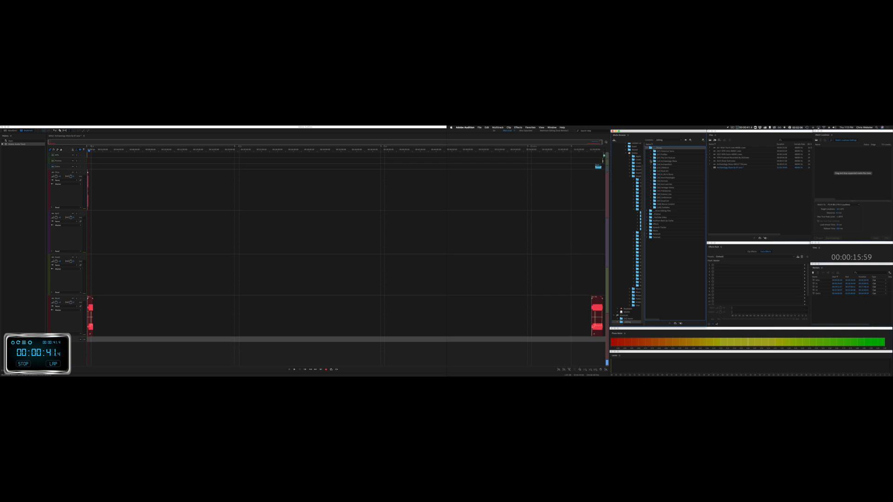
Step: Open the episode's first recording folder and place its three audio files on the first three tracks at the first marker after the intro
left_click(651, 161)
scroll(659, 243, "down", 5)
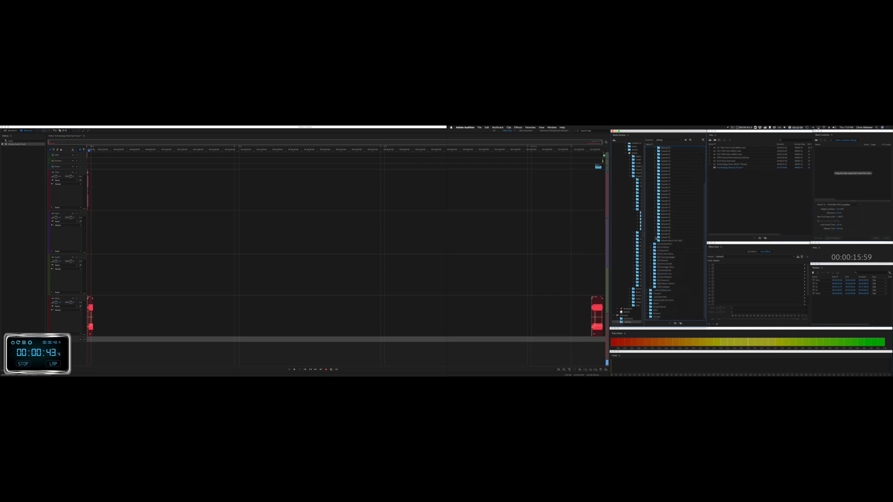
left_click(656, 238)
left_click(660, 240)
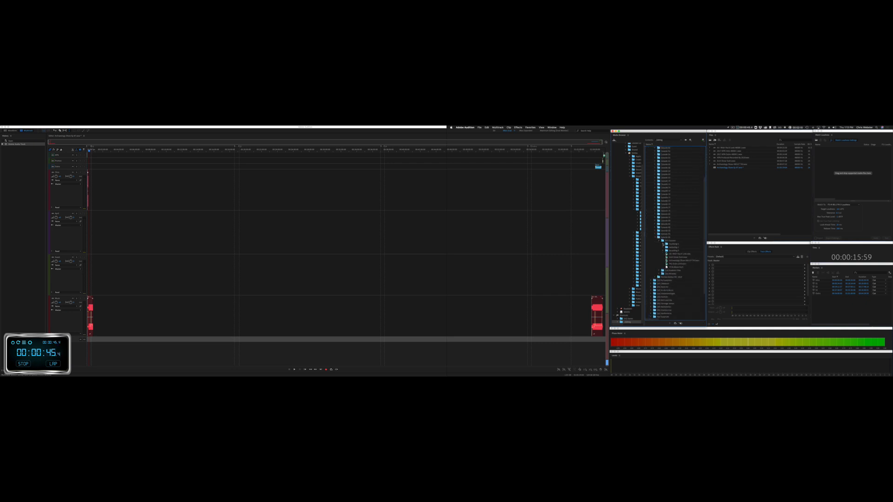
left_click(663, 244)
scroll(675, 250, "right", 2)
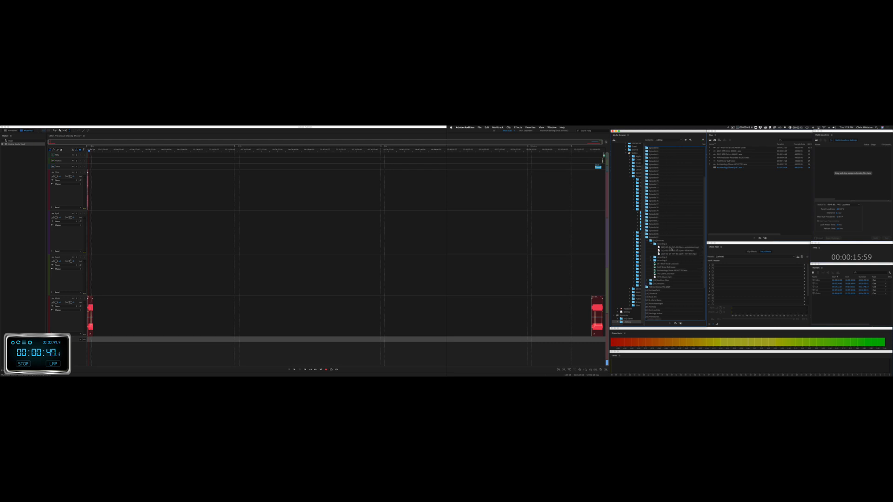
left_click_drag(671, 250, 93, 200)
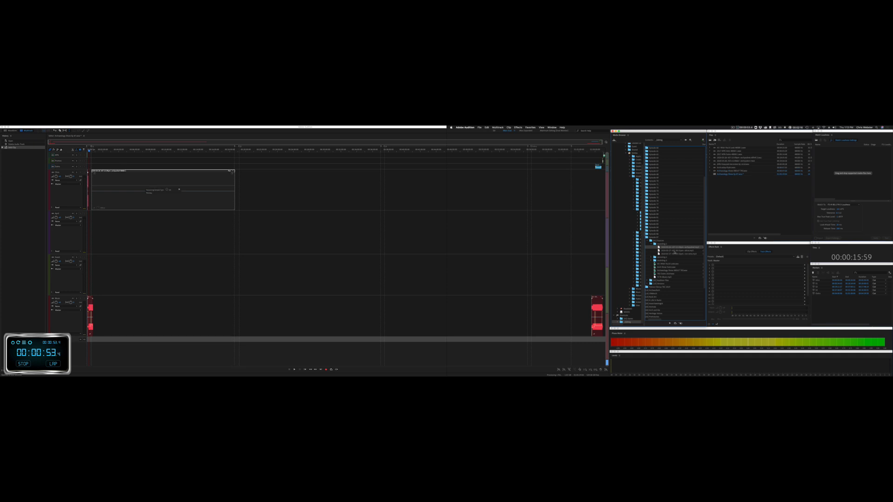
left_click(671, 251)
left_click_drag(666, 251, 93, 240)
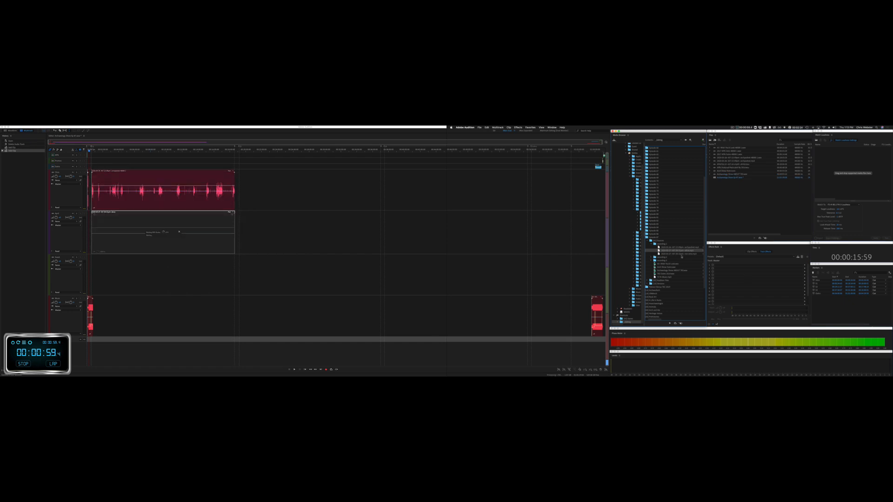
left_click_drag(681, 254, 93, 293)
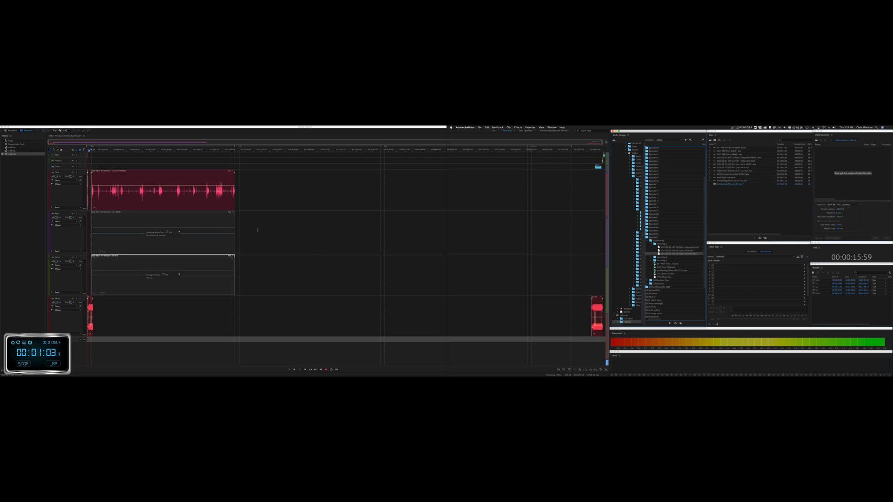
Step: Rename the second and third audio tracks to match the recordings placed on them
left_click(61, 216)
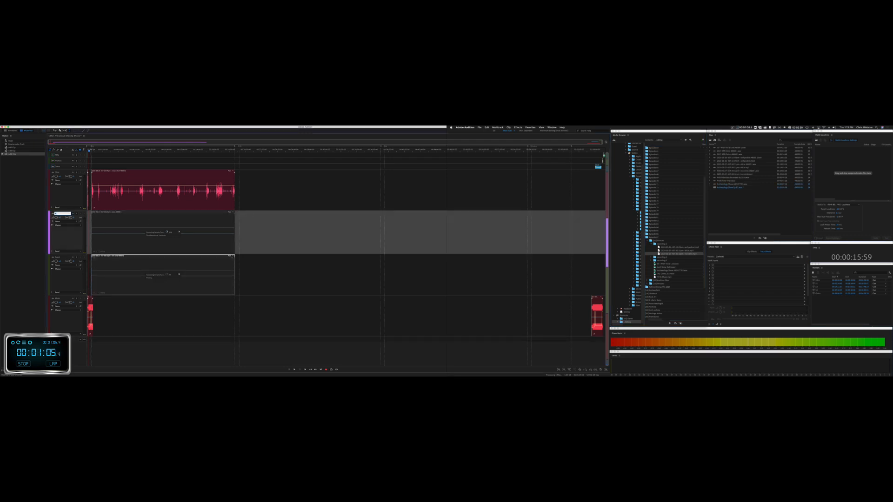
key("Return")
left_click(58, 257)
key("Return")
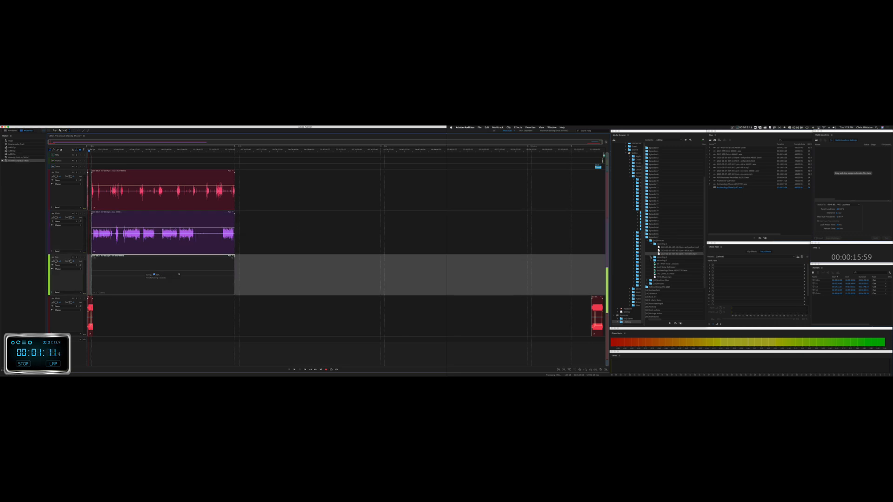
Step: Place the second recording folder's three audio files on the first three tracks at the second segment marker
mouse_move(671, 265)
left_mouse_down()
mouse_move(478, 246)
mouse_move(241, 193)
left_mouse_up()
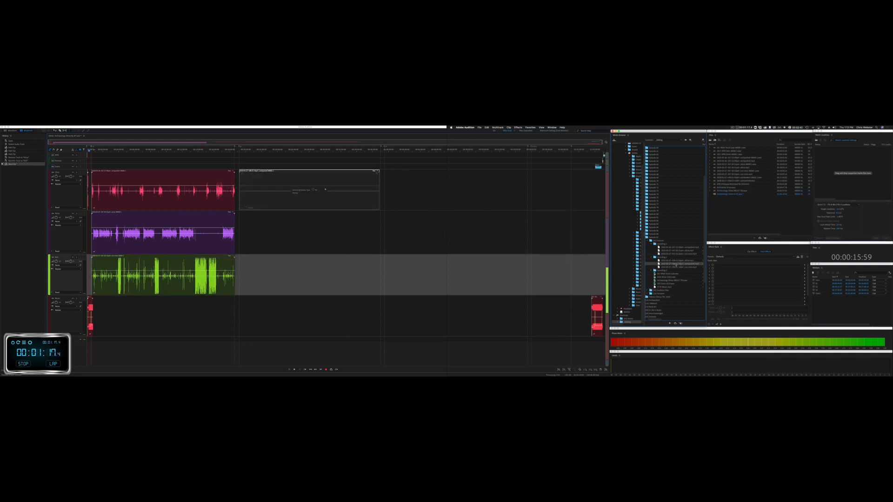
left_click_drag(674, 261, 242, 217)
left_click_drag(679, 267, 241, 265)
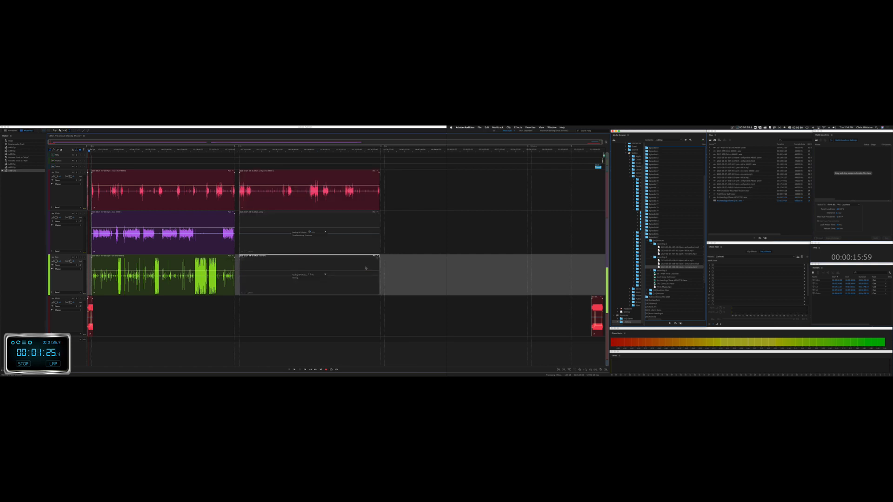
Step: Open the third recording folder and place its three audio files on the first three tracks at the third segment marker
left_click(651, 270)
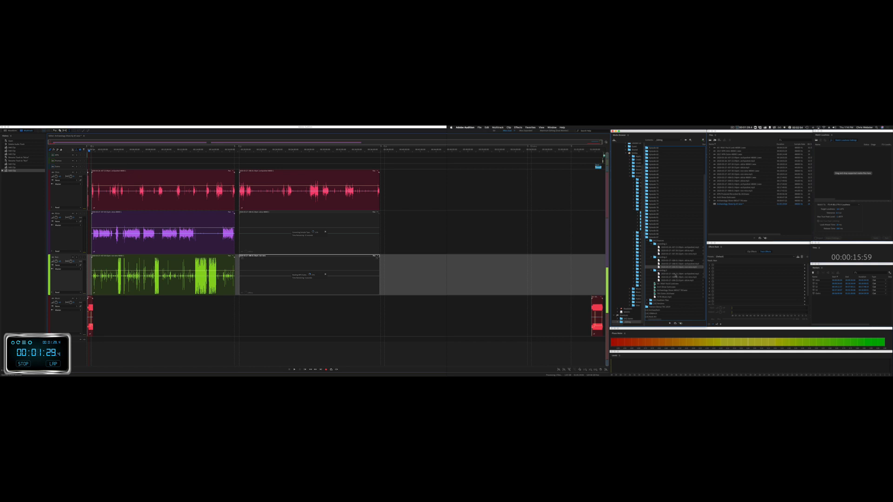
left_click_drag(675, 275, 386, 189)
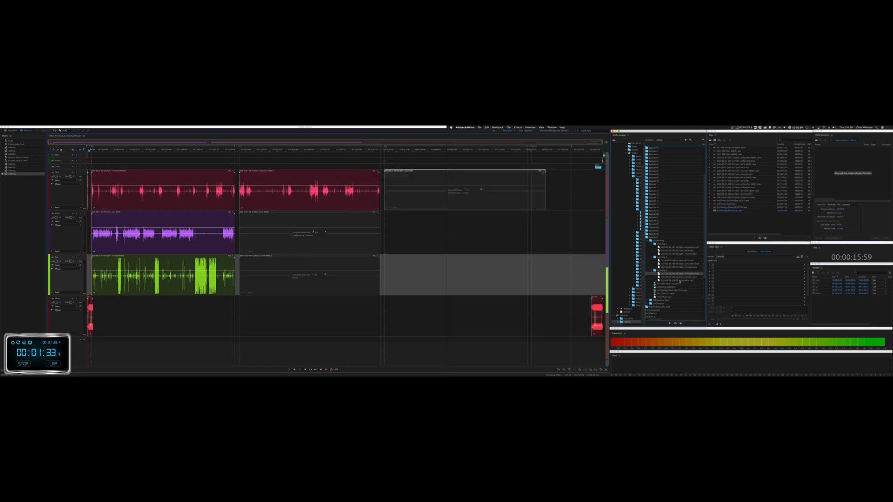
left_click_drag(680, 281, 386, 243)
mouse_move(673, 278)
left_mouse_down()
mouse_move(395, 239)
mouse_move(387, 263)
left_mouse_up()
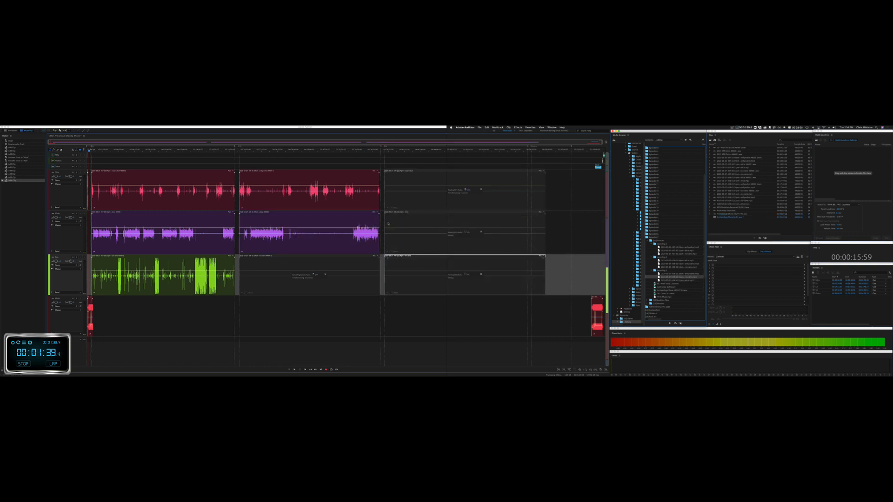
scroll(389, 199, "up", 10)
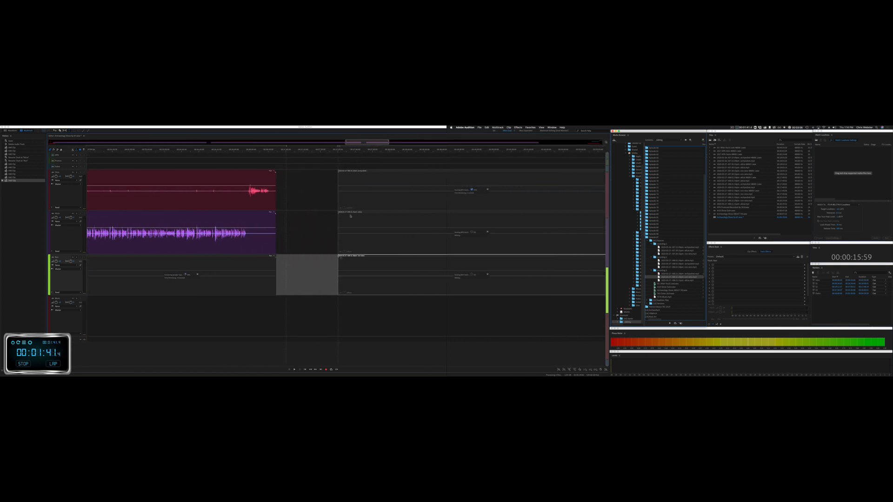
scroll(351, 216, "left", 10)
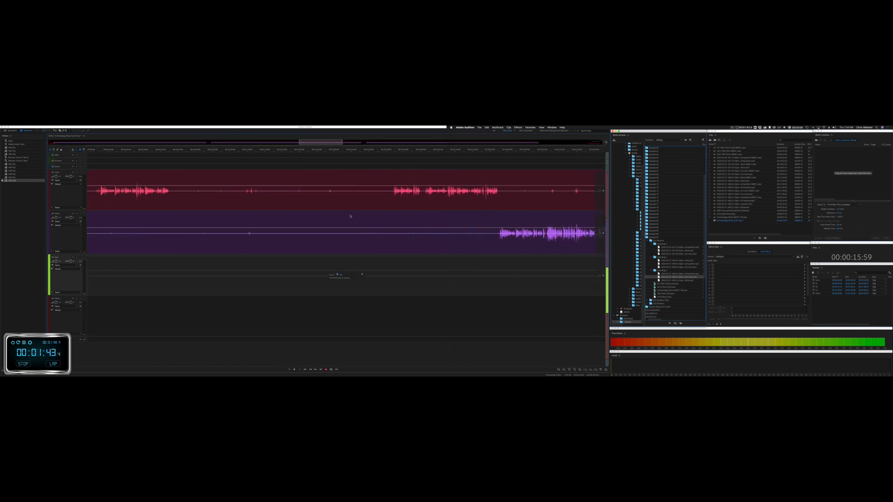
scroll(351, 216, "left", 2)
left_click_drag(298, 143, 64, 151)
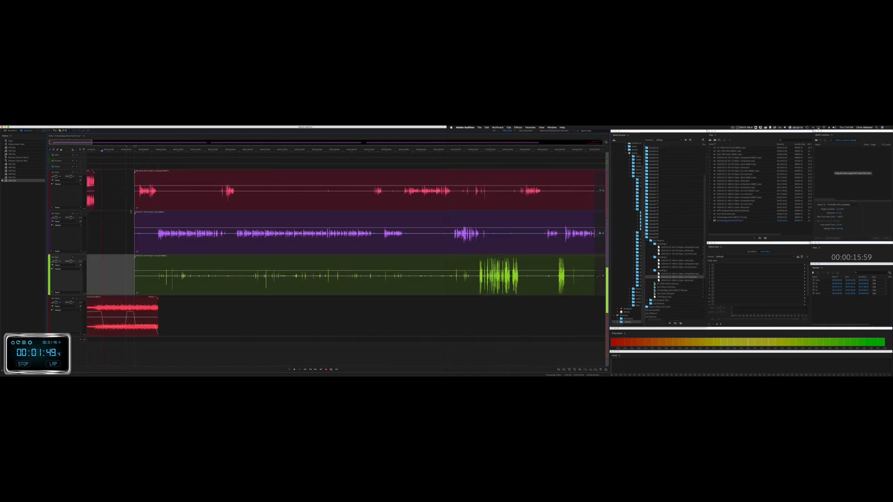
key("super+backslash")
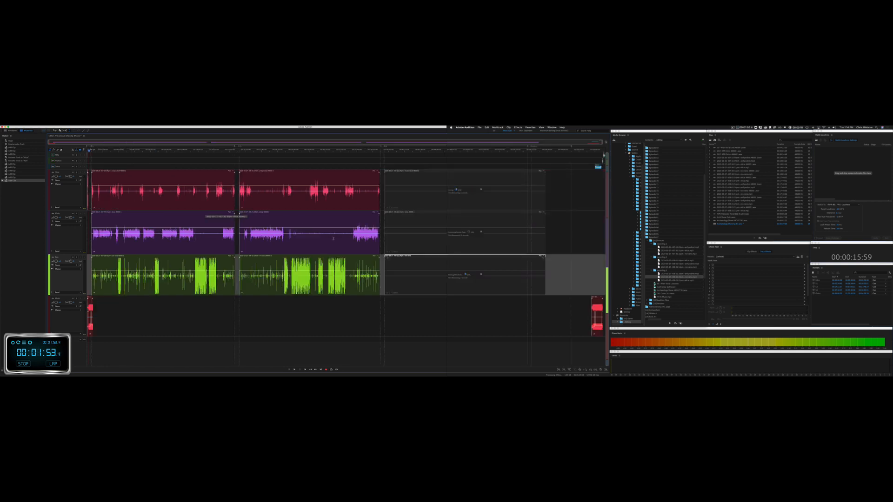
Step: Open the first segment's clip on the top track in the waveform editor and open the mono Omni Channel VST effect for it
left_click(152, 173)
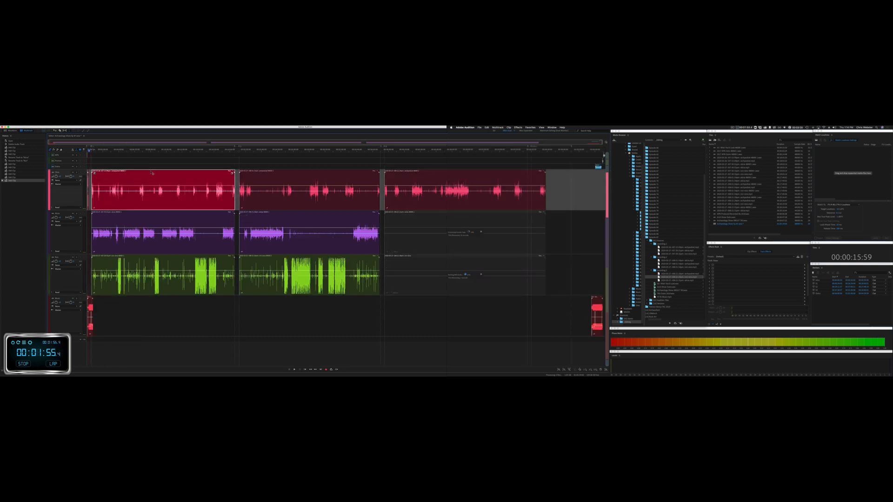
double_click(152, 173)
left_click(518, 127)
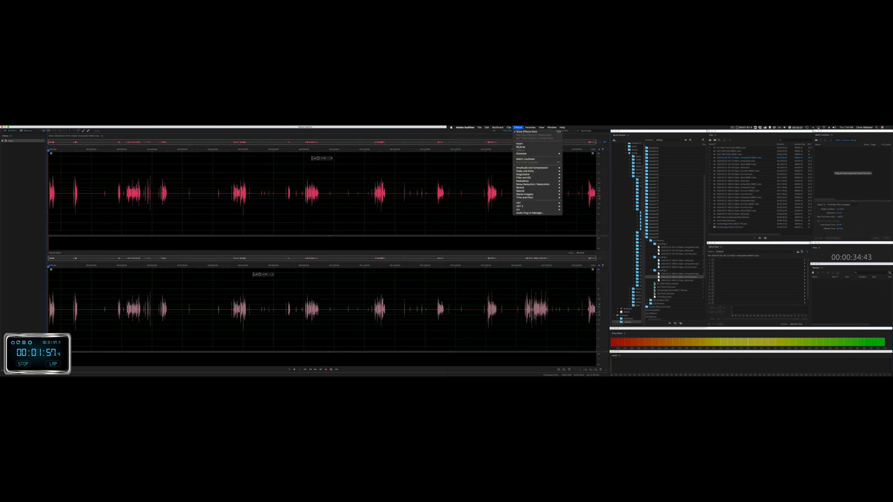
mouse_move(535, 203)
mouse_move(570, 203)
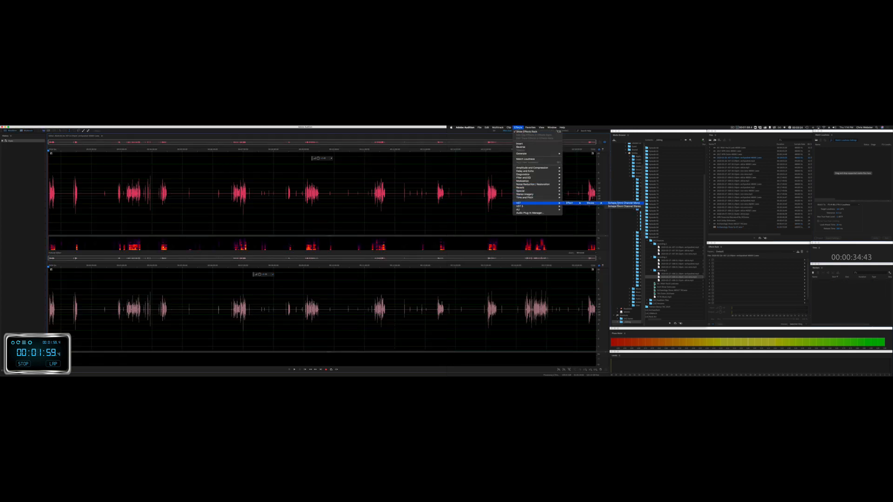
left_click(617, 204)
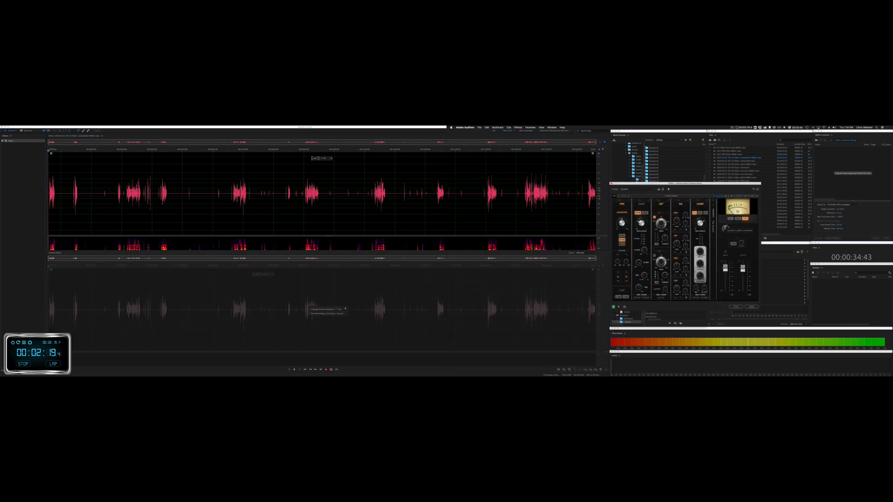
Step: Load the speaker's saved Omni Channel preset, preview a loud passage near the end of the visible waveform, and apply the effect
left_click(747, 197)
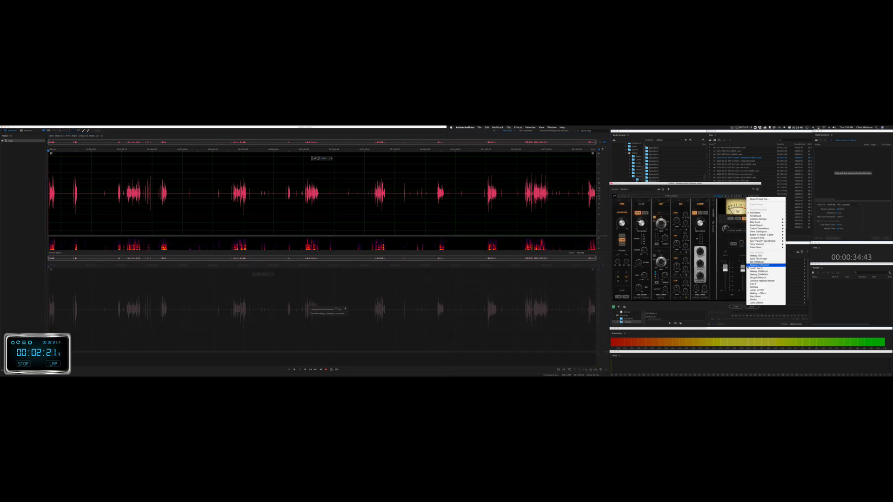
left_click(754, 275)
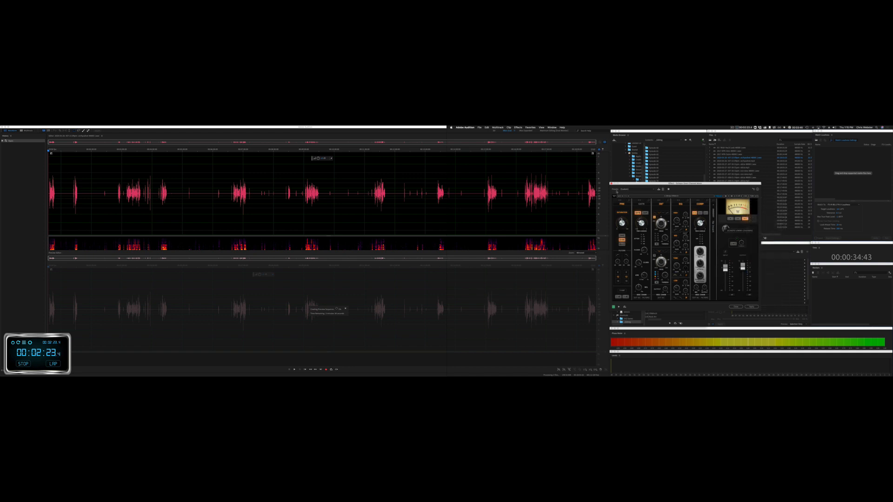
left_click(530, 178)
key("space")
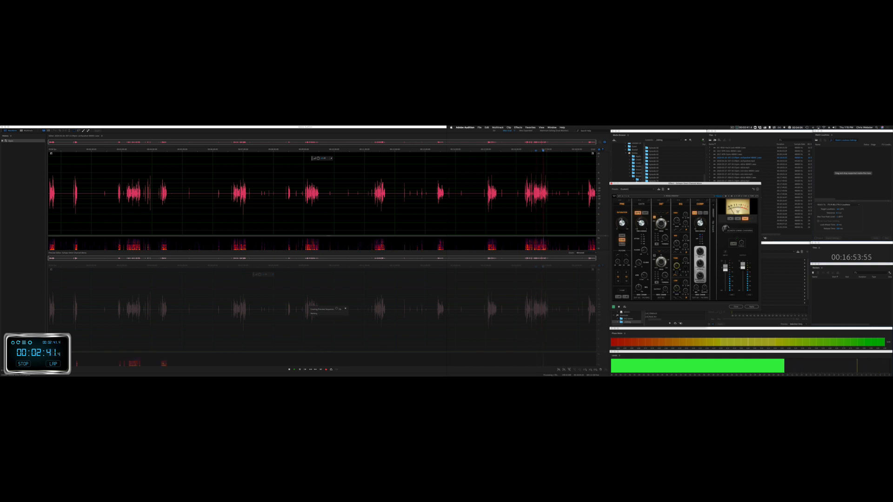
left_click(752, 308)
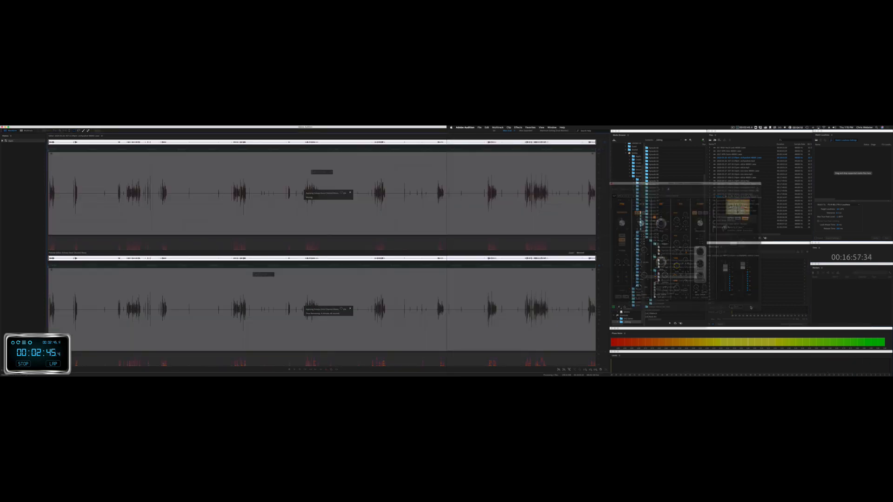
Step: Open the second segment's clip on the top track in the waveform editor and apply the Omni Channel effect with the same settings
left_click(28, 130)
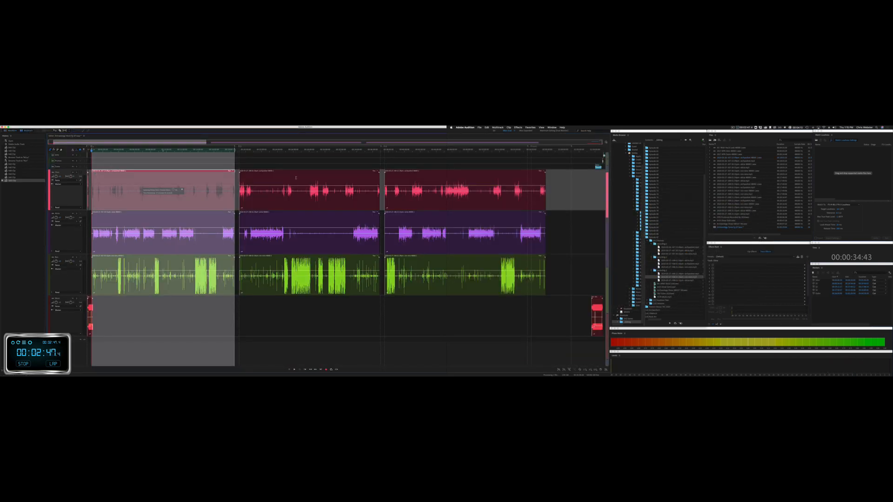
double_click(315, 173)
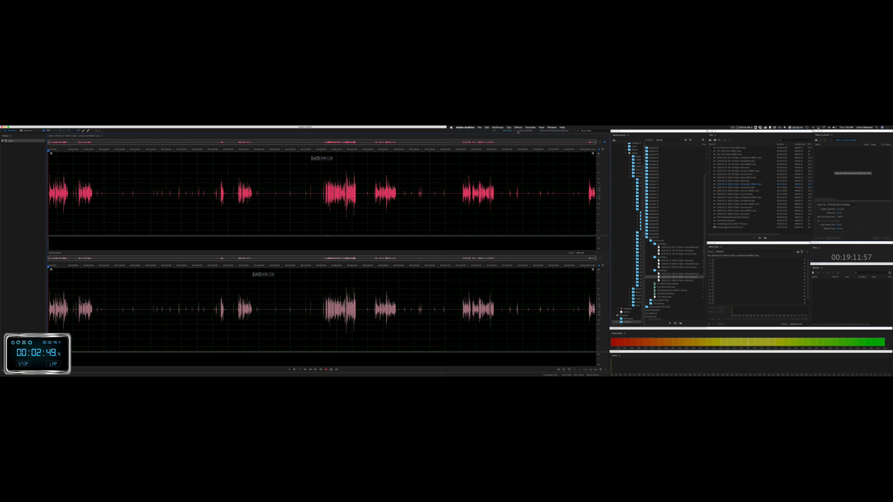
left_click(518, 129)
mouse_move(591, 203)
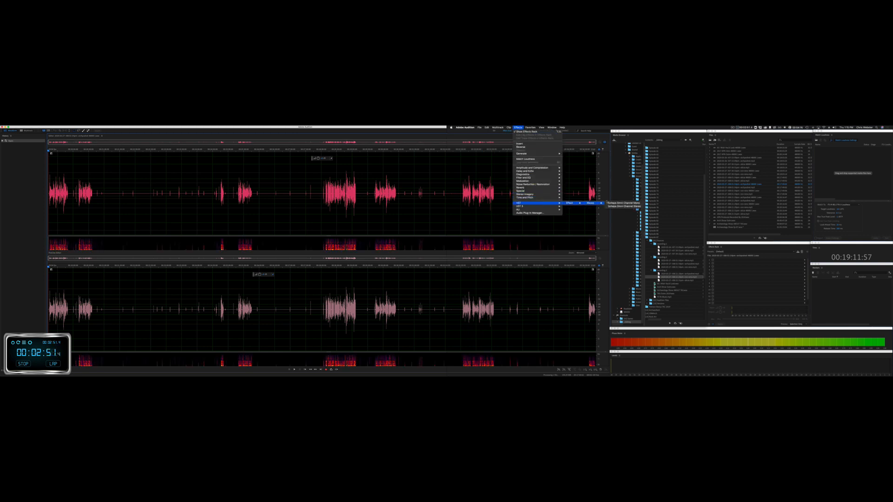
left_click(623, 204)
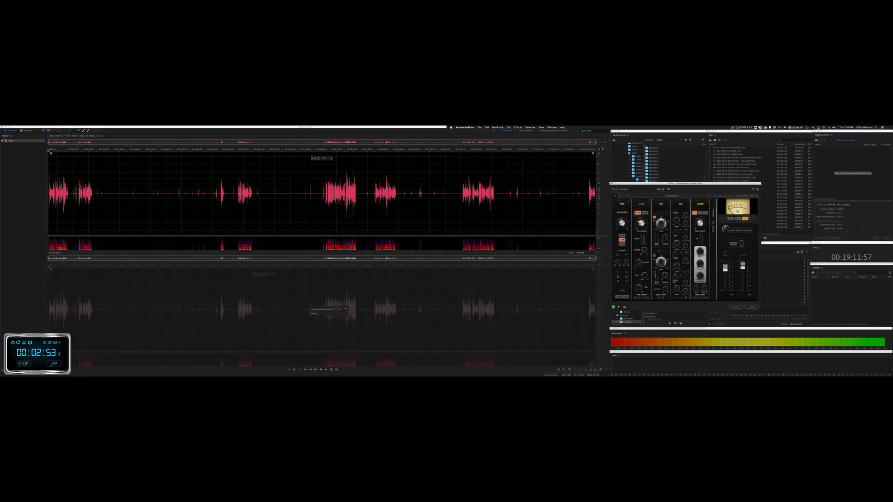
left_click(752, 307)
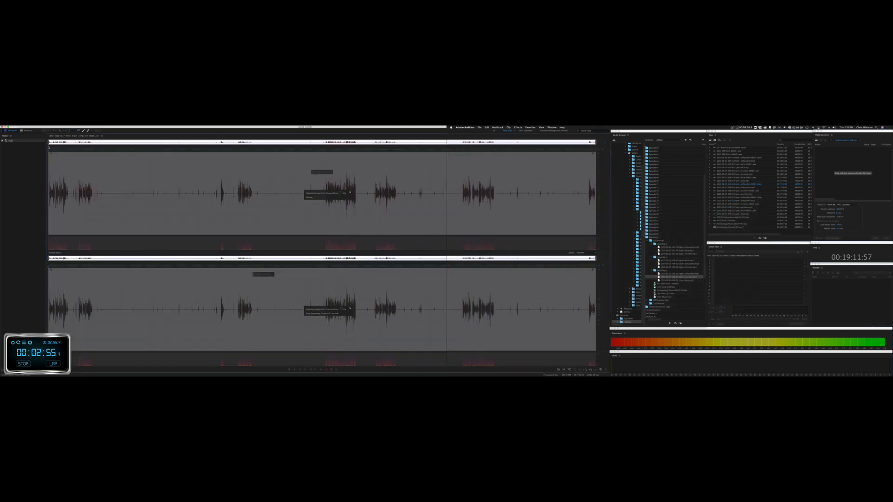
Step: Apply the same Omni Channel effect to the third segment's clip on the top track and return to the multitrack session
left_click(27, 130)
left_click(498, 172)
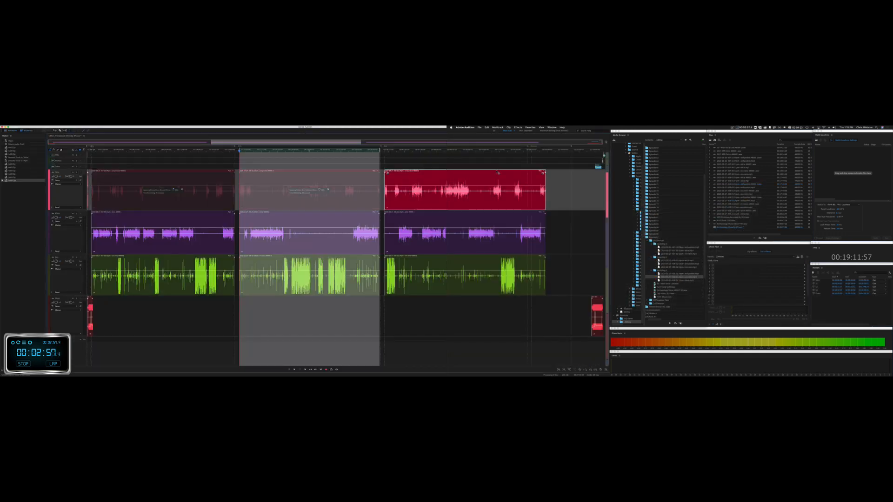
double_click(497, 172)
left_click(518, 128)
mouse_move(550, 206)
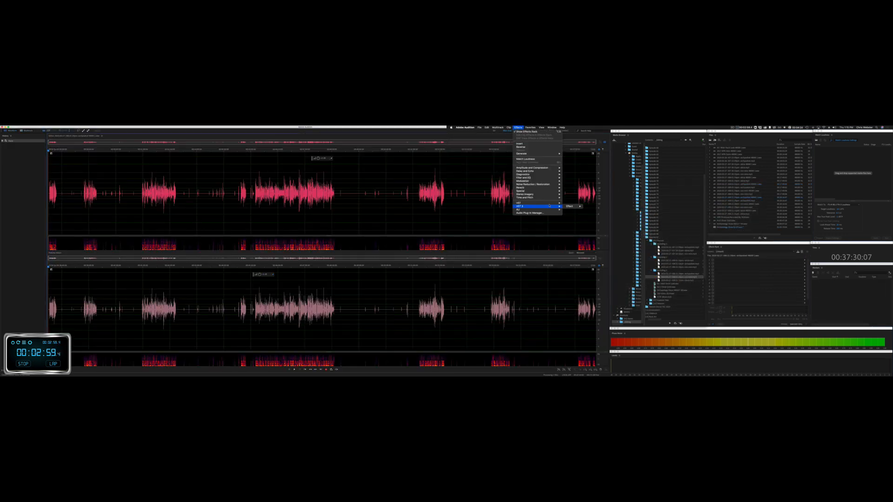
left_click(621, 203)
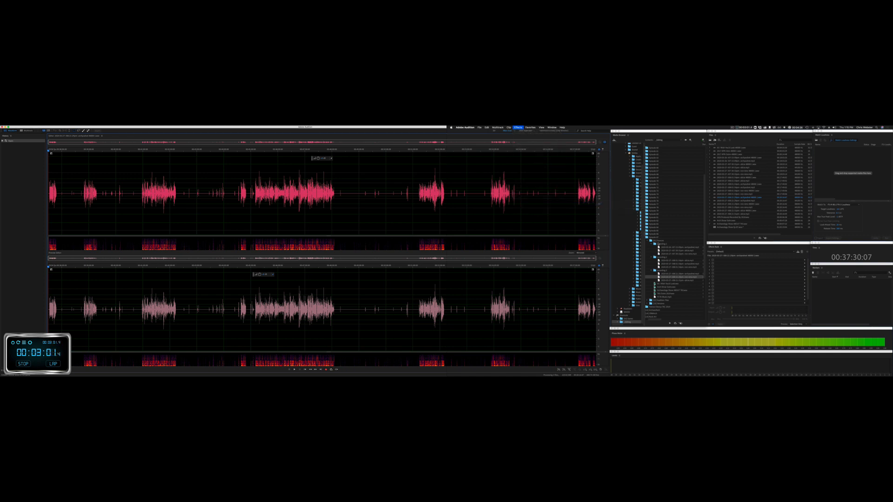
left_click(752, 308)
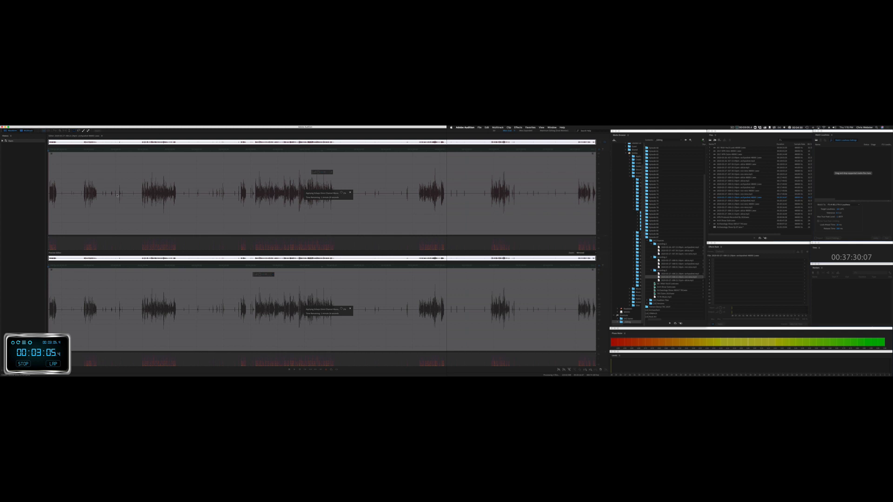
left_click(27, 130)
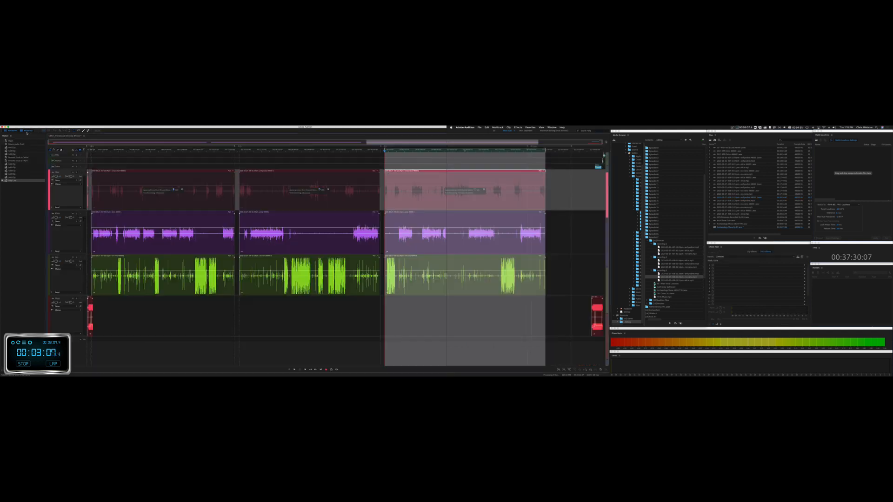
Step: Open the first segment's clip on the second track in the waveform editor and open the mono Omni Channel VST effect for it
double_click(136, 214)
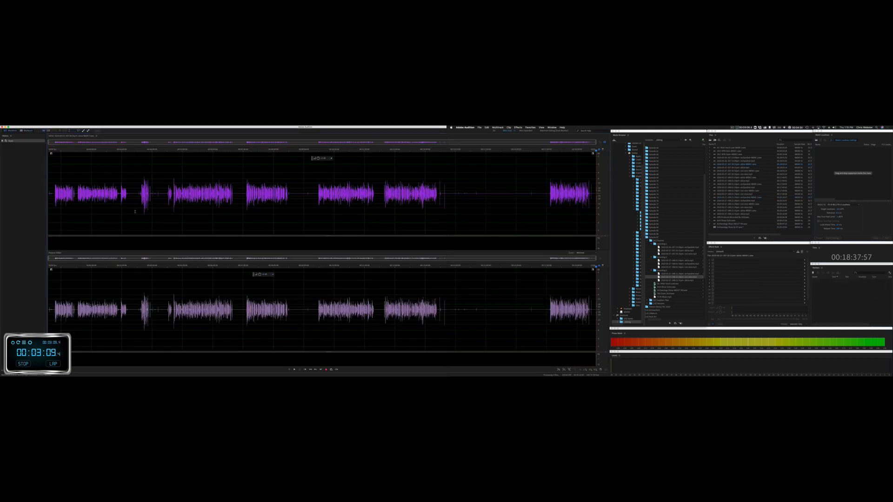
left_click(519, 127)
mouse_move(540, 203)
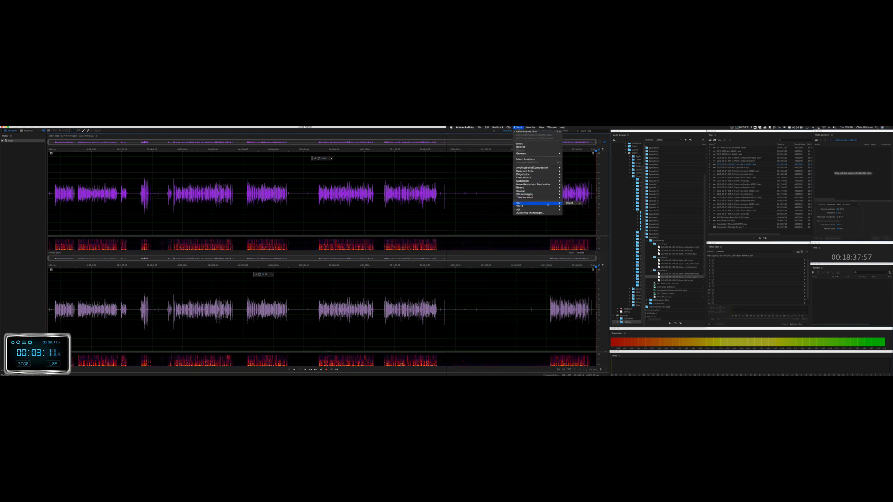
mouse_move(575, 203)
left_click(623, 203)
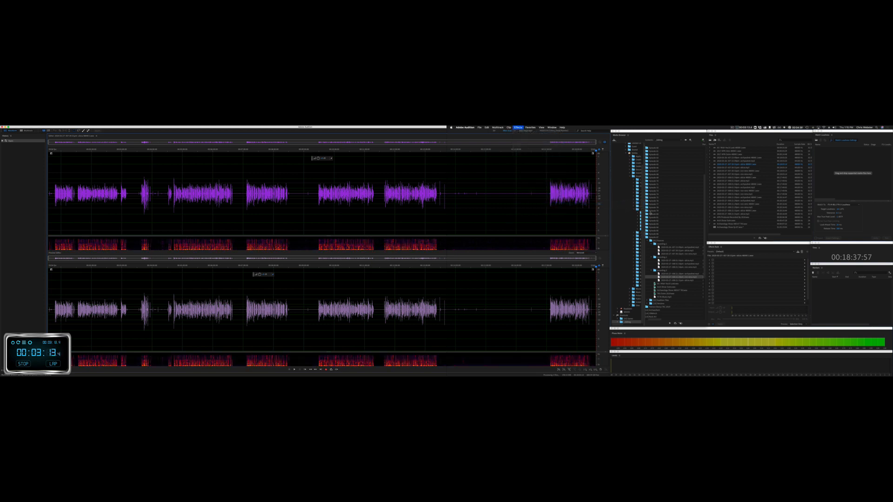
Step: Load the second speaker's saved Omni Channel preset, preview a loud passage about a quarter through the clip, and apply the effect
left_click(748, 196)
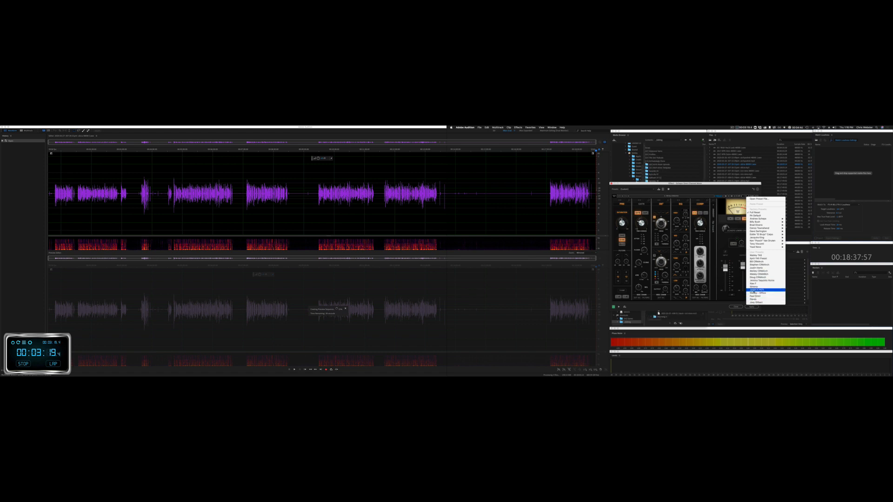
left_click(755, 289)
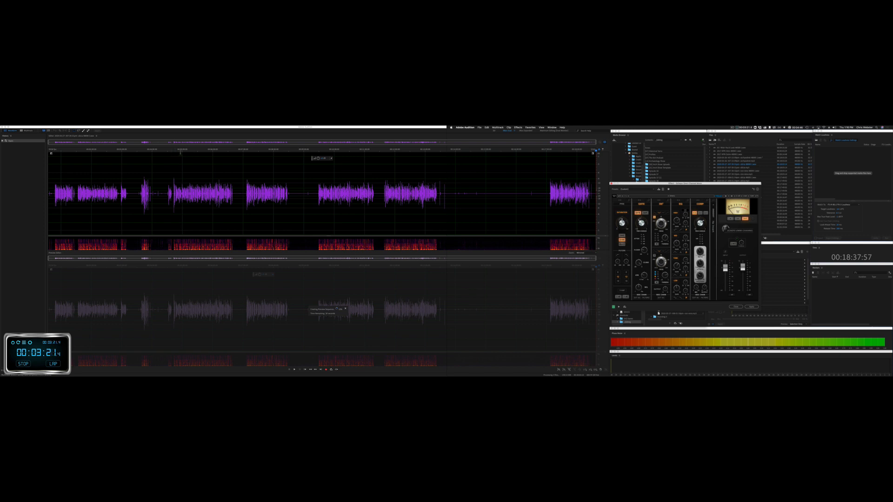
left_click(182, 153)
key("space")
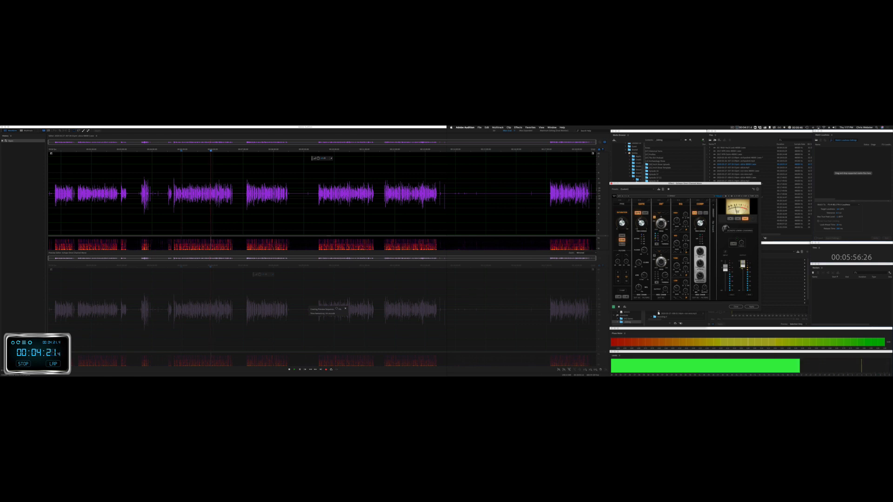
left_click(752, 307)
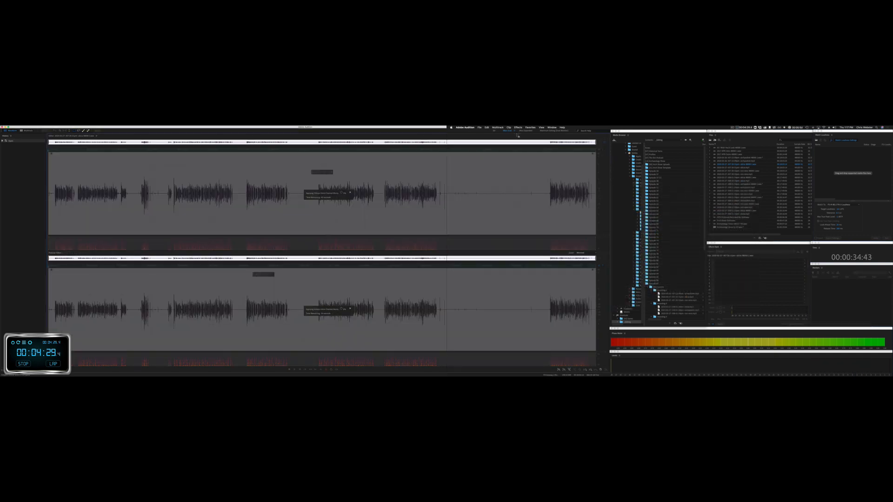
left_click(26, 131)
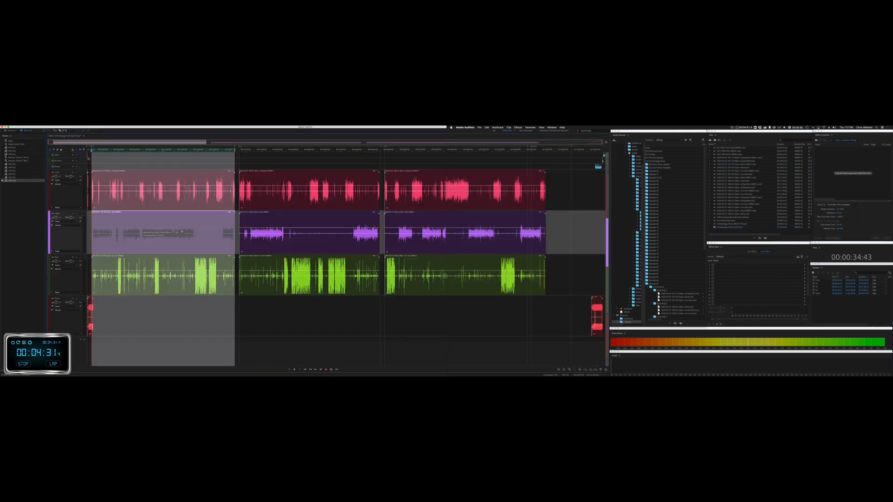
Step: Open the second segment's clip on the second track from the multitrack session and apply the mono Omni Channel effect with the same settings
double_click(292, 213)
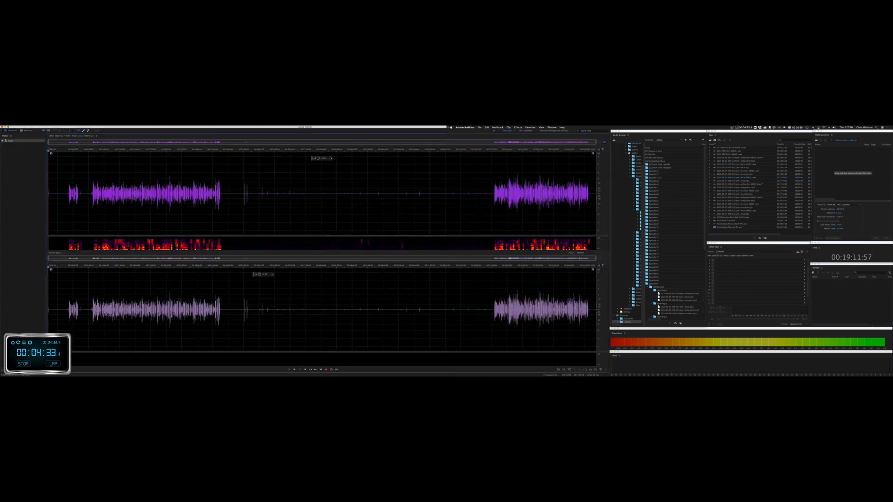
left_click(518, 127)
mouse_move(519, 203)
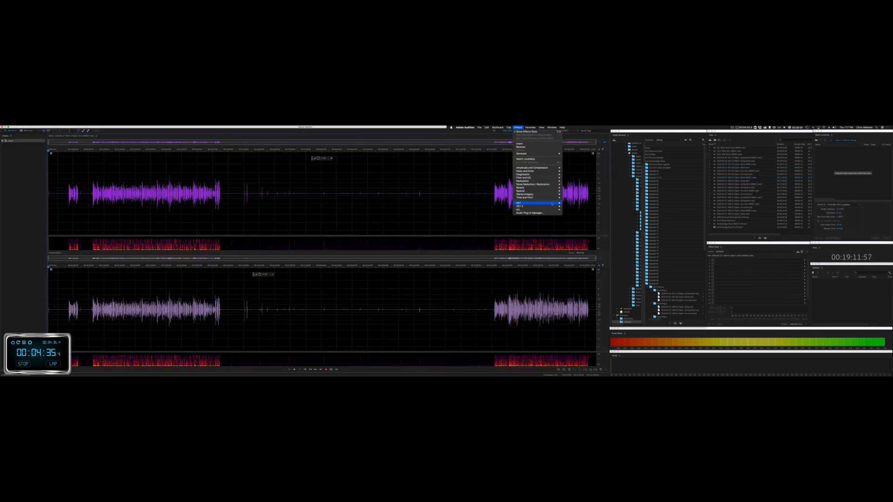
mouse_move(570, 204)
left_click(623, 204)
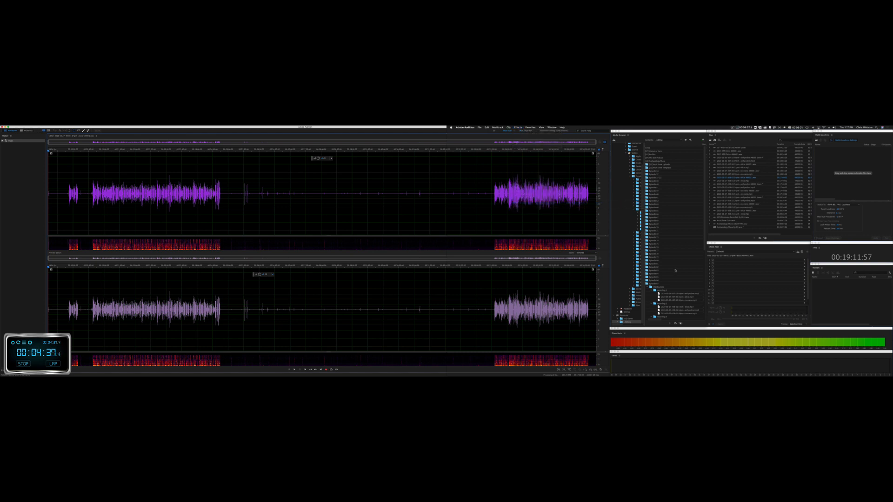
left_click(751, 307)
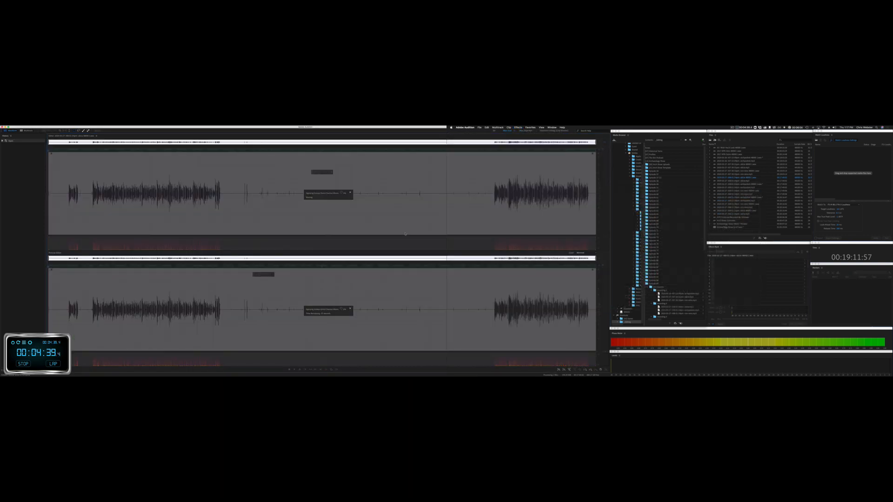
left_click(27, 131)
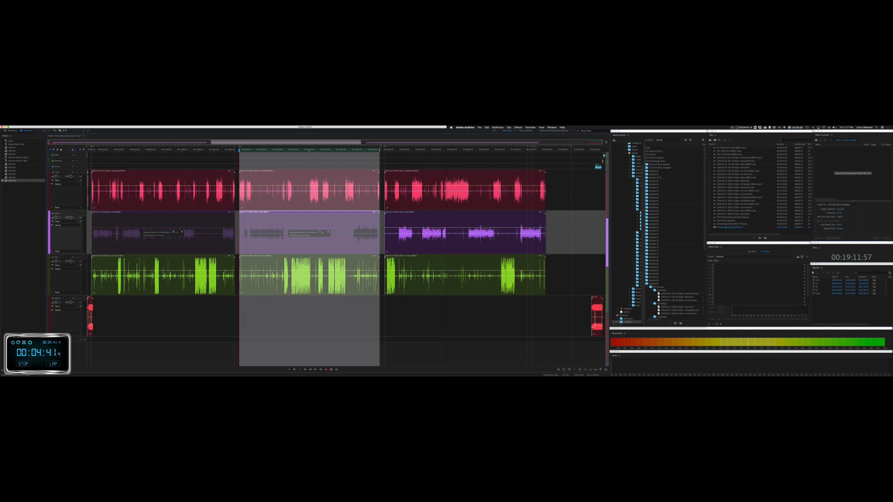
Step: Apply the same mono Omni Channel effect to the third segment's clip on the second track and return to the multitrack session
double_click(477, 213)
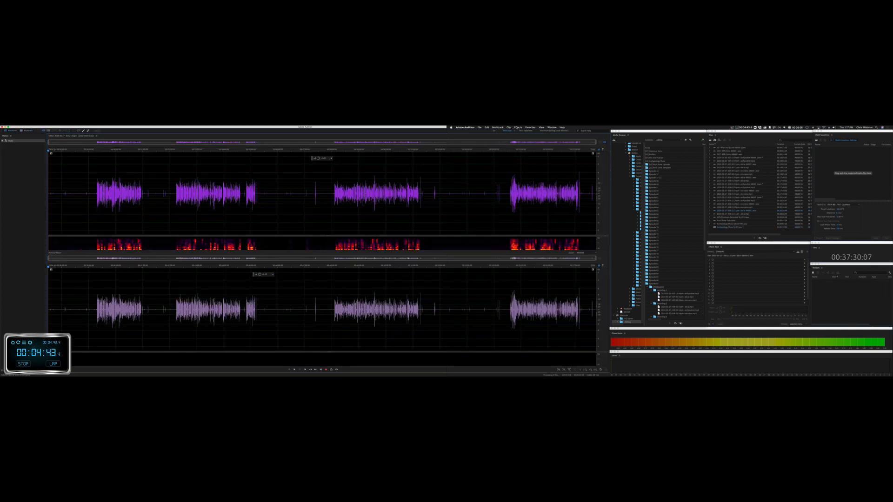
left_click(518, 128)
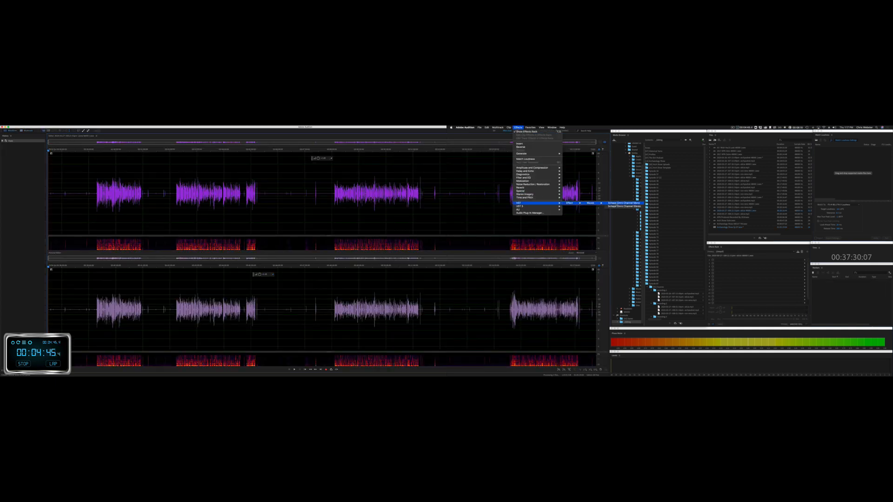
left_click(617, 204)
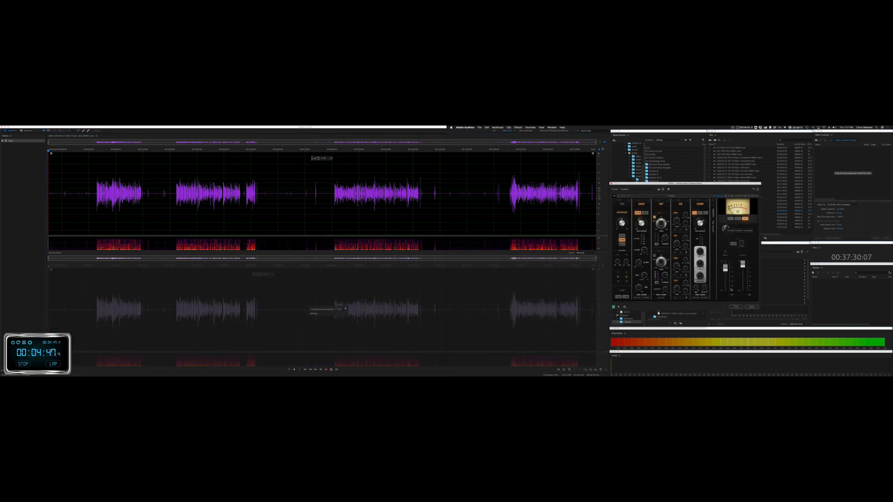
left_click(751, 307)
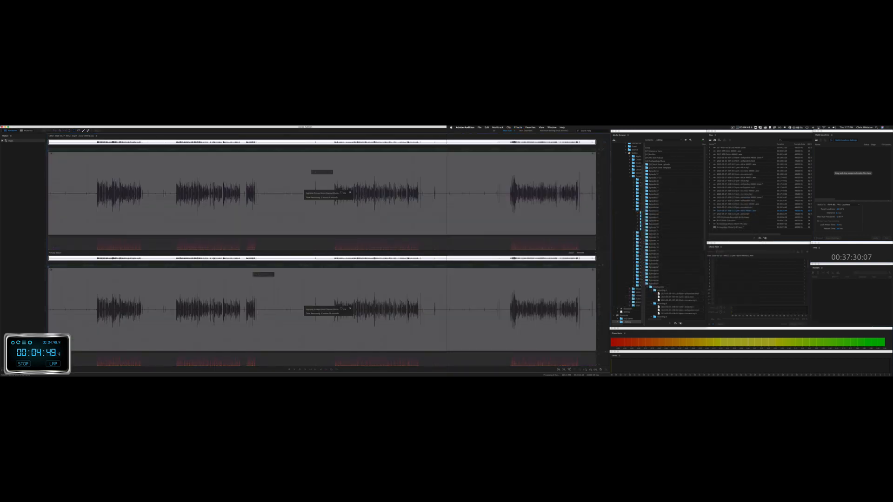
left_click(28, 131)
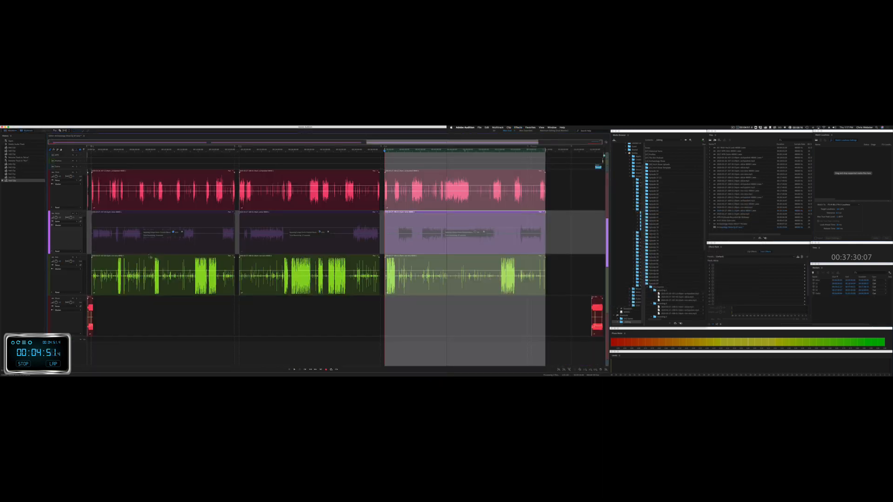
Step: Open the first segment's clip on the third track in the waveform editor and open the mono Omni Channel effect for it
double_click(150, 256)
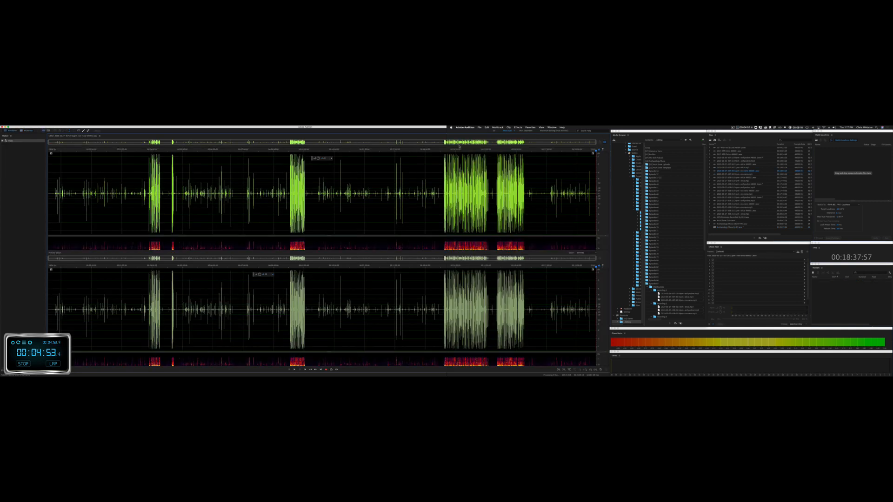
left_click(518, 128)
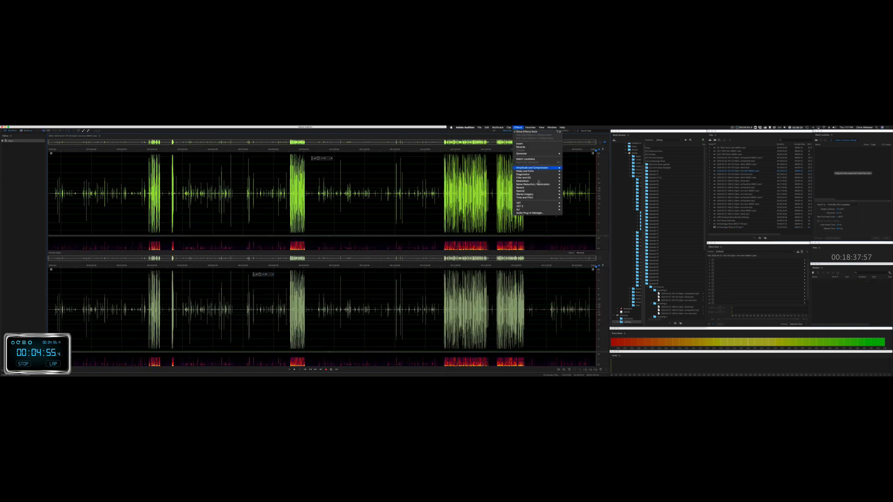
mouse_move(535, 203)
mouse_move(571, 202)
left_click(611, 204)
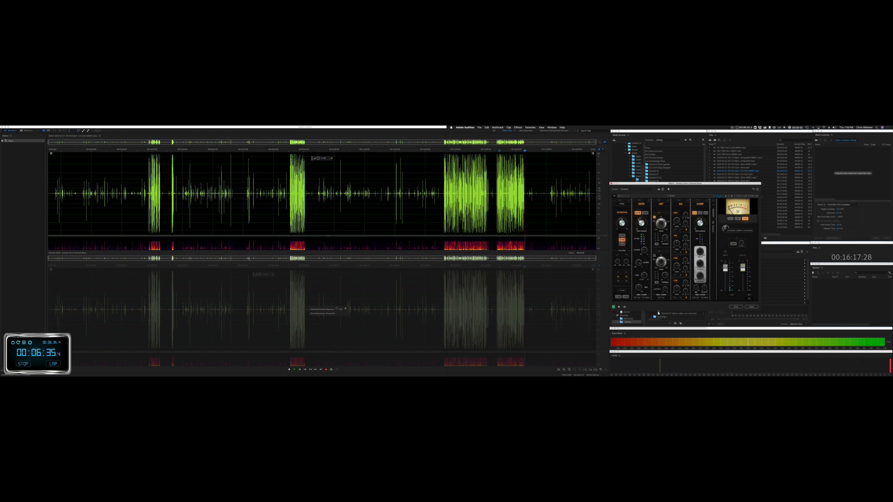
Step: Preview the last loud passage of the third track's first clip, apply the Omni Channel effect, and return to the multitrack session
left_click(503, 151)
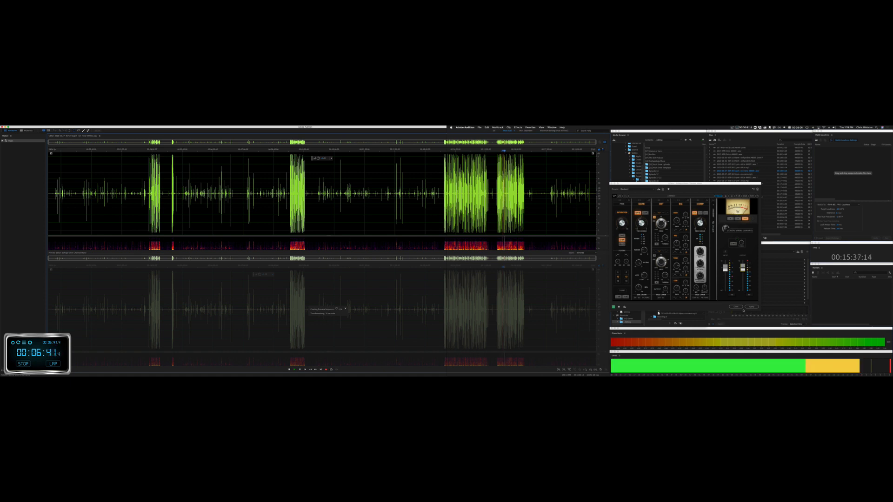
left_click(752, 307)
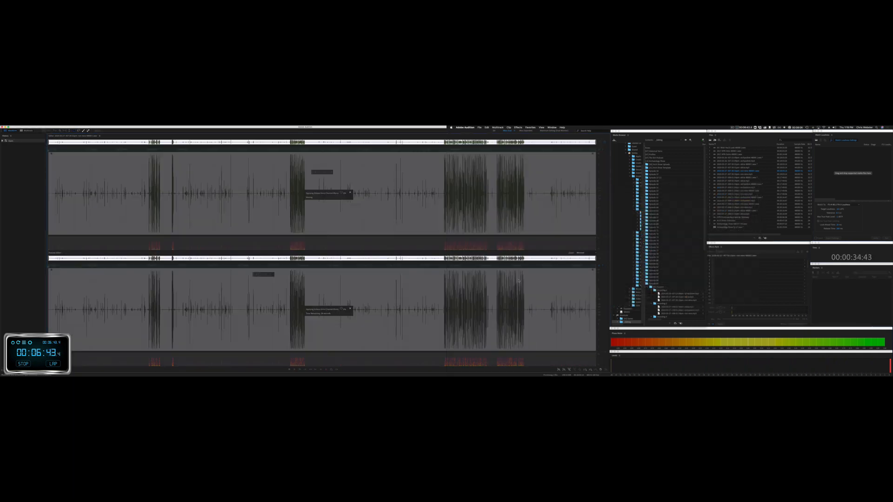
left_click(28, 131)
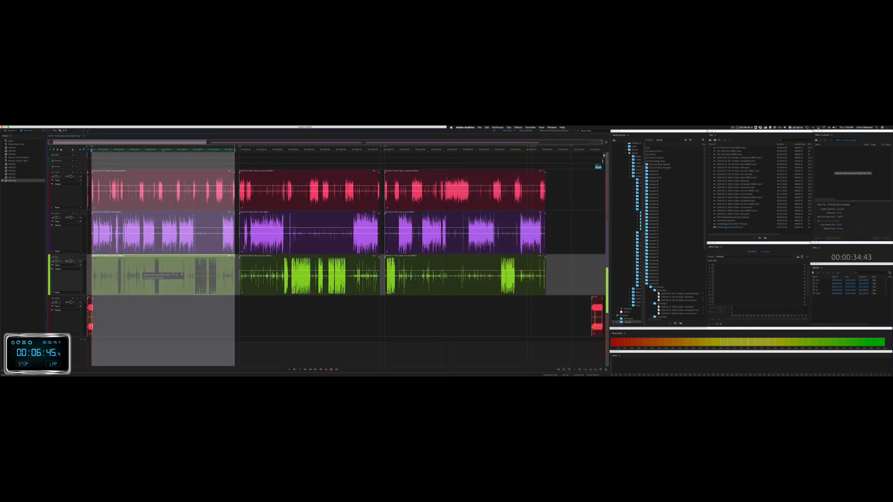
Step: Apply the mono Omni Channel effect with the same settings to the second segment's clip on the third track and return to the multitrack session
double_click(305, 254)
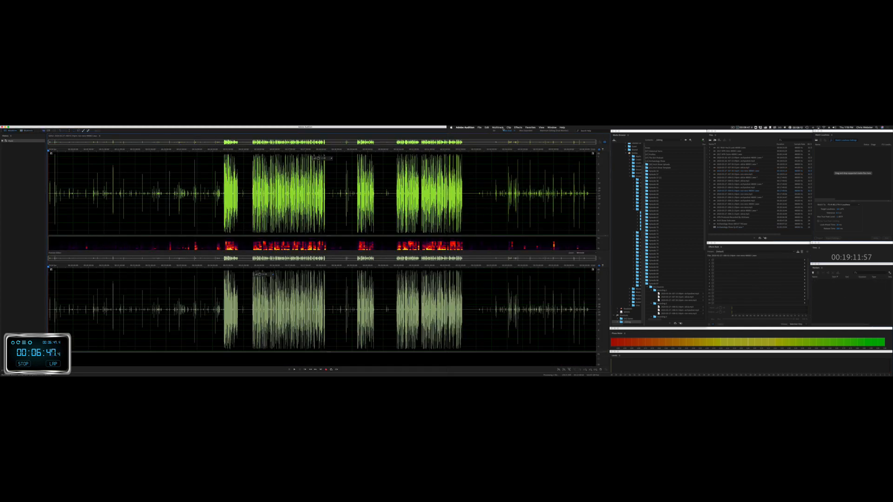
left_click(518, 127)
mouse_move(519, 203)
mouse_move(569, 203)
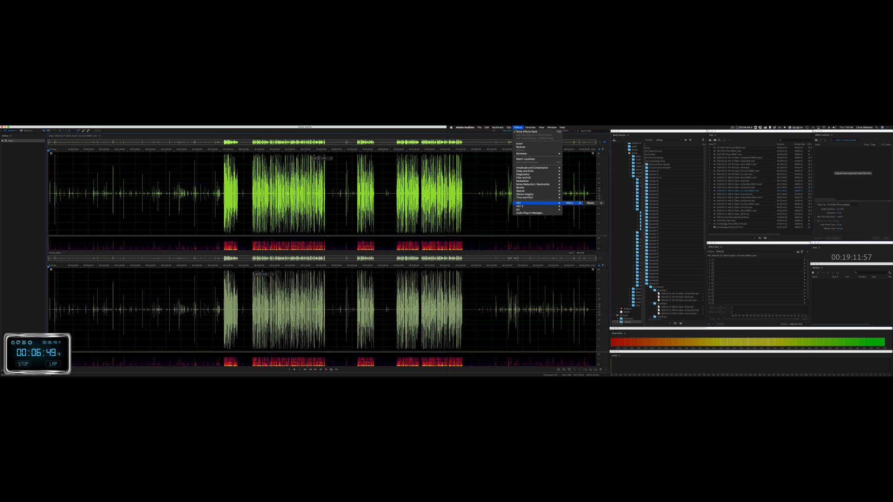
left_click(615, 203)
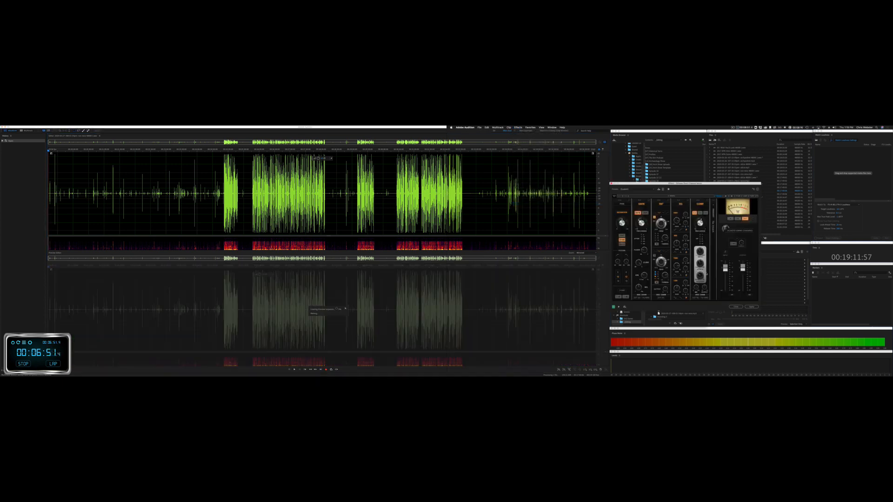
left_click(751, 307)
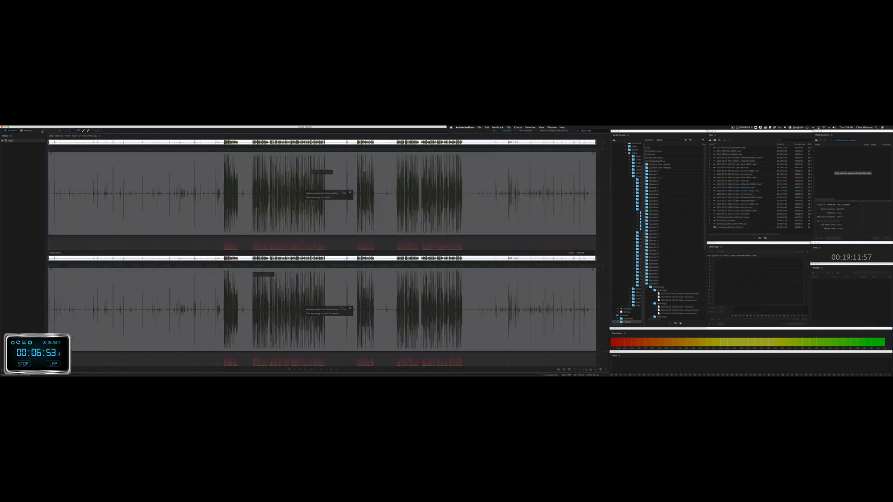
left_click(27, 131)
Step: Open the third segment's clip on the third track, apply the same mono Omni Channel effect, and return to the multitrack session
double_click(501, 261)
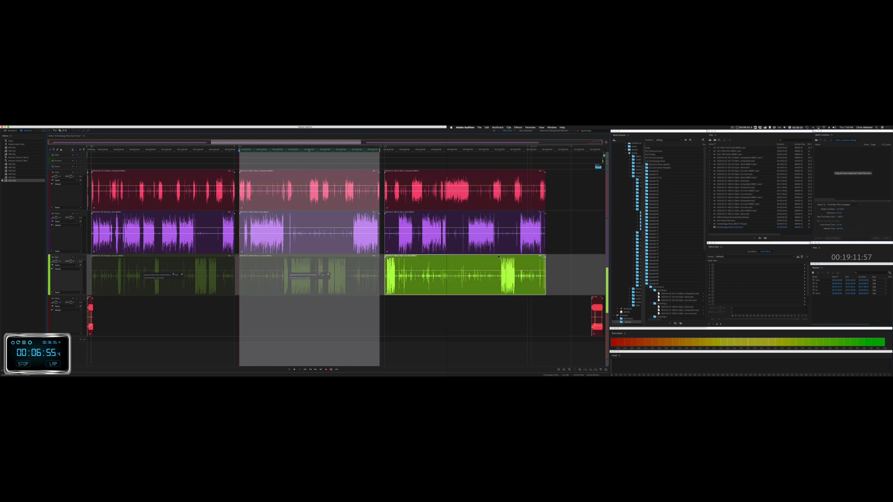
left_click(518, 127)
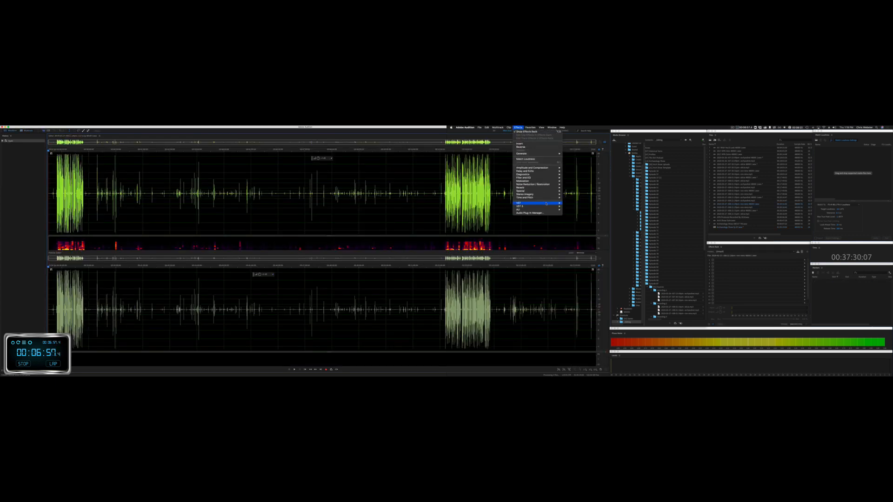
mouse_move(519, 203)
mouse_move(570, 203)
left_click(619, 204)
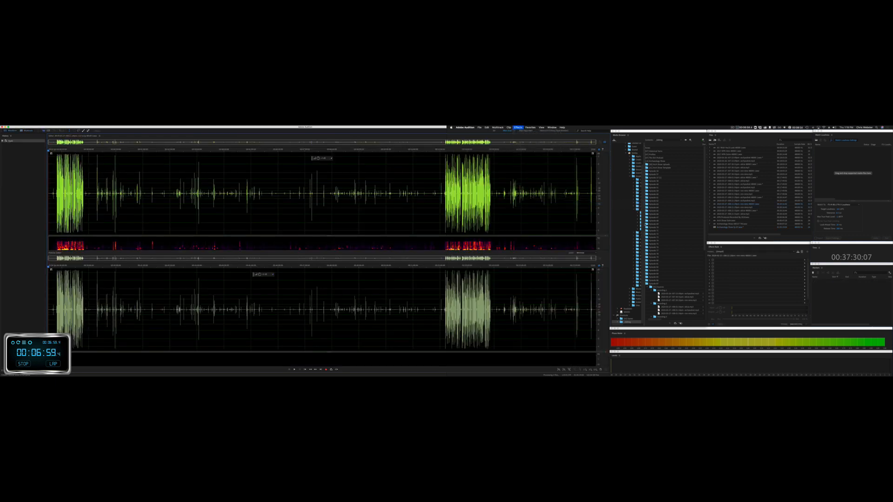
left_click(752, 307)
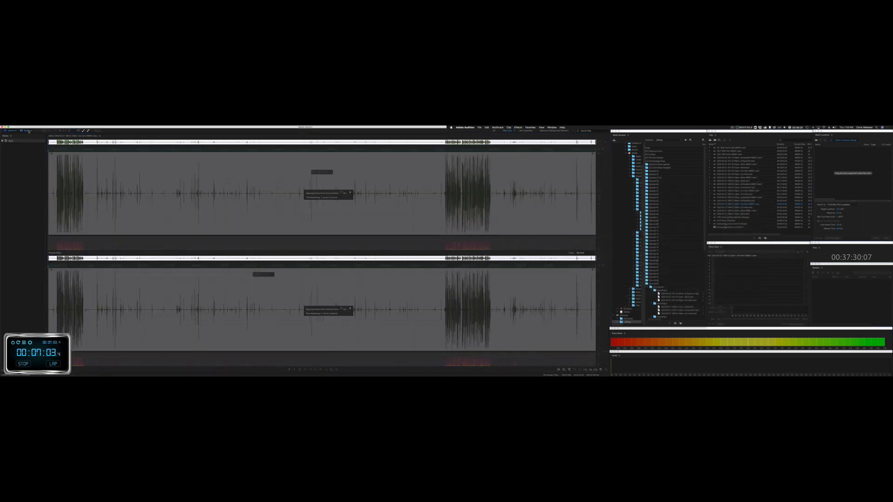
key("0")
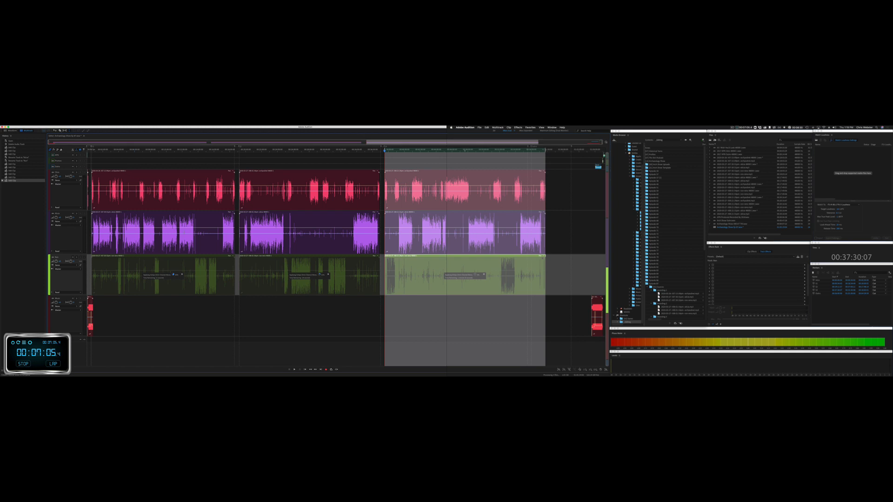
Step: Open the processed first segment's clip on the second track in the waveform editor and play it from the loud passage before the middle
double_click(171, 216)
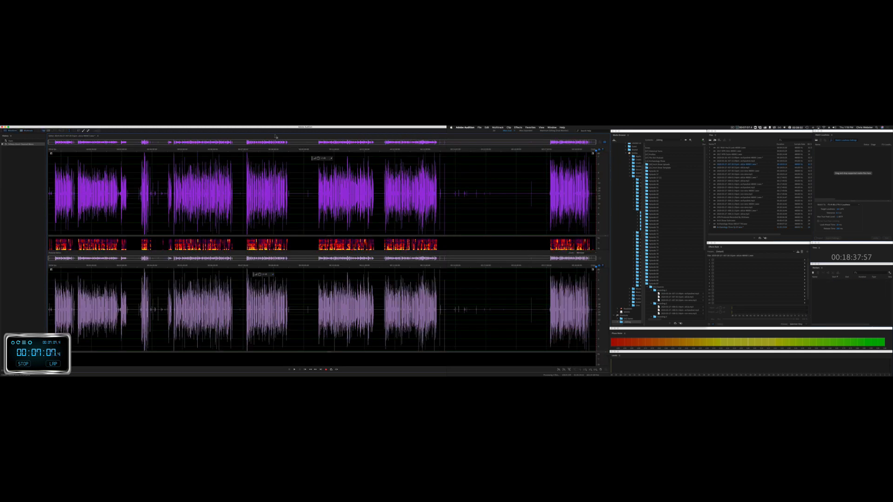
left_click(250, 196)
key("space")
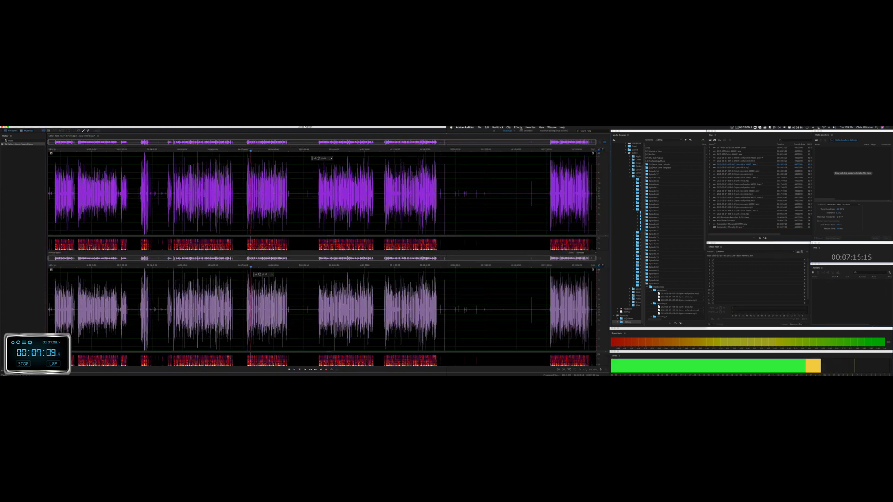
Step: Preview DeReverb on the second track's first-segment clip, raise its amount slightly, apply it, and return to the multitrack session
left_click(520, 128)
mouse_move(533, 184)
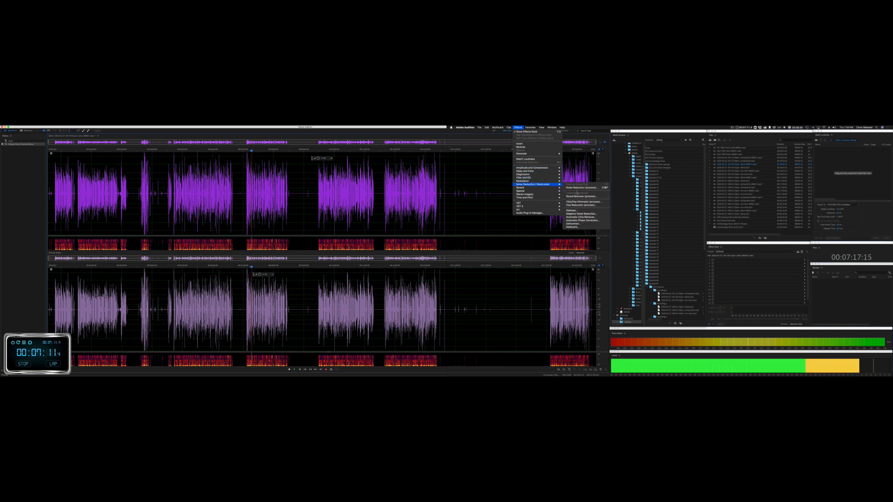
left_click(575, 224)
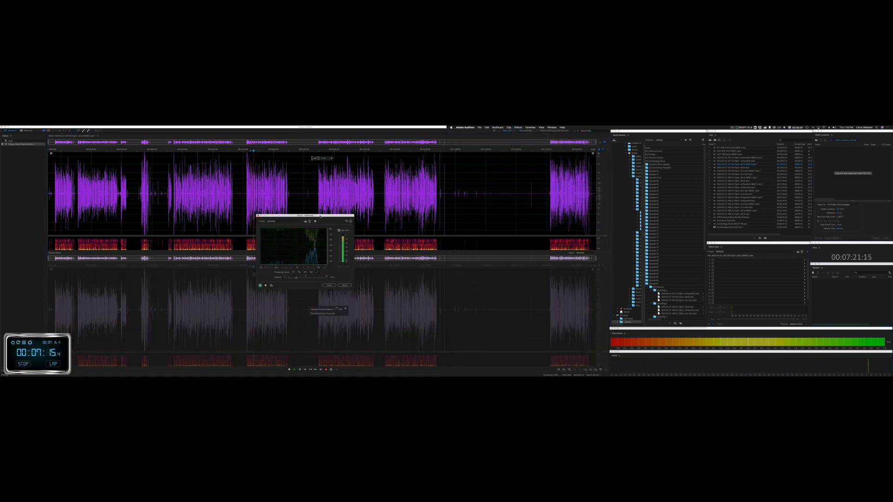
left_click_drag(323, 215, 673, 191)
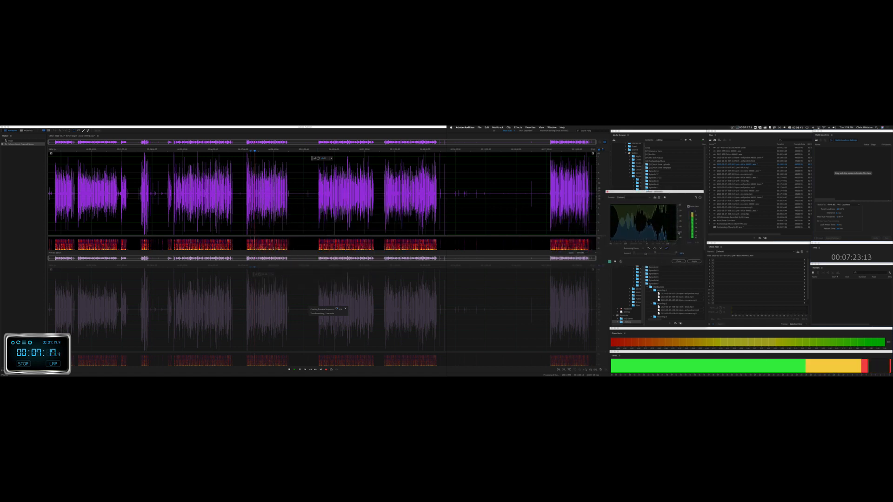
left_click_drag(646, 254, 656, 255)
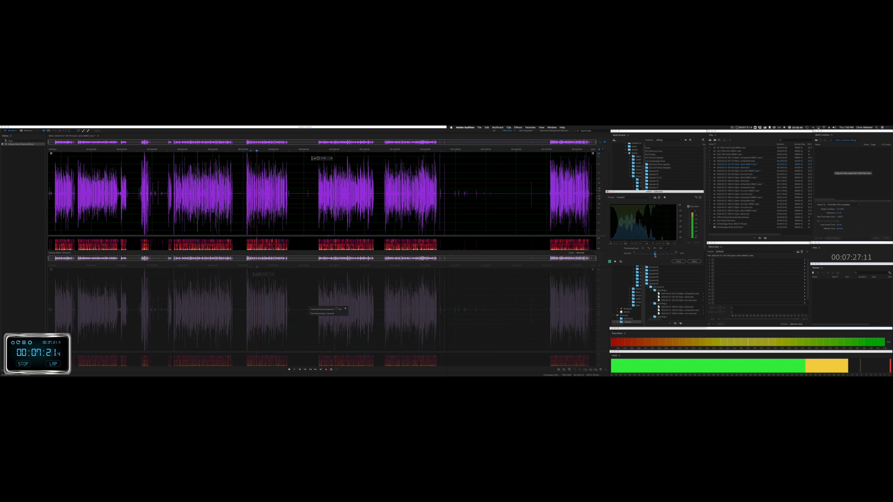
left_click_drag(656, 254, 651, 254)
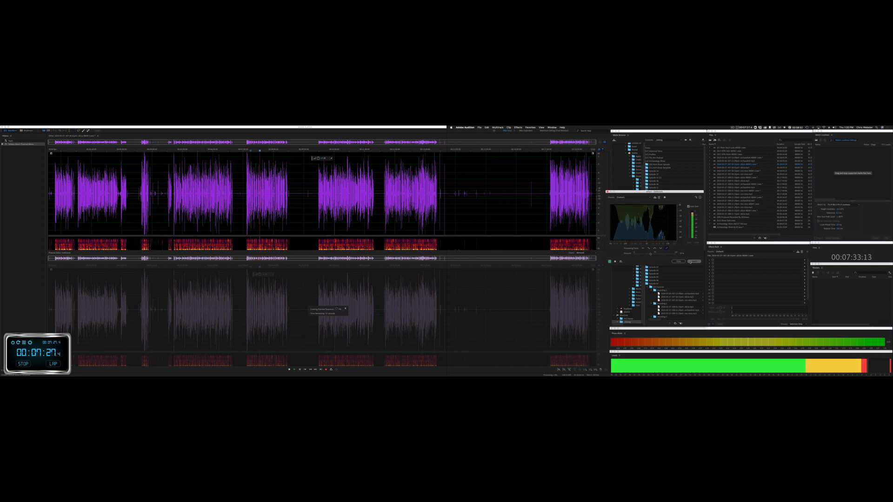
left_click(693, 261)
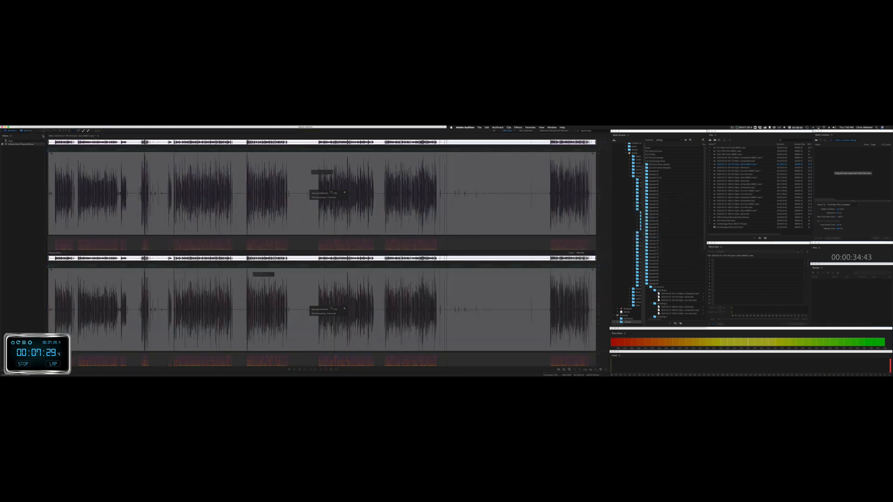
left_click(32, 131)
Step: Open the second segment's clip on the second track, apply DeReverb with the same settings, and return to the multitrack session
double_click(286, 214)
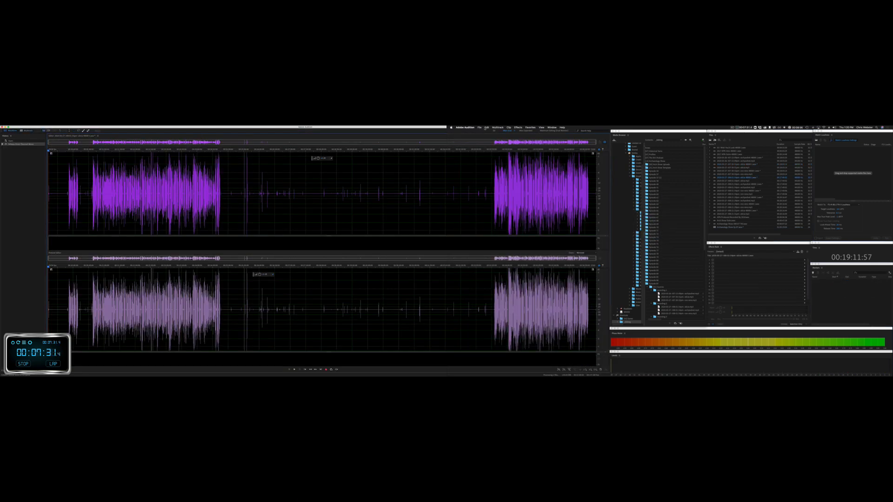
left_click(519, 127)
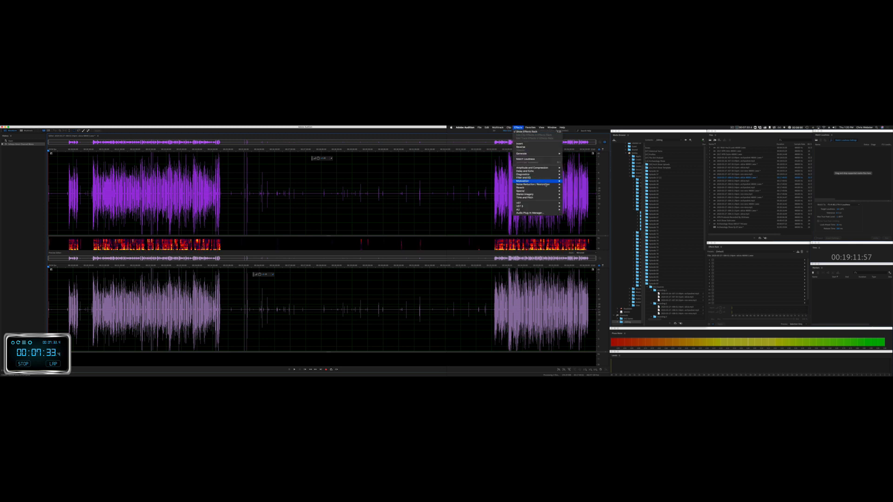
mouse_move(535, 184)
left_click(577, 227)
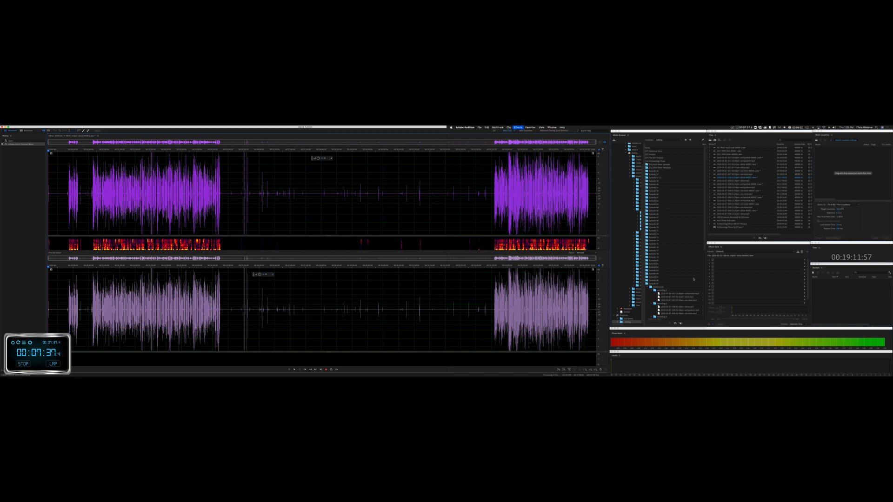
left_click(694, 261)
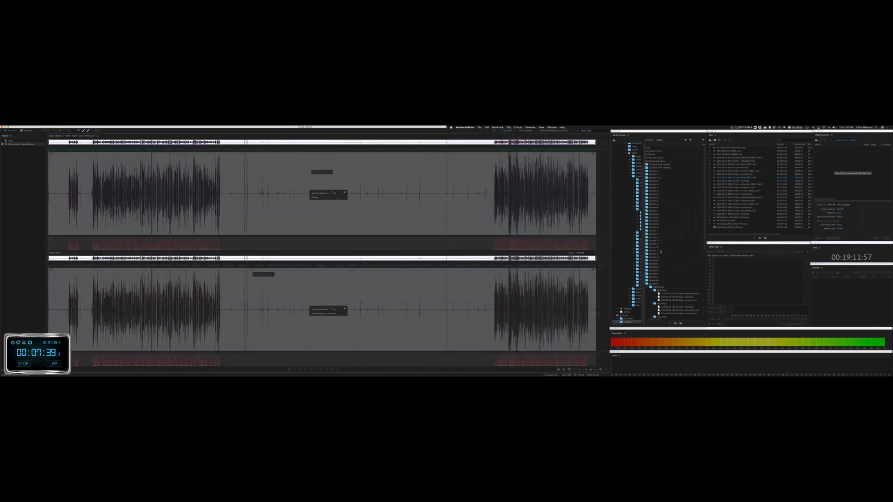
left_click(30, 131)
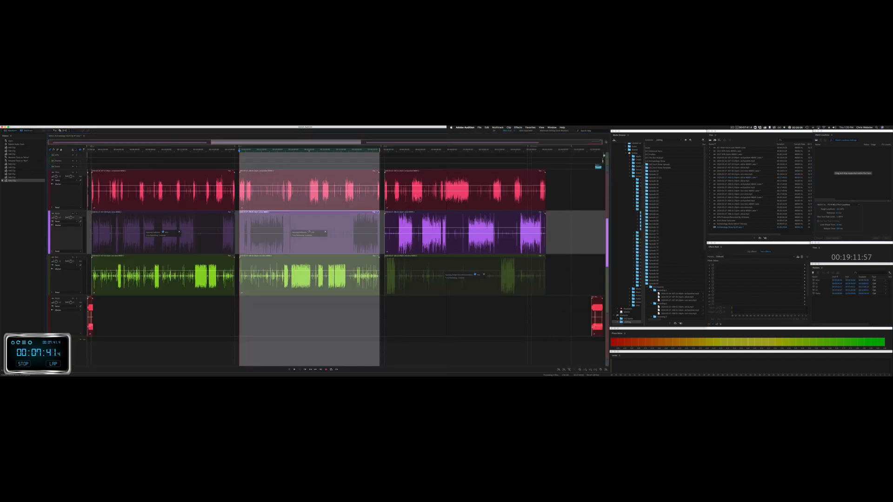
Step: Open the third segment's clip on the second track, apply the mono Omni Channel effect, and return to the multitrack session
left_click(417, 214)
double_click(418, 214)
left_click(518, 127)
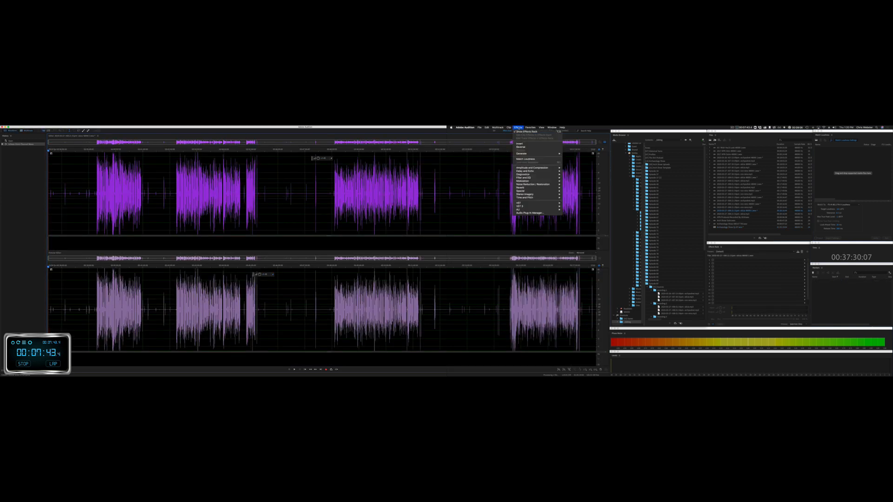
mouse_move(555, 204)
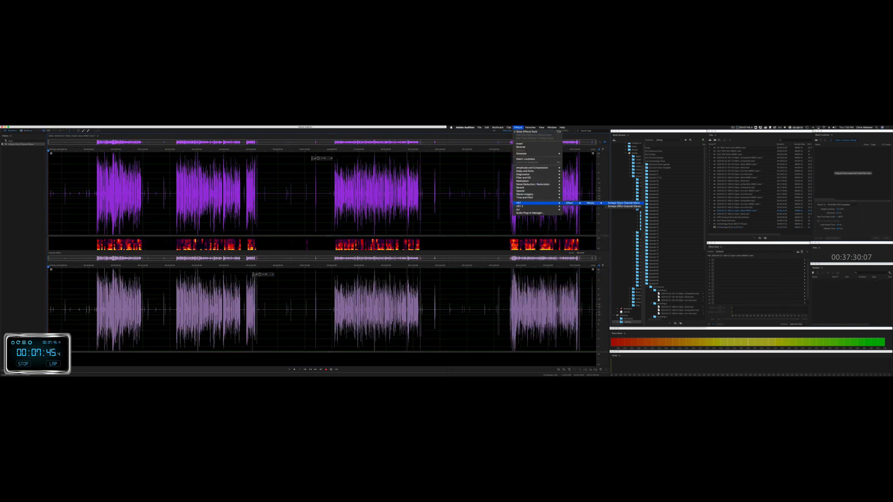
left_click(620, 204)
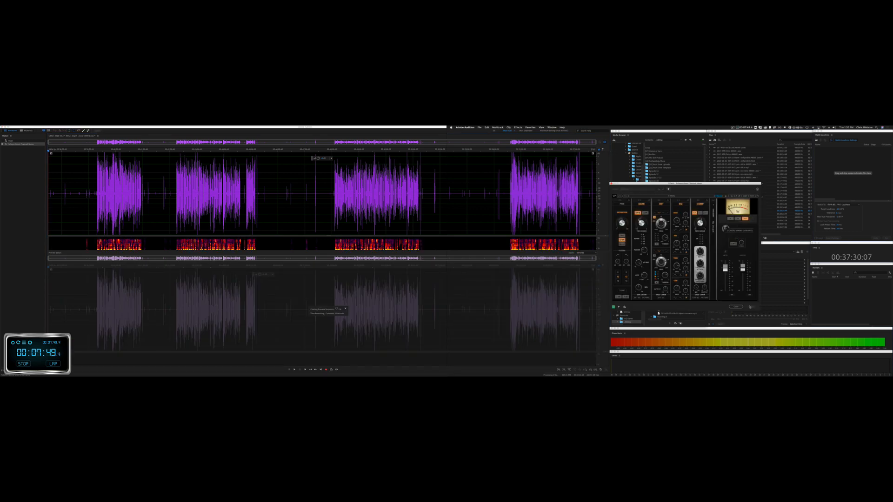
left_click(750, 307)
left_click(30, 131)
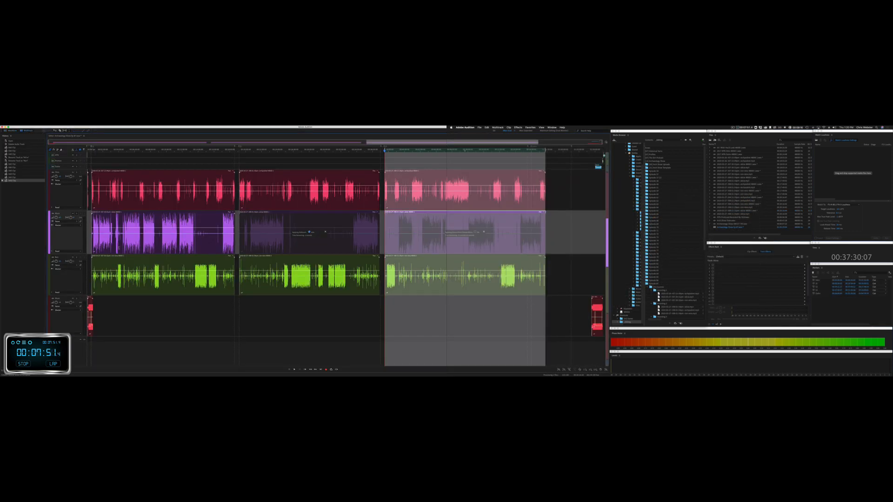
Step: Preview and apply DeReverb on the third track's first-segment clip, and open the second segment's clip from the same track
double_click(175, 259)
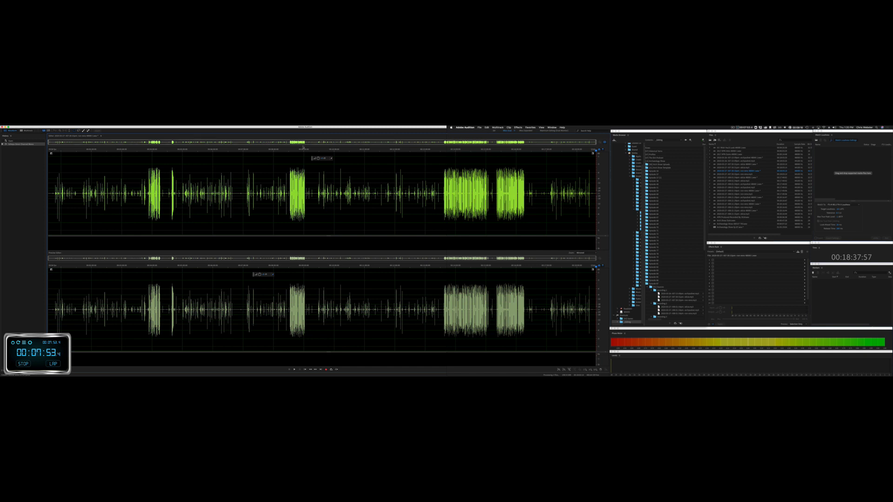
left_click(518, 127)
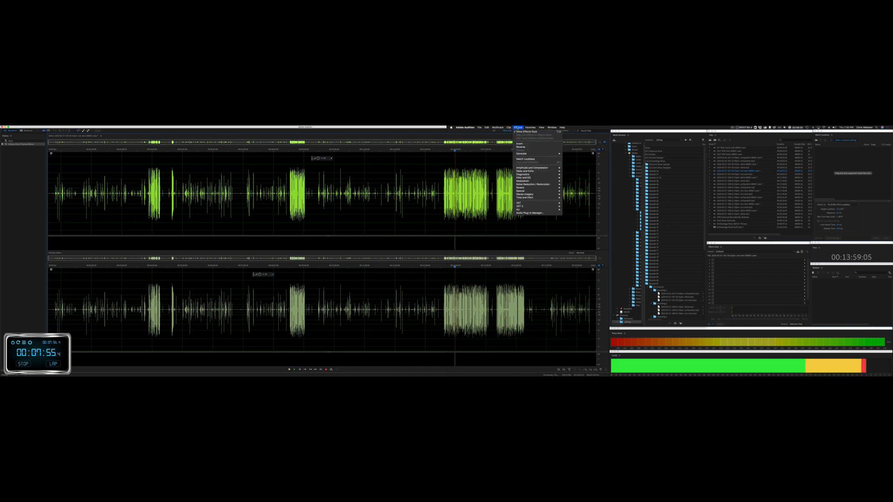
mouse_move(546, 185)
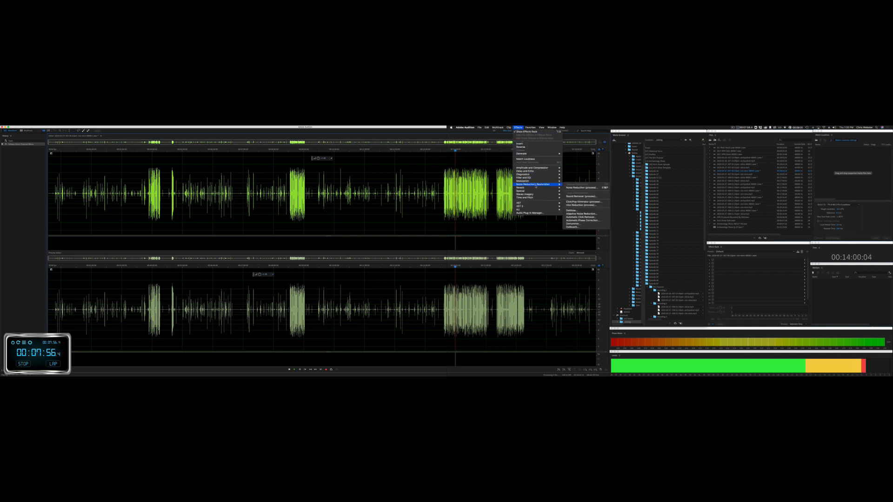
left_click(573, 224)
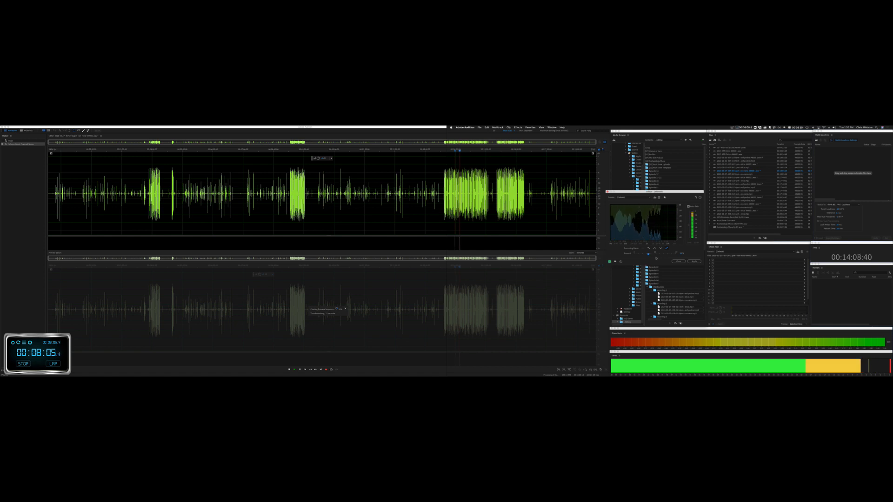
left_click(693, 262)
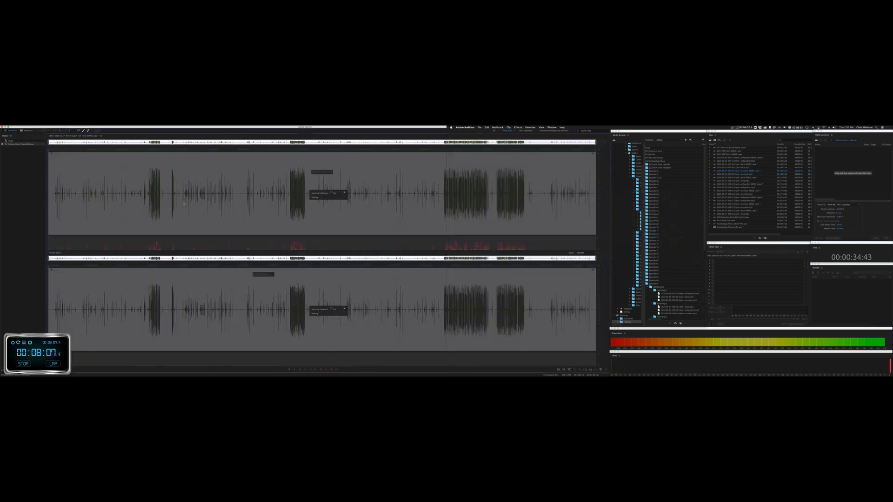
left_click(26, 132)
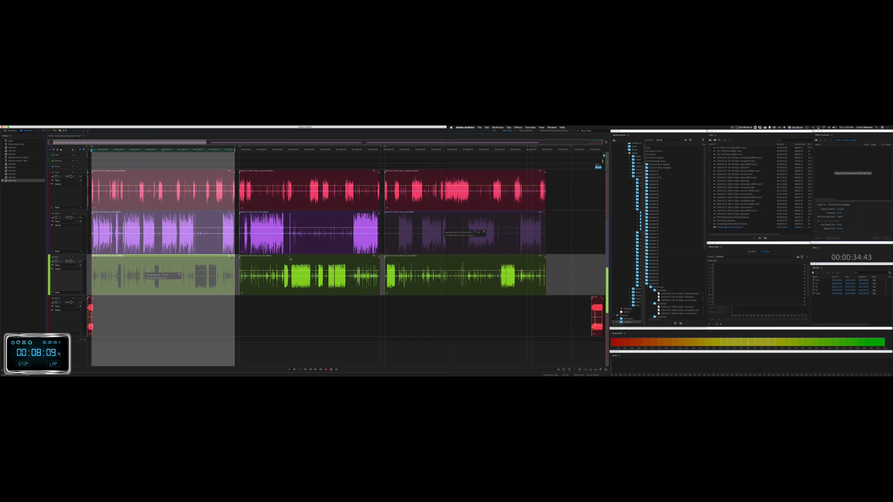
double_click(289, 258)
left_click(518, 128)
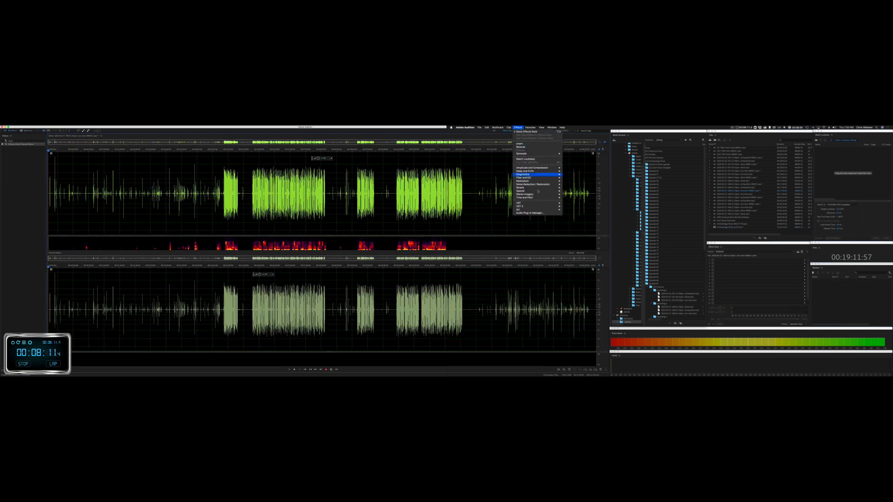
mouse_move(572, 203)
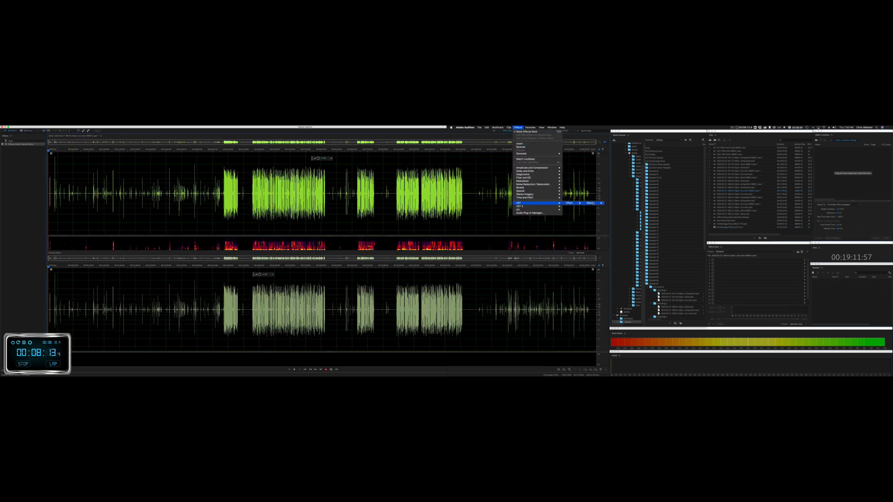
left_click(610, 205)
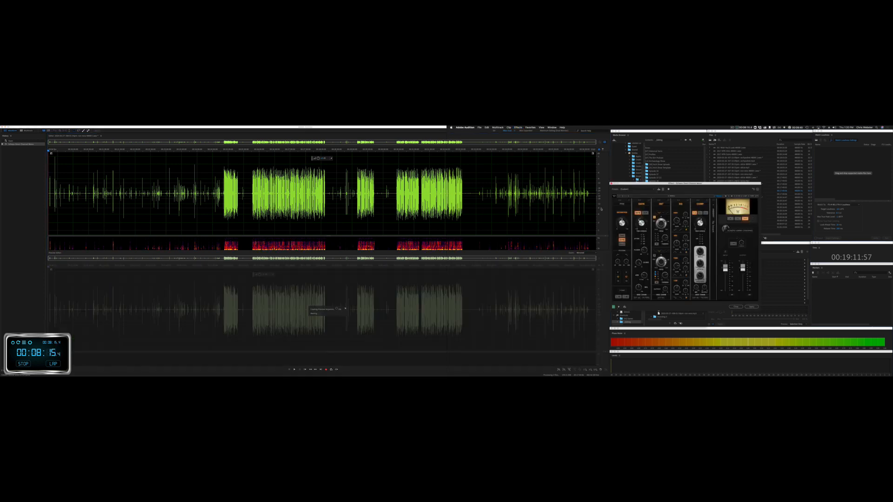
left_click(612, 184)
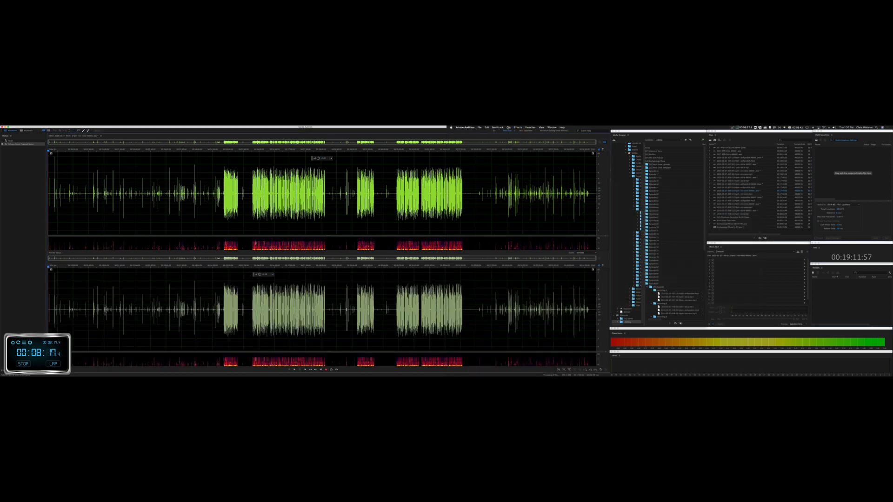
Step: Apply DeReverb with the same settings to the third track's open second-segment clip and return to the multitrack session
left_click(519, 128)
mouse_move(549, 184)
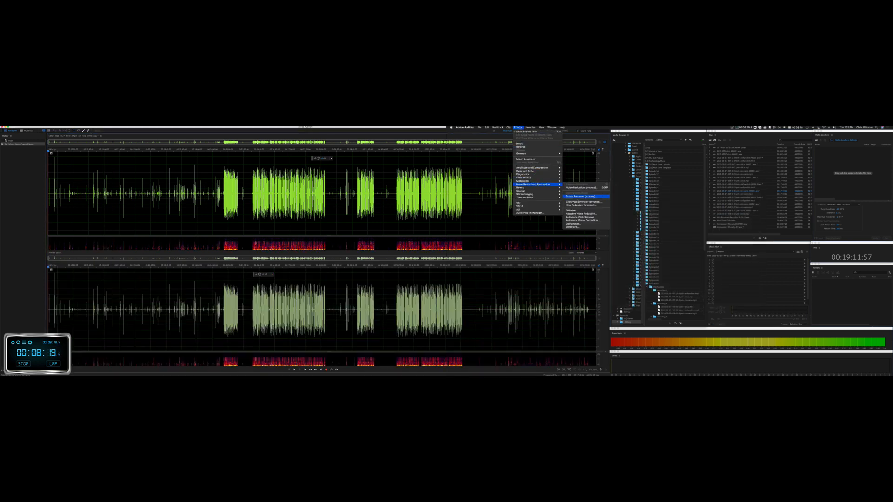
left_click(573, 227)
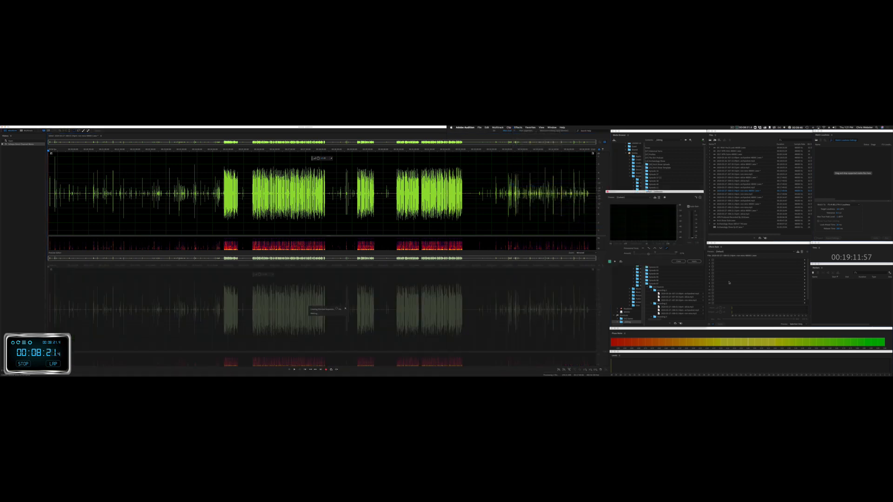
left_click(695, 262)
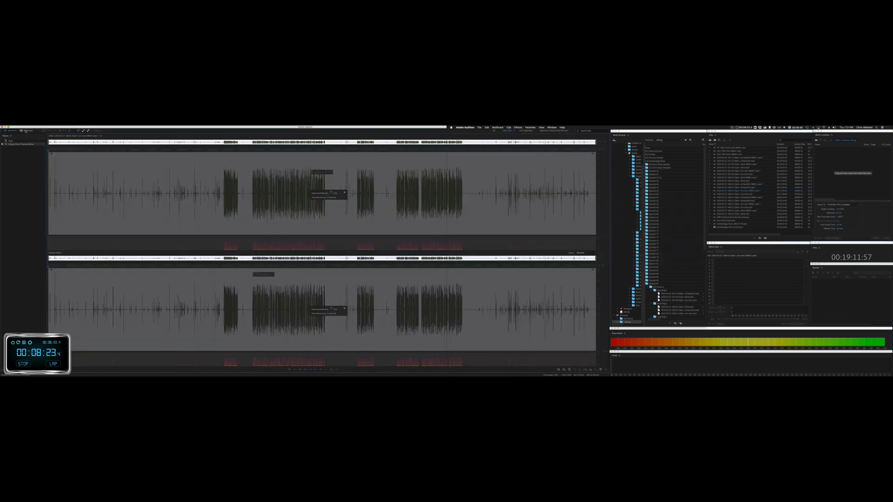
left_click(27, 130)
Step: Open the third segment's clip on the third track, apply DeReverb with the same settings, and return to the multitrack session
double_click(508, 256)
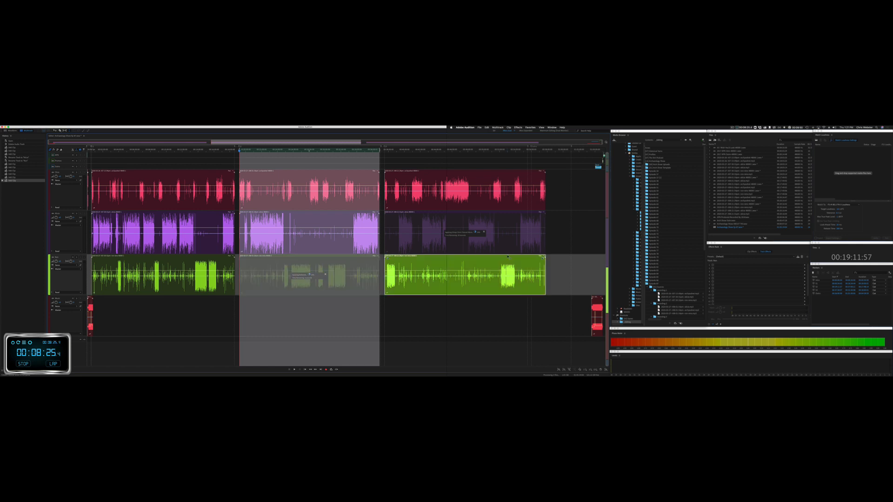
left_click(518, 127)
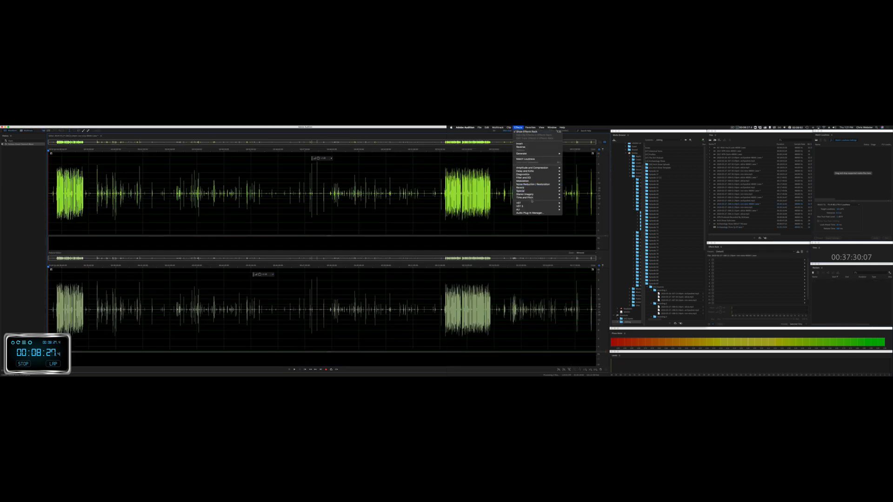
mouse_move(540, 185)
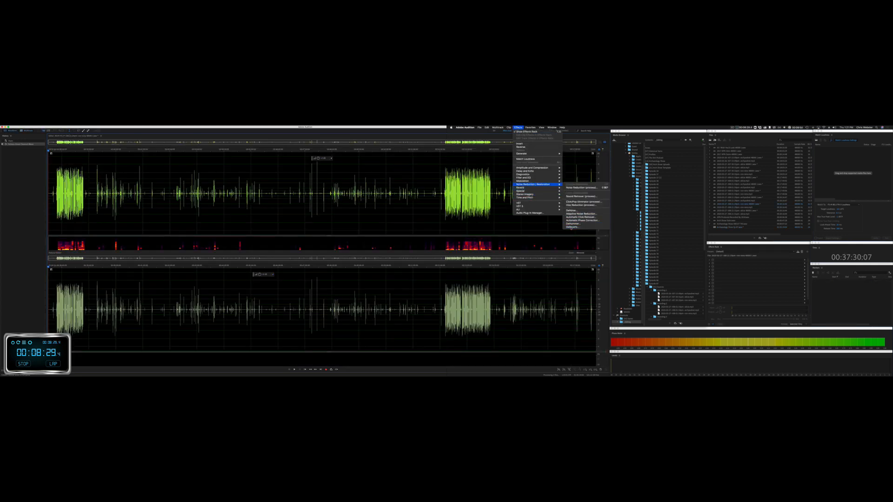
left_click(571, 227)
left_click(694, 261)
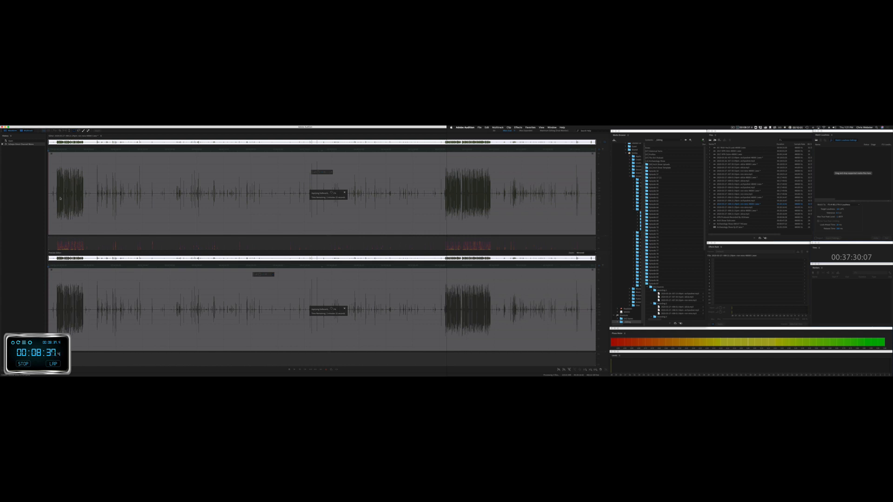
key("0")
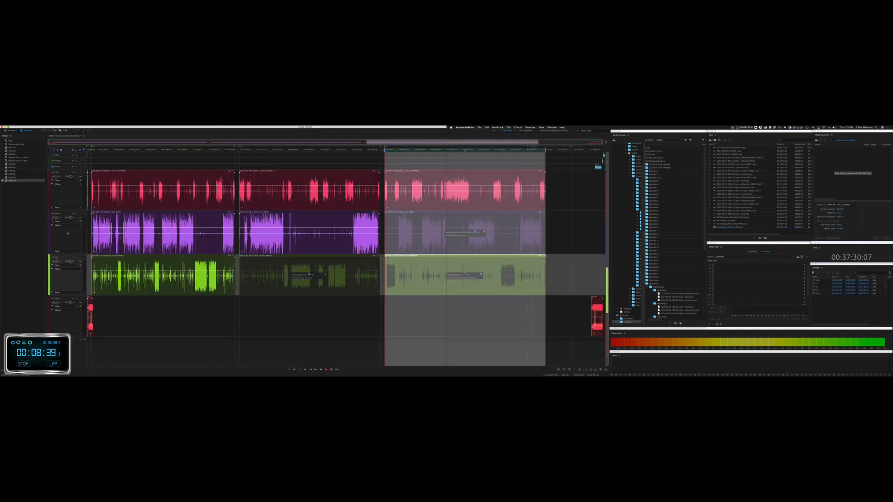
Step: Open the third track's first-segment clip, set the playhead on a speech passage, and start the Parametric Equalizer with the Default preset
double_click(174, 266)
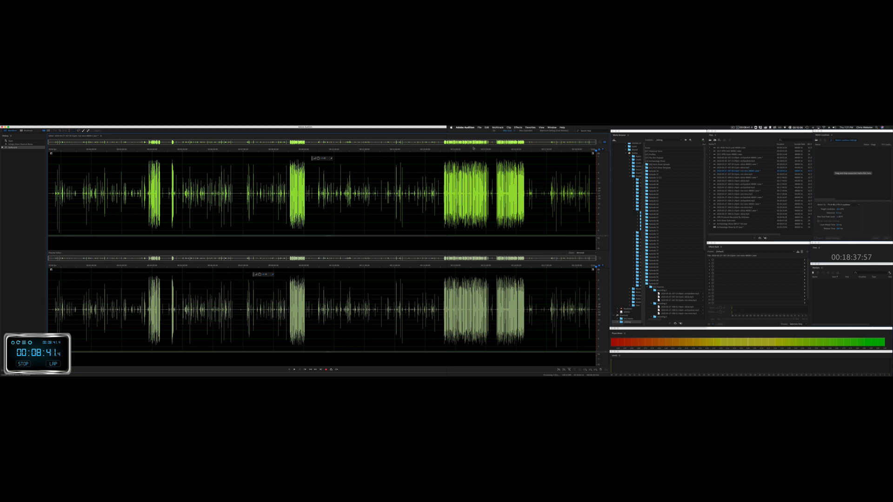
left_click(451, 150)
left_click(518, 127)
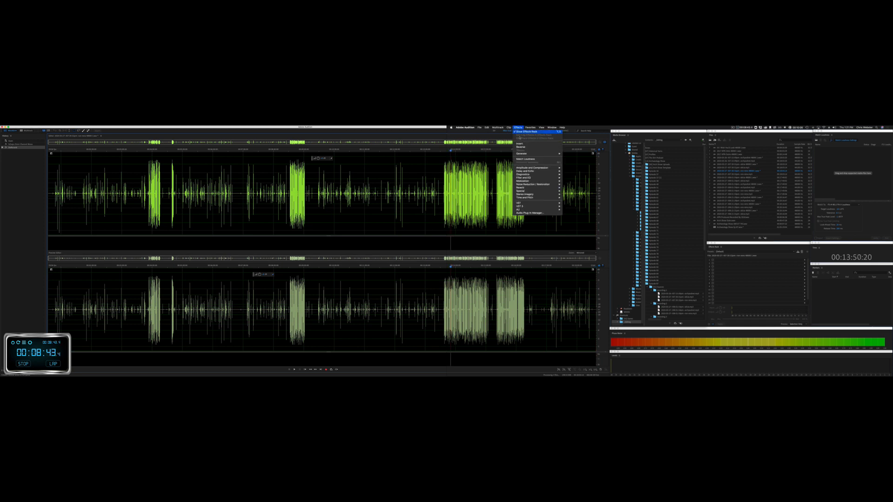
mouse_move(522, 168)
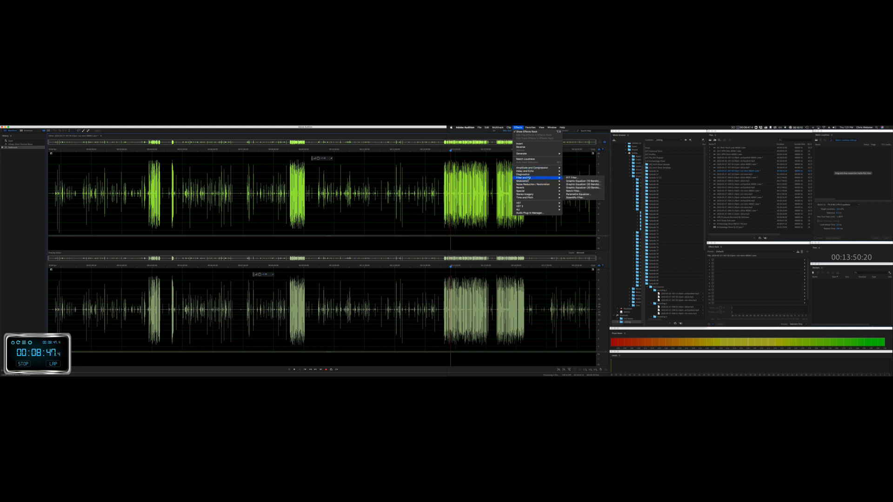
left_click(579, 195)
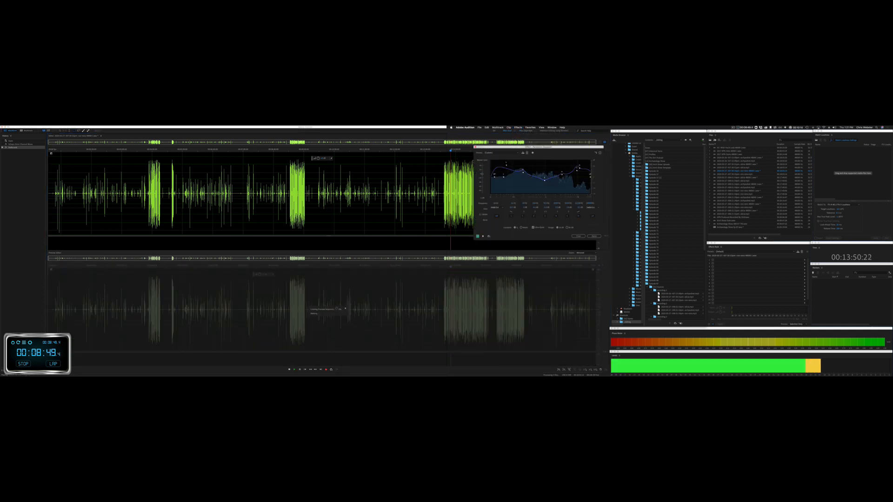
left_click(496, 154)
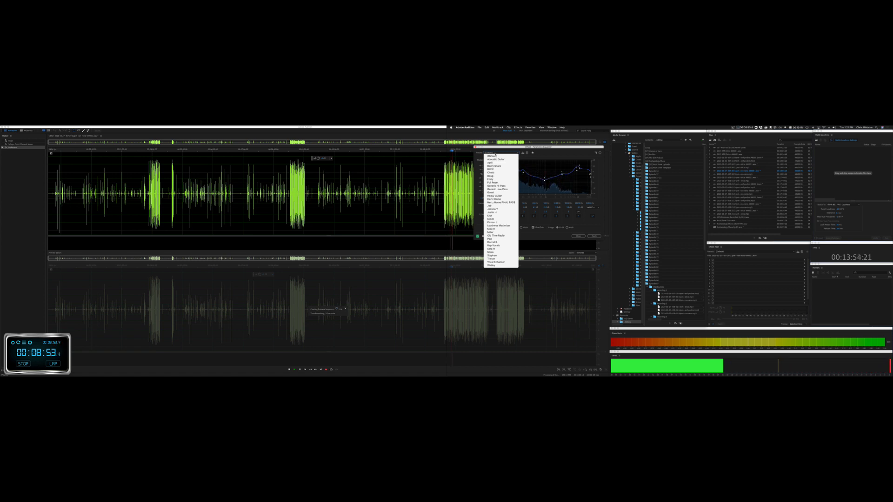
left_click(495, 154)
left_click(495, 153)
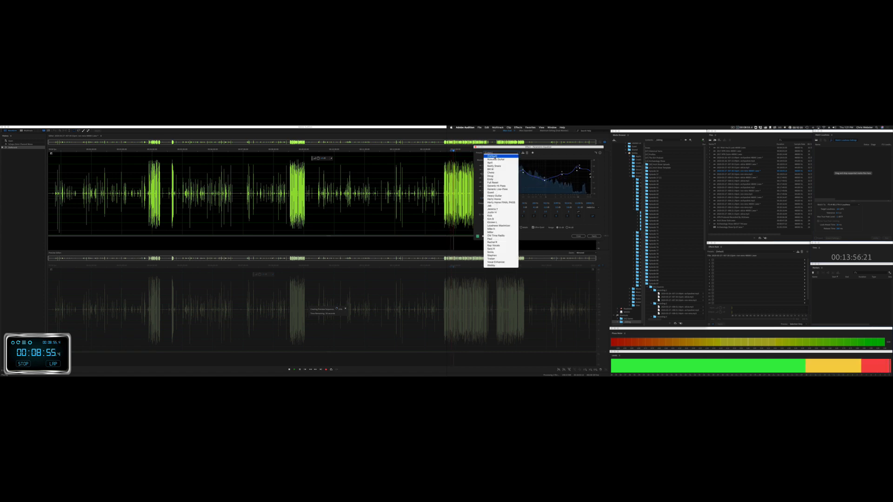
left_click(495, 156)
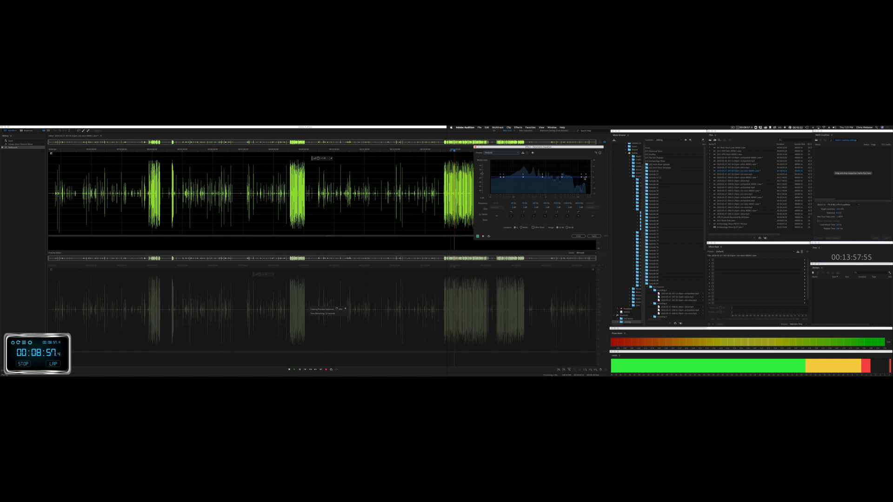
Step: Shape the equalizer curve with reduced lows, a low-mid dip, a slight treble boost and a high-end roll-off; apply it and return to the multitrack session
left_click_drag(585, 179, 578, 165)
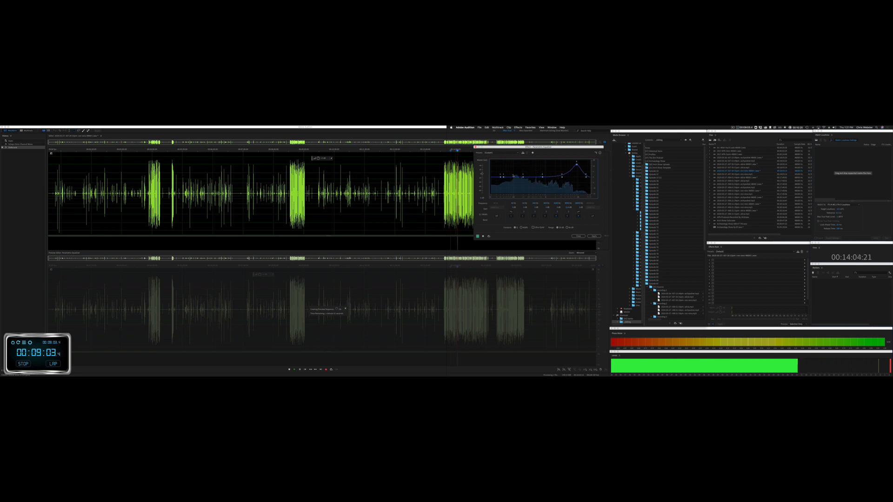
left_click_drag(498, 177, 499, 191)
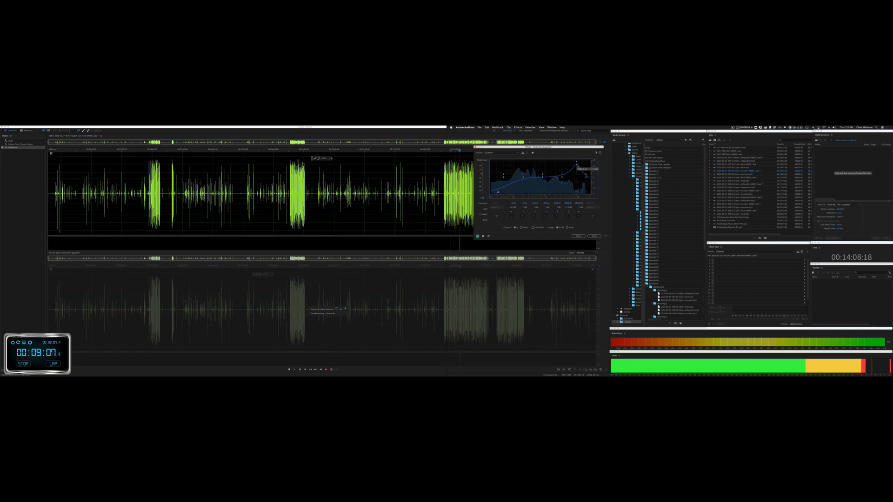
mouse_move(577, 164)
left_mouse_down()
mouse_move(576, 173)
mouse_move(589, 172)
left_mouse_up()
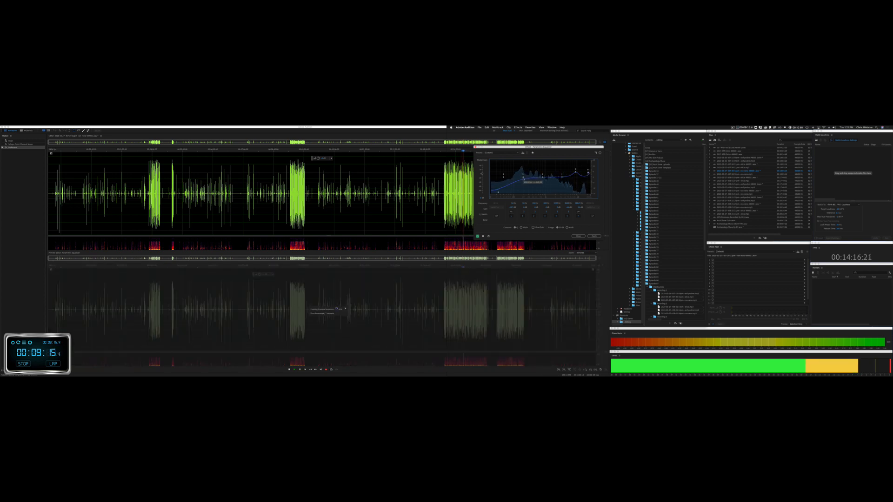
left_click_drag(519, 185, 524, 188)
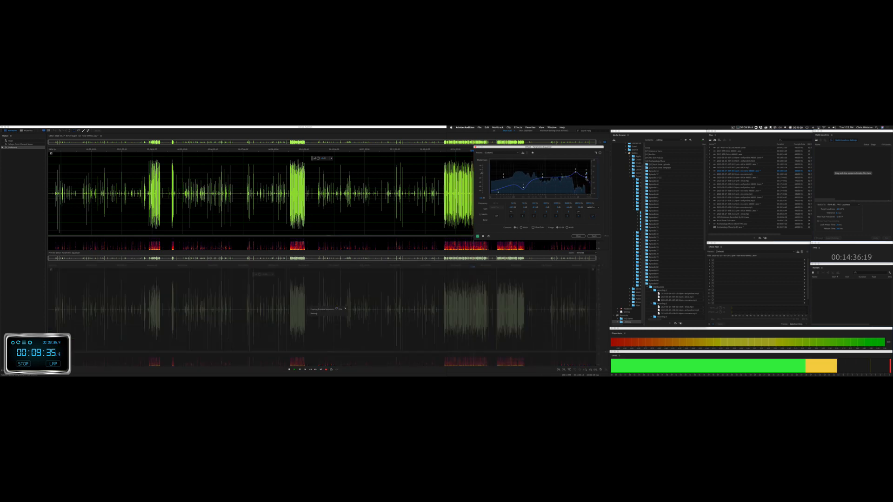
left_click_drag(586, 178, 585, 178)
left_click_drag(574, 176, 573, 176)
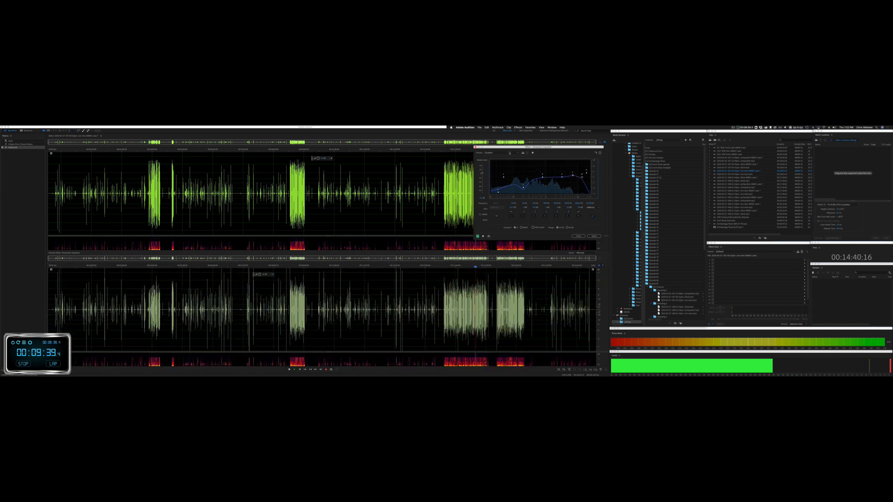
left_click(594, 237)
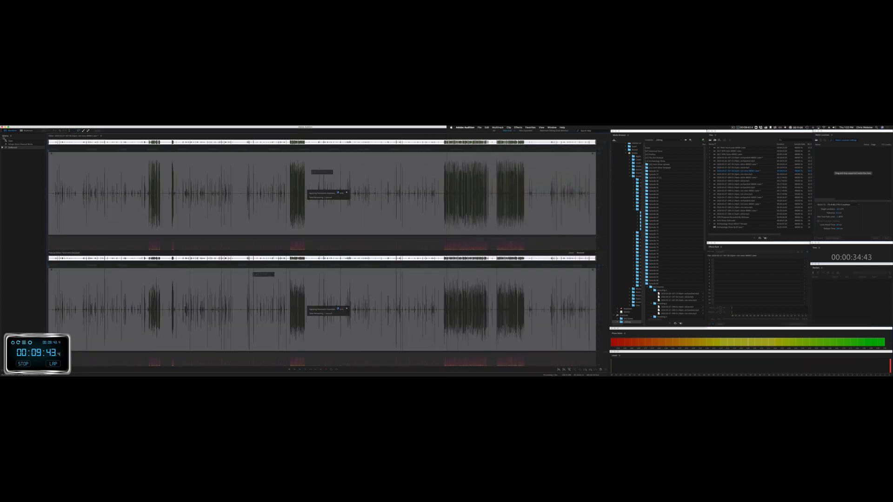
left_click(28, 131)
Step: Open the third track's second-segment clip, apply the Parametric Equalizer with the same curve, and return to the multitrack session
double_click(276, 257)
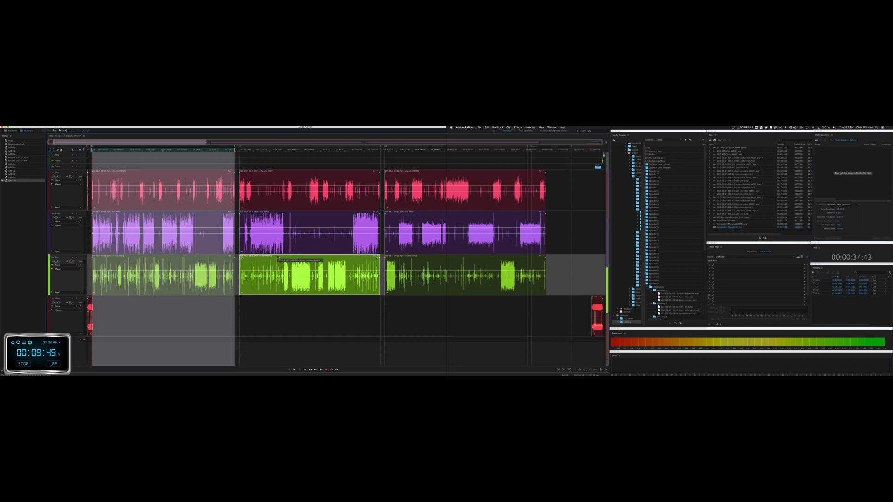
left_click(517, 128)
mouse_move(553, 178)
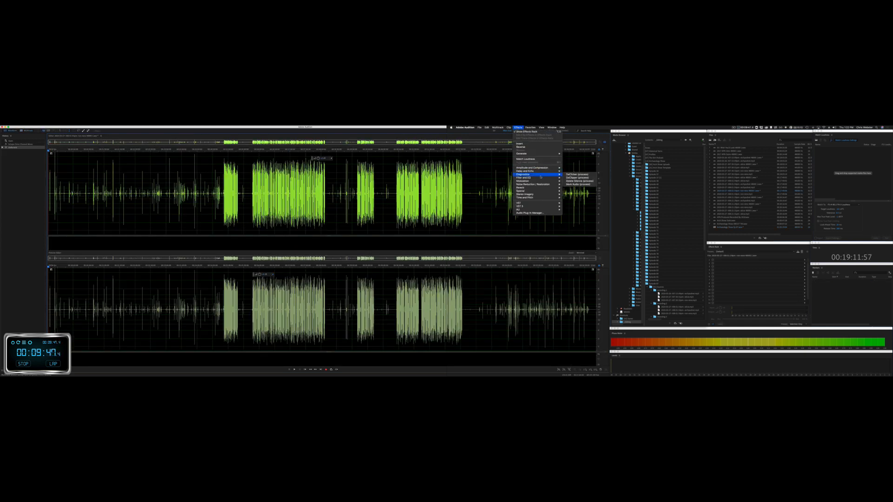
left_click(582, 195)
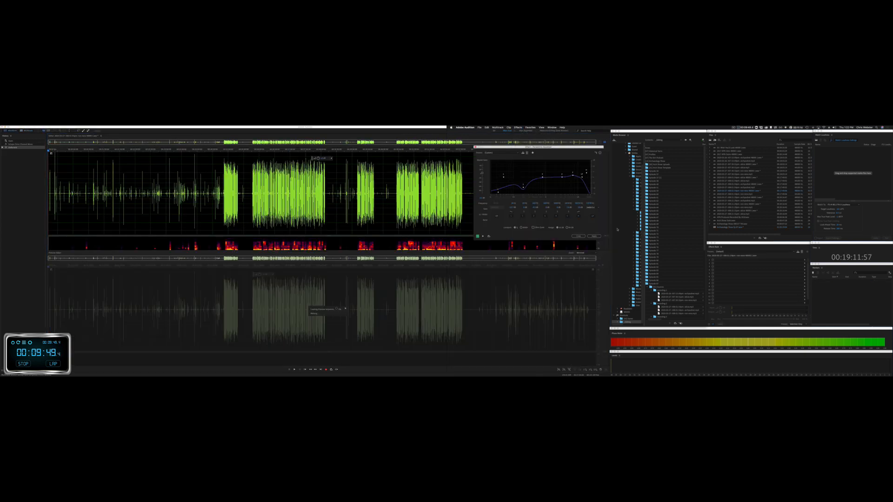
left_click(594, 237)
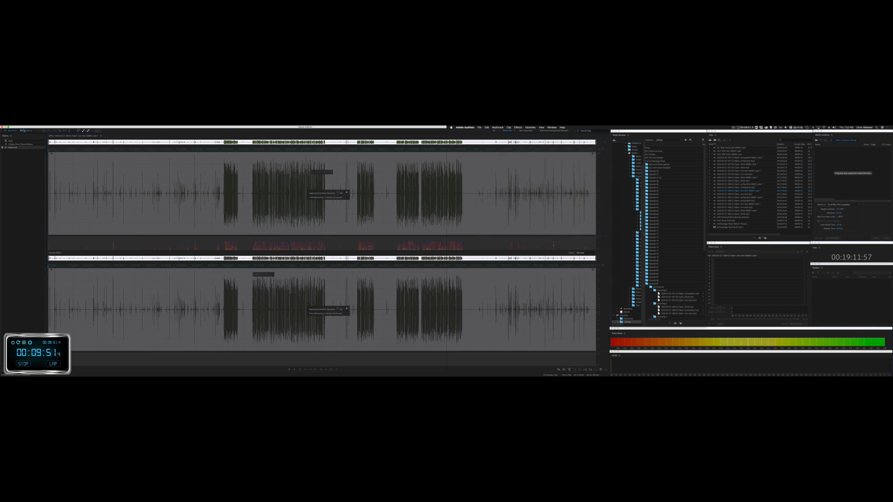
left_click(26, 131)
Step: Open the third segment's clip on the third track, apply the Parametric Equalizer with the same curve, and return to the multitrack session
double_click(430, 258)
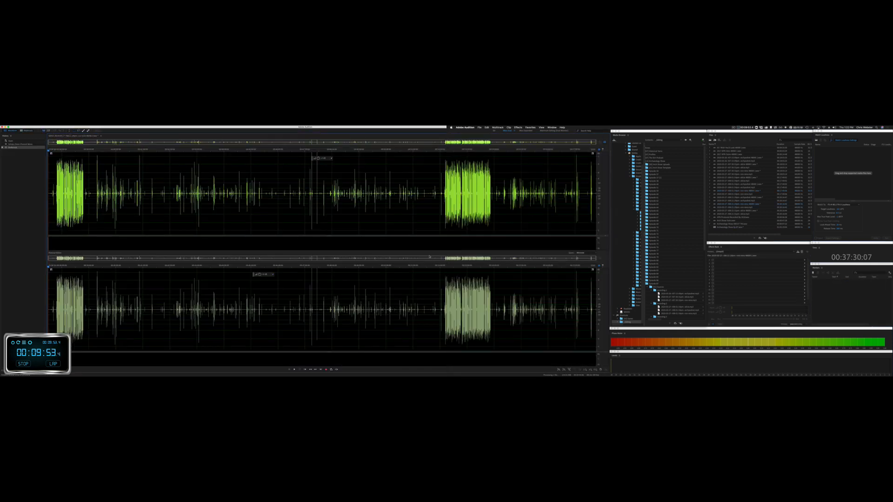
left_click(518, 127)
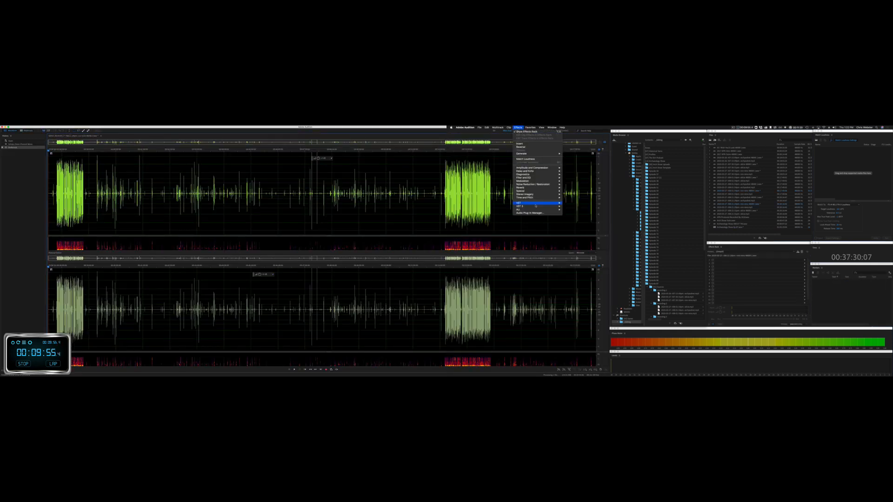
mouse_move(541, 179)
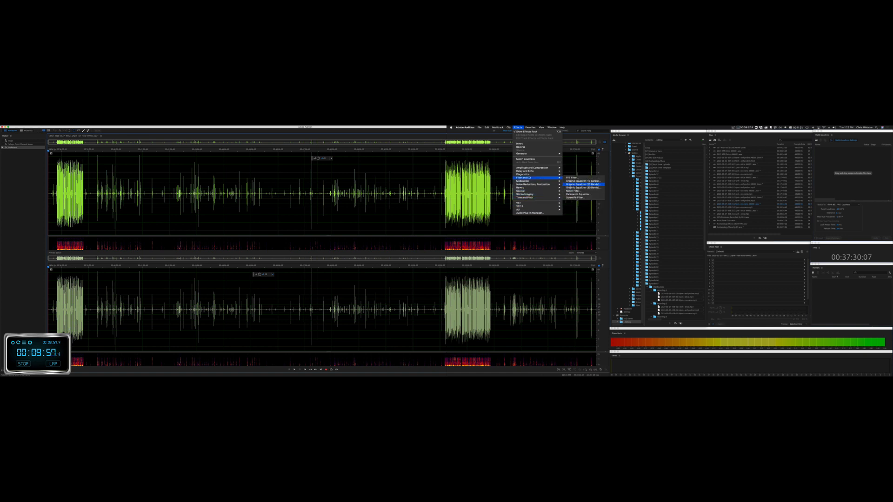
left_click(578, 194)
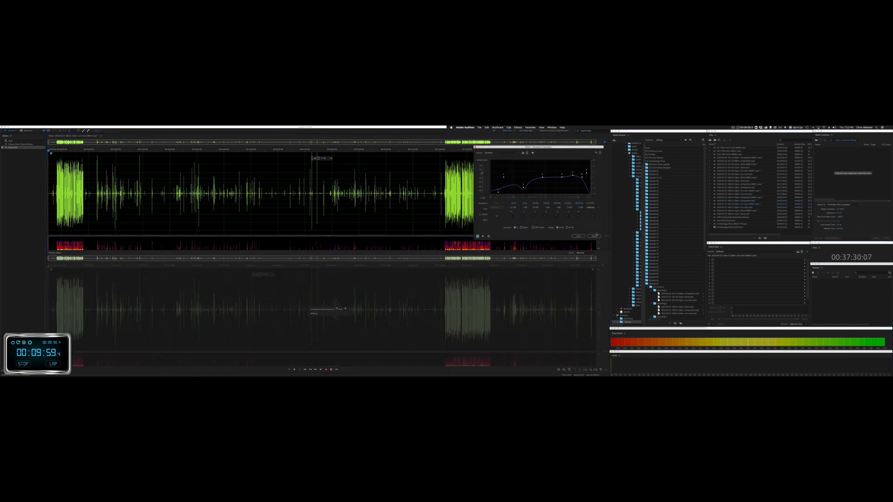
left_click(595, 235)
left_click(25, 131)
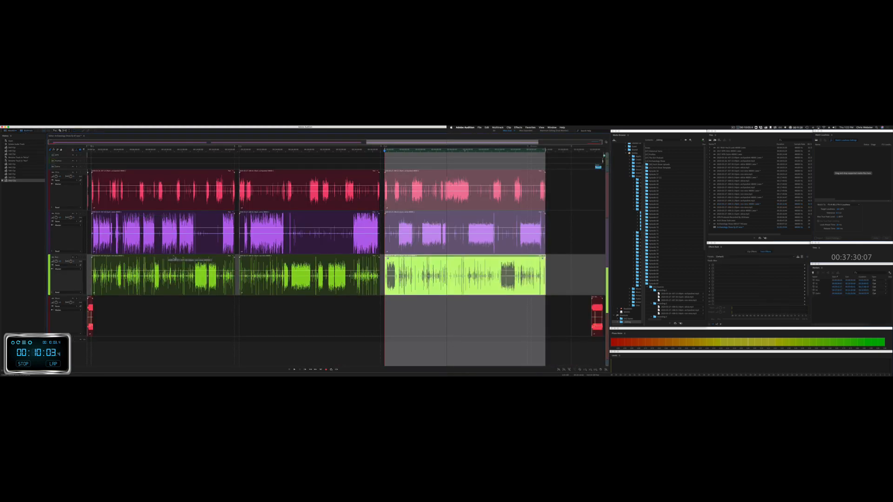
Step: Reopen the third track's first-segment clip, preview the DeEsser, turn off sibilance-only output, apply the effect, and return to the multitrack session
double_click(173, 257)
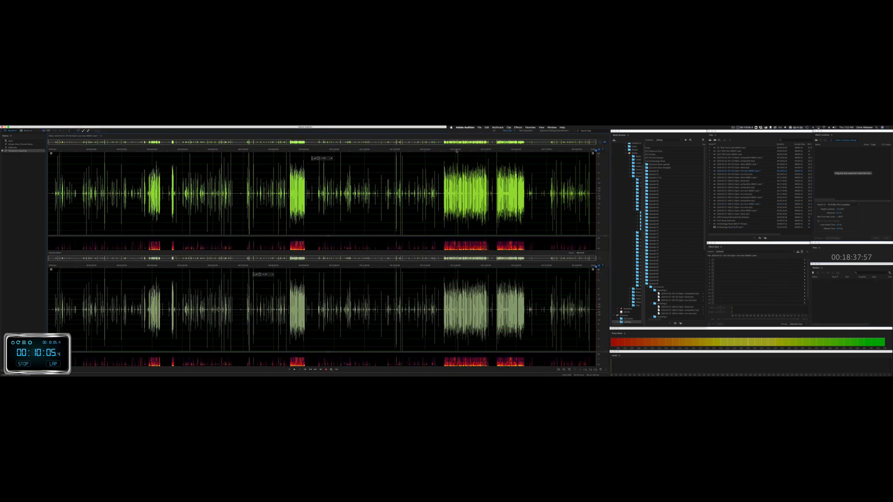
left_click(518, 127)
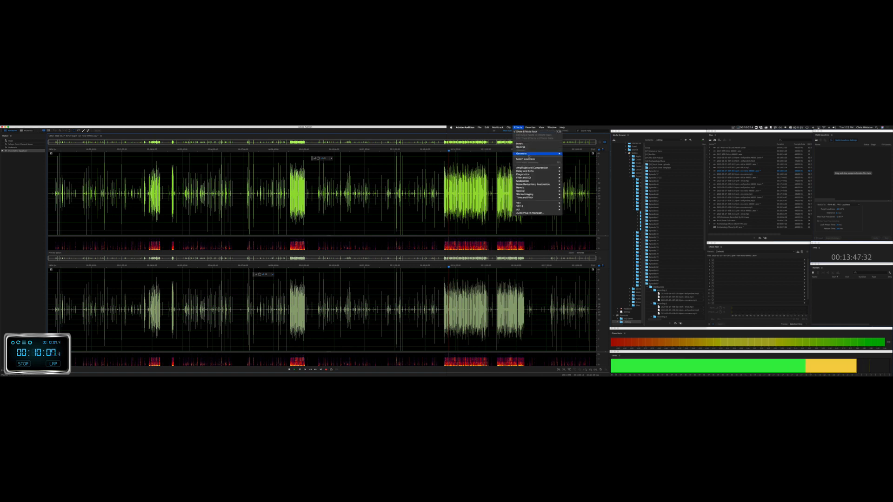
mouse_move(531, 182)
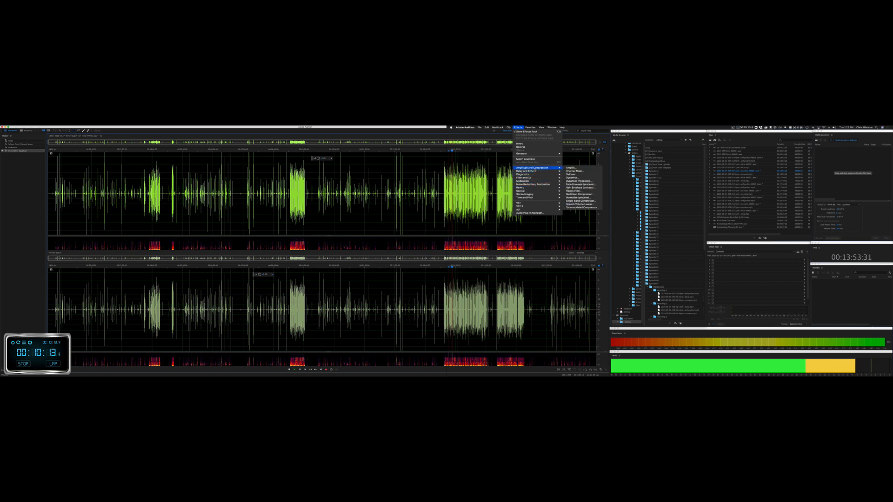
left_click(571, 174)
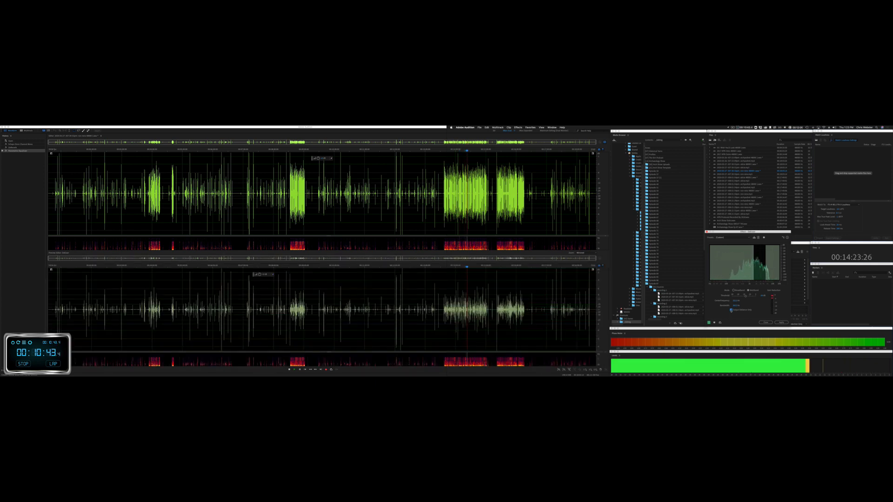
left_click(731, 310)
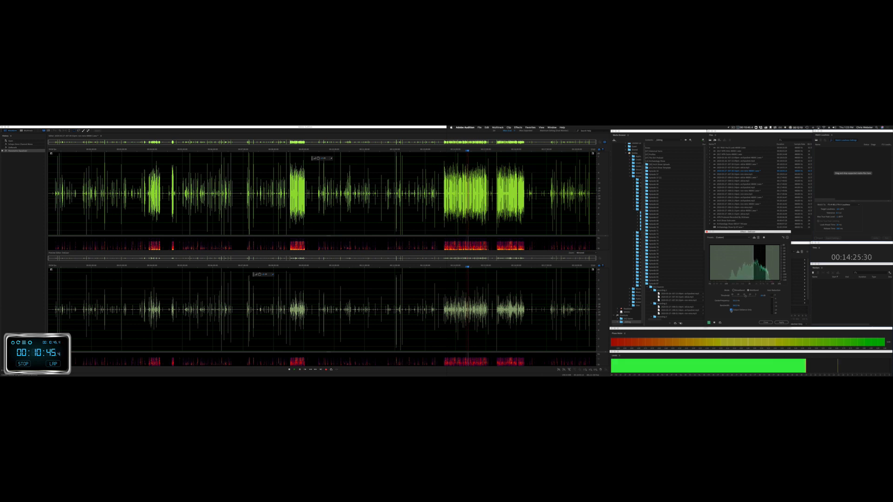
left_click(781, 322)
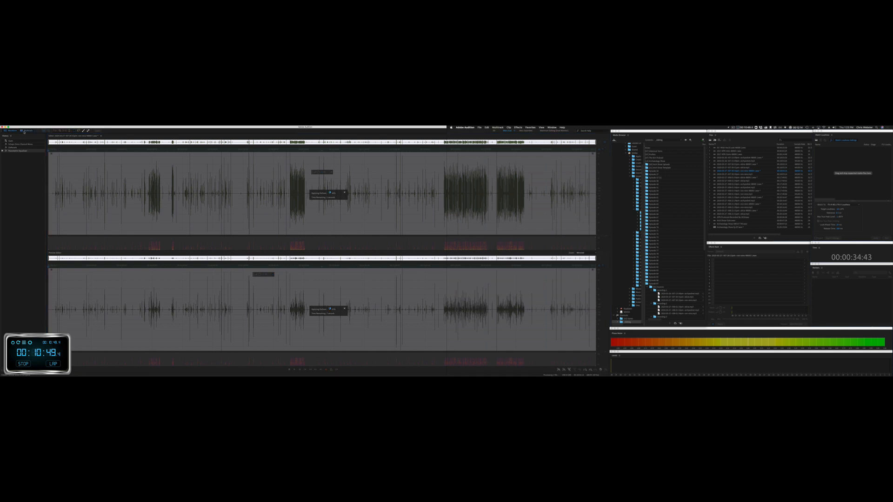
left_click(26, 131)
Step: Open the third track's second-segment clip, apply the DeEsser with the same settings, and return to the multitrack session
left_click(338, 258)
double_click(338, 258)
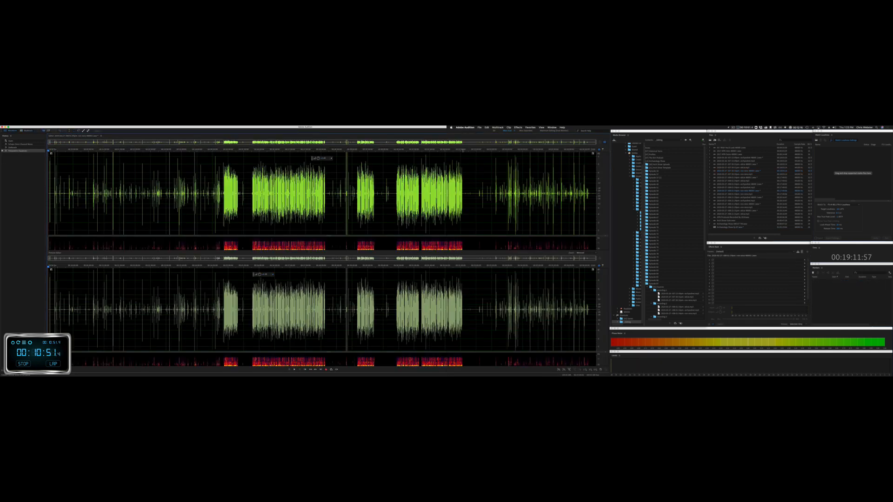
left_click(519, 128)
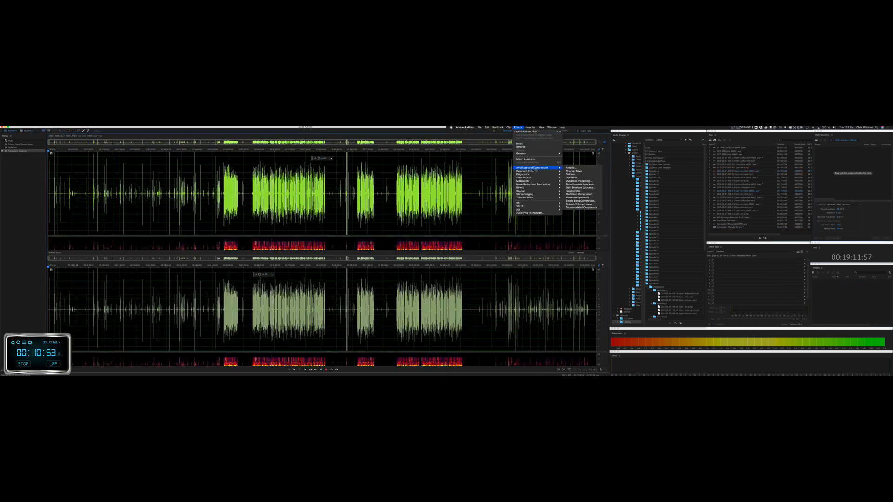
mouse_move(537, 178)
left_click(572, 174)
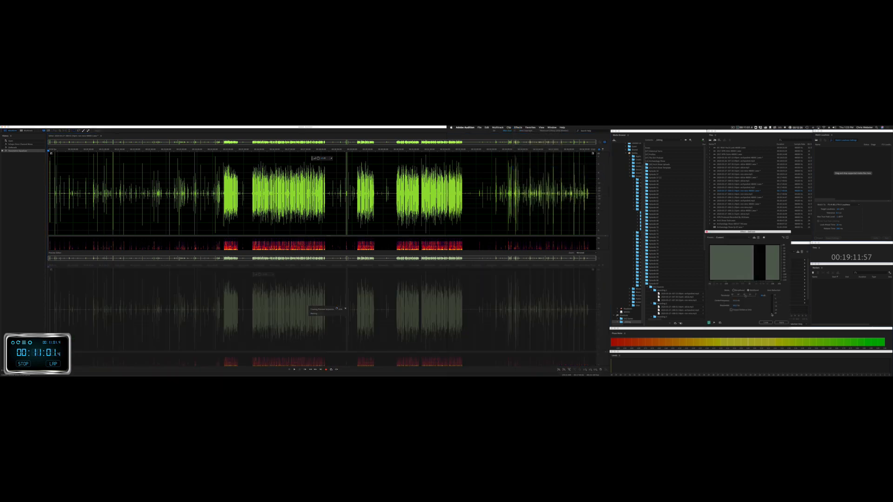
left_click(781, 324)
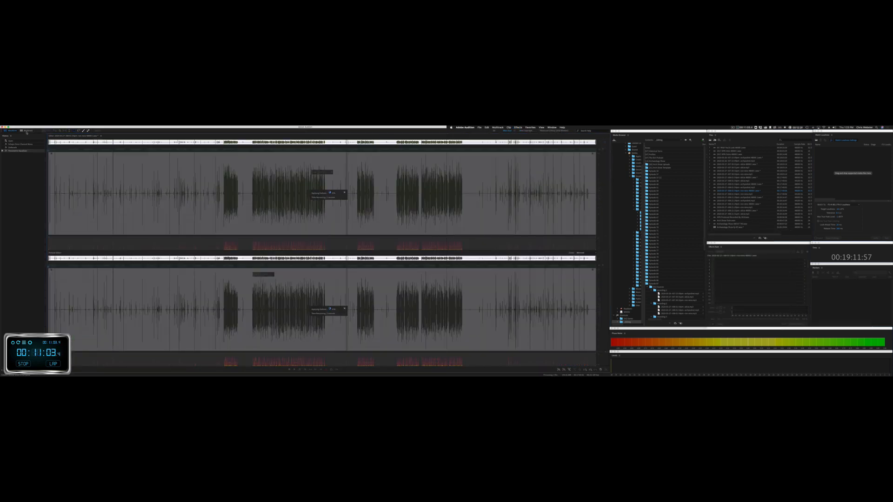
left_click(26, 131)
Step: Open the third track's third-segment clip, apply the DeEsser with the same settings, and return to the multitrack session
double_click(431, 259)
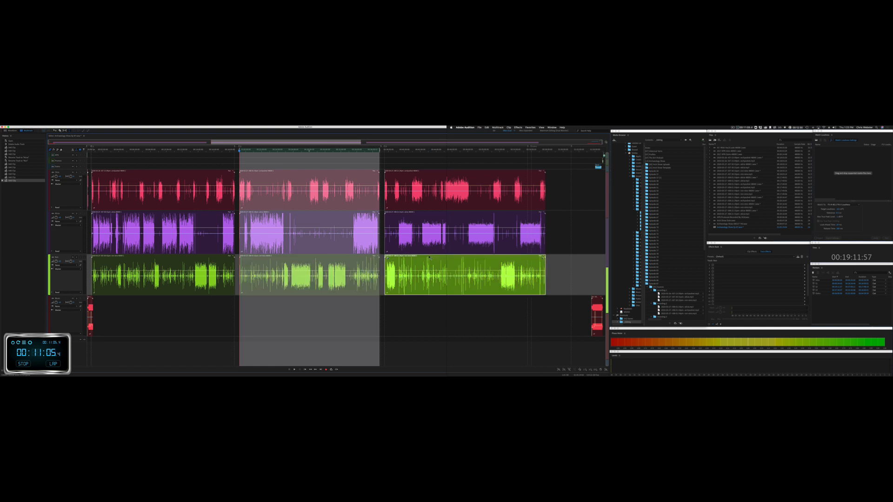
left_click(518, 127)
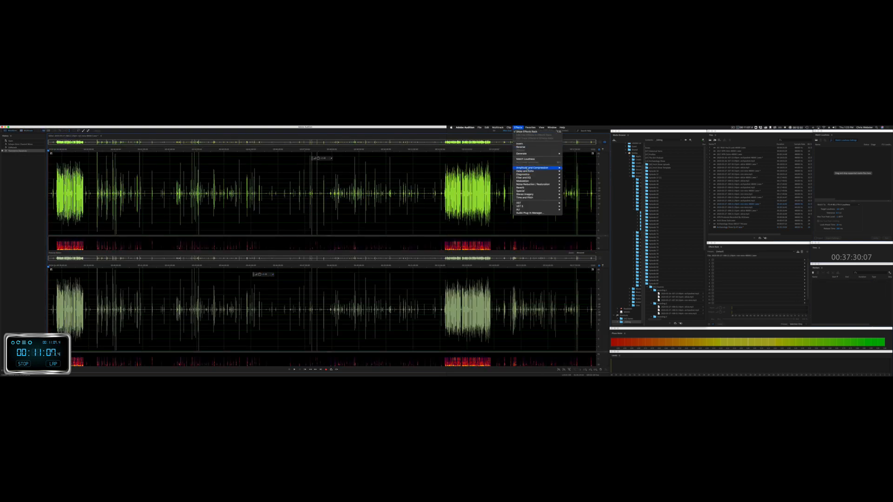
mouse_move(539, 168)
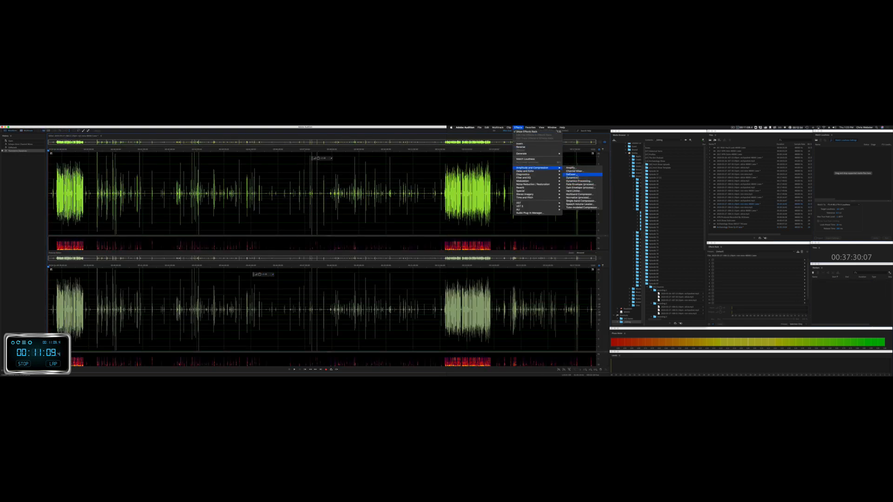
left_click(572, 174)
left_click(782, 323)
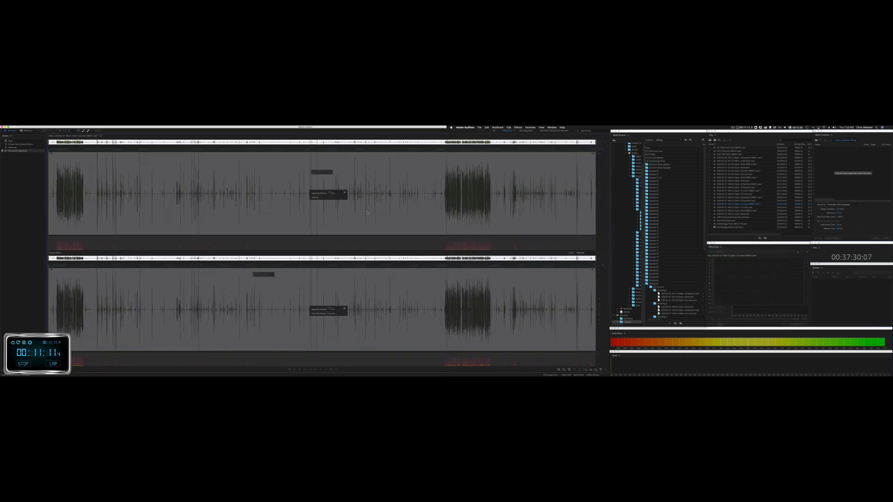
left_click(24, 131)
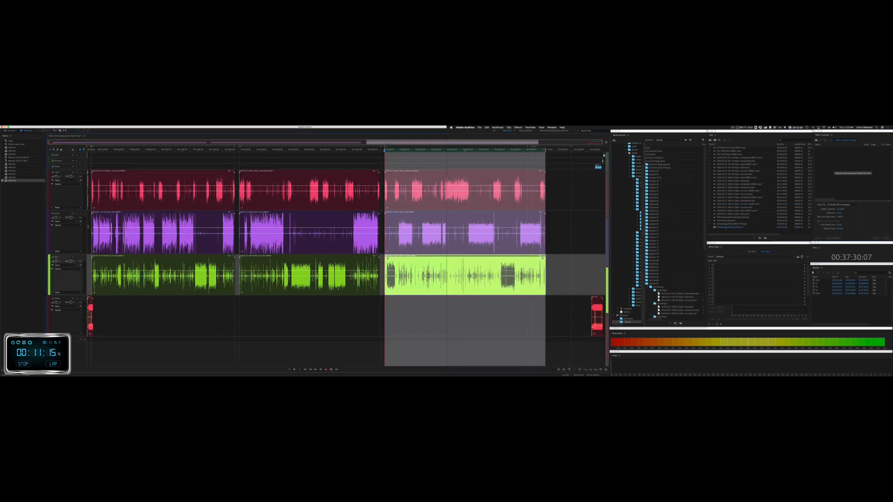
Step: Delete the silence before the first track's opening line, and clear the second and third tracks up to the second speaker's first words
scroll(88, 227, "up", 10)
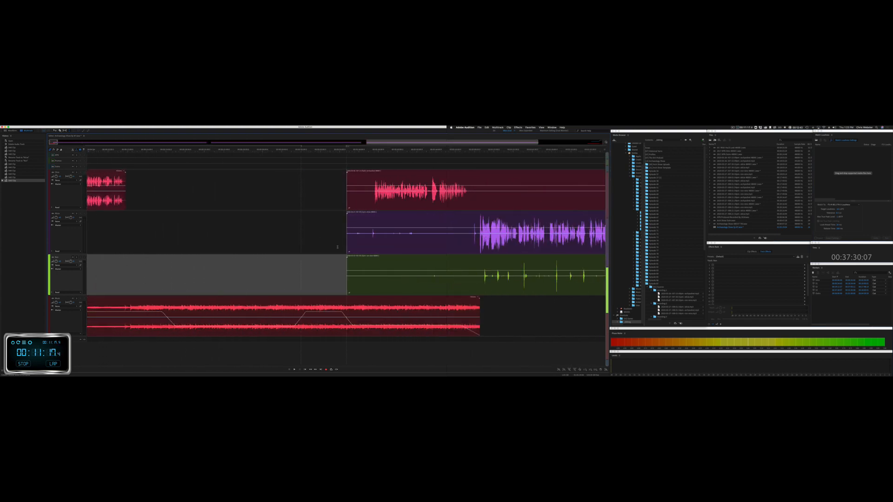
scroll(338, 247, "right", 5)
left_click_drag(214, 189, 259, 189)
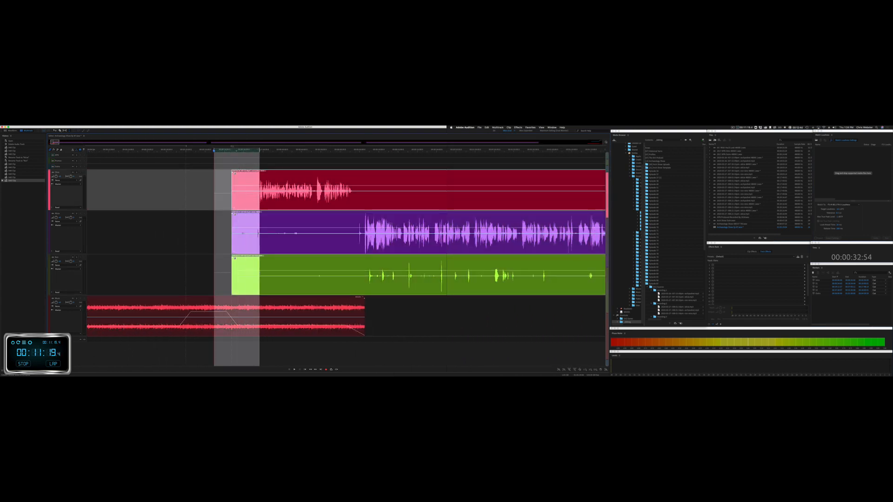
key("Delete")
left_click(250, 262)
left_click_drag(251, 244, 376, 274)
key("Delete")
Step: Move the first segment's clips earlier to close the gap before the opening line, and play from the start of that line
left_click(327, 279)
left_click_drag(271, 172, 244, 173)
left_click(226, 177)
key("space")
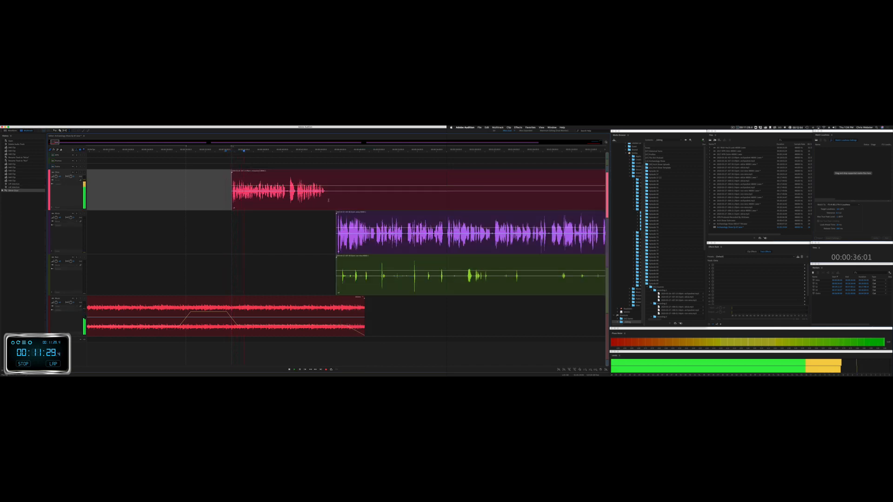
Step: Clear the first track's silence after its opening line and move the remaining clips earlier so the second speaker follows directly
left_click_drag(327, 200, 360, 257)
key("Delete")
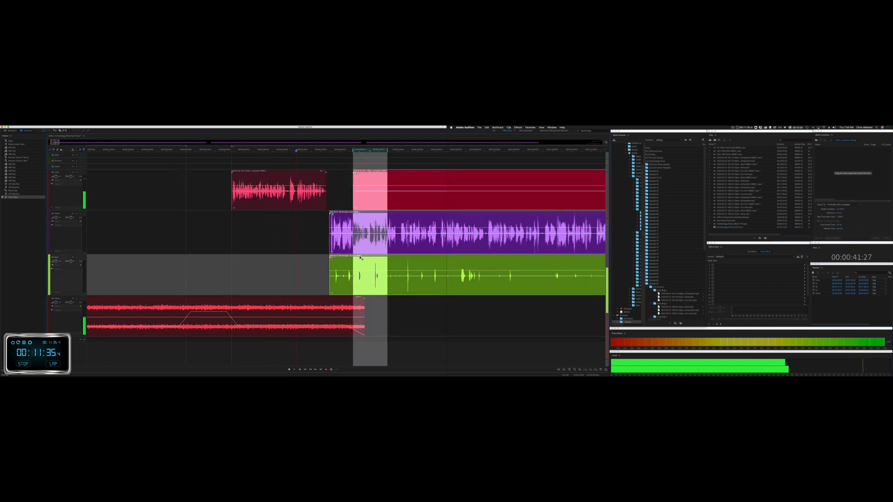
left_click(319, 249)
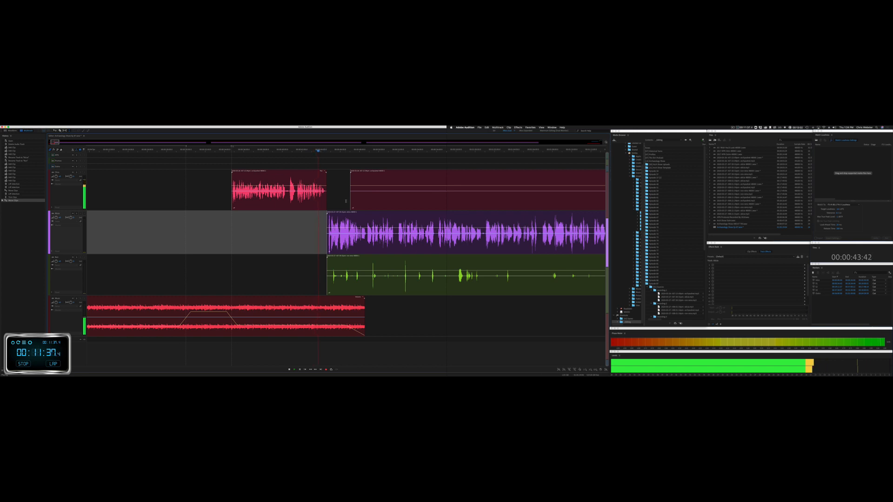
left_click_drag(345, 201, 546, 201)
key("Delete")
Step: Shift the intro music's fade-out earlier and trim the music clip to end just after the second speaker starts
left_click(340, 303)
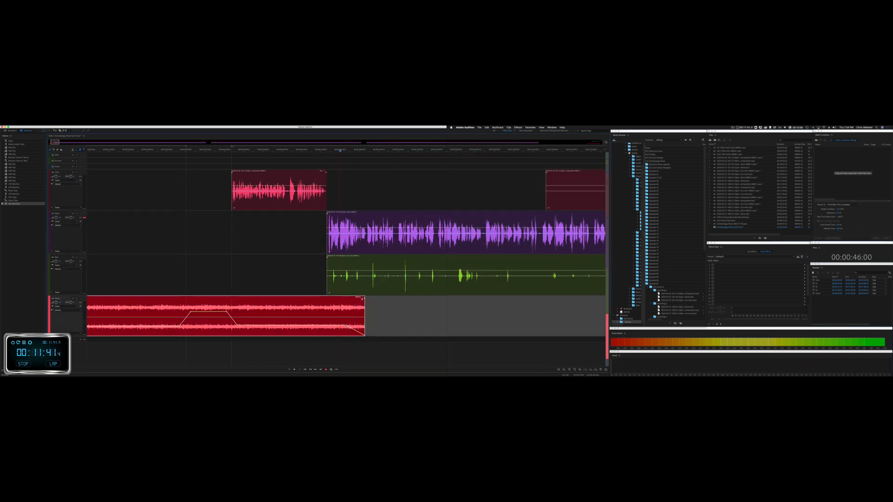
left_click_drag(364, 333, 388, 333)
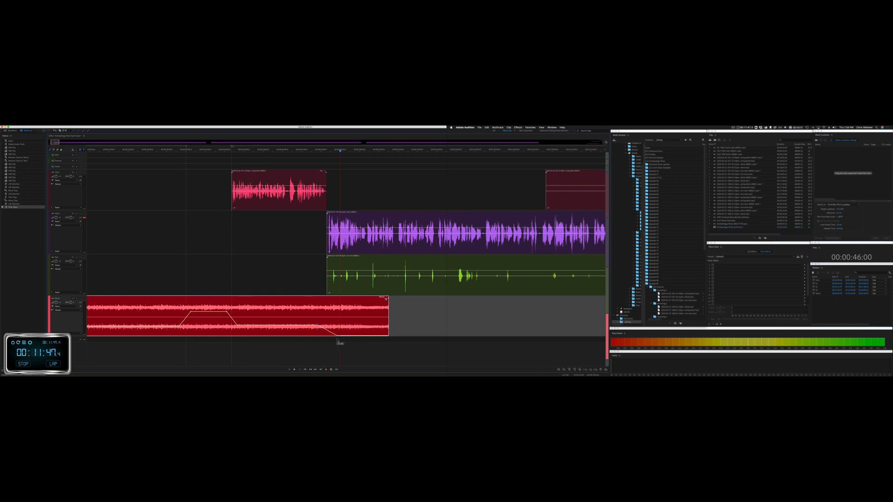
left_click(305, 268)
key("space")
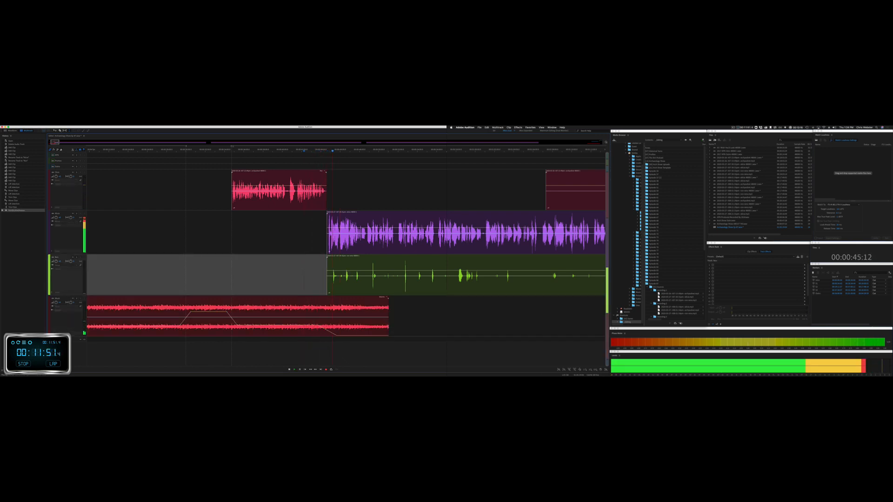
left_click_drag(388, 313, 345, 312)
key("space")
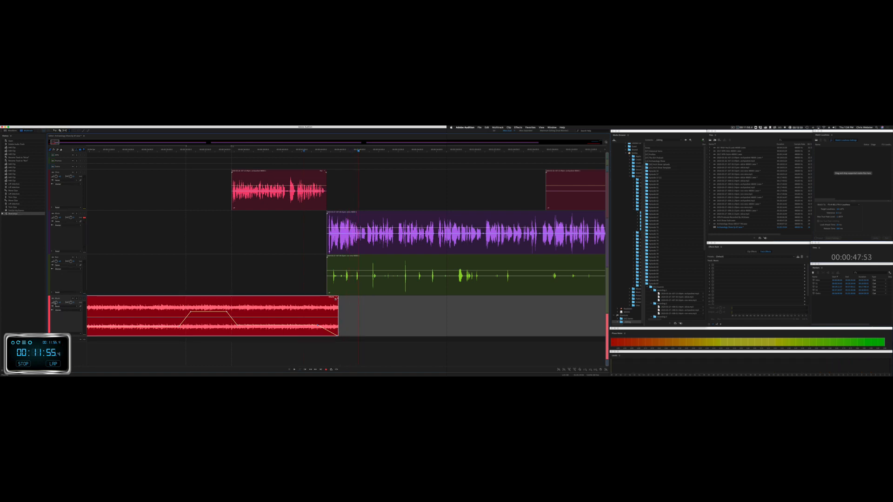
Step: Collapse the music track and enlarge the three speech tracks
left_click(52, 298)
scroll(70, 276, "up", 5)
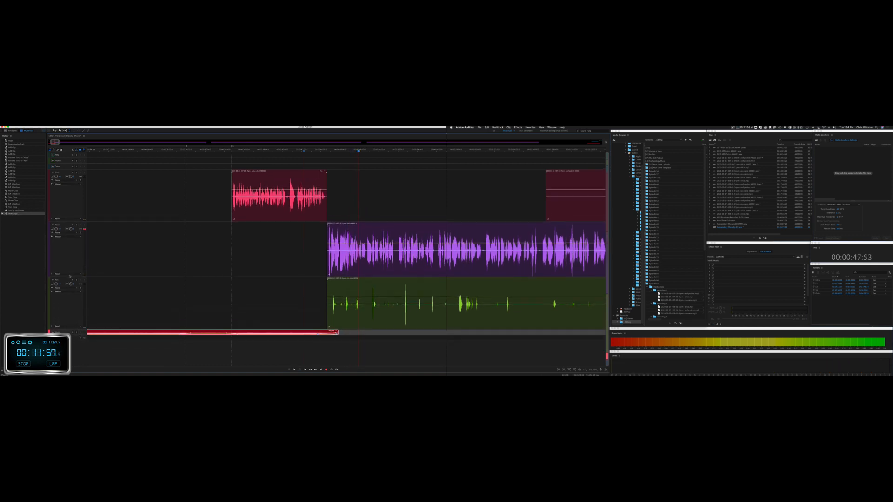
scroll(333, 254, "up", 7)
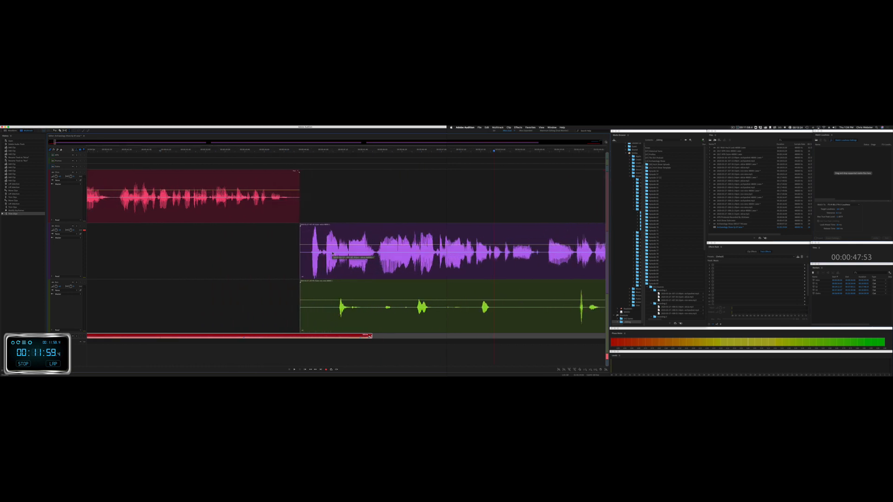
Step: Ripple-delete the unwanted sound near 0:45 in the second speaker's opening across all tracks, and add a short fade-in after the cut
left_click(323, 203)
key("space")
scroll(324, 204, "up", 4)
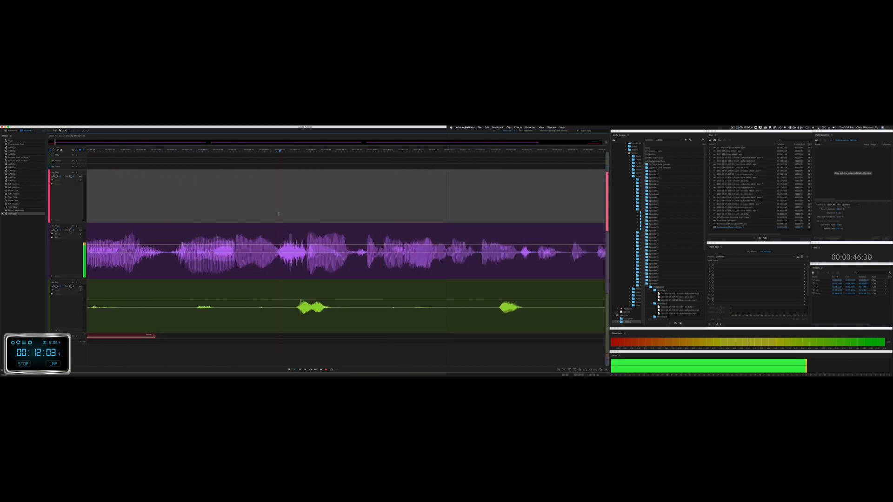
left_click_drag(170, 251, 277, 266)
key("shift+super+BackSpace")
scroll(245, 275, "down", 3)
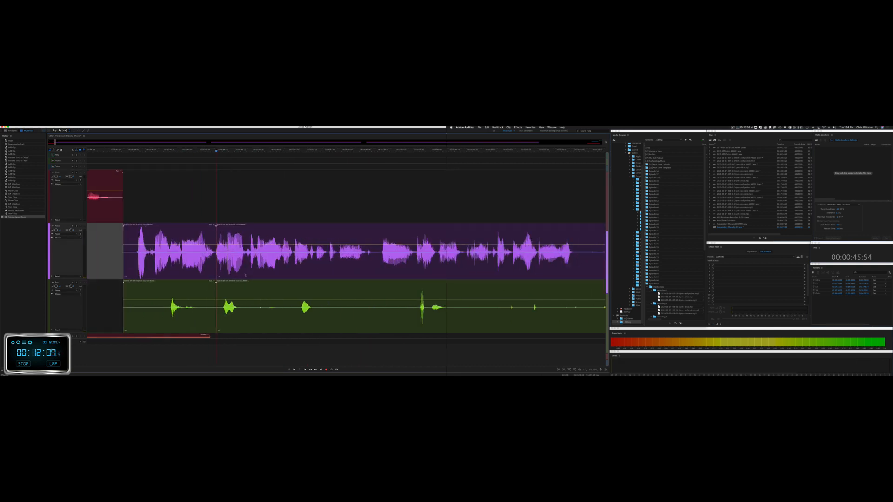
left_click(225, 226)
left_click_drag(218, 226, 229, 227)
Step: Delete the third track's stray audio beneath the second speaker's opening, clearing two consecutive stretches
left_click_drag(119, 300, 377, 298)
key("Delete")
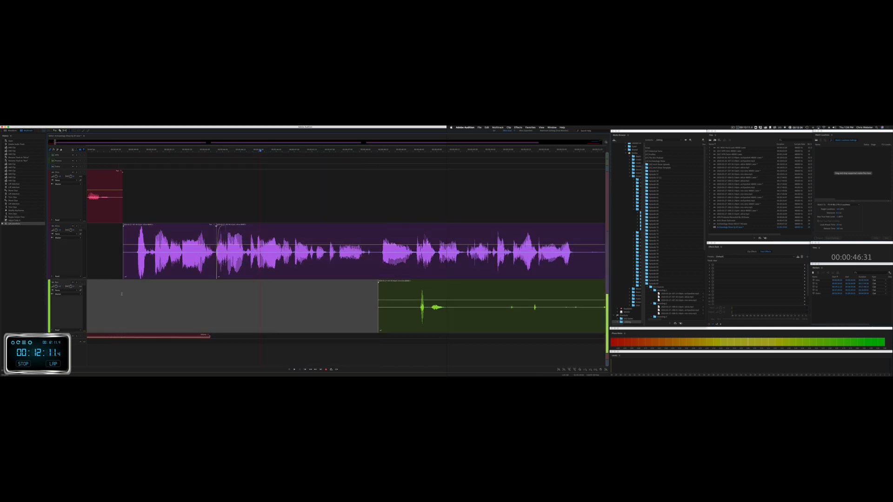
left_click(114, 292)
key("space")
scroll(114, 293, "down", 5)
left_click_drag(154, 309, 303, 303)
key("Delete")
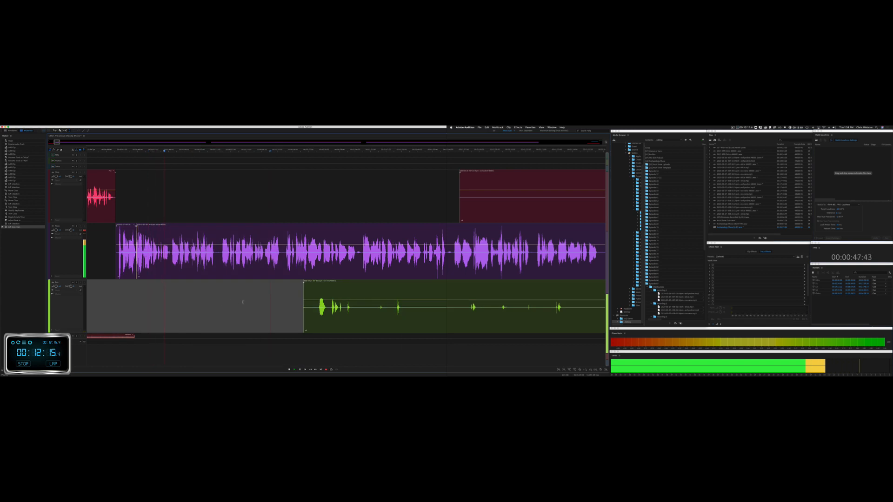
Step: Ripple-delete the unwanted sound at about 0:48 in the second track and add a fade-in to the clip after the cut
scroll(243, 302, "right", 4)
key("space")
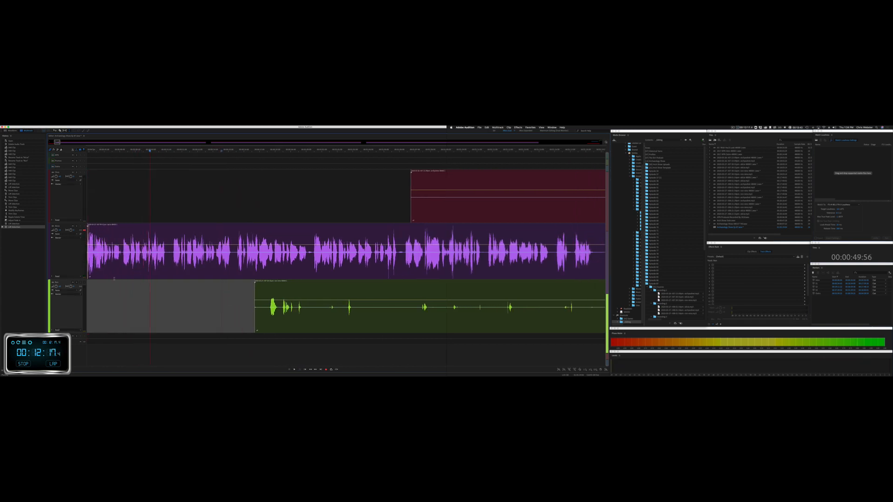
scroll(114, 280, "up", 5)
left_click_drag(154, 258, 188, 260)
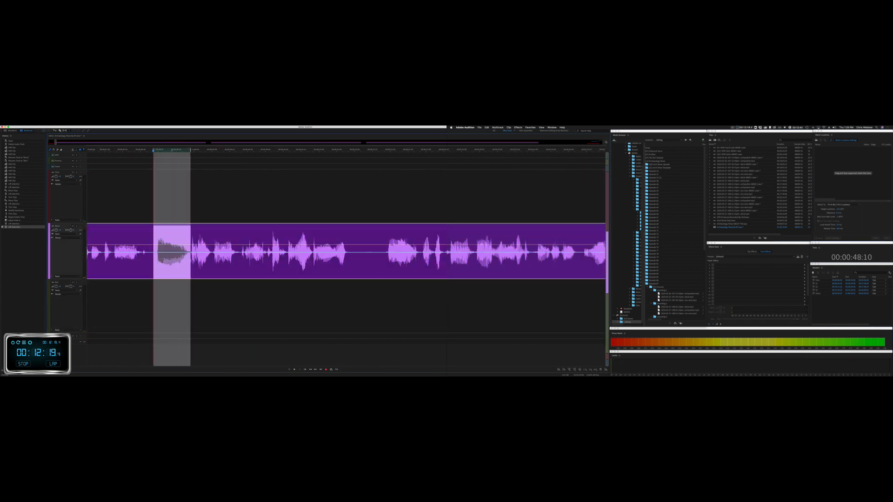
key("shift+Delete")
key("space")
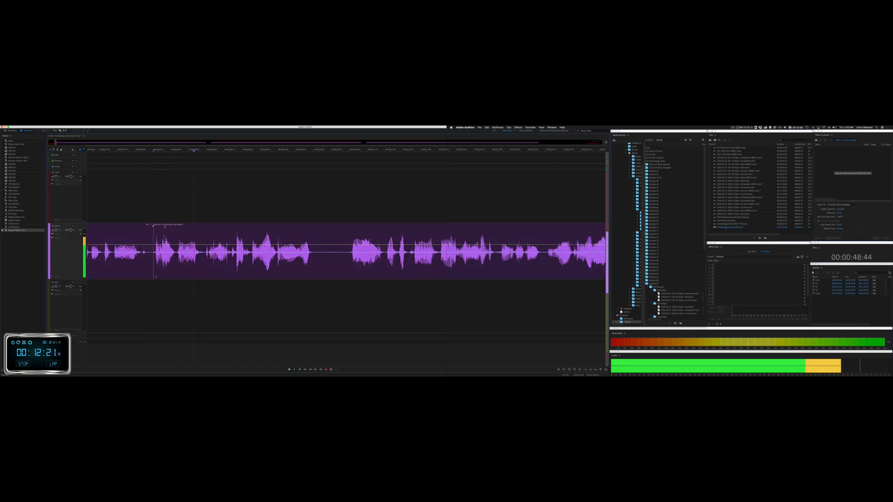
left_click(154, 226)
left_click_drag(155, 226, 174, 227)
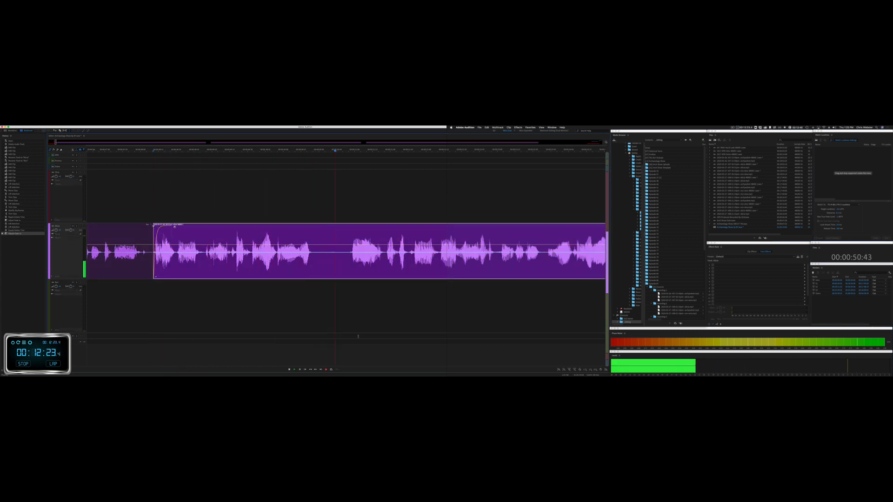
Step: Ripple-delete the unwanted sound at about 0:50 in the second track across all tracks and resume playback
left_click_drag(339, 263, 386, 263)
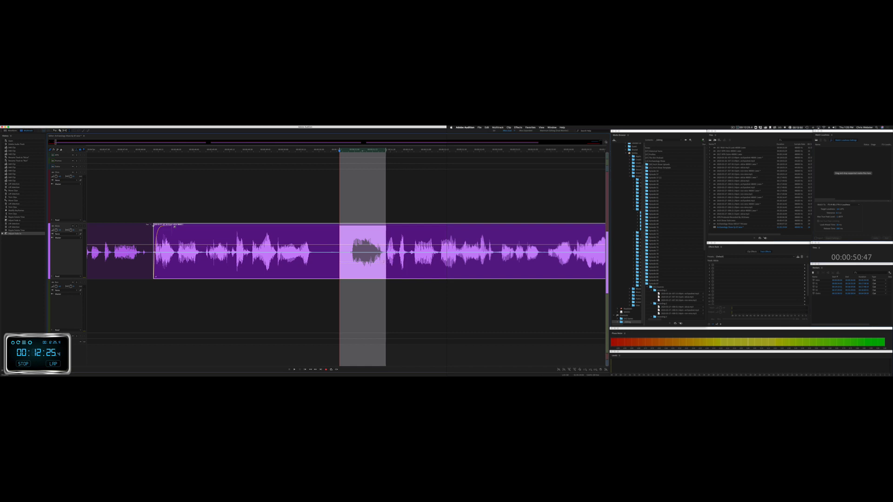
key("super+shift+BackSpace")
key("space")
scroll(377, 269, "down", 2)
scroll(377, 269, "right", 5)
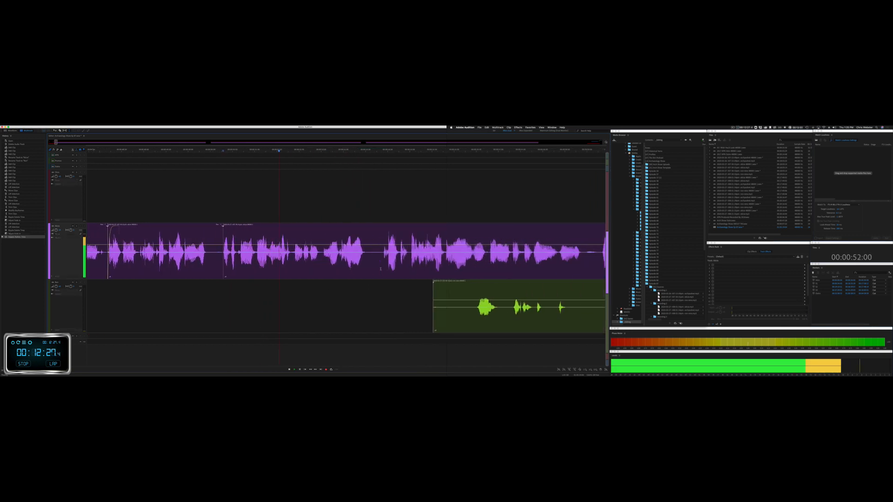
Step: Trim the start of the third track's clip to remove its first group of stray sounds under the second speaker
scroll(376, 269, "right", 9)
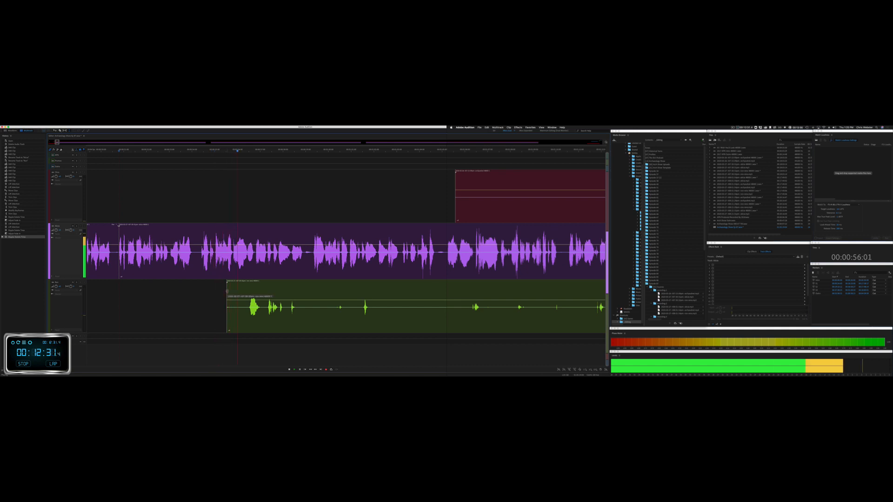
left_click_drag(228, 291, 487, 290)
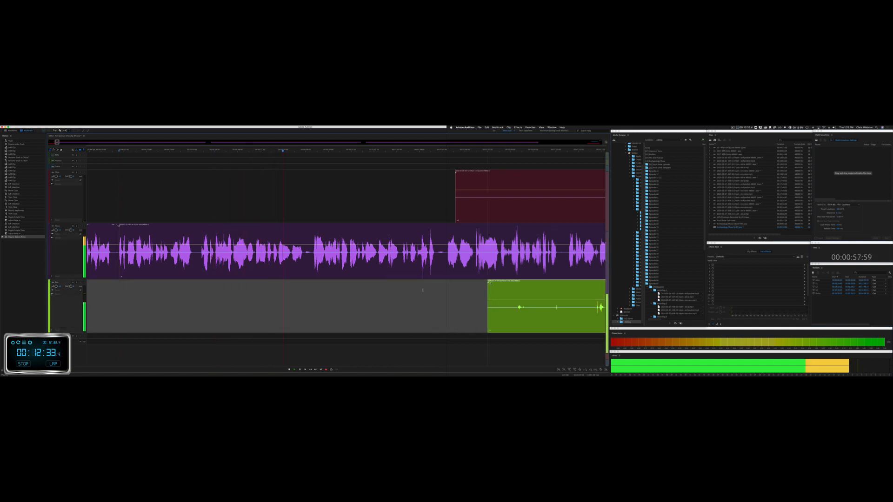
scroll(301, 290, "right", 6)
scroll(300, 291, "right", 2)
Step: Stop playback, ripple-delete the unwanted sound at about 0:58 in the second track, and resume playing
key("space")
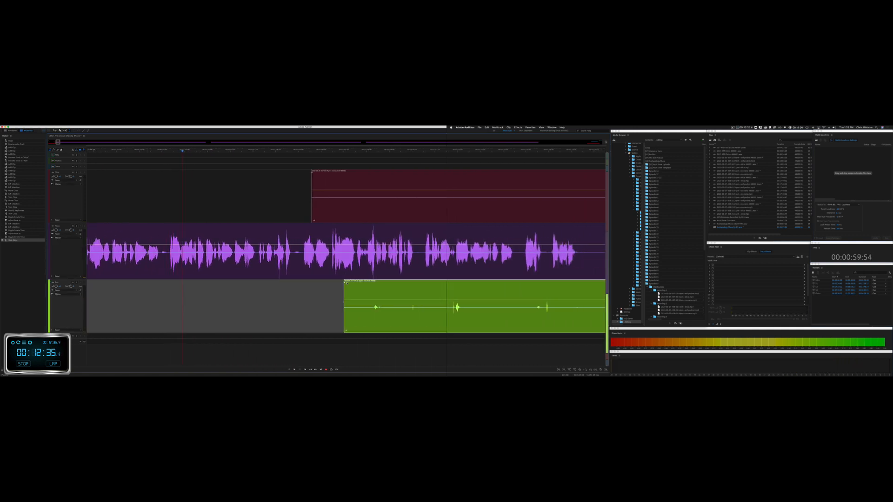
scroll(148, 254, "up", 4)
left_click(146, 253)
left_click_drag(146, 252, 180, 253)
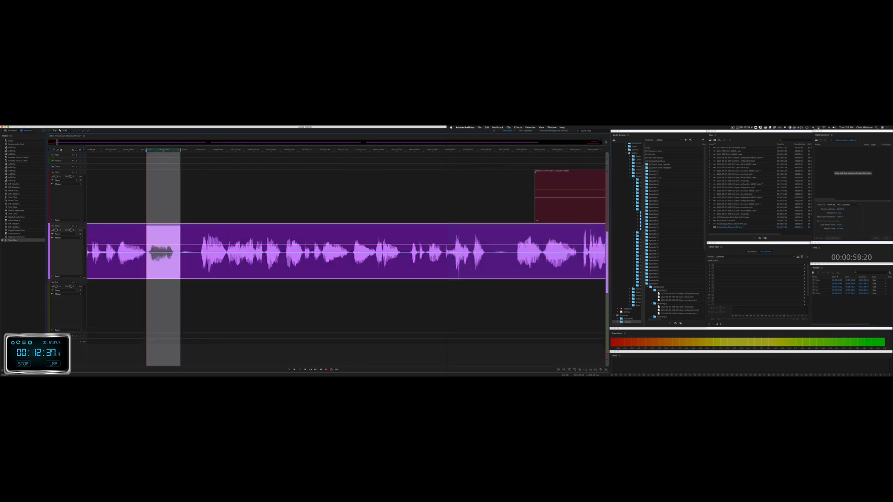
key("shift+Delete")
key("space")
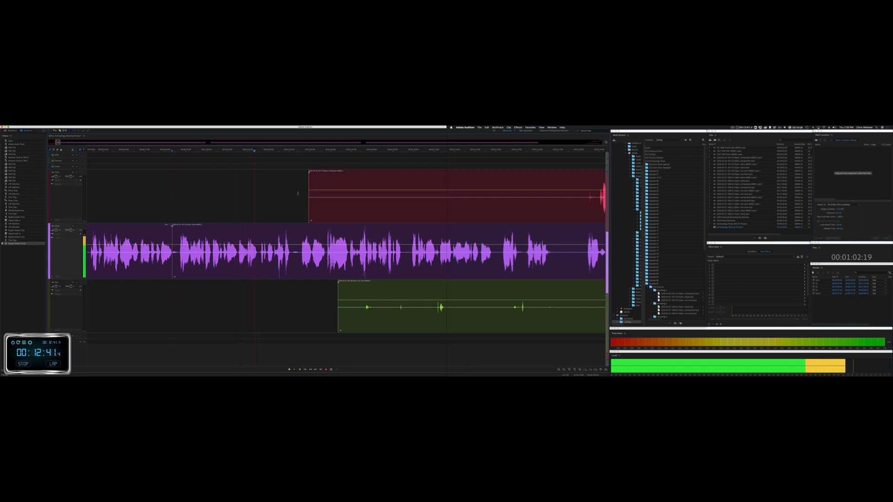
Step: Trim the silent start of the first track's second clip to just before its next speech and stop playback
left_click(363, 210)
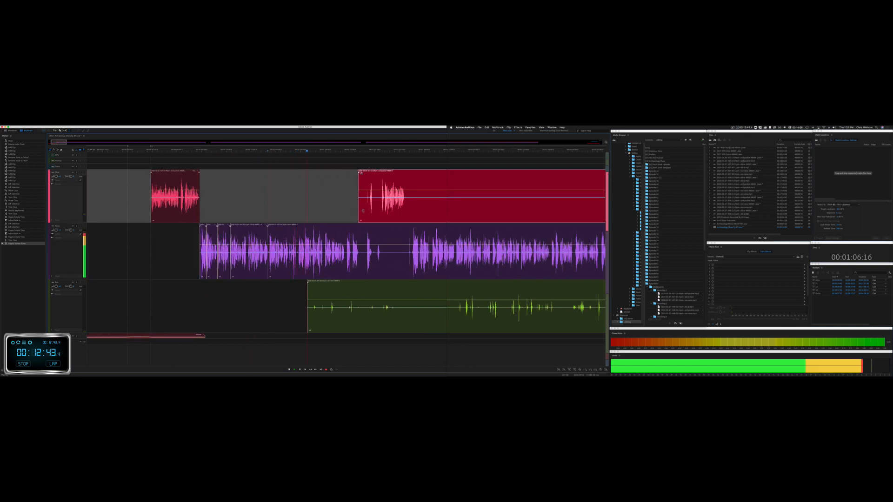
left_click_drag(363, 211, 371, 210)
key("space")
Step: Replay the passage and ripple-delete the filler sounds at about 1:04 in the second track across all tracks
scroll(300, 258, "up", 2)
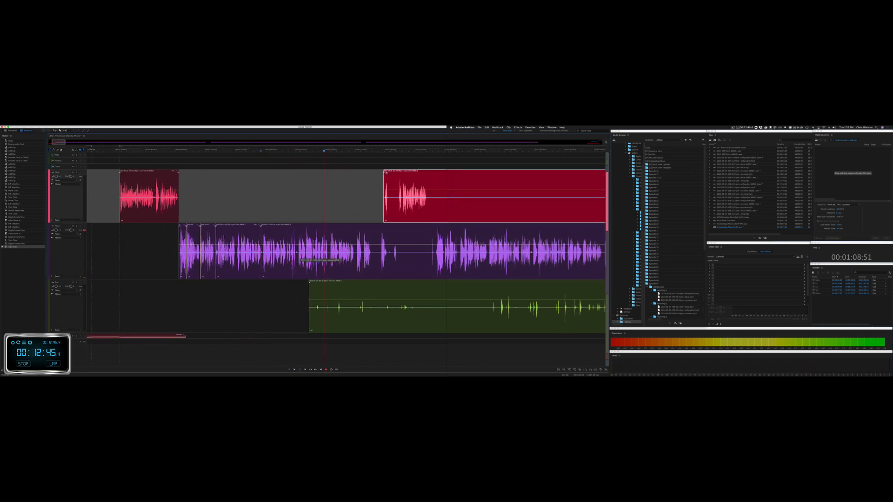
scroll(300, 257, "up", 5)
left_click(285, 258)
key("space")
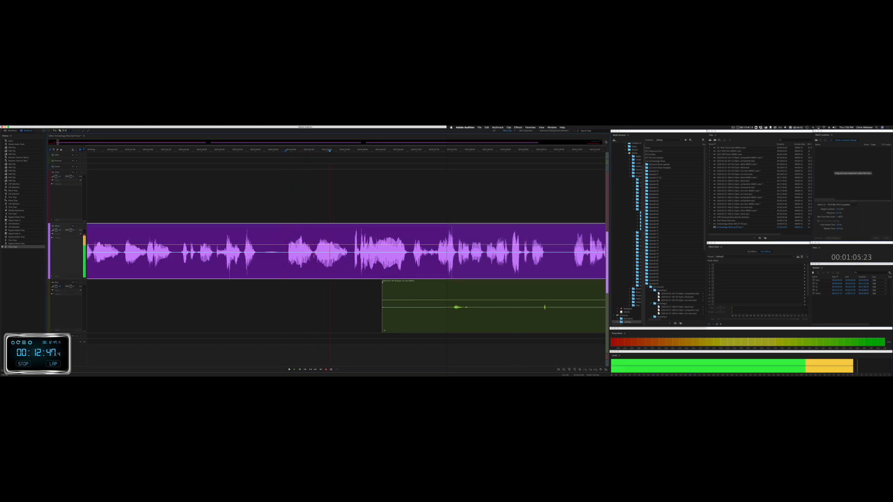
key("space")
left_click_drag(314, 255, 352, 255)
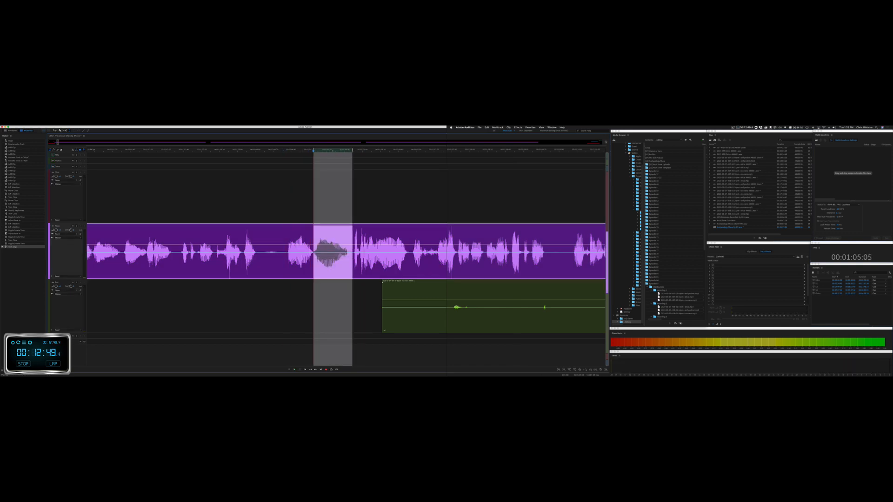
left_click_drag(282, 263, 351, 268)
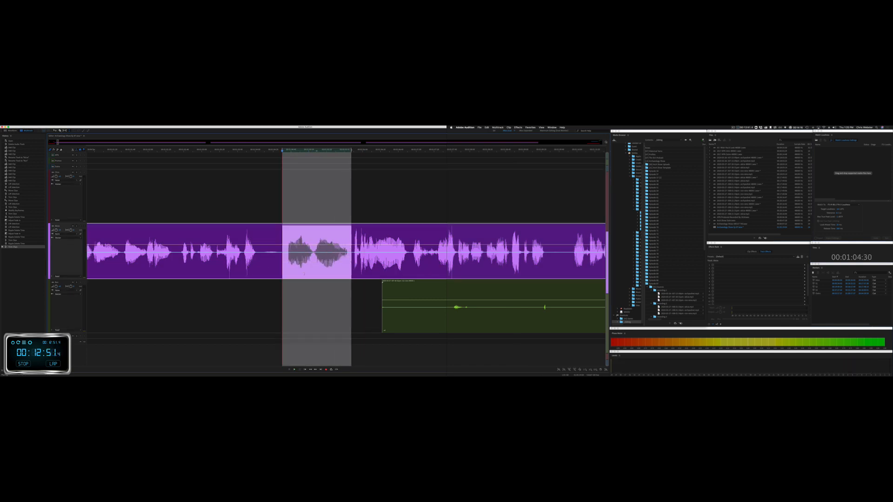
key("super+shift+BackSpace")
key("space")
Step: Delete the group of stray sounds at the start of the third track's clip under the second speaker
scroll(303, 279, "down", 5)
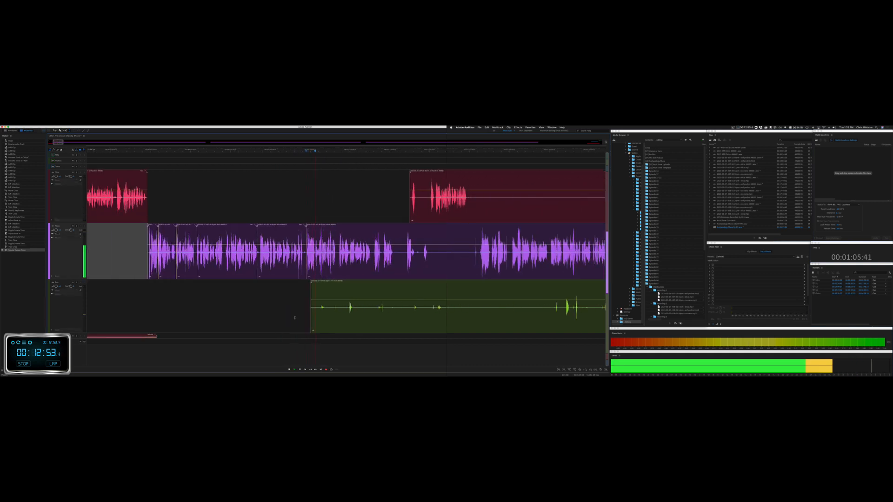
left_click_drag(295, 315, 556, 302)
key("Delete")
left_click(438, 303)
scroll(401, 300, "right", 5)
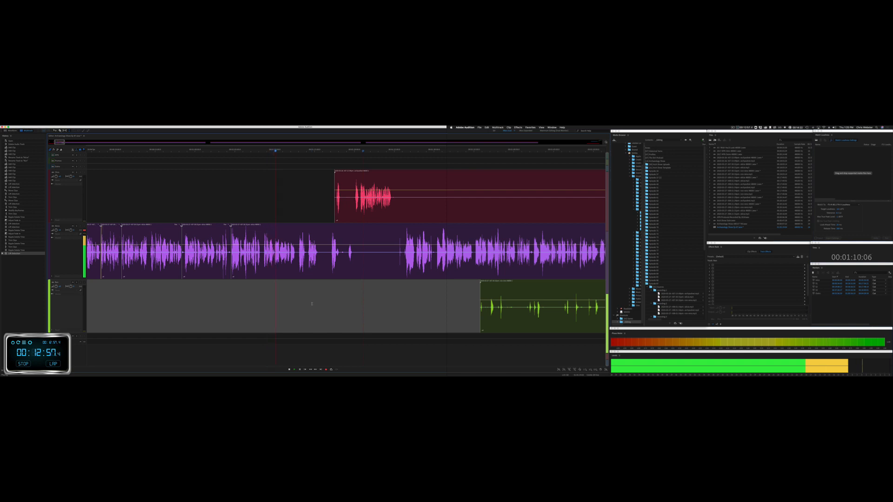
scroll(317, 288, "right", 1)
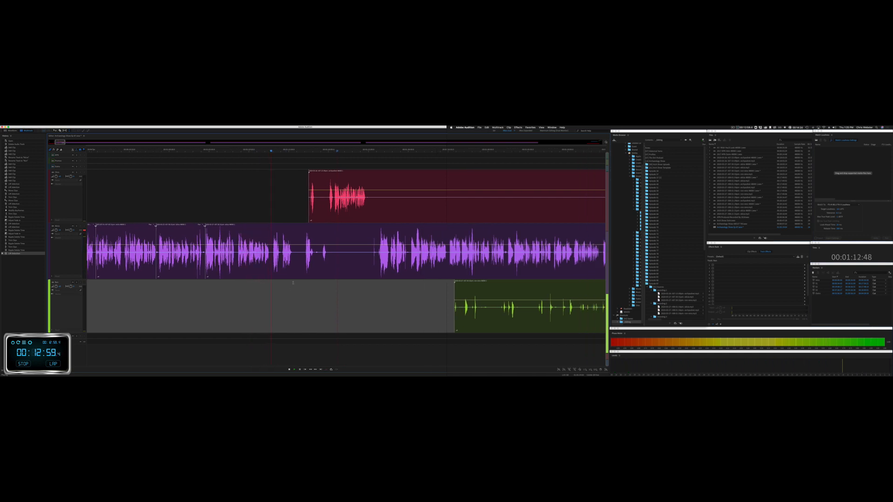
Step: Stop playback, ripple-delete the filler sound at about 1:12 in the second track, and resume playing
scroll(274, 256, "up", 5)
key("space")
left_click_drag(273, 257, 305, 258)
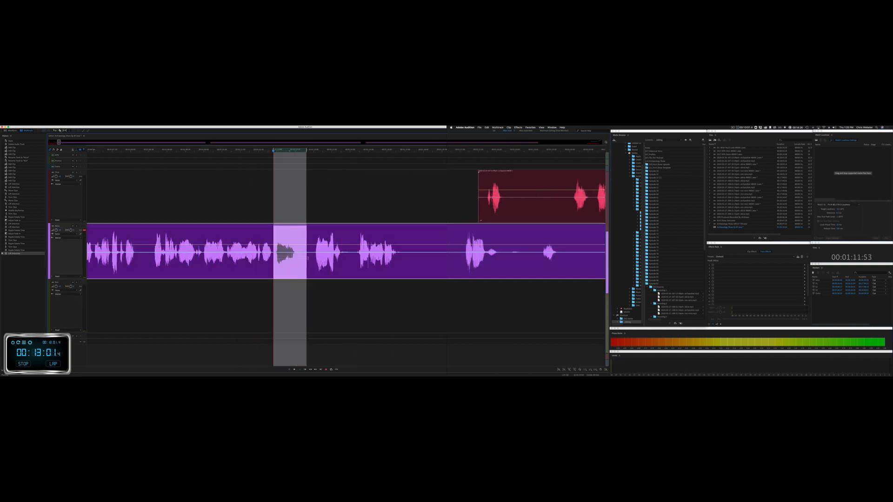
key("shift+Delete")
key("space")
Step: Ripple-delete the overlapping short utterances from about 1:15 up to the first speaker's continuous speech across all tracks
scroll(305, 260, "down", 2)
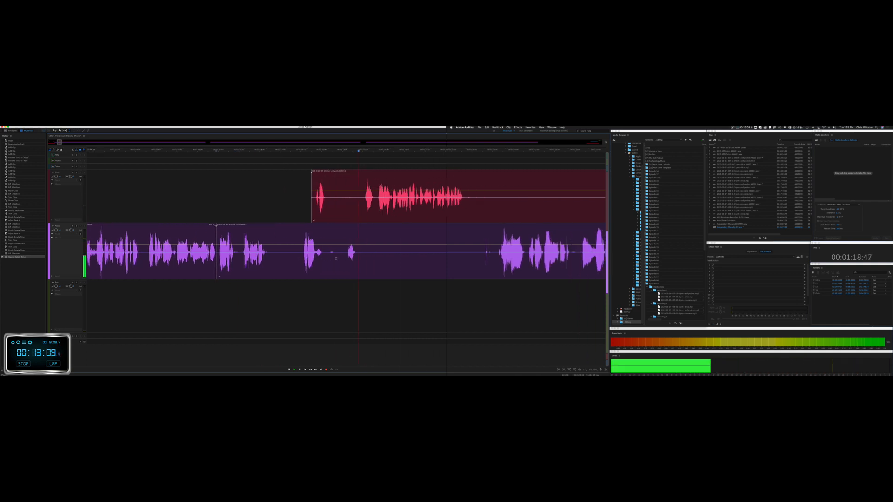
left_click_drag(249, 257, 355, 255)
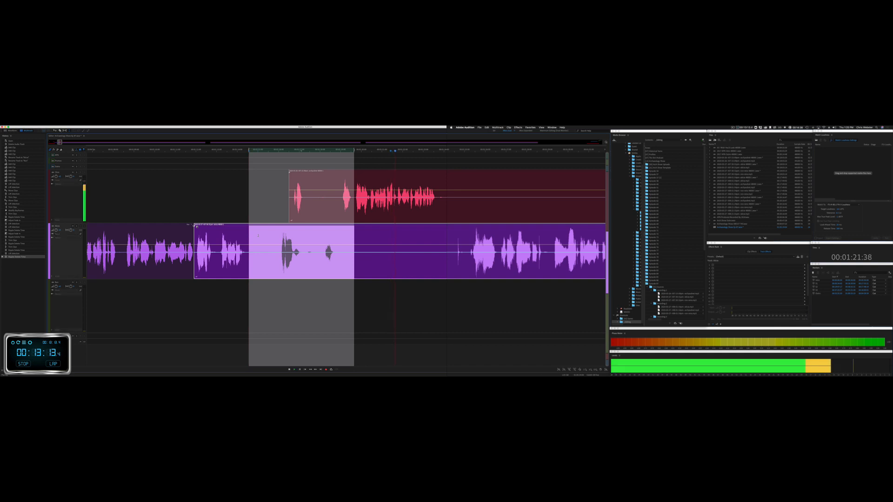
key("shift+BackSpace")
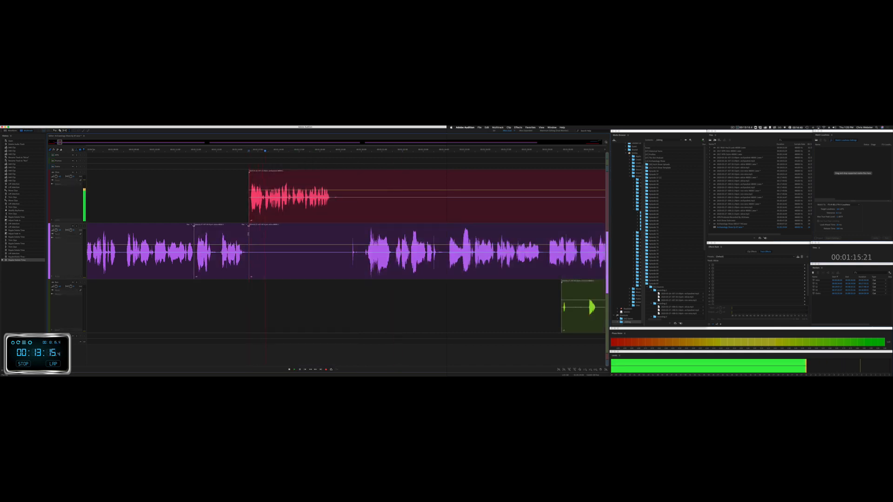
Step: Delete the second track's silence under the first speaker's reply and ripple-delete the pause following that reply
left_click_drag(248, 235, 360, 210)
key("Delete")
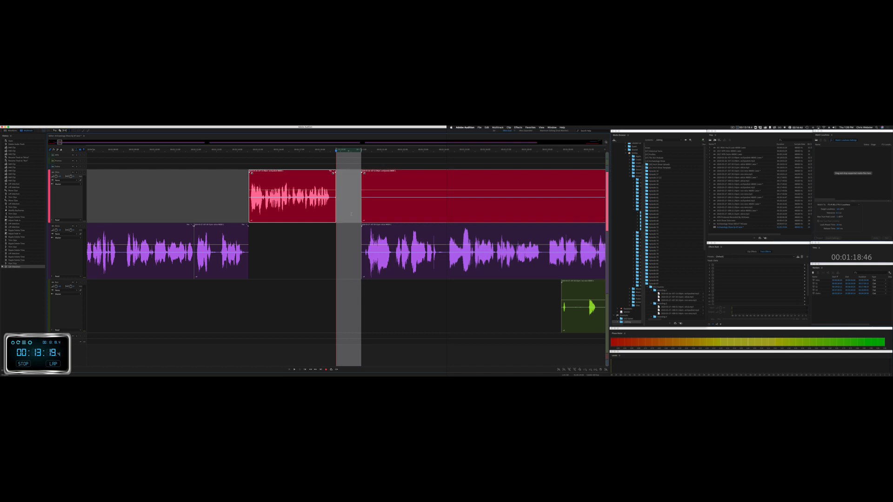
key("super+shift+BackSpace")
key("space")
scroll(289, 240, "right", 3)
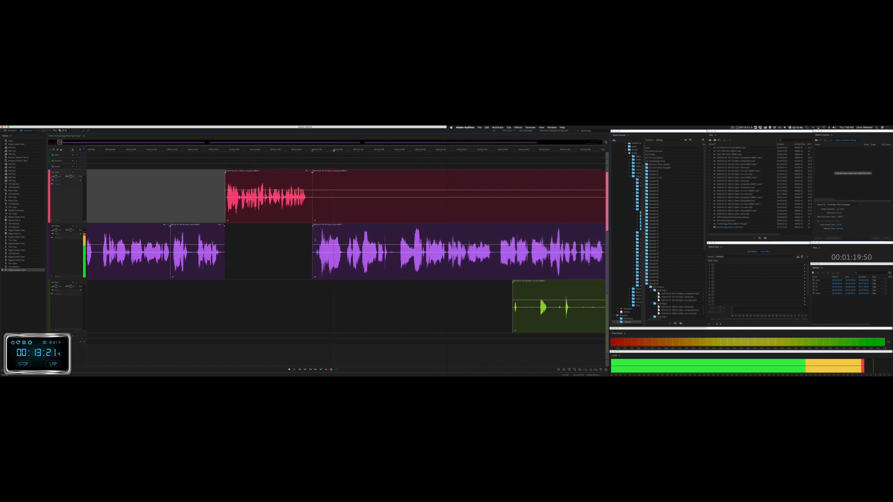
Step: Replay from just before the latest cut and trim the silent start of the first track's clip following the reply
left_click(274, 240)
left_click(466, 199)
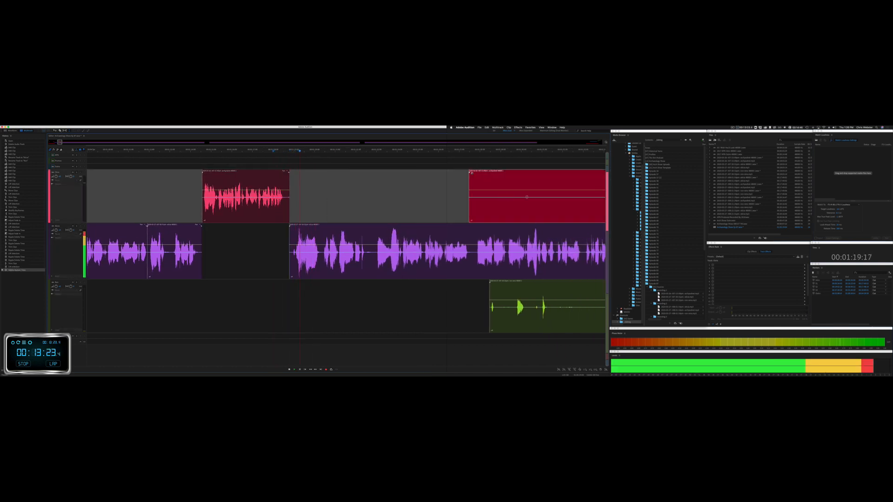
scroll(243, 302, "right", 5)
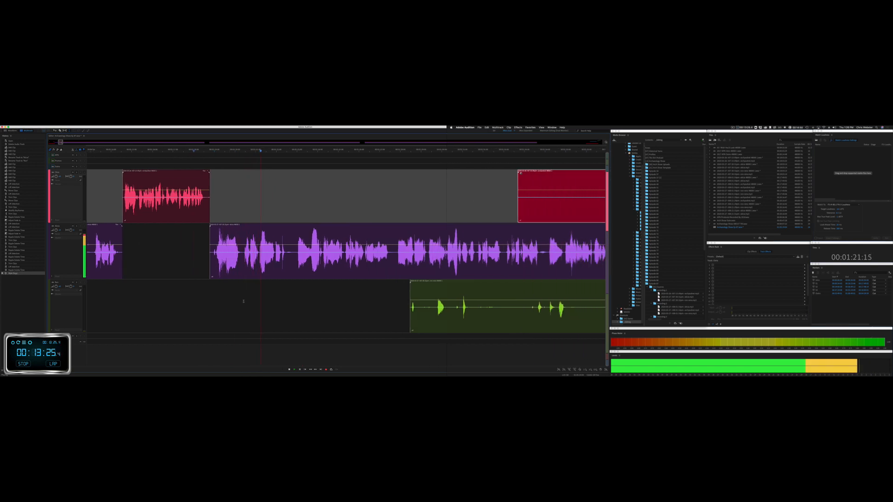
scroll(285, 306, "right", 2)
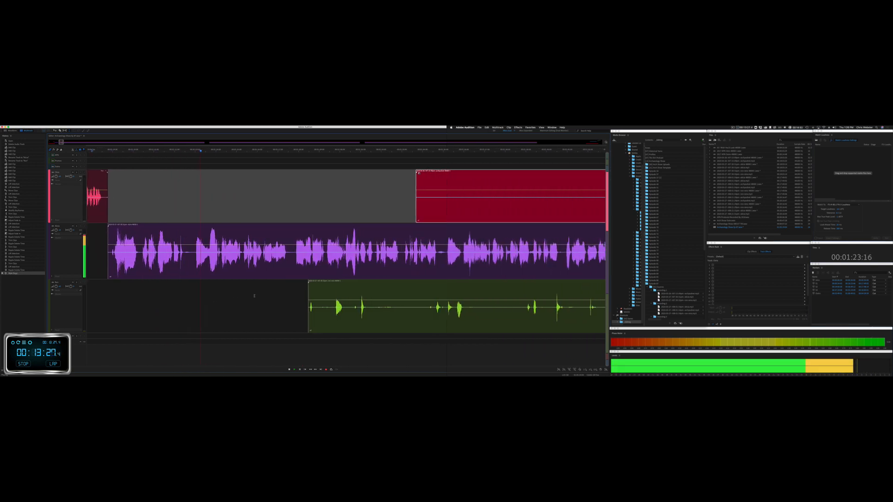
Step: Stop playback and ripple-delete the unwanted sound at about 1:23 in the second track across all tracks
key("space")
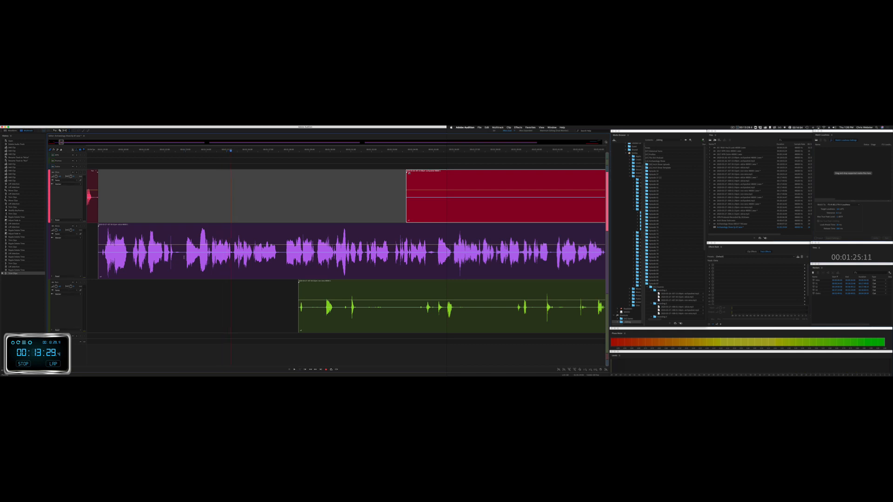
left_click_drag(183, 253, 199, 254)
key("ctrl+shift+Delete")
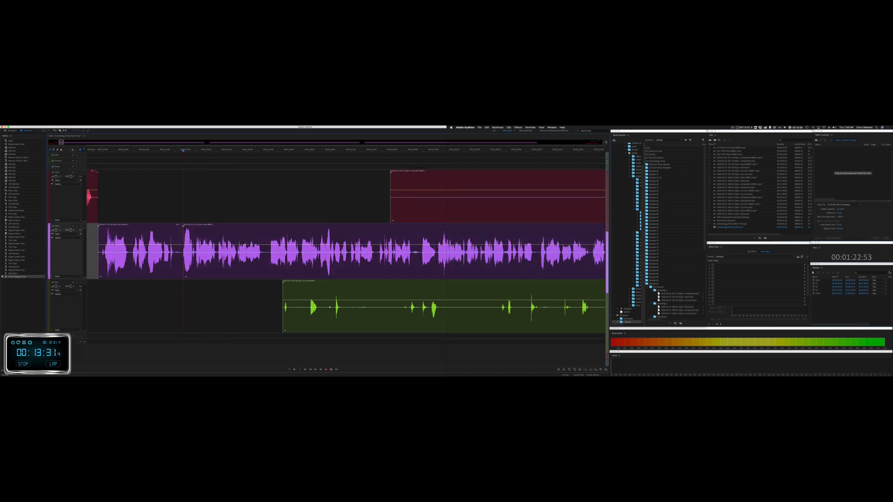
Step: Add a short fade-in to the second track's clip after the 1:23 cut and replay the transition
left_click(195, 227)
left_click_drag(186, 227, 196, 179)
left_click(154, 199)
key("space")
Step: Delete the stray sounds starting the third track's clip and the silence starting the first track's clip under the second speaker
scroll(154, 199, "down", 1)
scroll(155, 199, "down", 2)
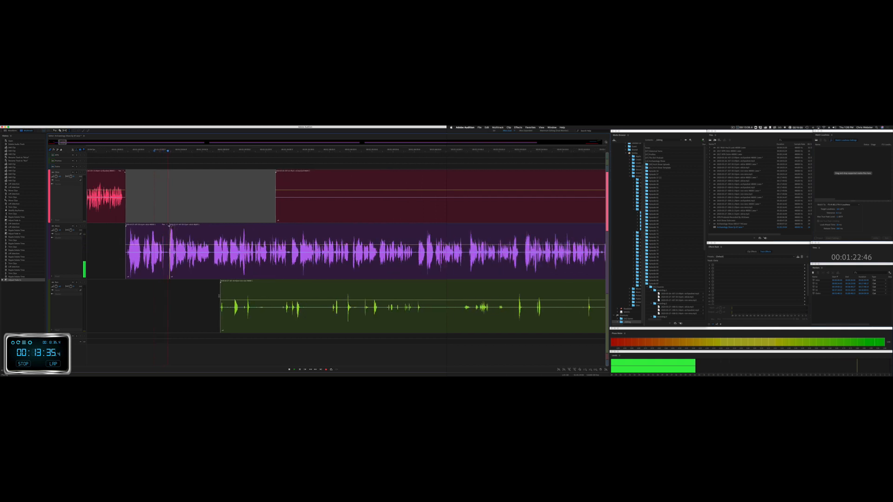
left_click_drag(211, 300, 471, 297)
key("Delete")
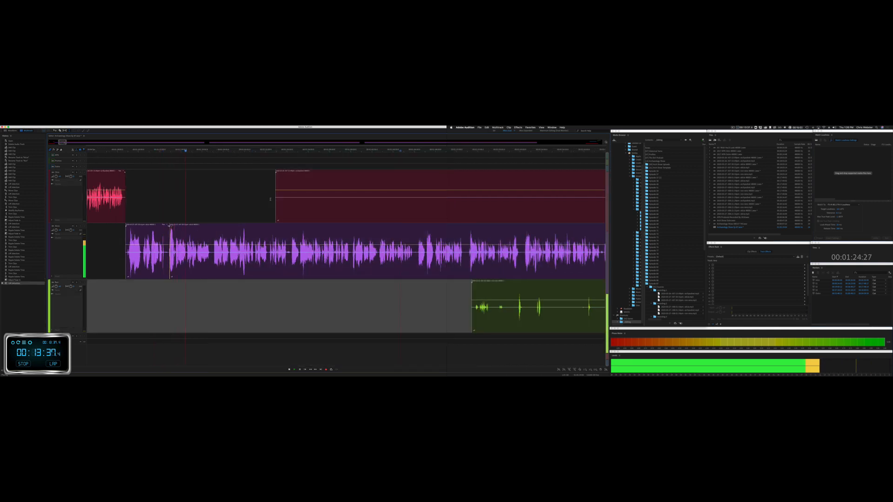
left_click_drag(264, 195, 568, 195)
key("Delete")
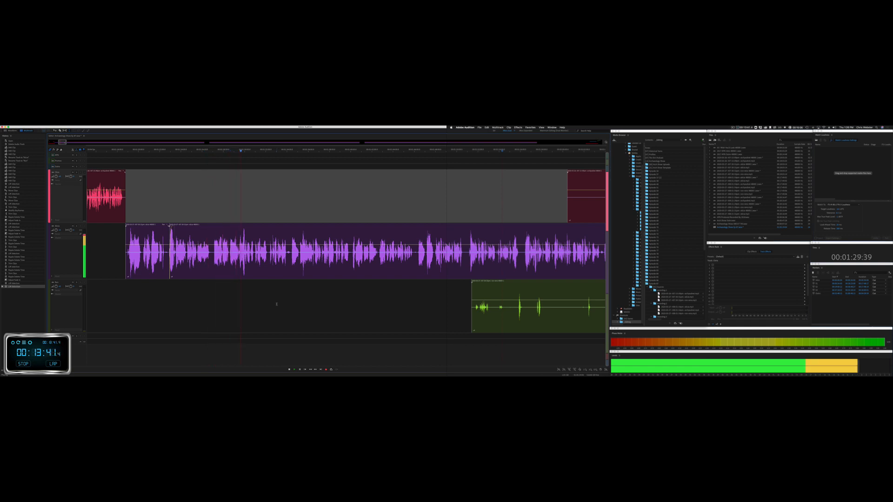
Step: Stop playback, ripple-delete the filler word at about 1:34 in the second track, and resume playing
scroll(276, 304, "right", 4)
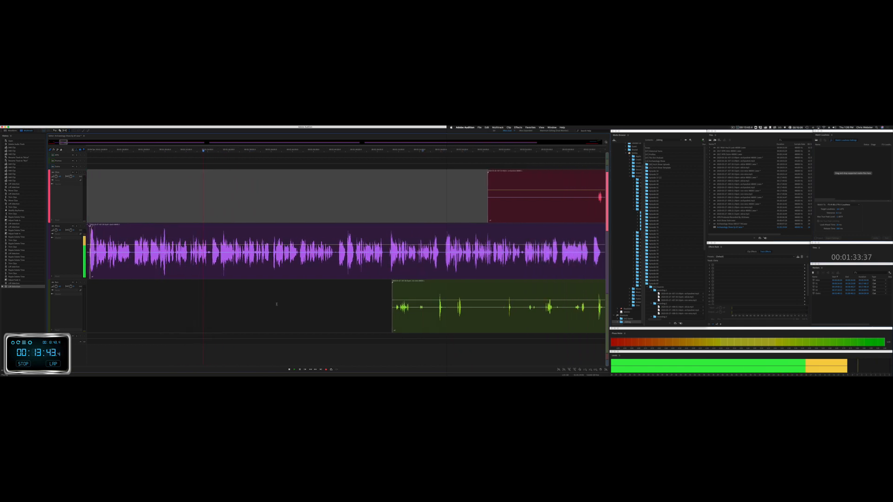
scroll(195, 256, "up", 1)
scroll(196, 256, "up", 3)
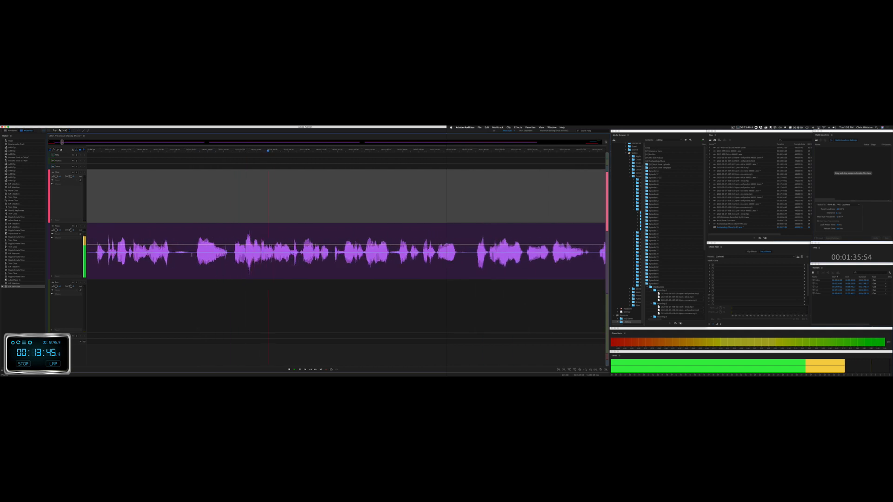
key("space")
left_click_drag(193, 256, 231, 258)
key("Delete")
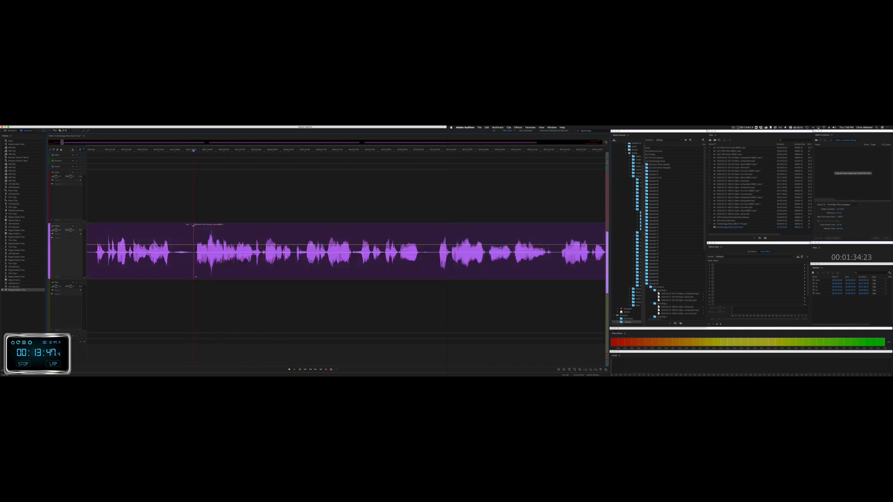
key("space")
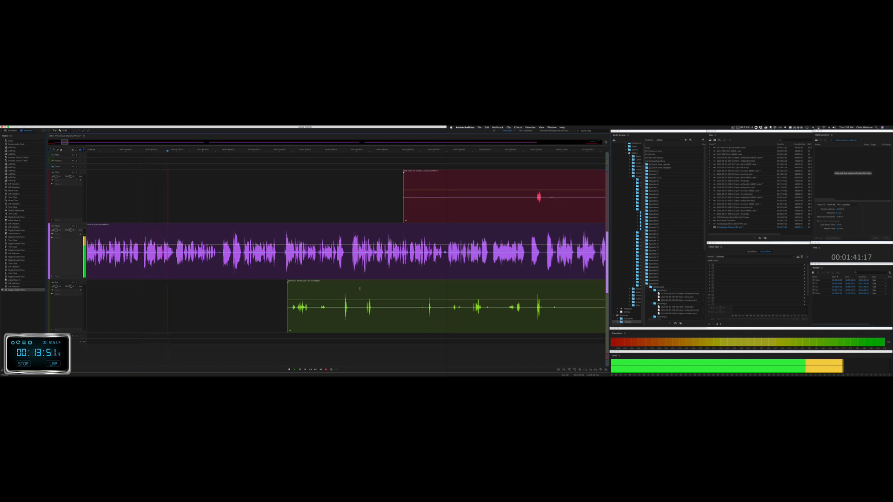
key("space")
double_click(157, 266)
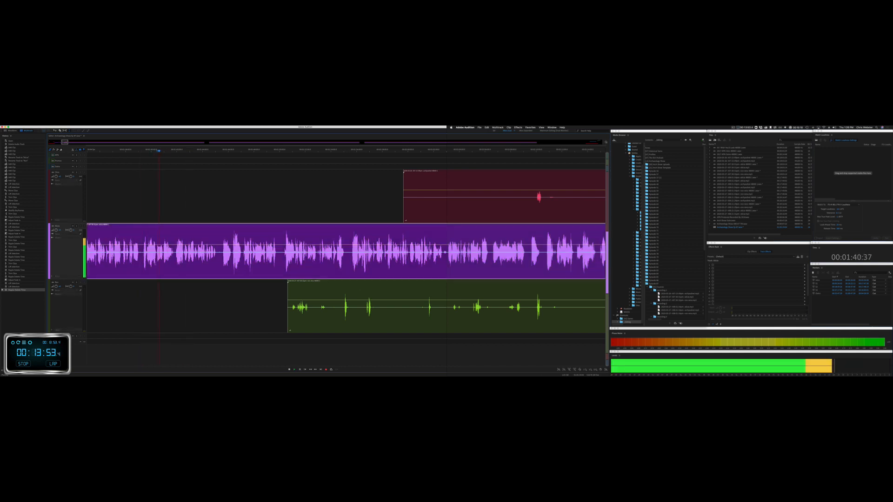
left_click(29, 131)
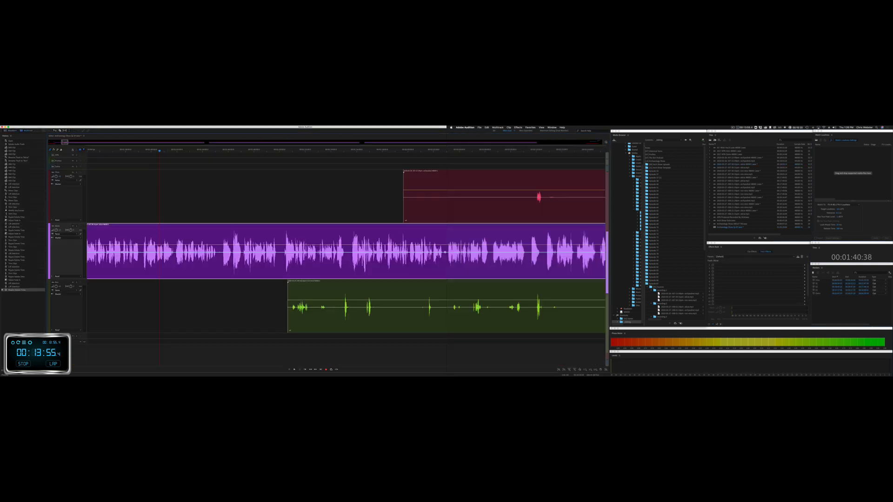
Step: Replay the passage near 1:40 and ripple-delete the filler sound there in the second track across all tracks
left_click(155, 267)
key("space")
scroll(155, 267, "up", 5)
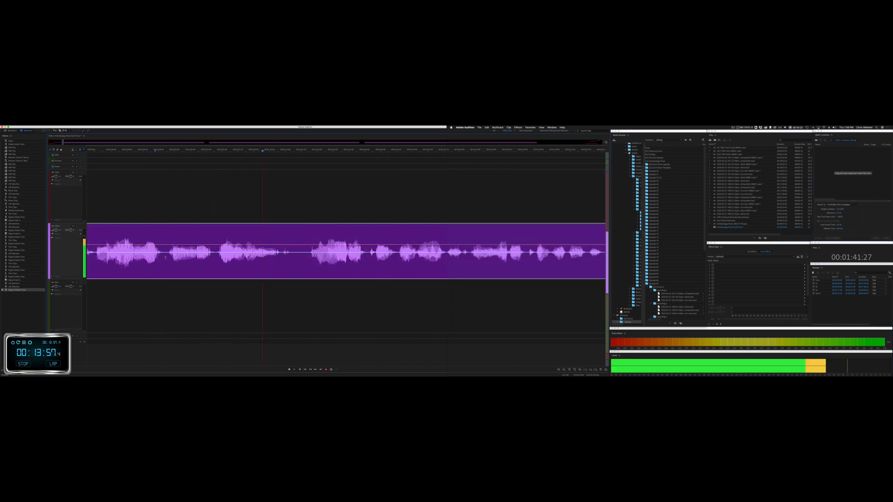
key("space")
left_click_drag(166, 264, 215, 263)
key("super+shift+BackSpace")
key("space")
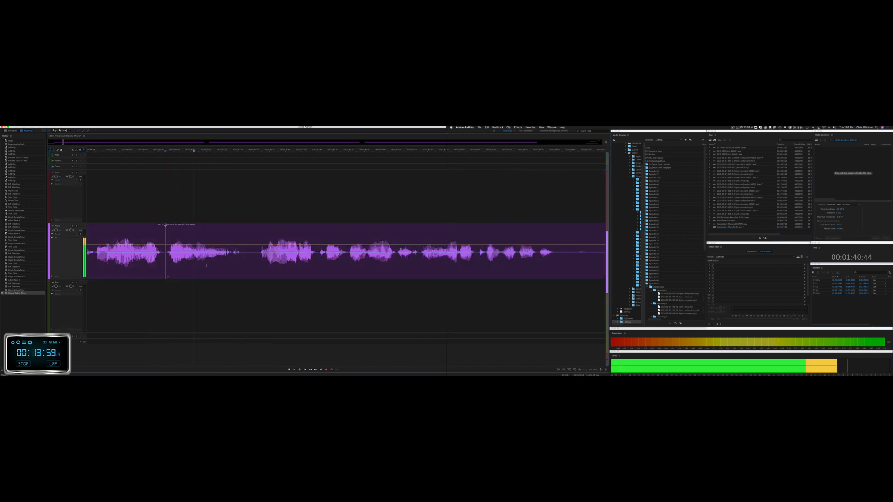
Step: Stop playback, ripple-delete the filler sound at about 1:45 in the second track, and resume playing
scroll(206, 266, "down", 5)
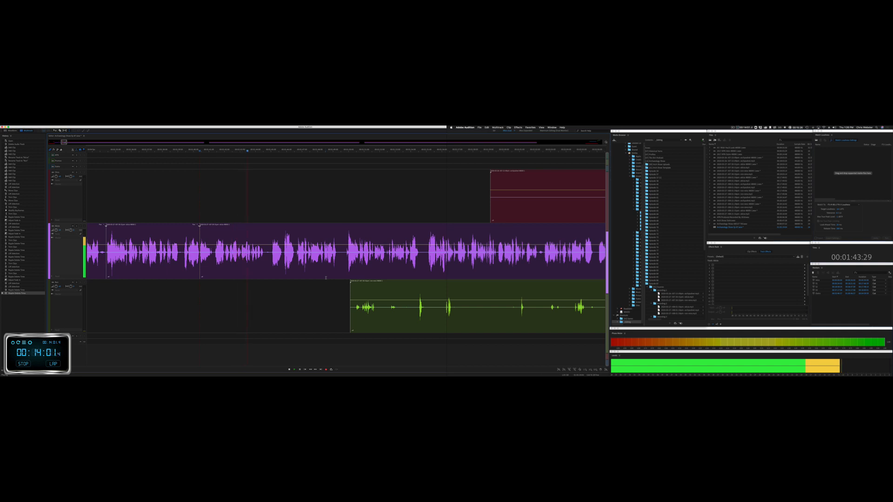
key("space")
left_click_drag(271, 258, 285, 258)
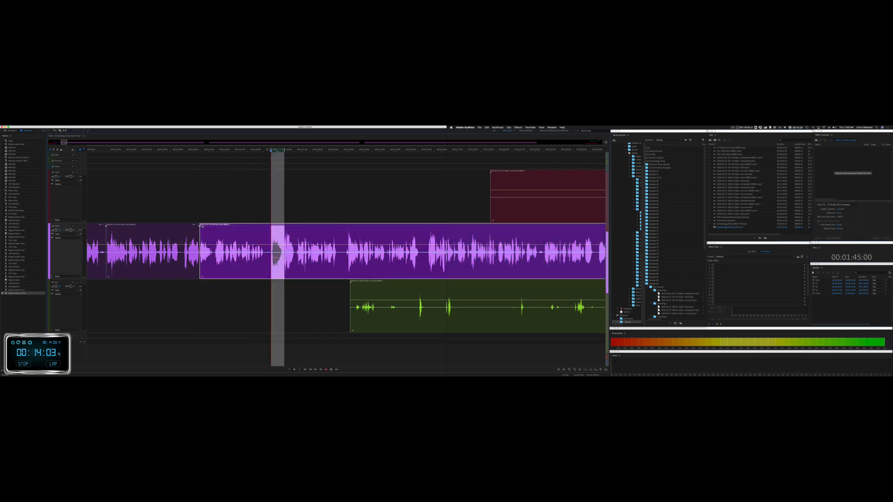
key("shift+super+BackSpace")
key("space")
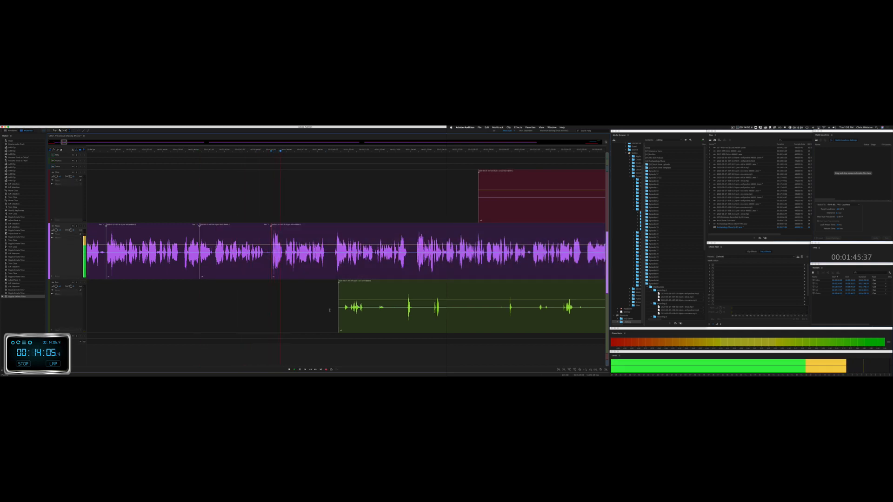
Step: Remove the silence and stray sounds from the starts of the first and third tracks' clips under the second speaker
left_click_drag(329, 310, 584, 302)
key("shift+super+BackSpace")
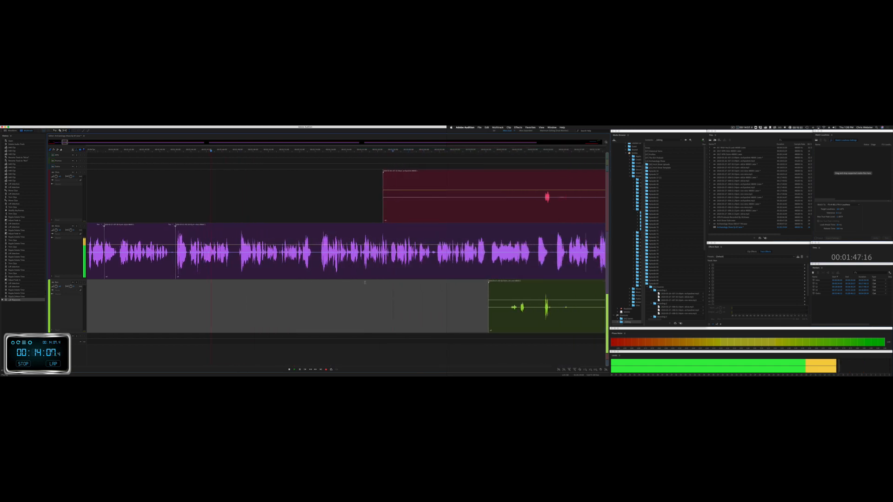
left_click_drag(291, 205, 456, 214)
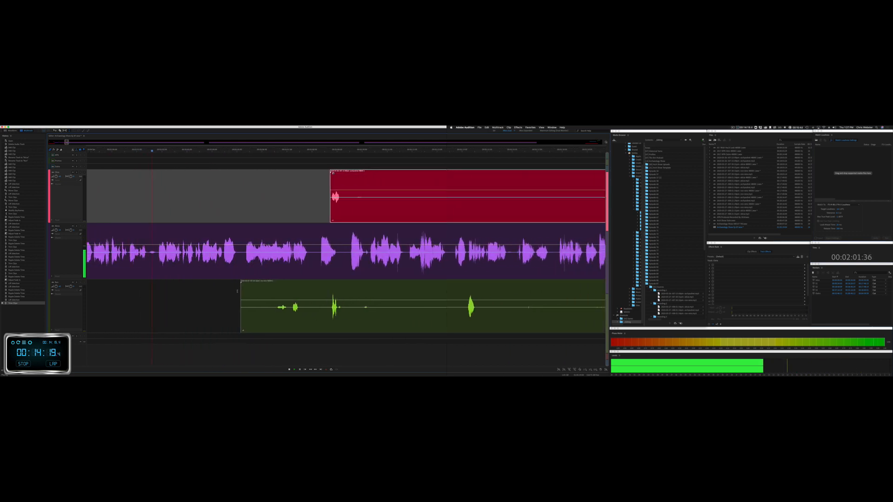
left_click_drag(240, 291, 582, 289)
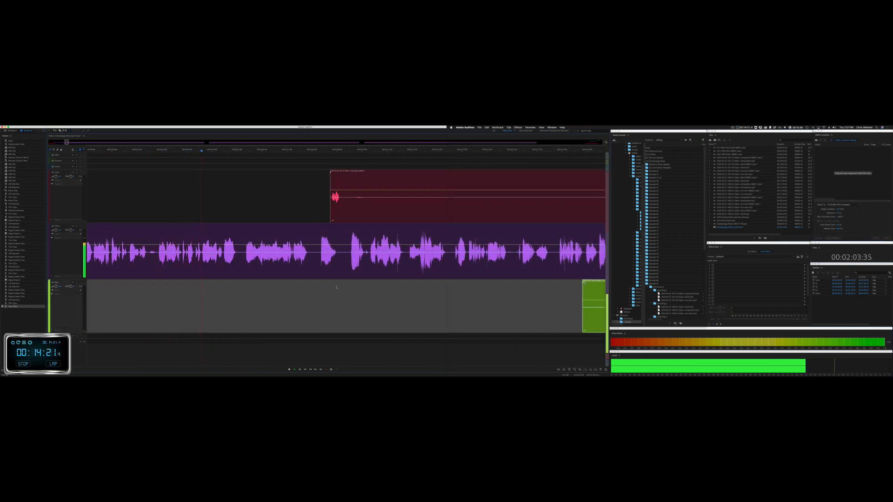
Step: Delete the silent stretch after the first stray sound in the first track's clip and stop playback
left_click(396, 203)
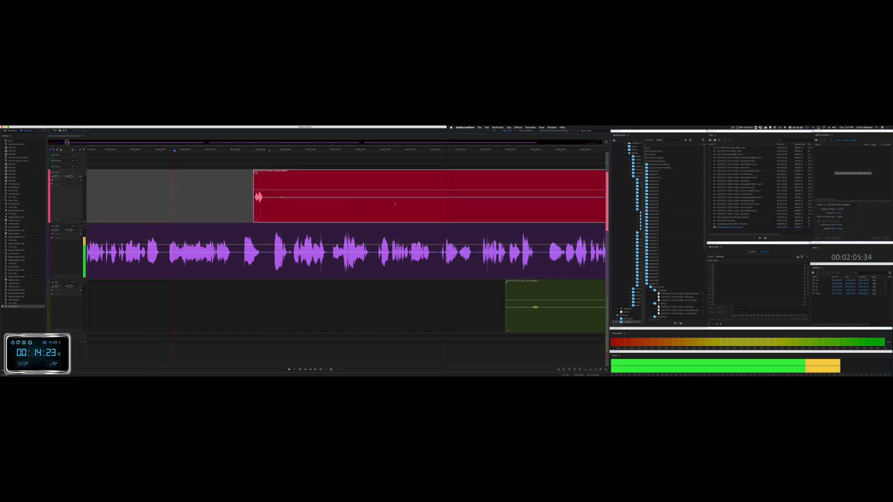
left_click_drag(395, 204, 558, 204)
key("Delete")
left_click(394, 209)
key("space")
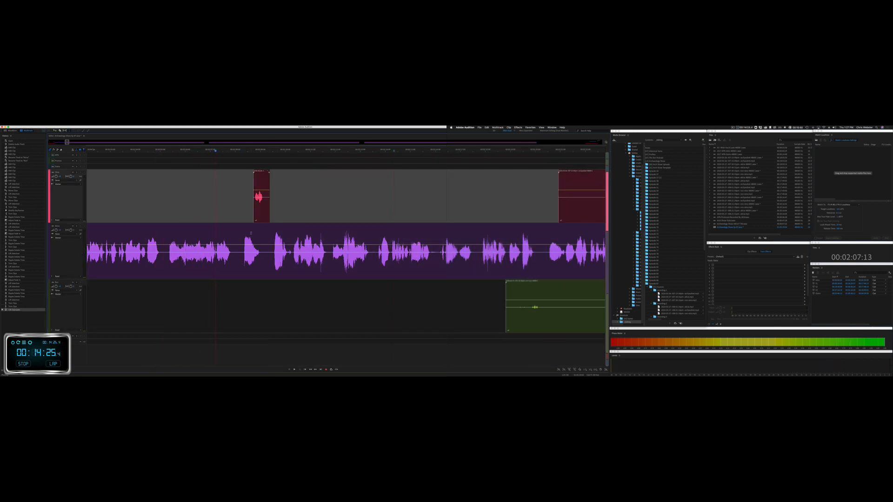
Step: Replay the passage near 2:05 and ripple-delete the filler sound there in the second track across all tracks
left_click(147, 257)
key("space")
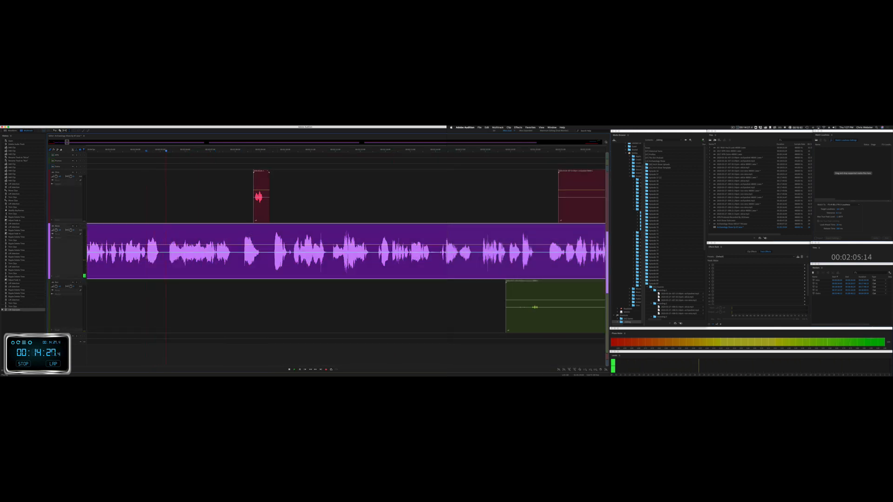
left_click_drag(165, 257, 180, 255)
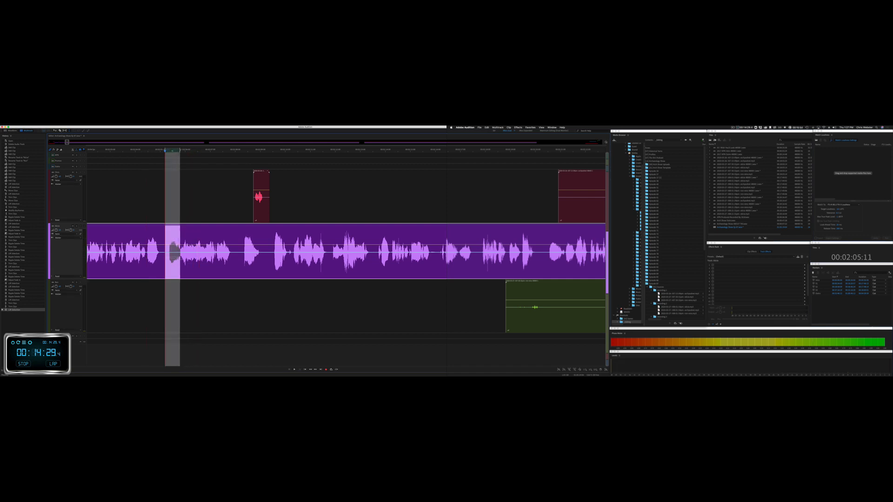
key("super+shift+BackSpace")
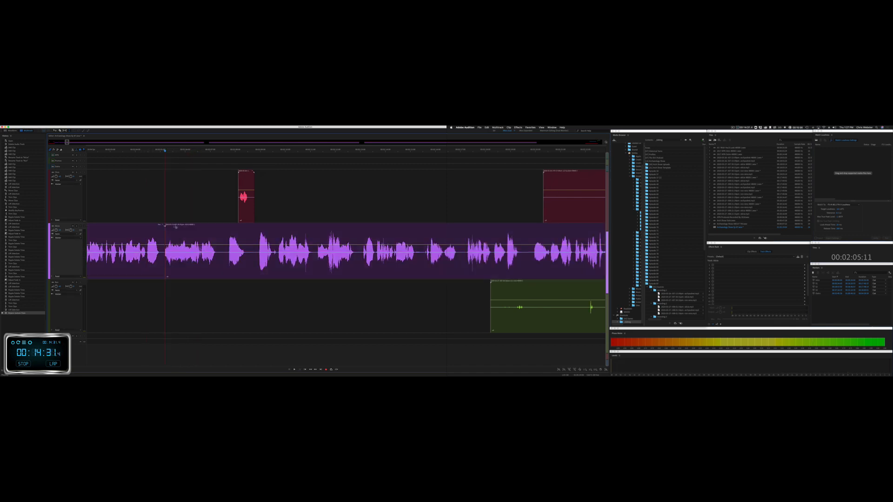
Step: Add a short fade-in to the second track's clip after the cut at about 2:05 and play through the edit
left_click(175, 226)
left_click_drag(165, 226, 176, 194)
left_click(101, 220)
key("space")
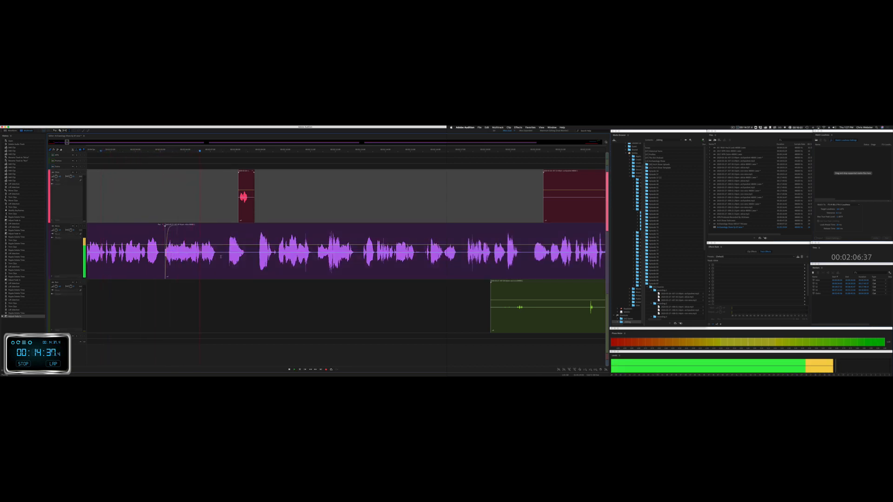
Step: Ripple-delete the filler sound at about 2:07 in the second track, delete the leftover first-track fragment above it, and resume playing
left_click_drag(221, 257, 251, 260)
key("shift+Delete")
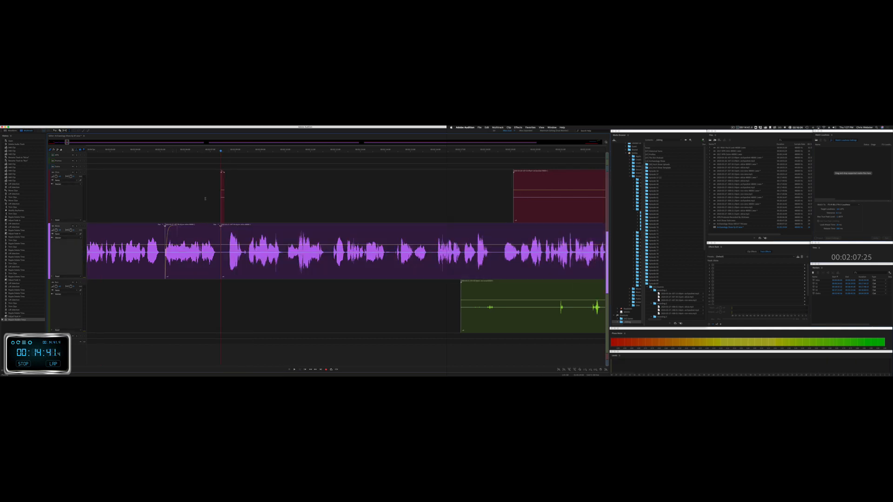
left_click_drag(205, 199, 275, 201)
key("Delete")
left_click(197, 201)
key("space")
Step: Delete the silence and stray sounds from the starts of the first and third tracks' clips beneath the second speaker's passage
scroll(197, 202, "down", 2)
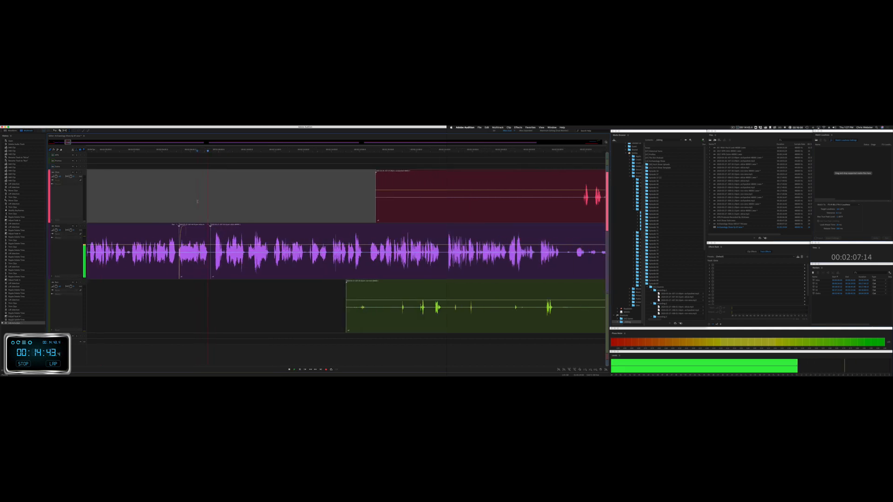
left_click_drag(349, 204, 581, 205)
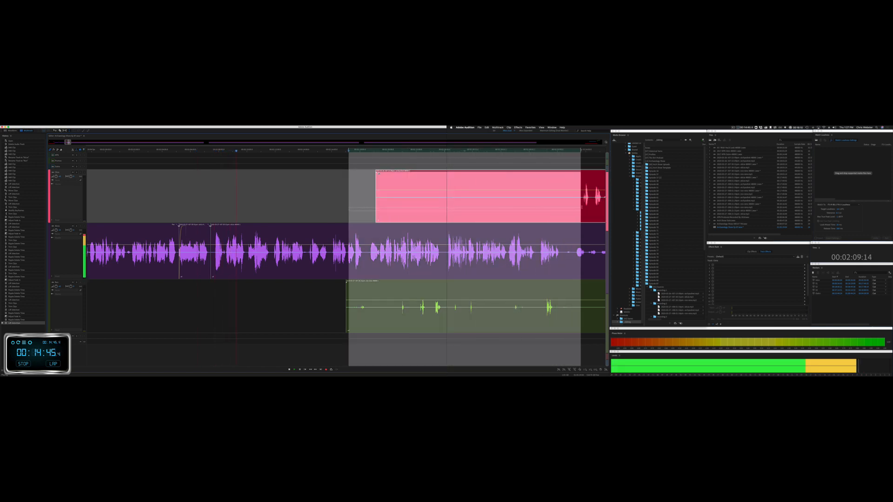
key("Delete")
double_click(537, 315)
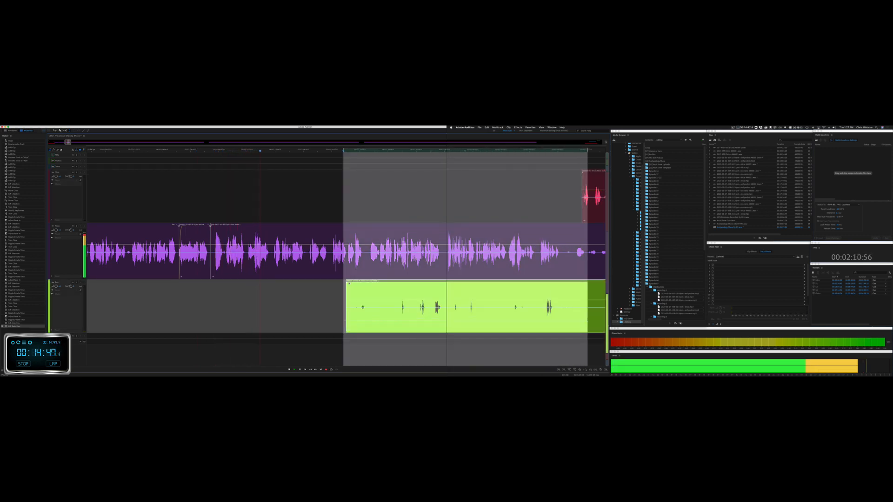
key("Delete")
Step: Stop playback, ripple-delete the filler sound at about 2:10 in the second track, and play through the cut
key("space")
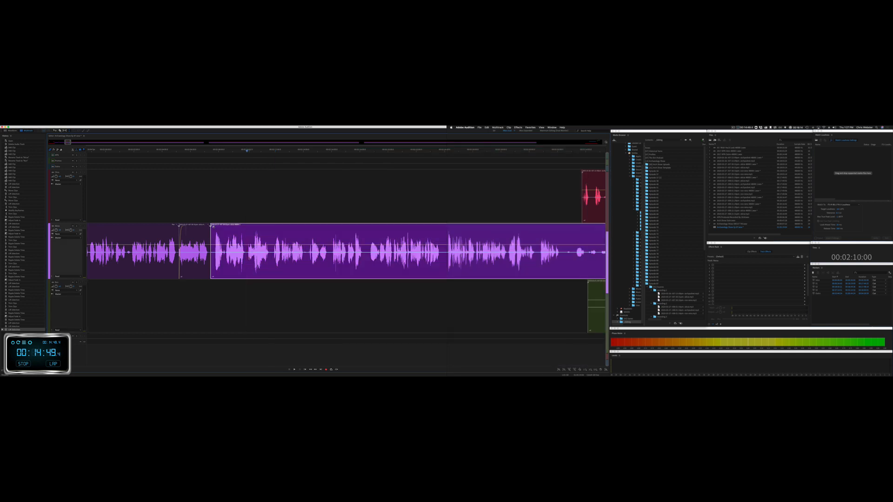
left_click(250, 255)
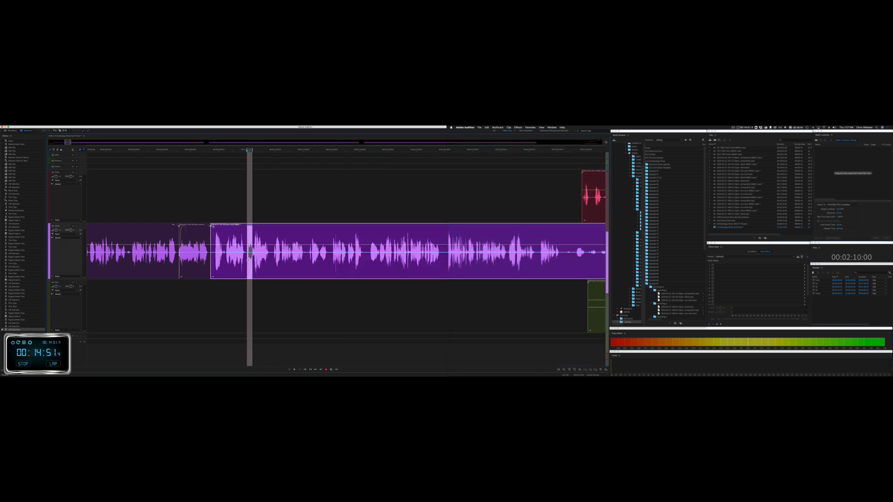
key("super+shift+Delete")
key("space")
key("space")
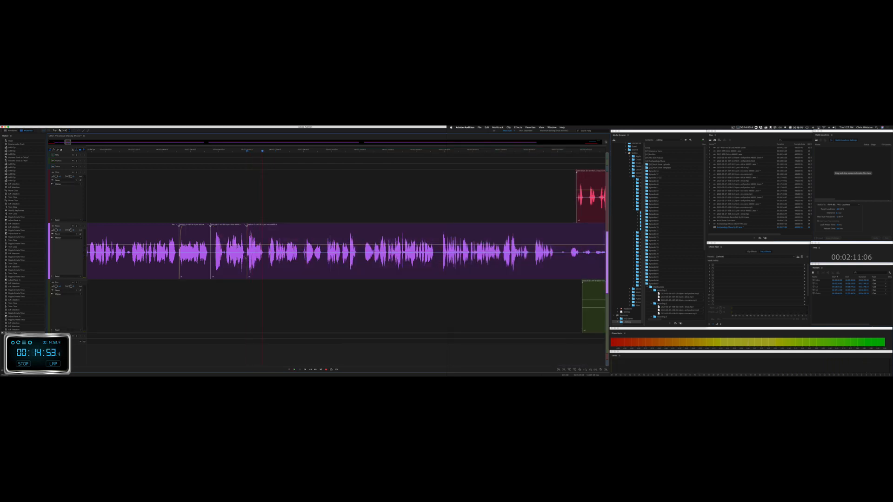
Step: Ripple-delete the leftover filler fragment right after the cut at about 2:10 in the second track
scroll(244, 261, "up", 5)
left_click(274, 281)
left_click_drag(275, 276, 285, 275)
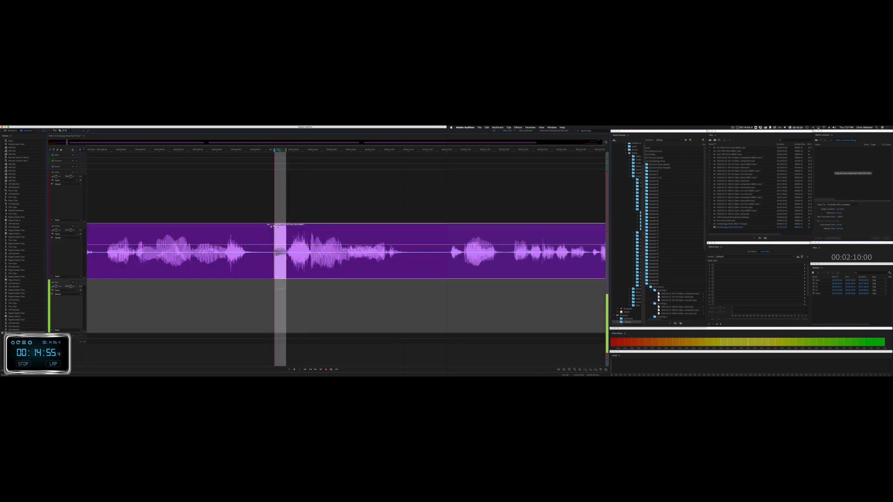
key("super+shift+Delete")
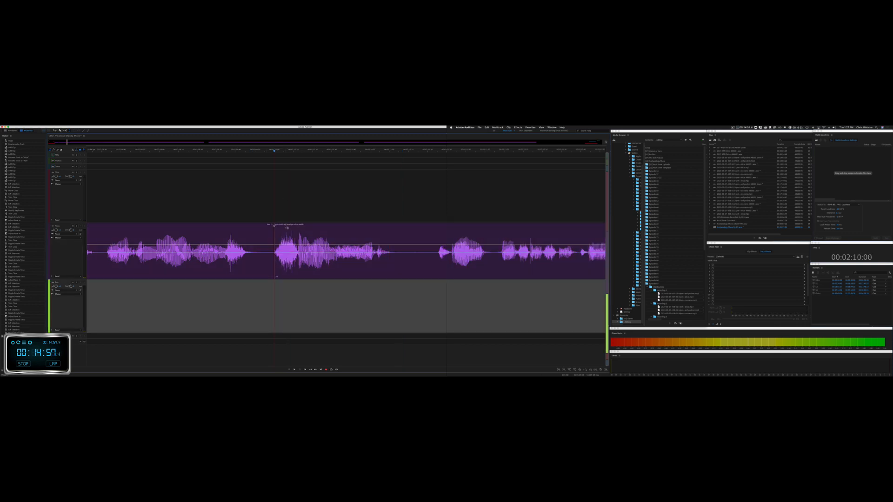
Step: Add a short fade-in to the second track's clip after the 2:10 cut and replay the transition
left_click(285, 228)
left_click_drag(278, 228, 286, 181)
left_click(289, 203)
left_click(285, 230)
left_click(267, 192)
key("space")
Step: Replay the passage near 2:13, ripple-delete the filler there in the second track, and resume playing
scroll(267, 191, "down", 5)
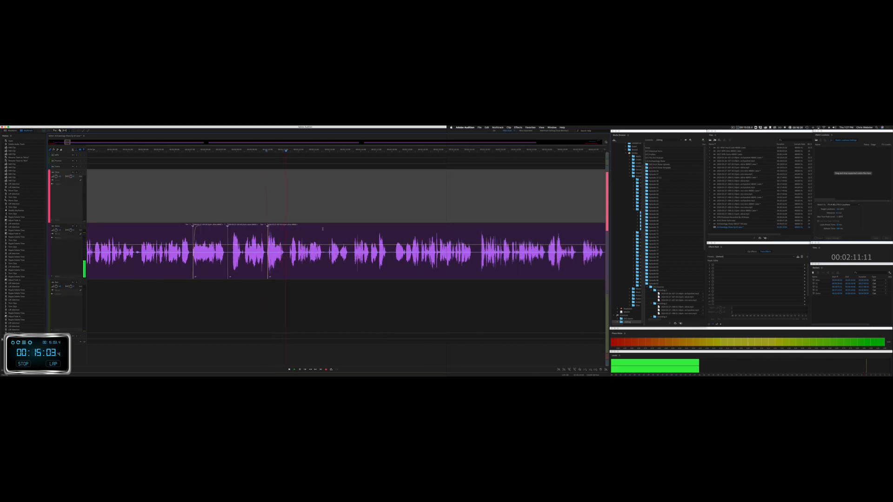
scroll(331, 301, "right", 5)
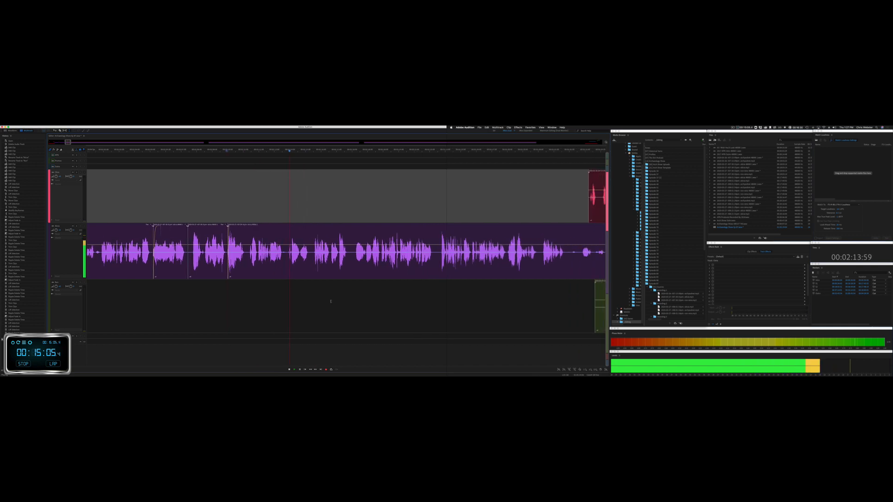
key("space")
left_click(250, 258)
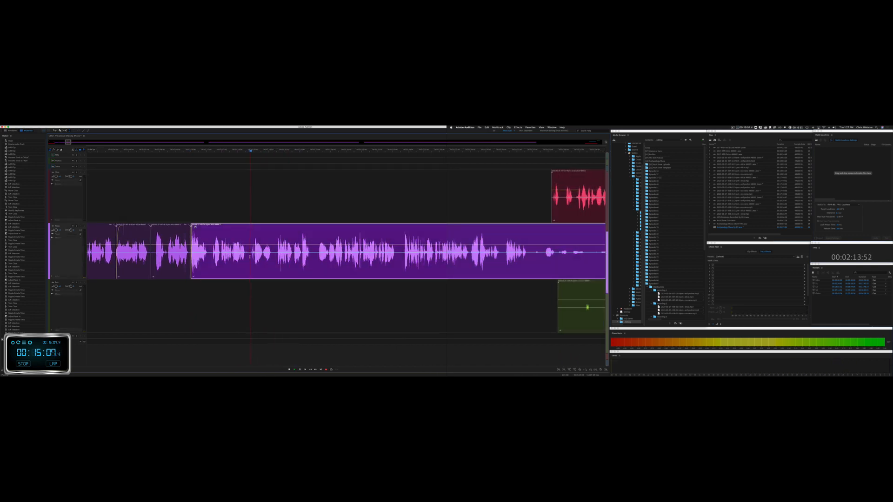
key("space")
key("space")
left_click_drag(250, 256, 301, 255)
key("super+shift+BackSpace")
key("space")
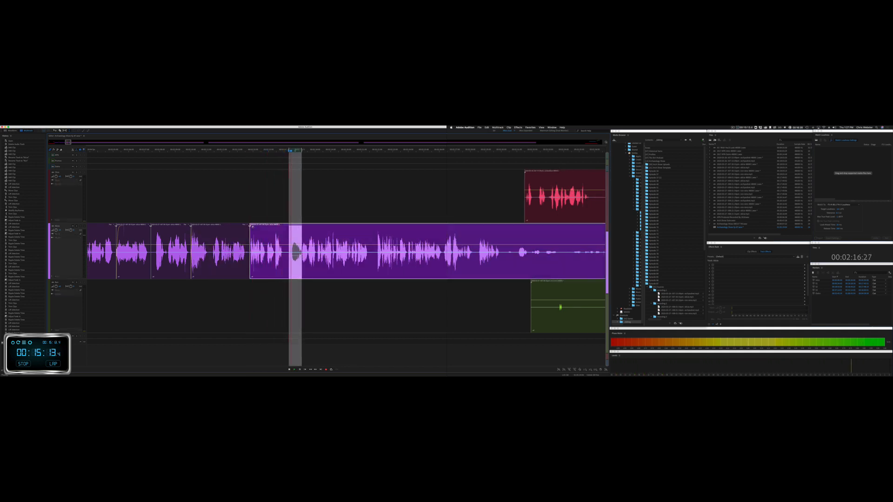
Step: Ripple-delete the filler sound at about 2:16 in the second track and continue playing
key("space")
key("super+shift+BackSpace")
key("space")
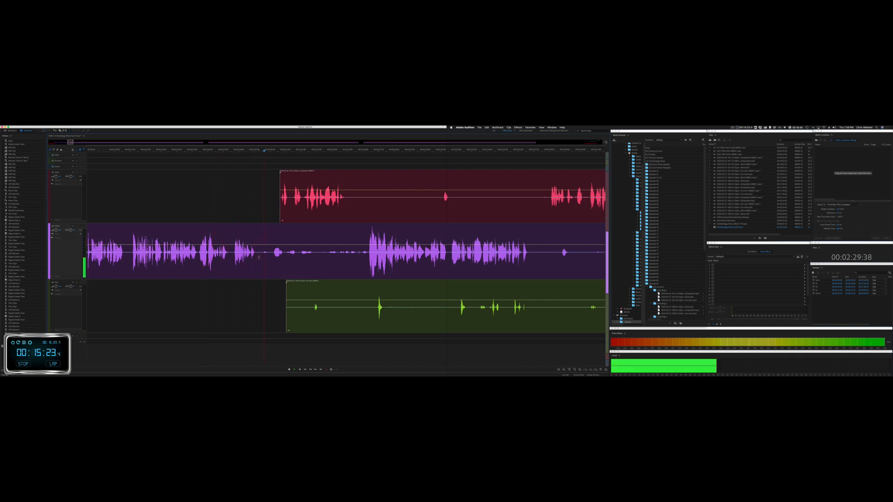
Step: Delete the second track's faint sounds between about 2:29 and 2:36, clear the third track's clip start beneath them, and stop playback
left_click_drag(257, 257, 367, 257)
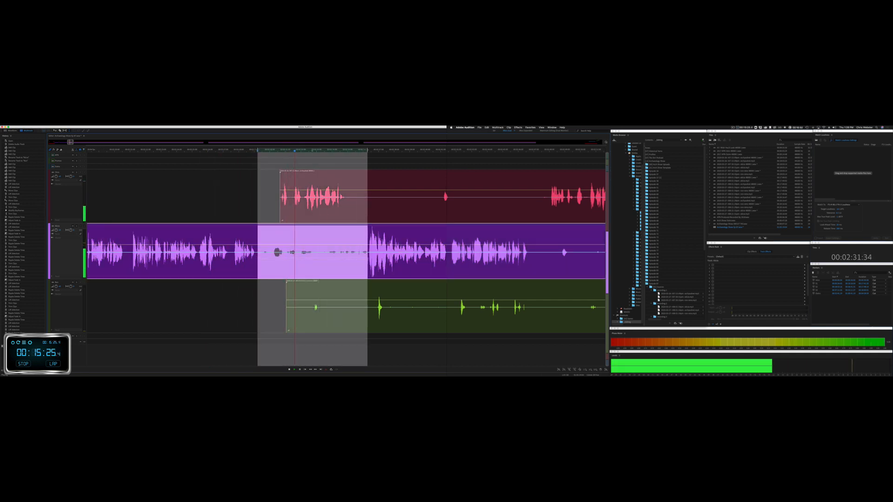
key("Delete")
left_click_drag(286, 288, 363, 286)
key("space")
Step: Ripple-delete the filler at about 2:31 in the first track, close the gap before that speaker's reply, and replay it
left_click_drag(290, 210, 302, 207)
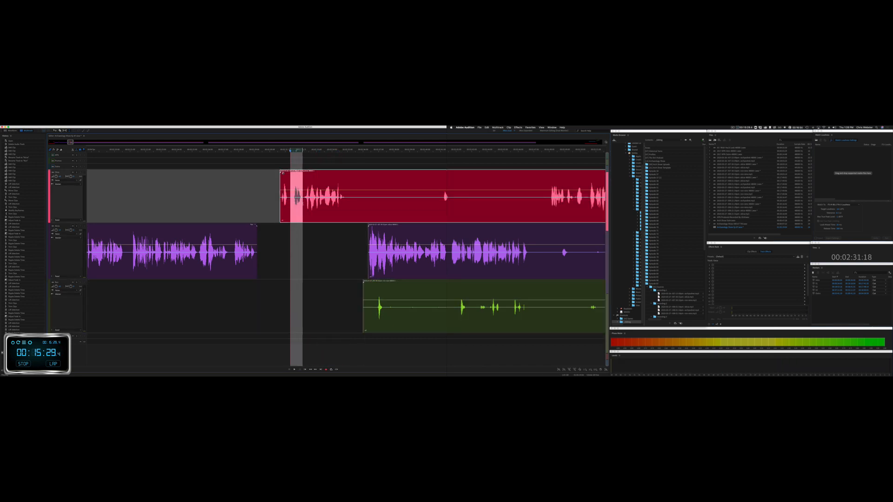
key("super+shift+BackSpace")
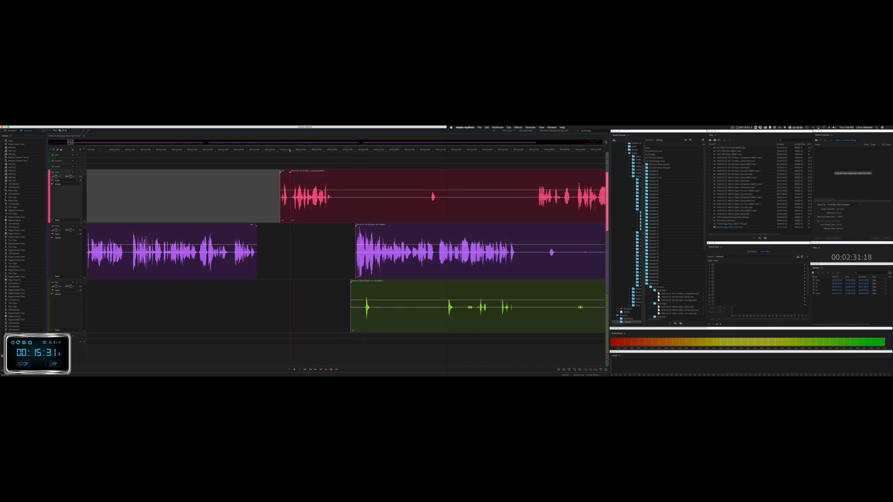
left_click_drag(282, 150, 385, 150)
left_click_drag(293, 173, 269, 173)
key("space")
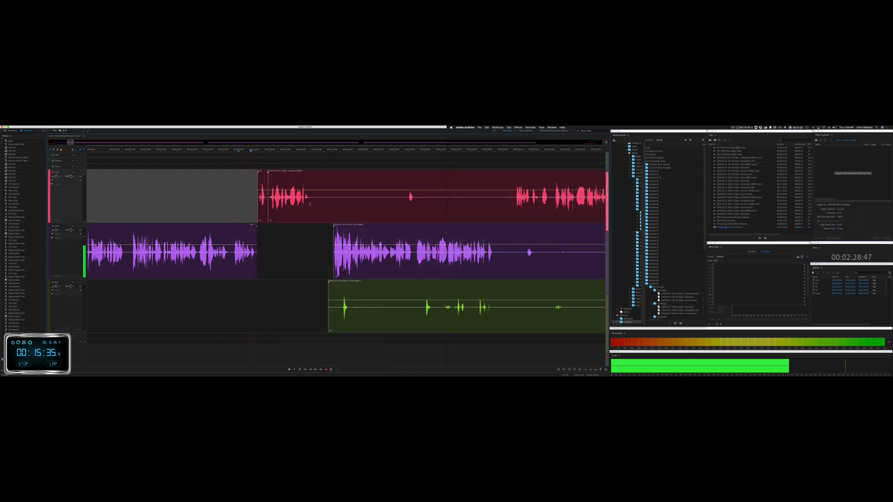
Step: Ripple-delete the pause after the first speaker's reply and delete the third track's stray sounds under the following passage
left_click_drag(310, 203, 329, 204)
key("super+shift+BackSpace")
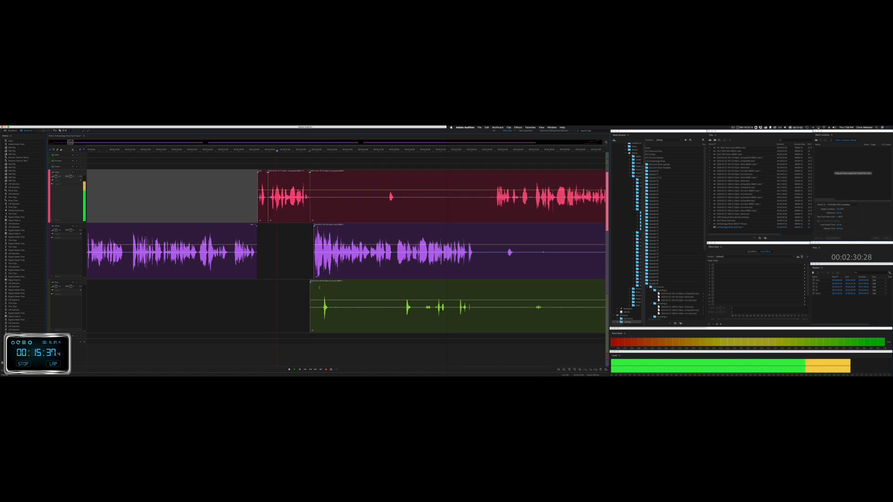
left_click_drag(303, 318, 562, 309)
key("Delete")
left_click(534, 305)
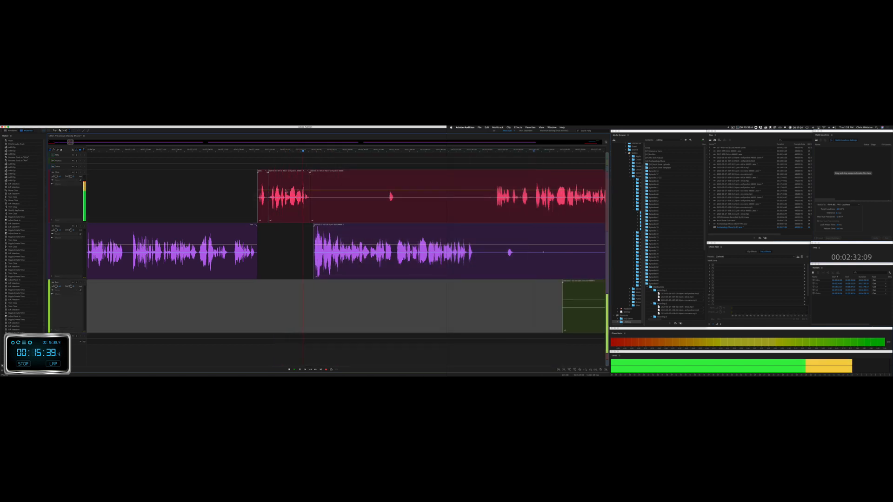
Step: Stop playback, ripple-delete the filler at about 2:31 within the first speaker's short reply, and resume playing
key("space")
scroll(288, 202, "up", 4)
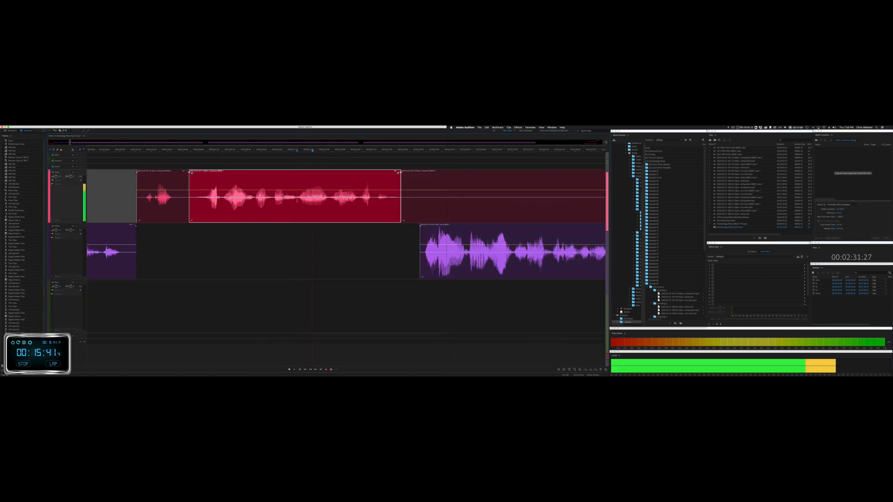
left_click_drag(298, 200, 328, 207)
key("Delete")
key("space")
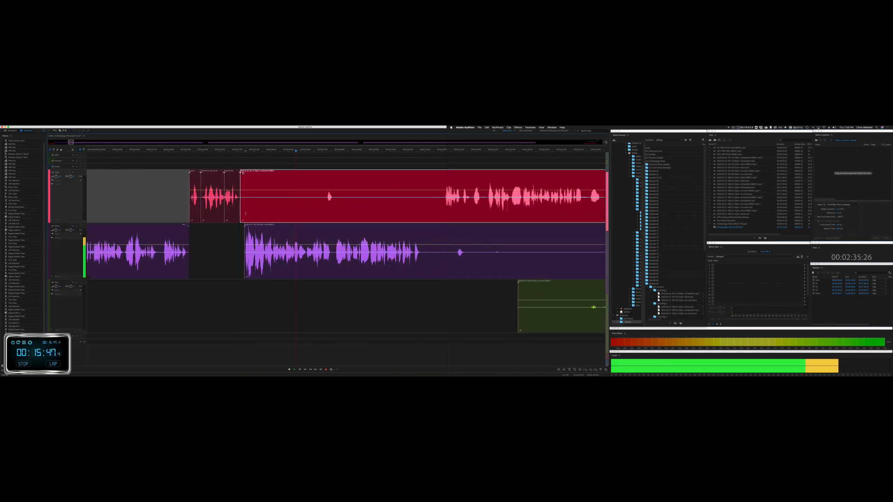
Step: Delete the first track's silence under the second speaker and the second track's silence under the first speaker's next passage
left_click_drag(240, 215, 436, 203)
key("Delete")
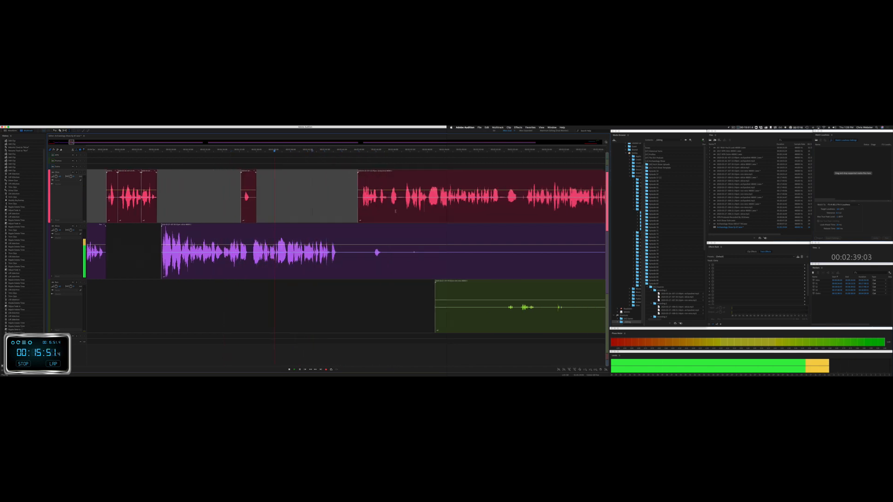
left_click_drag(239, 257, 548, 261)
key("shift+Delete")
key("Delete")
Step: Delete the third track's stray sounds beneath the first speaker's long passage
left_click_drag(297, 307, 457, 307)
left_click_drag(564, 337, 607, 339)
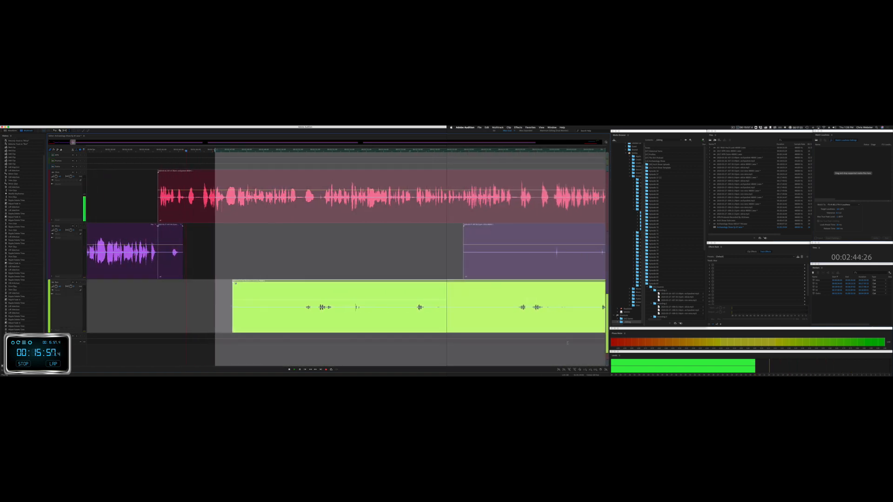
key("Delete")
left_click(567, 342)
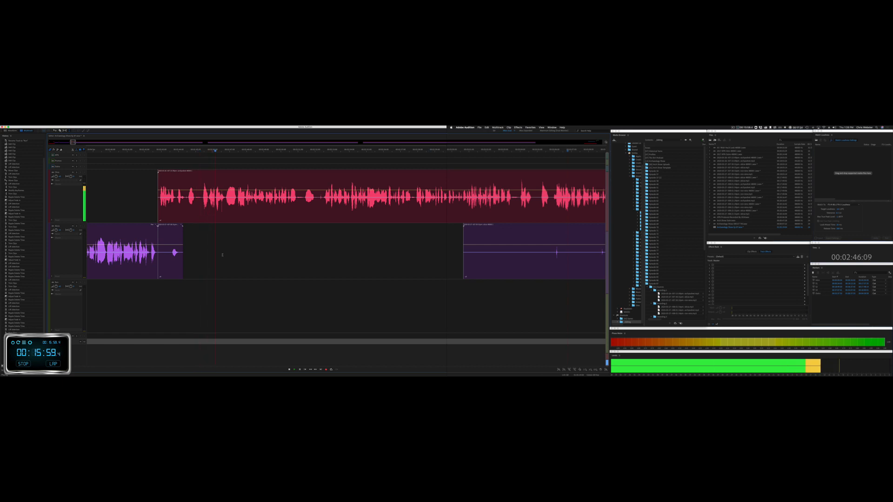
Step: Stop playback, delete the second track's leftover fragment at about 2:43, and replay from just before it
key("space")
left_click(177, 254)
key("Delete")
left_click(152, 213)
key("space")
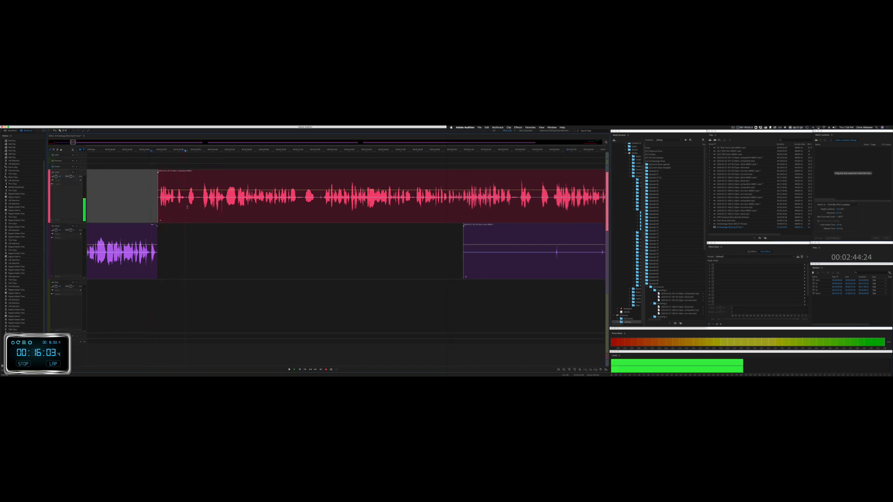
Step: Stop playback, ripple-delete the filler sound at about 2:44 in the first track, and resume playing
key("space")
left_click_drag(187, 207, 202, 207)
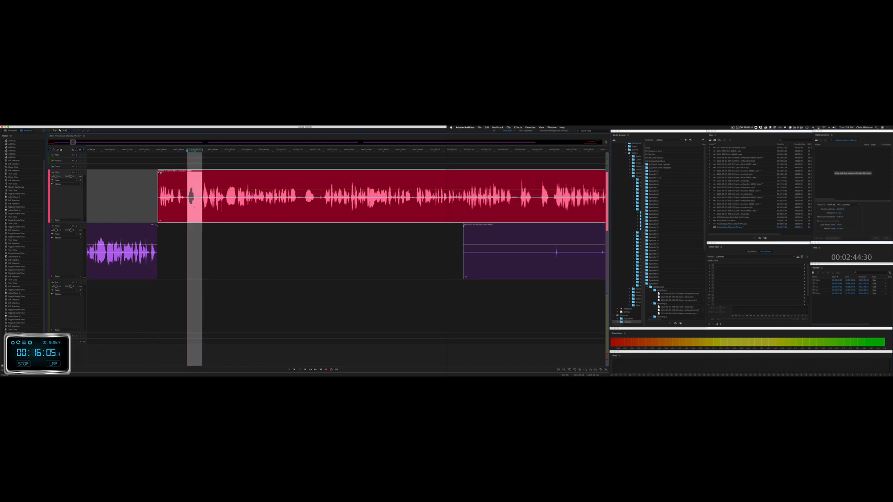
key("shift+Delete")
key("space")
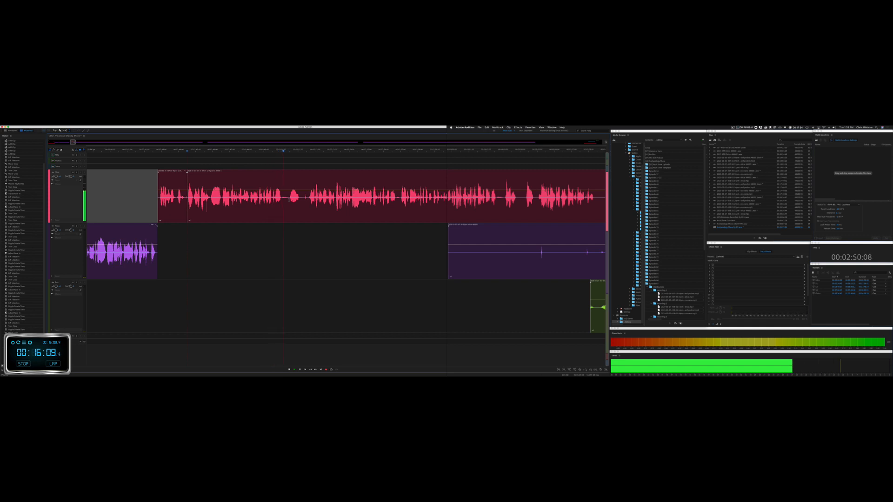
Step: Stop playback, ripple-delete the filler sound at about 2:50 in the first track, and resume playing
key("space")
left_click_drag(289, 207, 307, 207)
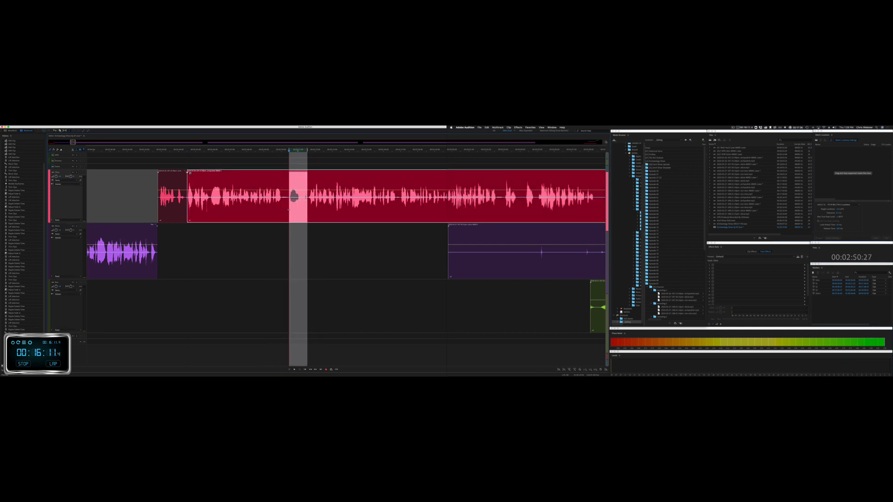
key("shift+Delete")
key("space")
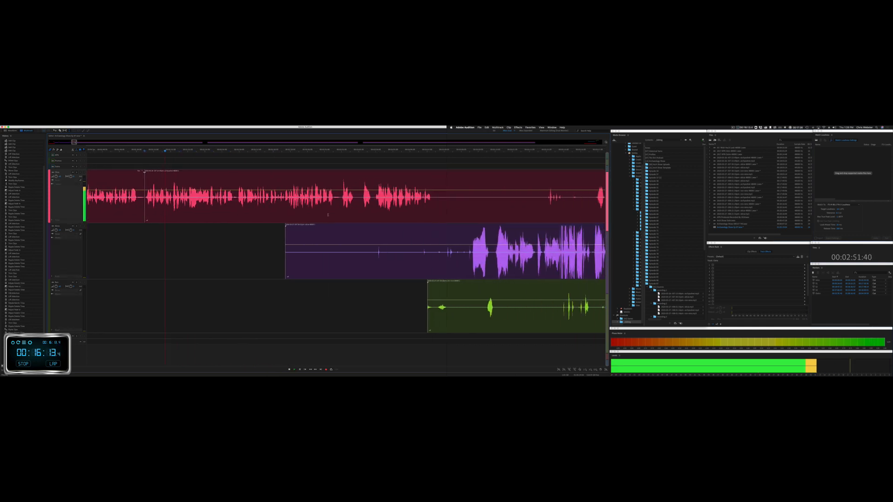
Step: Trim silence and stray sounds from the second and third tracks' clip starts, and ripple-delete the pause before the second speaker at about 3:07
left_click_drag(211, 239, 392, 252)
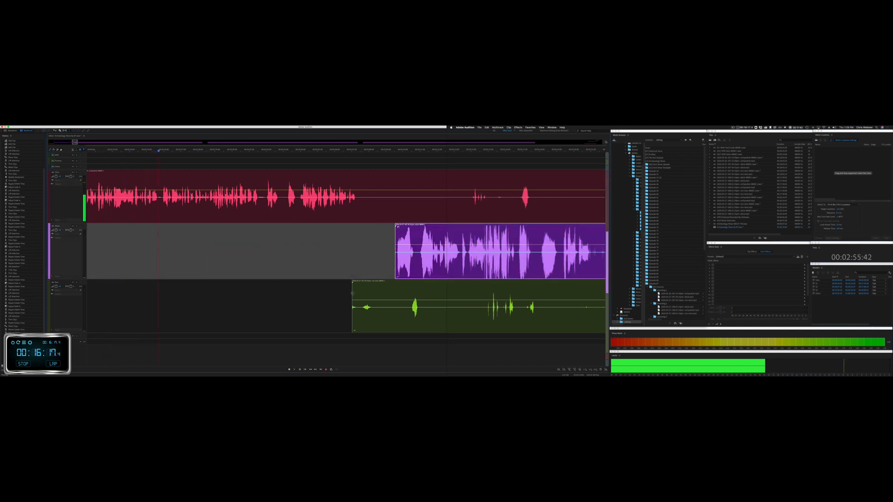
left_click_drag(352, 294, 566, 294)
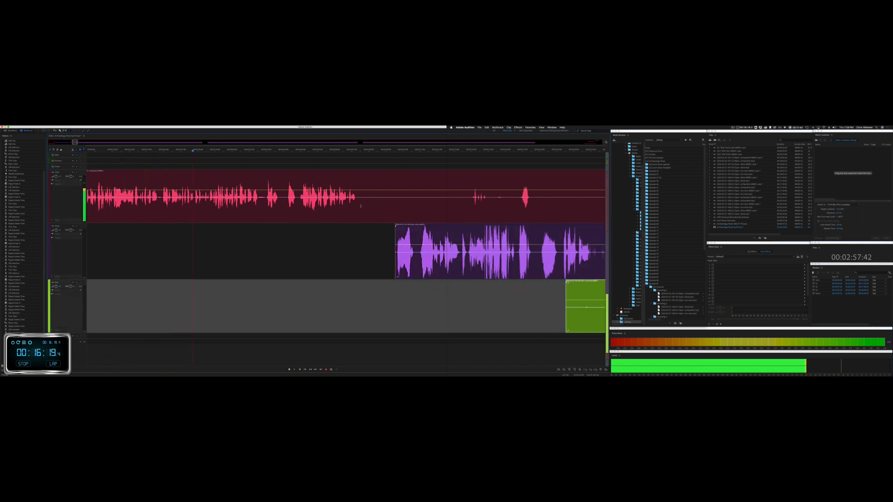
left_click_drag(359, 205, 393, 212)
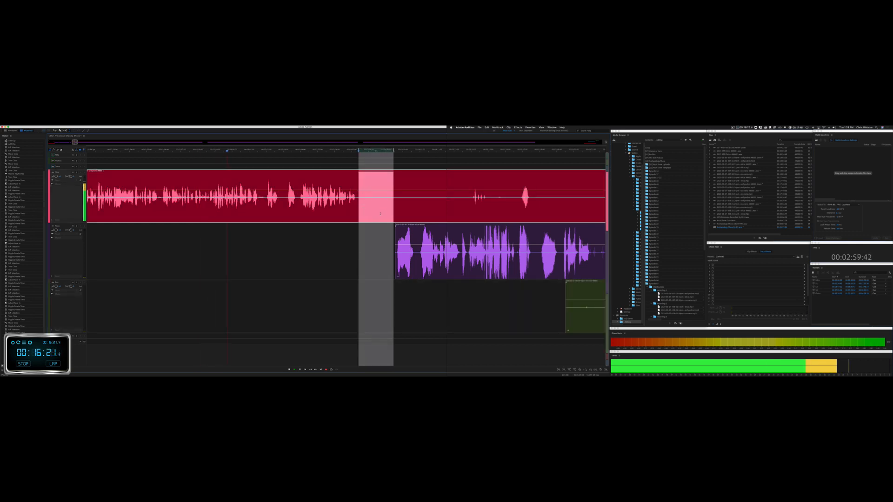
key("ctrl+shift+Delete")
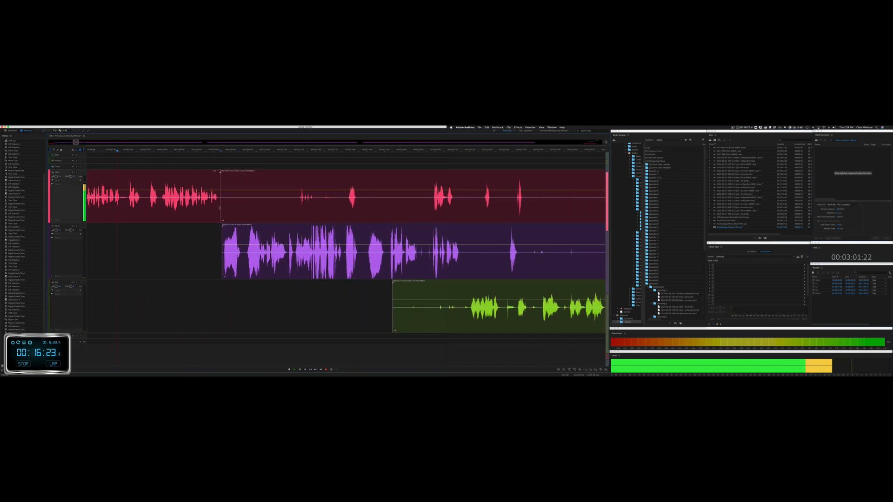
Step: Trim the first track's silence beneath the second speaker and cut the opening sound from the start of the second track's clip
left_click_drag(221, 209, 297, 208)
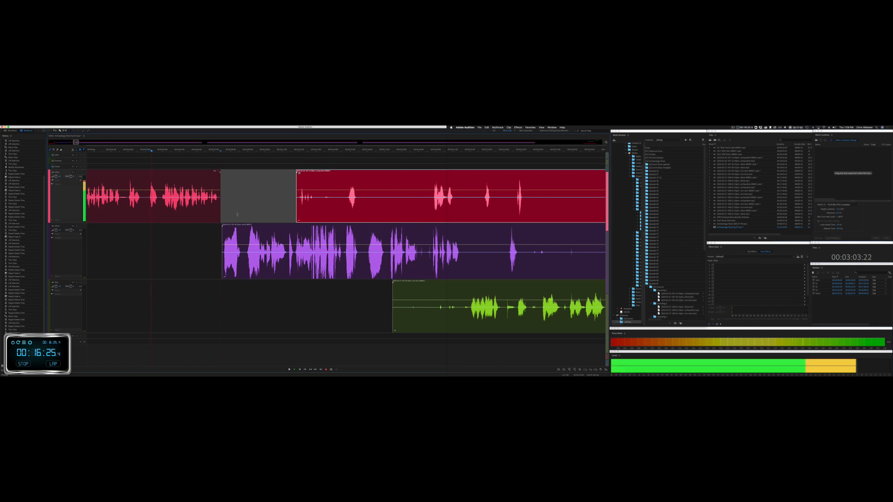
scroll(237, 214, "right", 4)
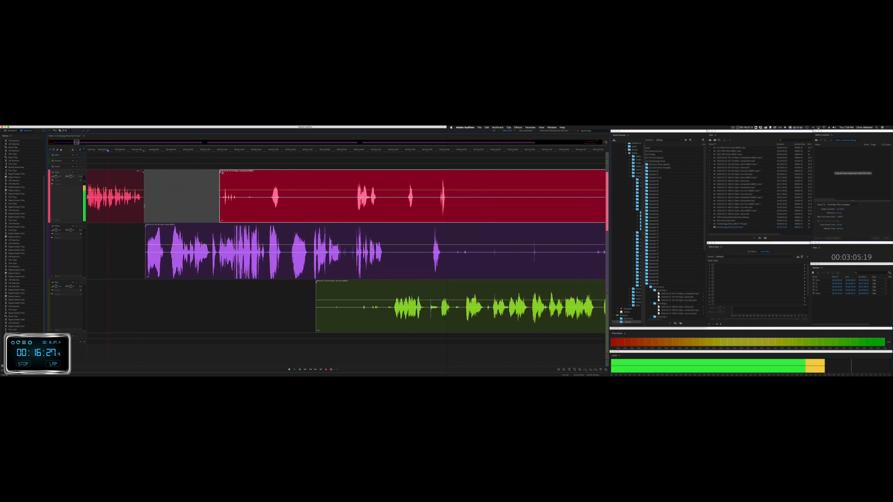
scroll(144, 206, "right", 1)
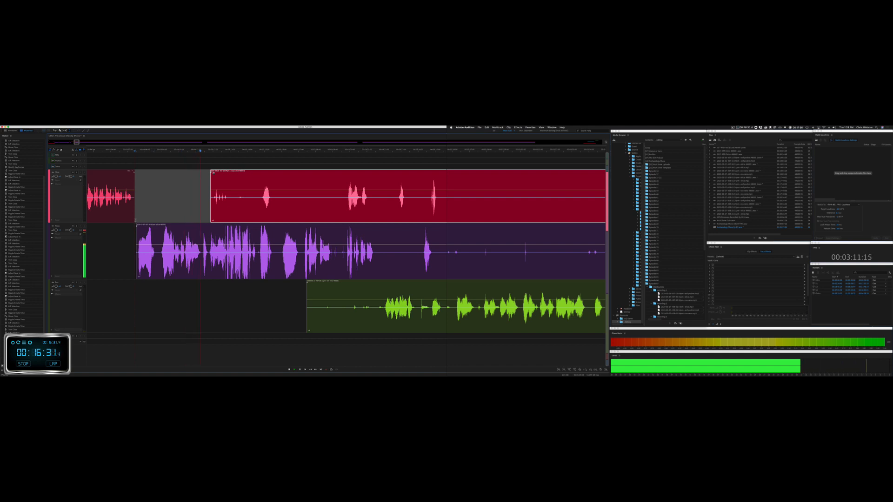
left_click_drag(136, 220, 158, 256)
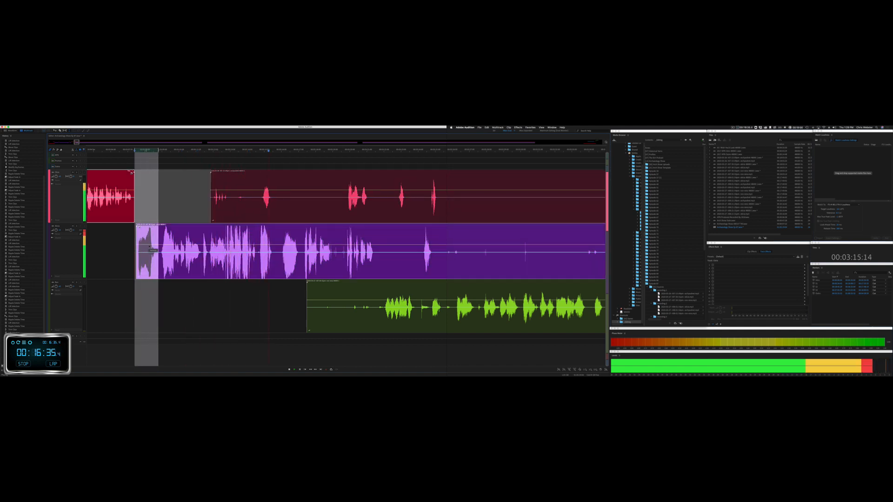
left_click(148, 211)
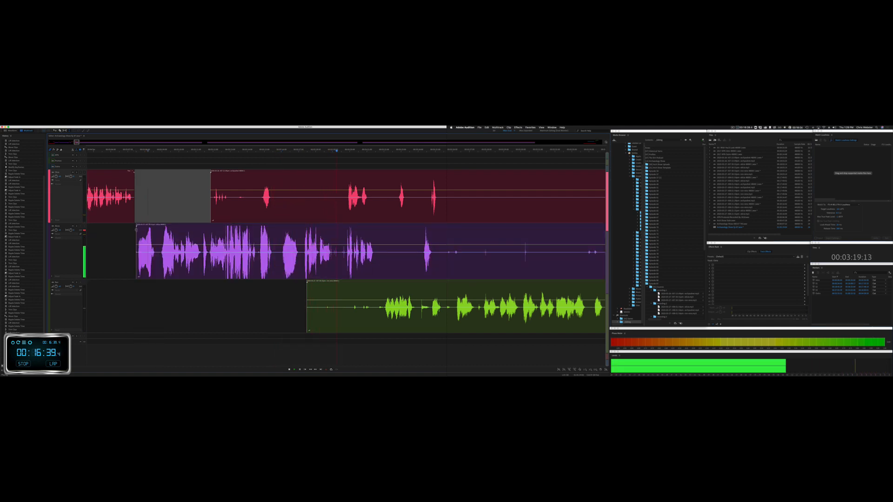
left_click_drag(136, 229, 158, 230)
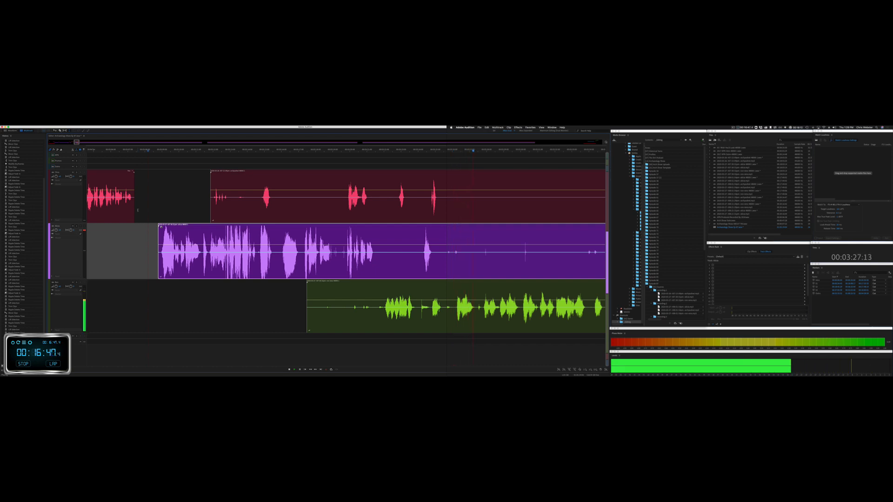
Step: Ripple-delete all tracks from about 3:07 to 3:26, and delete the first two tracks' audio beneath the third speaker's passage
left_click_drag(137, 210, 455, 303)
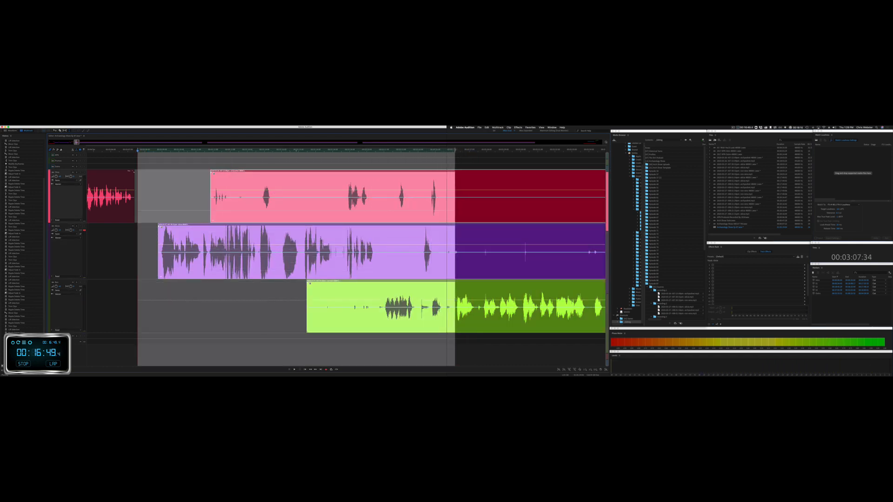
key("super+shift+BackSpace")
key("space")
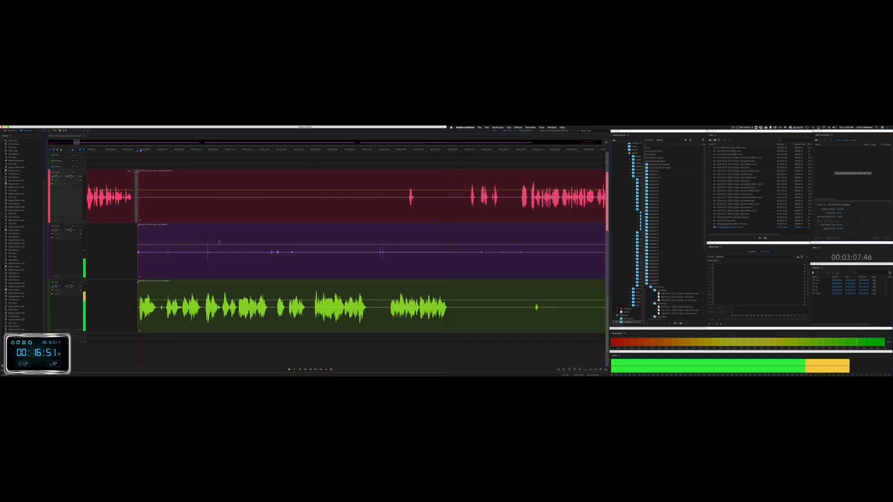
left_click_drag(140, 216, 357, 261)
key("Delete")
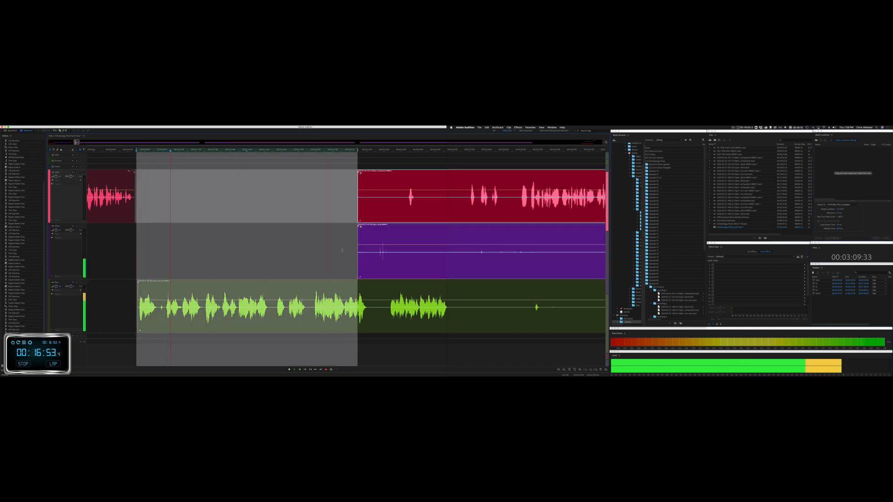
Step: Trim the opening sound off the third track's clip at about 3:07 and replay from just before it
scroll(156, 270, "up", 5)
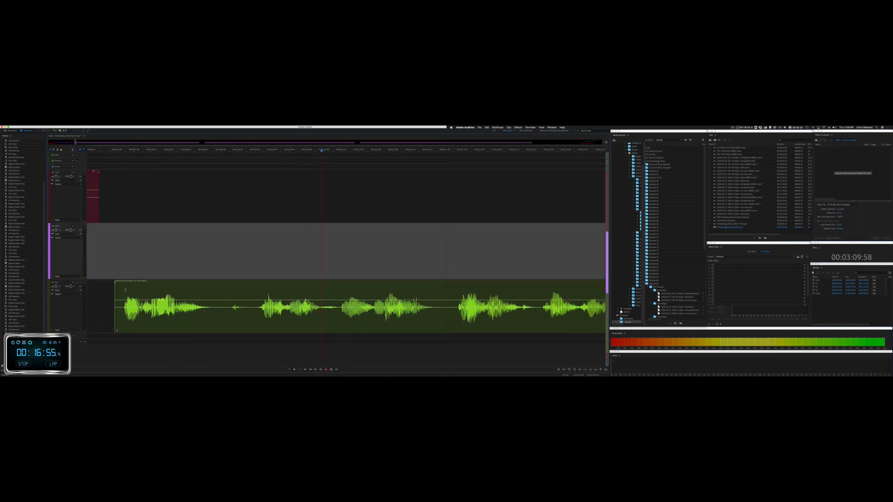
left_click_drag(116, 289, 143, 296)
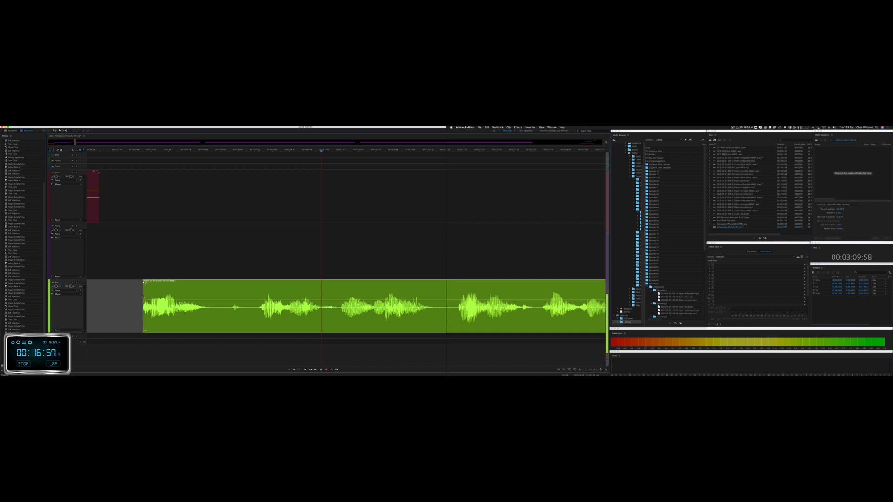
left_click(128, 259)
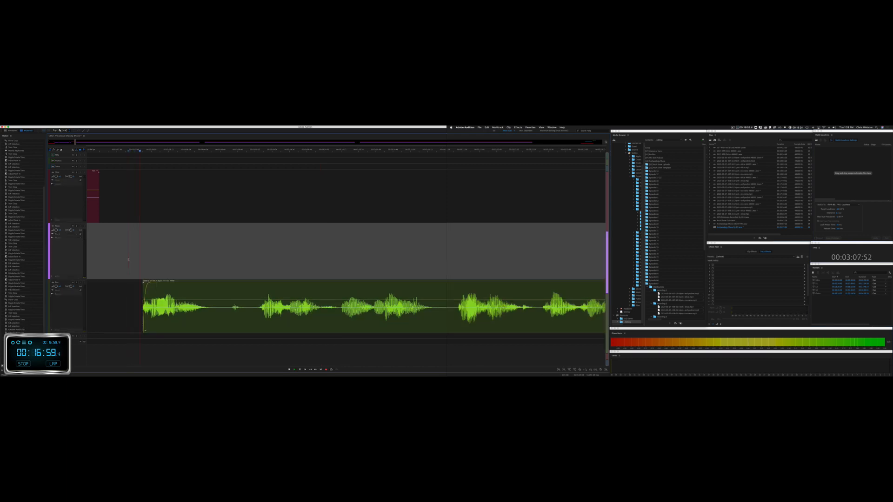
key("space")
Step: Ripple-delete the gap between the first speaker's clip and the third speaker's clip, and resume playing
scroll(158, 254, "down", 3)
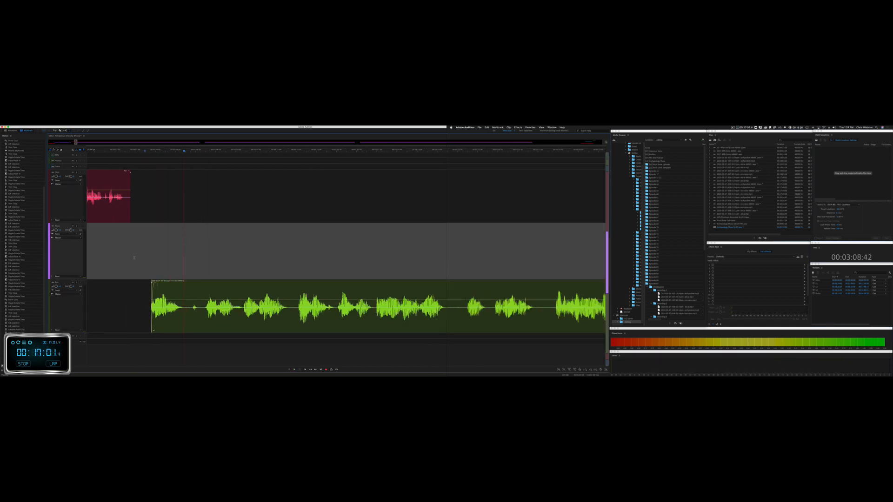
left_click_drag(130, 259, 149, 265)
key("shift+super+BackSpace")
key("space")
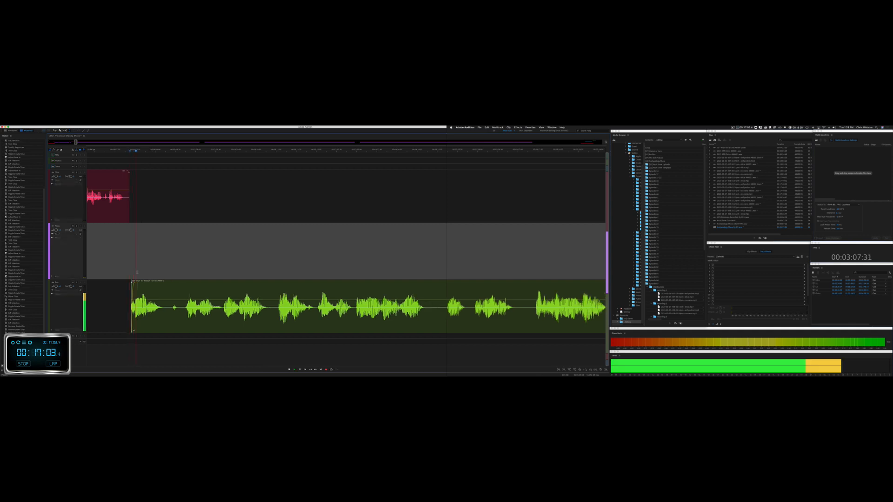
Step: Delete the second track's silence before its next passage and the first track's silence around its short sound beneath the third speaker
scroll(137, 273, "down", 5)
left_click_drag(219, 251, 410, 251)
key("Delete")
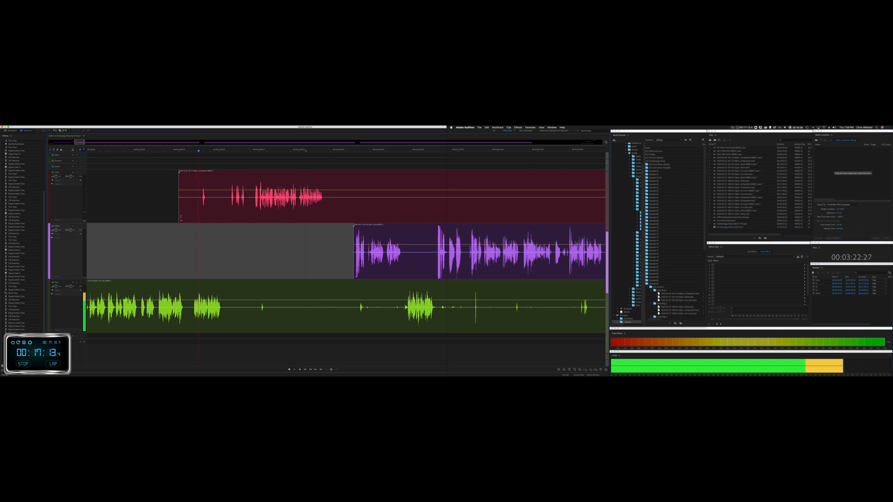
left_click_drag(179, 214, 232, 208)
key("Delete")
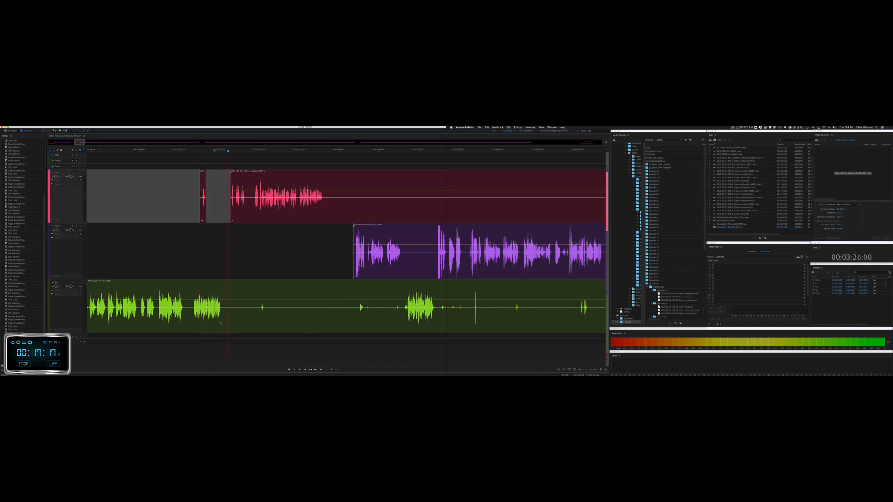
Step: Delete the third track's silence and stray sounds after the third speaker's passage
left_click_drag(223, 322, 257, 317)
key("Delete")
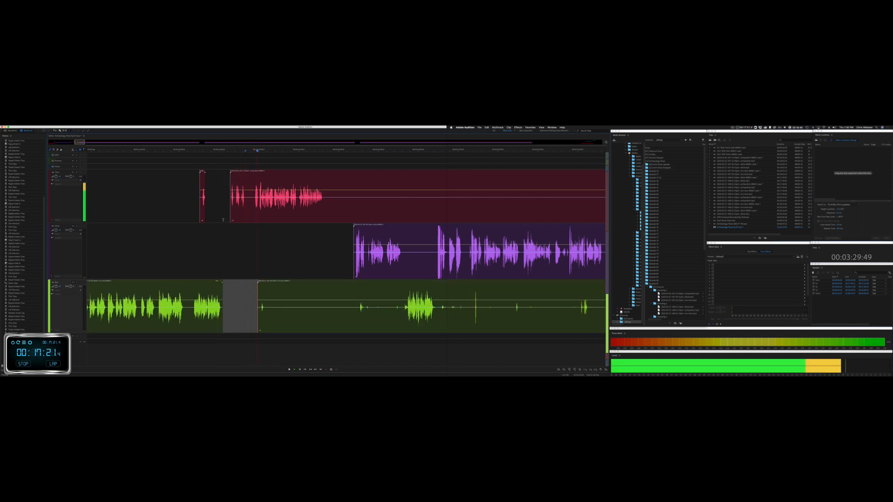
left_click_drag(252, 297, 356, 298)
left_click(354, 298)
key("Delete")
Step: Stop playback and ripple-delete the gap between the third speaker's ending and the first speaker's reply at about 3:25
left_click(233, 218)
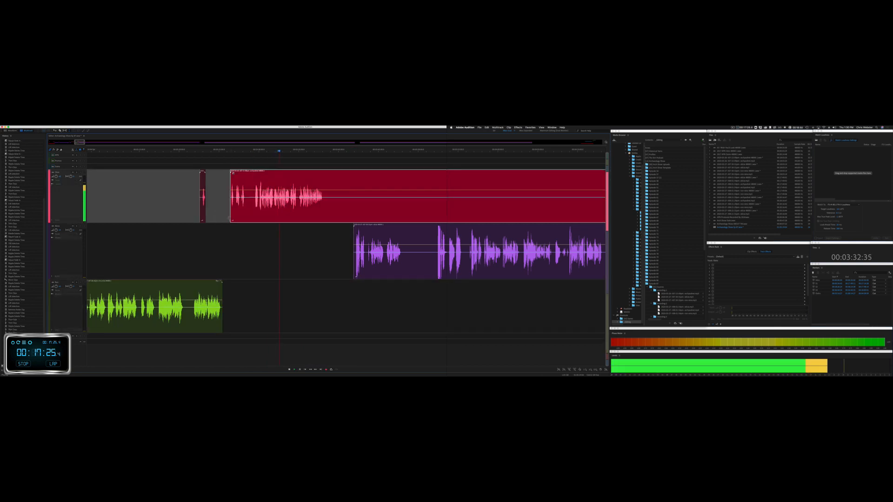
left_click(226, 214)
scroll(226, 214, "up", 5)
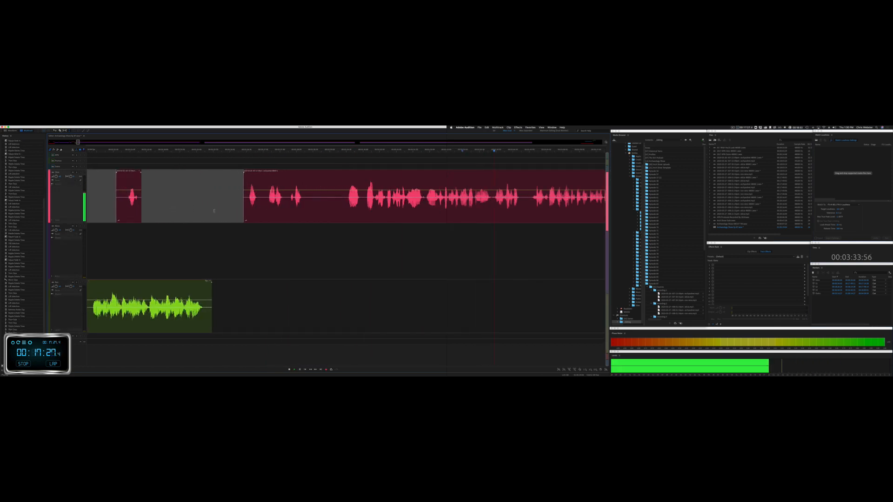
key("space")
left_click_drag(213, 211, 243, 226)
key("ctrl+shift+Delete")
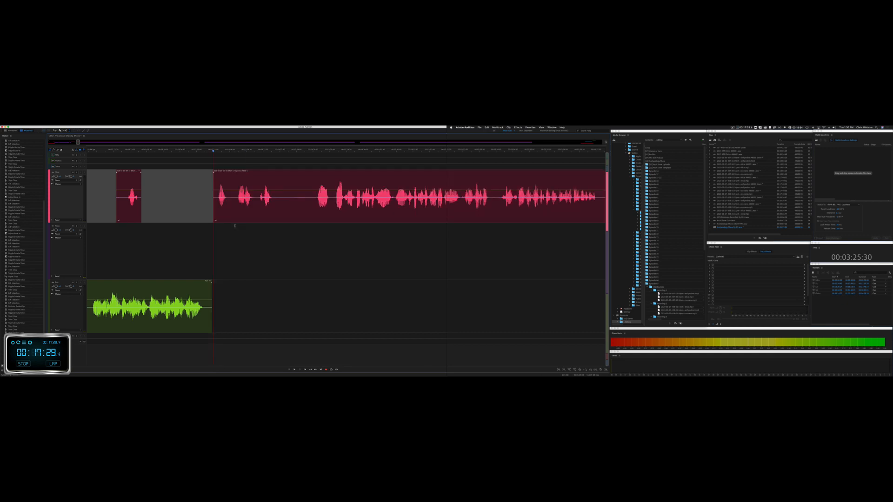
Step: Play the first speaker's reply, ripple-delete the sound and long pause after its opening words at about 3:26, and resume playing
key("space")
key("space")
left_click_drag(253, 211, 313, 214)
key("super+shift+BackSpace")
key("space")
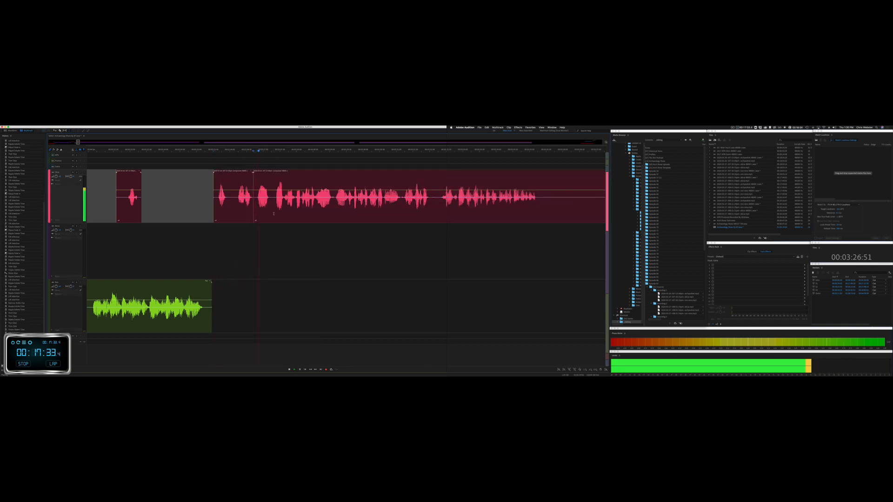
Step: Stop playback, ripple-delete the filler sound right after the new cut at about 3:26, and resume playing
key("space")
left_click(255, 224)
left_click_drag(260, 220, 273, 212)
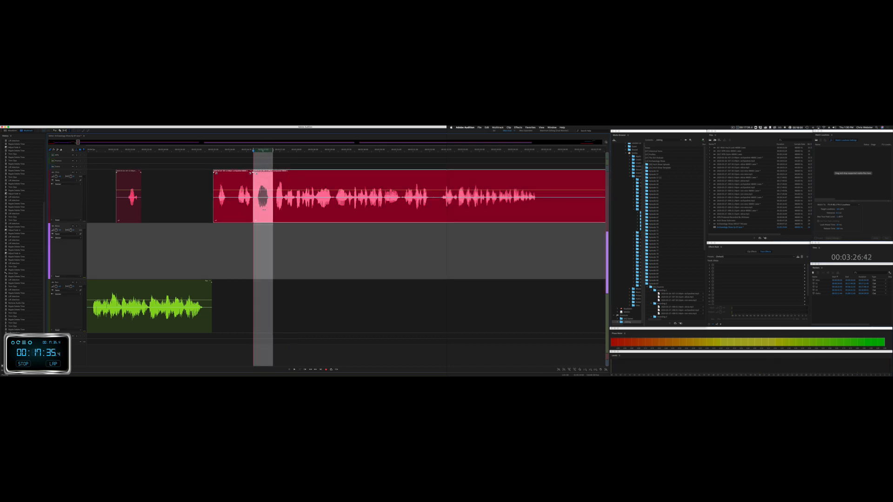
key("super+shift+BackSpace")
key("space")
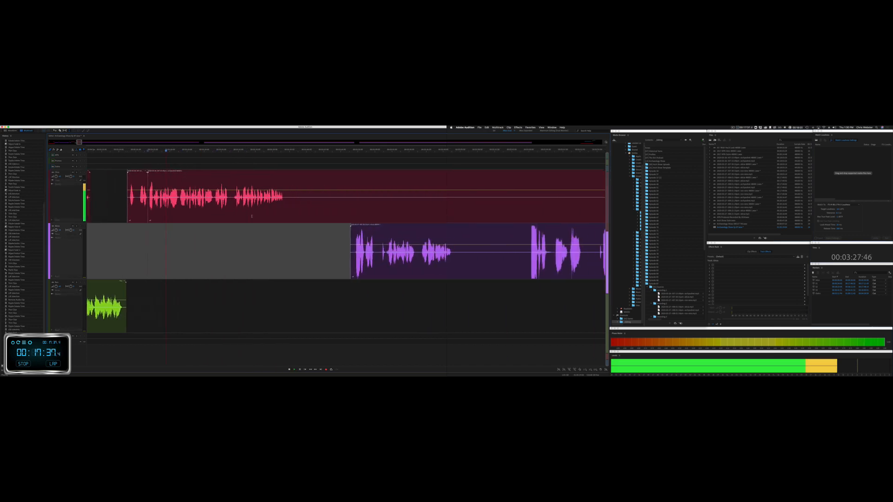
Step: Ripple-delete the silence between the first speaker's passage and the second speaker's next passage at about 3:34, and stop playback
left_click_drag(247, 203, 311, 205)
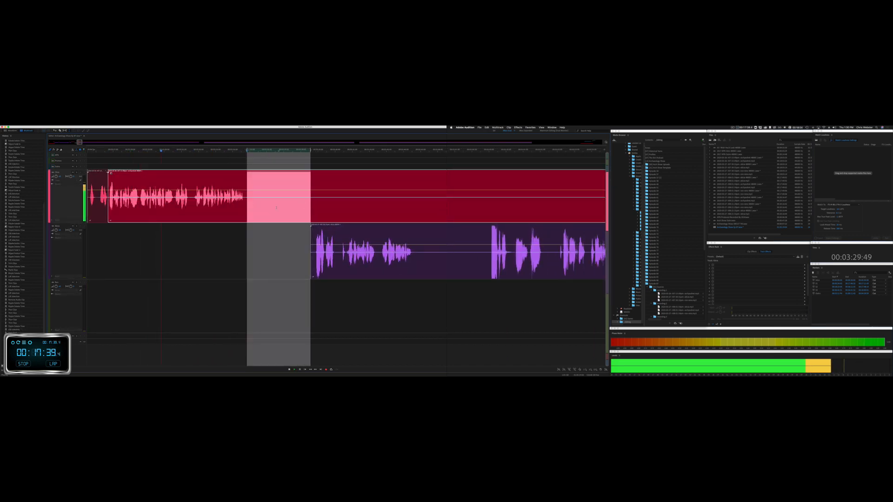
key("super+shift+BackSpace")
key("space")
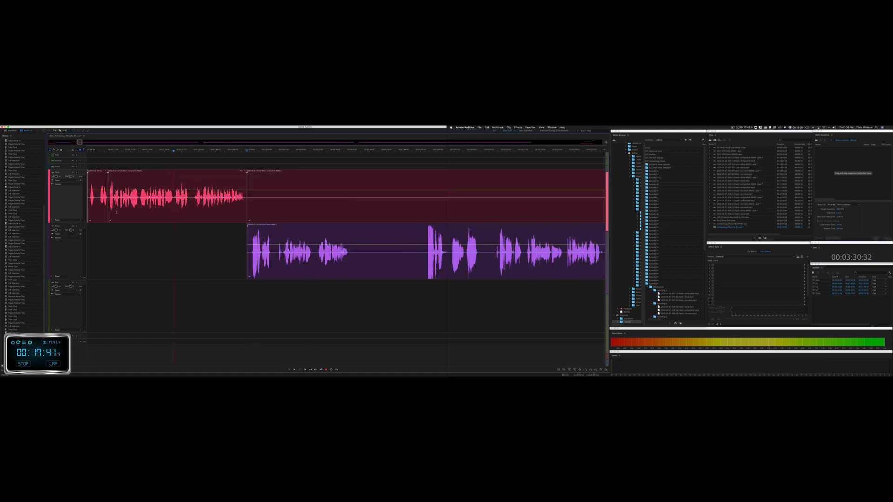
Step: Play the first speaker's passage in short bursts to locate the unwanted words, and ripple-delete them from about 3:26 to 3:29
left_click(108, 228)
key("space")
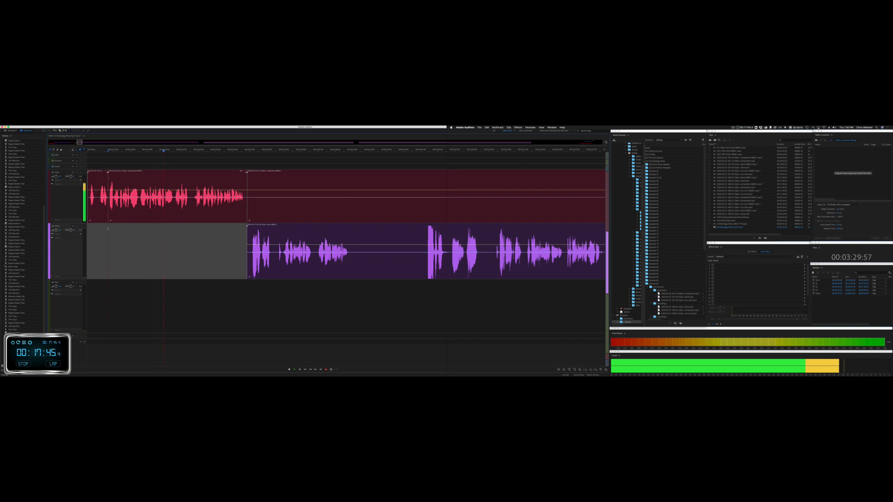
key("space")
left_click(148, 204)
key("space")
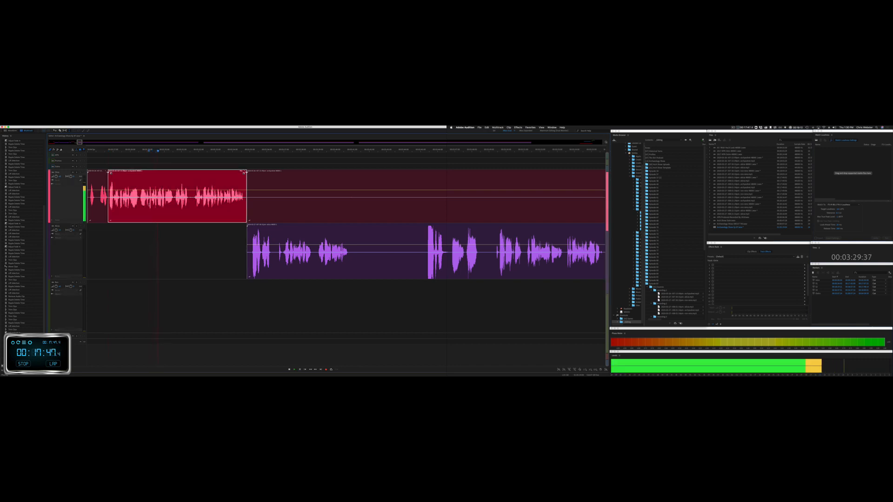
key("space")
key("space")
key("space")
key("space")
key("space")
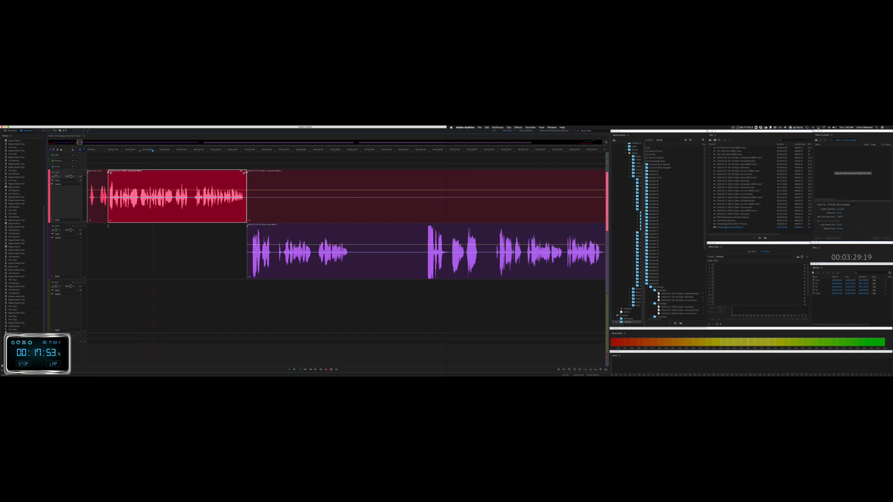
left_click_drag(108, 225, 145, 225)
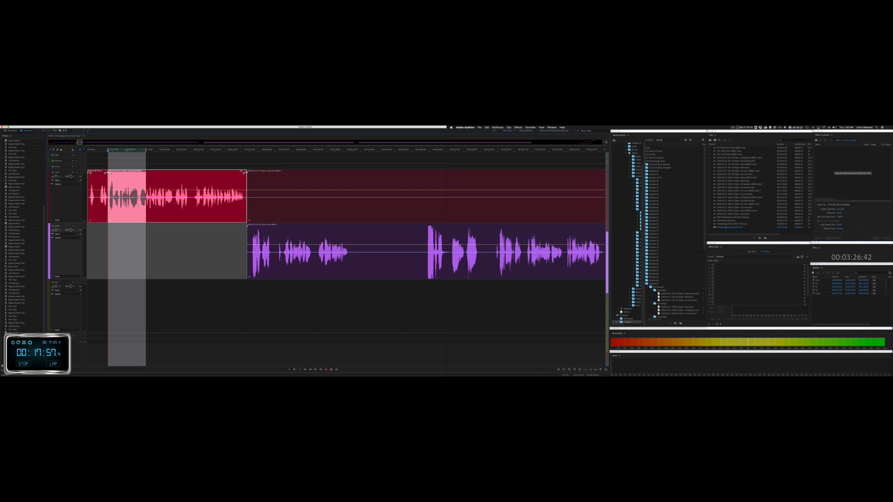
key("super+shift+BackSpace")
left_click(111, 173)
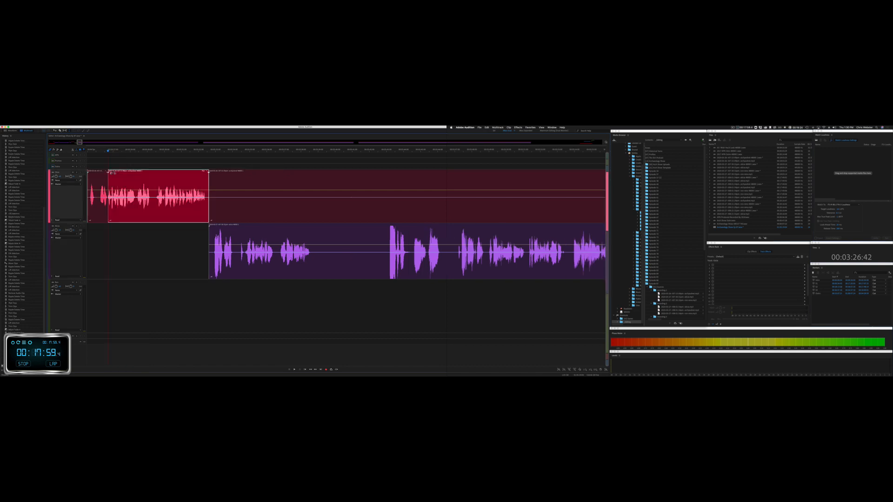
Step: Play across the new cut and clear the first speaker's silent section from about 3:32 to 3:46, leaving the other tracks in place
double_click(95, 246)
key("space")
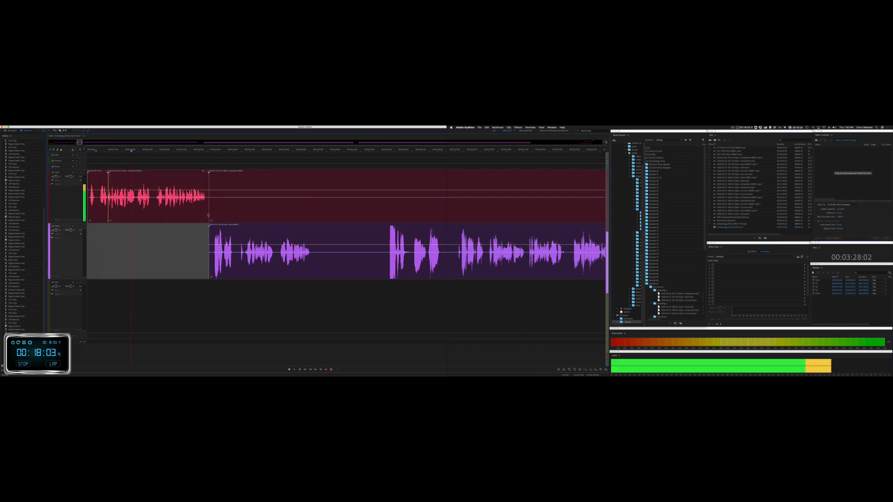
mouse_move(208, 211)
left_mouse_down()
mouse_move(366, 204)
mouse_move(206, 197)
left_mouse_up()
left_click_drag(235, 172, 481, 183)
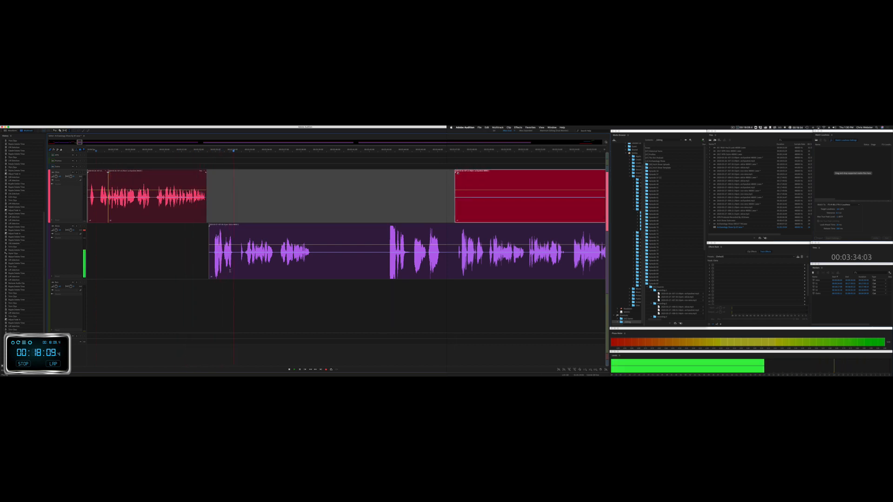
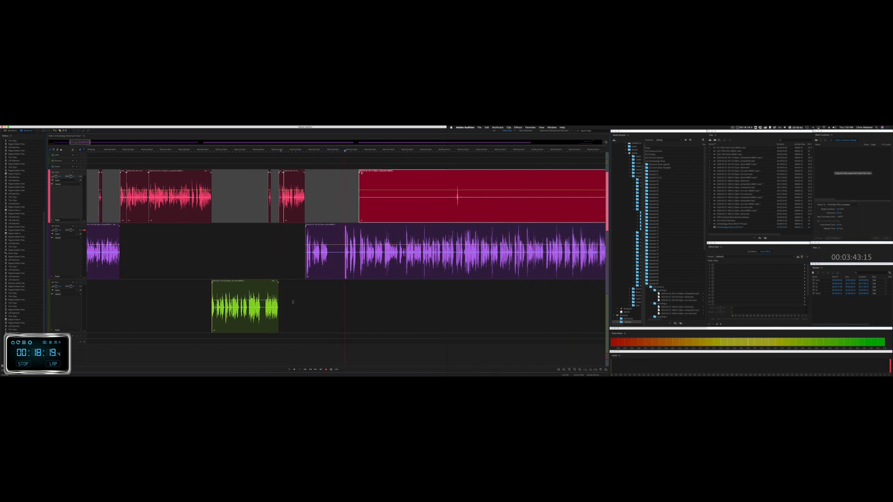
Step: Extend the third speaker's short clip to align with the other speakers' clip ends, and delete its near-silent section from about 3:19 to 3:29
scroll(293, 302, "down", 10)
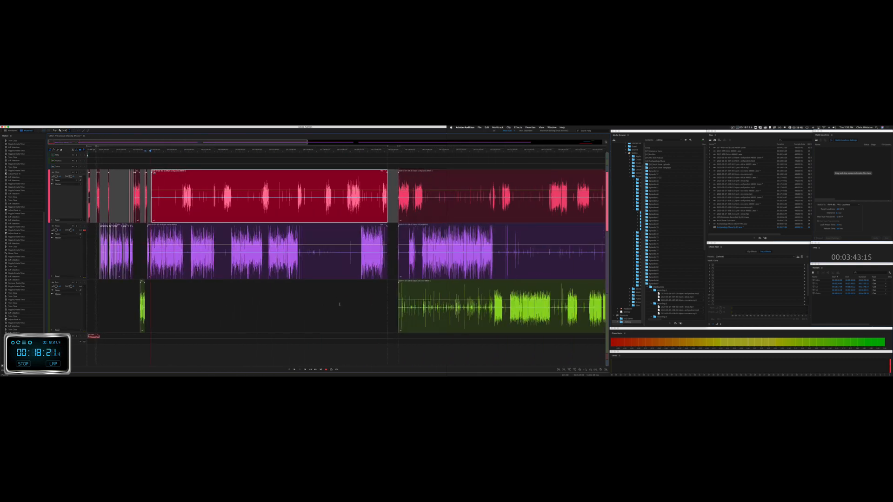
left_click_drag(145, 290, 370, 283)
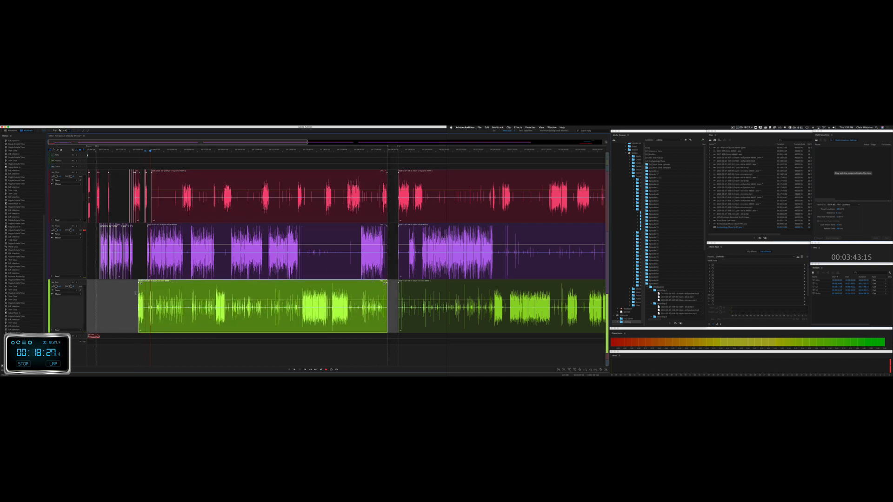
scroll(136, 293, "up", 10)
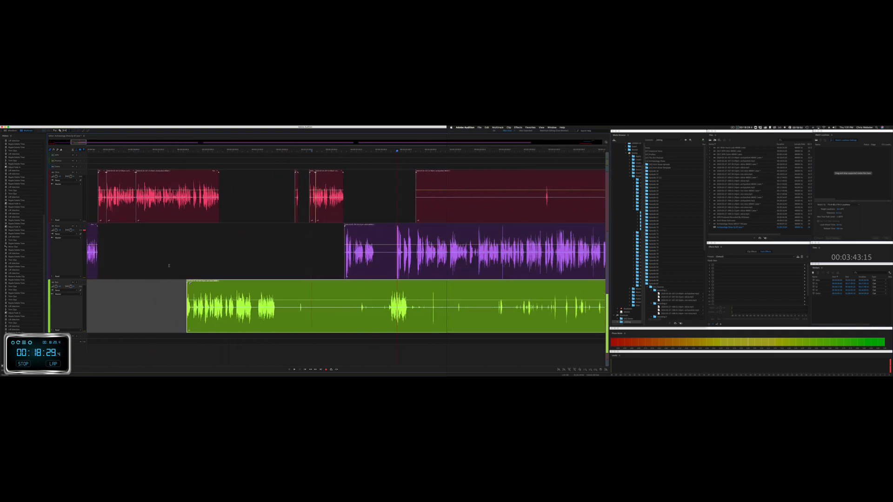
left_click_drag(278, 310, 328, 320)
key("Delete")
left_click(299, 322)
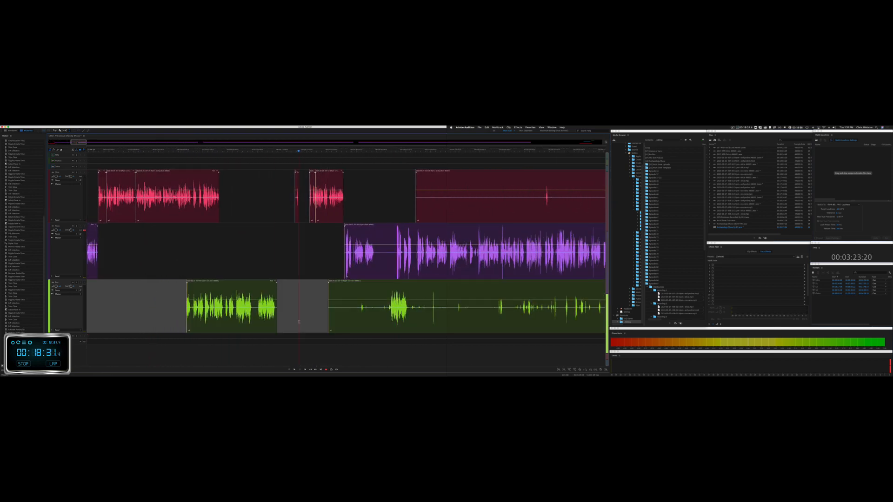
Step: Move the third speaker's passage later to begin where the first speaker finishes at about 3:07, play the transition and fine-tune the clip's position
left_click(183, 276)
key("space")
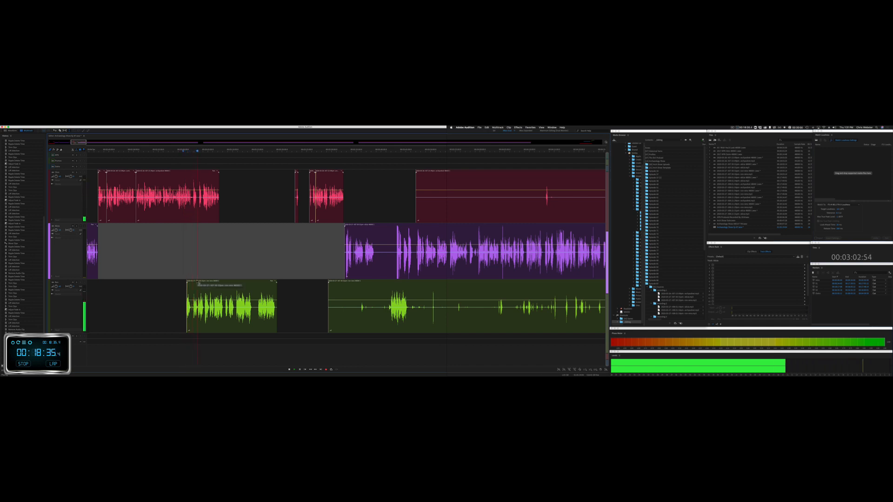
left_click_drag(199, 282, 233, 283)
left_click(196, 248)
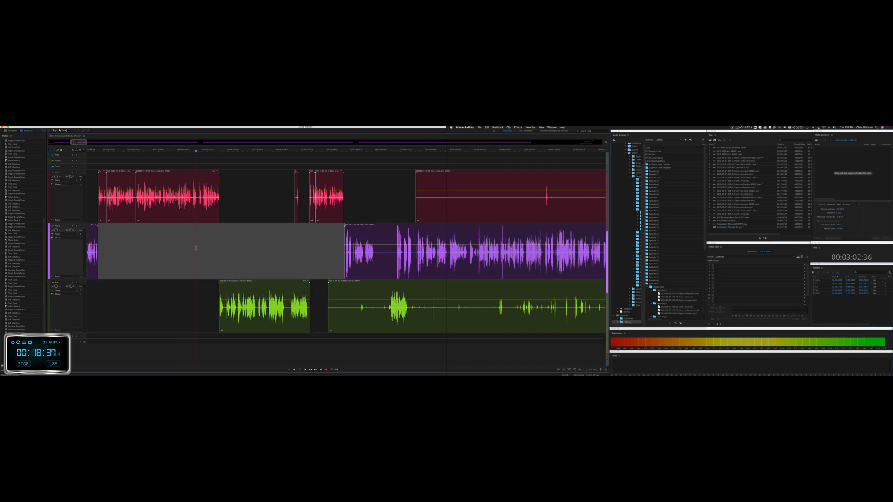
key("space")
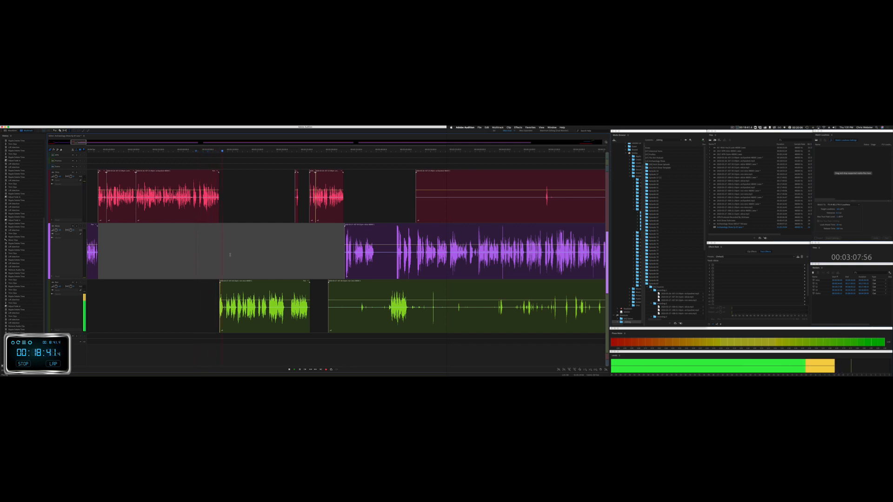
scroll(226, 262, "up", 8)
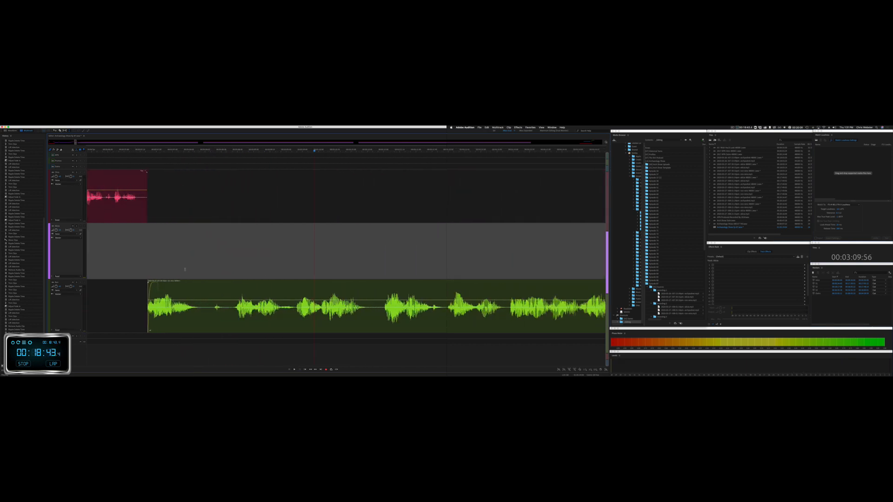
left_click_drag(157, 283, 184, 284)
scroll(233, 273, "right", 6)
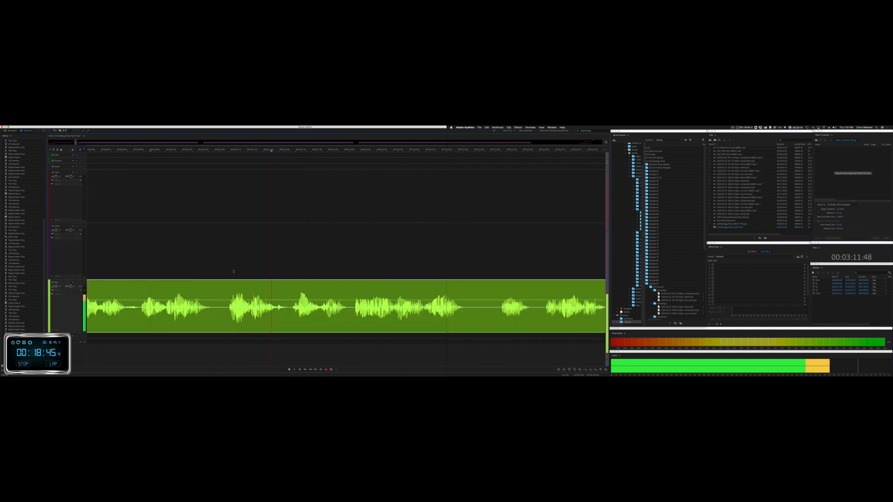
Step: Move the first speaker's short interjection to about 3:21, trim the third speaker's next clip to start at about 3:36, and stop playback
scroll(234, 271, "down", 8)
scroll(234, 271, "right", 5)
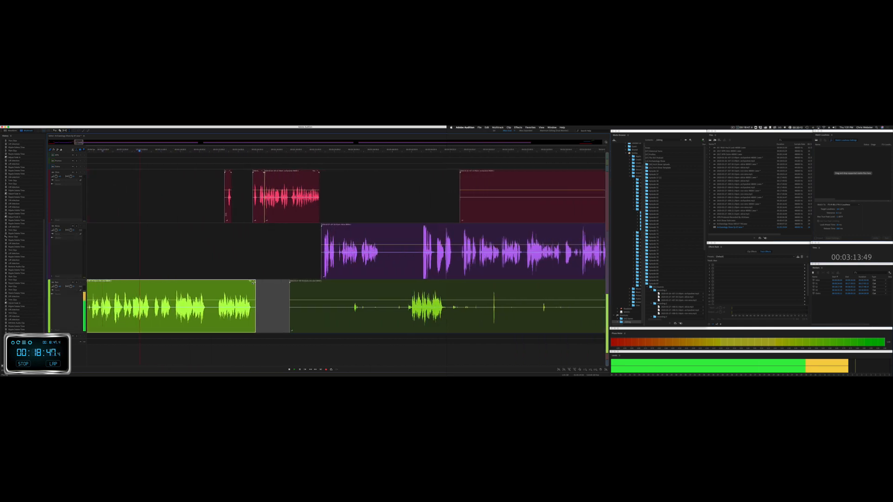
left_click_drag(228, 177, 214, 176)
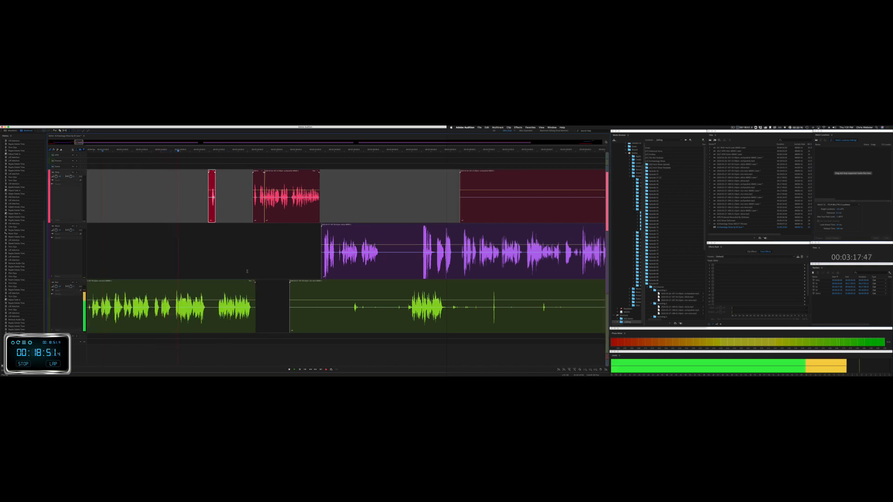
left_click_drag(291, 292, 352, 292)
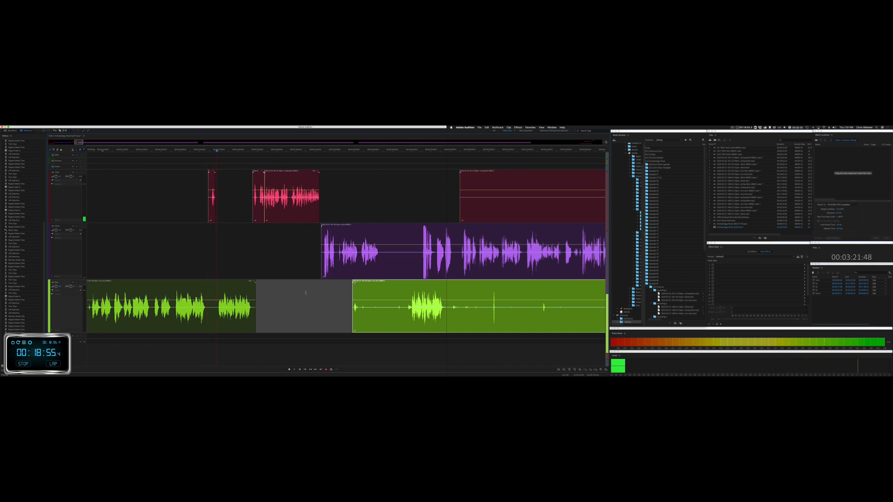
scroll(306, 293, "right", 3)
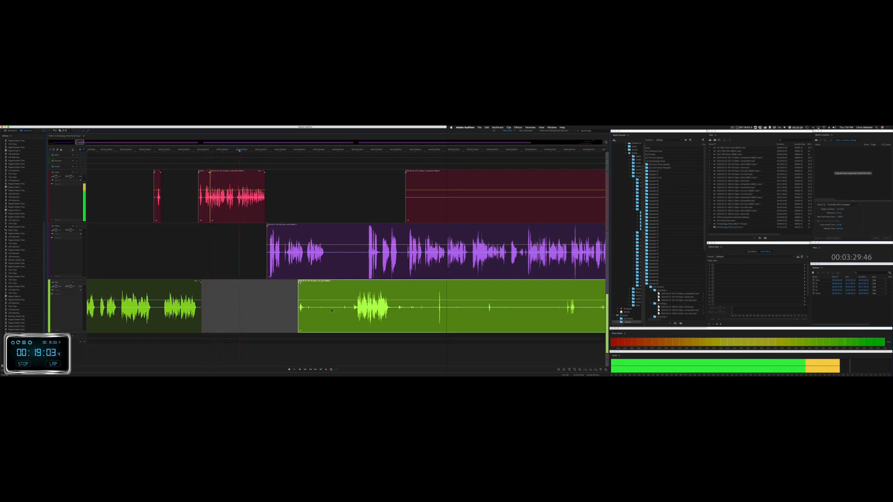
key("space")
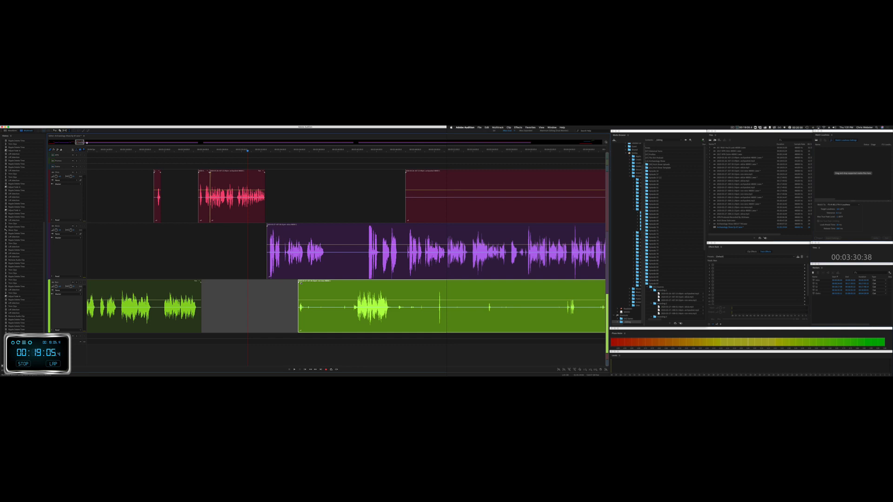
Step: Compare where the three speakers' long clips end, return to the passage at about 3:30 and resume playing
left_click_drag(86, 143, 200, 142)
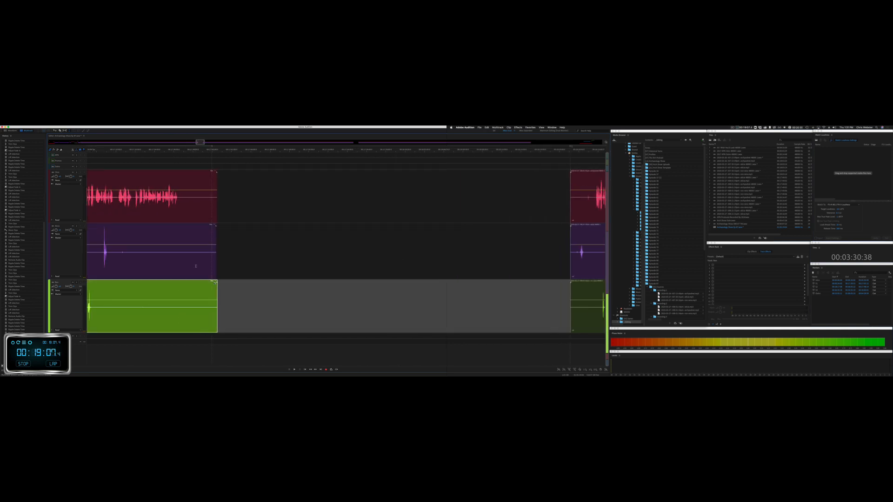
left_click(200, 227)
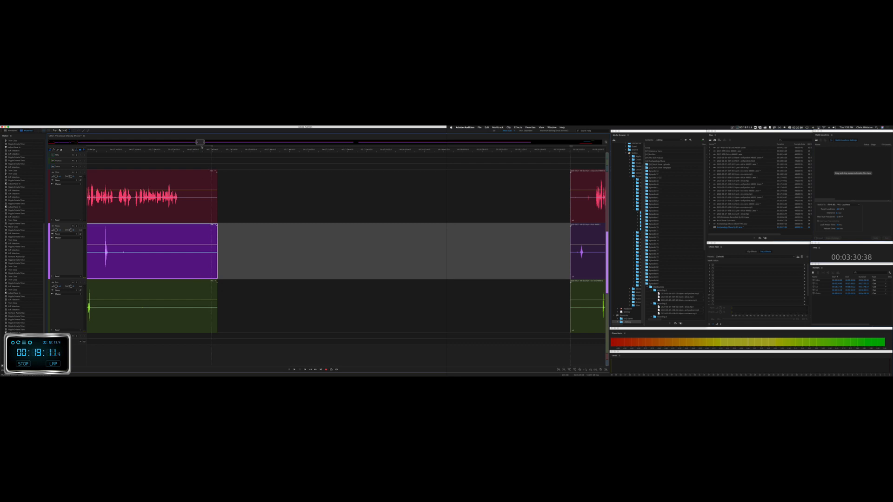
left_click_drag(202, 142, 81, 142)
key("space")
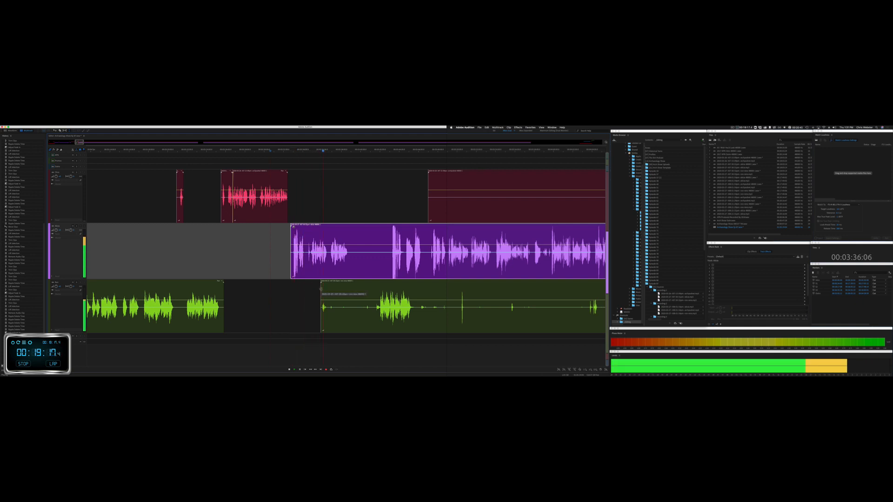
Step: Trim the third and second speakers' clip starts to about 3:41 and 3:42, and shift the third speaker's clip about two seconds earlier
left_click_drag(321, 291, 368, 291)
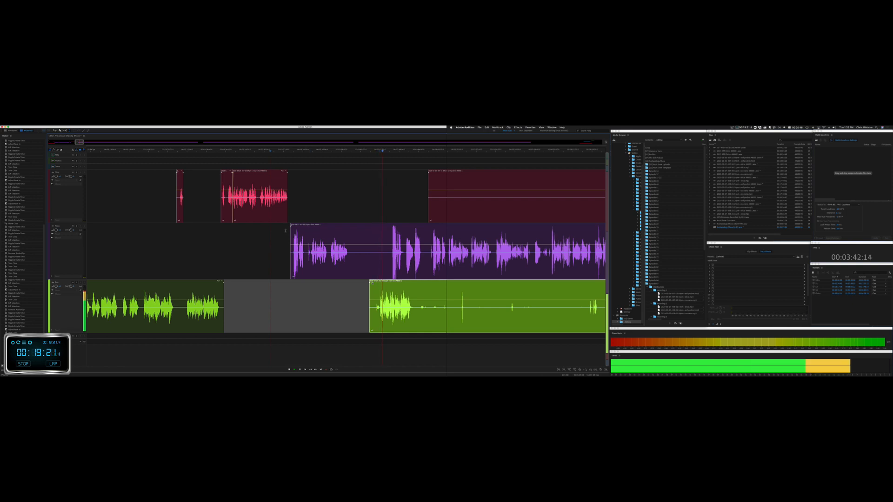
left_click_drag(292, 251, 384, 251)
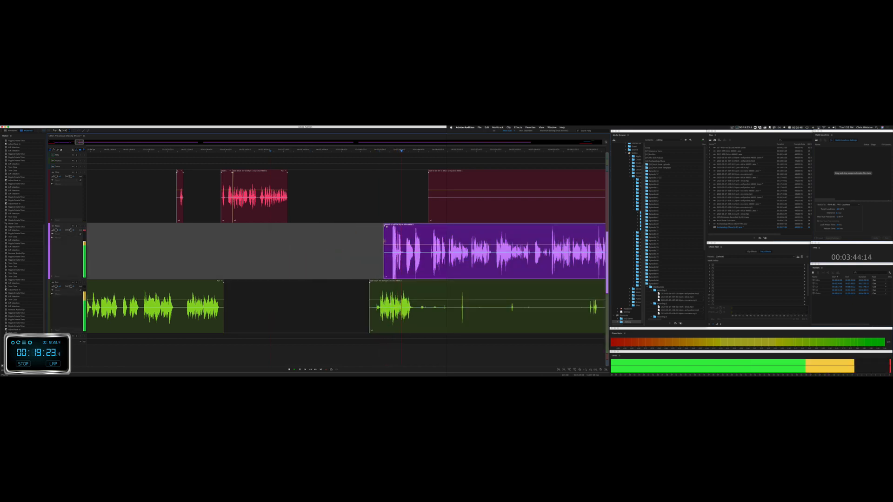
left_click_drag(387, 284, 365, 283)
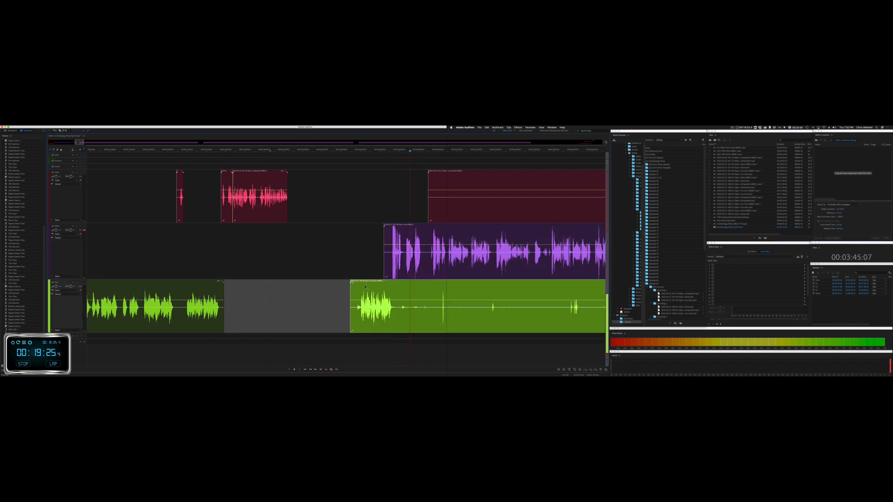
Step: Replay the overlap and trim the third speaker's clip to start at about 3:45 and the second speaker's at about 3:47
key("space")
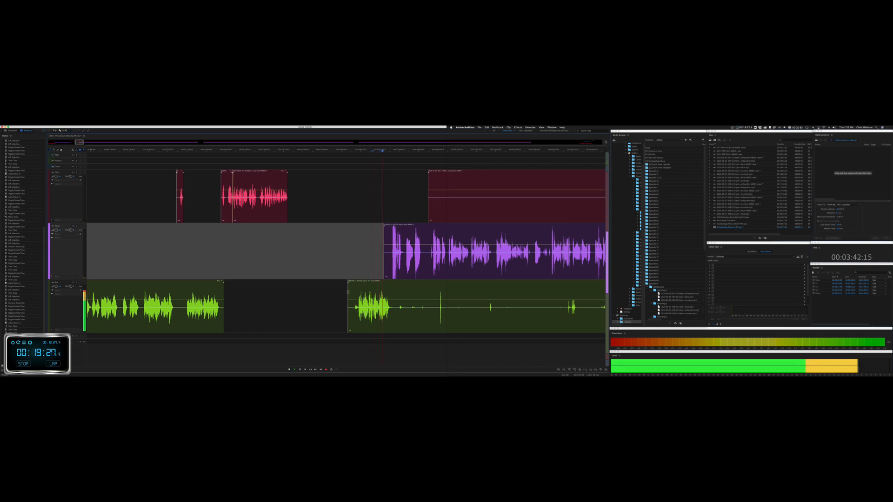
left_click_drag(348, 291, 411, 292)
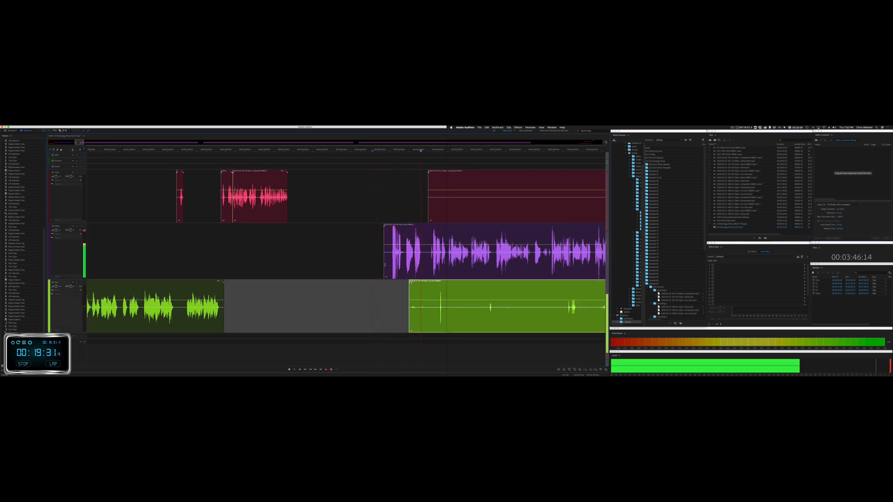
left_click_drag(384, 266, 429, 265)
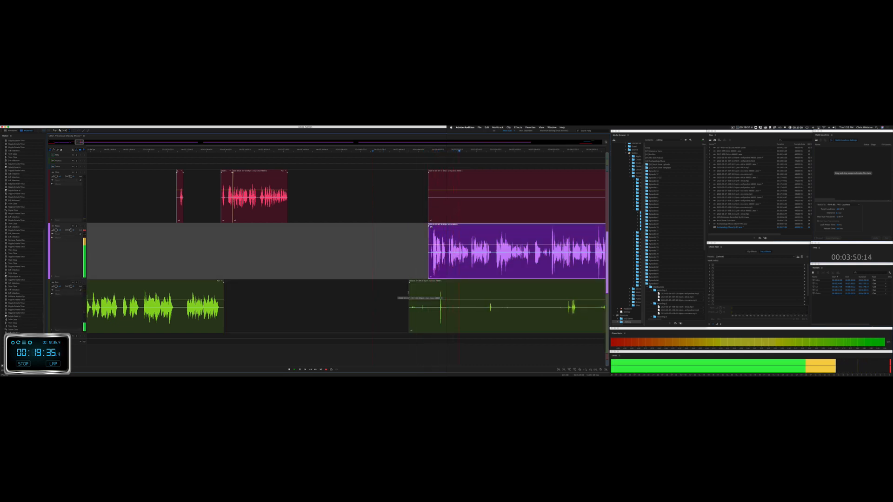
Step: Delete the quiet openings of the third and first speakers' clips up to about 3:52 and 3:53, and stop playback
left_click_drag(400, 302, 479, 303)
key("Delete")
left_click_drag(403, 215, 487, 212)
key("Delete")
left_click(460, 211)
key("space")
Step: Ripple-delete the gap between the first speaker's ending and the second speaker's trimmed clip, from about 3:32 to 3:47, and resume playing
left_click_drag(287, 234, 428, 235)
key("shift+super+BackSpace")
key("space")
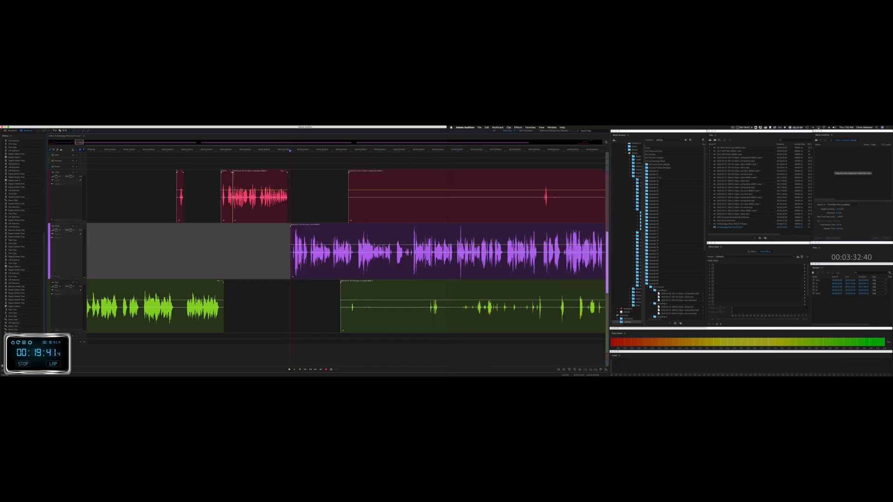
Step: Delete the first speaker's silence up to about 3:58 and the third speaker's stray sounds up to about 3:56 beneath the second speaker's passage
left_click_drag(337, 201, 537, 199)
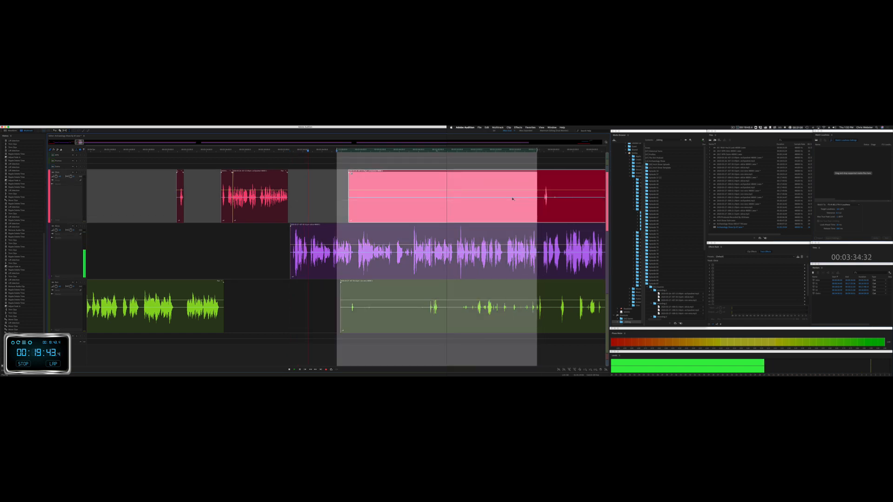
key("Delete")
scroll(221, 244, "right", 5)
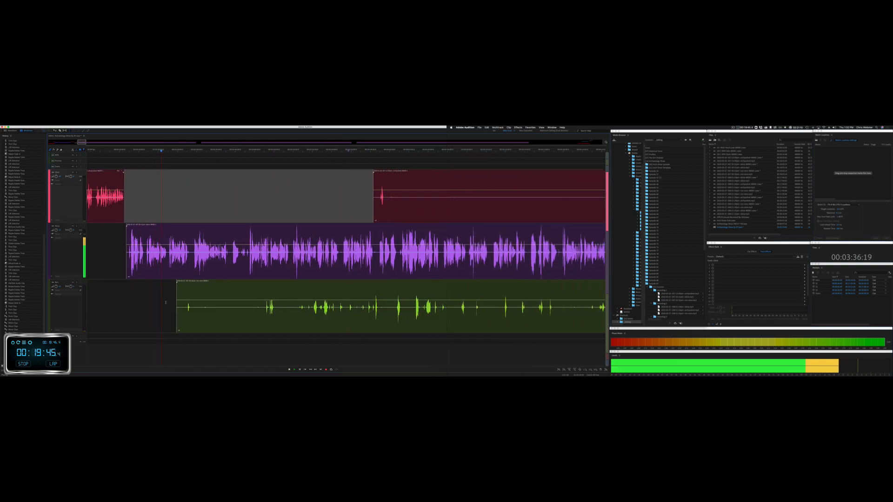
left_click_drag(166, 303, 355, 302)
key("Delete")
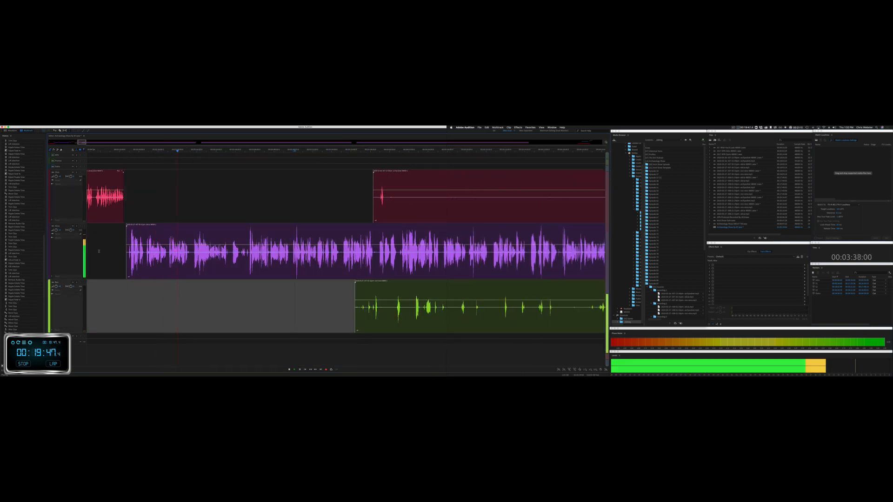
Step: Replay the second speaker's opening and ripple-delete it with the gap before it, from about 3:32.5 to 3:37, and resume playback
key("space")
scroll(109, 253, "up", 4)
left_click(238, 255)
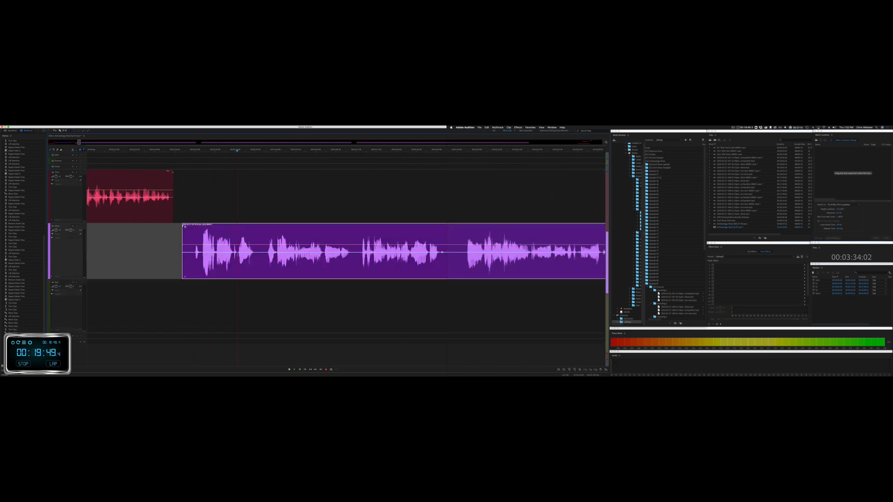
key("space")
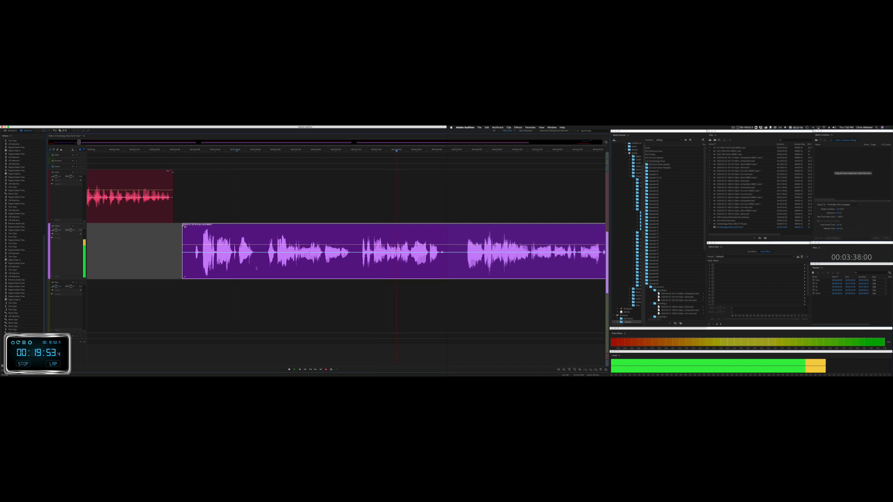
key("space")
left_click_drag(178, 219, 357, 285)
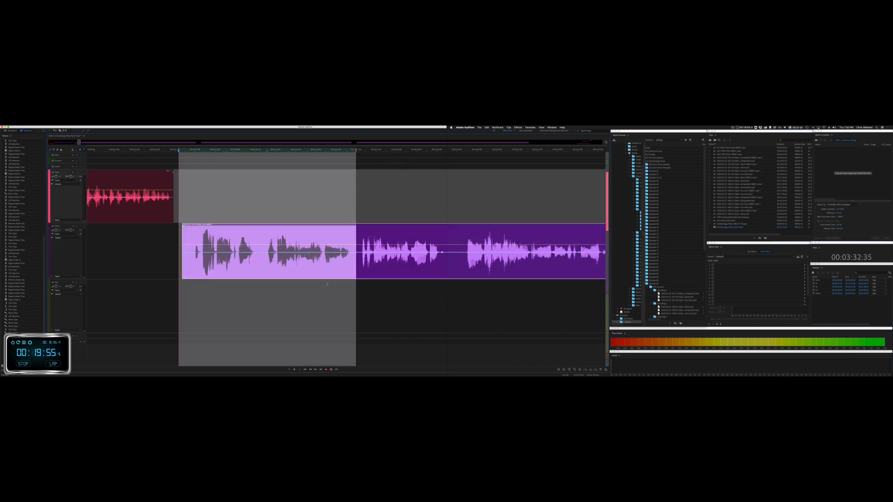
key("shift+Delete")
key("space")
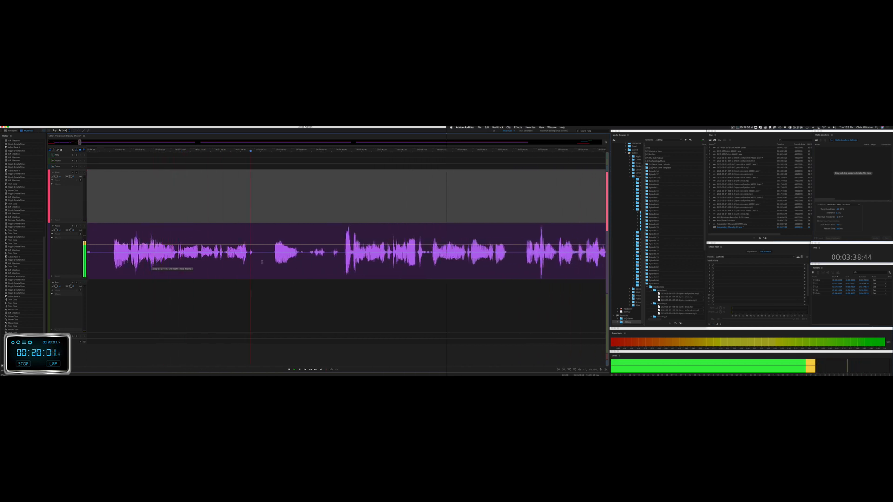
Step: Ripple-delete the second speaker's filler from about 3:38.9 to 3:41 and resume playback
left_click_drag(261, 262, 342, 263)
key("space")
key("shift+super+BackSpace")
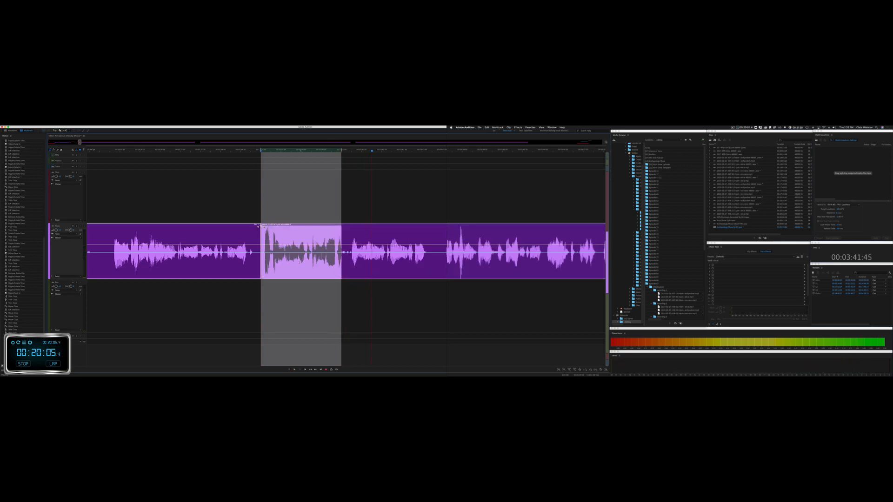
key("space")
Step: Delete the first speaker's silence from about 3:53 to 4:11 and the third speaker's stray sounds up to about 4:15
scroll(299, 262, "down", 3)
scroll(320, 211, "right", 5)
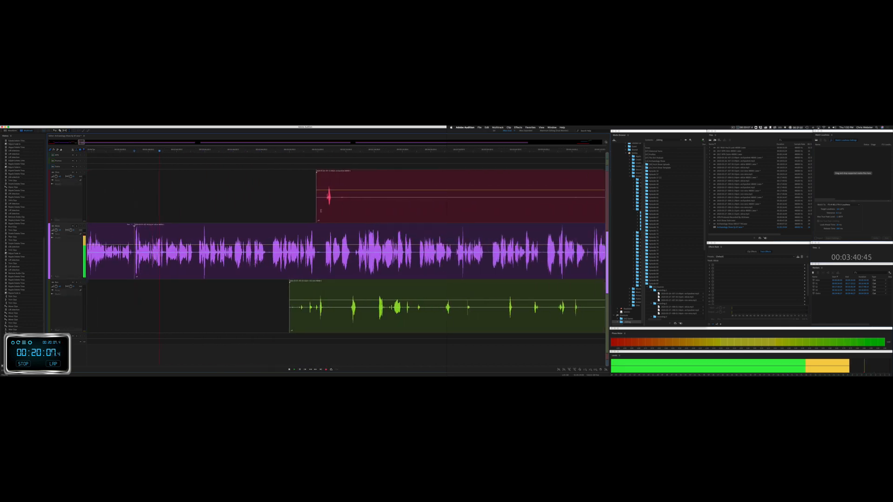
left_click_drag(333, 205, 577, 205)
key("Delete")
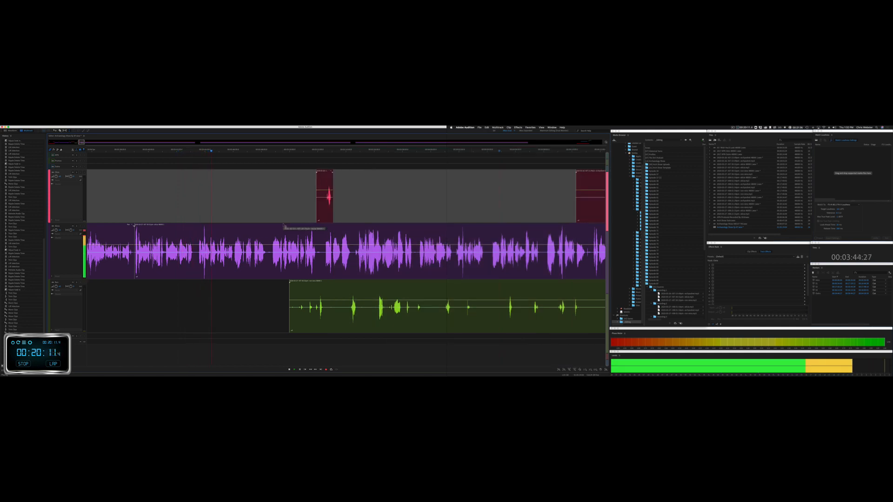
scroll(232, 279, "right", 3)
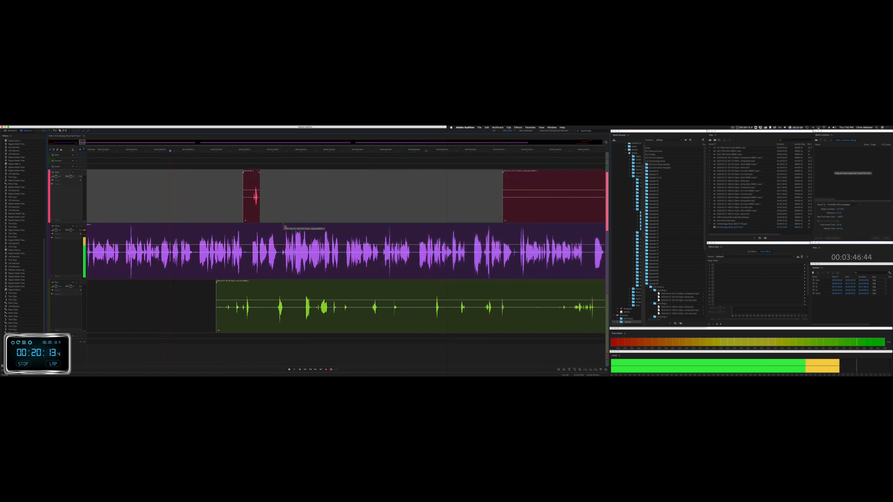
left_click_drag(205, 309, 565, 309)
key("Delete")
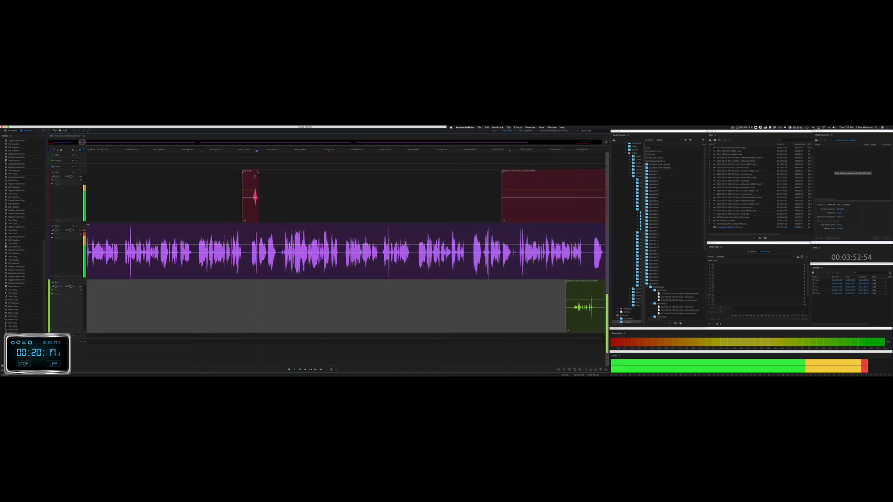
Step: Nudge the first speaker's short interjection about 0.6 s earlier and ripple-delete the second speaker's unwanted sound at about 3:54
left_click_drag(251, 172, 243, 173)
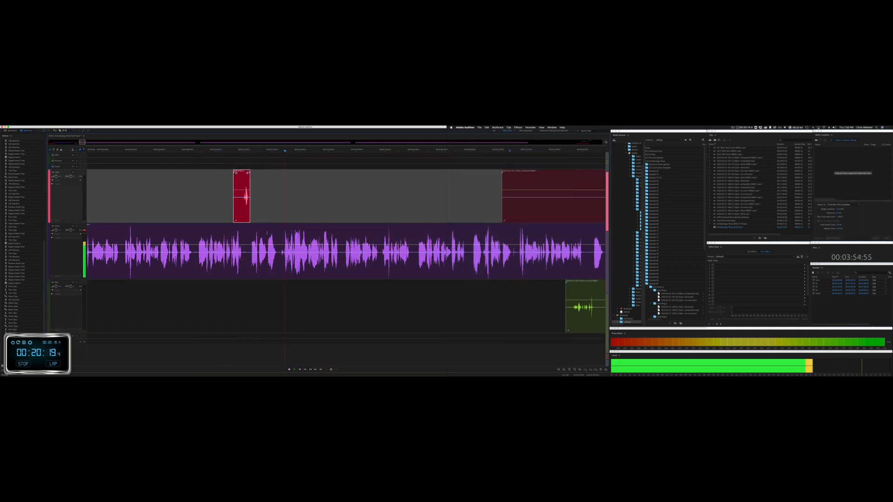
key("space")
scroll(272, 242, "up", 2)
scroll(271, 242, "up", 3)
left_click_drag(224, 251, 382, 261)
key("shift+super+BackSpace")
key("space")
scroll(313, 266, "down", 5)
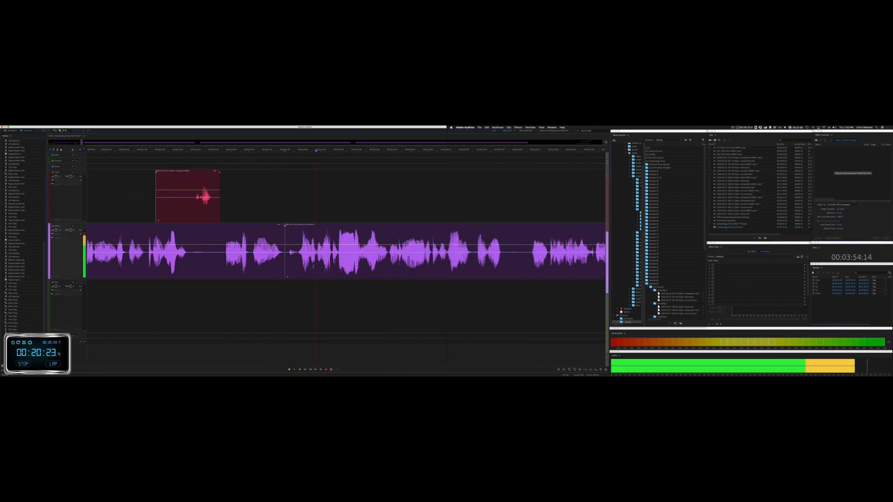
Step: Delete the silent opening of the first speaker's next clip up to about 4:23
scroll(313, 267, "right", 1)
scroll(314, 267, "right", 3)
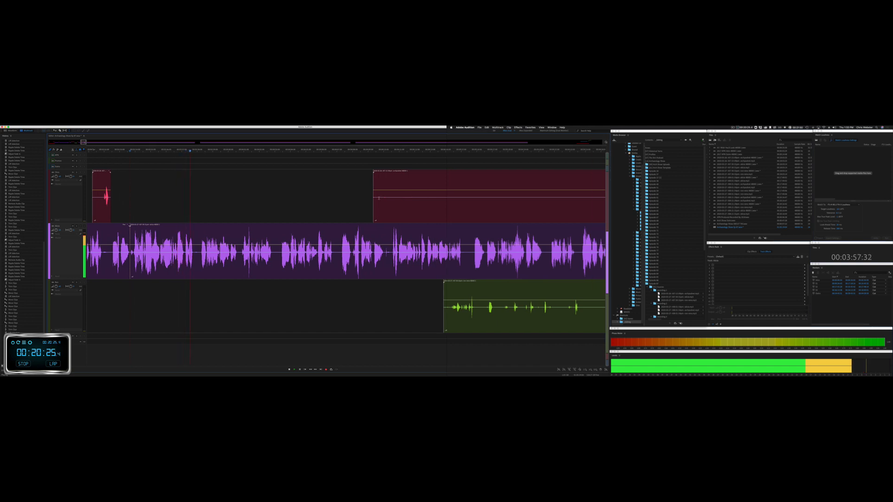
left_click_drag(368, 200, 583, 200)
key("Delete")
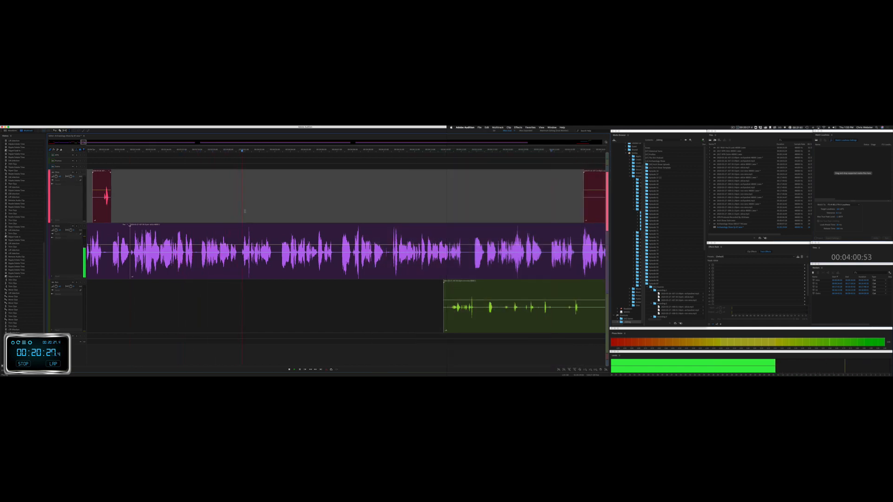
Step: Replay the second speaker's passage and ripple-delete its pause from about 4:00.1 to 4:00.8 and its filler from about 4:02.4 to 4:03.3
scroll(282, 265, "up", 2)
scroll(282, 265, "up", 1)
left_click(194, 256)
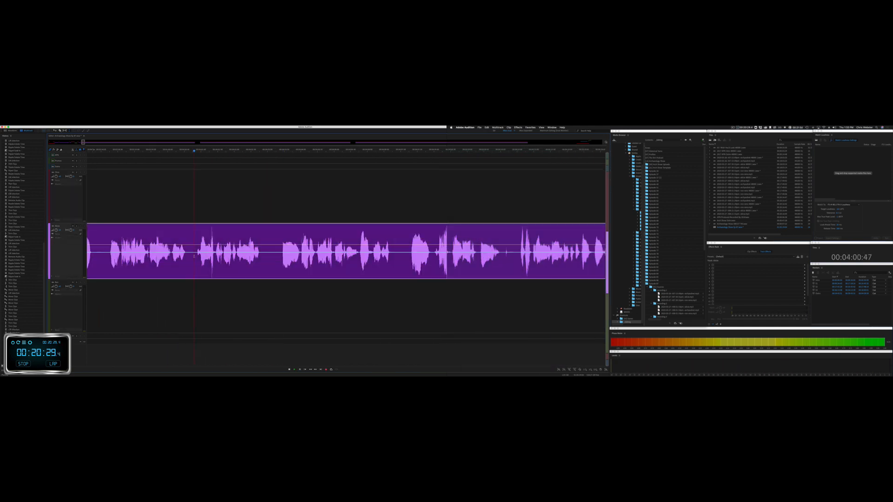
key("space")
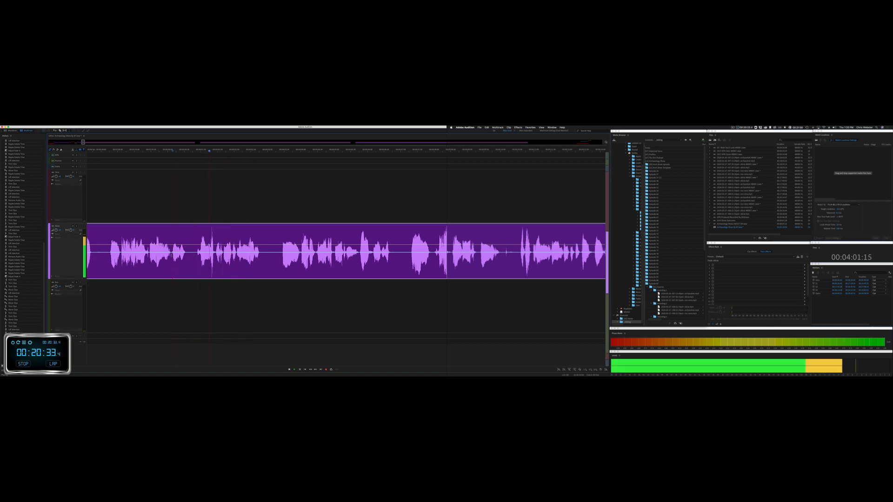
left_click_drag(171, 228, 195, 229)
key("alt+BackSpace")
key("space")
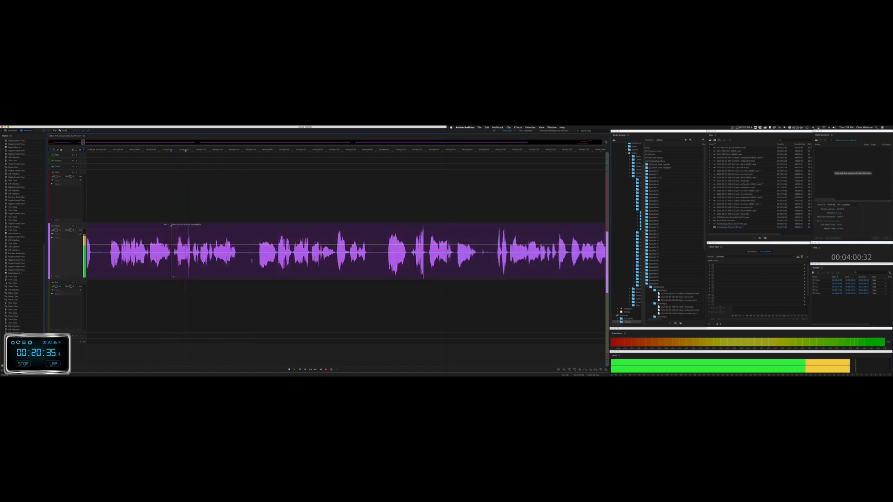
left_click_drag(247, 258, 277, 258)
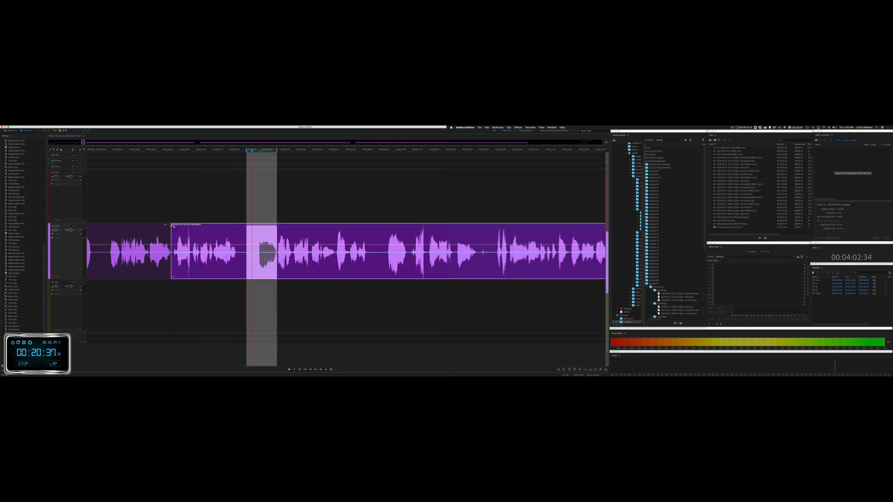
key("alt+BackSpace")
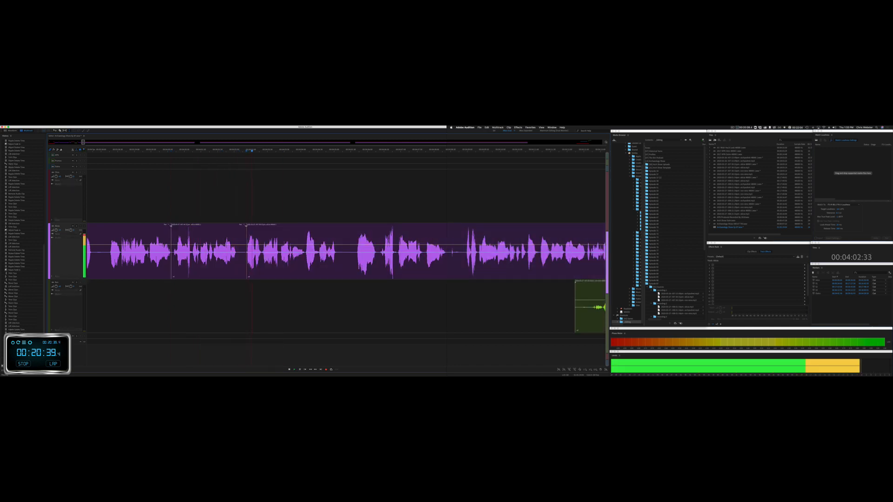
Step: Replay the second speaker's passage from about 4:06, ripple-delete the unwanted part at about 4:08, and resume playback
scroll(288, 256, "right", 3)
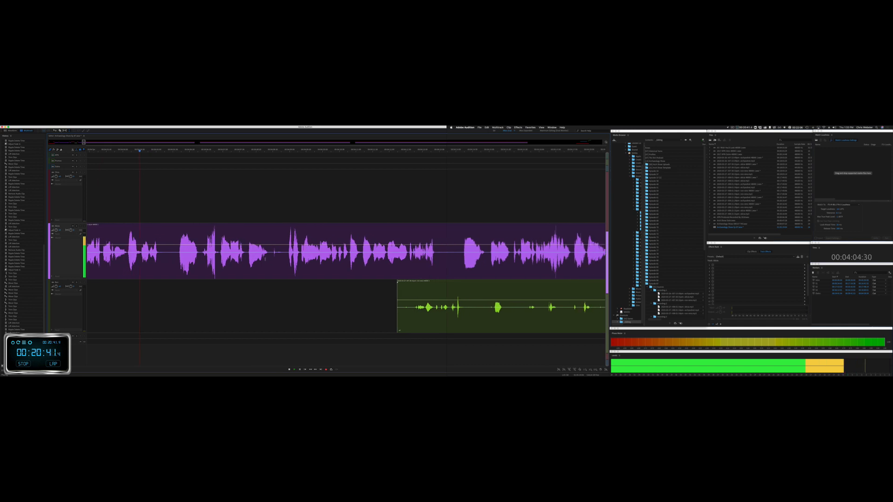
left_click_drag(164, 257, 196, 255)
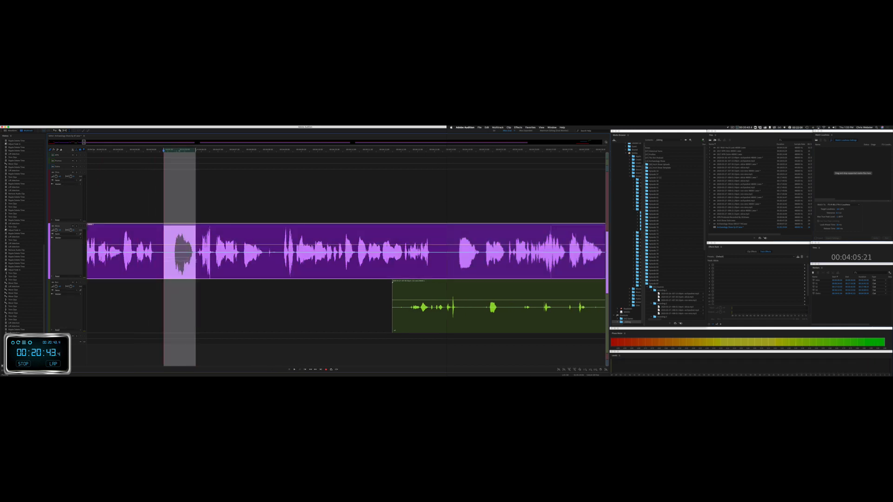
left_click(189, 262)
key("space")
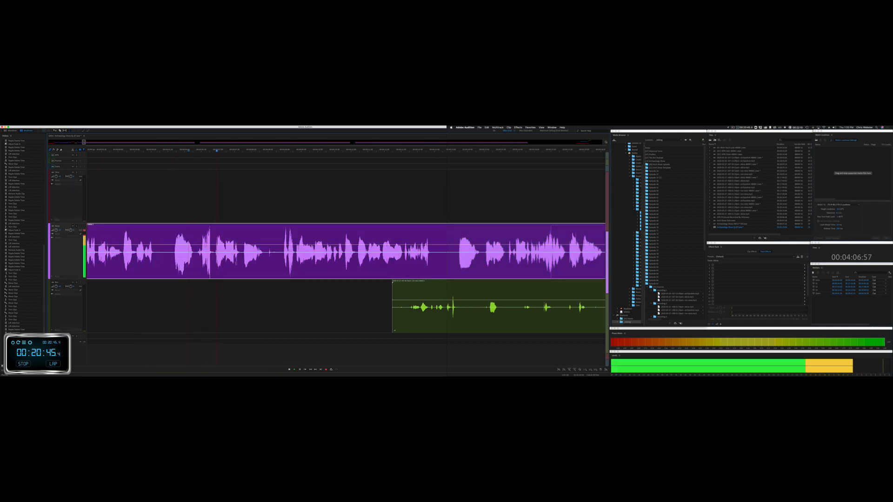
key("space")
left_click_drag(241, 260, 279, 261)
key("shift+super+BackSpace")
key("space")
Step: Delete the third speaker's stray sounds beneath the second speaker's passage up to about 4:32
scroll(250, 267, "down", 3)
scroll(249, 267, "right", 3)
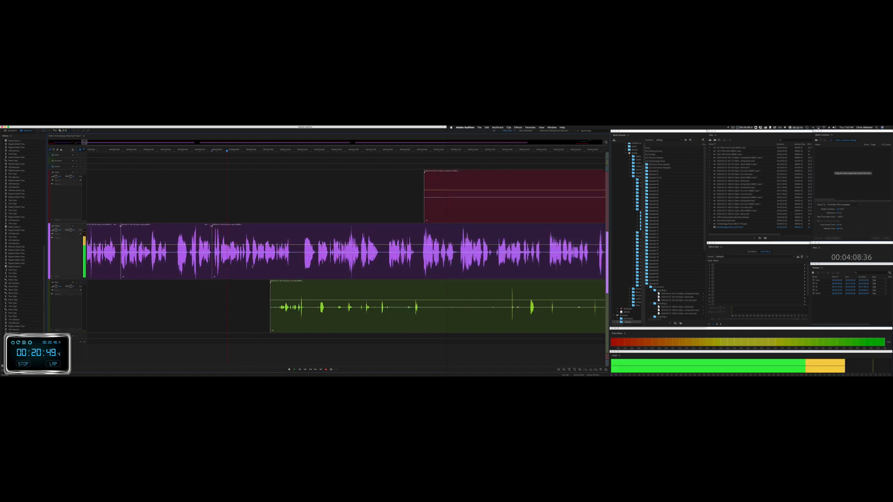
left_click_drag(177, 304, 538, 307)
key("Delete")
Step: Ripple-delete the second speaker's filler from about 4:12.5 to 4:13.9 and resume playback
scroll(305, 310, "right", 2)
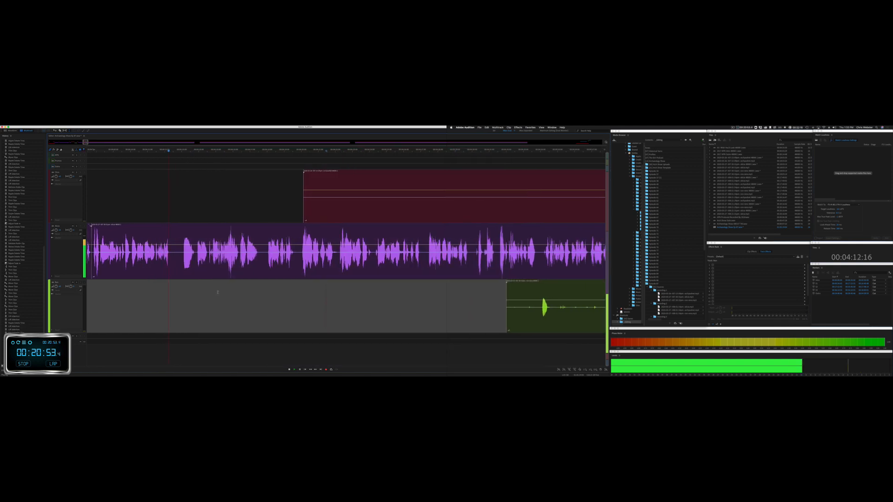
left_click_drag(175, 259, 194, 262)
left_click(186, 257)
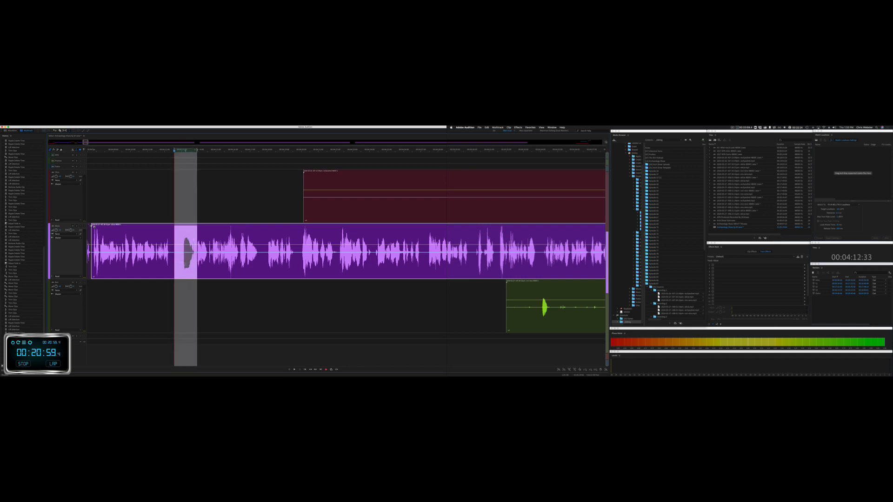
key("shift+super+BackSpace")
key("space")
Step: Delete the first speaker's silence up to about 4:36 and the quiet opening of the third speaker's clip up to about 4:33
left_click_drag(270, 204, 579, 195)
key("Delete")
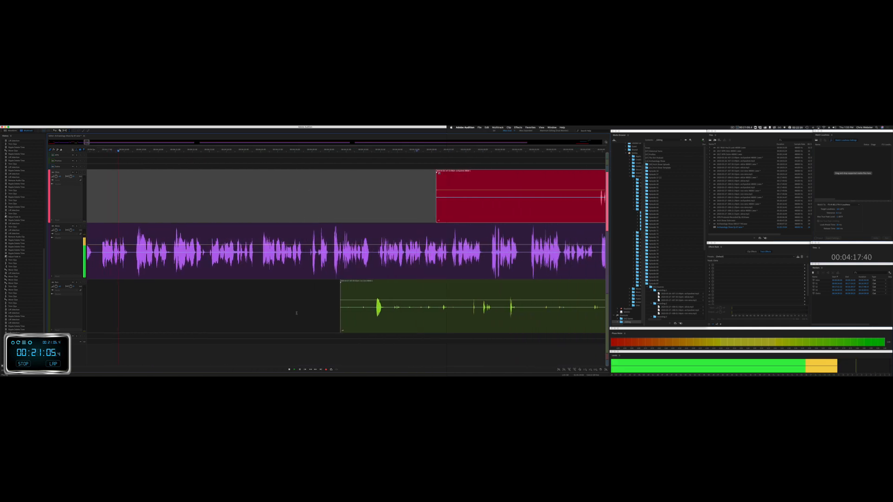
left_click_drag(298, 310, 374, 295)
key("Delete")
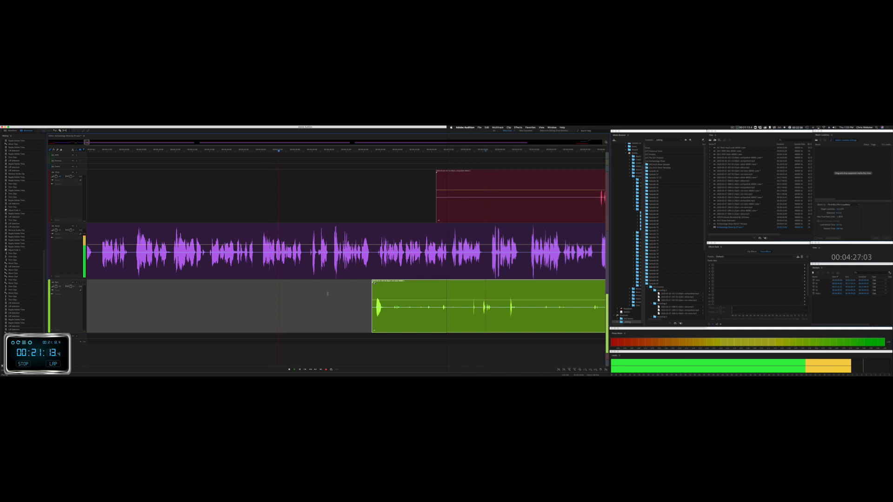
Step: Delete the third speaker's stray sounds up to about 4:48.5 and the first speaker's silence up to about 4:46
scroll(328, 294, "right", 5)
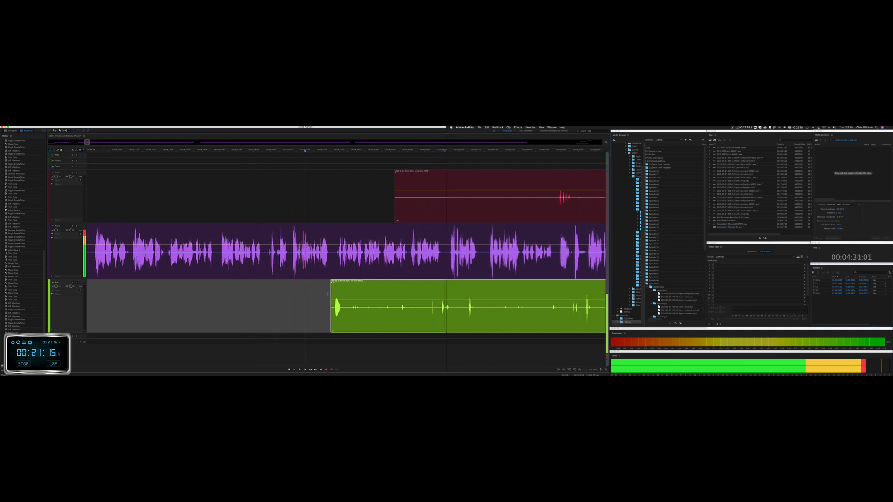
left_click_drag(259, 302, 550, 302)
key("Delete")
left_click_drag(324, 191, 507, 190)
key("Delete")
Step: Delete the first speaker's silence from about 4:47 to 5:05 and the third speaker's stray sounds up to about 5:05.5
scroll(402, 213, "right", 3)
scroll(402, 212, "right", 8)
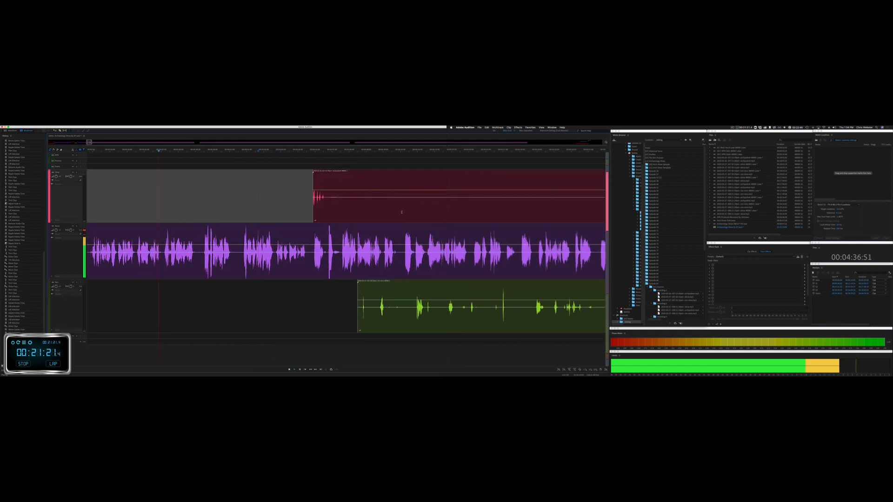
left_click_drag(268, 205, 577, 205)
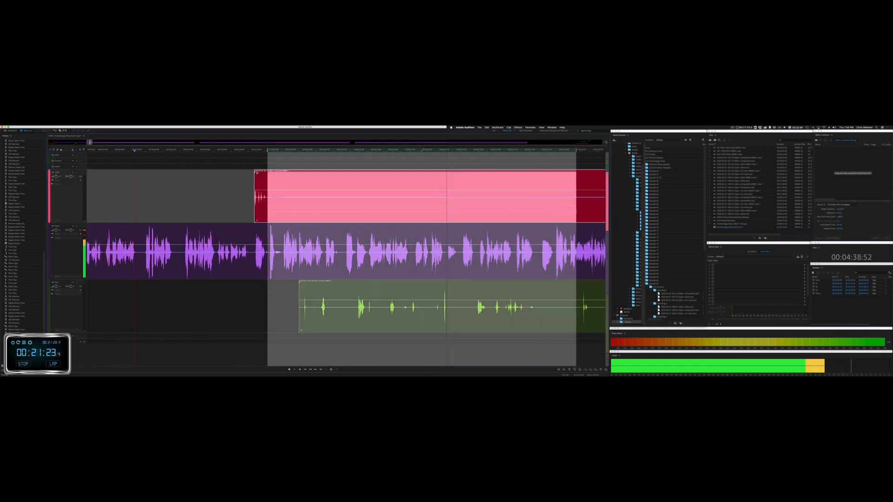
key("Delete")
left_click(261, 311)
left_click_drag(270, 311, 588, 311)
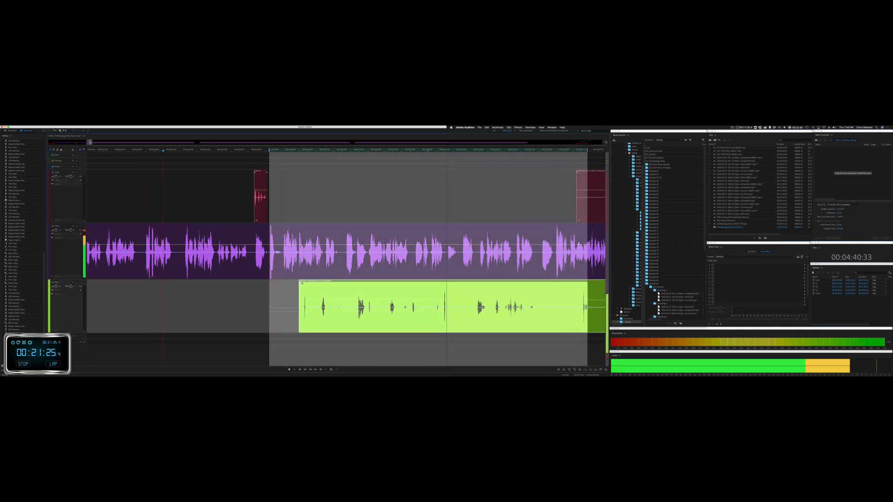
key("Delete")
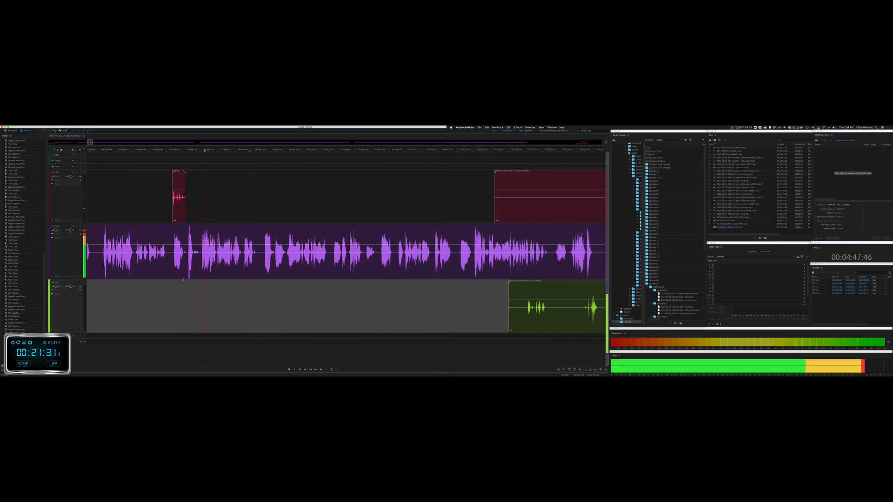
Step: Delete the second speaker's sound beneath the first speaker's short interjection, from about 4:46 to 4:47
left_click_drag(172, 259, 185, 259)
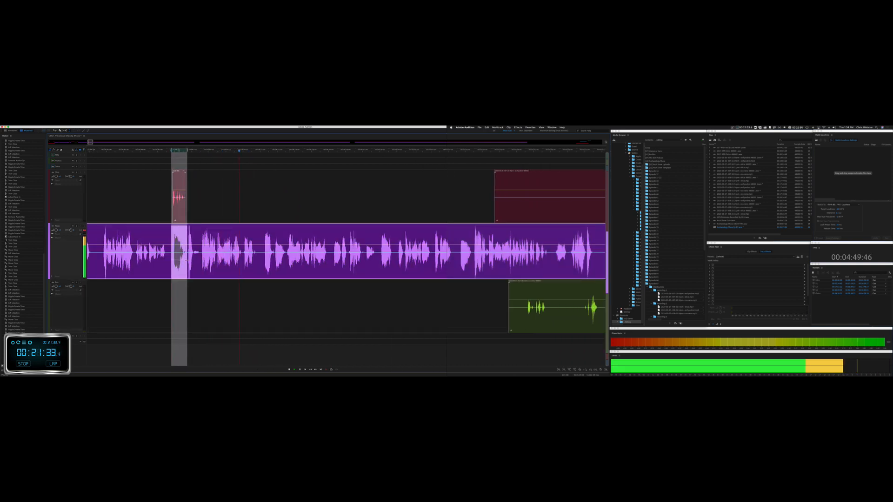
key("Delete")
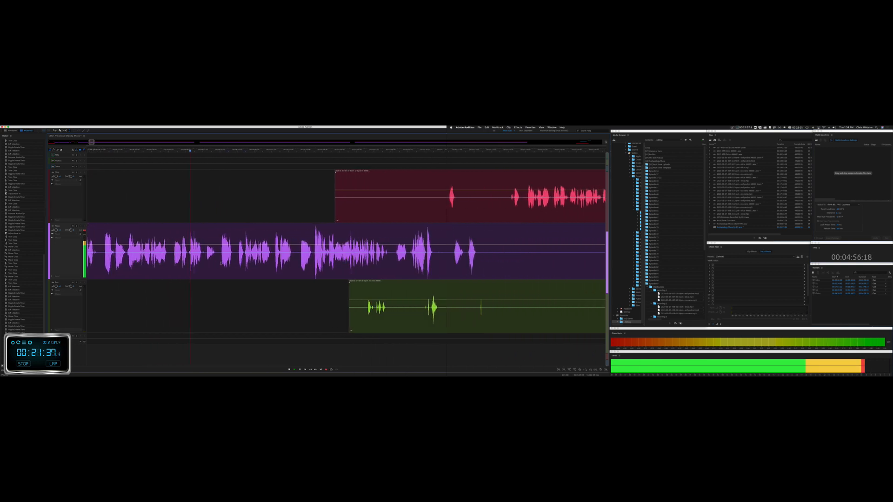
Step: Ripple-delete the second speaker's filler sound from about 4:55.1 to 4:55.8, closing the gap
key("space")
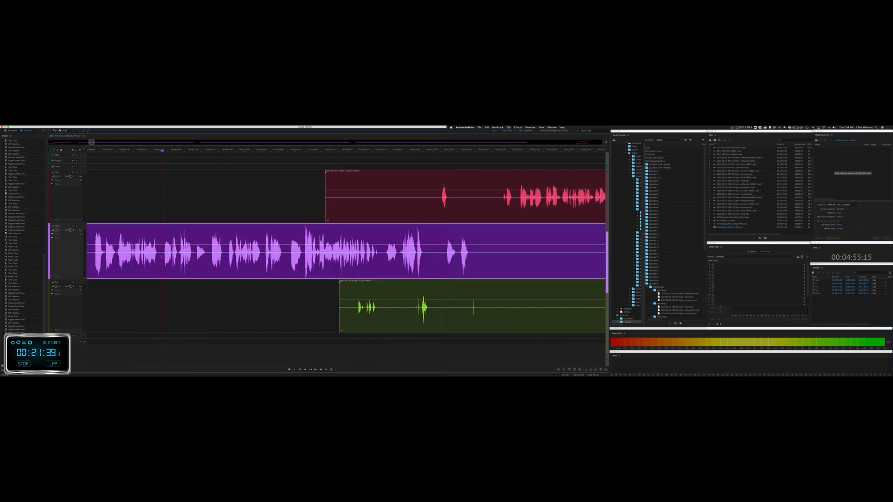
scroll(161, 257, "up", 5)
key("space")
left_click_drag(161, 256, 211, 257)
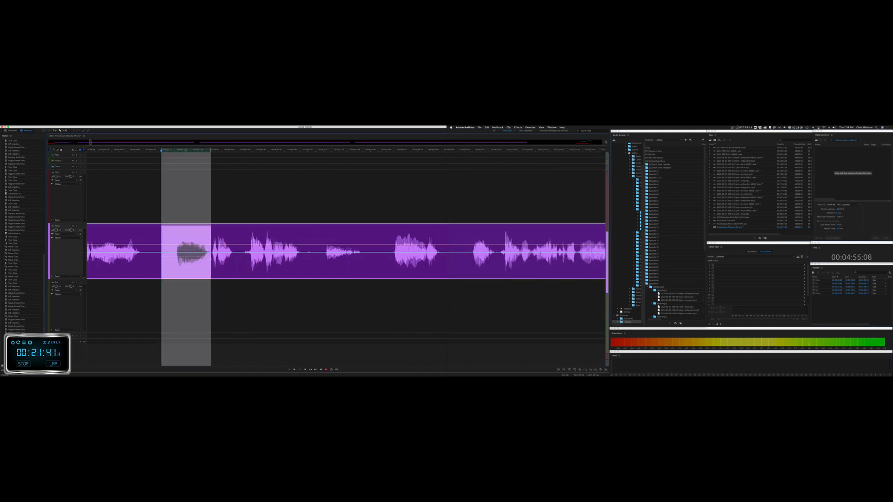
key("shift+super+BackSpace")
key("space")
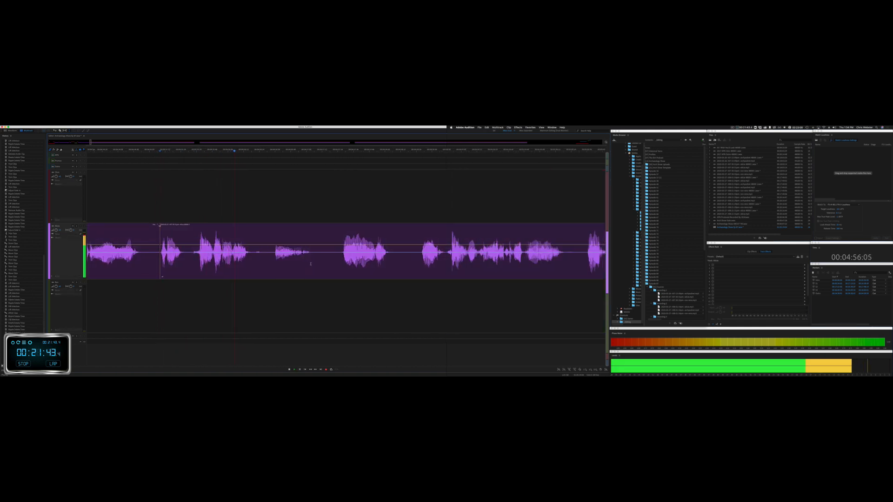
Step: Ripple-delete the second speaker's quiet filler sound from about 4:56.5 to 4:57.3
scroll(210, 256, "right", 3)
key("space")
left_click_drag(197, 256, 260, 256)
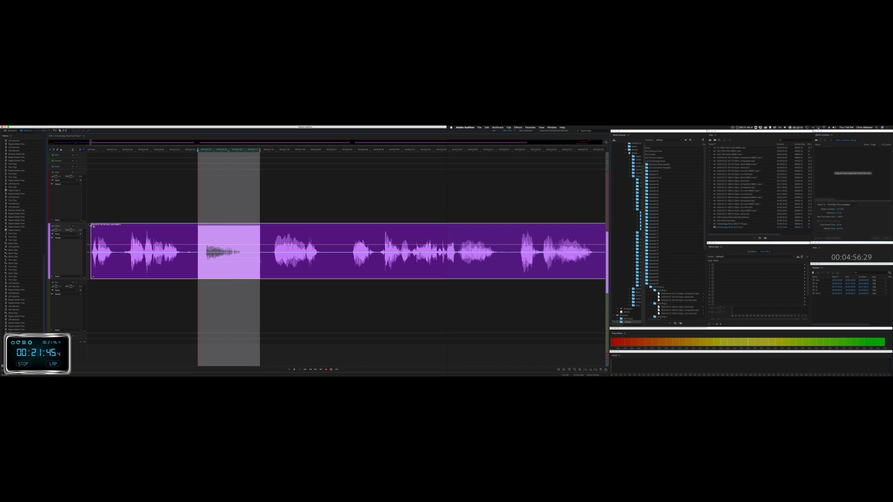
key("shift+super+BackSpace")
key("space")
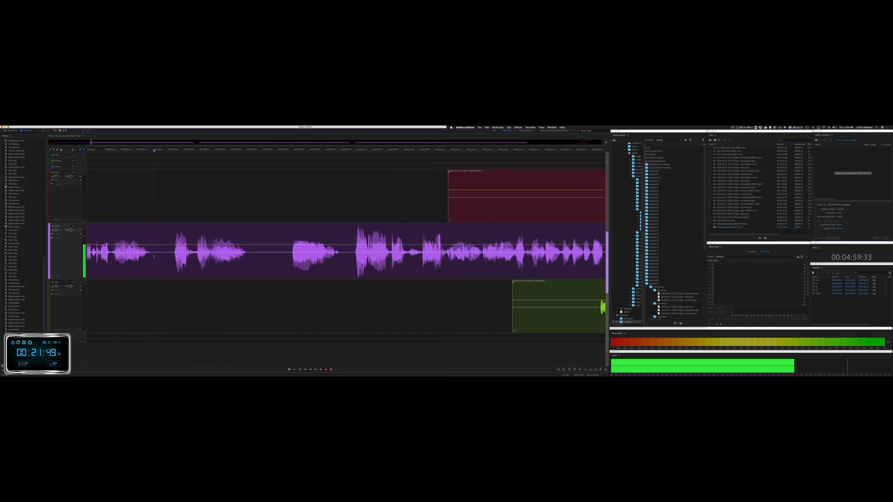
Step: Ripple-delete the second speaker's isolated sound from about 5:01 to 5:02
scroll(175, 259, "up", 2)
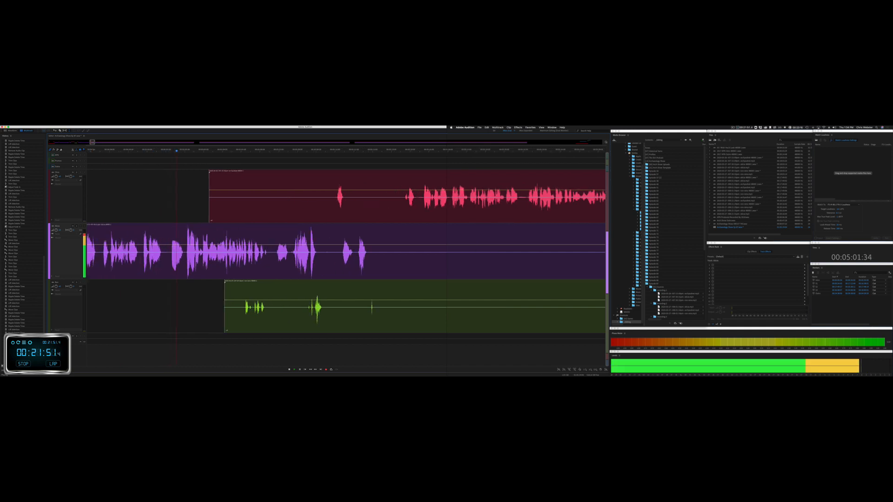
key("space")
left_click_drag(166, 259, 183, 260)
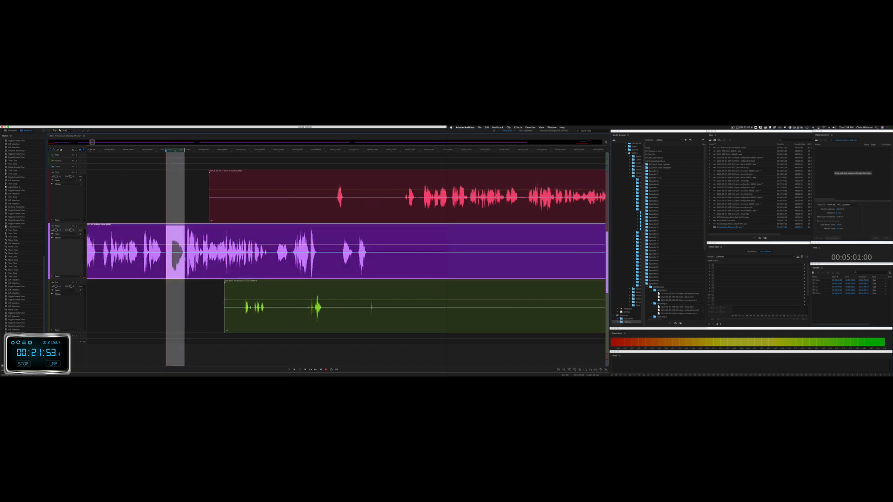
key("shift+super+BackSpace")
key("space")
Step: Delete the first speaker's silence around the short interjection near 5:09 and the second and third speakers' silence from about 5:11 to 5:22
left_click_drag(190, 210, 319, 207)
left_click_drag(329, 258, 557, 308)
key("Delete")
key("Delete")
Step: Delete the third speaker's clip of stray sounds from about 5:03 to 5:11
left_click(538, 308)
left_click(321, 304)
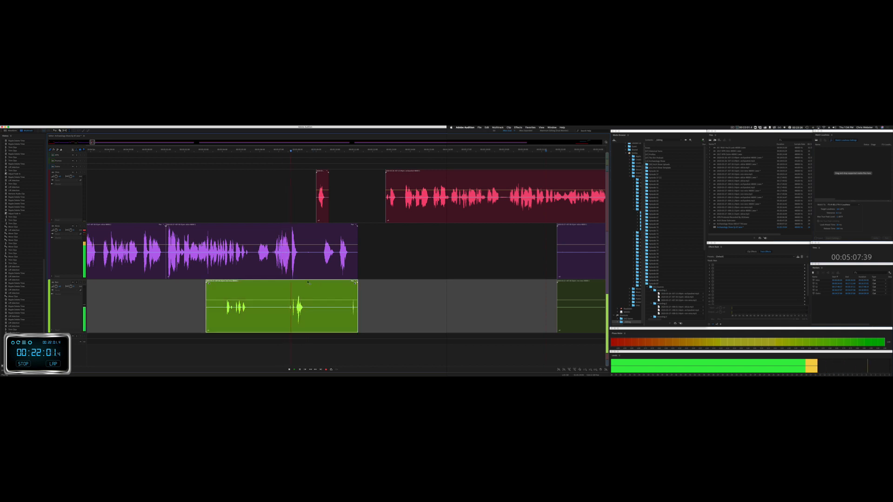
key("Delete")
Step: Ripple-delete the second speaker's sound from about 5:05.5 to 5:06.6 and move the first speaker's short interjection earlier, to about 5:07.2
left_click_drag(250, 259, 271, 259)
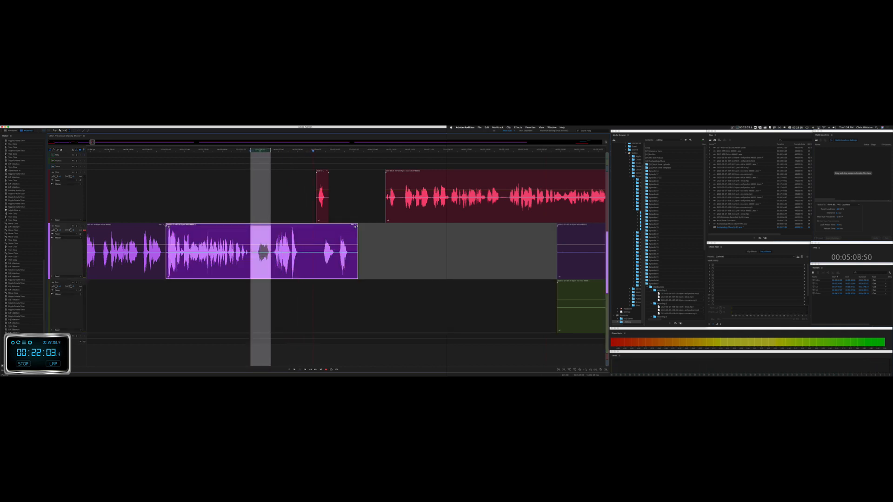
key("Delete")
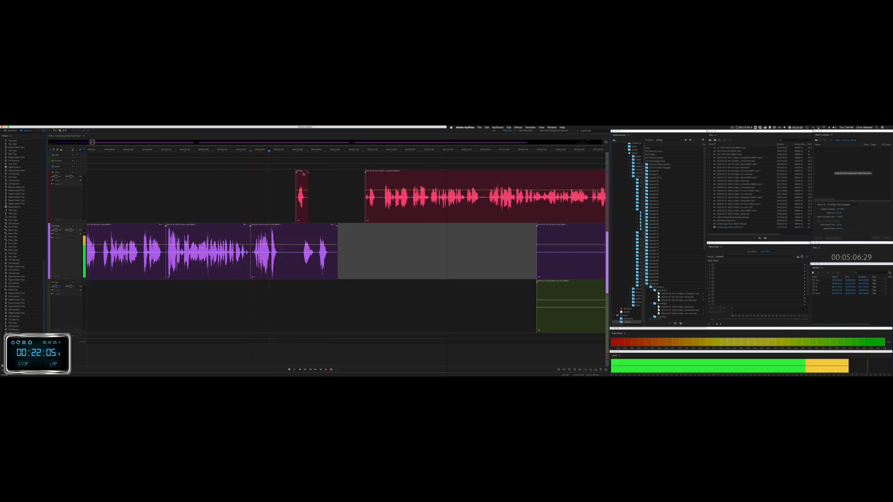
left_click_drag(304, 174, 290, 174)
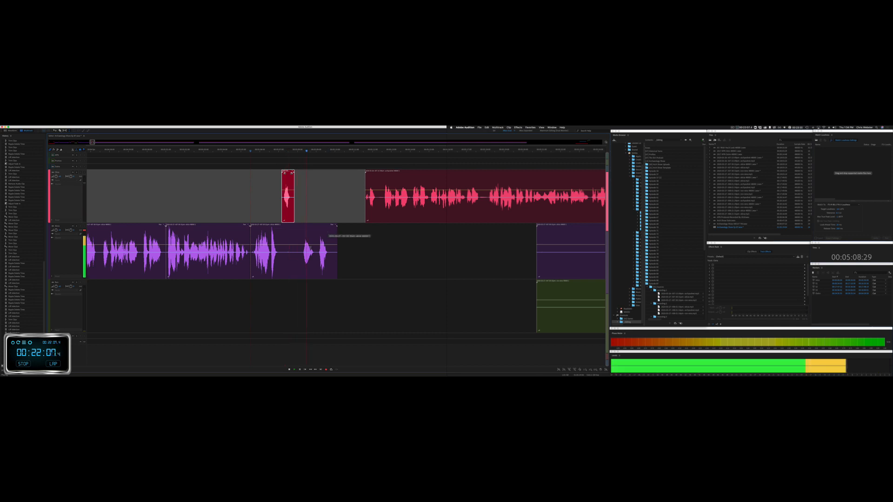
Step: Ripple-delete the span from about 5:08 to 5:12.5, covering the second speaker's last two sounds and the opening of the first speaker's long clip
left_click_drag(295, 260, 366, 213)
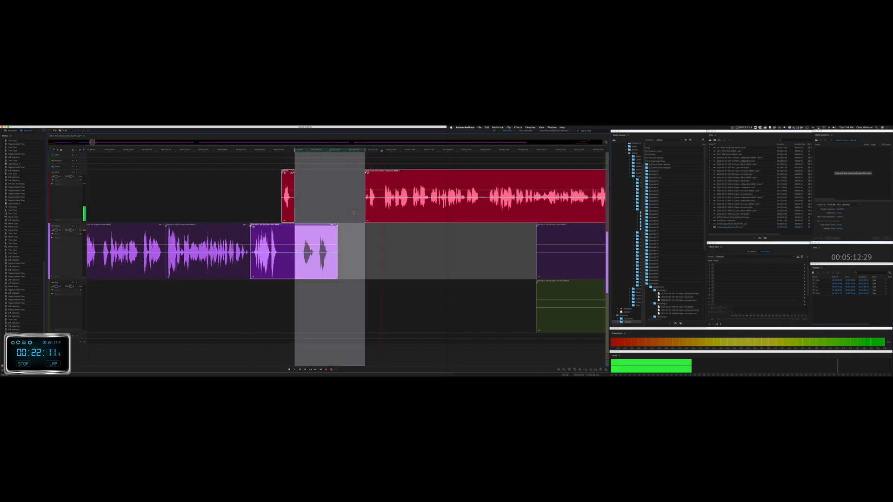
key("space")
left_click(340, 218)
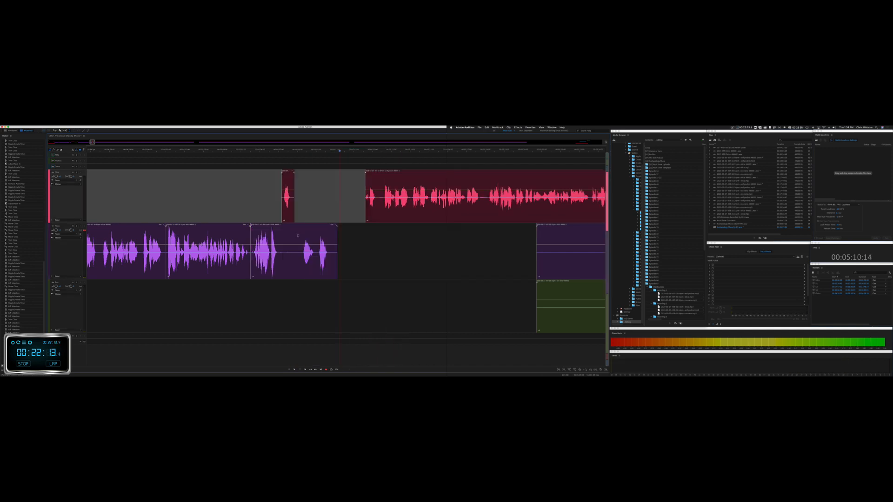
left_click_drag(298, 231, 382, 212)
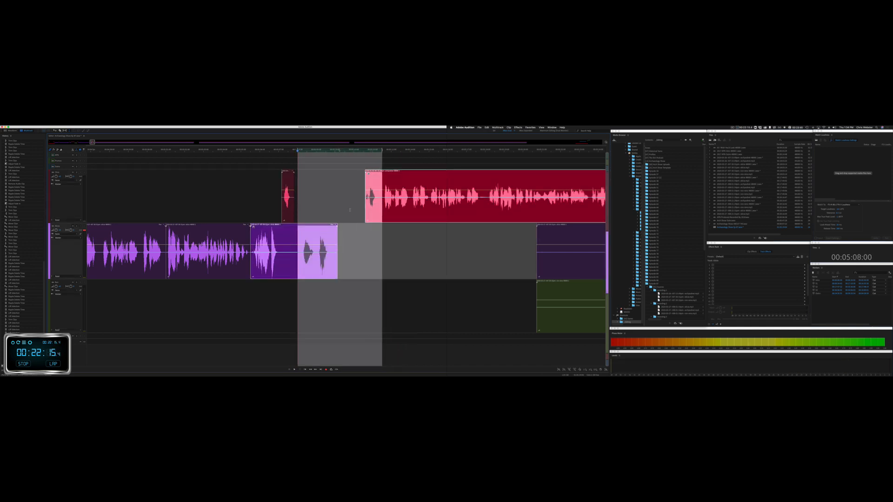
key("shift+Delete")
key("space")
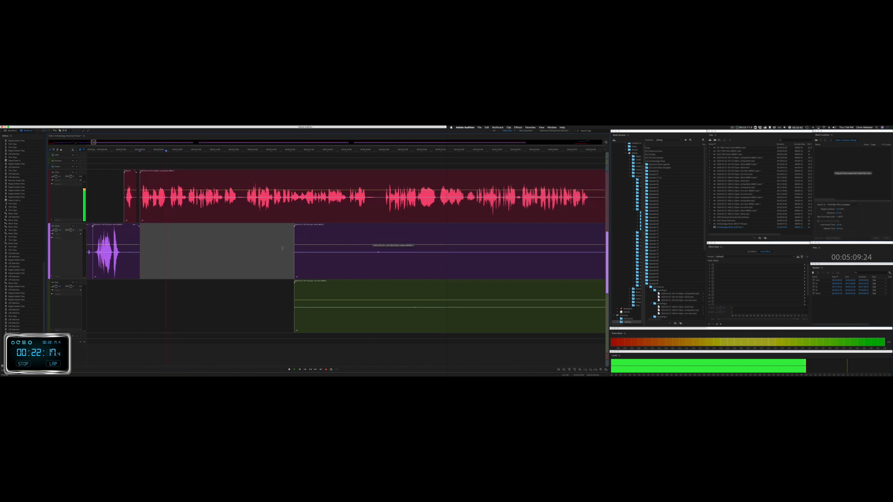
Step: Delete the quiet opening of the second and third speakers' clips beneath the first speaker's talk, up to about 5:33.6
left_click_drag(248, 259, 559, 298)
key("Delete")
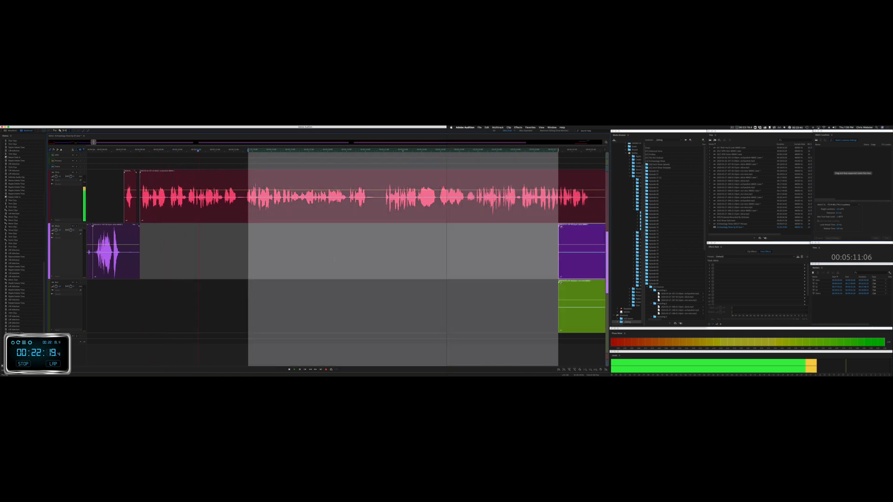
left_click(233, 257)
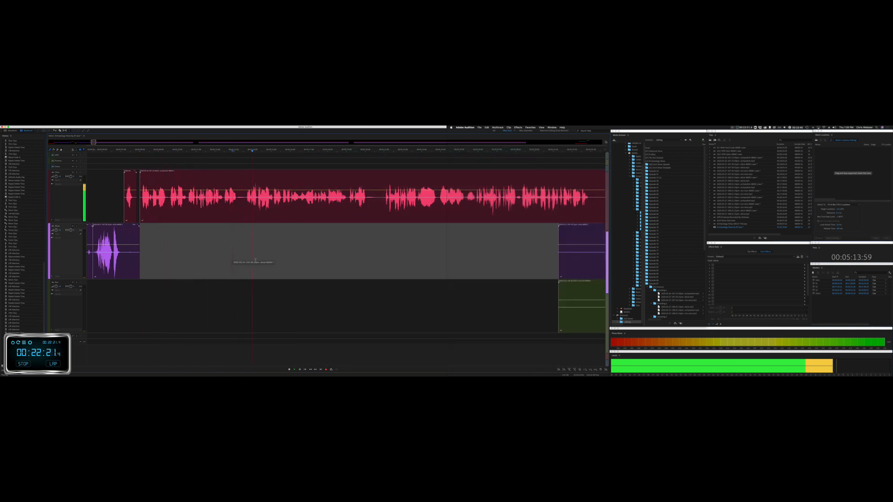
scroll(255, 261, "right", 10)
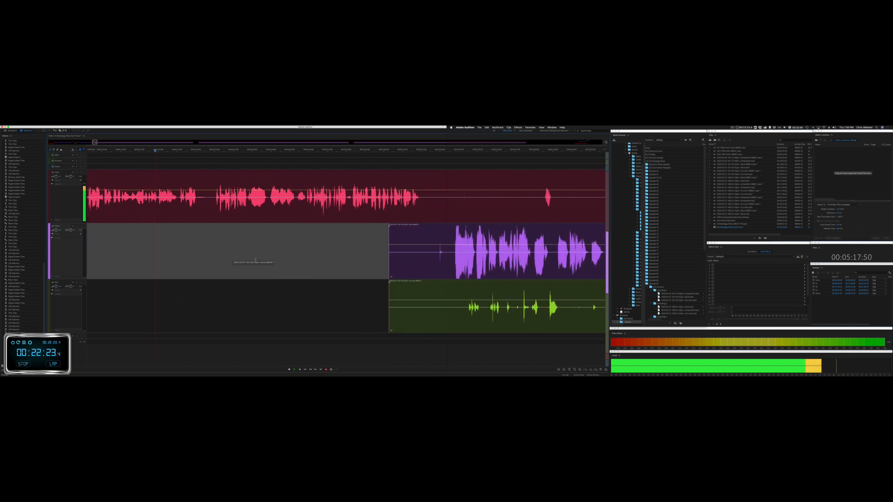
left_click_drag(319, 269, 391, 291)
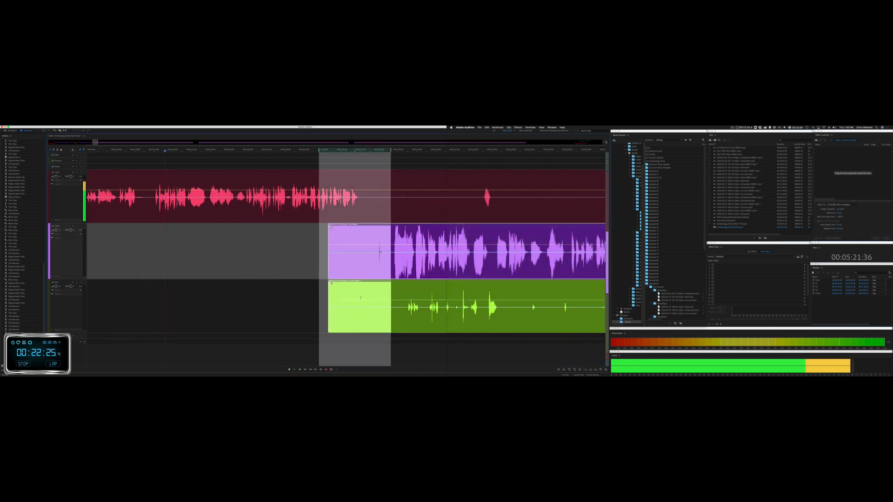
key("Delete")
Step: Ripple-delete the pause after the first speaker's passage, from about 5:32.1 to 5:33.6, ahead of the second speaker's reply
left_click_drag(362, 209, 390, 210)
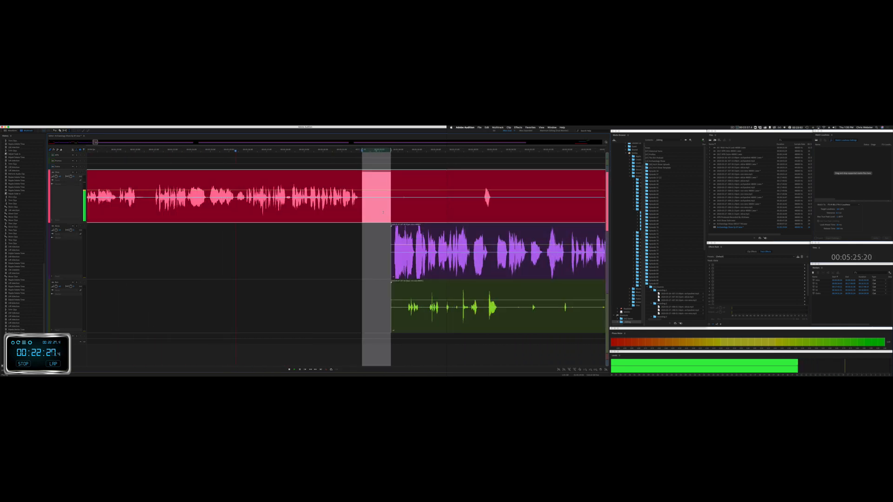
key("shift+super+BackSpace")
scroll(383, 213, "right", 1)
key("space")
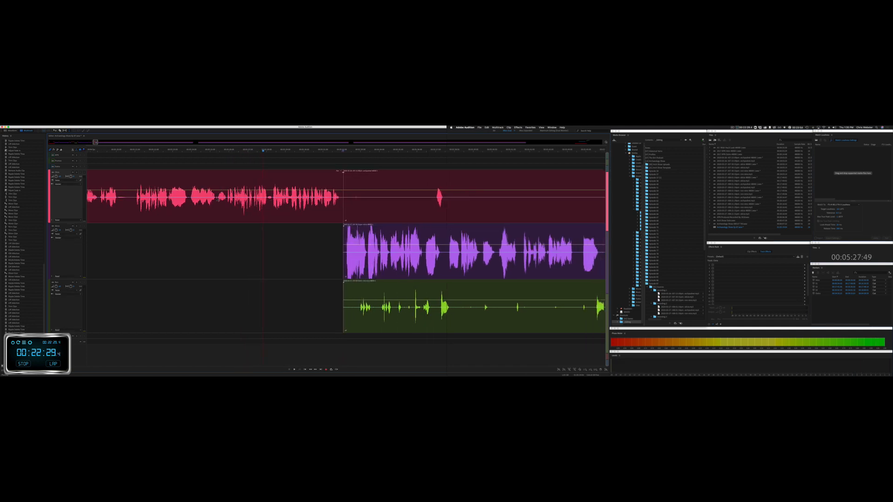
Step: Ripple-delete the first speaker's short filler sound from about 5:25.3 to 5:25.8
left_click(218, 199)
key("space")
key("space")
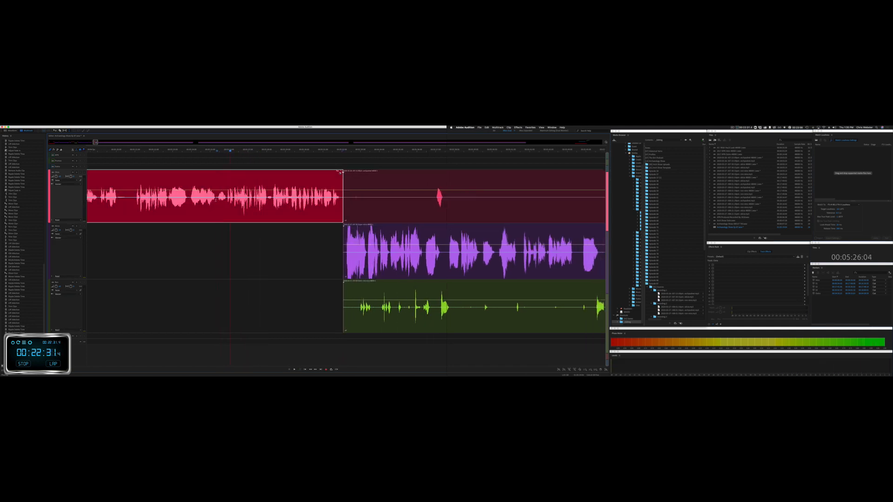
left_click_drag(216, 200, 225, 201)
key("shift+super+BackSpace")
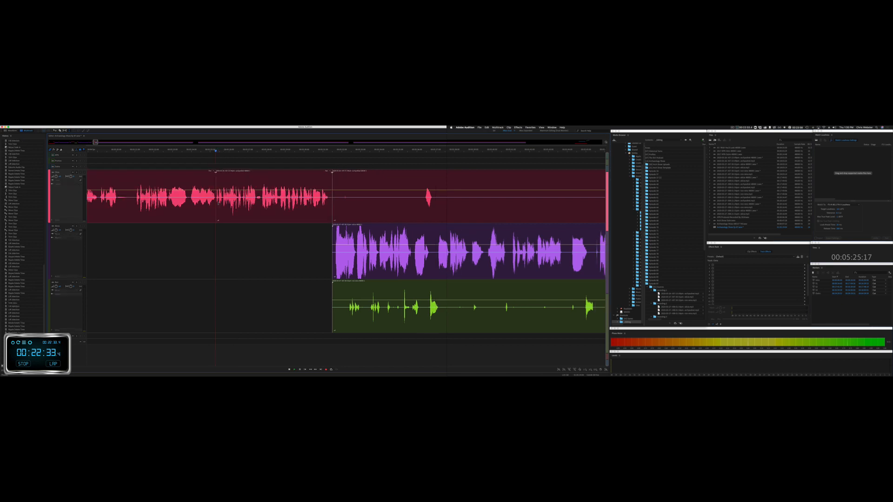
key("space")
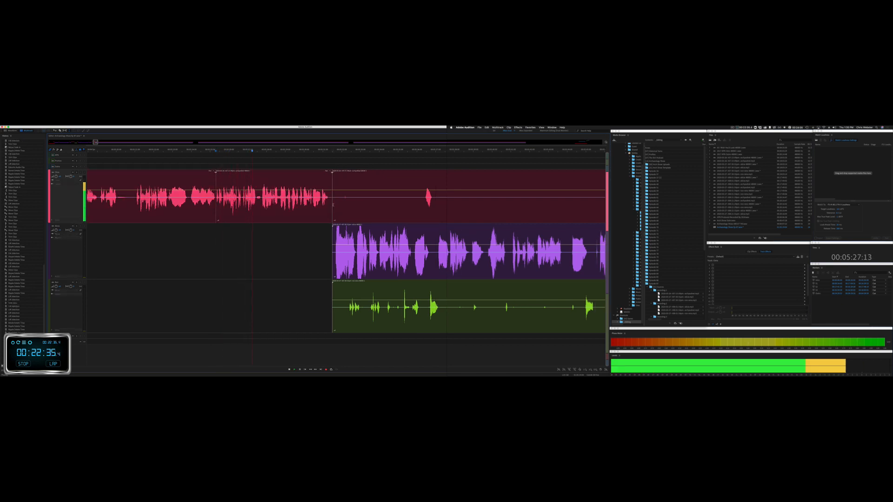
Step: Delete the first speaker's silence from about 5:31.5 to 5:36.3 and from about 5:37 to 5:54, keeping the short interjection between them
left_click_drag(334, 209, 414, 208)
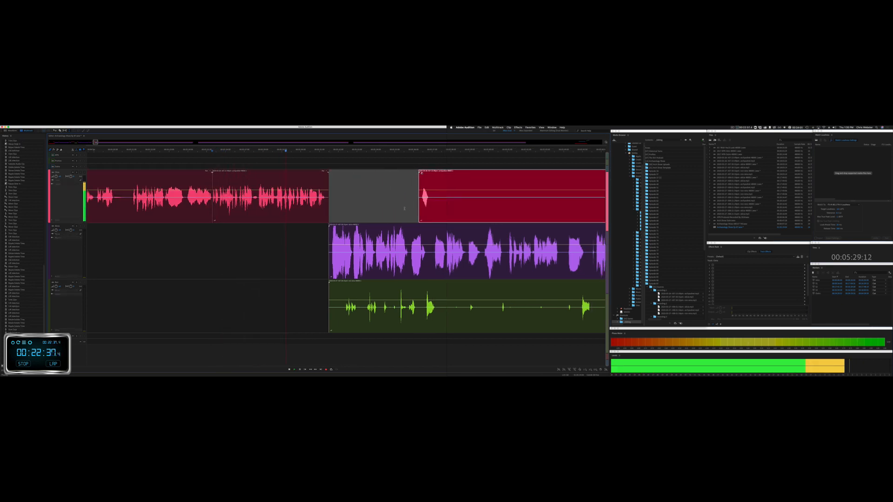
scroll(337, 206, "right", 5)
left_click_drag(270, 205, 587, 206)
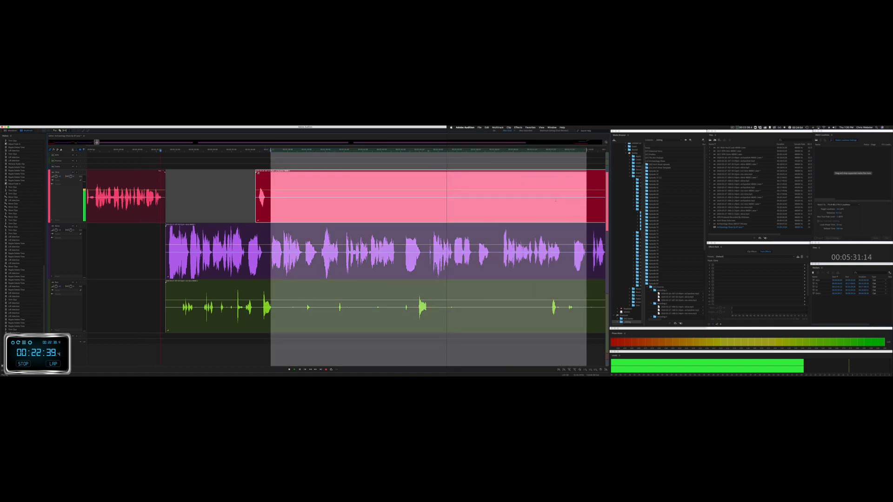
key("Delete")
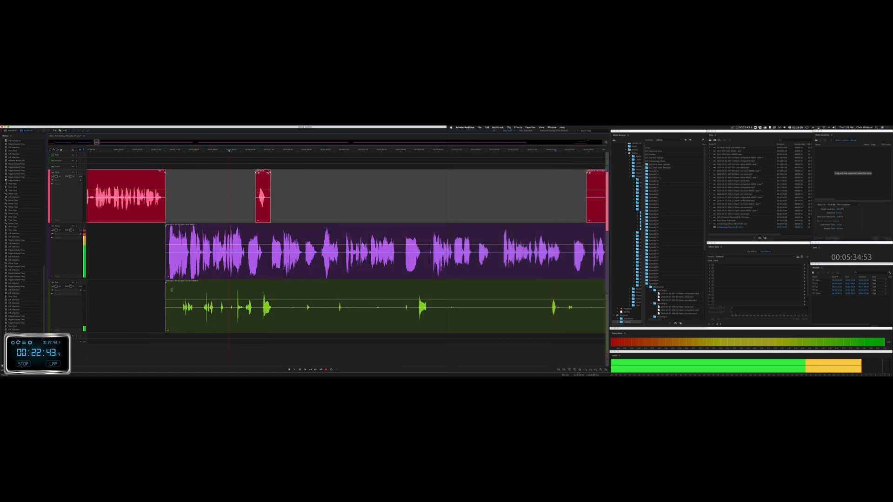
Step: Delete the green track's audio under the purple track's continuous speech, leaving a gap
left_click_drag(169, 290, 443, 305)
key("Delete")
scroll(287, 305, "right", 1)
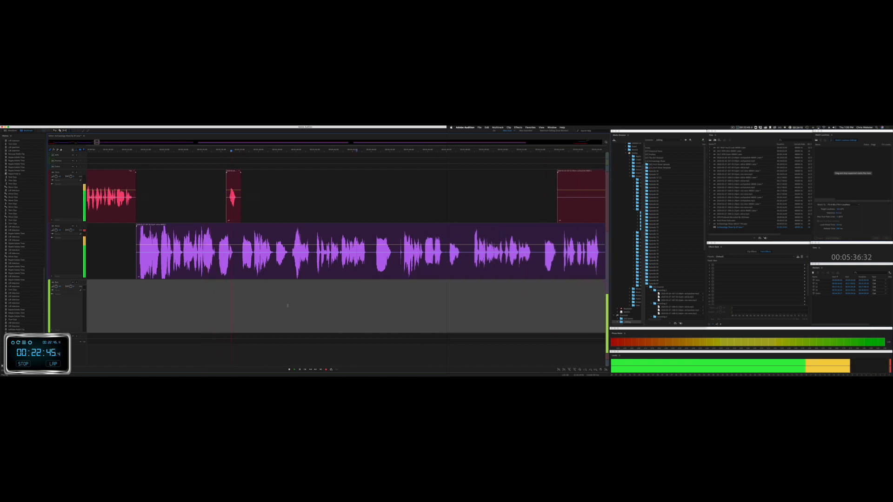
scroll(287, 306, "right", 2)
Step: Ripple-delete the isolated purple-track sound at about 5:35 from all tracks, and shift the short red clip slightly later with its cut-off start restored
key("space")
left_click_drag(156, 261, 170, 262)
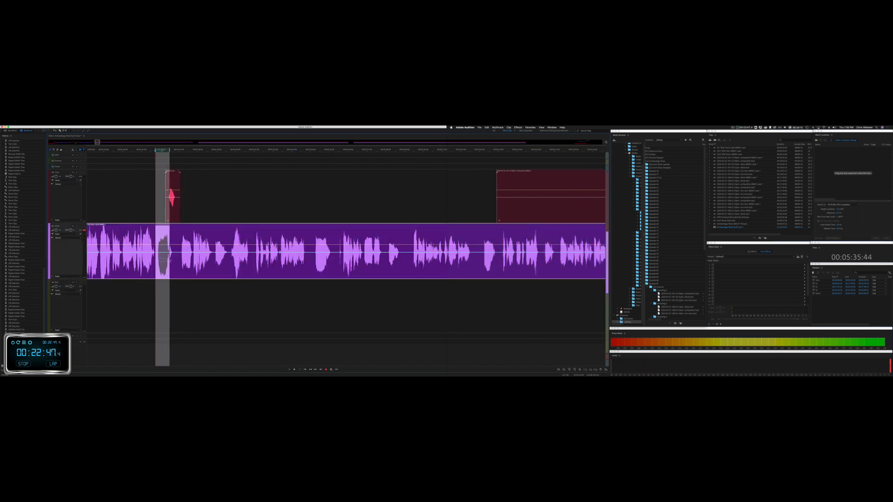
key("super+shift+Delete")
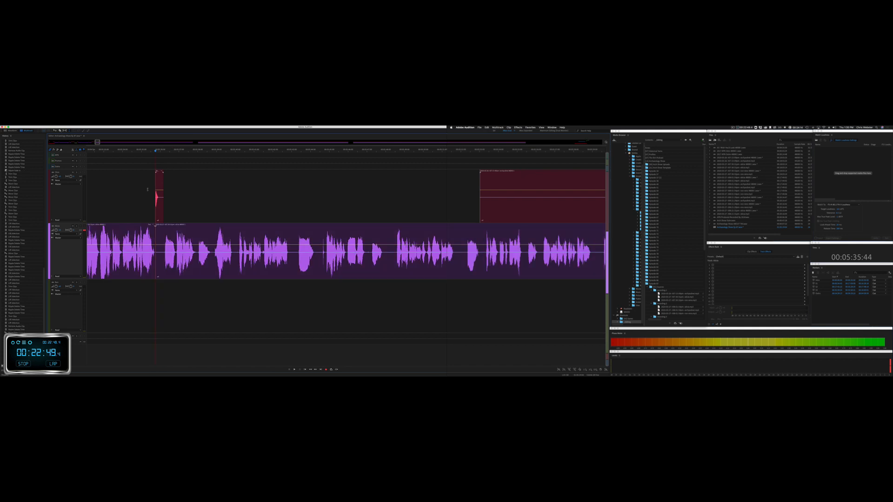
left_click_drag(159, 171, 166, 173)
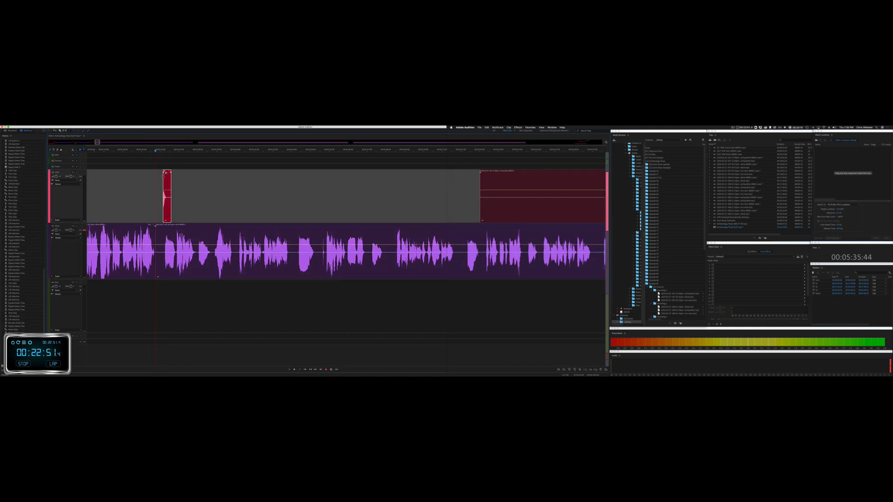
left_click(144, 195)
key("space")
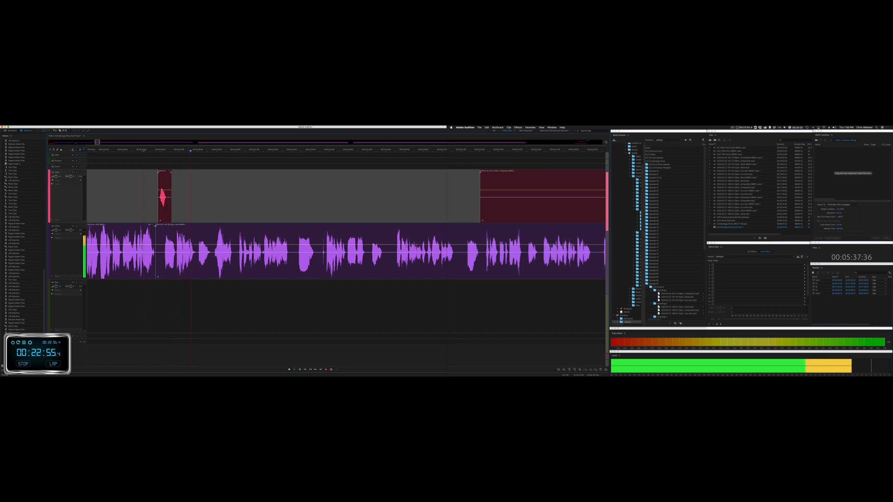
Step: Ripple-delete the isolated purple-track utterances at about 5:38 and 5:42 across all tracks, checking the edits by playback
left_click_drag(198, 259, 213, 258)
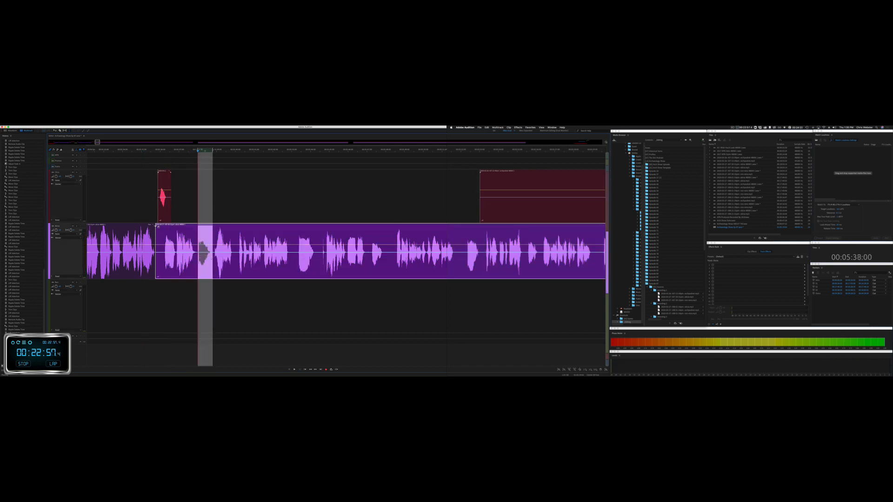
key("super+shift+BackSpace")
key("space")
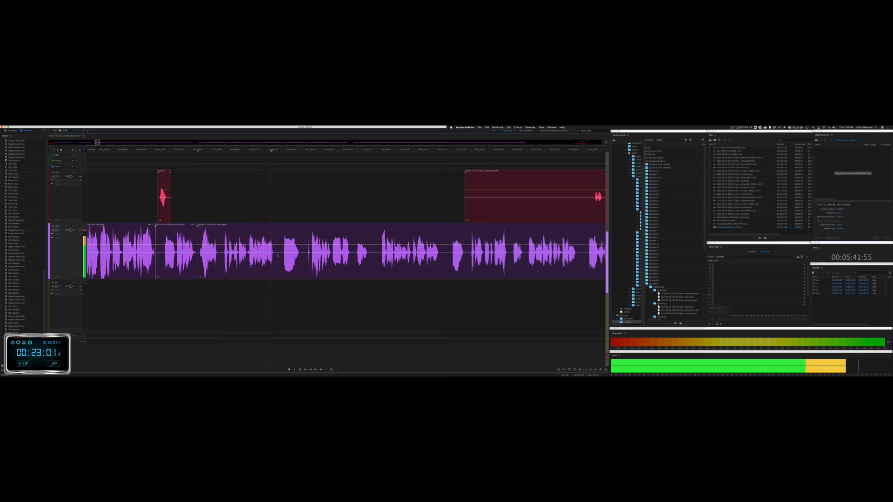
left_click_drag(278, 256, 311, 259)
key("space")
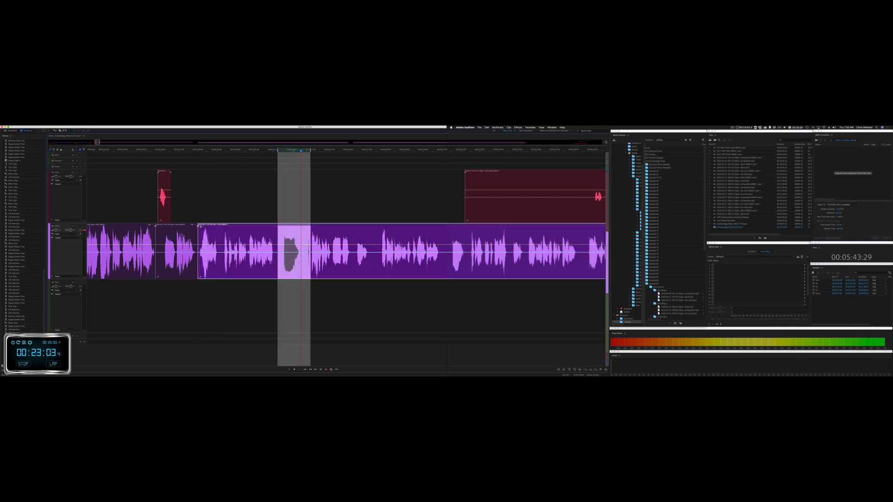
key("super+shift+BackSpace")
key("space")
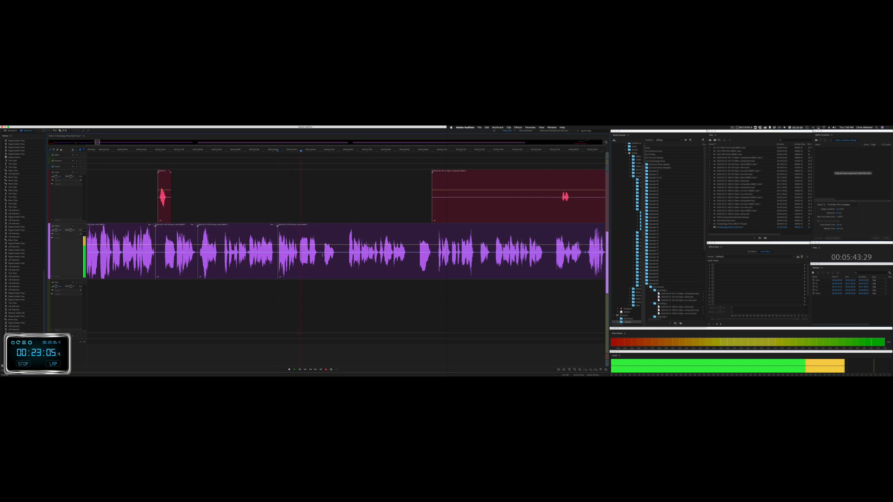
Step: Ripple-delete the isolated purple-track utterances at about 5:44 and 5:48 across all tracks, playing through the joins
key("space")
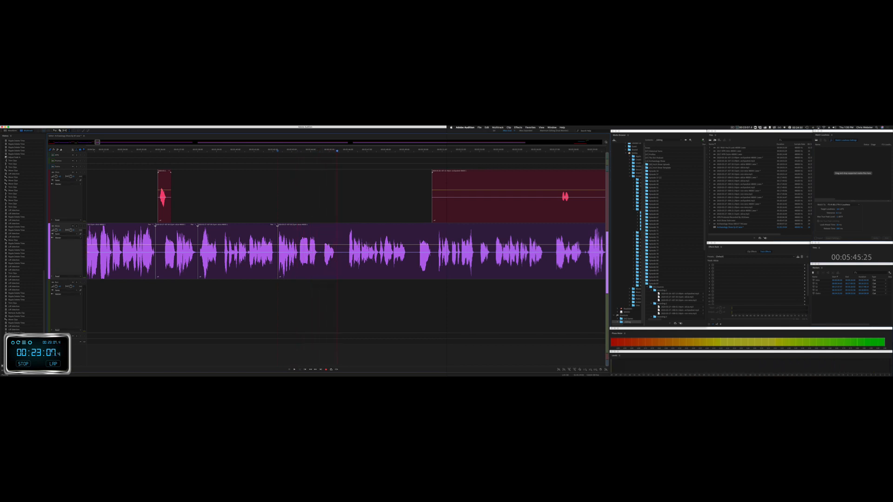
left_click_drag(322, 255, 347, 255)
key("super+shift+BackSpace")
key("space")
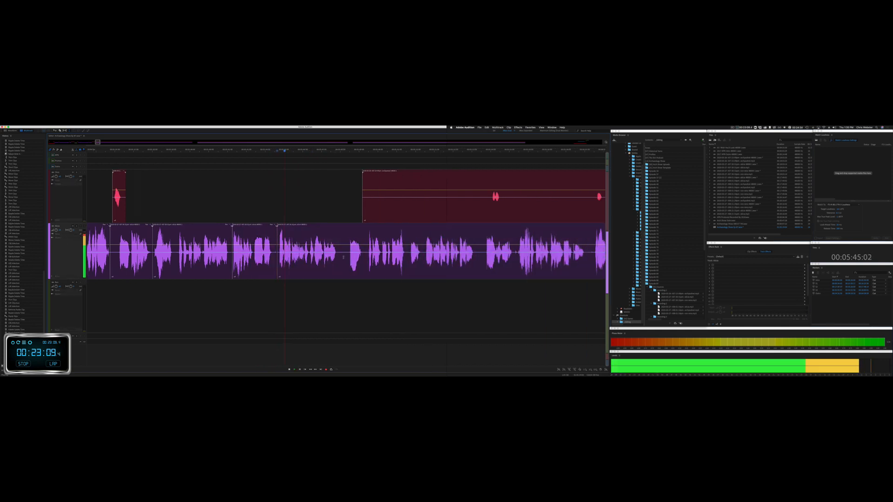
left_click_drag(188, 258, 210, 257)
key("space")
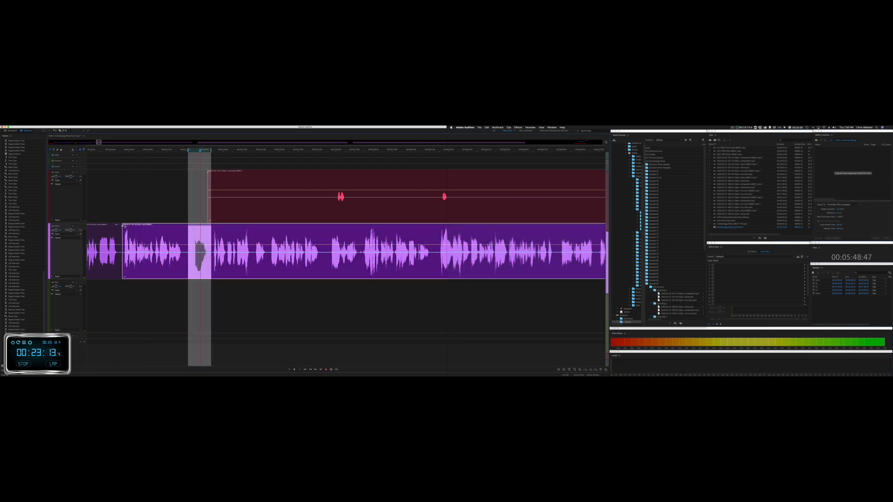
key("super+shift+BackSpace")
key("space")
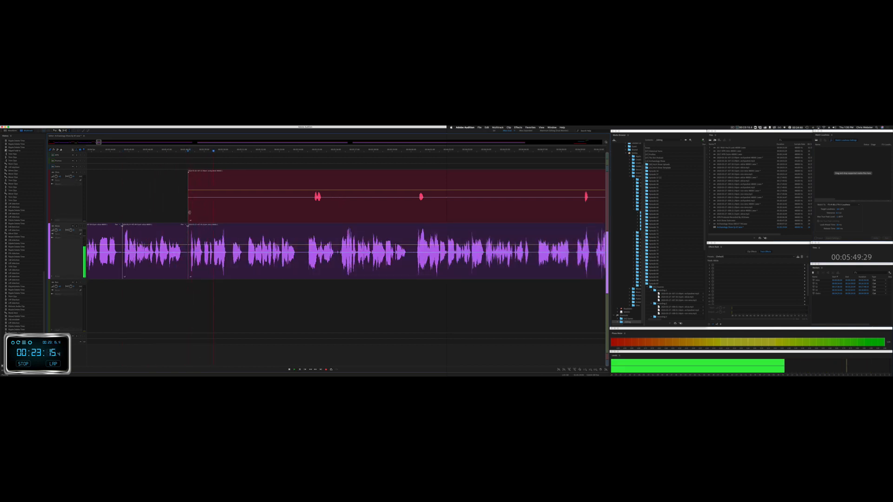
Step: Clear the red clip's silent opening up to its first sound, and ripple-delete the small purple-track utterance at about 5:50
left_click_drag(187, 213, 314, 213)
key("space")
left_click_drag(229, 258, 246, 259)
key("super+shift+BackSpace")
key("space")
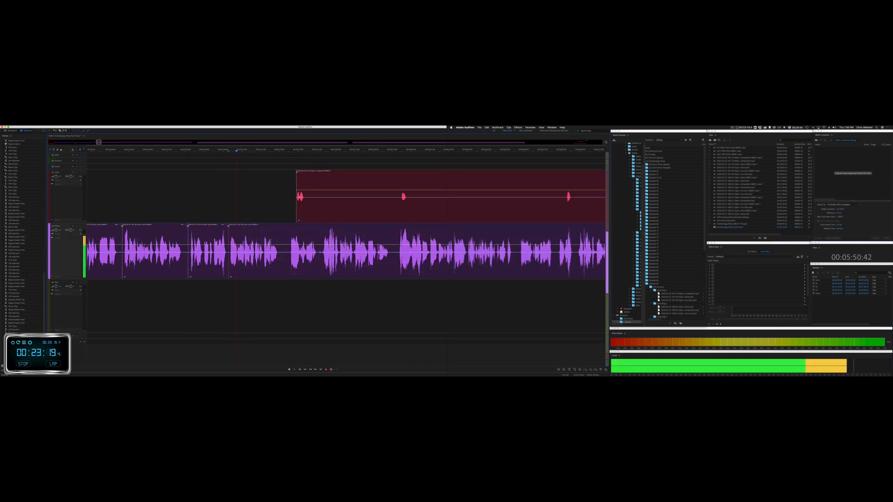
Step: Delete the silent stretches between the red track's first three sounds, and move the isolated middle clip slightly earlier into the purple track's pause
left_click_drag(308, 208, 398, 208)
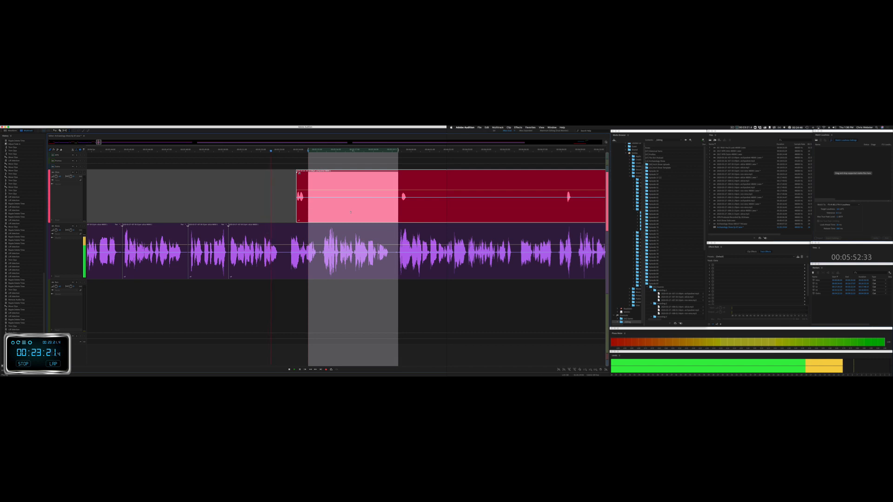
key("BackSpace")
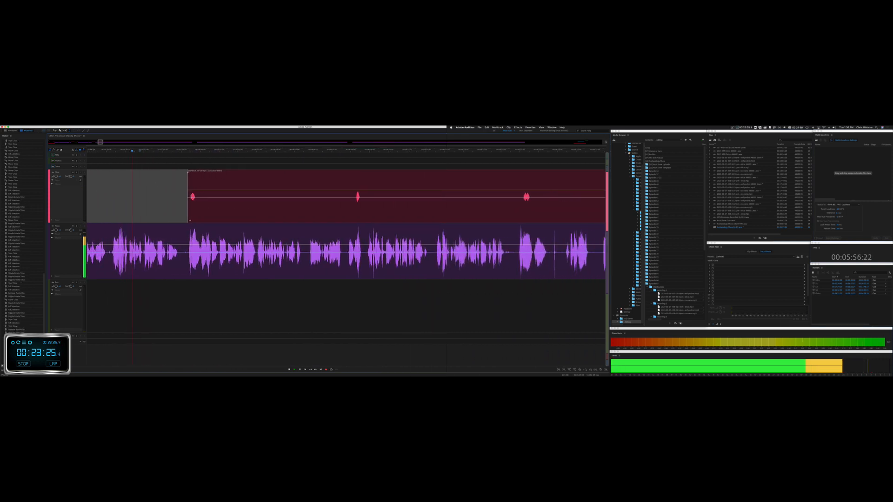
left_click_drag(202, 206, 354, 208)
key("BackSpace")
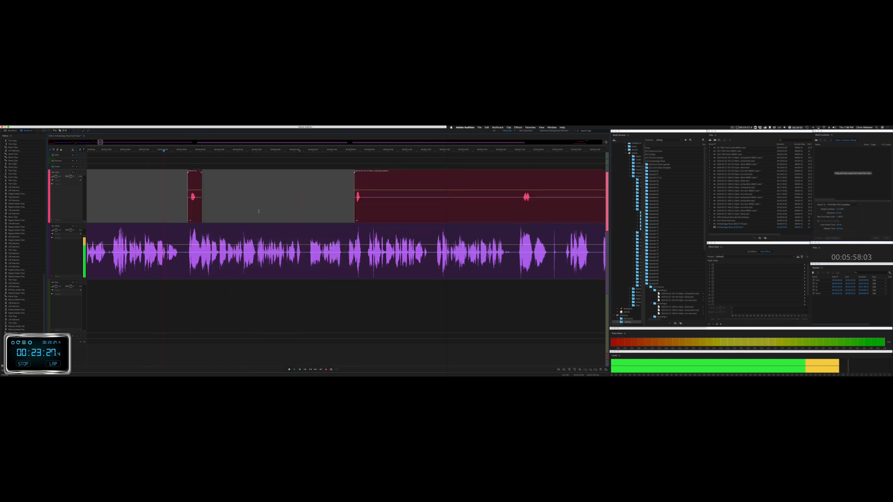
left_click_drag(196, 174, 182, 174)
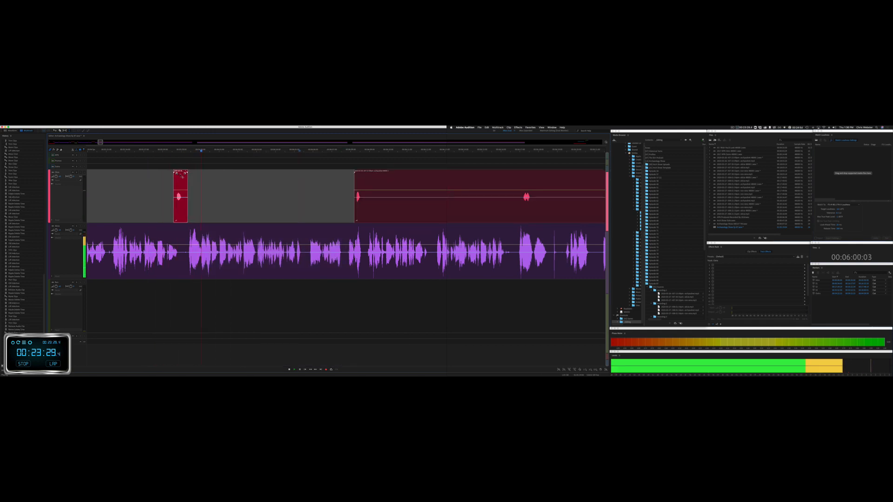
Step: Delete the next two silent stretches on the red track, keeping only short clips around its brief sounds
scroll(286, 211, "right", 3)
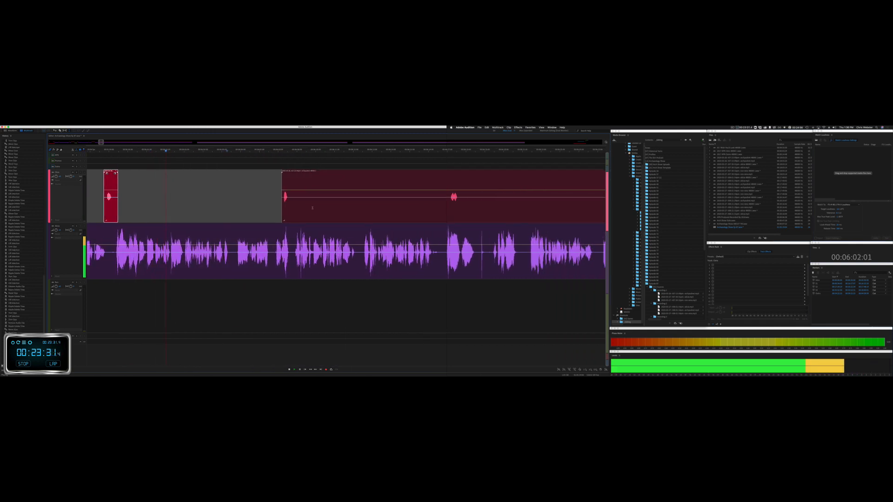
left_click_drag(291, 205, 449, 204)
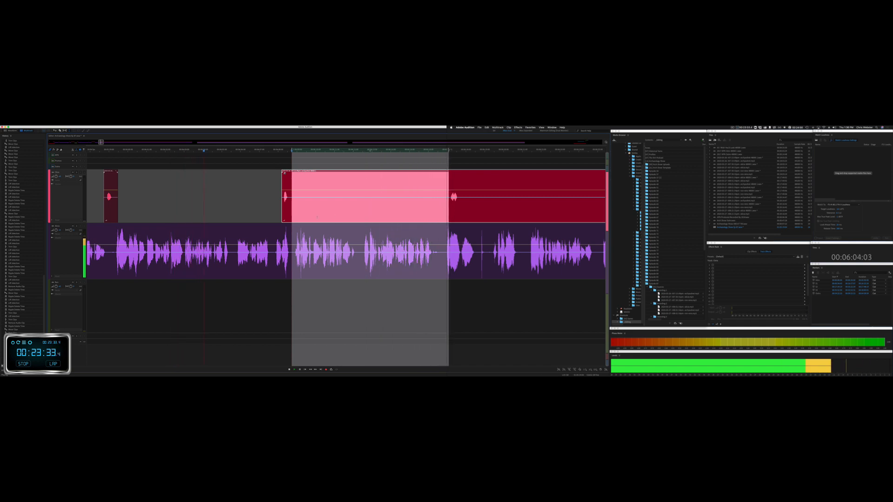
key("Delete")
scroll(262, 218, "right", 3)
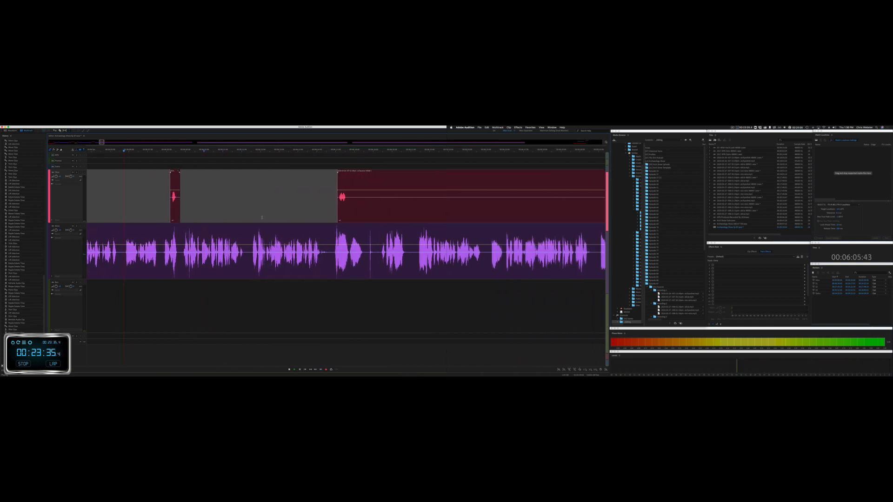
left_click_drag(347, 204, 603, 203)
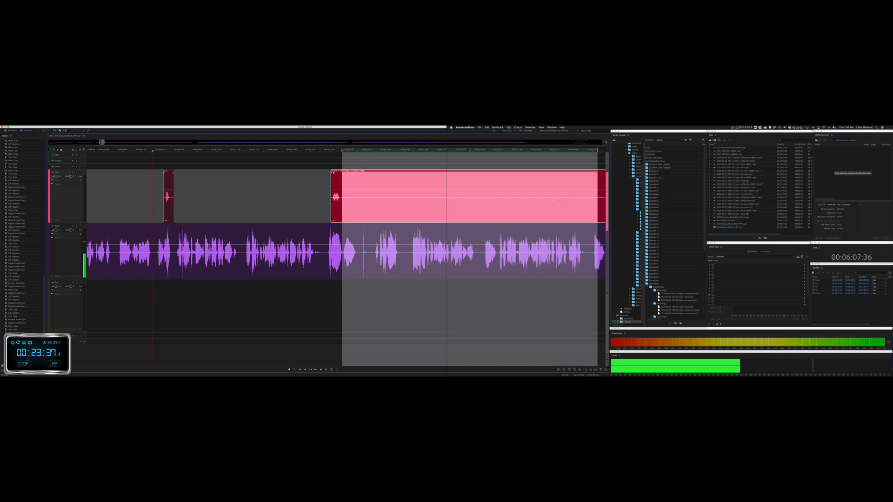
key("Delete")
left_click(242, 217)
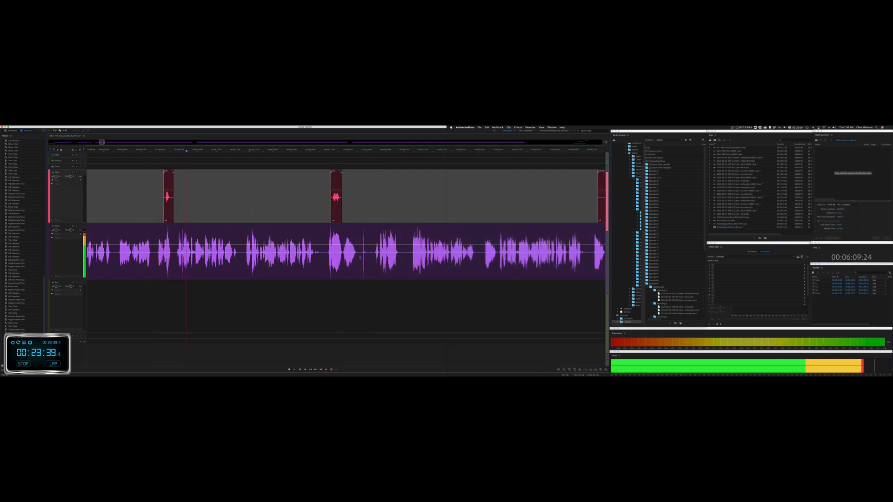
Step: Ripple-delete the purple-track pause containing a thin noise spike, just after the second short red clip
left_click_drag(360, 260, 371, 259)
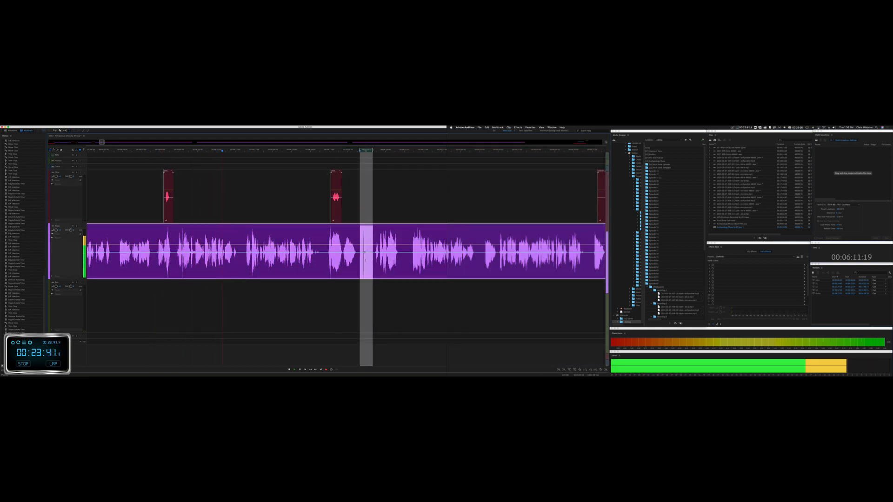
key("super+shift+BackSpace")
scroll(284, 228, "right", 3)
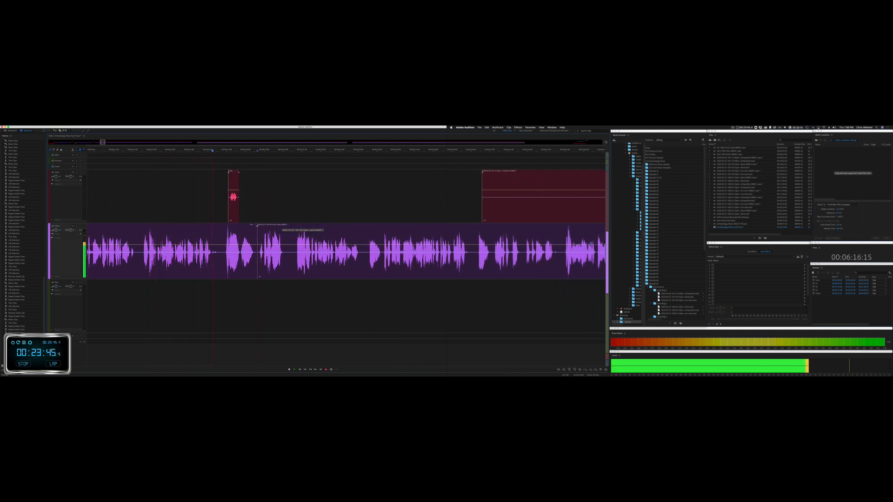
Step: Move the short red clip slightly earlier, and ripple-delete the purple-track utterance just before the last cut, at about 6:17
left_click_drag(234, 173, 223, 173)
key("space")
left_click_drag(240, 226, 256, 227)
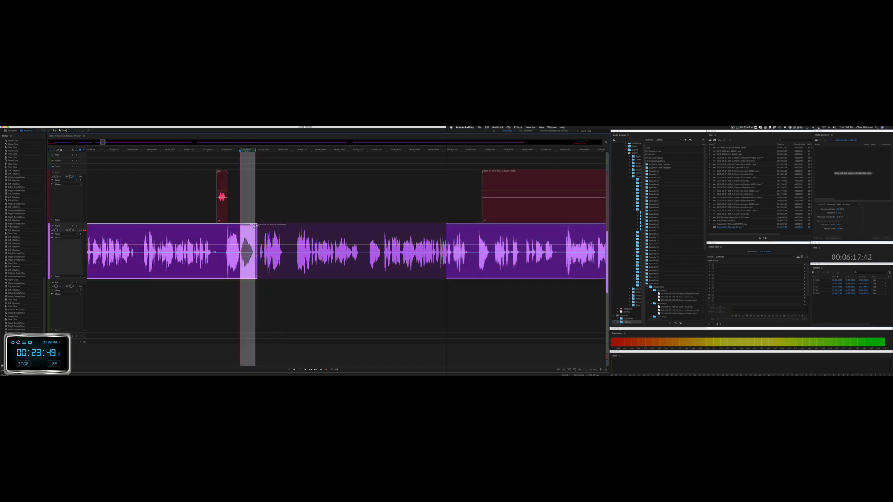
key("super+shift+BackSpace")
key("space")
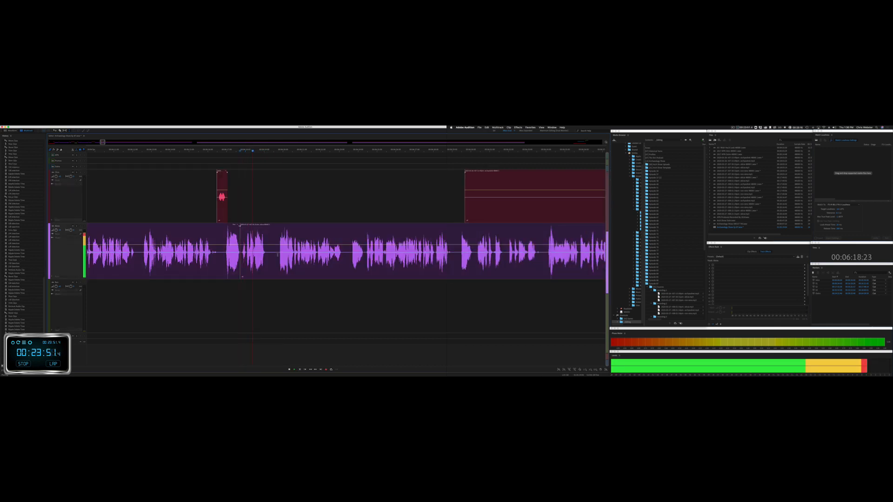
Step: Ripple-delete the isolated purple-track utterances at about 6:23 and 6:28 across all tracks
left_click_drag(272, 227, 290, 227)
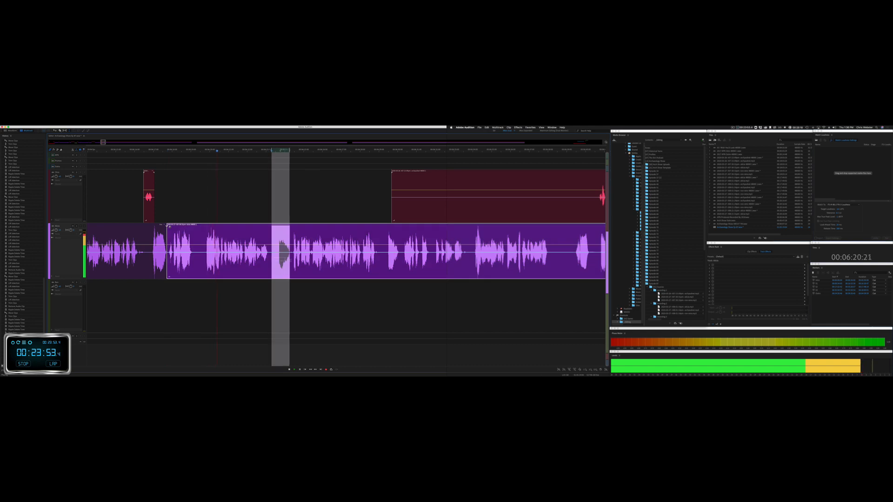
key("super+shift+BackSpace")
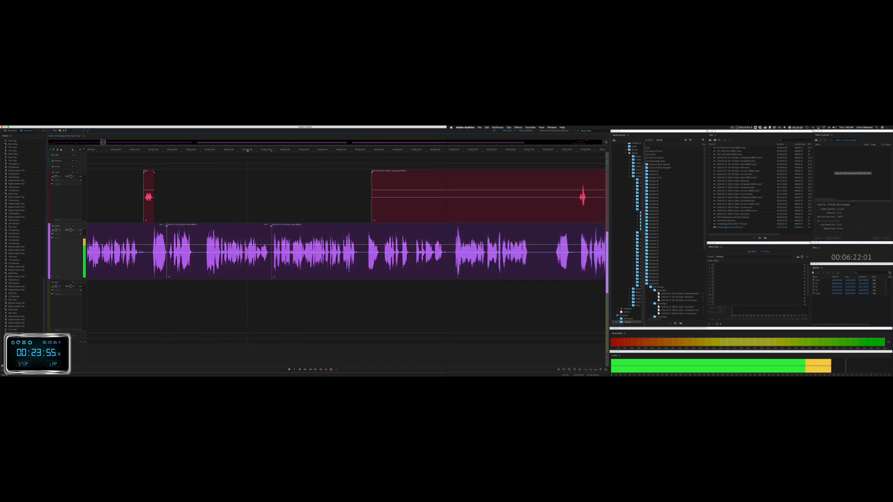
left_click_drag(228, 252, 249, 252)
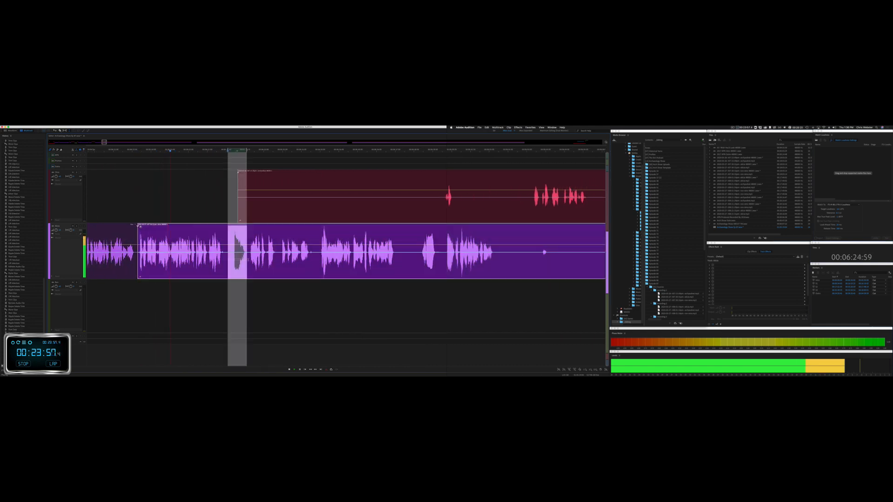
key("super+shift+BackSpace")
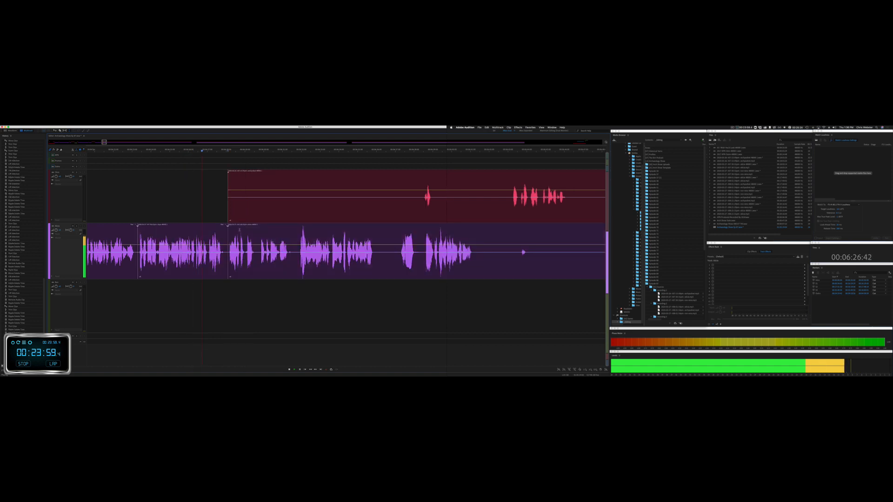
Step: Delete the red clip's silent opening up to its next sound, and ripple-delete the silent purple-track pause at about 6:36
left_click_drag(222, 209, 397, 201)
key("Delete")
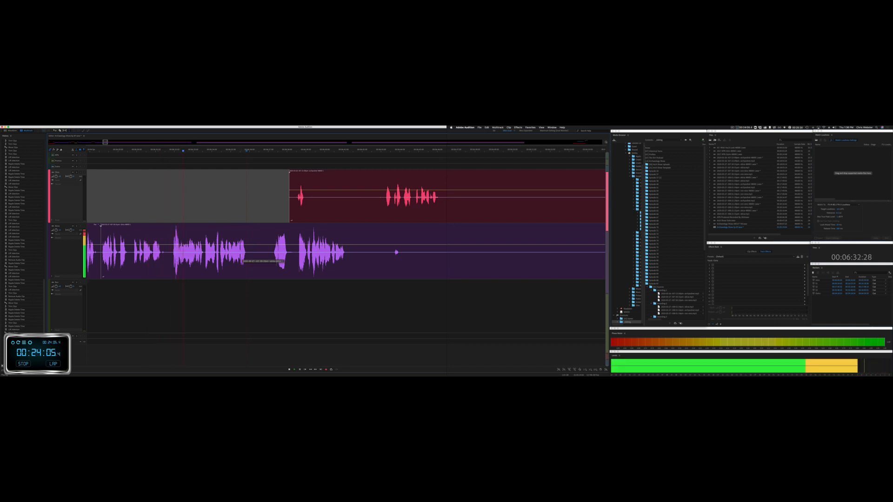
left_click_drag(250, 260, 270, 258)
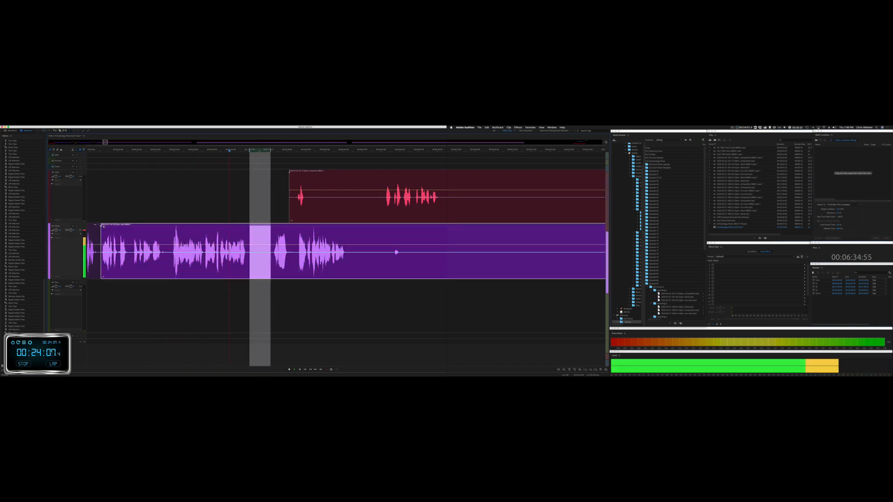
key("shift+Delete")
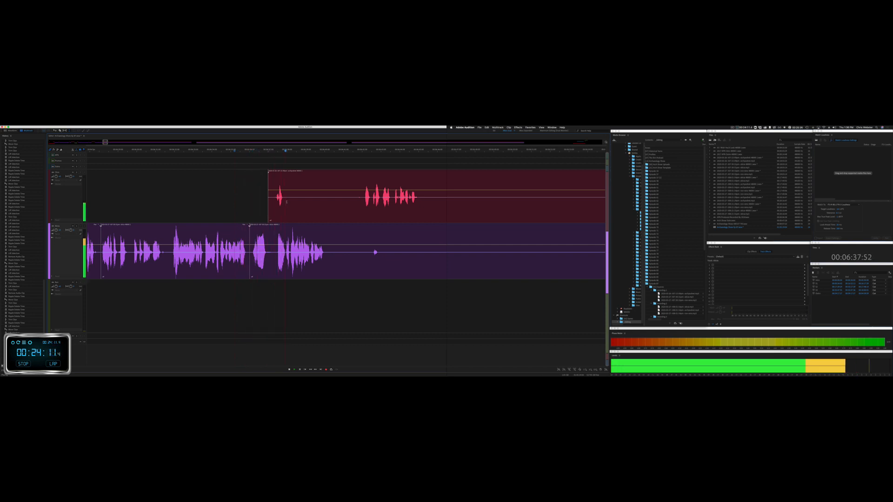
Step: Delete the red track's silence between its single short sound and the following group of sounds, and stop playback
left_click_drag(288, 204, 352, 223)
key("Delete")
key("space")
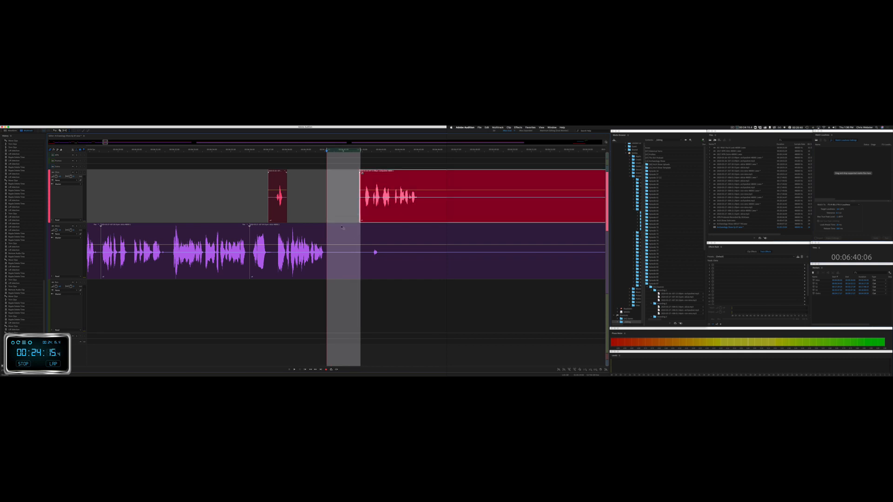
Step: Ripple-delete the pause between the end of the purple speech and the following group of red sounds, and resume playback
key("shift+Delete")
key("space")
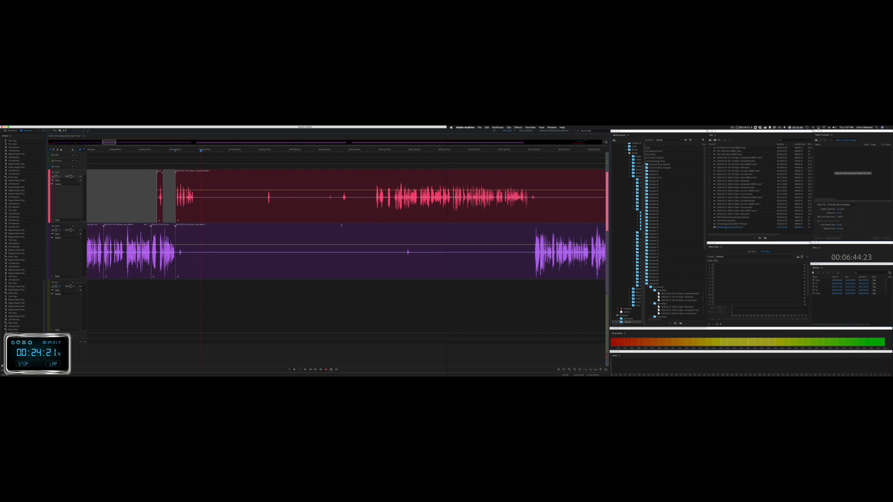
Step: Extend the short green clip past its end and delete a small range just after its speech, leaving a separate second piece
scroll(342, 225, "down", 10)
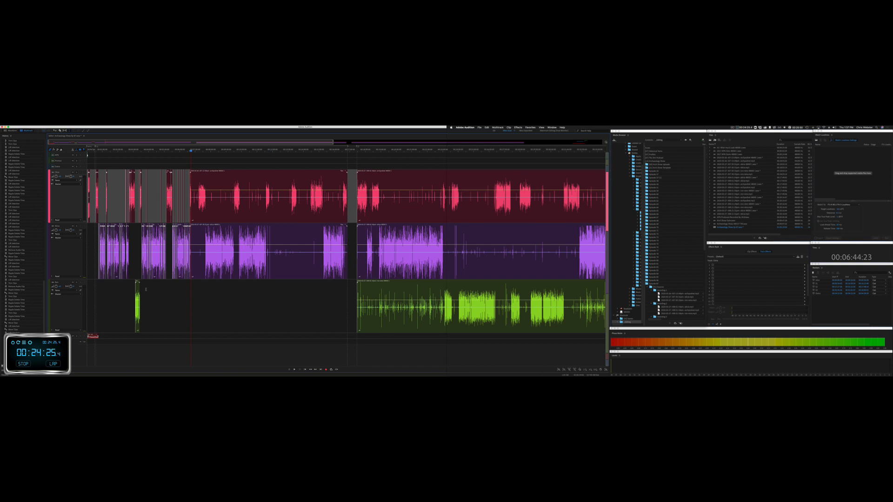
left_click_drag(139, 286, 153, 310)
scroll(138, 307, "up", 5)
key("Delete")
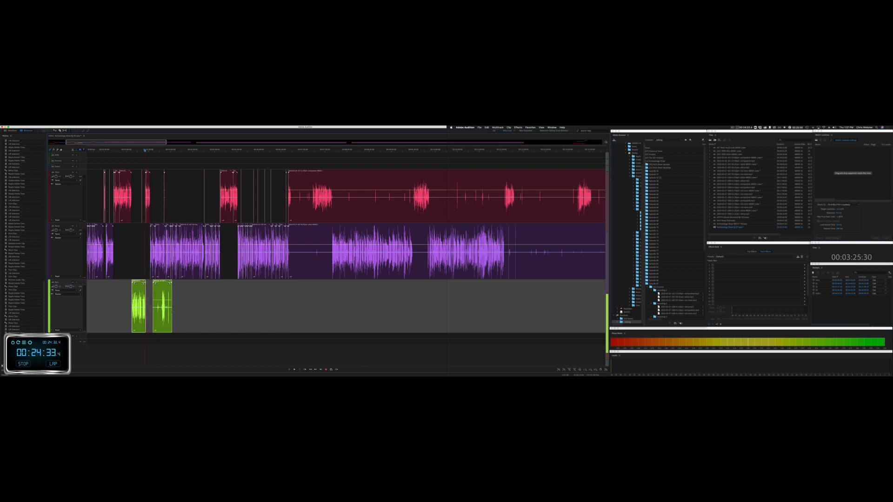
Step: Extend the second green piece's end to the end of the first section, where the red and purple clips stop
left_click_drag(173, 313, 549, 308)
scroll(471, 303, "down", 6)
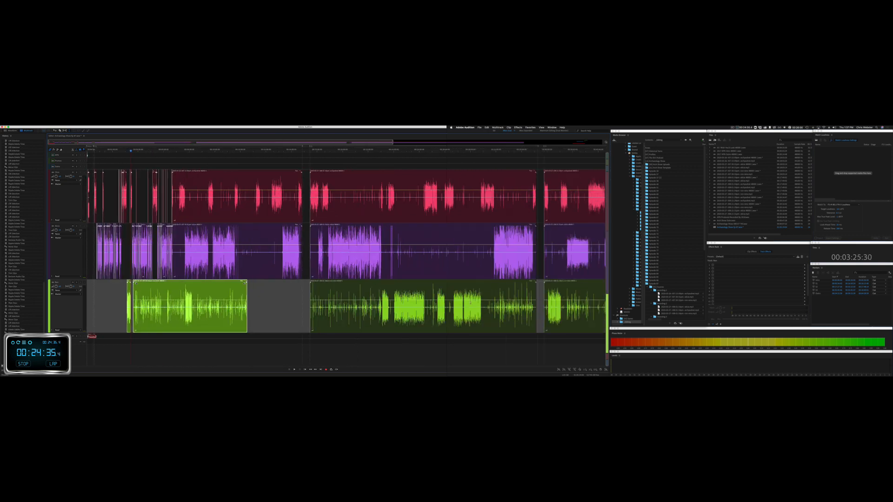
scroll(470, 303, "down", 2)
scroll(470, 303, "right", 3)
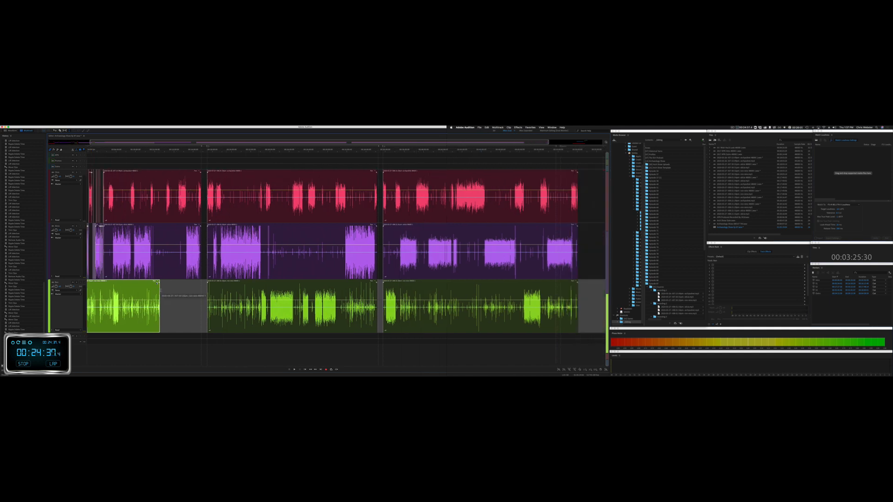
left_click_drag(159, 284, 181, 283)
scroll(190, 294, "left", 3)
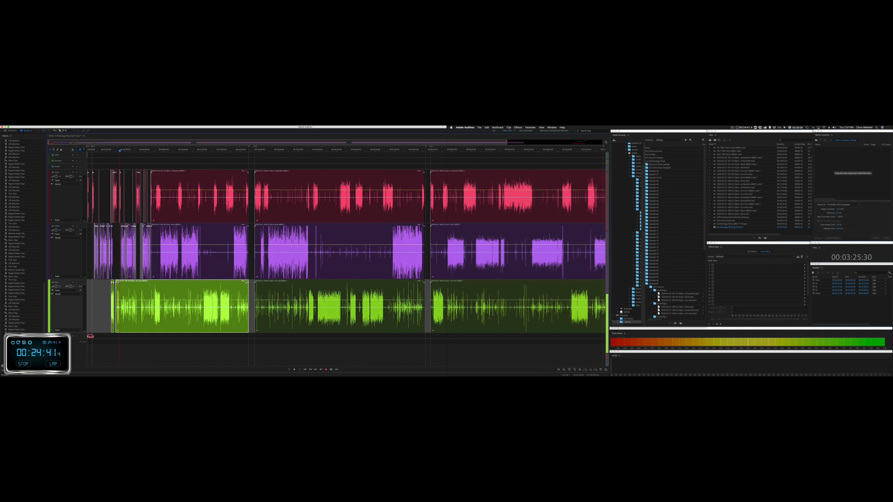
Step: Trim the long green clip's start, undo the accidental shift, and slide the clip so it ends flush with the red and purple clips
left_click_drag(115, 285, 188, 302)
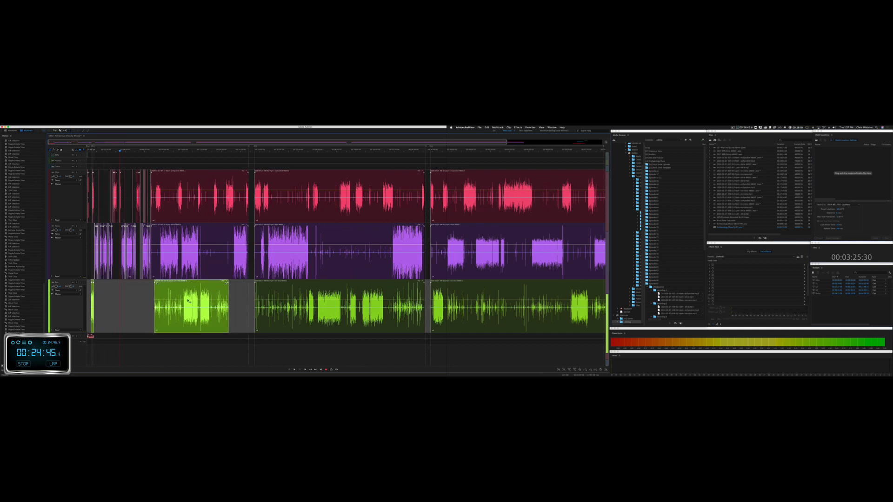
key("super+z")
left_click(158, 316)
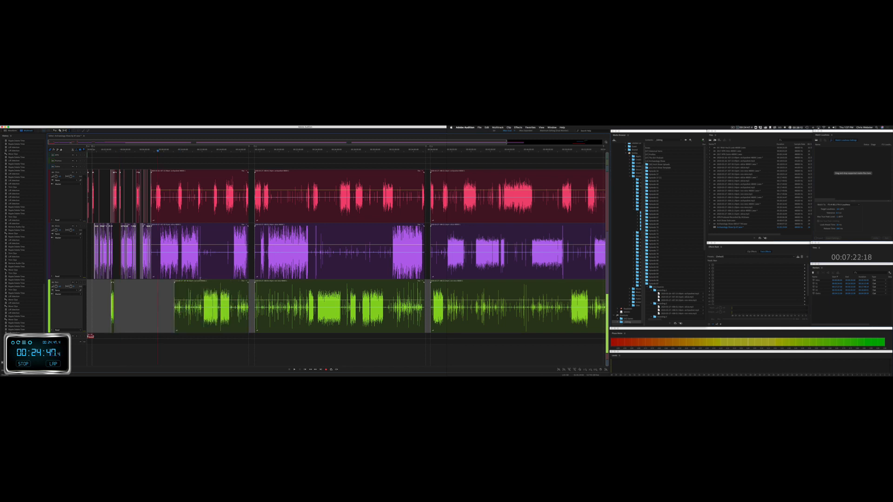
left_click_drag(203, 283, 156, 288)
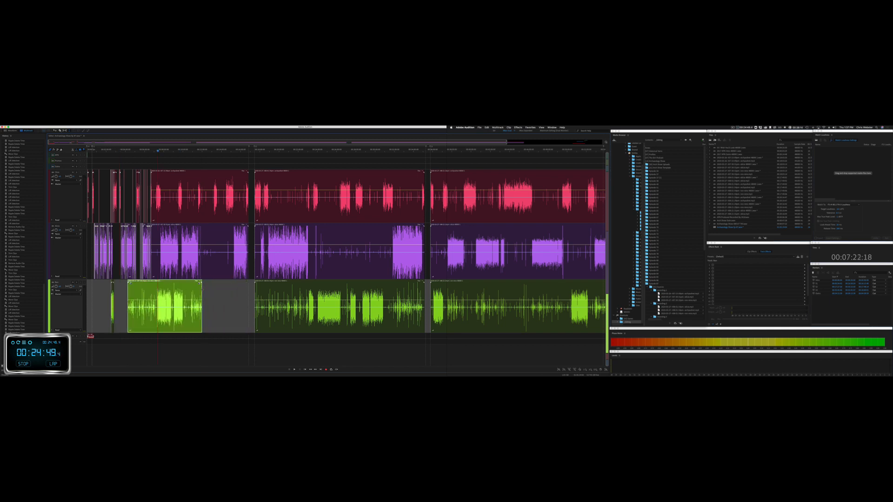
left_click_drag(189, 282, 233, 286)
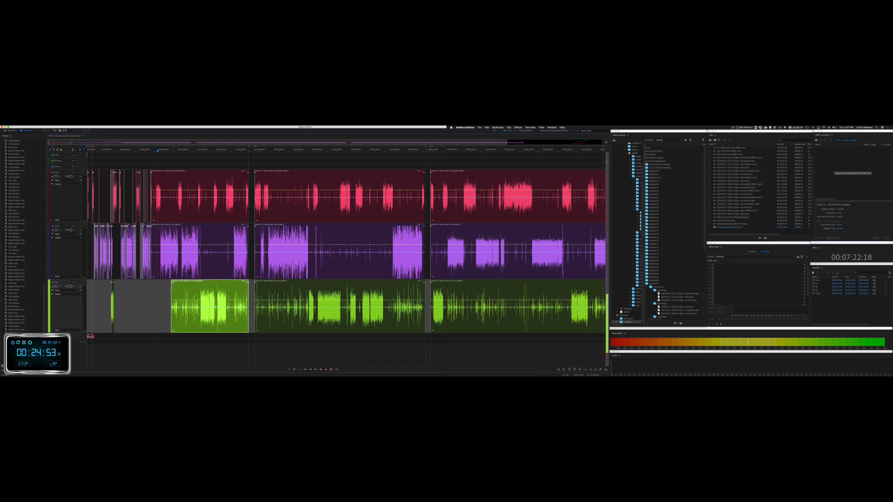
Step: Extend the green clip's start back to just before its first speech, shortly after the last cut on the other tracks
scroll(172, 302, "up", 4)
scroll(394, 282, "up", 6)
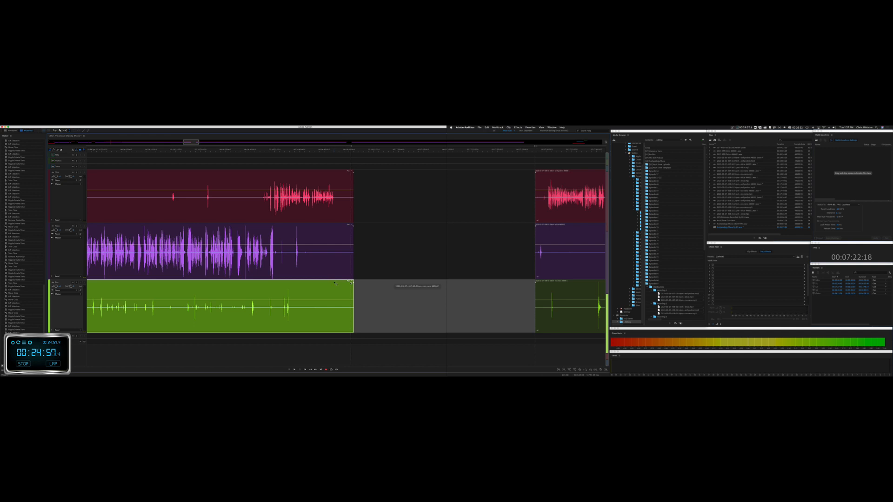
left_click_drag(334, 283, 334, 283)
scroll(284, 303, "left", 10)
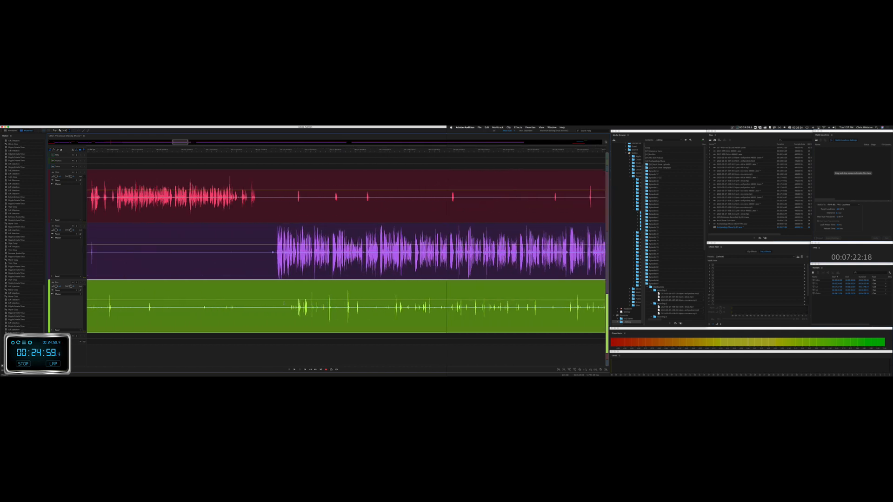
scroll(284, 304, "left", 15)
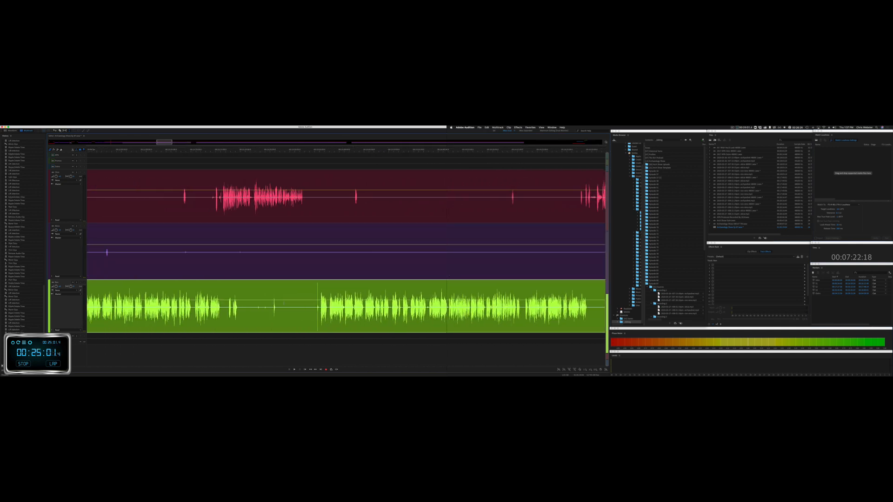
scroll(346, 239, "left", 15)
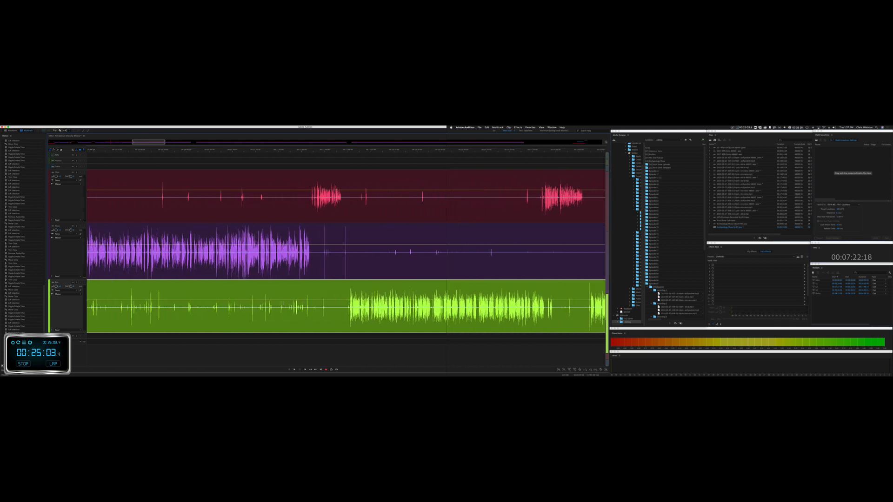
scroll(346, 240, "left", 15)
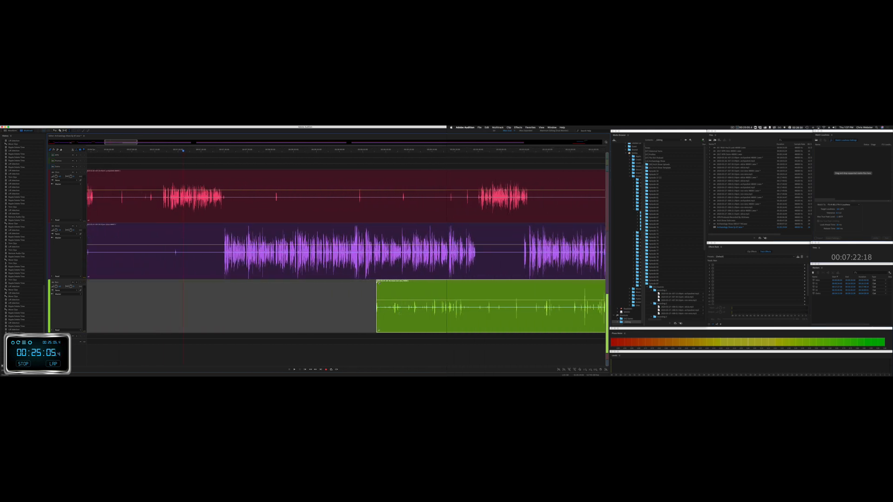
left_click_drag(373, 295, 93, 309)
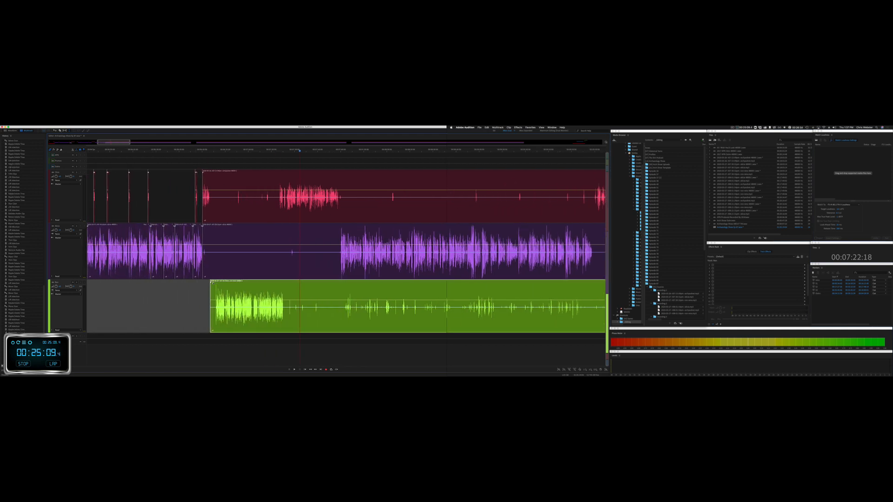
mouse_move(211, 291)
left_mouse_down()
mouse_move(197, 292)
mouse_move(213, 292)
left_mouse_up()
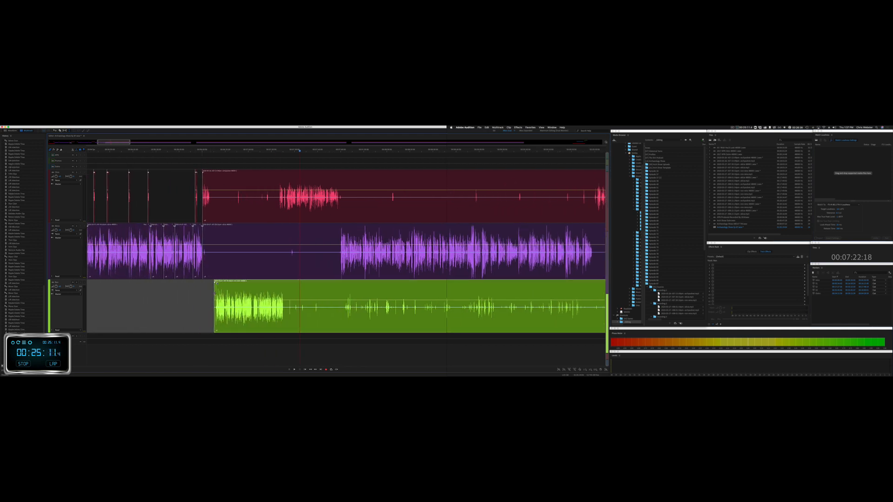
Step: Play the transition into the green speech and trim away the purple clip's silent opening after the last cut
left_click(197, 293)
scroll(197, 293, "up", 5)
key("space")
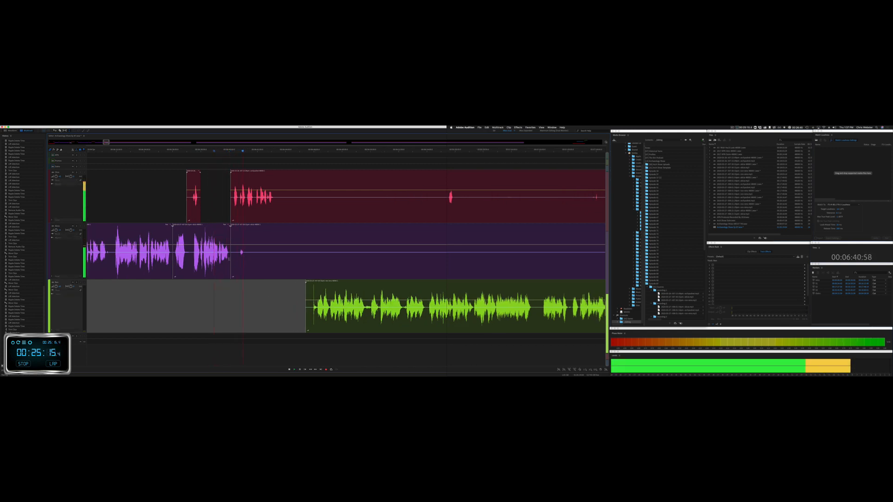
left_click_drag(230, 260, 397, 260)
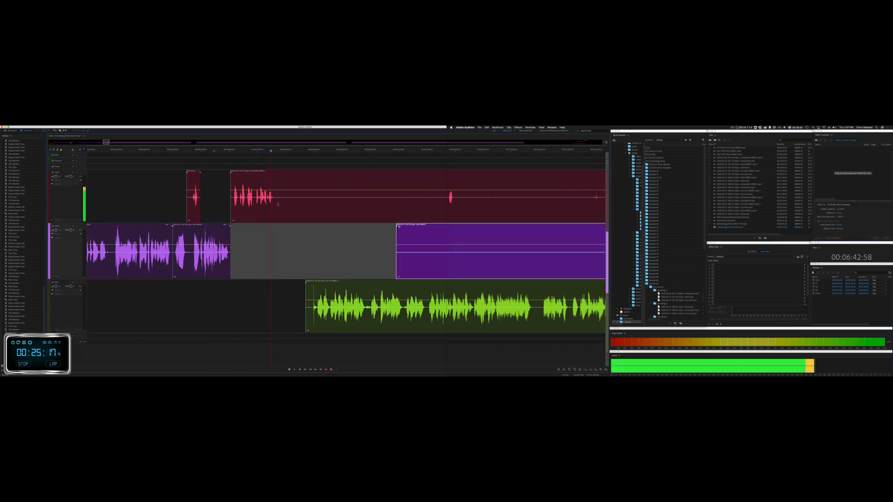
Step: Ripple-delete the pause between the red sounds and the green speech at about 6:43 across all tracks, and resume playback
left_click_drag(277, 204, 314, 208)
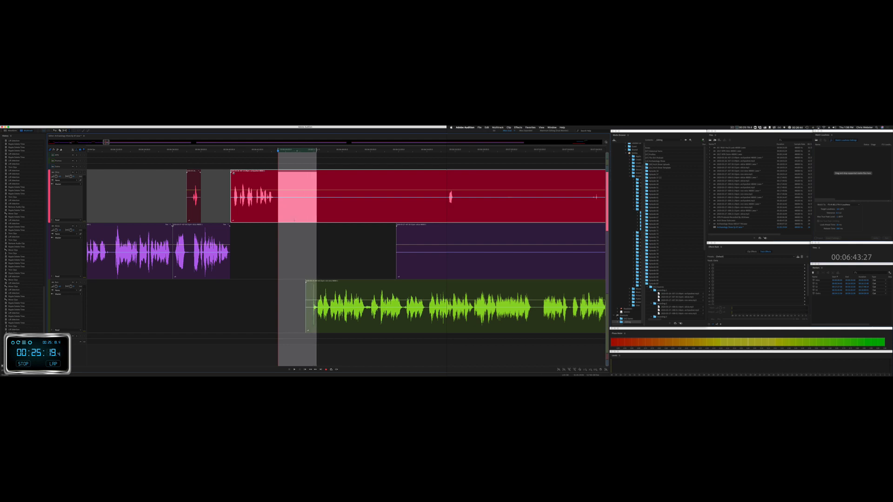
key("super+shift+BackSpace")
key("space")
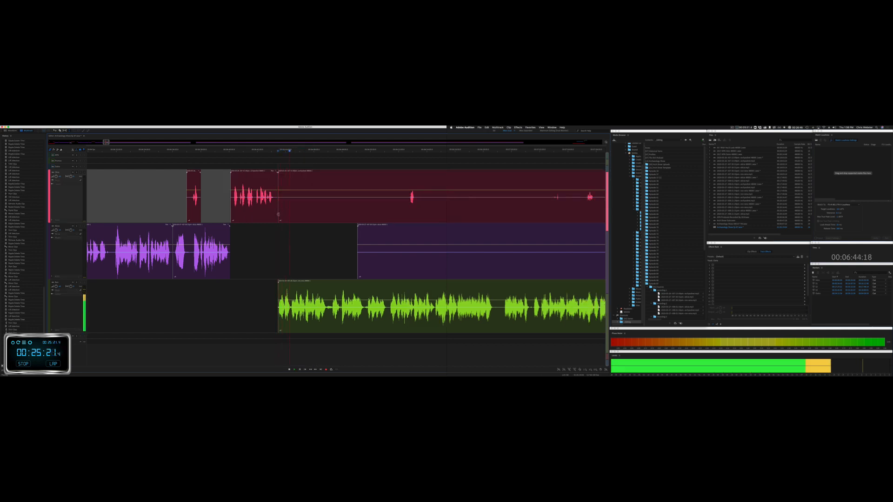
Step: Trim the red clip's silent opening up to its next sound, and delete the purple clip's silence under the green speech
left_click_drag(279, 214, 408, 215)
left_click_drag(342, 246, 572, 251)
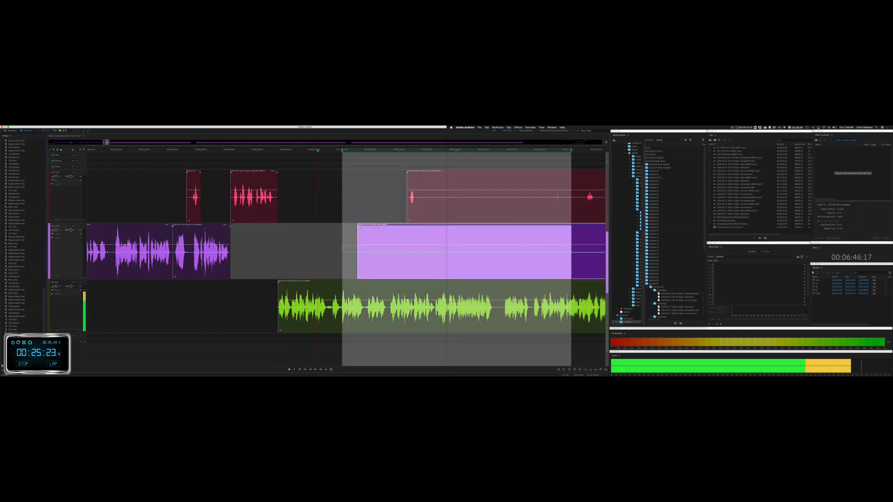
key("Delete")
Step: Delete the red silence between the two isolated short sounds, together with the purple clip's silent start in the same range
scroll(281, 231, "right", 5)
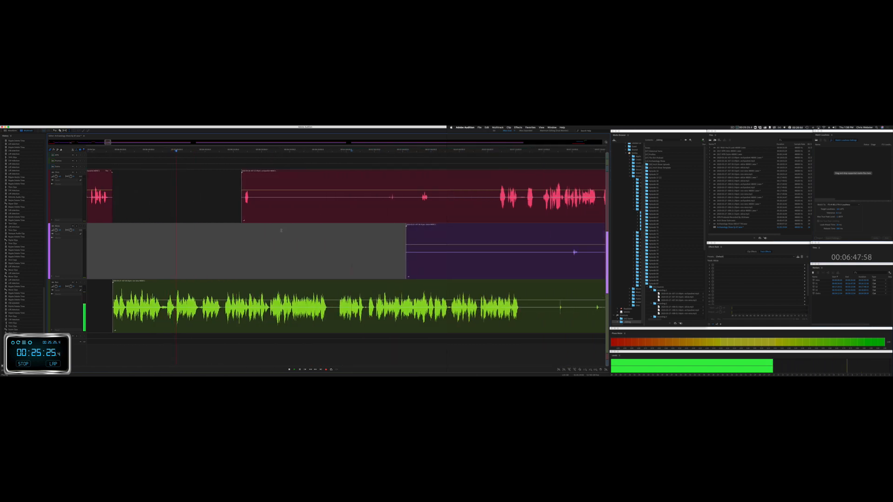
left_click_drag(252, 196, 418, 256)
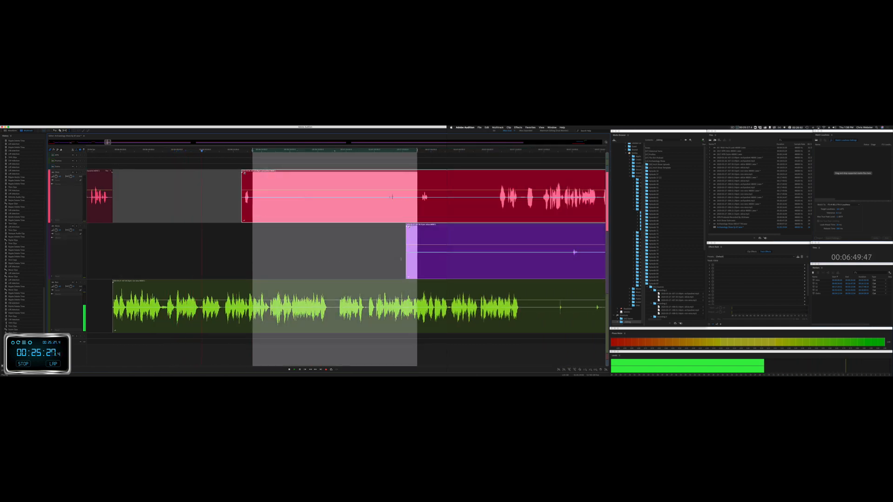
key("Delete")
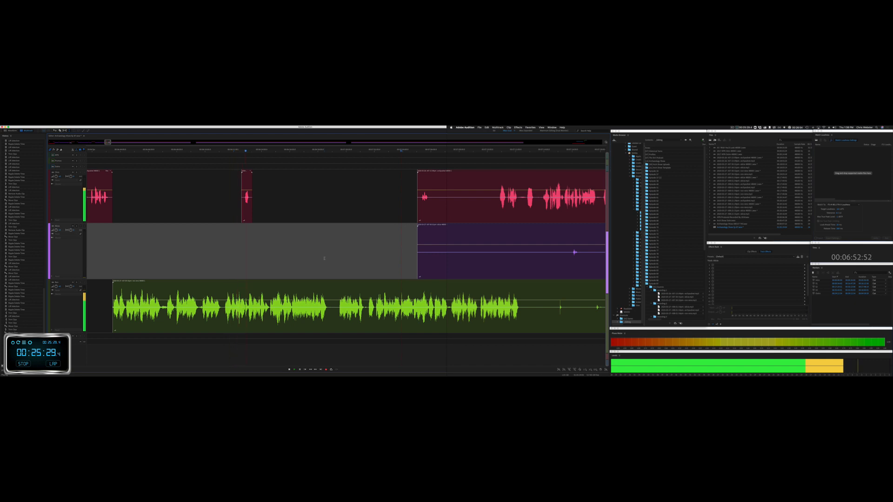
Step: Remove the purple clip's silent opening up to its next sound, and delete the red silence between the short sound and the following speech
left_click(340, 284)
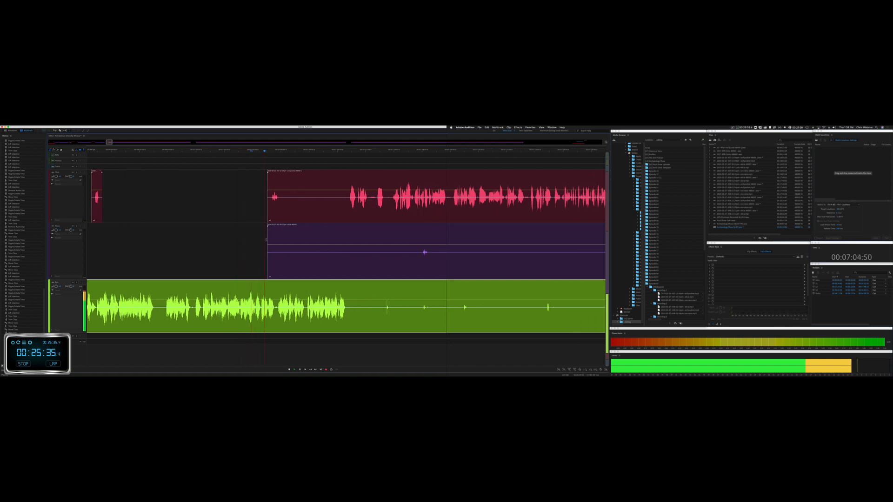
left_click_drag(262, 241, 408, 243)
key("Delete")
left_click(366, 241)
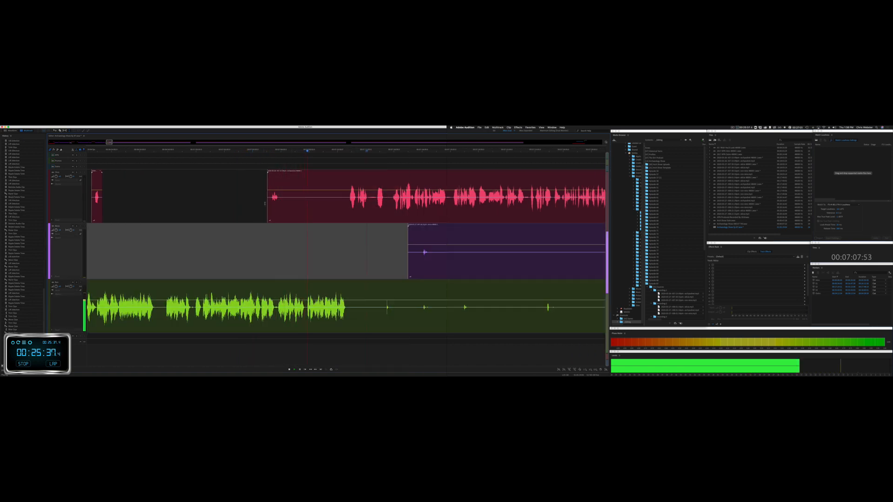
left_click_drag(281, 205, 345, 204)
key("Delete")
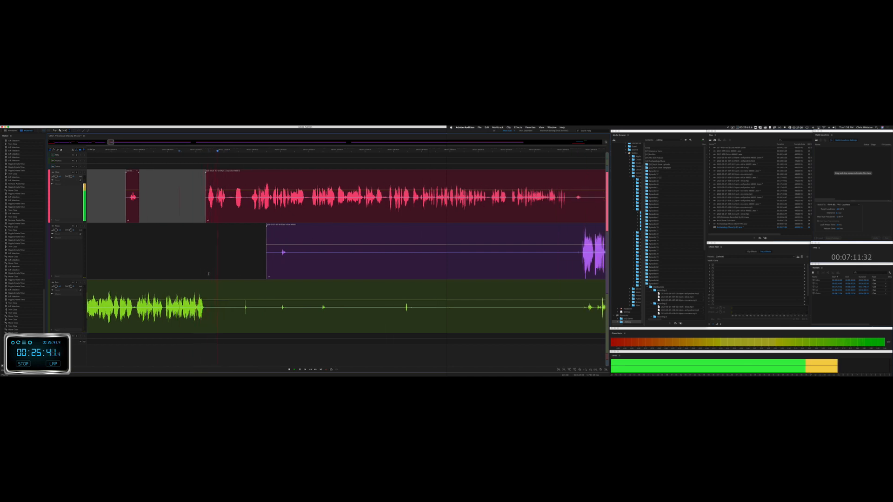
Step: Delete the purple and green sections under the red speech up to the next purple speech, and cut the short pause early in the red speech
left_click_drag(209, 274, 579, 274)
key("Delete")
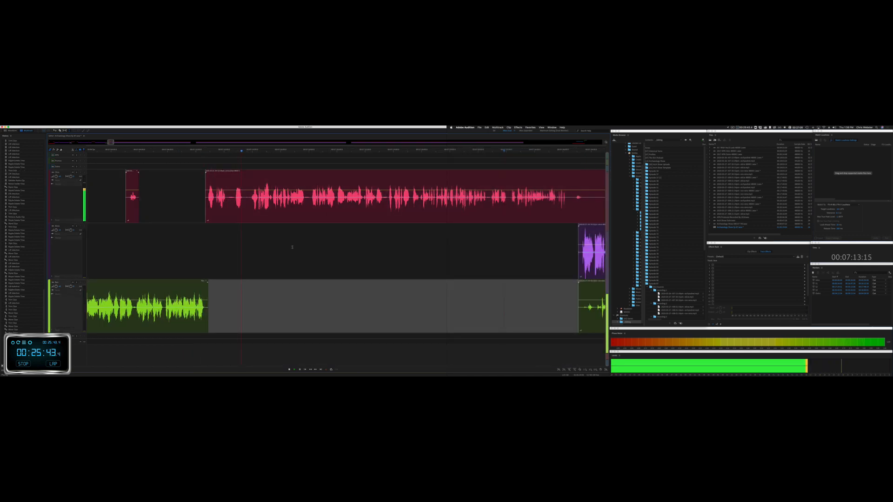
left_click_drag(235, 202, 249, 202)
key("Delete")
key("space")
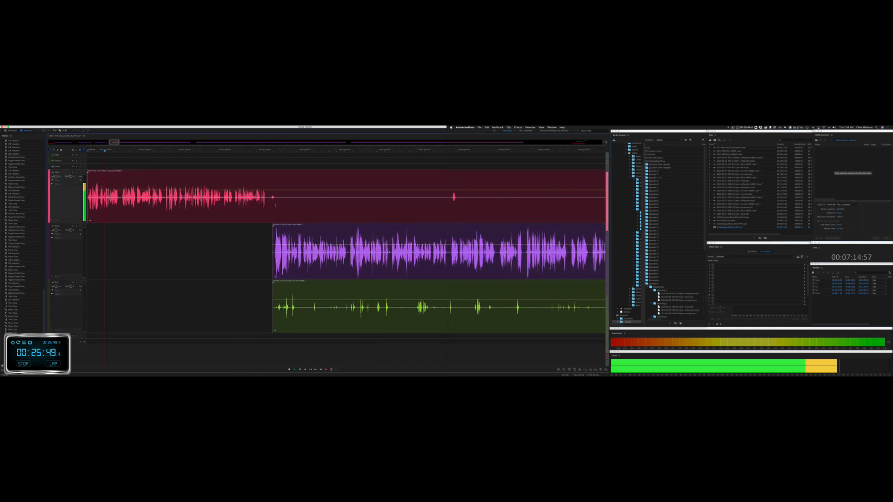
Step: Delete the red silence up to its next sound and the green bleed beneath the opening of the purple speech
left_click_drag(275, 204, 450, 204)
key("Delete")
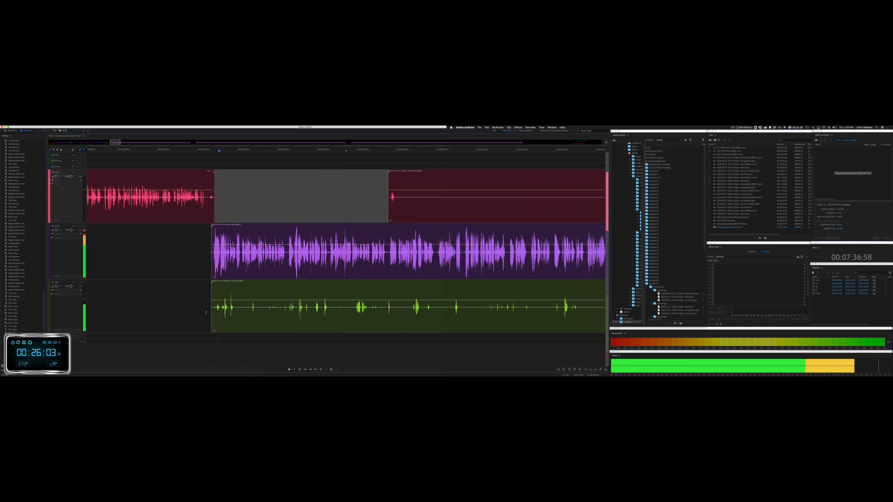
left_click_drag(206, 312, 381, 308)
key("Delete")
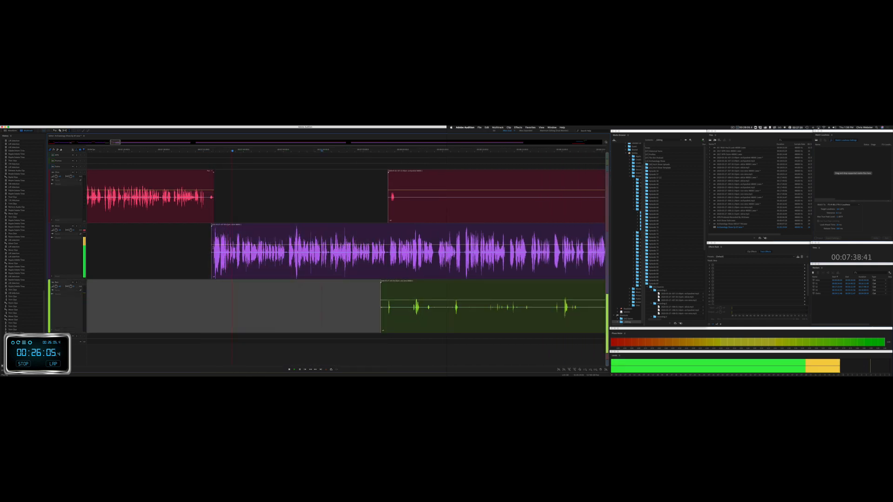
Step: Cut the first words of the purple speech together with the overlapping end of the red clip, closing the gap across all tracks
scroll(213, 248, "up", 8)
key("space")
left_click_drag(170, 208, 379, 292)
scroll(318, 304, "down", 10)
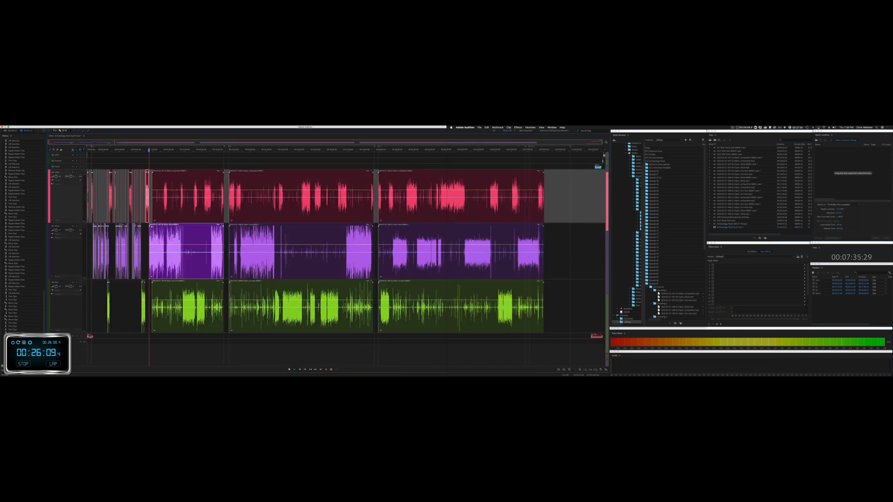
key("space")
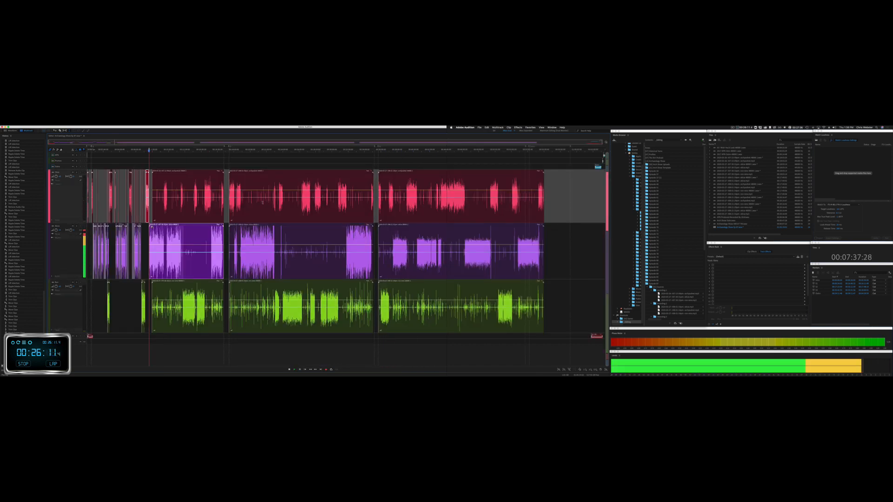
scroll(149, 198, "up", 10)
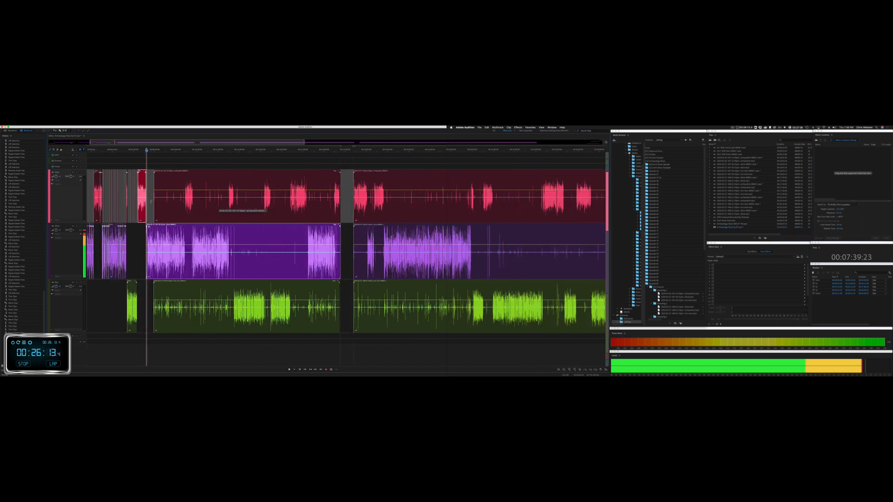
scroll(219, 204, "left", 1)
key("space")
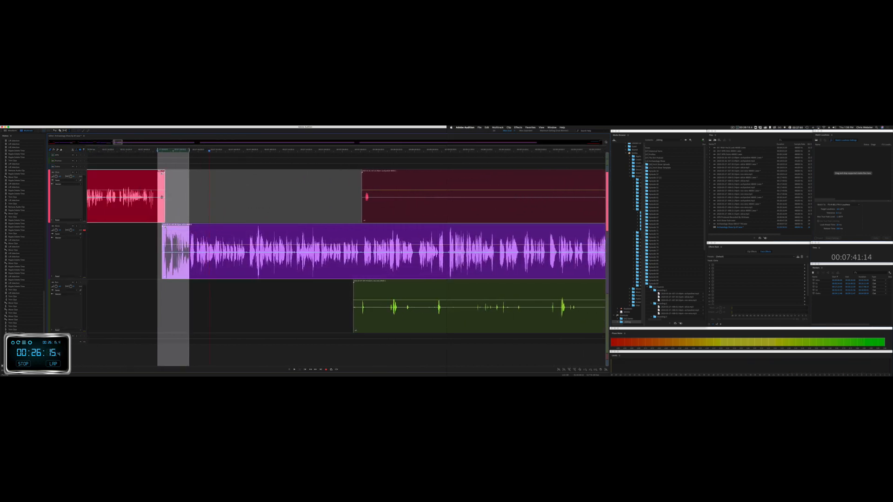
key("shift+Delete")
Step: Remove the new opening word of the purple speech and close the gap left between it and the end of the red clip
left_click(149, 233)
key("space")
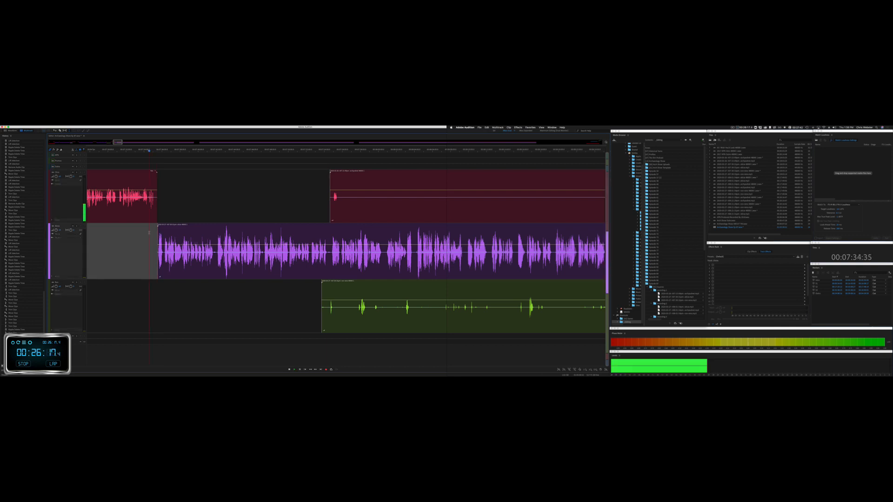
scroll(149, 233, "up", 5)
scroll(208, 232, "down", 5)
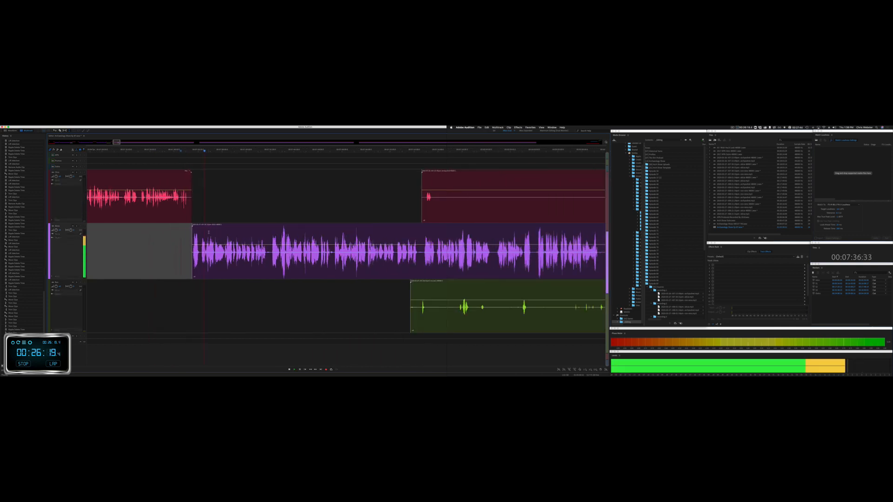
key("space")
scroll(219, 258, "up", 5)
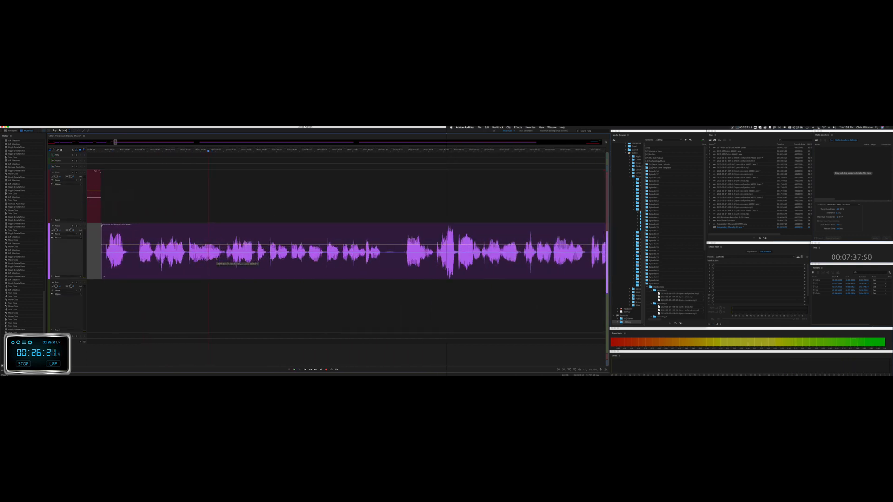
left_click_drag(168, 232, 220, 242)
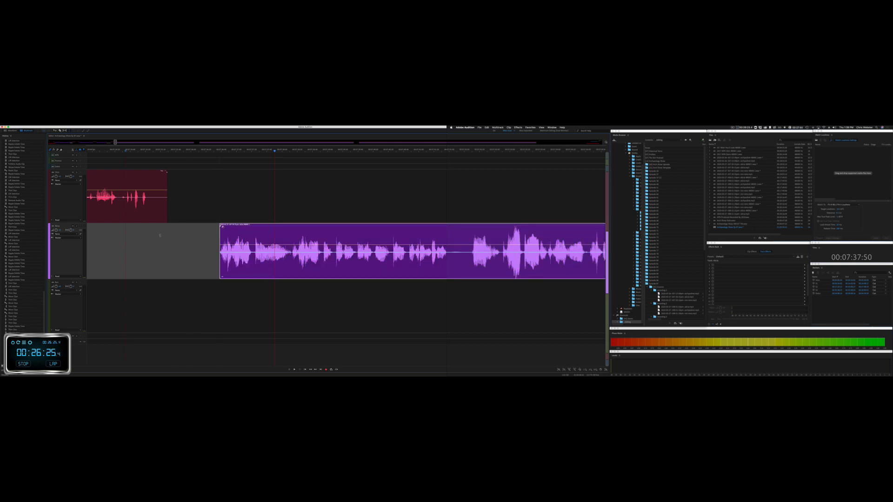
left_click_drag(160, 236, 216, 256)
key("super+shift+BackSpace")
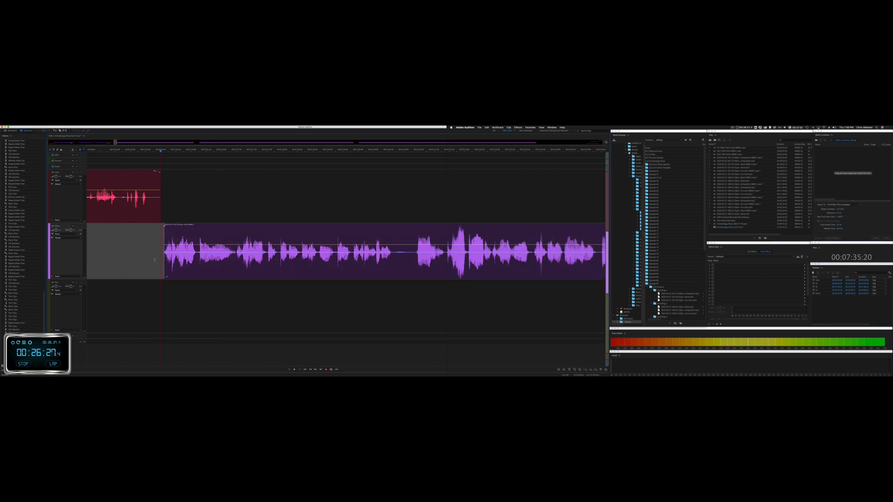
Step: Delete the long red silence that follows the isolated short sound above the purple speech
key("space")
key("minus")
key("minus")
key("minus")
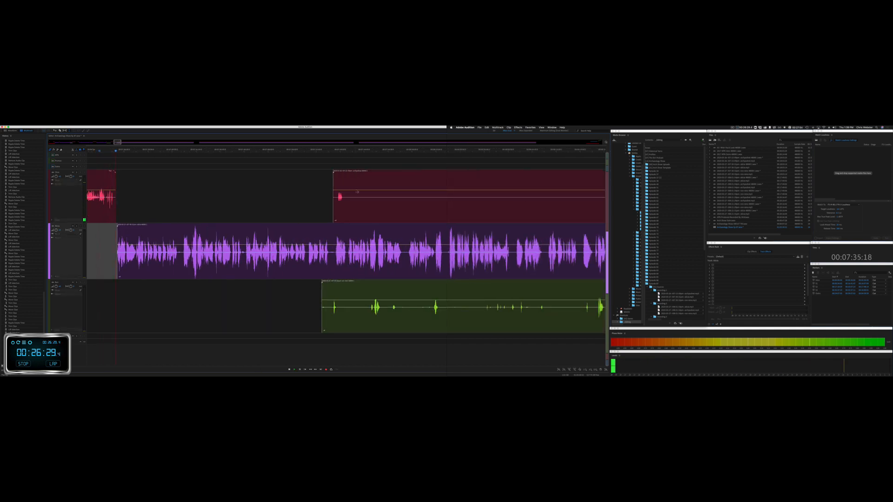
left_click_drag(349, 202, 598, 205)
key("Delete")
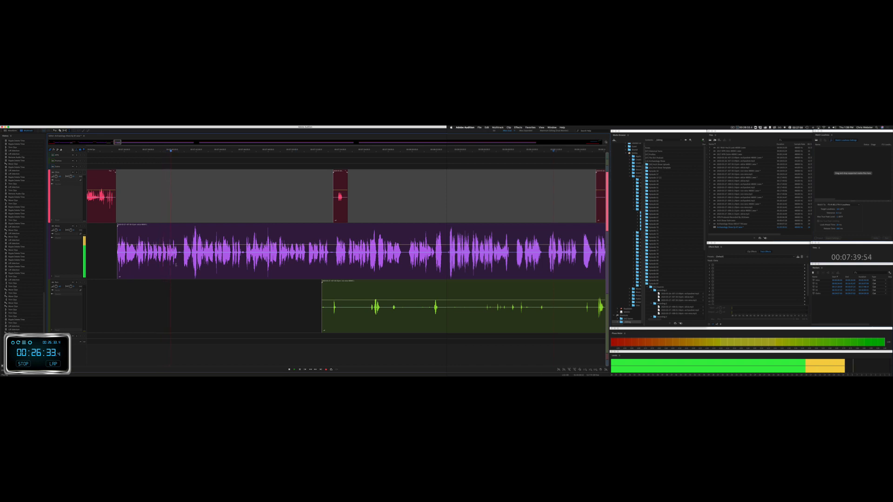
Step: Cut a short section from the early part of the purple speech
key("equal")
key("equal")
key("equal")
key("space")
left_click_drag(199, 257, 224, 257)
key("Delete")
key("space")
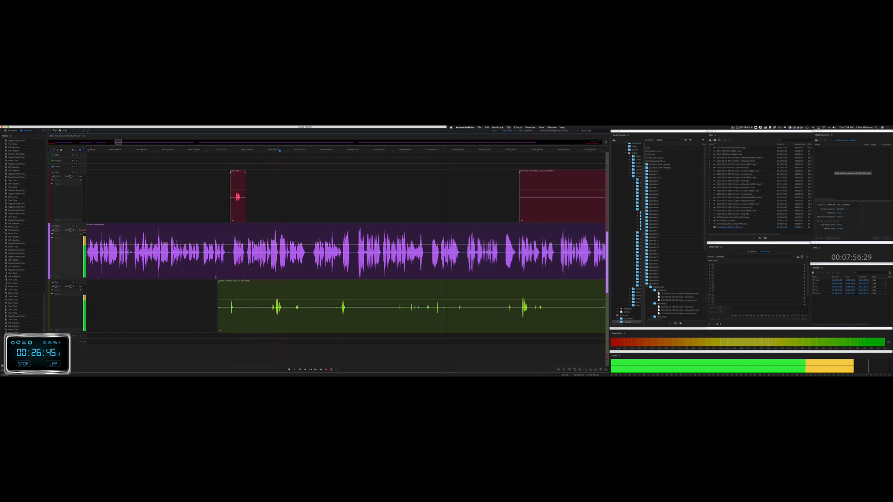
Step: Delete the green bleed beneath the continuing purple speech, and the red silence up to its next short sound
left_click_drag(203, 302, 555, 304)
key("Delete")
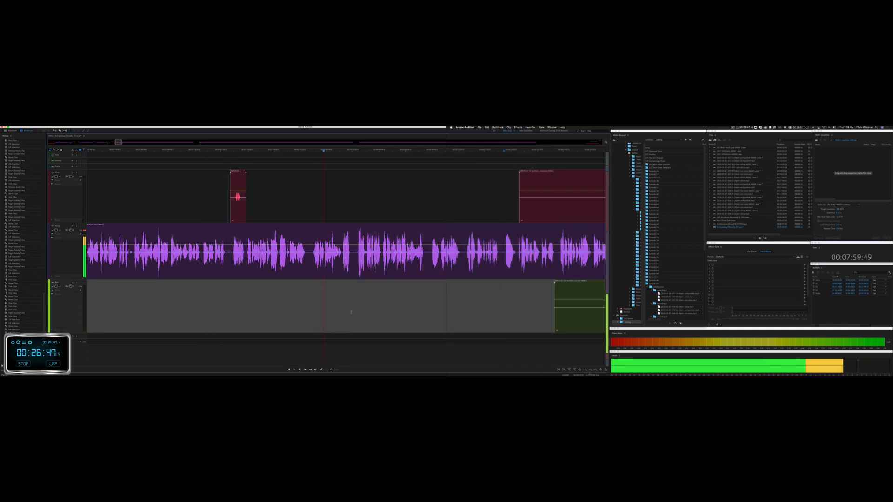
left_click_drag(279, 307, 483, 307)
key("Delete")
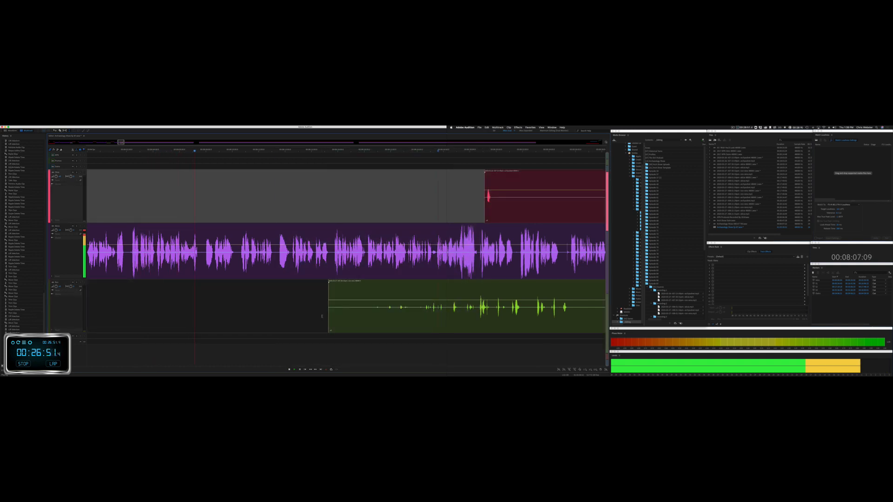
left_click_drag(322, 316, 580, 316)
key("Delete")
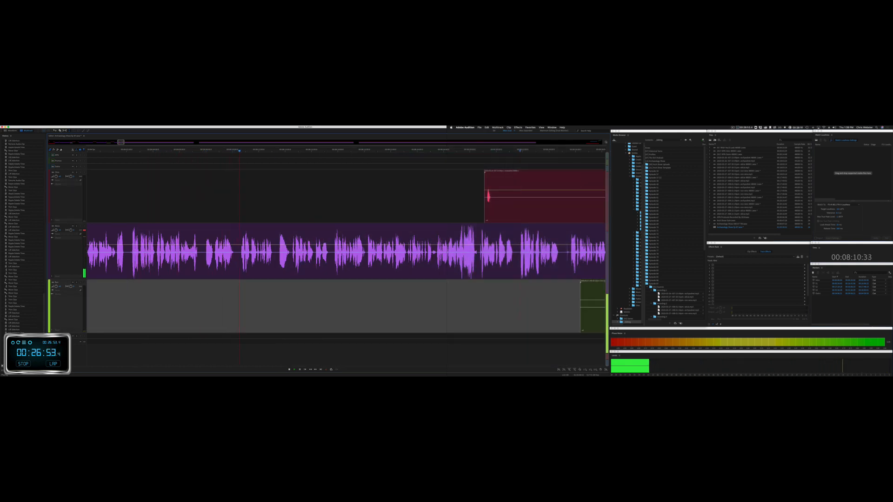
left_click_drag(276, 255, 289, 255)
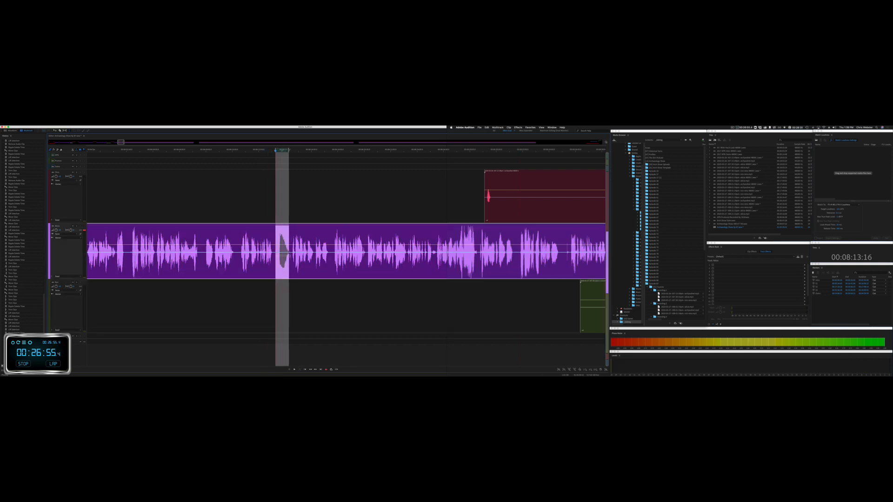
key("Delete")
left_click(259, 267)
key("space")
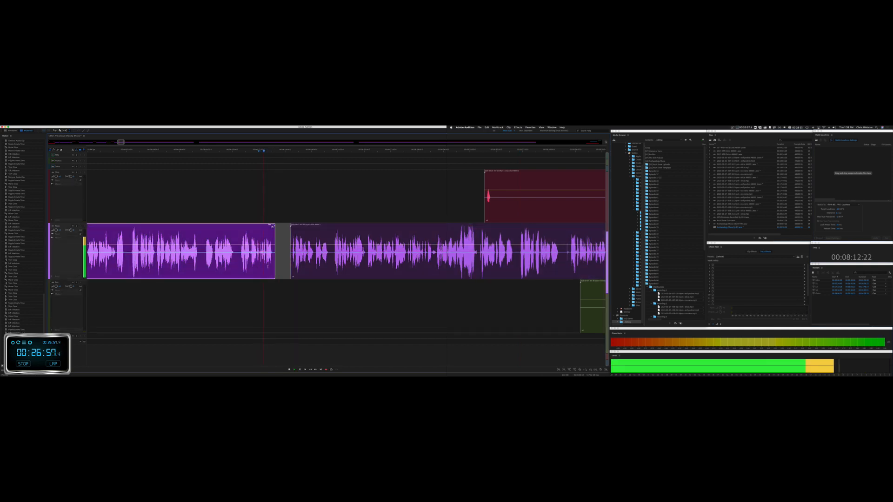
left_click(279, 271)
key("super+z")
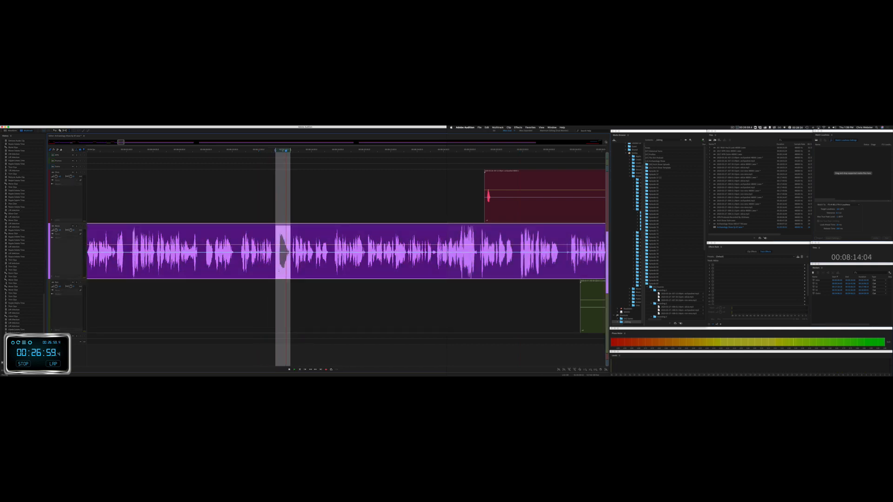
key("alt+super+BackSpace")
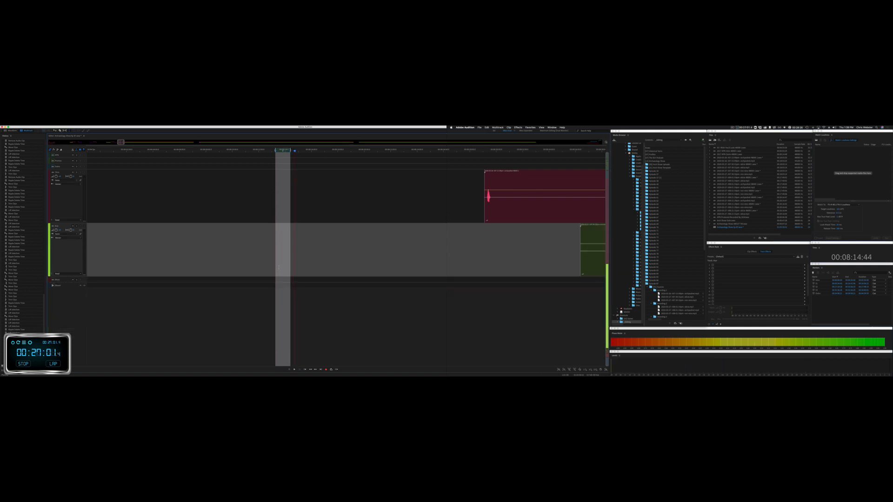
key("super+z")
key("alt+super+BackSpace")
key("super+z")
Step: Cut the short isolated sound between two purple phrases, closing the gap across all tracks
left_click(281, 290)
left_click_drag(274, 254, 289, 253)
key("shift+super+BackSpace")
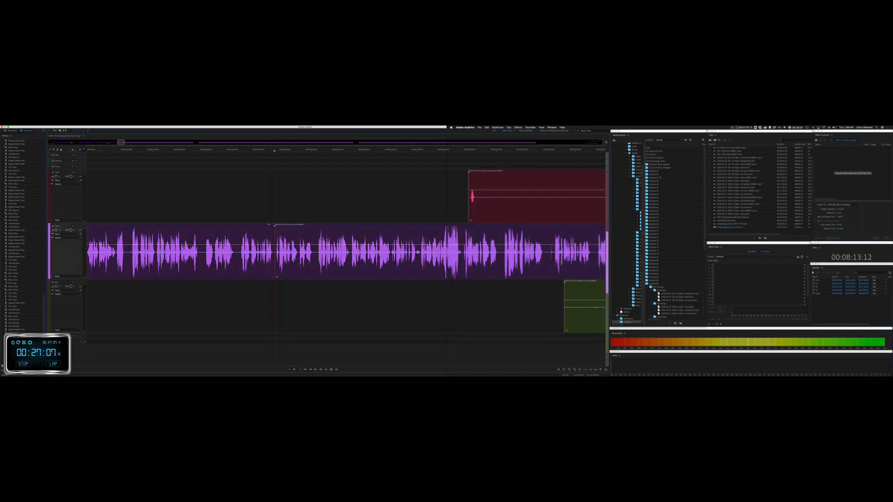
left_click(238, 294)
key("space")
Step: Delete the red silence between its next two short sounds, and the green bleed beneath the purple speech in that area
scroll(238, 288, "down", 2)
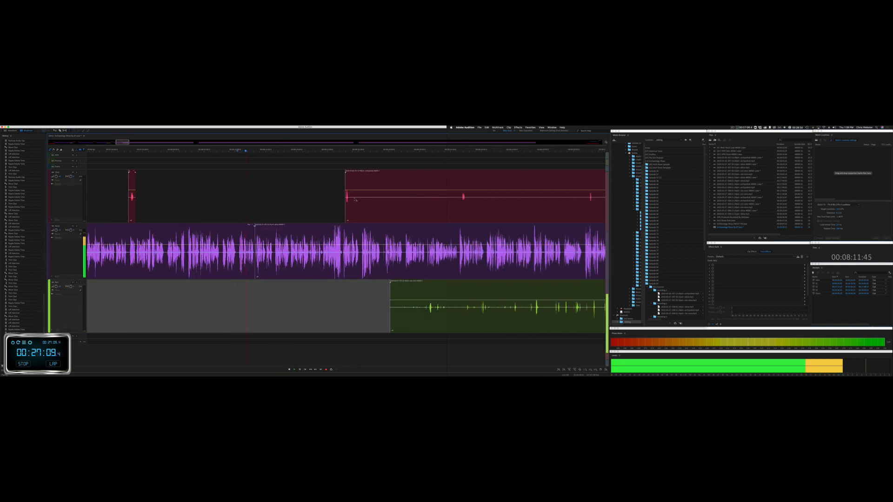
left_click_drag(352, 203, 459, 203)
key("Delete")
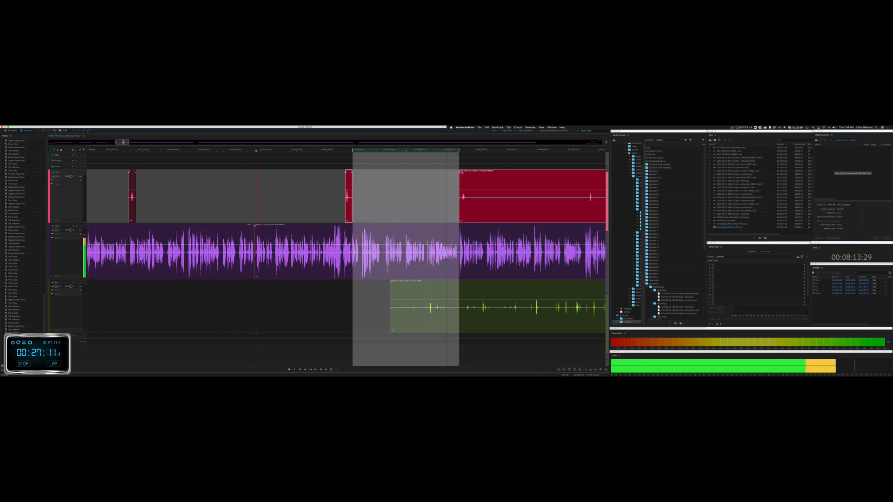
left_click_drag(385, 311, 605, 310)
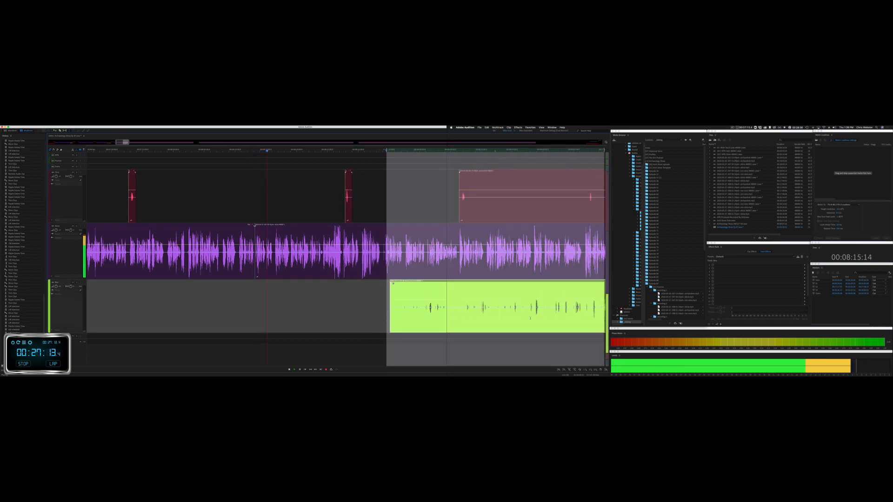
key("Delete")
Step: Move the isolated red sound slightly earlier, into the brief pause after the loud purple phrase
left_click(316, 253)
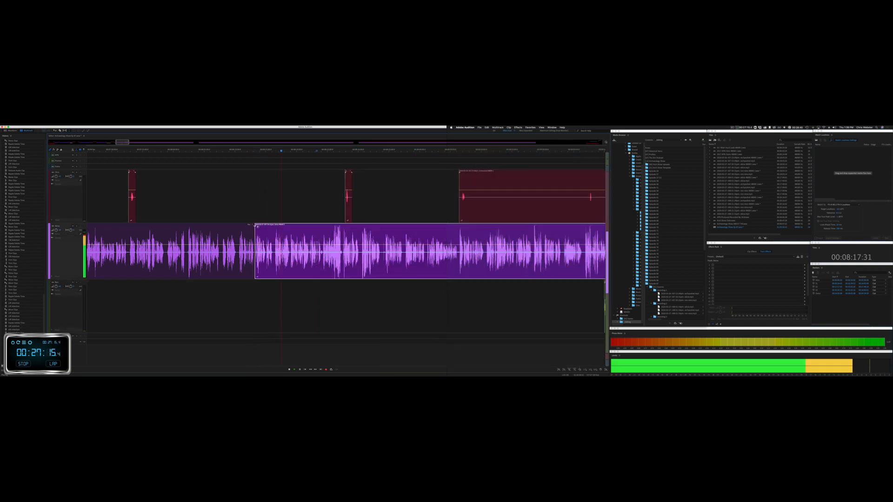
left_click(310, 291)
scroll(311, 292, "up", 3)
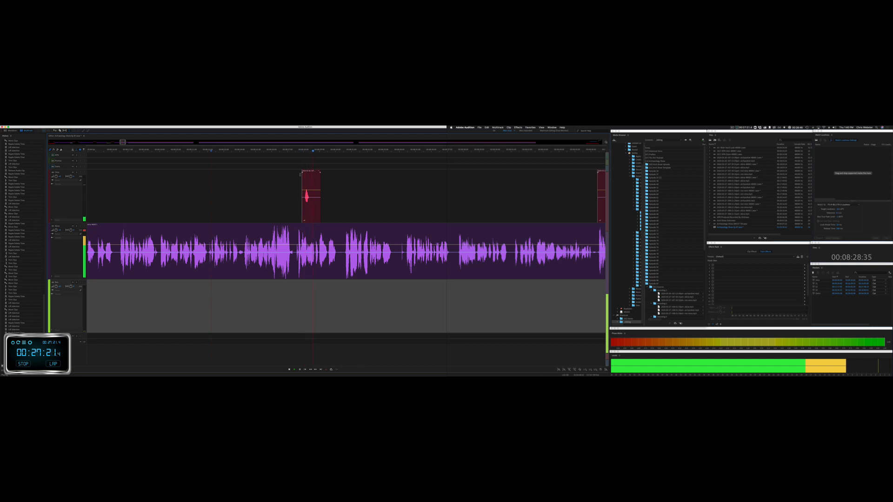
left_click_drag(311, 174, 297, 174)
key("space")
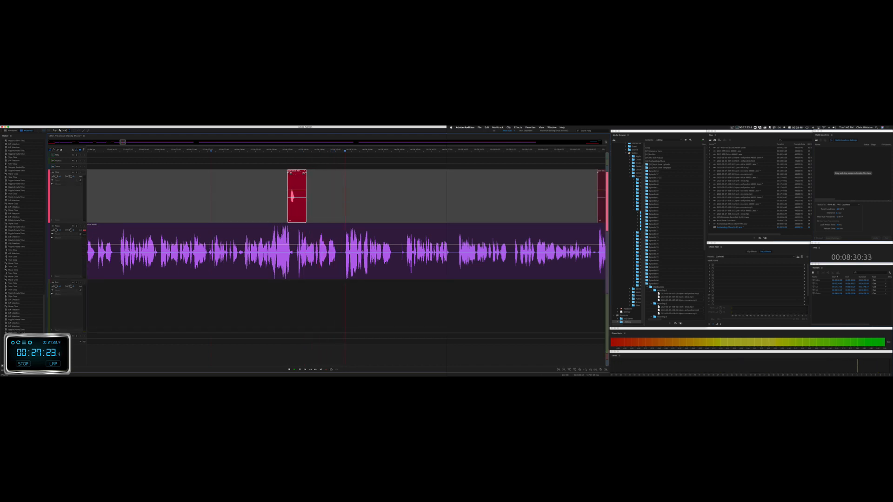
Step: Cut the short purple sound and the pause following it, shortly after the moved red clip, closing the gap
scroll(324, 200, "up", 4)
scroll(323, 200, "up", 3)
left_click_drag(340, 254, 410, 254)
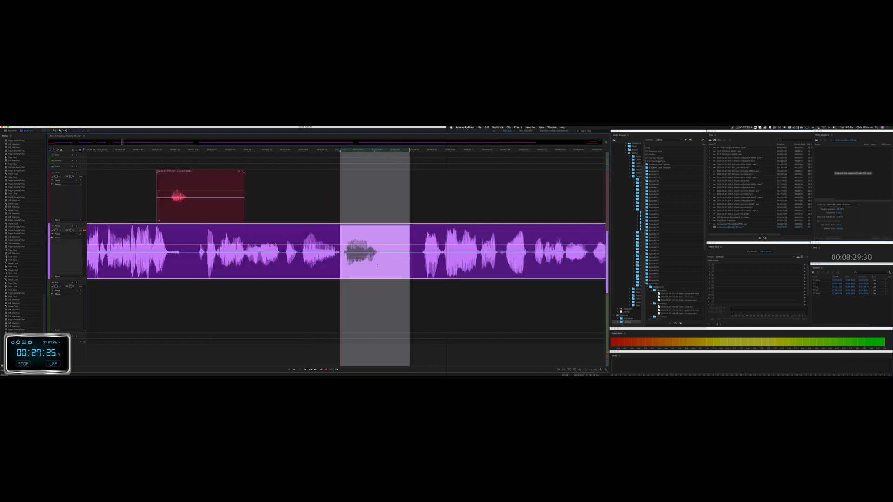
key("shift+super+BackSpace")
key("space")
Step: Cut the last sound of the following purple phrase together with the pause after it, closing the gap
scroll(372, 267, "down", 3)
scroll(373, 268, "right", 5)
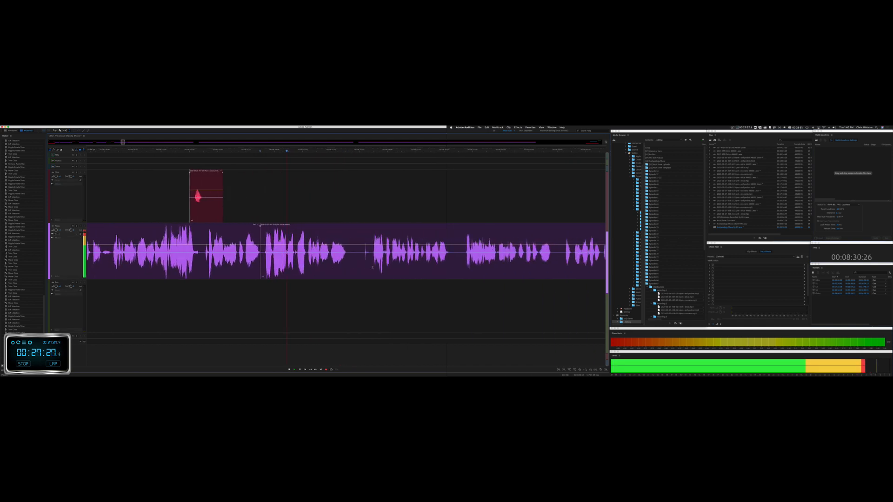
scroll(373, 268, "right", 1)
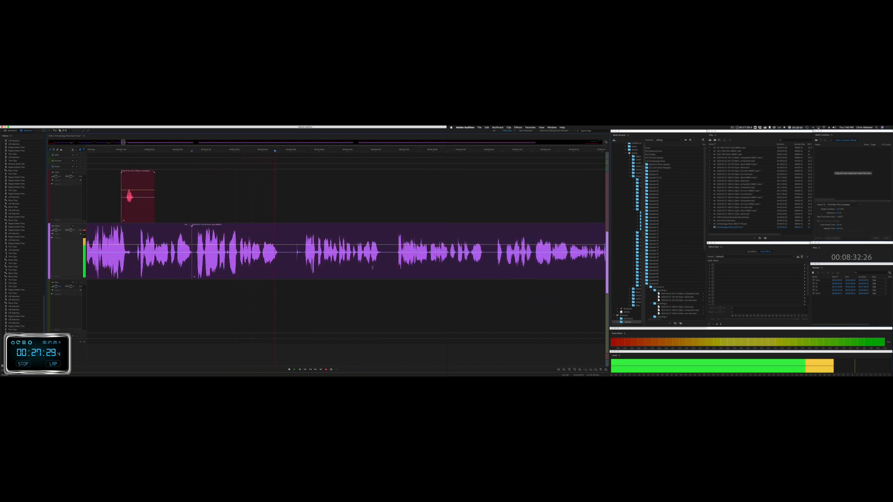
key("space")
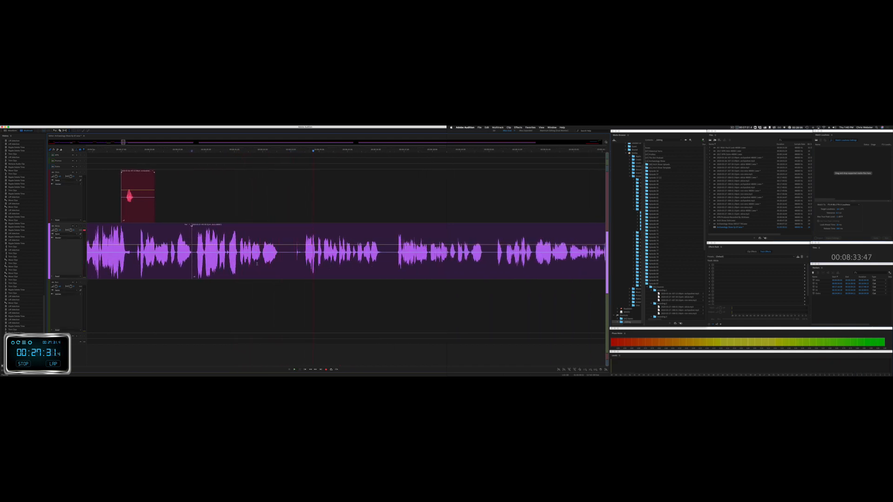
left_click_drag(261, 257, 300, 261)
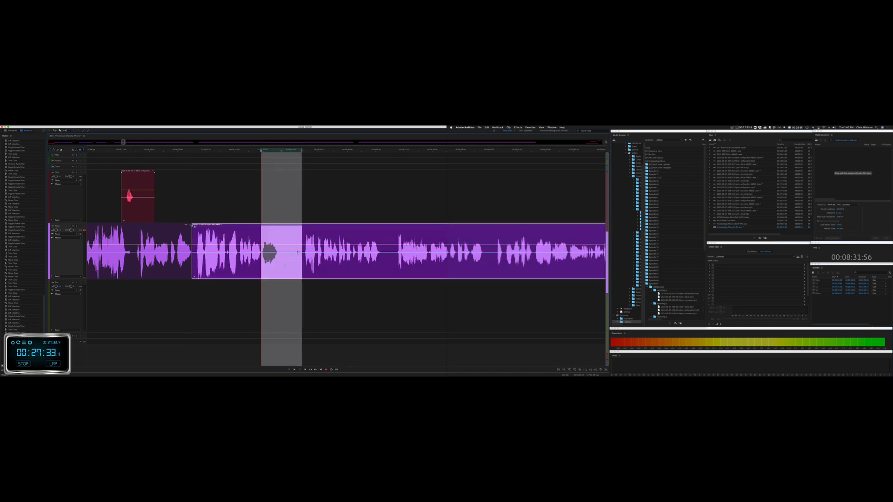
key("shift+Delete")
key("space")
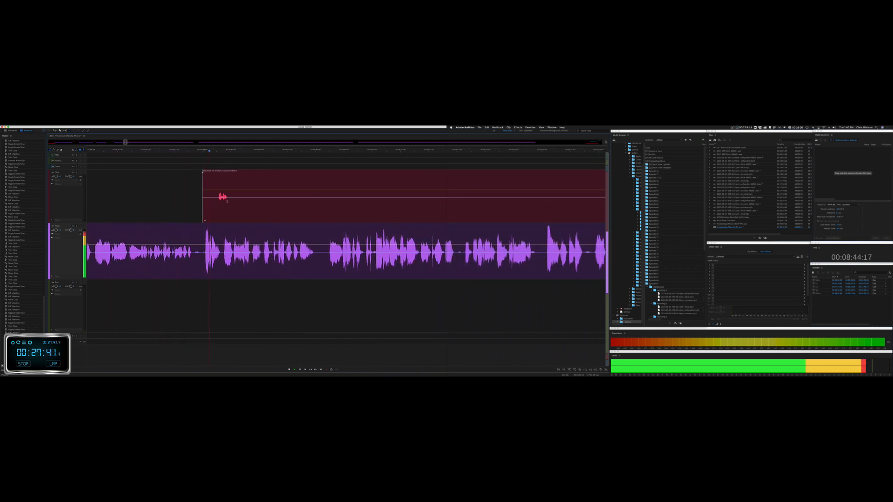
Step: Delete the red silence after the next short sound, and move that sound earlier into the pause before the purple phrase
left_click_drag(240, 207, 353, 207)
key("Delete")
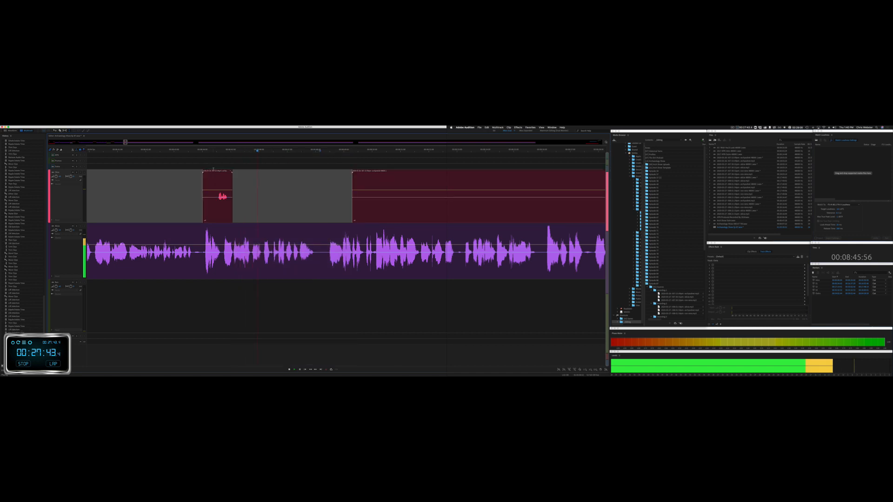
left_click_drag(213, 170, 193, 178)
Step: Cut the short purple sound right after the loud burst that follows the moved red clip, closing the gap across the tracks
key("space")
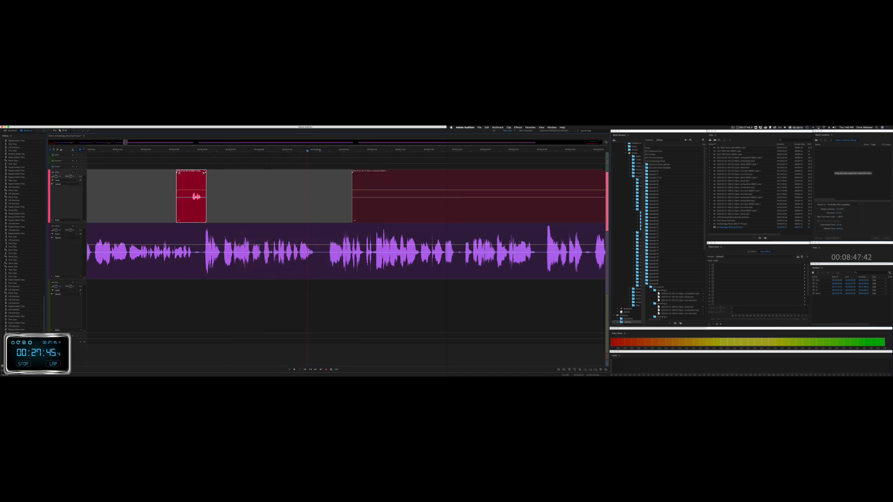
left_click_drag(222, 256, 229, 257)
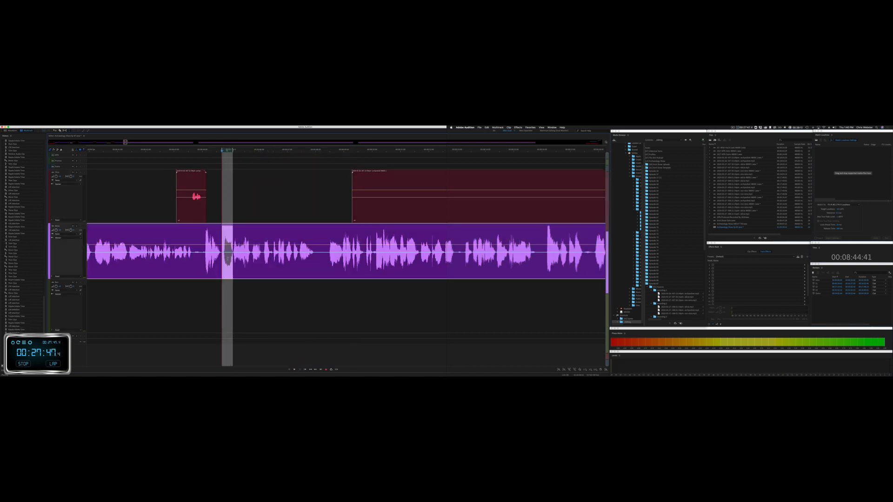
key("super+shift+Delete")
left_click(210, 213)
key("space")
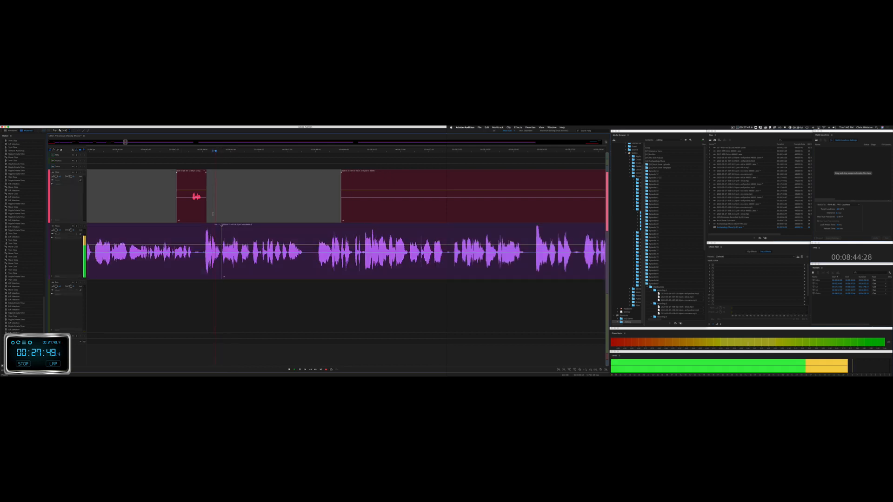
Step: Delete the long red silence after the moved short sound, running beneath several of the following purple phrases
left_click_drag(216, 200, 582, 198)
key("Delete")
left_click(548, 198)
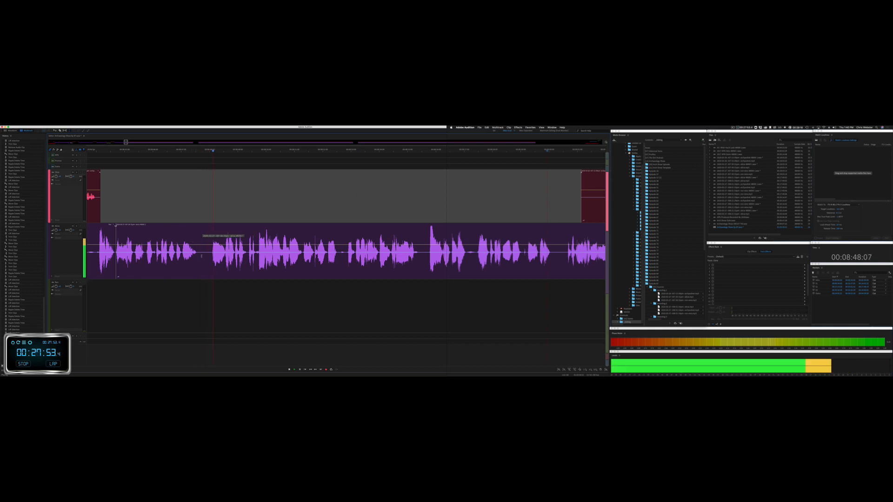
Step: Cut the filler sound after the pause in the purple speech together with part of that pause, closing the gap
left_click_drag(207, 251, 224, 251)
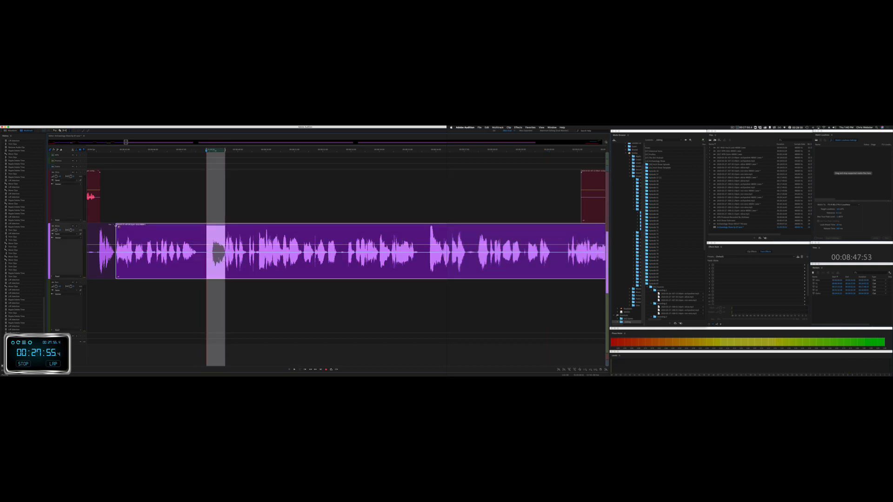
key("Delete")
key("space")
left_click(223, 228)
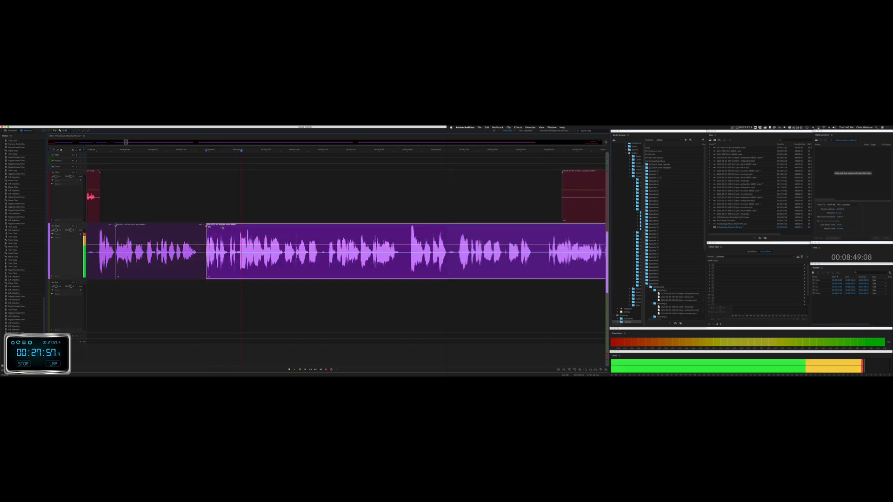
left_click_drag(210, 227, 211, 191)
Step: Delete the red silence before and after the next short red sound, and the opening green bleed beneath the purple speech
scroll(285, 203, "right", 5)
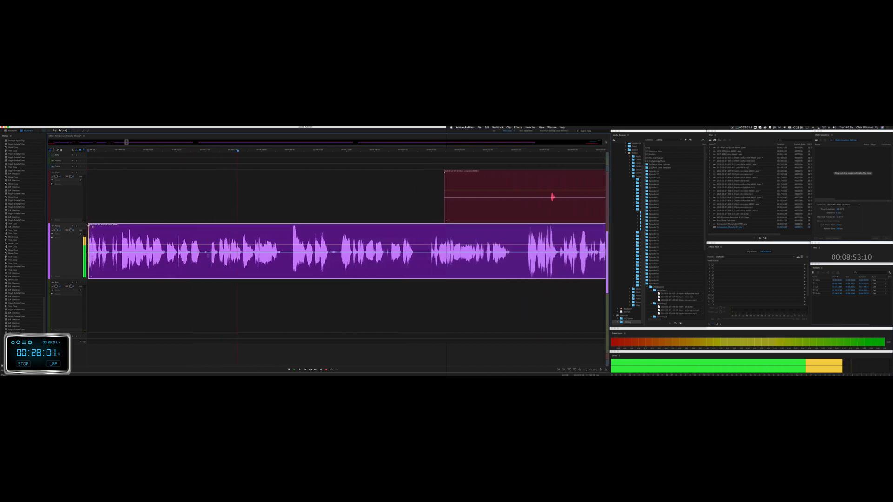
scroll(424, 190, "right", 10)
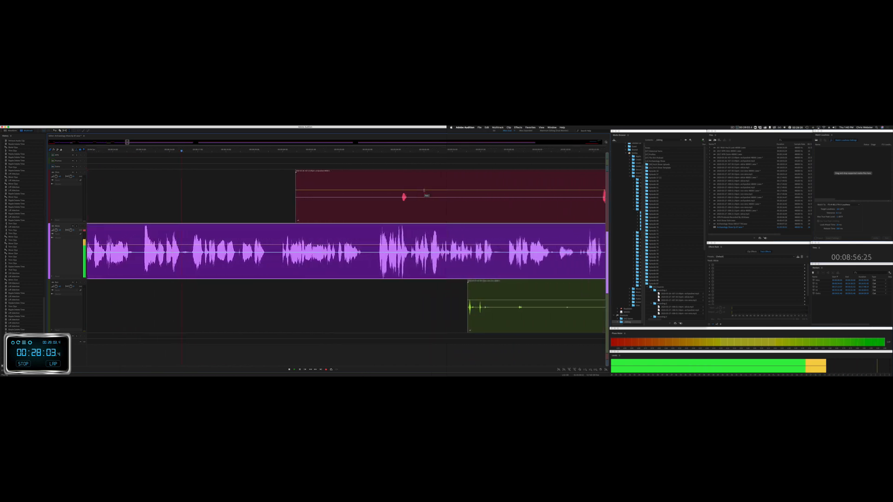
left_click_drag(200, 209, 499, 205)
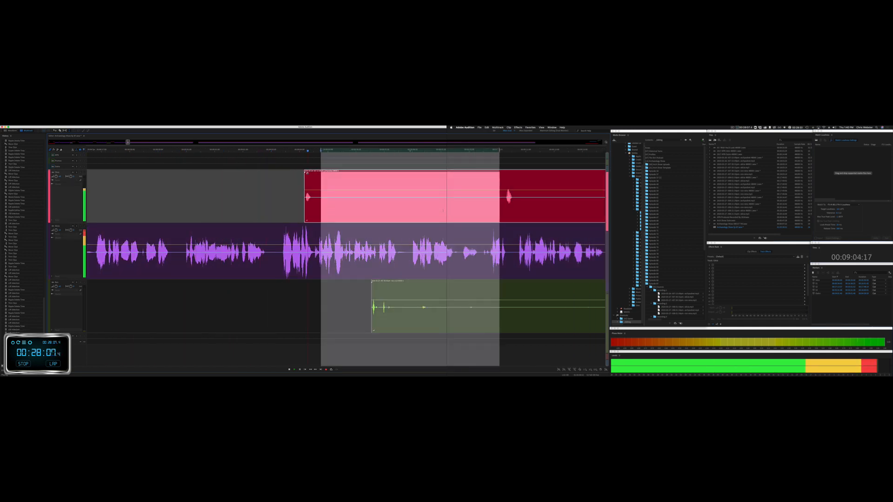
key("Delete")
left_click_drag(347, 307, 527, 313)
key("Delete")
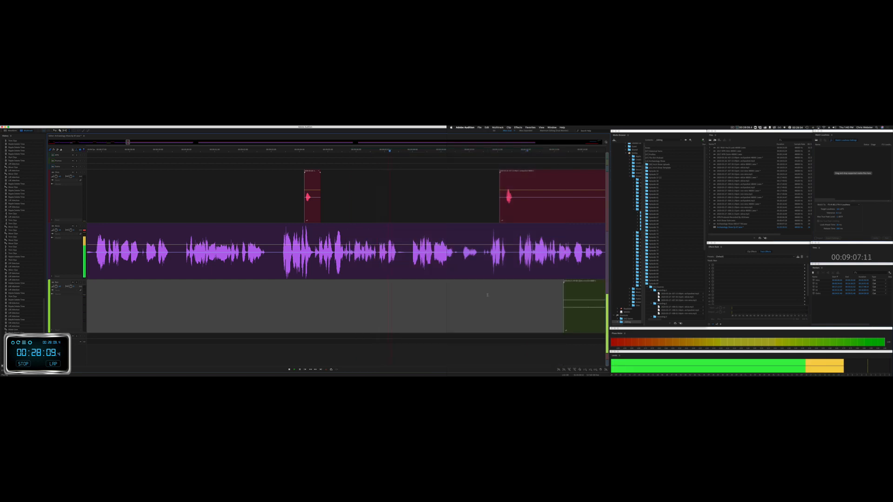
Step: Delete the red silence between the last short sound and the start of the long red speech
scroll(224, 166, "right", 10)
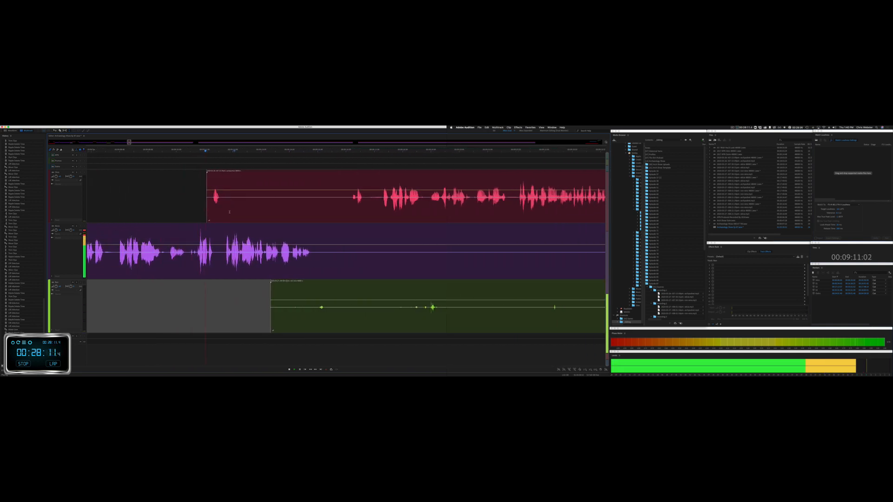
left_click_drag(229, 212, 348, 213)
key("Delete")
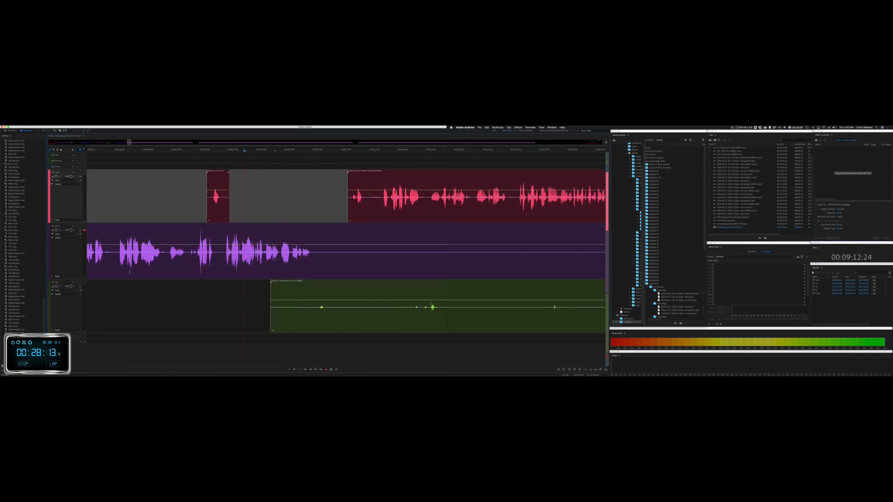
Step: Cut the quiet purple filler sound and its surrounding pauses, just before the short red sound, closing the gap
left_click(166, 257)
left_click_drag(167, 257, 193, 257)
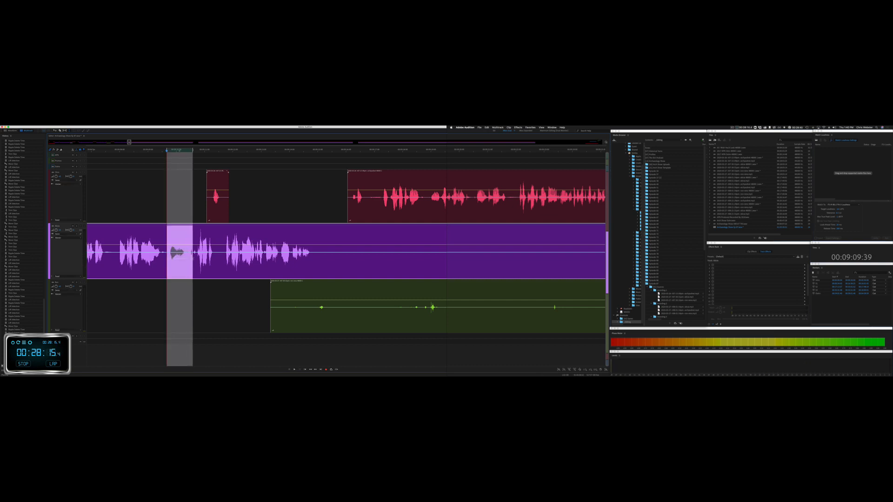
key("shift+super+BackSpace")
key("space")
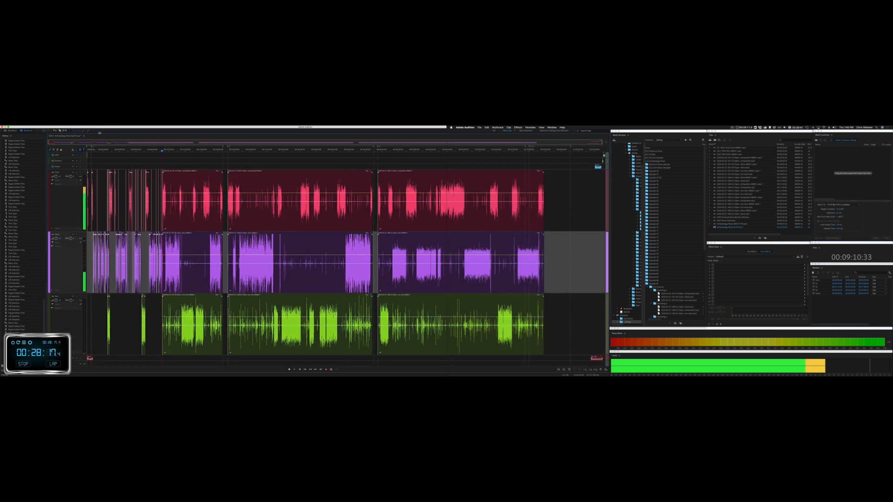
Step: Delete the opening green bleed beneath the end of the purple phrase and the first part of the red speech
scroll(164, 185, "up", 12)
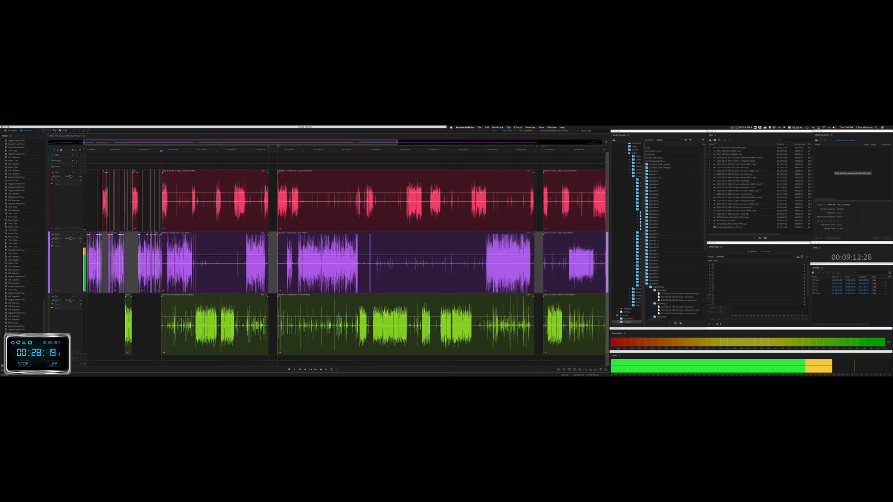
scroll(164, 186, "left", 2)
scroll(163, 185, "left", 1)
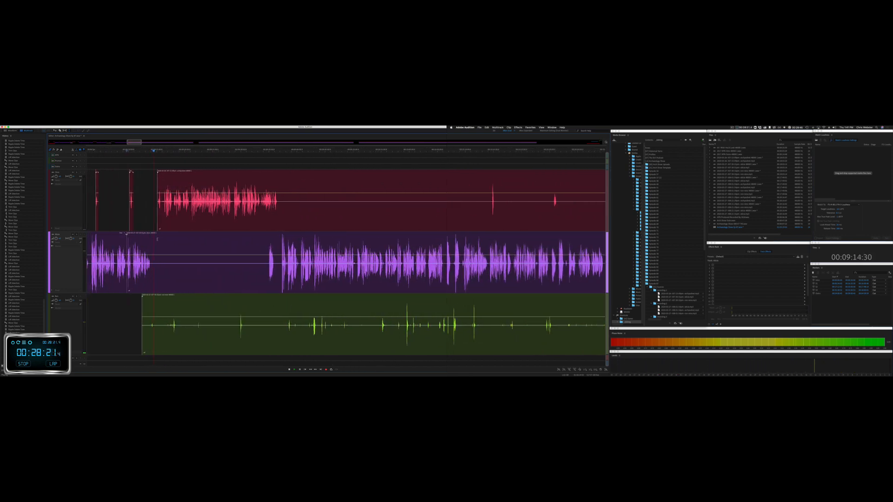
scroll(159, 186, "up", 4)
scroll(159, 185, "left", 4)
left_click(144, 322)
left_click_drag(322, 339, 398, 342)
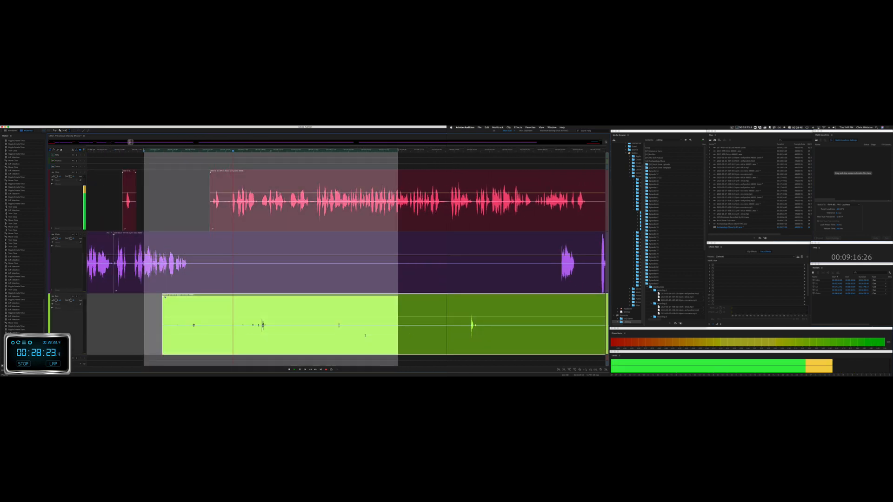
key("Delete")
Step: Cut the pause after the purple phrase together with the first short sound of the red speech, closing the gap
key("space")
left_click_drag(193, 224, 236, 239)
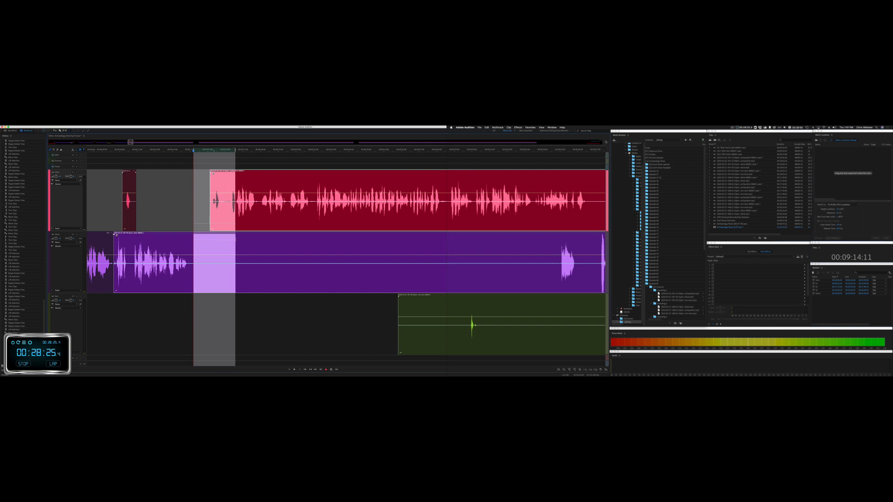
key("super+shift+Delete")
key("space")
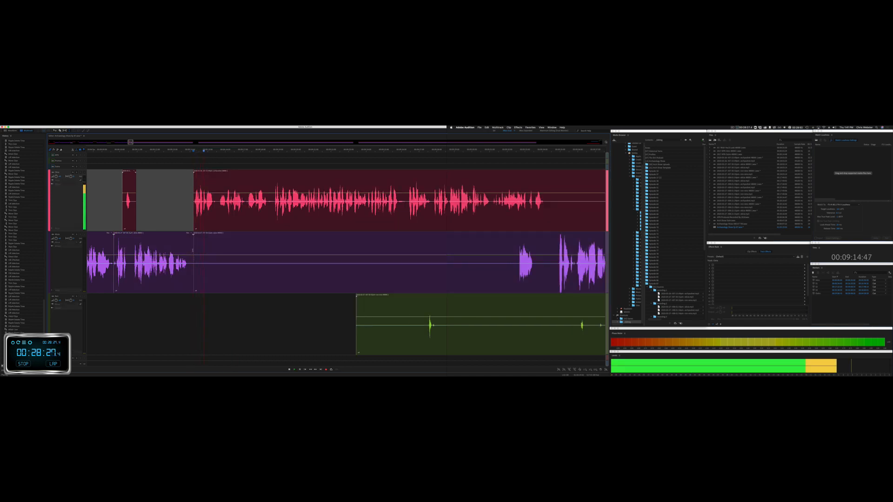
Step: Delete the purple silence beneath the long red speech and the green bleed running past its end
left_click_drag(194, 249, 497, 254)
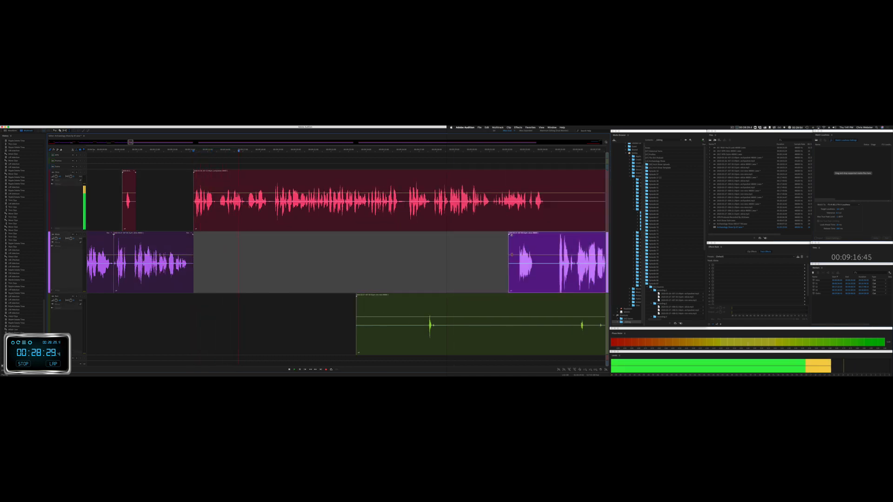
left_click_drag(349, 326, 592, 326)
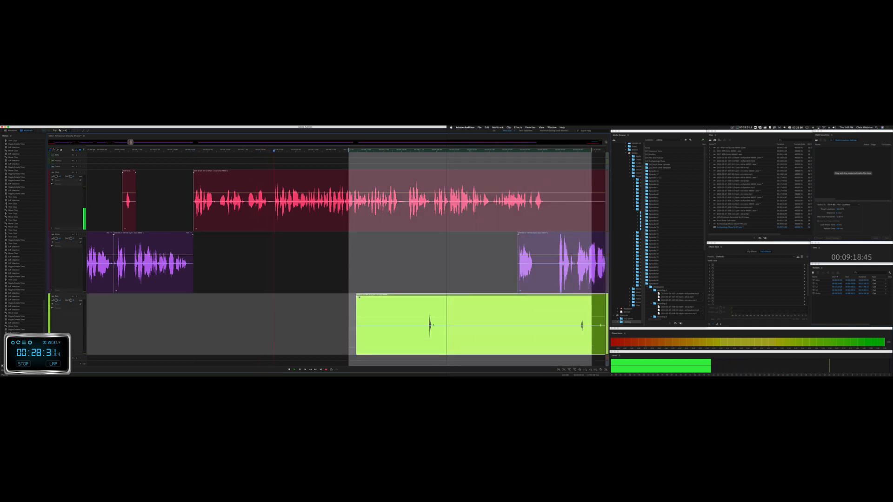
key("Delete")
left_click(285, 325)
key("space")
Step: Cut the filler sound and preceding pause after the opening phrase of the red speech, closing the gap
left_click(220, 211)
key("space")
scroll(219, 210, "up", 3)
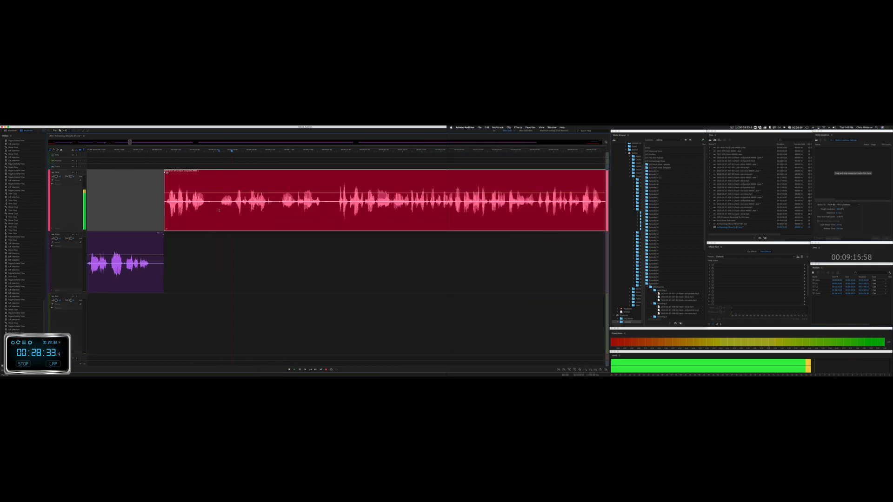
scroll(219, 210, "up", 1)
key("space")
left_click_drag(214, 211, 237, 213)
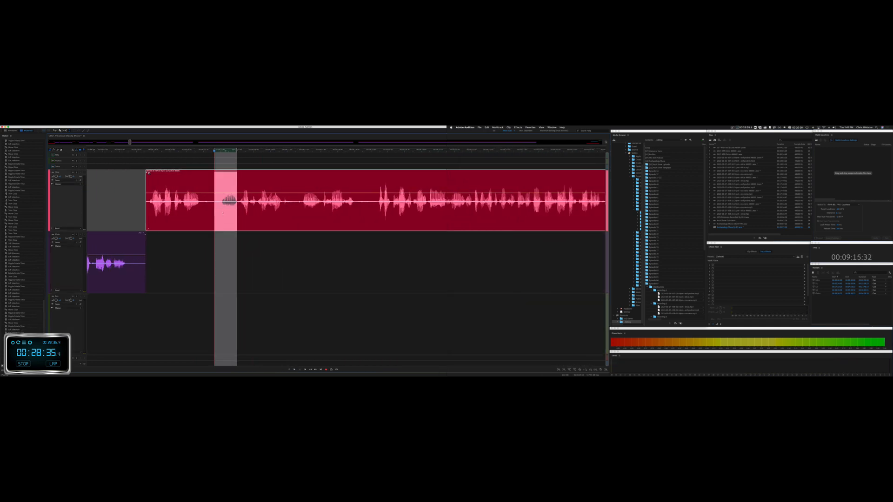
key("alt+BackSpace")
key("space")
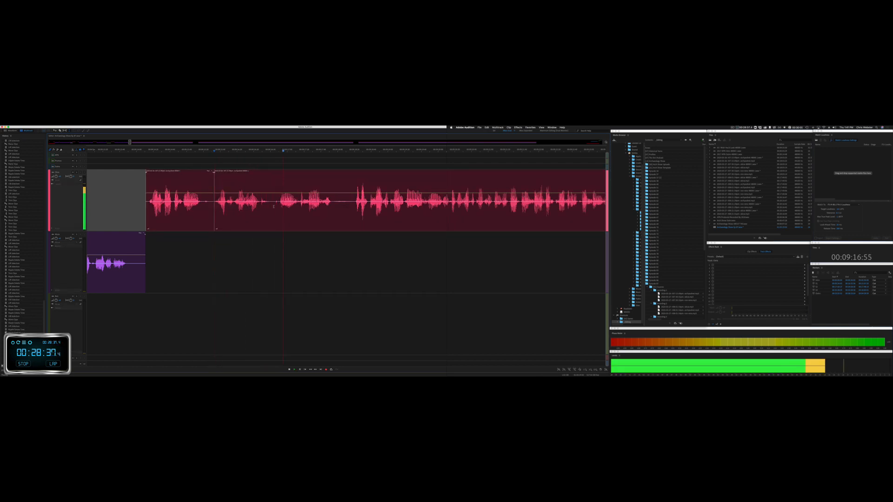
Step: Cut the next filler sound and preceding pause, after the second phrase of the red speech, closing the gap
key("space")
left_click_drag(274, 206, 298, 204)
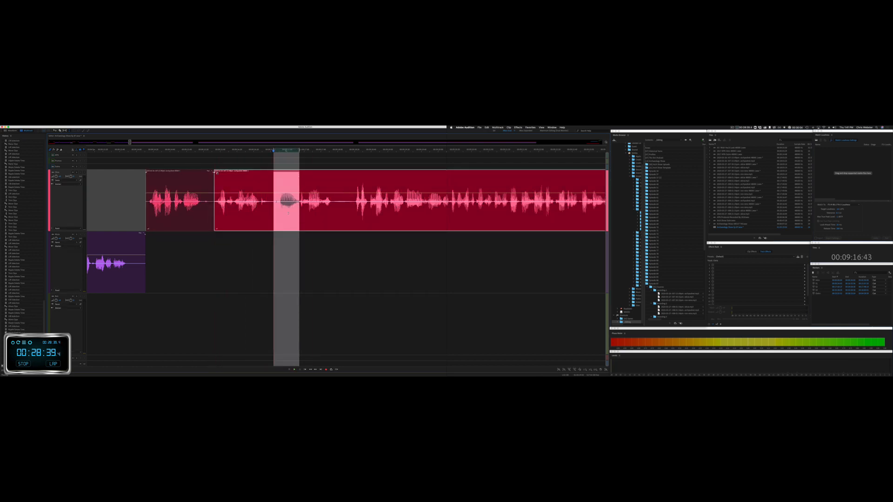
key("alt+BackSpace")
key("space")
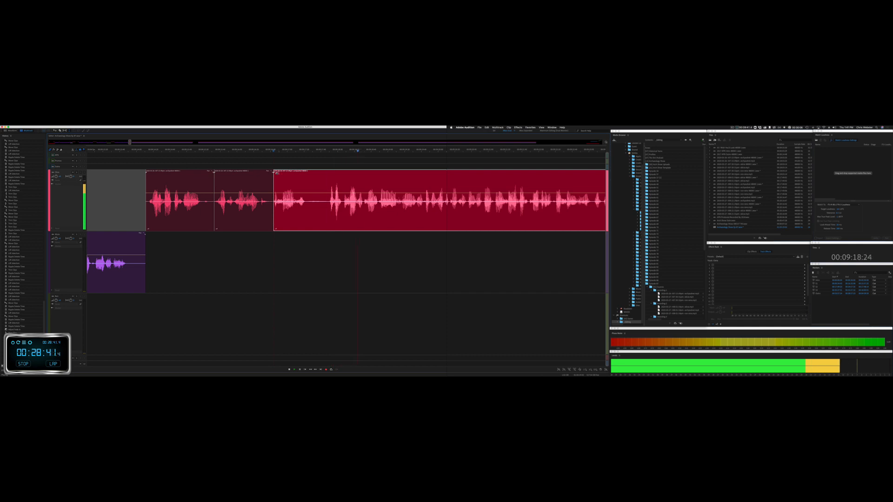
left_click_drag(276, 173, 281, 161)
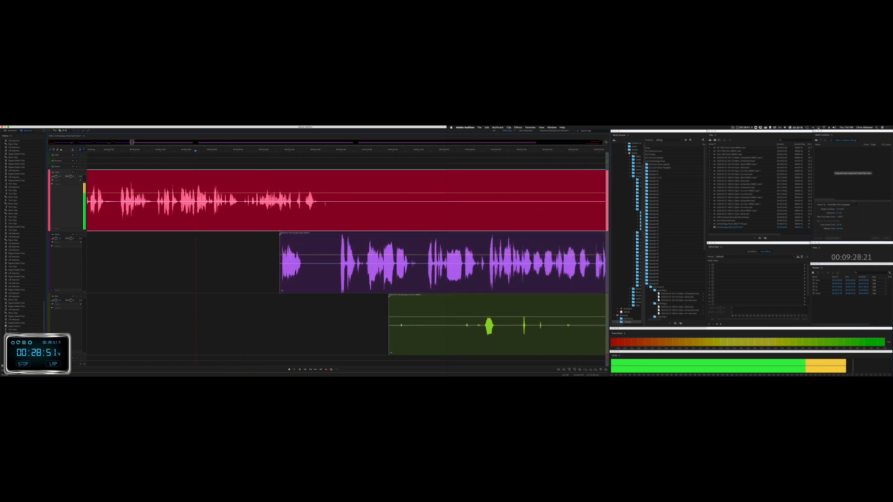
Step: Delete the red silence after the speech ends, and the first few sounds of the following purple clip
left_click(408, 208)
key("Delete")
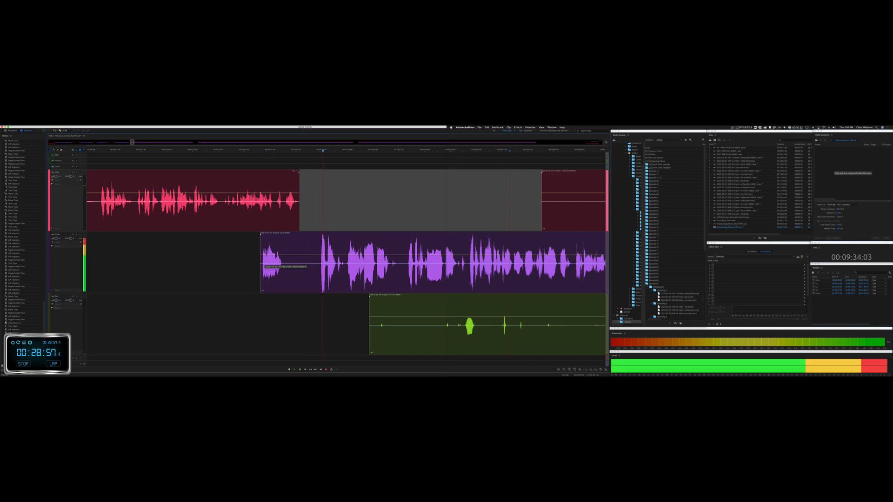
left_click_drag(260, 244, 397, 246)
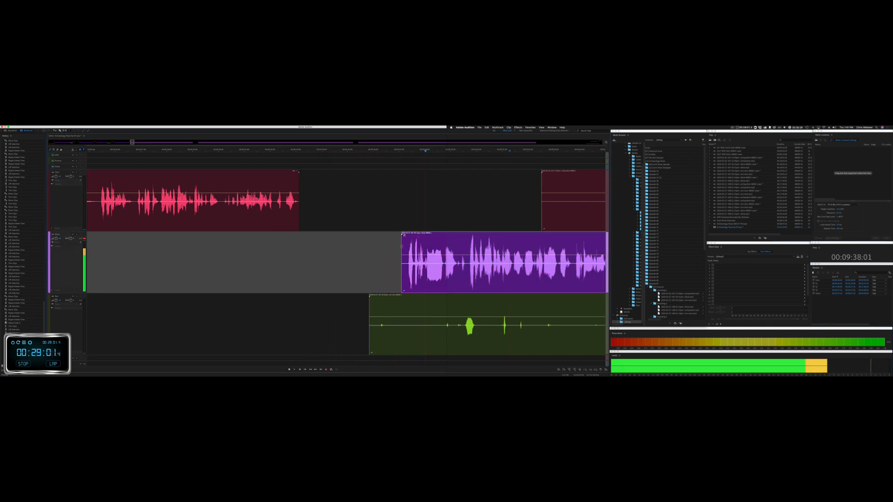
Step: Delete the opening part of the green clip up to just after the start of the shortened purple speech
key("space")
left_click_drag(352, 311, 427, 314)
key("Delete")
left_click(406, 313)
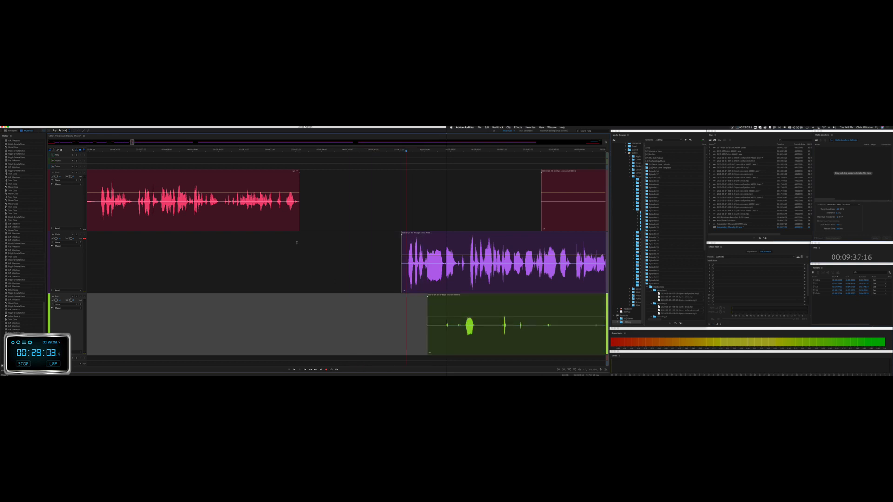
Step: Close most of the empty gap between the red and purple speech, and delete the green bleed beneath the purple speech
left_click_drag(306, 234, 401, 259)
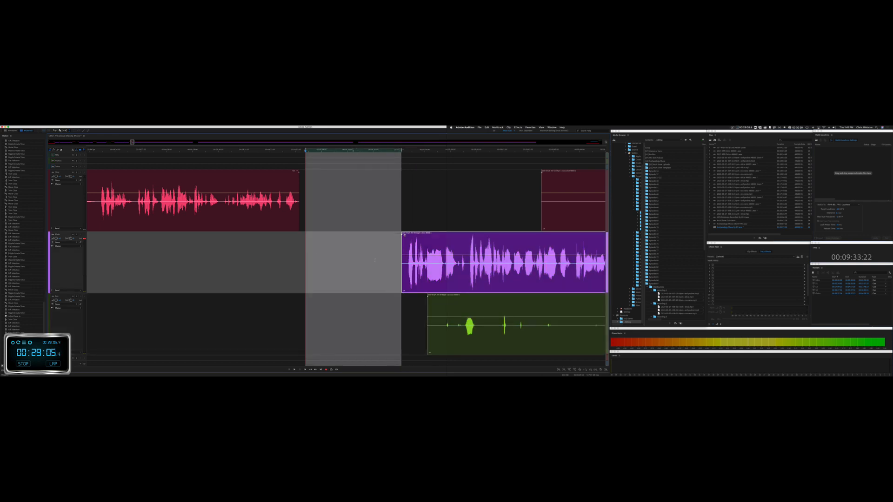
key("Delete")
key("space")
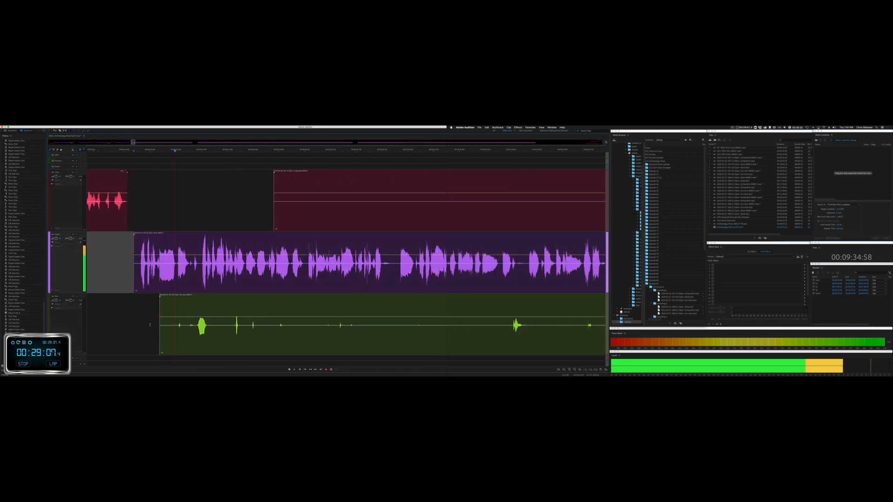
left_click_drag(150, 325, 560, 326)
key("Delete")
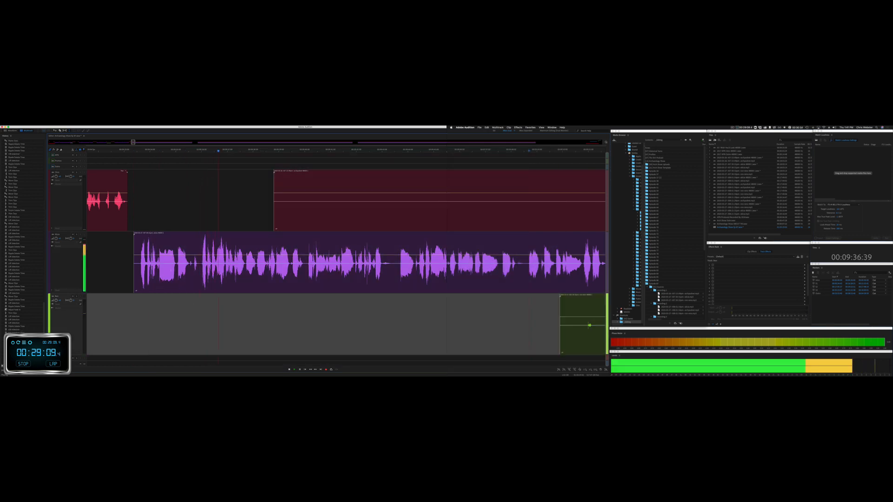
Step: Cut the fading filler and small sounds after the opening phrase of the purple speech, closing the gap
scroll(171, 270, "up", 4)
key("space")
left_click_drag(187, 270, 255, 272)
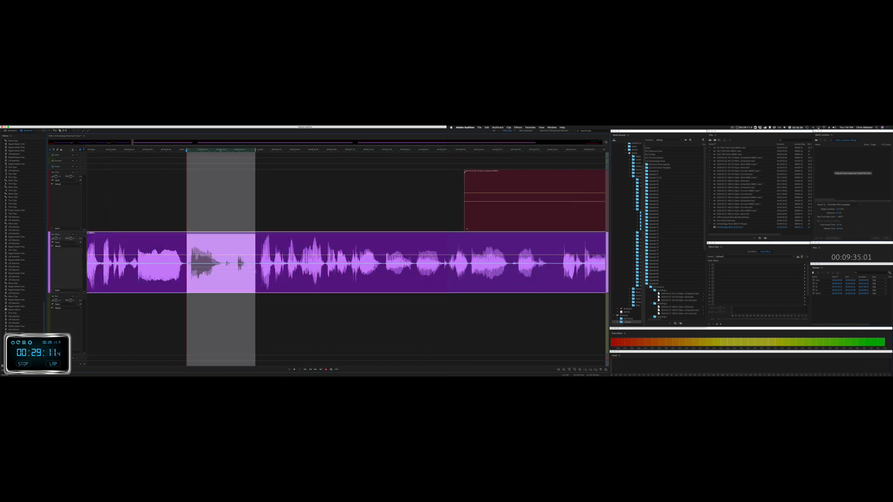
key("Delete")
key("space")
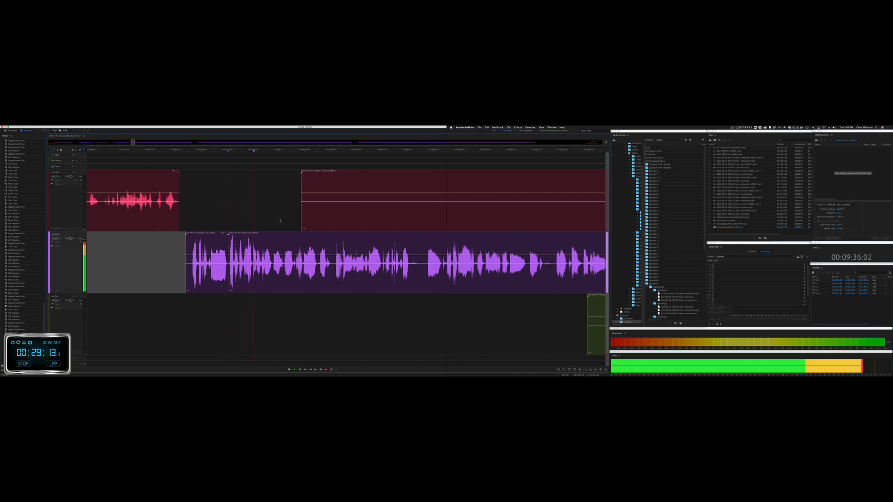
Step: Delete the silent opening of the long red clip above the purple speech
left_click_drag(298, 199, 560, 201)
key("Delete")
left_click(531, 202)
scroll(470, 204, "right", 5)
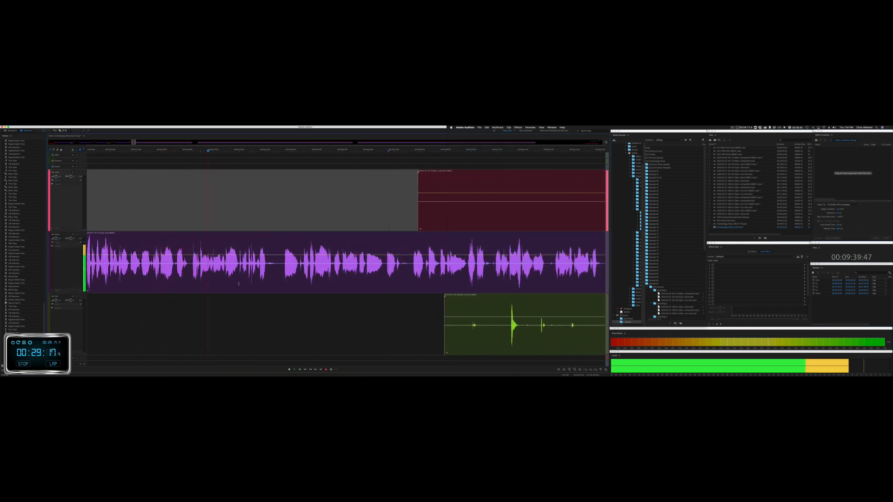
left_click_drag(278, 269, 299, 269)
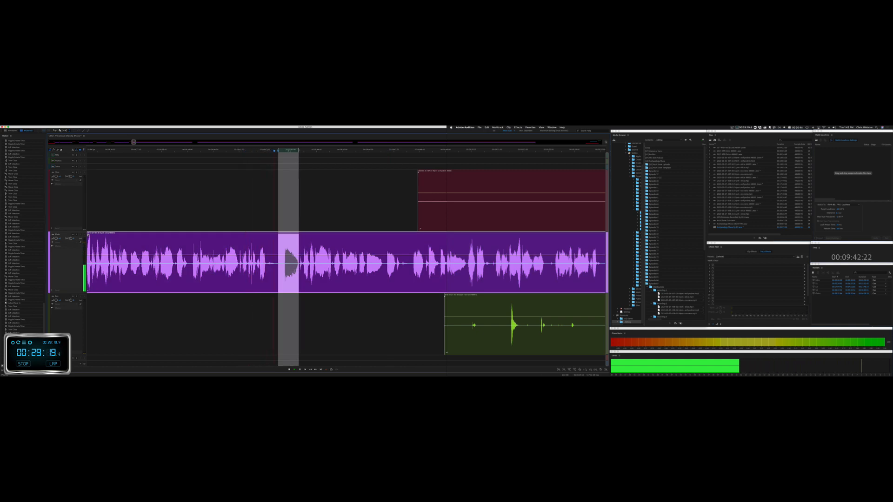
left_click(294, 271)
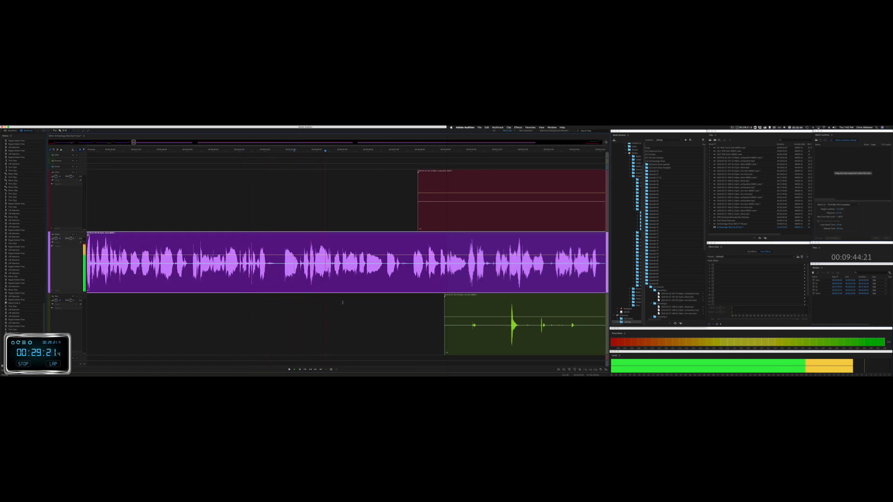
Step: Delete the next silent stretch at the start of the remaining red clip while the purple speech continues
scroll(342, 303, "right", 5)
left_click_drag(219, 215, 538, 215)
key("Delete")
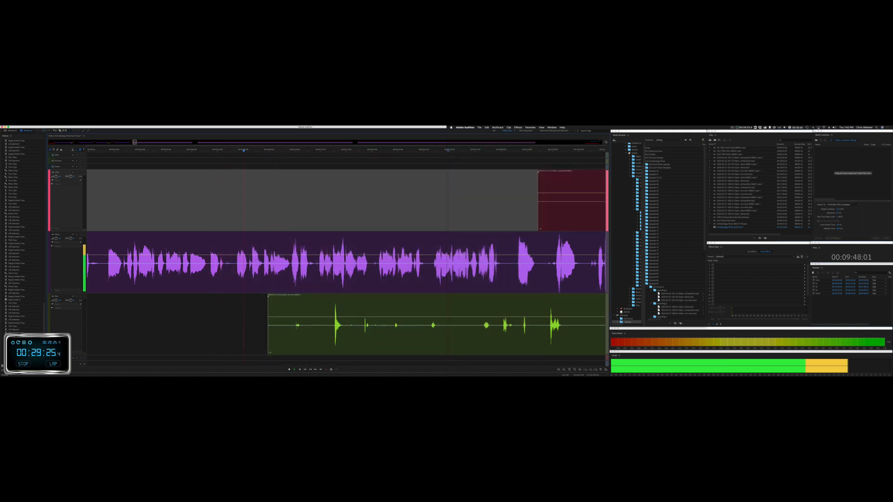
Step: Cut the hesitation between the two purple phrases just before the green clip starts, closing the gap on all tracks
left_click_drag(209, 263, 247, 263)
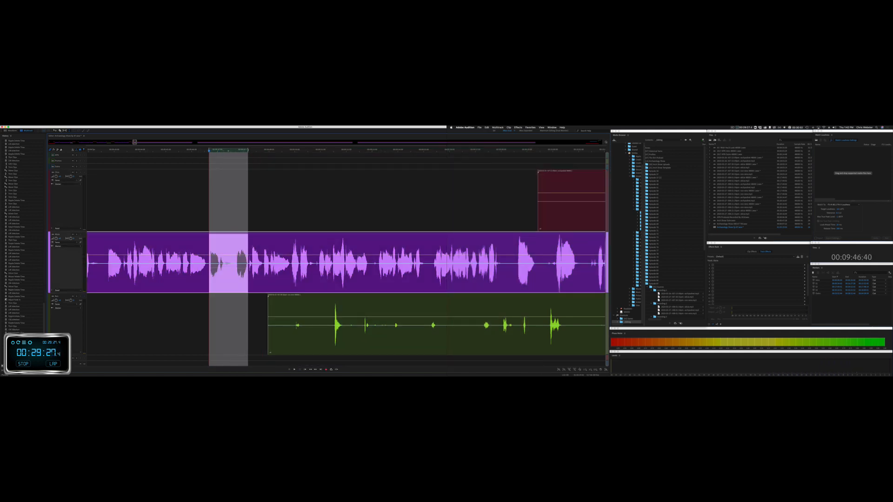
key("ctrl+shift+Delete")
key("space")
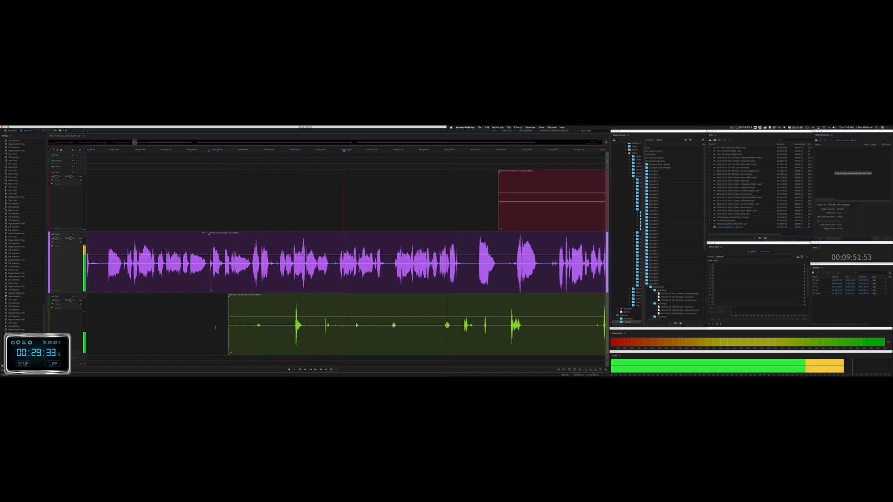
Step: Delete the opening green bleed beneath the purple speech, and the red silence up to just before the first short red sound
left_click_drag(215, 321, 470, 315)
key("Delete")
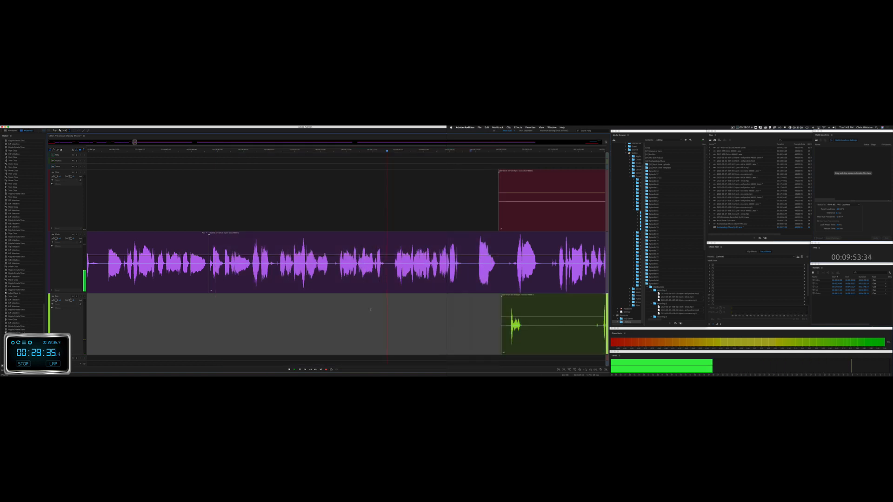
left_click_drag(236, 210, 437, 210)
key("Delete")
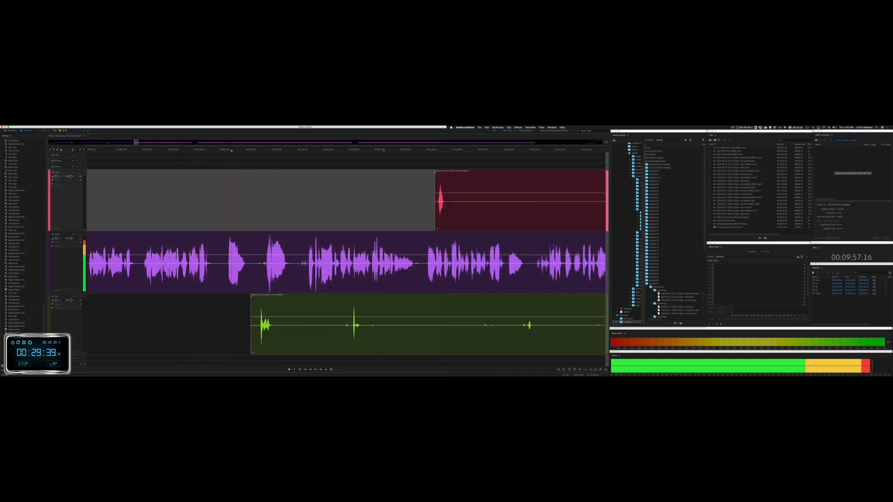
Step: Cut the first of the two isolated purple sounds above the green clip's start, closing the gap on all tracks
left_click_drag(221, 269, 262, 269)
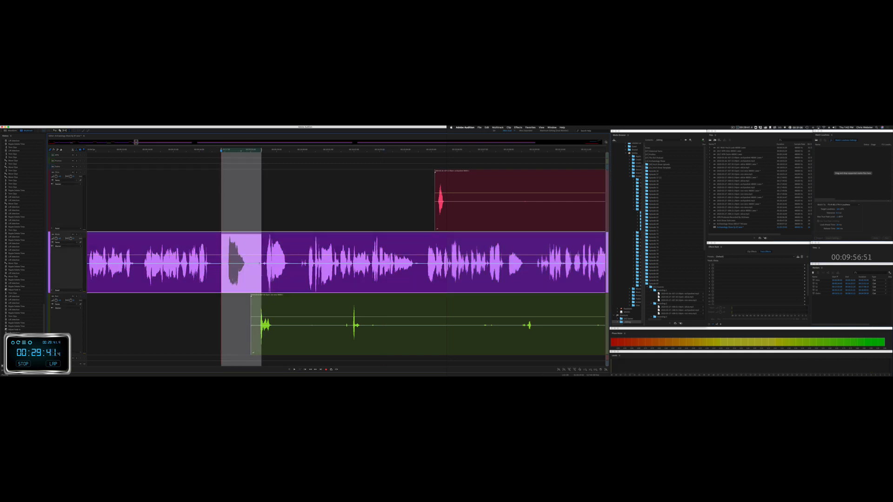
key("super+shift+Delete")
key("space")
Step: Delete the green bleed under the purple speech, and the red silence between the first two short red sounds
left_click_drag(209, 325, 548, 325)
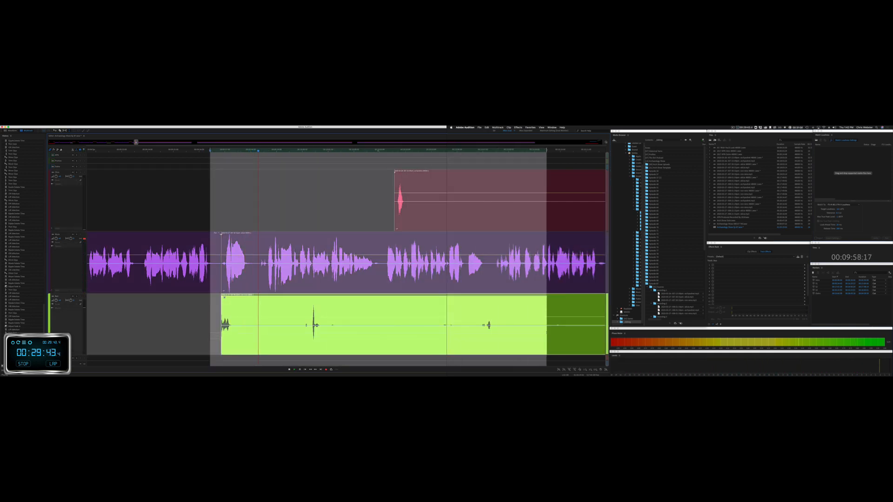
key("Delete")
scroll(318, 294, "right", 5)
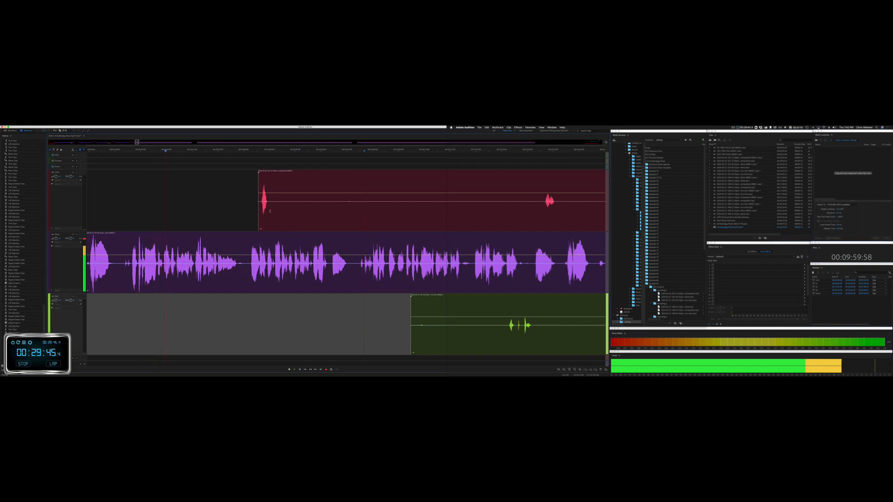
left_click_drag(269, 211, 539, 211)
key("Delete")
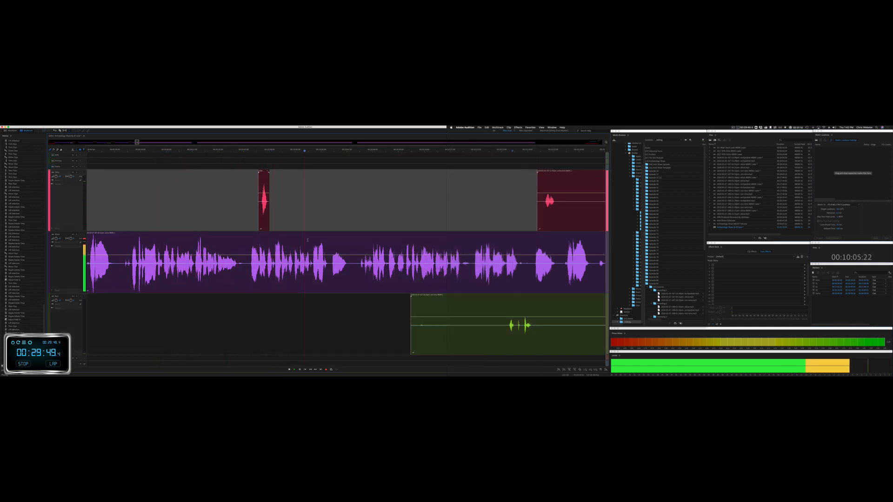
Step: Cut the isolated purple filler sound and the pause after it, closing the gap, and play back across the join
left_click_drag(331, 267, 356, 268)
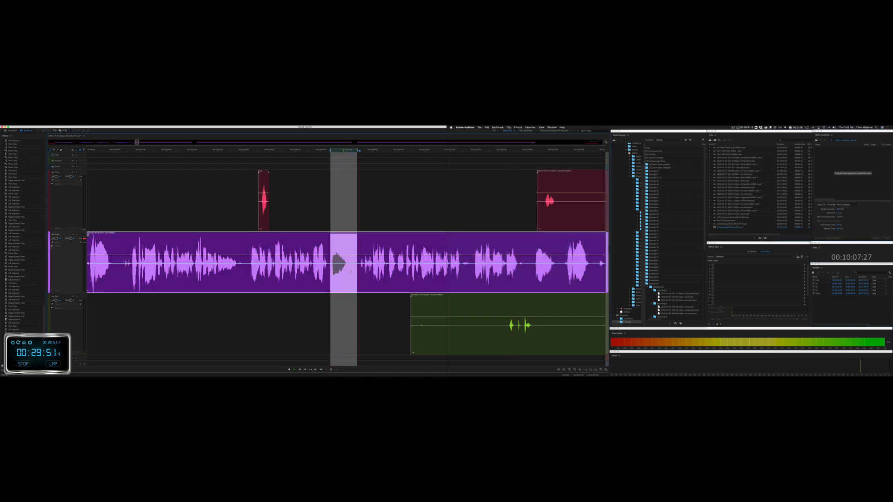
key("Delete")
key("space")
left_click(320, 223)
key("space")
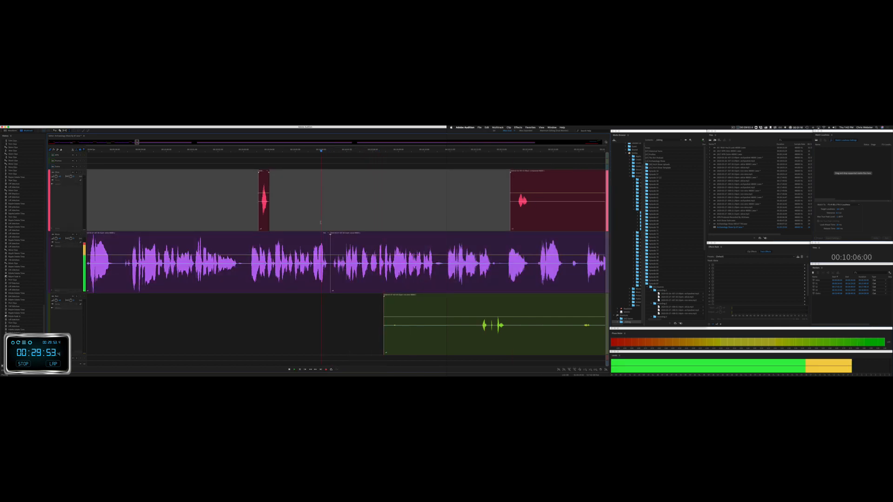
Step: Trim the green clip's start to just before its first sounds, and delete the red silence following the second short sound
scroll(303, 234, "right", 5)
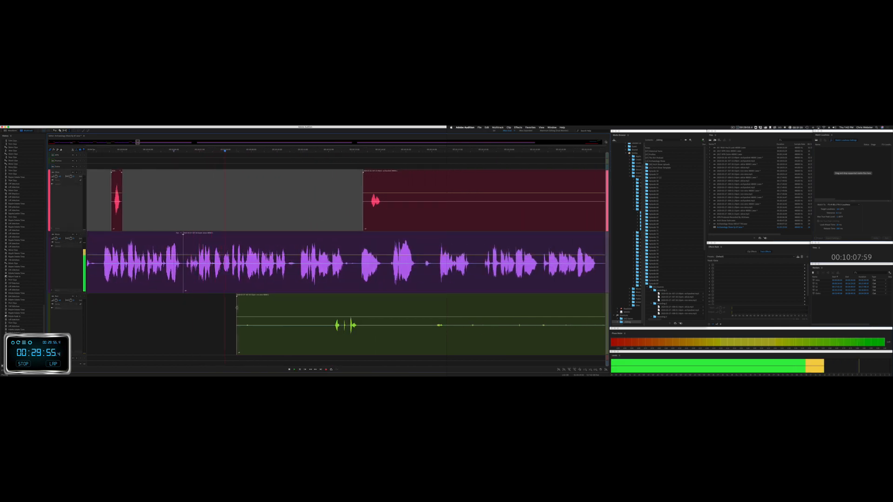
left_click_drag(237, 308, 321, 309)
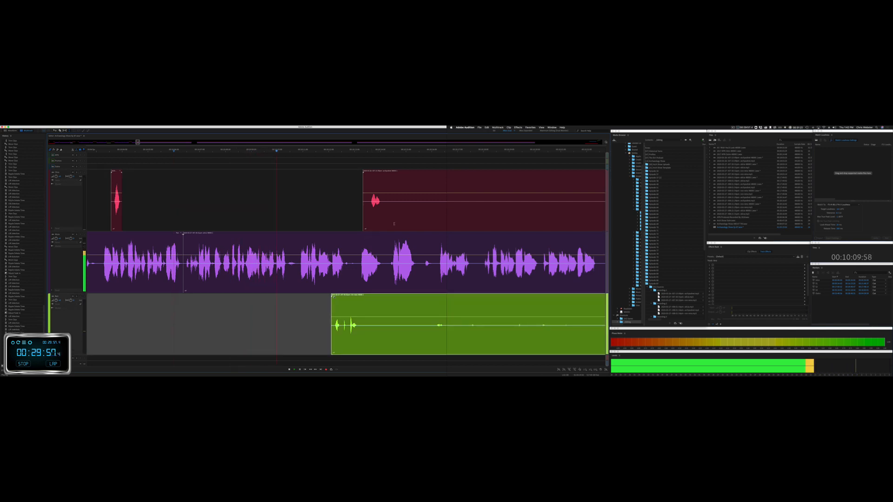
left_click_drag(378, 222, 606, 223)
key("Delete")
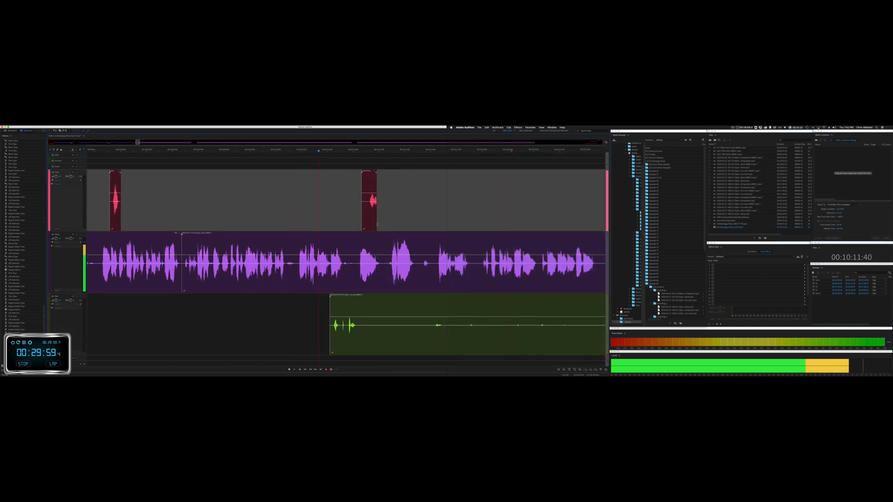
Step: Extend the end of the short red clip slightly, and delete the green bleed beneath the purple speech past the next red clip's start
left_click_drag(377, 225, 385, 223)
scroll(343, 218, "right", 5)
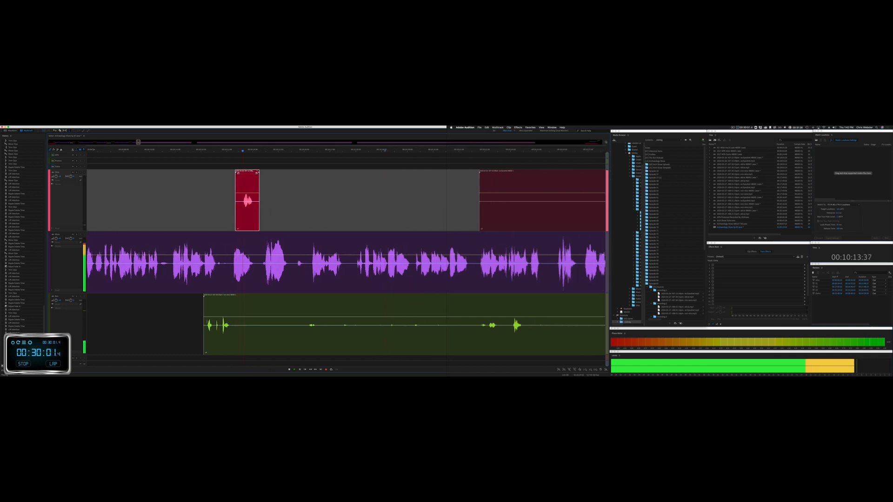
left_click_drag(192, 329, 546, 329)
key("Delete")
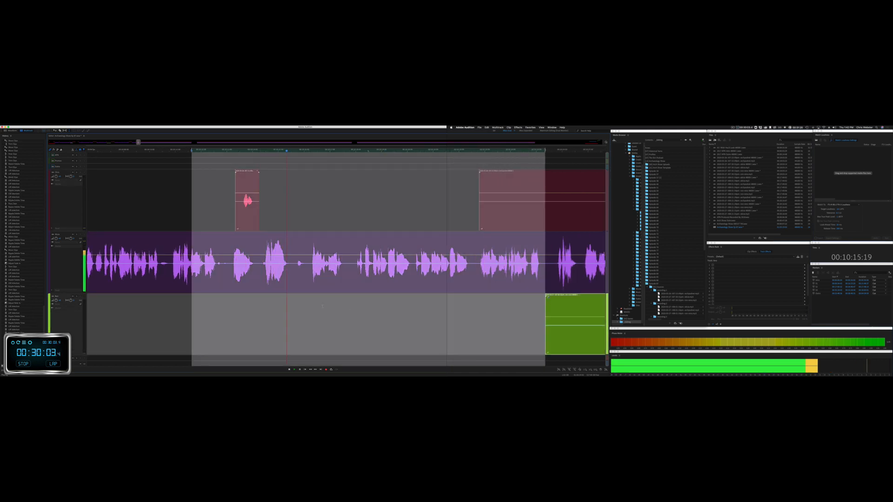
Step: Move the short red clip earlier into the purple pause, and cut the purple filler sound right after it, closing the gap
key("space")
left_click(225, 212)
left_click_drag(247, 174, 224, 182)
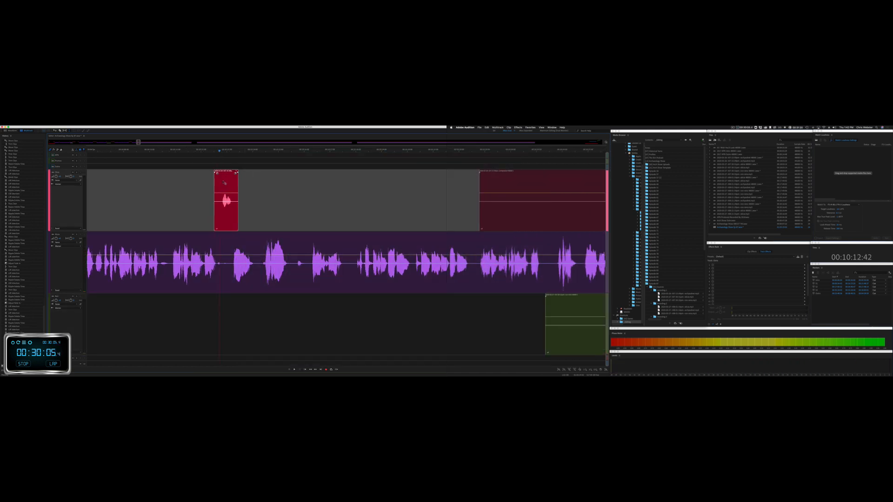
left_click_drag(231, 268, 260, 268)
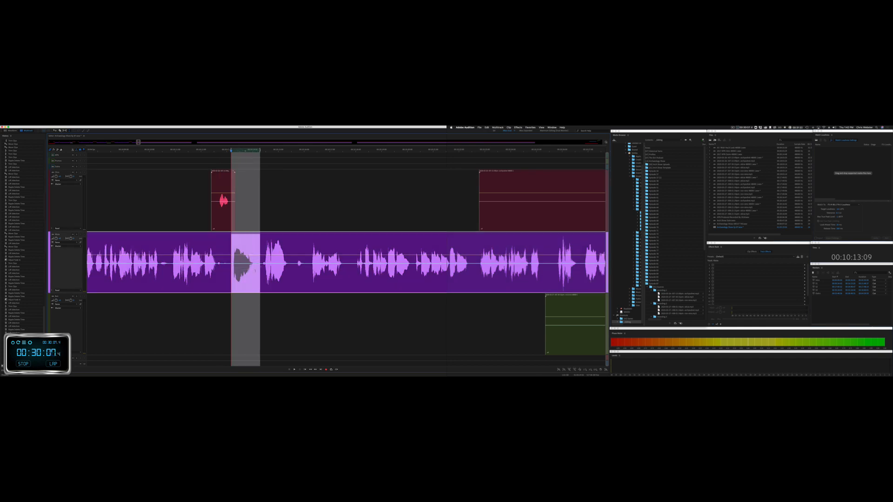
key("shift+super+BackSpace")
key("space")
Step: Delete the red silence before the next short red sound and between it and the following group of small red sounds
scroll(252, 273, "right", 5)
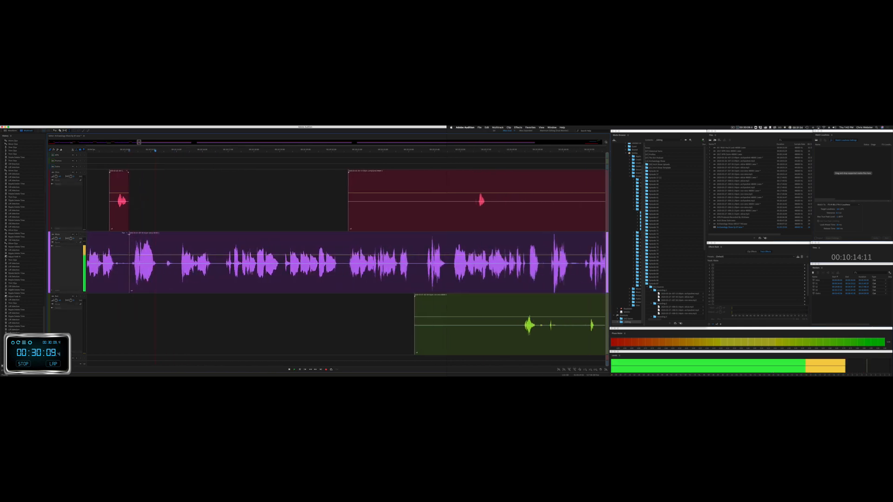
left_click_drag(312, 210, 454, 210)
key("shift+super+BackSpace")
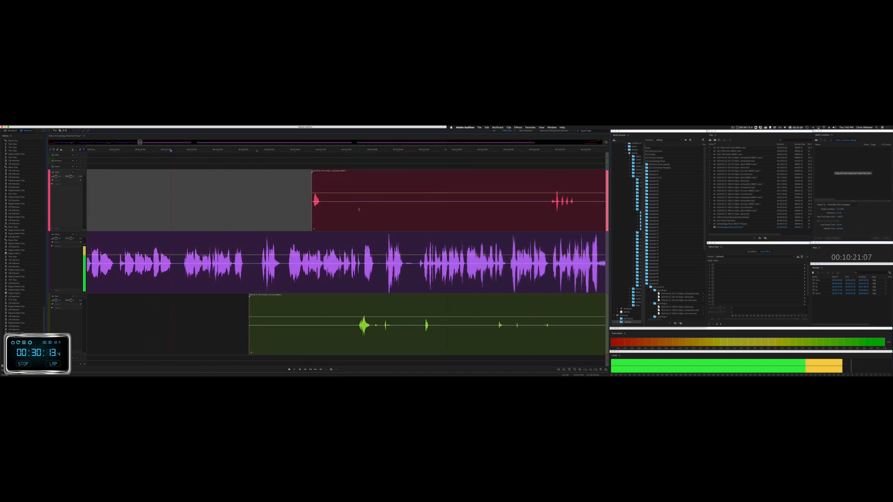
left_click_drag(299, 207, 518, 208)
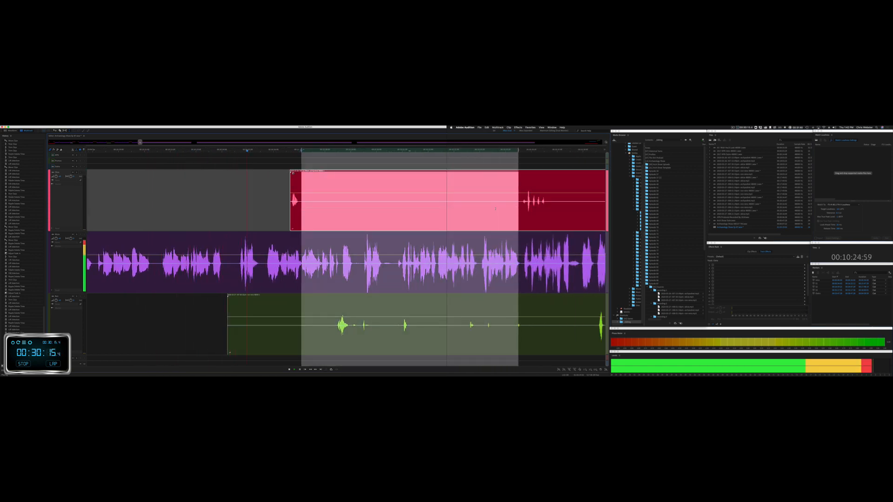
key("Delete")
left_click_drag(219, 331, 540, 331)
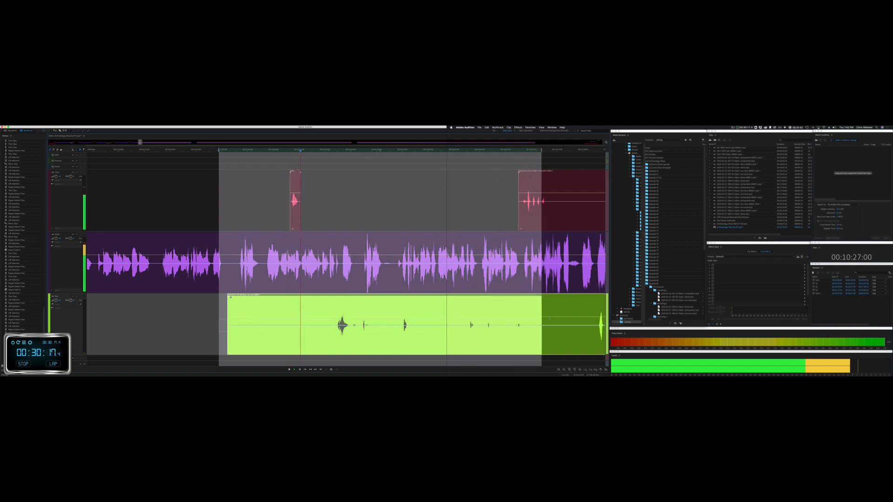
left_click(346, 311)
key("Delete")
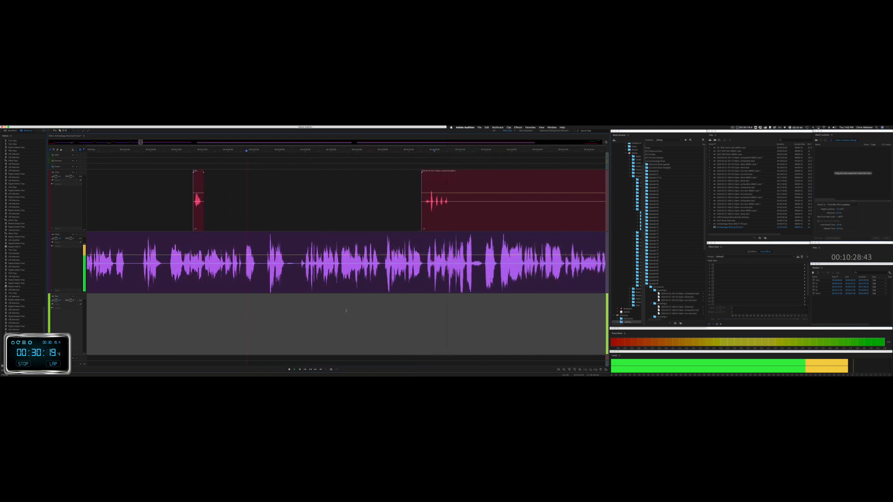
key("super+z")
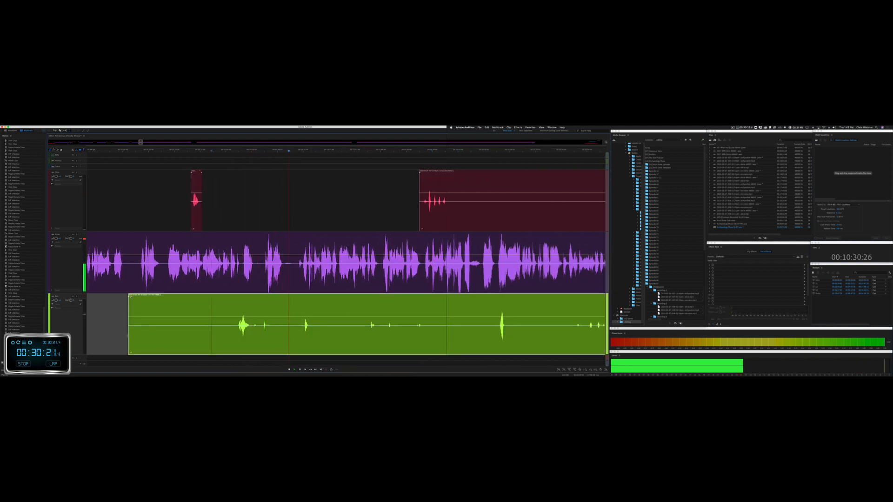
Step: Trim the green clip's start past the bleed, and cut the stray purple word and the pause after it, closing the gap
left_click_drag(129, 331, 575, 329)
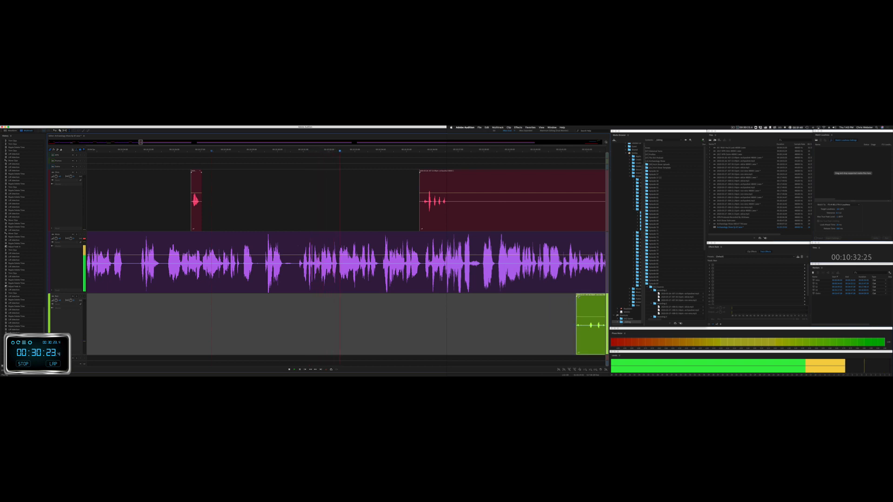
left_click_drag(264, 275, 297, 275)
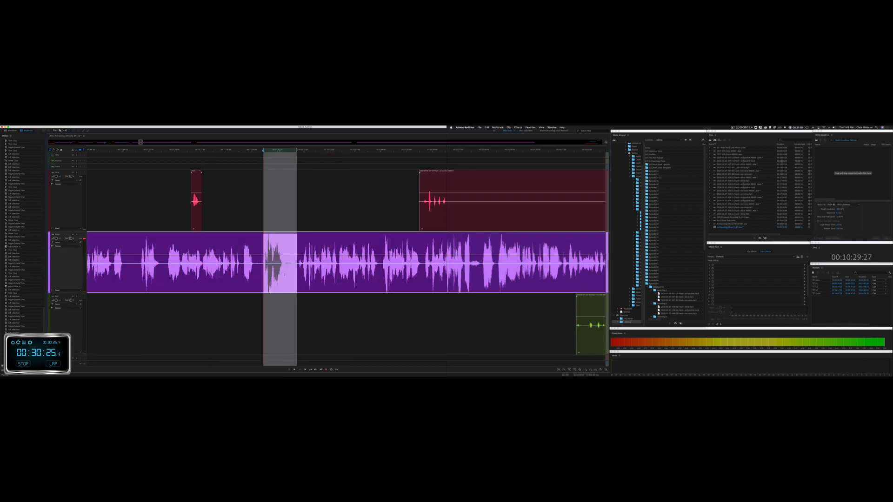
key("super+shift+BackSpace")
key("space")
key("space")
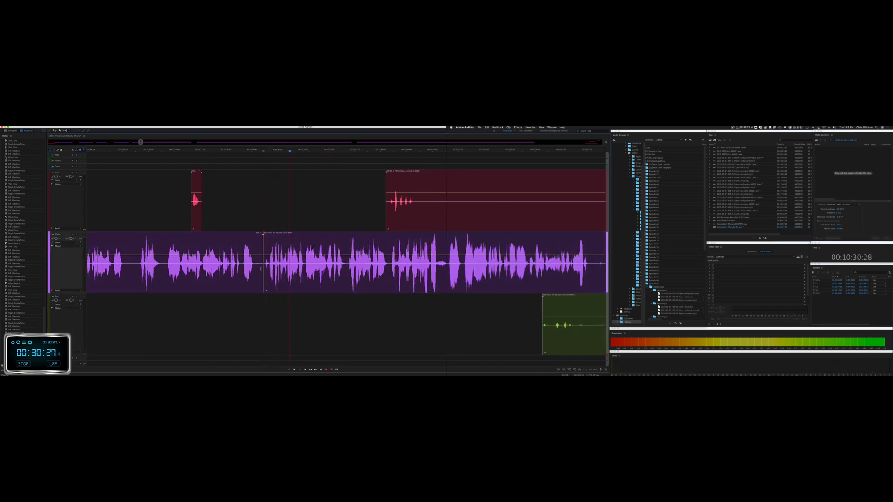
Step: Cut the small leftover sound at the new join in the purple speech, closing the gap on all tracks
scroll(260, 269, "up", 4)
left_click_drag(272, 307, 297, 307)
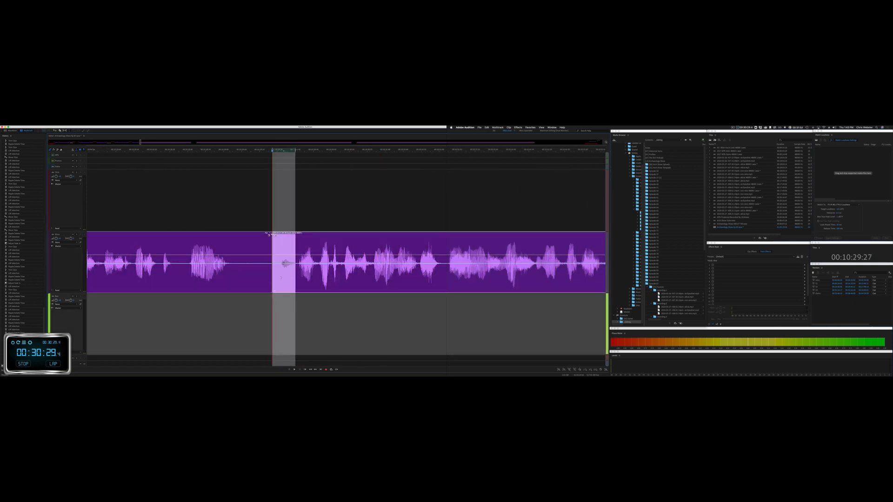
key("super+shift+BackSpace")
key("space")
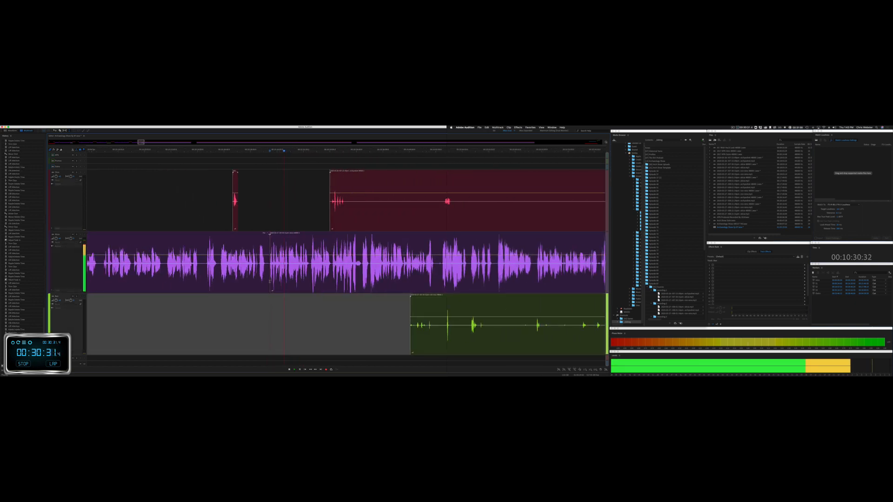
Step: Delete the red silence on both sides of the next isolated red sound, up to where the red speech begins
left_click_drag(345, 212, 440, 205)
key("BackSpace")
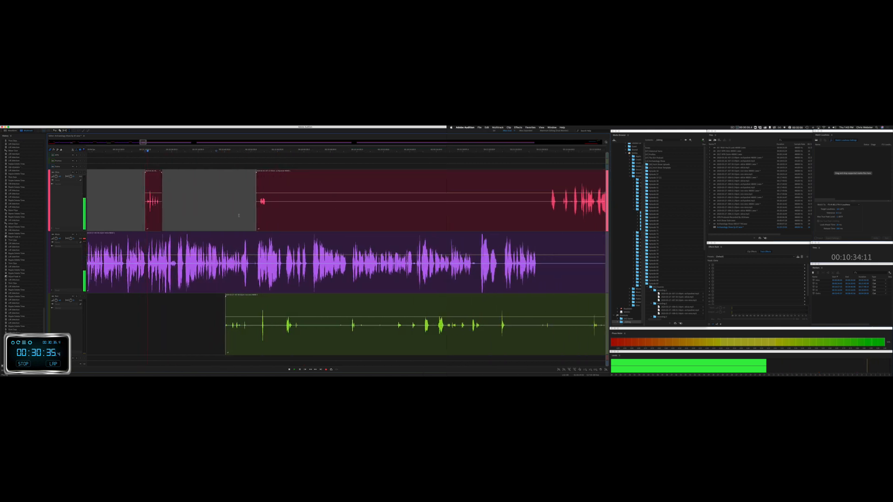
left_click_drag(270, 213, 551, 210)
key("BackSpace")
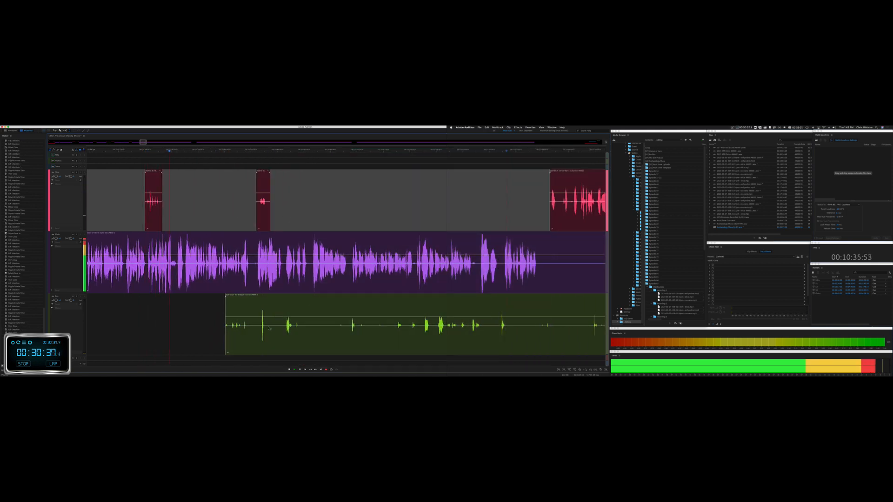
Step: Delete the green bleed beneath the purple speech and the red reply, and the silent purple section after the speech
left_click_drag(207, 348, 598, 347)
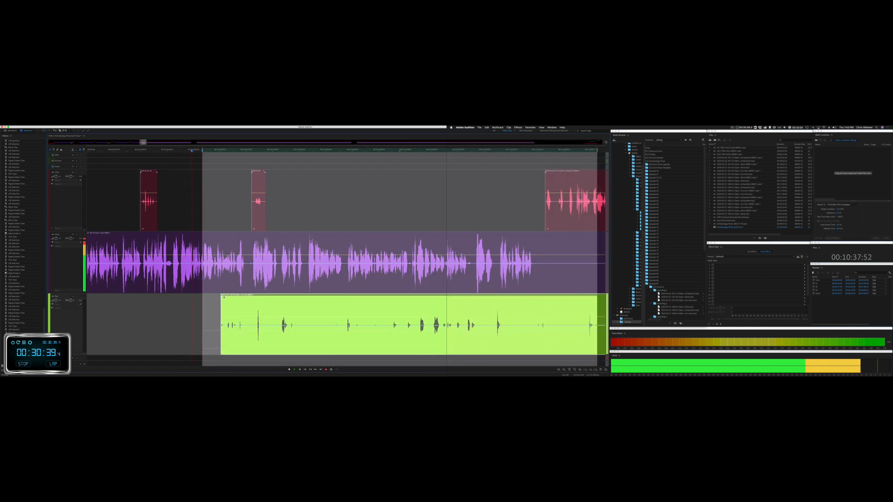
key("BackSpace")
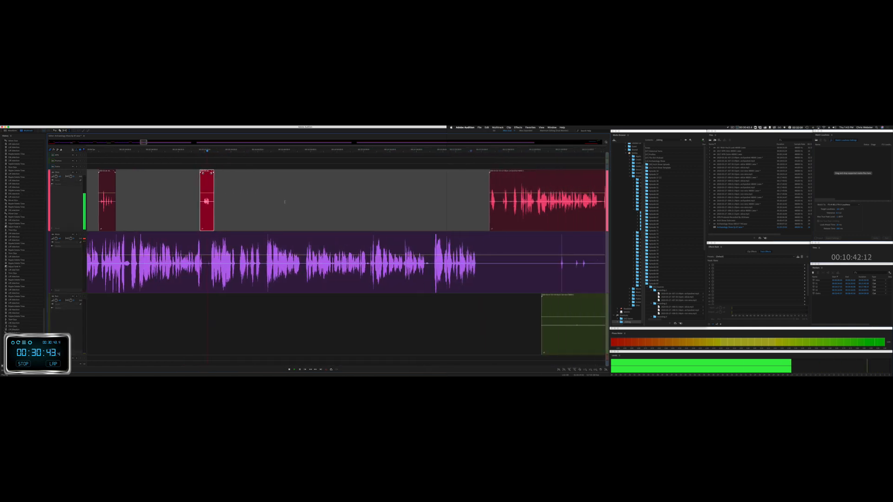
left_click_drag(398, 274, 592, 284)
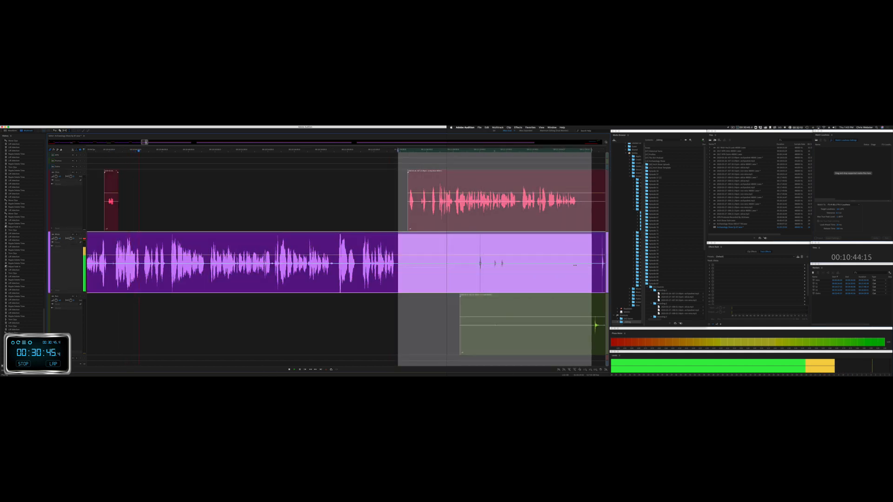
key("Delete")
left_click_drag(455, 309, 602, 318)
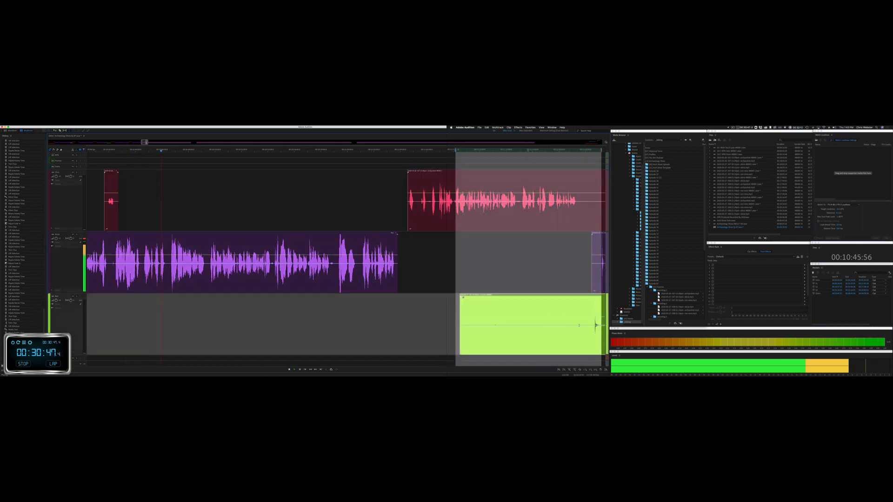
key("Delete")
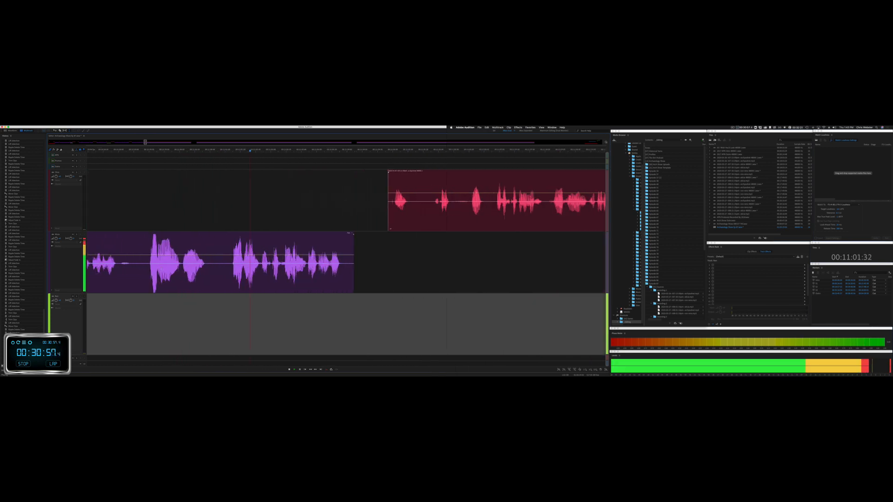
Step: Cut the filler sound and the pause after it near the end of the purple speech, closing the gap on all tracks
scroll(214, 268, "up", 3)
key("space")
left_click_drag(215, 268, 335, 272)
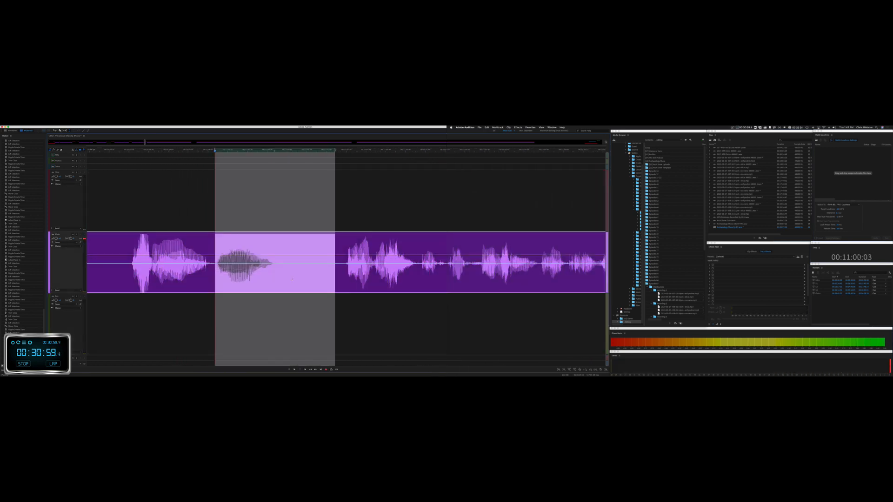
key("shift+super+BackSpace")
key("space")
Step: Cut the pause after the purple speech together with the first few red words, closing the gap on all tracks
scroll(293, 257, "down", 7)
scroll(293, 257, "right", 4)
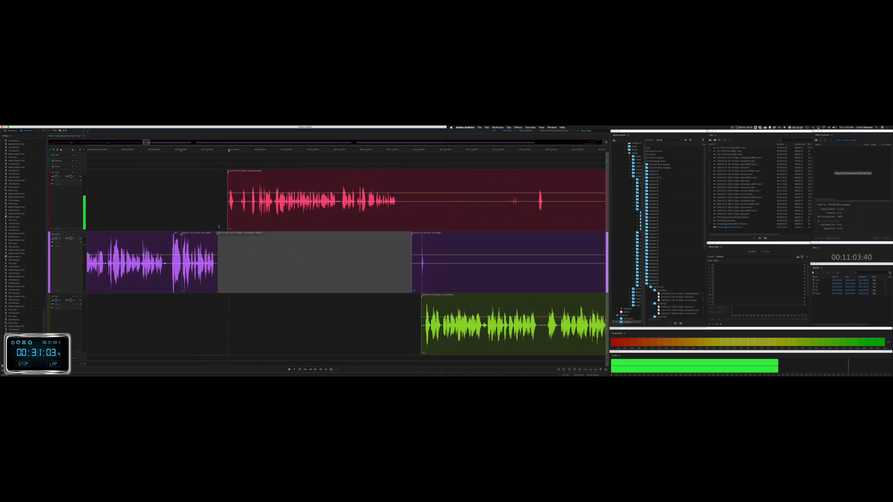
left_click_drag(218, 226, 256, 226)
key("space")
key("shift+super+BackSpace")
key("space")
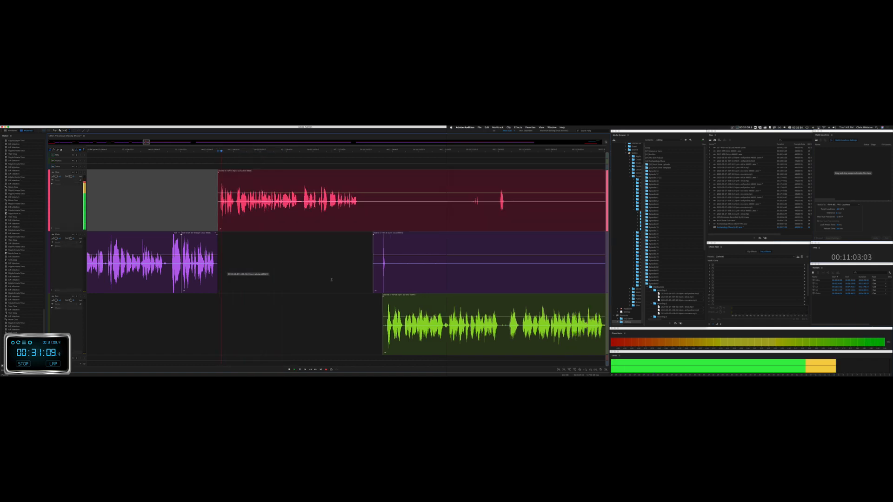
Step: Delete the purple bleed around the start of the green reply, and cut the pause between the red speech and that reply, closing the gap
left_click_drag(331, 272, 533, 272)
key("Delete")
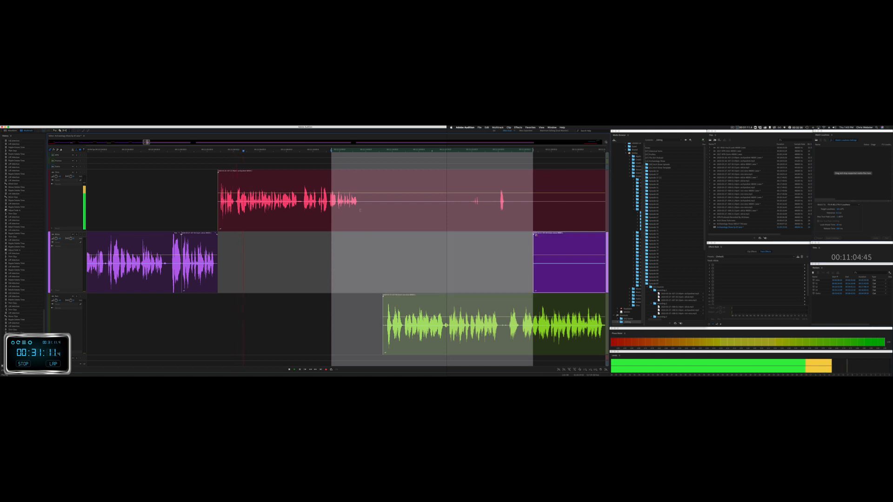
left_click_drag(360, 218, 378, 222)
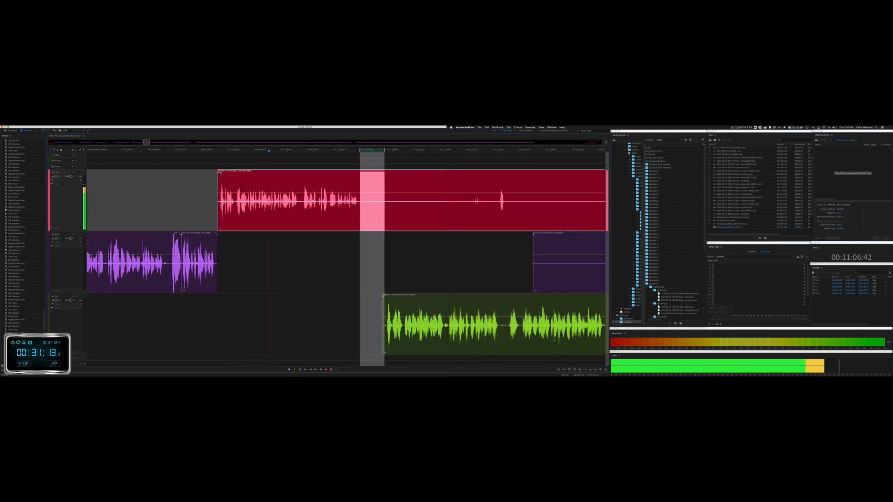
key("shift+super+BackSpace")
Step: Delete the red silence before and after the next small red sounds, and the purple bleed beneath the green speech
scroll(379, 222, "right", 5)
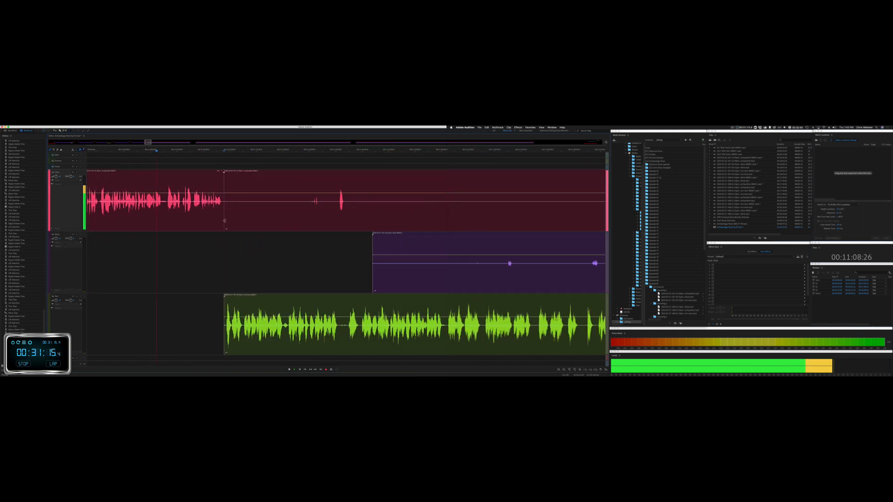
left_click_drag(225, 221, 309, 221)
left_click_drag(303, 250, 508, 261)
key("BackSpace")
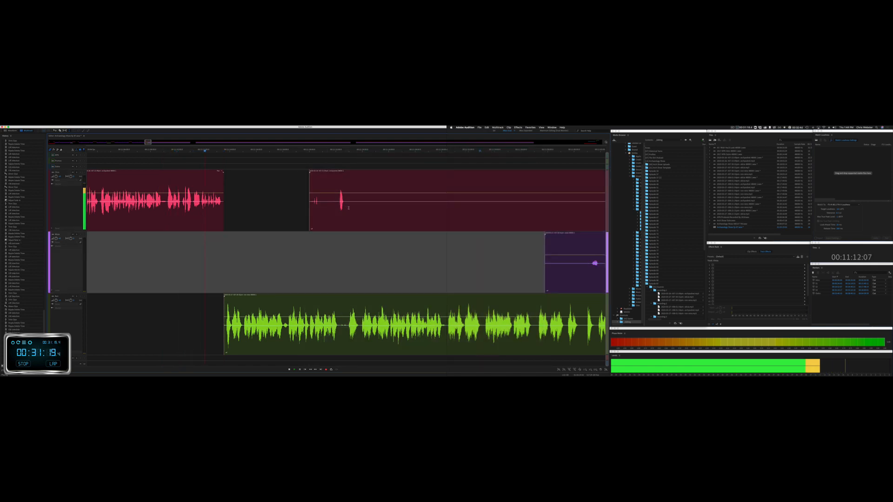
left_click_drag(349, 208, 605, 209)
key("shift+super+BackSpace")
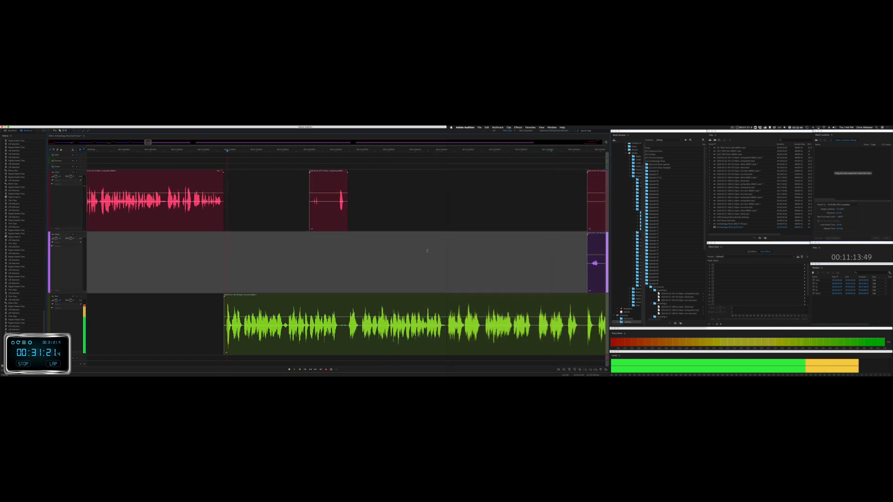
Step: Trim the faint sounds and silence before the isolated red sound, and delete the next purple bleed beneath the green speech
scroll(427, 251, "right", 5)
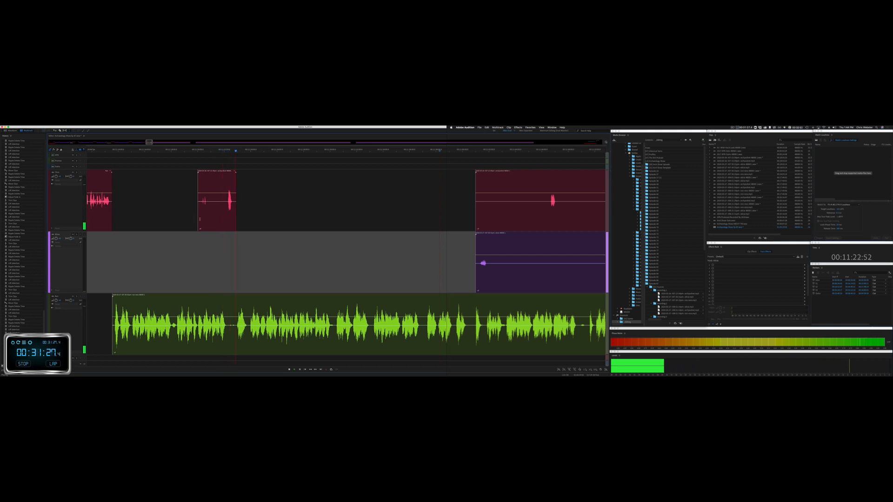
left_click_drag(198, 222, 225, 222)
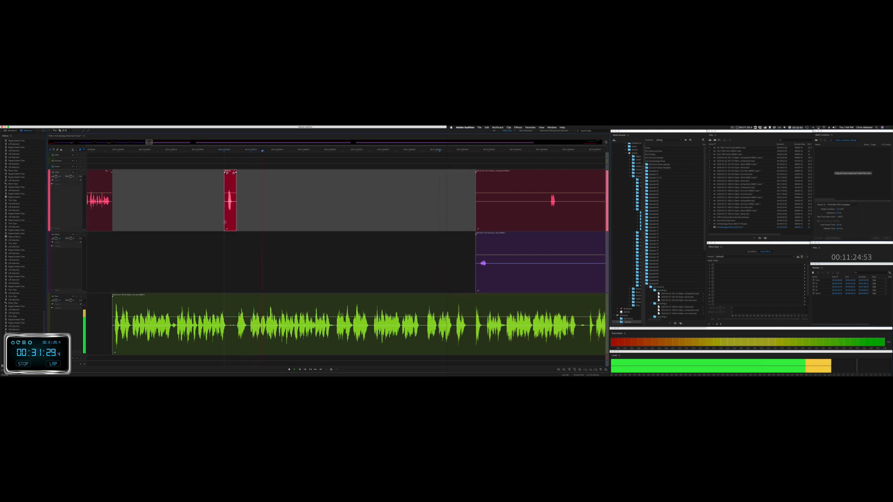
scroll(316, 237, "right", 2)
scroll(315, 237, "right", 3)
left_click_drag(324, 252, 592, 274)
key("Delete")
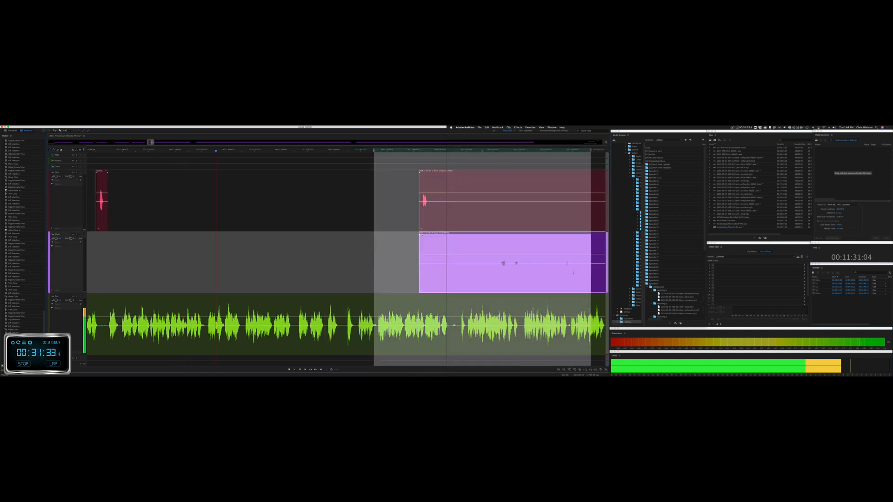
key("Delete")
Step: Delete the red silence after the next isolated red sound and the empty red and purple stretches beneath the continuing green speech
left_click_drag(431, 212, 594, 217)
key("Delete")
left_click(548, 220)
scroll(469, 241, "right", 6)
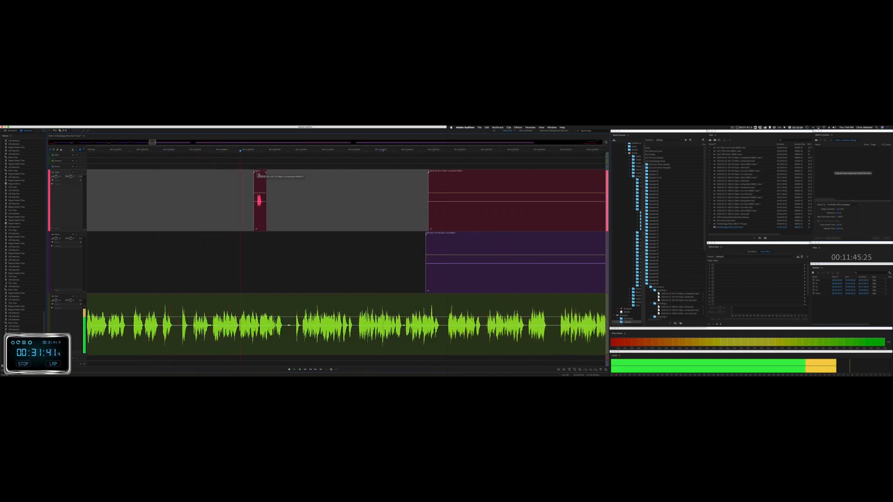
scroll(258, 175, "right", 3)
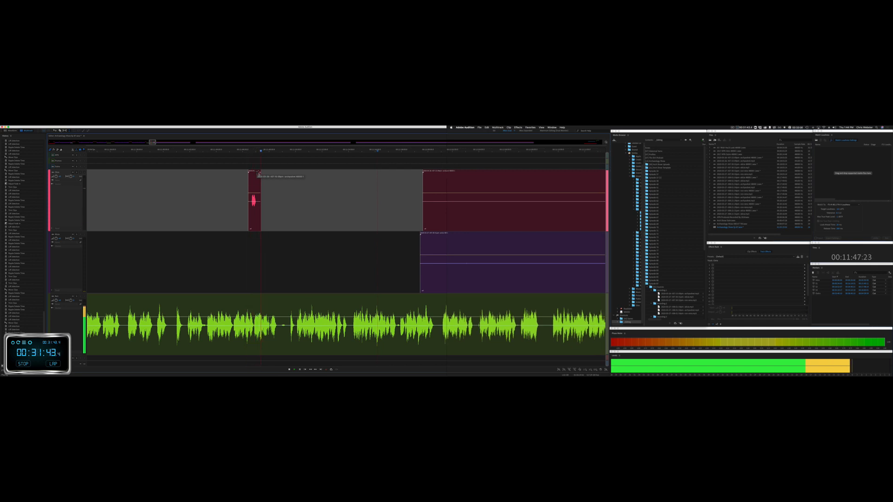
left_click_drag(207, 182, 581, 262)
scroll(274, 199, "right", 7)
key("Delete")
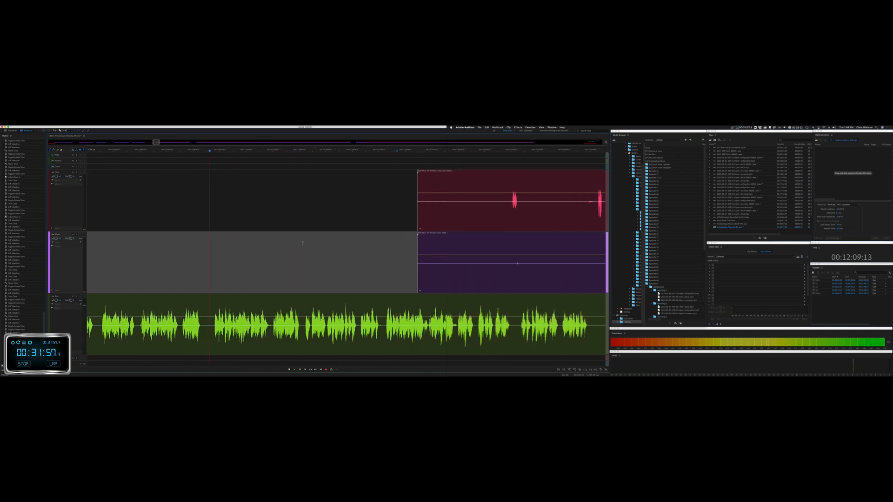
Step: Delete the purple bleed beneath the end of the green speech, and the red silence between the short red sound and the red speech
scroll(302, 243, "right", 1)
left_click_drag(314, 225, 560, 271)
key("Delete")
left_click(398, 271)
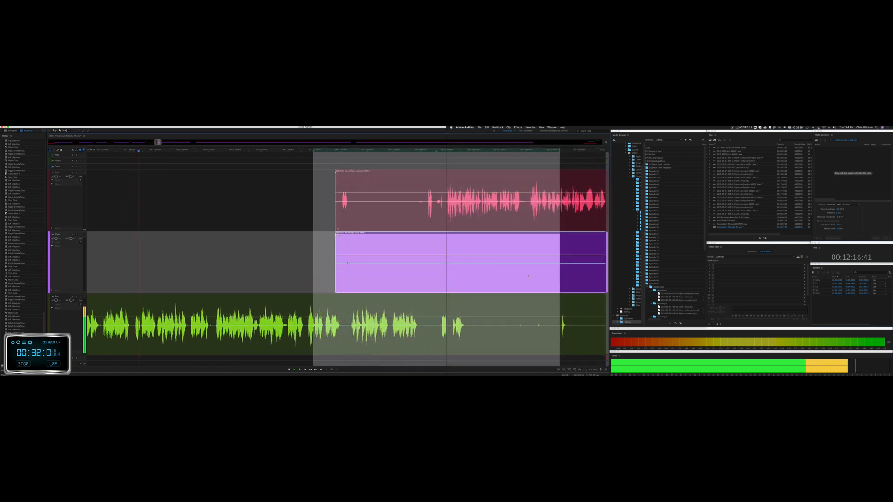
key("Delete")
scroll(260, 258, "right", 3)
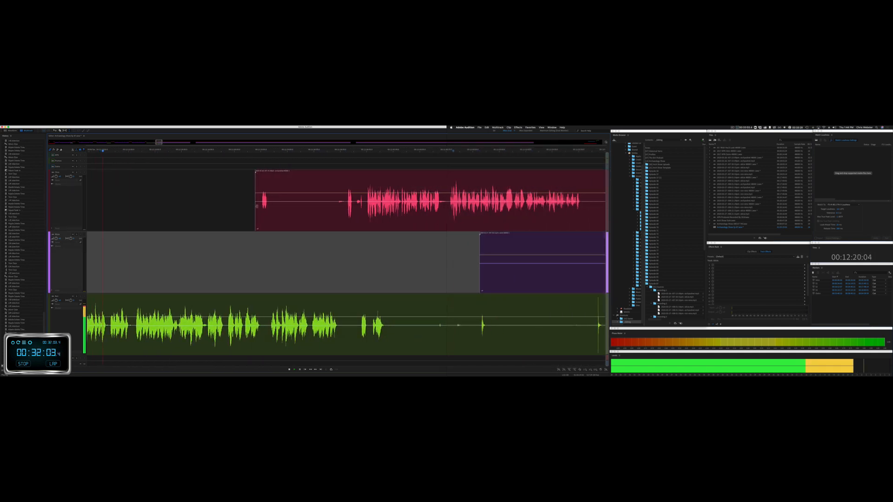
left_click_drag(273, 211, 344, 210)
key("Delete")
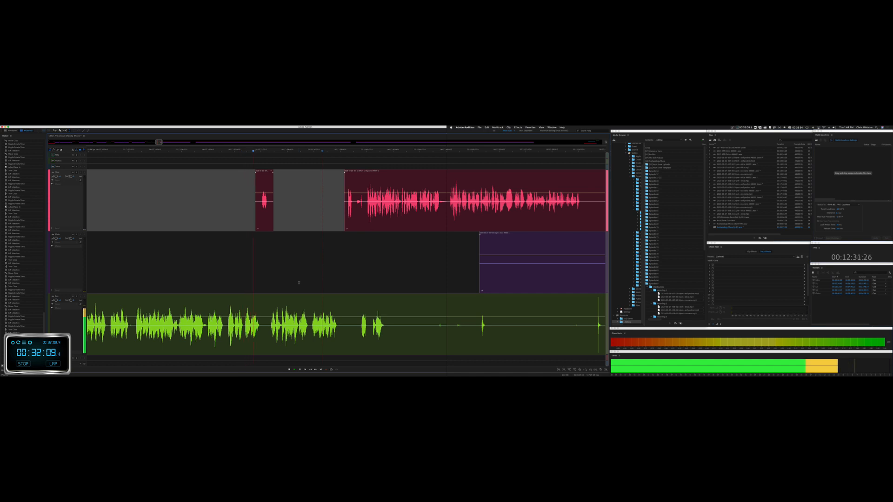
Step: Delete the purple silence beneath the red speech, and the red and purple silence from its end to the next short red sound
scroll(305, 279, "right", 6)
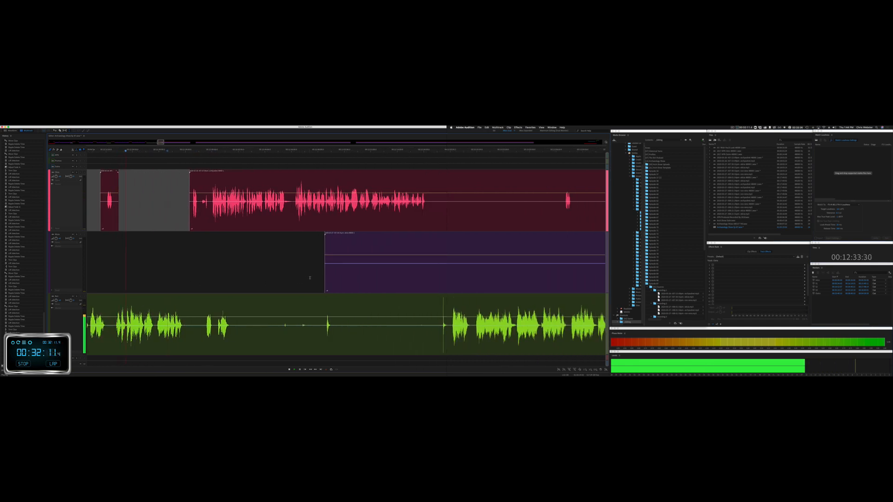
left_click_drag(310, 278, 544, 278)
key("Delete")
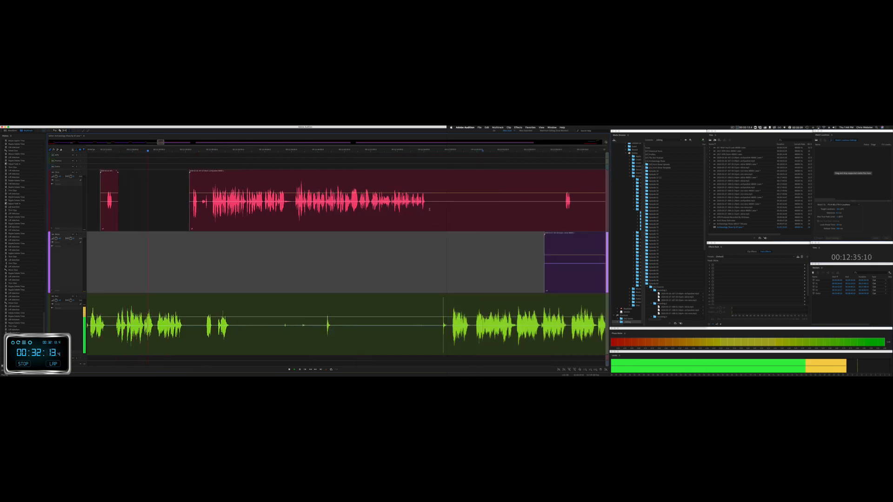
left_click_drag(429, 209, 563, 254)
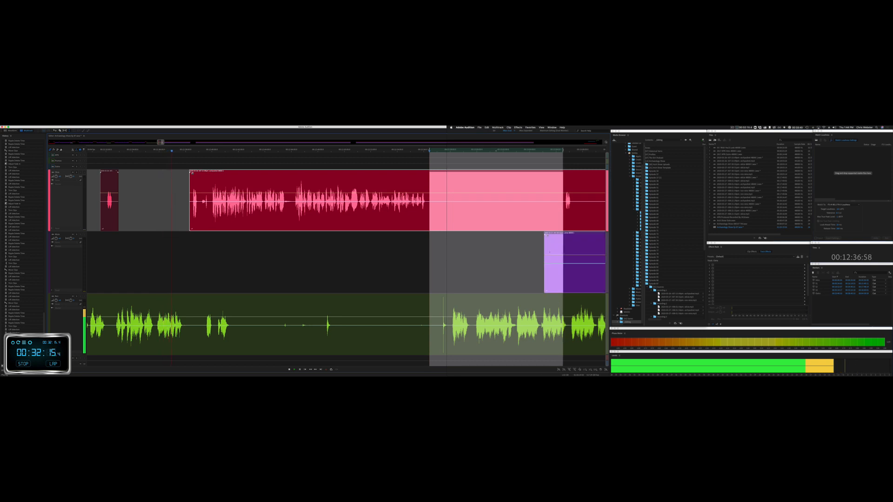
key("Delete")
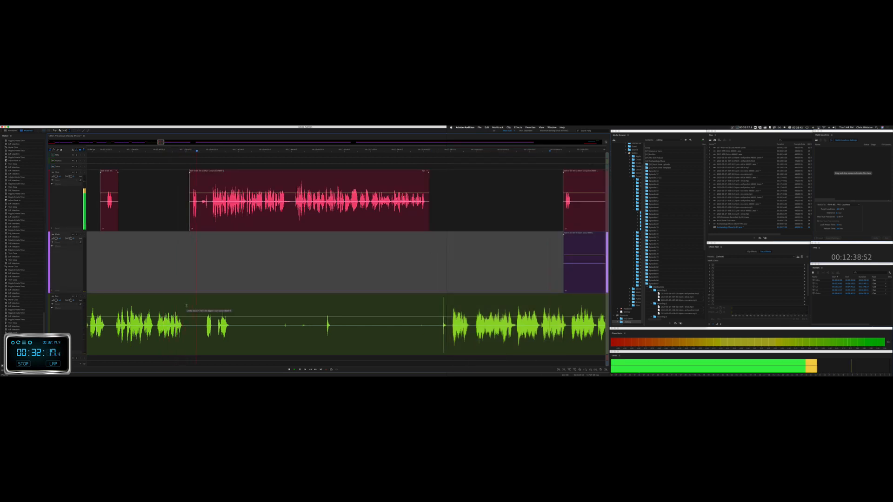
Step: Cut the small opening sounds at the start of the red speech, closing the gap on all tracks
left_click(185, 227)
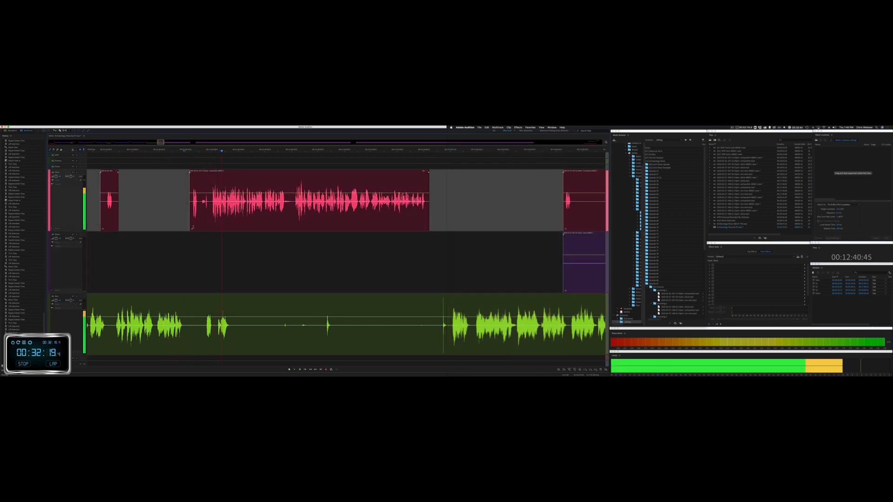
left_click_drag(193, 227, 209, 247)
key("space")
left_click(200, 244)
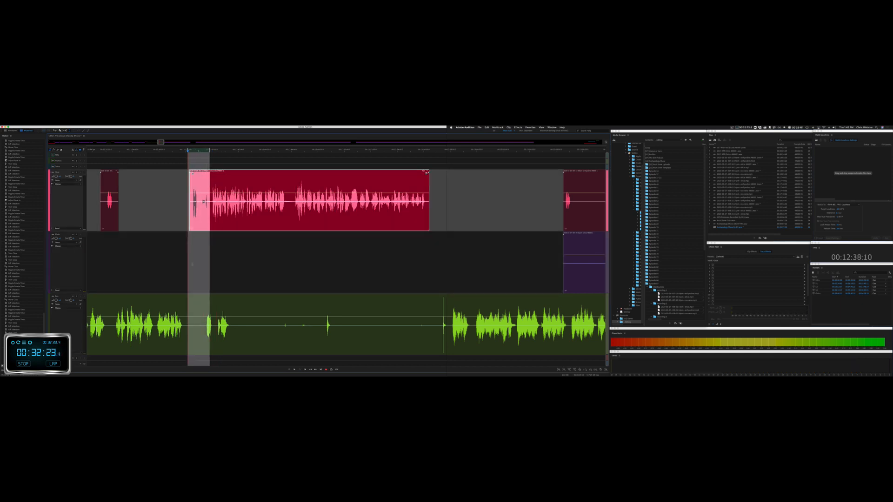
key("super+shift+BackSpace")
Step: Save the session together with all its changed audio files
key("super+s")
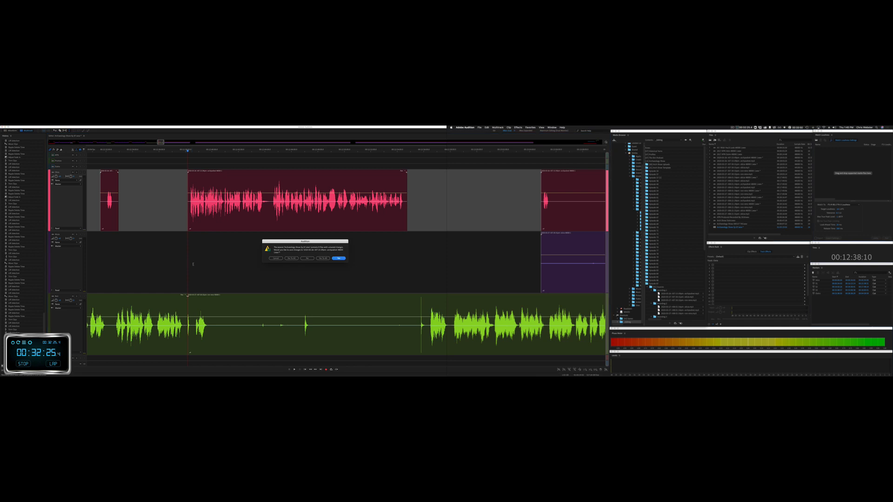
left_click(322, 259)
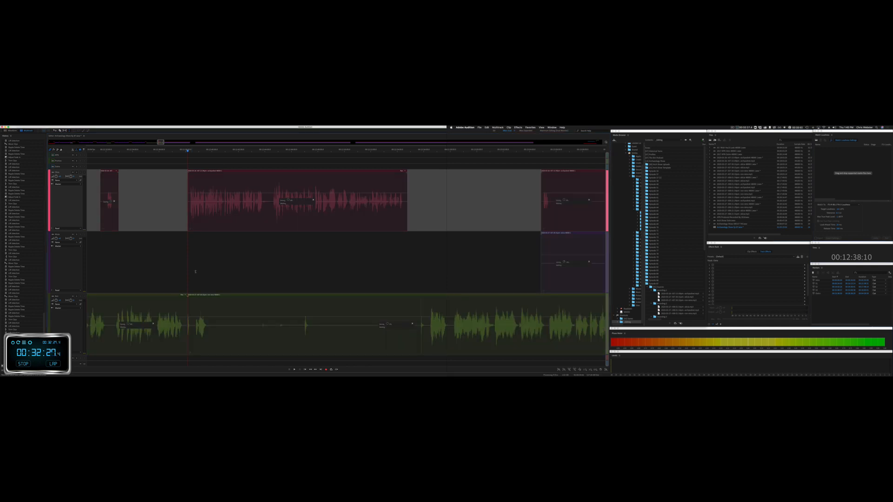
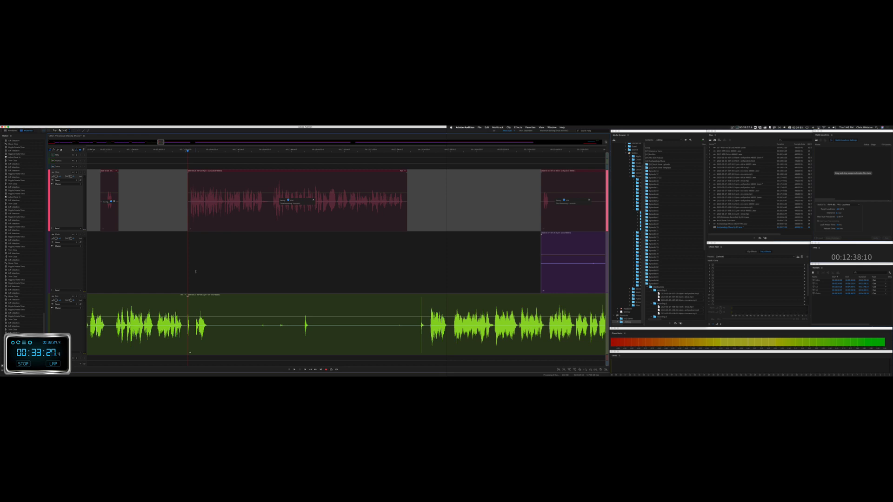
Step: Delete the green bleed beneath the red speech, from its start up to the beginning of the next green speech
left_click(180, 280)
scroll(180, 279, "up", 5)
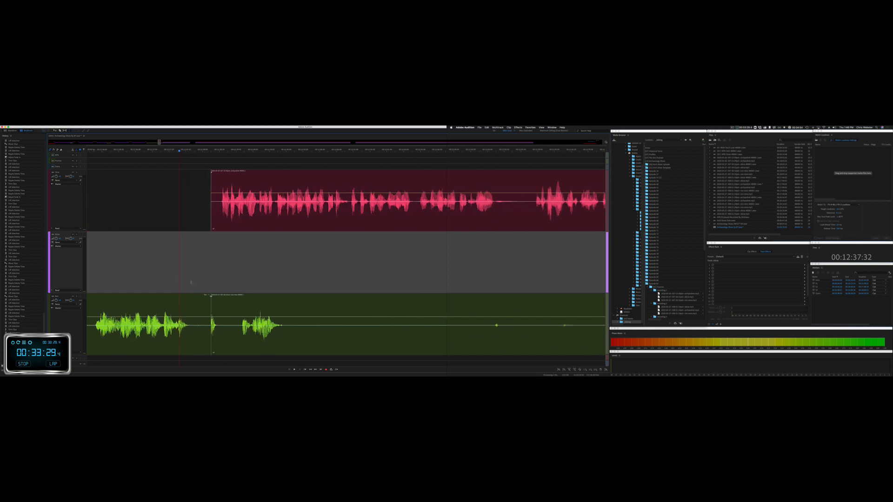
key("space")
left_click_drag(195, 328, 237, 333)
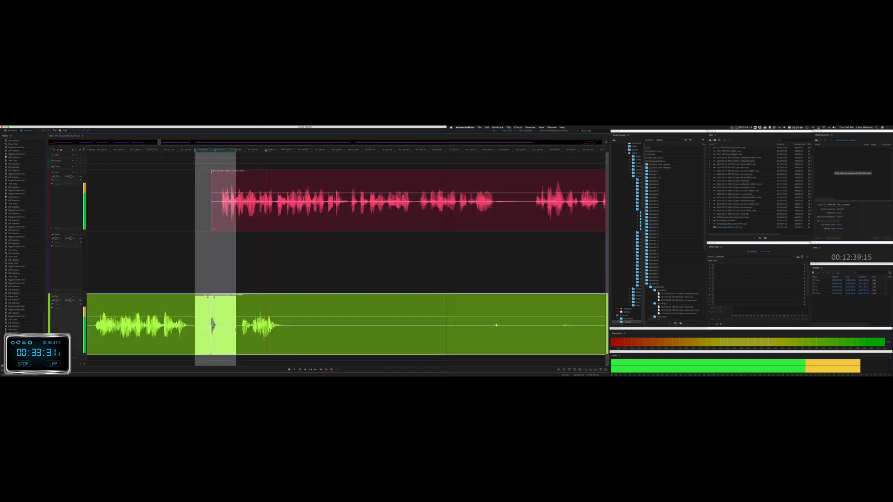
left_click(223, 338)
scroll(223, 338, "down", 5)
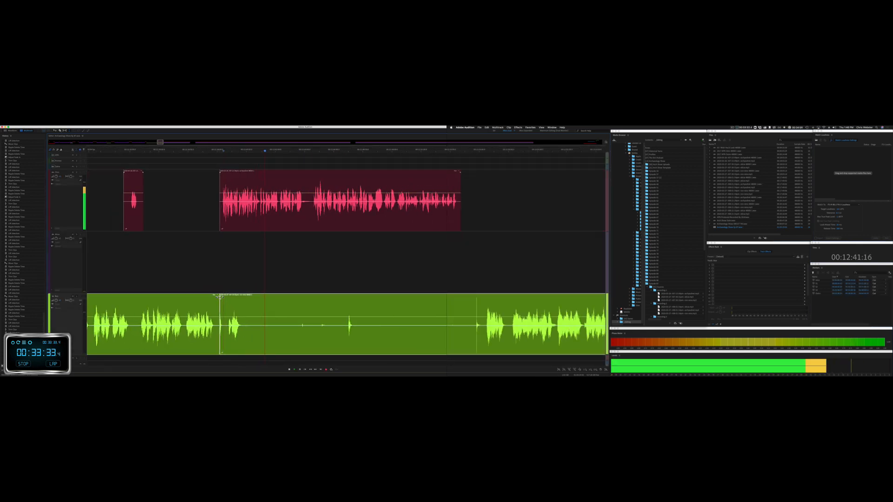
left_click_drag(218, 289, 482, 342)
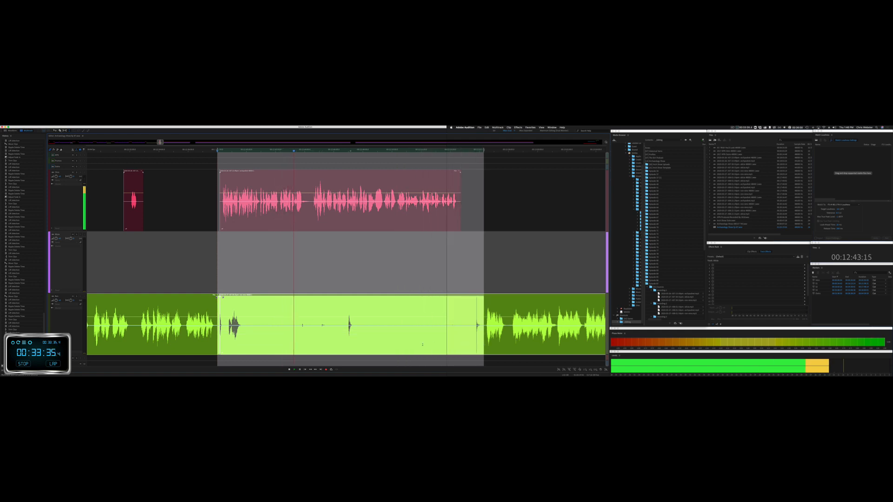
key("Delete")
left_click(421, 328)
Step: Cut the pause between the end of the red speech and the next green speech, closing the gap on all tracks
scroll(284, 266, "right", 1)
scroll(284, 267, "right", 5)
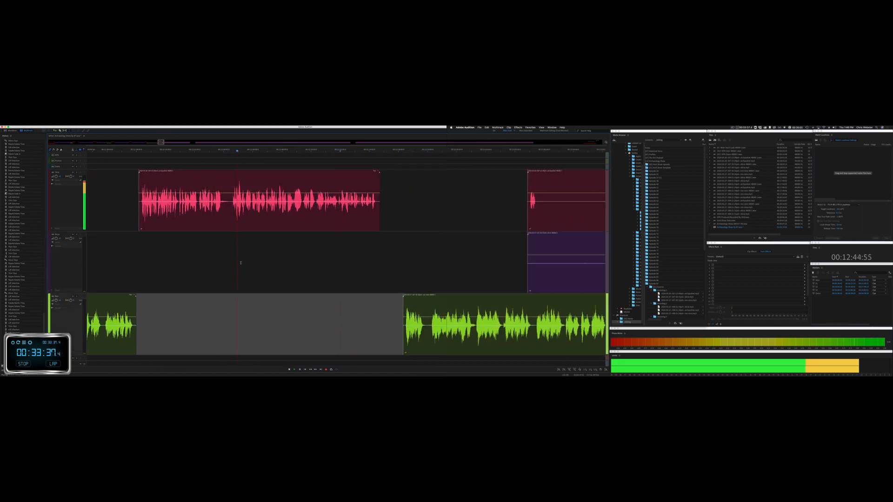
left_click_drag(325, 240, 345, 254)
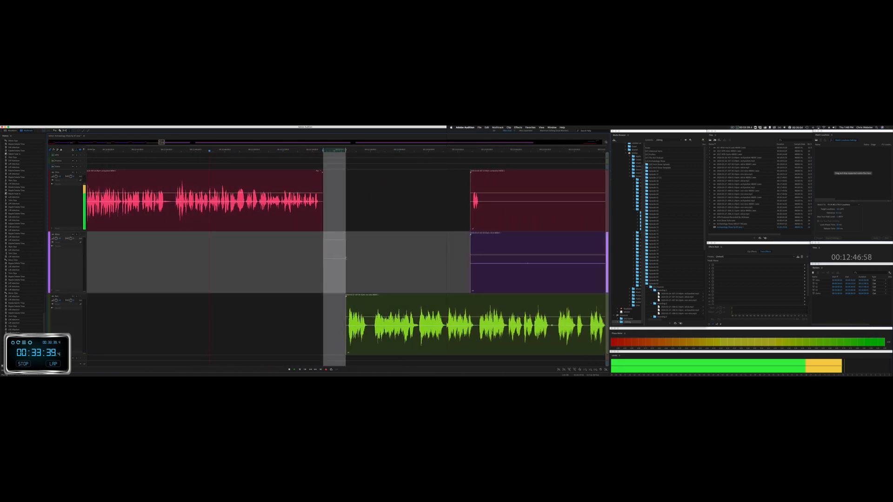
key("shift+Delete")
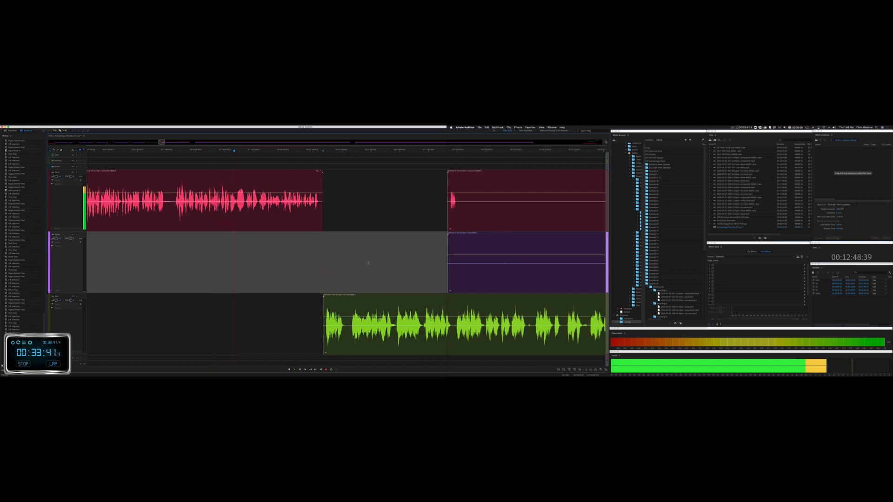
Step: Delete the purple silence beneath the start of the green speech, and the red silence after the short red sound there
scroll(368, 264, "right", 4)
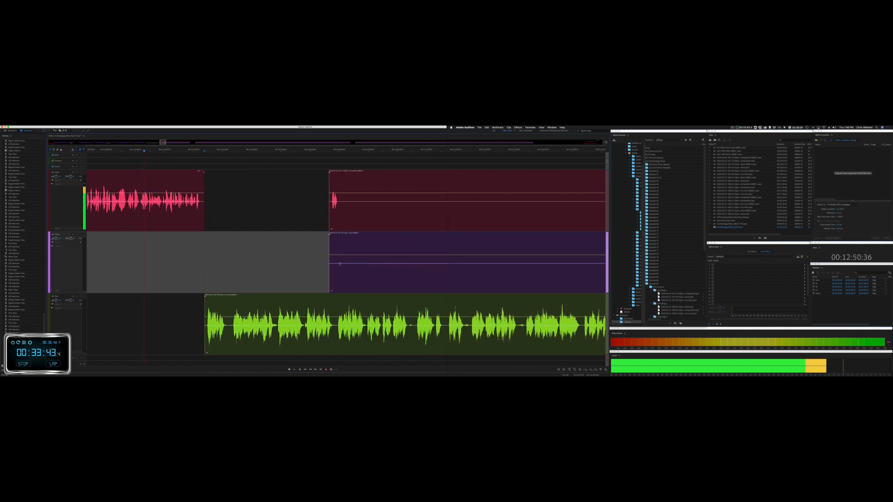
left_click_drag(317, 263, 562, 266)
key("Delete")
left_click(549, 273)
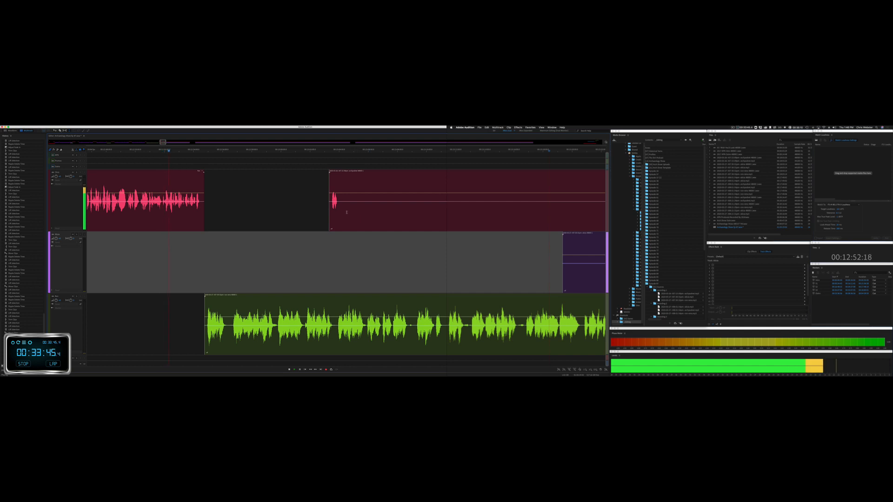
left_click_drag(346, 210, 579, 242)
key("Delete")
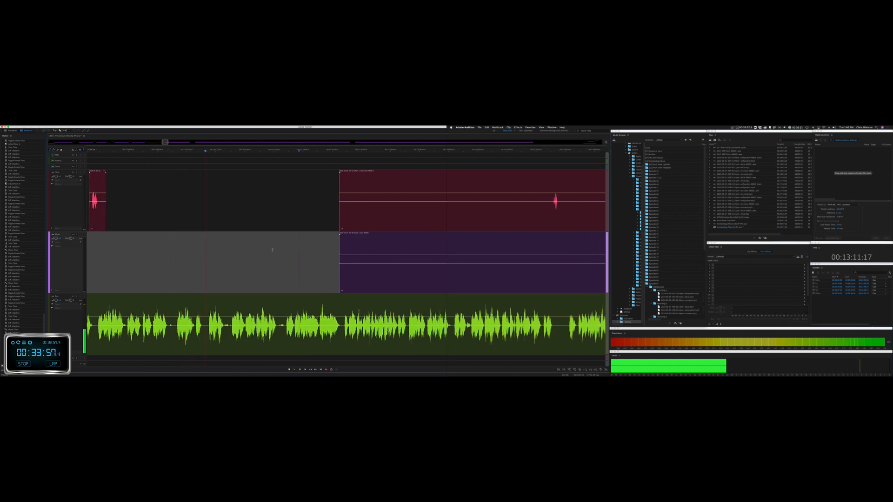
Step: Delete the remaining purple silence beneath the green speech, and the red silence from the isolated short sound to the next red sounds
left_click_drag(182, 260, 412, 267)
scroll(385, 273, "right", 5)
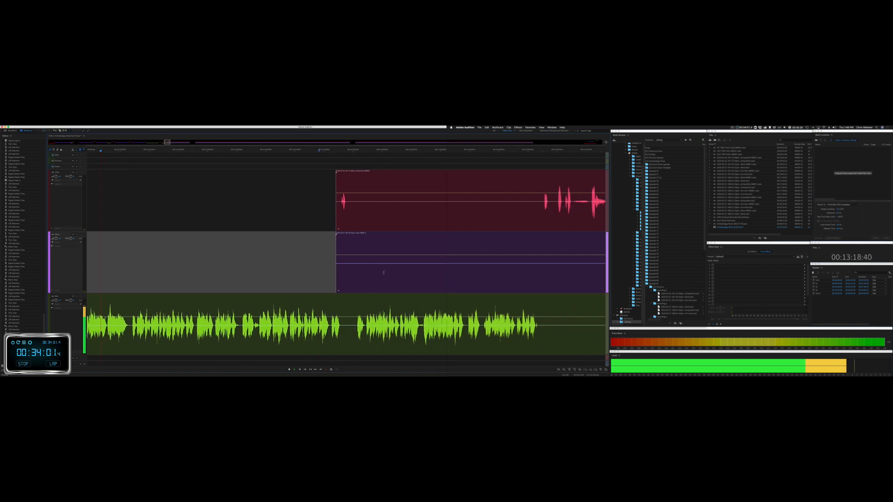
left_click_drag(287, 275, 576, 279)
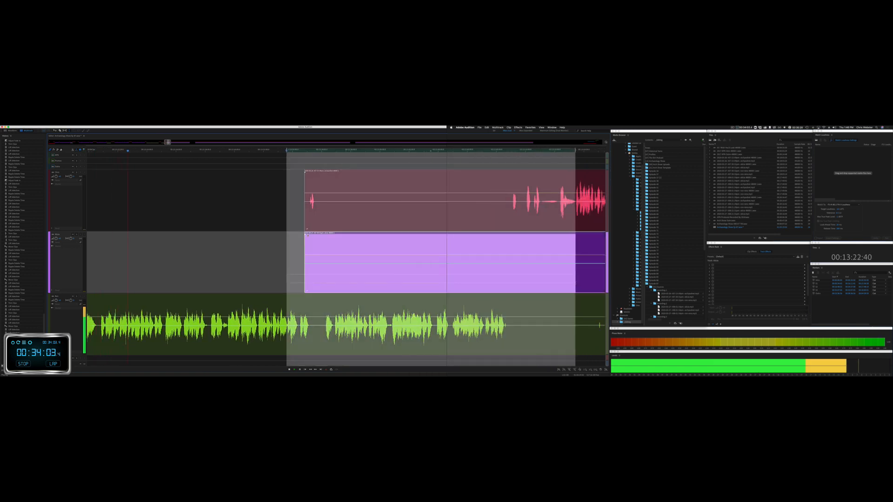
key("Delete")
left_click_drag(322, 211, 508, 212)
key("Delete")
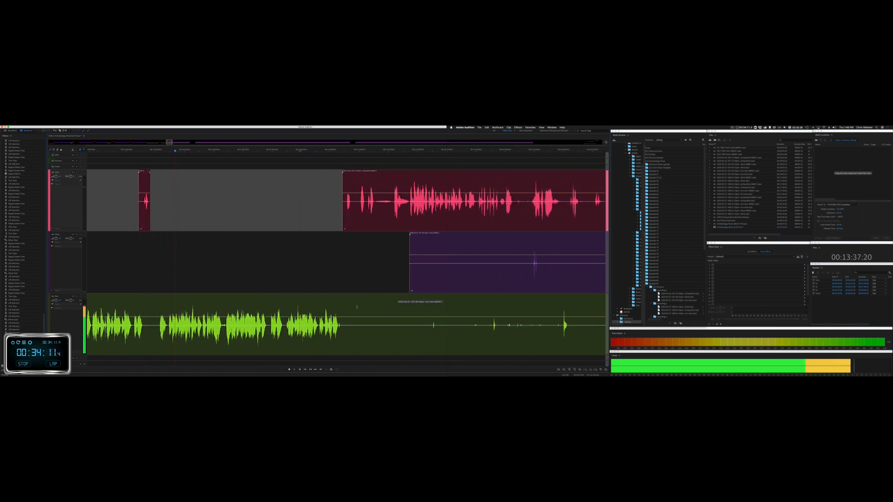
Step: Delete the green bleed after the green speech ends, and the purple and green bleed beneath the opening of the red speech
left_click_drag(309, 333, 441, 332)
key("Delete")
left_click_drag(353, 276, 471, 310)
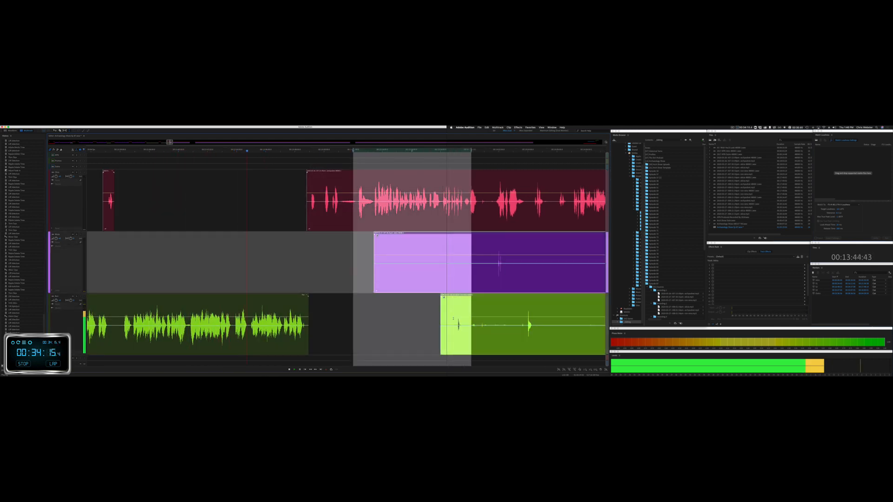
key("Delete")
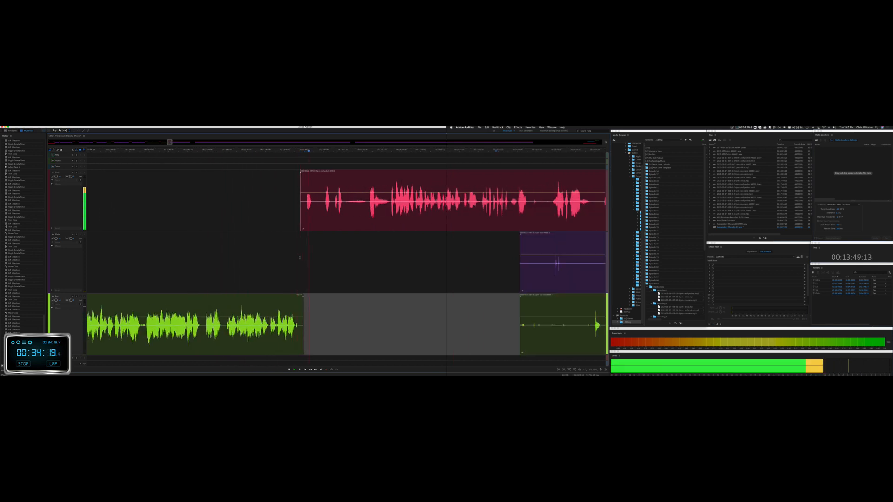
Step: Cut the hesitation after the first short sound of the red speech, closing the gap on all tracks
left_click_drag(301, 258, 334, 257)
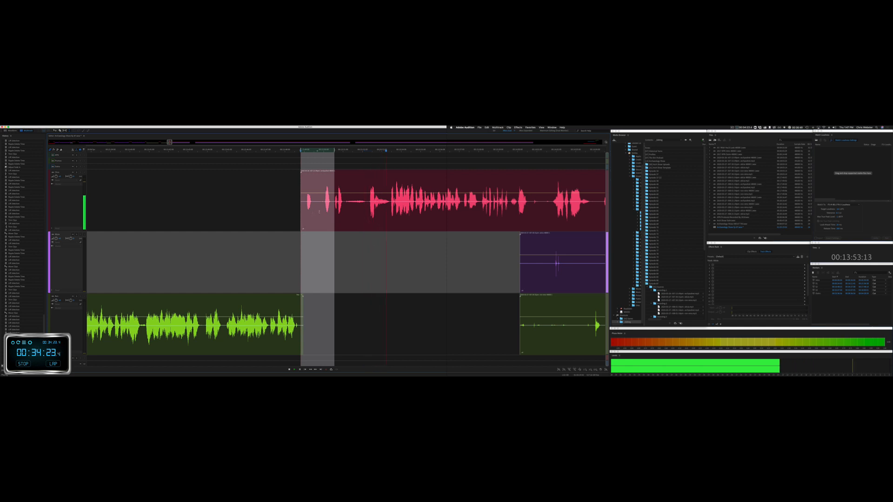
left_click_drag(317, 212, 392, 244)
key("super+shift+Delete")
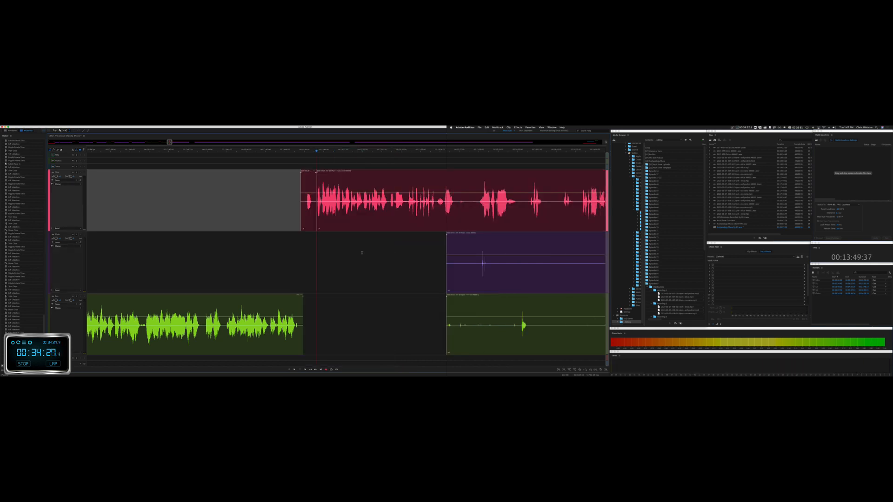
key("space")
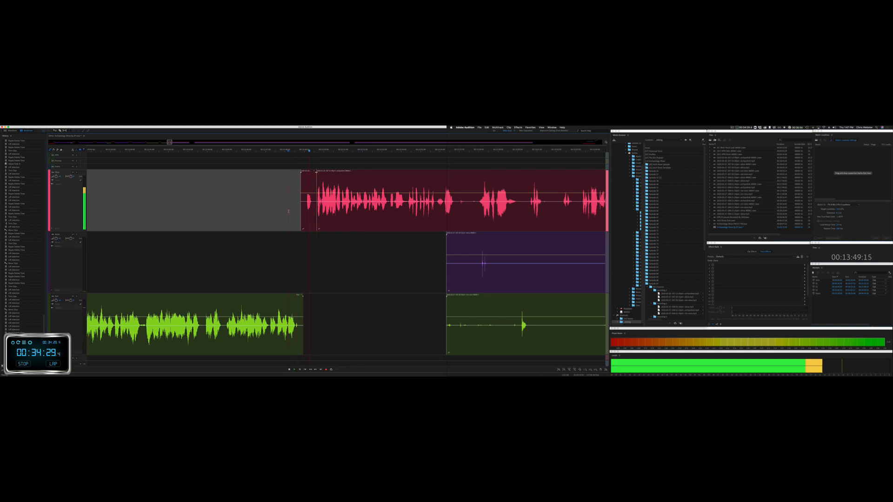
Step: Delete the purple and green bleed beneath the broken-up red sounds after the first stretch of red speech
scroll(376, 247, "right", 5)
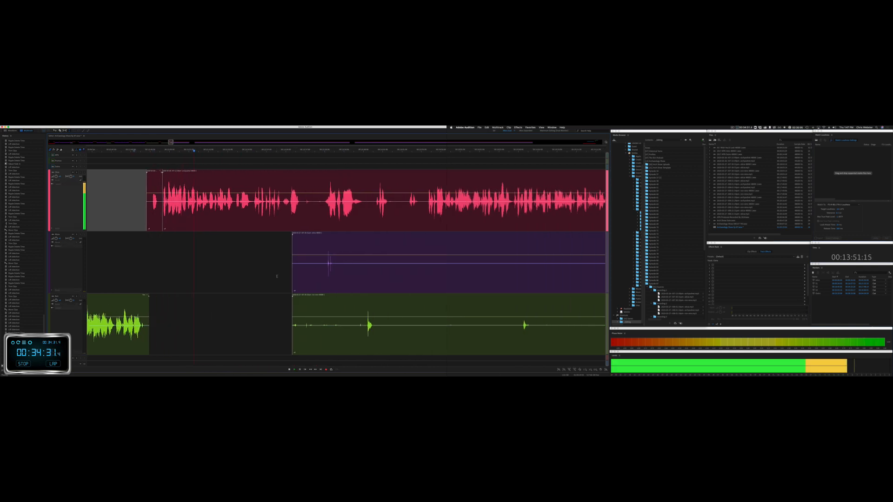
left_click_drag(277, 277, 363, 325)
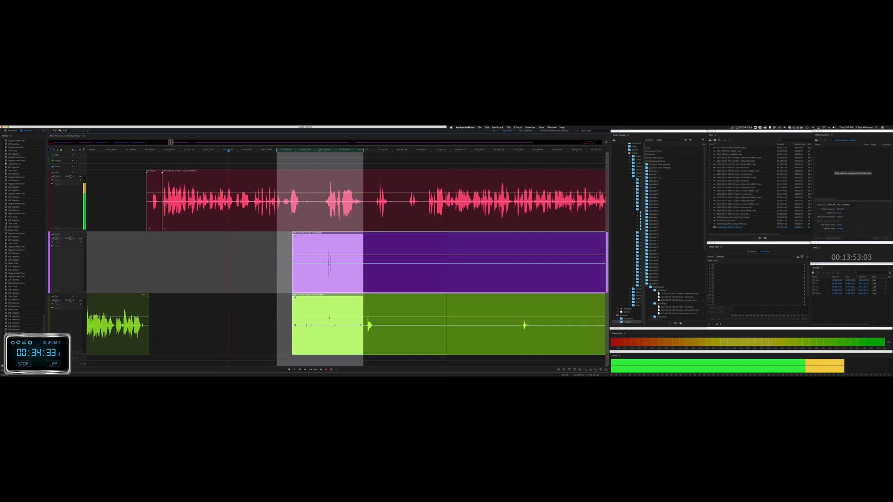
key("Delete")
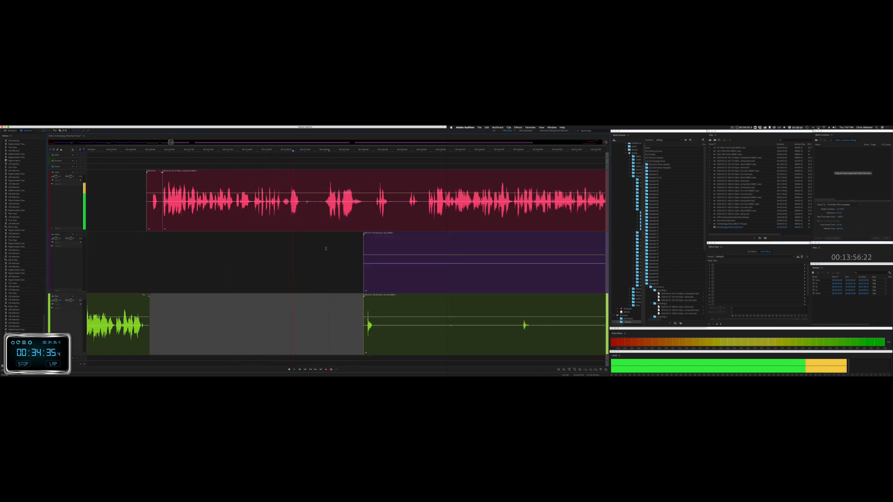
Step: Cut the scattered red sounds and pauses between the two long stretches of red speech, closing the gaps on all tracks
key("space")
left_click_drag(289, 206, 321, 208)
key("super+shift+BackSpace")
key("space")
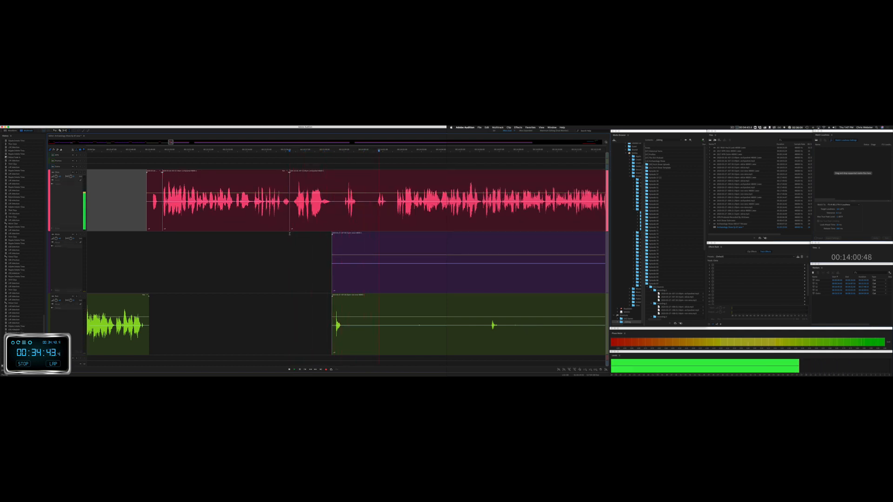
left_click_drag(289, 233, 391, 225)
key("super+shift+Delete")
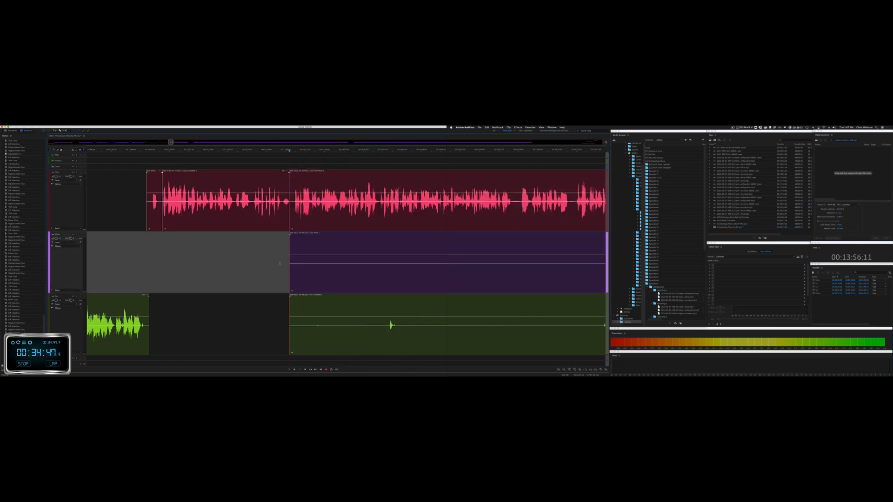
Step: Delete the purple and green bleed beneath the second long stretch of red speech, up to near its end
left_click_drag(266, 263, 520, 327)
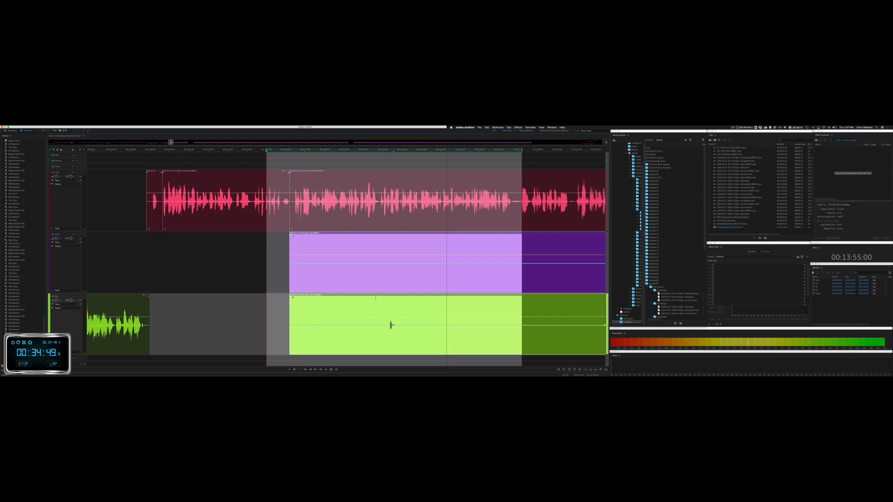
left_click(376, 298)
left_click_drag(281, 283, 474, 321)
key("Delete")
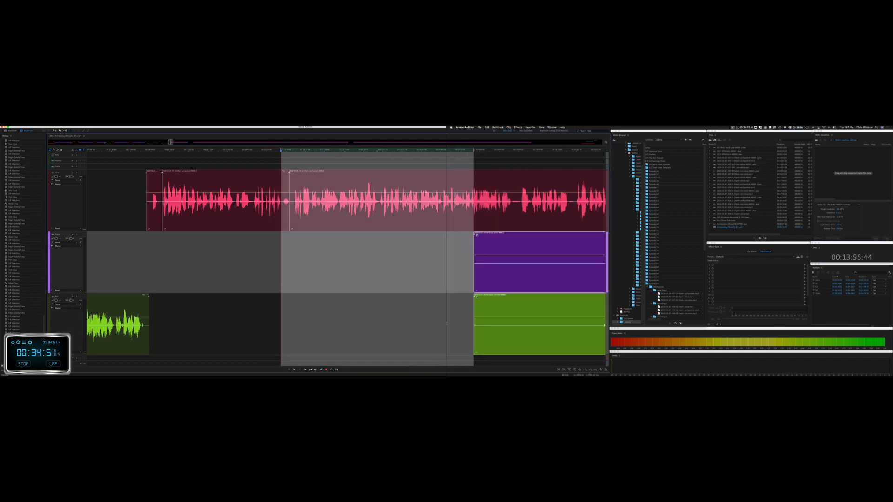
left_click(443, 316)
left_click(260, 246)
key("space")
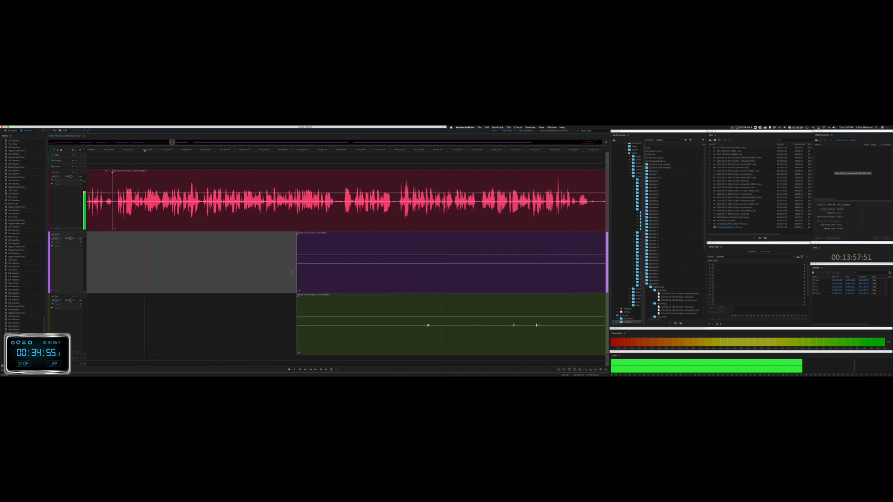
left_click_drag(295, 251, 575, 302)
key("Delete")
left_click(406, 302)
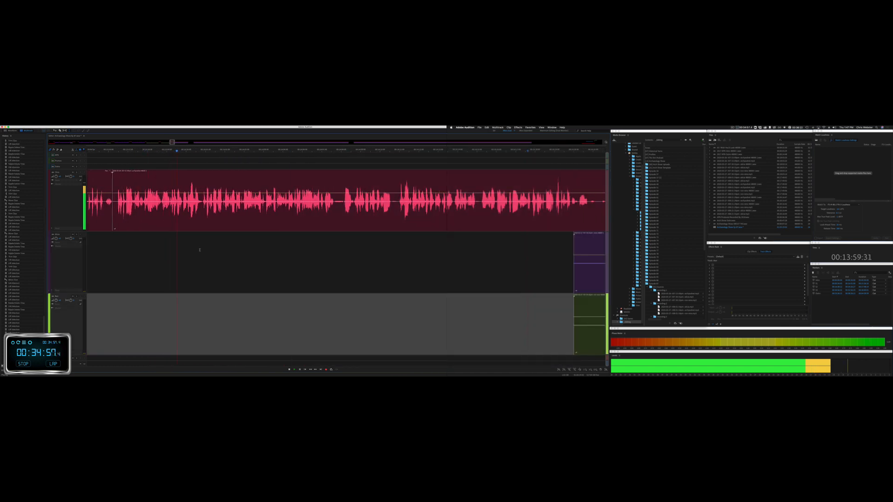
Step: Cut the drawn-out filler sound early in the second stretch of red speech, closing the gap on all tracks
left_click(155, 205)
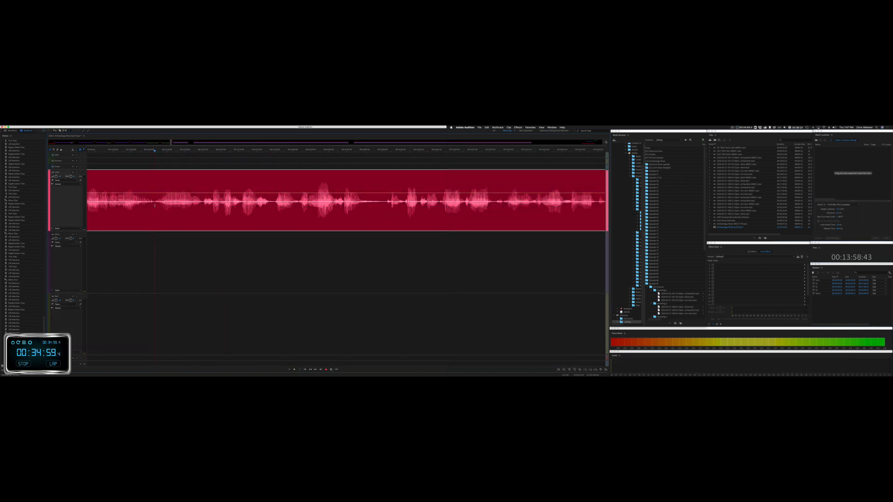
left_click_drag(155, 205, 199, 208)
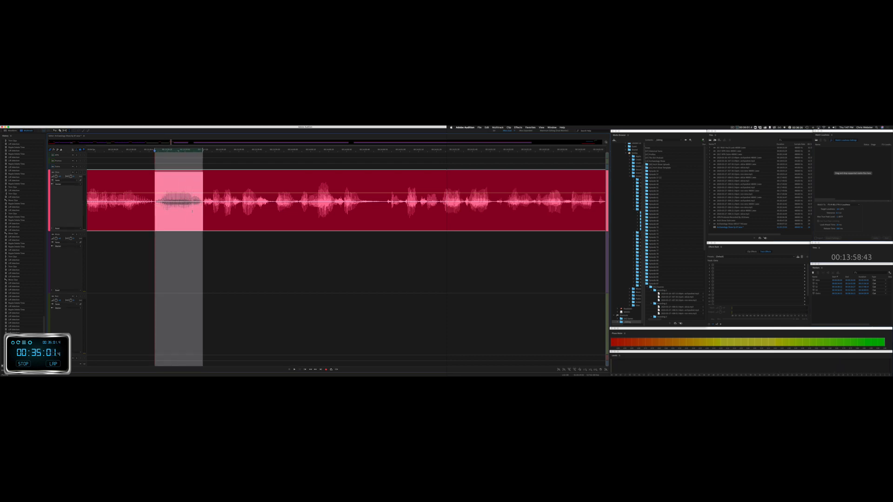
key("Delete")
key("space")
Step: Delete the purple and green silence beneath the last red sounds, and cut the pause before the purple speech on all tracks
scroll(246, 257, "down", 7)
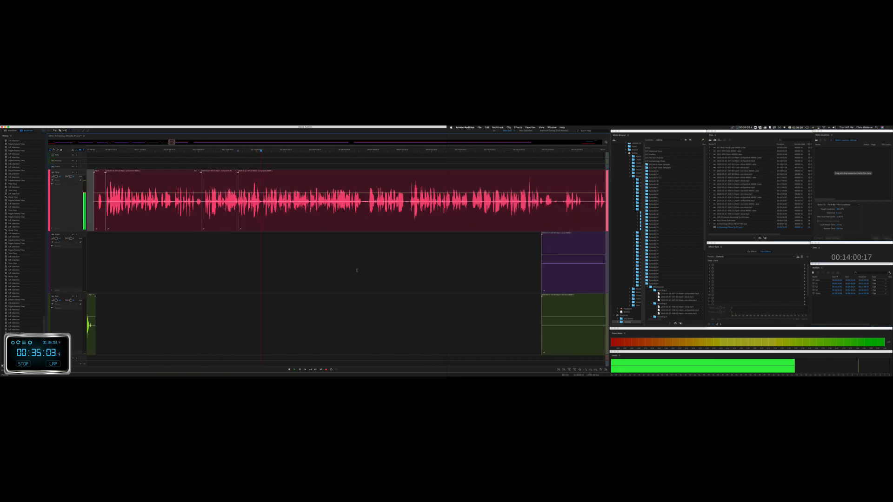
scroll(358, 269, "right", 3)
scroll(357, 270, "right", 2)
left_click_drag(330, 275, 478, 307)
key("Delete")
left_click(421, 304)
left_click_drag(420, 208, 478, 224)
key("super+shift+BackSpace")
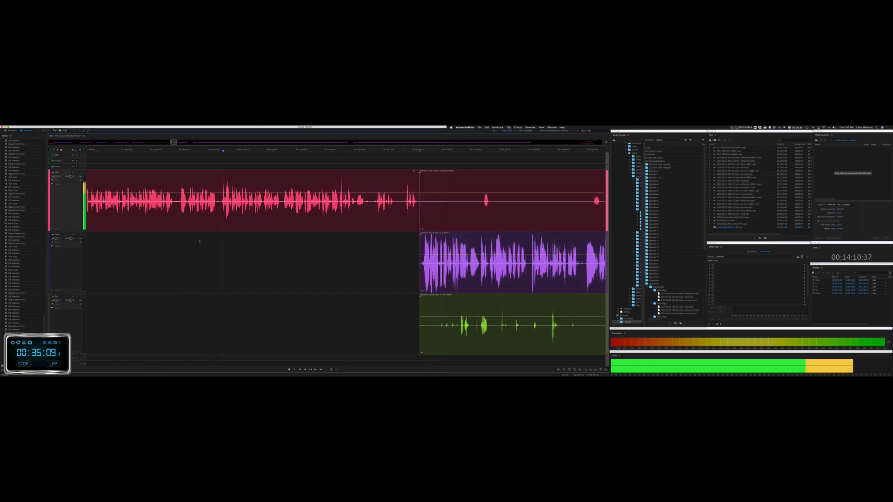
Step: Cut the filler sound following the short pause within the red speech, closing the gap, and play through to the last red sounds
key("space")
left_click(180, 207)
key("space")
scroll(180, 206, "up", 3)
scroll(180, 207, "up", 3)
key("space")
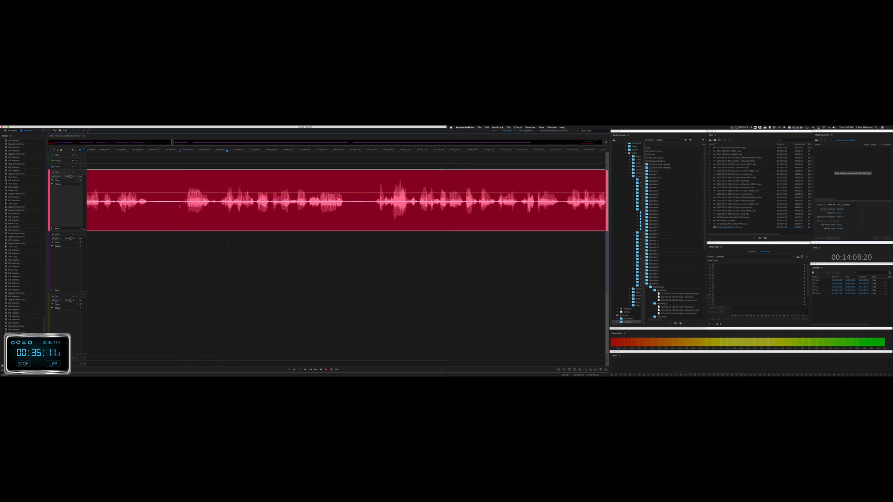
left_click_drag(185, 205, 216, 210)
key("super+shift+BackSpace")
key("space")
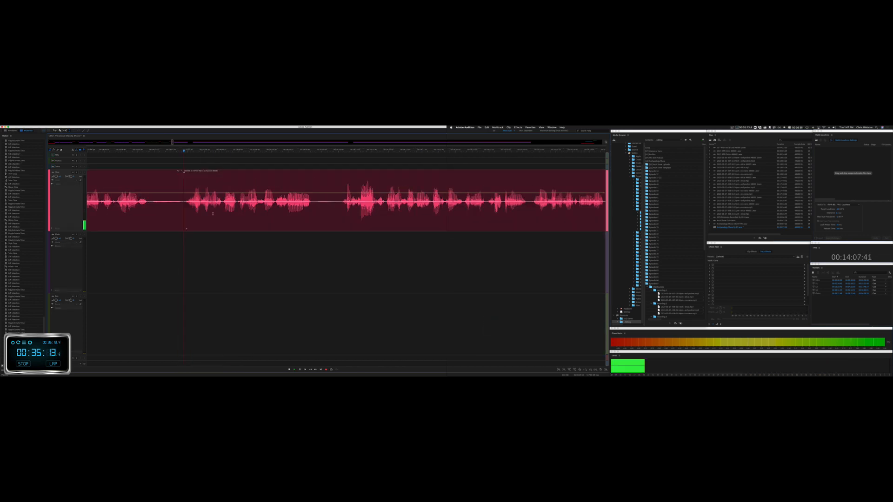
scroll(230, 221, "down", 6)
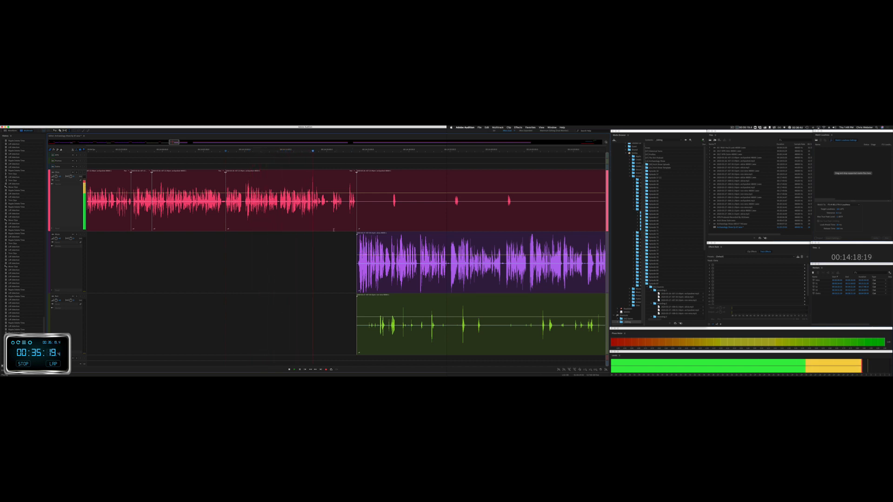
scroll(333, 229, "up", 4)
key("space")
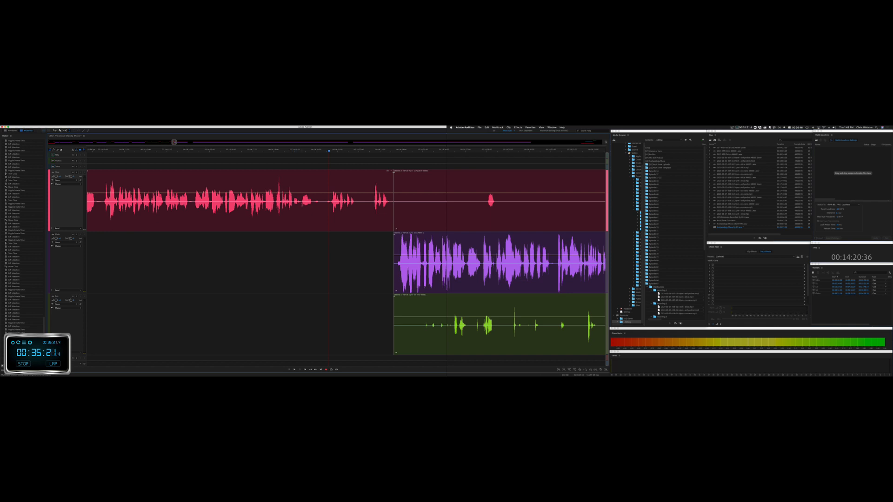
Step: Cut the two short filler sounds and their pauses among the last red sounds before the purple speech, closing the gaps on all tracks
left_click_drag(302, 204, 326, 210)
key("shift+Delete")
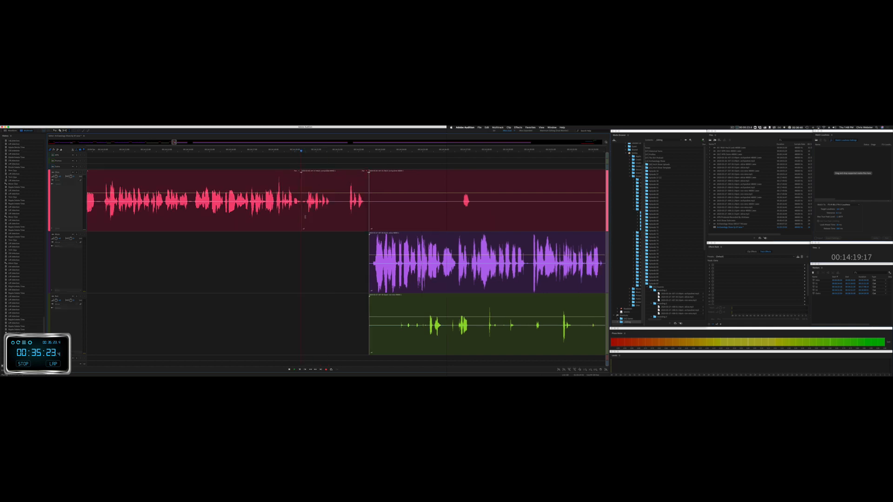
key("space")
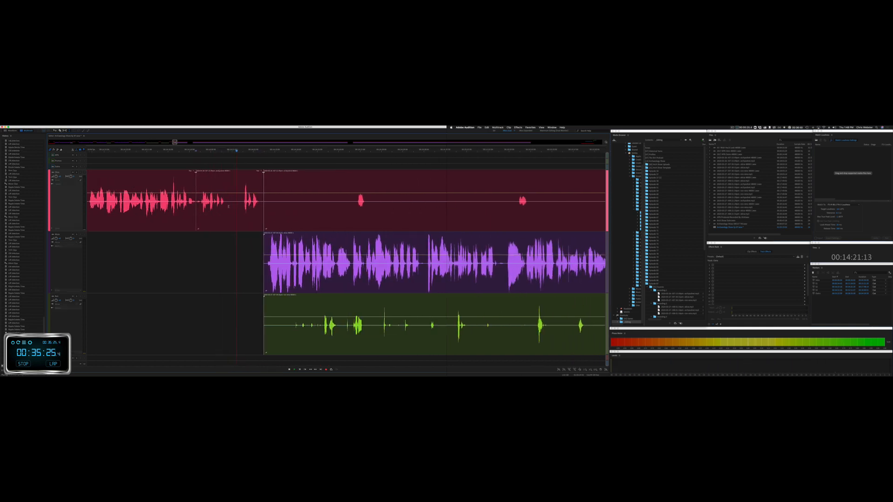
key("space")
left_click_drag(225, 204, 242, 204)
key("shift+Delete")
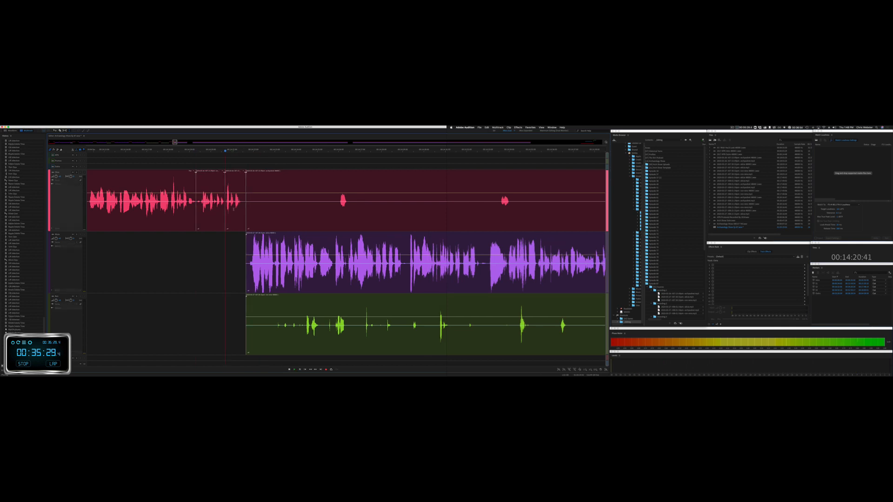
key("space")
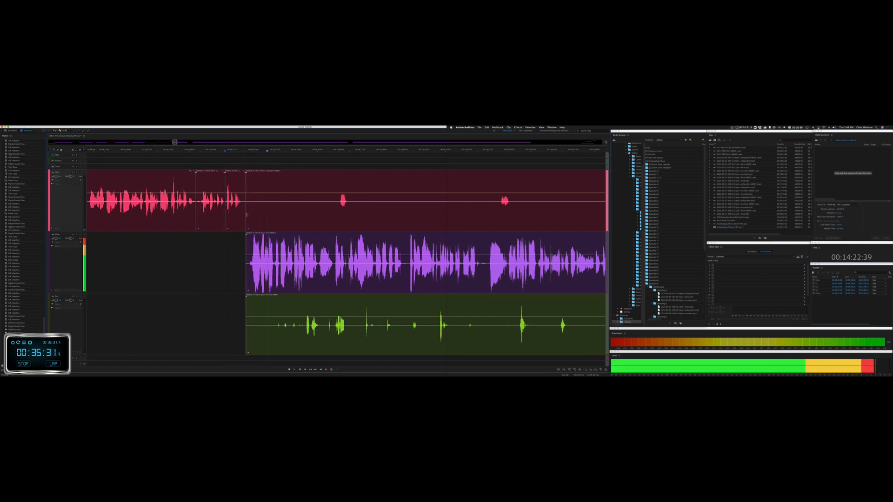
Step: Delete the red silence at the start of the purple speech up to the first red interjection, and the green bleed beneath the speech
left_click_drag(246, 211, 332, 216)
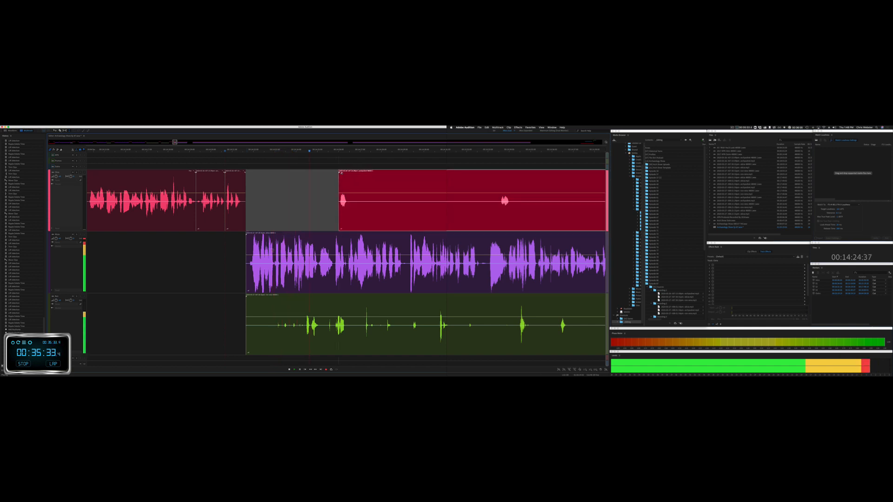
left_click_drag(206, 317, 560, 320)
key("Delete")
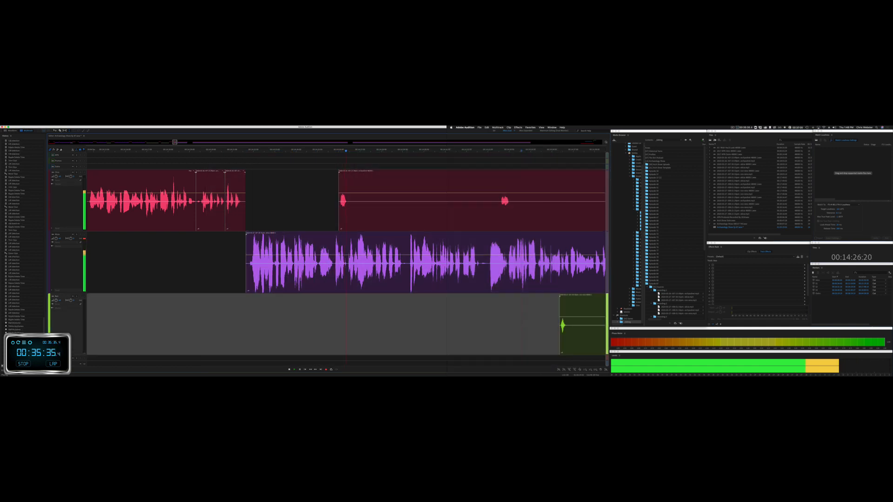
Step: Cut the drawn-out filler sound from the purple speech just before the first red interjection, closing the gap on all tracks
key("space")
scroll(320, 266, "up", 5)
left_click(313, 267)
key("space")
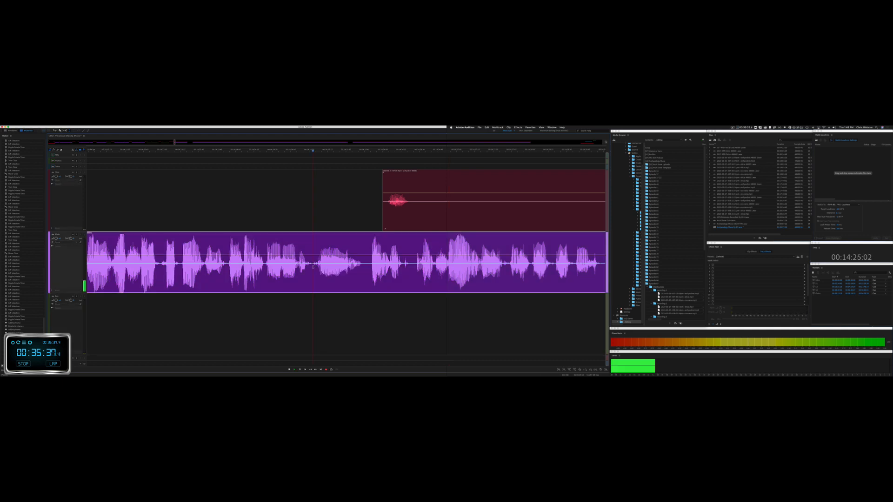
left_click_drag(313, 267, 365, 269)
key("shift+super+BackSpace")
key("space")
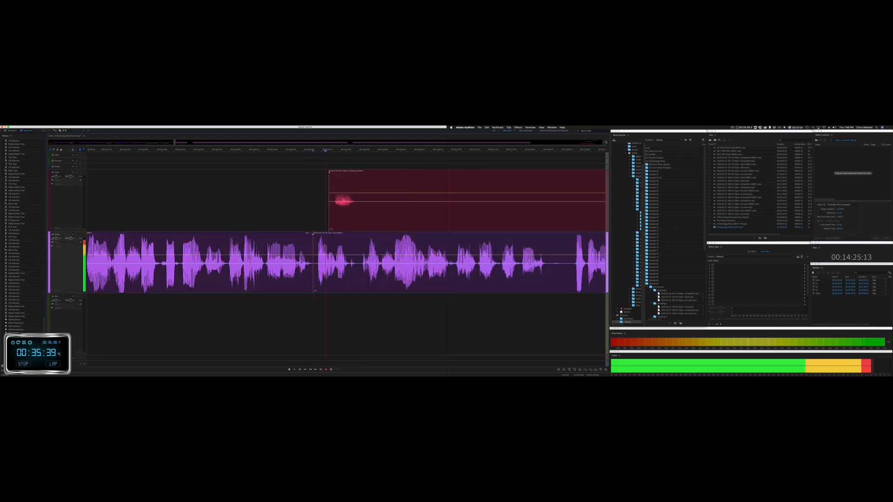
Step: Delete the red silence on both sides of the second short interjection above the purple speech
scroll(339, 260, "down", 5)
left_click(353, 225)
left_click_drag(353, 212, 477, 212)
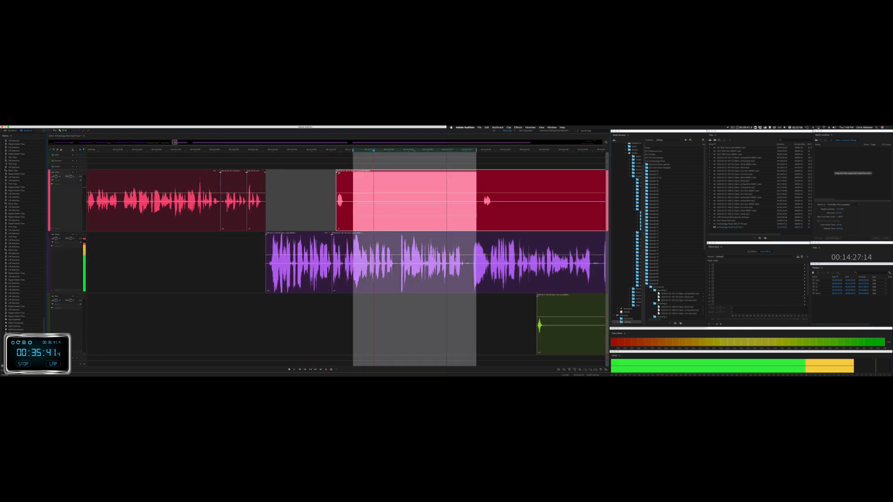
key("Delete")
scroll(363, 222, "right", 10)
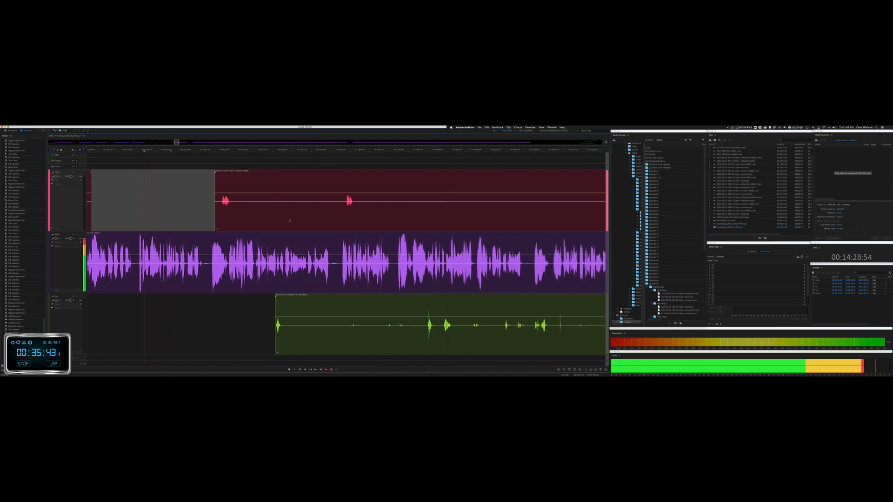
left_click_drag(234, 209, 344, 212)
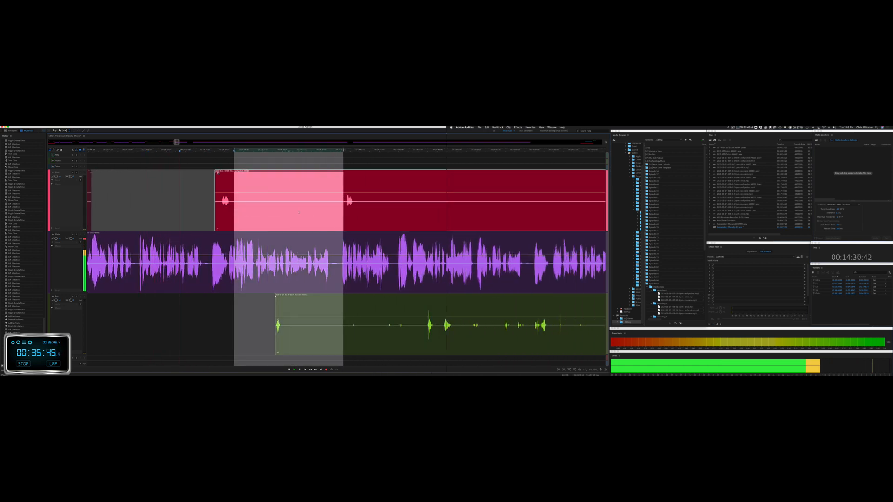
key("Delete")
Step: Delete the green bleed beneath the continuing purple speech, and the long red silence following the third interjection
left_click_drag(254, 325, 580, 325)
key("Delete")
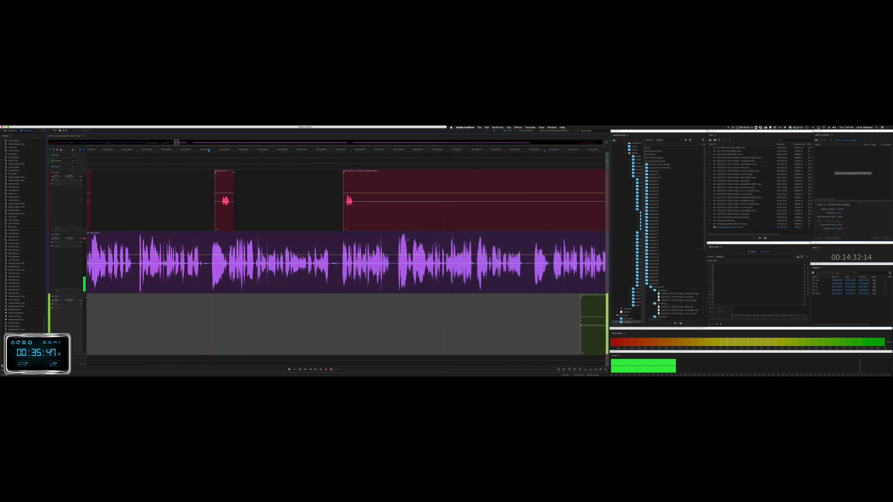
left_click_drag(356, 200, 563, 200)
key("Delete")
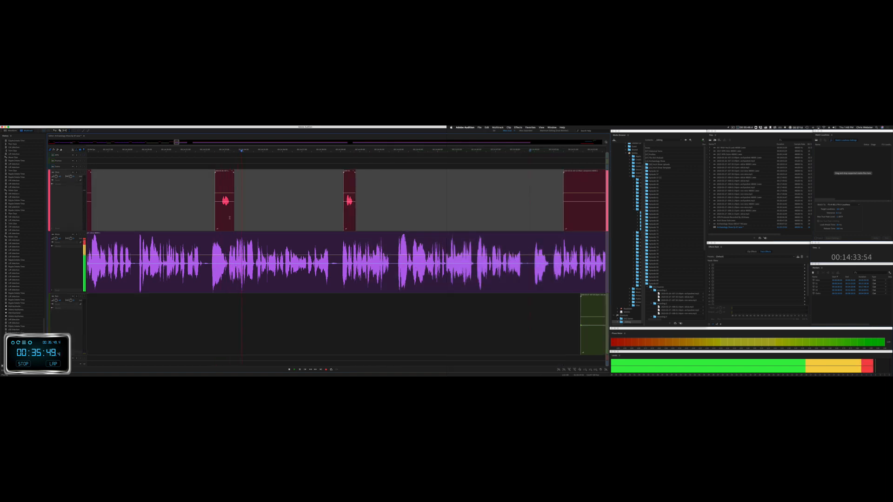
Step: Delete the second short red interjection and cut the purple filler sound beneath it, closing the gap on all tracks
left_click(224, 172)
key("Delete")
key("space")
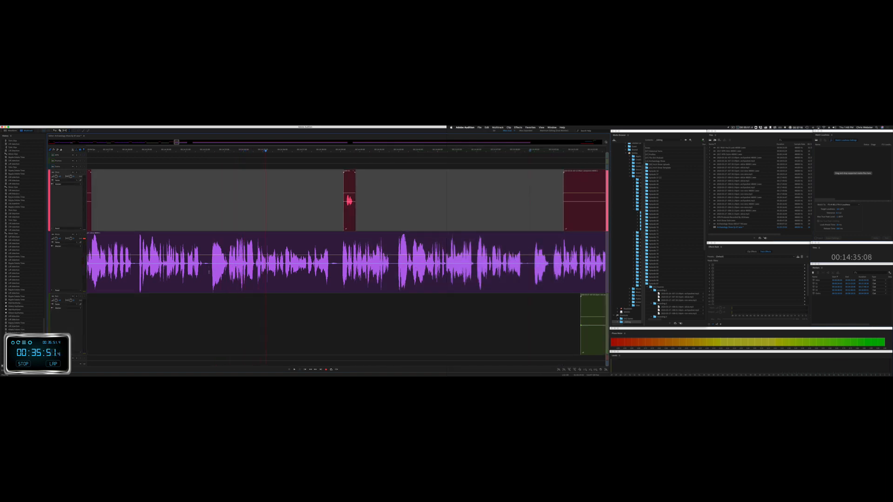
left_click_drag(209, 264, 228, 264)
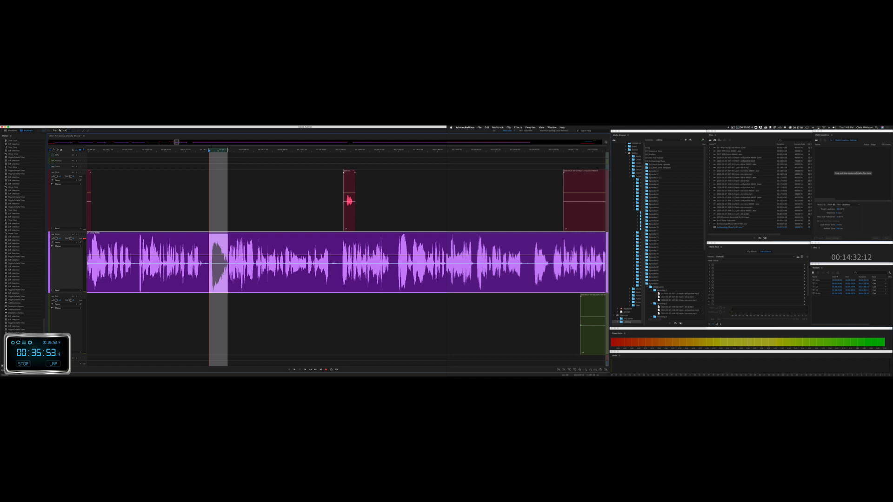
key("Delete")
key("space")
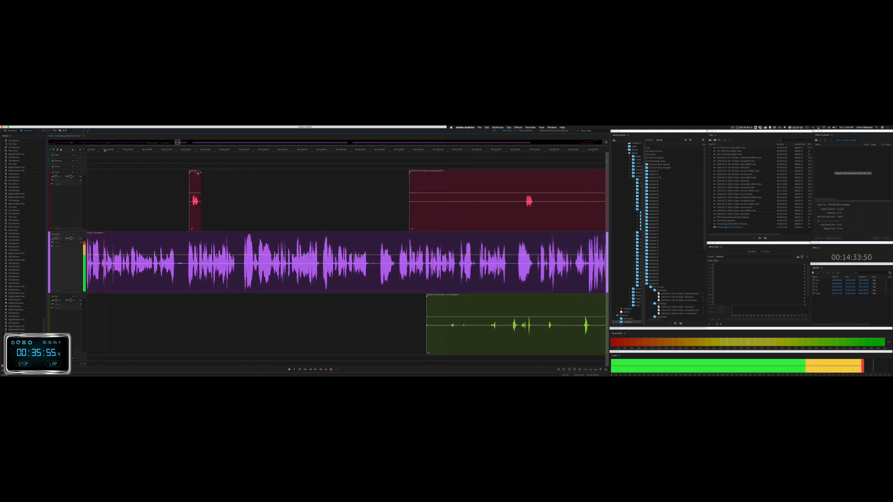
Step: Move the next red interjection slightly earlier into the purple pause, and delete the red silence and green bleed that follow it
left_click_drag(198, 173, 187, 175)
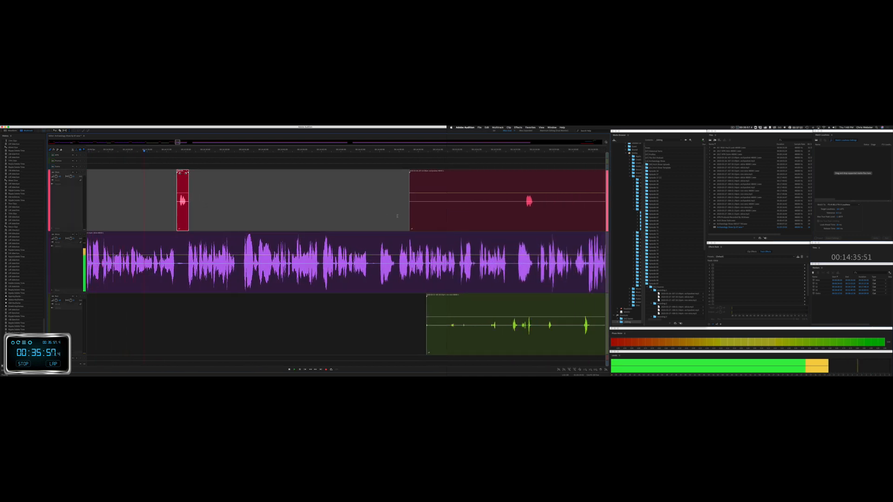
left_click_drag(398, 216, 523, 217)
key("Delete")
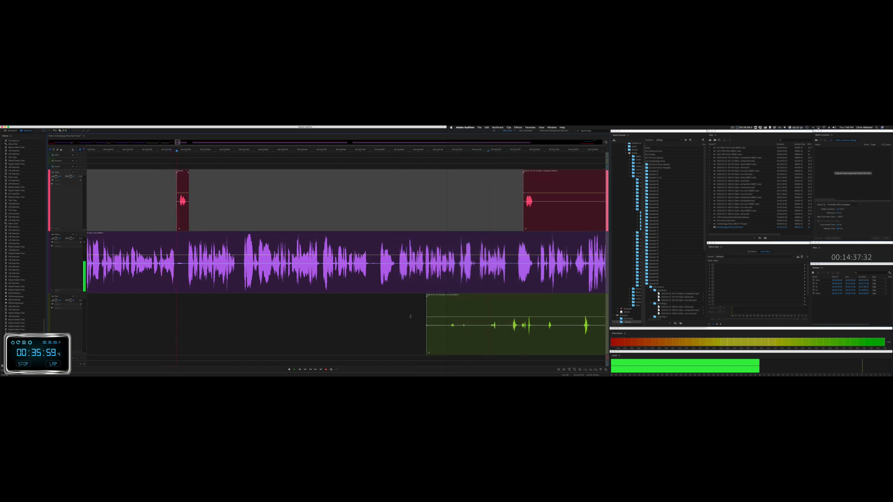
left_click_drag(411, 316, 597, 316)
key("Delete")
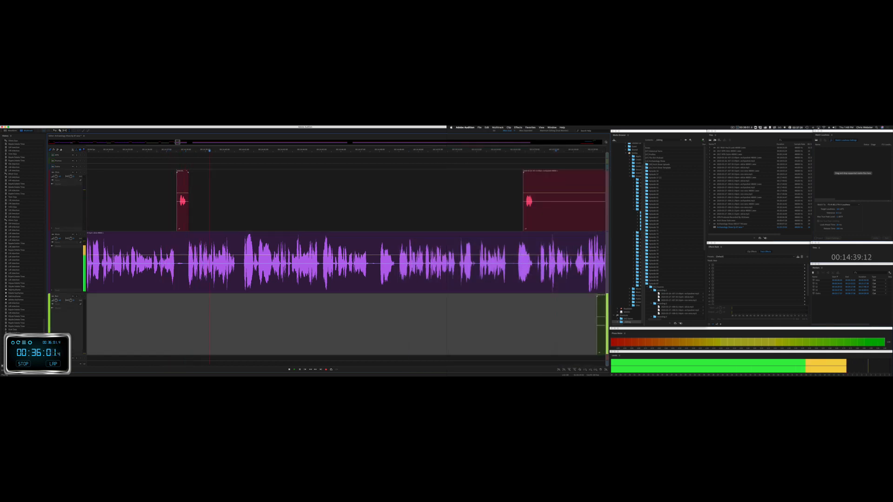
Step: Cut the filler sound that opens the purple phrase right behind the repositioned red interjection, closing the gap on all tracks
key("space")
scroll(186, 261, "up", 5)
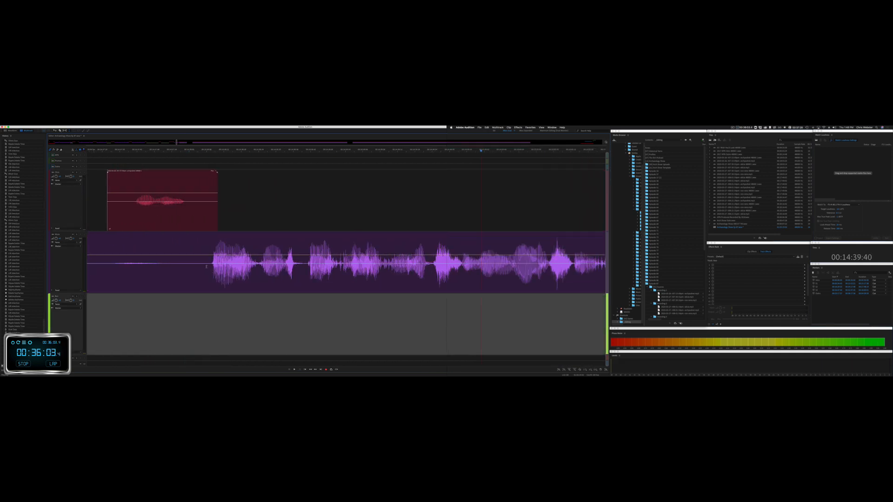
left_click_drag(206, 266, 258, 267)
key("shift+Delete")
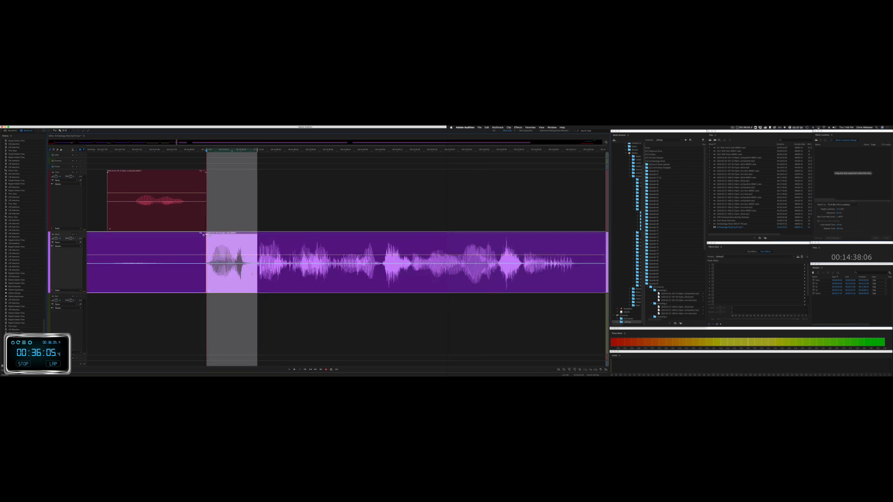
key("space")
Step: Delete the red silence between the next two interjections and the long green bleed beneath the purple speech
scroll(215, 260, "down", 6)
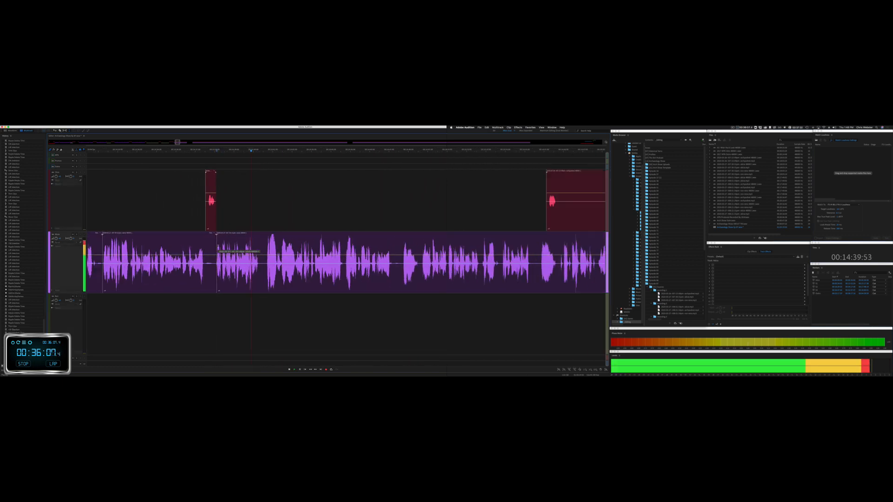
scroll(297, 212, "right", 4)
left_click_drag(296, 211, 495, 210)
key("Delete")
left_click_drag(319, 341, 595, 341)
key("Delete")
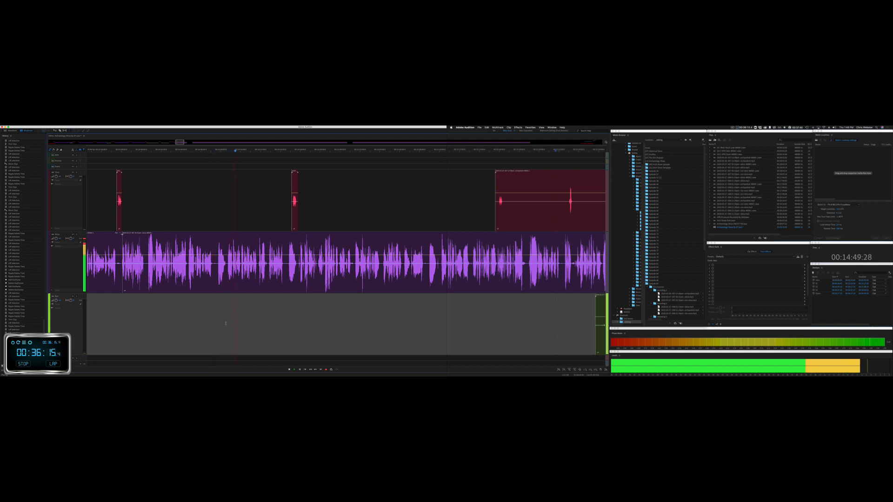
Step: Cut the isolated filler sound from the purple speech midway between two red interjections, closing the gap on all tracks
key("space")
scroll(226, 323, "up", 5)
left_click_drag(199, 268, 250, 268)
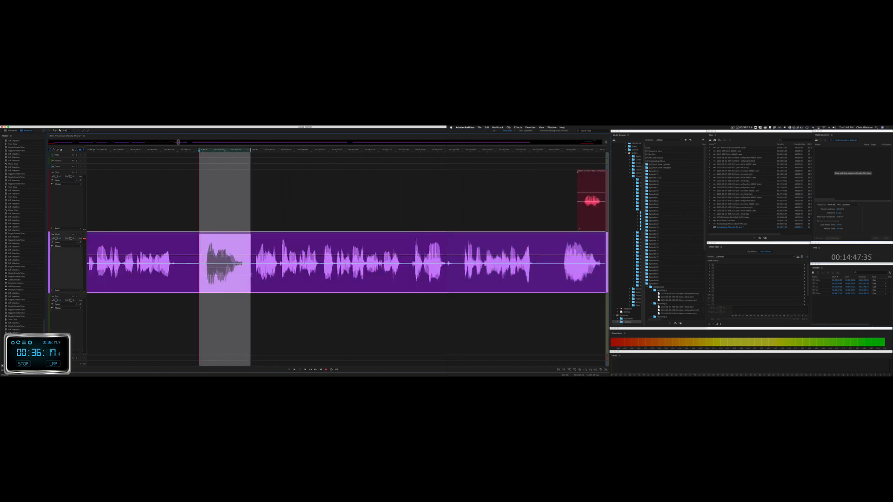
key("super+shift+BackSpace")
key("space")
Step: Cut the purple filler sound beneath the next short red interjection on all tracks, repositioning the interjection into the pause at the cut
scroll(225, 286, "down", 5)
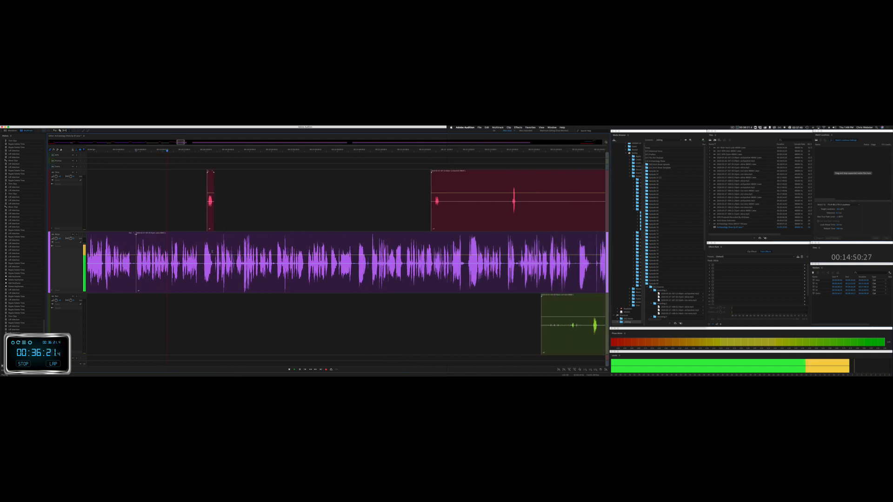
scroll(212, 252, "up", 5)
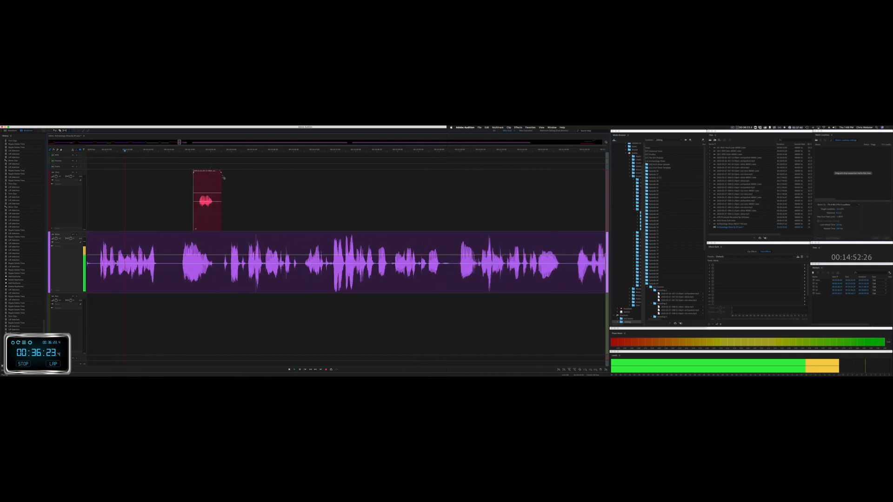
left_click_drag(220, 173, 251, 174)
left_click_drag(168, 276, 221, 277)
key("space")
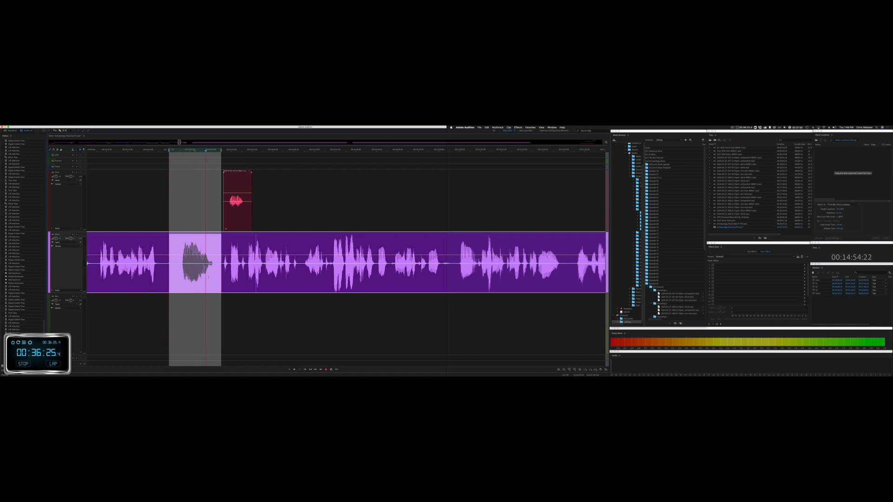
key("super+shift+Delete")
key("space")
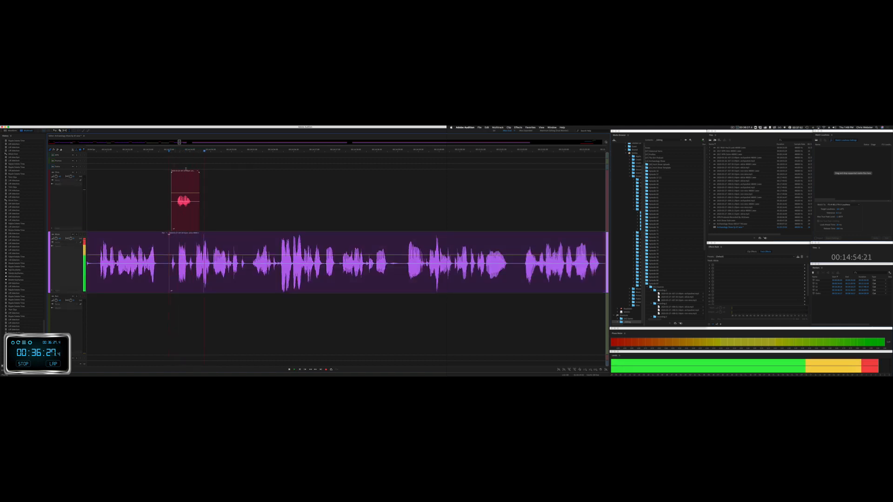
left_click_drag(184, 174, 165, 174)
Step: Cut the two purple filler sounds on either side of the short phrase in the red-free stretch, closing the gaps on all tracks
scroll(247, 228, "right", 5)
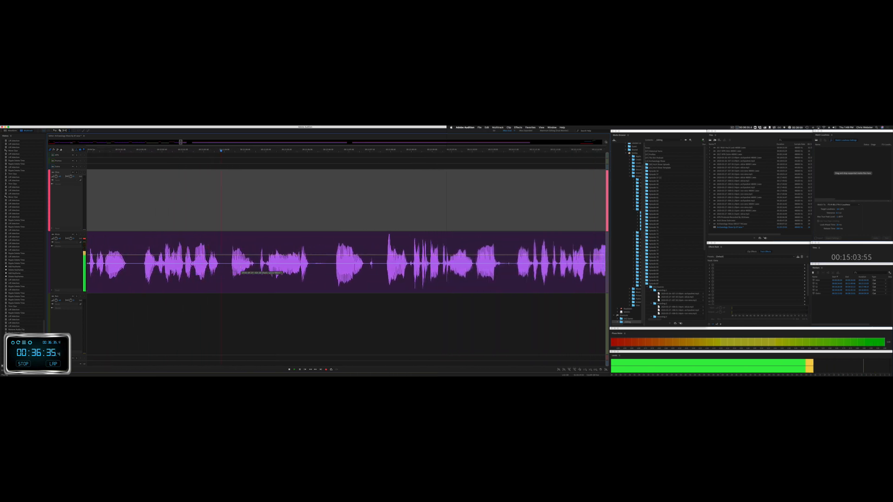
left_click_drag(238, 263, 207, 264)
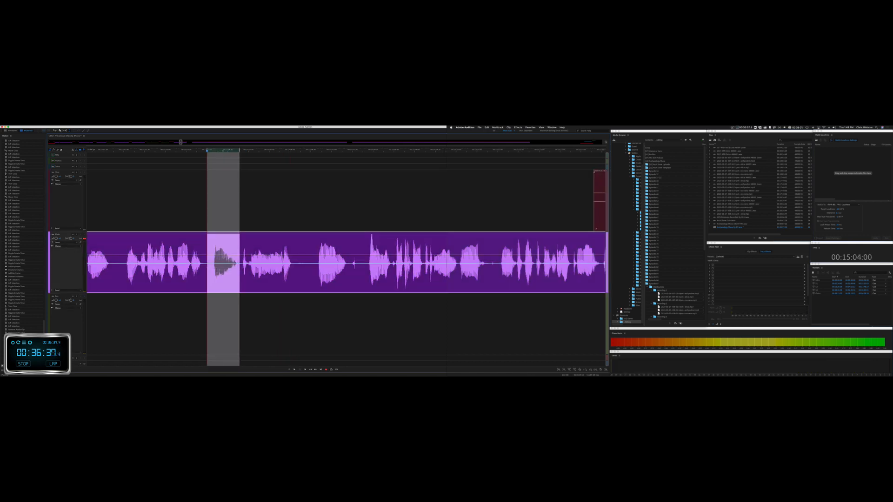
key("shift+super+Delete")
key("space")
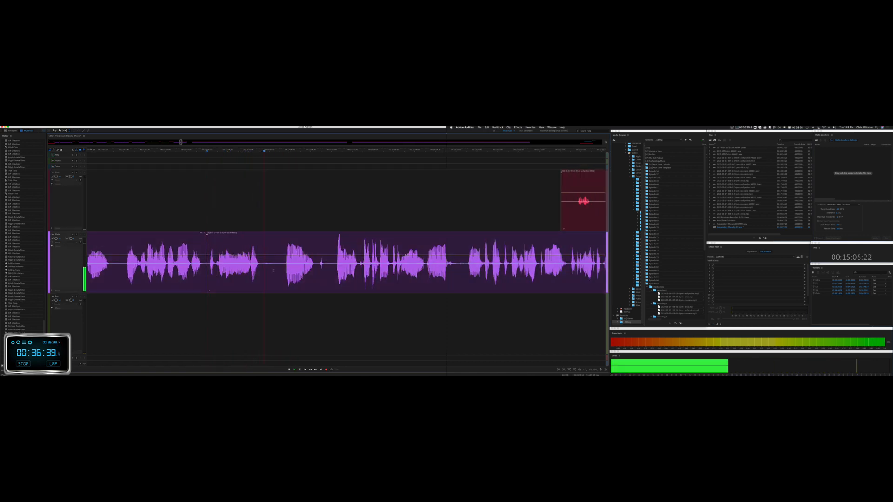
left_click_drag(274, 270, 336, 270)
key("shift+super+Delete")
key("space")
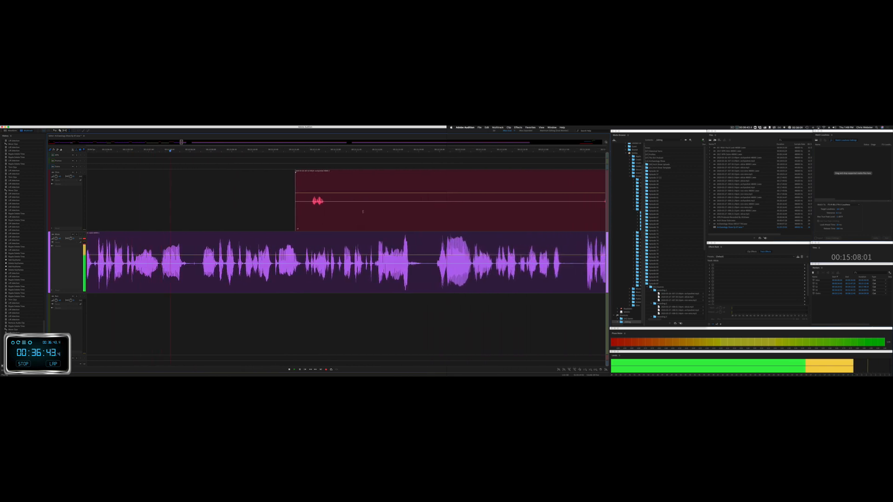
Step: Delete the red silence between the next two interjections above the purple speech
left_click_drag(335, 210, 586, 205)
key("Delete")
left_click(500, 201)
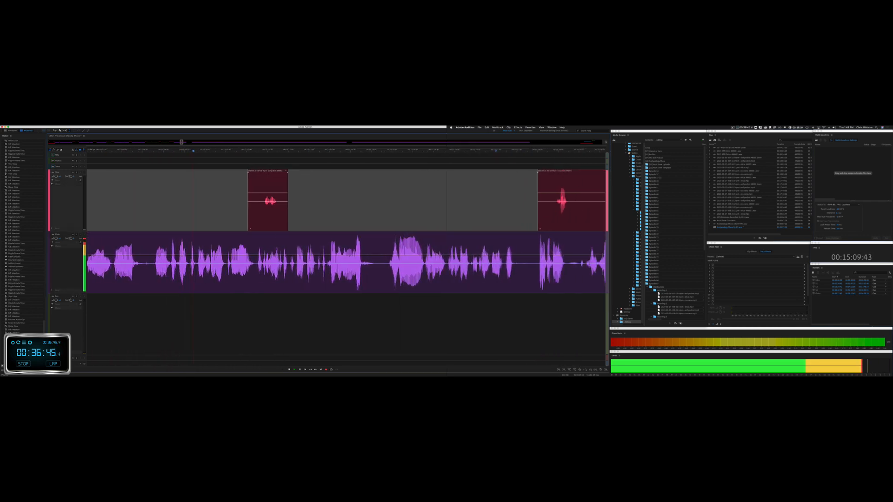
Step: Cut the pause and filler sound from the purple speech ahead of the next red interjection, closing the gap on all tracks
key("space")
left_click_drag(144, 268, 168, 265)
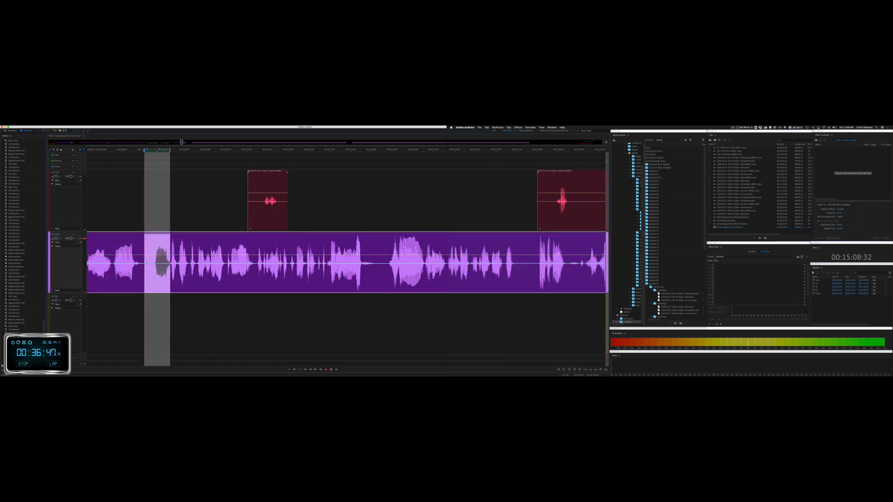
key("shift+Delete")
key("space")
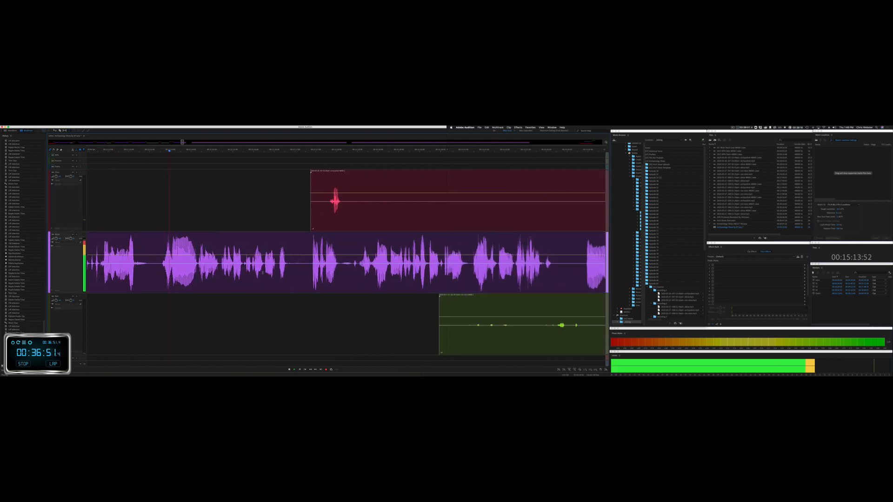
Step: Delete the red silence around the short interjection and the green bleed clip beneath the end of the purple speech
left_click_drag(302, 219, 580, 216)
key("Delete")
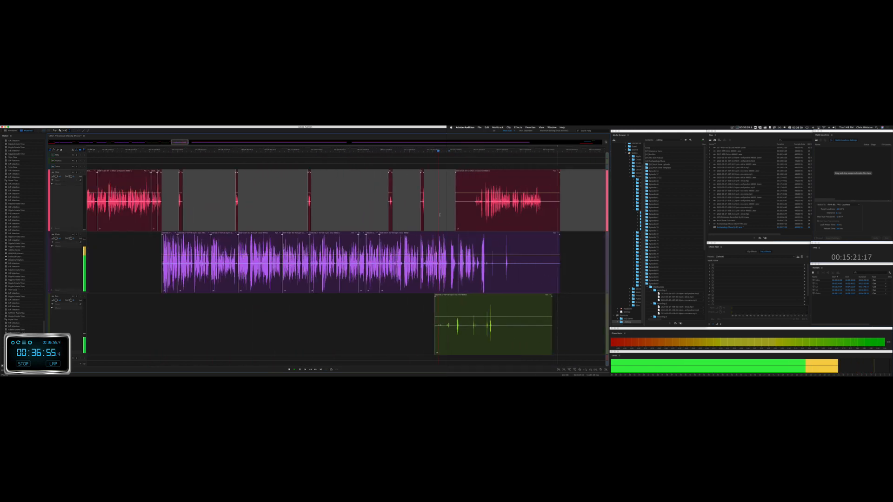
left_click(357, 297)
key("Delete")
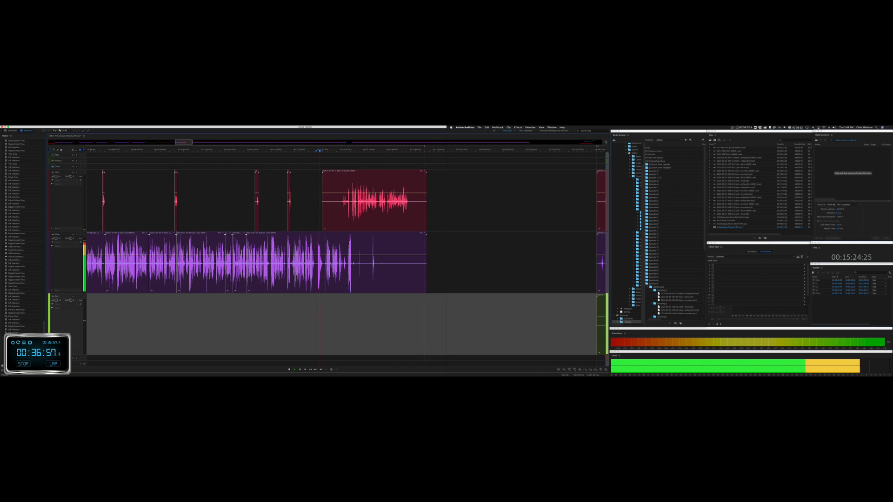
Step: Cut the unwanted section of purple speech just before the next long red clip, closing the gap on all tracks
scroll(325, 273, "up", 5)
left_click_drag(262, 271, 326, 272)
key("shift+super+BackSpace")
key("space")
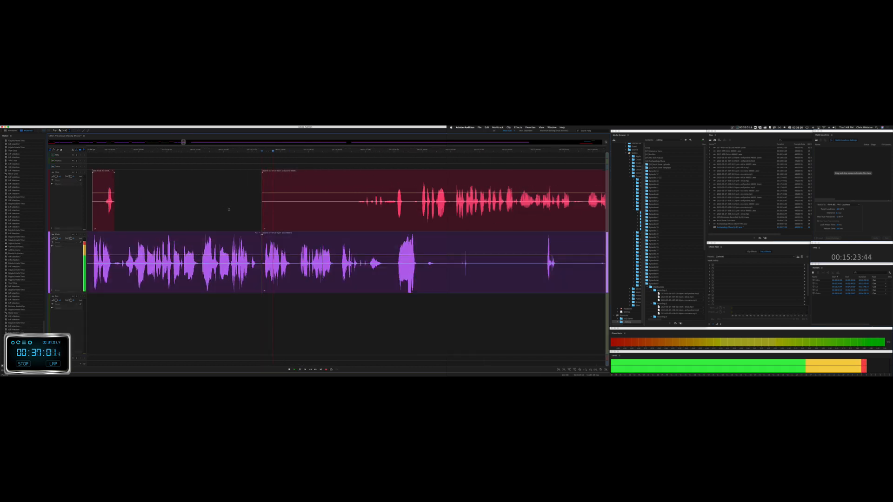
Step: Delete the silent opening of the long red clip, and cut the overlapping purple ending and red start on all tracks
left_click_drag(243, 210, 358, 211)
key("Delete")
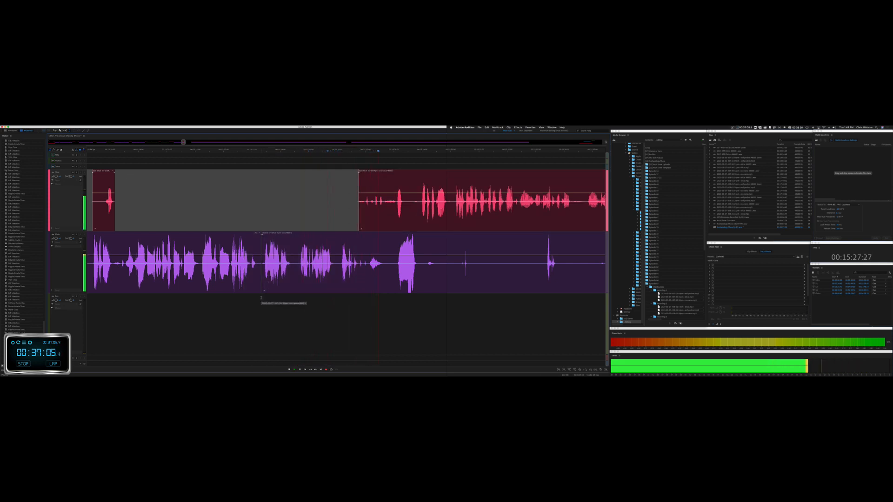
left_click_drag(263, 290, 451, 291)
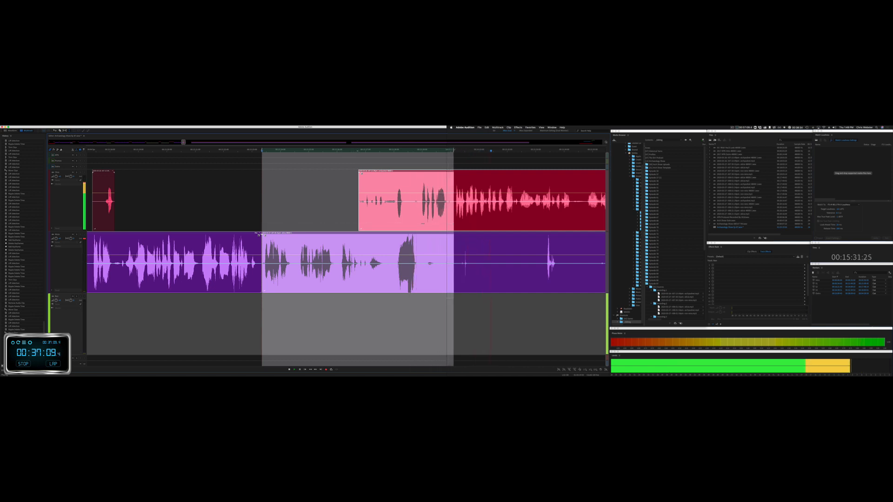
key("space")
key("super+shift+BackSpace")
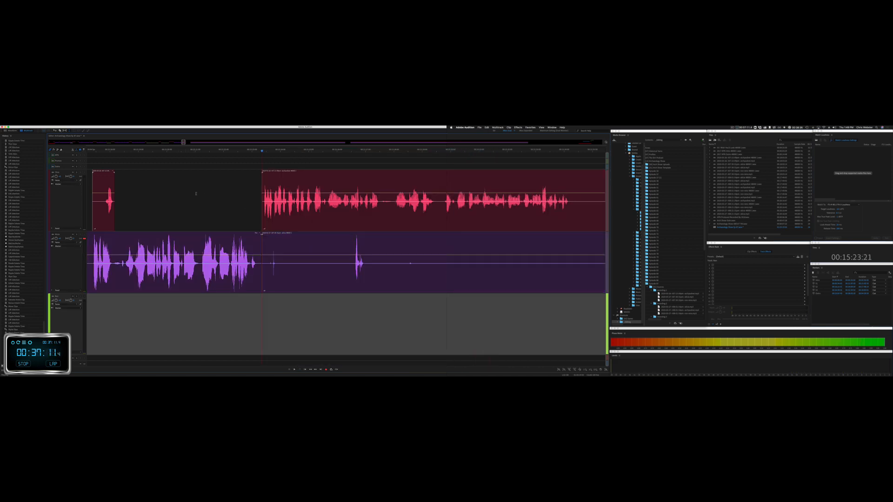
Step: Delete the leftover purple clip beneath the red speech and trim the red clip's end back to the last word
left_click(196, 193)
key("space")
left_click(275, 235)
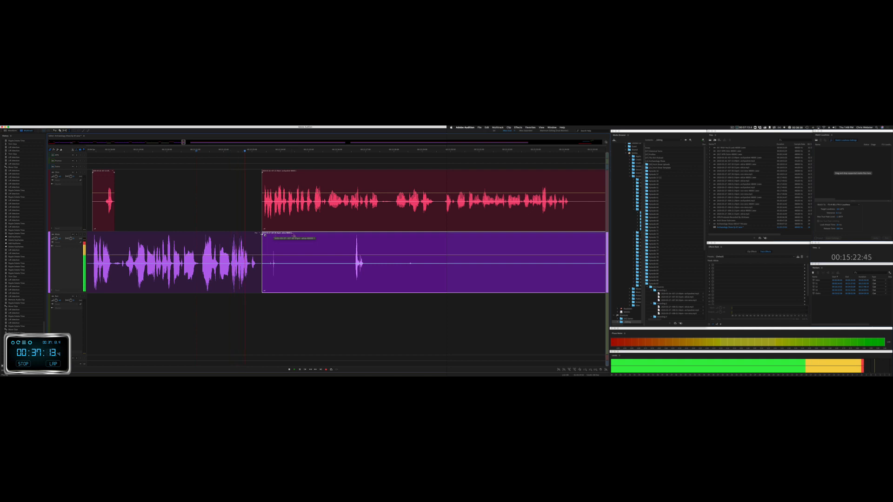
key("Delete")
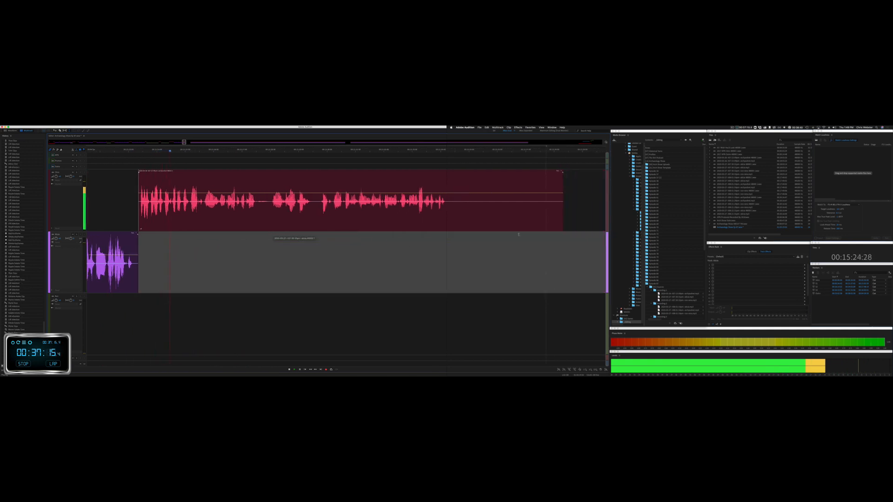
left_click_drag(563, 222, 449, 220)
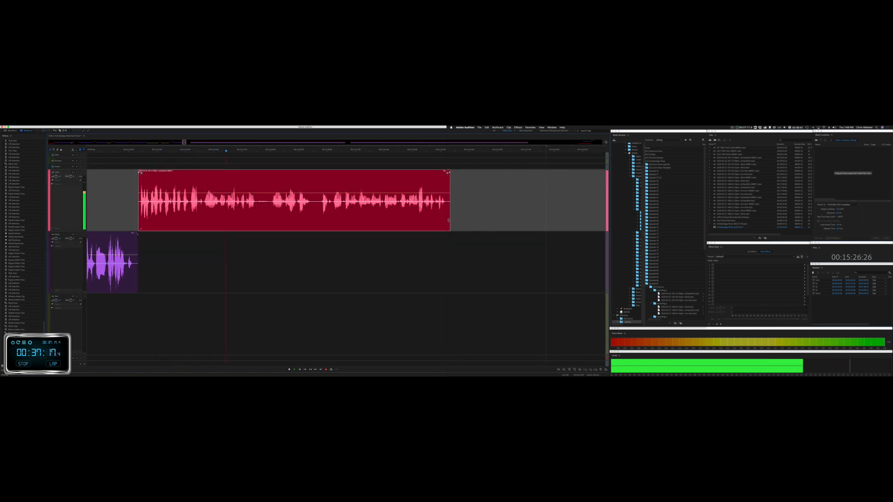
scroll(357, 164, "right", 10)
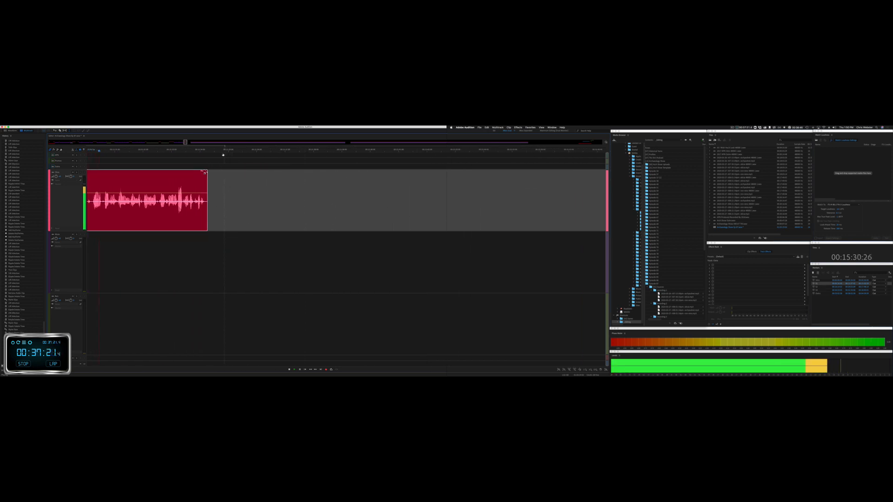
scroll(281, 195, "left", 5)
key("space")
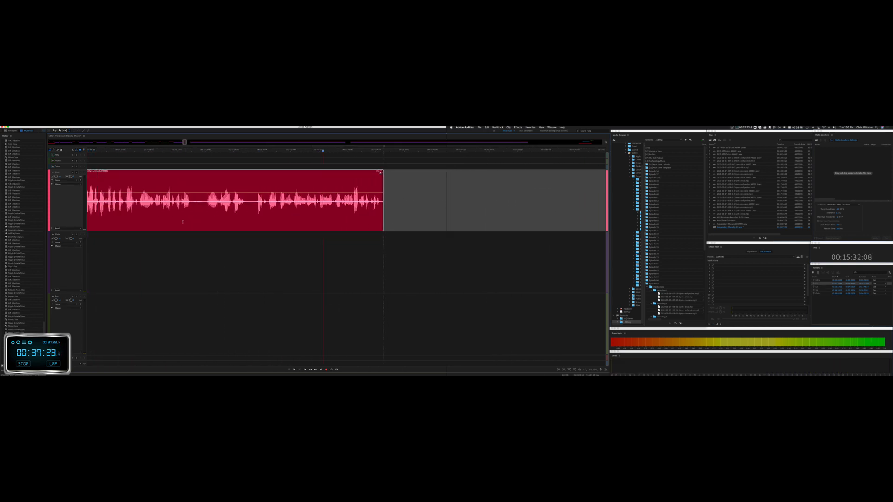
Step: Cut the three filler sounds and pauses from the middle of the closing red speech, closing each gap
key("space")
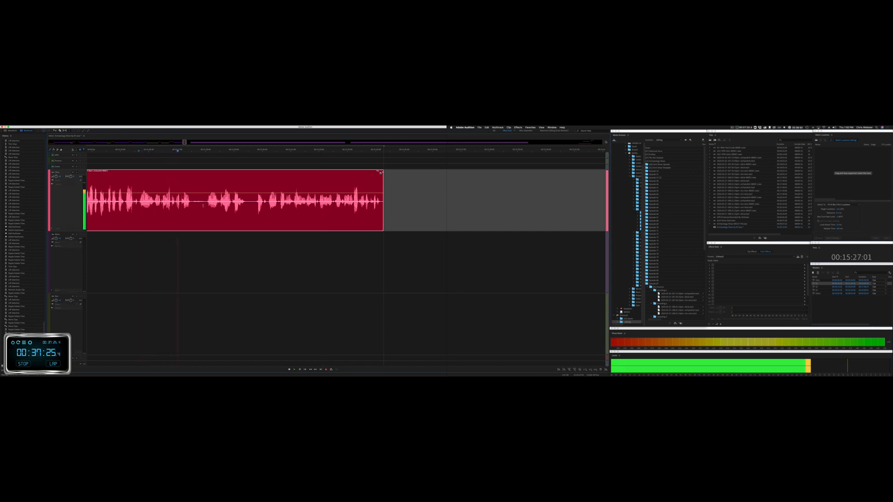
left_click_drag(203, 205, 219, 205)
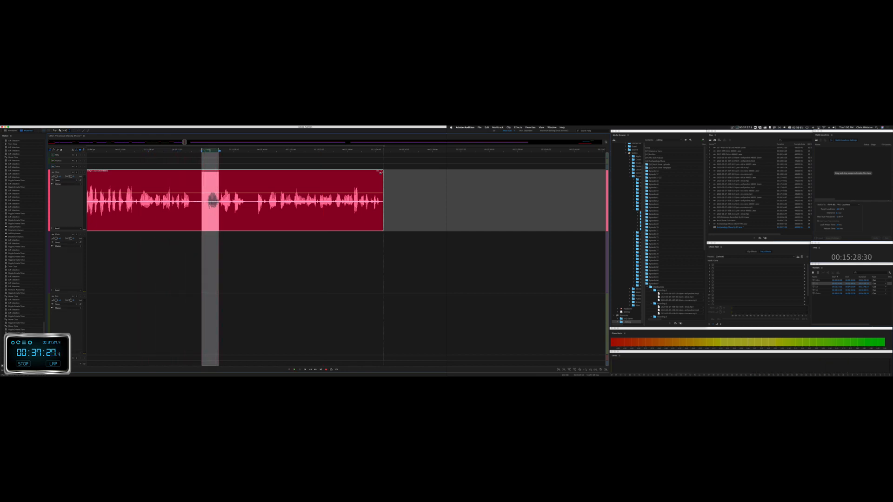
key("alt+Delete")
key("space")
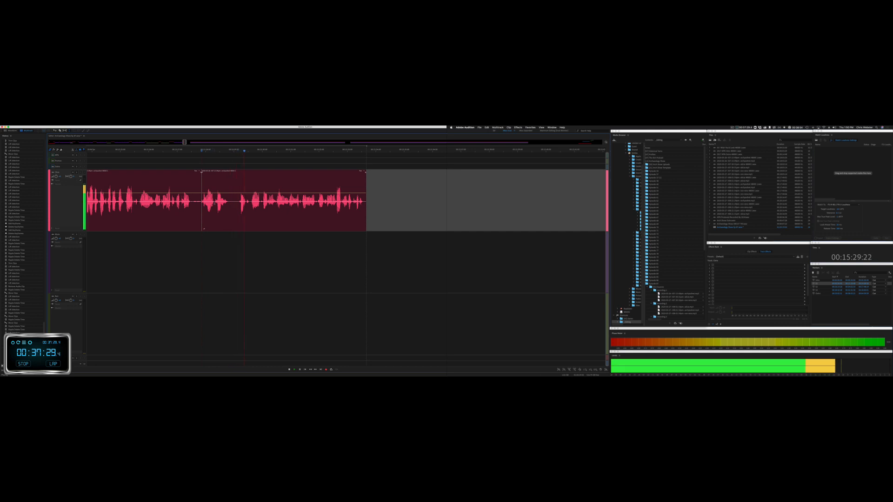
left_click_drag(215, 206, 236, 206)
key("alt+Delete")
key("space")
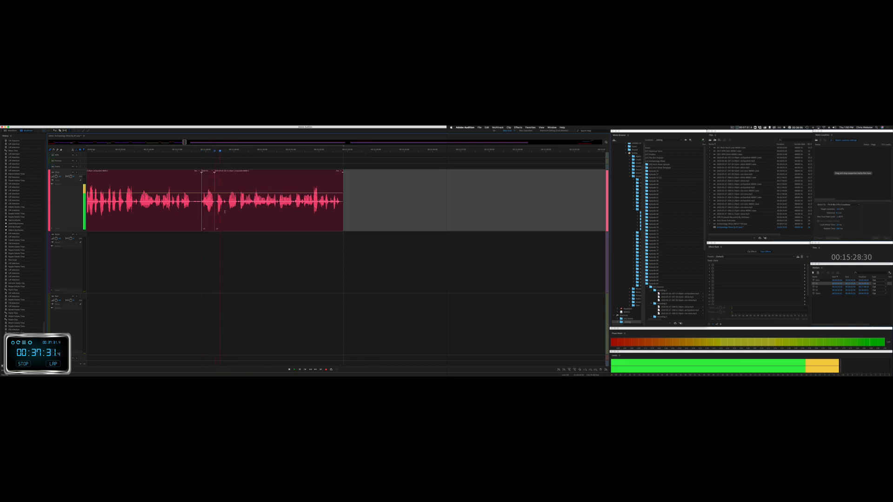
key("space")
left_click_drag(227, 204, 239, 203)
key("alt+Delete")
key("space")
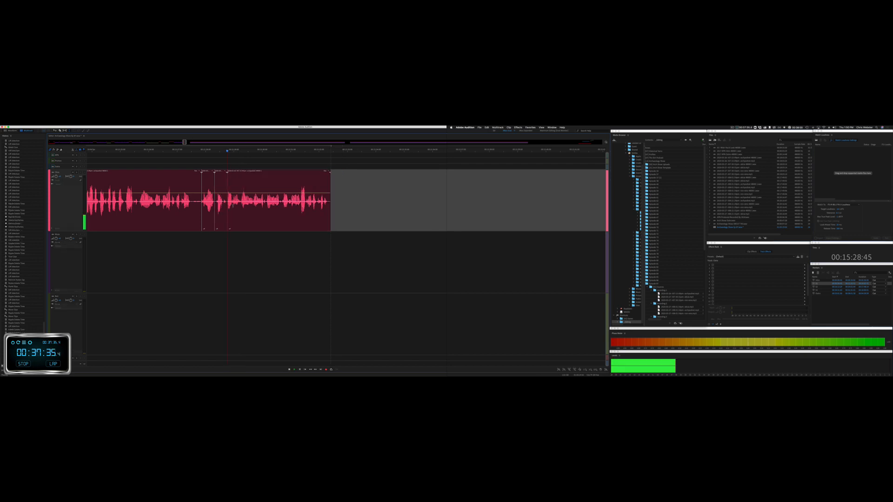
Step: Insert the transition sound file on the track above the red speech, overlapping the end of the closing red clip
scroll(657, 268, "down", 5)
scroll(658, 269, "left", 2)
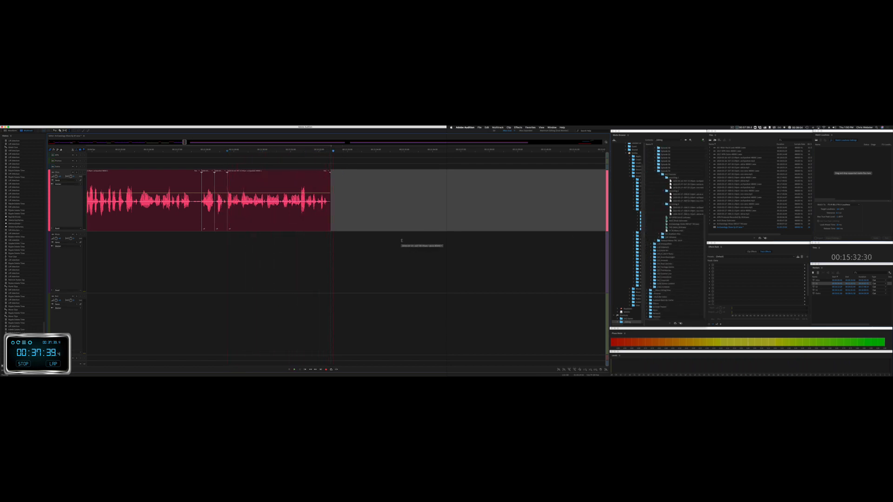
left_click(648, 304)
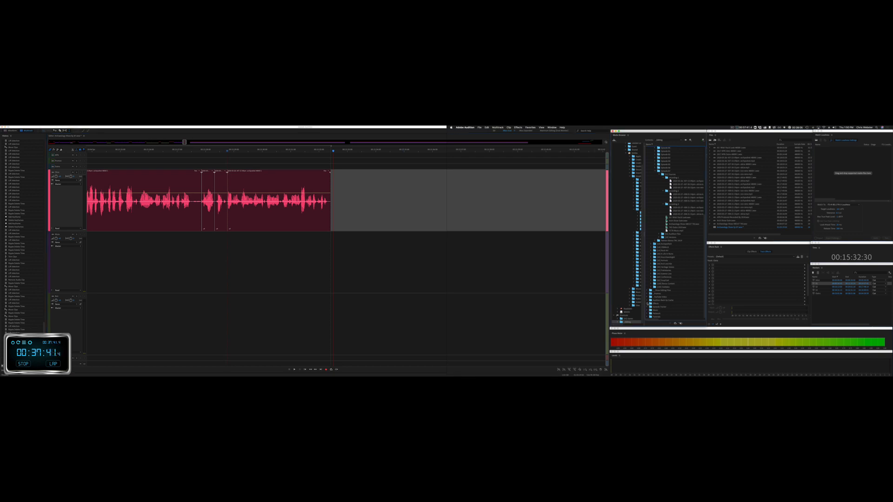
scroll(658, 304, "down", 2)
left_click_drag(666, 302, 332, 167)
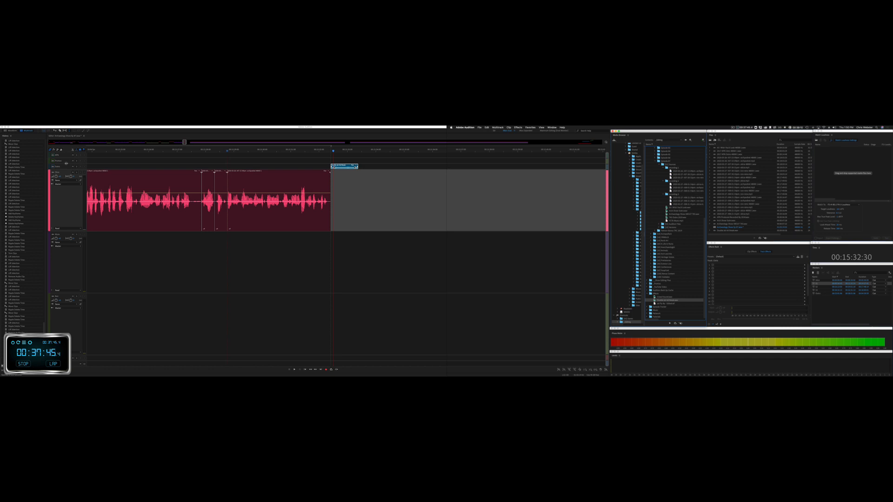
left_click_drag(66, 164, 67, 202)
left_click_drag(333, 205, 341, 184)
Step: Play the join into the transition sound and place a marker near the middle of the sound
left_click(310, 188)
key("space")
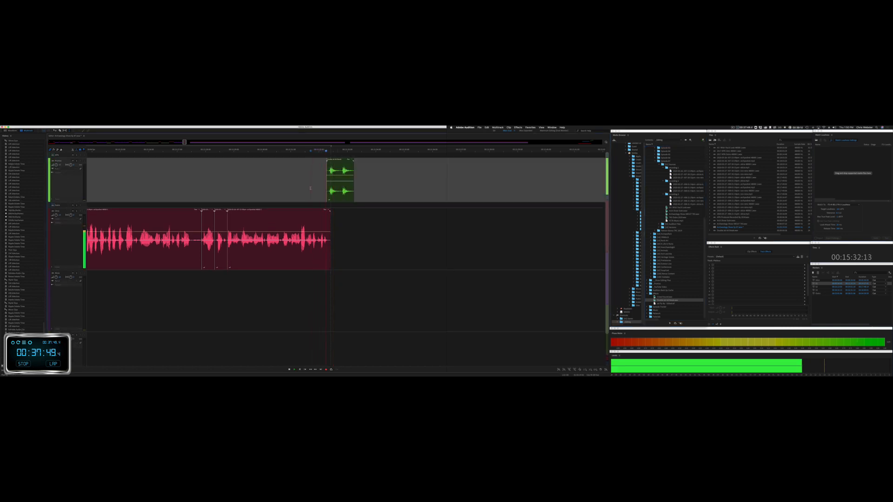
key("space")
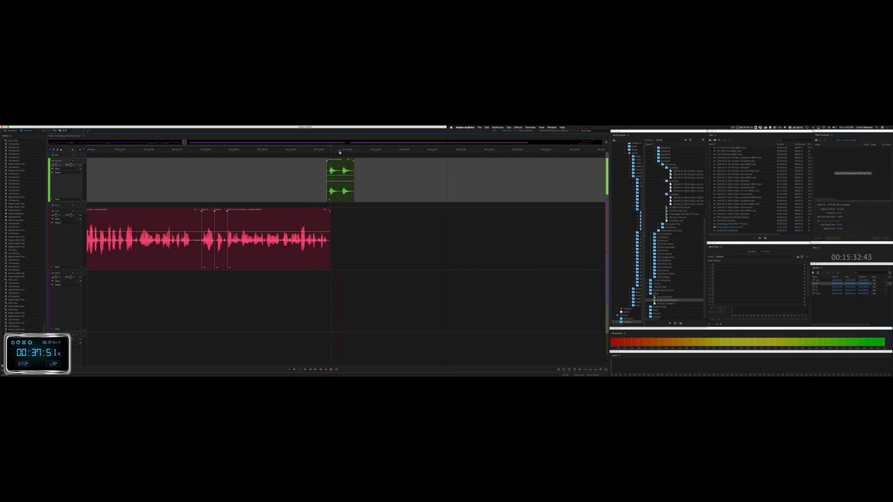
left_click_drag(340, 153, 341, 152)
Step: Move the next segment's red, purple and green clips together to the end of the transition sound
scroll(362, 219, "down", 5)
scroll(373, 217, "right", 3)
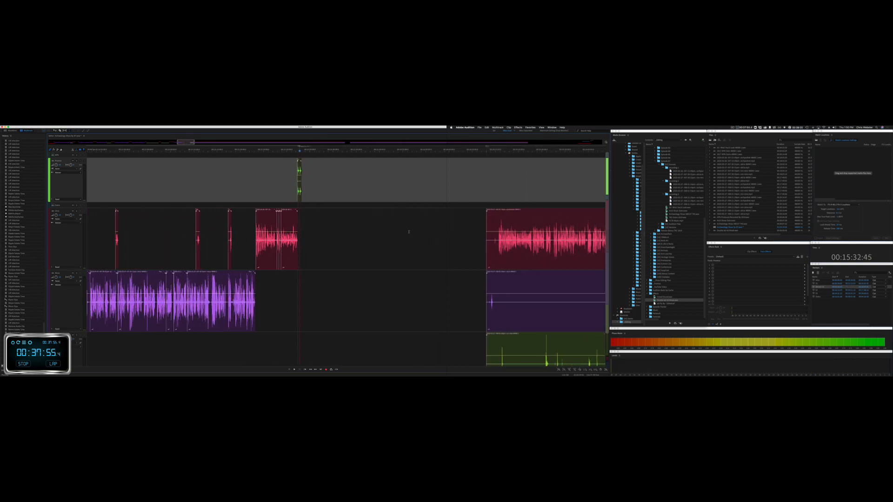
left_click_drag(444, 251, 341, 339)
scroll(327, 252, "up", 5)
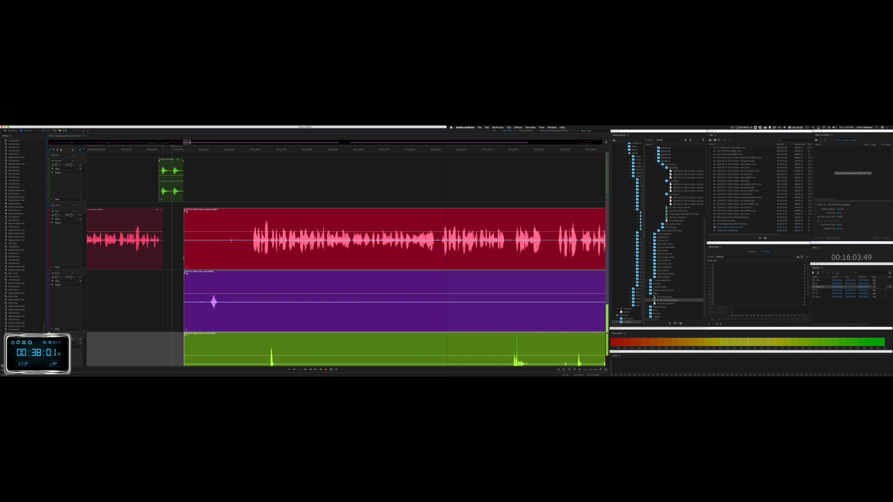
Step: Trim the silent start of the three new segment clips up to the first red word
double_click(184, 255)
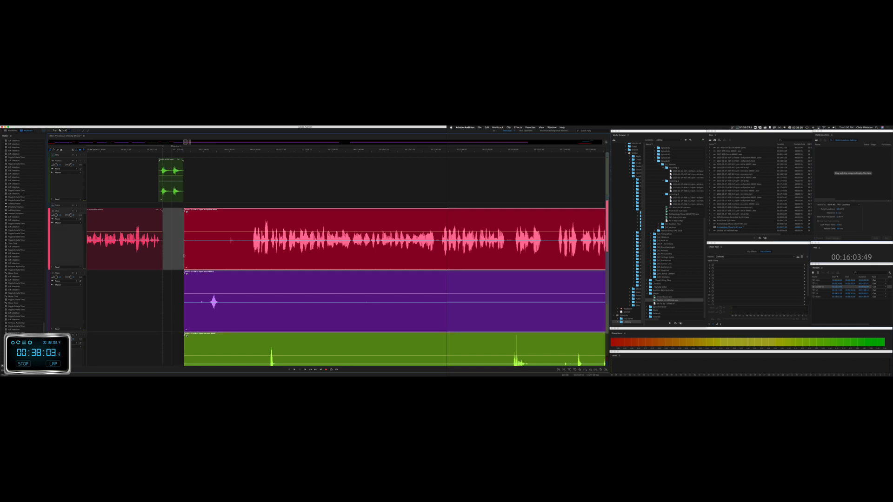
left_click(27, 131)
left_click_drag(179, 258, 254, 262)
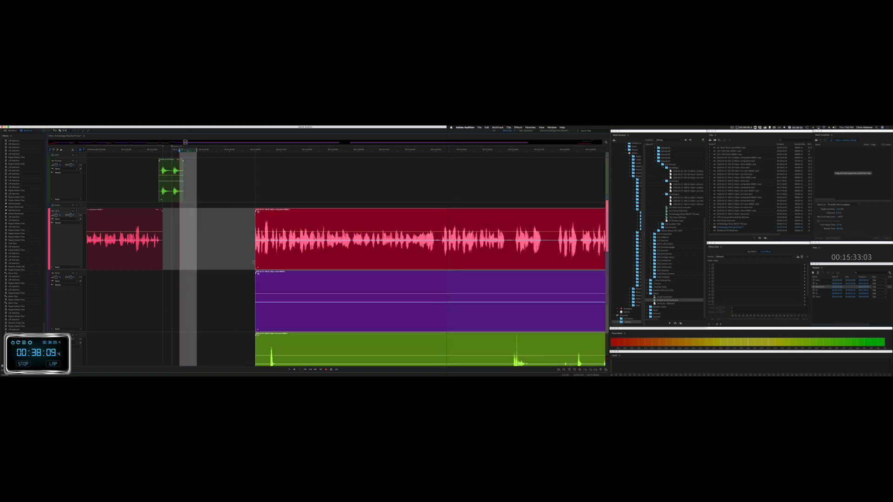
Step: Delete the silent openings of the purple and green clips, and slide the new segment earlier to meet the transition sound
left_click_drag(242, 323, 326, 340)
key("Delete")
left_click(276, 342)
left_click_drag(265, 212, 193, 267)
left_click(194, 266)
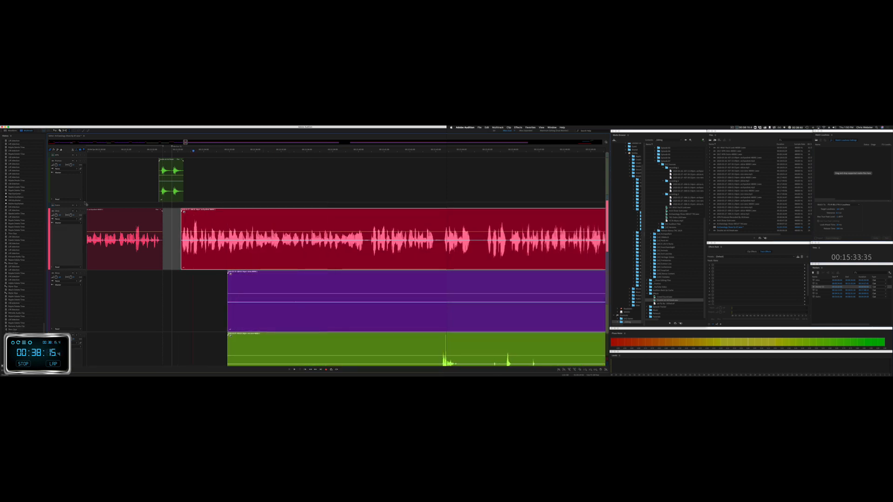
Step: Collapse the transition sound's track and delete the silent purple and green stretch beneath the new segment's first red speech
double_click(53, 162)
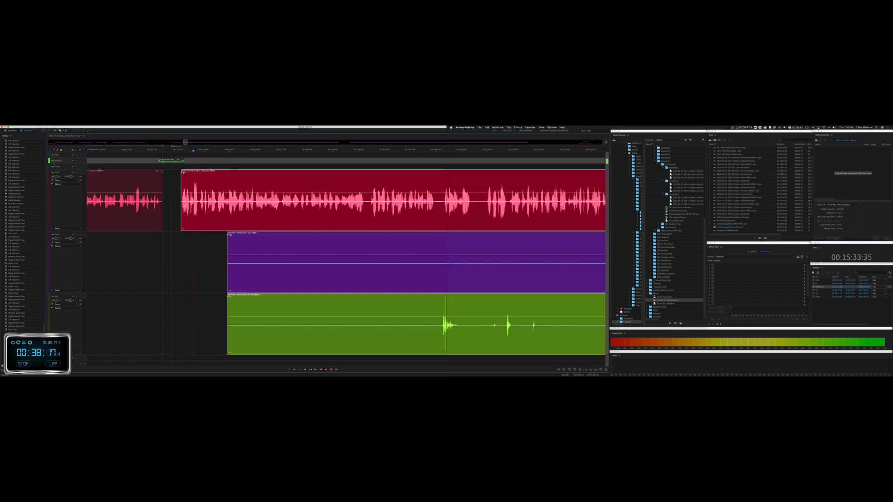
left_click(130, 162)
key("space")
left_click_drag(214, 252, 560, 326)
key("Delete")
left_click(507, 323)
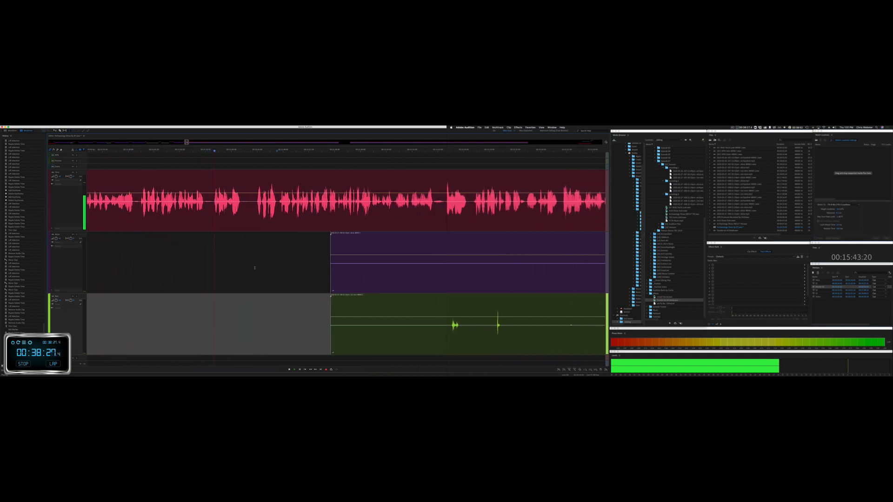
Step: Delete the following purple silence and green bleed beneath the continuing red speech
scroll(254, 268, "right", 5)
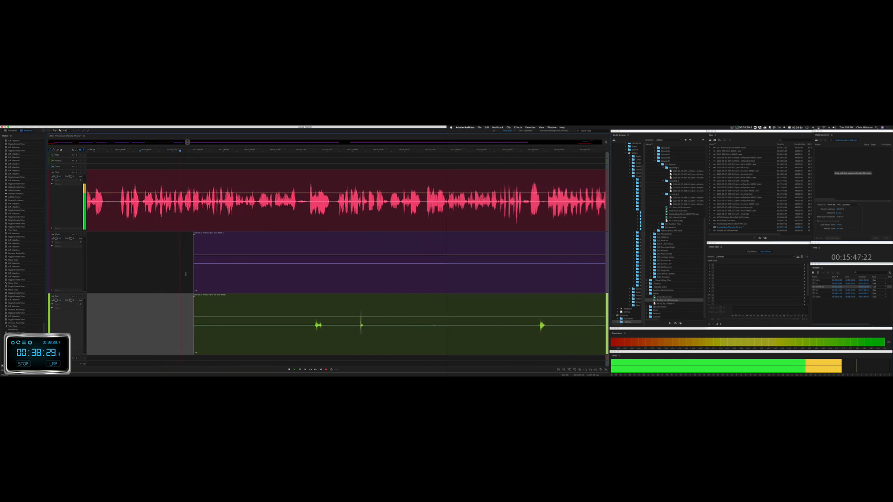
left_click(181, 276)
left_click_drag(467, 305, 590, 310)
key("Delete")
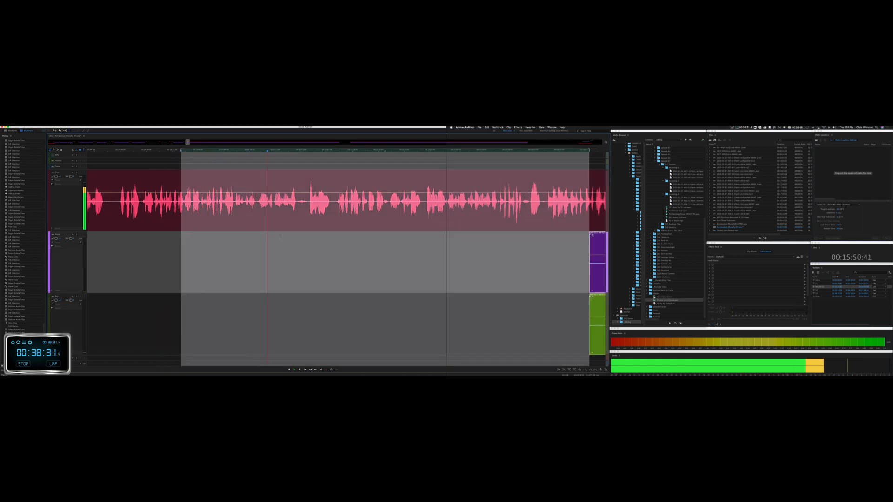
Step: Cut the filler sound from the red speech on all tracks and add a short fade-in to the clip after the cut
left_click(276, 236)
key("space")
left_click(258, 203)
key("space")
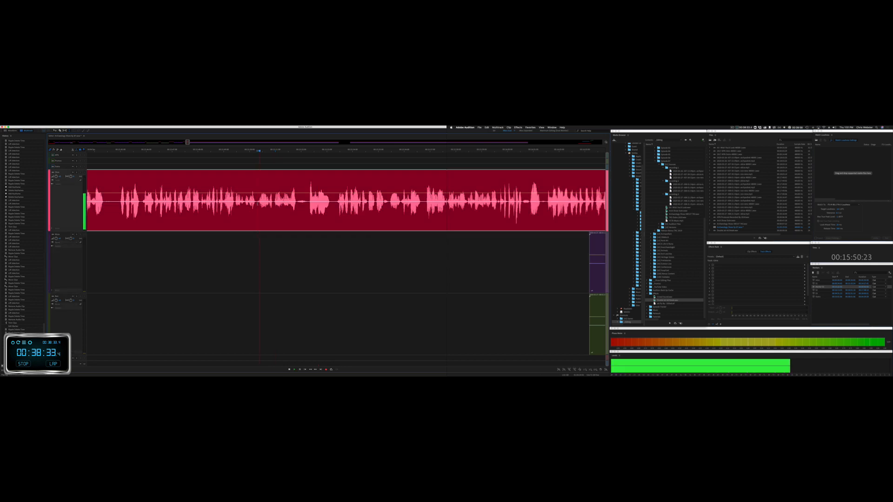
key("space")
left_click_drag(258, 204, 268, 204)
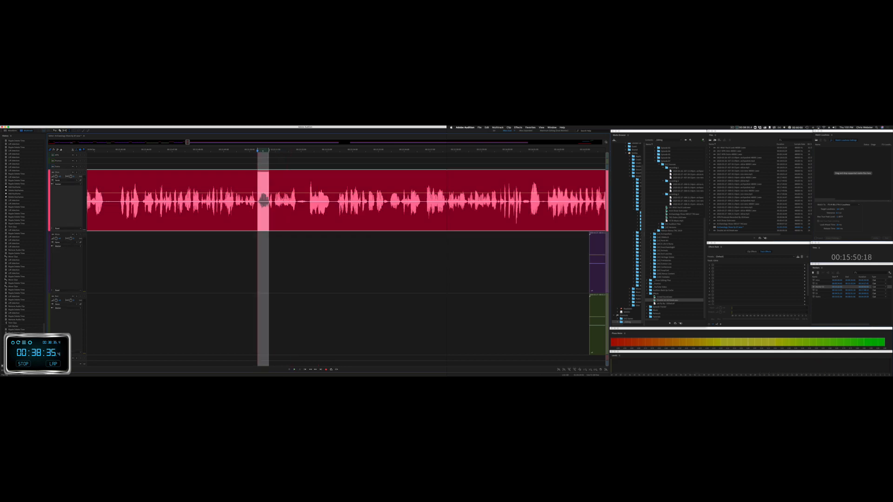
key("shift+Delete")
key("space")
left_click(264, 173)
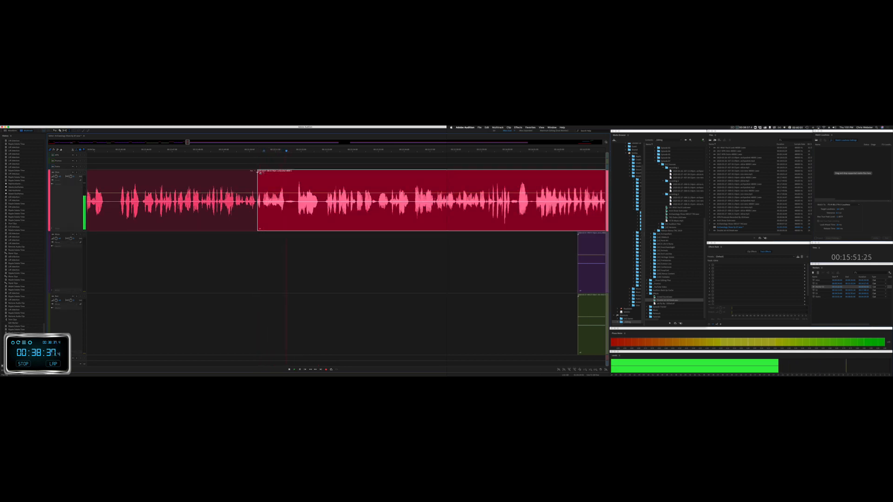
left_click_drag(259, 173, 265, 173)
Step: Delete the silent purple and green stretch beneath the end of the red speech, up to the purple speech
scroll(392, 269, "right", 10)
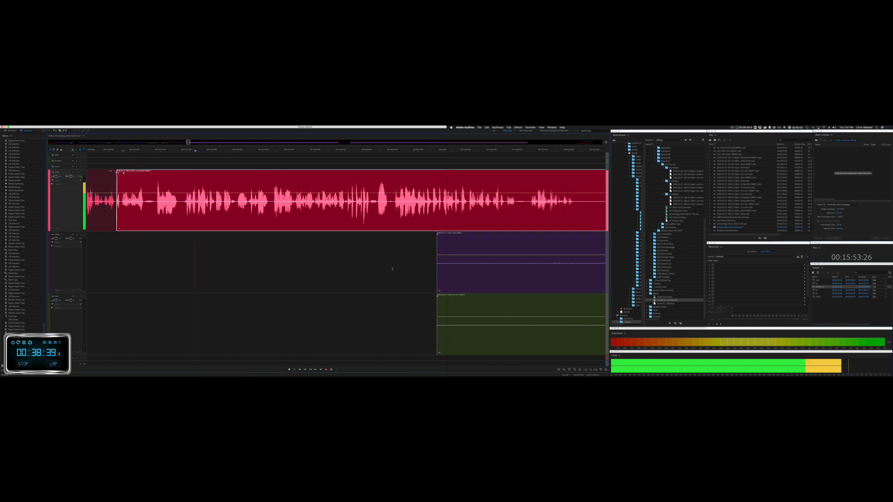
left_click_drag(343, 279, 537, 319)
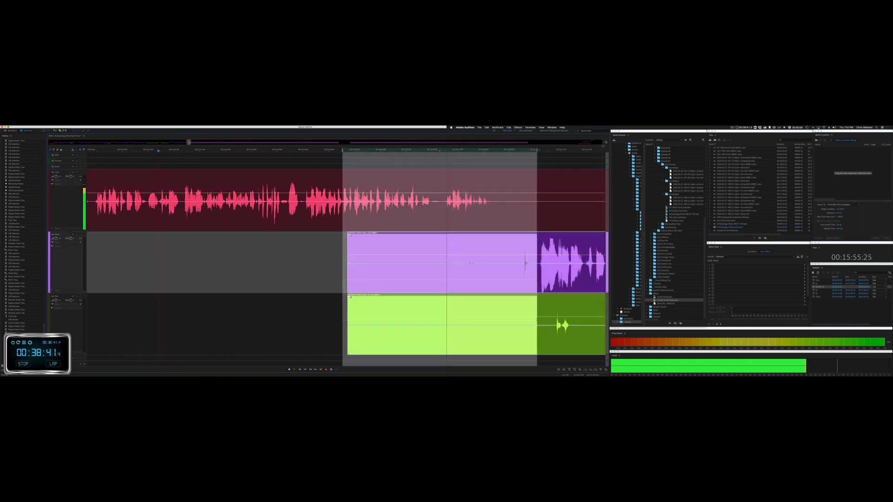
key("Delete")
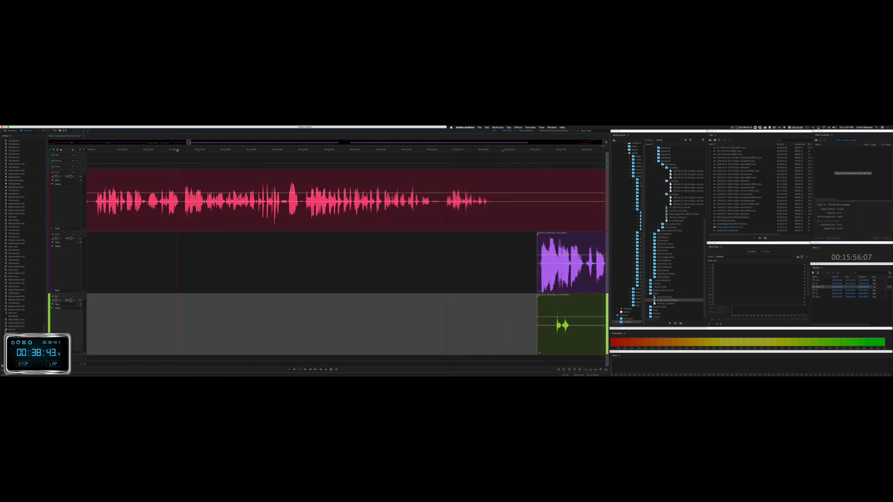
Step: Cut the short pause in the red speech and the silence before the purple speech on all tracks
left_click_drag(148, 200, 158, 200)
key("Delete")
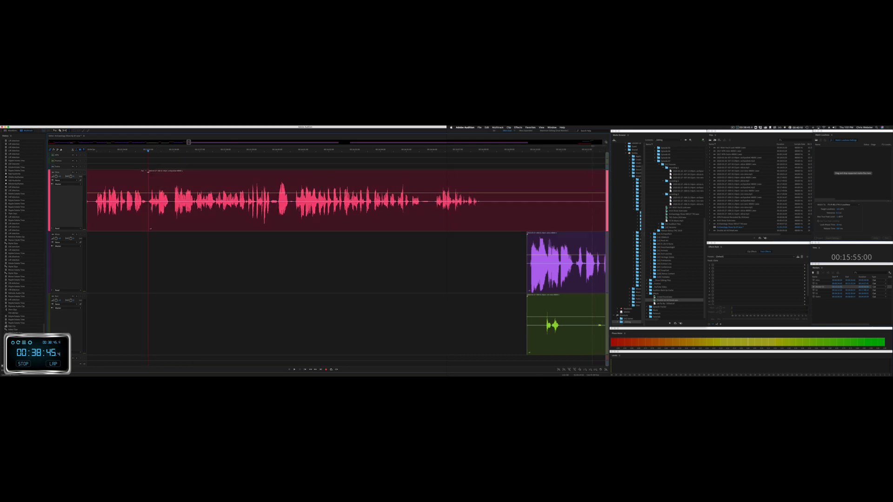
key("space")
left_click_drag(485, 210, 527, 215)
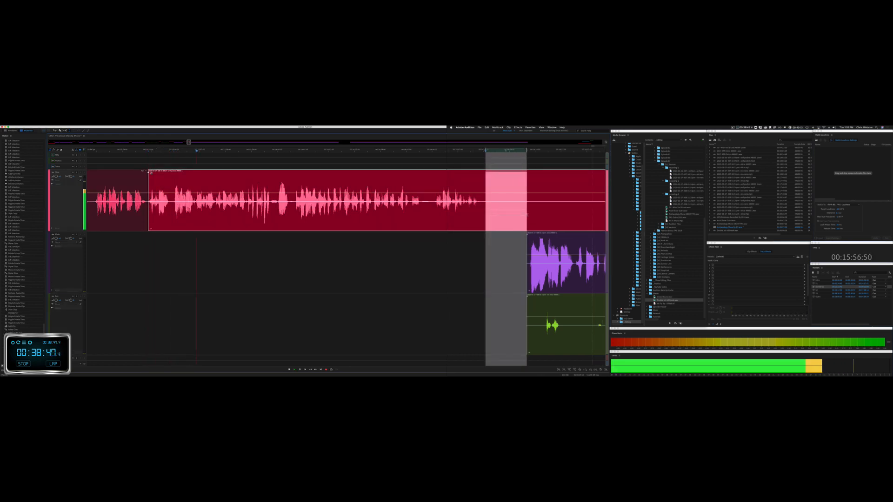
key("Delete")
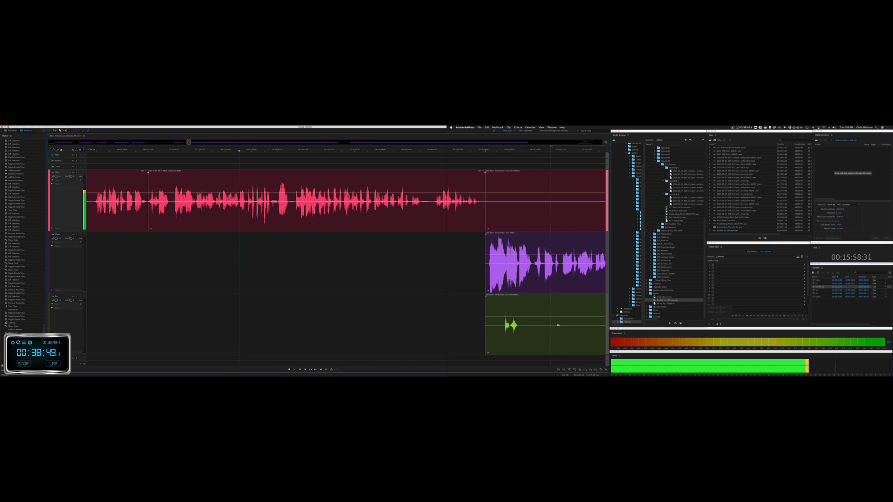
Step: Cut the loud filler burst in the middle of the red speech on all tracks and play on
left_click_drag(277, 204, 295, 205)
key("space")
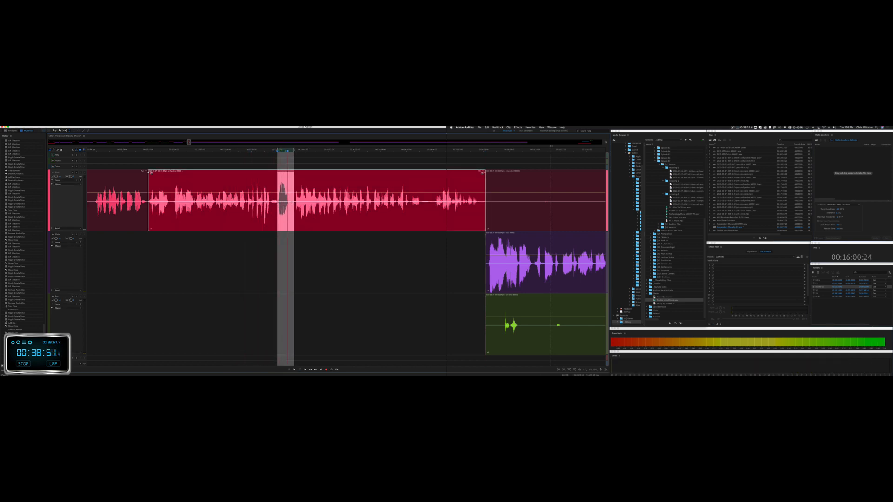
key("shift+BackSpace")
key("space")
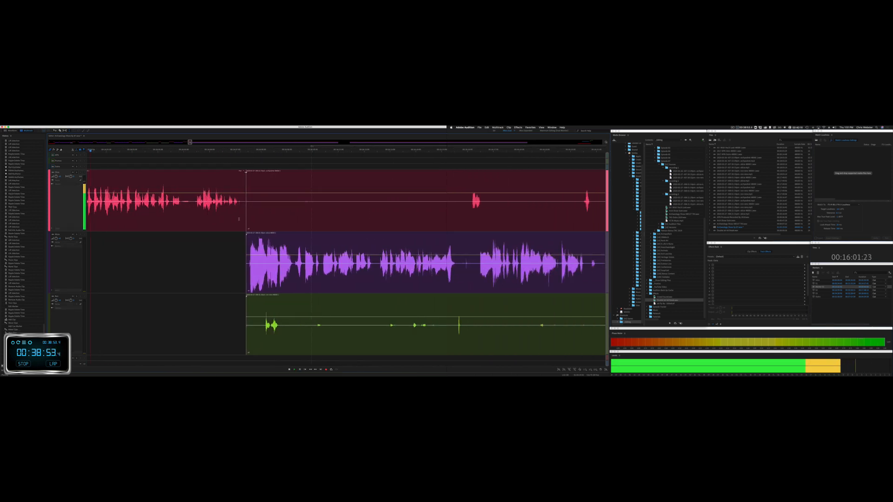
Step: Delete the silent start of the red clip above the purple speech and the green bleed beneath it
left_click_drag(246, 219, 467, 219)
left_click_drag(231, 338, 583, 334)
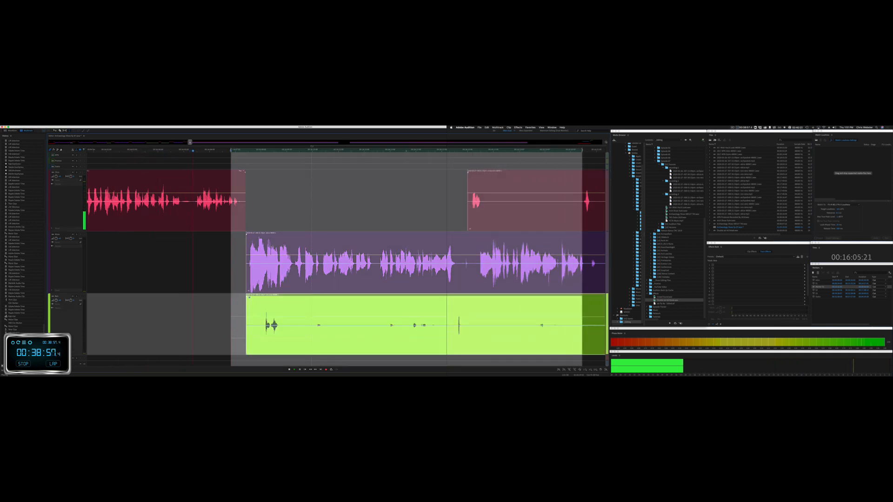
key("Delete")
left_click(278, 319)
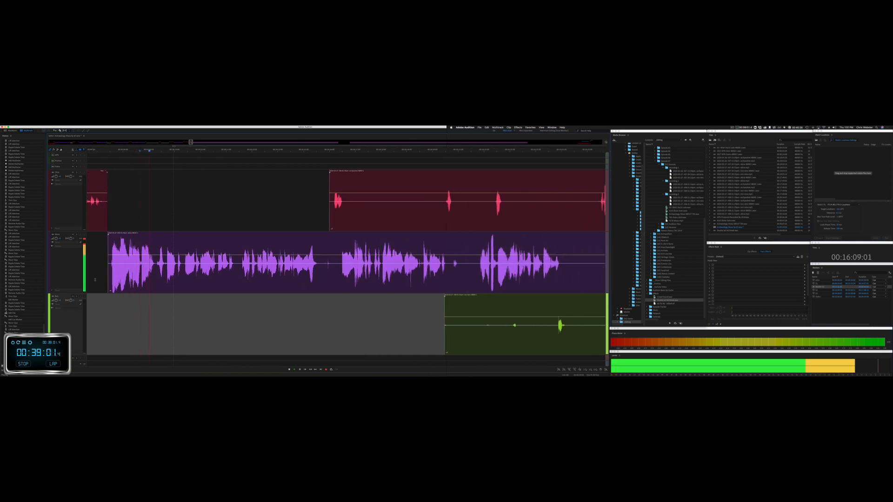
Step: Remove the filler at the start of the purple speech and close the resulting gap on all tracks
key("space")
scroll(96, 280, "up", 5)
left_click_drag(152, 266, 265, 260)
key("space")
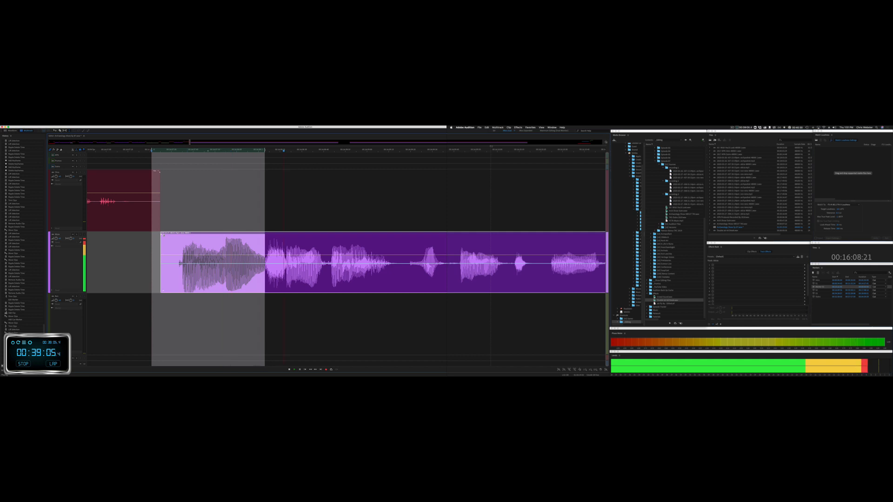
key("Delete")
key("space")
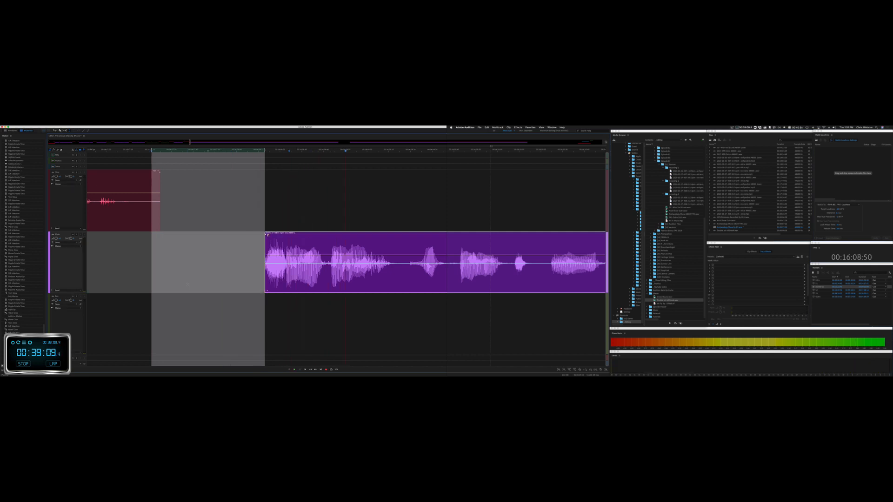
key("super+shift+Delete")
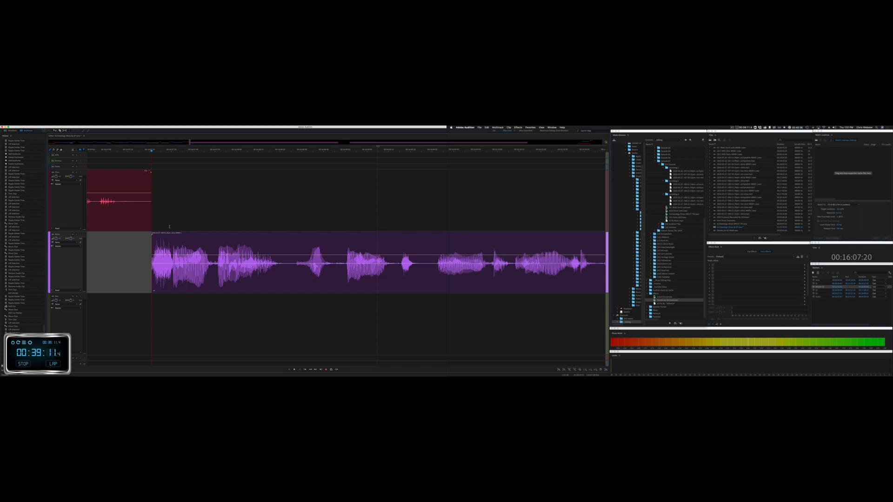
Step: Add a short fade-in to the trimmed purple clip and play back the transition from the red speech
left_click(174, 236)
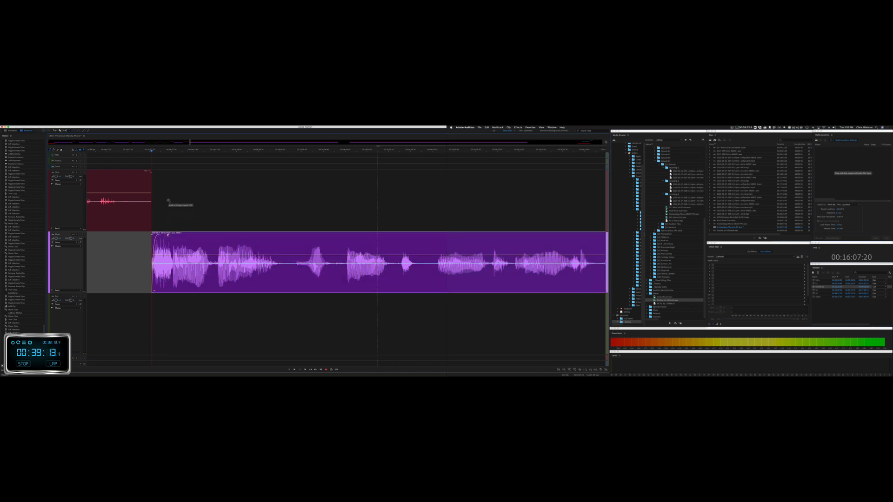
left_click(81, 242)
left_click(101, 244)
left_click(101, 244)
key("space")
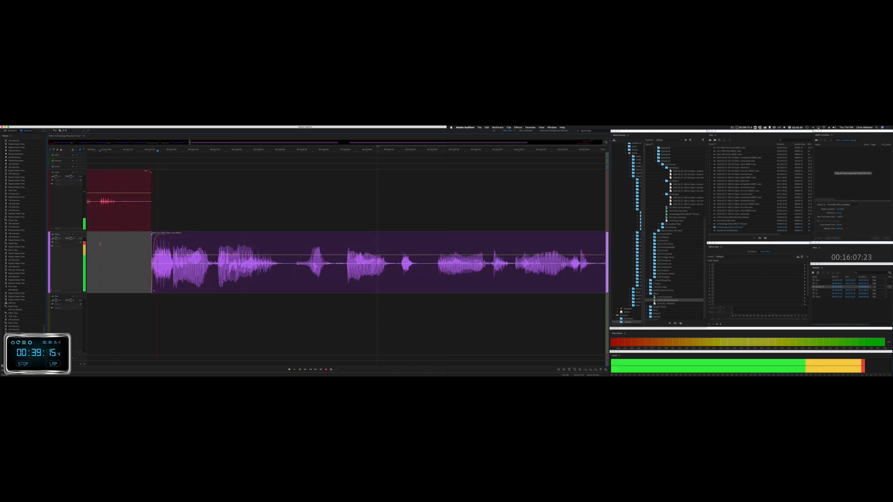
Step: Delete the silent red stretch after the first interjection, up to the start of the green clip
scroll(101, 245, "down", 3)
scroll(101, 244, "down", 3)
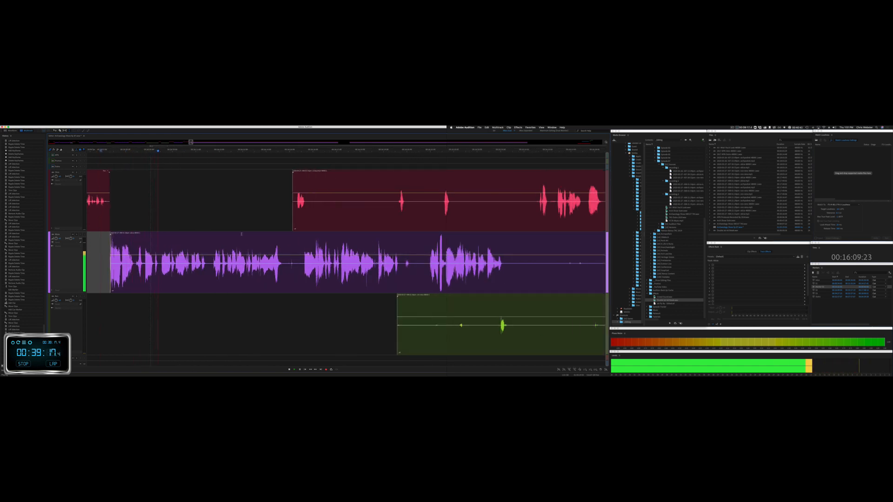
scroll(248, 214, "right", 3)
left_click_drag(248, 214, 339, 215)
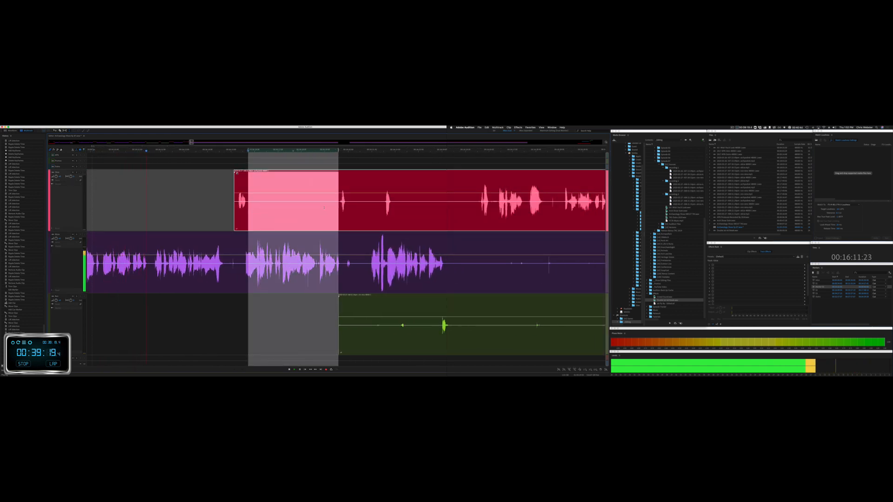
key("Delete")
Step: Delete the purple pause beneath the red interjection and slide the interjection slightly earlier
left_click_drag(242, 259, 225, 259)
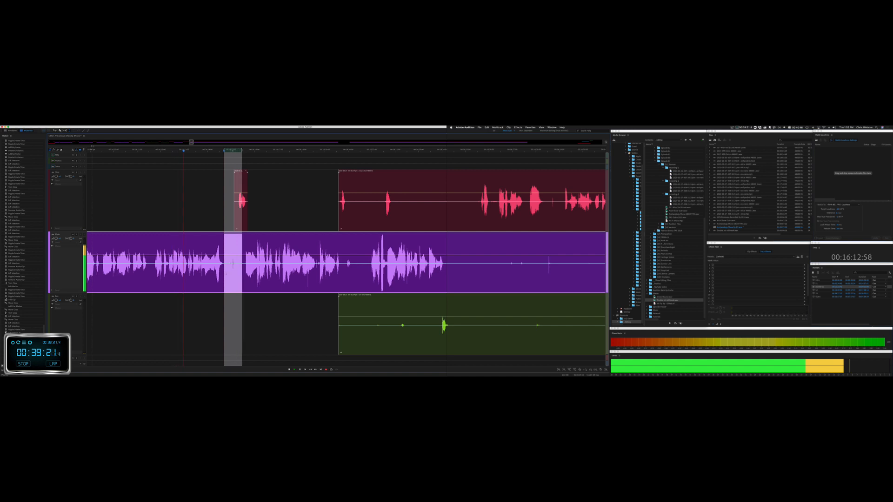
key("Delete")
left_click_drag(242, 172, 236, 172)
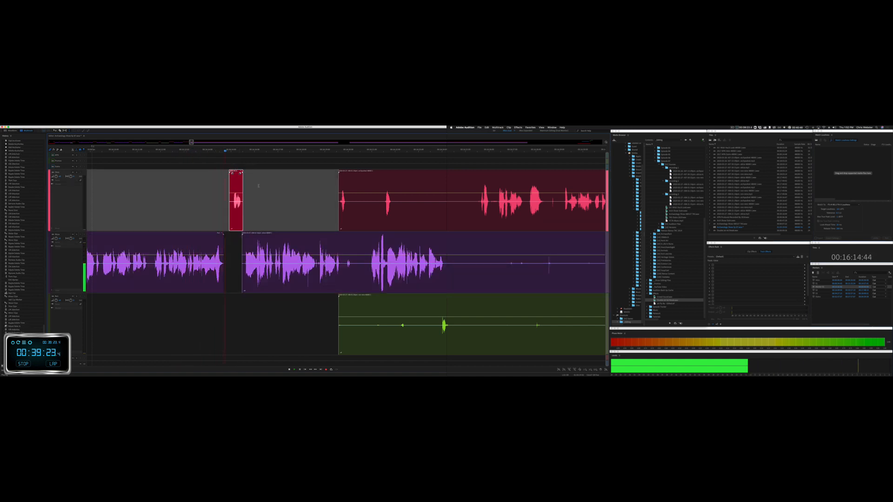
Step: Delete the silent red stretch between the short interjections and the next red speech
scroll(258, 187, "right", 5)
left_click_drag(271, 211, 354, 212)
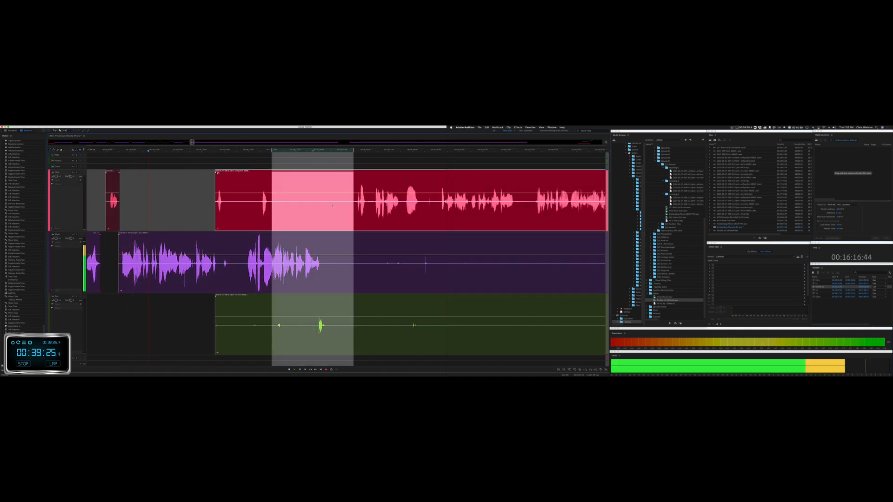
key("Delete")
Step: Cut the opening filler of the purple clip after the red interjection on all tracks
scroll(116, 275, "up", 6)
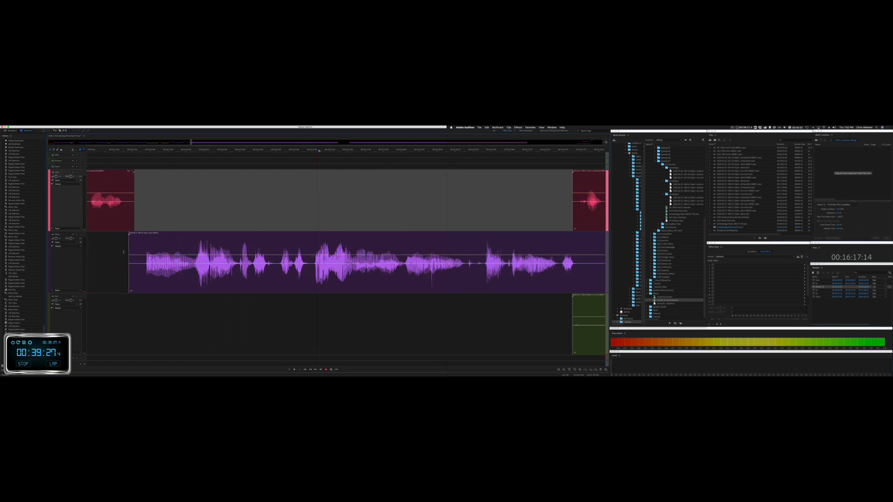
left_click_drag(129, 245, 193, 262)
key("super+shift+BackSpace")
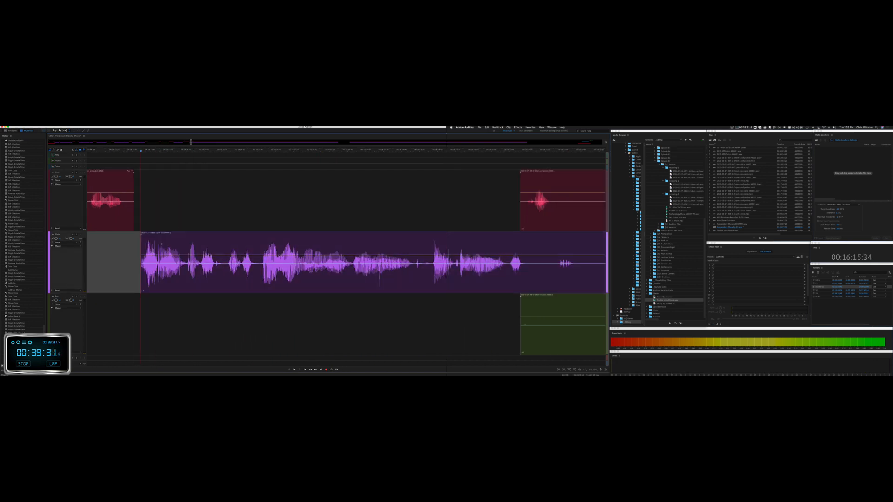
Step: Add a short fade-in to the shortened purple clip and play back the join after the red interjection
left_click(152, 234)
left_click_drag(142, 235, 146, 203)
left_click(131, 249)
key("space")
scroll(131, 249, "down", 3)
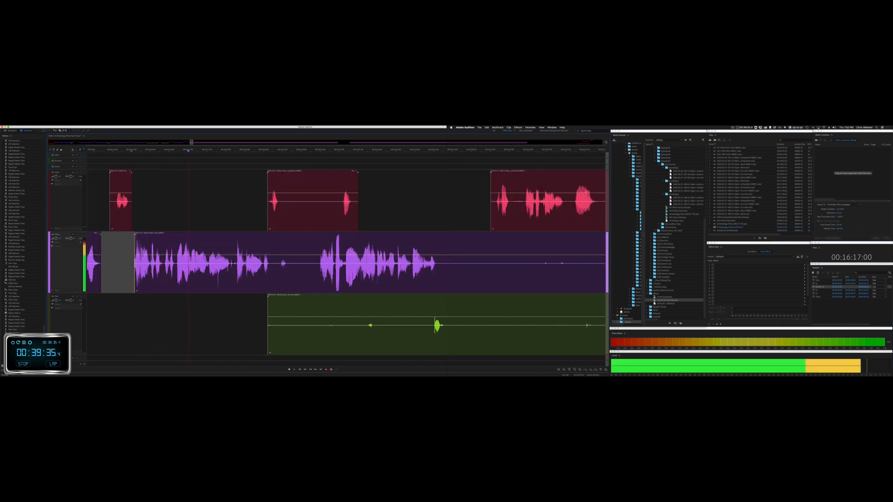
Step: Delete the green bleed beneath the purple and red speech, and the silence between the two red interjections
scroll(227, 268, "right", 2)
left_click_drag(214, 338, 577, 345)
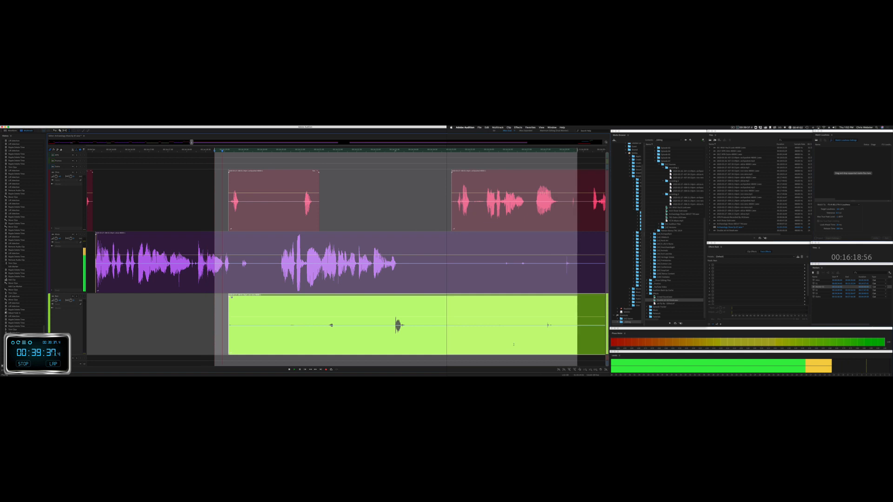
key("Delete")
left_click_drag(243, 205, 300, 210)
key("Delete")
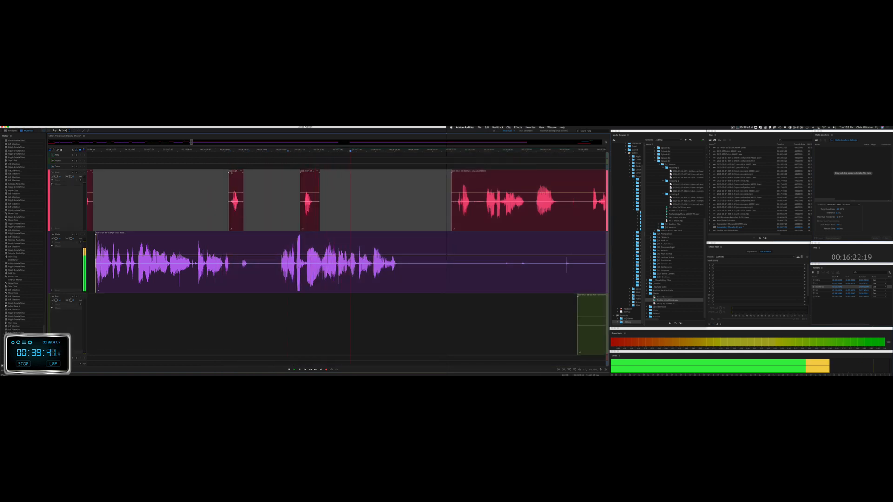
left_click(234, 174)
key("Delete")
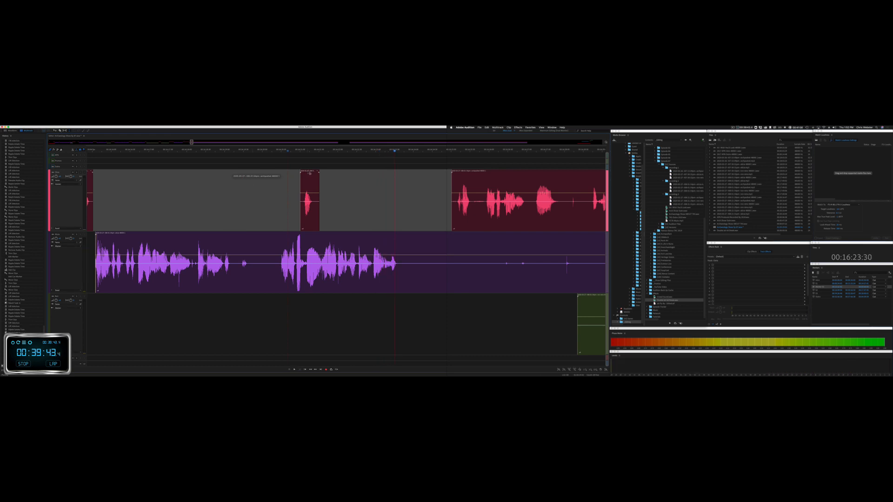
key("super+z")
Step: Delete the second red interjection, cut the pause in the purple speech on all tracks, and play back the join
left_click(306, 176)
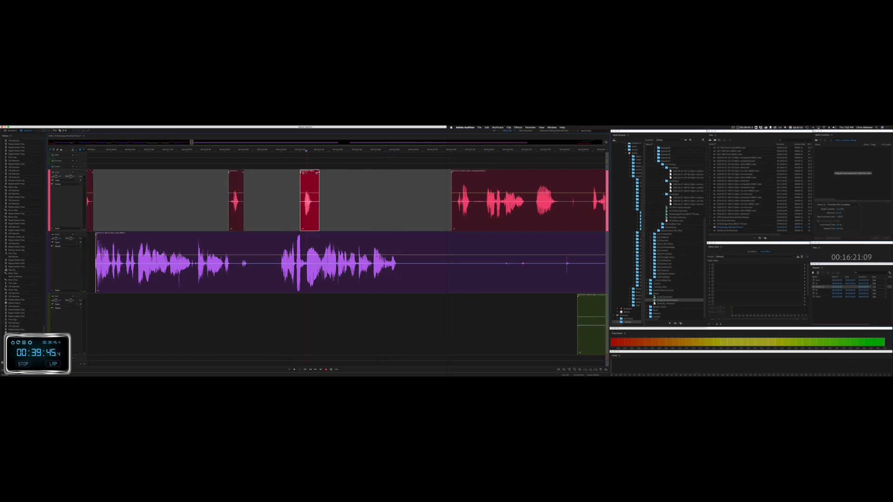
key("Delete")
left_click_drag(241, 265, 277, 264)
key("super+shift+BackSpace")
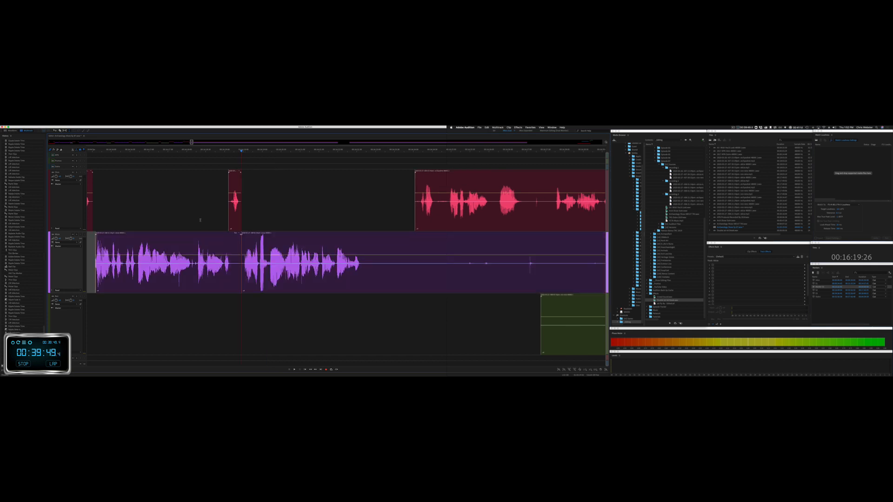
left_click(200, 220)
key("space")
Step: Cut the pause after the purple speech on all tracks and delete the purple silence beneath the following red speech
left_click_drag(365, 268, 415, 261)
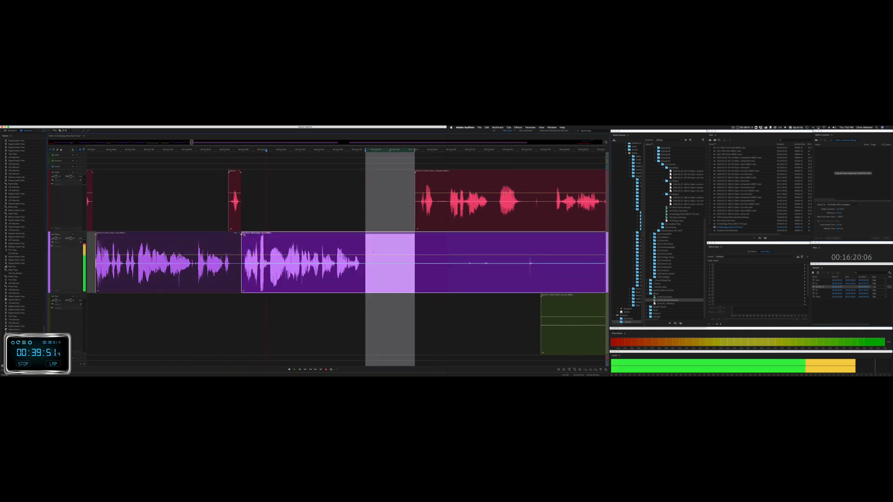
key("super+shift+BackSpace")
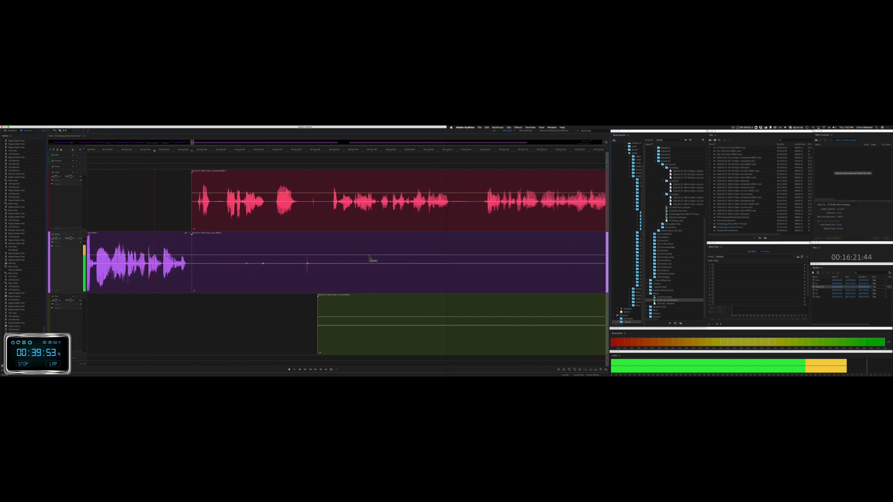
left_click_drag(155, 246, 490, 249)
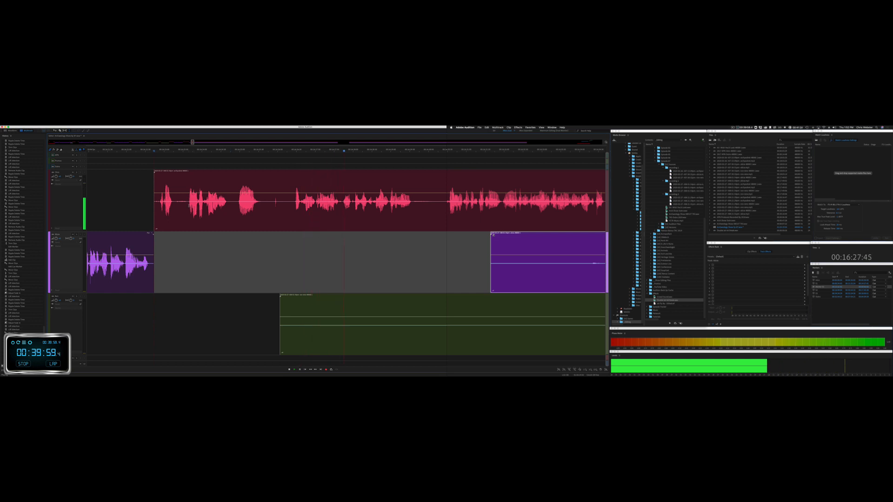
Step: Cut the false start and pause after the first word of the red speech on all tracks
left_click(188, 205)
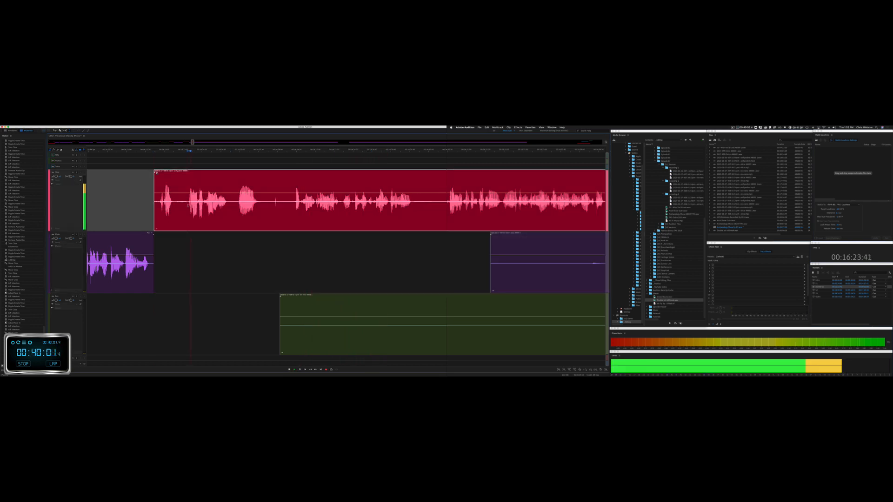
left_click_drag(189, 205, 290, 221)
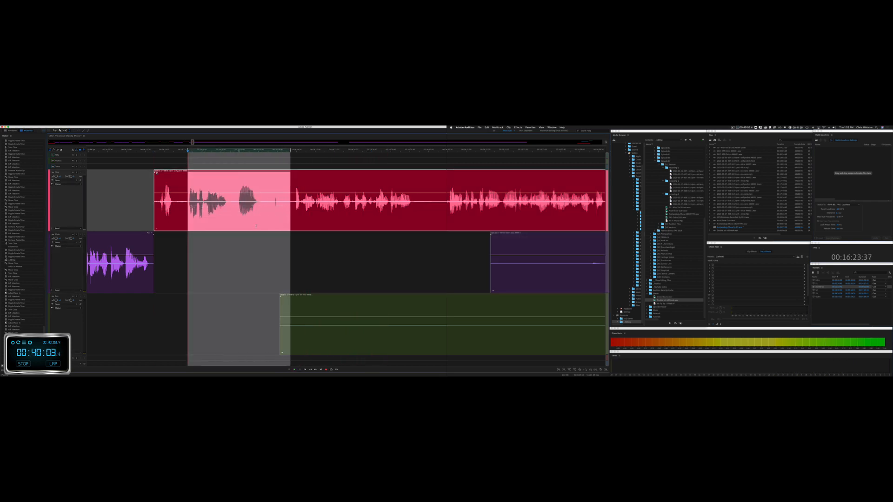
key("super+shift+BackSpace")
Step: Delete the silent purple and green stretches beneath the red speech and play back the edit
left_click_drag(179, 279, 583, 314)
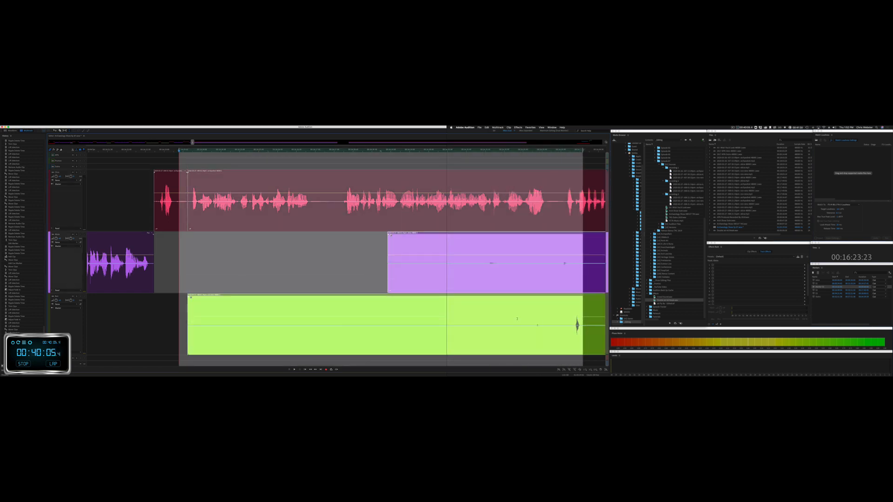
key("Delete")
left_click(177, 236)
key("space")
scroll(178, 237, "right", 4)
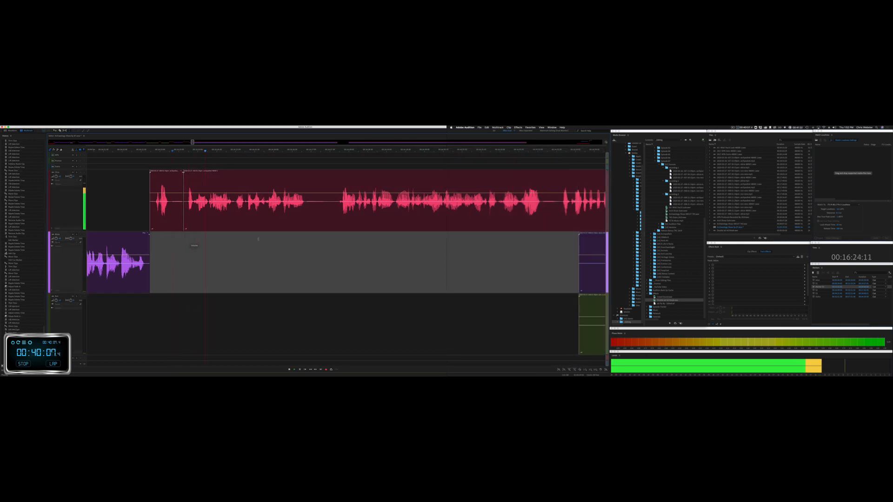
Step: Cut the pause in the red speech on all tracks and delete the silent purple and green stretches beneath it
left_click_drag(259, 217, 279, 217)
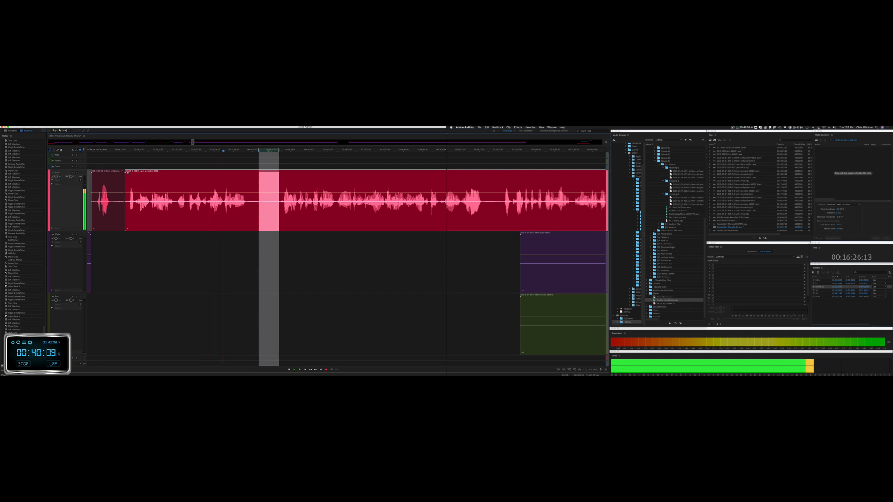
key("shift+super+BackSpace")
scroll(267, 216, "right", 5)
scroll(267, 216, "down", 5)
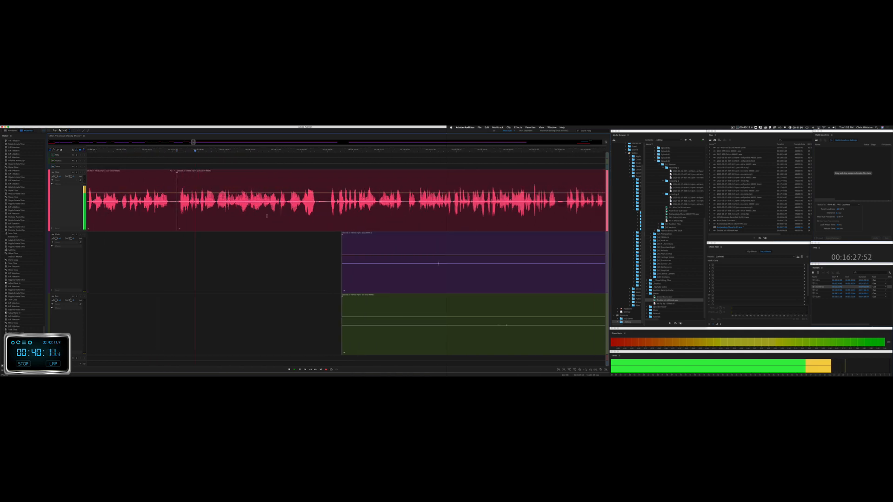
left_click_drag(278, 278, 591, 339)
key("Delete")
key("Delete")
Step: Cut the filler word after the short pause in the red speech on all tracks
key("space")
scroll(200, 243, "up", 6)
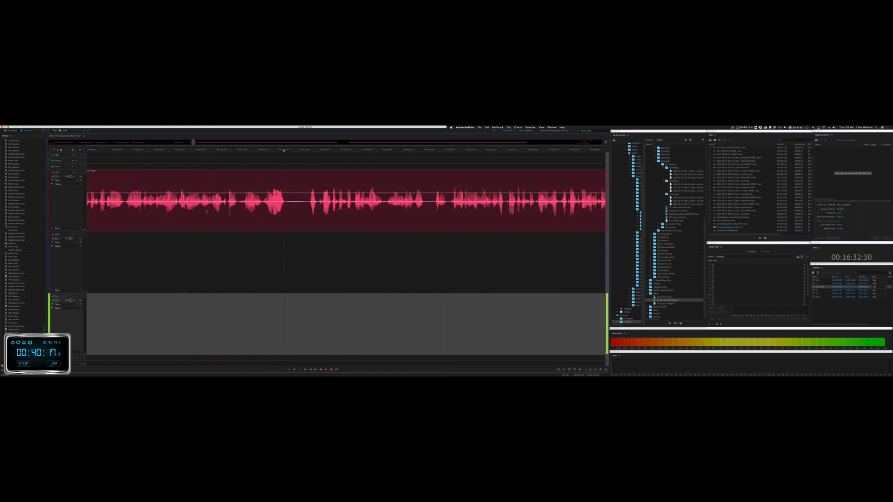
left_click_drag(296, 208, 367, 218)
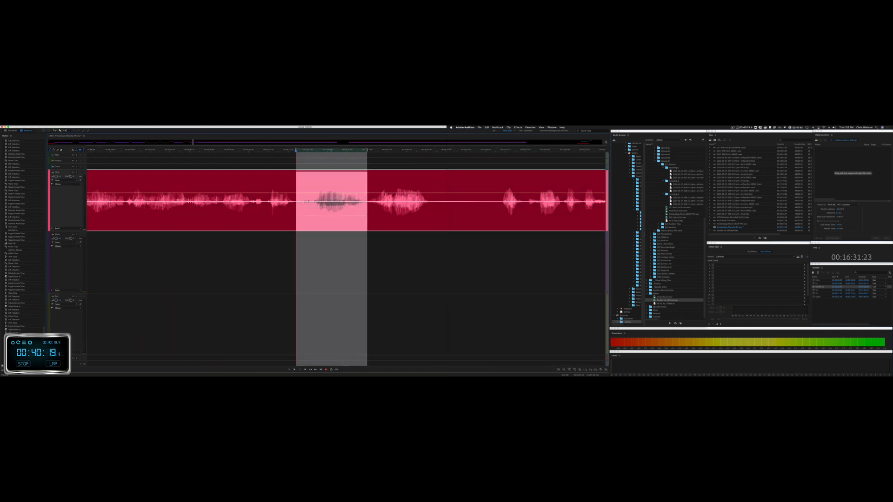
key("space")
key("Delete")
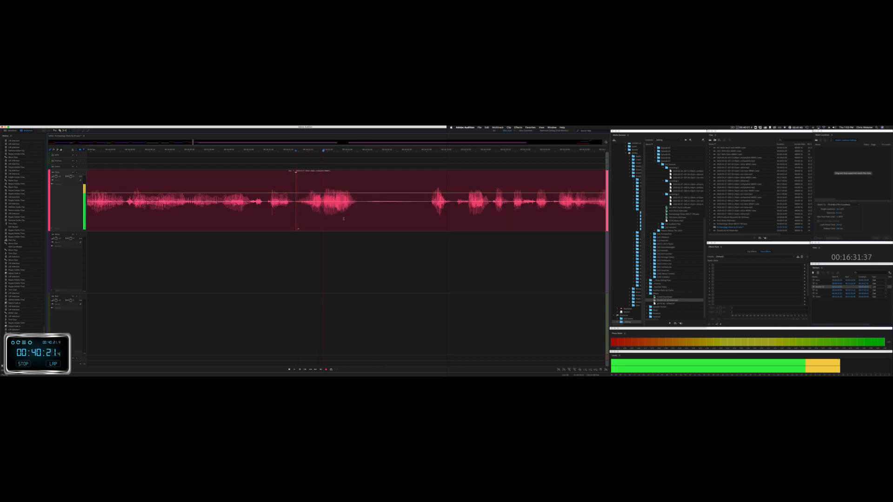
Step: Cut the pause between the red and purple speech on all tracks and delete the silent red stretch above the purple opening
scroll(343, 219, "right", 3)
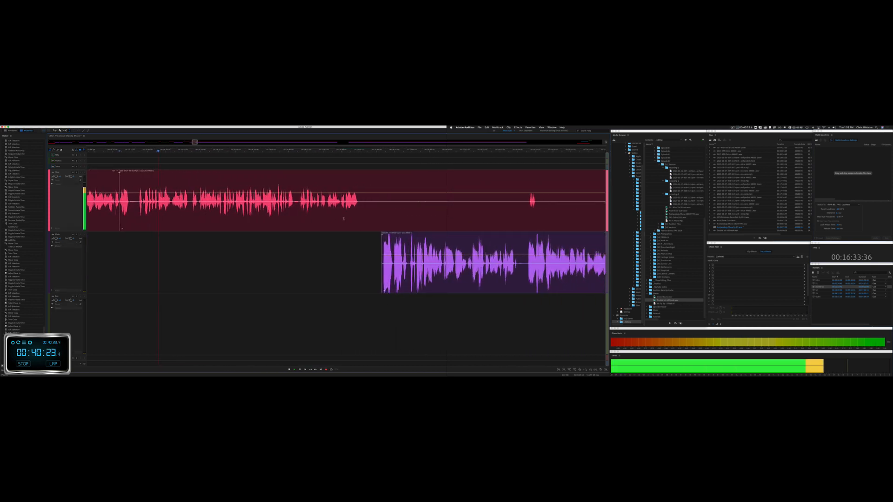
left_click_drag(353, 220, 375, 221)
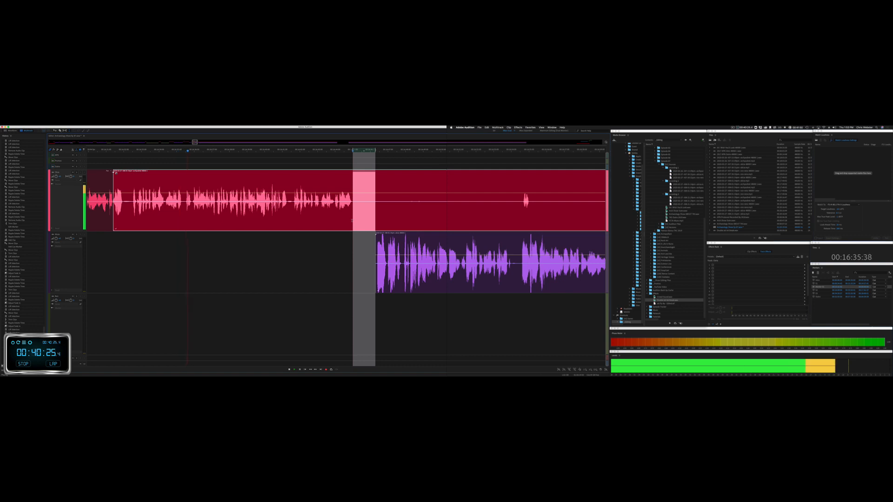
key("Delete")
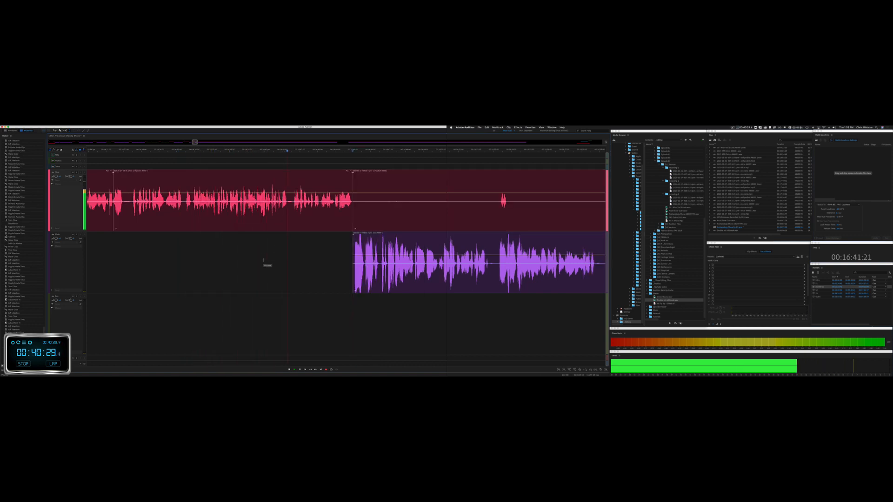
scroll(263, 261, "right", 3)
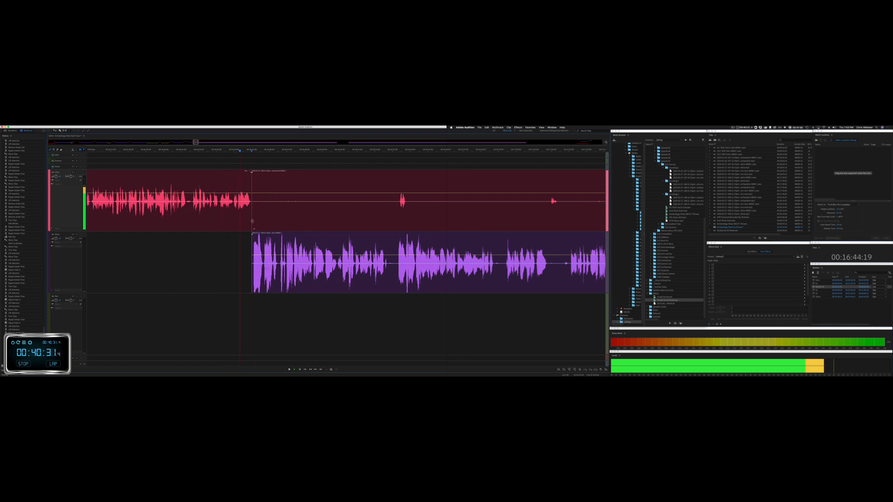
left_click_drag(252, 221, 395, 221)
scroll(395, 221, "right", 3)
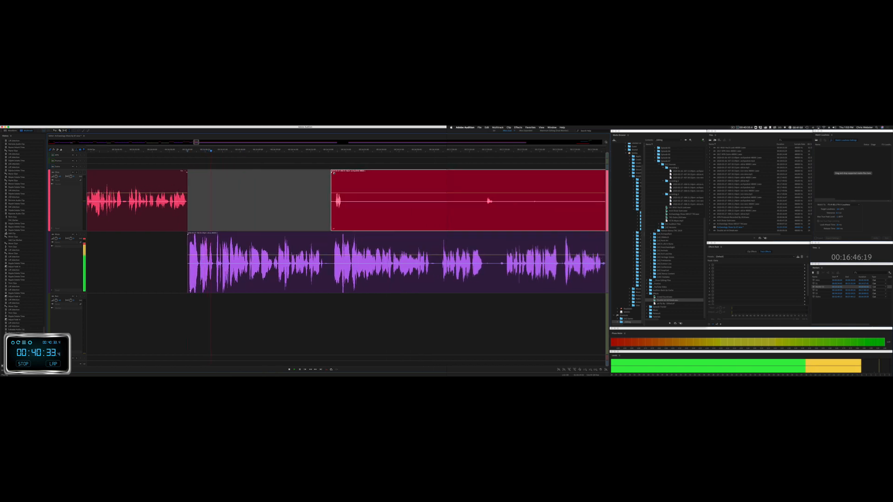
Step: Cut the opening word of the purple speech on all tracks and play back the join
key("space")
scroll(196, 277, "up", 5)
scroll(74, 273, "left", 3)
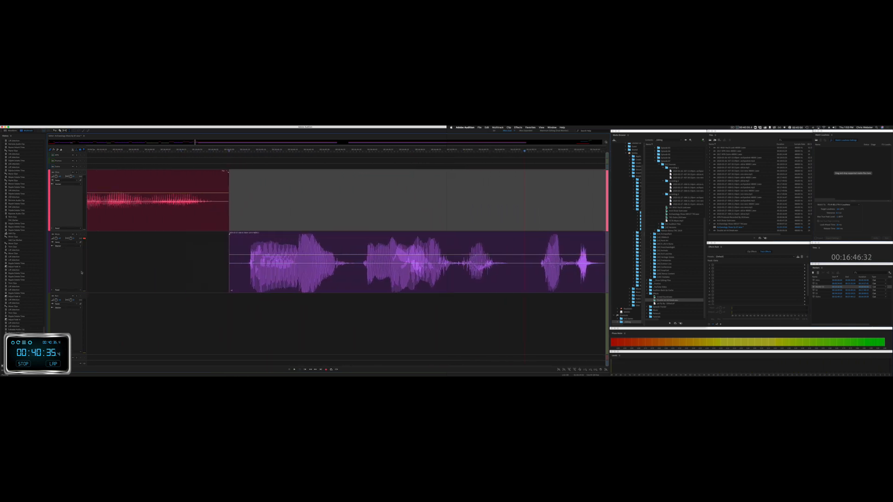
left_click_drag(227, 245, 357, 245)
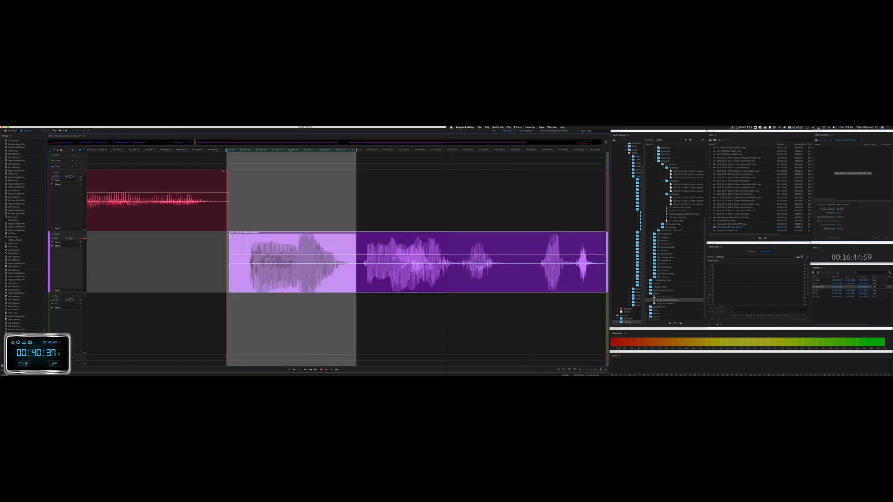
key("shift+super+BackSpace")
key("space")
scroll(330, 265, "down", 4)
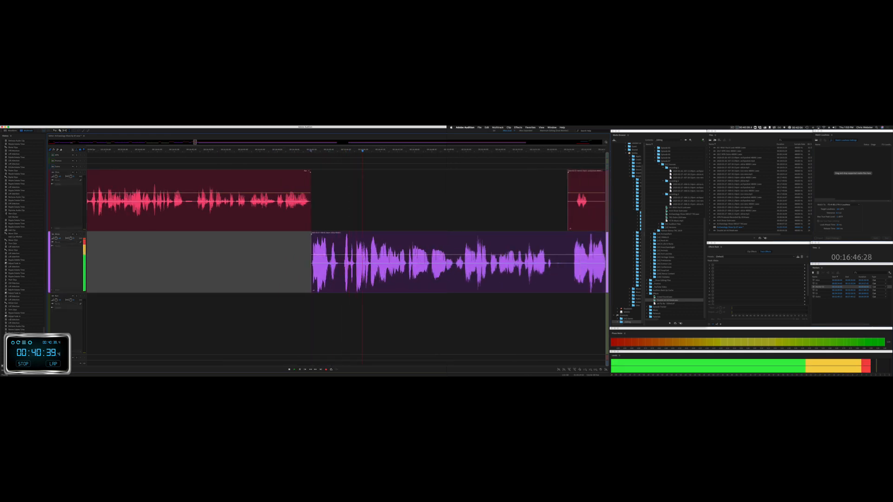
Step: Cut the filler sound early in the purple speech on all tracks and play back the edit
scroll(340, 265, "right", 4)
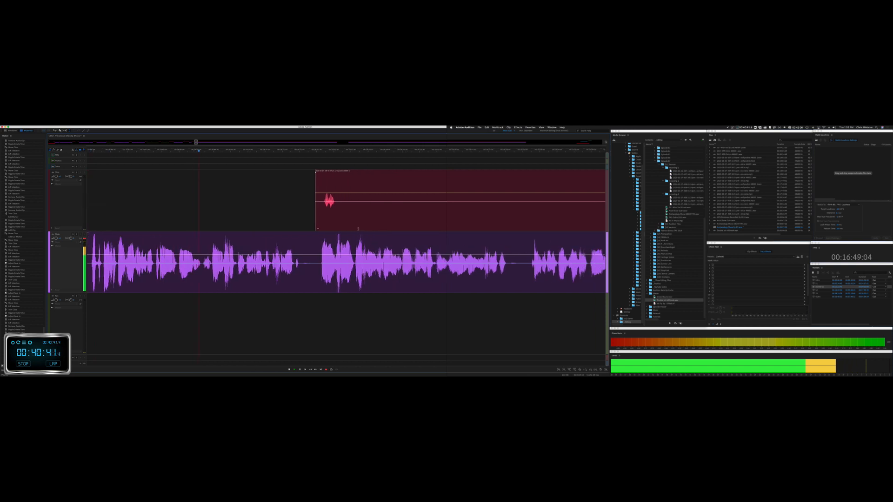
key("space")
scroll(194, 247, "up", 4)
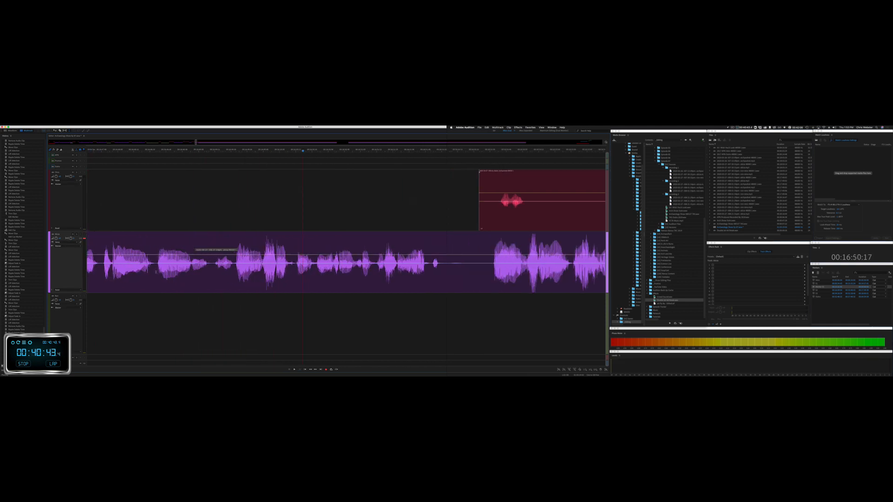
left_click(156, 271)
key("space")
key("space")
left_click_drag(156, 271, 210, 273)
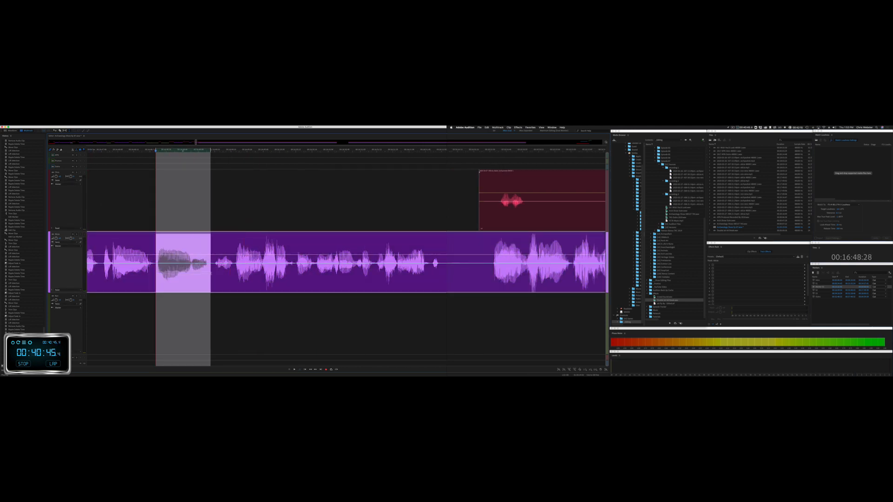
key("super+shift+Delete")
key("space")
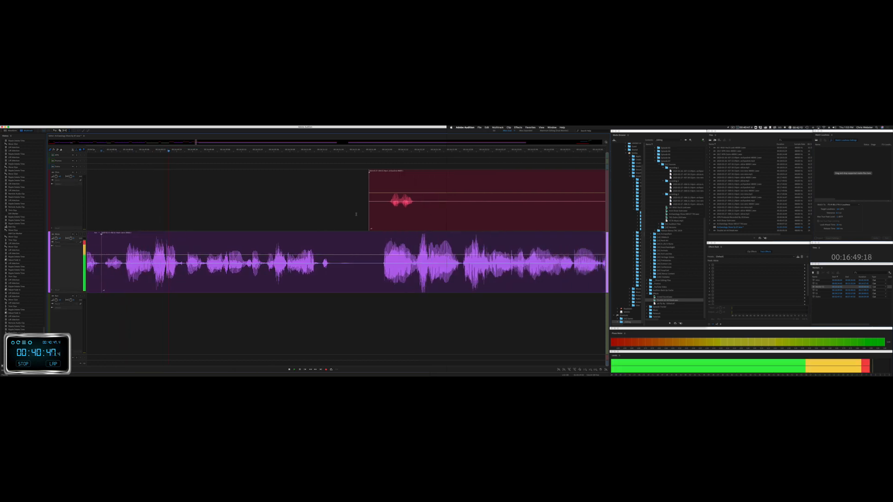
Step: Cut the pause in the purple speech on all tracks and delete the short red interjection above the following phrase
key("space")
left_click_drag(321, 221, 359, 254)
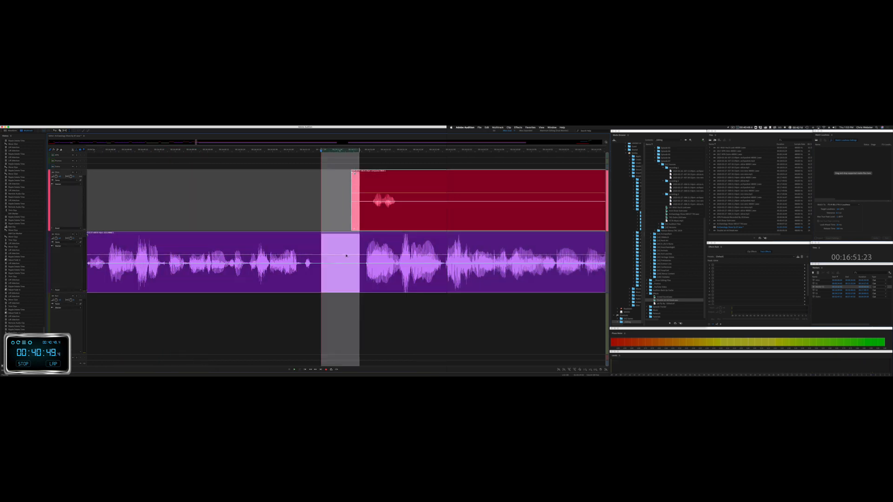
key("super+shift+Delete")
key("space")
left_click_drag(321, 221, 451, 221)
Step: Cut the first word after the join in the purple speech on all tracks and play back the result
key("space")
left_click_drag(321, 218, 361, 218)
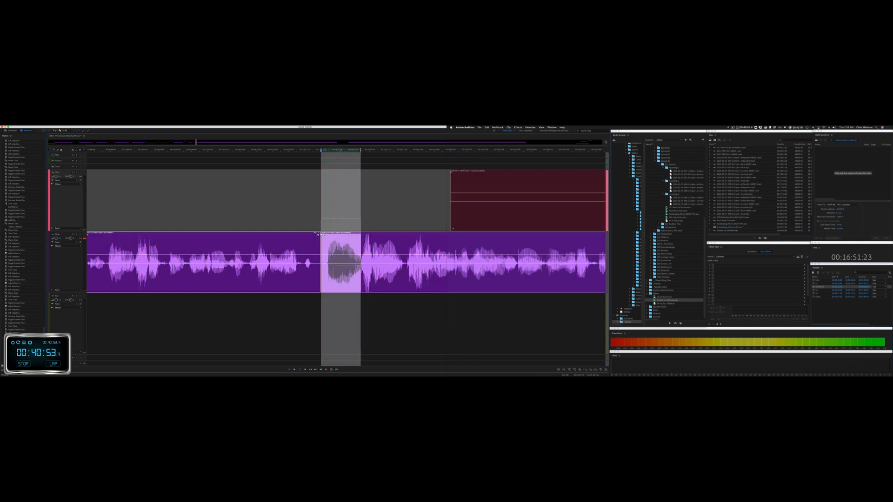
key("super+shift+Delete")
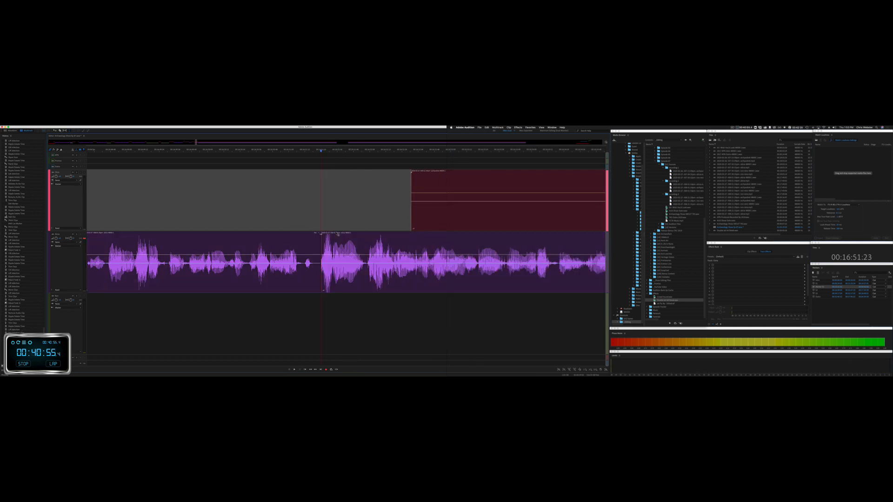
left_click(321, 235)
key("space")
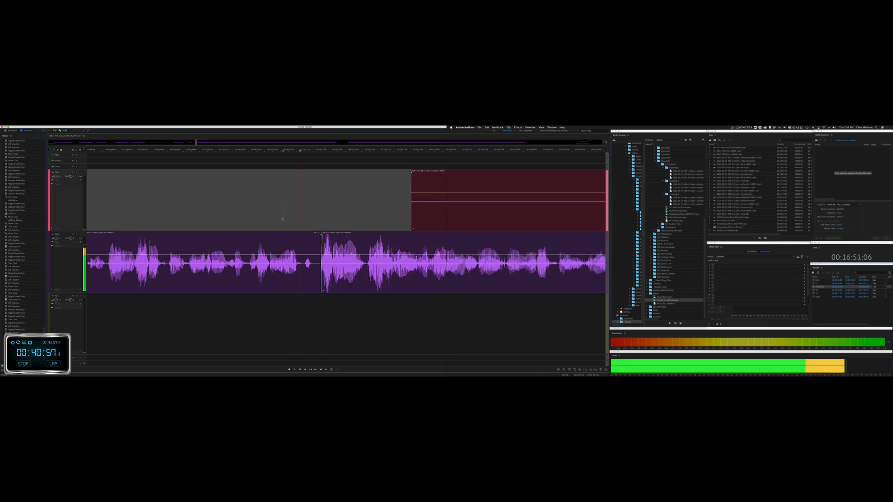
Step: Delete the long silent red stretch above the continuing purple speech
mouse_move(287, 218)
left_mouse_down()
mouse_move(606, 214)
mouse_move(582, 214)
left_mouse_up()
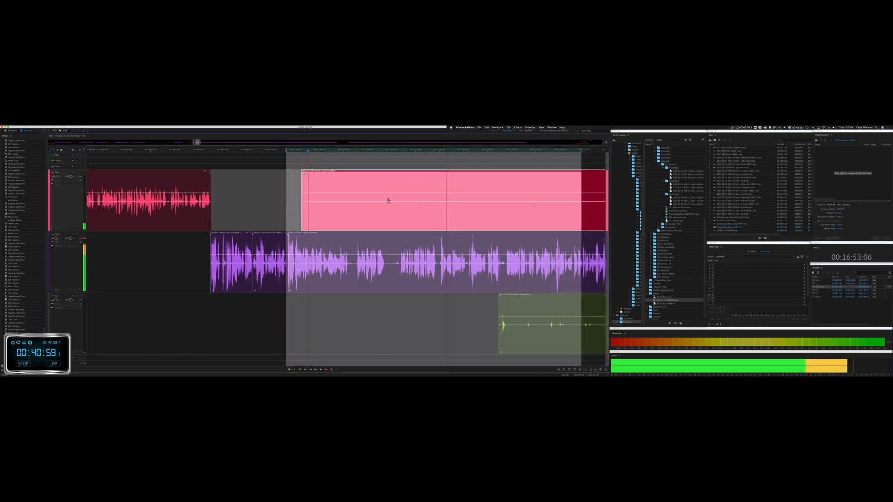
key("Delete")
left_click(504, 211)
scroll(303, 297, "right", 5)
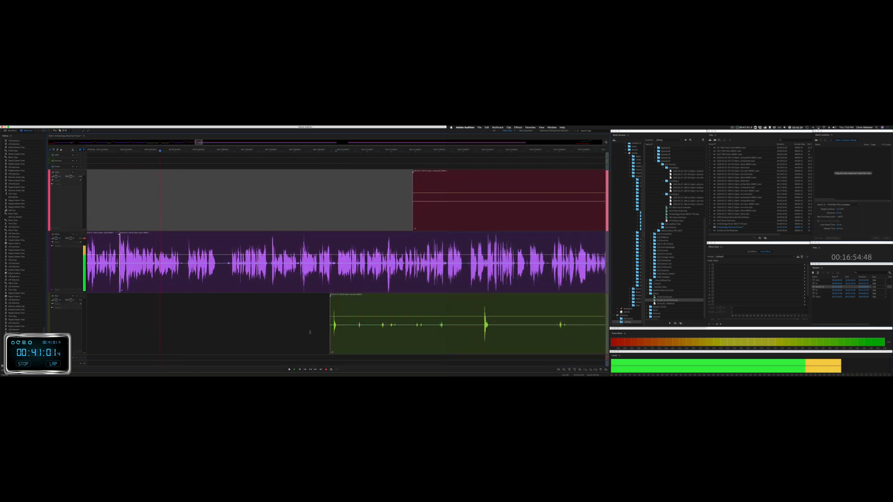
Step: Delete the opening section of the green track's clip, which holds only low-level noise and brief sounds
left_click_drag(310, 331, 575, 329)
key("Delete")
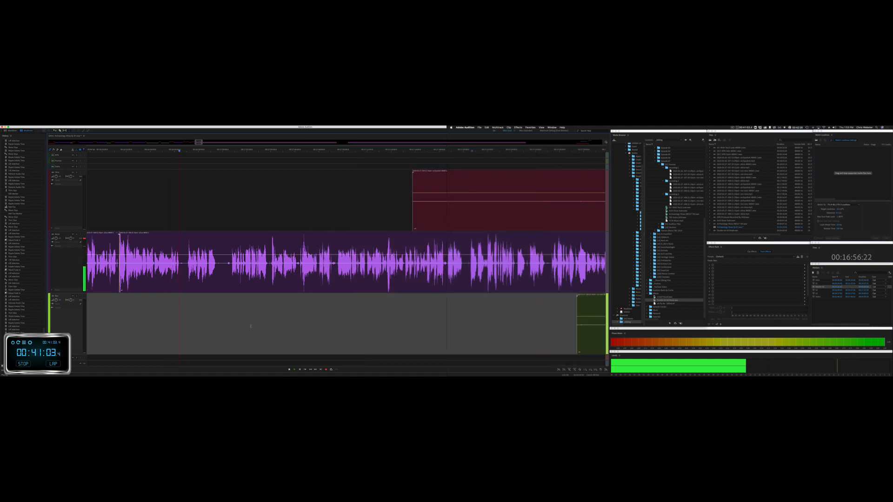
Step: Ripple-delete the short utterance and following pause at 00:16:58:46 in the purple voice track, and resume playback
scroll(213, 281, "up", 5)
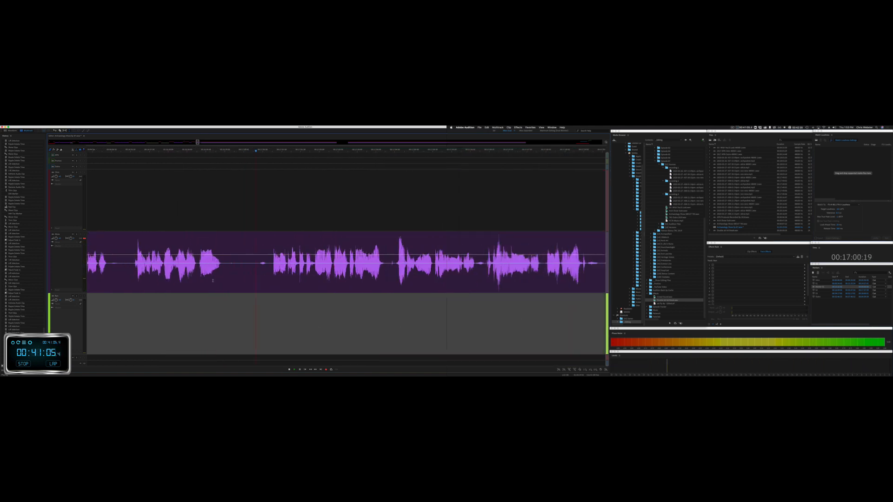
key("space")
left_click_drag(186, 280, 291, 283)
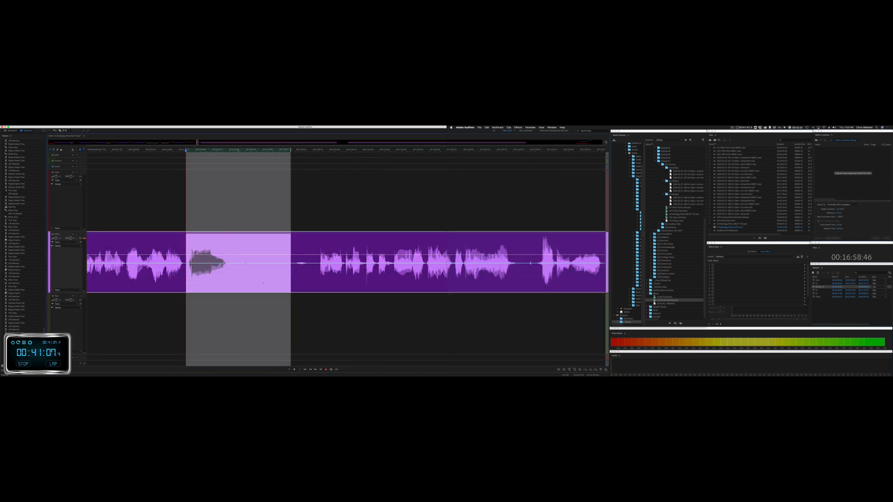
key("shift+Delete")
key("space")
Step: Delete the near-silent opening section of the red track's clip
scroll(266, 284, "down", 3)
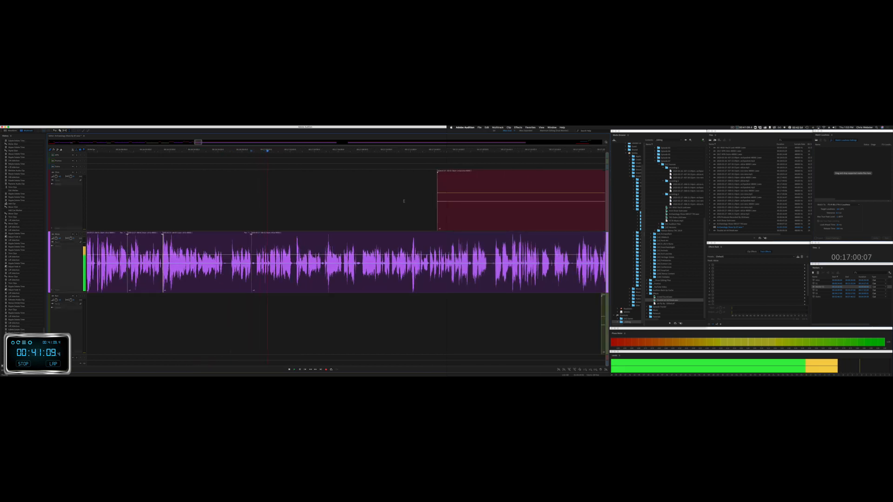
mouse_move(405, 201)
left_mouse_down()
mouse_move(607, 207)
mouse_move(594, 210)
left_mouse_up()
key("Delete")
left_click(575, 211)
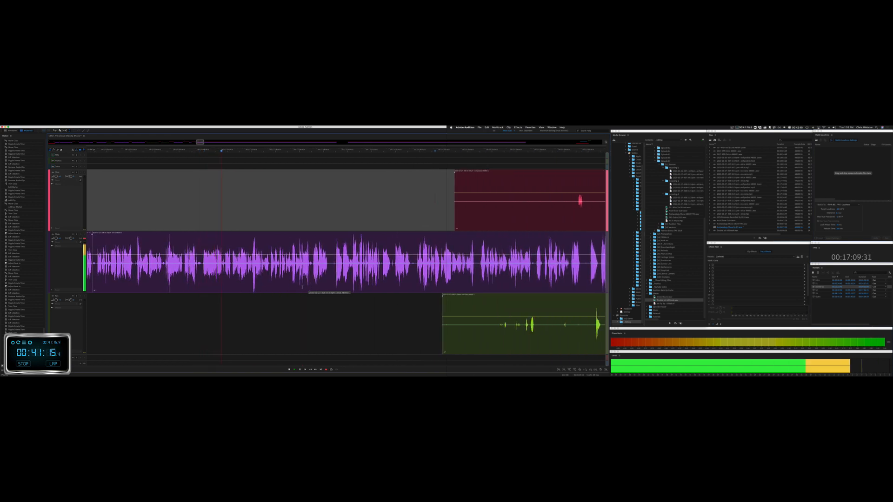
Step: Replay the purple track's phrase, ripple-delete the short word at 00:17:07:57, and resume playback
key("space")
scroll(197, 268, "up", 4)
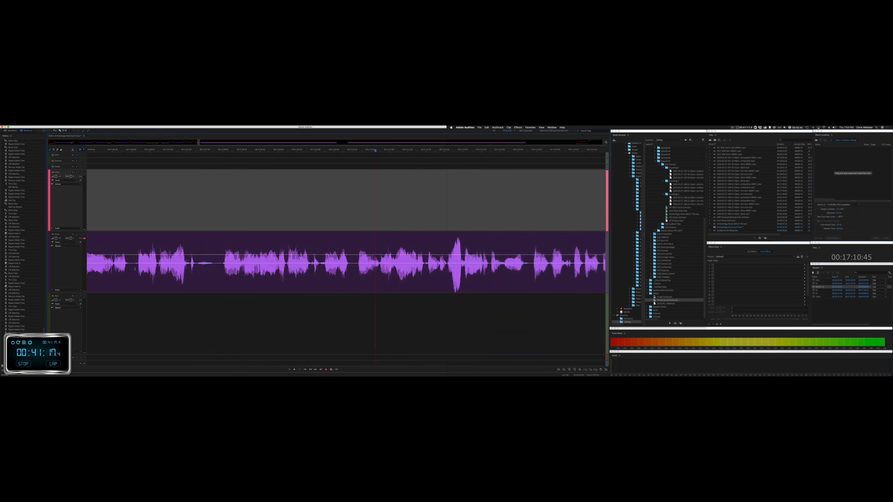
left_click(131, 268)
key("space")
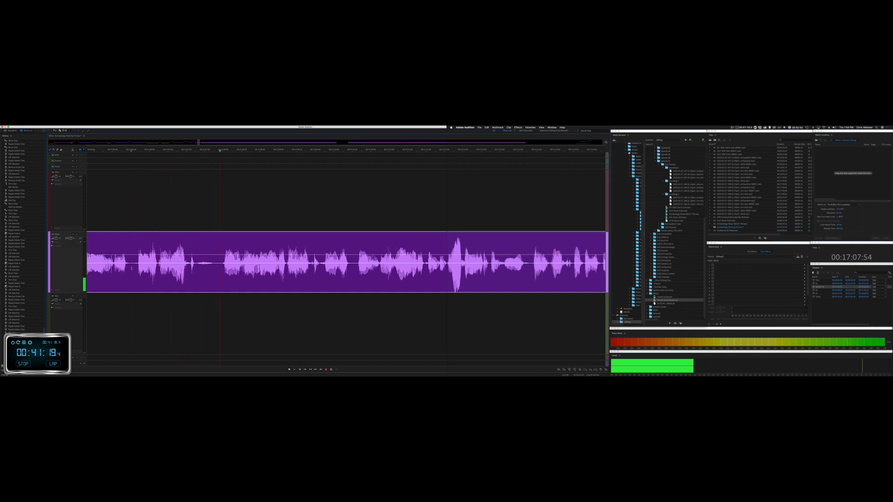
key("space")
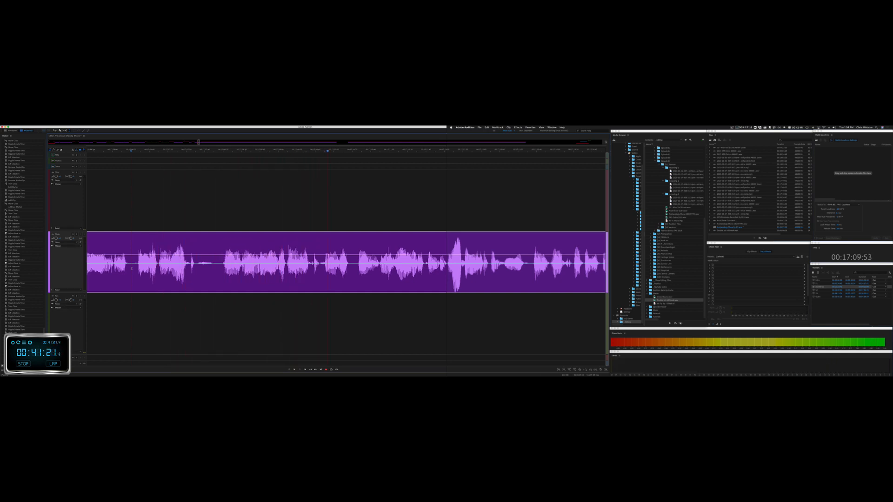
left_click(221, 268)
key("space")
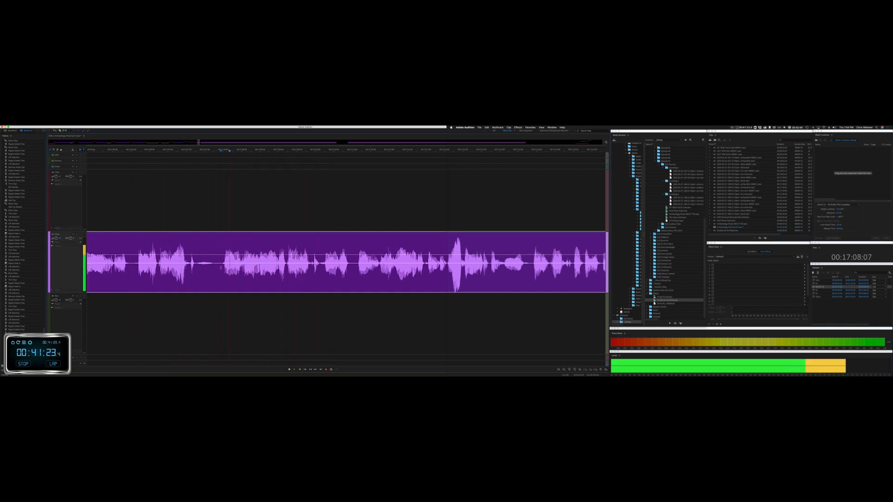
key("space")
left_click_drag(221, 268, 237, 268)
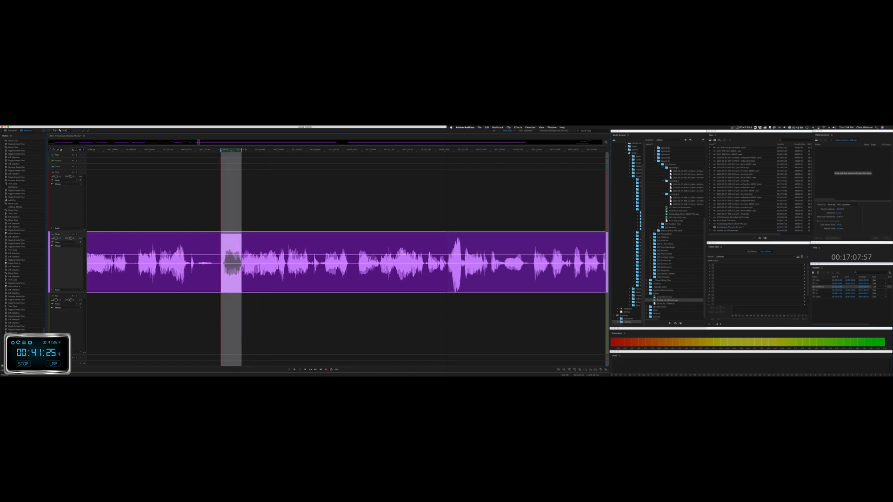
key("ctrl+shift+Delete")
left_click(236, 235)
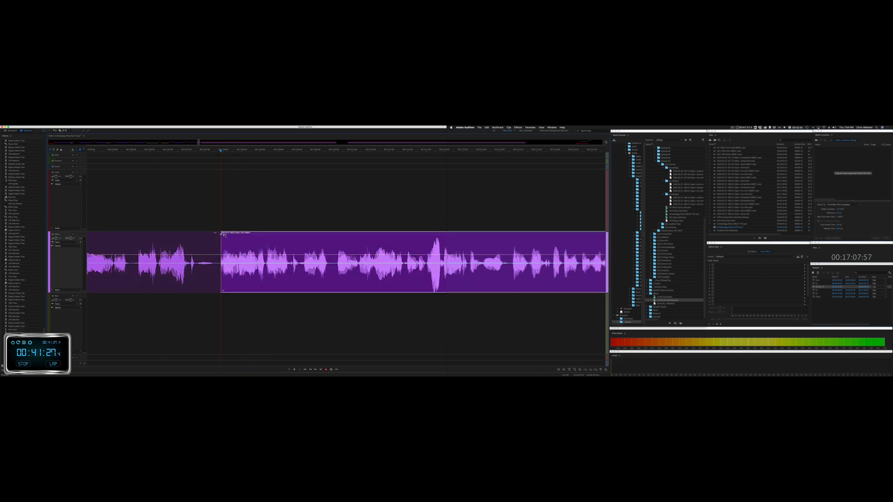
left_click(195, 200)
key("space")
Step: Delete the beginning of the green track's clip, including the faint noises overlapping the purple speech
scroll(195, 200, "down", 7)
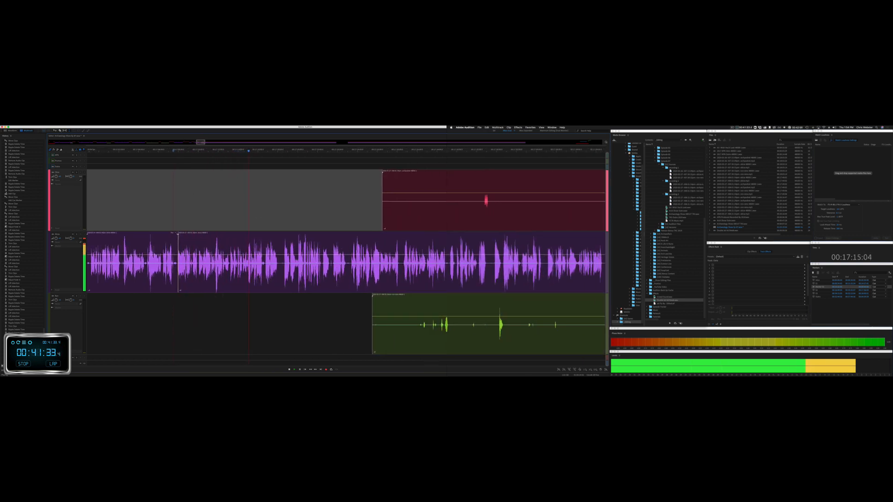
left_click_drag(268, 326, 574, 326)
key("Delete")
left_click(512, 326)
Step: Ripple-delete the unwanted two-burst phrase just after 00:17:18:00 in the purple track
key("space")
left_click(215, 289)
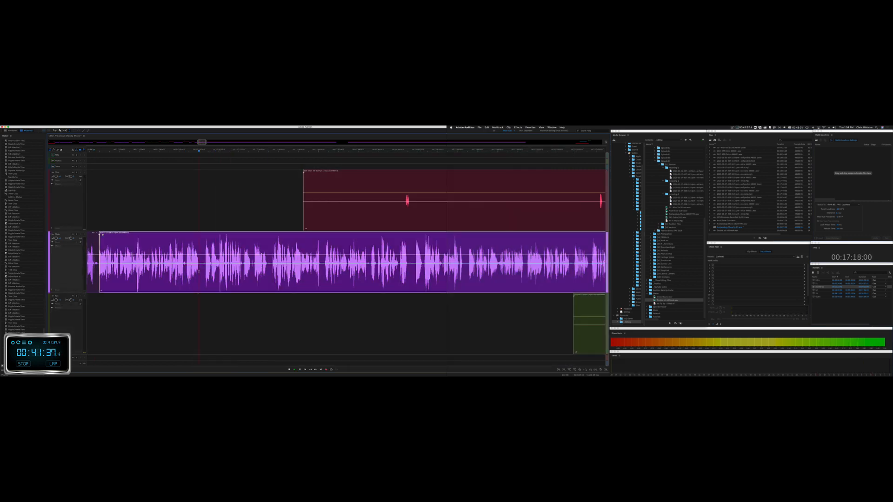
scroll(212, 279, "up", 4)
key("space")
left_click_drag(209, 267, 262, 265)
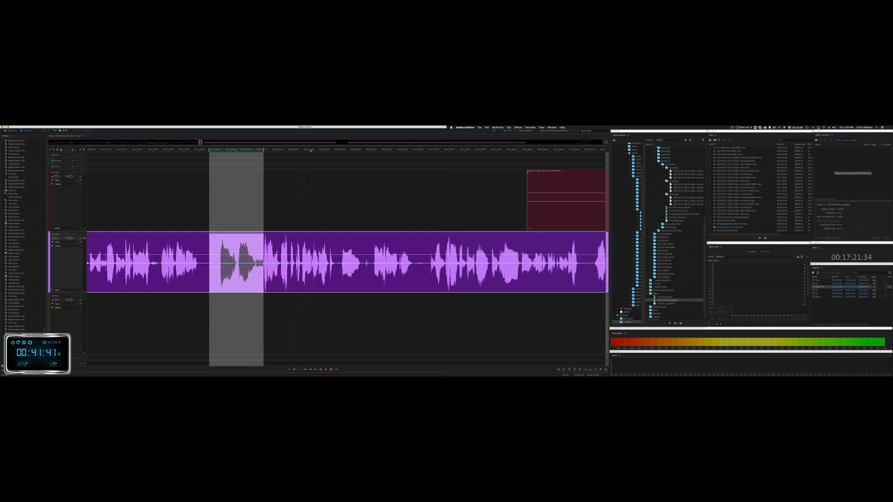
key("Delete")
left_click(227, 233)
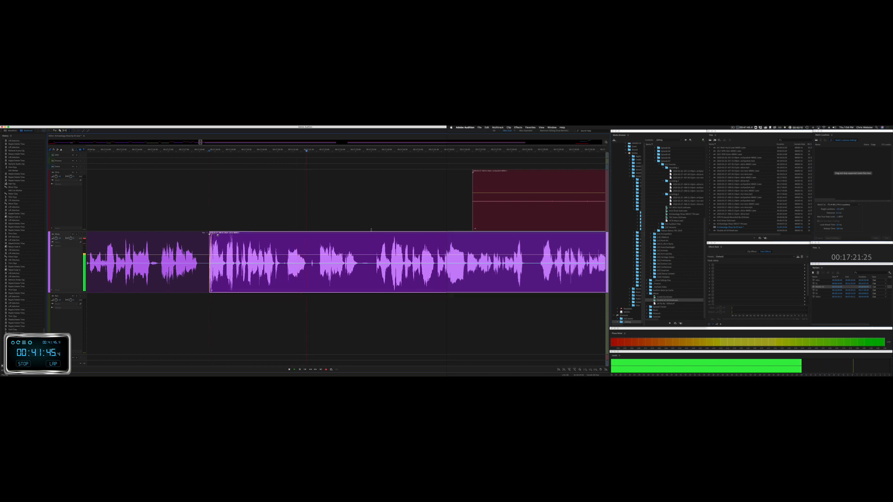
Step: Ripple-delete the isolated filler sound at 00:17:20:38 in the purple track and resume playback
left_click_drag(238, 266, 268, 264)
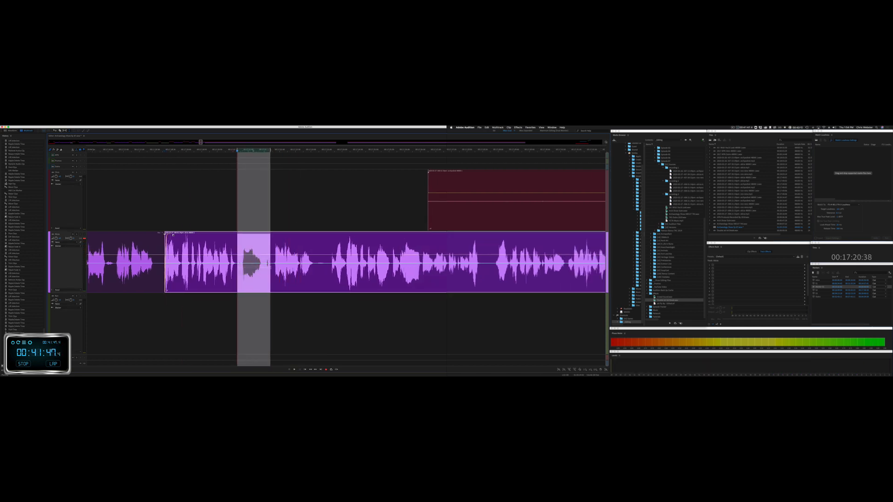
key("shift+Delete")
key("space")
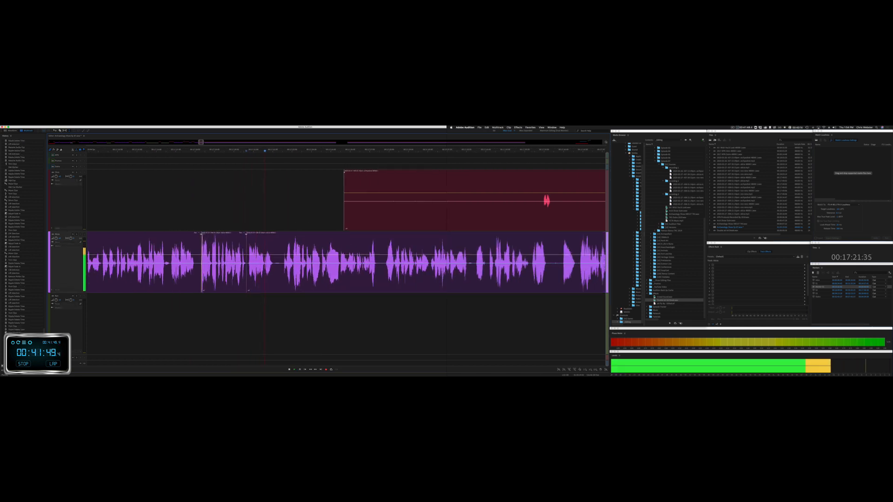
Step: Delete the silent stretches before and after the short interjection in the red track's clip
left_click_drag(313, 209, 540, 210)
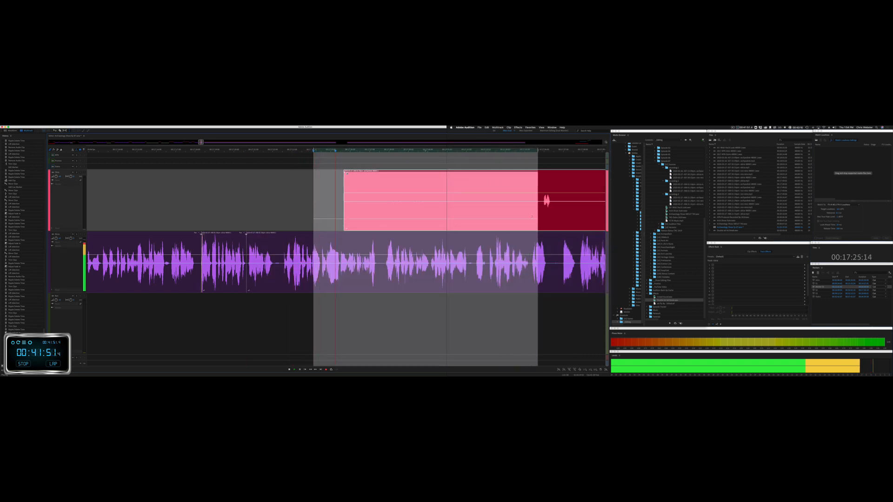
key("Delete")
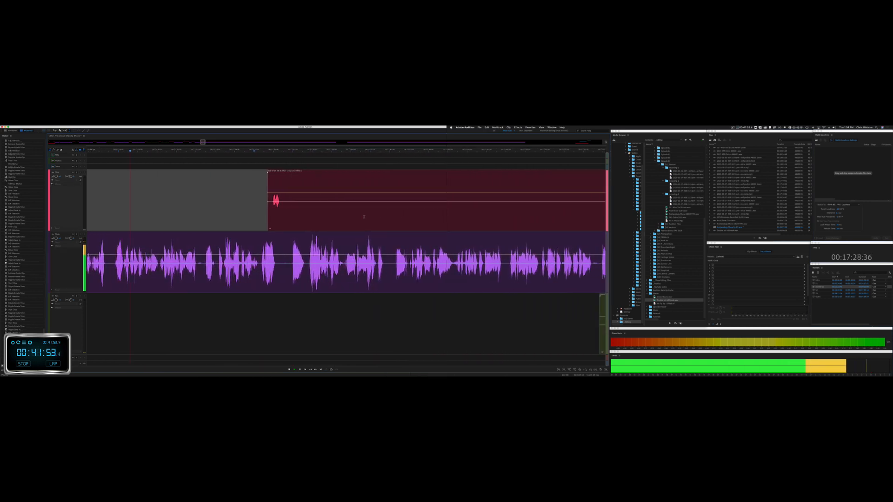
left_click_drag(285, 214, 593, 210)
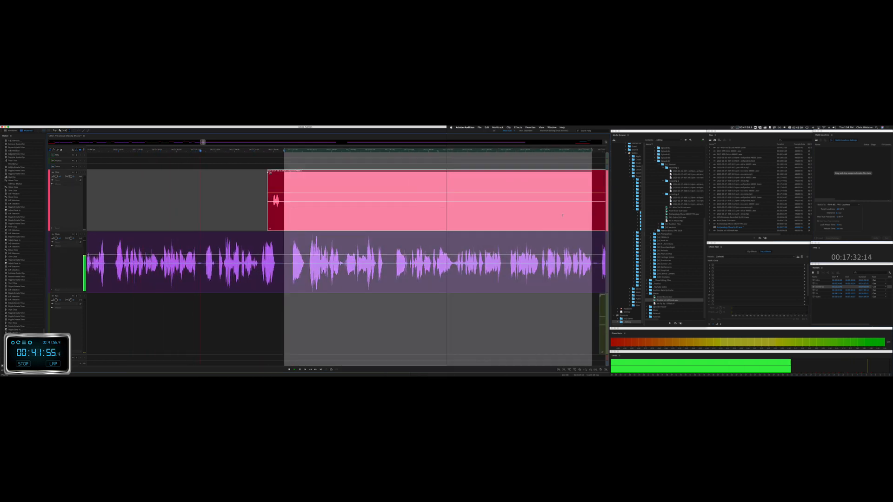
key("Delete")
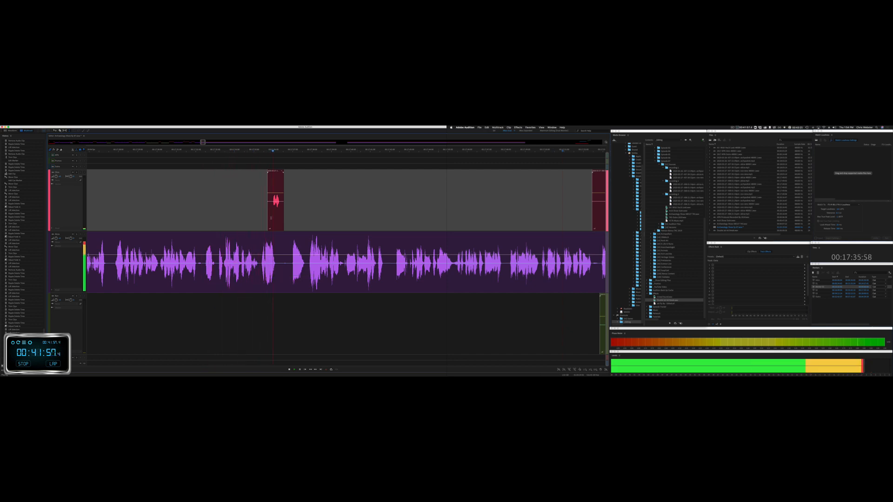
Step: Shift the isolated red interjection clip slightly later and ripple-delete the short purple utterance at 00:17:36:46
left_click_drag(277, 175, 281, 176)
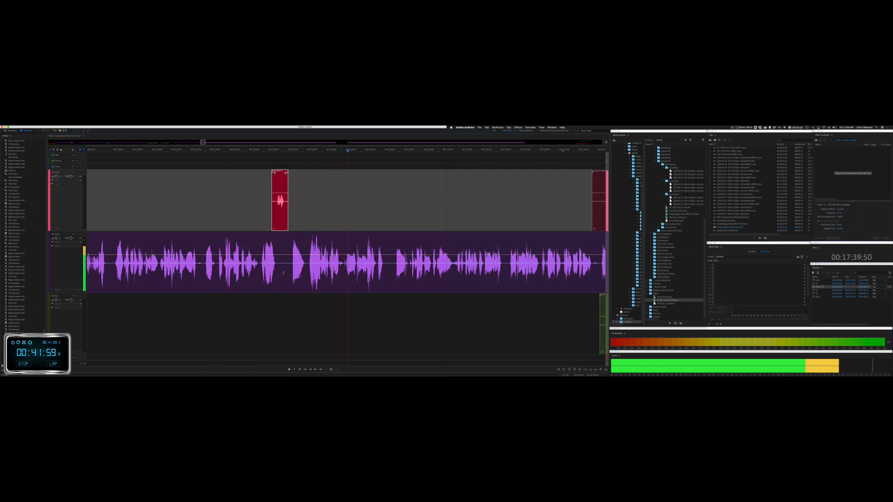
key("space")
left_click_drag(289, 272, 307, 270)
key("shift+super+BackSpace")
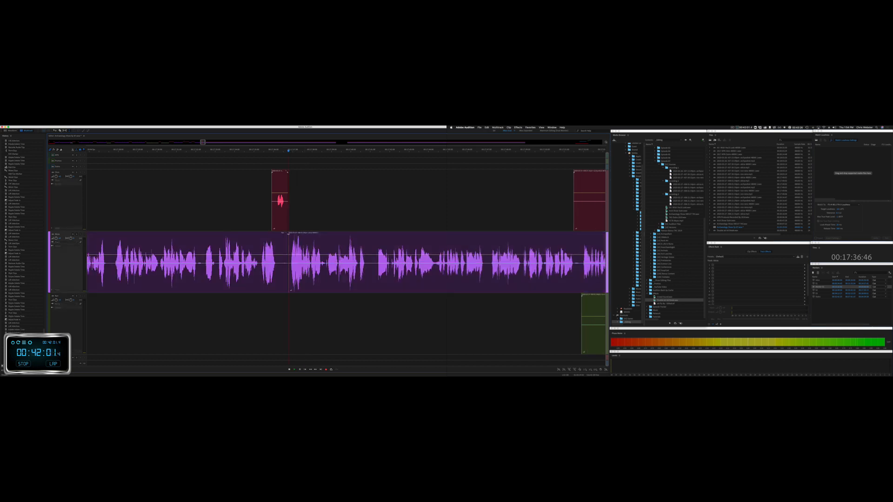
key("space")
Step: Delete the silent start of the next red clip up to just before its first audible sound
scroll(374, 229, "right", 8)
left_click_drag(390, 220, 461, 220)
key("Delete")
left_click(452, 220)
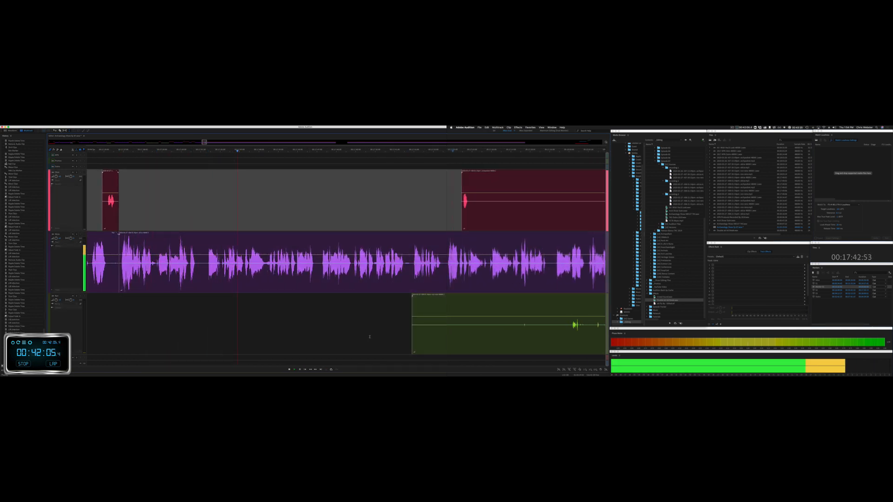
Step: Delete the quiet beginning of the green clip up to just before its first louder sound
left_click_drag(383, 336, 572, 338)
key("Delete")
left_click(489, 340)
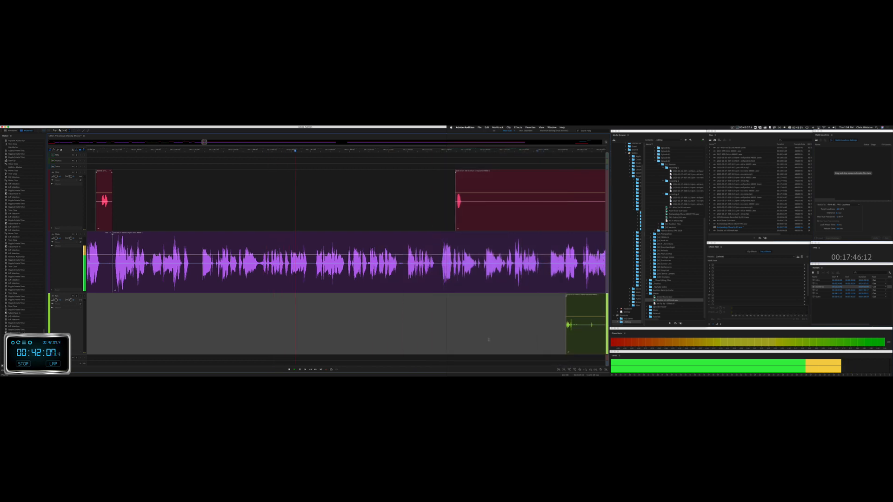
Step: Delete the silent stretch following the brief sound at the start of the red clip
scroll(489, 340, "right", 6)
left_click_drag(322, 214, 585, 217)
key("Delete")
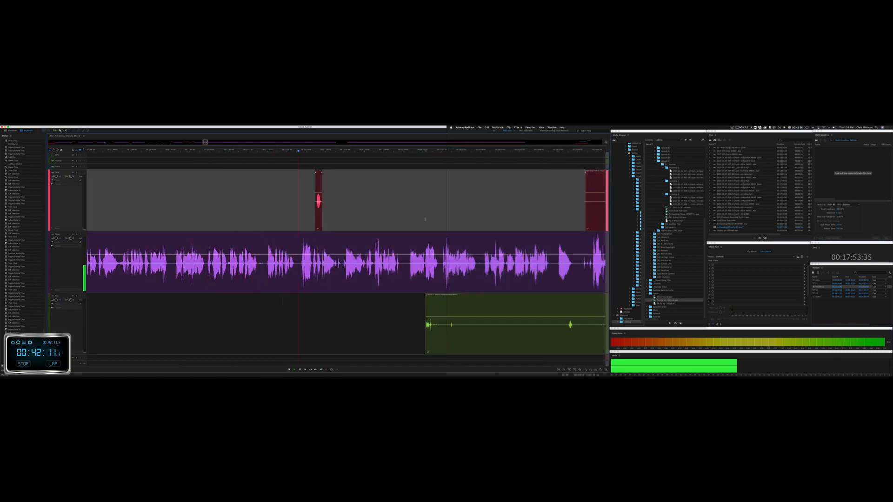
Step: Delete the green clip's opening section containing scattered noises beneath the purple speech
scroll(425, 219, "right", 4)
scroll(424, 219, "right", 2)
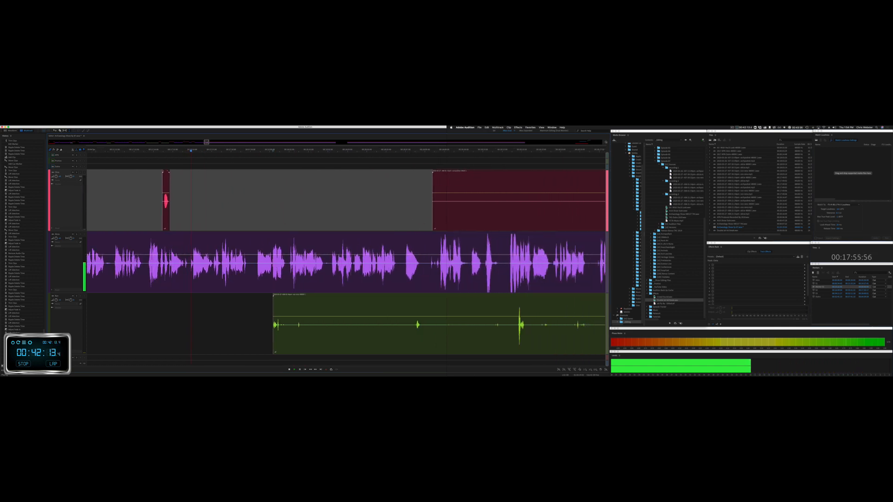
left_click_drag(261, 334, 586, 334)
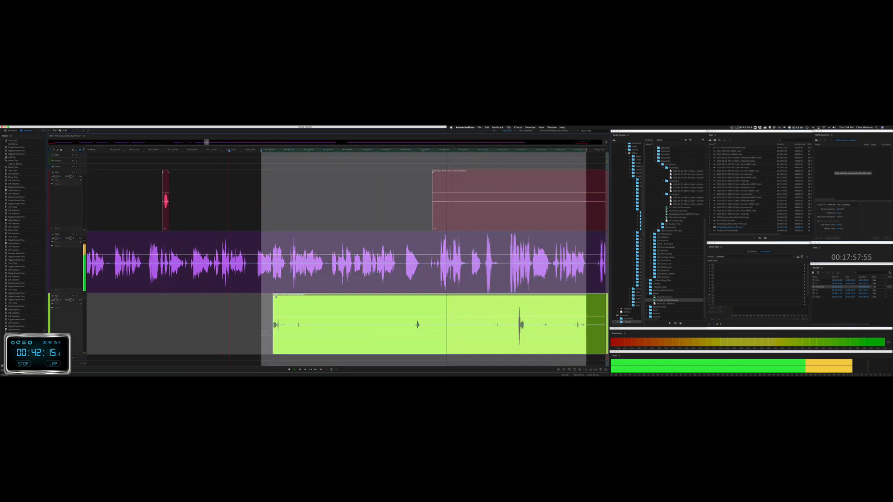
key("Delete")
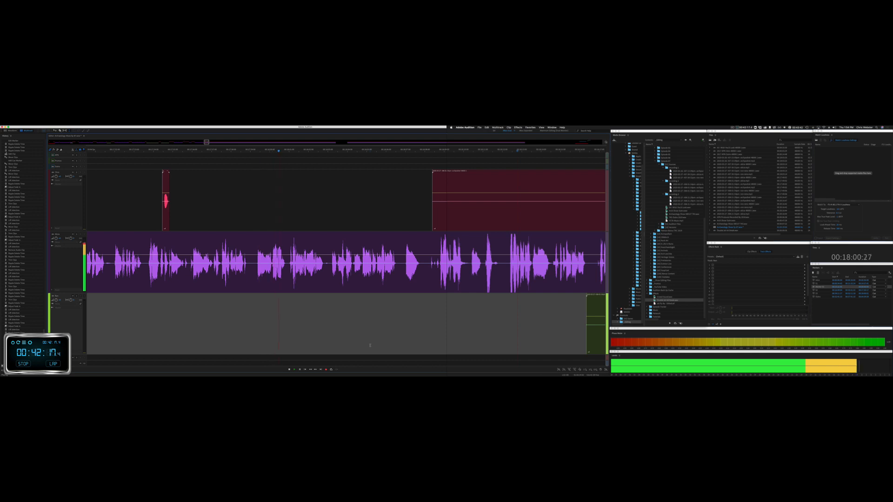
Step: Ripple-delete the isolated purple utterance and pause just before the long silent red clip's first speech overlap
scroll(371, 345, "right", 8)
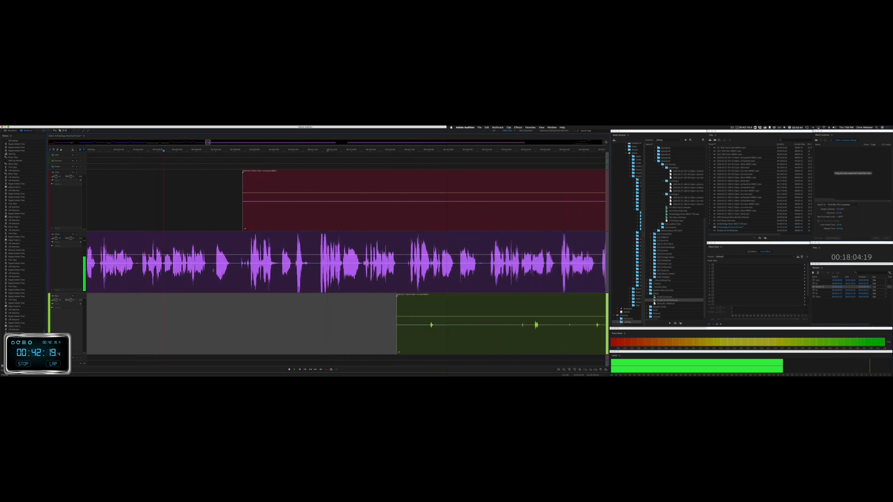
left_click_drag(213, 271, 249, 270)
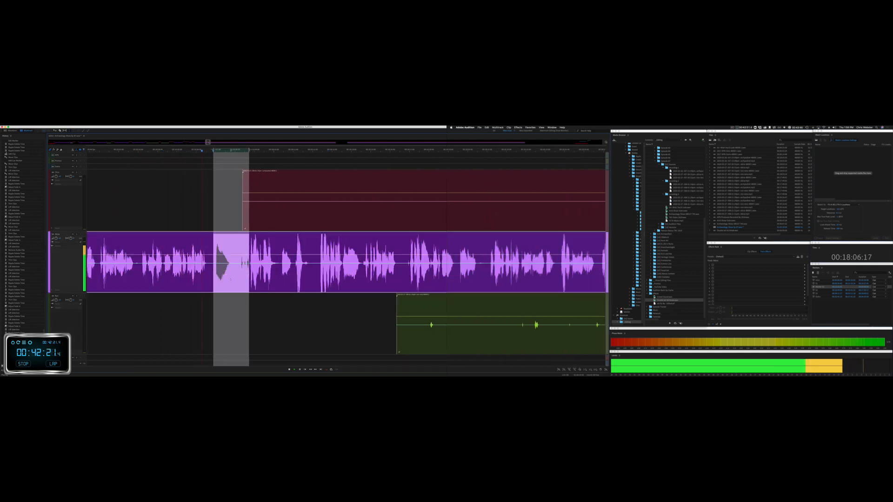
key("shift+Delete")
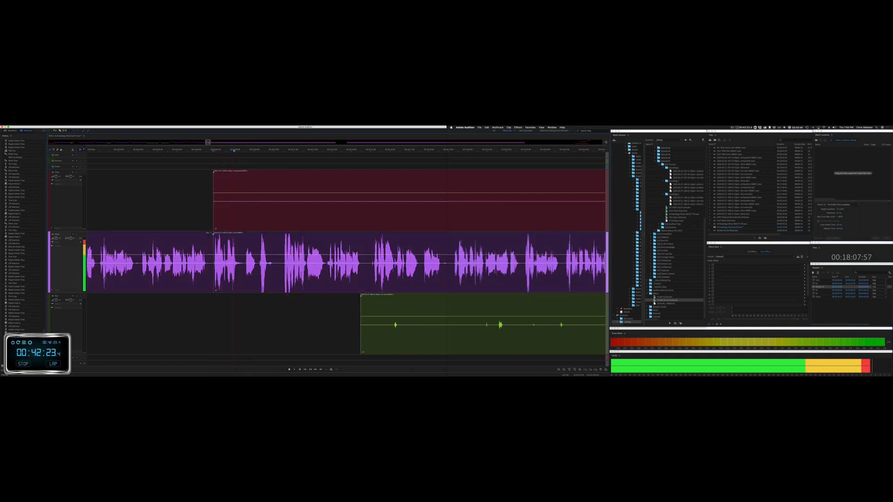
Step: Delete the long silent opening section of the red track's clip
left_click_drag(203, 204, 512, 205)
key("Delete")
left_click(471, 205)
Step: Ripple-delete the two short utterances at 00:18:08:26 in the purple track and resume playback
key("space")
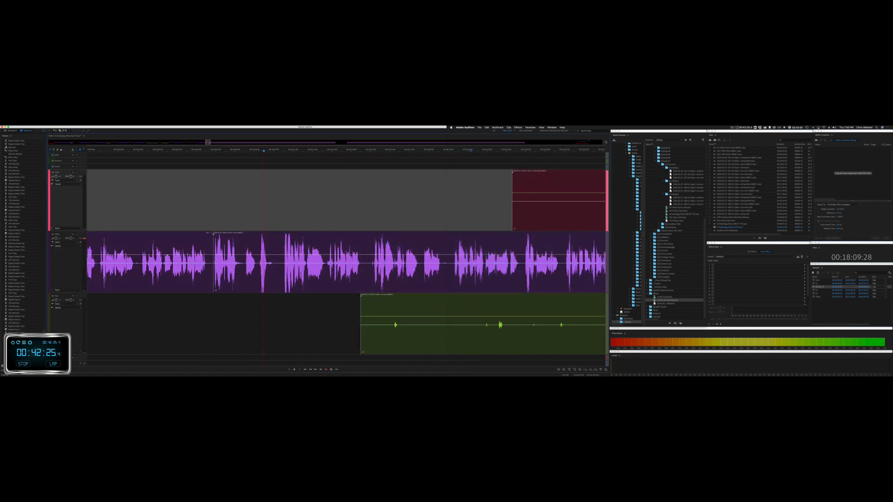
left_click_drag(244, 270, 281, 270)
key("shift+Delete")
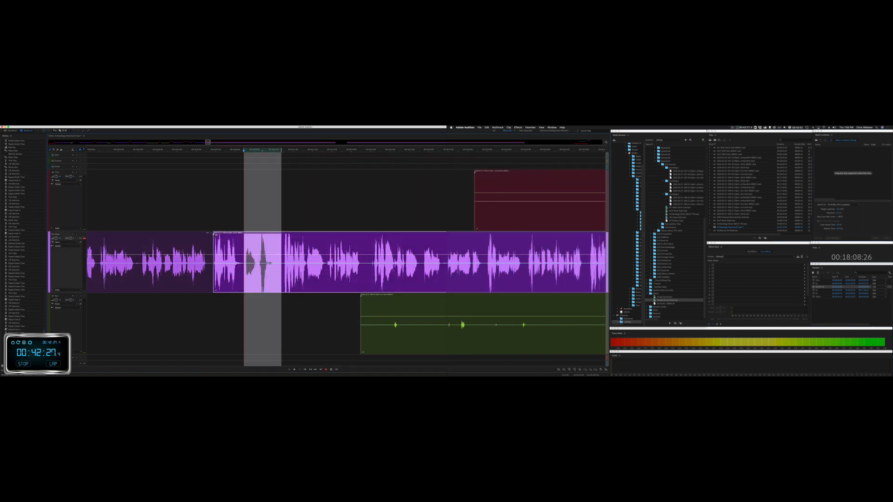
key("space")
Step: Delete the next long section of faint noise at the start of the green track's clip
scroll(267, 278, "down", 3)
left_click_drag(281, 322, 584, 330)
key("Delete")
left_click(525, 334)
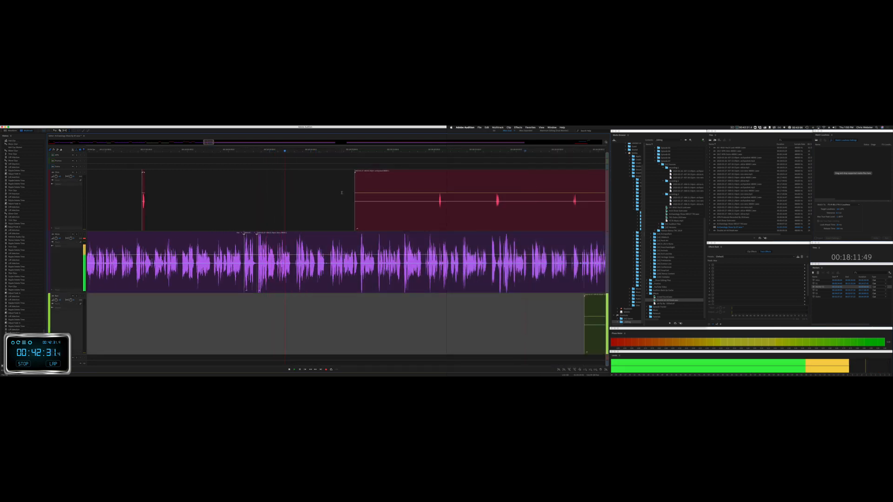
Step: Delete the silent opening of the red track's clip up to just before its first utterance
left_click_drag(341, 192, 435, 205)
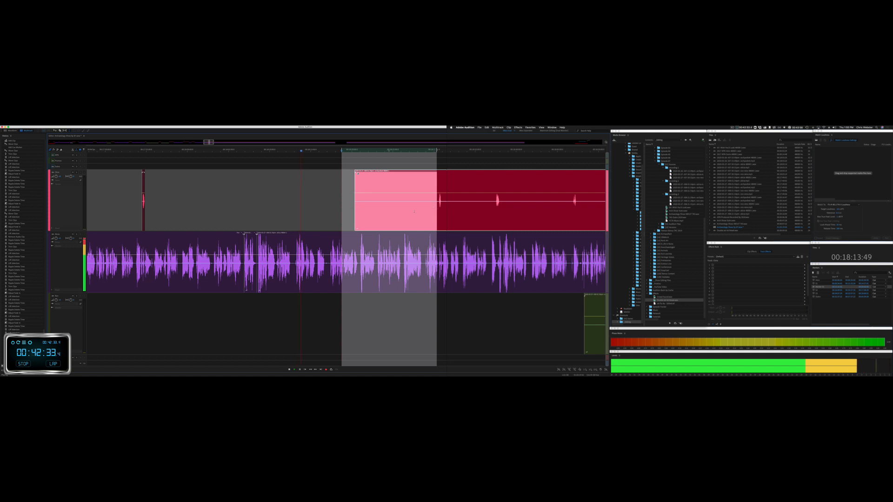
key("Delete")
left_click(365, 207)
scroll(365, 207, "right", 5)
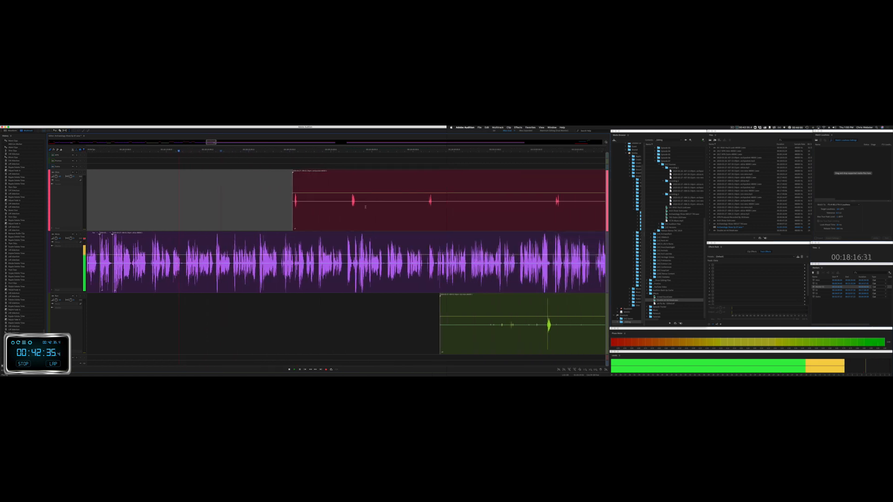
Step: Ripple-delete the short purple utterance and the pause after it near 00:18:15 and resume playback
key("space")
scroll(148, 268, "up", 5)
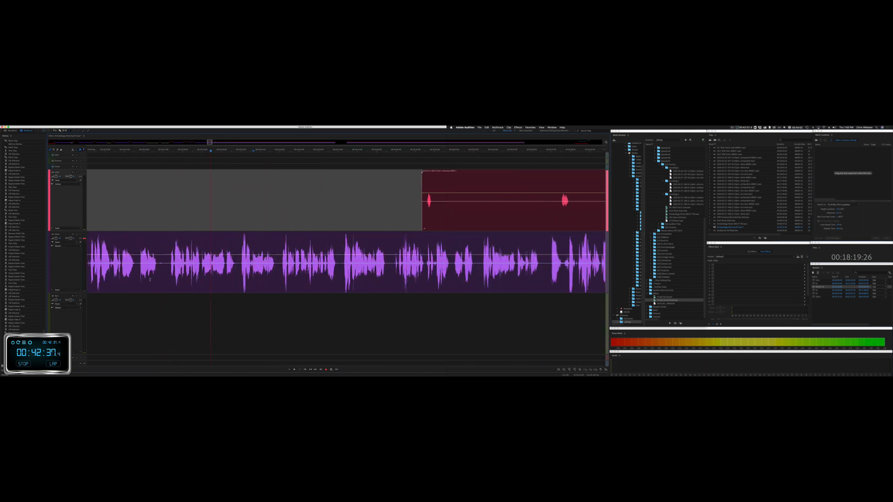
left_click(134, 272)
key("space")
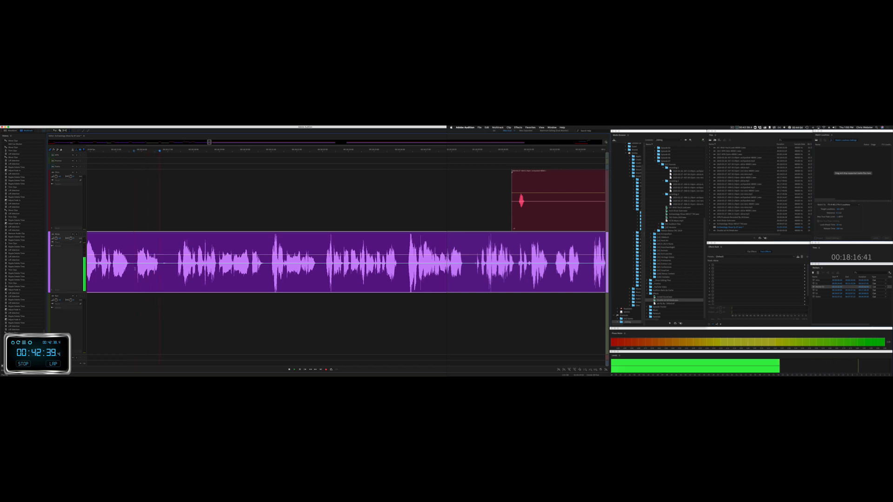
left_click_drag(137, 260, 182, 261)
key("shift+super+BackSpace")
key("space")
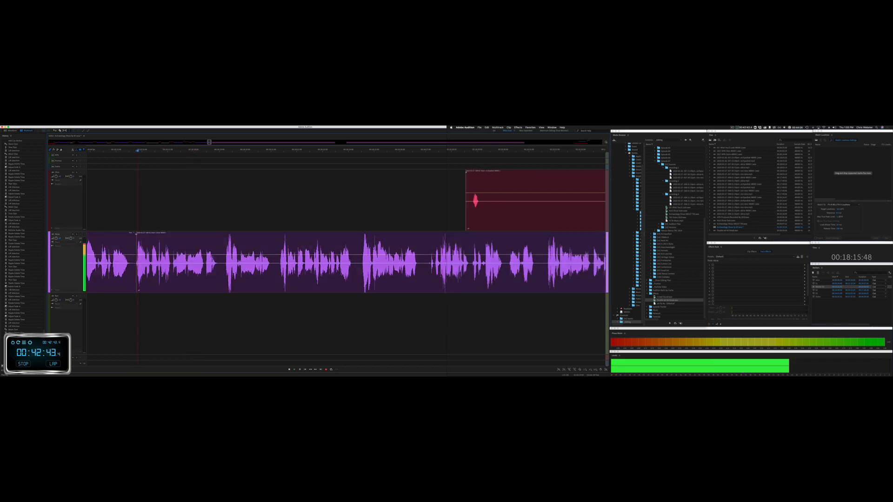
Step: Delete the quiet stretch between the red clip's first two utterances
scroll(162, 275, "down", 3)
scroll(182, 260, "up", 4)
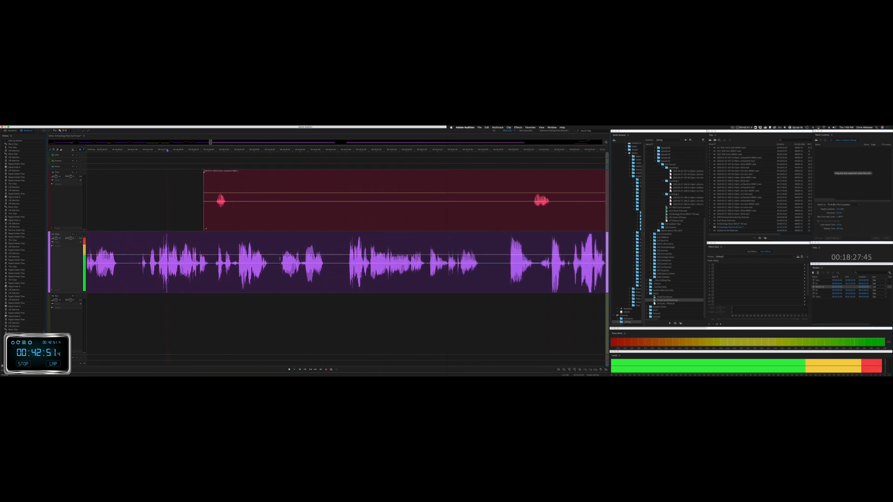
left_click_drag(238, 213, 528, 208)
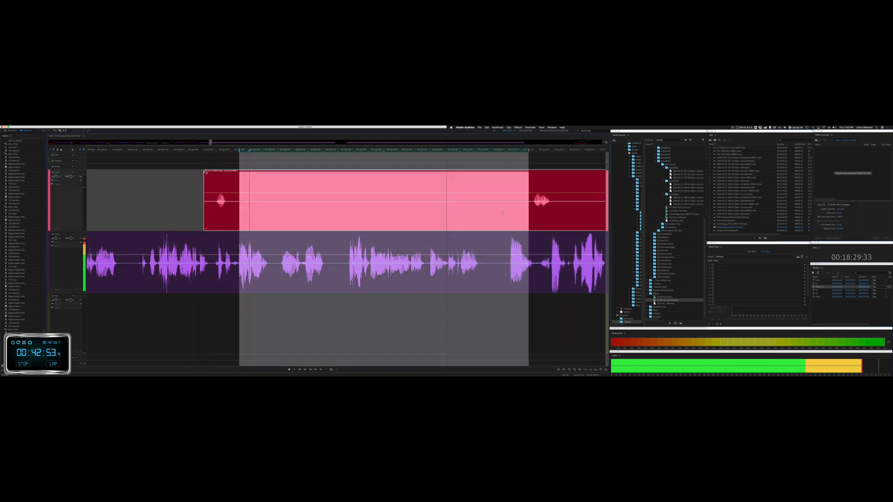
key("Delete")
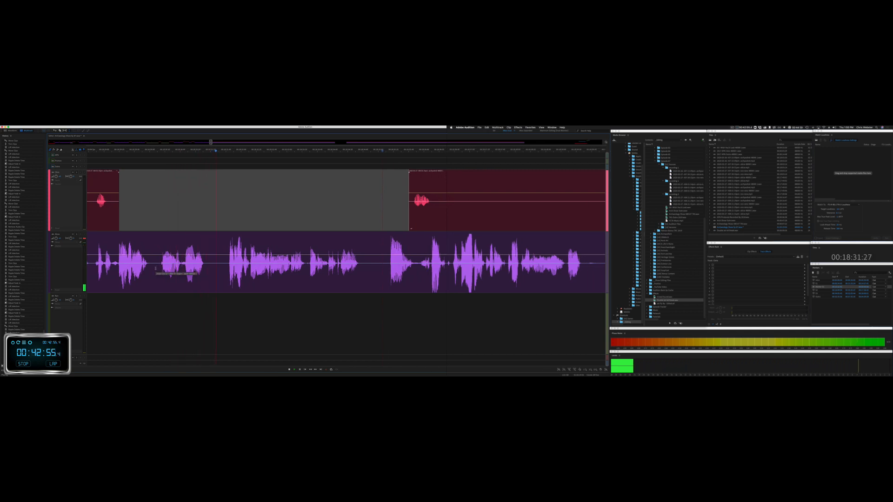
Step: Ripple-delete the short purple utterance near 00:18:30, just after the first red utterance, and resume playback
left_click_drag(155, 268, 177, 268)
key("shift+BackSpace")
key("space")
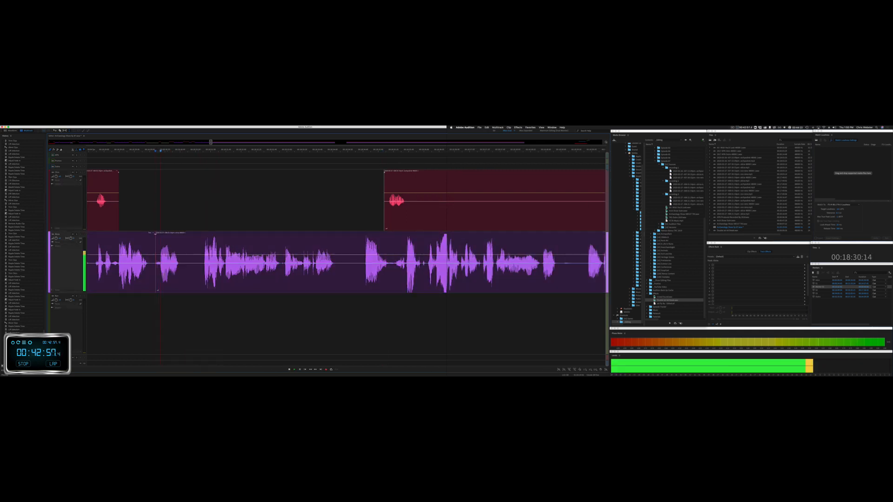
left_click(166, 235)
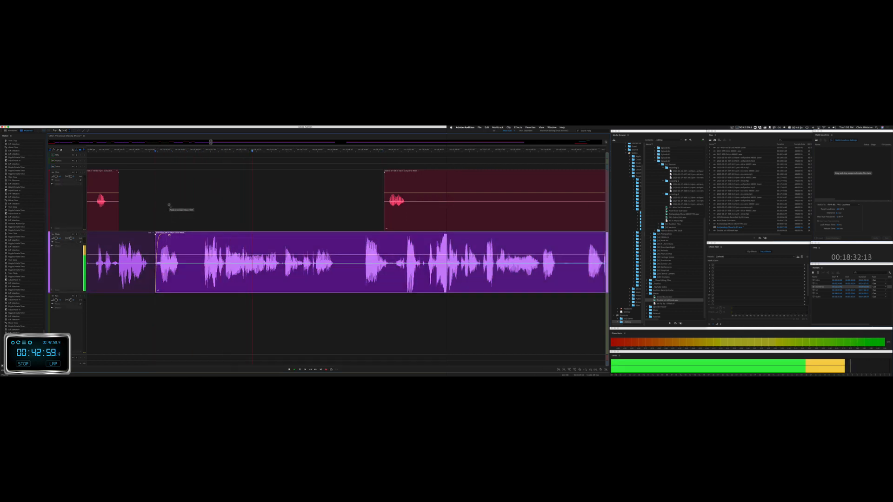
Step: Ripple-delete the isolated purple utterance and pause at 00:18:34, just before the next red utterance, and resume playback
left_click_drag(213, 270, 253, 270)
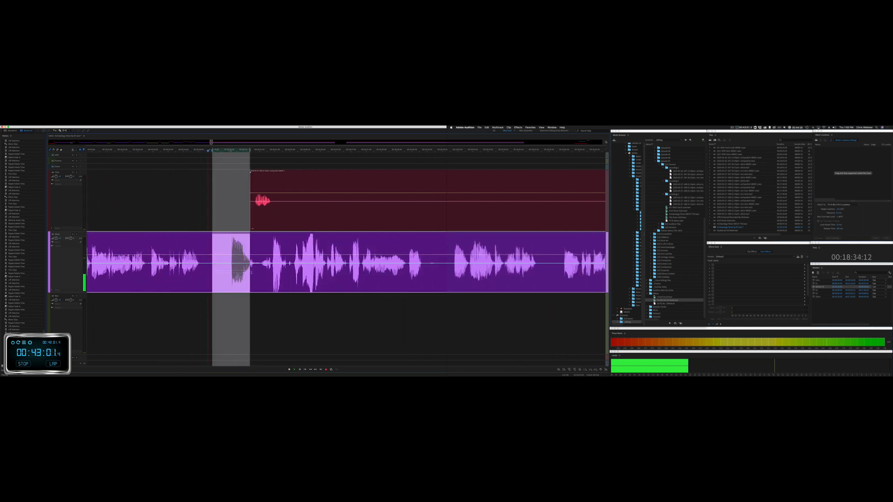
key("shift+BackSpace")
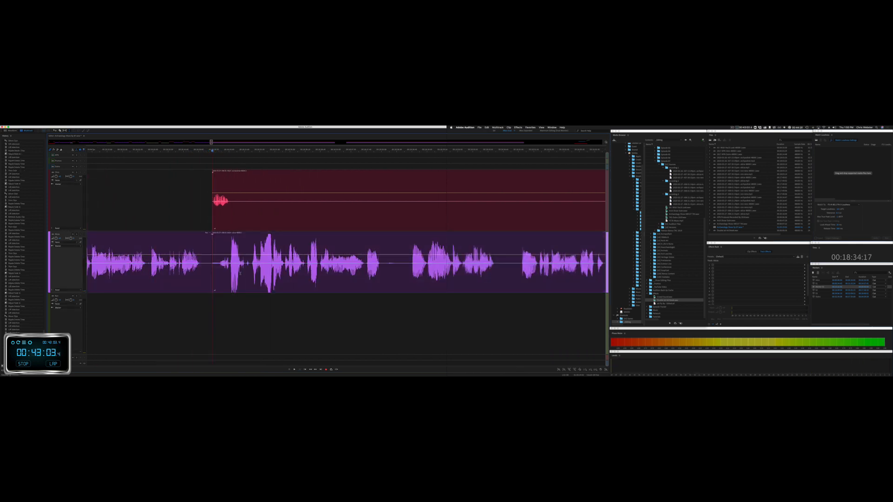
key("space")
Step: Delete the quiet red stretch after the utterance near 00:18:34 and move that utterance's fragment slightly earlier
left_click_drag(231, 213, 329, 213)
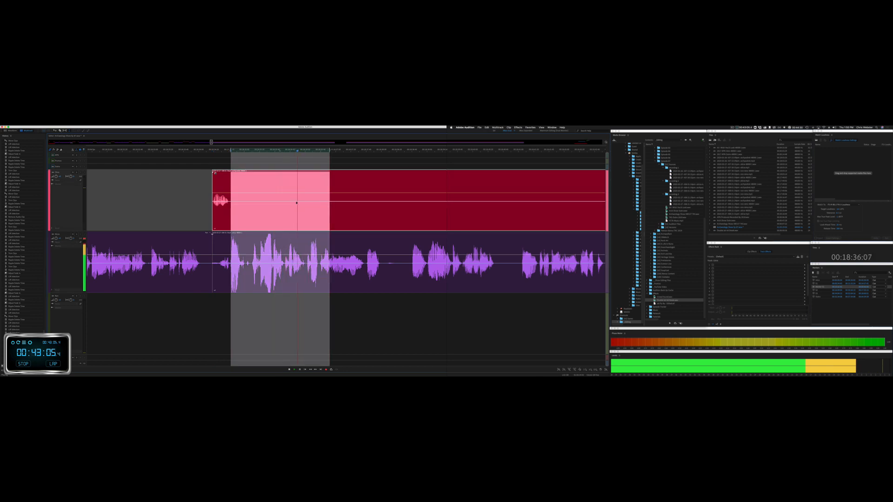
key("Delete")
left_click_drag(223, 173, 211, 173)
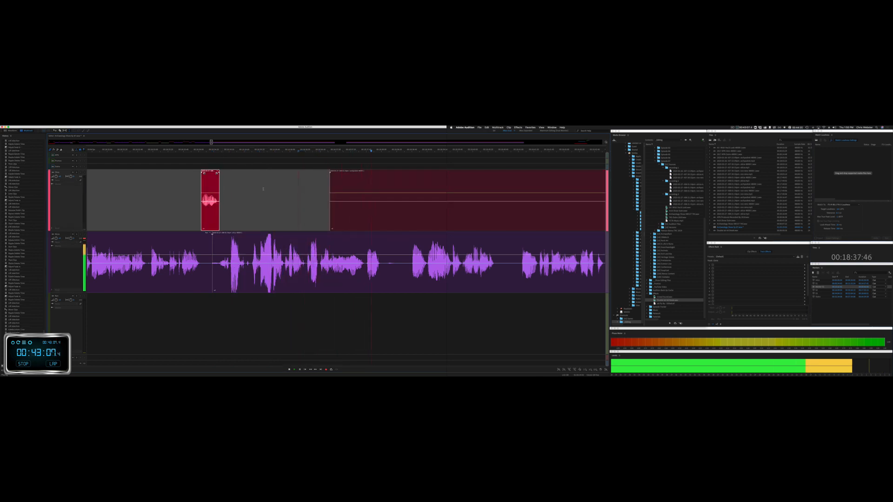
scroll(274, 189, "right", 5)
left_click_drag(152, 214, 489, 214)
left_click(488, 215)
key("Delete")
key("space")
key("super+z")
Step: Trim the start of the long red clip to just before its next utterance
left_click(338, 222)
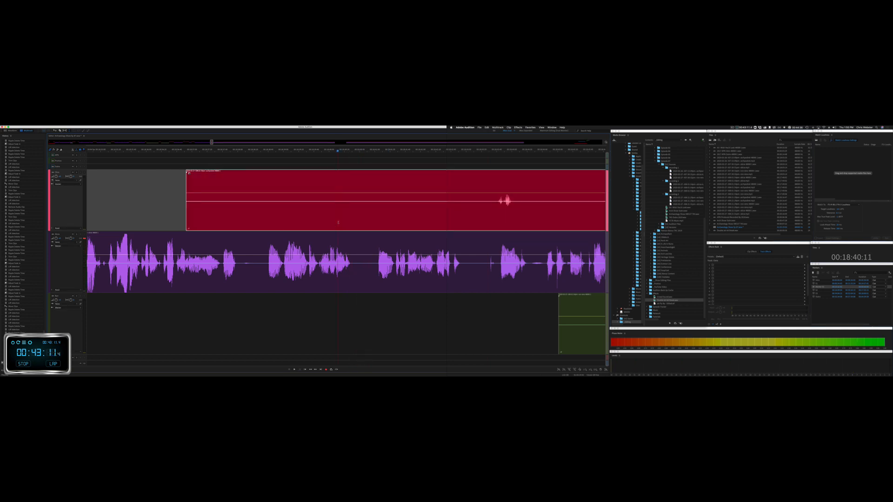
left_click_drag(187, 218, 491, 220)
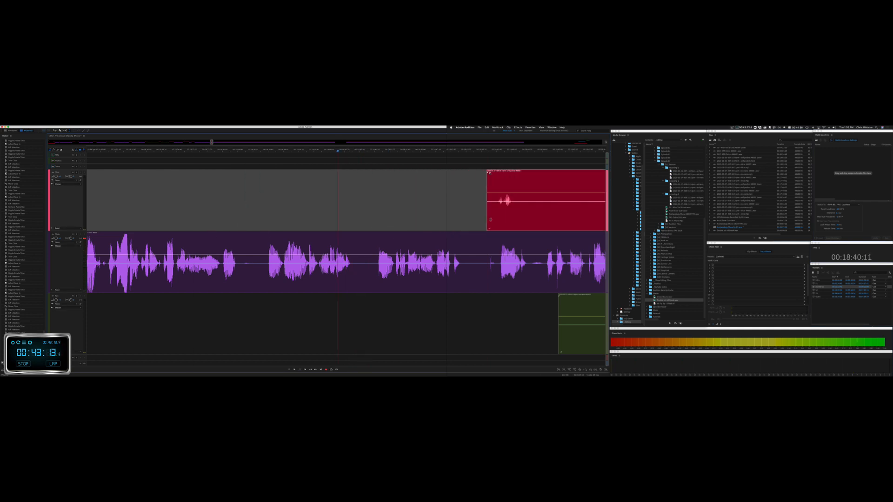
Step: Ripple-delete the purple pause and short utterance at 00:18:38:28 and resume playback
left_click_drag(259, 269, 283, 270)
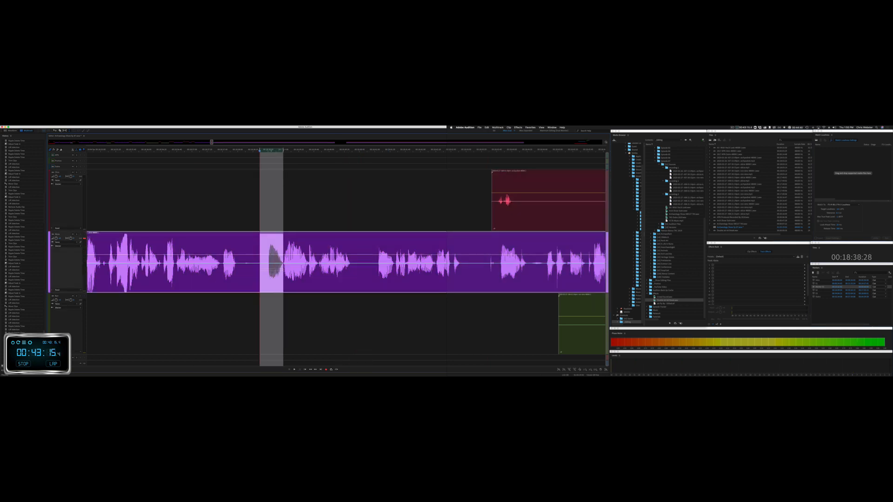
key("super+shift+BackSpace")
key("space")
Step: Delete the long quiet stretch between the red clip's opening utterance and its next one
key("minus")
key("minus")
scroll(280, 269, "right", 5)
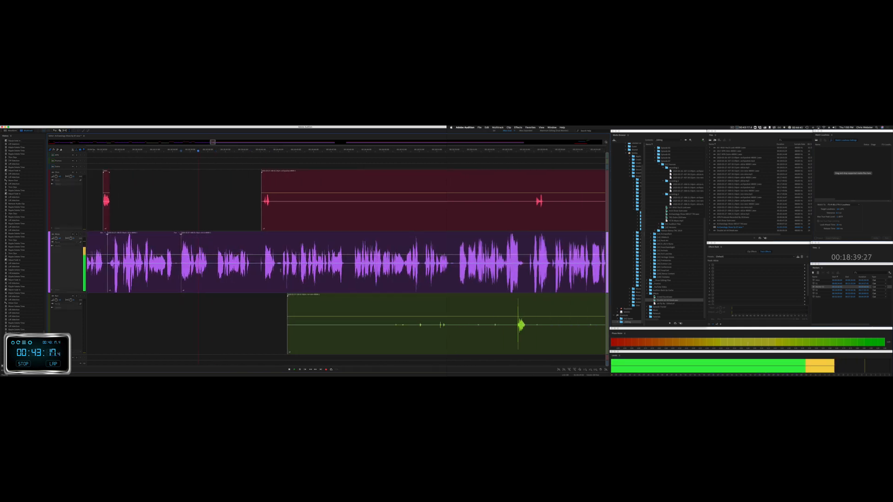
left_click_drag(197, 201, 454, 201)
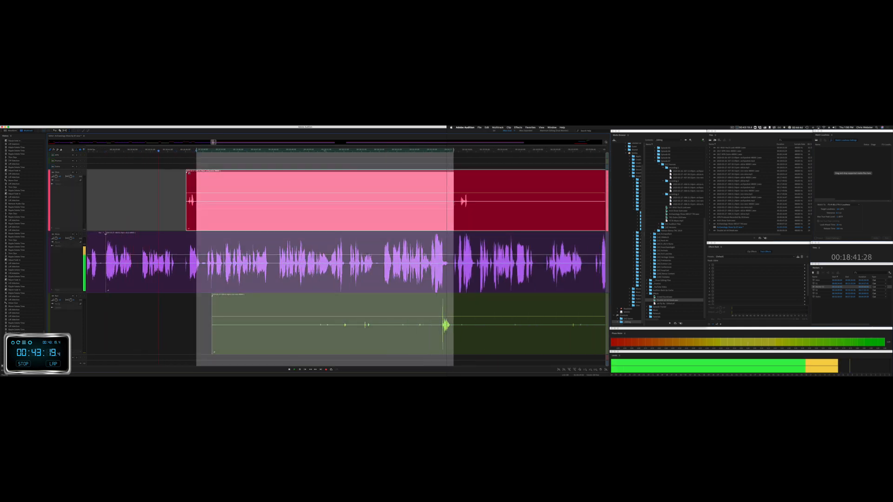
key("Delete")
left_click(352, 217)
Step: Delete the green clip's faint opening noise, its isolated loud burst and the long low-level noise that follows
left_click_drag(205, 325, 436, 321)
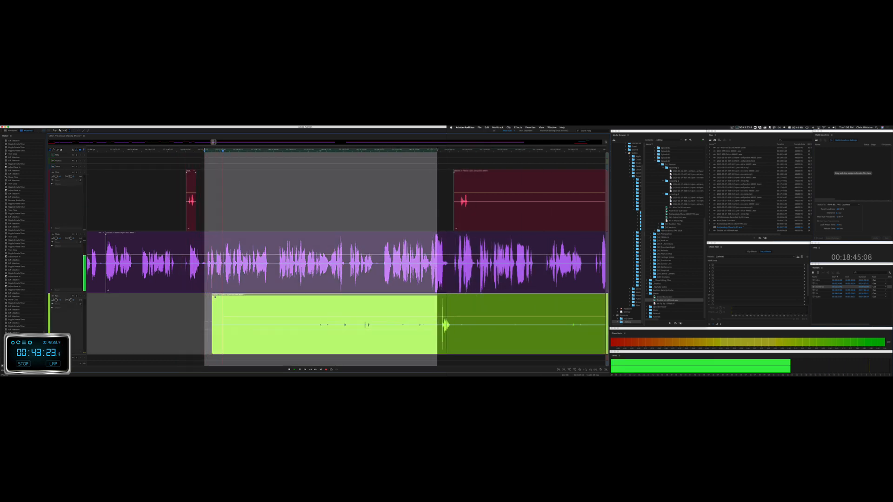
key("Delete")
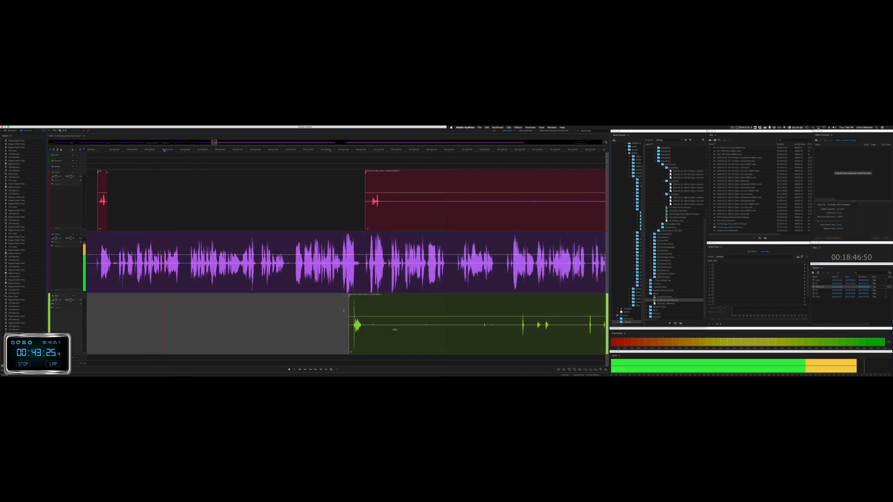
left_click_drag(363, 325, 602, 325)
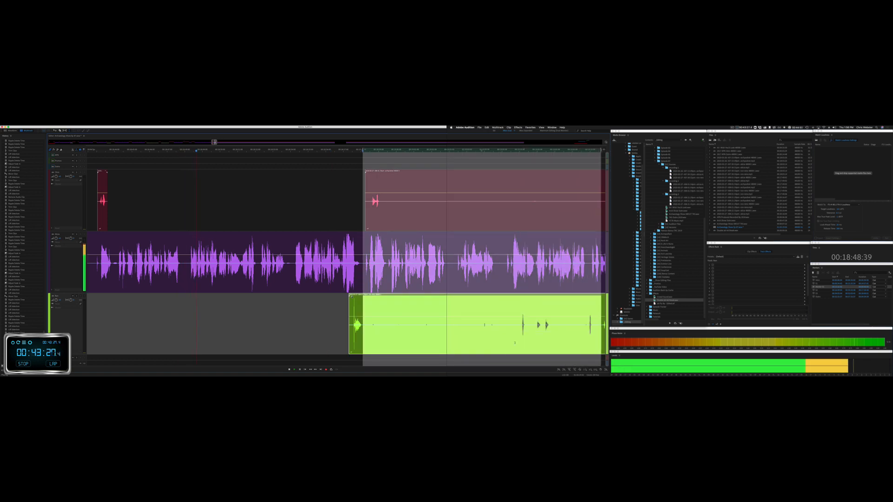
key("Delete")
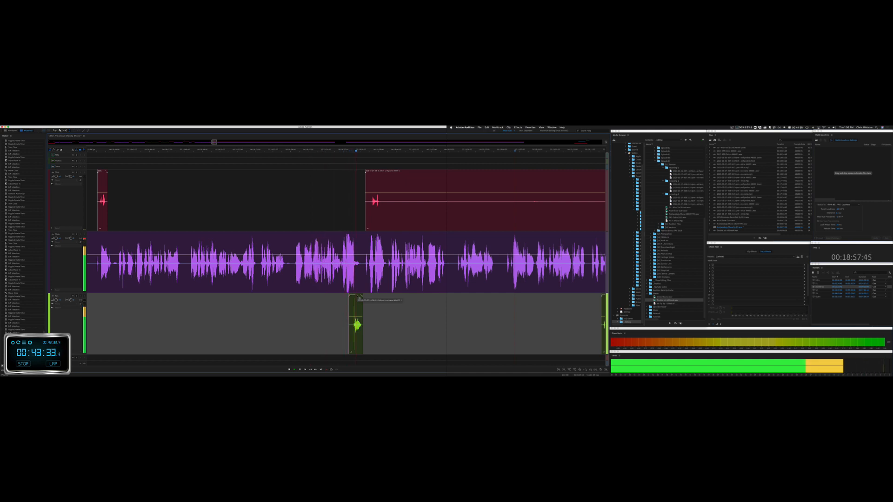
left_click(359, 298)
key("Delete")
Step: Delete the red clip's quiet stretch from the end of its opening utterance to just before its next clear utterance
left_click_drag(386, 214, 592, 214)
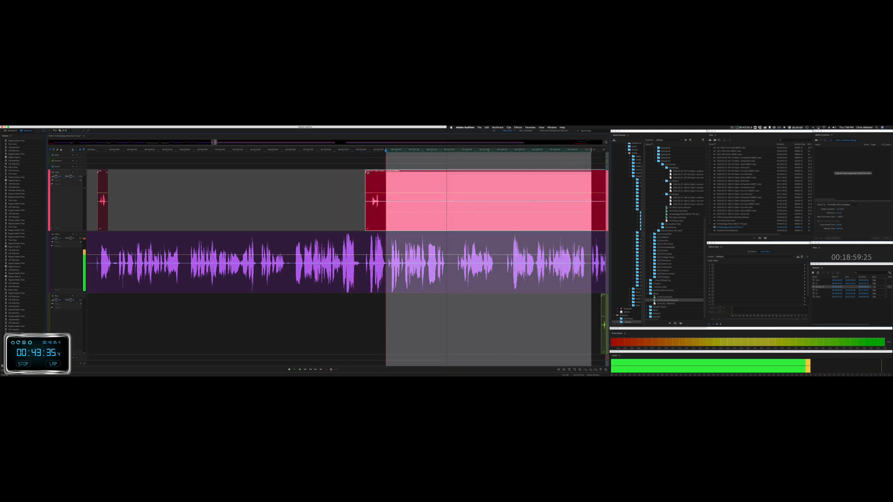
key("Delete")
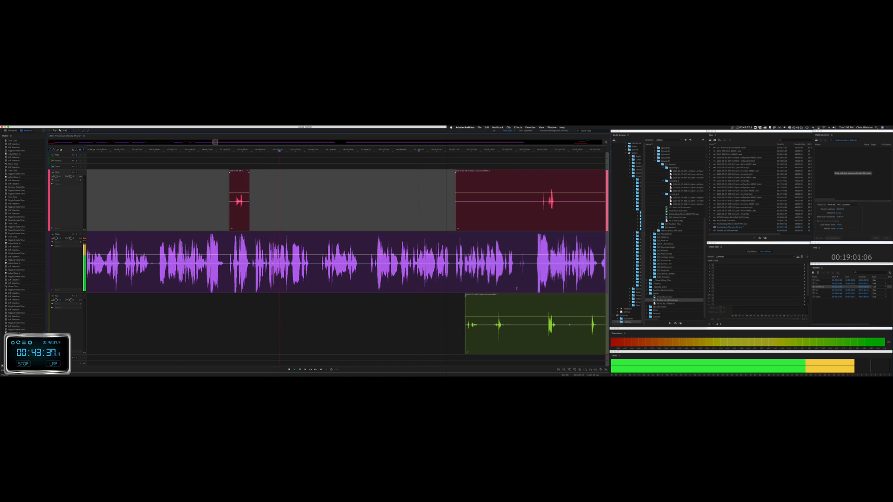
left_click_drag(518, 296, 515, 297)
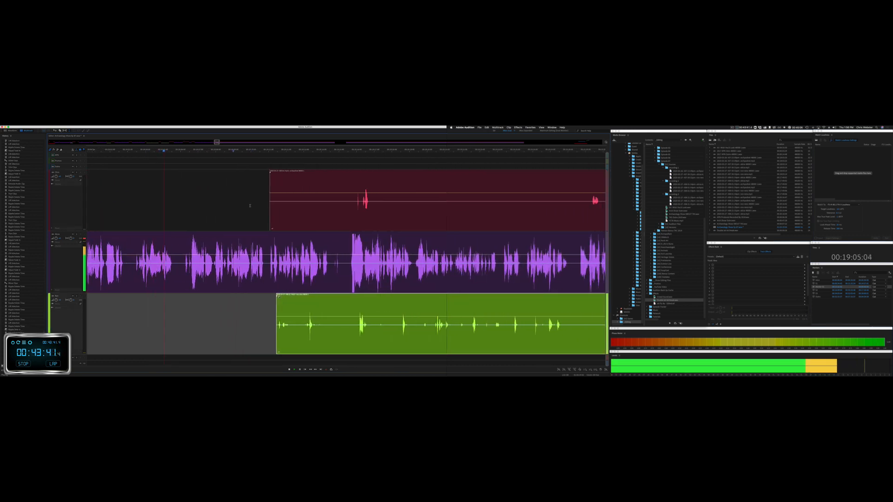
left_click_drag(250, 205, 359, 205)
key("Delete")
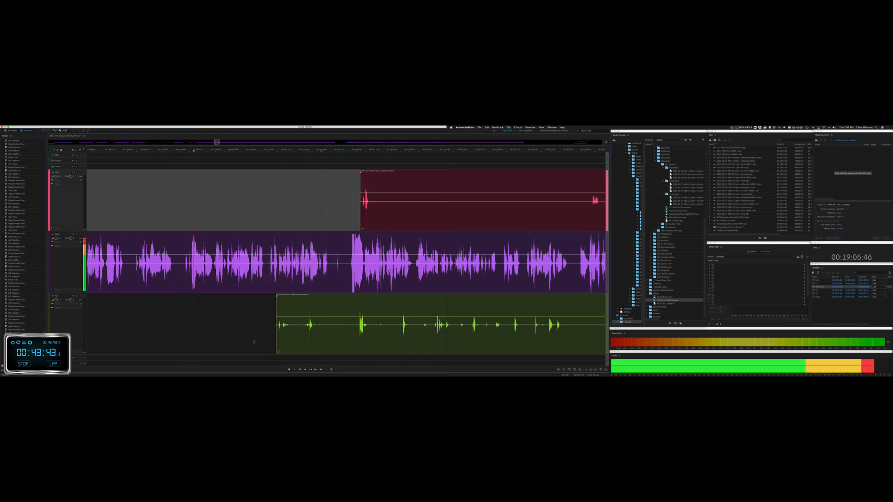
Step: Clear the green track's opening noise up to the start of its first block of continuous speech
left_click_drag(254, 342, 604, 340)
key("Delete")
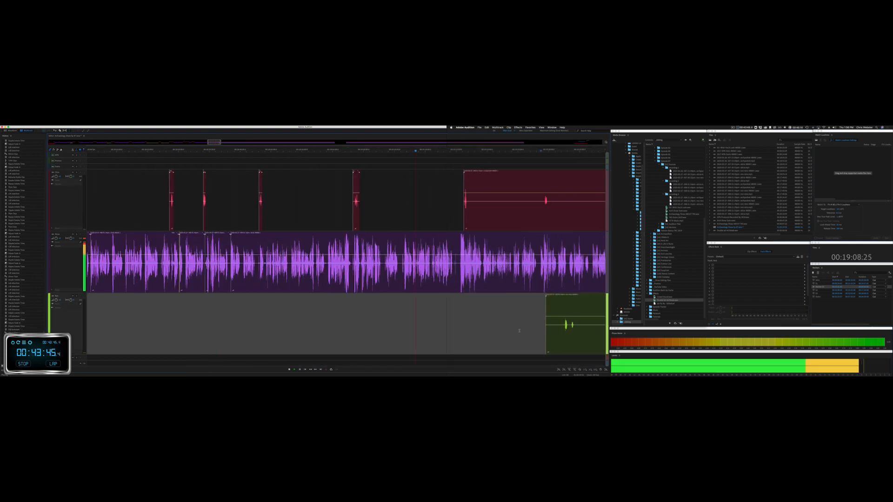
scroll(519, 331, "down", 6)
scroll(519, 330, "right", 5)
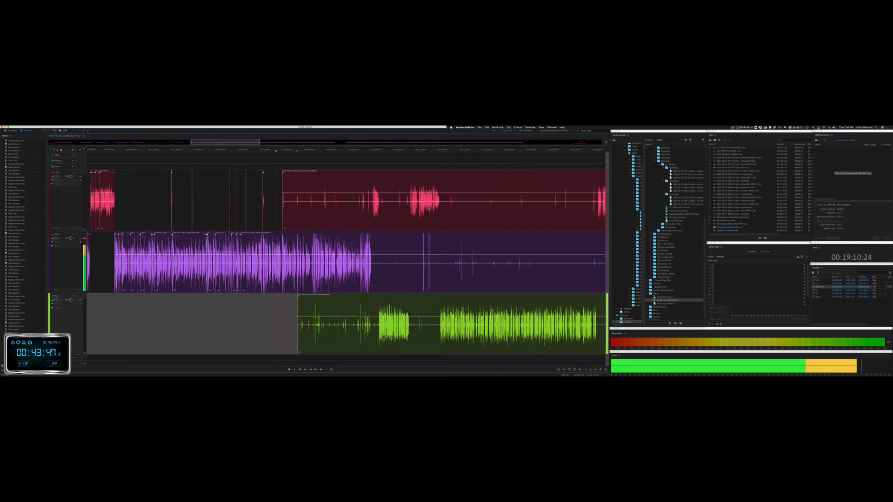
left_click_drag(298, 343, 370, 341)
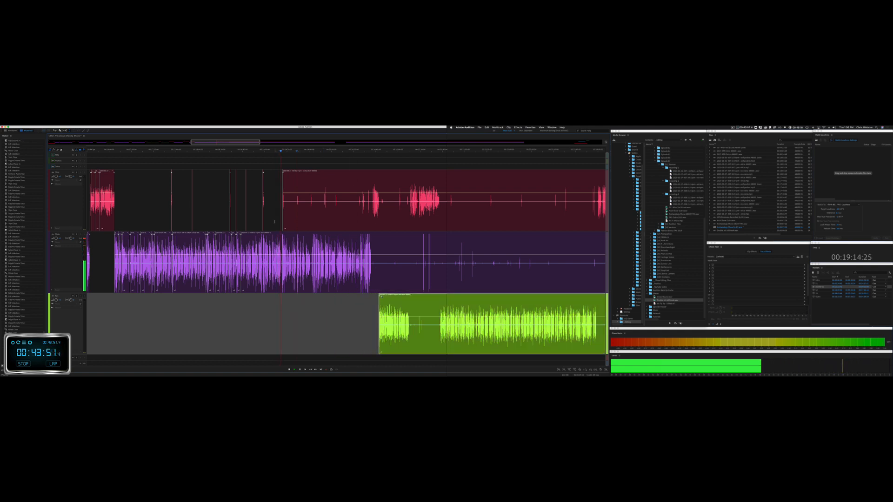
Step: Delete the red clip's opening utterance together with part of the silence that follows it
scroll(280, 215, "up", 5)
scroll(281, 215, "up", 3)
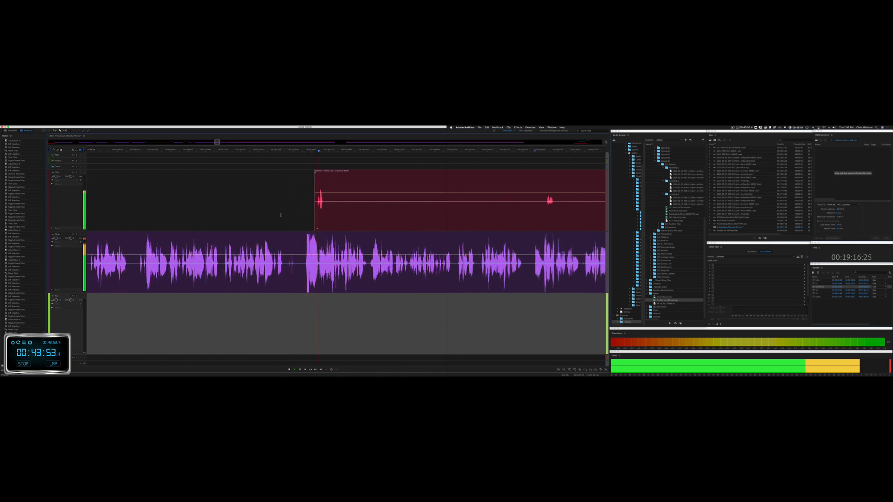
left_click_drag(253, 216, 404, 217)
key("Delete")
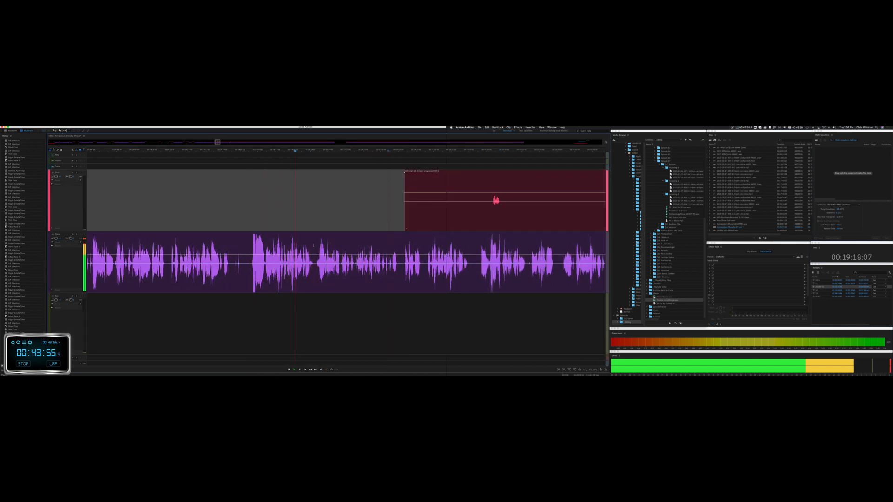
Step: Ripple-delete the purple pause and faint sound at 00:19:14:33, just before the loud phrase, and resume playback
key("space")
left_click(233, 270)
left_click_drag(233, 270, 251, 265)
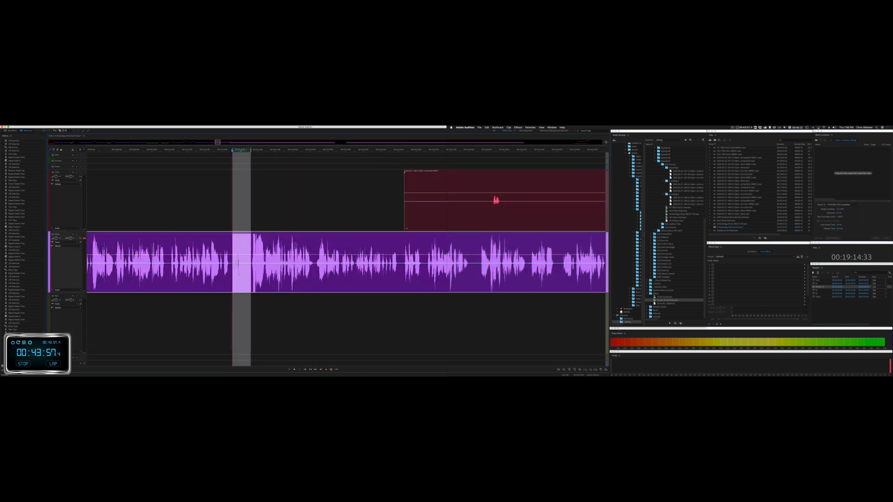
key("shift+Delete")
key("space")
Step: Delete the red track's silent stretches before and after the utterance near 00:19:28
left_click(128, 202)
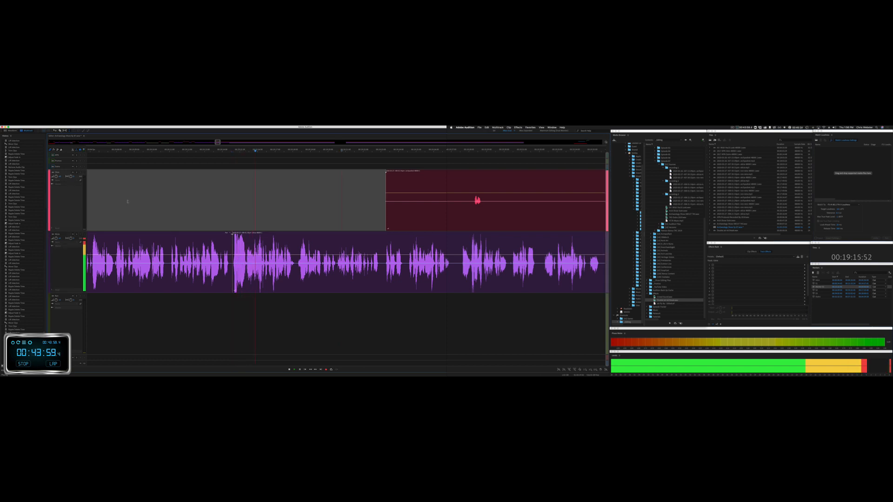
left_click_drag(236, 215, 548, 211)
key("Delete")
key("Delete")
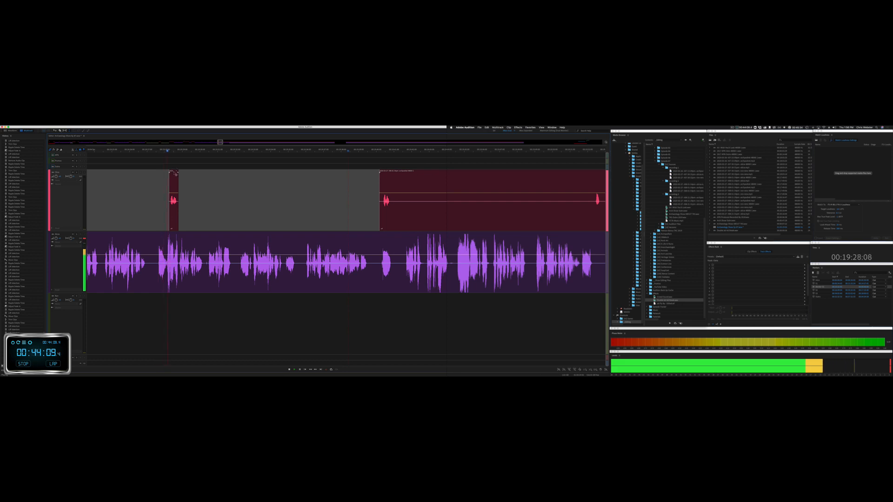
Step: Move the short red utterance clip slightly earlier and ripple-delete the purple filler sound starting at 00:19:27:32
left_click_drag(175, 173, 151, 174)
key("space")
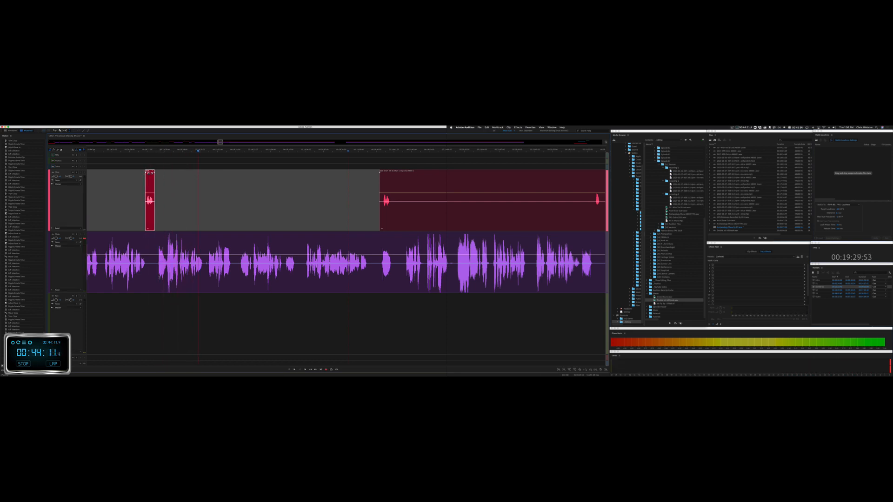
scroll(159, 278, "up", 5)
left_click_drag(144, 276, 206, 275)
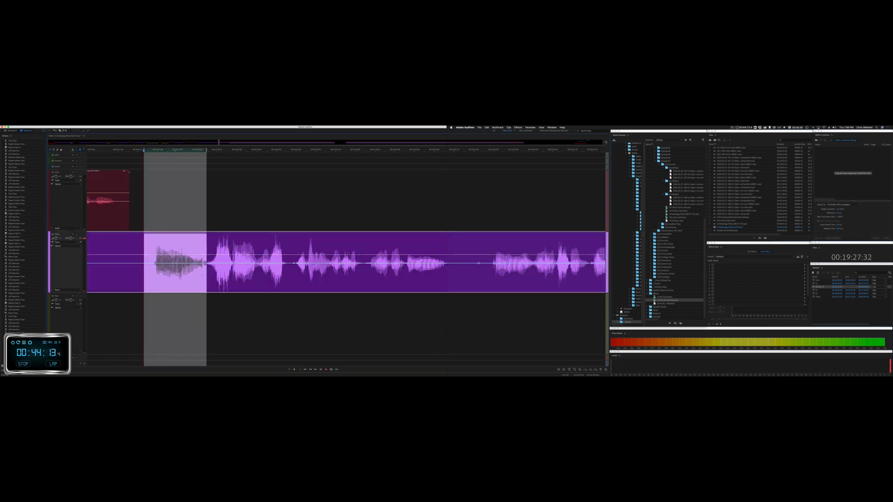
key("shift+super+BackSpace")
key("space")
scroll(203, 275, "down", 5)
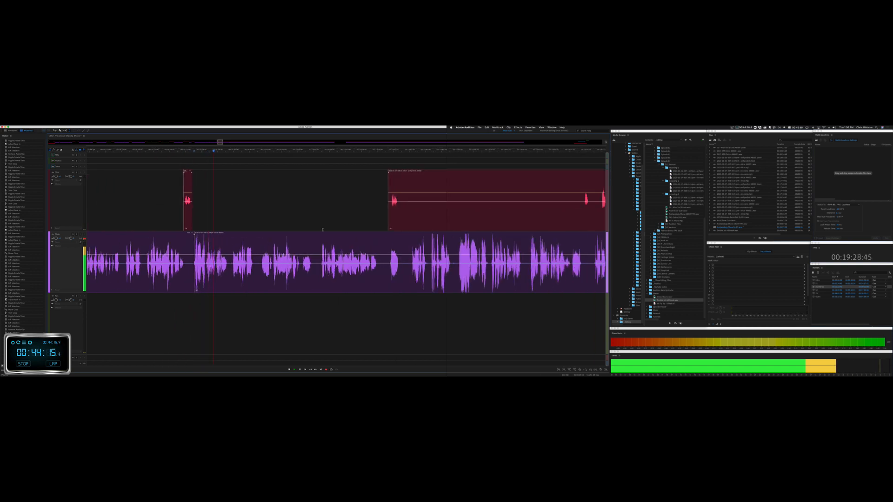
Step: Delete the long red silence between the next utterance and the pair of utterances following it, and pause playback
left_click_drag(397, 220, 579, 219)
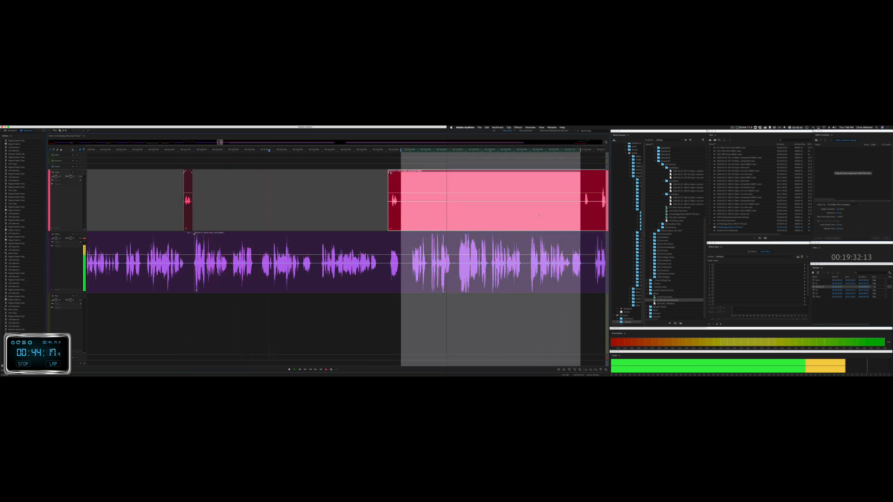
key("Delete")
key("space")
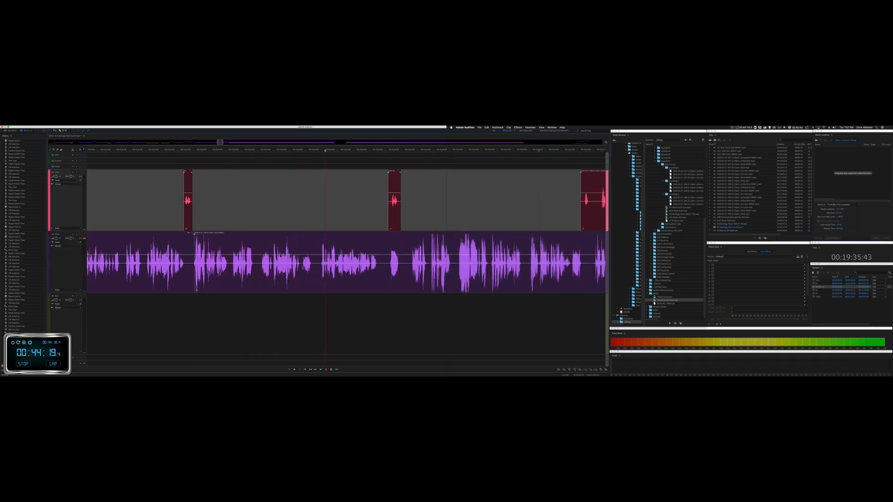
Step: Ripple-delete the short isolated purple sound and pause just before the long phrase near 00:19:34, and resume playback
left_click_drag(302, 271, 320, 272)
key("shift+super+BackSpace")
key("space")
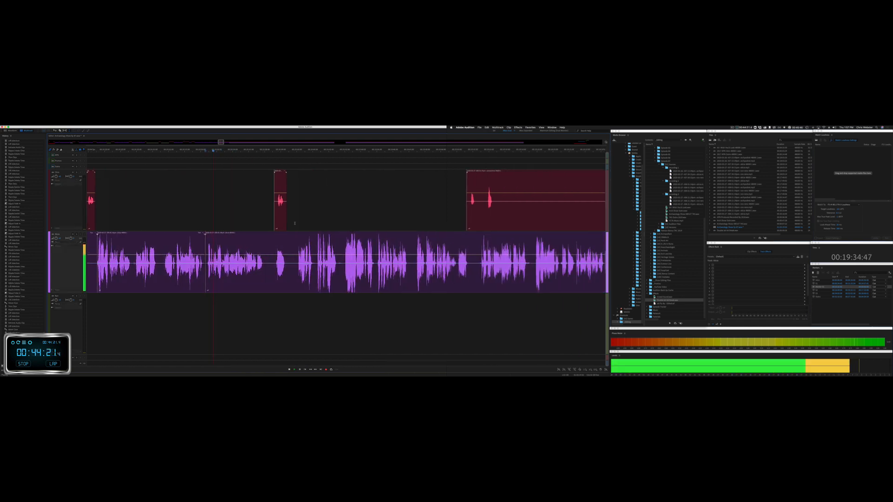
Step: Move the next short red clip slightly earlier and ripple-delete the isolated purple sound after it near 00:19:38:50
left_click_drag(273, 173, 258, 173)
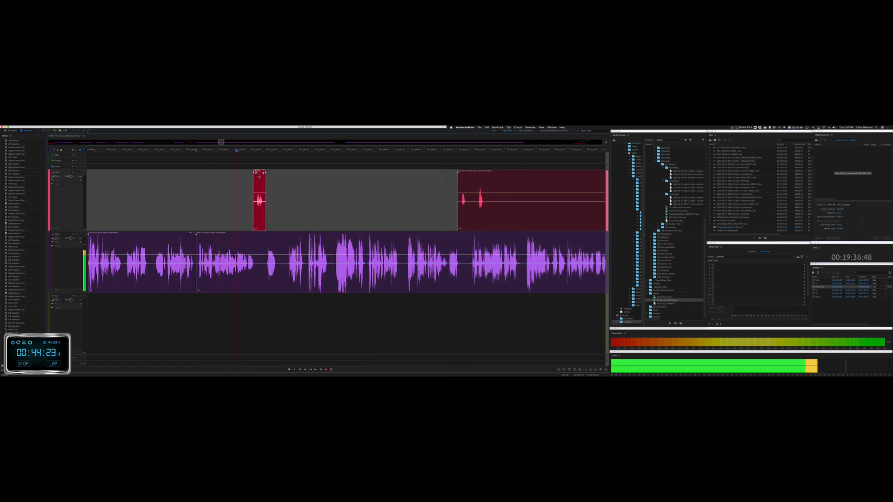
left_click_drag(265, 268, 289, 268)
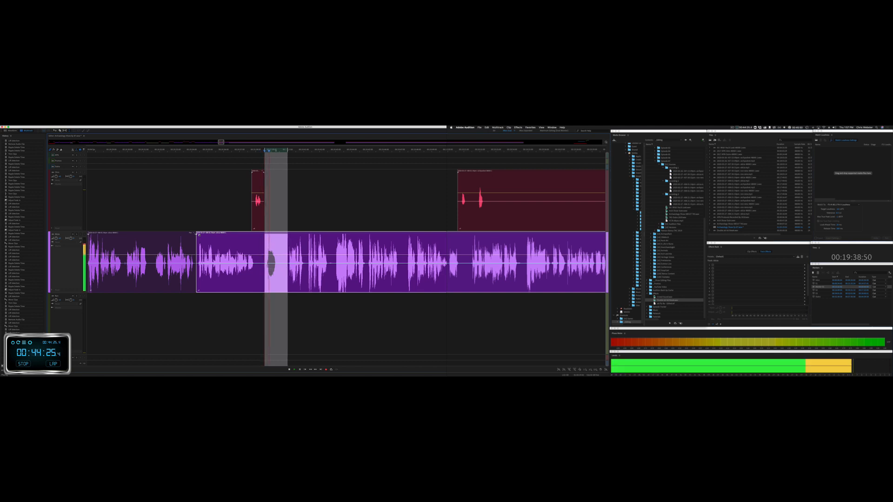
key("space")
key("shift+super+BackSpace")
key("space")
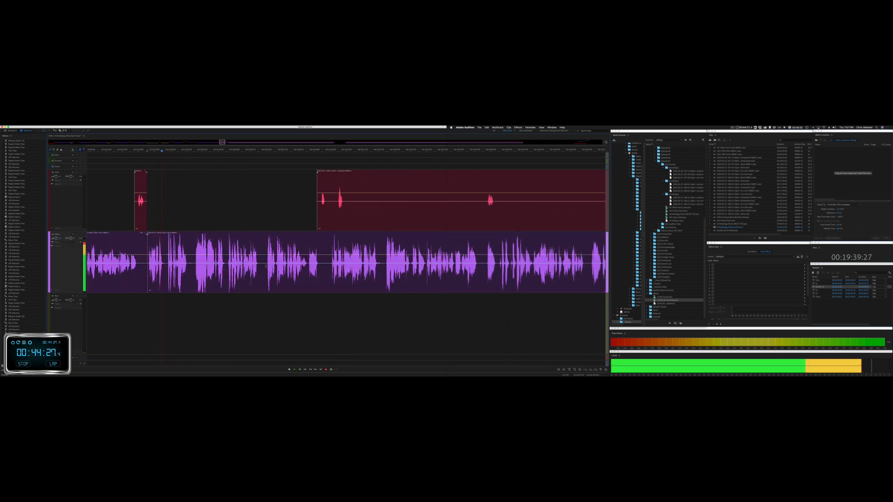
Step: Delete the red track's silent stretches before and after the single utterance near 00:20:00
left_click_drag(308, 212, 444, 210)
key("Delete")
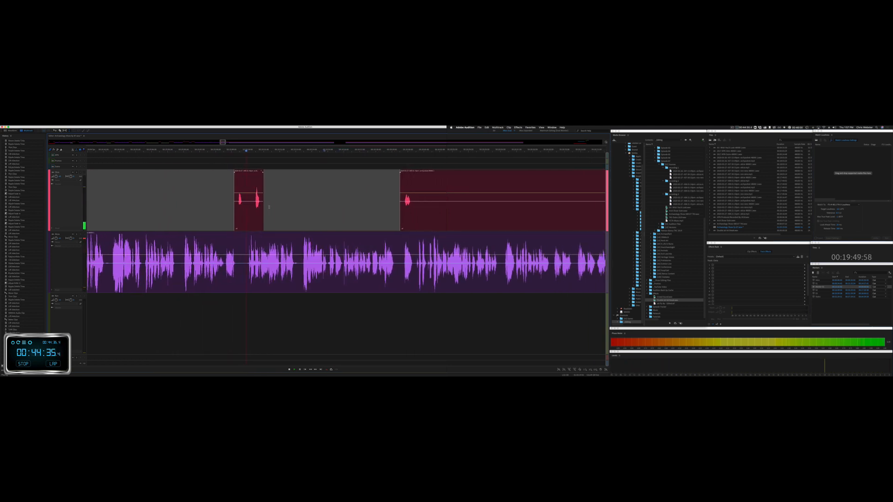
left_click_drag(330, 205, 585, 212)
key("Delete")
left_click(543, 218)
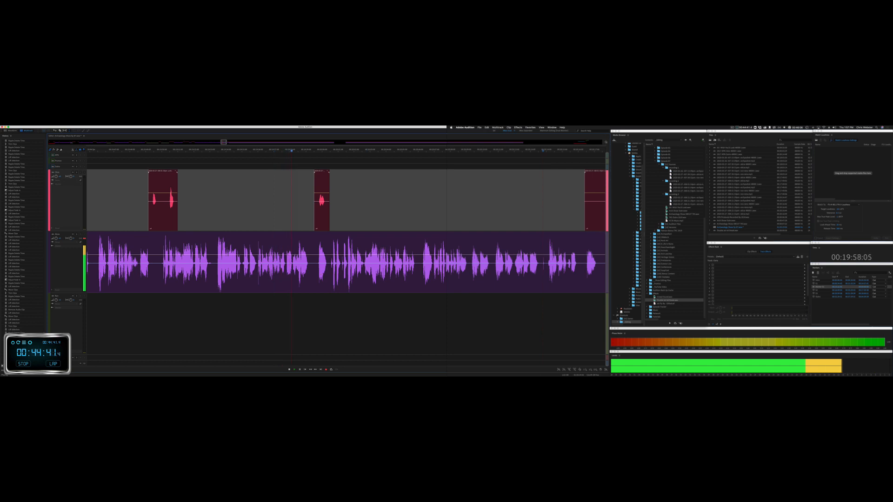
Step: Delete the isolated short red utterance clip near 00:20:00
left_click_drag(312, 269, 329, 268)
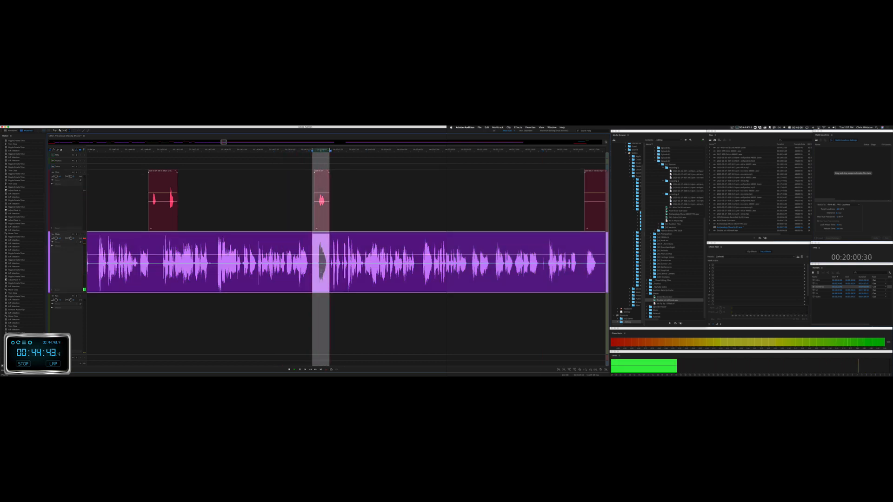
left_click(301, 211)
scroll(301, 205, "right", 2)
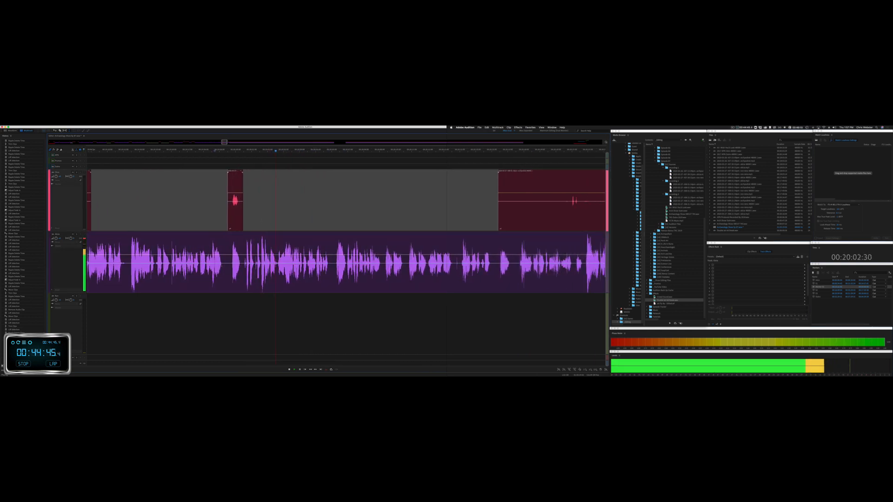
key("space")
key("Delete")
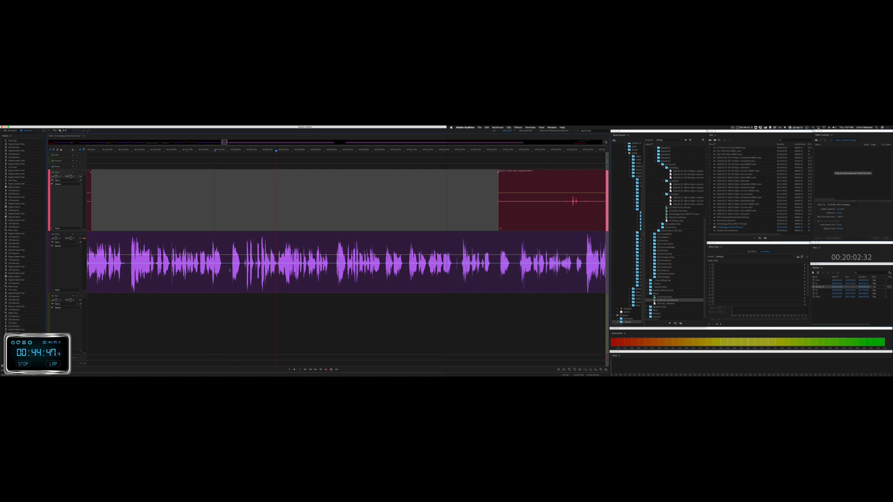
Step: Ripple-delete the isolated purple sound near 00:20:00 with its surrounding pauses, and resume playback
left_click_drag(226, 271, 243, 270)
key("shift+Delete")
key("space")
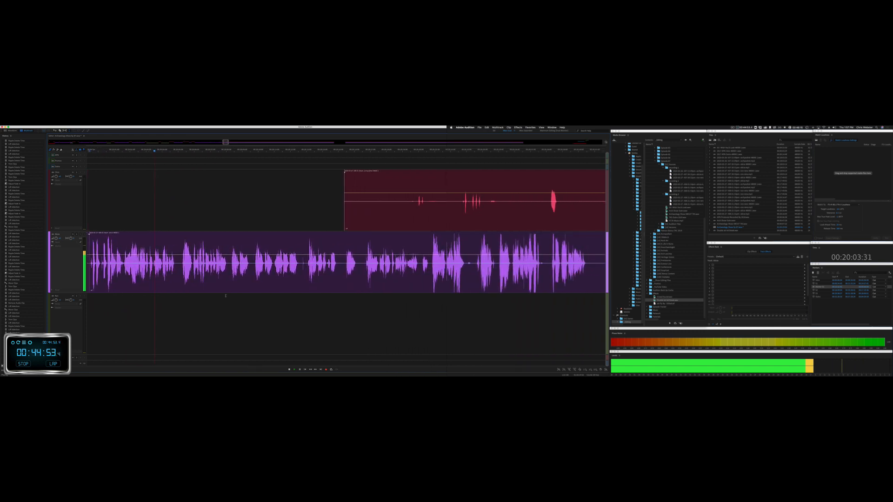
Step: Ripple-delete the purple sound and pause starting at 00:19:59:51, and replay from just before the cut
key("space")
scroll(185, 261, "up", 4)
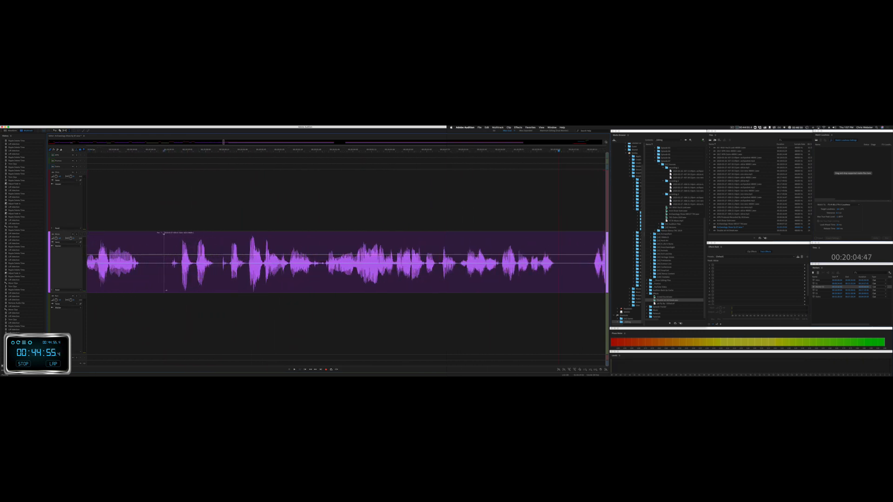
left_click_drag(191, 263, 260, 271)
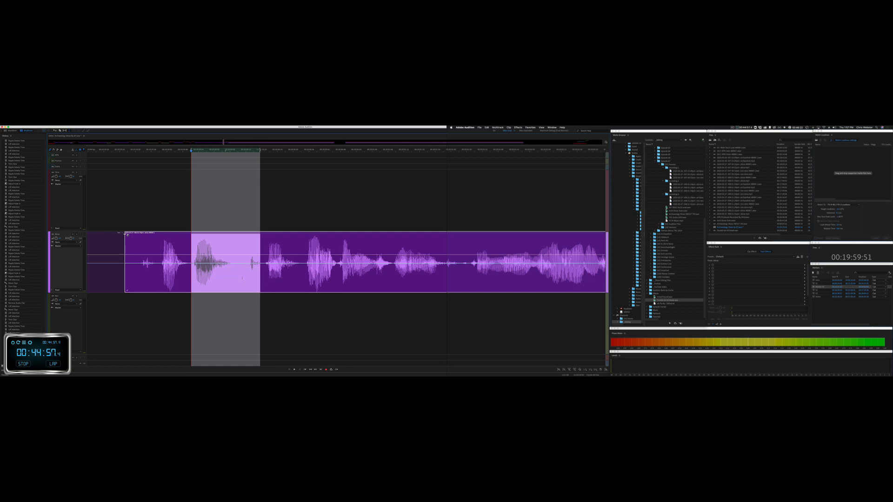
key("shift+super+BackSpace")
scroll(239, 277, "down", 5)
left_click(200, 256)
key("space")
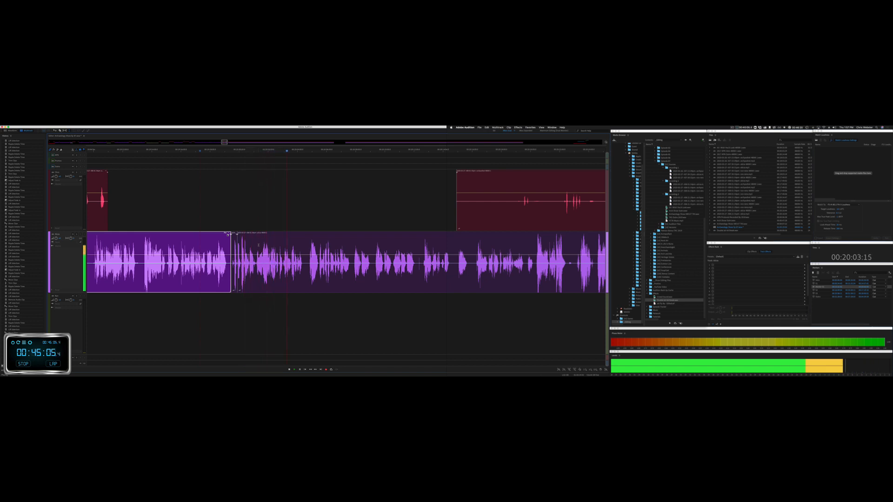
Step: Remove the opening silence of the next red clip up to its first faint sounds, and pause playback
scroll(259, 245, "right", 5)
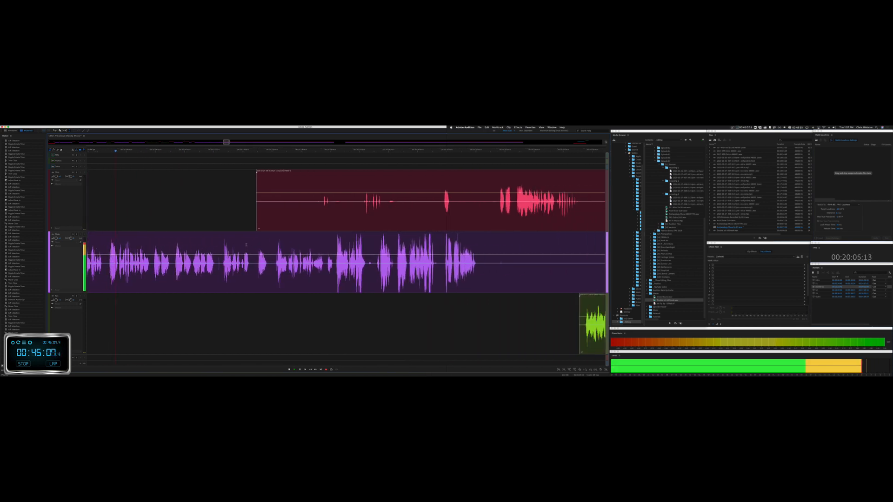
left_click_drag(256, 215, 322, 220)
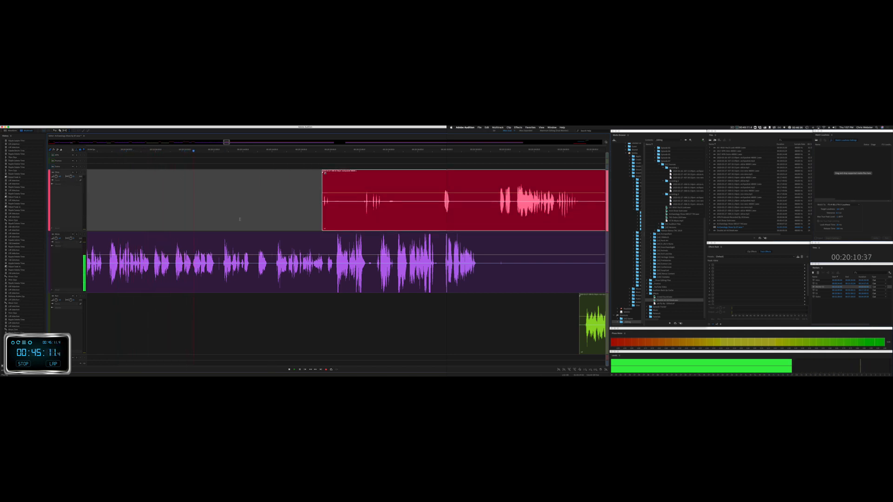
key("space")
Step: Ripple-delete the purple sound and following pause starting at 00:20:11:30, and resume playback
scroll(222, 237, "up", 5)
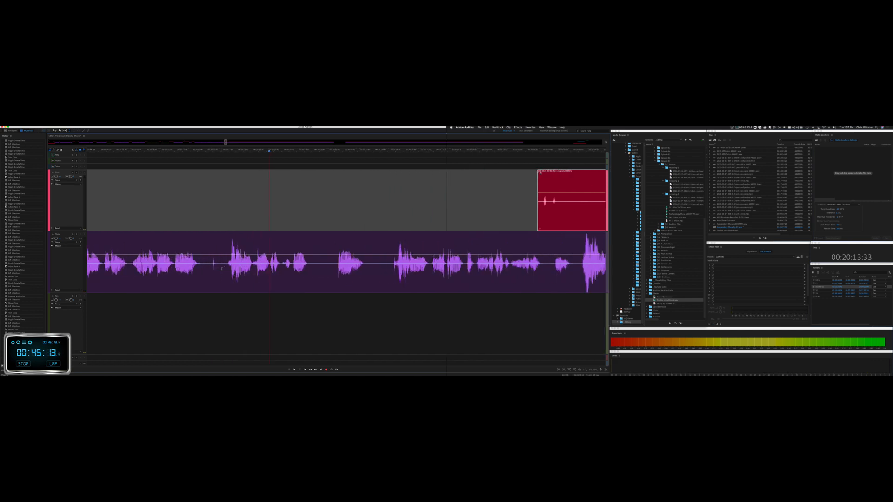
left_click(159, 272)
key("space")
left_click_drag(160, 272, 224, 269)
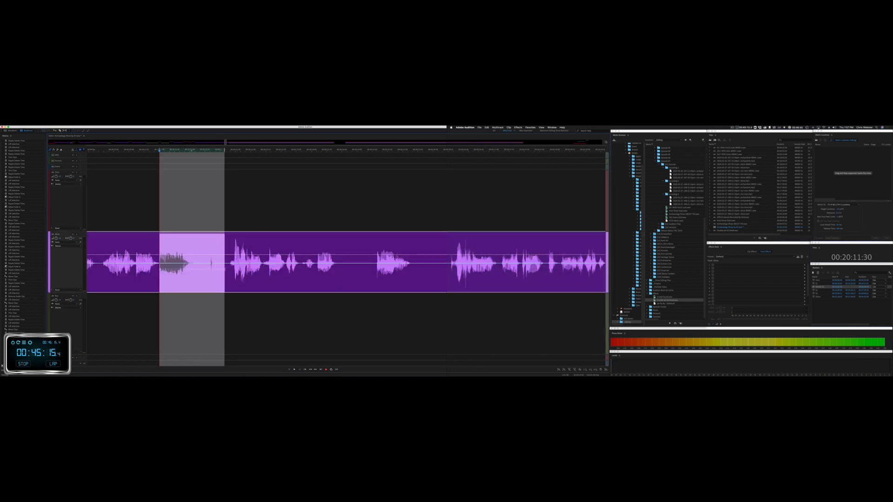
key("shift+Delete")
key("space")
scroll(185, 278, "down", 5)
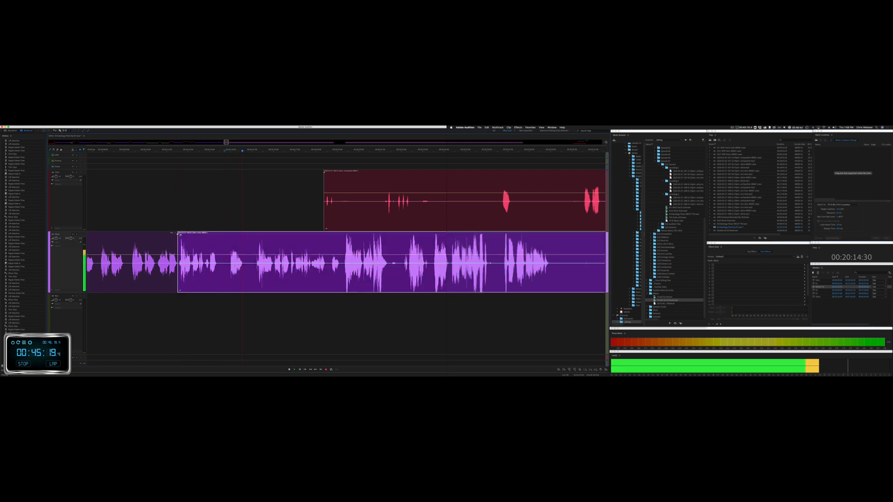
Step: Ripple-delete the isolated purple sound and its surrounding pauses at 00:20:13:45, and resume playback
left_click_drag(225, 270, 252, 270)
key("space")
key("shift+Delete")
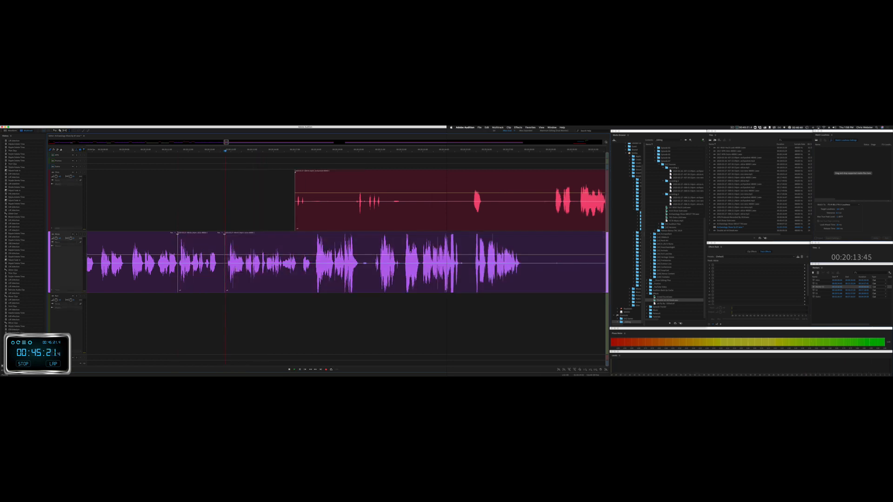
key("space")
Step: Delete the red silences between the two groups of faint sounds and between the second group and the first louder utterance
left_click_drag(244, 205, 288, 205)
key("Delete")
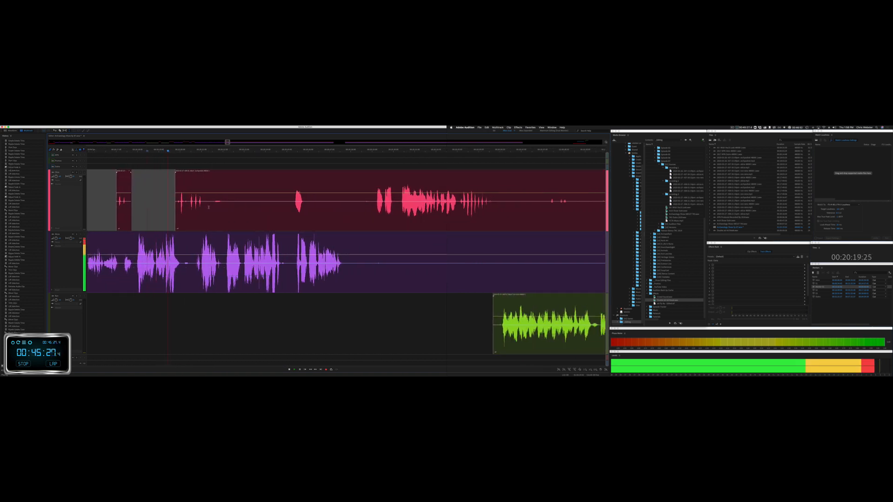
left_click_drag(209, 207, 289, 207)
key("Delete")
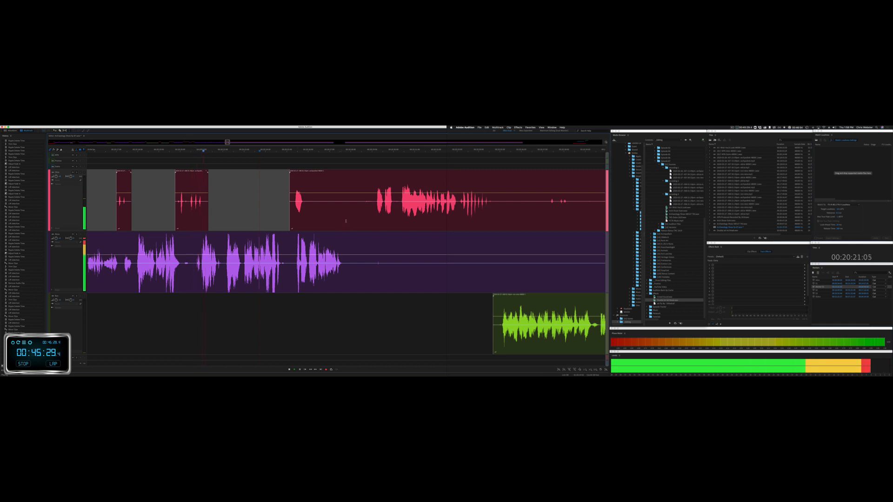
Step: Ripple-delete part of the pause before the main red speech, and clear the purple silence from that cut into the green speech
left_click_drag(346, 221, 375, 228)
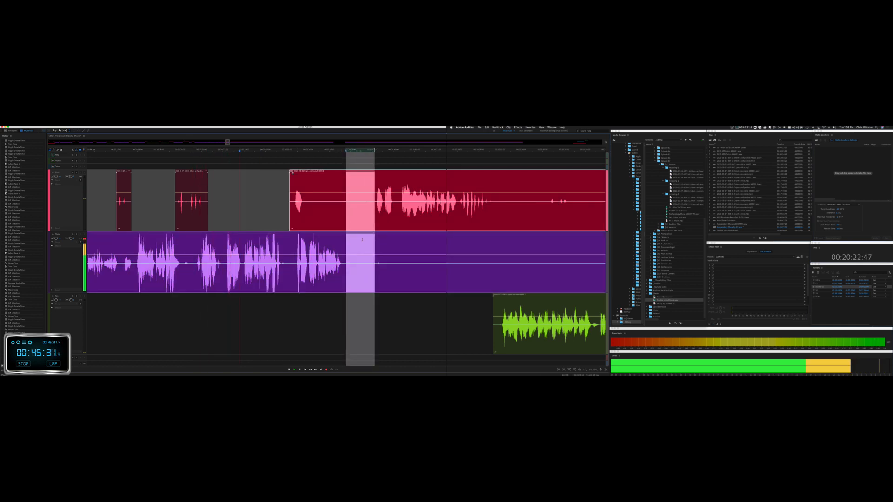
key("Delete")
left_click_drag(347, 278, 537, 278)
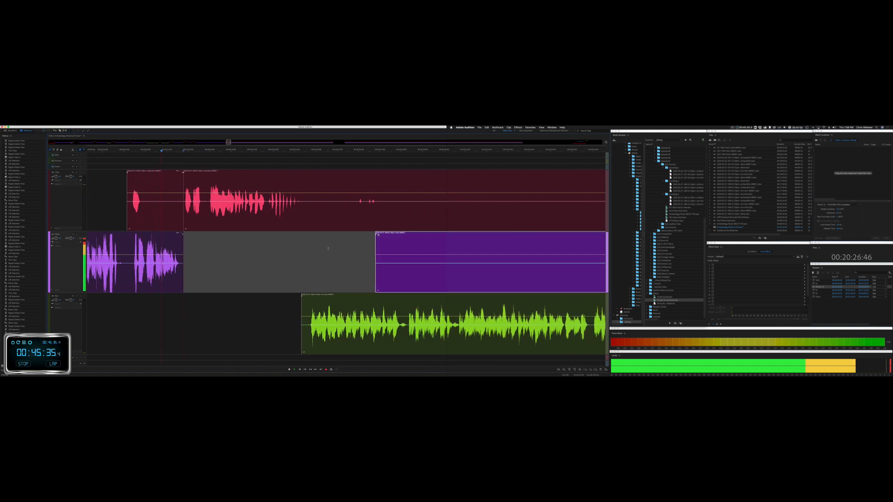
Step: Clear the red track's faint noise and silence after its speech, and extend the cleared red and purple stretches beneath the green speech
left_click_drag(299, 209, 439, 210)
key("Delete")
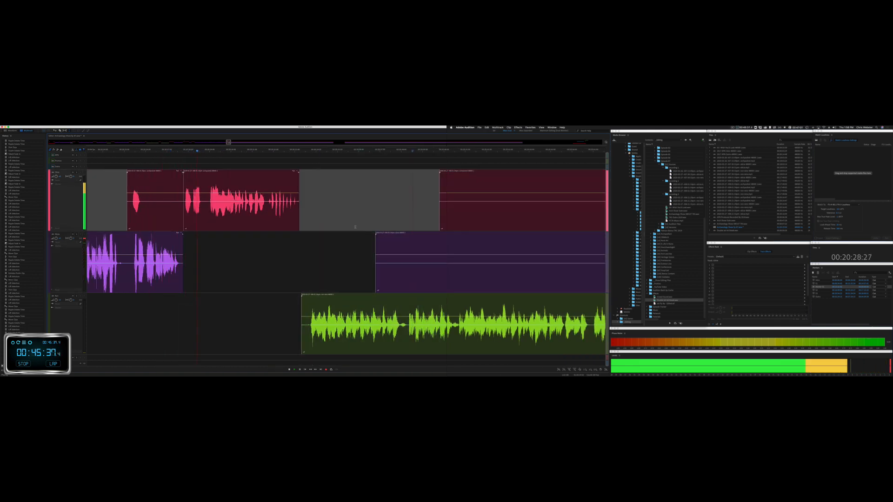
left_click_drag(354, 245, 559, 250)
key("Delete")
key("9")
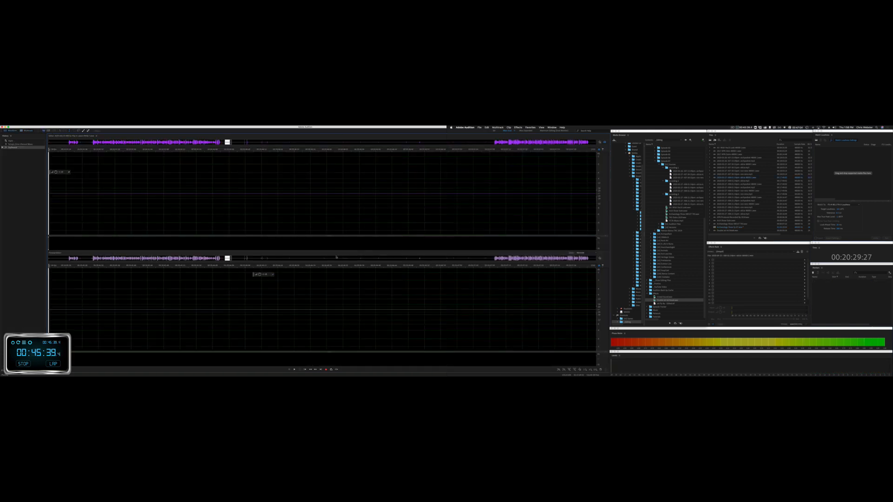
left_click(28, 131)
key("space")
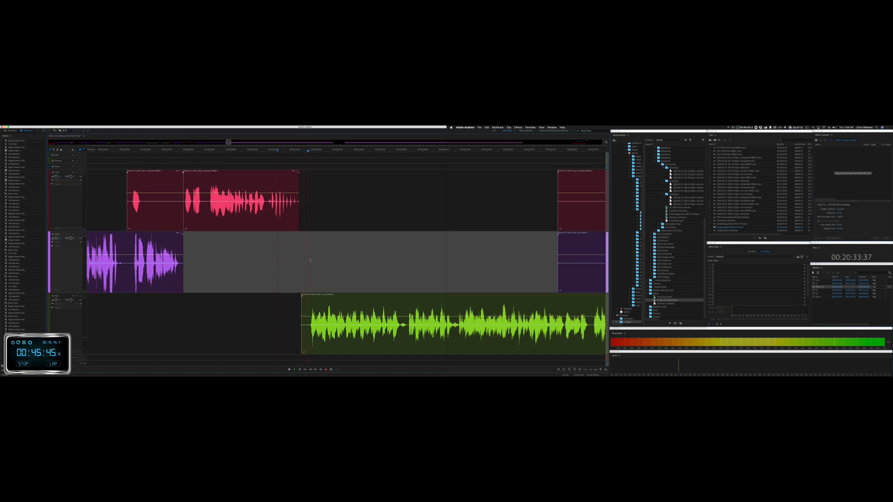
Step: Clear the red and purple silence beneath the green speech up to just before the next red utterance
scroll(310, 261, "right", 3)
left_click_drag(326, 201, 489, 269)
key("Delete")
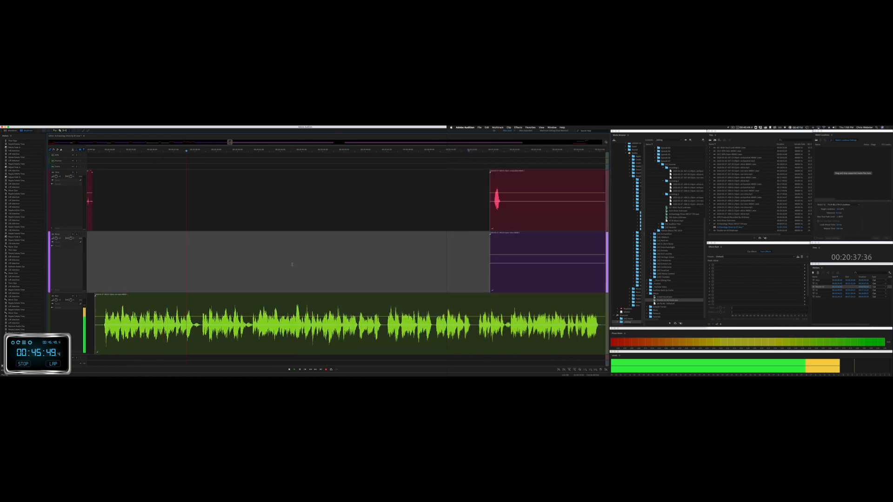
Step: Clear the purple silence until past the end of the green speech, and the red silence between its next two utterances
scroll(292, 265, "right", 7)
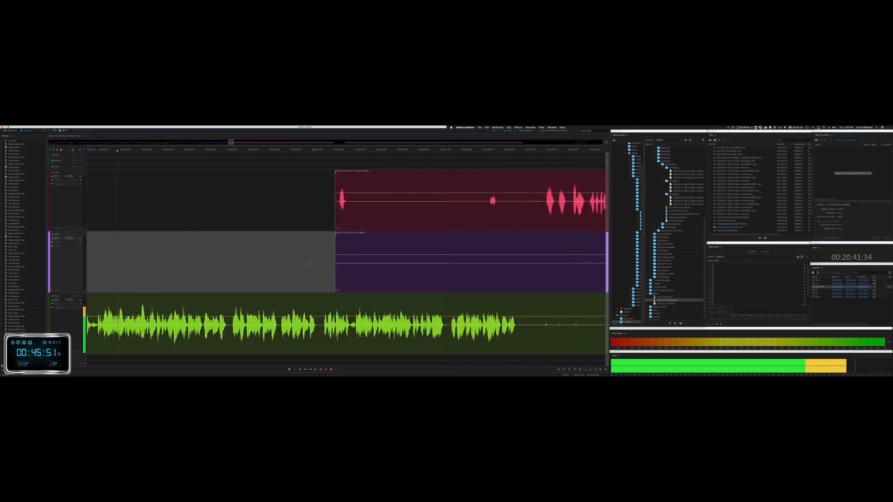
left_click_drag(310, 264, 592, 269)
key("Delete")
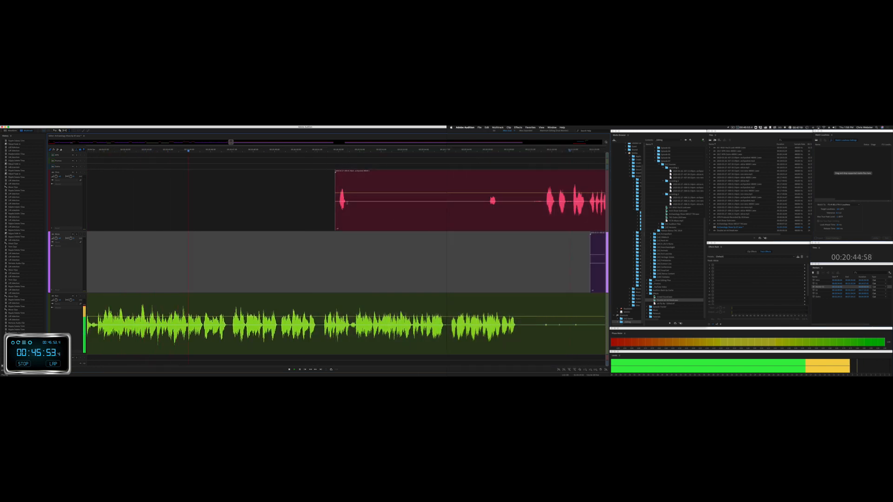
left_click_drag(347, 203, 488, 213)
key("Delete")
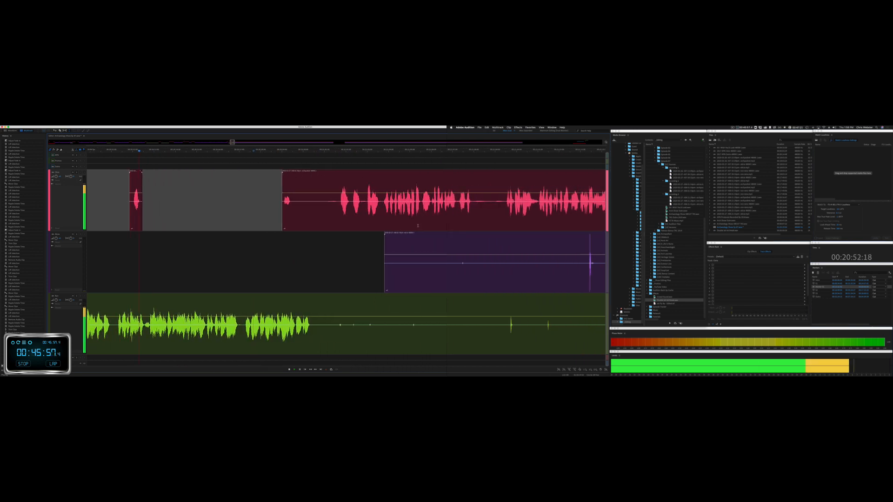
Step: Clear the red silence between the short utterance and the main red speech, and ripple-delete the pause after the green speech
left_click_drag(291, 213, 338, 215)
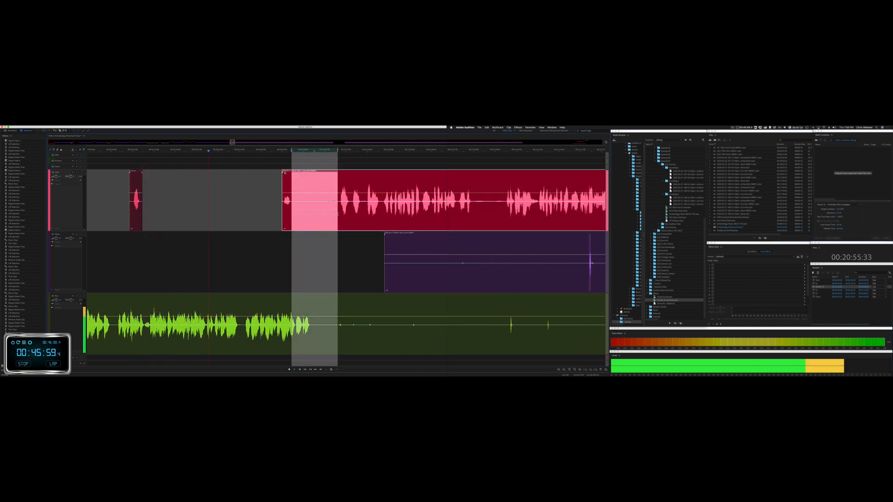
key("Delete")
left_click_drag(315, 310, 339, 280)
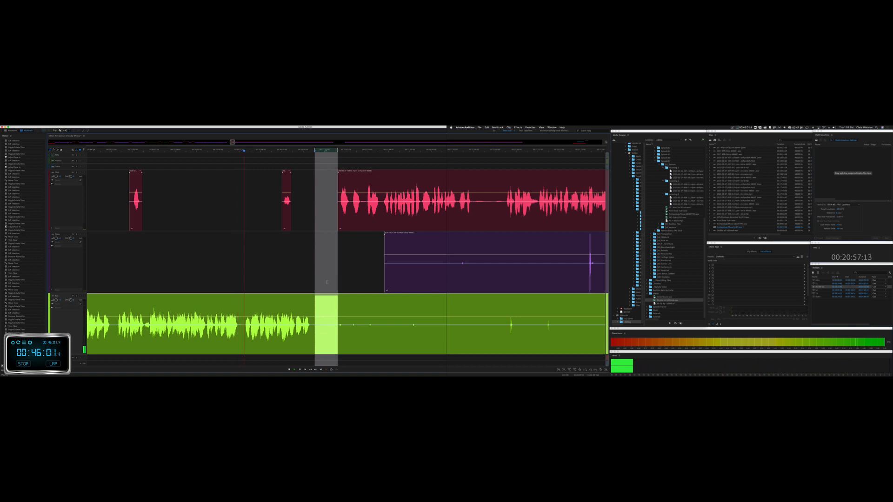
key("Delete")
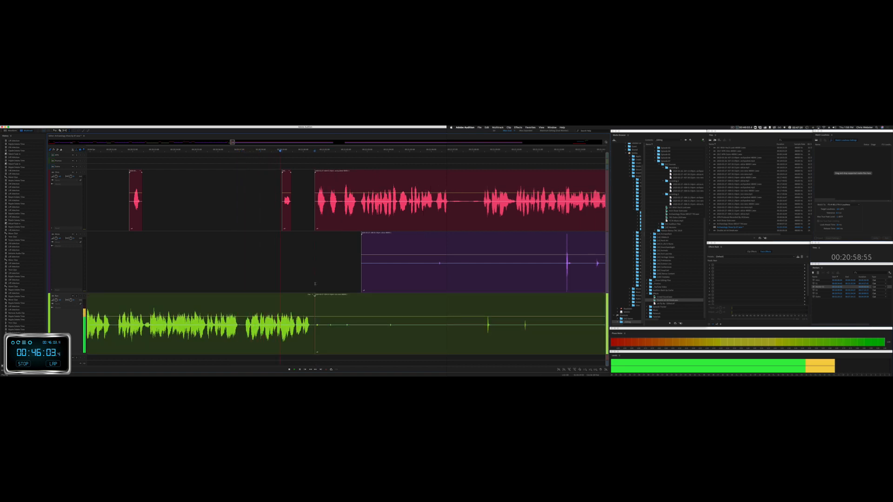
Step: Clear the purple and green noise beneath the main red speech, starting from the cut
left_click_drag(315, 284, 578, 285)
key("Delete")
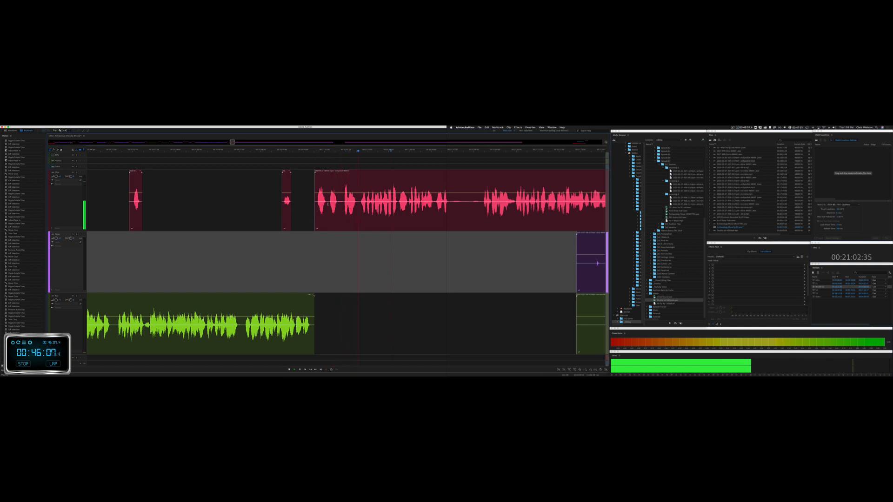
Step: Ripple-delete the filler near the start of the main red speech and the long pause further into it
left_click_drag(328, 205, 345, 205)
key("shift+Delete")
key("space")
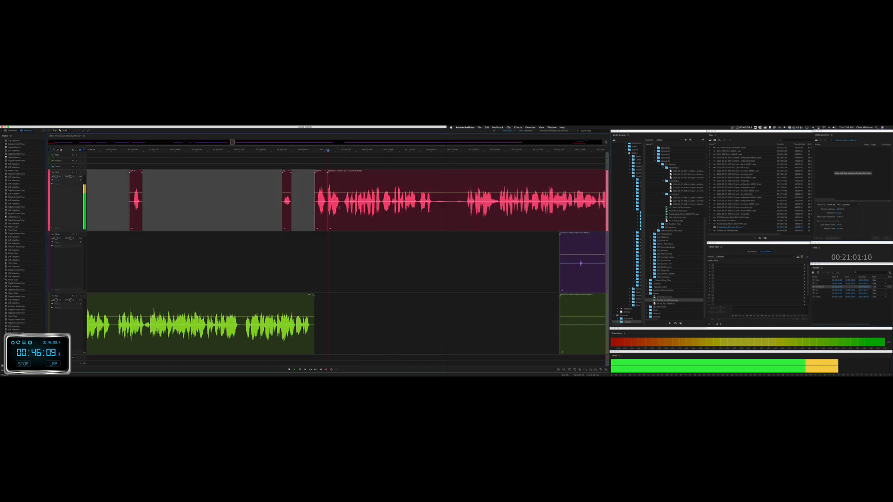
scroll(284, 200, "right", 5)
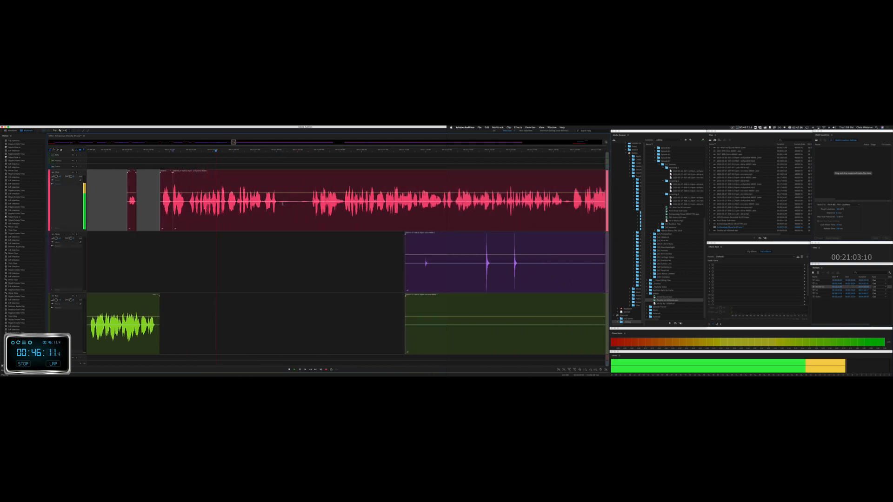
left_click_drag(281, 200, 312, 200)
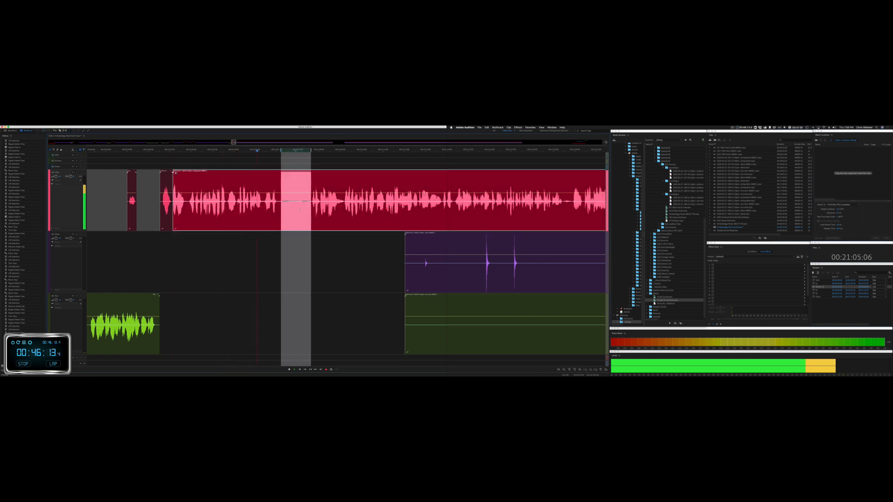
key("shift+Delete")
Step: Clear the remaining purple and green noise beneath the red speech until just before the next green utterance
scroll(246, 284, "right", 3)
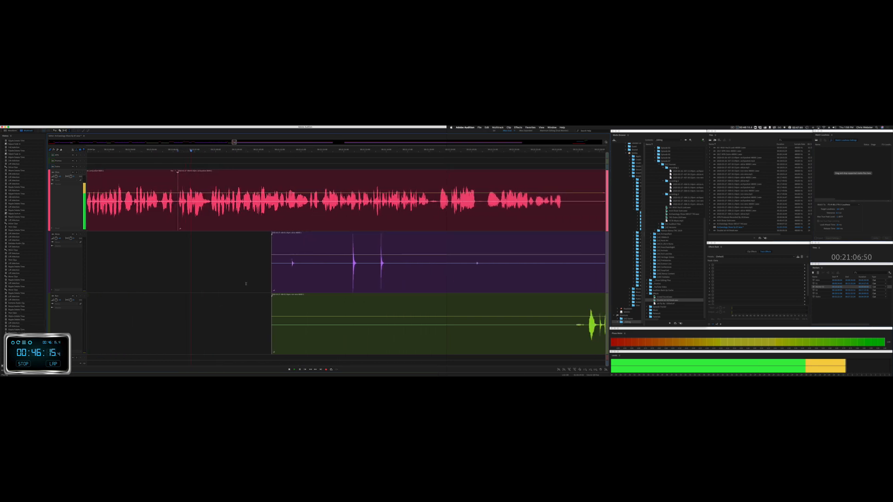
left_click_drag(246, 284, 584, 321)
key("Delete")
left_click(516, 313)
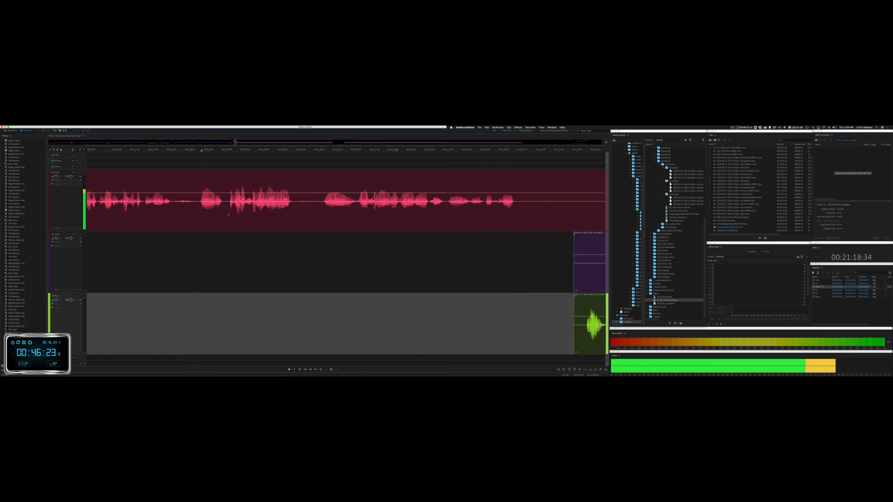
Step: Ripple-delete the short filler after the faint pause near the end of the red speech, and play back across the cut
left_click_drag(196, 210, 223, 210)
key("ctrl+shift+Delete")
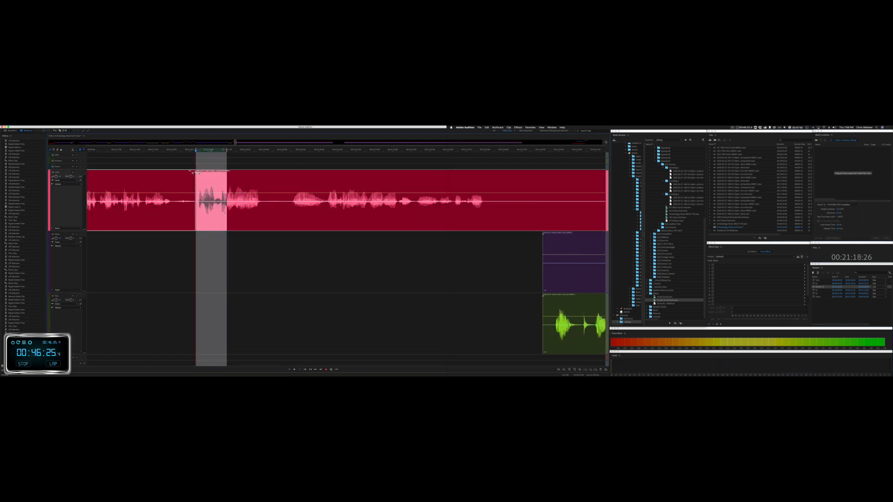
key("space")
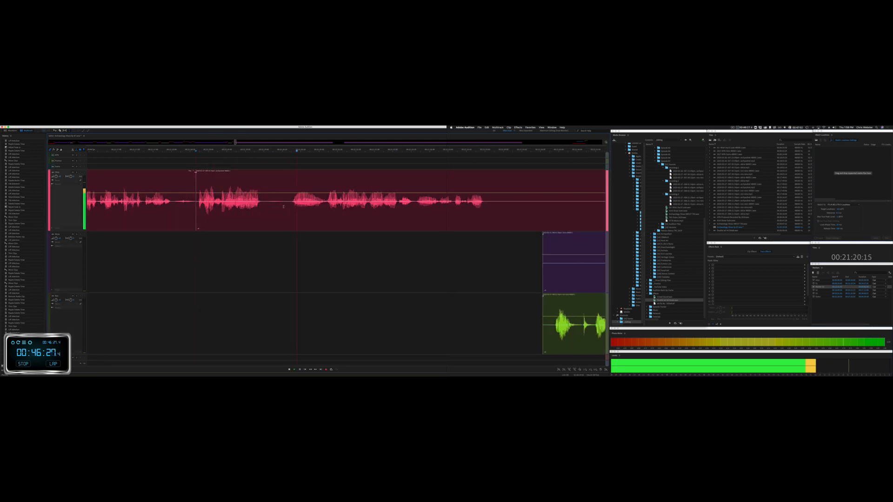
Step: Ripple-delete the filler and the following words after the next red pause, and play back across the cut
left_click_drag(282, 207, 327, 208)
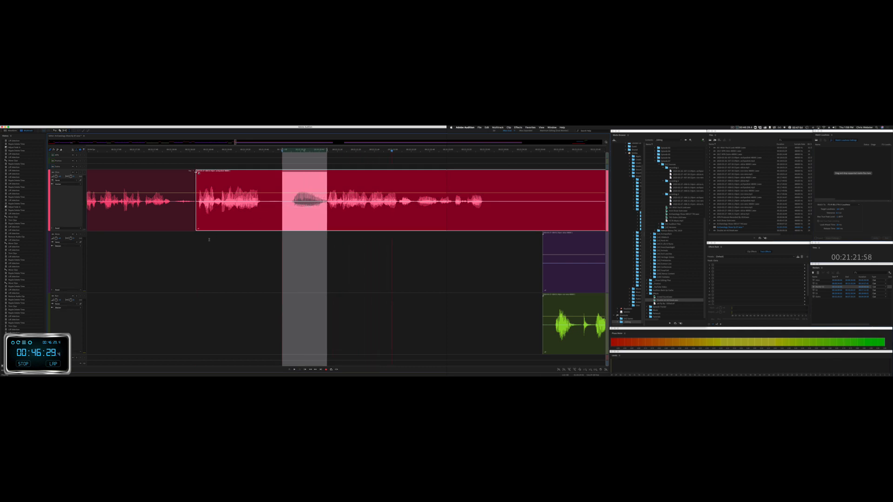
left_click(195, 242)
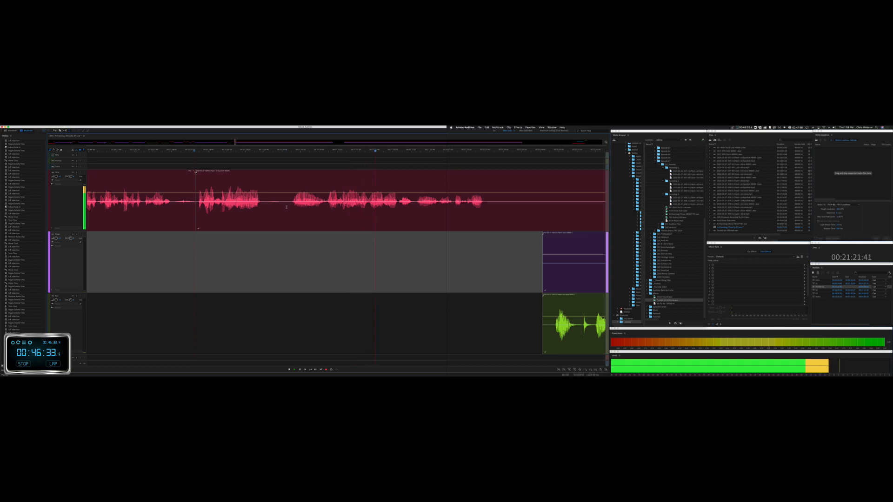
left_click_drag(286, 207, 369, 207)
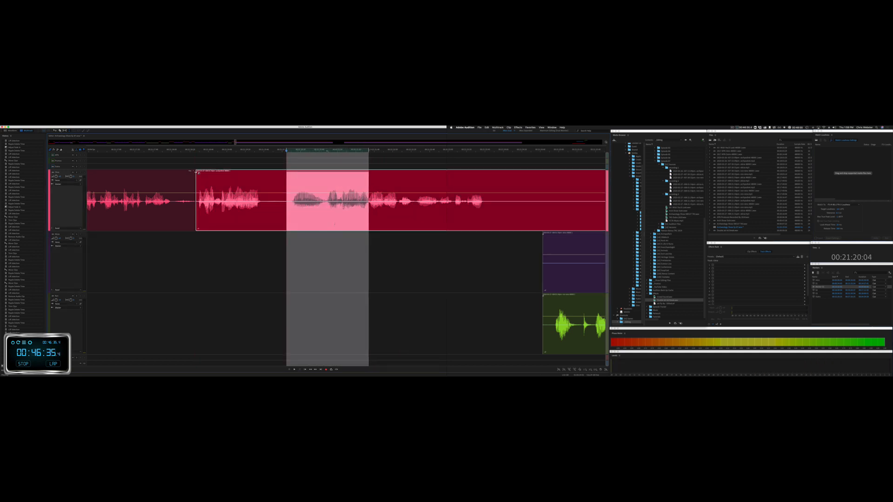
key("super+shift+BackSpace")
left_click(218, 237)
key("space")
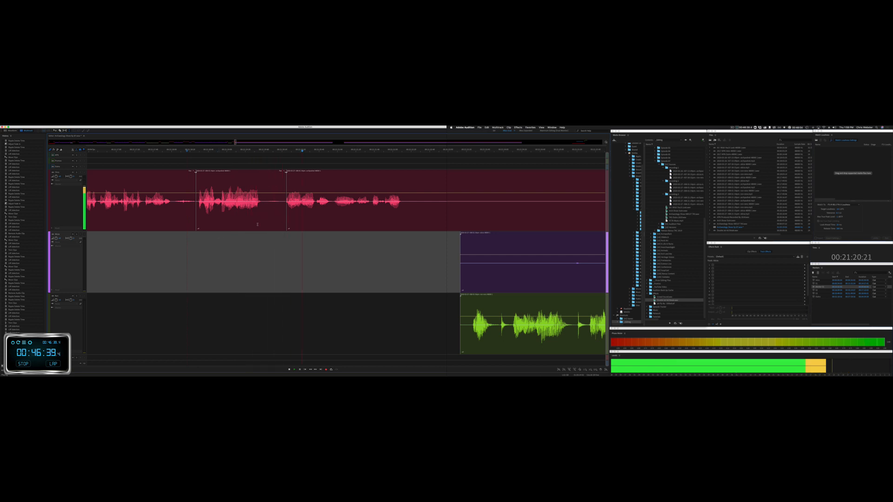
Step: Add a short fade-in to the start of the last red clip and play back across the cut
double_click(295, 171)
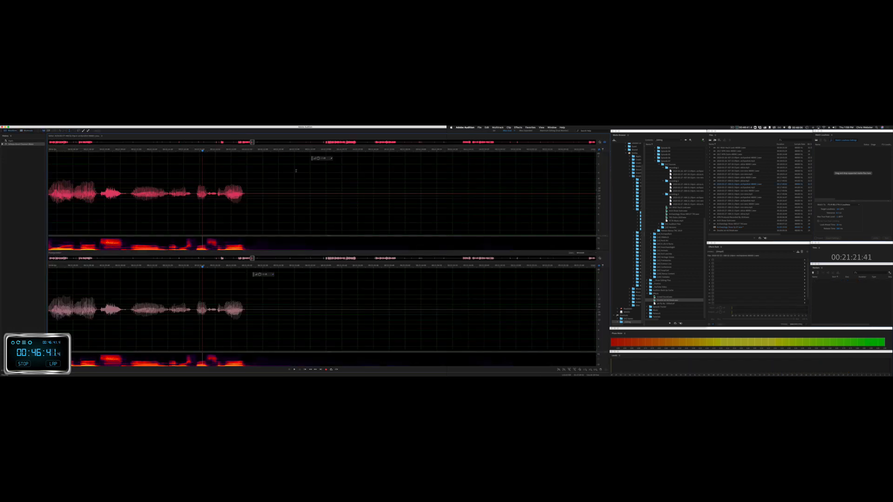
left_click(29, 131)
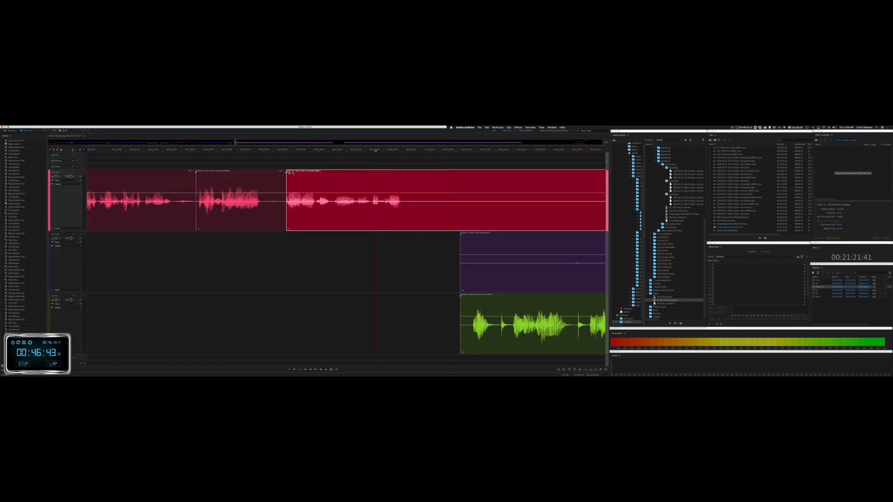
left_click_drag(287, 172, 296, 149)
left_click(151, 167)
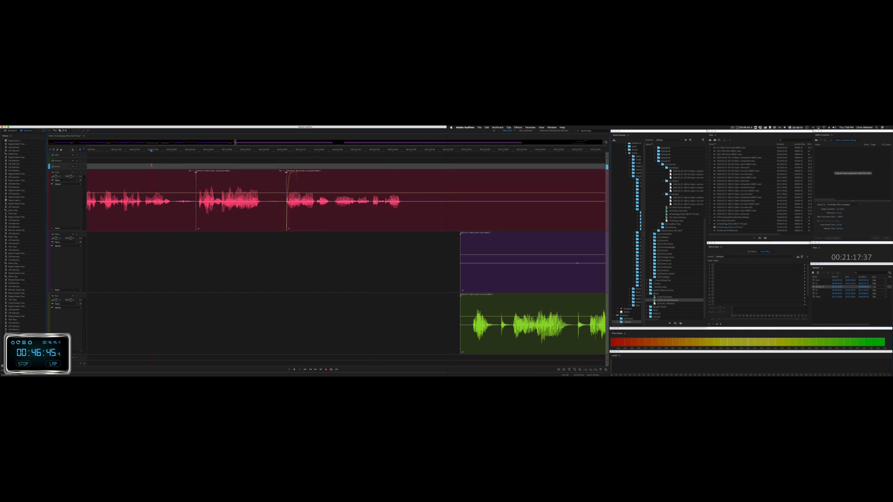
key("space")
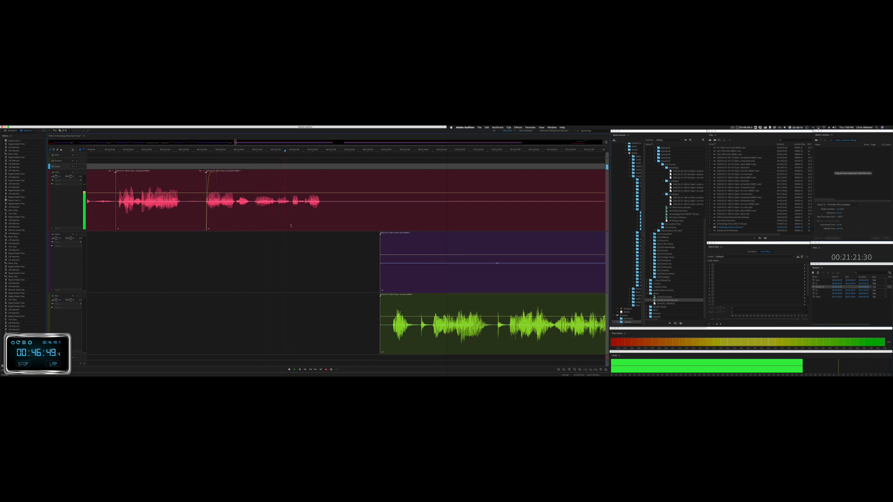
Step: Lengthen the fade-in on the last red clip and replay the transition
left_click_drag(349, 332, 400, 205)
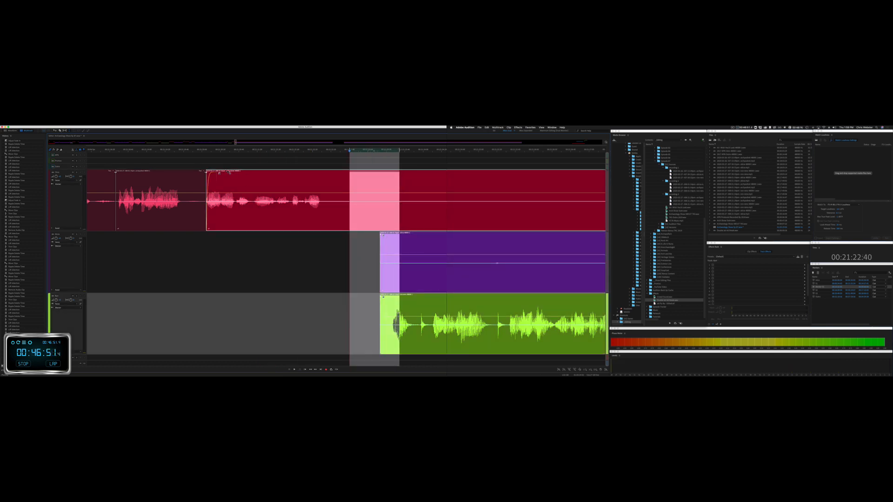
left_click_drag(229, 172, 206, 182)
left_click(137, 167)
key("space")
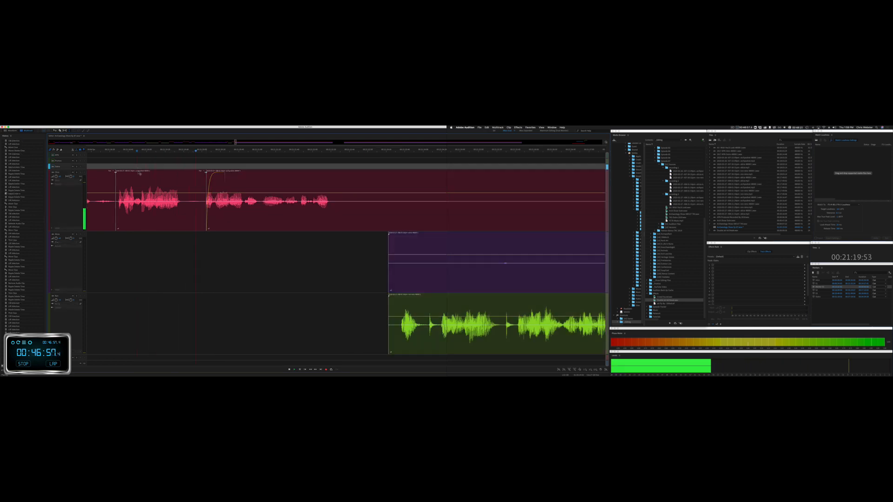
scroll(286, 266, "right", 5)
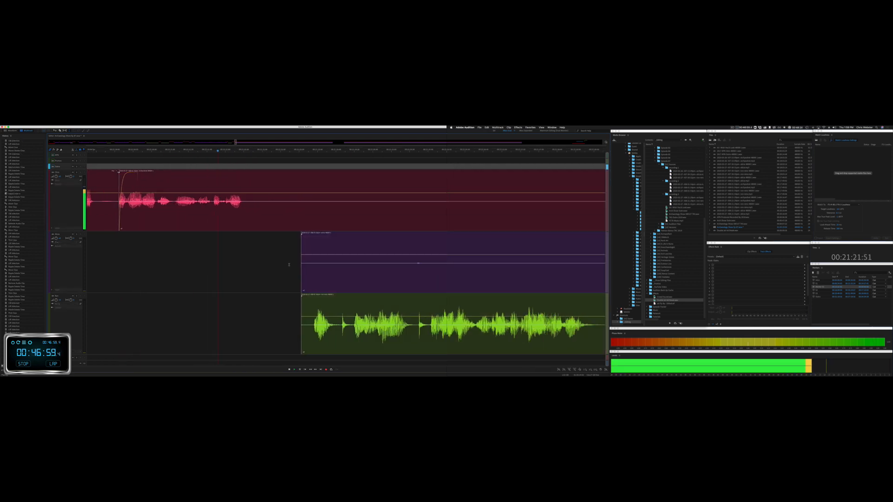
right_click(289, 265)
left_click(248, 217)
double_click(249, 216)
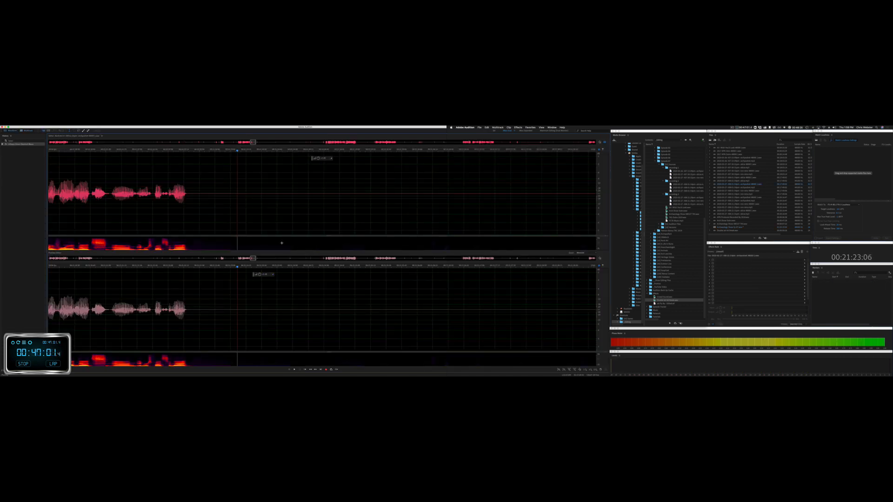
left_click(23, 131)
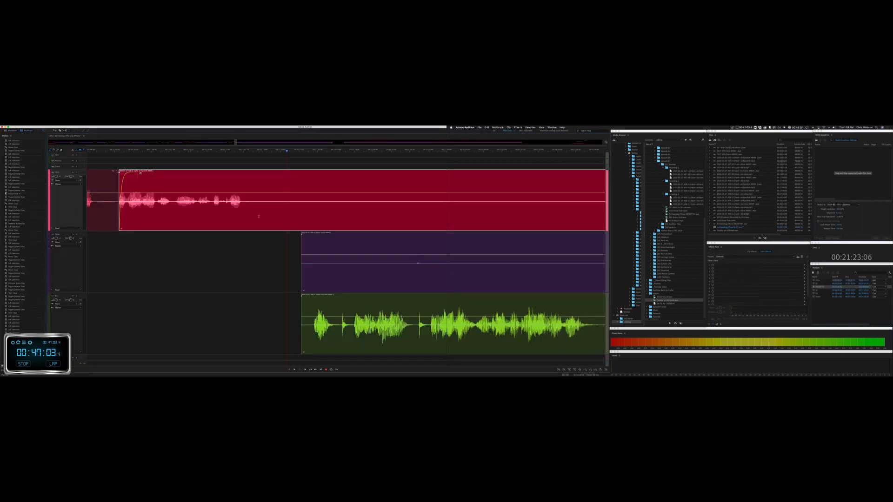
Step: Ripple-delete the pause between the red and green speech, and clear the purple and red silence beneath the start of the green speech
left_click_drag(259, 216, 412, 256)
key("super+shift+Delete")
key("space")
key("Delete")
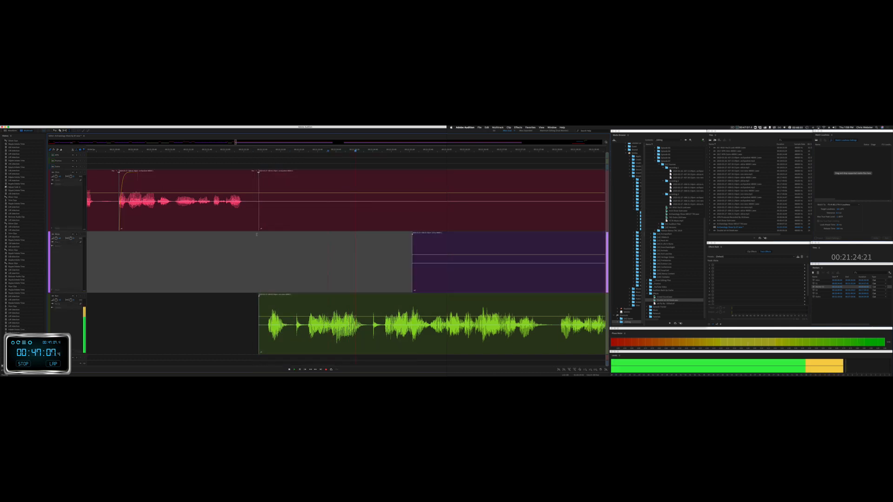
left_click_drag(256, 240, 469, 226)
key("Delete")
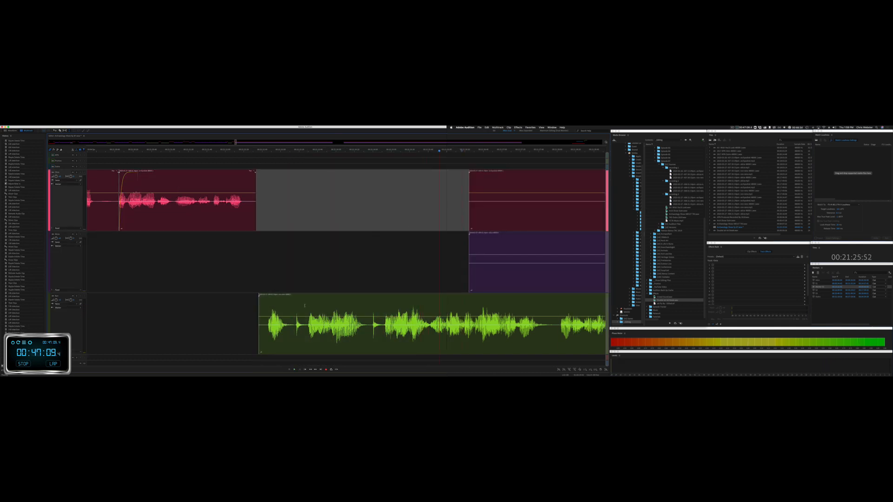
Step: Ripple-delete the two short noises between the opening phrases of the green speech
left_click_drag(293, 333, 306, 334)
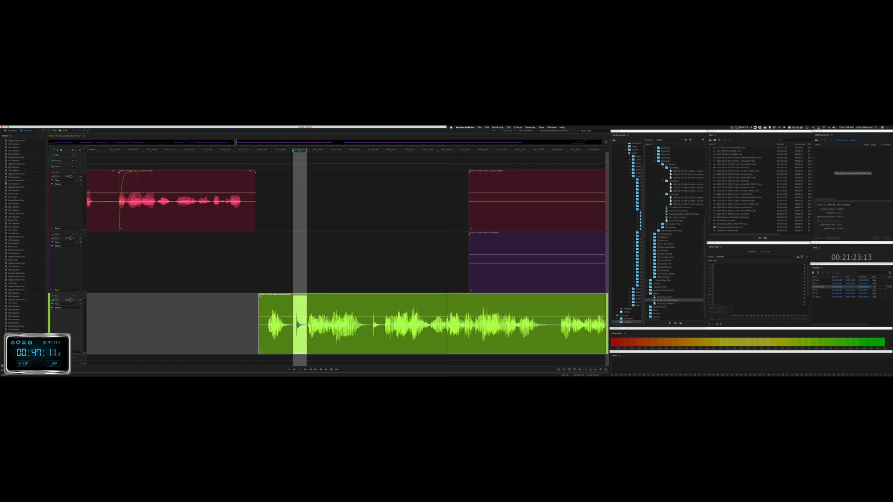
key("Delete")
key("space")
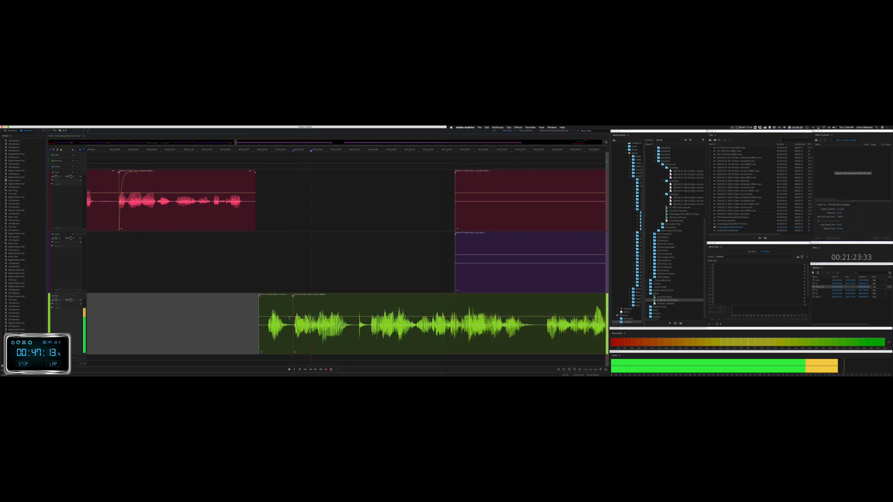
key("space")
left_click_drag(358, 333, 370, 332)
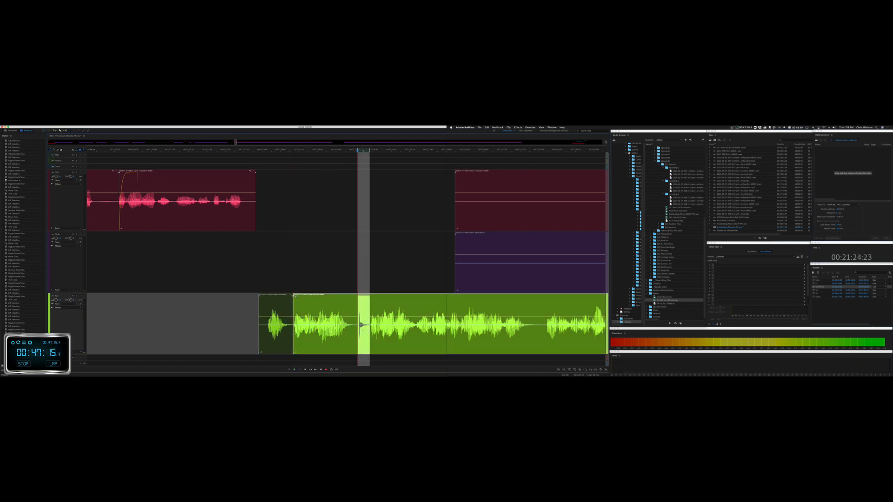
key("Delete")
key("space")
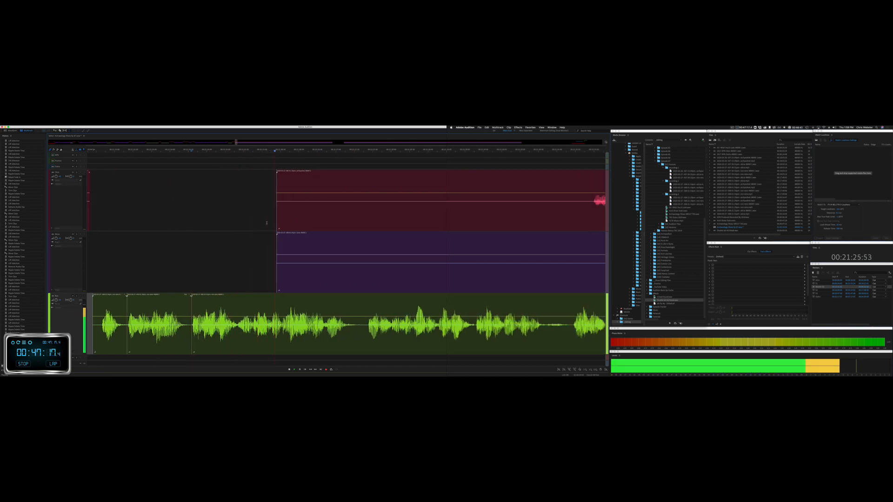
Step: Clear the red and purple silence beneath the green speech until just before the next short red utterance
left_click_drag(267, 224, 588, 261)
key("Delete")
left_click(568, 264)
Step: Clear the purple noise beneath the long continuing stretch of green speech
scroll(490, 267, "down", 5)
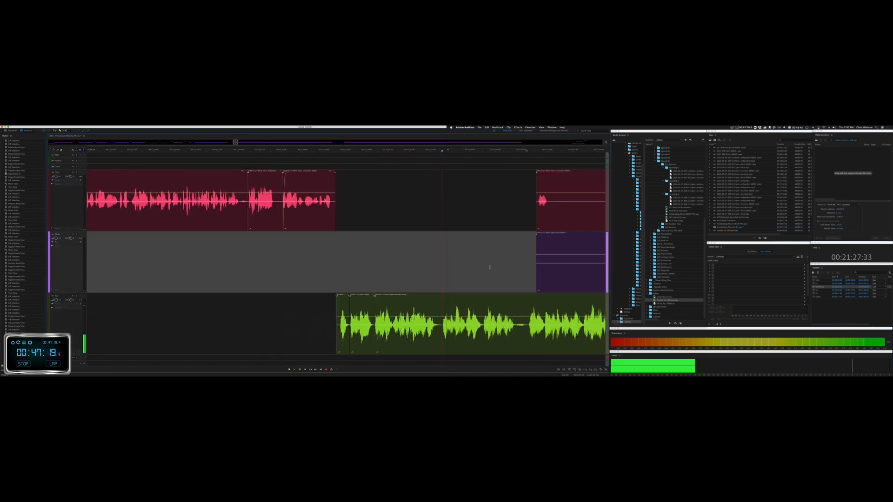
scroll(490, 268, "down", 2)
scroll(491, 267, "right", 6)
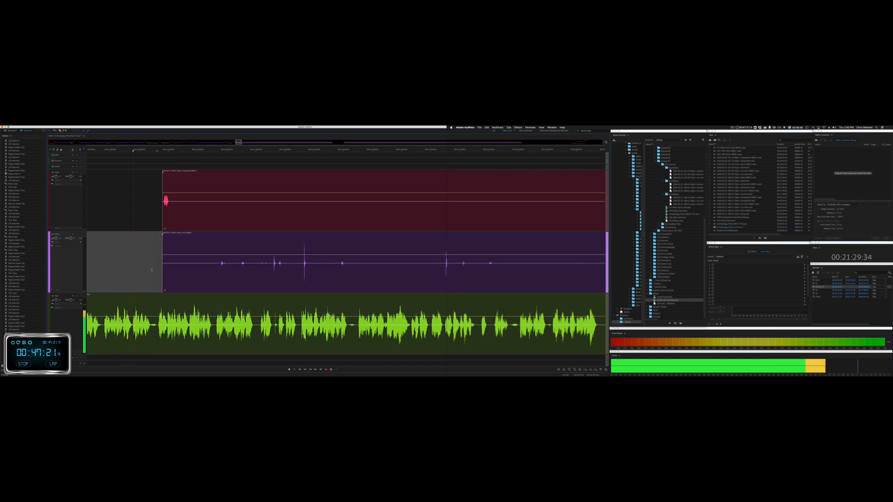
left_click_drag(152, 270, 577, 270)
key("Delete")
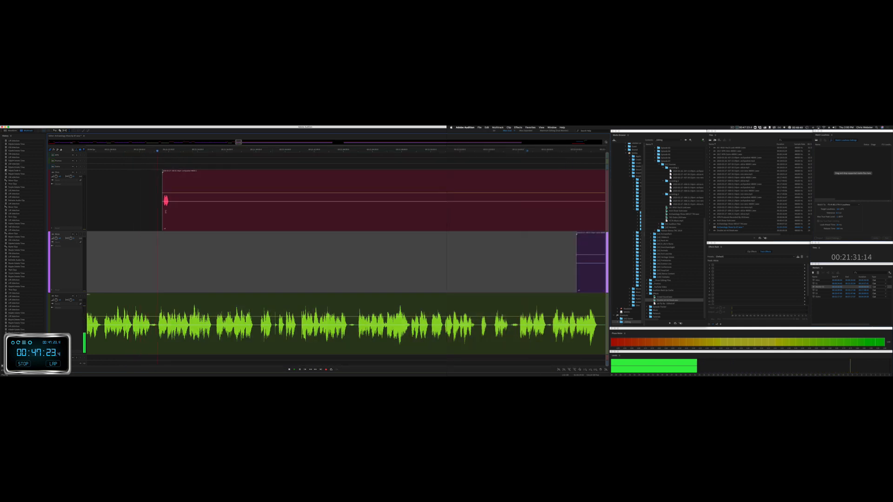
Step: Clear the red silence after its short utterance, and move that utterance's clip slightly earlier
left_click_drag(172, 212, 519, 209)
key("Delete")
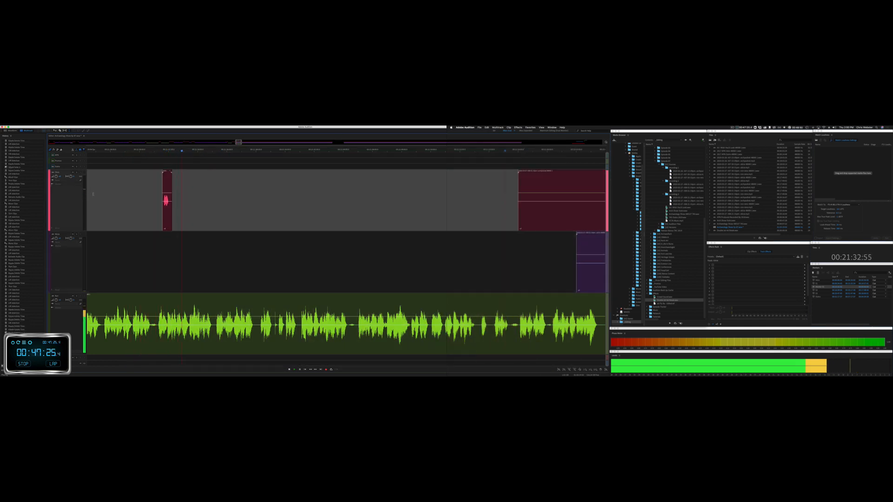
left_click_drag(167, 173, 159, 174)
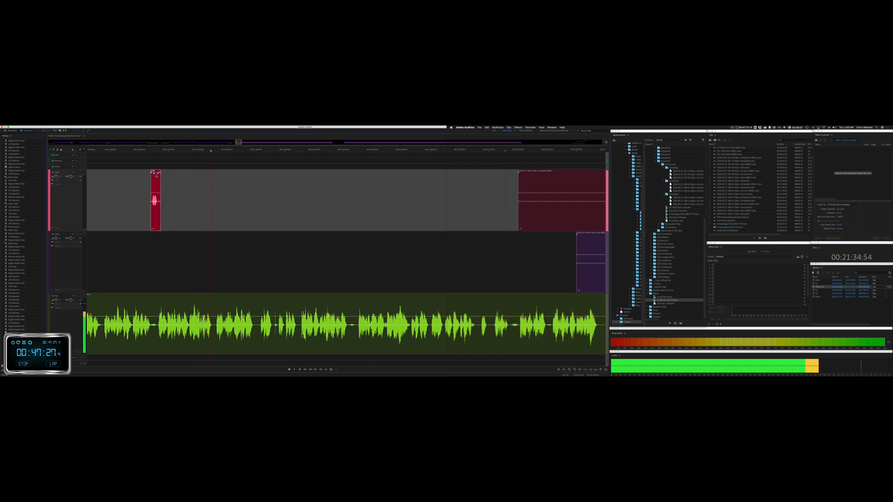
Step: Ripple-delete the short noise between the green phrases just after the short red utterance
scroll(278, 260, "right", 4)
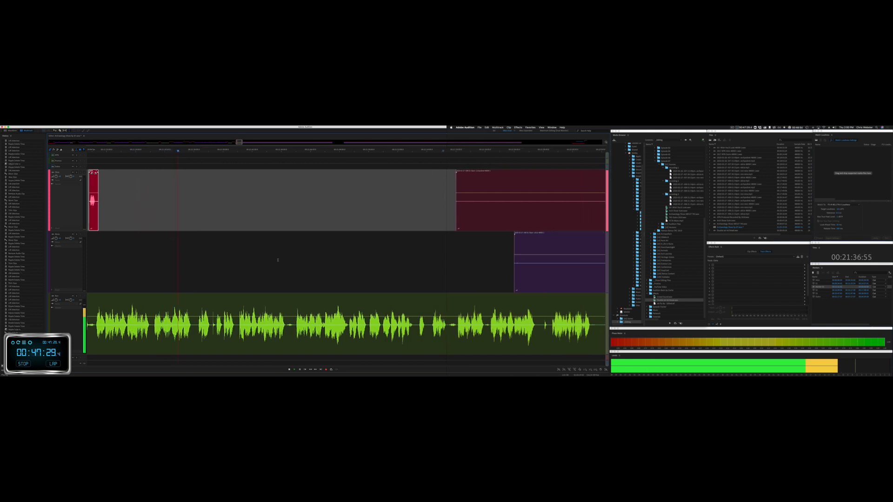
scroll(207, 331, "up", 5)
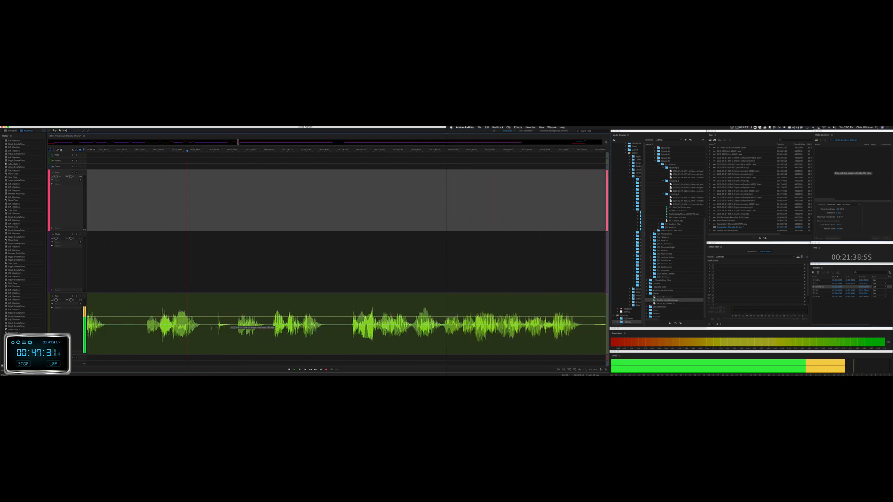
left_click_drag(207, 332, 235, 332)
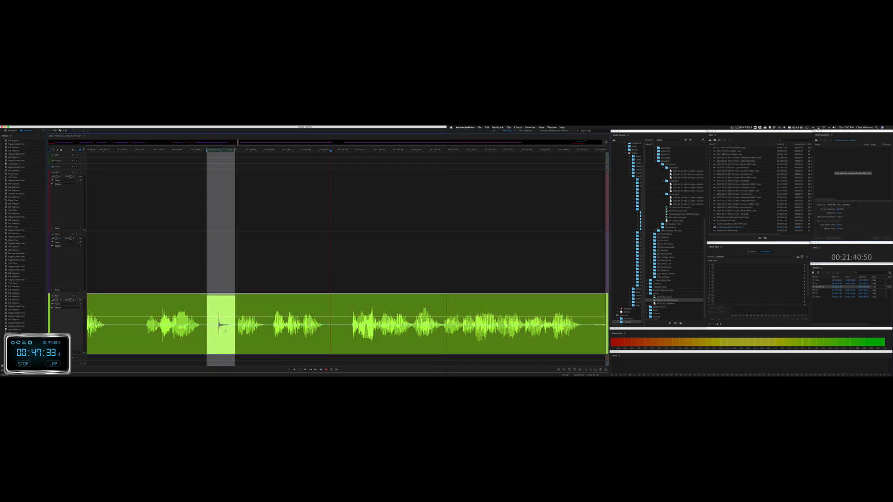
key("super+shift+BackSpace")
key("space")
Step: Clear the red and purple silence beneath the green speech until just before the next short red utterance
scroll(226, 331, "down", 5)
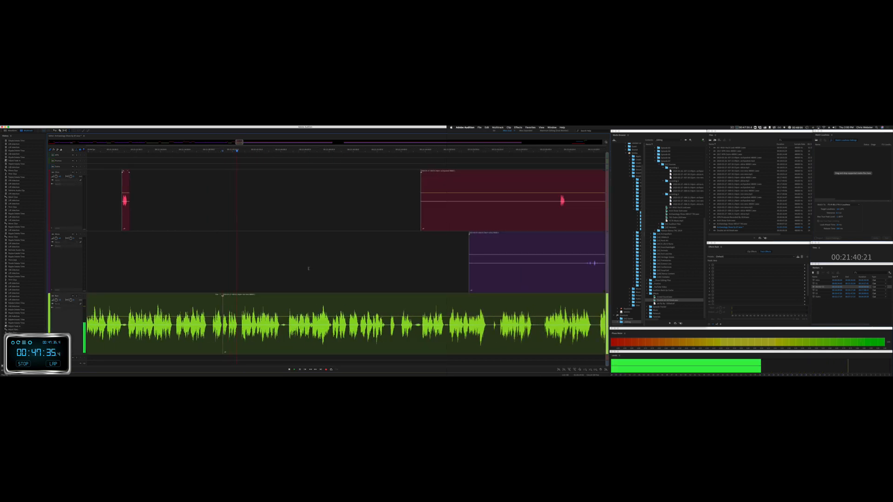
left_click_drag(395, 214, 556, 247)
key("Delete")
left_click(533, 246)
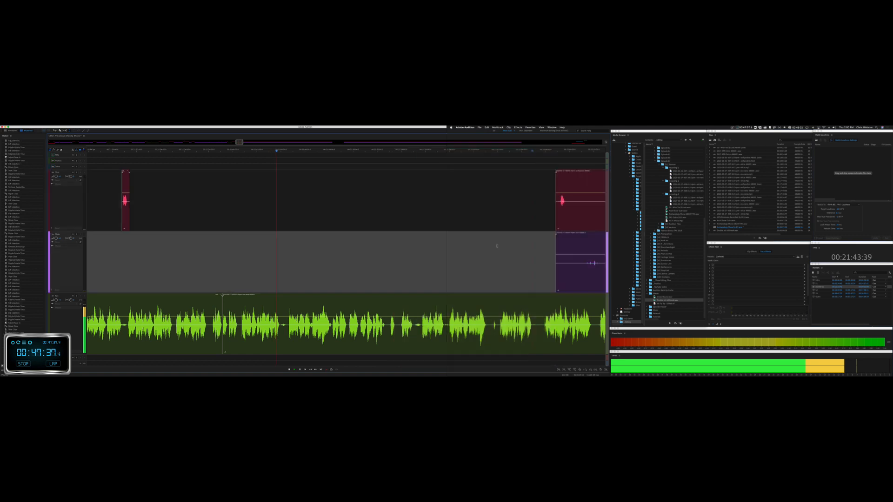
Step: Clear the purple noise beneath the green speech, from the short red utterance onward
scroll(491, 245, "right", 1)
scroll(490, 245, "right", 3)
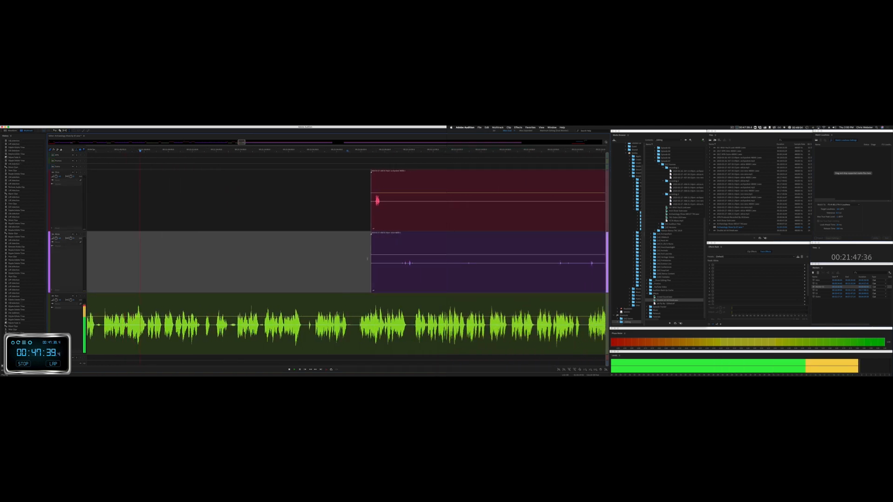
left_click_drag(353, 260, 598, 259)
key("Delete")
left_click(554, 253)
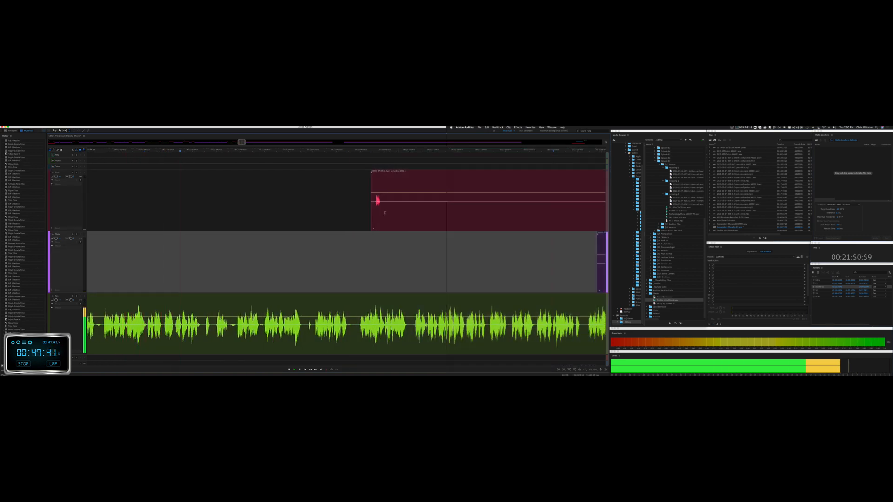
Step: Clear the red silence following its short utterance, and move that utterance's clip slightly earlier
left_click_drag(385, 212, 600, 213)
key("Delete")
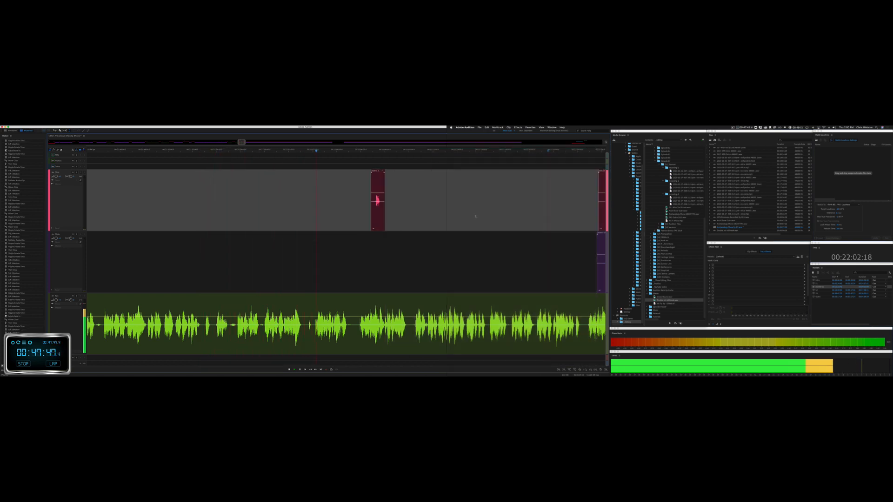
scroll(476, 217, "right", 5)
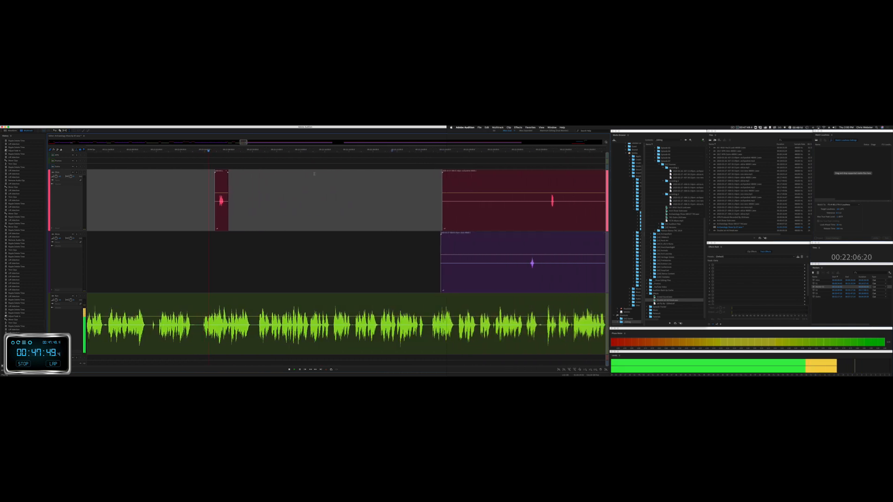
left_click_drag(223, 173, 199, 183)
Step: Clear the red and purple silence leading up to the next short utterance on each of those tracks
scroll(252, 216, "right", 5)
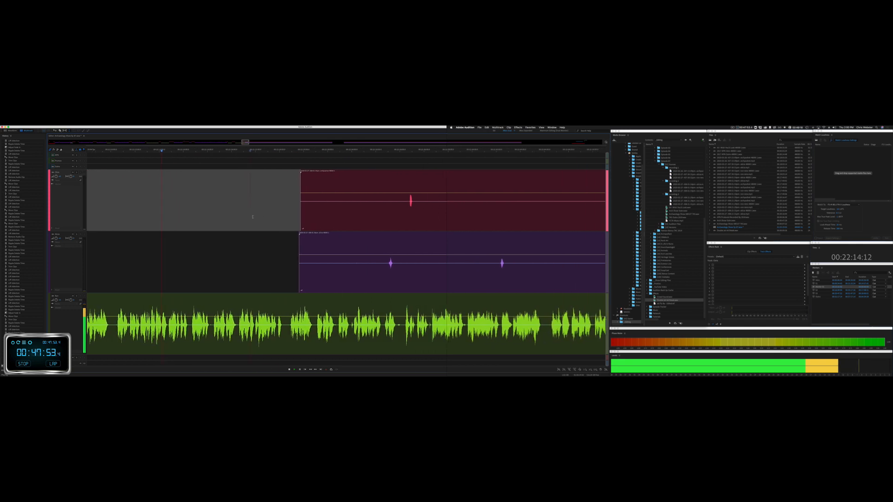
left_click_drag(272, 213, 380, 267)
key("Delete")
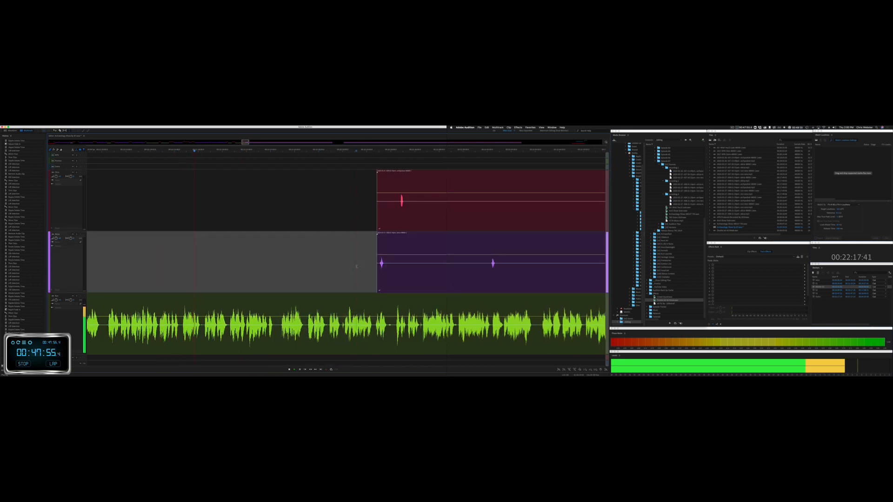
left_click_drag(363, 223, 397, 231)
key("Delete")
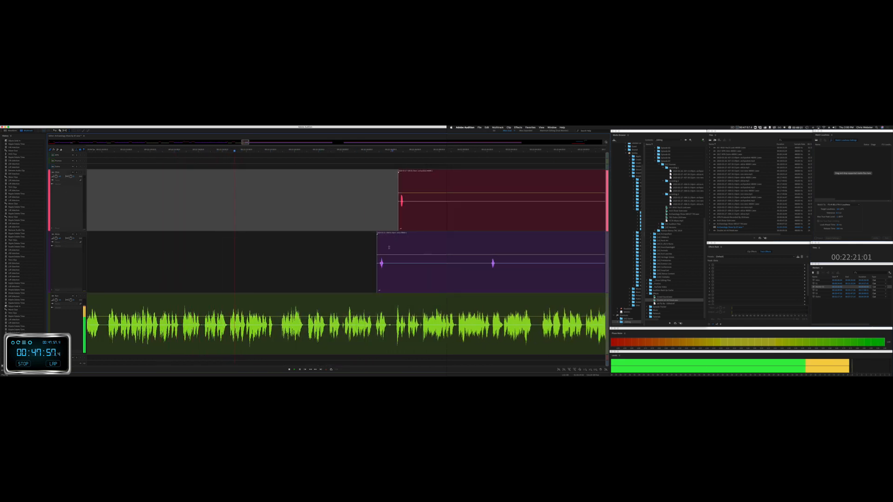
Step: Clear the purple silence between its two short utterances and the long red silence after its short utterance
left_click_drag(388, 280, 484, 272)
key("Delete")
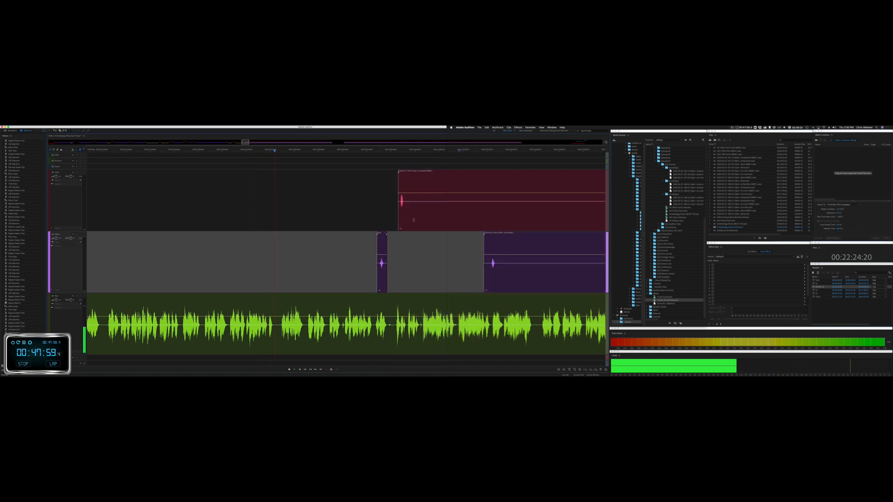
left_click_drag(406, 216, 579, 218)
key("Delete")
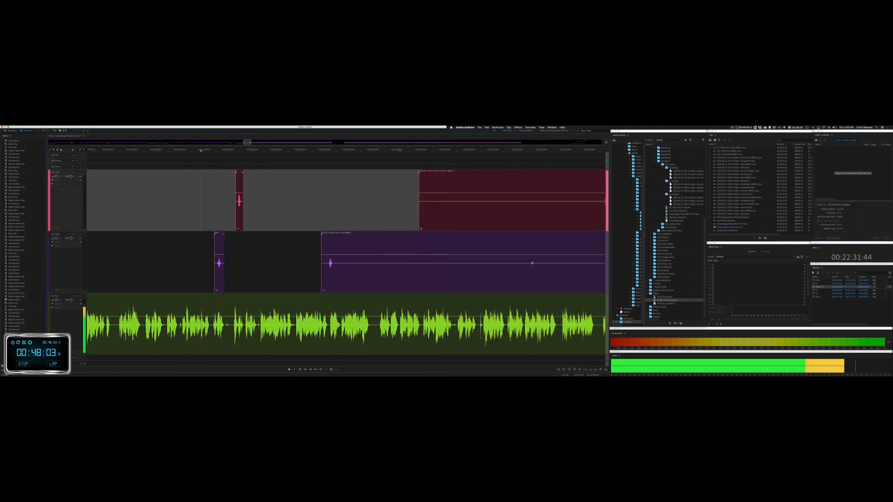
Step: Delete the isolated short purple utterance clip and the short red utterance clip just after it
left_click(220, 253)
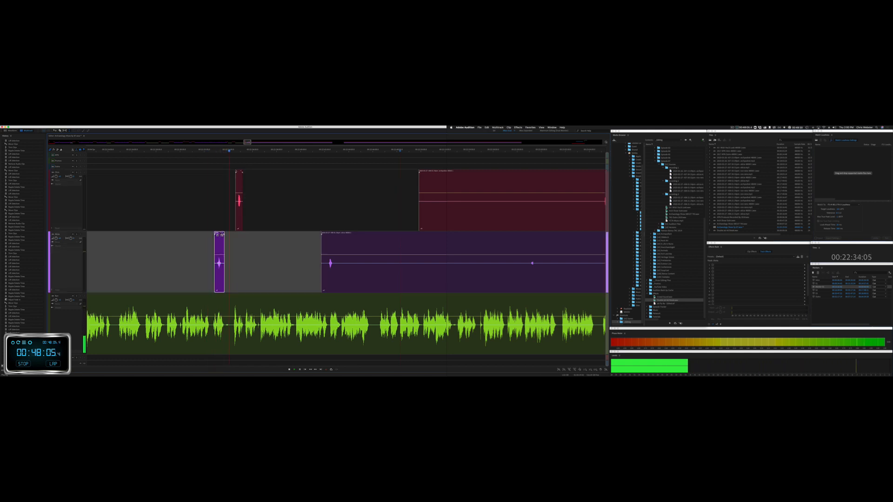
key("Delete")
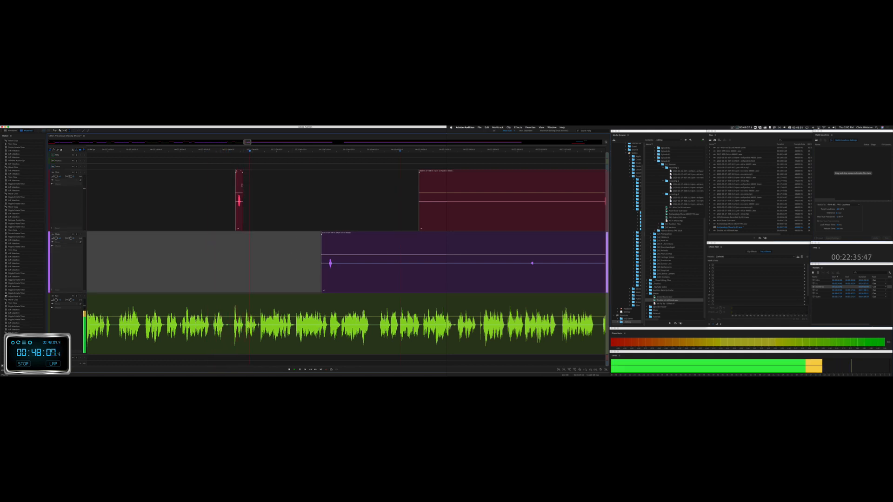
left_click(240, 173)
Step: Clear the remaining purple interjection and noise, together with the red silence, beneath the following stretch of green speech
left_click_drag(288, 208, 591, 210)
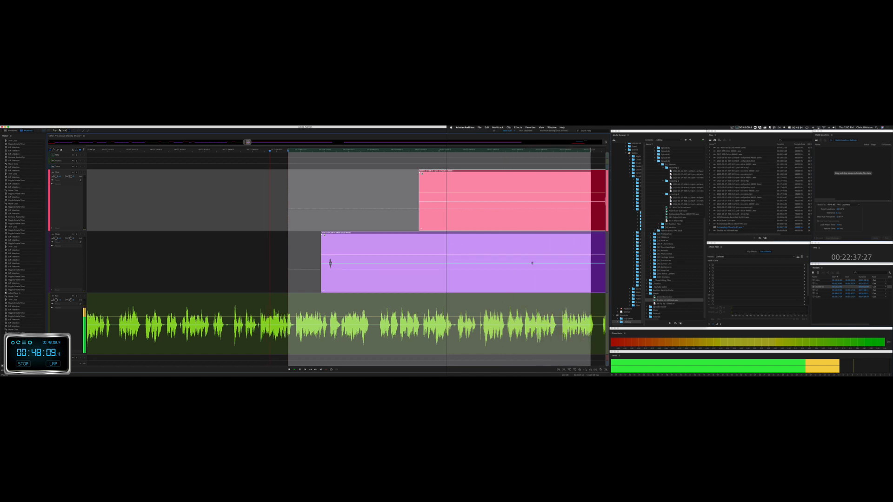
key("Delete")
left_click(360, 256)
Step: Ripple-delete the short noise in the gap between two green phrases
scroll(360, 257, "right", 5)
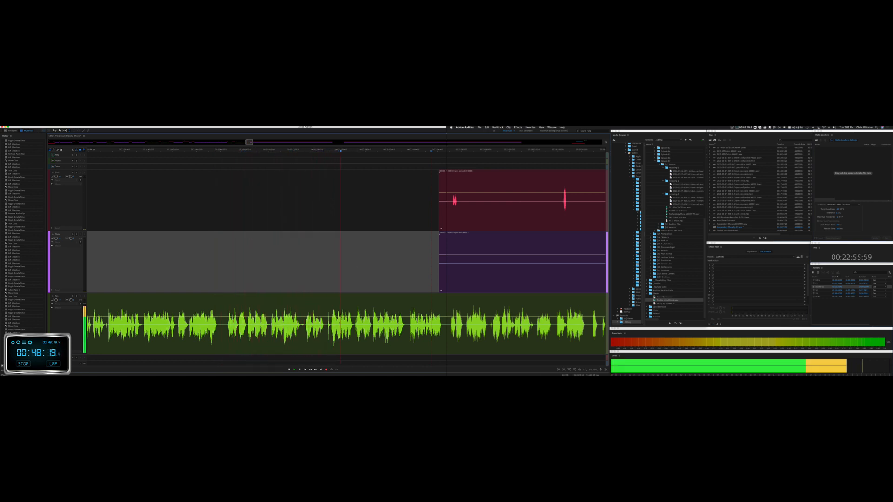
key("space")
scroll(340, 323, "up", 6)
left_click_drag(267, 336, 294, 337)
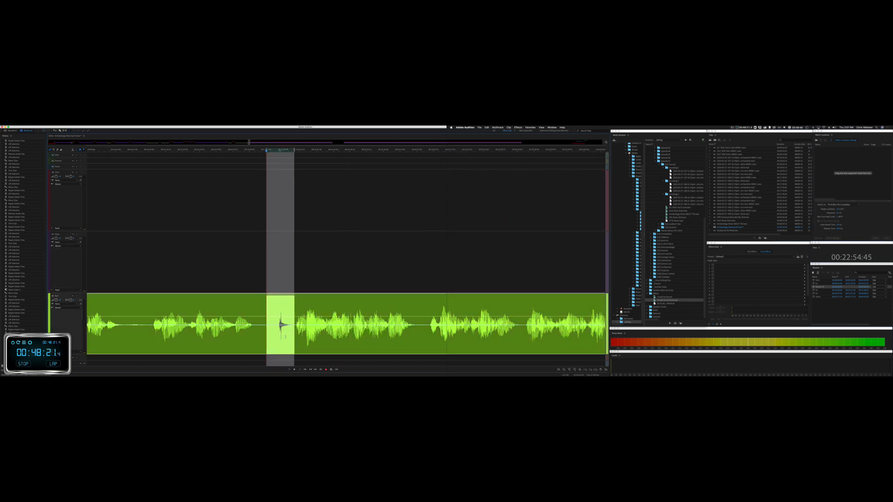
key("shift+super+BackSpace")
key("space")
Step: Clear the purple silence beneath the green speech, running past the next two short red utterances
scroll(285, 338, "down", 5)
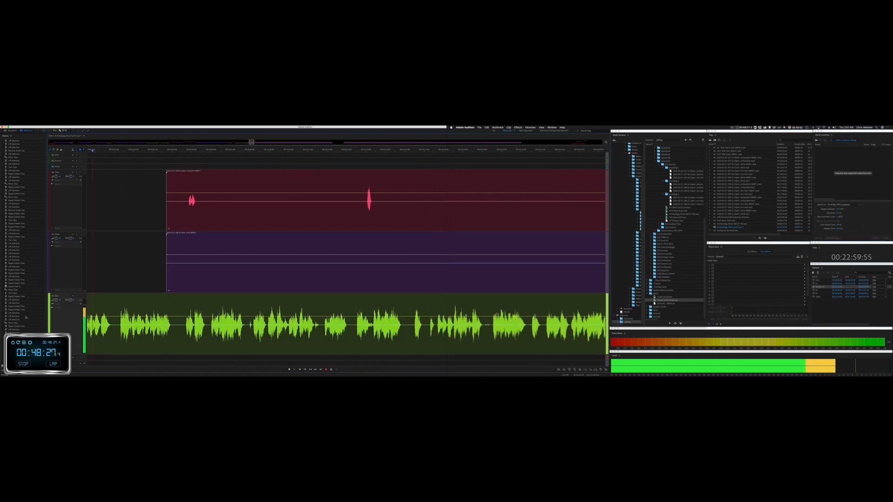
left_click_drag(154, 268, 582, 261)
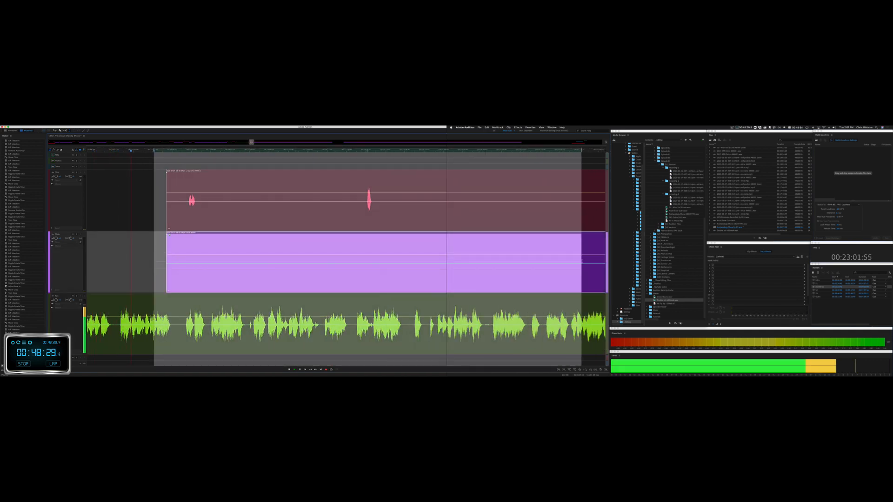
key("Delete")
left_click(543, 263)
Step: Clear the red silence before and between its two short utterances, and move the first utterance's clip slightly earlier
left_click_drag(167, 217, 366, 210)
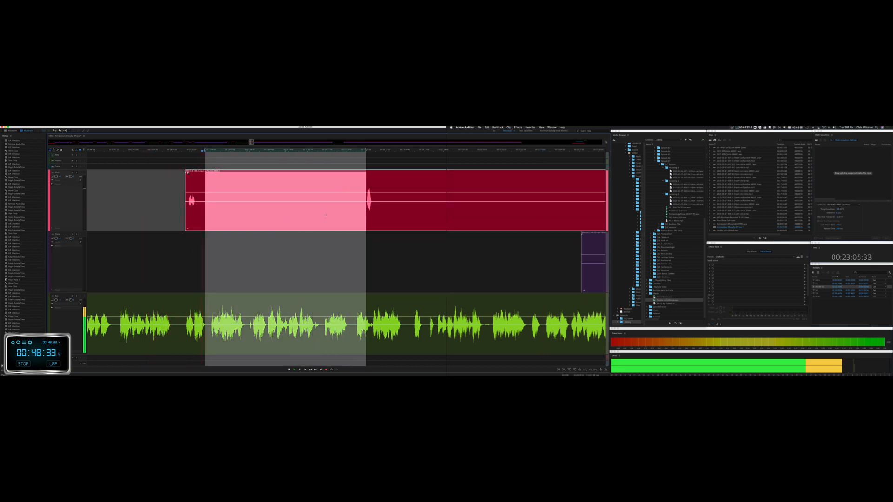
key("Delete")
left_click_drag(195, 173, 182, 173)
Step: Clear the red and purple silence after the second short red utterance, and move that utterance's clip slightly earlier
scroll(301, 229, "right", 3)
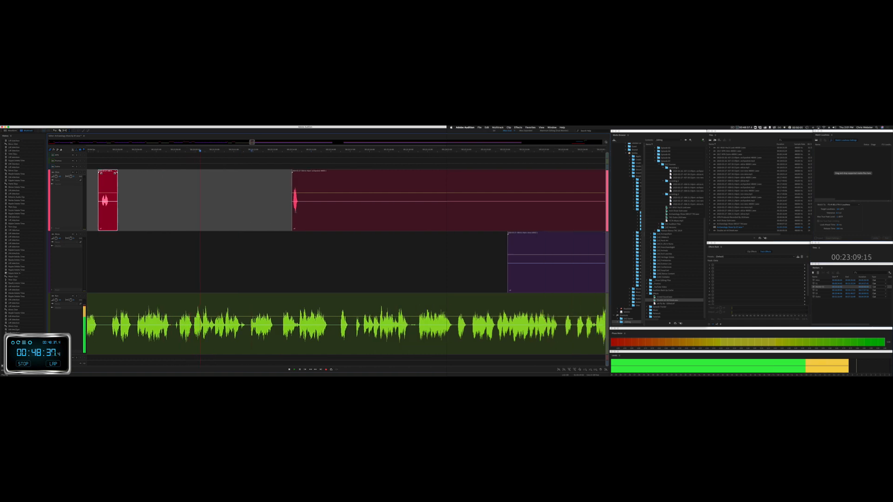
left_click_drag(304, 214, 604, 216)
key("Delete")
left_click(577, 249)
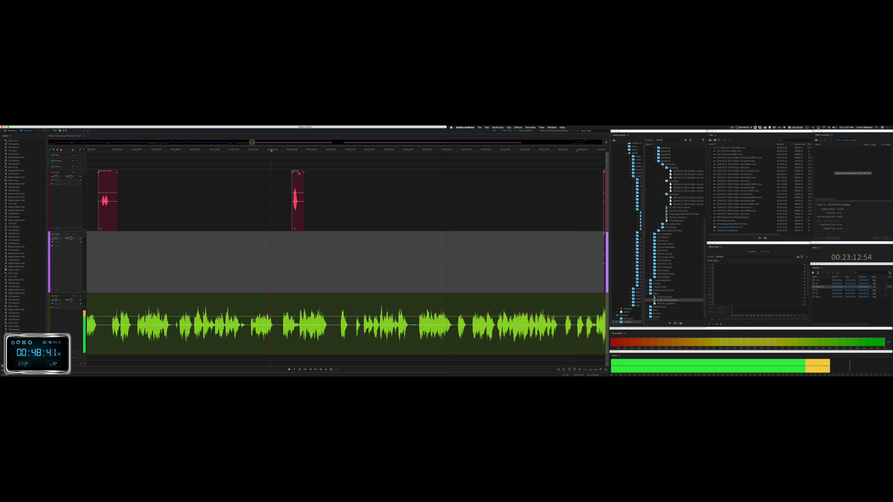
left_click_drag(298, 173, 285, 177)
Step: Clear the red and purple silence beneath the green speech until just before the next pair of red utterances
scroll(312, 228, "right", 6)
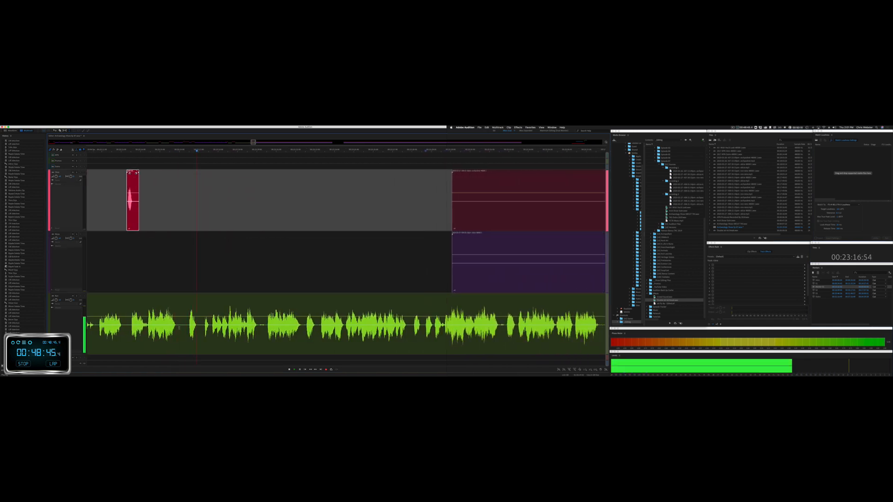
scroll(338, 242, "right", 3)
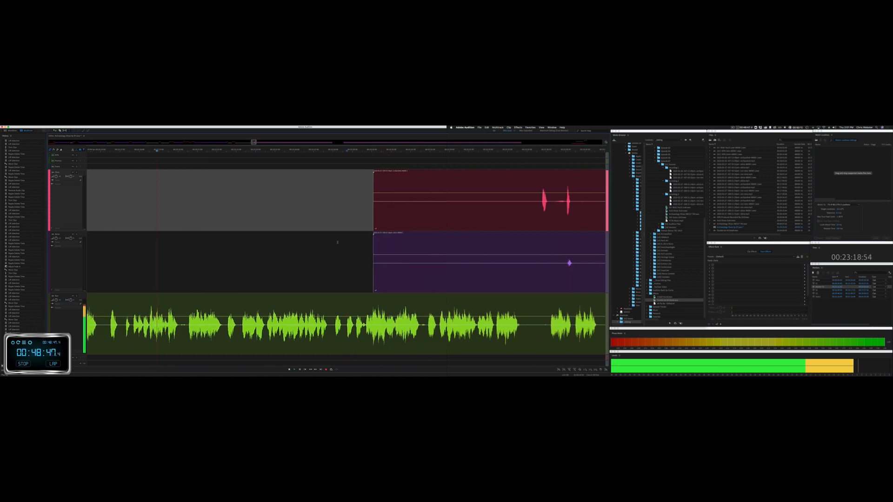
left_click_drag(341, 242, 528, 242)
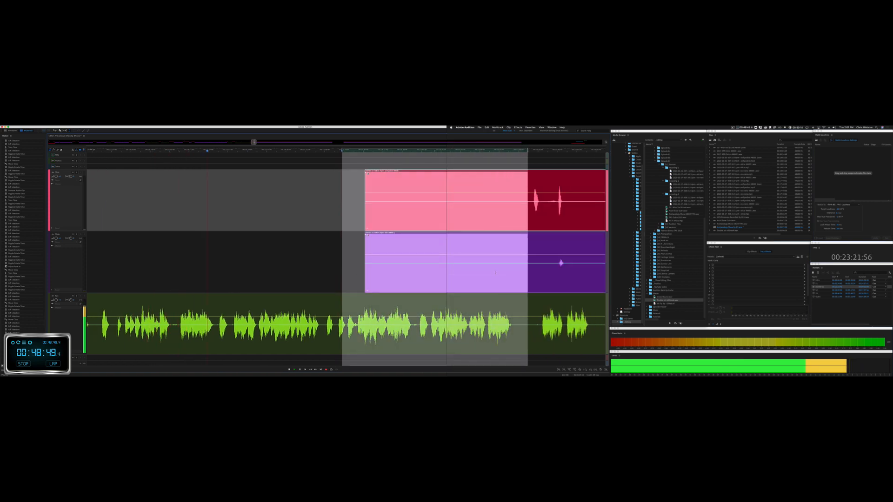
key("Delete")
left_click(383, 267)
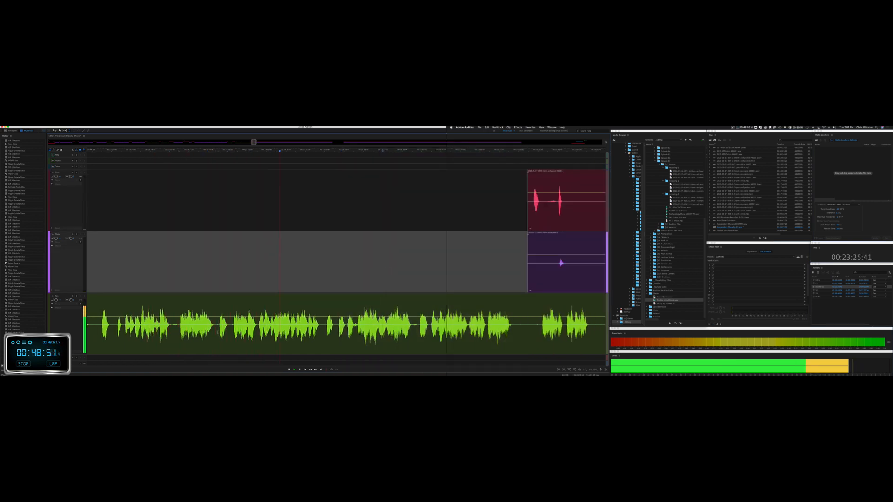
Step: Ripple-delete the short filler right after the long green phrase, closing the gap on all tracks
left_click_drag(218, 326, 232, 326)
key("space")
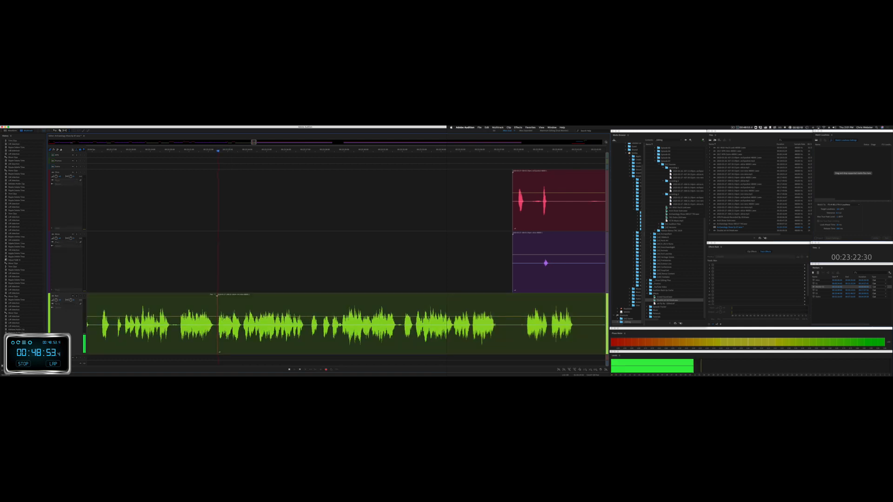
left_click_drag(319, 260, 437, 268)
left_click(415, 269)
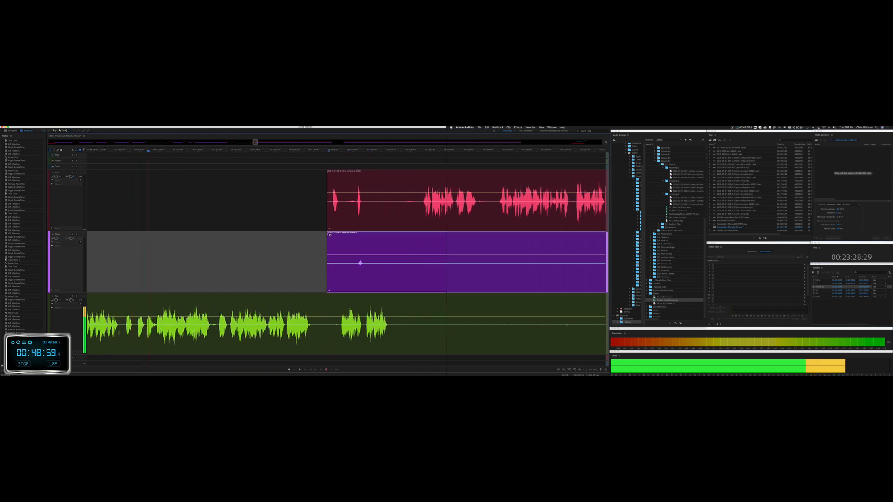
Step: Ripple-delete the next isolated short filler in the green speech
key("space")
left_click_drag(123, 333, 139, 331)
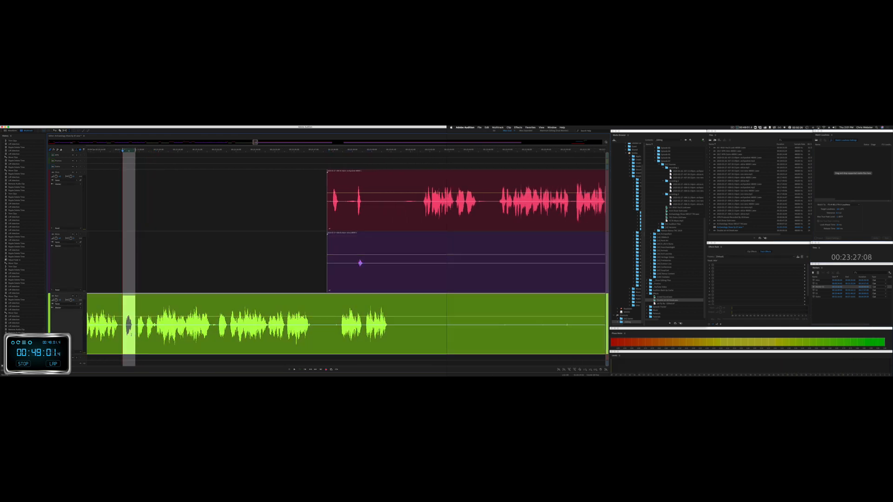
key("shift+super+BackSpace")
key("space")
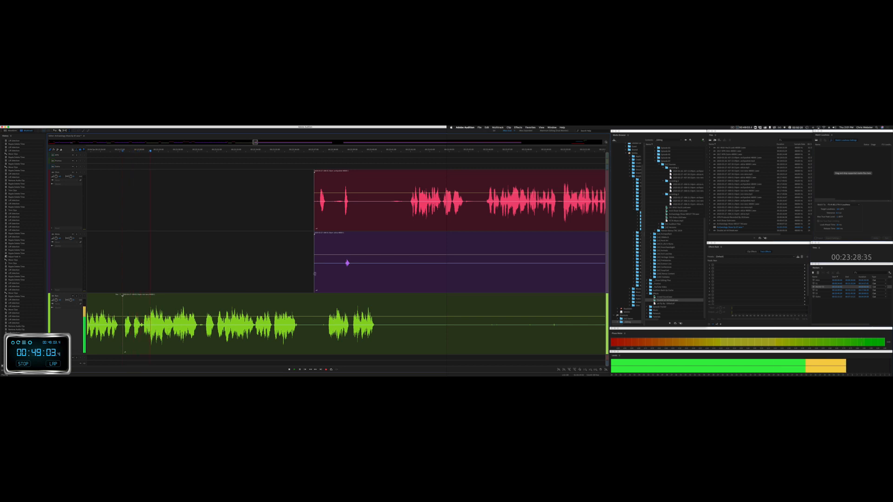
Step: Clear the purple silence around its short utterance and the green silence after its speech ends, beneath the red speech
left_click_drag(314, 274, 583, 279)
key("Delete")
left_click_drag(381, 326, 595, 326)
key("Delete")
left_click(539, 280)
Step: Ripple-delete the pause before the last two green phrases
scroll(539, 279, "right", 5)
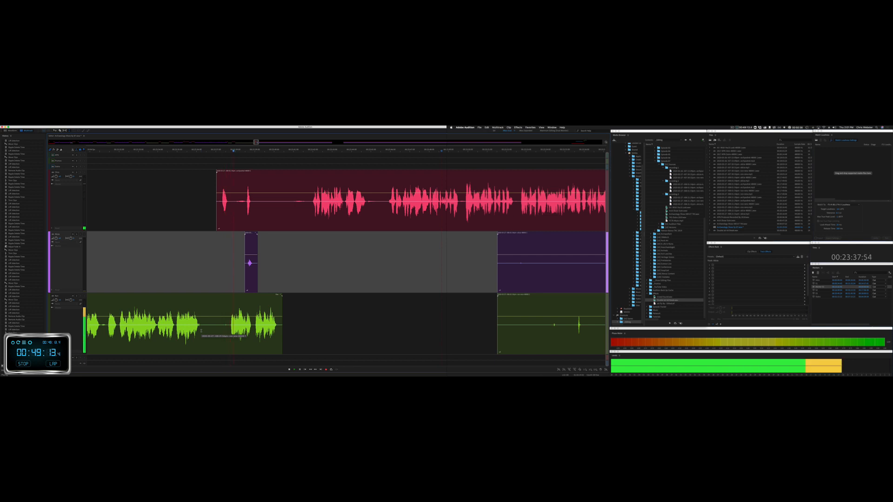
left_click_drag(201, 331, 217, 331)
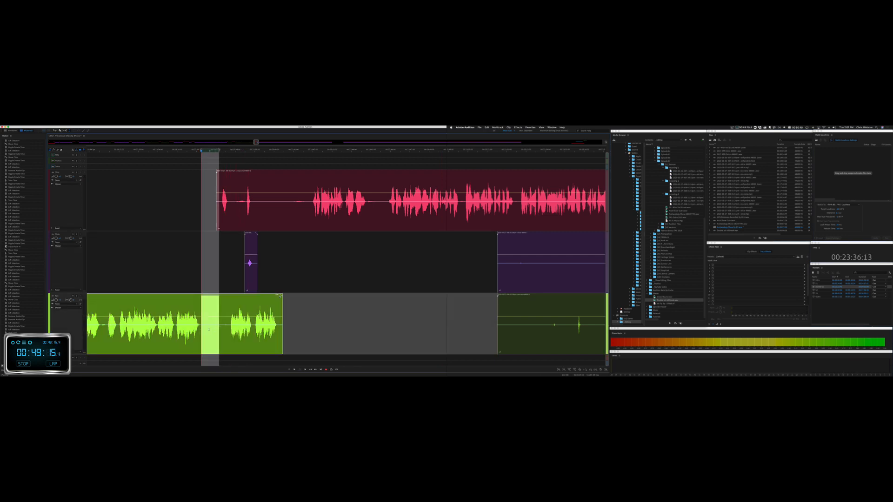
key("super+shift+BackSpace")
key("space")
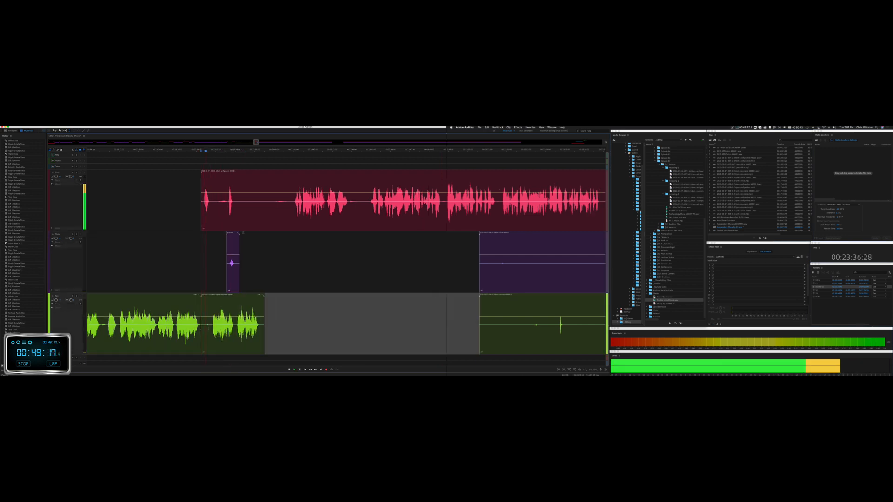
Step: Clear the red noise between its first short utterance and the main red speech, and remove the short purple clip
left_click_drag(211, 218, 288, 259)
key("Delete")
left_click(258, 256)
left_click(266, 224)
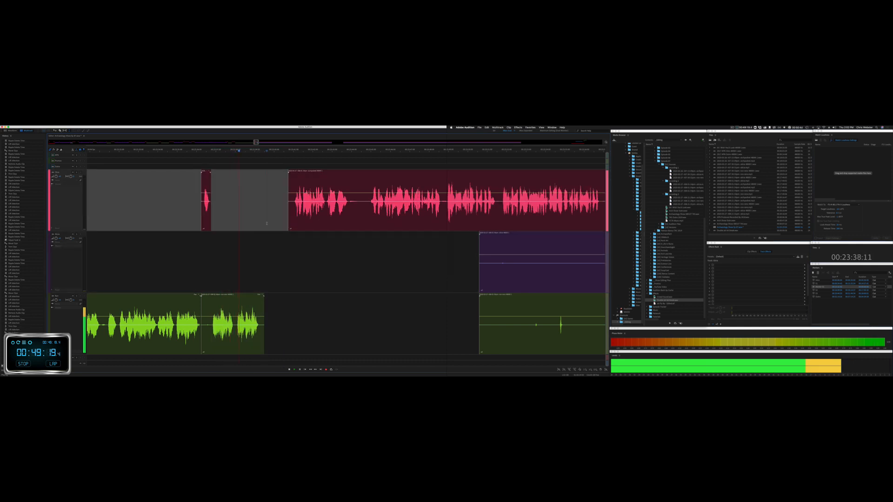
Step: Ripple-delete the pause between the green speech and the main red speech, and clear the purple and green noise beneath the red speech
left_click_drag(269, 221, 293, 223)
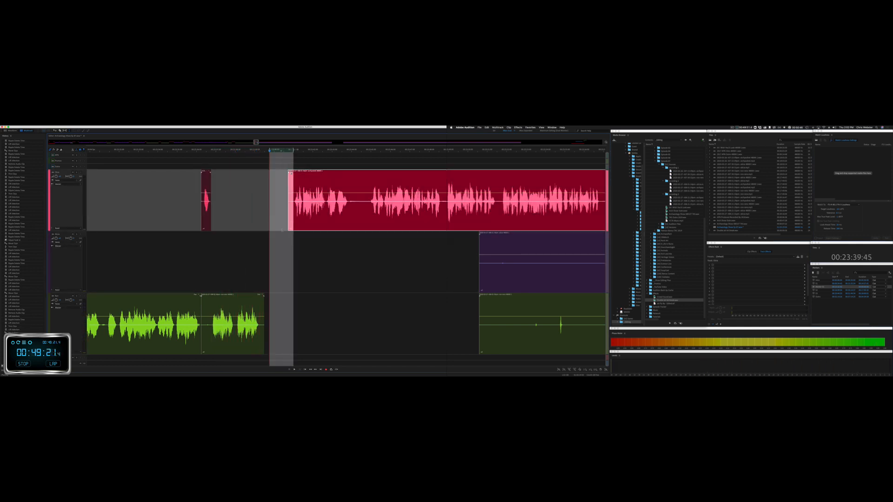
key("Delete")
key("space")
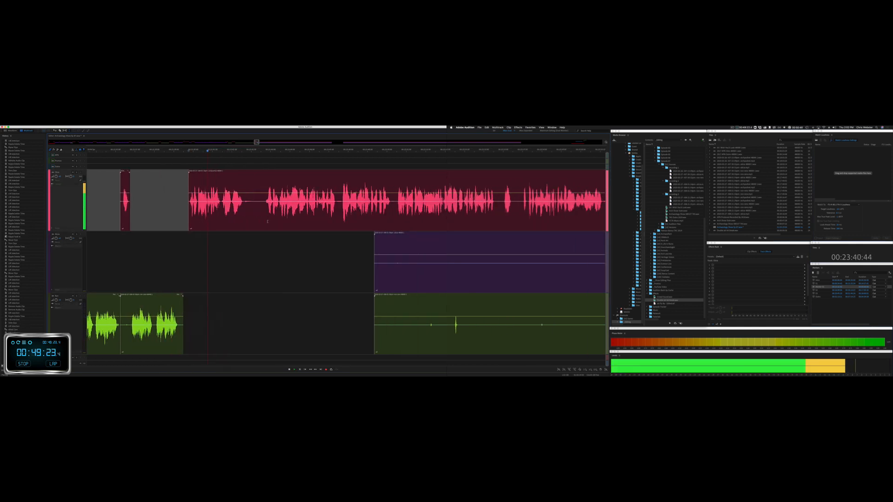
left_click_drag(279, 281, 578, 326)
key("Delete")
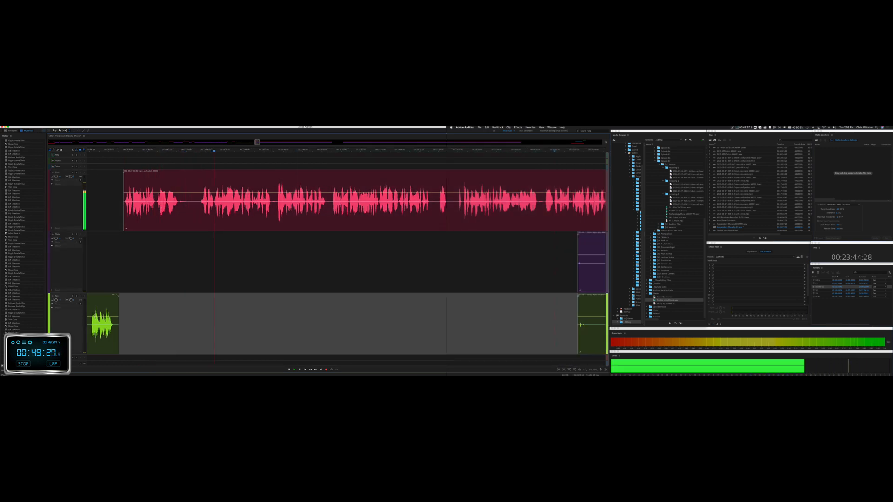
Step: Ripple-delete the short red utterance near the speech's start together with the pause and the first word after it
key("space")
left_click_drag(167, 208, 213, 208)
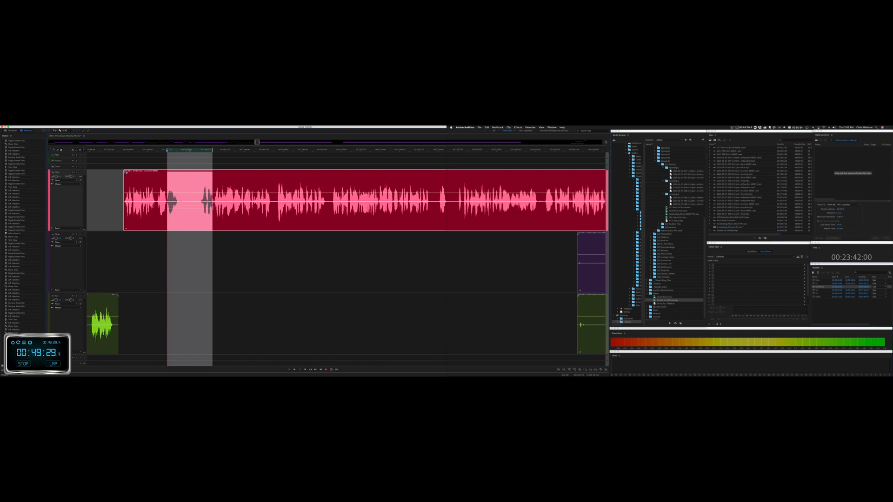
key("Delete")
key("space")
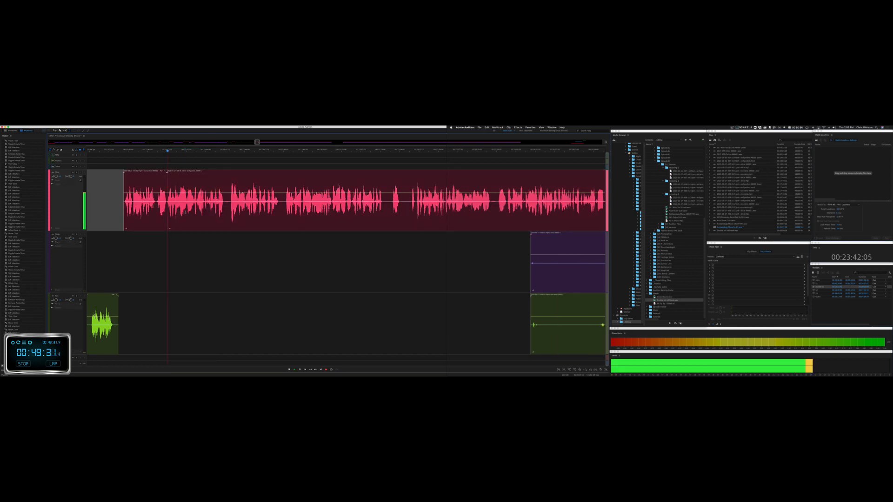
left_click(142, 228)
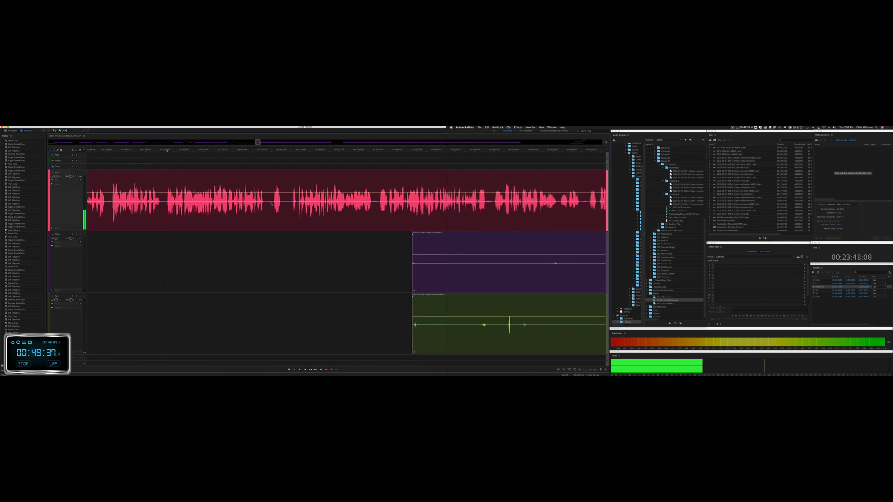
Step: Ripple-delete the isolated short filler between the two long red phrases
left_click_drag(266, 205, 290, 205)
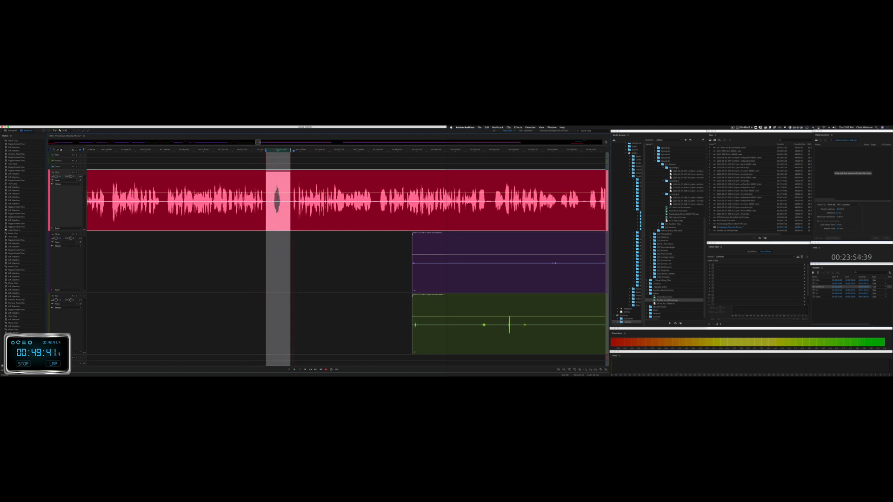
left_click(276, 209)
key("space")
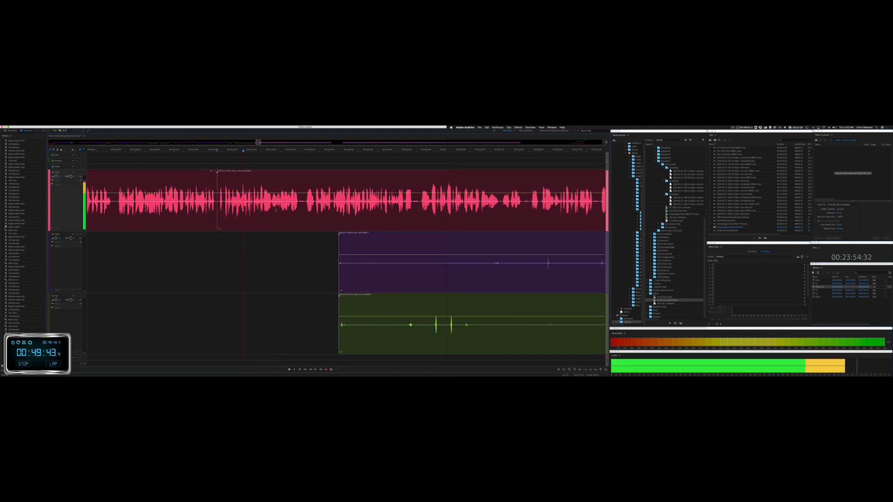
Step: Clear the purple and green background noise beneath the continuing red speech
scroll(276, 210, "right", 5)
left_click_drag(184, 281, 582, 308)
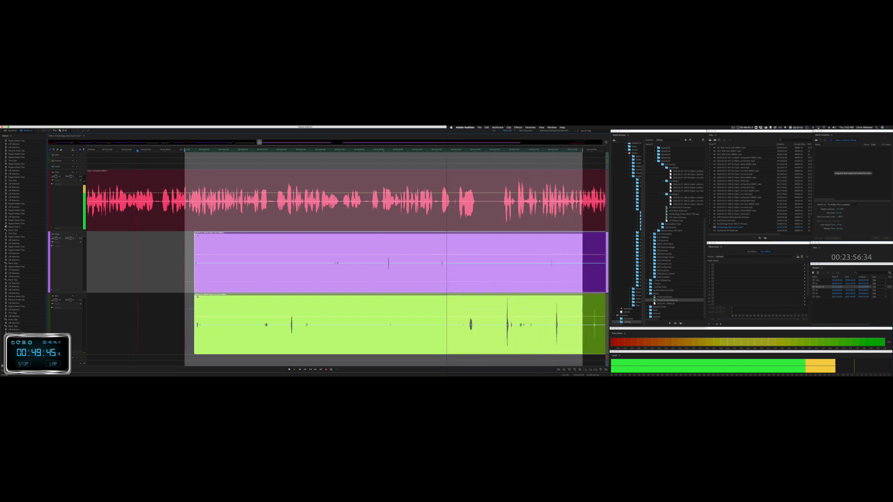
key("Delete")
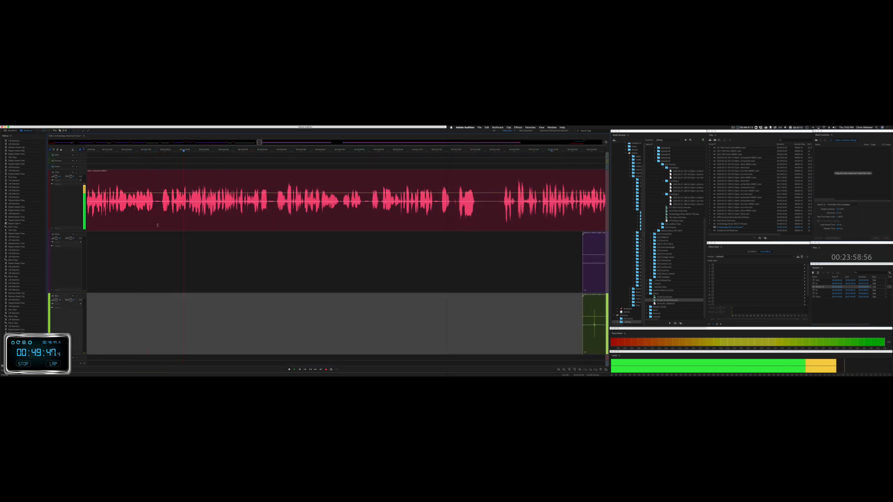
Step: Ripple-delete the small isolated filler right after the opening run of red speech
left_click_drag(162, 205, 170, 206)
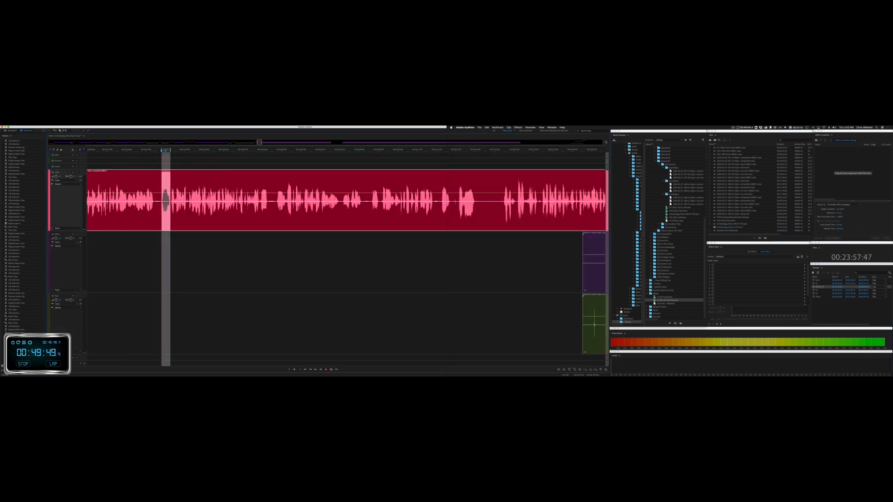
key("Delete")
key("space")
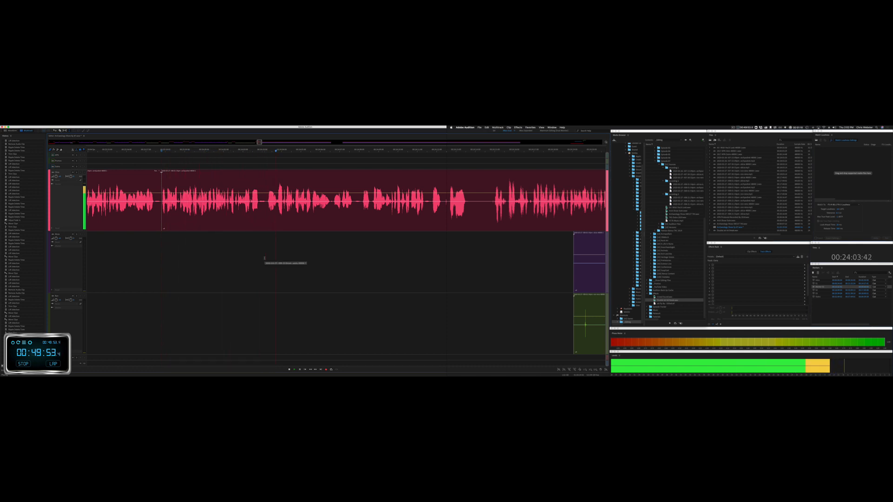
Step: Ripple-delete the next short red filler and smooth the start of the clip after the cut with a brief fade-in
left_click_drag(267, 205, 277, 205)
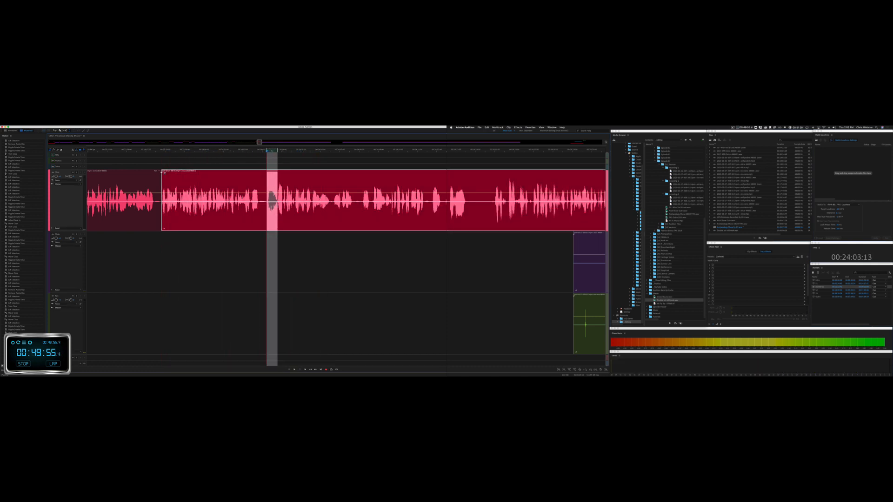
key("Delete")
key("space")
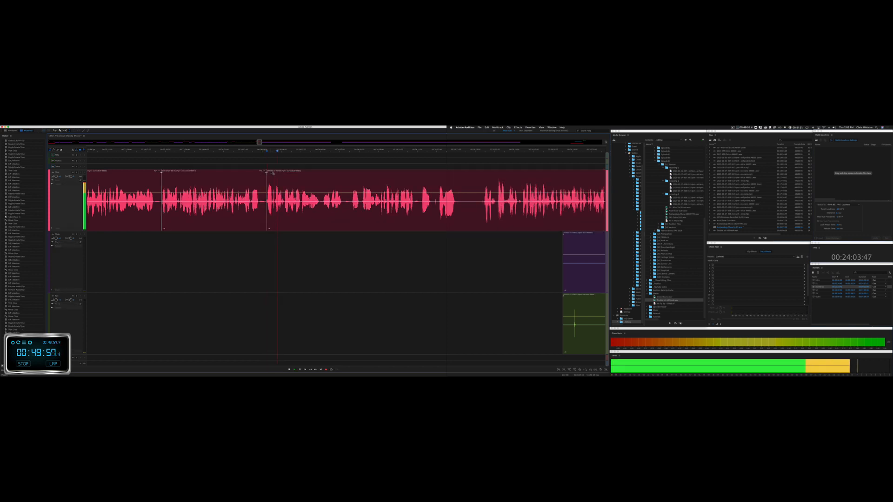
left_click(272, 173)
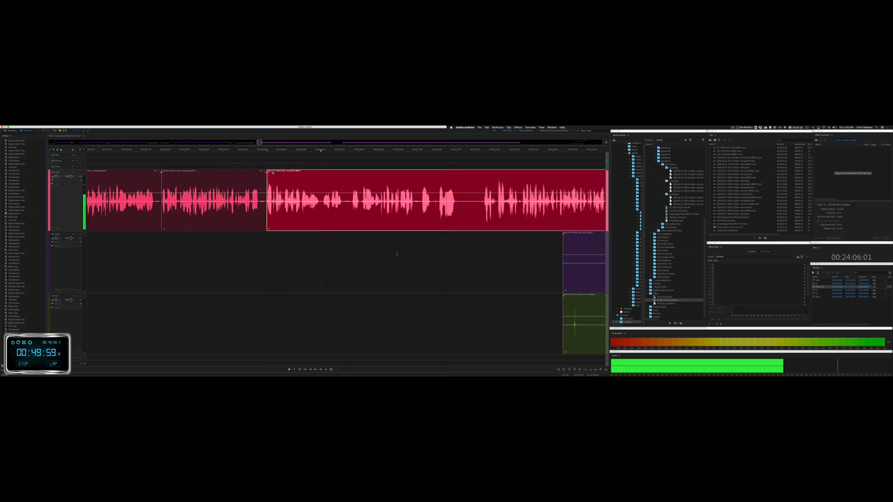
Step: Ripple-delete the stumbling passage shortly after the faded-in start of the red clip
key("space")
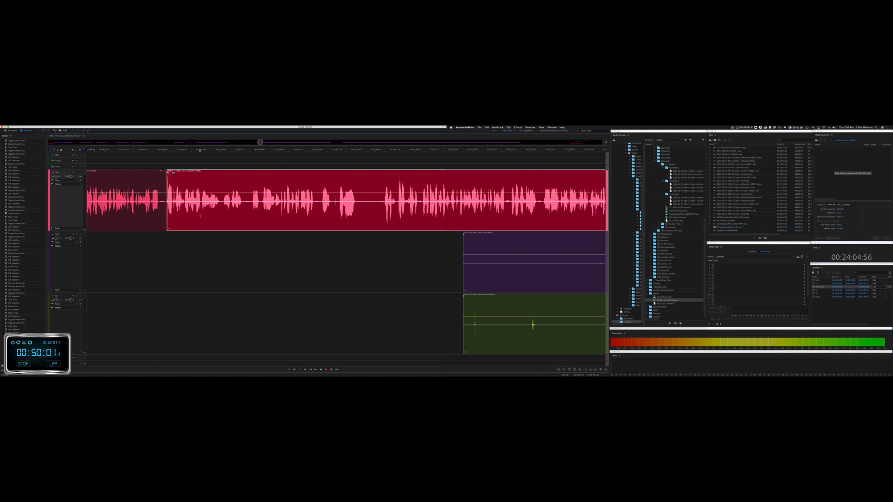
key("space")
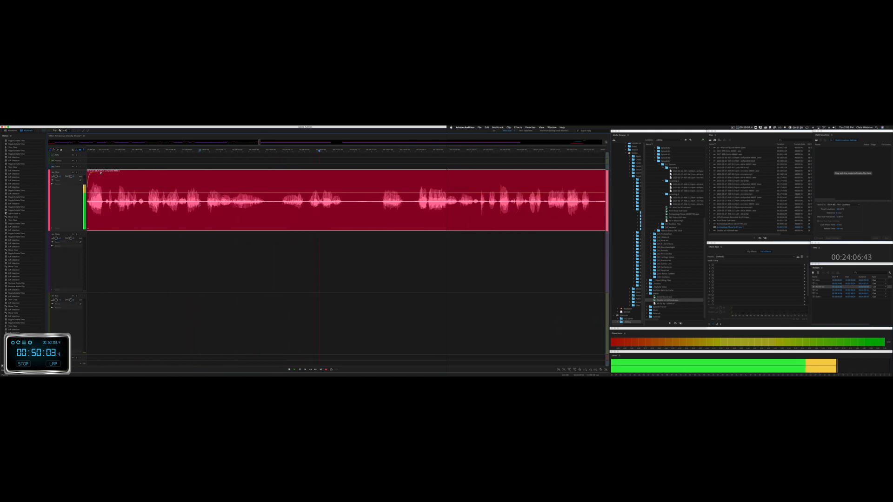
key("space")
left_click_drag(207, 214, 305, 216)
key("shift+BackSpace")
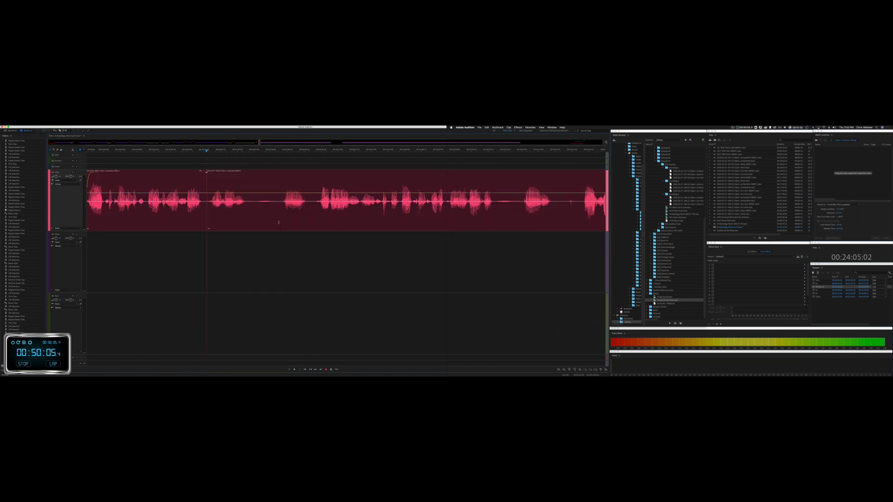
Step: Play across the new cut and ripple-delete the lone short utterance after the following red phrase
left_click(161, 249)
key("space")
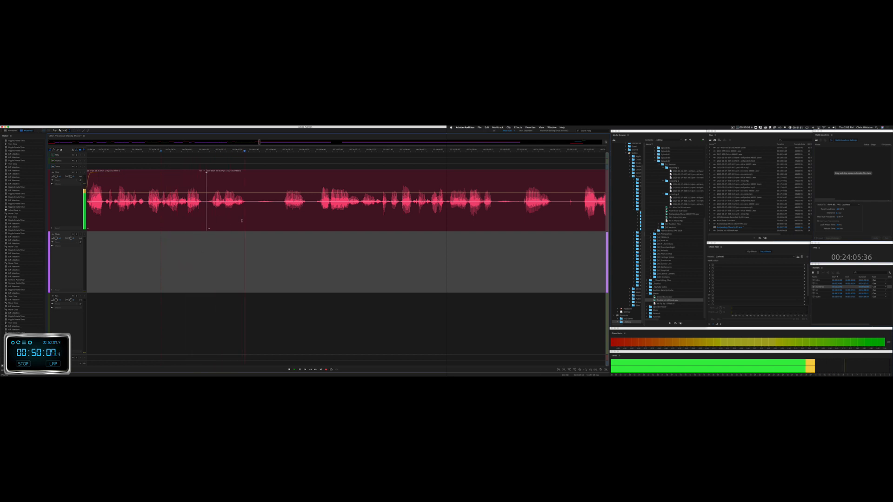
key("space")
left_click_drag(281, 207, 312, 208)
key("shift+BackSpace")
key("space")
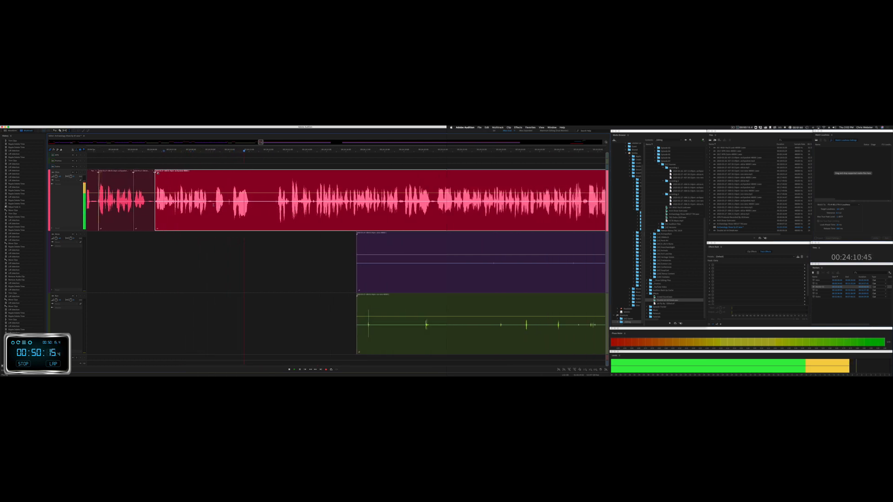
Step: Ripple-delete the short isolated red filler and its surrounding pause ahead of the long gap in the speech
key("space")
left_click_drag(214, 205, 232, 204)
key("shift+BackSpace")
key("space")
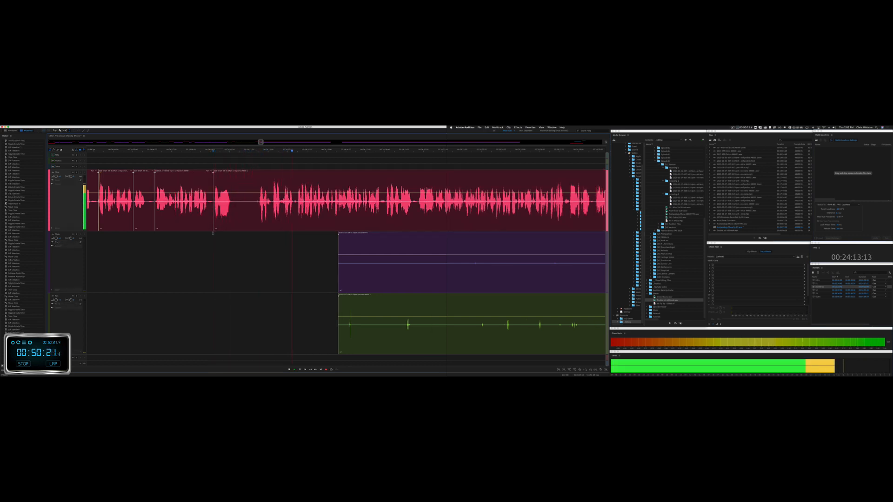
Step: Ripple-delete the red false start, long pause and opening phrases between the latest cut and the continuous red speech
key("space")
left_click_drag(213, 234, 296, 233)
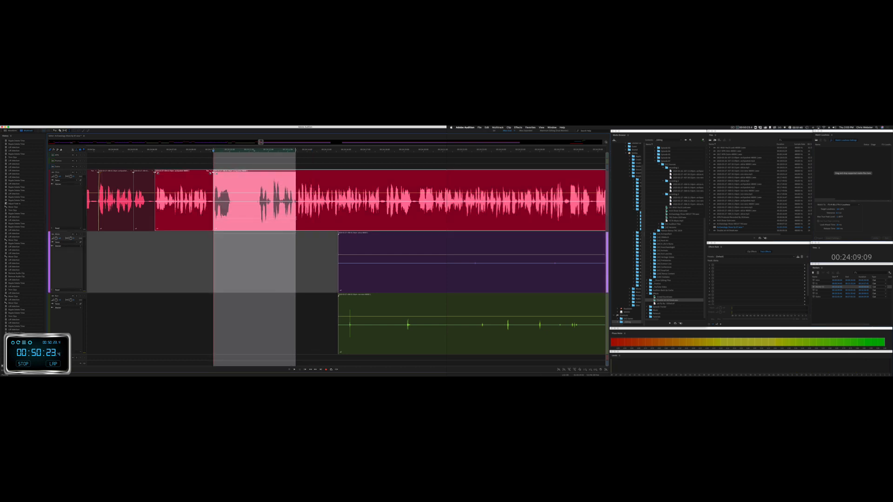
key("shift+BackSpace")
key("space")
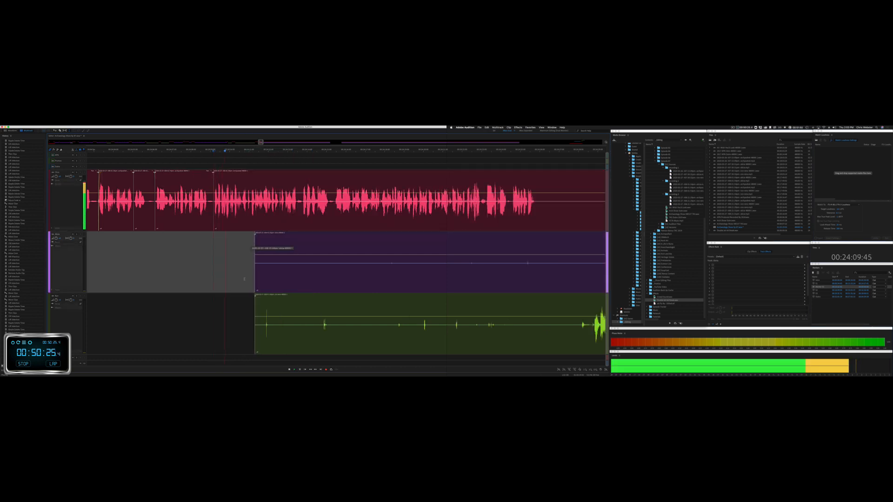
Step: Clear the purple and green noise beneath the red speech, and ripple-delete the pause between its end and the green speech
left_click_drag(245, 279, 591, 279)
key("Delete")
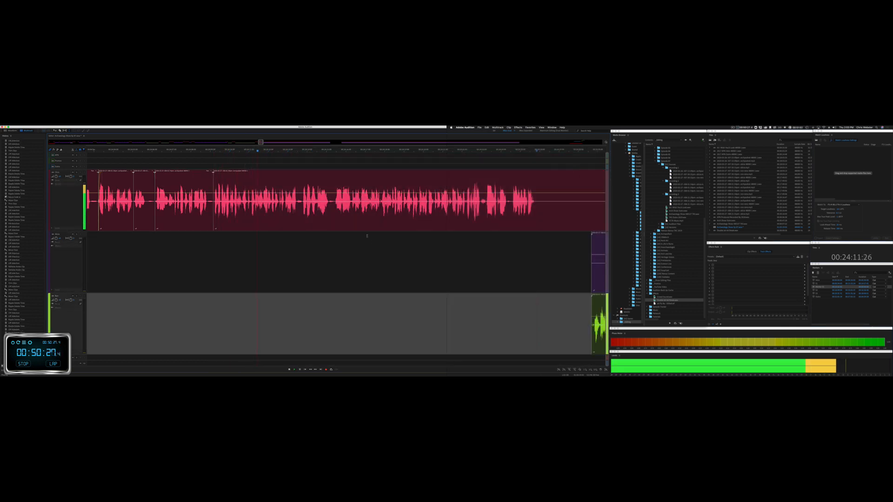
left_click_drag(543, 214, 590, 223)
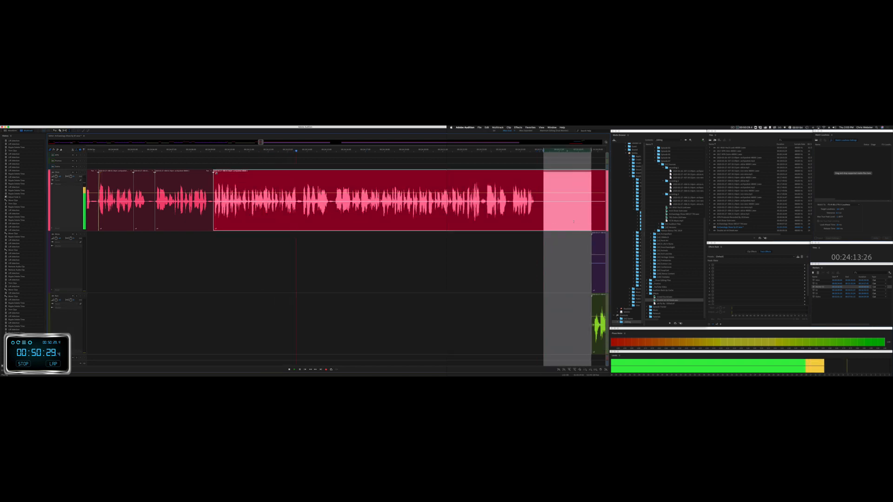
key("super+shift+Delete")
scroll(429, 247, "right", 6)
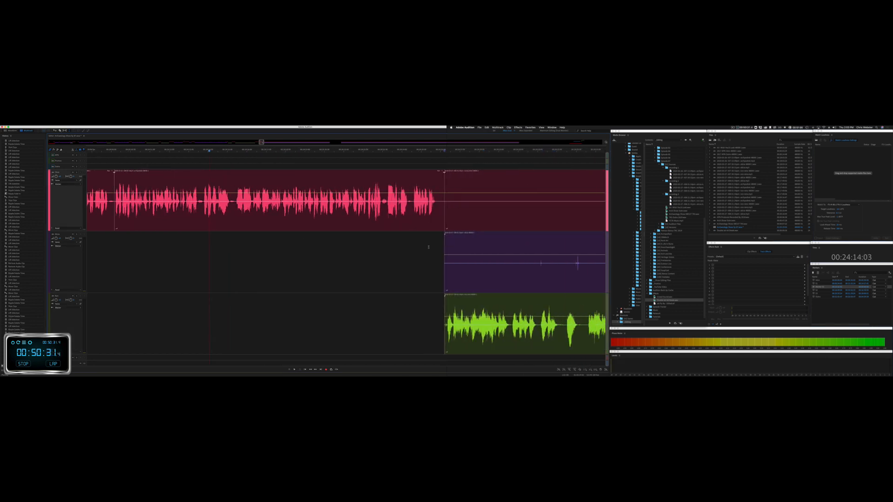
Step: Clear the red and purple silence above the green speech, up to the next short red utterance
key("space")
scroll(229, 262, "right", 1)
scroll(228, 262, "right", 1)
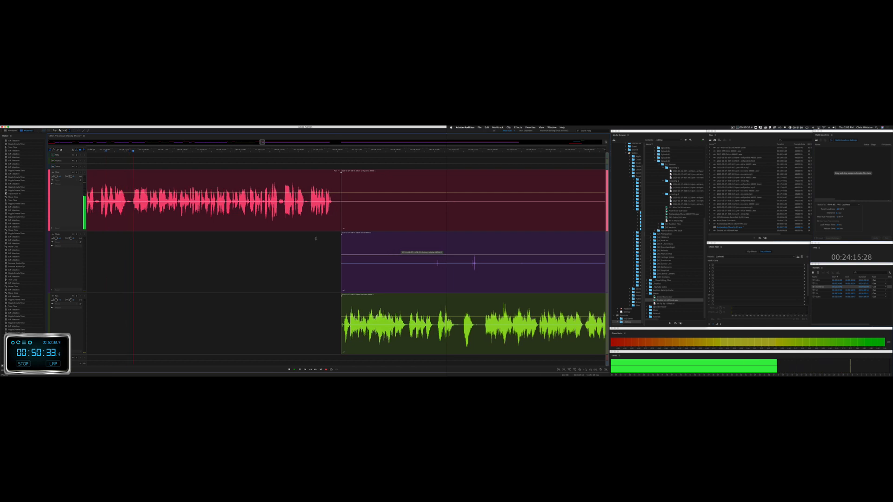
left_click_drag(338, 218, 578, 276)
key("Delete")
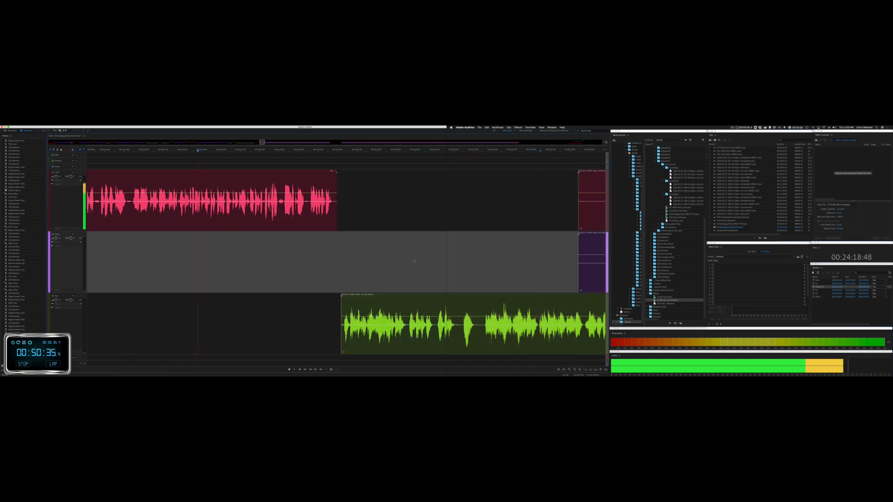
scroll(340, 261, "right", 2)
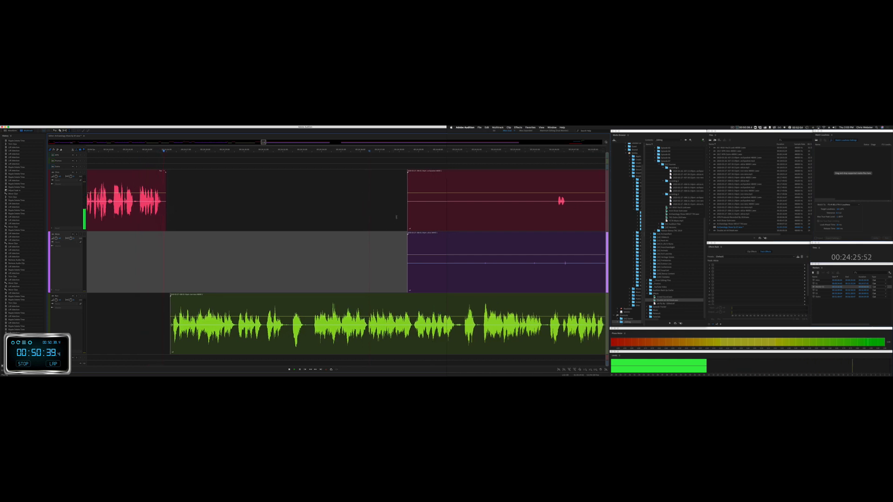
left_click_drag(399, 200, 554, 207)
left_click(521, 268)
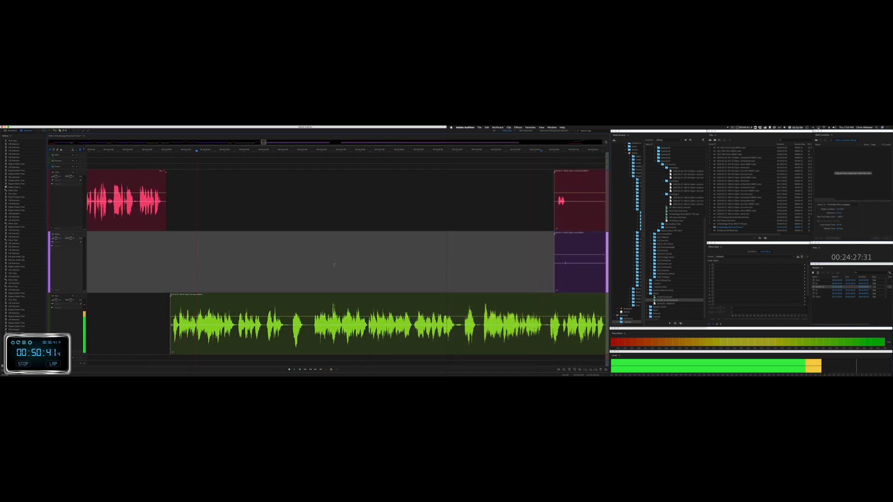
Step: Ripple-delete the isolated short filler in the green speech
left_click_drag(243, 331, 263, 332)
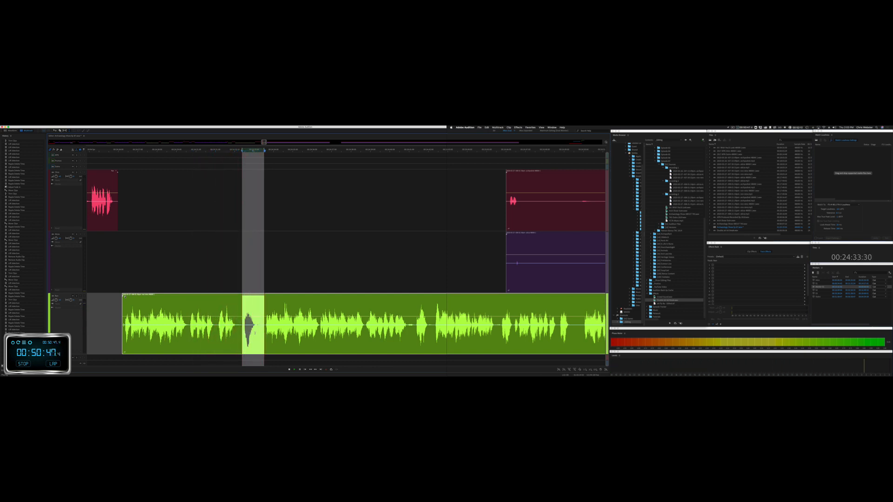
left_click(282, 258)
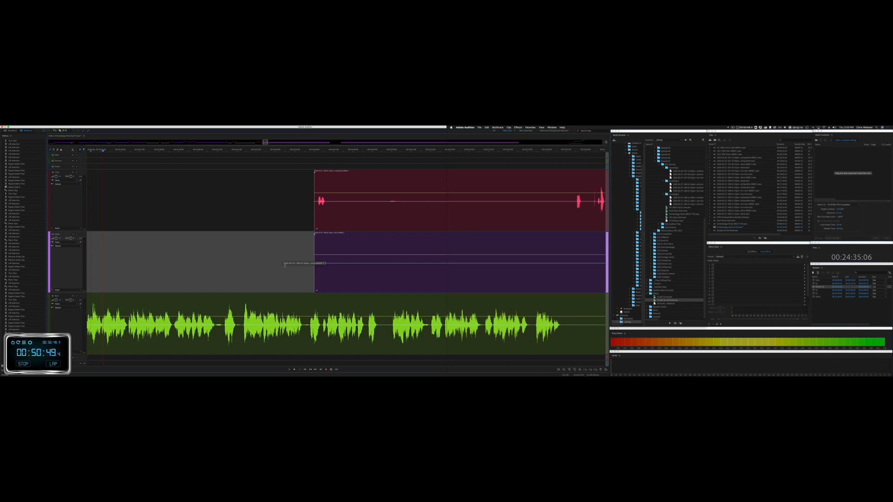
Step: Clear the purple silence above the green speech, and clear the red silence between the two short red utterances
left_click_drag(285, 259, 578, 269)
key("Delete")
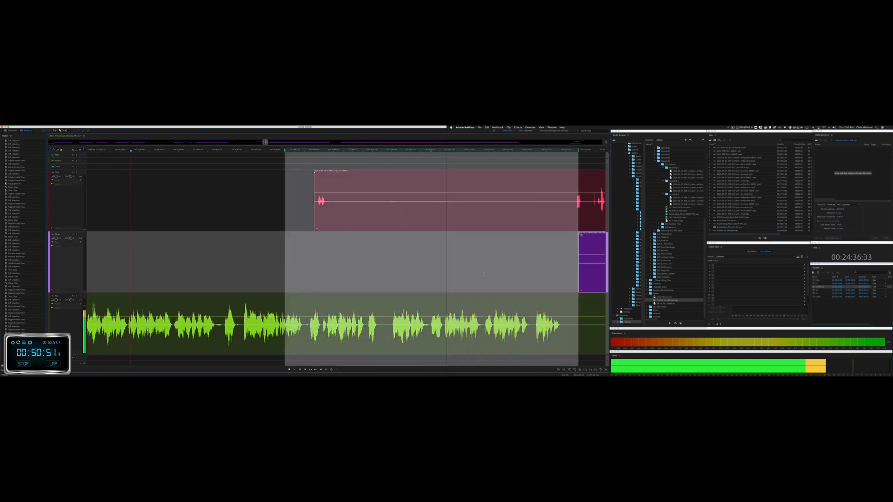
left_click_drag(330, 210, 577, 210)
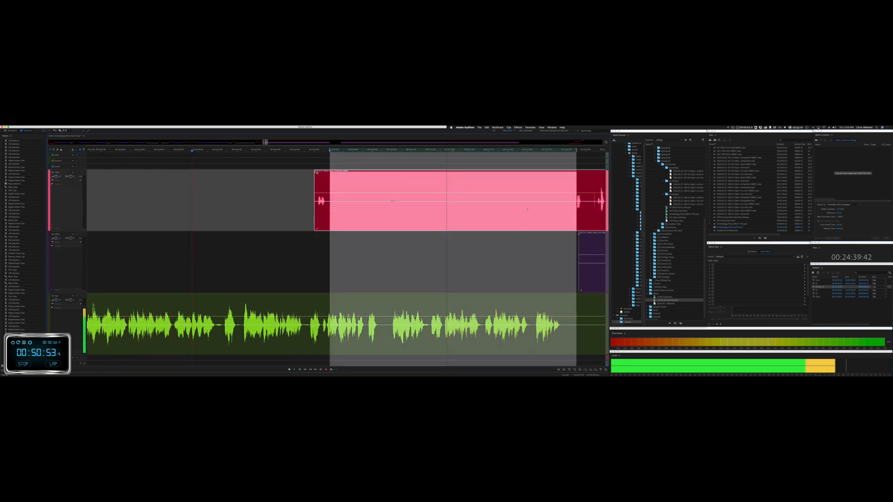
key("Delete")
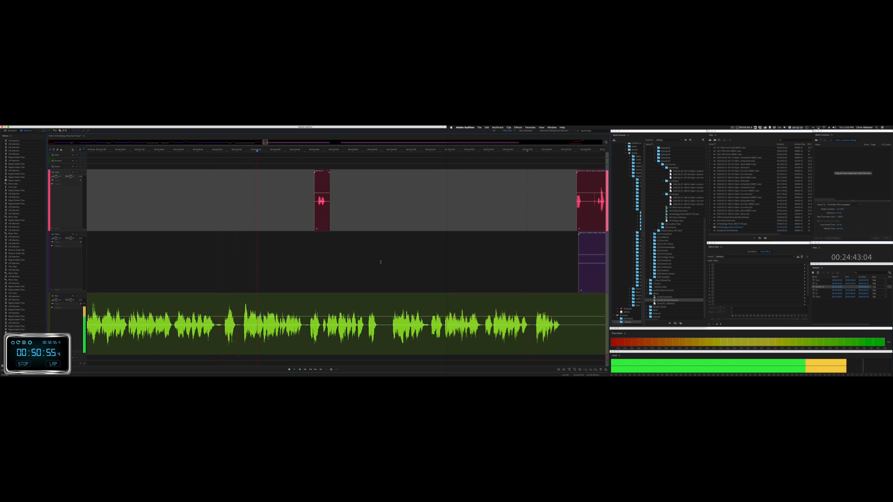
Step: Clear the purple and green silence beneath the start of the next red speech, from just after the green speech ends
scroll(381, 262, "right", 8)
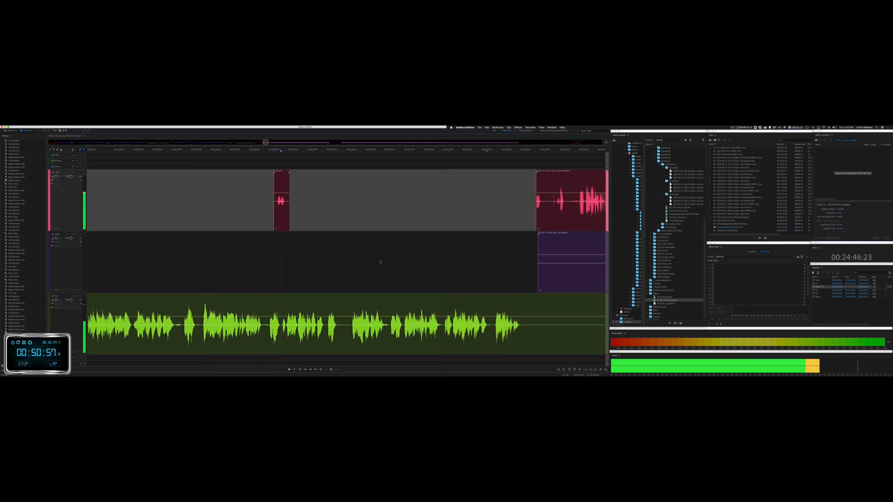
left_click_drag(361, 281, 587, 313)
key("Delete")
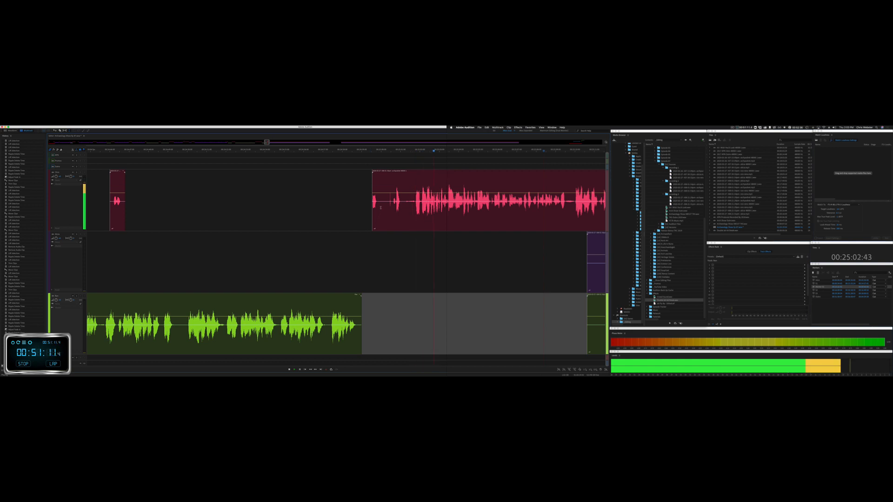
Step: Ripple-delete the isolated red filler and its surrounding pauses between the first short utterance and the continuous red speech
scroll(381, 208, "right", 3)
left_click_drag(301, 208, 338, 209)
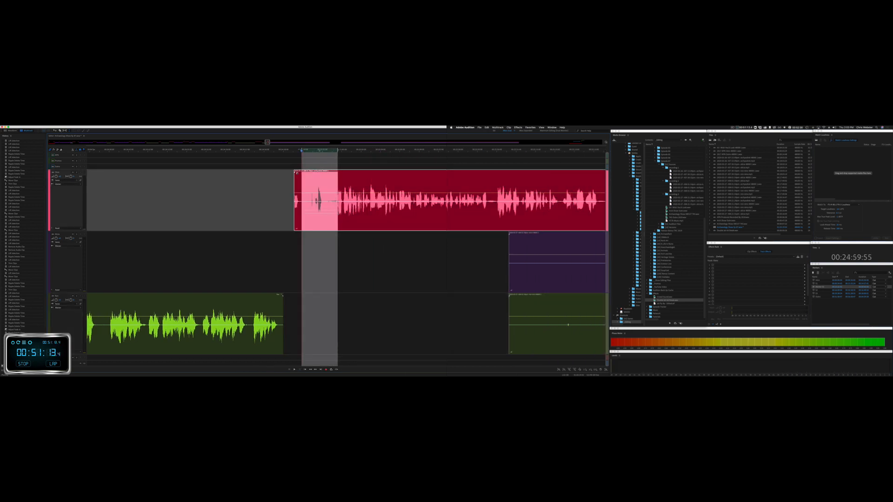
key("shift+super+BackSpace")
key("space")
scroll(328, 215, "right", 5)
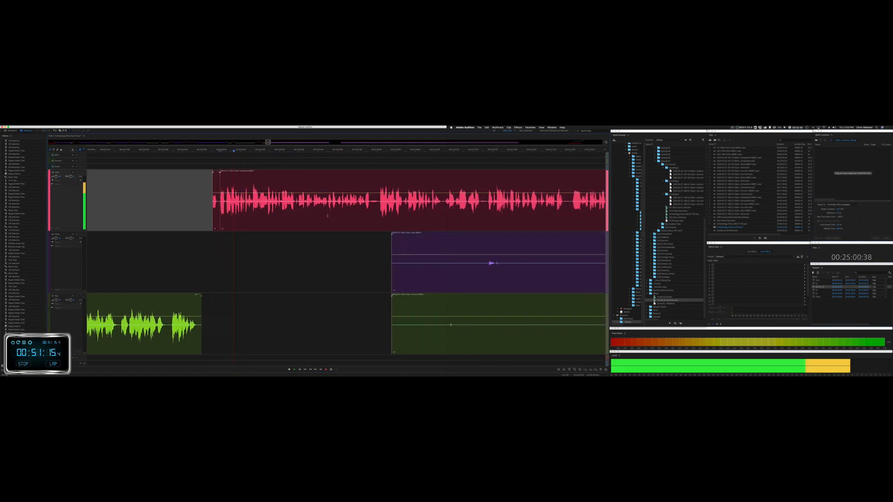
Step: Try to ripple-delete the filler sound near 25:02 in the red speech
scroll(140, 218, "up", 3)
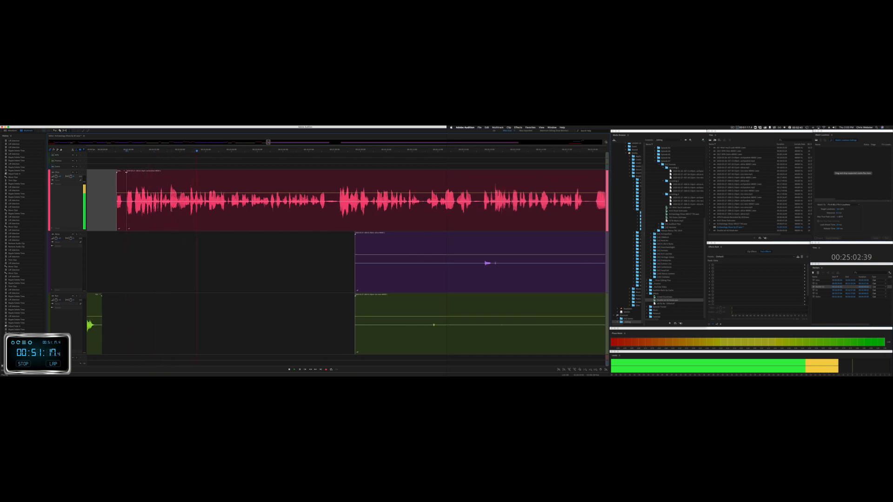
scroll(172, 210, "up", 5)
key("space")
left_click_drag(201, 203, 247, 204)
key("shift+Delete")
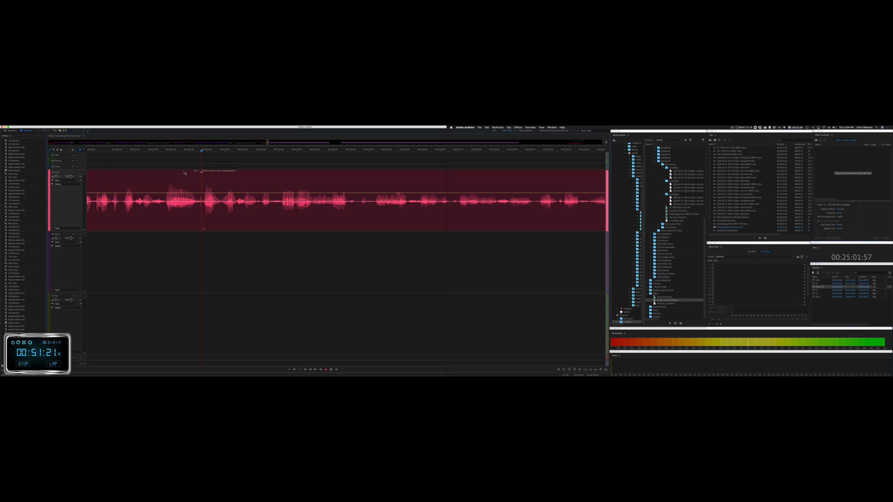
Step: Try a fade-out on the red clip before the new cut, and undo the fade and the ripple deletion
left_click(189, 173)
left_click_drag(199, 173, 167, 166)
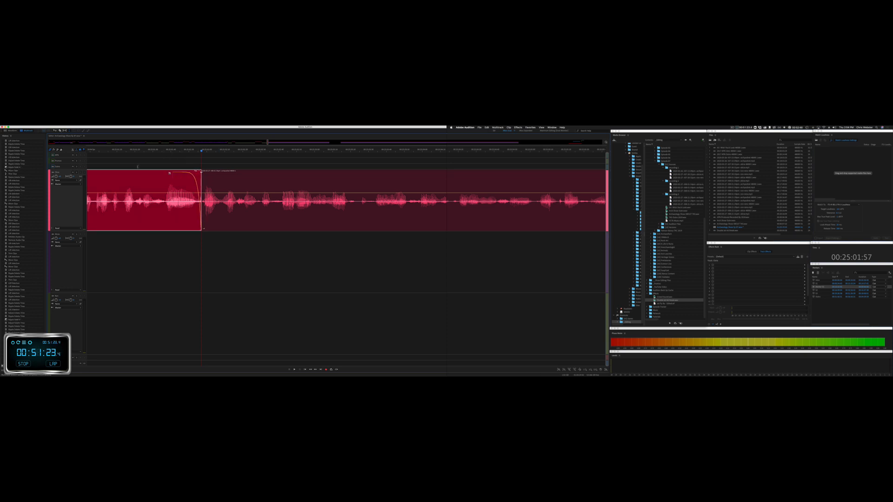
left_click(138, 167)
key("space")
scroll(138, 166, "down", 5)
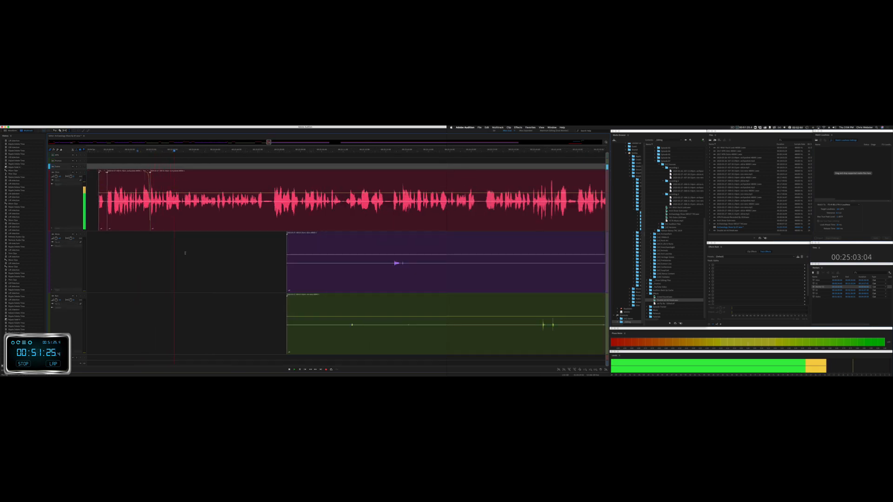
key("space")
key("super+z")
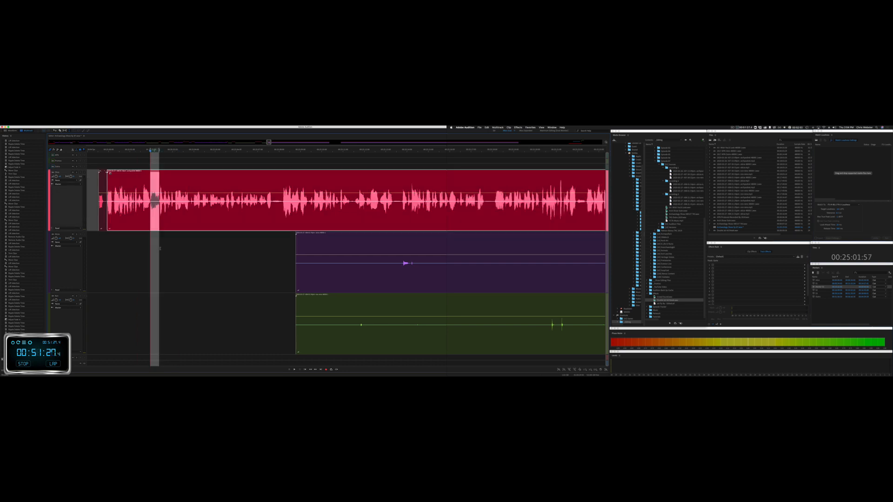
Step: Try to ripple-delete a closer-trimmed filler section just after 25:02 in the red speech, and play across the cut
scroll(158, 216, "up", 5)
left_click(136, 242)
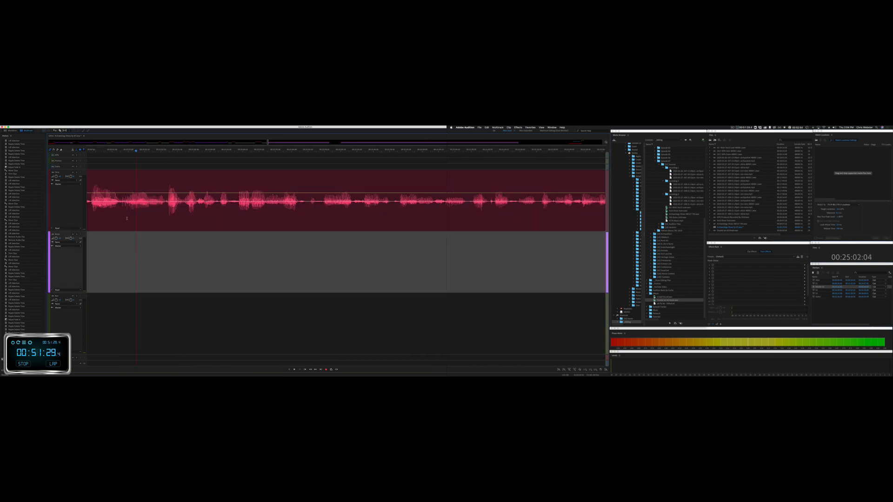
key("space")
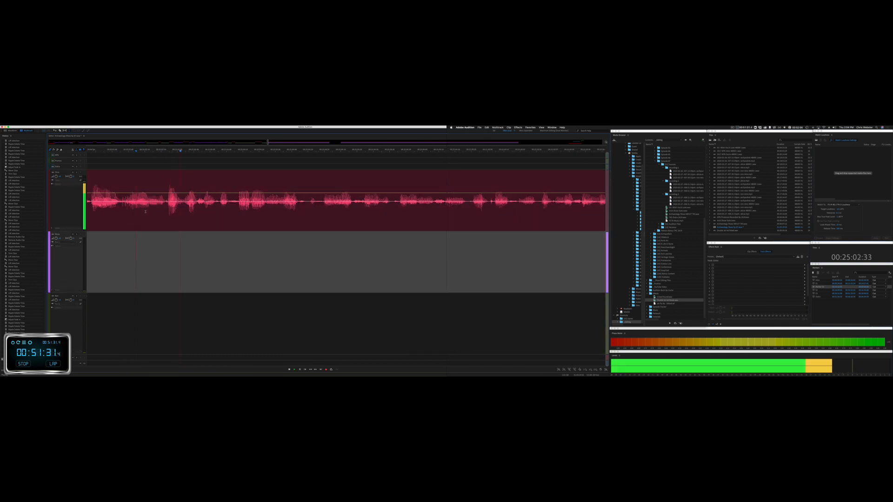
key("space")
left_click_drag(135, 211, 166, 211)
key("Delete")
key("space")
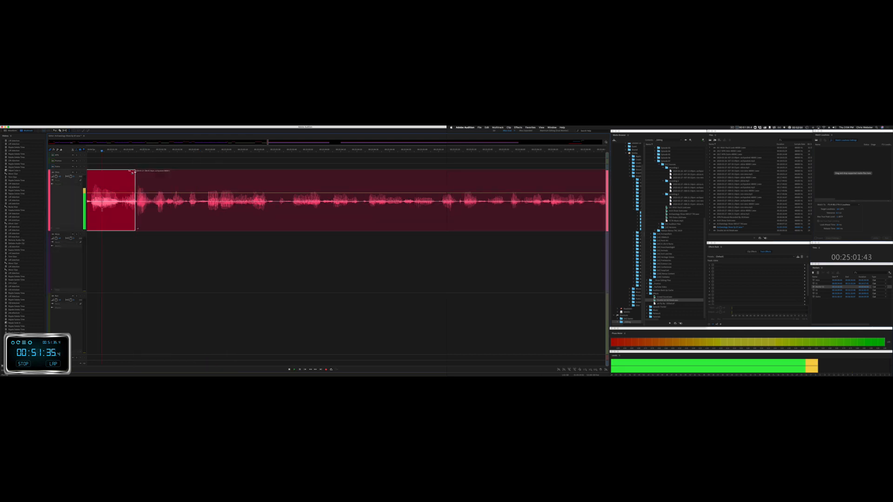
key("space")
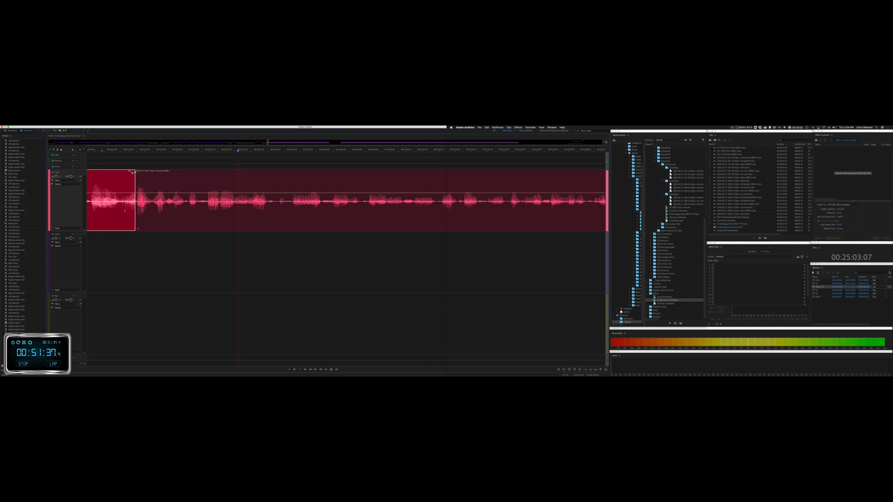
Step: Try to ripple-delete the sliver just before the red cut, and undo both recent deletions
left_click_drag(124, 225, 134, 225)
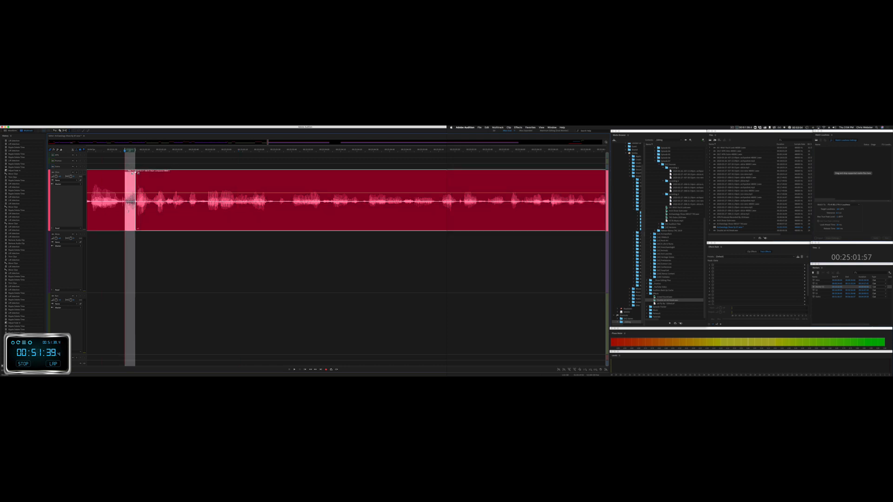
key("Delete")
scroll(129, 212, "left", 5)
left_click(181, 213)
key("space")
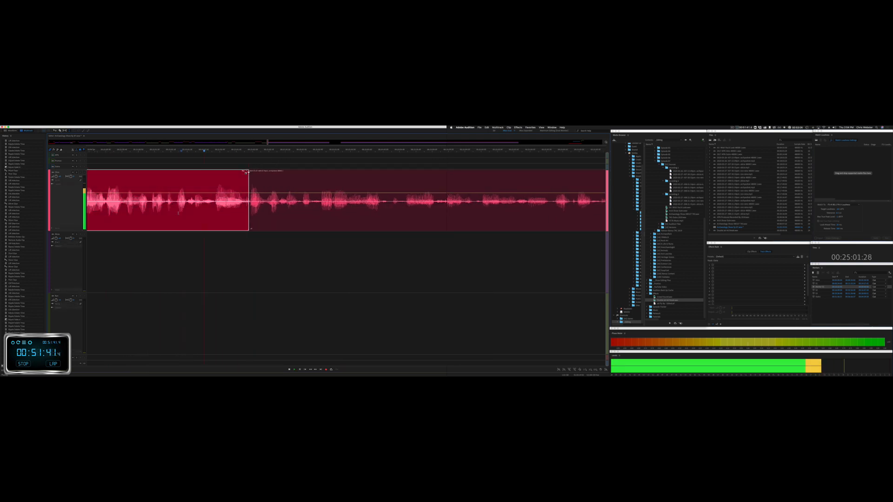
key("super+z")
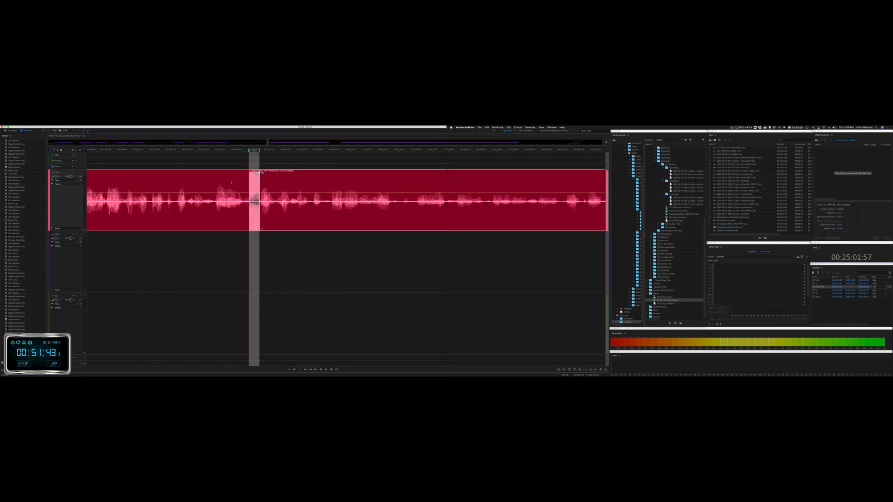
key("Delete")
Step: Ripple-delete the filler sound starting around 25:01:55 in the red speech and play the result
left_click(273, 244)
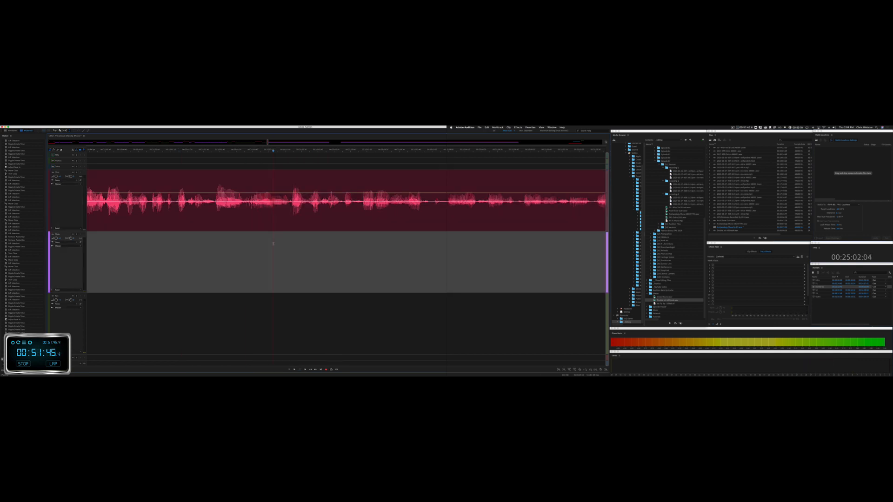
left_click_drag(244, 209, 272, 209)
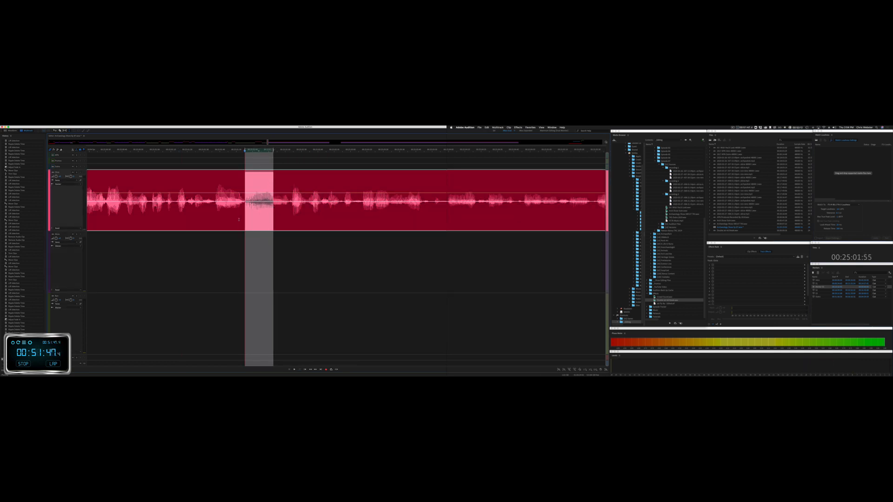
key("Delete")
key("space")
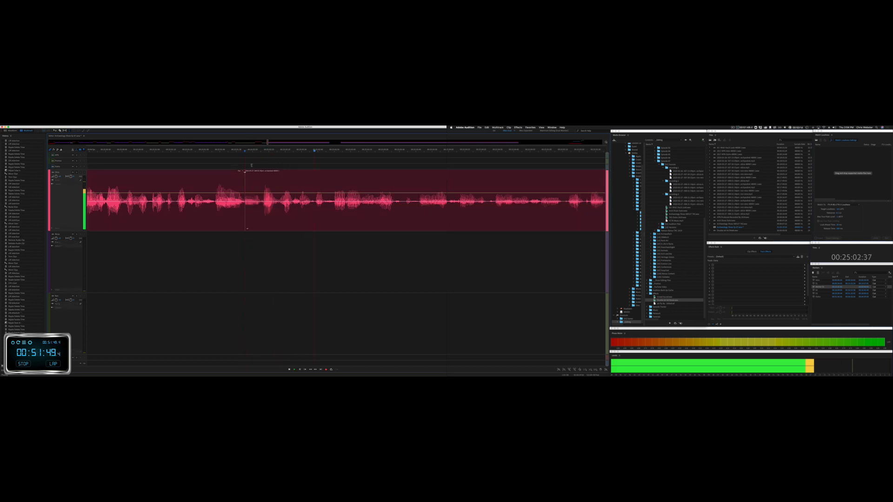
Step: Ripple-delete the short leftover gap around the new red cut and play across it
key("space")
left_click_drag(244, 233, 252, 233)
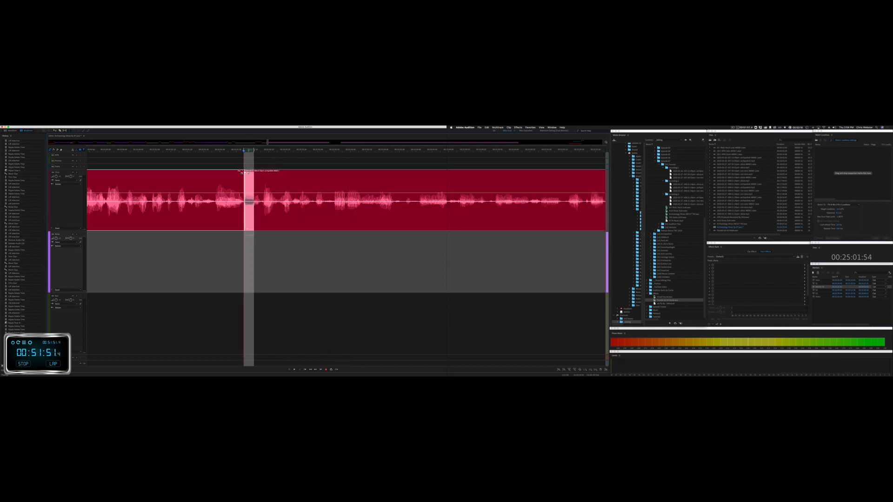
key("Delete")
key("space")
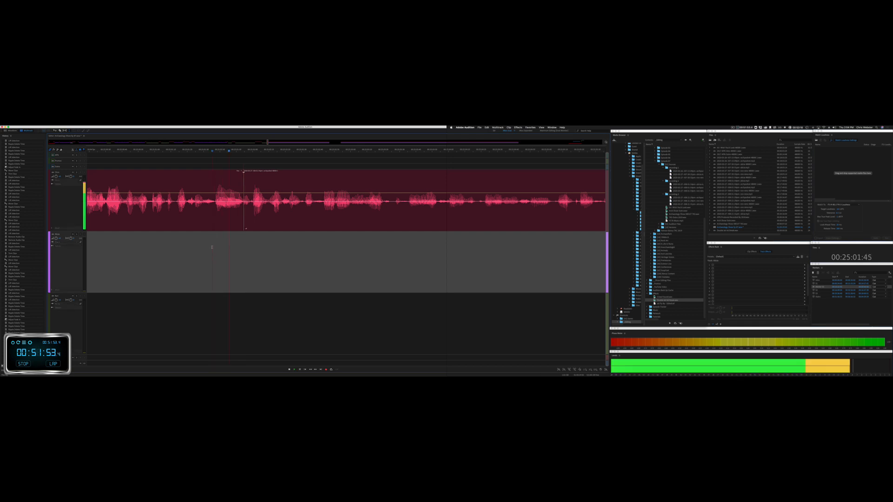
Step: Add a short fade-in to the red clip after the cut, and play through the transition
left_click(253, 172)
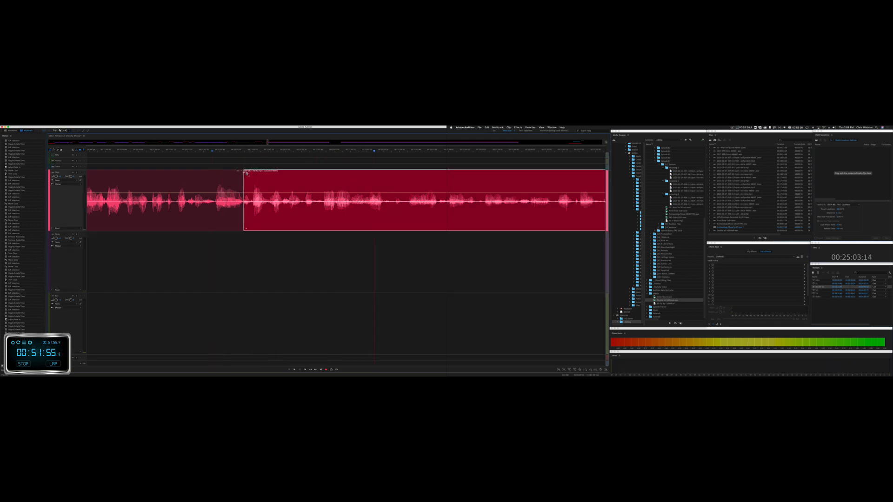
left_click_drag(246, 173, 255, 136)
left_click(146, 240)
key("space")
scroll(149, 242, "down", 3)
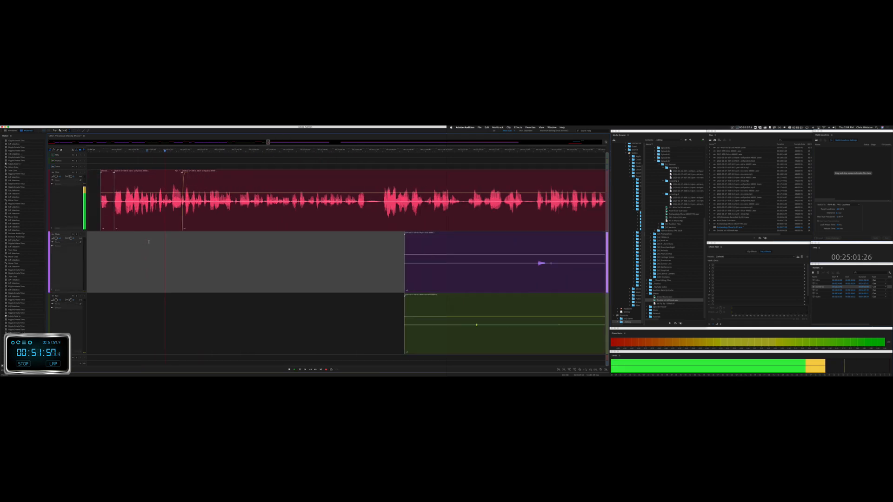
Step: Clear the purple and green noise beneath the first stretch of the continuous red speech
scroll(149, 241, "down", 2)
left_click_drag(332, 260, 590, 309)
key("Delete")
left_click(552, 310)
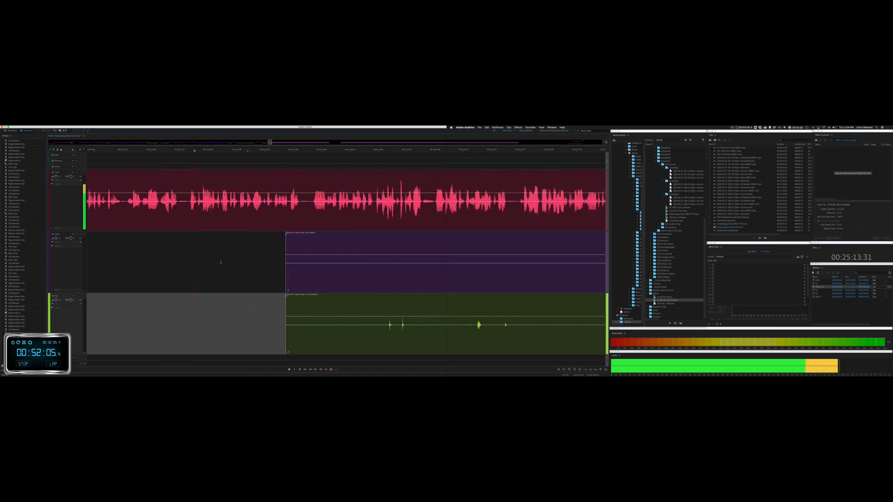
Step: Clear the next stretch of purple and green noise beneath the red speech, up to the pause before its next phrase
scroll(221, 262, "right", 5)
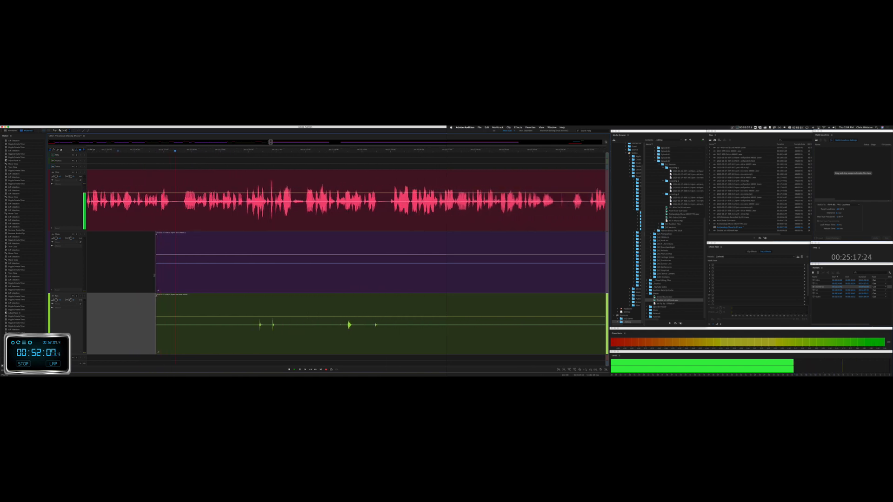
left_click_drag(142, 274, 575, 325)
key("Delete")
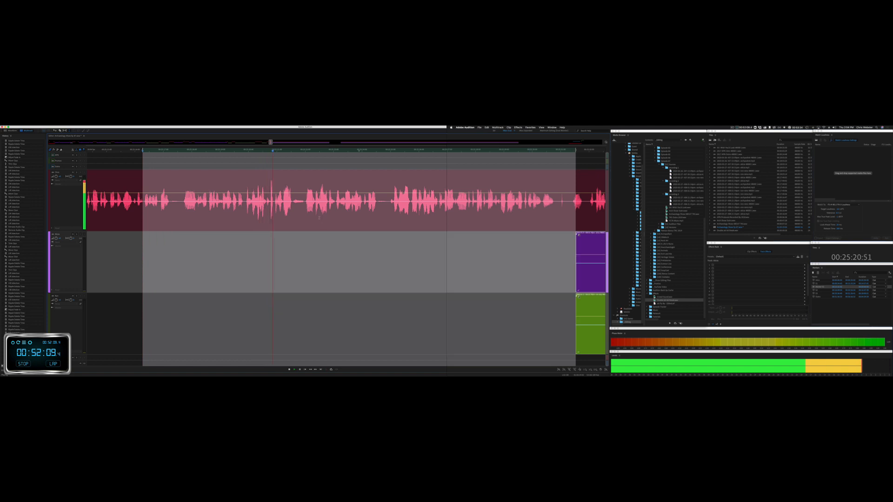
Step: Ripple-delete the pause and filler starting at about 25:17:36 in the red speech
left_click(180, 205)
key("space")
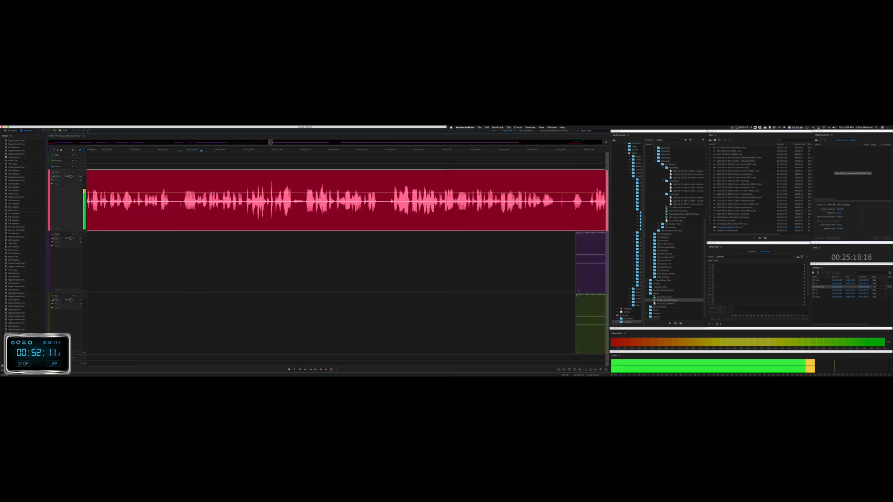
key("space")
left_click_drag(180, 204, 196, 206)
key("shift+Delete")
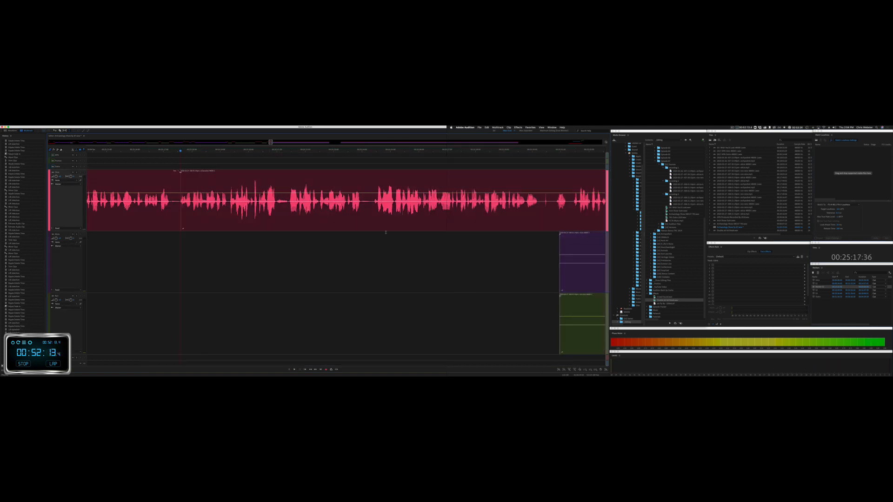
Step: Extend the start of the purple and green clips back beneath the red speech, and play from the latest red cut
left_click_drag(546, 270, 209, 282)
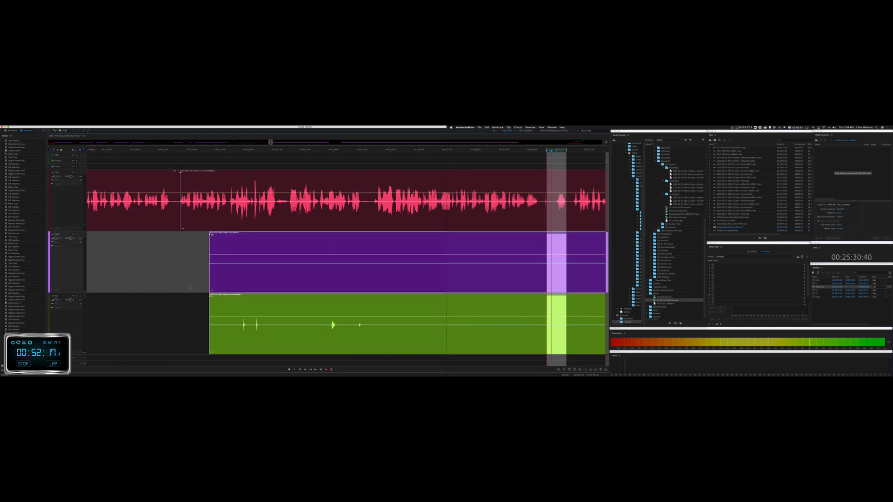
left_click(187, 241)
key("space")
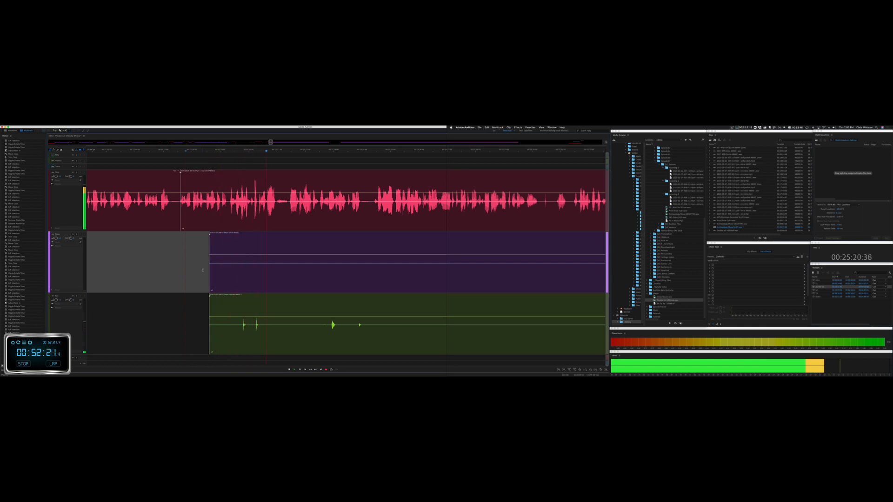
Step: Clear the purple and green audio beneath the red speech from just after the latest cut past the isolated short red utterance
left_click_drag(203, 270, 583, 332)
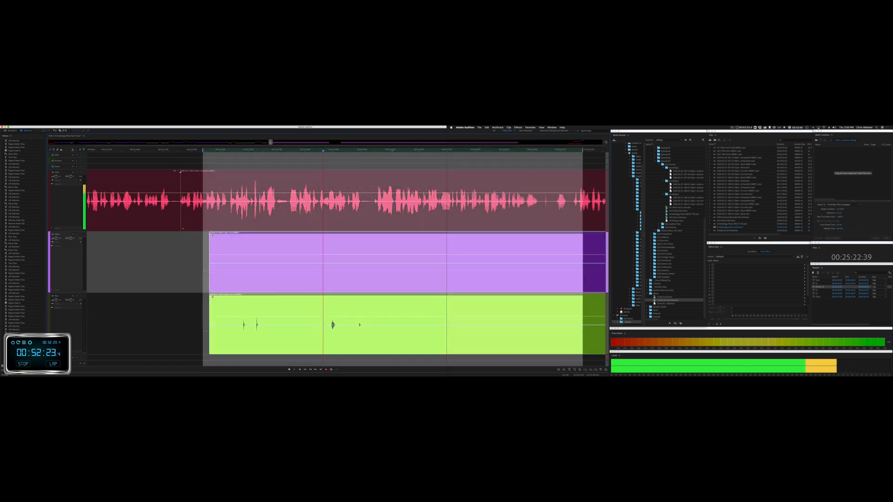
key("Delete")
left_click(504, 316)
scroll(358, 263, "right", 5)
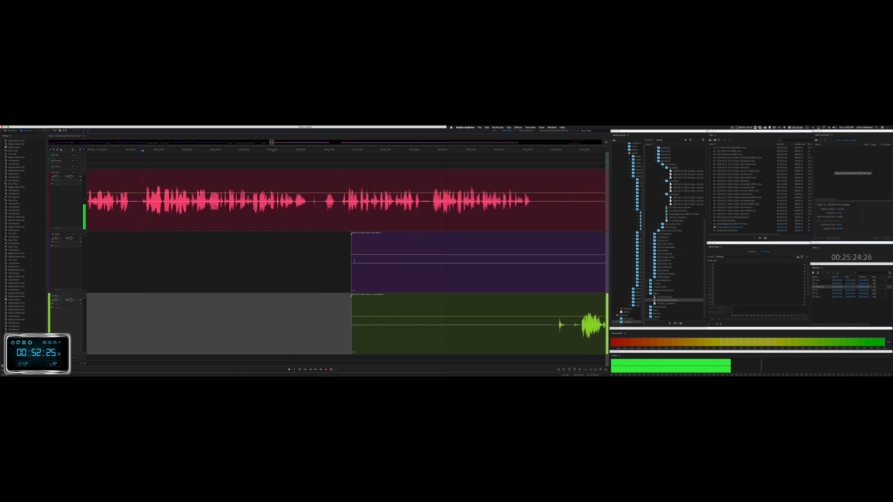
Step: Clear the purple and green audio beneath the red speech up to where the green speech begins
left_click_drag(333, 266, 582, 313)
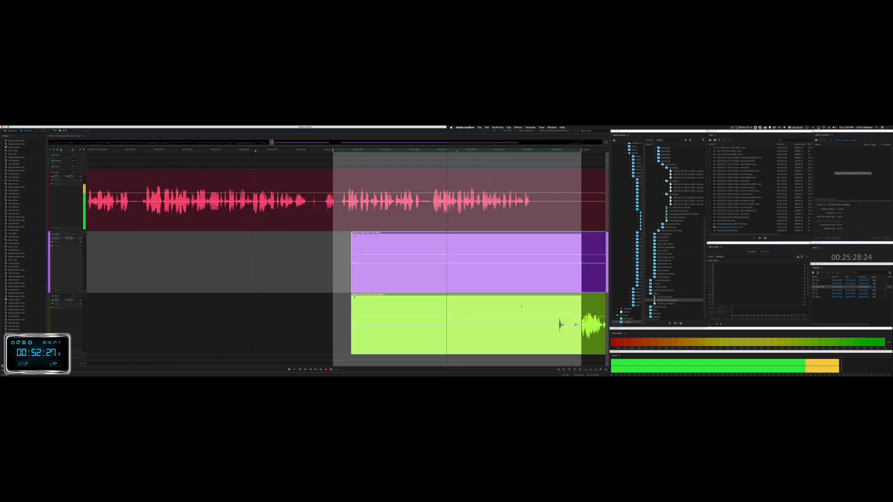
key("Delete")
left_click(521, 307)
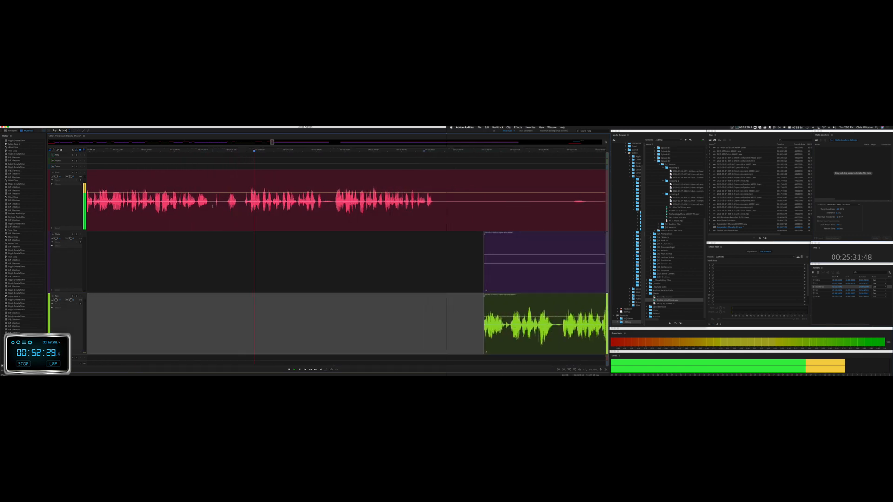
Step: Ripple-delete the filler at about 25:29:45 in the red speech and the silent gap between its end and the green speech
left_click_drag(212, 206, 242, 205)
key("shift+super+BackSpace")
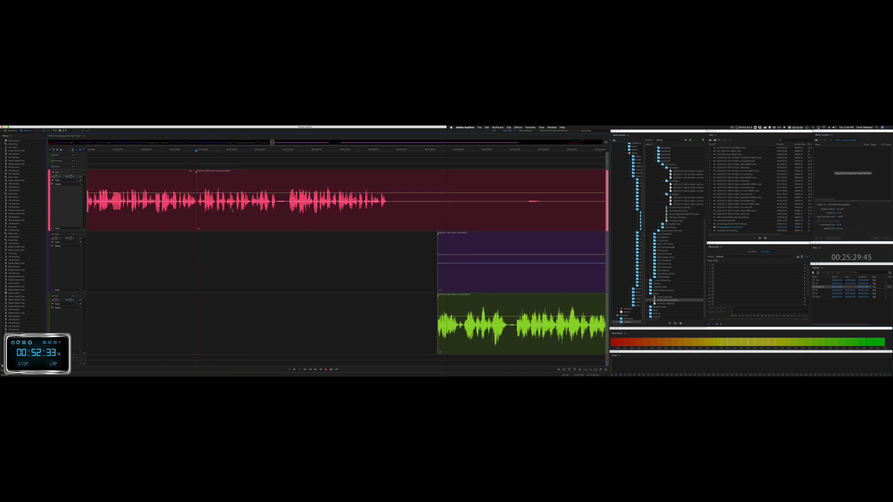
left_click(156, 255)
key("space")
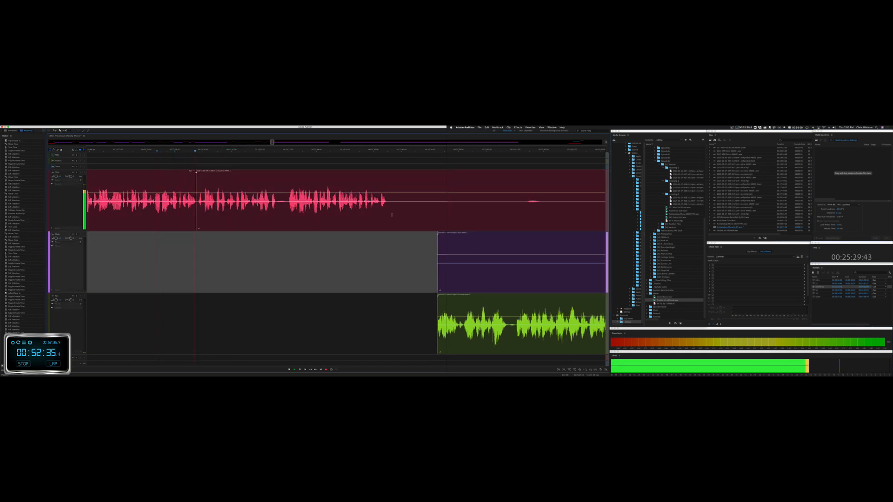
left_click_drag(391, 215, 436, 215)
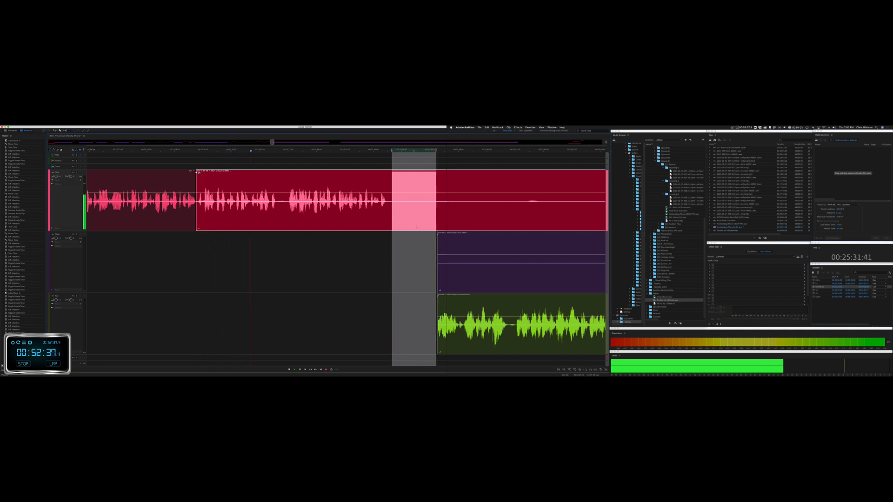
key("shift+super+BackSpace")
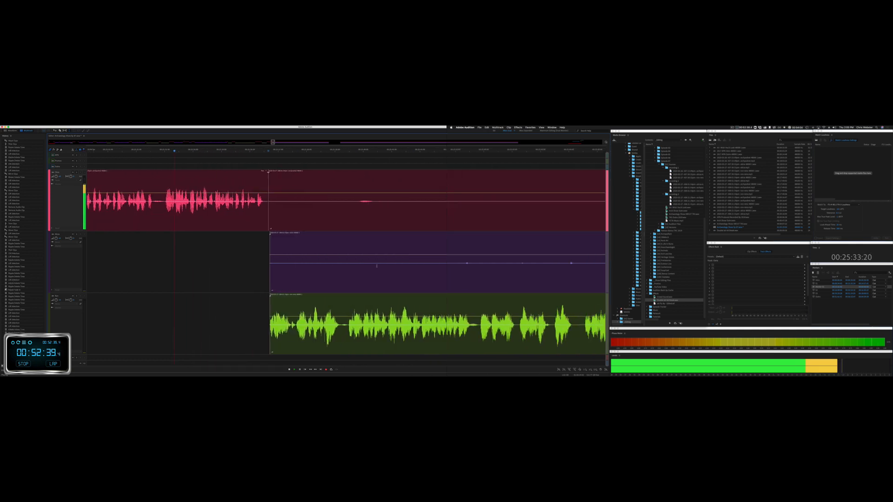
Step: Clear the red and purple audio beneath the opening phrases of the green speech
scroll(377, 266, "right", 3)
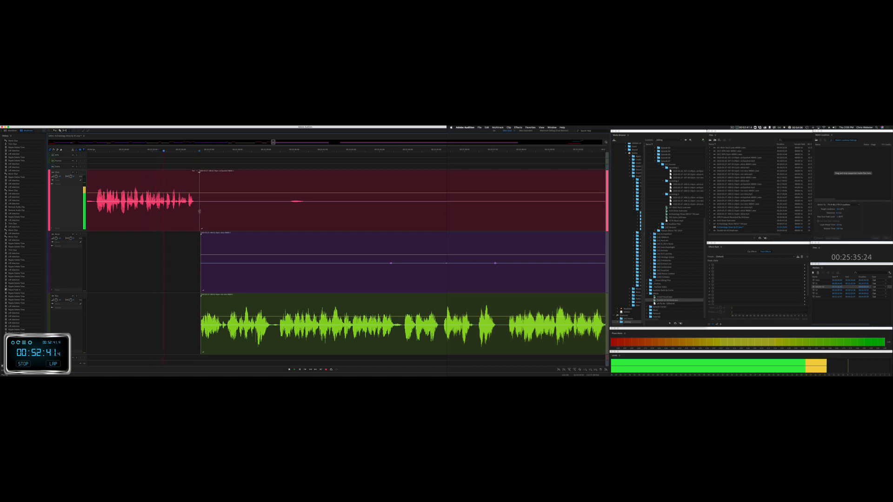
left_click_drag(199, 211, 407, 204)
left_click_drag(182, 263, 489, 263)
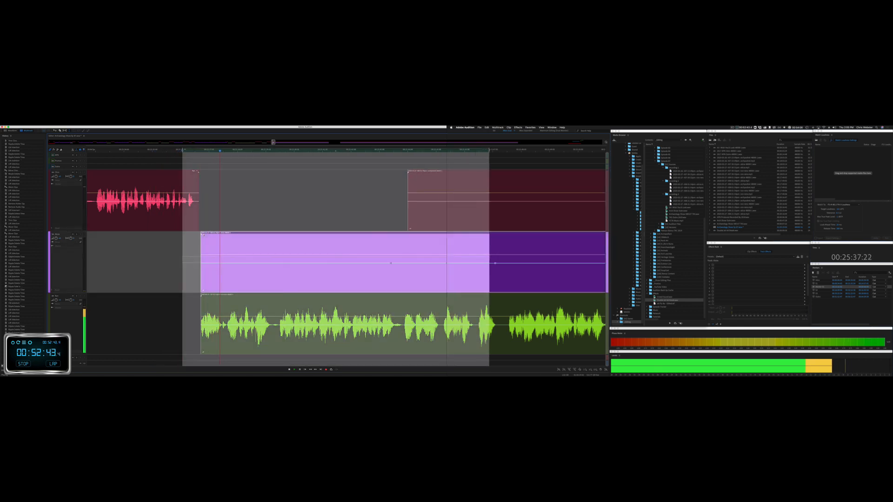
key("Delete")
left_click_drag(387, 209, 603, 270)
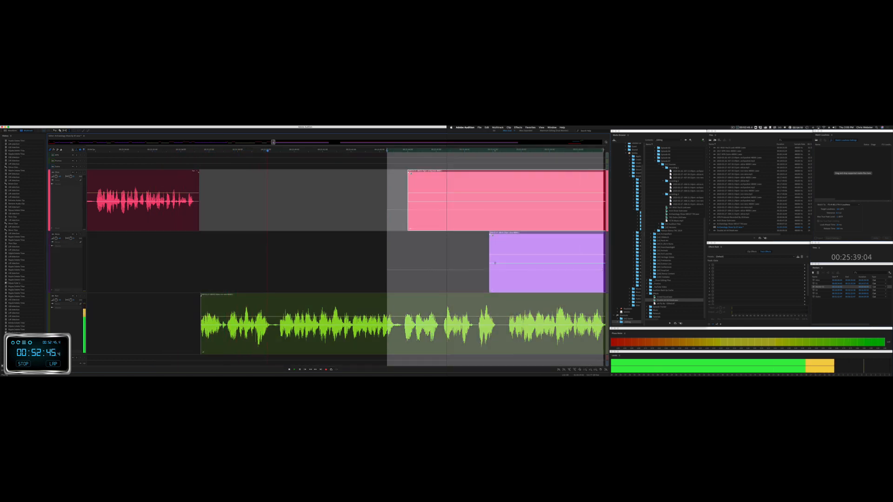
key("Delete")
left_click(544, 263)
Step: Clear the red audio up to its first short interjection and the purple audio up to its burst at the green pause
scroll(427, 258, "down", 5)
scroll(427, 259, "right", 4)
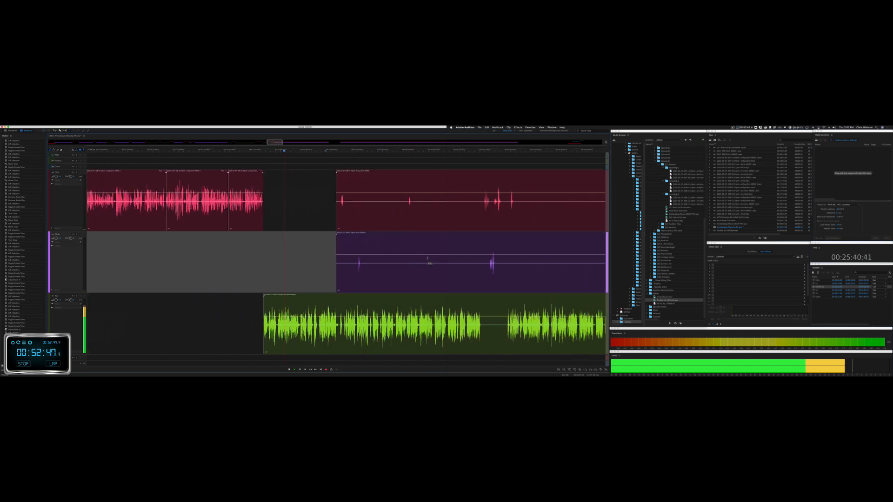
scroll(428, 259, "right", 3)
left_click_drag(221, 223, 232, 250)
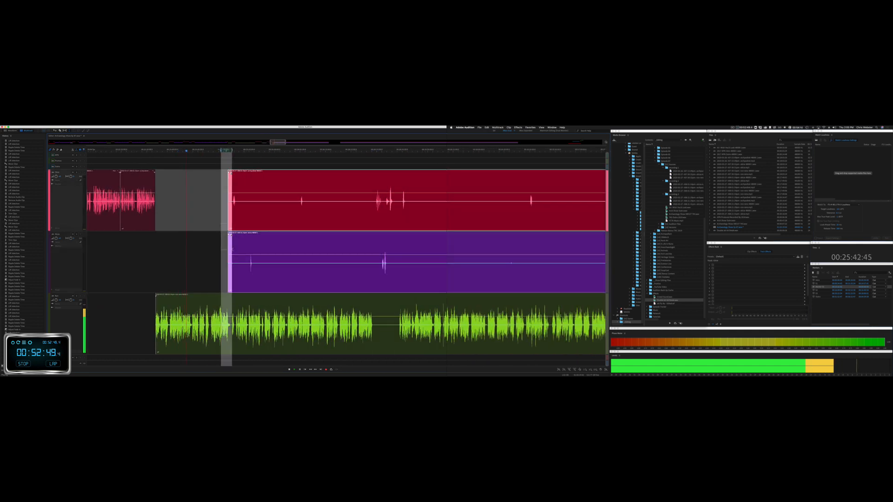
left_click_drag(212, 150, 379, 151)
key("Delete")
left_click(332, 265)
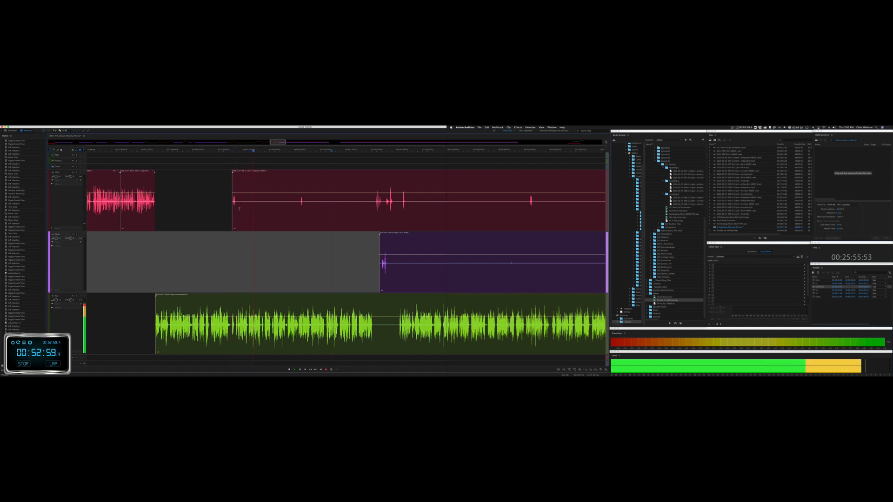
Step: Clear the red silence around its second short interjection beneath the green speech, up to the bursts at the green pause
left_click_drag(239, 209, 376, 208)
key("Delete")
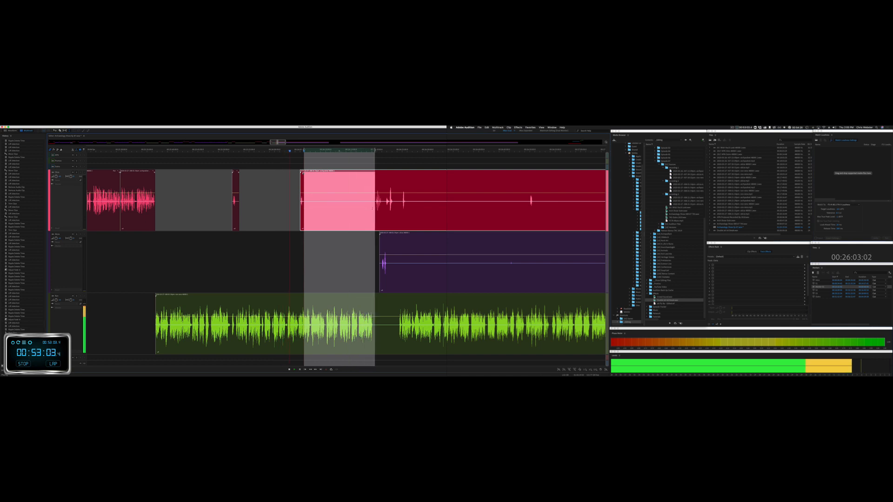
key("Delete")
Step: Clear the purple audio after its interjection, and the red silence between the burst group and the next isolated utterance
left_click_drag(389, 274, 595, 274)
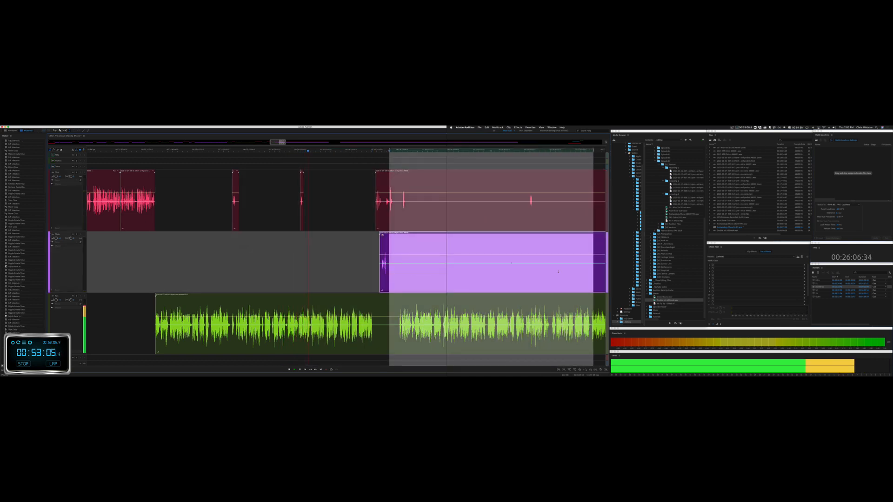
key("Delete")
left_click_drag(410, 213, 529, 213)
key("Delete")
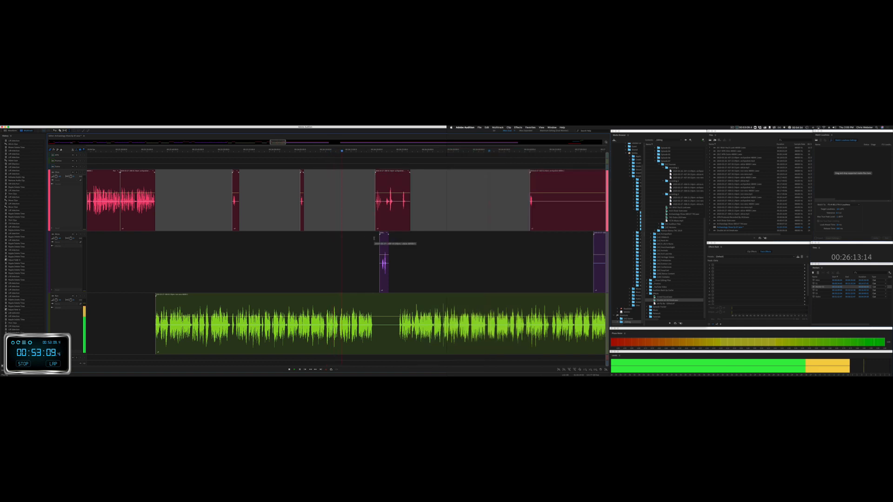
Step: Ripple-delete the short pause at about 26:19:20 between the green speech and the red interjection, and play from the cut
scroll(374, 239, "up", 2)
scroll(374, 238, "right", 3)
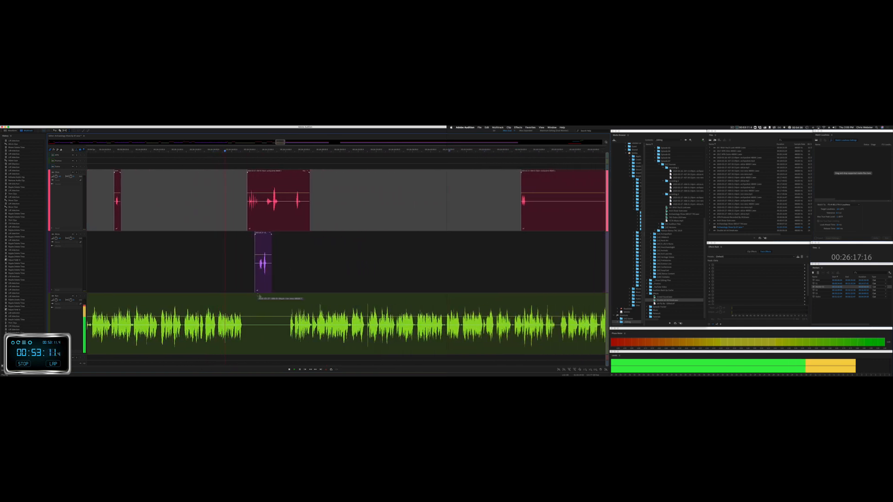
left_click(244, 330)
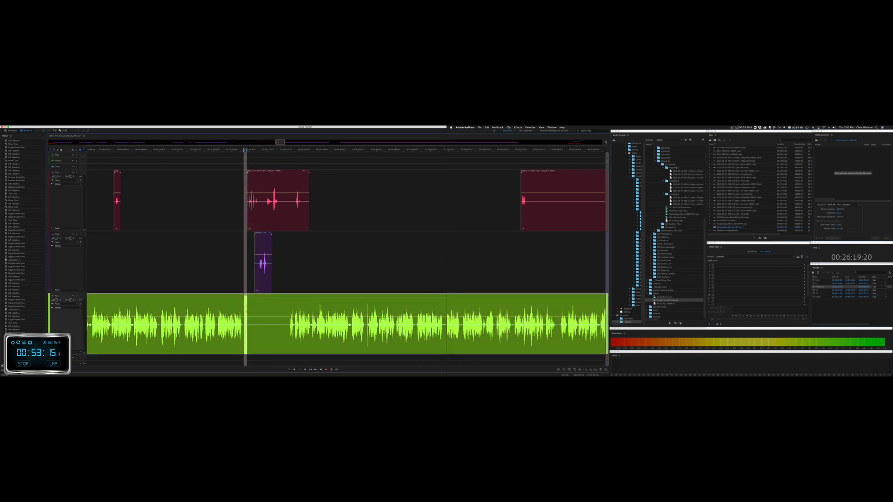
key("shift+super+BackSpace")
key("space")
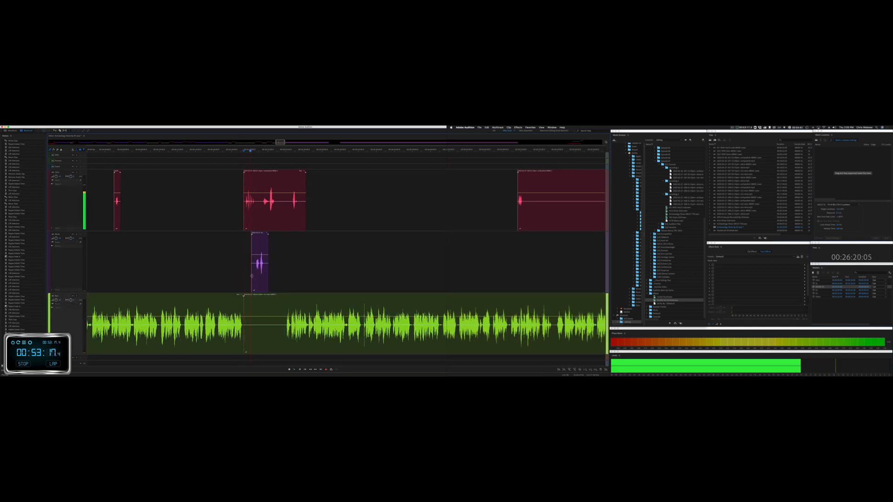
Step: Trim the green clip's start to where its speech resumes, and trim the red interjection's end to drop its last burst
left_click(260, 235)
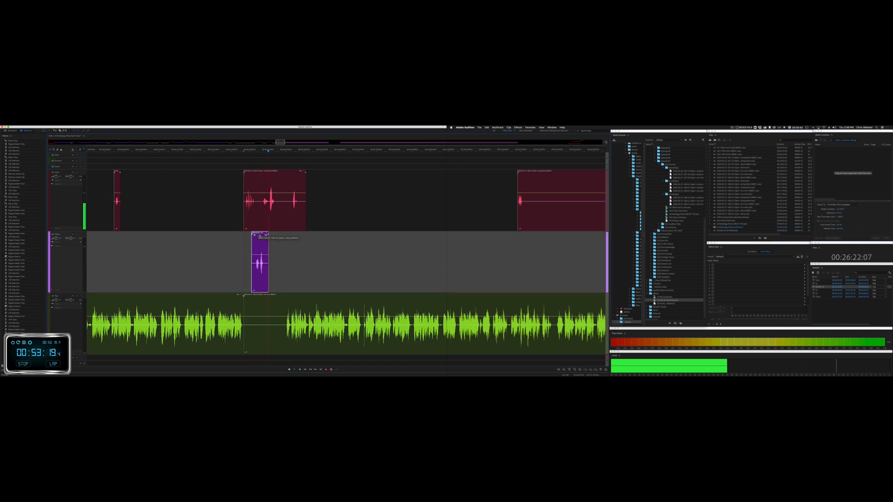
left_click_drag(244, 307, 286, 317)
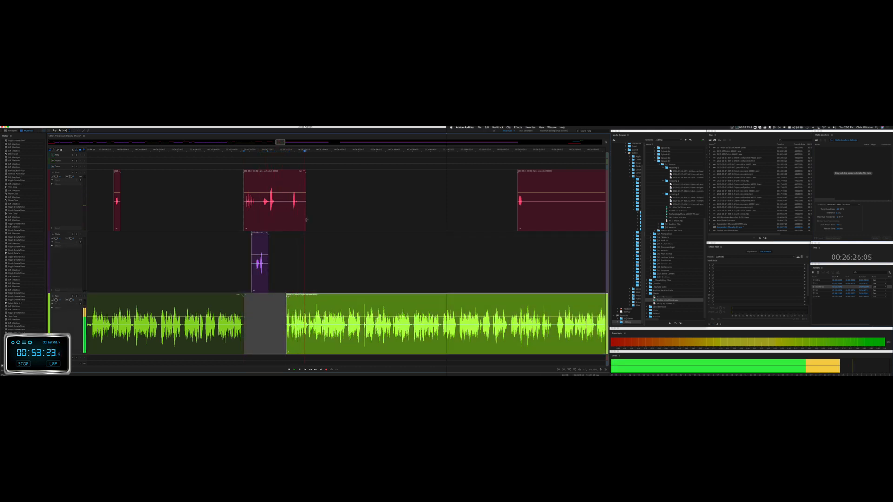
left_click_drag(306, 220, 277, 218)
Step: Move the red, purple and green clips after the interjection earlier to shorten the green gap, and play from within it
scroll(425, 232, "right", 4)
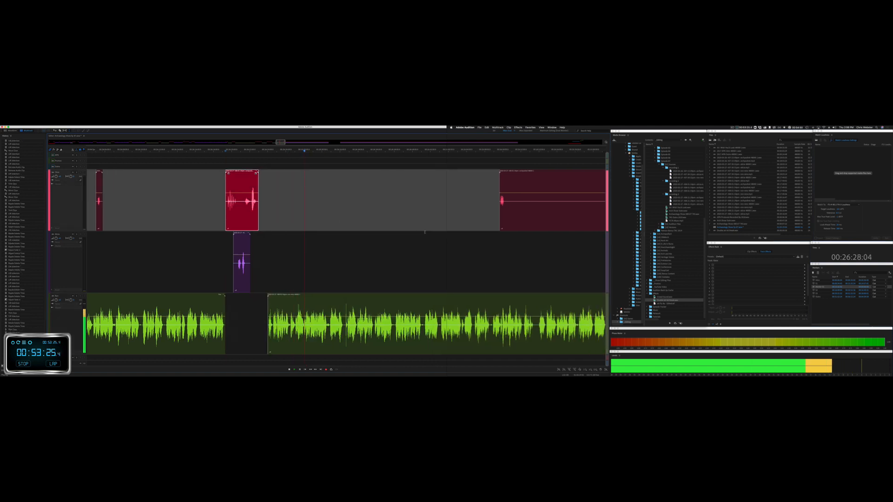
left_click(425, 233)
key("space")
left_click_drag(419, 216, 562, 294)
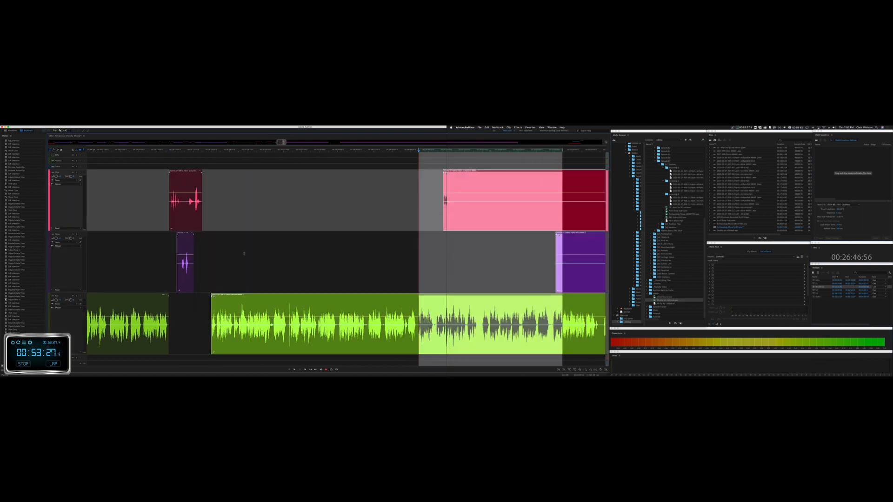
left_click_drag(248, 296, 233, 297)
left_click(183, 312)
key("space")
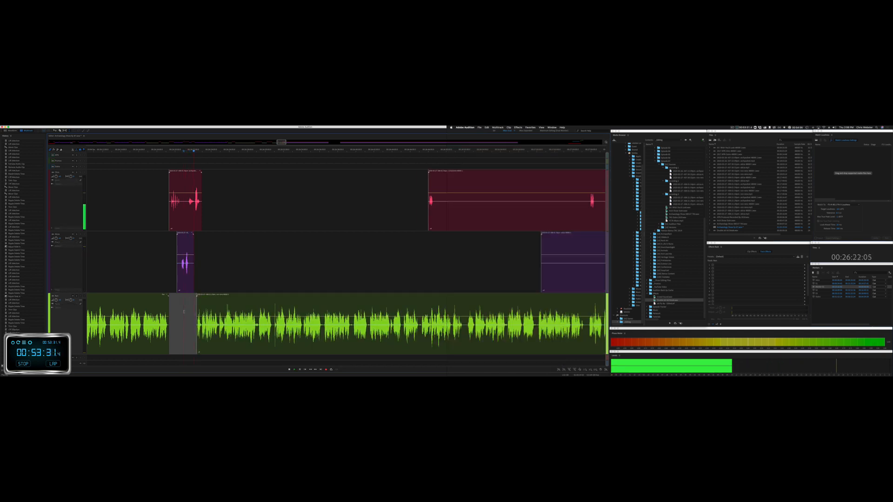
Step: Clear the red and purple audio beneath the green speech between the next two isolated red interjections
left_click_drag(437, 212, 586, 258)
key("Delete")
left_click(558, 261)
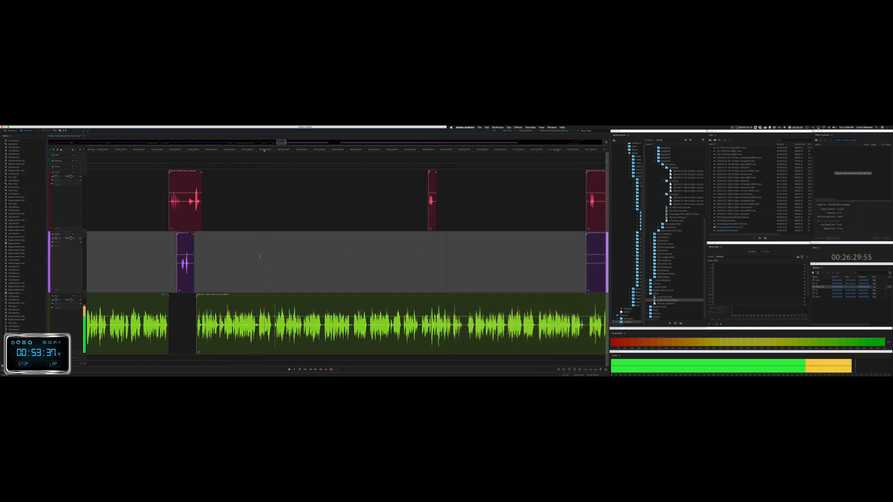
Step: Ripple-delete the short noise and pause at about 26:30:49 in the green speech, and play from the cut
key("space")
scroll(268, 329, "up", 10)
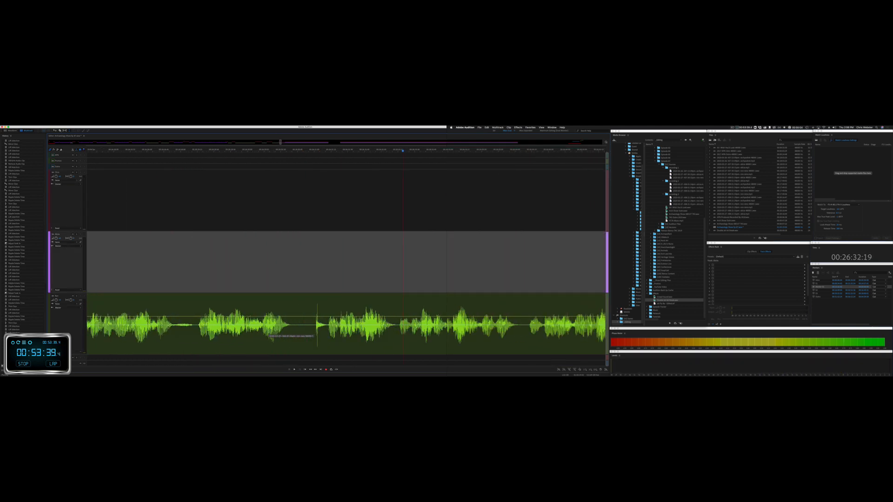
left_click_drag(303, 327, 329, 328)
key("Delete")
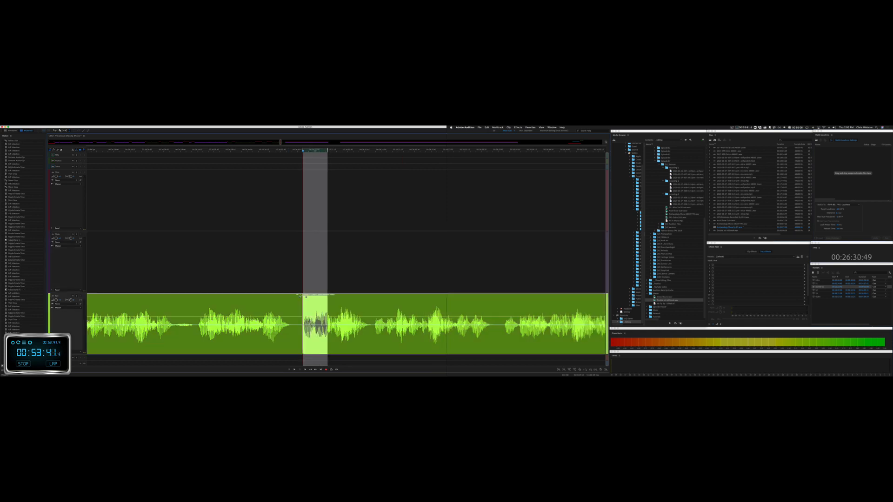
key("space")
Step: Trim the purple clip's start to near the end of the green speech, and clear the red silence after its latest interjection
scroll(322, 327, "down", 8)
scroll(464, 286, "right", 5)
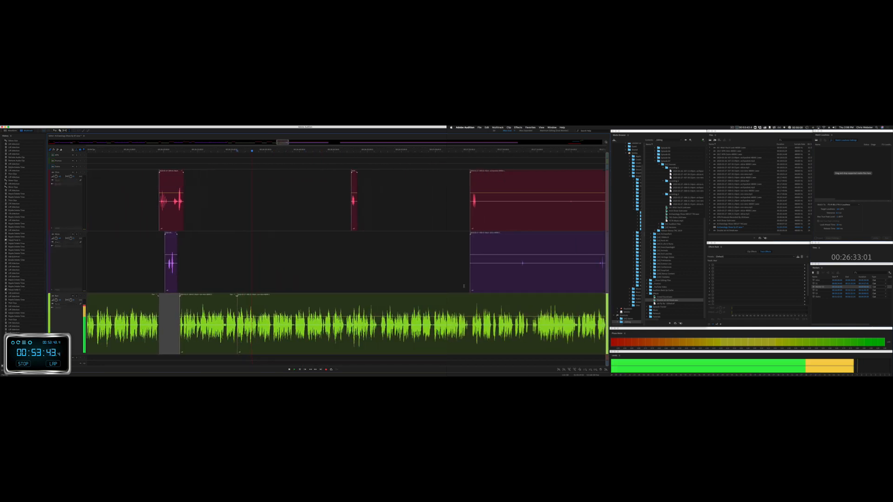
scroll(464, 286, "right", 1)
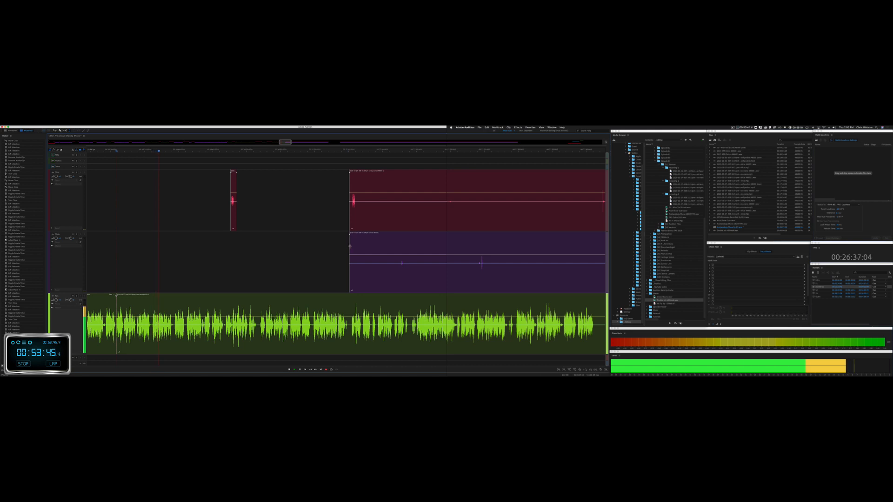
left_click_drag(350, 253, 591, 261)
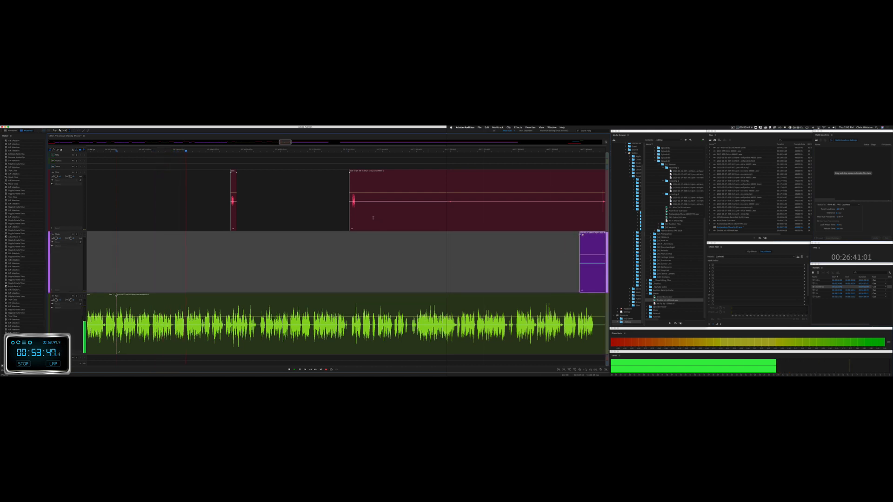
left_click_drag(357, 209, 602, 201)
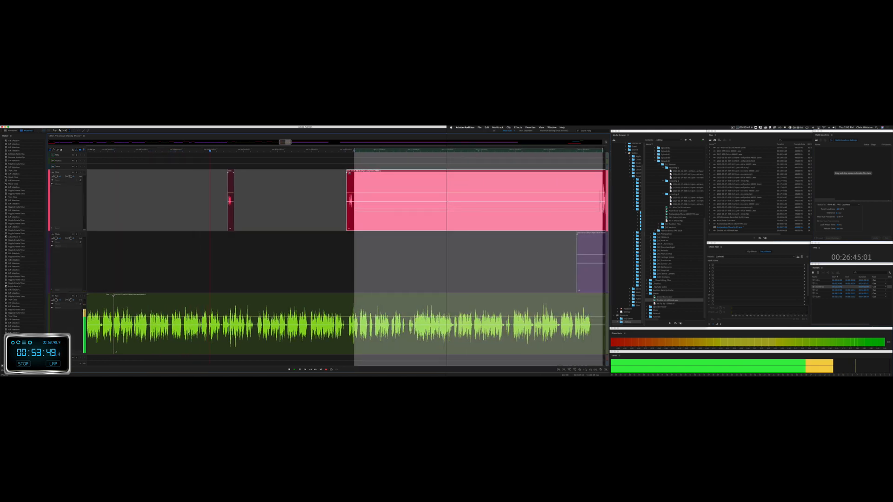
key("Delete")
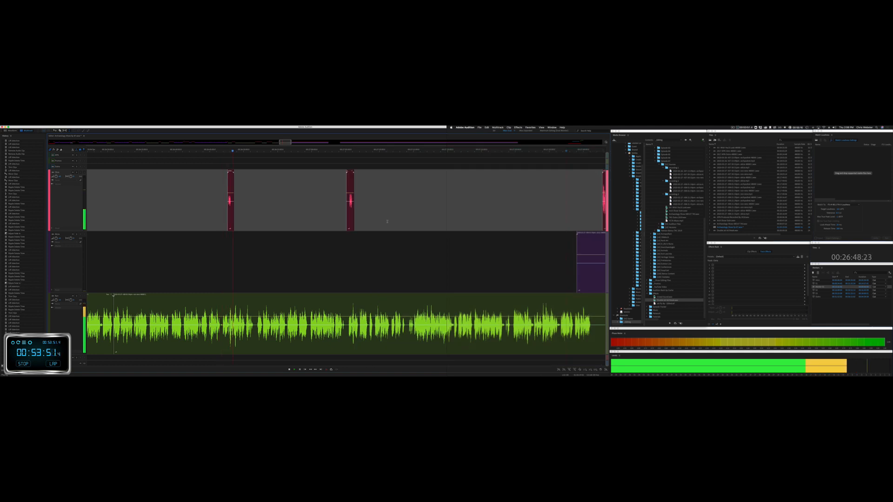
Step: Trim the last green clip's end to its final speech, and trim both ends of the last purple clip to its main speech
scroll(388, 222, "down", 10)
scroll(387, 222, "right", 8)
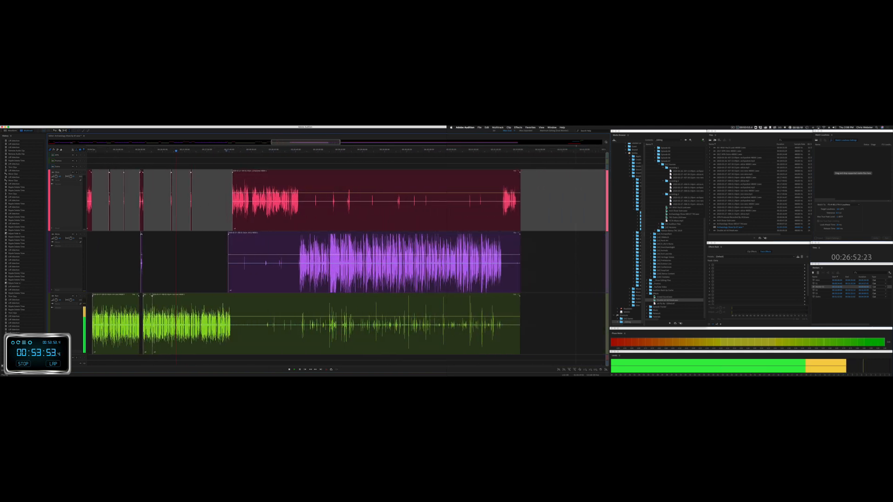
left_click_drag(519, 306, 233, 320)
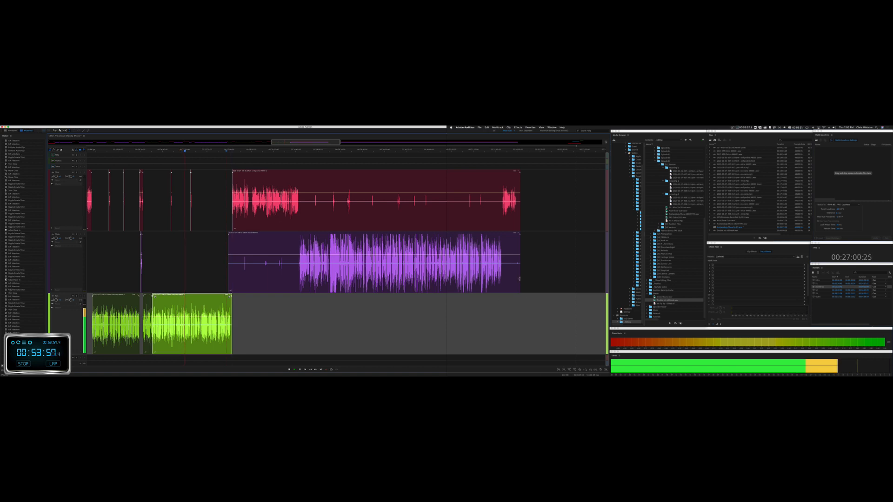
left_click_drag(520, 279, 507, 278)
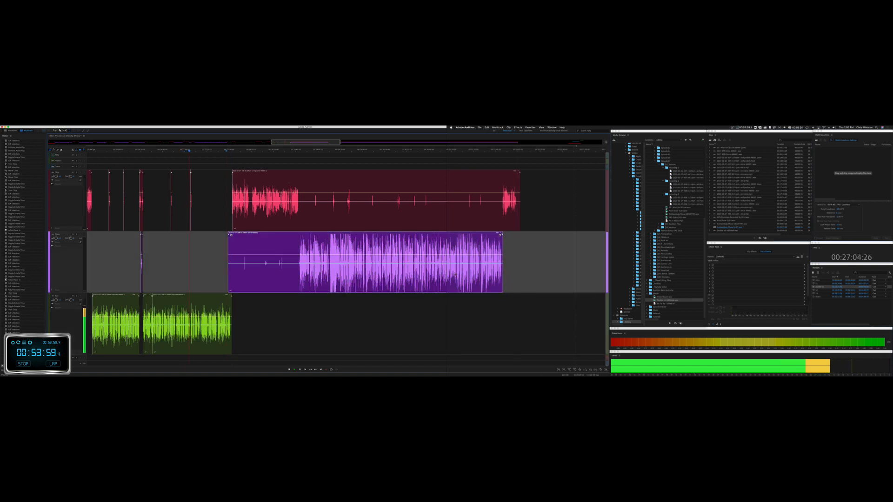
left_click_drag(228, 278, 298, 276)
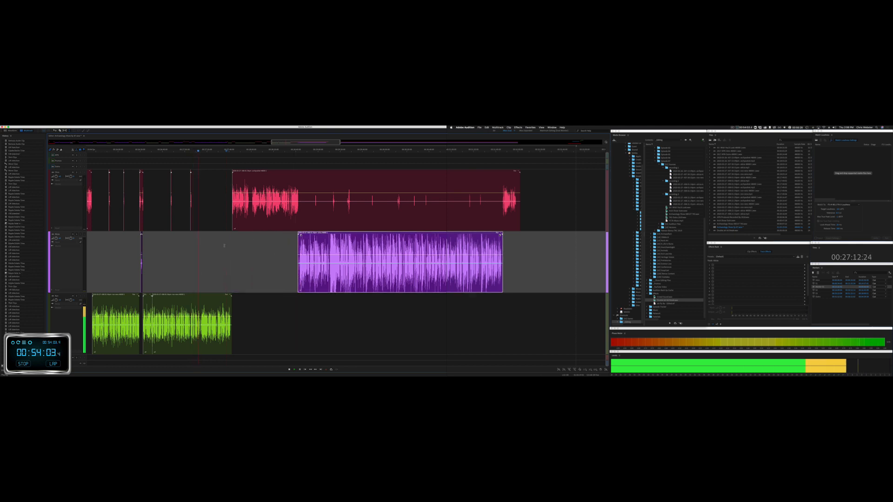
Step: Trim the green clip's end to its final speech, and ripple-delete the gap before the following red clip
scroll(232, 242, "up", 6)
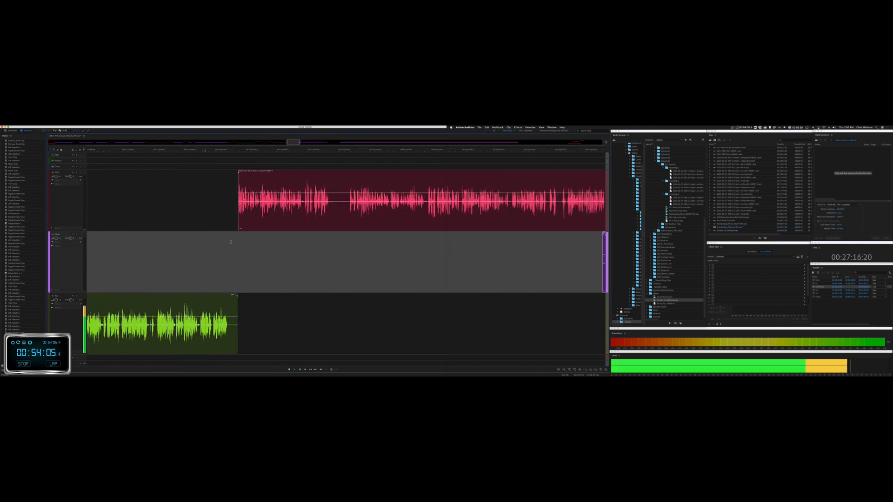
scroll(231, 243, "left", 3)
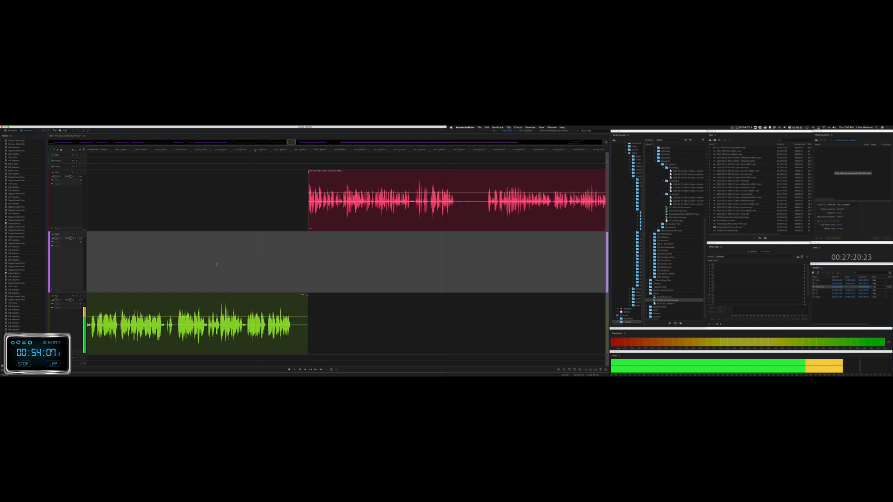
left_click_drag(307, 304, 297, 304)
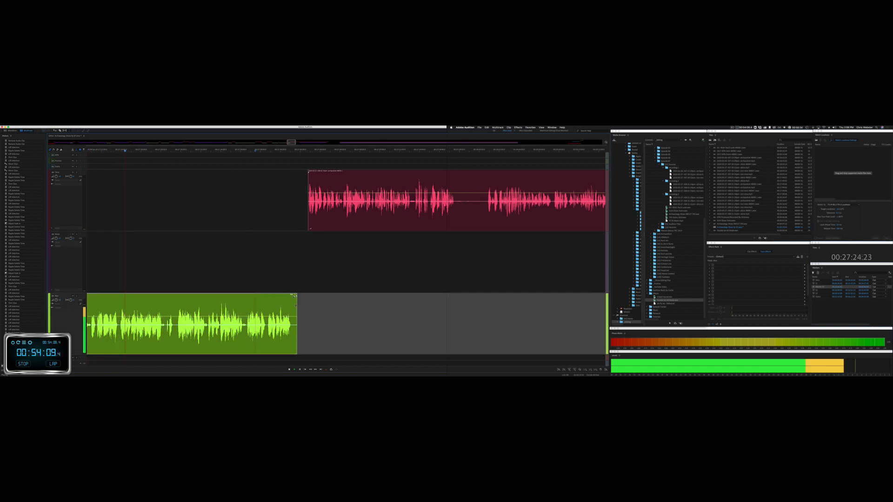
left_click_drag(295, 271, 308, 272)
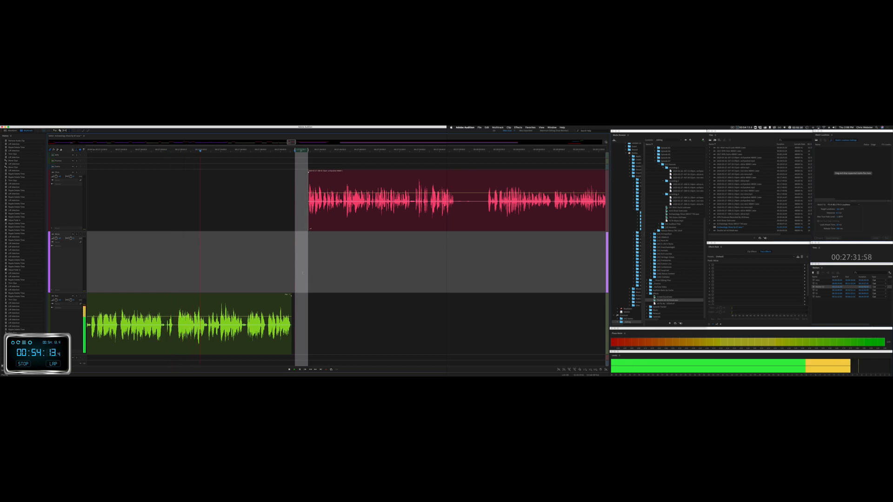
key("super+shift+BackSpace")
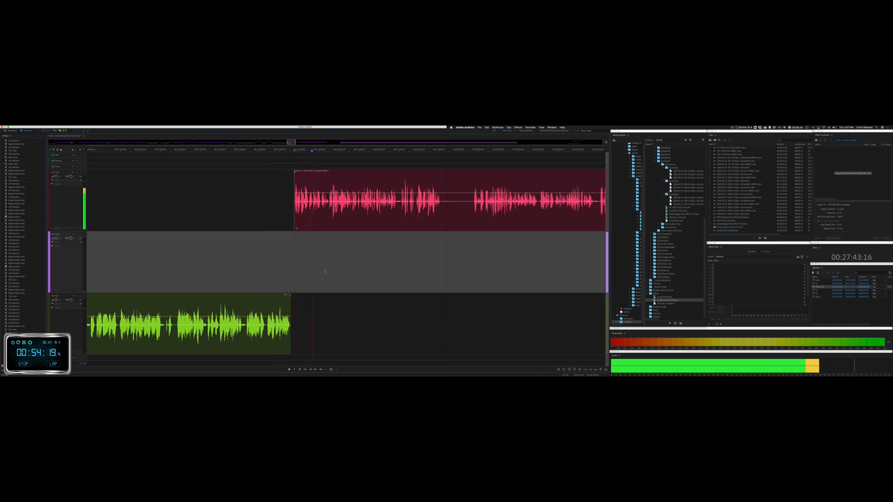
Step: Ripple-delete the long pause between phrases early in the red speech
scroll(325, 271, "right", 10)
left_click_drag(310, 203, 333, 206)
key("shift+Delete")
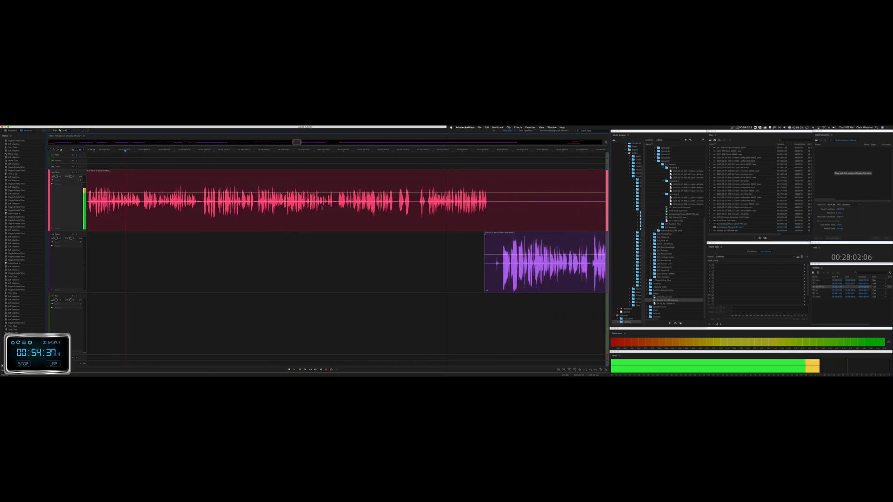
Step: Ripple-delete the filler and pause at about 28:03:05 in the red speech, and play from the cut
scroll(308, 208, "left", 5)
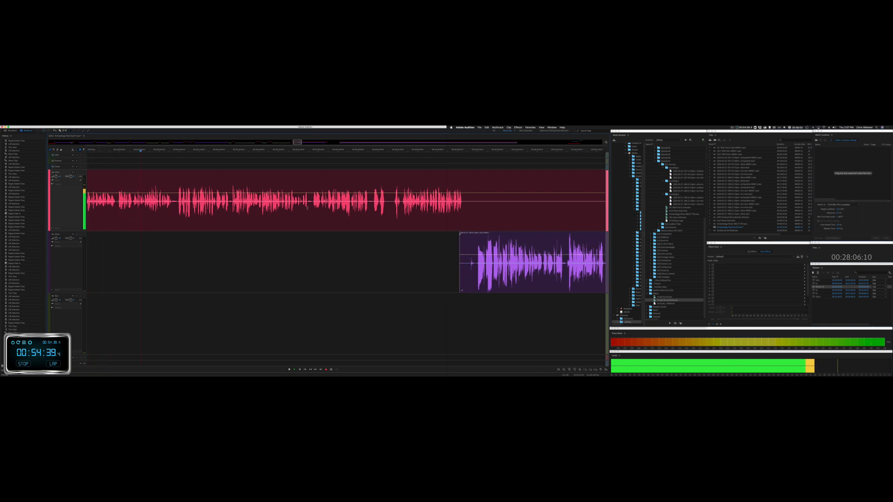
key("space")
scroll(171, 213, "up", 10)
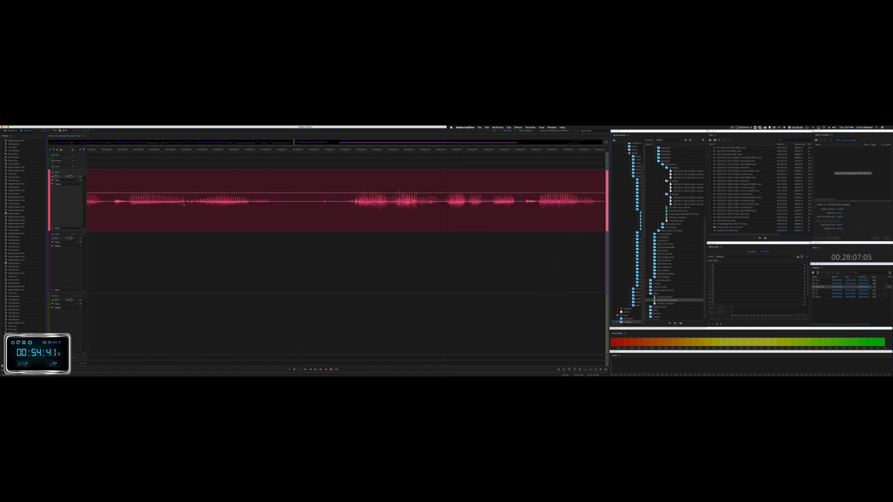
left_click_drag(188, 217, 334, 217)
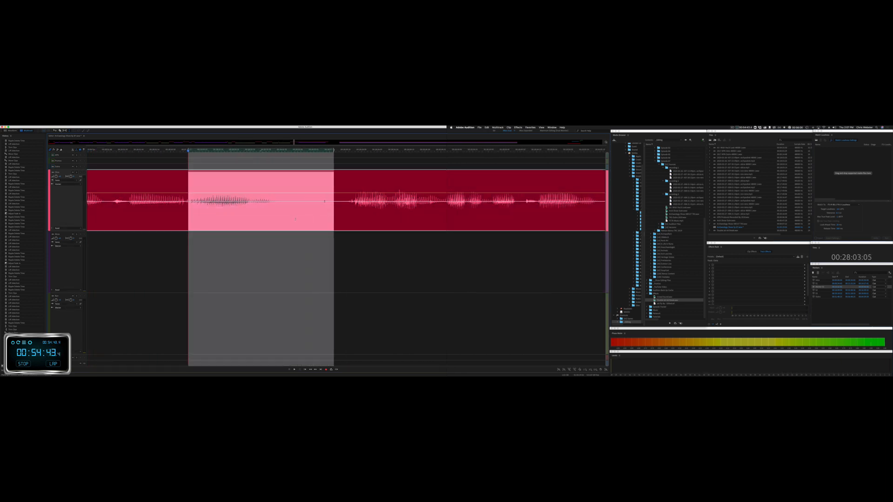
key("shift+Delete")
key("space")
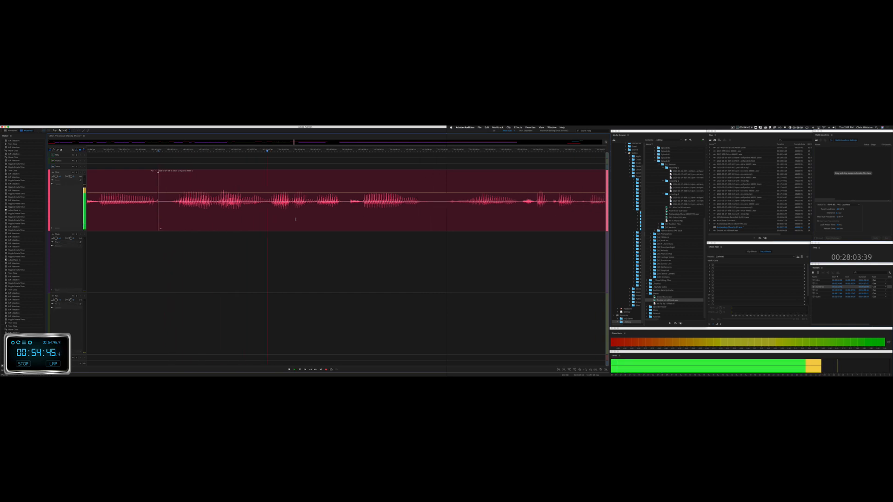
Step: Ripple-delete the short utterance at about 28:09:03 in the red speech, and play from the cut
scroll(295, 219, "down", 8)
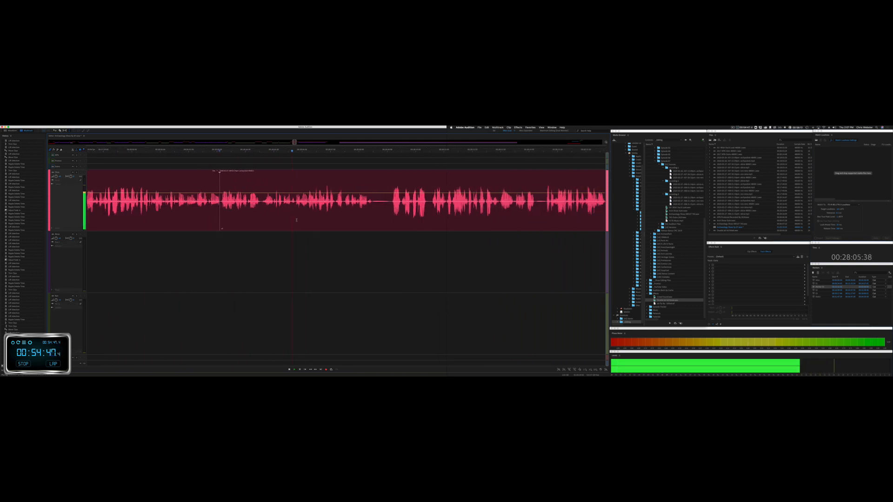
scroll(297, 220, "right", 4)
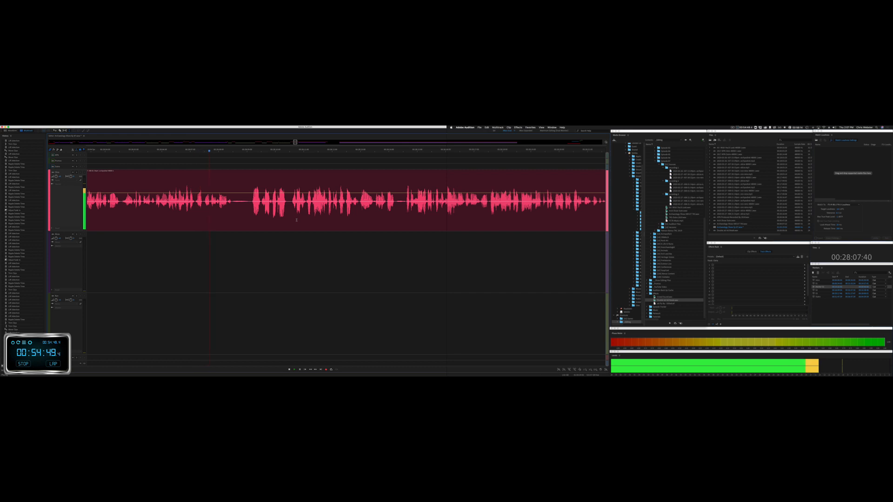
scroll(297, 220, "right", 3)
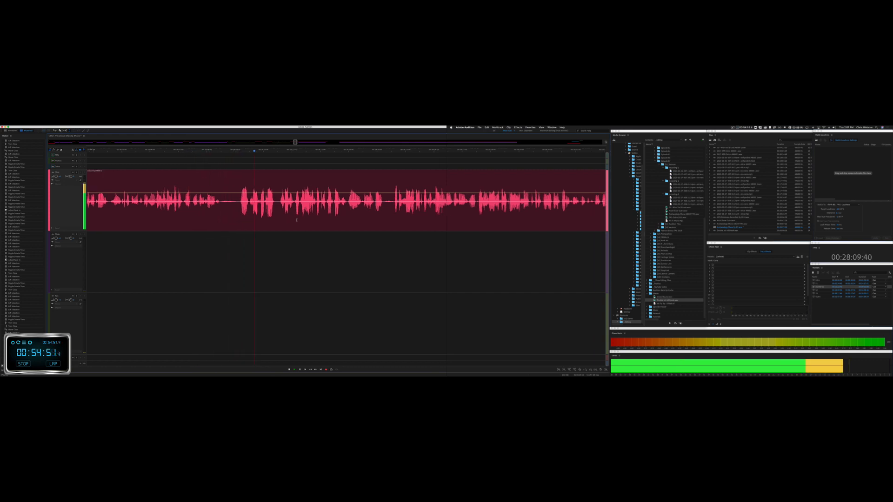
scroll(297, 220, "right", 1)
left_click_drag(174, 204, 185, 204)
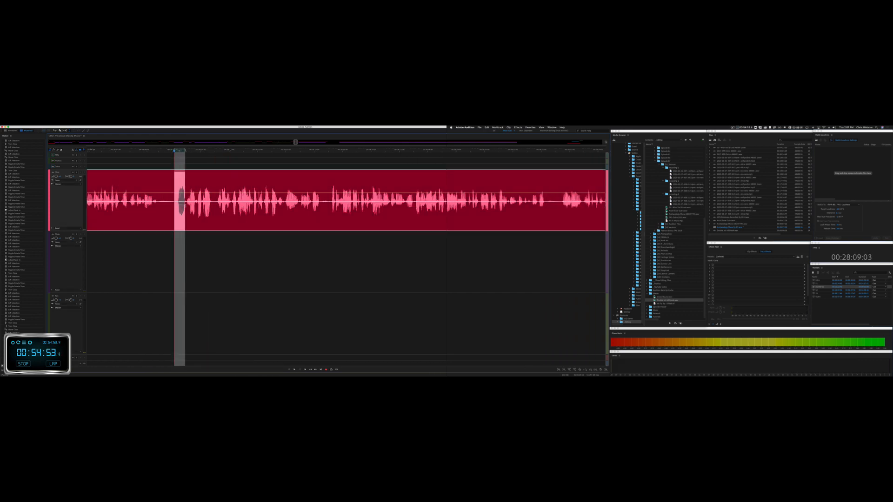
key("shift+Delete")
key("space")
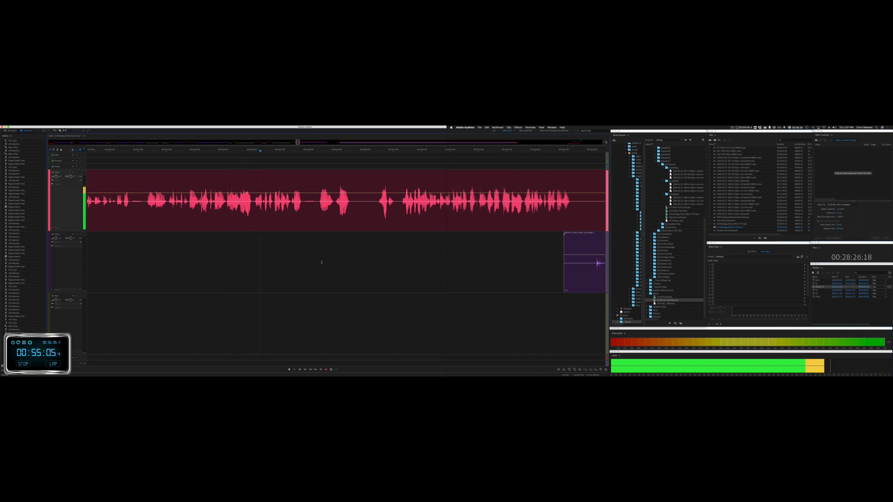
Step: Ripple-delete the short utterance at about 28:28:20 in the red speech, and play from the cut
key("space")
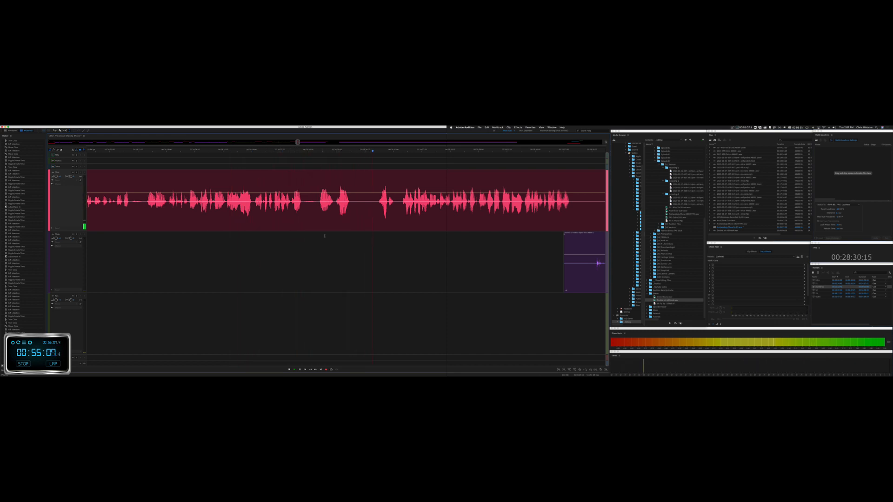
left_click_drag(318, 209, 333, 209)
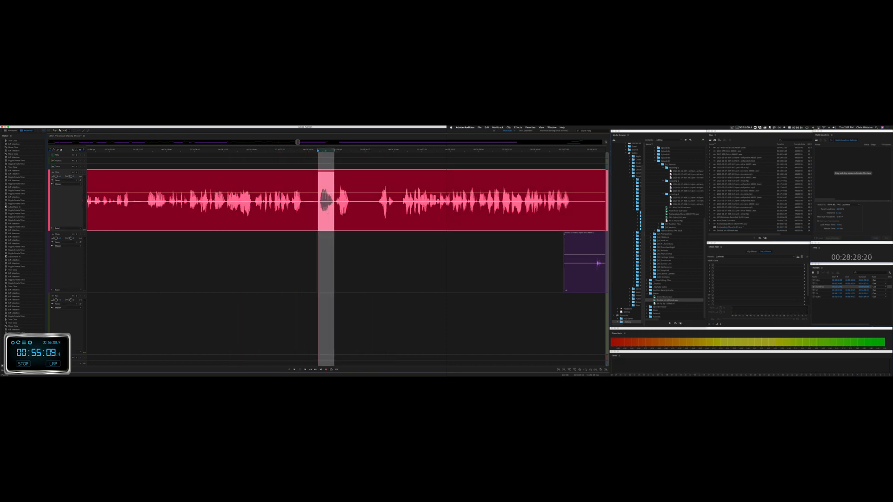
left_click(328, 212)
key("space")
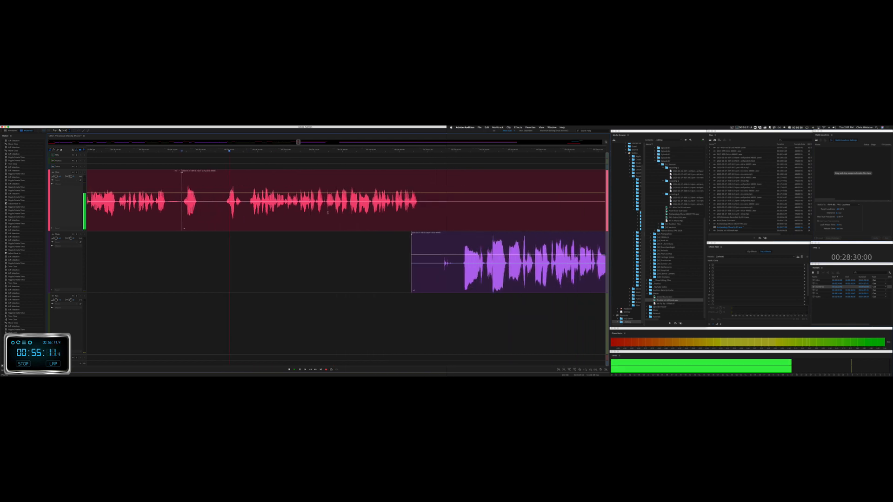
Step: Trim the purple clip's start to its first speech, and ripple-delete the isolated sound and pause at about 28:29 in the red speech
left_click_drag(358, 245, 407, 247)
key("space")
left_click_drag(155, 207, 195, 206)
key("shift+Delete")
key("space")
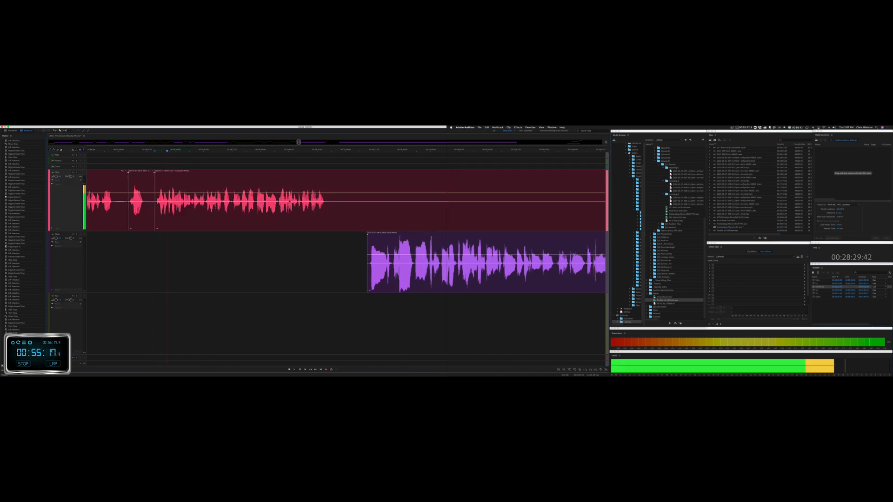
Step: Ripple-delete the silence between the end of the red speech and the purple clip's start, and play the transition
left_click_drag(331, 209, 360, 218)
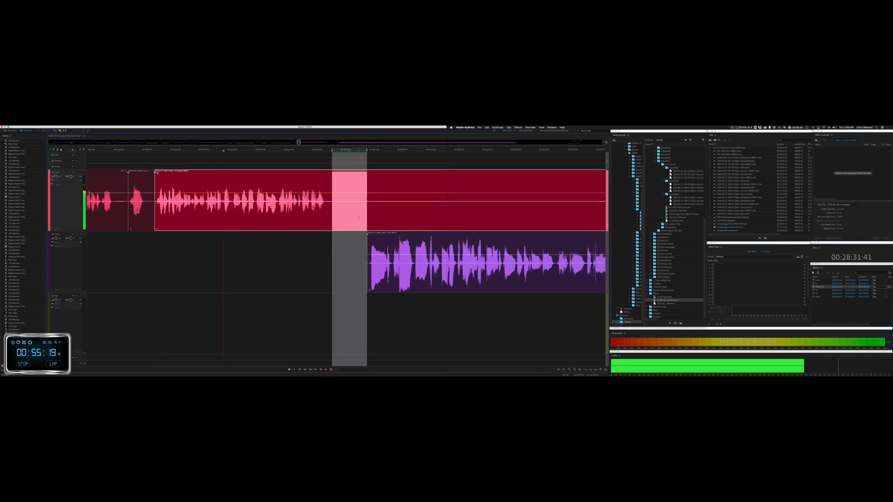
key("shift+Delete")
scroll(360, 217, "right", 5)
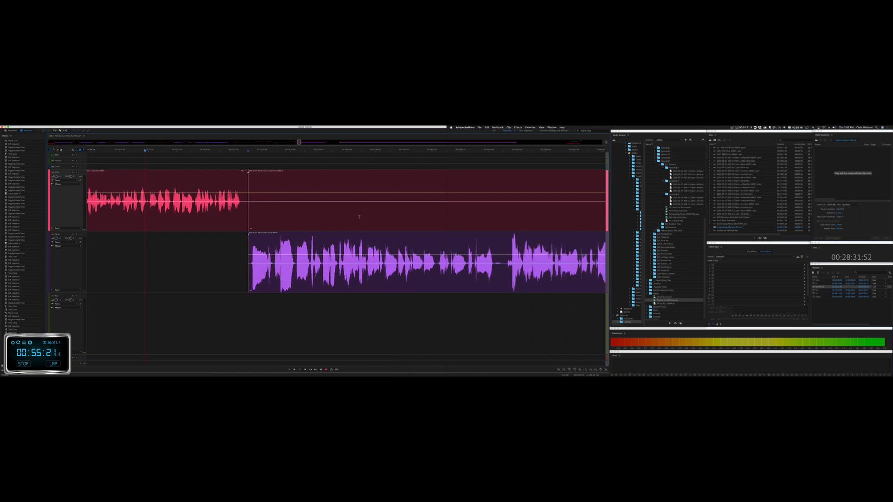
key("space")
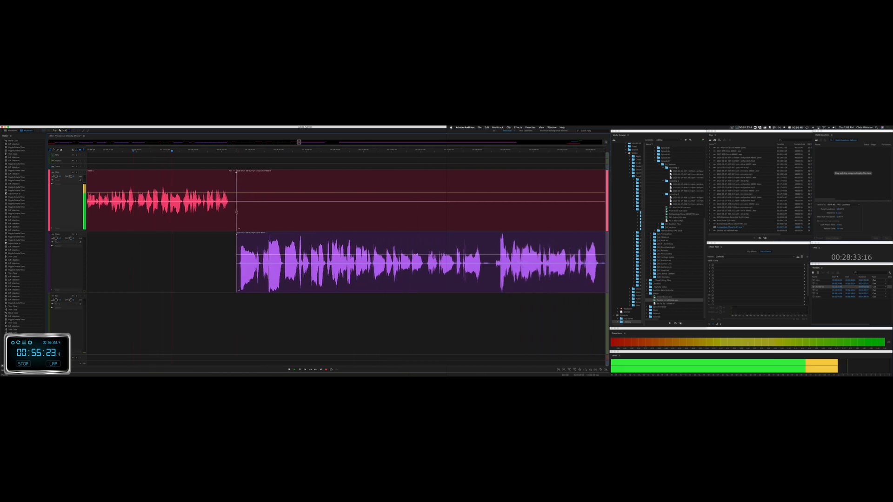
Step: Trim the start of the silent red clip above the purple speech to the end of the first purple phrase
left_click_drag(236, 212, 535, 190)
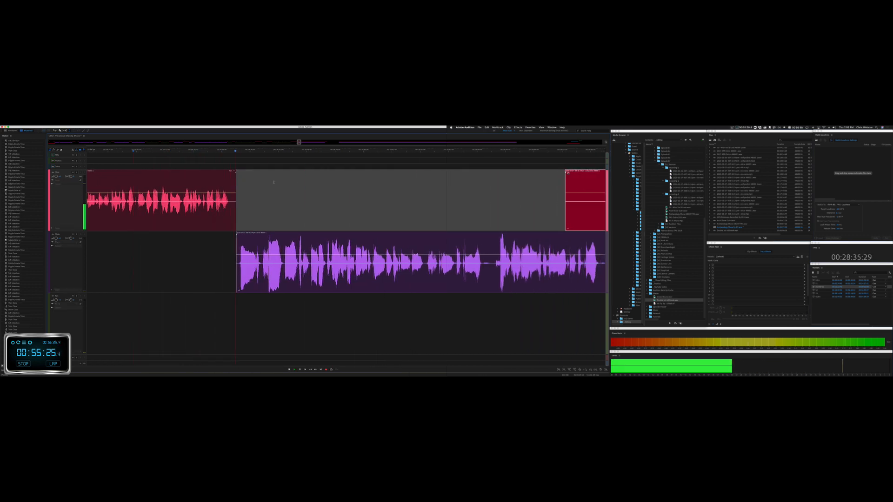
key("space")
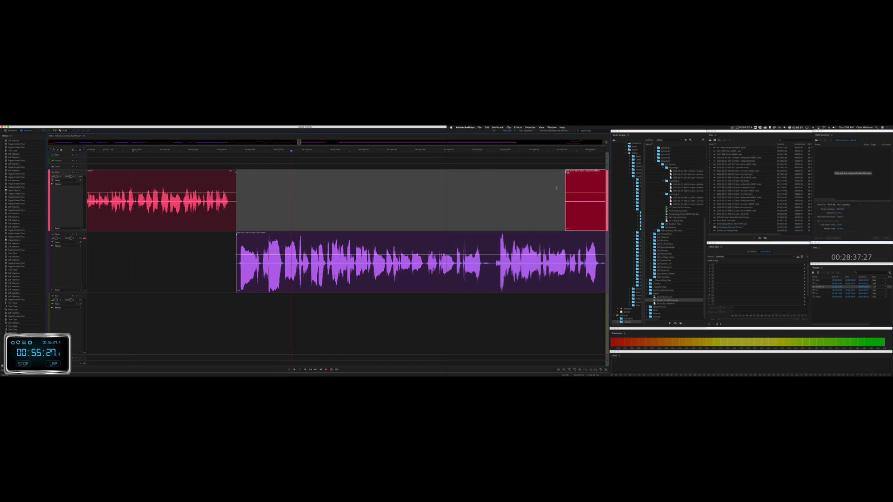
key("alt+Delete")
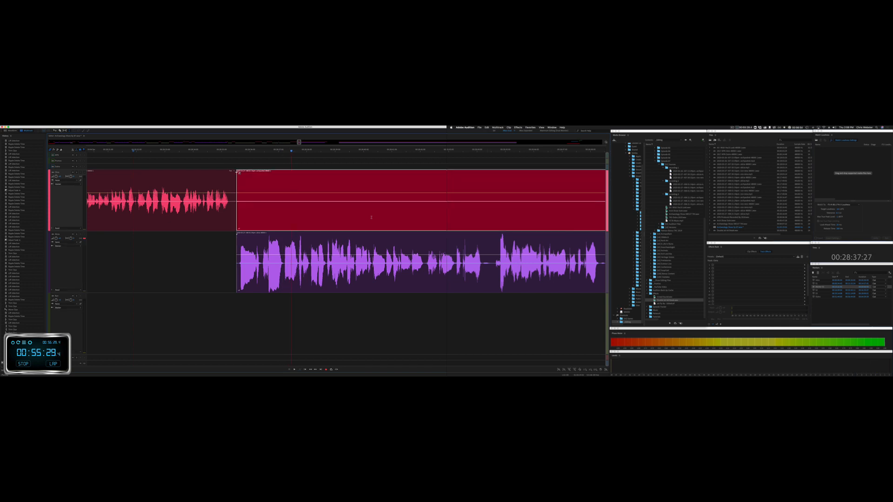
left_click_drag(238, 216, 476, 203)
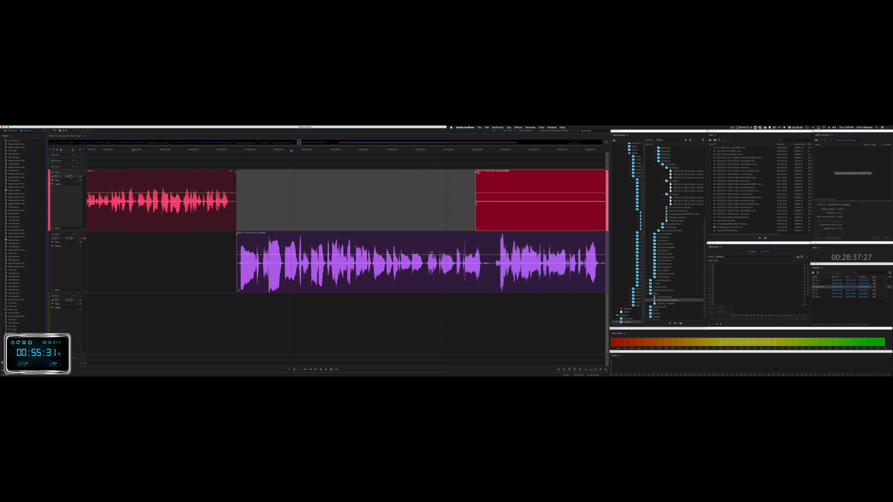
Step: Try sliding the trimmed red clip earlier against the purple speech, check where both clips end, and undo the moves
left_click_drag(523, 173, 307, 194)
scroll(381, 200, "down", 3)
scroll(380, 199, "right", 10)
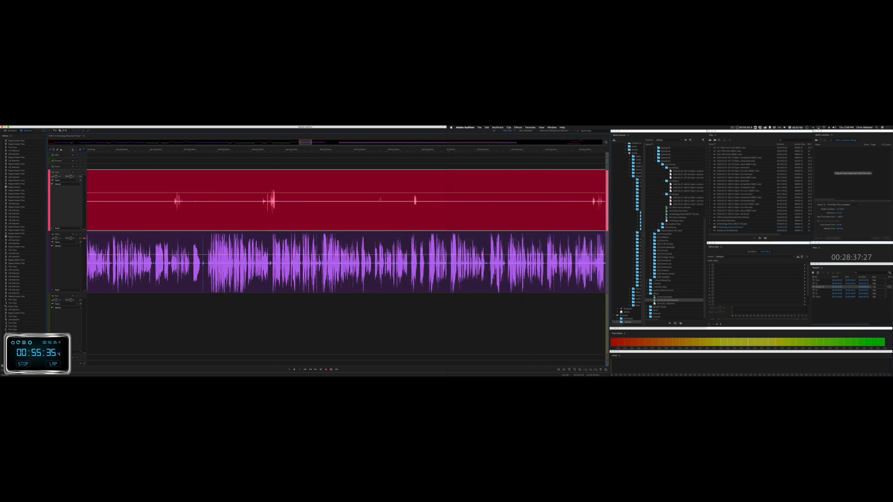
scroll(380, 199, "right", 10)
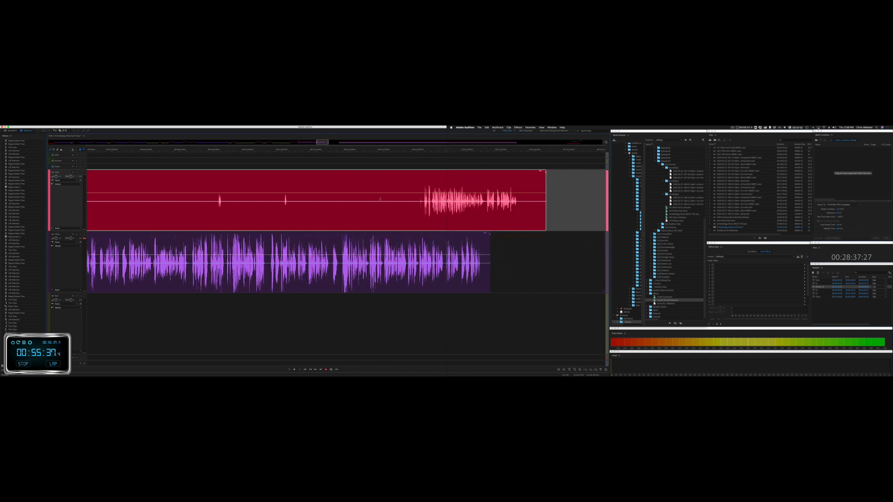
left_click_drag(386, 173, 331, 185)
scroll(293, 200, "left", 5)
scroll(293, 200, "left", 10)
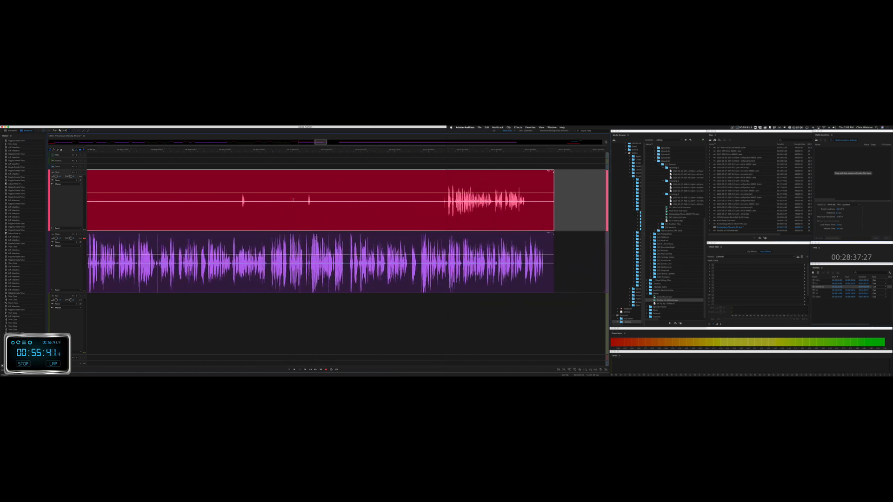
scroll(293, 200, "right", 3)
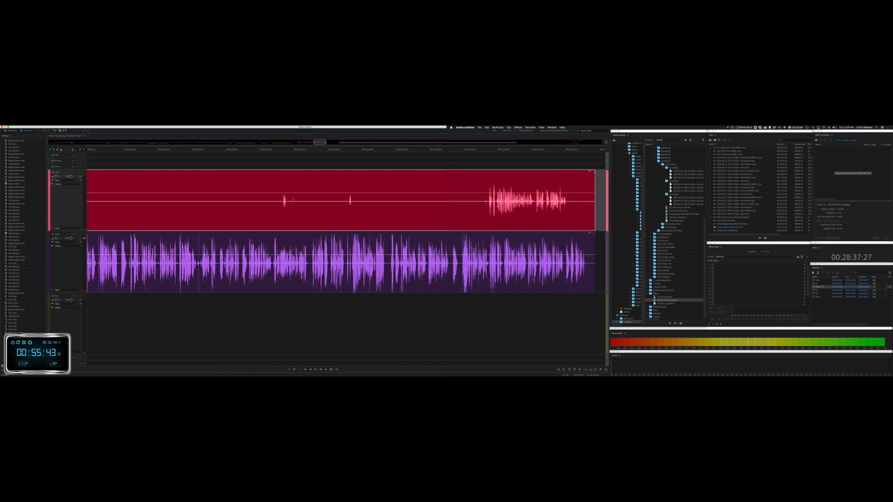
scroll(293, 200, "left", 2)
scroll(293, 200, "right", 5)
scroll(293, 200, "right", 3)
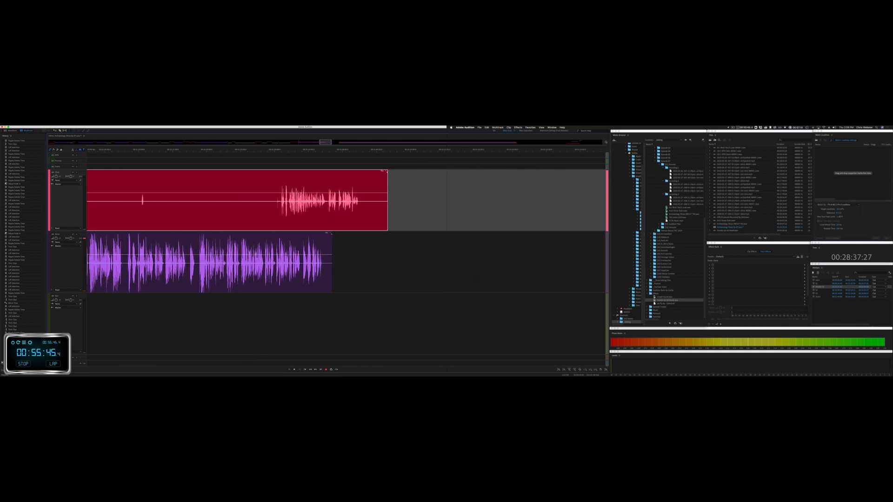
key("super+z")
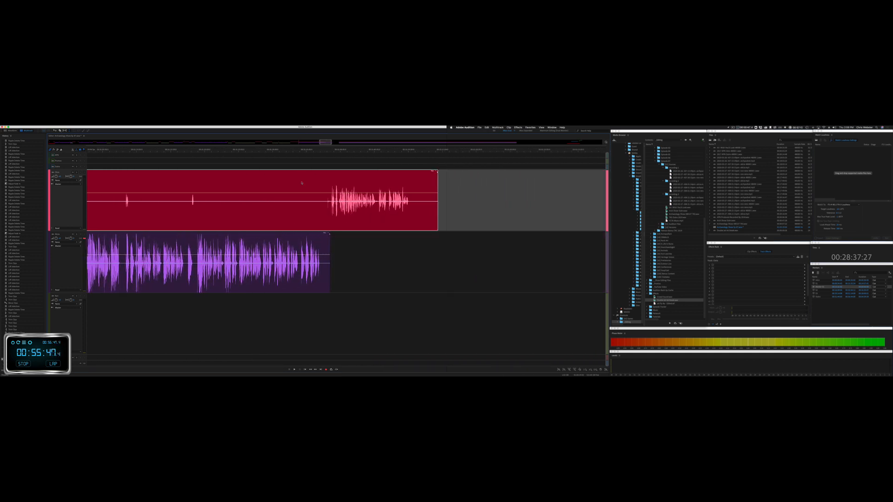
Step: Return to the handover from red to purple speech and play from the purple clip's start at closer zoom
scroll(299, 181, "left", 8)
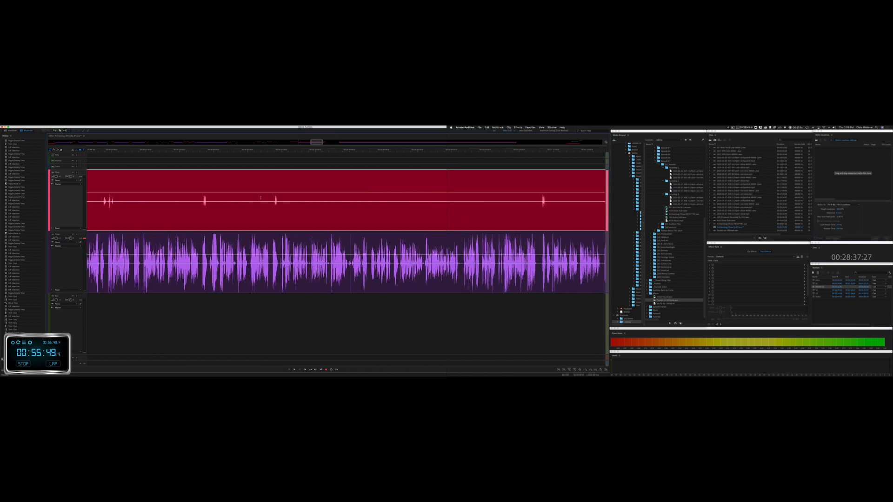
scroll(260, 198, "left", 10)
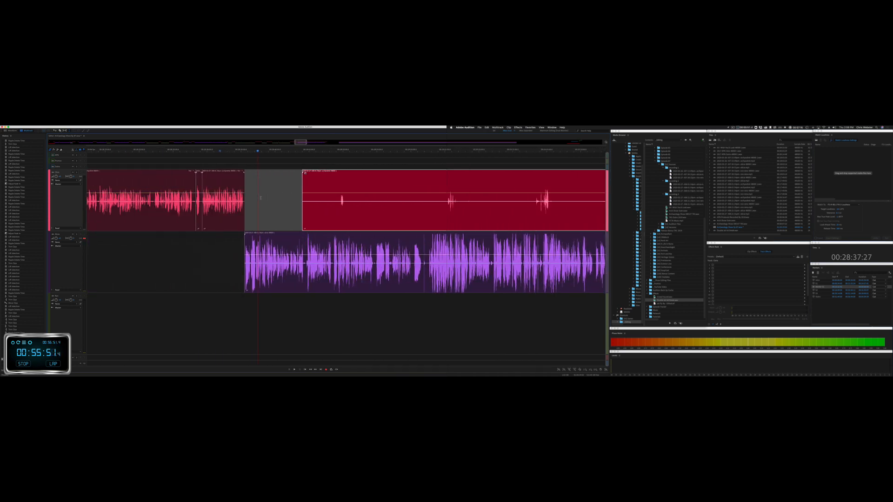
left_click(275, 243)
key("space")
key("equal")
key("equal")
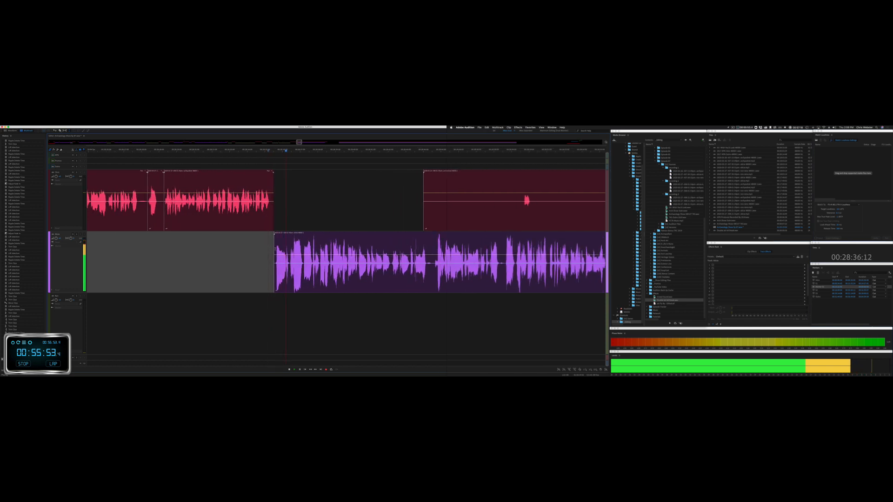
Step: Trim the first sound off the purple clip after the red speech, ripple-delete the resulting gap, and play the handover
scroll(275, 242, "right", 5)
scroll(299, 243, "left", 8)
key("space")
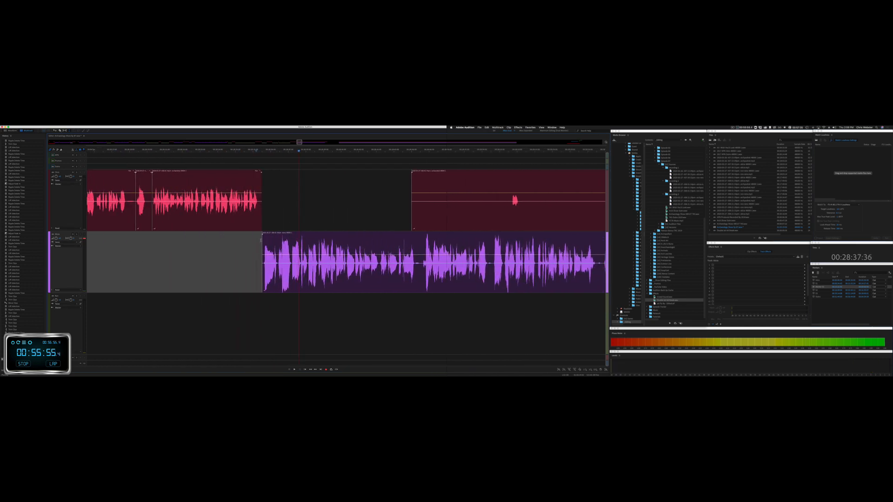
left_click_drag(262, 242, 276, 241)
key("space")
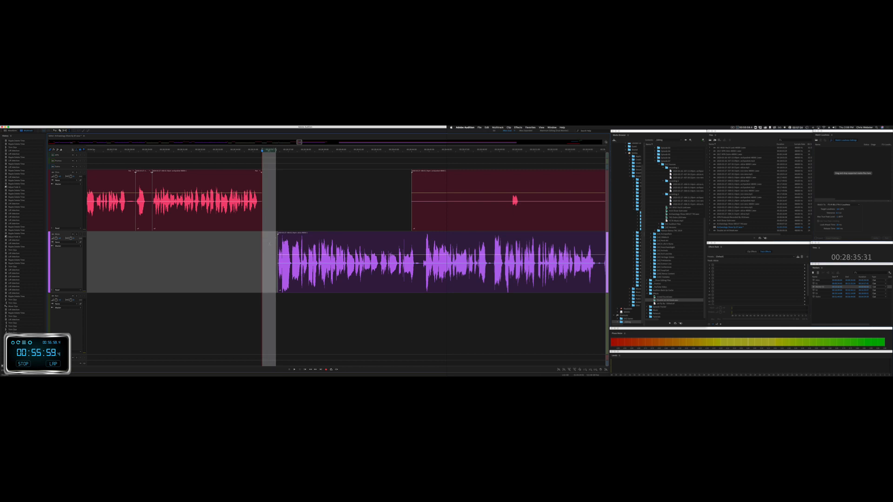
key("super+shift+Delete")
key("space")
Step: Ripple-delete the isolated filler between the first purple word and the following short sound, and play across the cut
scroll(288, 242, "up", 5)
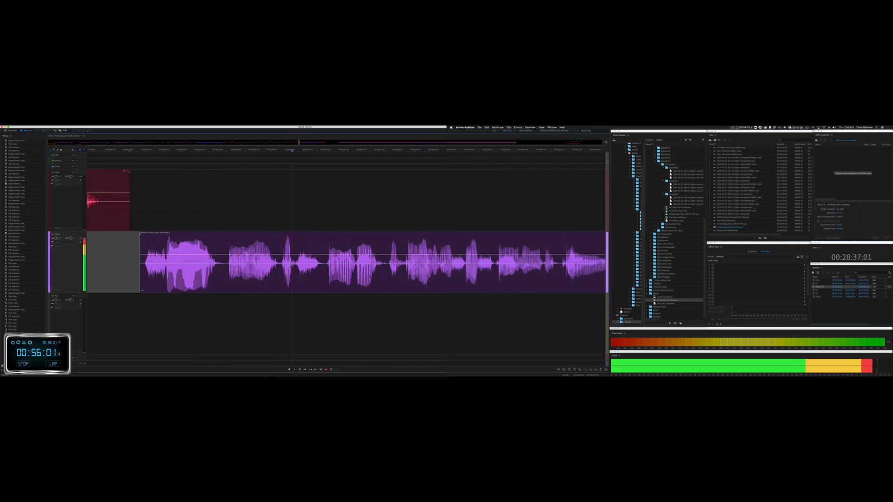
key("space")
left_click_drag(225, 260, 278, 260)
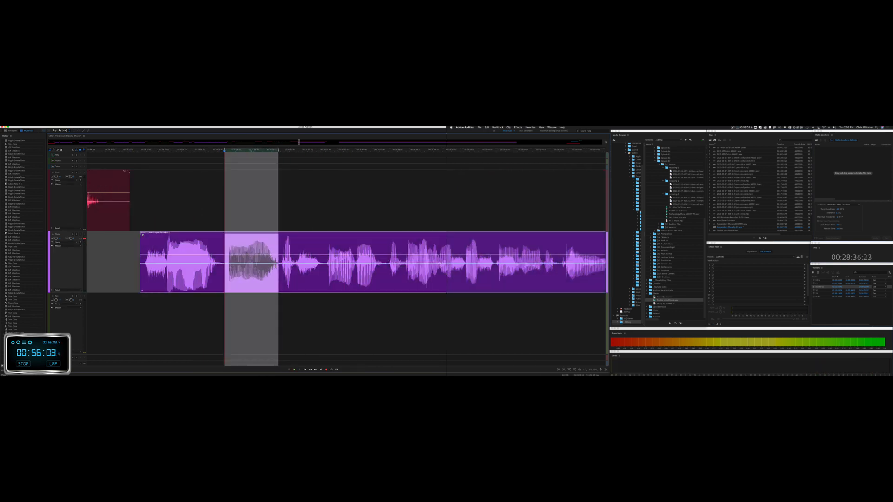
key("super+shift+Delete")
key("space")
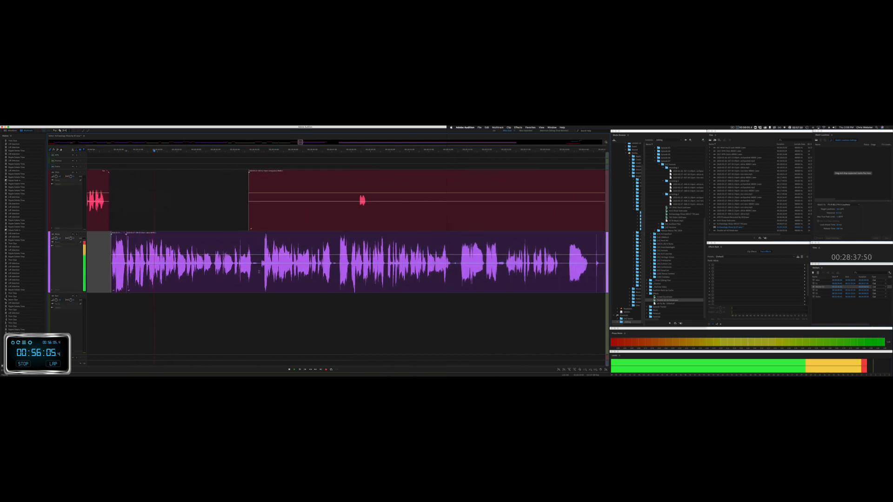
Step: Clear the silence around the short red interjection and move that small clip slightly earlier over the purple speech
left_click_drag(205, 200, 588, 191)
key("Delete")
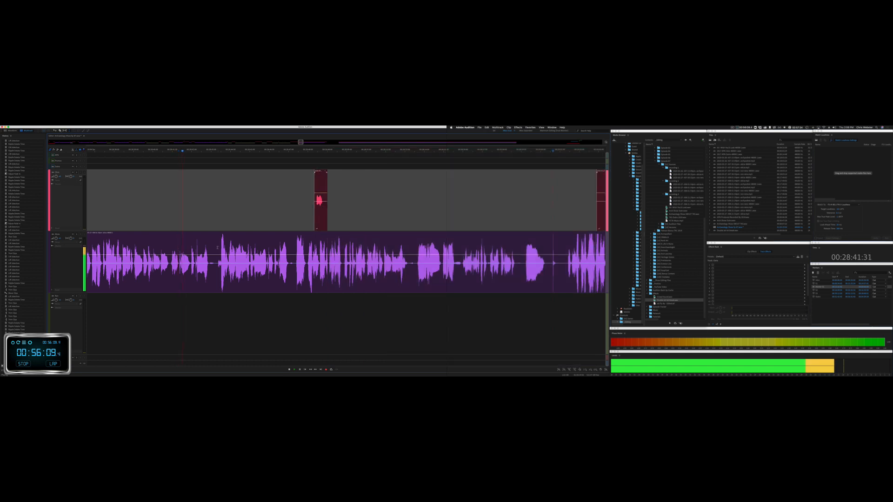
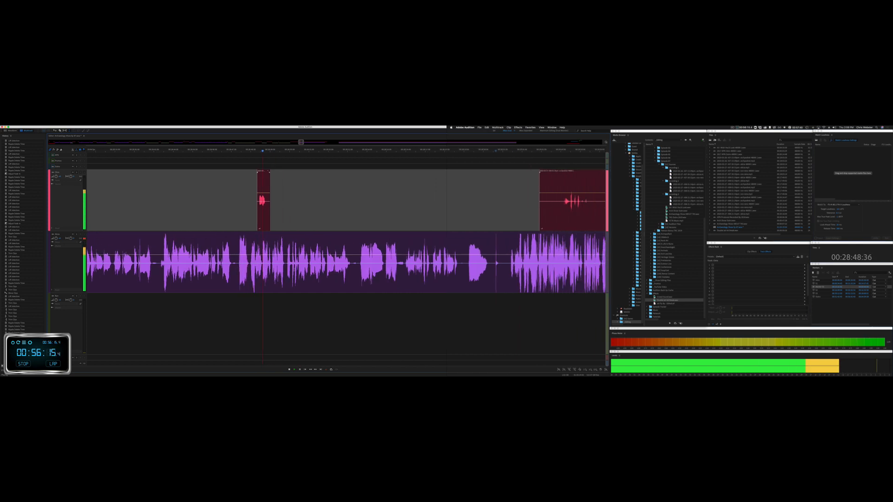
left_click_drag(144, 169, 118, 177)
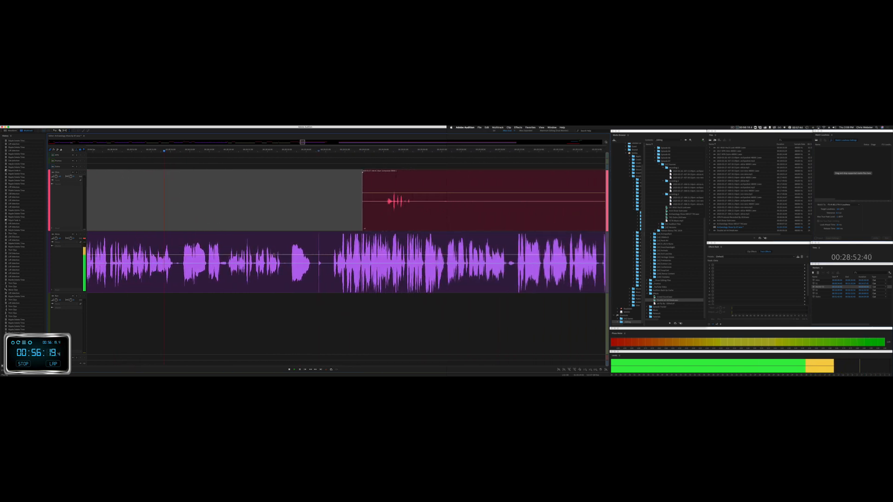
Step: Ripple-delete the first part of the purple burst that follows the short pause, and play from the cut
left_click_drag(289, 263, 331, 263)
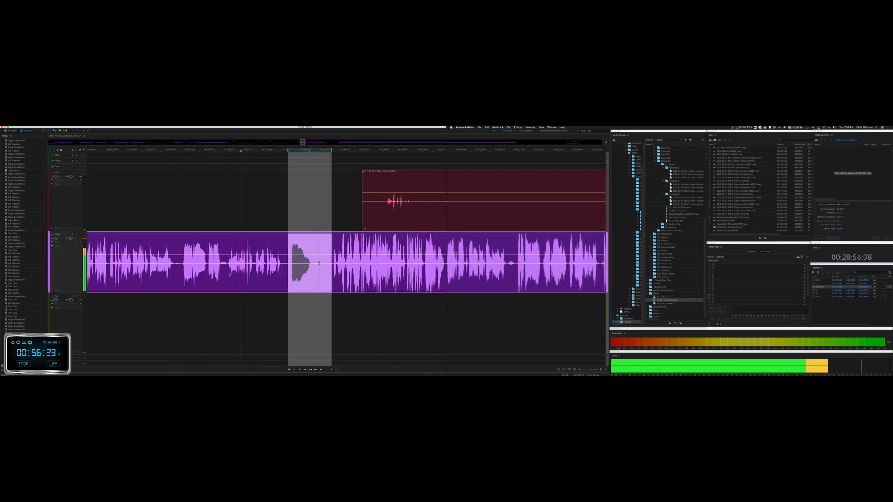
key("space")
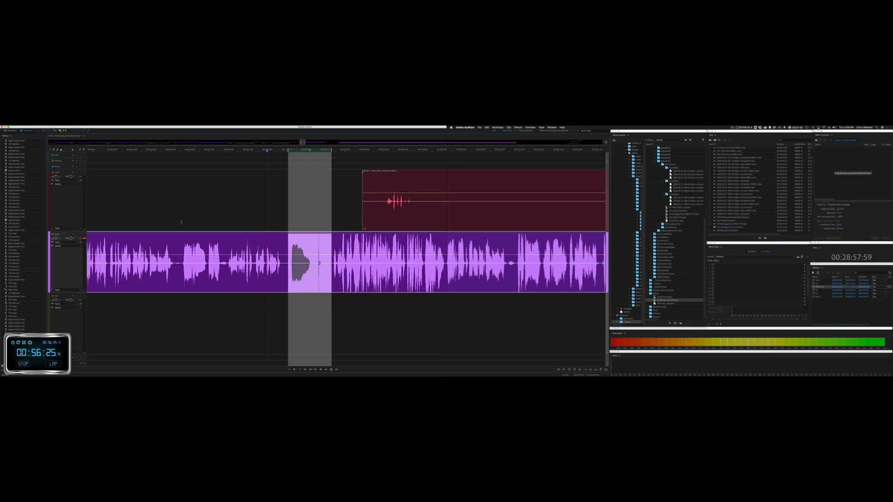
left_click_drag(181, 222, 207, 223)
key("shift+Delete")
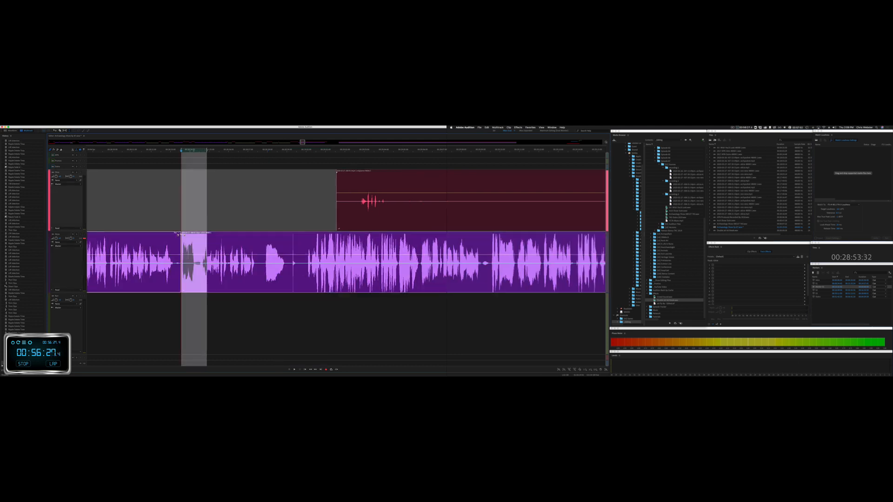
key("space")
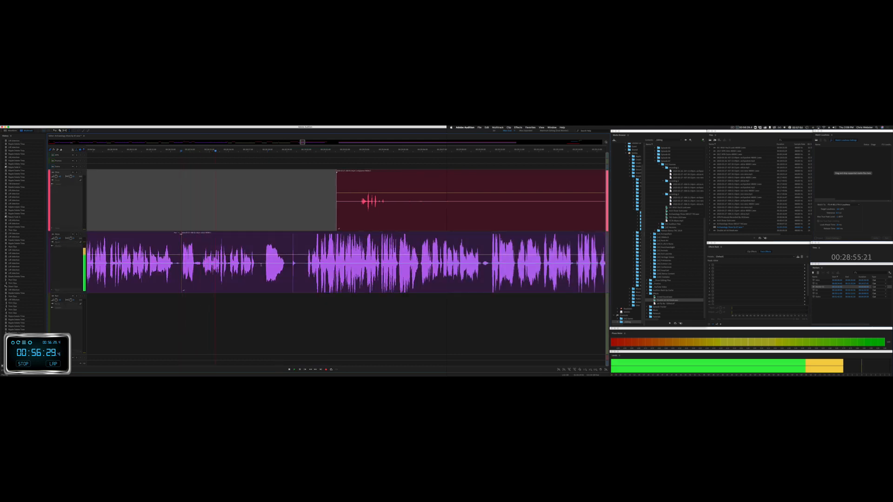
Step: Ripple-delete the isolated purple filler and the pause up to the next dense phrase, and replay the join
left_click_drag(262, 264, 304, 265)
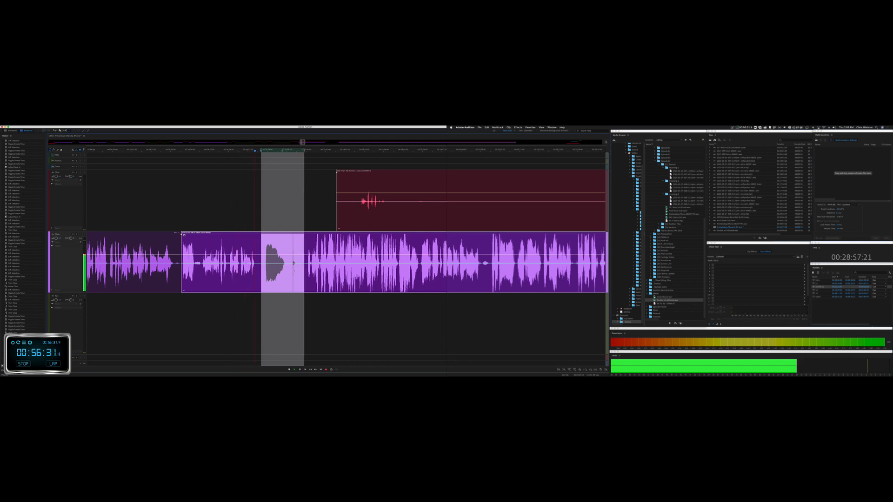
key("shift+Delete")
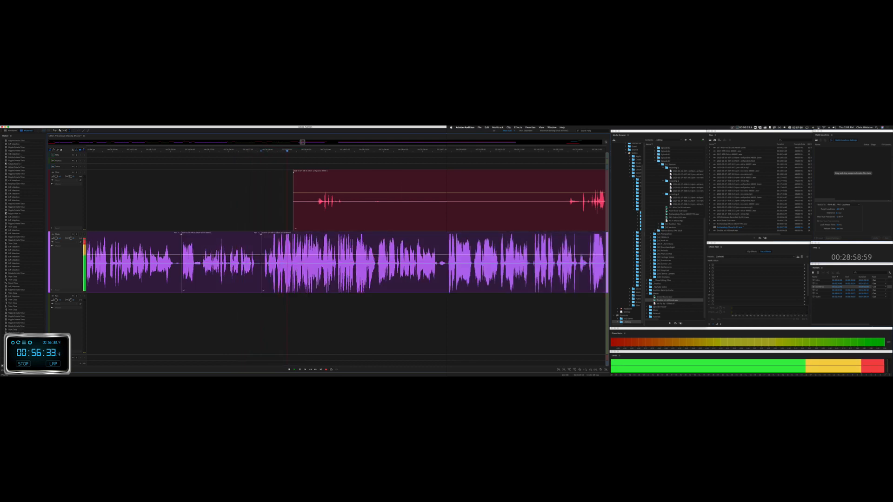
key("space")
left_click(248, 209)
key("space")
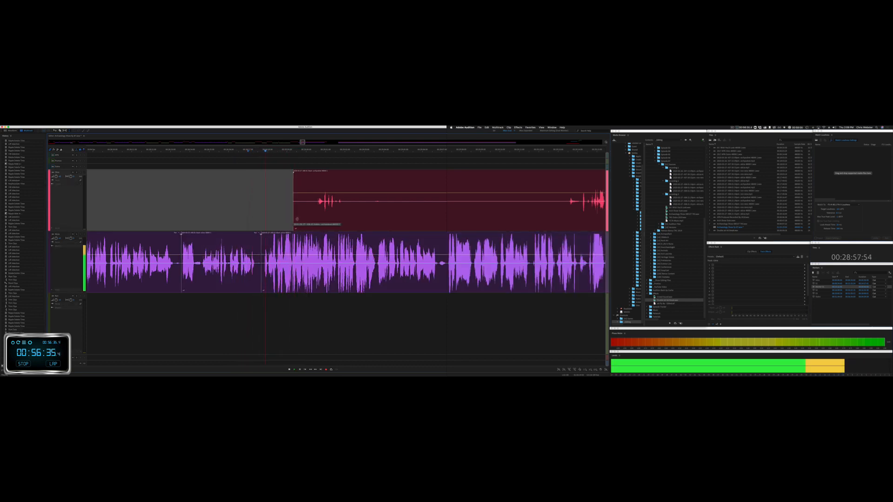
Step: Clear the silent stretches of the red clips between their short interjections while the purple speaker continues
left_click_drag(297, 219, 581, 212)
key("Delete")
scroll(482, 208, "right", 10)
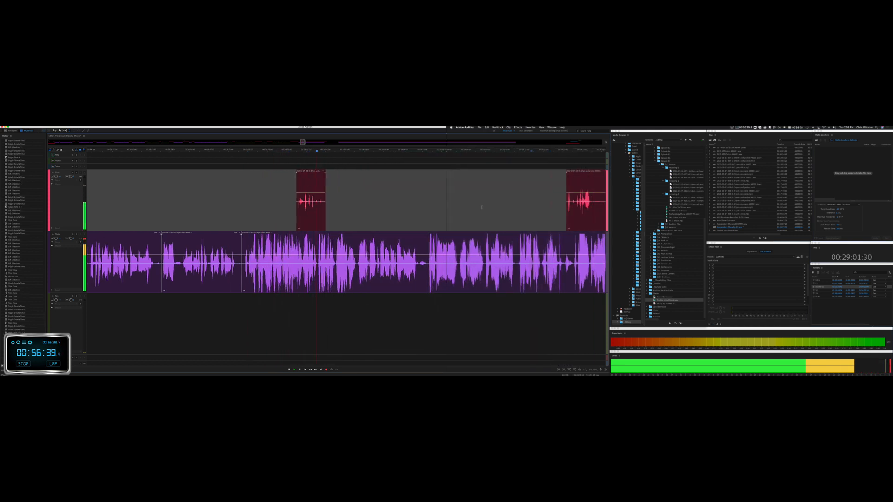
left_click_drag(406, 209, 577, 209)
key("Delete")
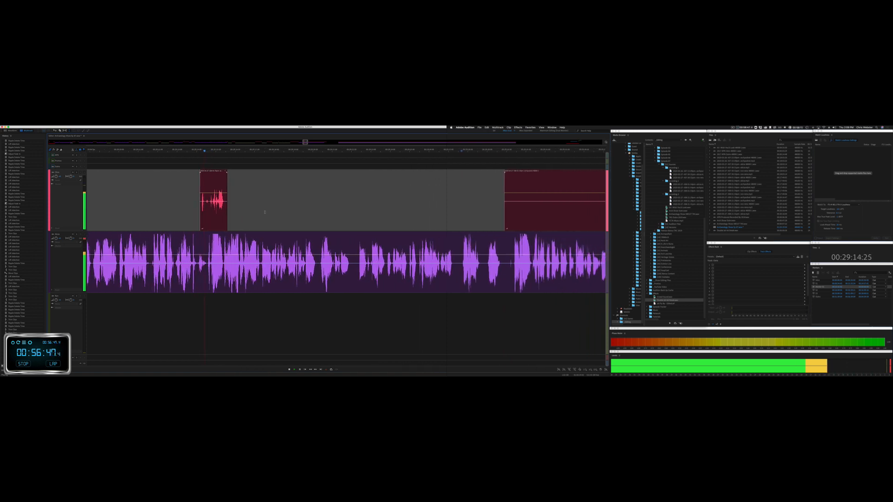
scroll(266, 212, "right", 4)
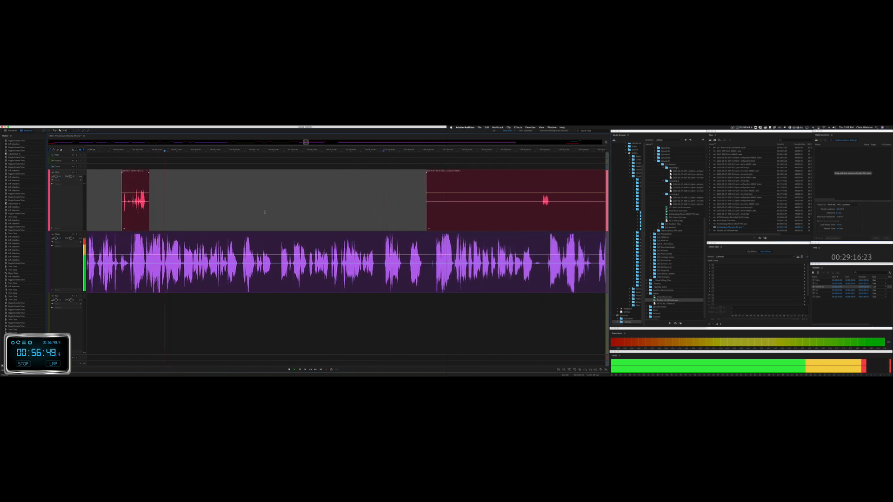
left_click_drag(392, 212, 521, 226)
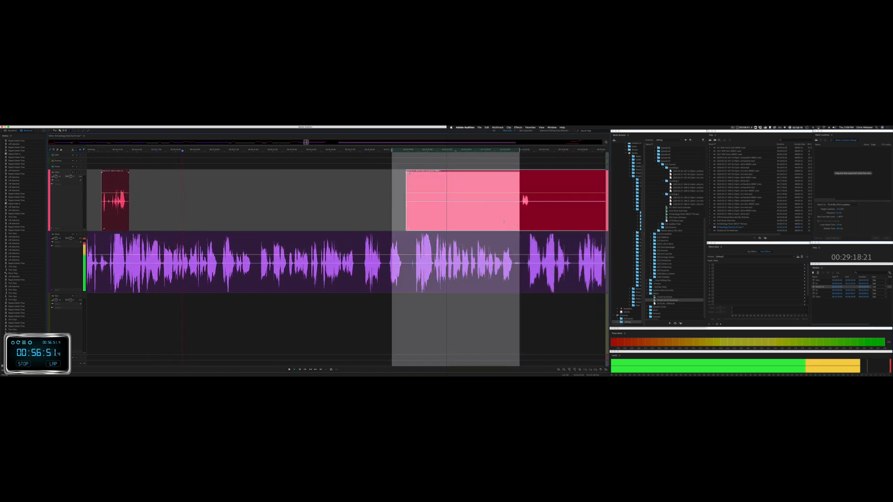
key("Delete")
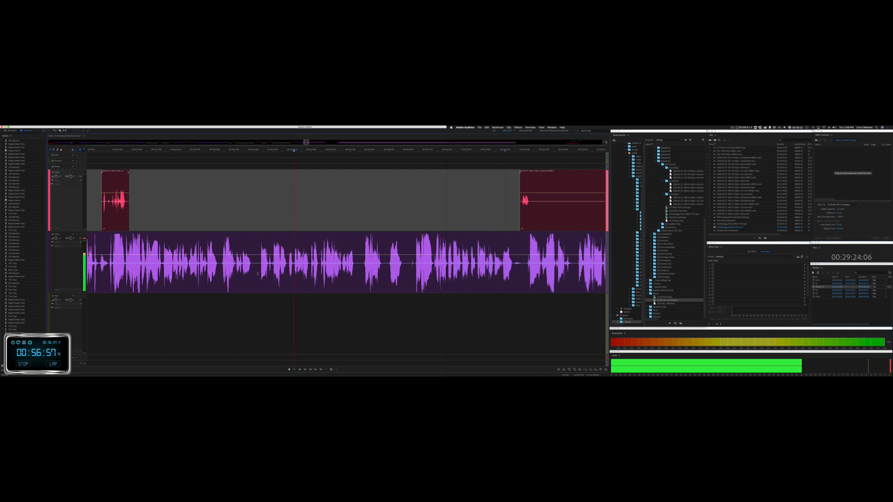
Step: Ripple-delete the short filler after the pause in the purple speech between the two red interjections, and play the cut
key("space")
left_click_drag(258, 277, 268, 275)
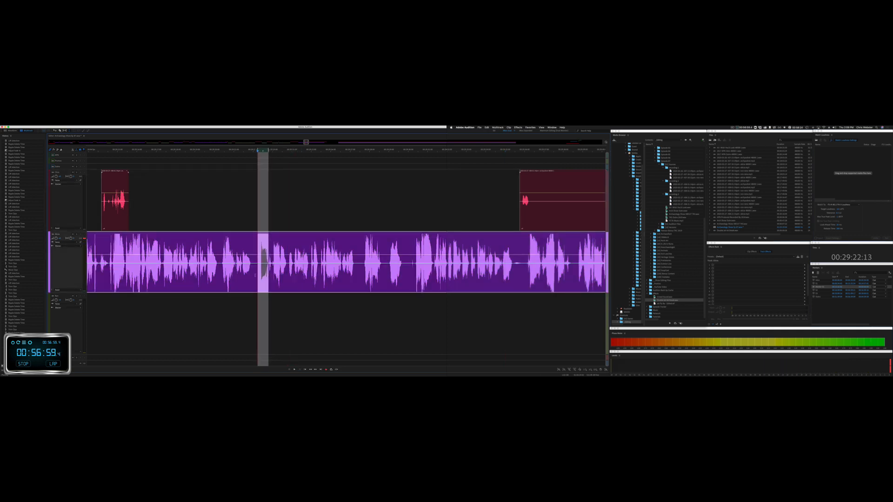
key("ctrl+shift+Delete")
key("space")
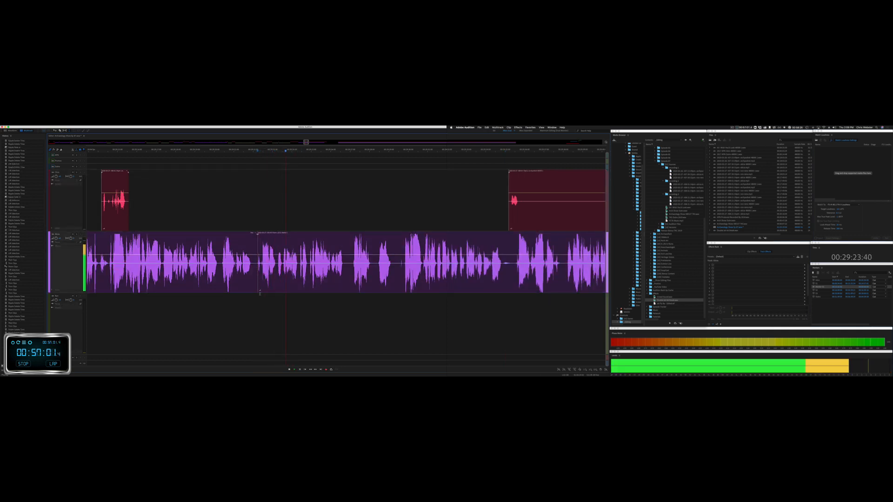
Step: Ripple-delete the small leftover sound and silence around the new purple cut at closer zoom, and play it back
scroll(260, 293, "up", 7)
key("space")
left_click_drag(235, 312, 269, 293)
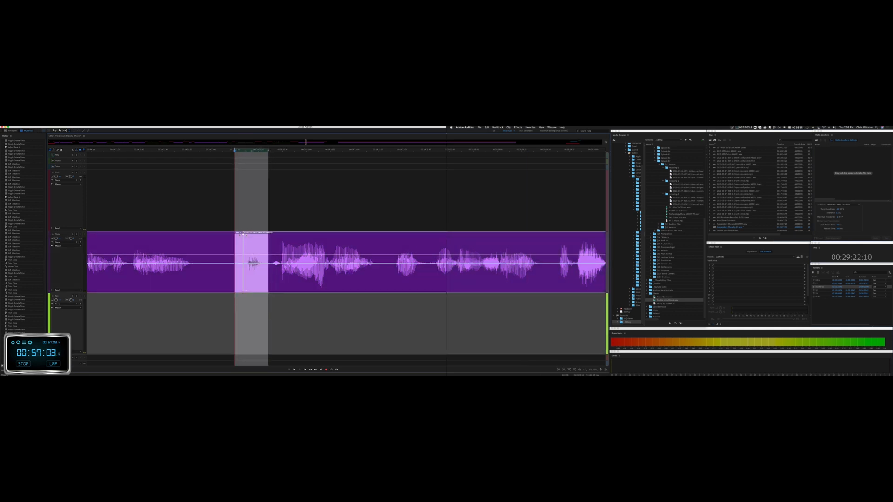
key("ctrl+shift+Delete")
key("space")
Step: Clear the long silence after the short red interjection, stopping just before the next red sound
scroll(254, 293, "down", 7)
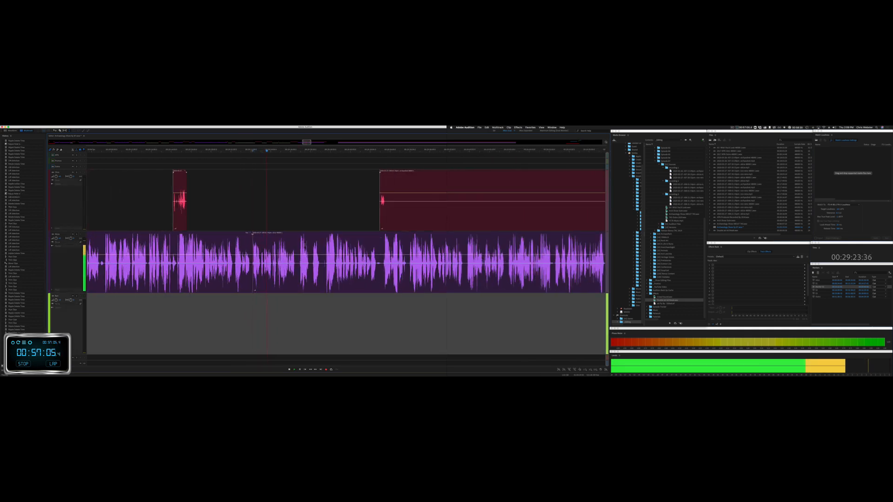
left_click_drag(386, 213, 595, 219)
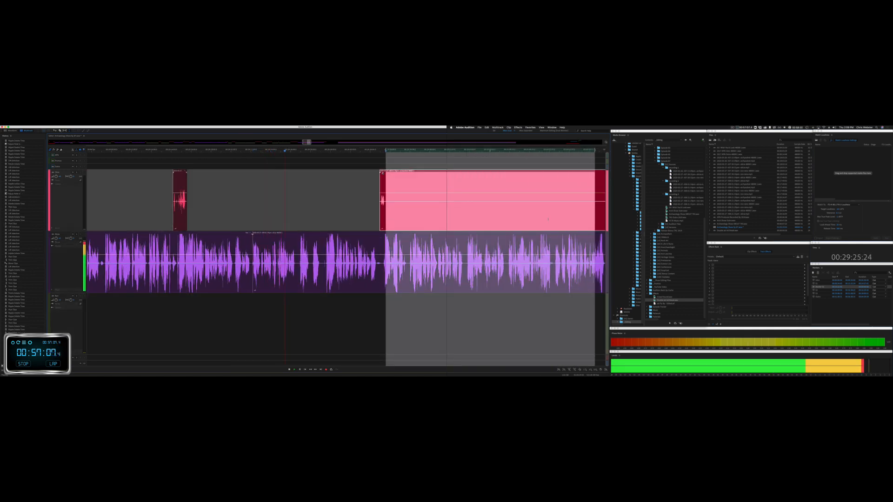
key("Delete")
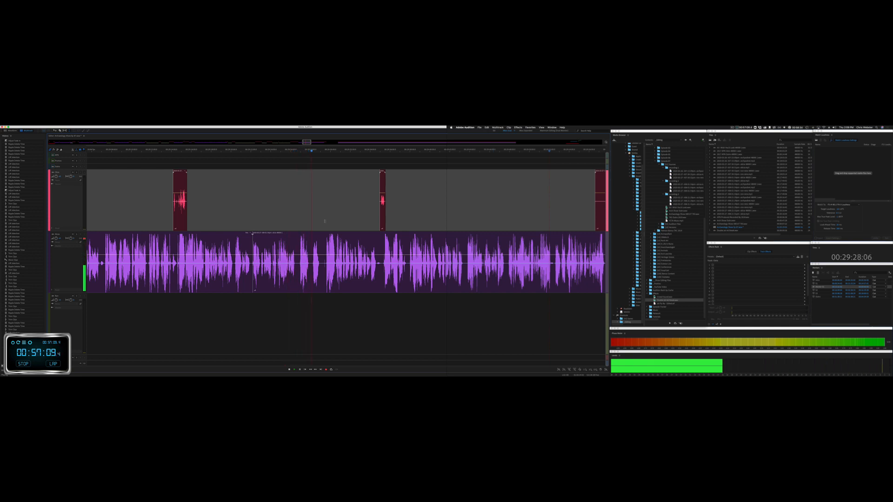
Step: Ripple-delete the narrow purple filler and the pause after it, ahead of the short red interjection, and resume playback
key("space")
left_click_drag(311, 272, 324, 271)
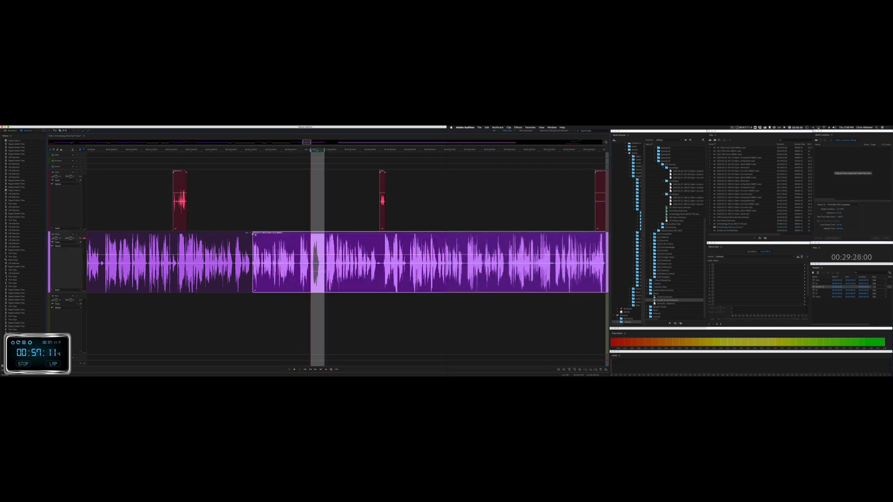
key("Delete")
key("space")
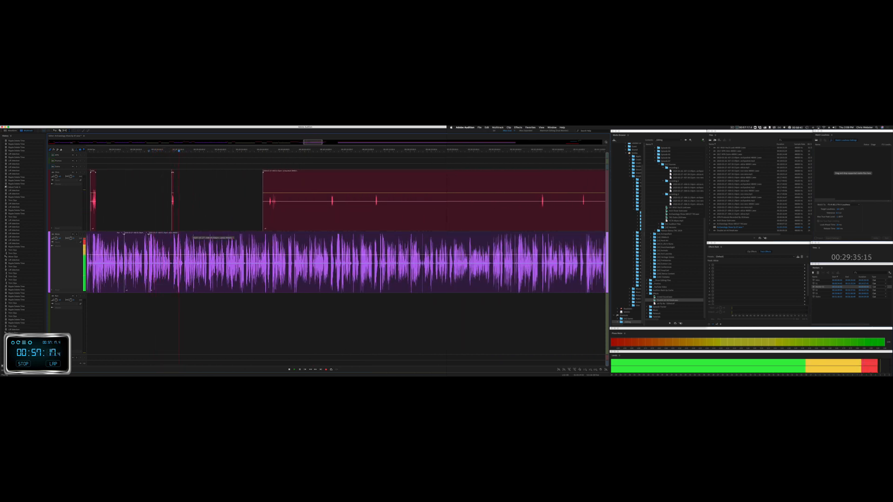
Step: Ripple-delete the last purple sound before the pause at the short red interjection, and play from the cut
key("space")
scroll(169, 260, "up", 10)
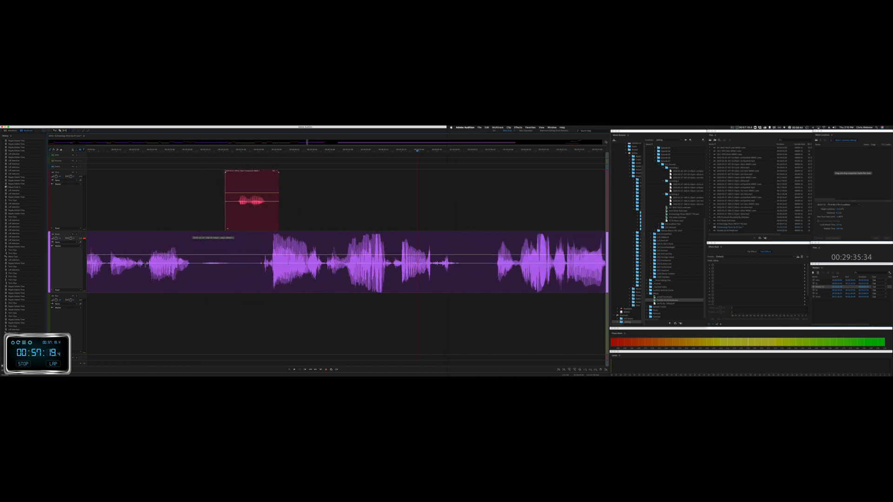
left_click_drag(145, 263, 202, 263)
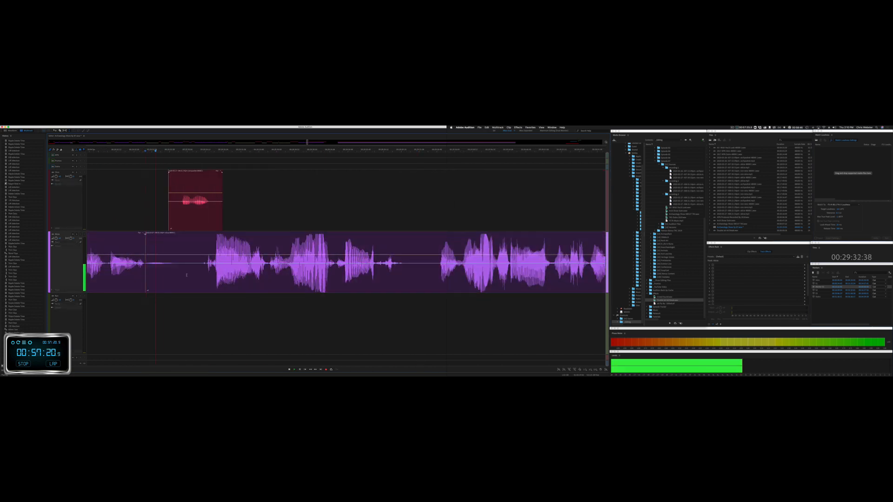
Step: Move the short red interjection clip slightly earlier so it starts at the new purple cut
scroll(206, 276, "down", 3)
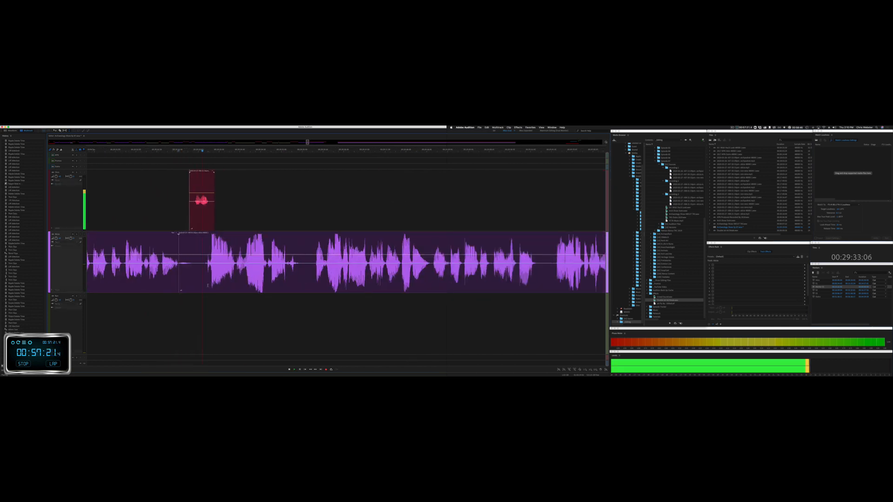
left_click(205, 173)
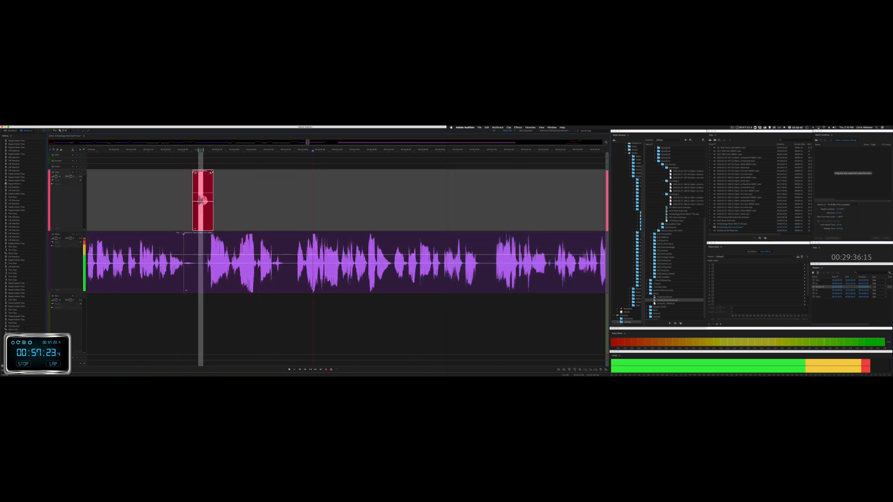
left_click(185, 175)
left_click_drag(202, 171, 195, 172)
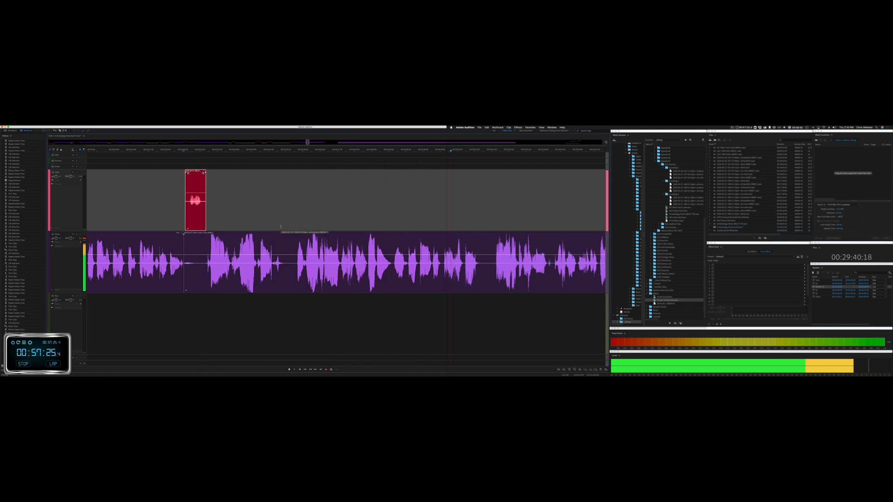
Step: Ripple-delete the single purple sound after the short pause, ahead of the next red clip, and play from the cut
scroll(281, 227, "right", 5)
scroll(281, 227, "right", 6)
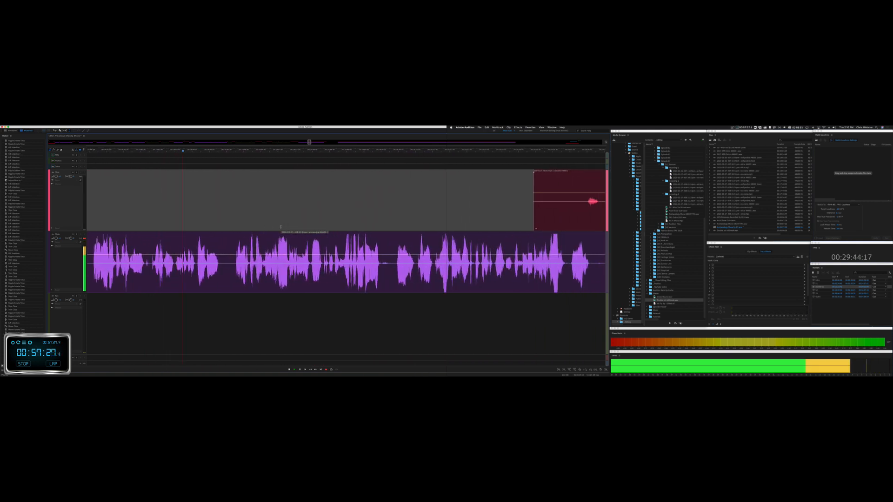
scroll(281, 227, "right", 5)
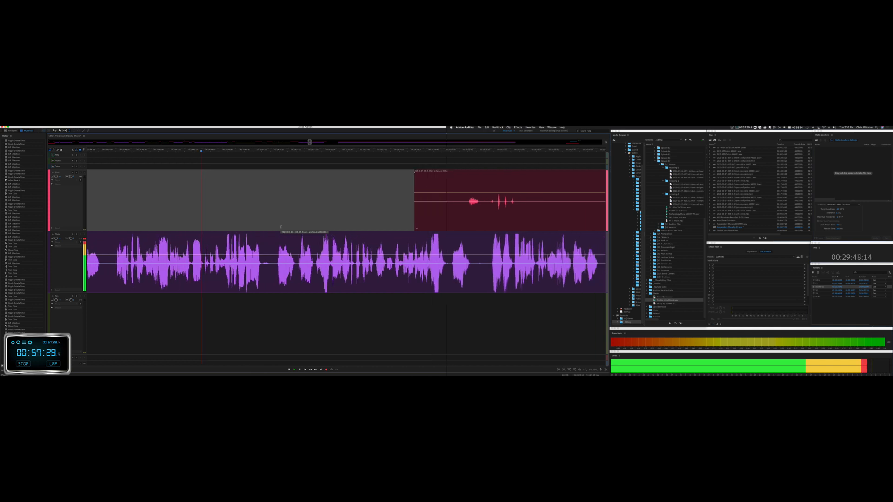
scroll(280, 227, "right", 2)
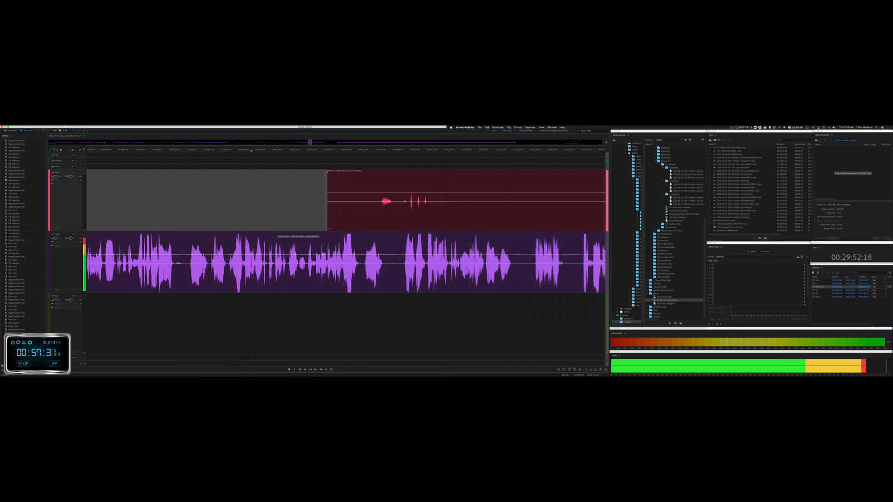
key("space")
left_click_drag(183, 266, 208, 267)
key("shift+super+BackSpace")
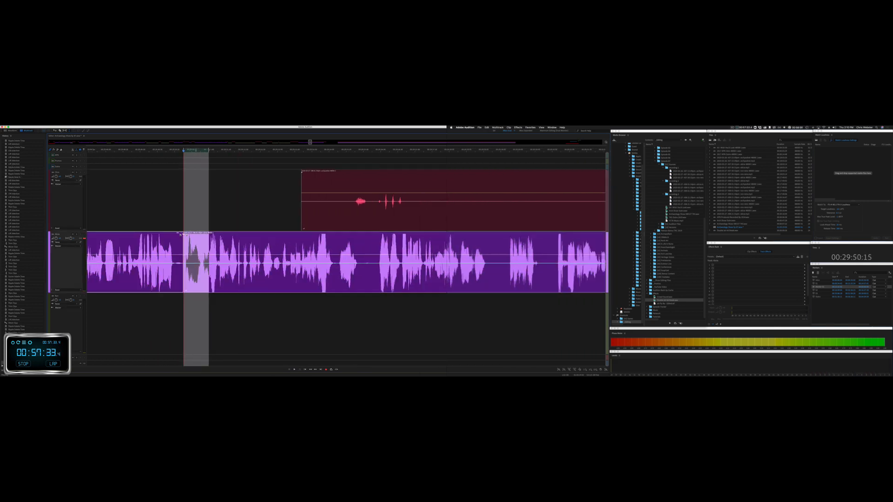
left_click(194, 297)
key("space")
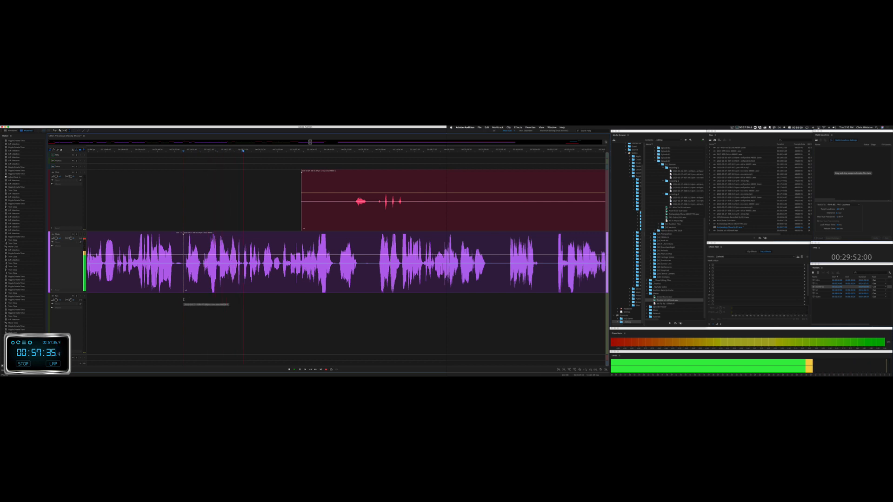
Step: Ripple-delete the first purple burst directly after the new cut and resume playback
left_click_drag(183, 299, 202, 300)
key("shift+super+BackSpace")
key("space")
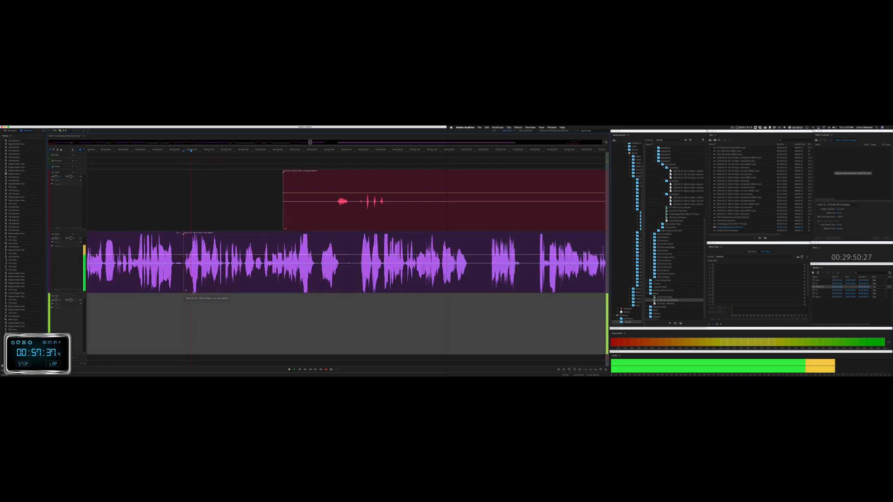
Step: Trim the red clip's start to its first sound and clear the silence after its sounds up to the next red one
left_click_drag(283, 214, 335, 214)
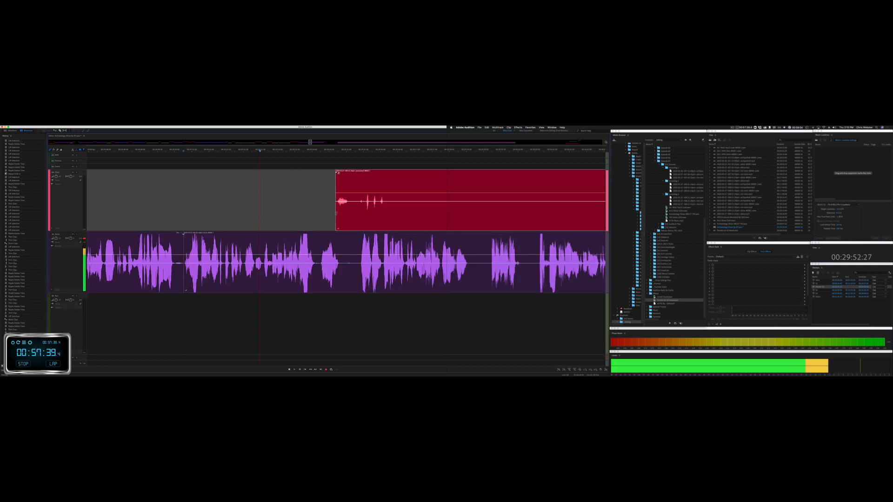
scroll(335, 214, "right", 2)
scroll(325, 213, "right", 4)
left_click_drag(270, 212, 580, 211)
key("Delete")
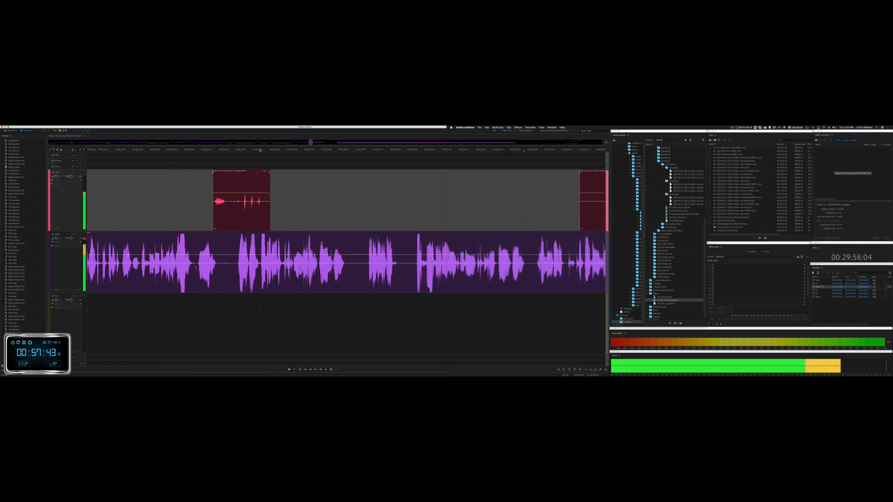
Step: Ripple-delete the last purple sound before the pause, up to the start of the red interjection, and resume playback
left_click_drag(196, 267, 217, 268)
key("super+shift+Delete")
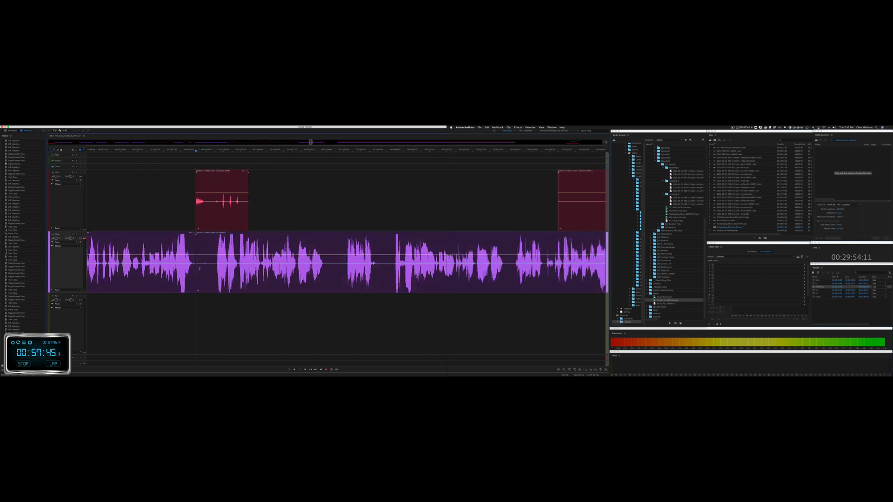
key("space")
Step: Trim the first sound off the red interjection clip and move the clip earlier to start at the purple cut
left_click_drag(196, 220, 217, 219)
left_click_drag(233, 175, 210, 175)
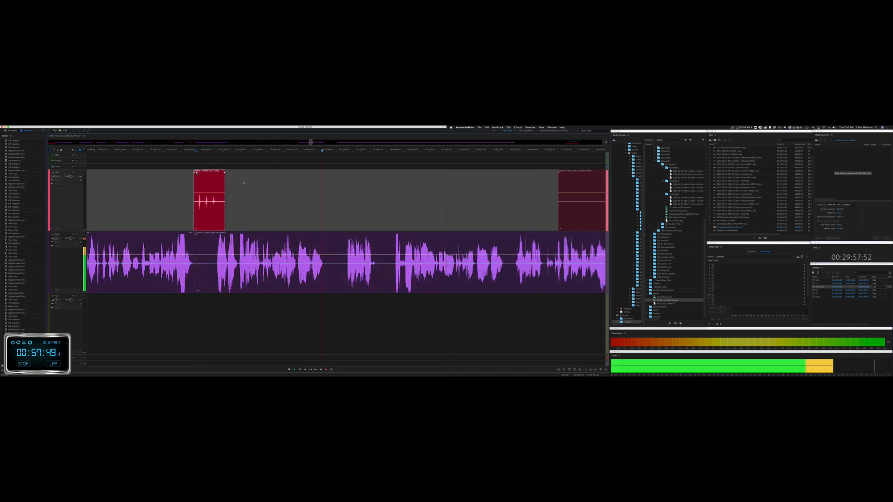
Step: Clear the red track's silence up to the next short double-peaked red sound
scroll(289, 186, "right", 5)
left_click_drag(331, 217, 475, 216)
key("ctrl+shift+Delete")
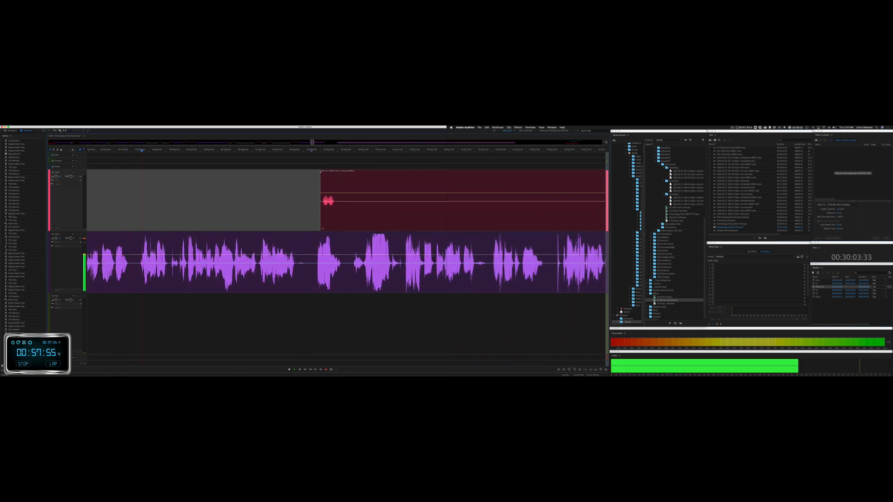
Step: Ripple-delete the purple pause before the double-peaked red sound and clear the red silence following that sound
left_click_drag(298, 267, 314, 266)
key("super+shift+BackSpace")
key("space")
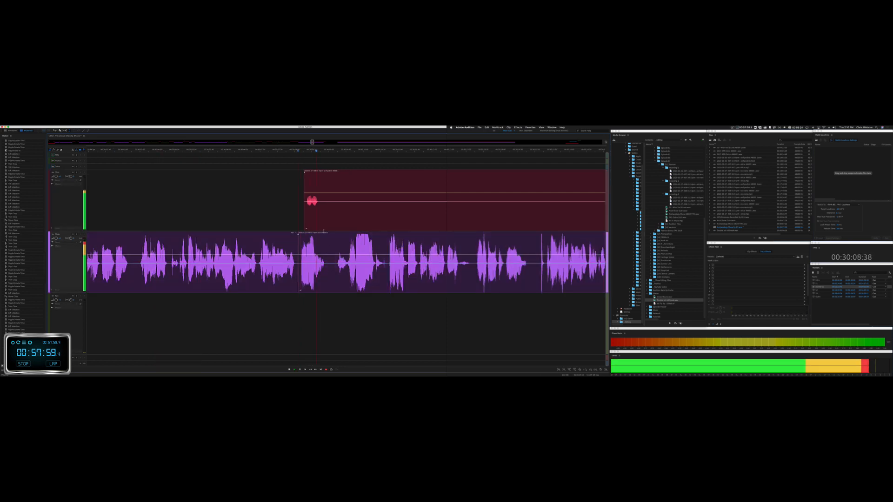
left_click_drag(320, 201, 545, 214)
key("Delete")
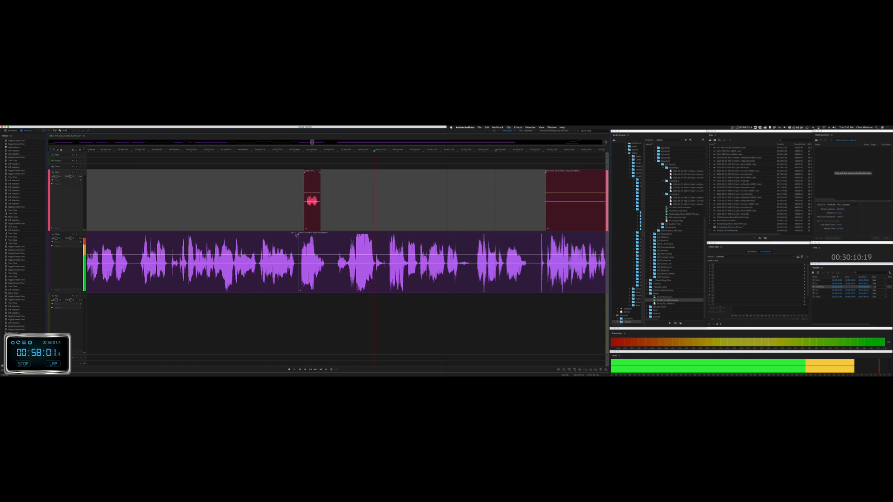
Step: Ripple-delete the short red interjection together with the purple sound beneath it, and play from the cut
key("space")
left_click_drag(298, 222, 336, 249)
key("super+shift+BackSpace")
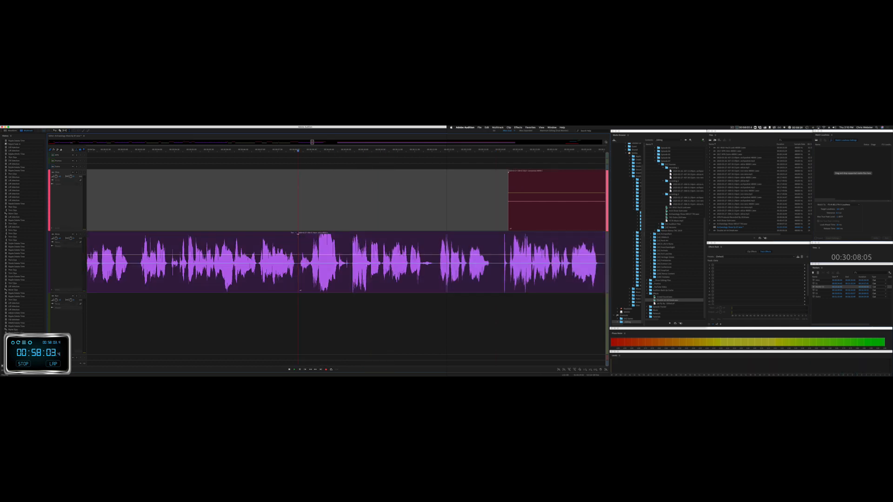
key("space")
Step: Clear the red silence after the cut, stopping just before the following red sound, and stop playback
left_click_drag(303, 218, 443, 214)
key("Delete")
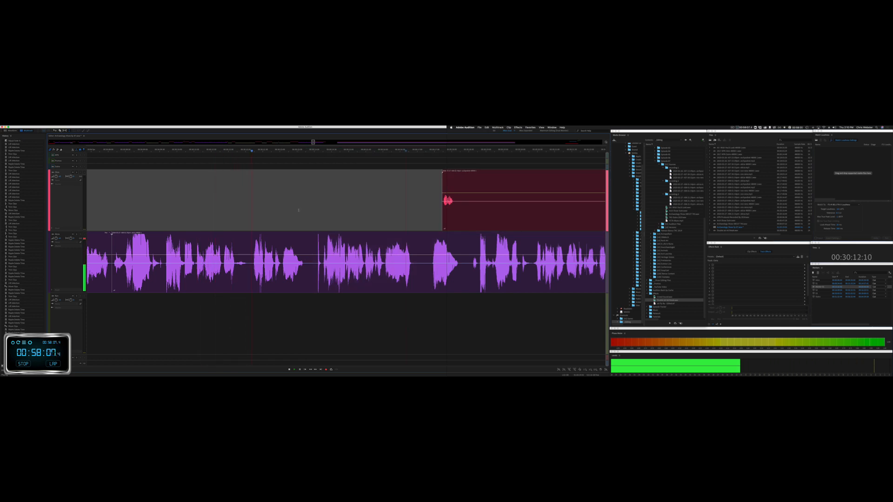
key("space")
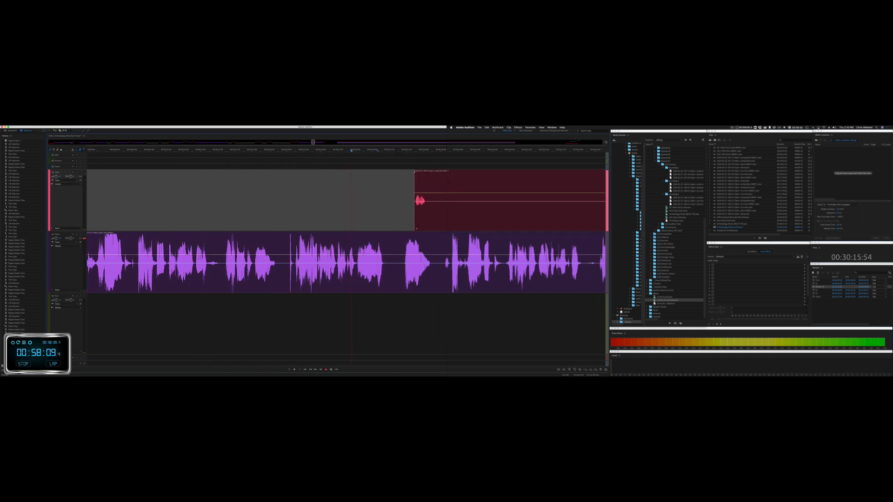
Step: Ripple-delete the gap in the purple track at about 30:13 across all tracks and resume playback
left_click_drag(252, 270, 292, 270)
key("shift+Delete")
key("space")
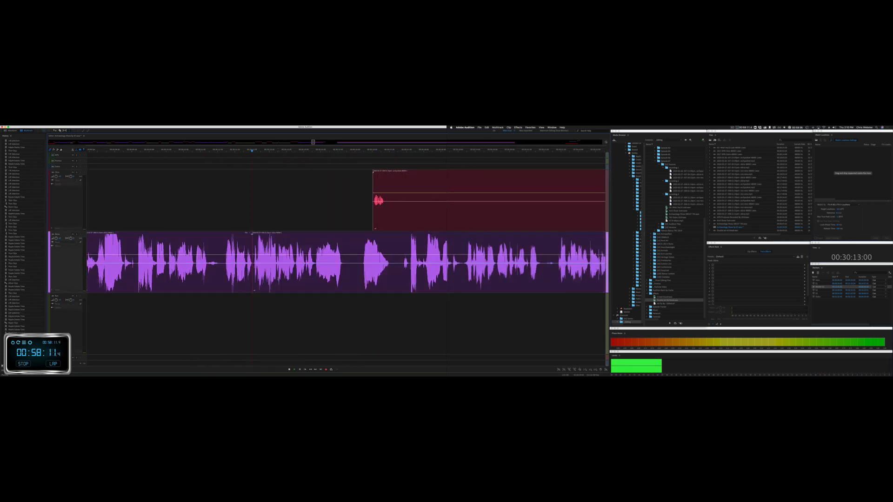
Step: Clear the silence around the short red-track interjection near 30:16 and move that interjection earlier, right after the preceding purple speech
left_click_drag(269, 215, 549, 204)
key("Delete")
key("space")
key("space")
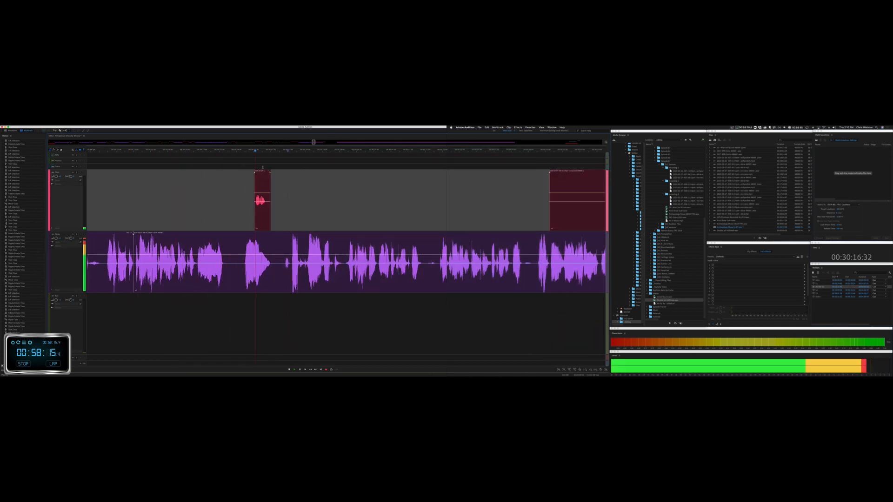
left_click_drag(269, 223, 238, 223)
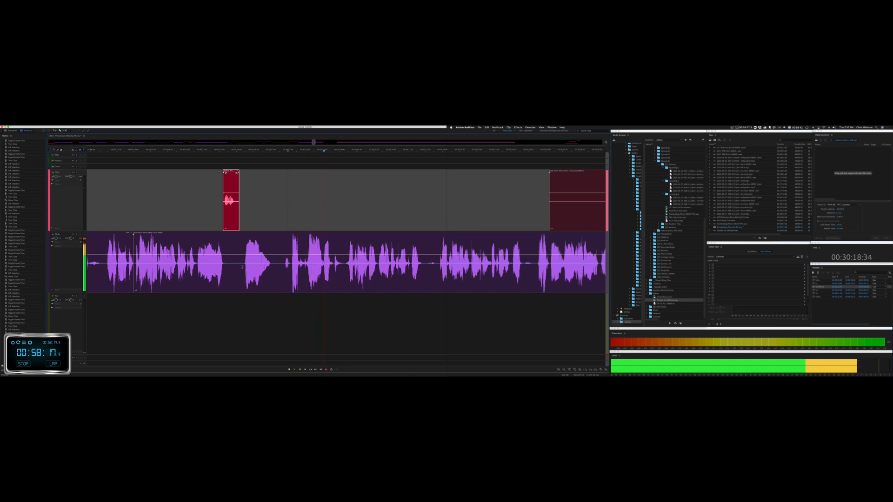
Step: Ripple-delete the isolated purple-track sound at about 30:16 across all tracks and play from the cut
key("space")
left_click_drag(243, 267, 280, 268)
key("shift+Delete")
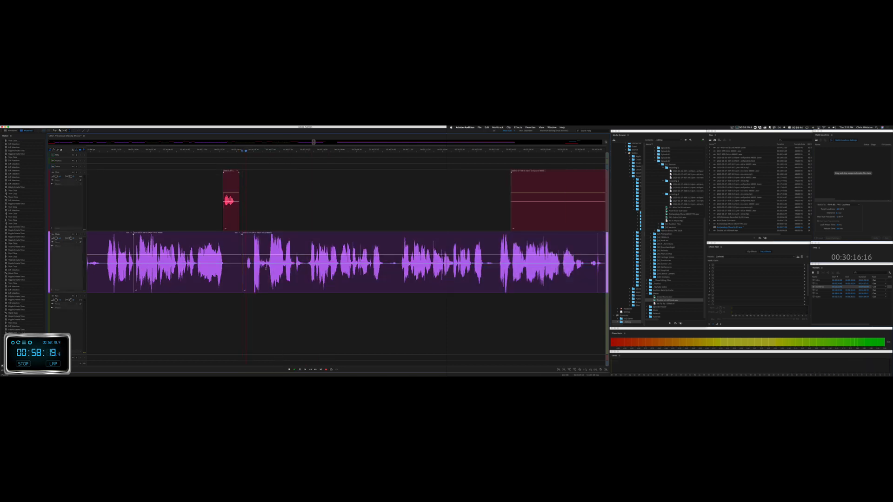
key("space")
Step: Delete the silent stretch of the red-track clip from about 30:23 without shifting the other audio
scroll(281, 265, "right", 5)
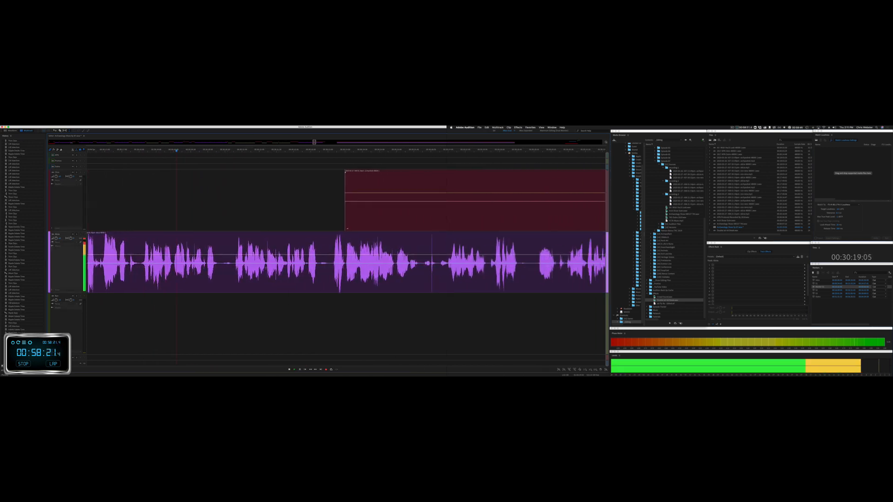
left_click_drag(277, 213, 586, 211)
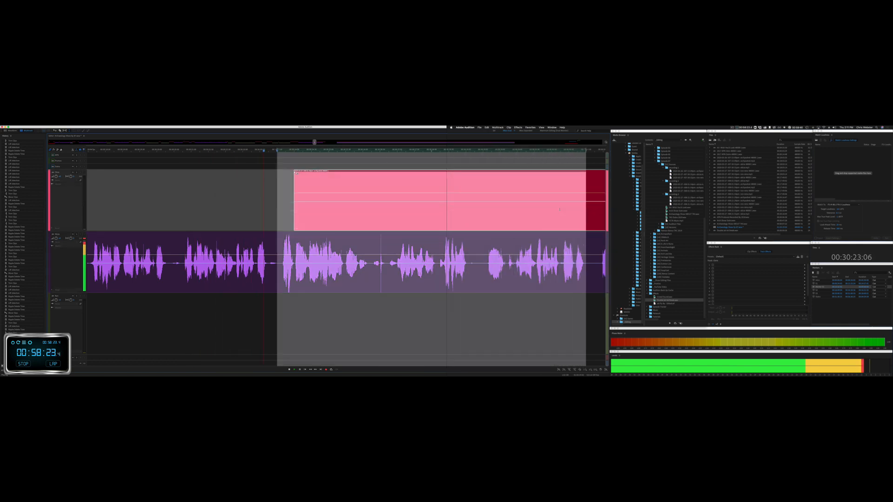
key("Delete")
Step: Ripple-delete two short neighbouring stretches of the purple speech around 30:26 across all tracks
left_click_drag(371, 270, 388, 270)
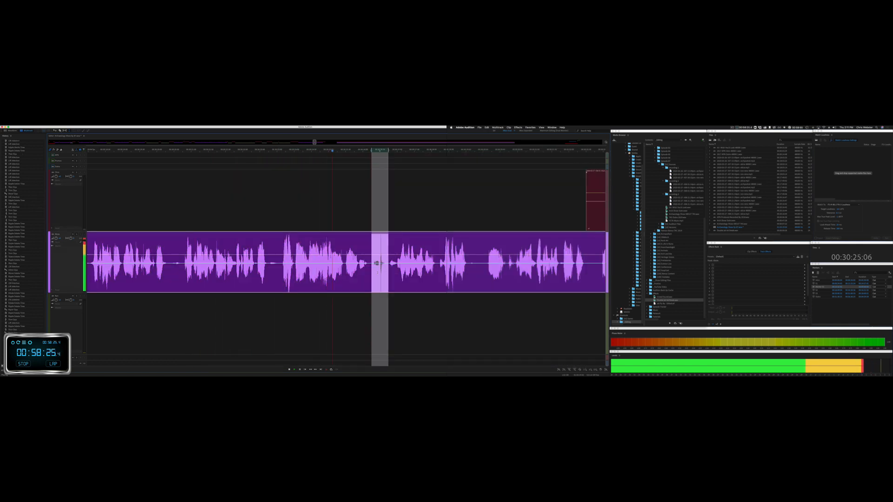
key("super+shift+BackSpace")
key("space")
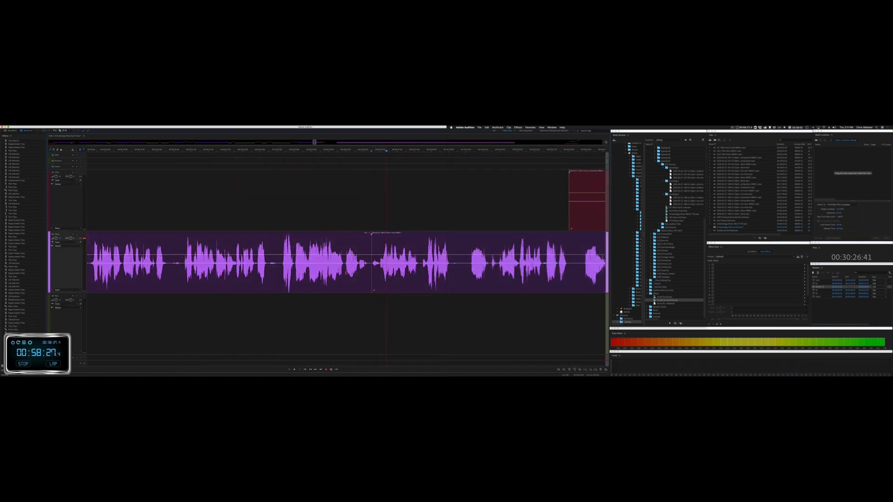
left_click_drag(345, 273, 371, 273)
key("super+shift+BackSpace")
key("space")
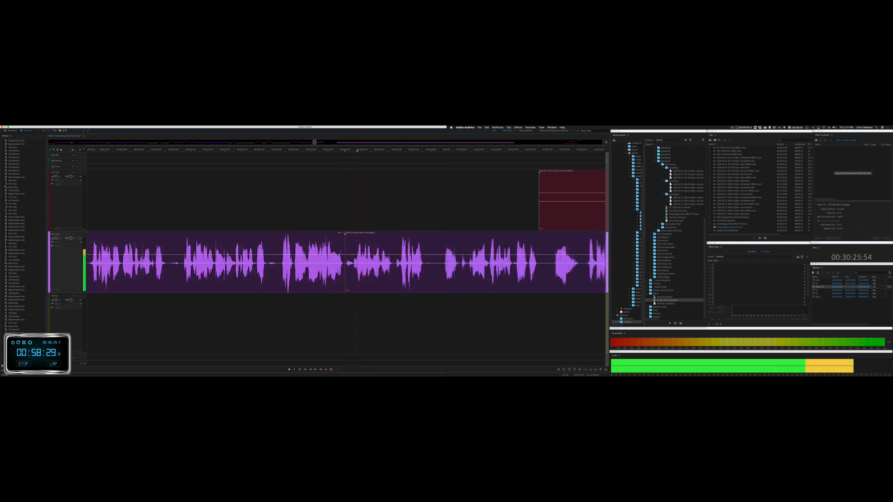
Step: Ripple-delete the isolated purple-track sound at about 30:28 across all tracks
scroll(360, 277, "right", 5)
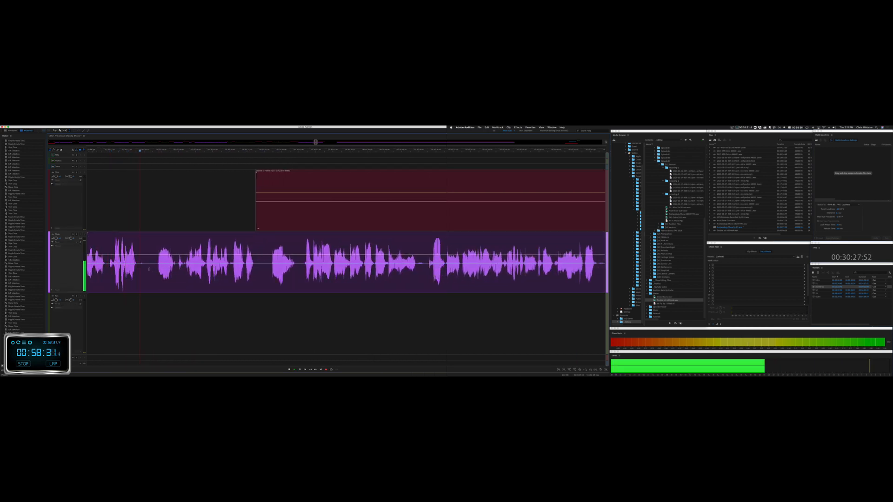
left_click_drag(149, 270, 179, 272)
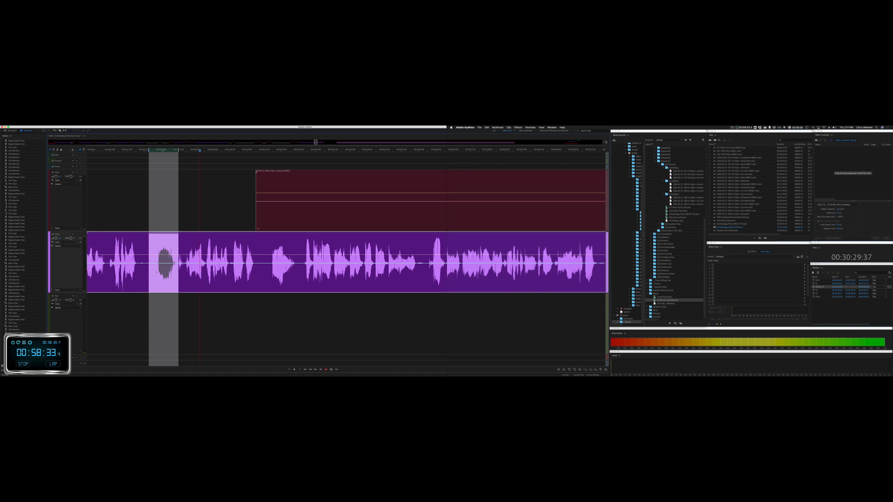
key("Delete")
key("super+shift+BackSpace")
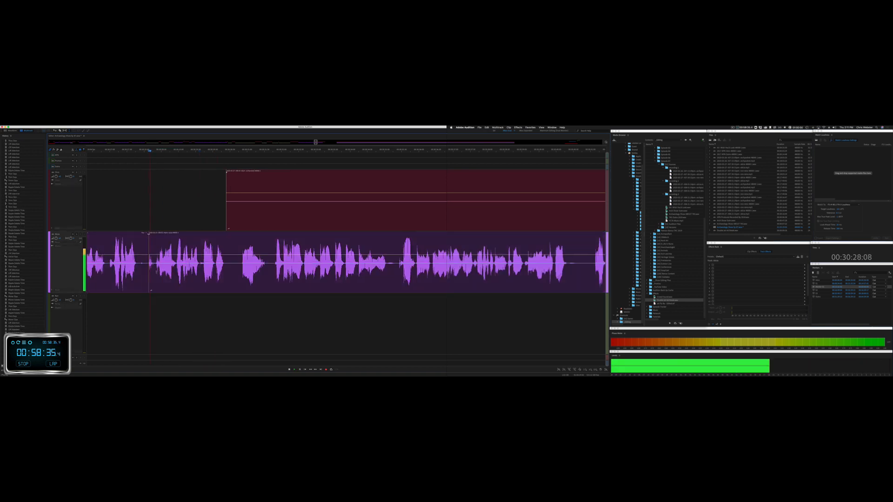
Step: Clear the silent red-track stretch from about 30:30 and ripple-delete the isolated purple-track sound just after it across all tracks
left_click_drag(214, 215, 582, 216)
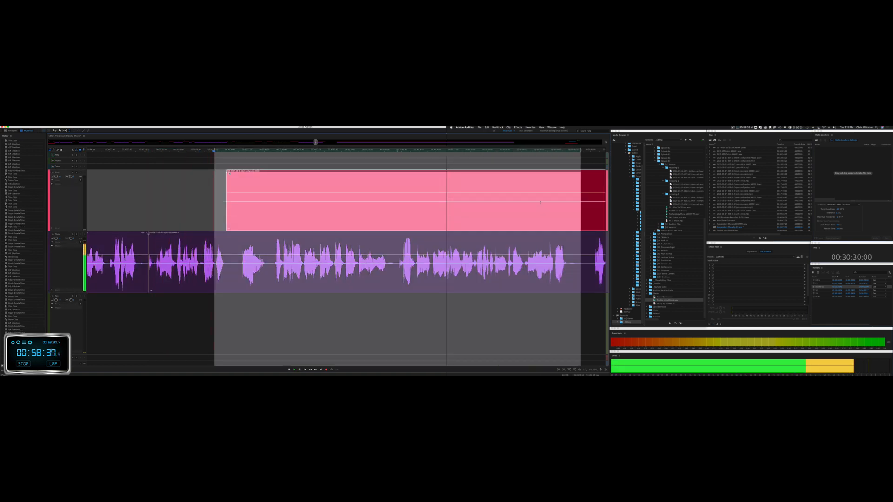
key("Delete")
left_click_drag(232, 273, 275, 273)
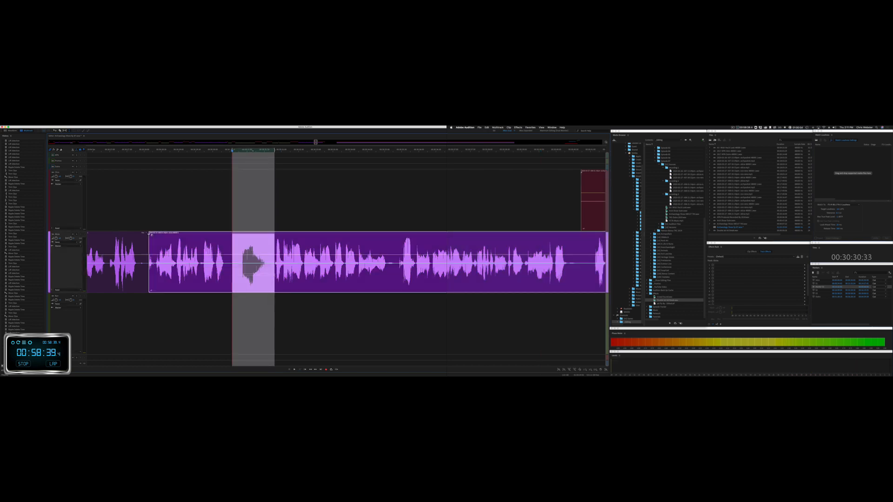
key("super+shift+BackSpace")
key("space")
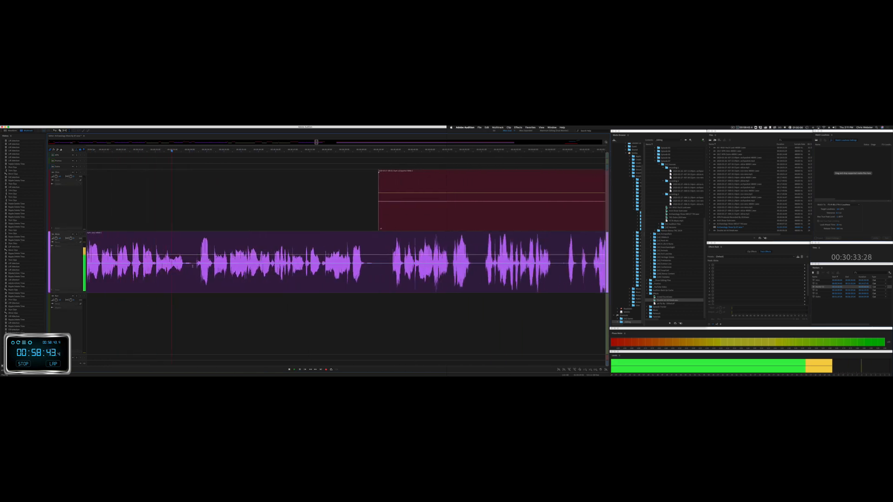
Step: Delete the silent stretch of the red-track clip from about 30:39, leaving the purple speech in place
scroll(193, 266, "right", 5)
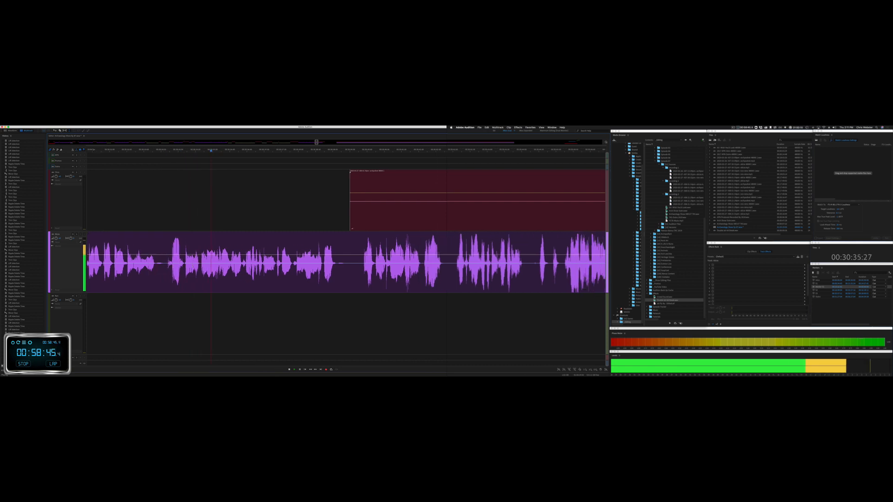
left_click_drag(218, 200, 597, 205)
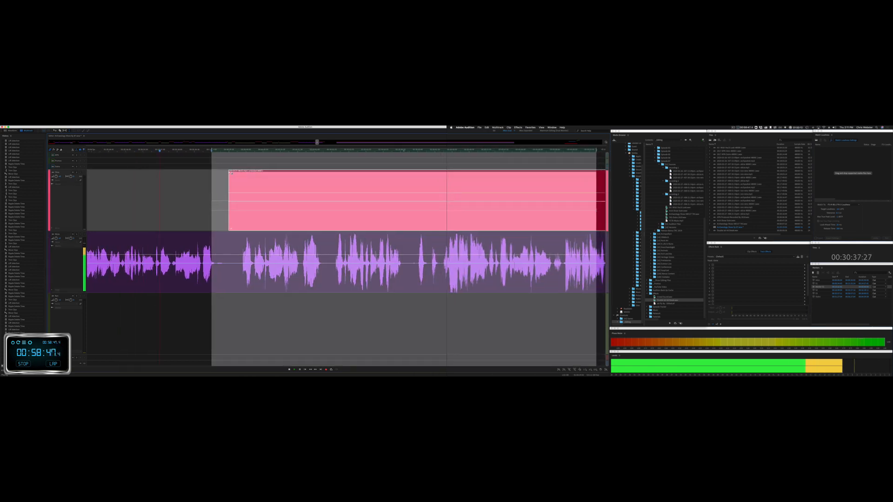
key("Delete")
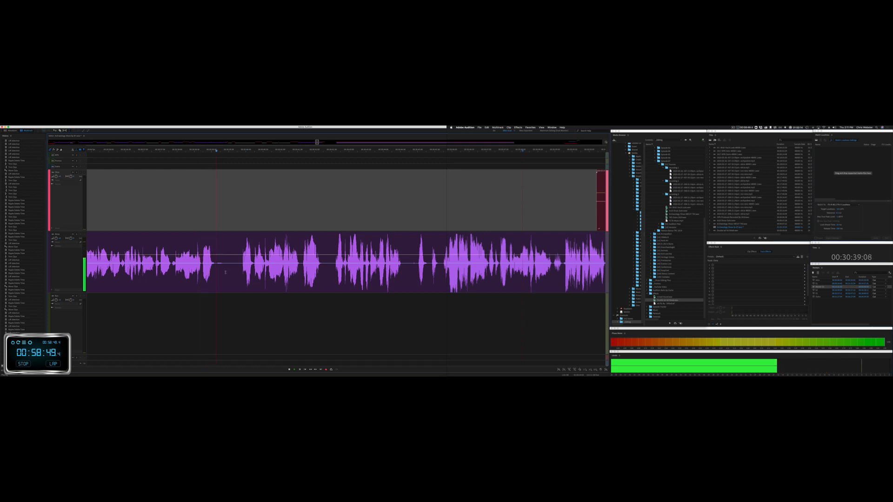
scroll(297, 229, "right", 5)
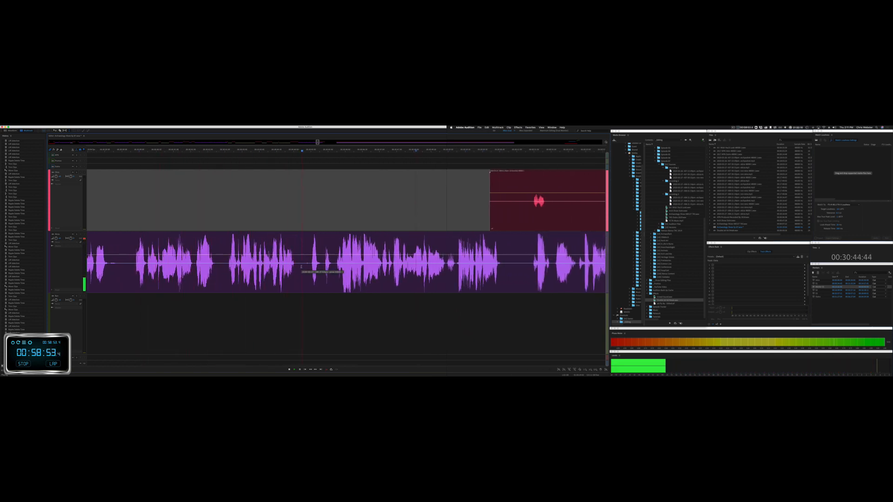
scroll(302, 267, "right", 12)
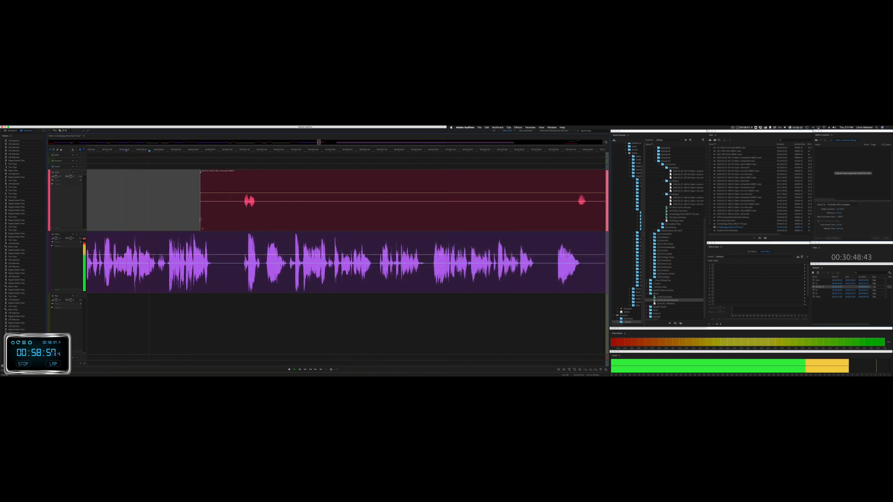
Step: Clear the red track's silence before and after the short interjection following 30:50, keeping only the interjection
left_click_drag(200, 220, 365, 209)
key("Delete")
left_click(313, 159)
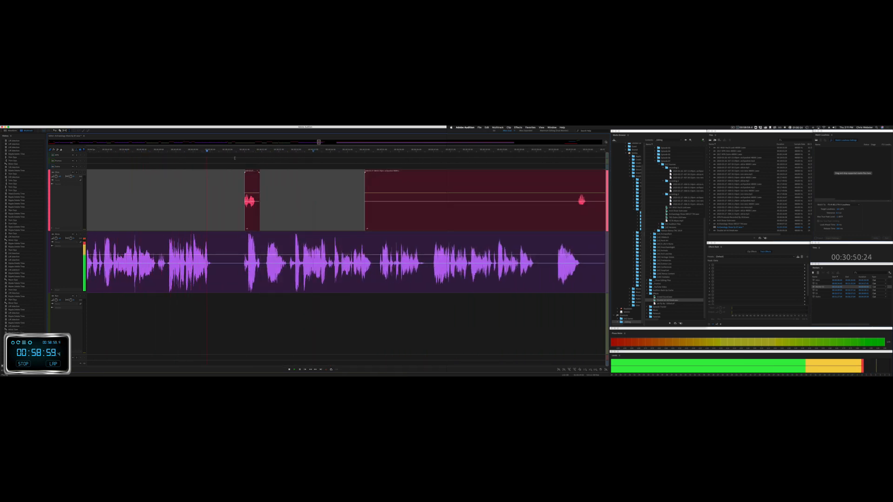
Step: Move the isolated red-track interjection earlier, close to the end of the purple sentence at about 30:50, and play it back
left_click_drag(251, 171, 218, 194)
key("space")
left_click(208, 181)
key("space")
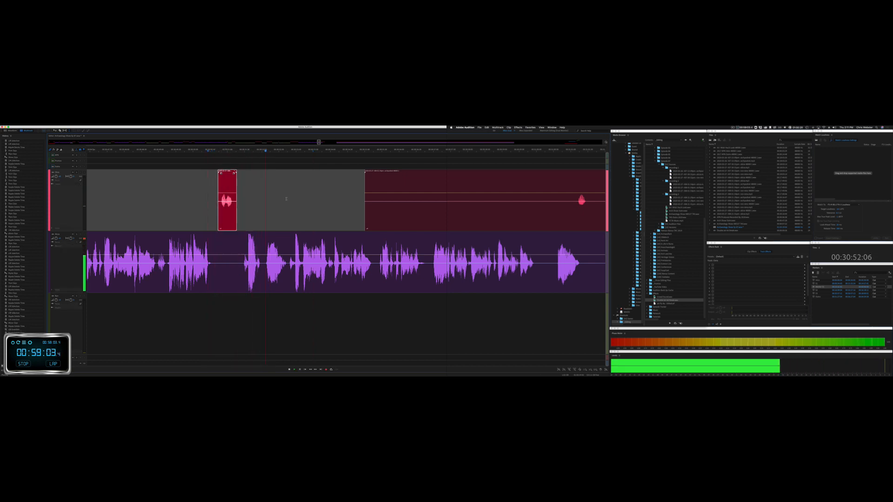
Step: Ripple-delete the short purple-track sound at about 30:52 across all tracks and resume playback
left_click_drag(197, 268, 221, 270)
key("super+shift+BackSpace")
key("space")
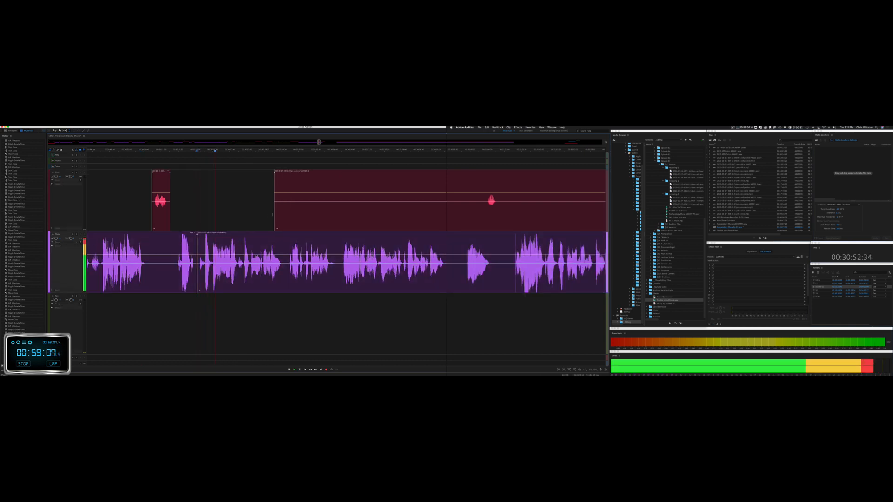
Step: Clear the red track's silence before and after its next short sound, leaving only that sound
left_click_drag(272, 219, 481, 219)
key("Delete")
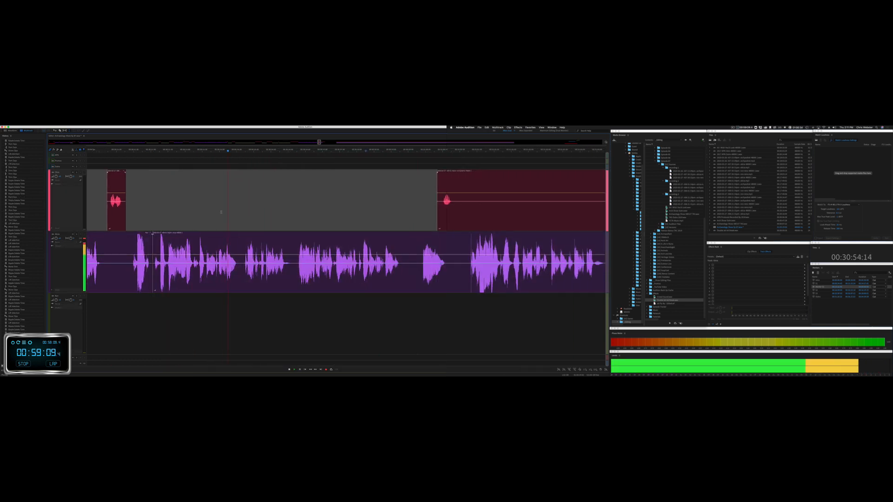
left_click_drag(310, 214, 485, 216)
key("Delete")
Step: Ripple-delete the section at about 30:59 containing the isolated purple sound and the short red-track clip, across all tracks
scroll(353, 216, "up", 5)
scroll(356, 270, "up", 3)
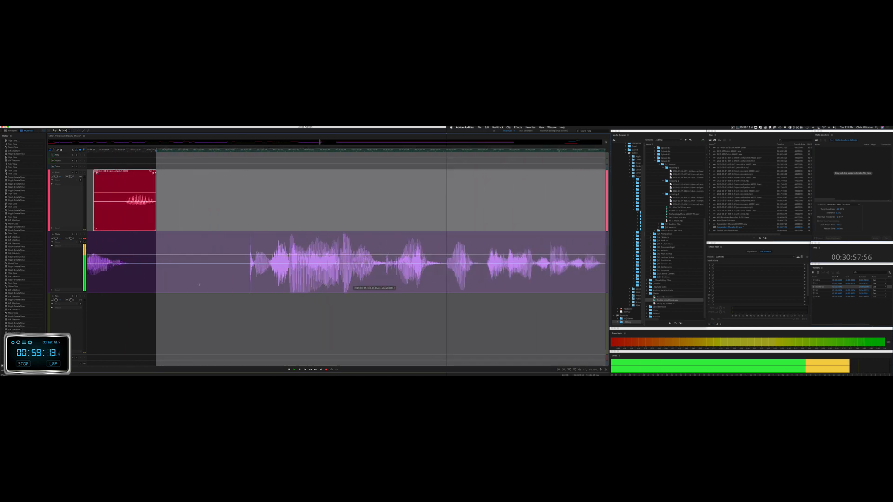
left_click(194, 284)
scroll(198, 286, "left", 5)
scroll(198, 286, "down", 5)
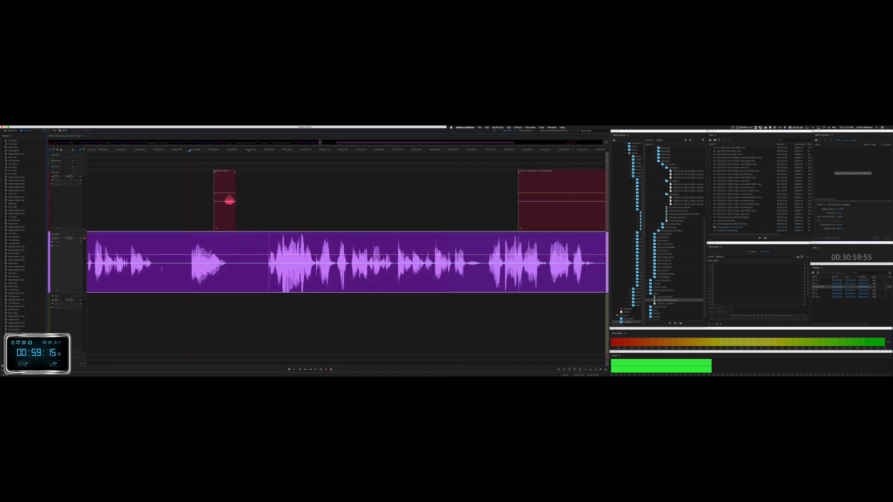
left_click_drag(160, 260, 269, 260)
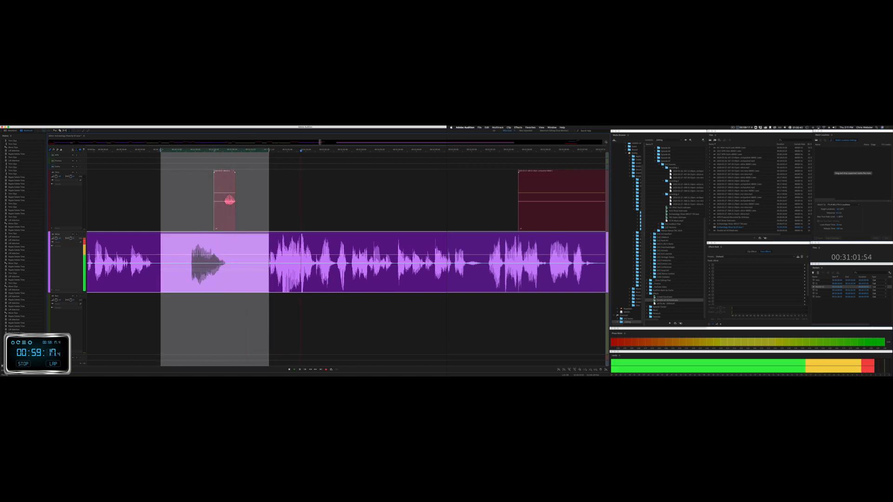
key("space")
key("shift+BackSpace")
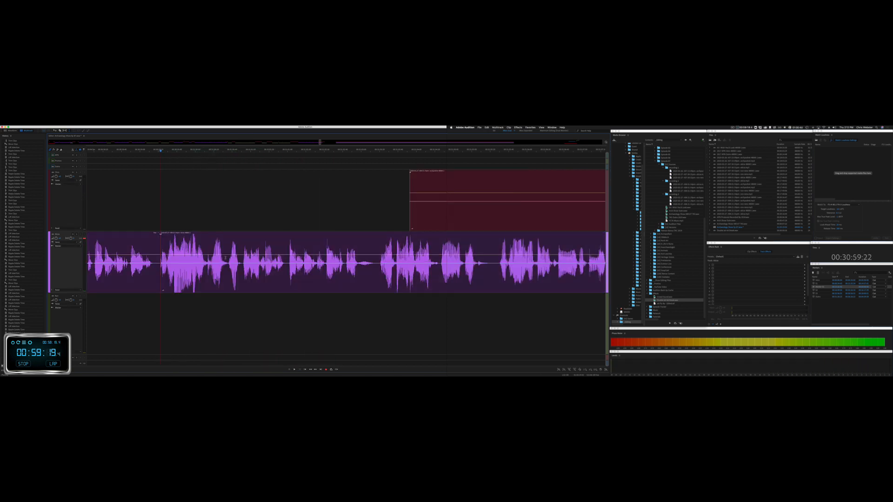
Step: Play the cut at about 30:59 and adjust the fade-in at the start of the purple clip there
key("space")
left_click(163, 234)
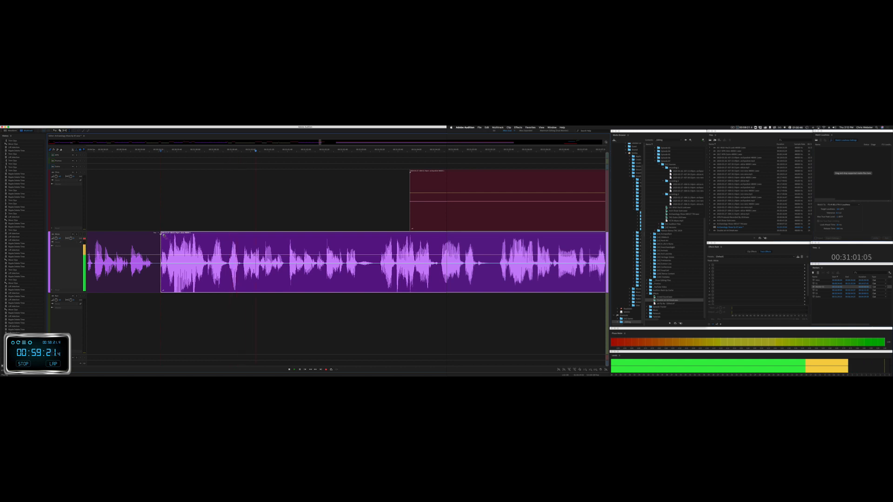
left_click_drag(164, 235, 174, 188)
Step: Clear the red track's silence up to where its speech begins and trim the purple clip's end back to its last words
scroll(275, 199, "right", 5)
key("minus")
key("minus")
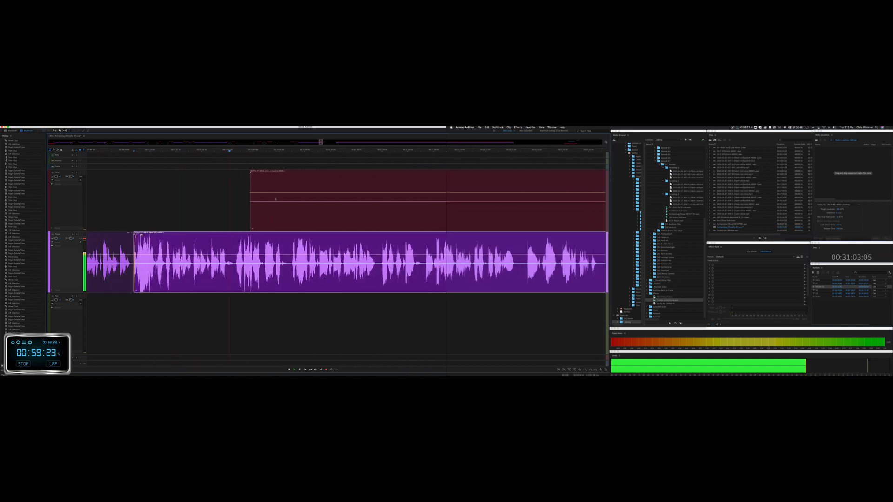
left_click_drag(252, 200, 495, 201)
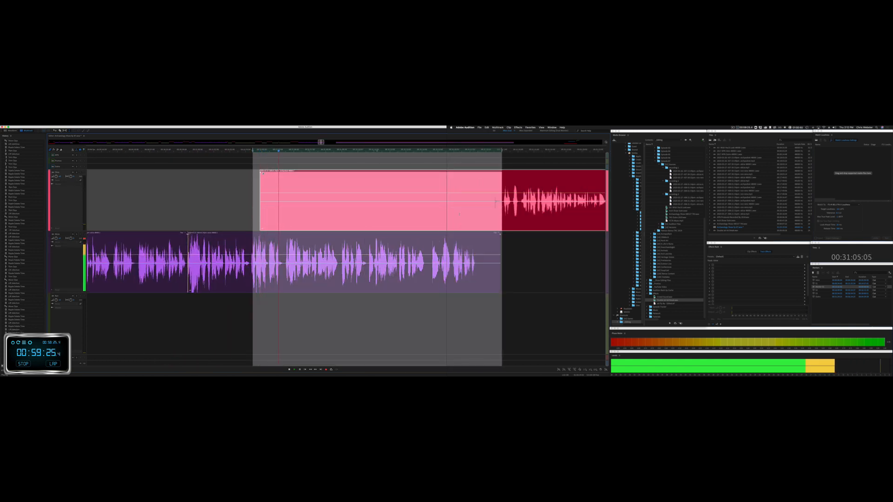
key("Delete")
left_click(459, 214)
scroll(359, 219, "right", 5)
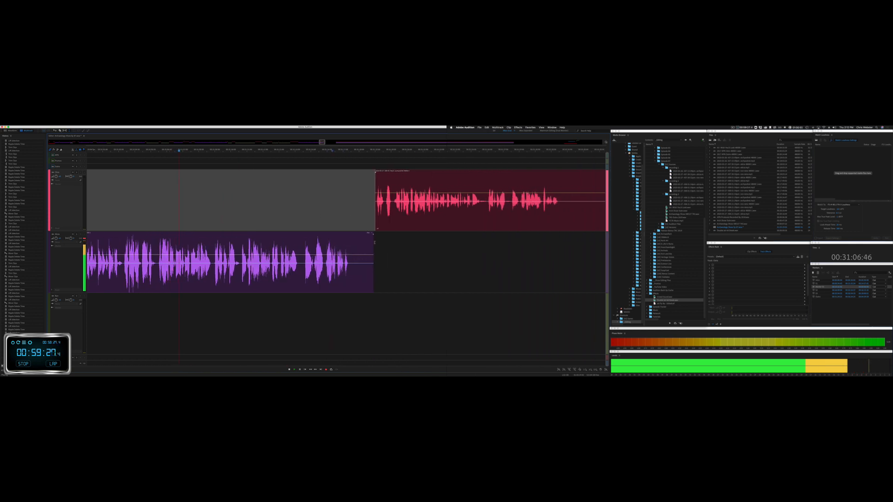
left_click_drag(374, 243, 349, 247)
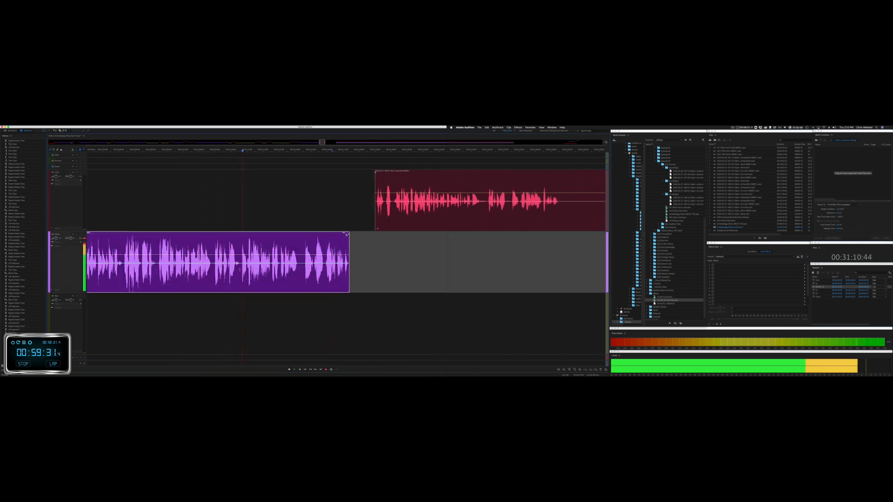
Step: Ripple-delete the isolated purple-track sound at about 31:10 across all tracks and resume playback
scroll(241, 273, "up", 5)
key("space")
left_click_drag(241, 273, 268, 270)
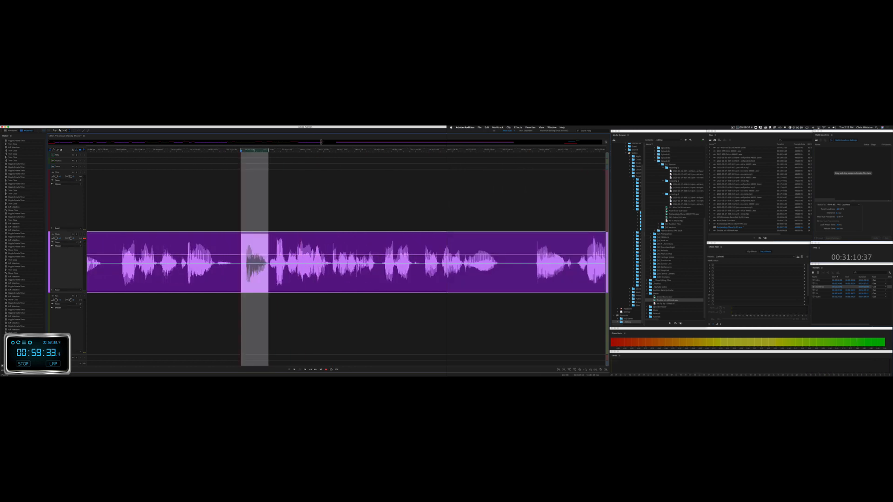
key("super+shift+BackSpace")
key("space")
scroll(268, 270, "right", 5)
scroll(261, 270, "down", 5)
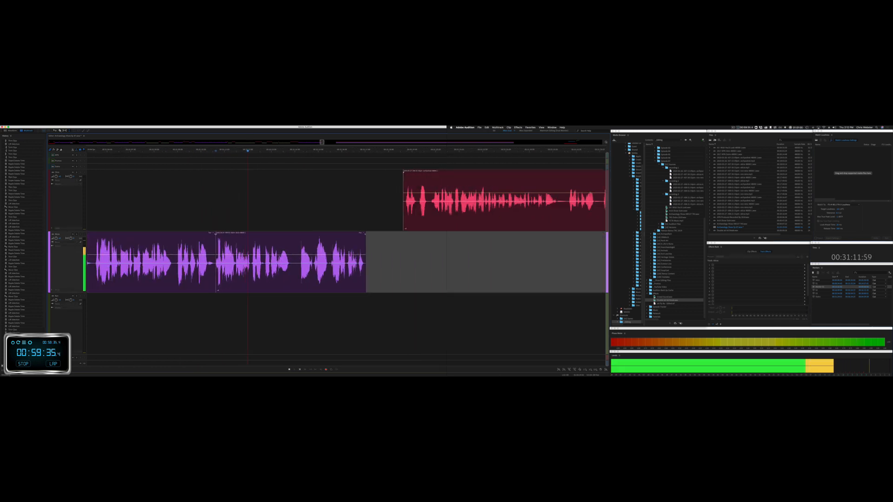
Step: Move the next red clip earlier, closer to the purple speech, and ripple-delete the purple section at about 31:14 across all tracks
scroll(325, 211, "right", 3)
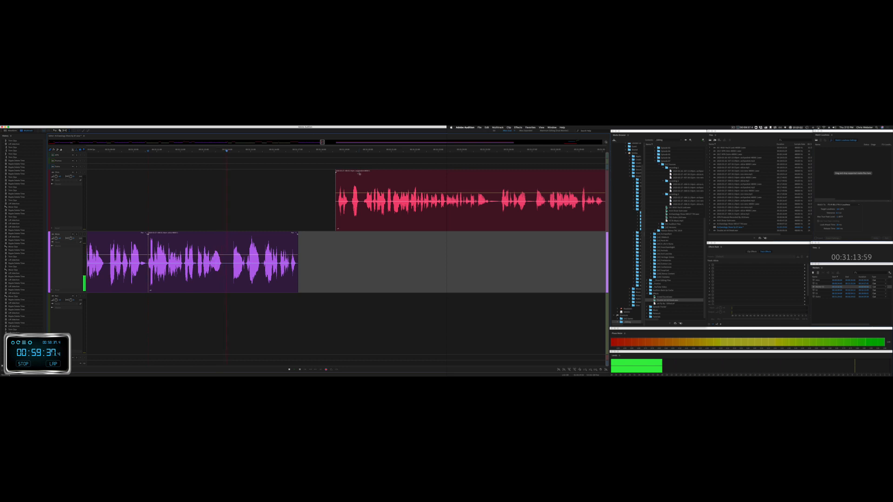
left_click_drag(359, 171, 323, 171)
key("space")
left_click_drag(227, 258, 246, 269)
key("super+shift+BackSpace")
key("space")
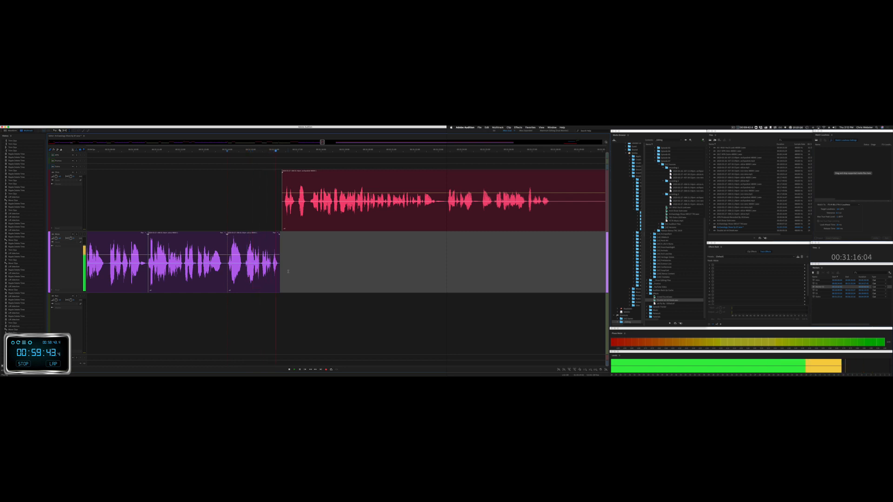
Step: Trim the red clip's end back to its last words and insert the short transition sound on the enlarged track above, at that end
scroll(289, 271, "right", 5)
scroll(289, 272, "down", 4)
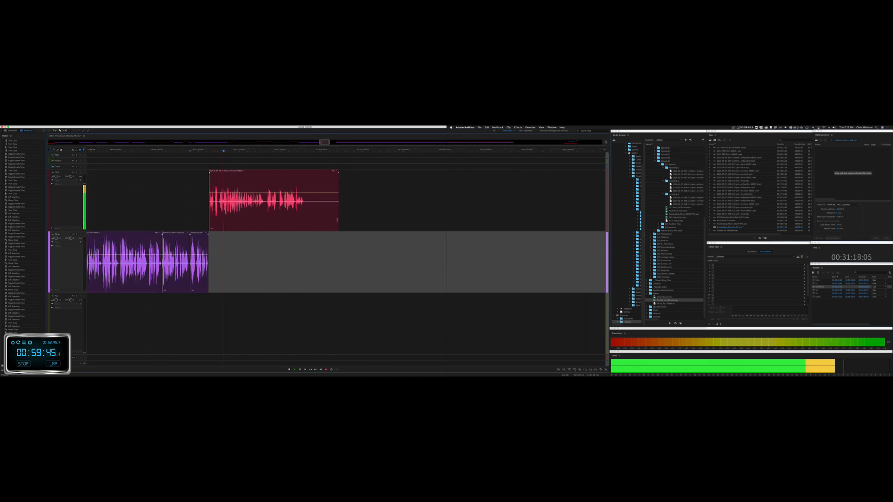
left_click_drag(338, 219, 307, 218)
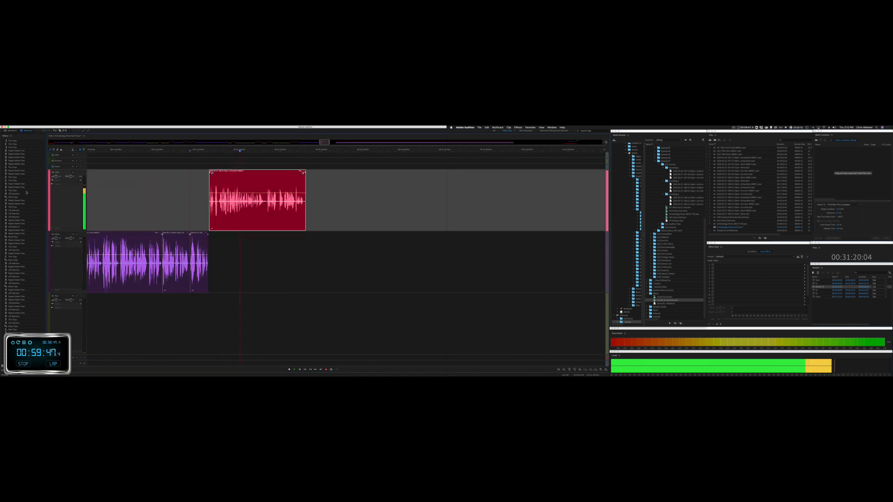
left_click_drag(62, 164, 62, 184)
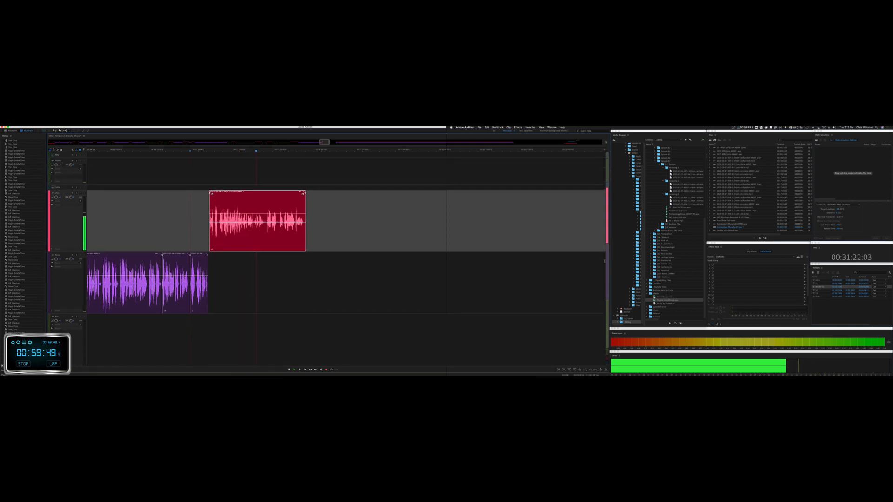
left_click_drag(666, 300, 304, 167)
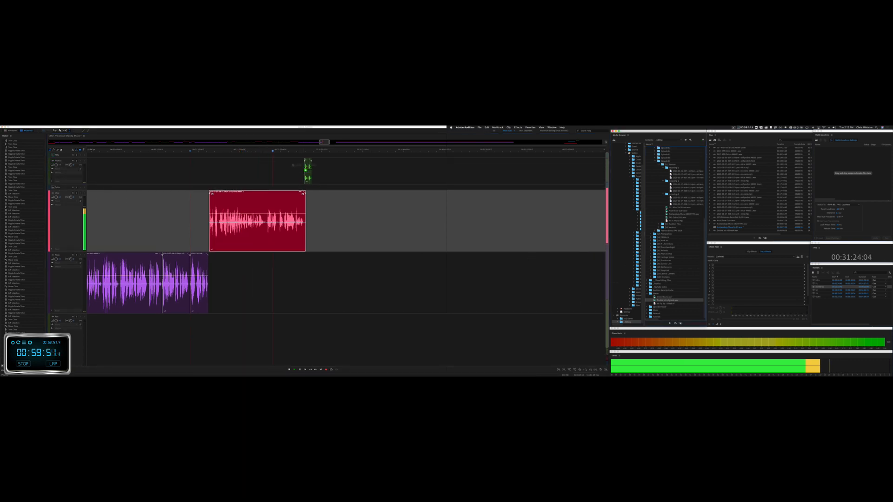
Step: Move the following red, purple and green clips up to the red clip's end and trim their shared start towards the red speech
scroll(387, 283, "down", 5)
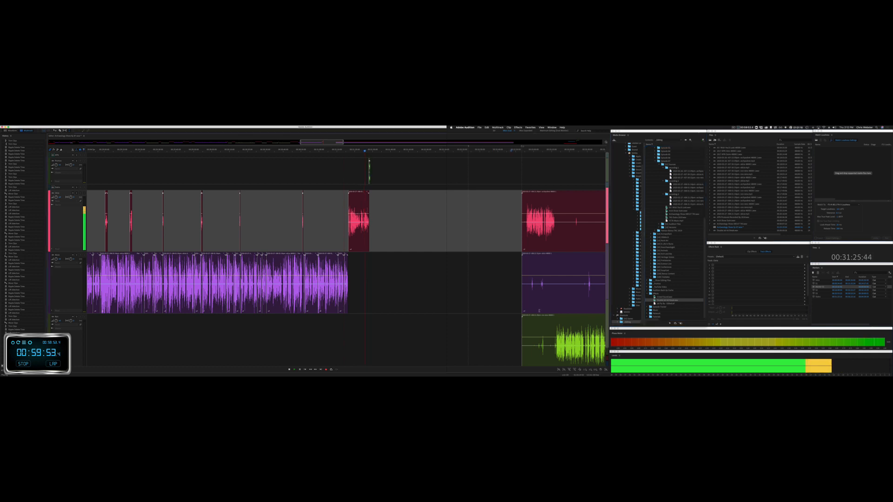
left_click_drag(511, 237, 406, 316)
key("space")
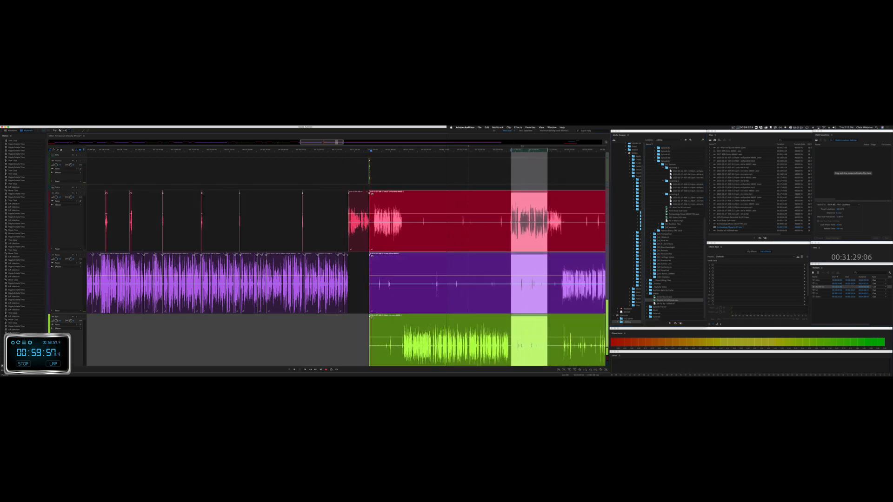
scroll(381, 269, "up", 8)
scroll(356, 237, "left", 4)
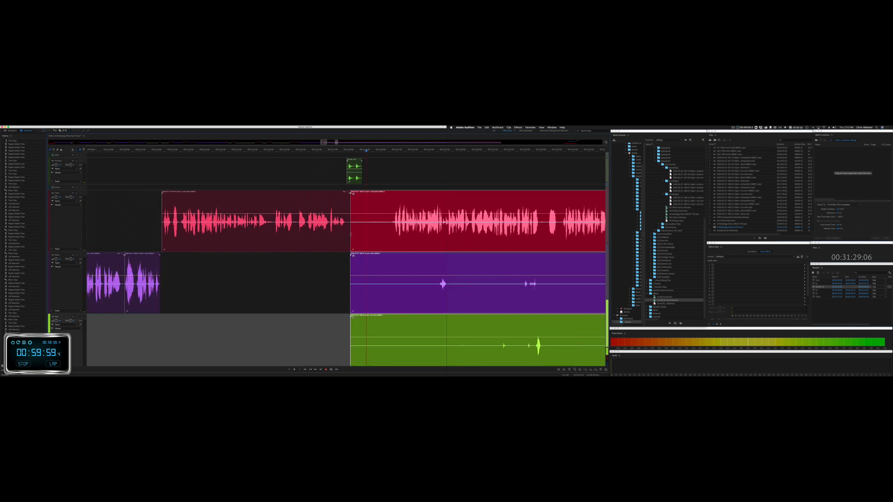
left_click_drag(351, 234, 392, 234)
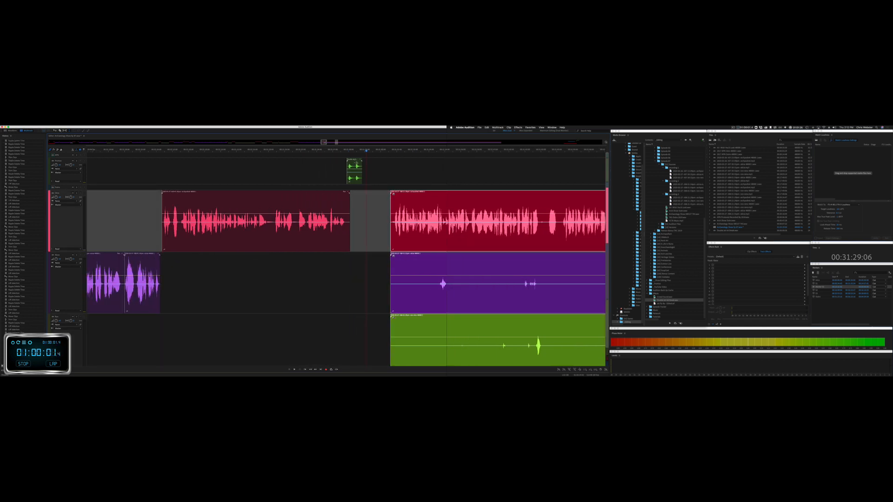
Step: Shift the transition sound slightly earlier so it overlaps the quiet end of the red clip
scroll(354, 161, "up", 6)
left_click_drag(349, 160, 336, 163)
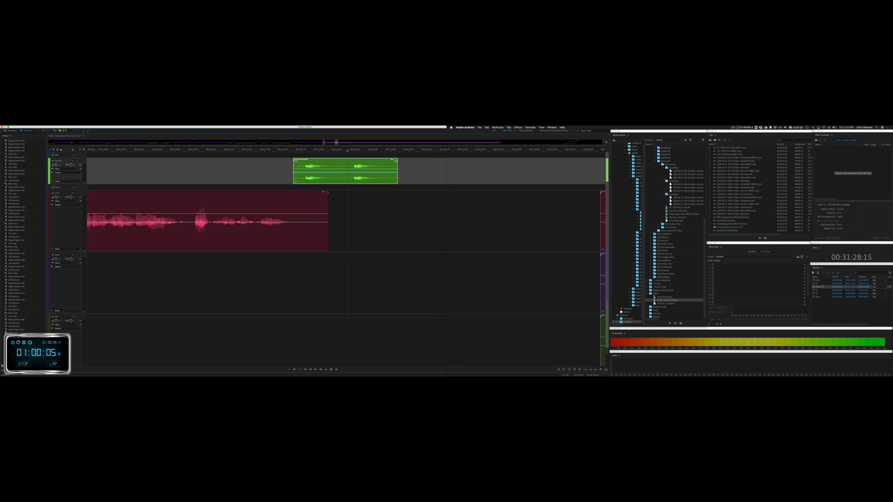
scroll(343, 213, "down", 4)
scroll(344, 213, "down", 1)
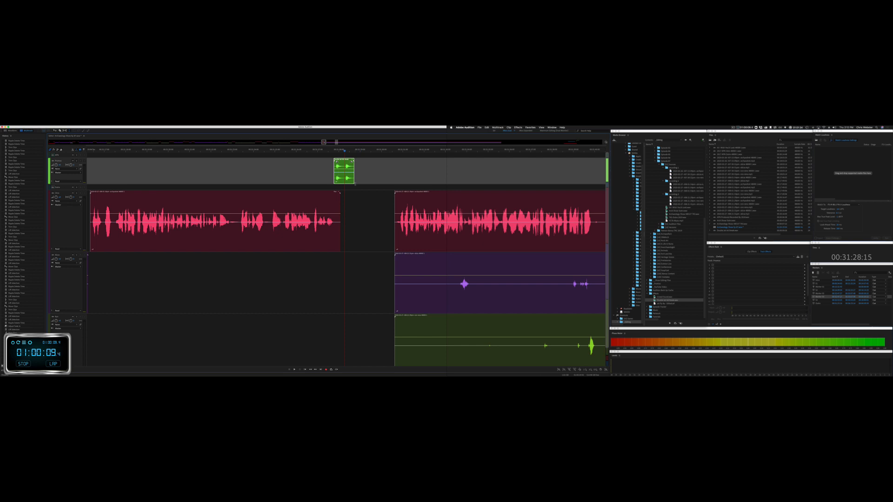
Step: Mark the transition sound with a cue marker at 31:28:15 and manage its entry in the marker list
scroll(355, 184, "up", 5)
left_click(278, 191)
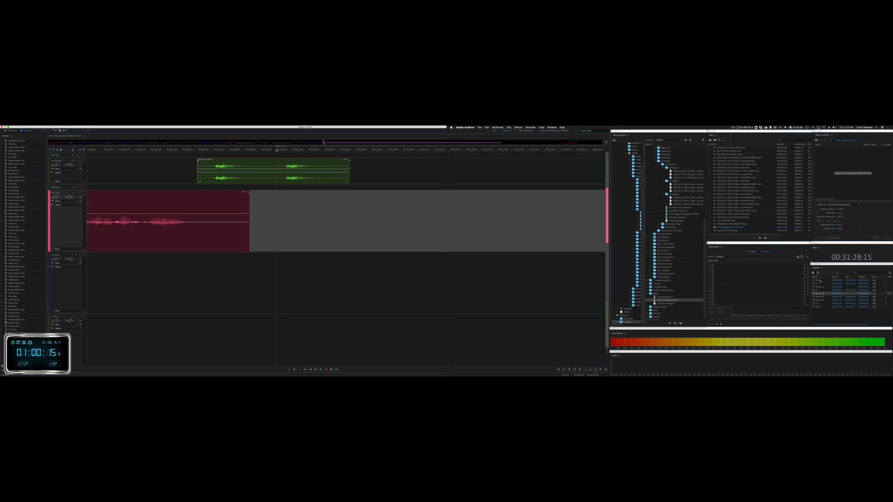
left_click(821, 297)
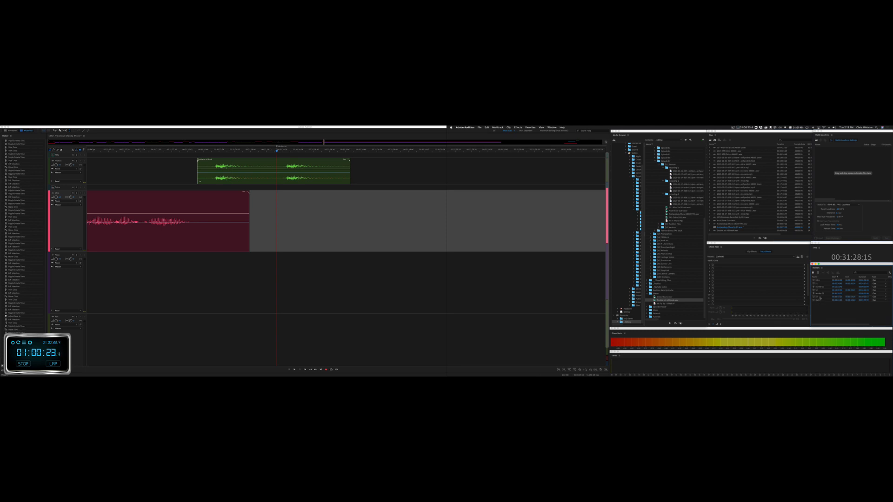
Step: Trim the next red clip's start to its first word and clear the purple and green silence beneath the opening red words
scroll(479, 285, "down", 10)
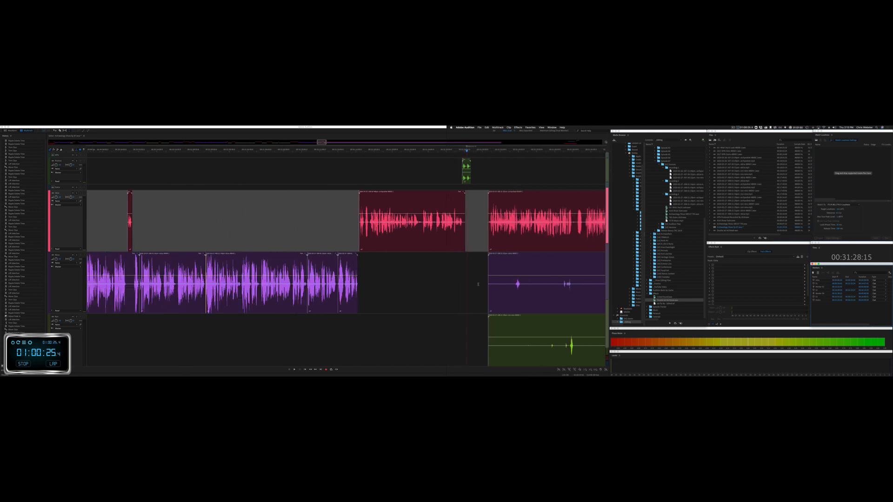
left_click(516, 170)
scroll(516, 169, "down", 8)
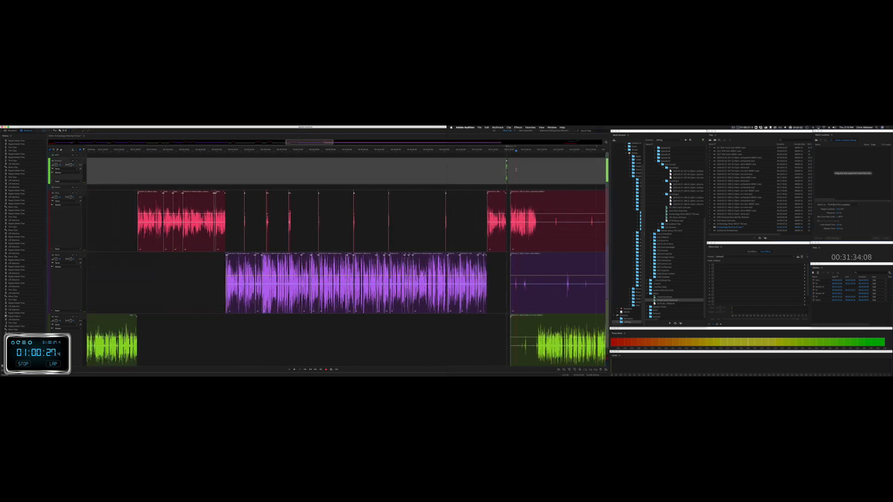
scroll(516, 169, "right", 10)
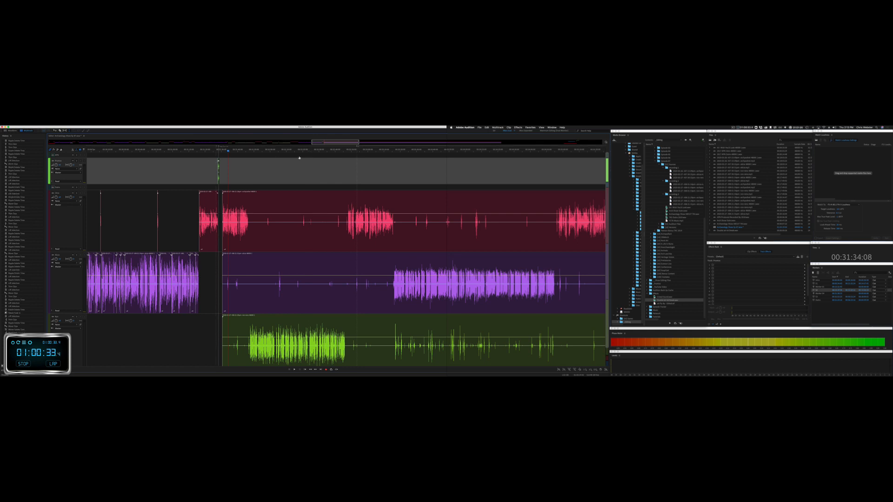
scroll(219, 192, "right", 12)
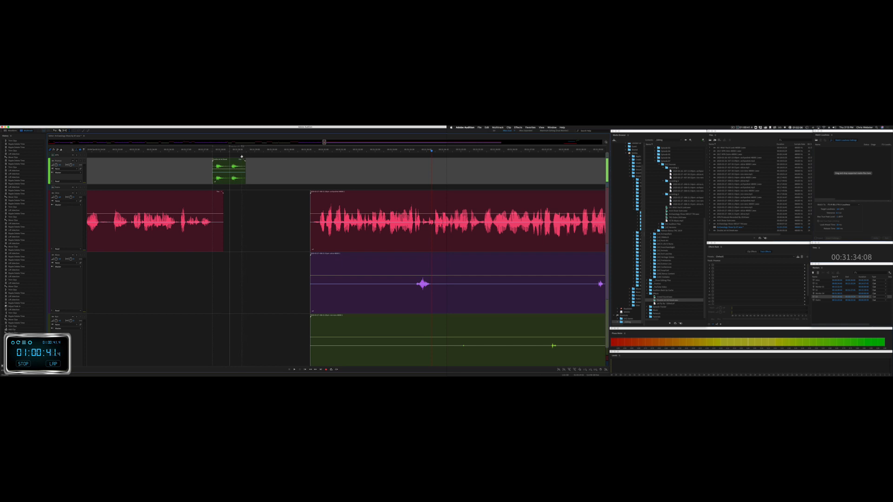
left_click_drag(294, 244, 327, 243)
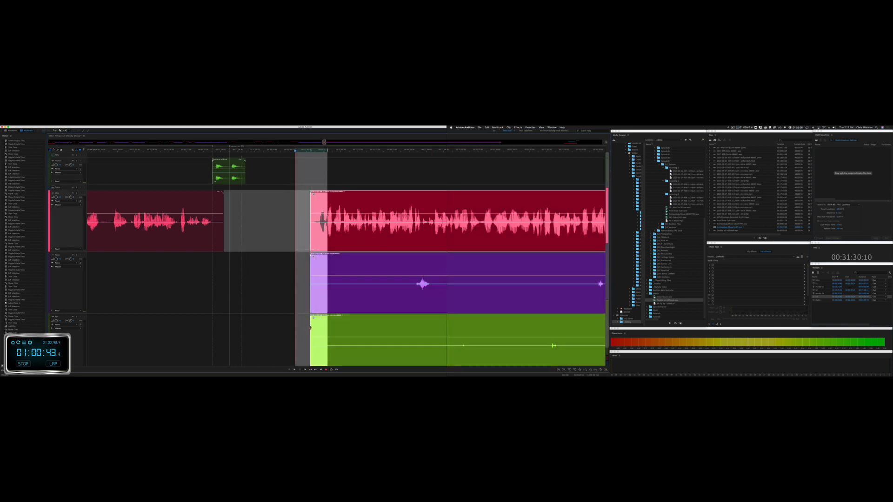
left_click_drag(311, 328, 385, 244)
key("Delete")
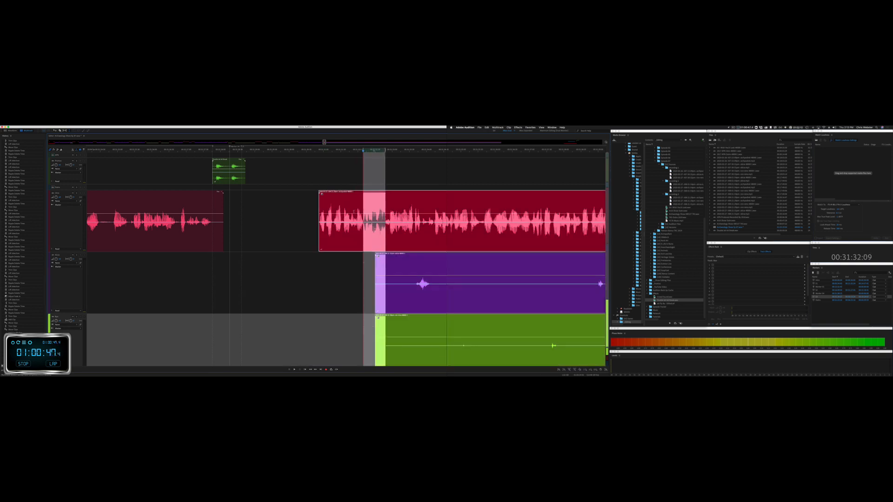
Step: Move the red, purple and green clips together to just after the transition sound and play the join
left_click_drag(344, 195, 266, 194)
left_click(173, 161)
key("space")
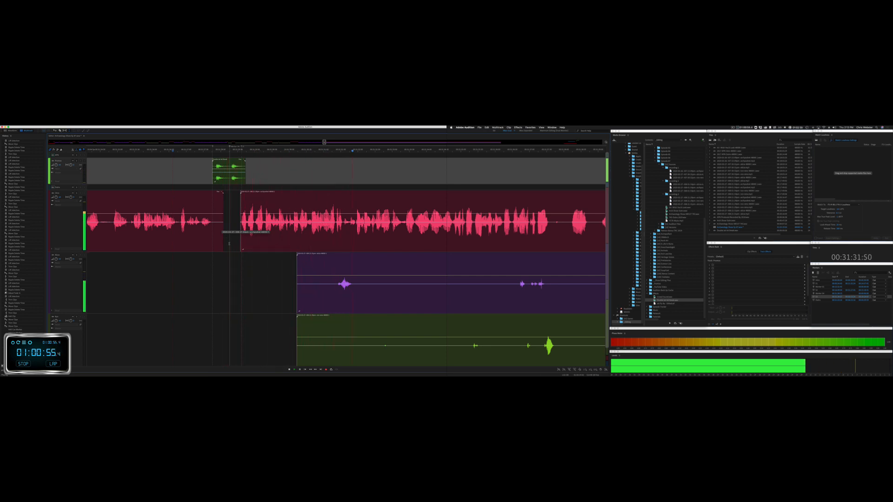
Step: Clear the purple and green tracks beneath the red speech, up to just before the first sound leading into the green speech
left_click_drag(271, 283, 571, 330)
key("Delete")
left_click(498, 325)
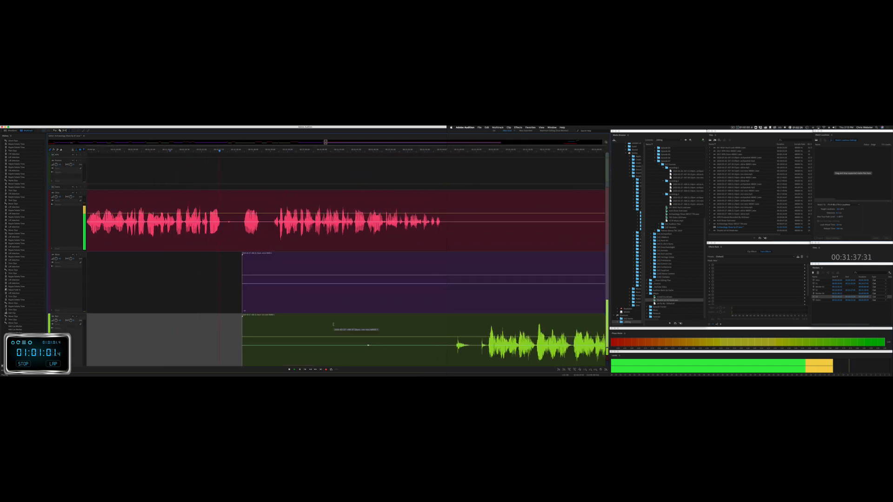
left_click_drag(230, 289, 454, 329)
key("Delete")
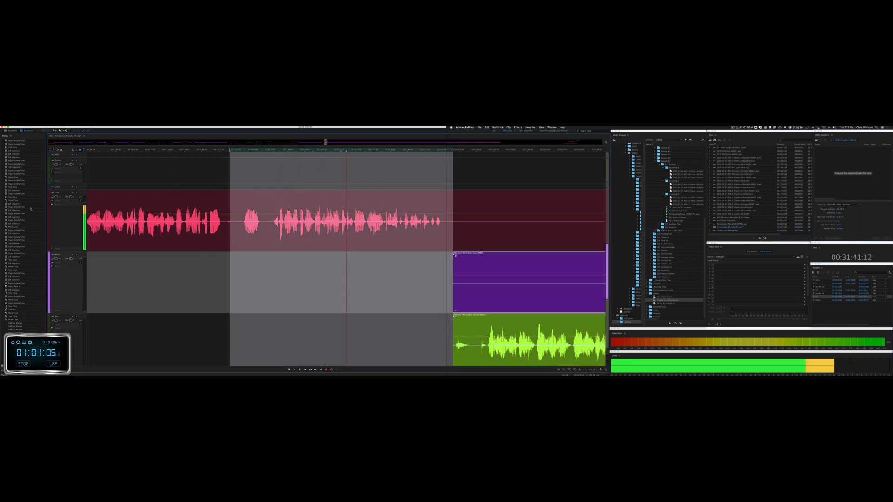
Step: Collapse the transition sound's track and ripple-delete the isolated red sound at about 31:38 across all tracks
double_click(53, 161)
key("space")
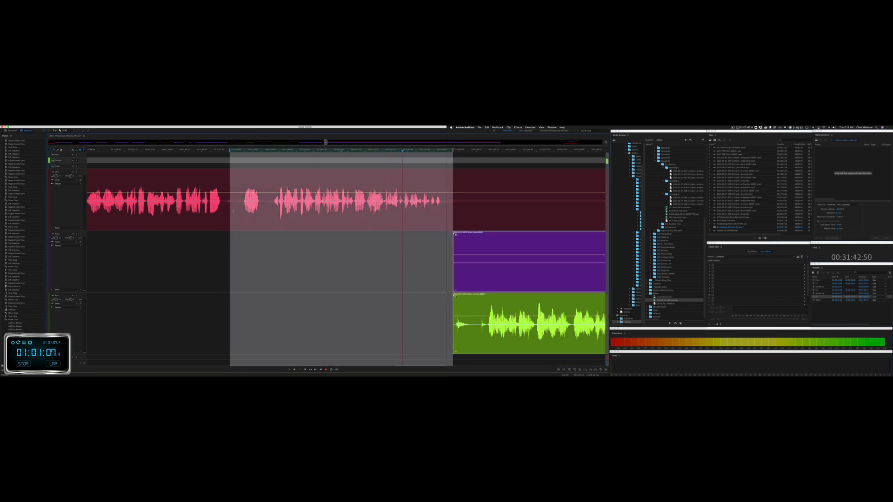
left_click_drag(233, 212, 271, 214)
key("Delete")
key("space")
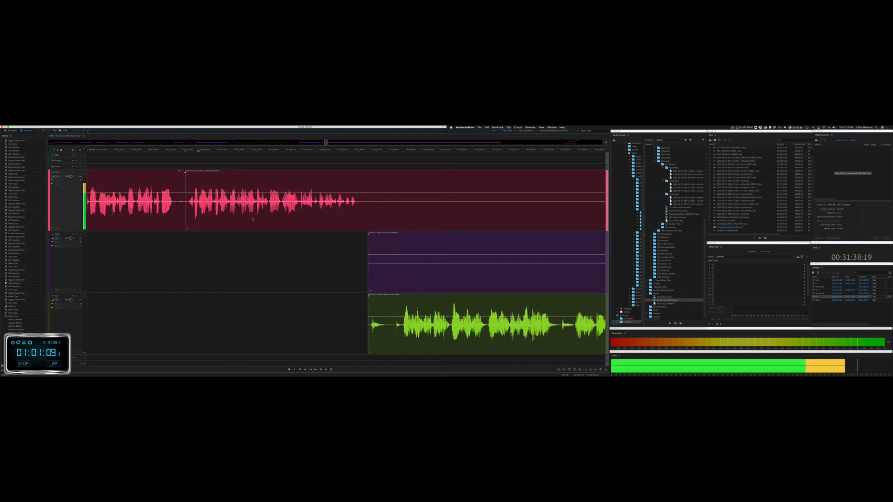
Step: Clear the red and purple tracks after the red speech ends and ripple-delete the short green sound at about 31:43 before the green speech
left_click_drag(260, 221, 585, 260)
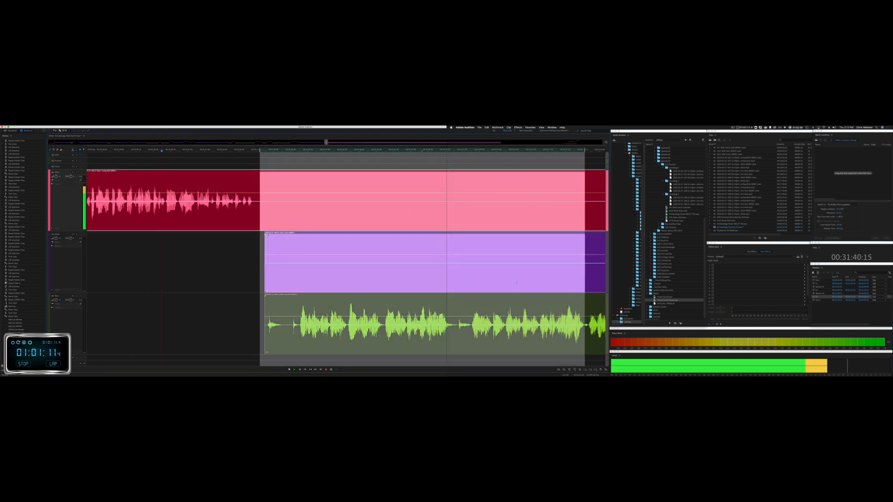
key("Delete")
key("space")
left_click_drag(259, 253, 298, 260)
key("Delete")
key("space")
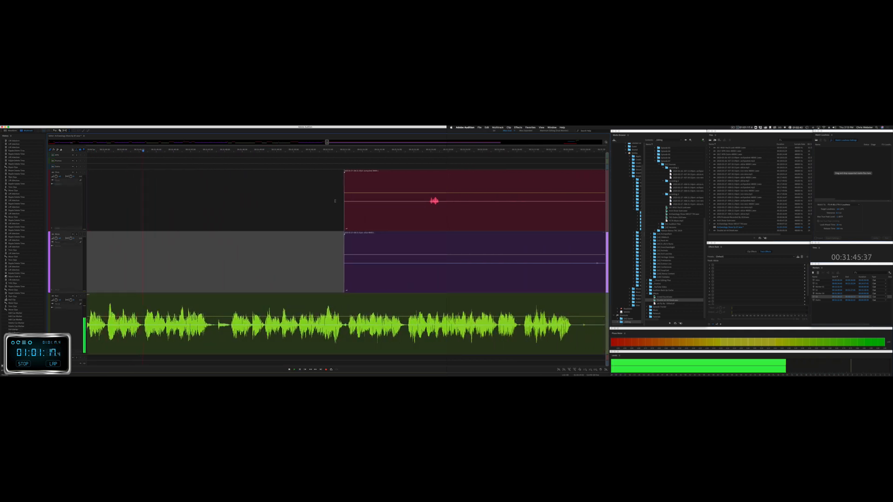
Step: Clear the purple silence beneath the green speech and the red silence on both sides of the isolated red sound at about 31:54
left_click_drag(326, 261, 583, 263)
key("Delete")
key("Delete")
left_click_drag(443, 213, 605, 214)
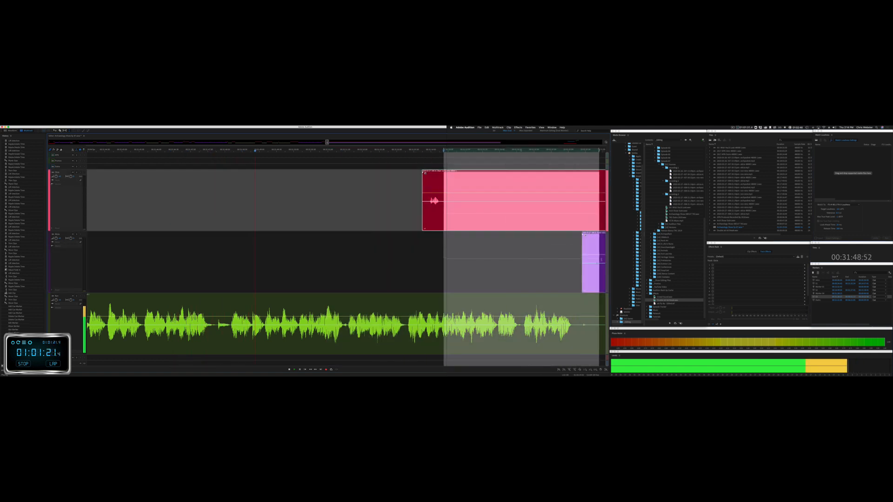
key("Delete")
Step: Clear the next stretch of red-track silence above the green speech, beyond the isolated purple sounds at about 32:01
scroll(439, 246, "right", 10)
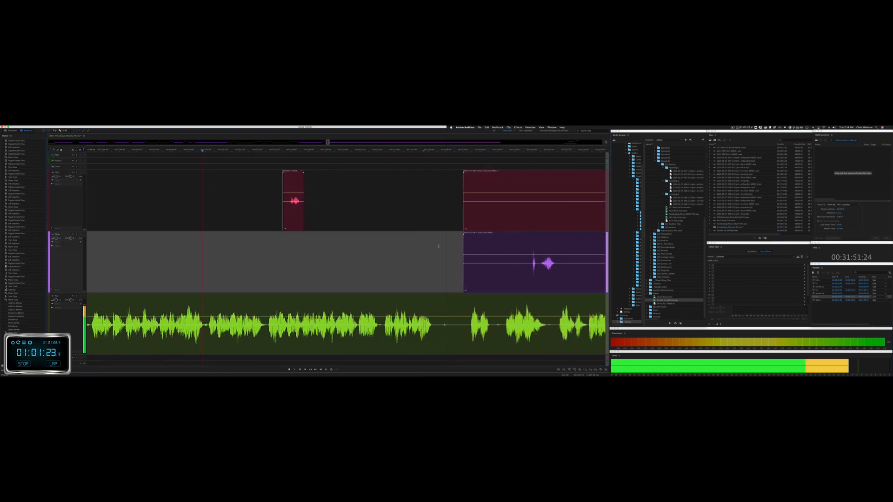
left_click_drag(339, 214, 580, 220)
key("Delete")
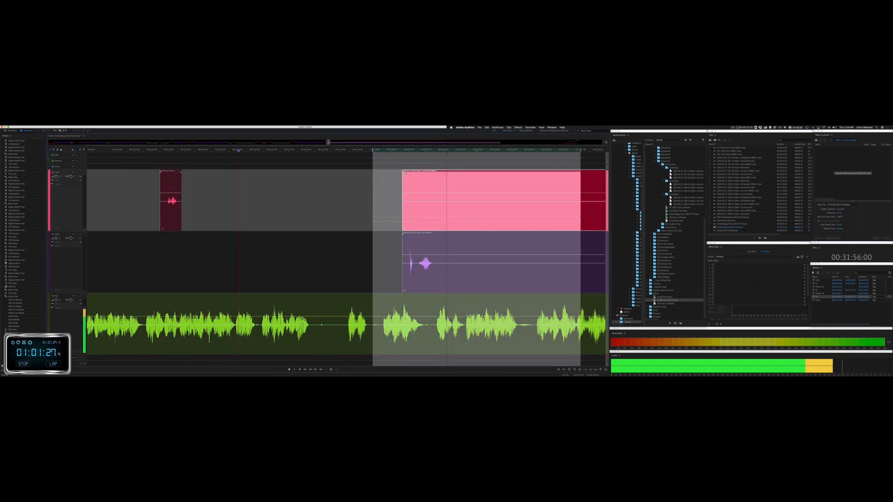
key("Delete")
Step: Clear the purple silence following the isolated sounds at about 32:01, then delete the short purple clip containing them
left_click_drag(440, 281, 586, 285)
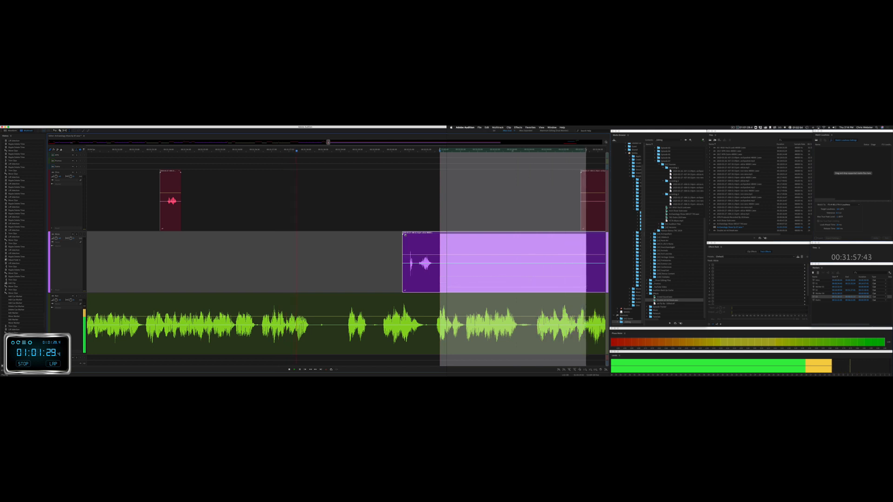
key("Delete")
left_click(420, 236)
key("space")
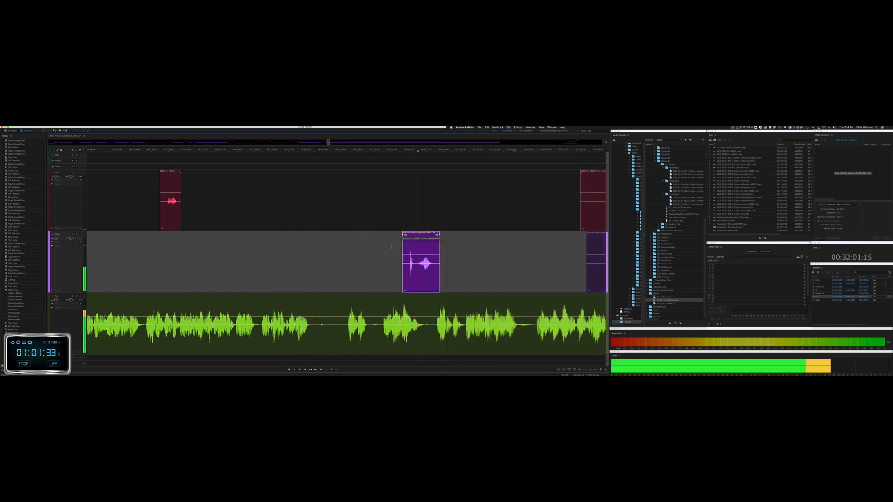
key("Delete")
Step: Clear the red and purple tracks beside the green speech, up to just before the isolated red sound preceding the next red speech
scroll(392, 247, "down", 8)
scroll(392, 247, "right", 6)
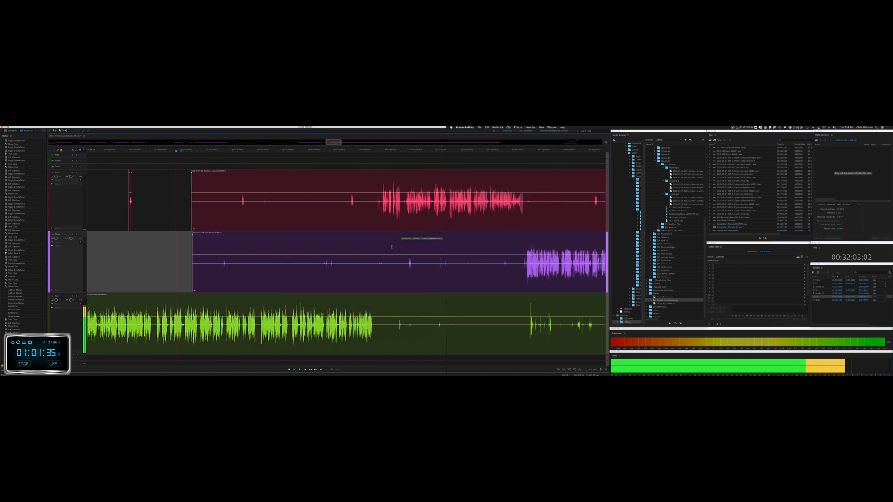
left_click_drag(170, 216, 333, 219)
key("Delete")
left_click(225, 268)
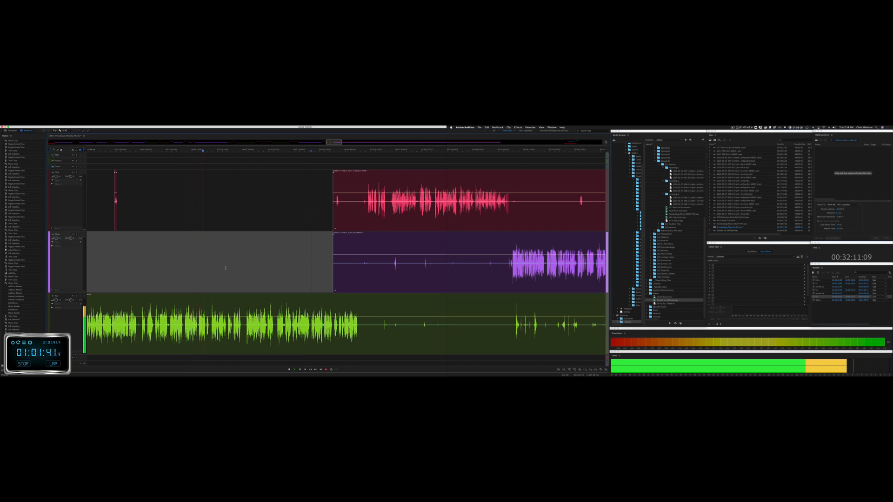
key("space")
scroll(205, 308, "up", 6)
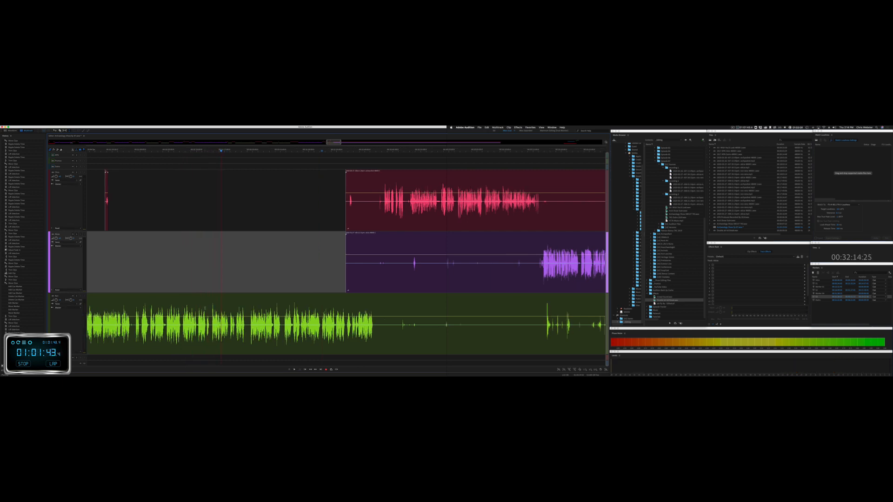
Step: Ripple-delete the short isolated sound in the green speech at about 32:11 so all tracks close up, and play back the edit
left_click_drag(212, 332, 244, 332)
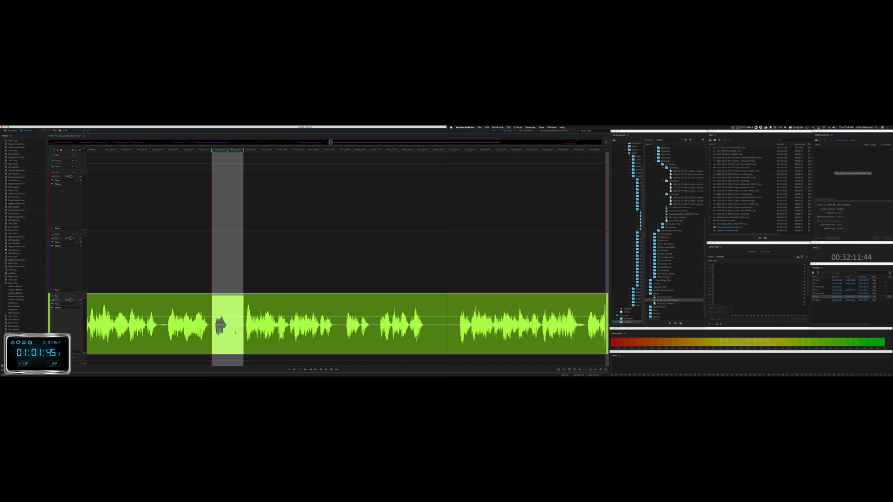
key("shift+BackSpace")
key("space")
scroll(296, 275, "down", 5)
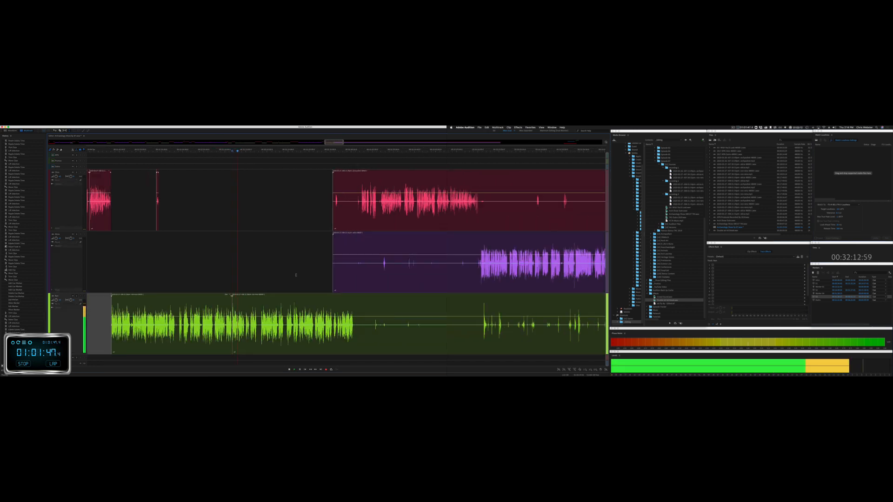
Step: Clear the purple silence and the quiet green stretch around the green-to-red speaker change, plus the red silence just before the red speech
left_click_drag(324, 275, 379, 275)
key("Delete")
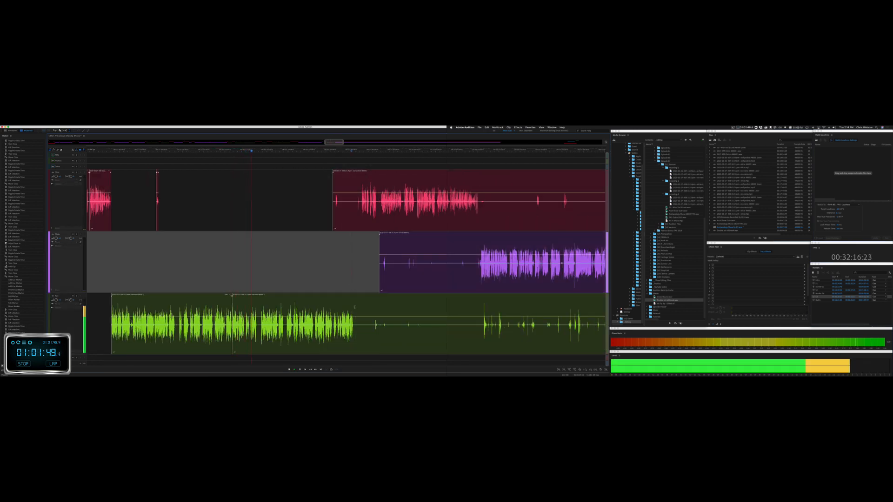
left_click_drag(355, 326, 469, 326)
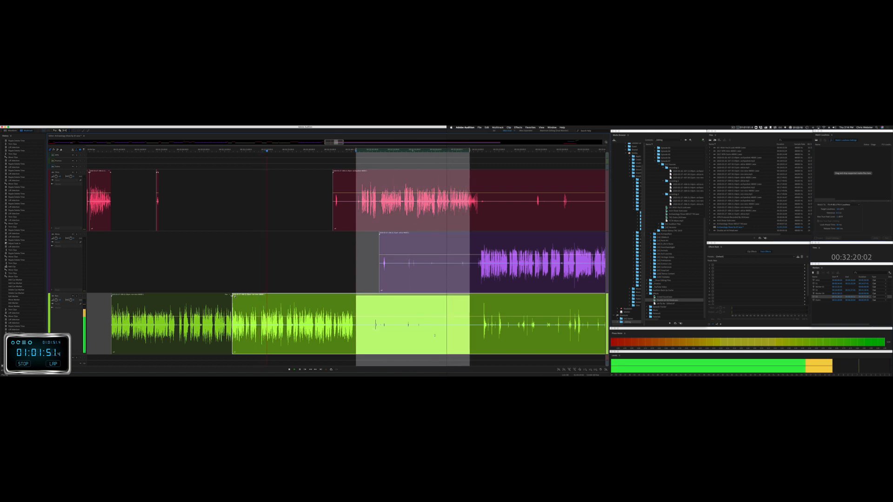
key("Delete")
left_click_drag(339, 209, 360, 209)
key("Delete")
scroll(352, 232, "up", 4)
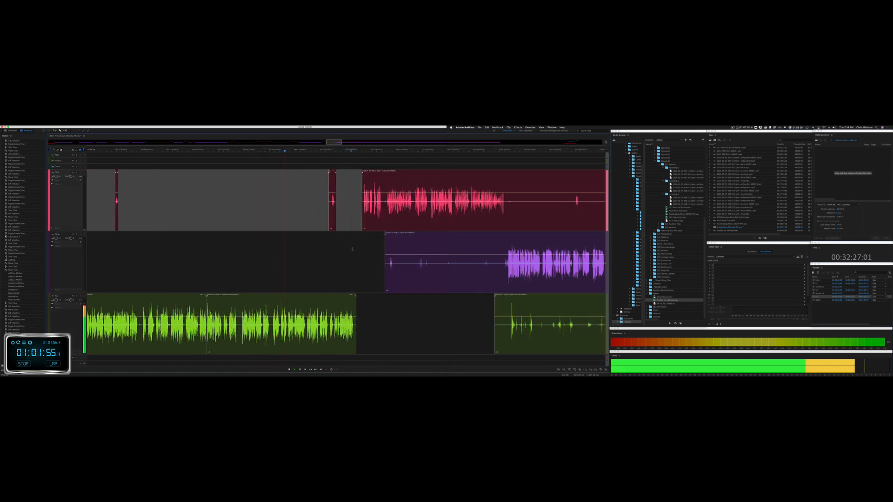
Step: Ripple-delete the gap between the end of the green speech and the start of the next red speech across all tracks
left_click_drag(363, 225, 373, 236)
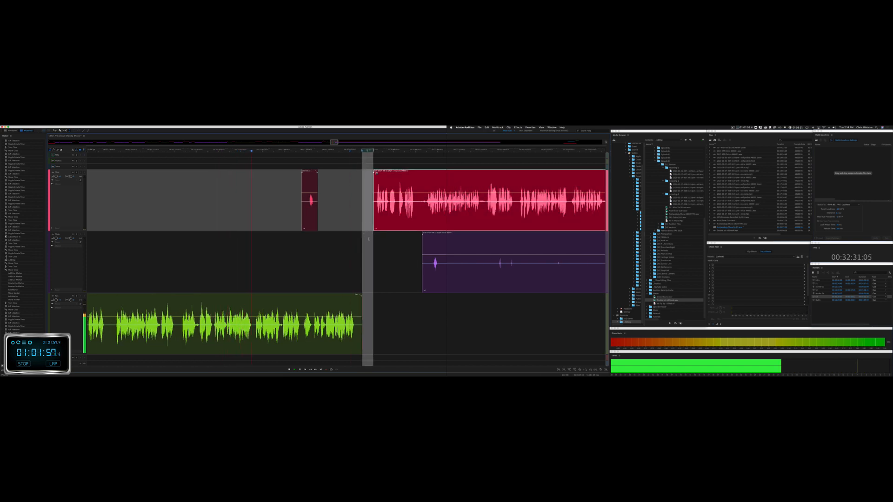
key("shift+Delete")
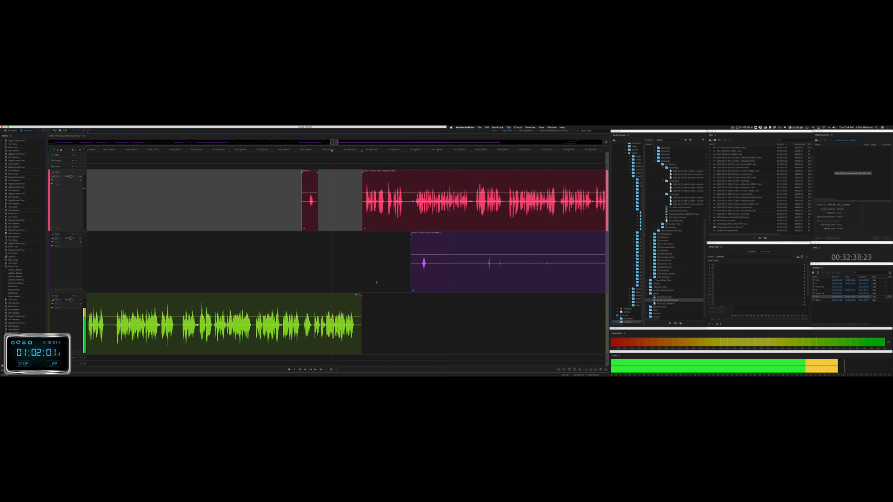
scroll(376, 282, "right", 5)
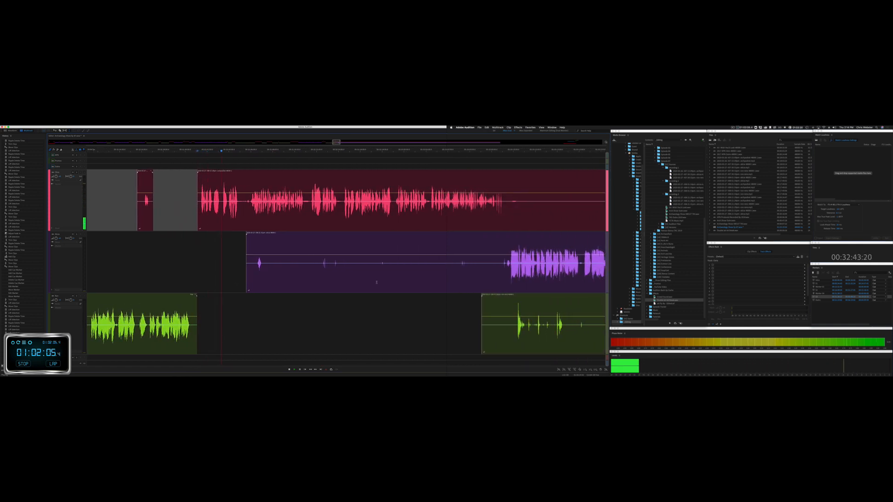
Step: Ripple-delete the filler sound near the start of the red speech at about 32:42 and play back the join
key("space")
scroll(219, 219, "up", 5)
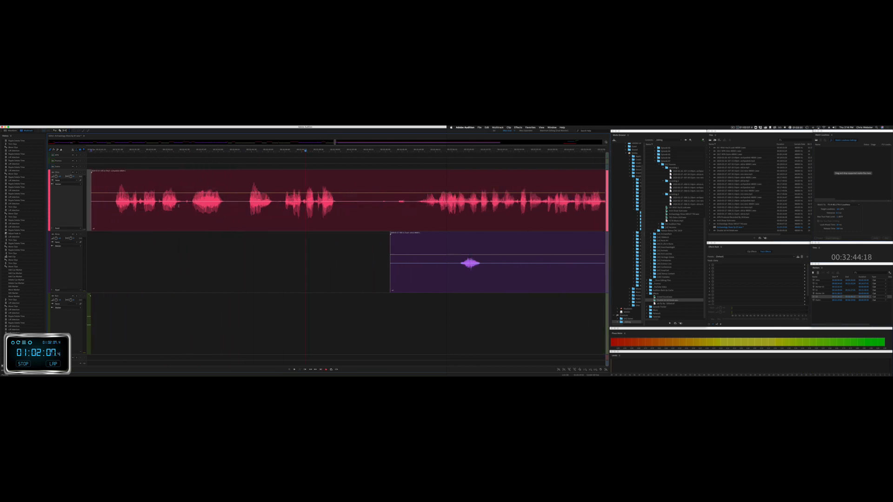
left_click_drag(183, 205, 240, 213)
key("shift+BackSpace")
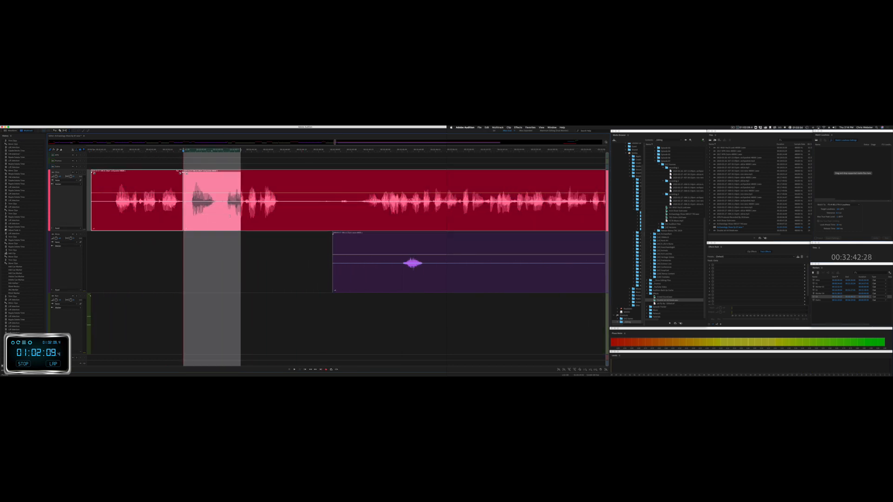
key("space")
scroll(230, 216, "down", 2)
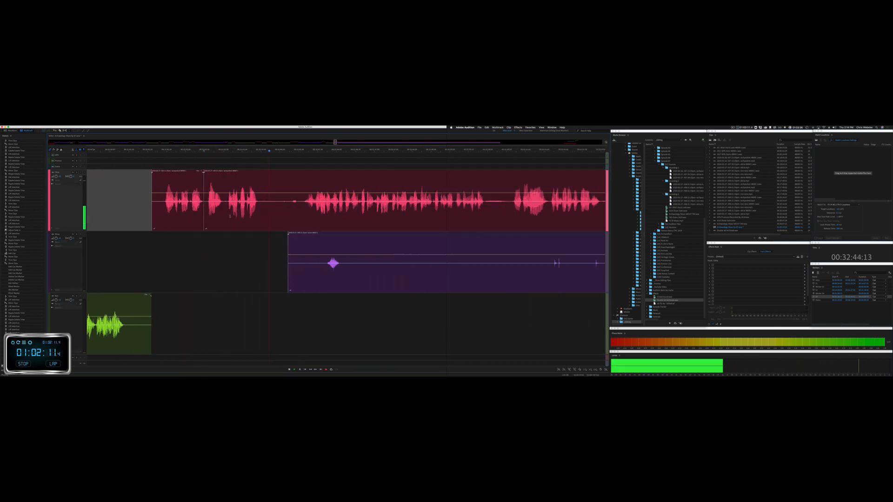
Step: Ripple-delete the following pause in the red speech, clear the purple track beneath it including the isolated sound, and replay the passage
left_click_drag(261, 212, 302, 216)
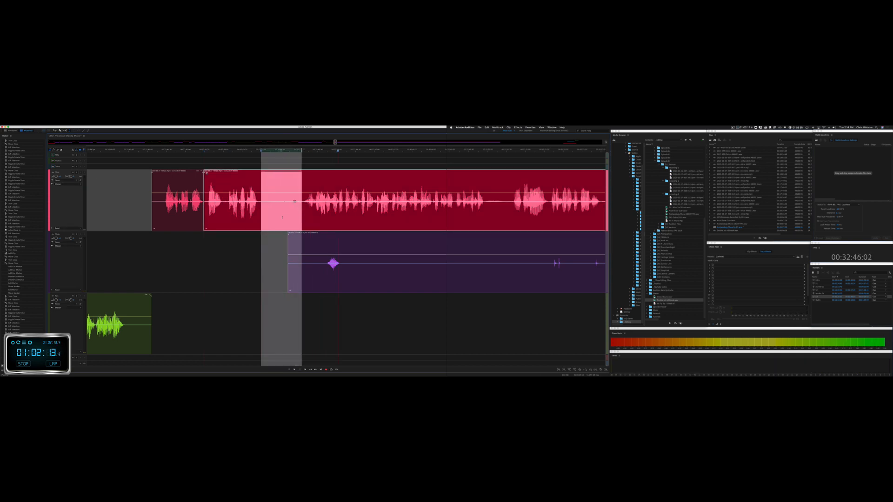
key("shift+BackSpace")
left_click_drag(248, 258, 538, 264)
key("Delete")
left_click(238, 275)
key("space")
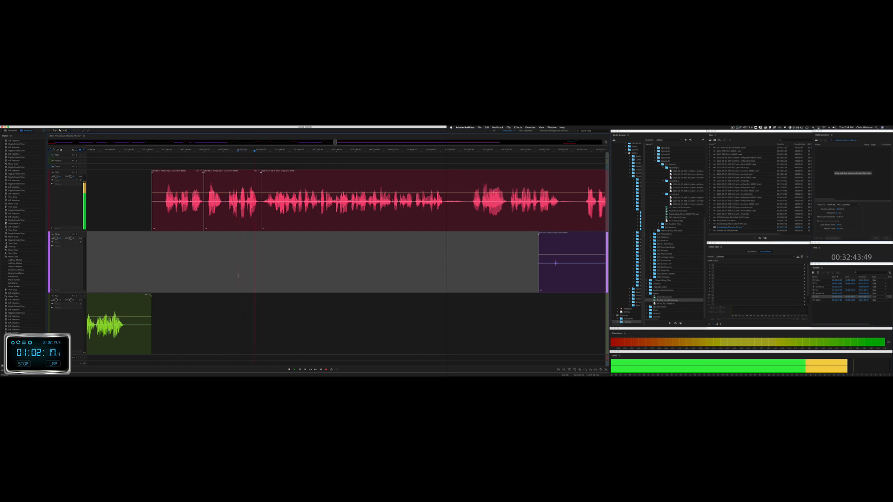
Step: Clear the remaining purple and green audio beneath the red speech up to the start of the next purple speech
left_click_drag(265, 273, 576, 311)
key("Delete")
left_click(554, 316)
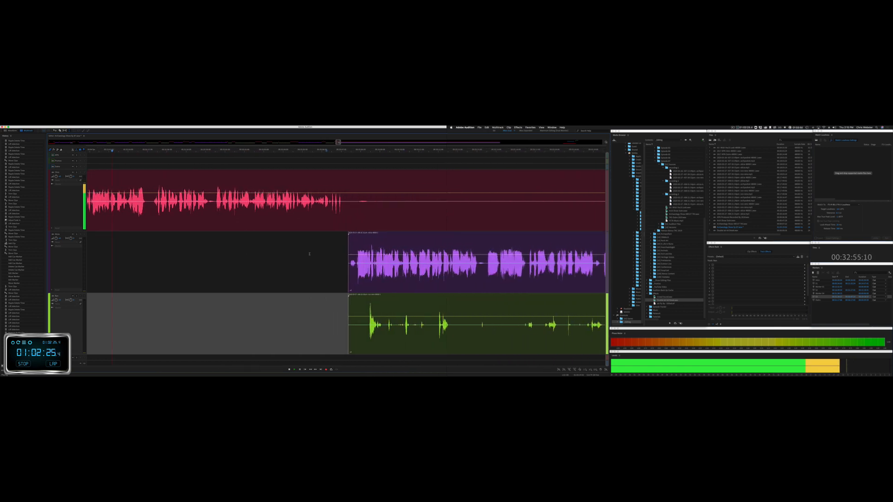
Step: Clear the red silence and the green background noises alongside the start of the purple speech, up to the next isolated red sound
left_click_drag(337, 256, 595, 259)
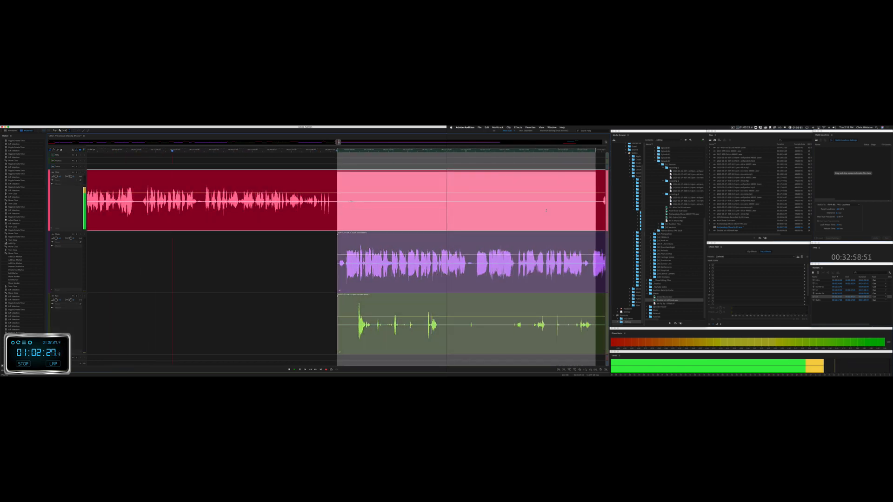
key("Delete")
left_click_drag(328, 333, 600, 325)
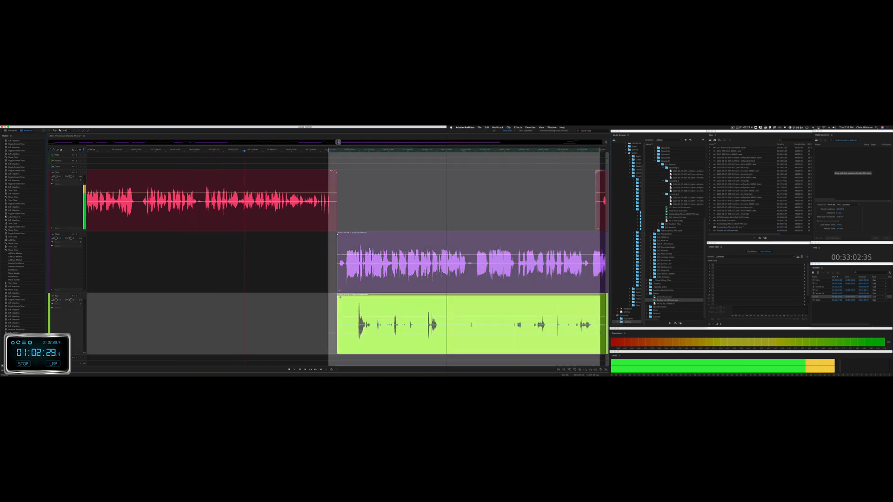
key("Delete")
scroll(401, 315, "right", 5)
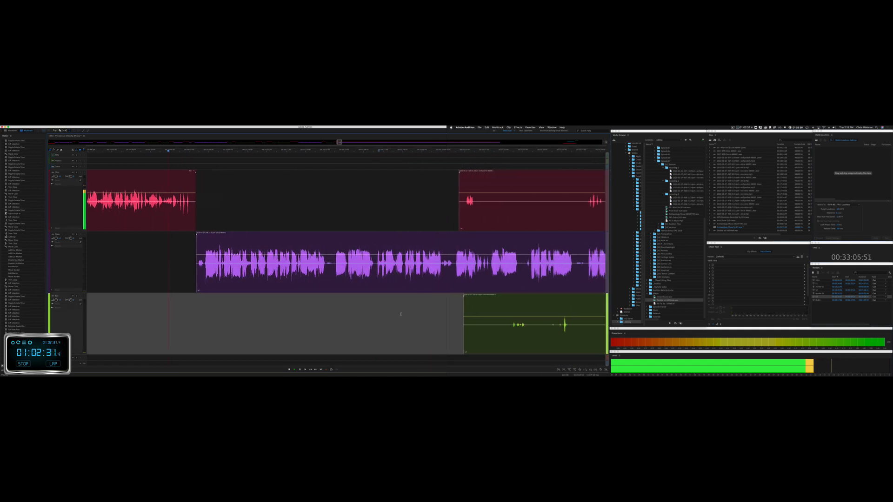
Step: Clear the red silence between and after the isolated red sounds, and the next stretch of green noise beneath the purple speech
scroll(401, 315, "right", 2)
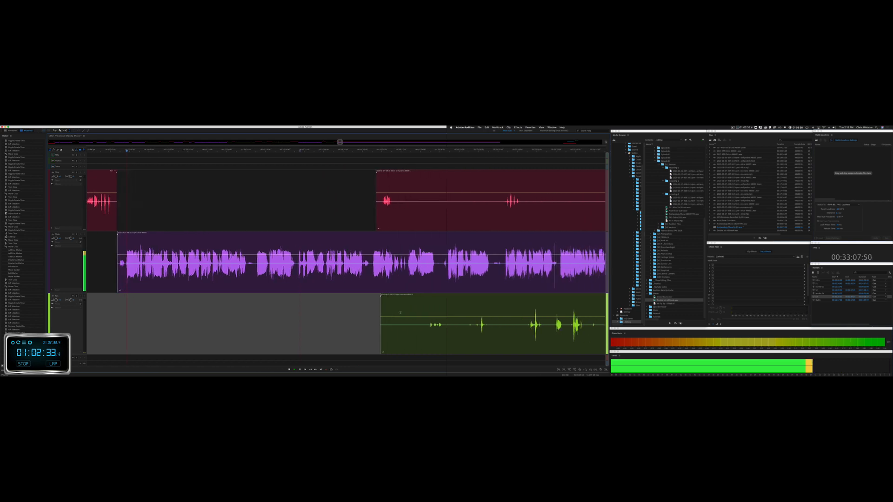
left_click_drag(393, 214, 496, 215)
key("Delete")
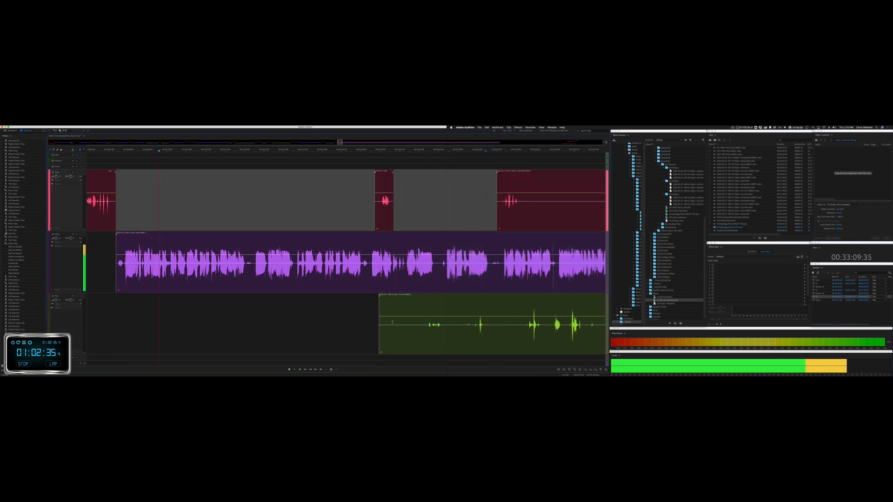
left_click_drag(365, 330, 602, 329)
key("Delete")
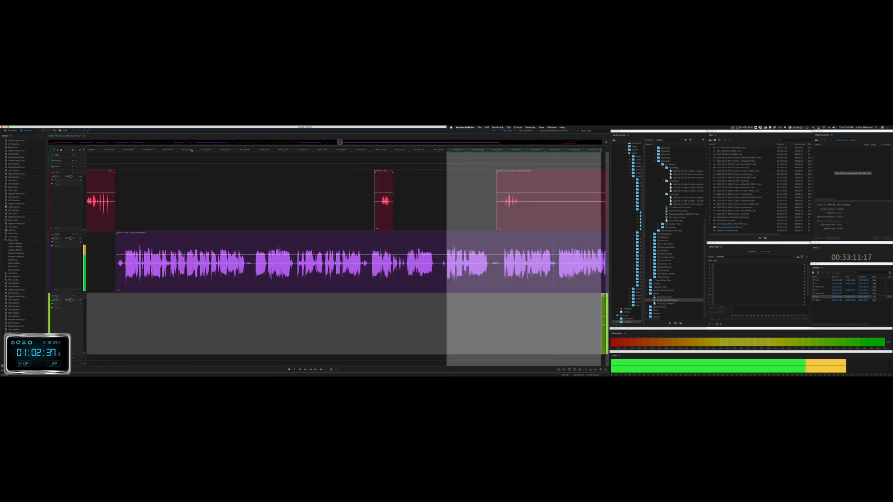
scroll(356, 342, "right", 4)
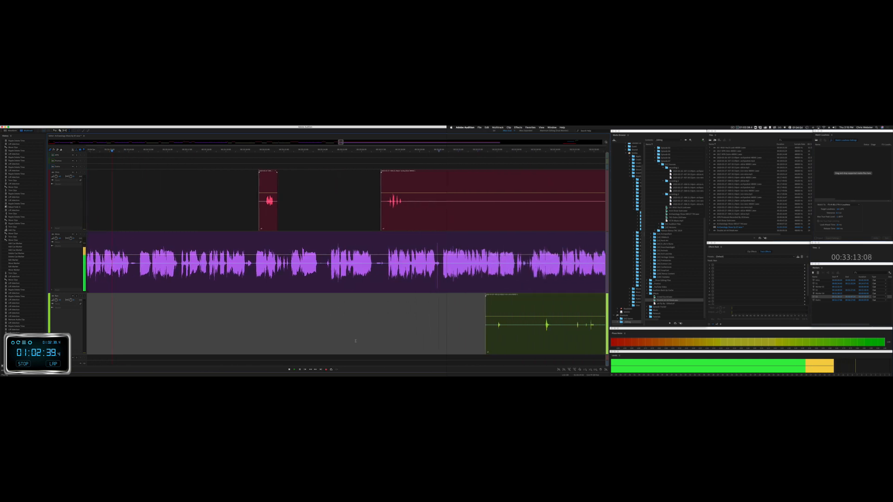
left_click_drag(408, 214, 592, 213)
key("Delete")
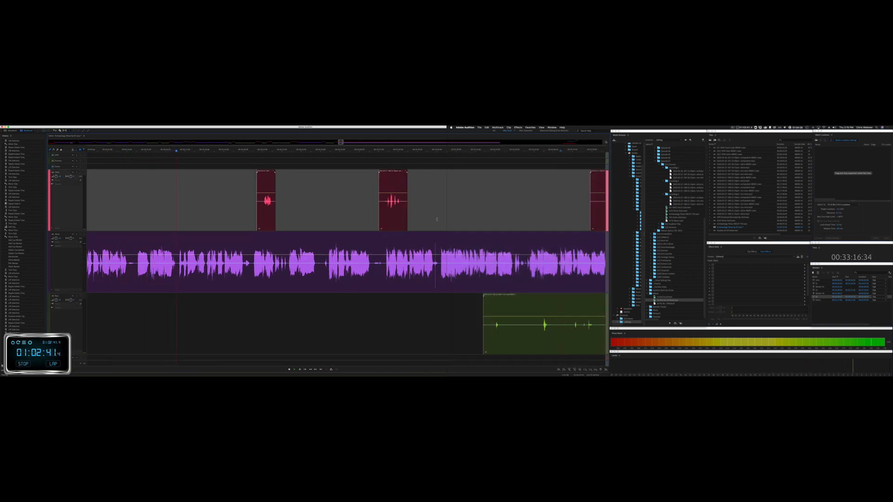
Step: Locate the filler in the purple speech at about 33:14 by playback and ripple-delete it across all tracks
key("space")
left_click(135, 267)
key("space")
key("space")
left_click_drag(137, 267, 150, 267)
key("super+shift+BackSpace")
key("space")
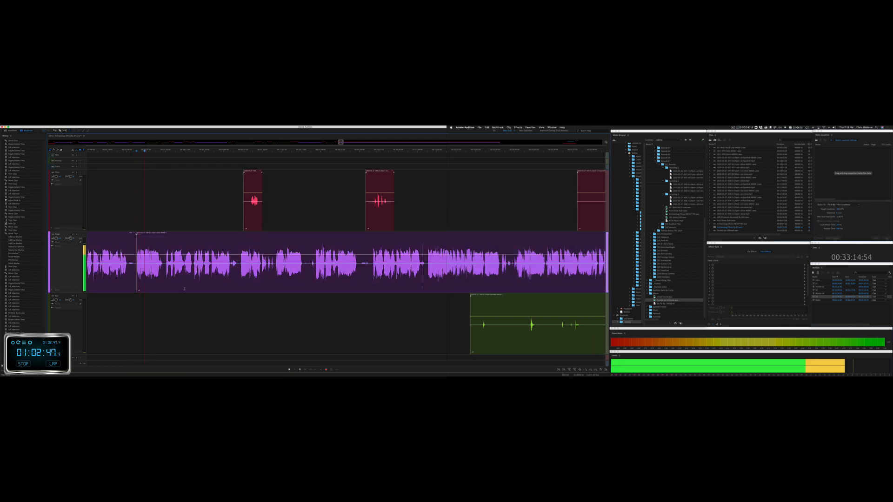
Step: Play on through the purple speech and ripple-delete the small noise and pause at about 33:29 across all tracks
left_click(236, 312)
key("space")
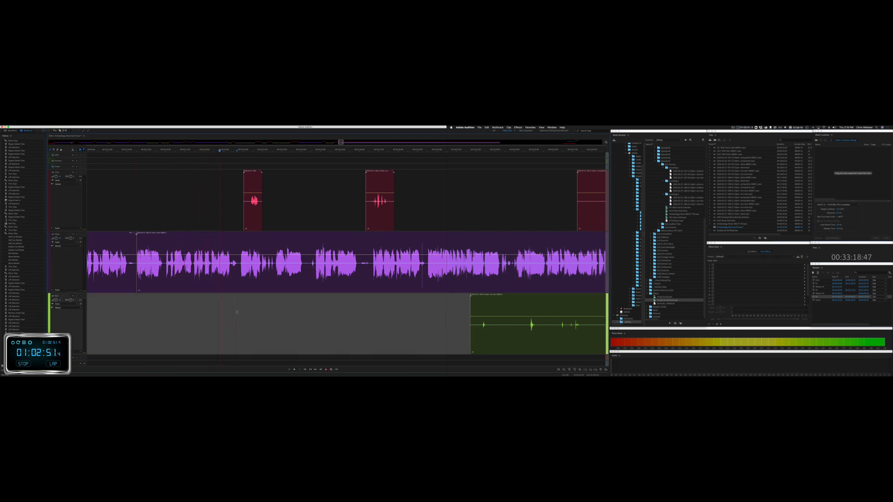
key("space")
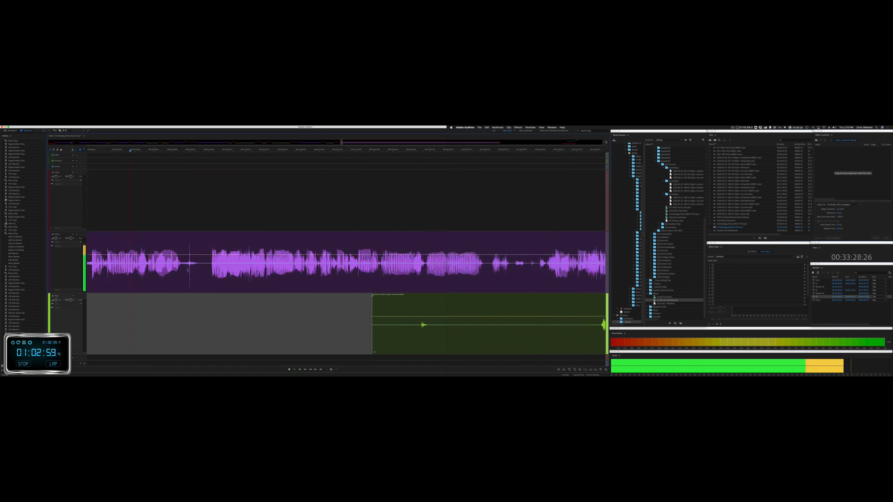
left_click_drag(184, 271, 209, 272)
key("space")
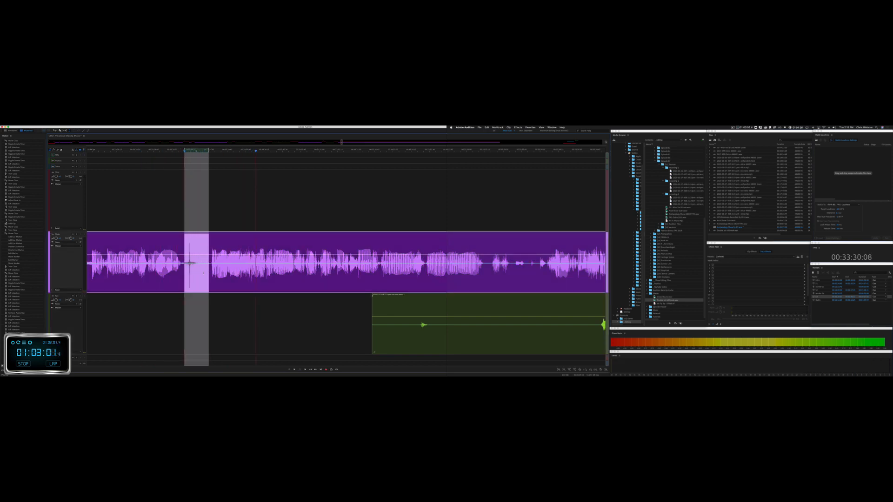
key("space")
key("space")
key("shift+super+BackSpace")
key("space")
Step: Clear the green noises beneath the purple speech after the 33:29 cut, and the red silence before the large isolated red sound
scroll(204, 273, "down", 5)
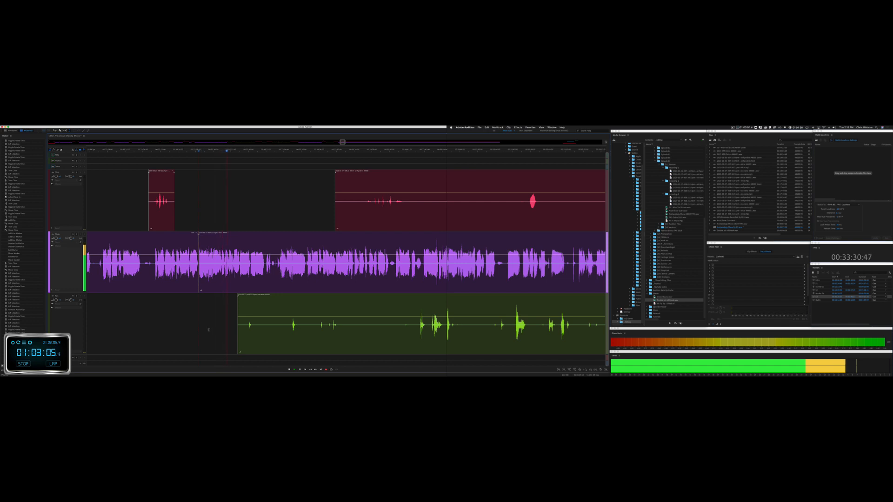
left_click_drag(209, 330, 603, 328)
key("Delete")
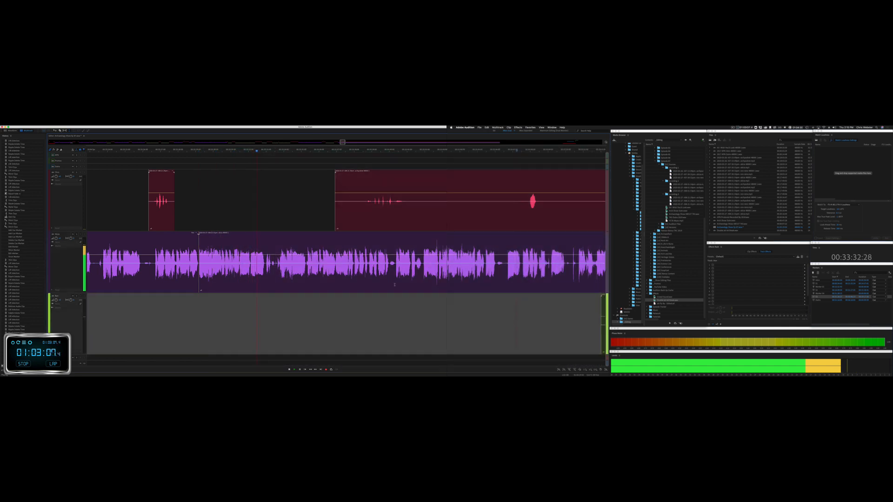
left_click_drag(412, 209, 520, 214)
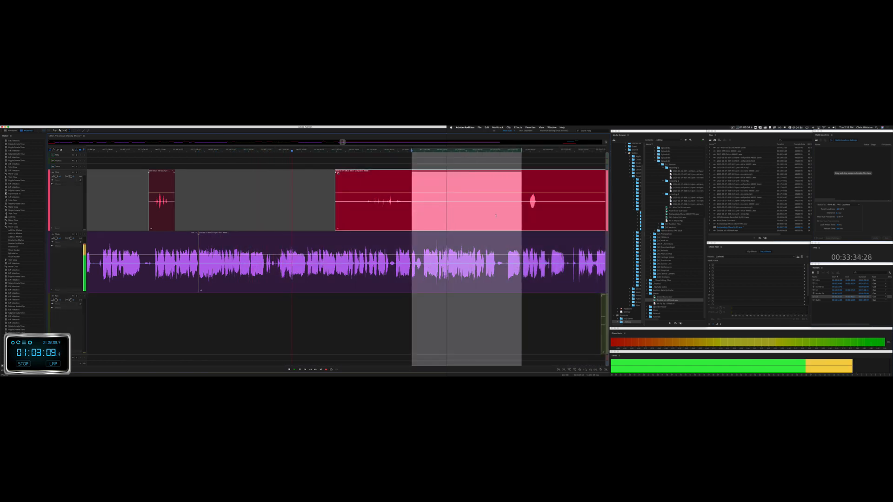
key("Delete")
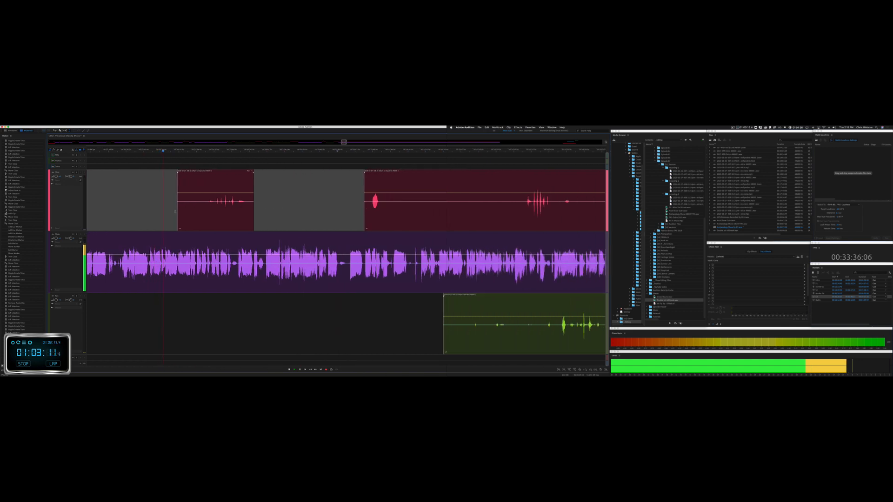
Step: Trim the silent start of the red clip at about 33:36, and clear the next red silence and green noises alongside the purple speech
left_click_drag(177, 214, 204, 217)
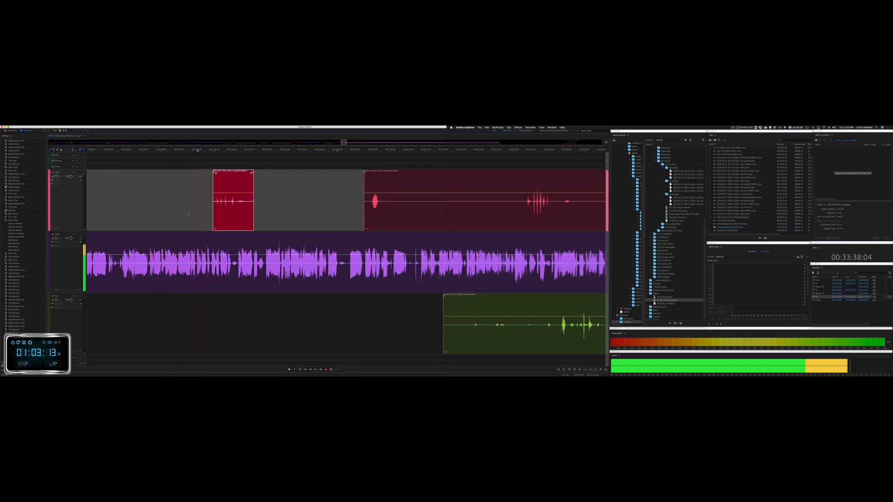
left_click_drag(290, 212, 427, 215)
key("Delete")
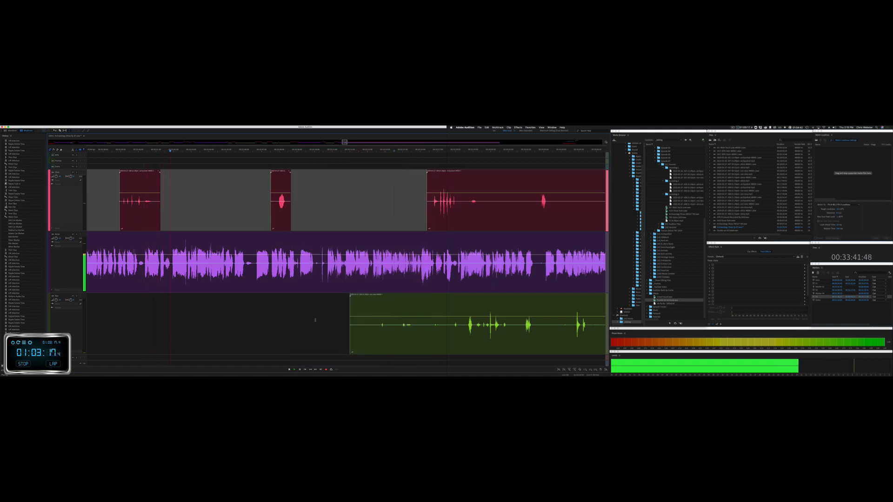
left_click_drag(315, 320, 604, 322)
key("Delete")
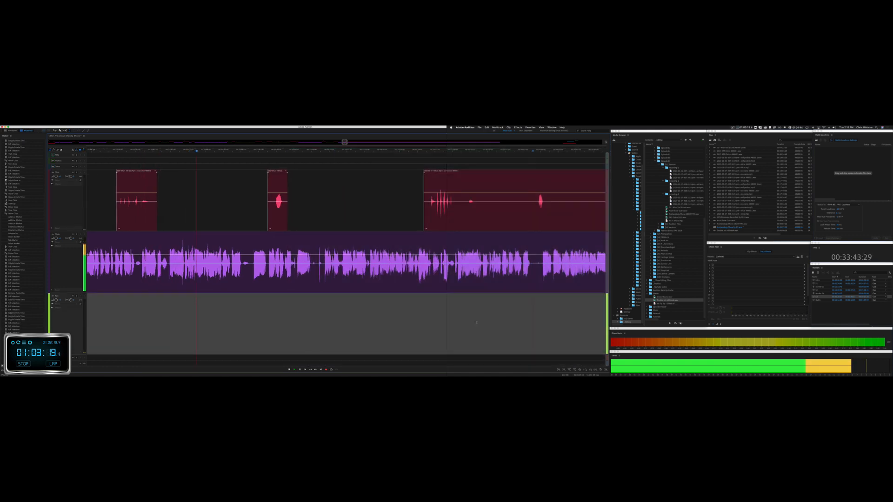
scroll(476, 322, "down", 8)
scroll(476, 322, "right", 5)
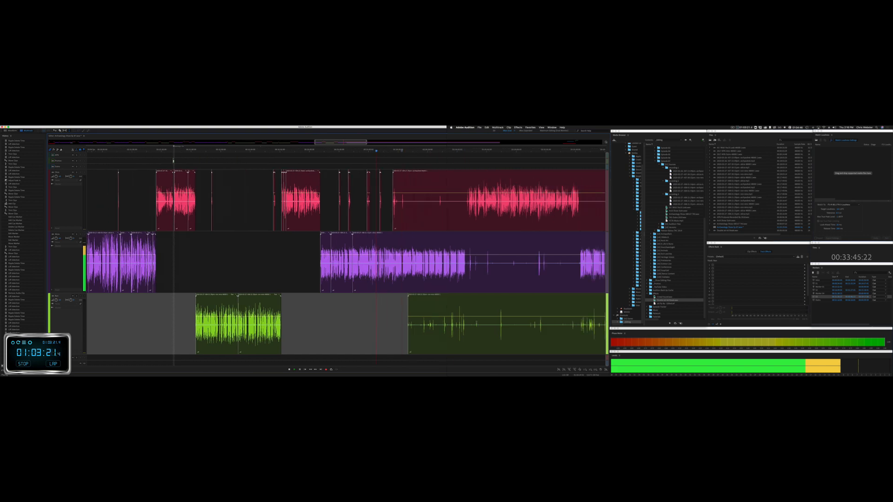
scroll(476, 322, "right", 3)
scroll(477, 323, "down", 2)
scroll(477, 322, "right", 2)
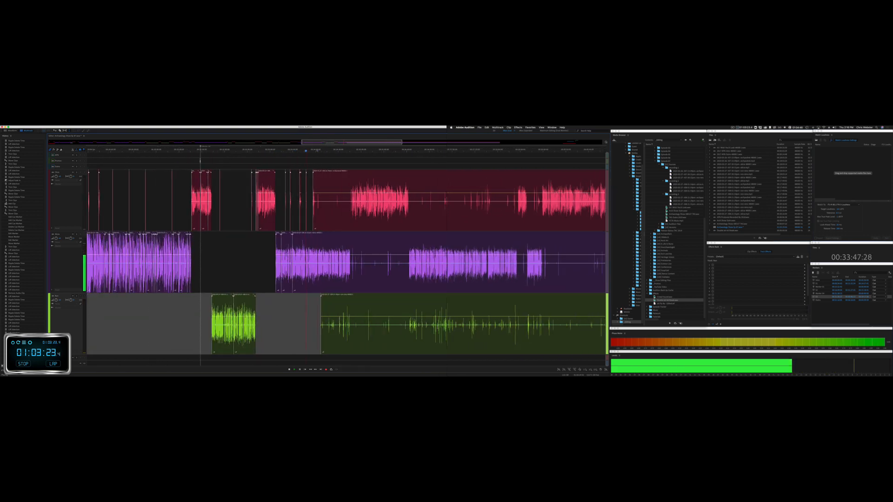
Step: Locate the filler in the purple speech at about 33:46 by playback and ripple-delete it across all tracks
scroll(476, 322, "right", 2)
key("space")
scroll(241, 236, "up", 8)
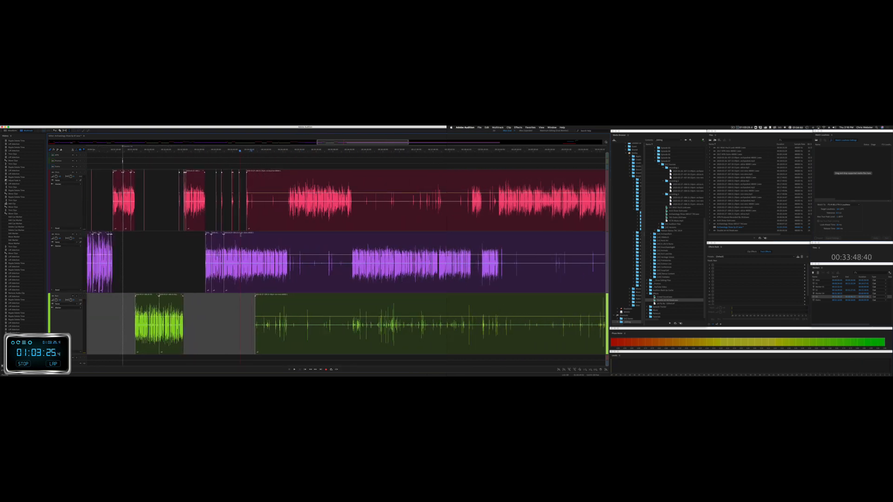
scroll(241, 235, "up", 2)
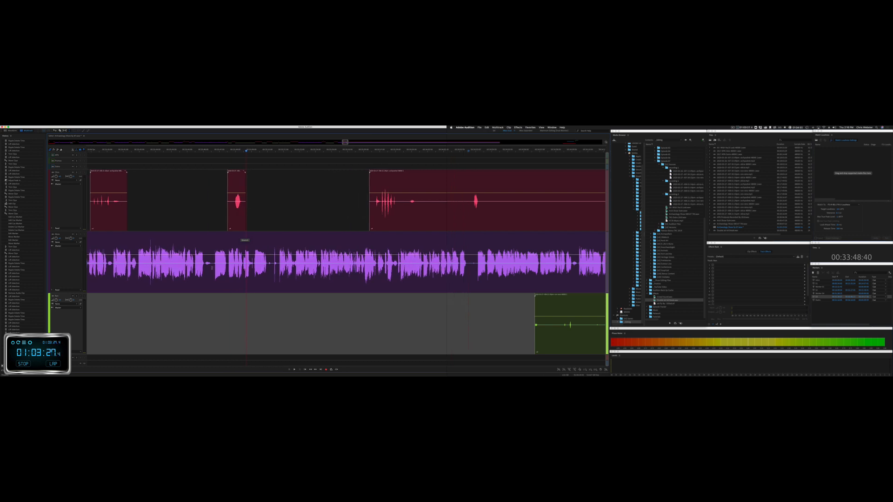
left_click(212, 268)
key("space")
key("space")
left_click_drag(213, 268, 227, 268)
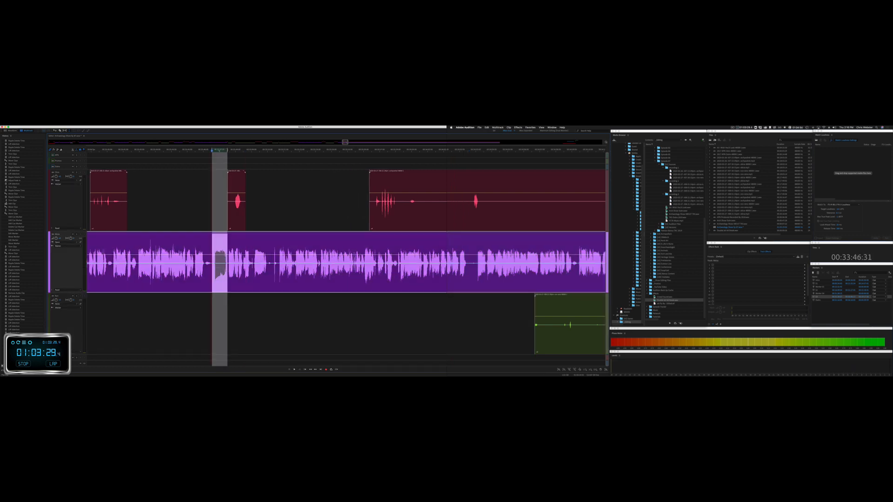
key("space")
Step: Play on through the purple speech and ripple-delete the filler and following pause at about 33:48 across all tracks
scroll(225, 261, "down", 10)
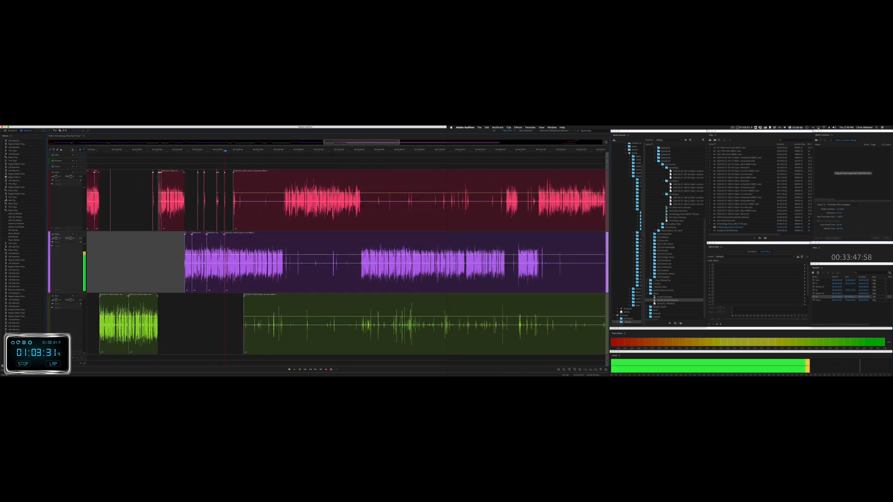
scroll(225, 261, "down", 3)
scroll(214, 261, "down", 3)
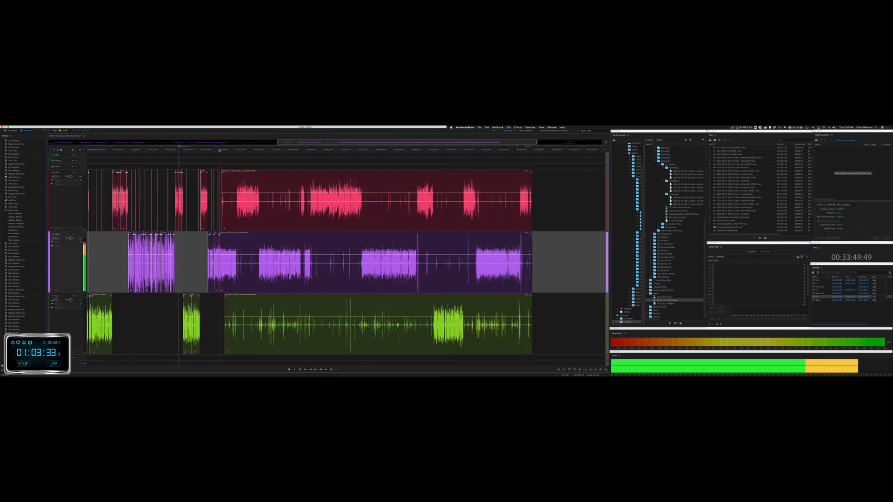
scroll(213, 274, "down", 1)
scroll(213, 277, "up", 12)
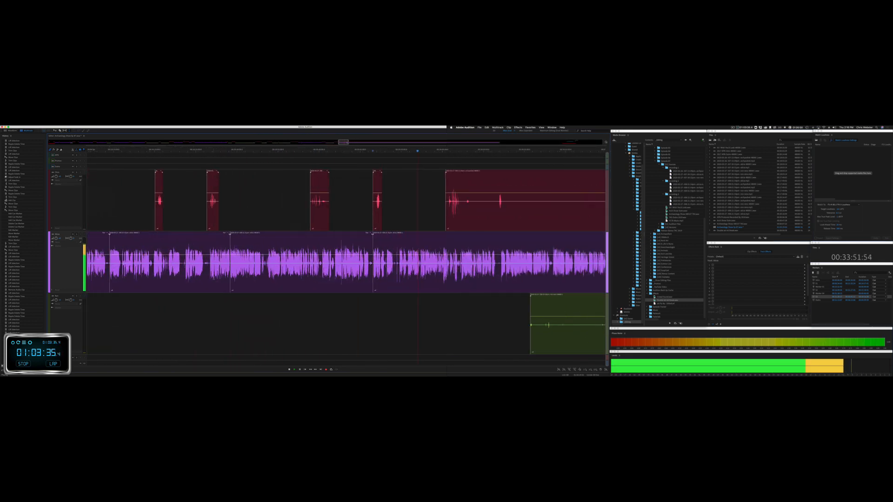
scroll(214, 278, "right", 3)
key("space")
scroll(262, 260, "up", 3)
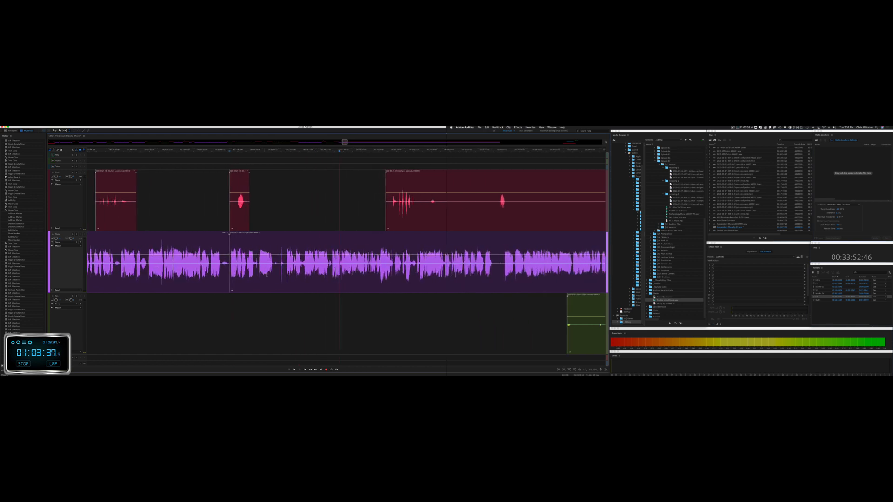
left_click(259, 268)
key("space")
left_click_drag(259, 262, 285, 263)
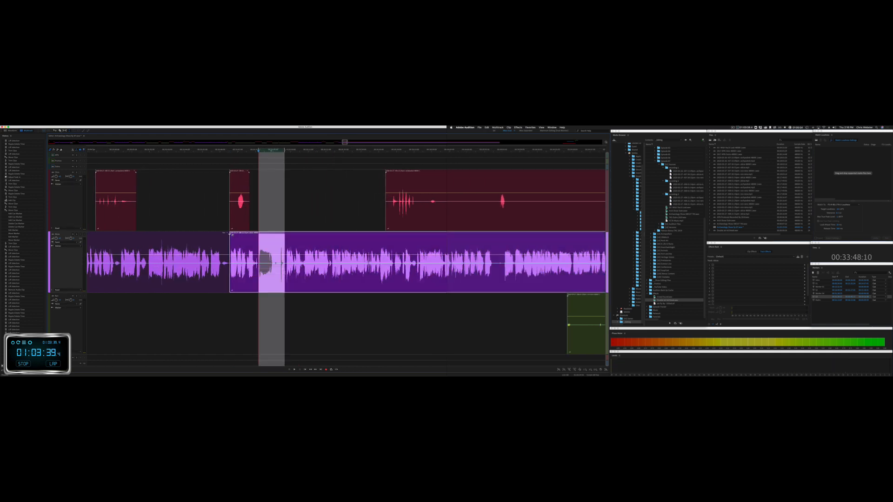
key("super+shift+Delete")
key("space")
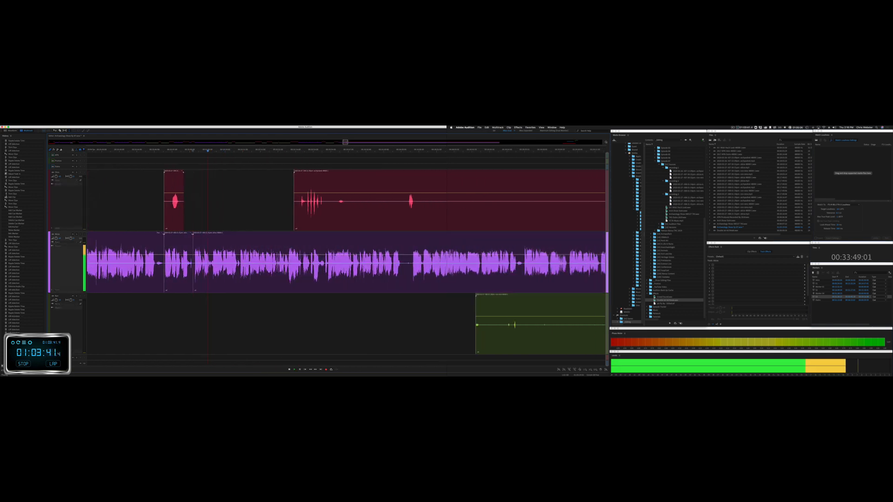
Step: Clear the silent stretches before and after the isolated red sounds alongside the purple speech
left_click_drag(295, 215, 592, 210)
key("Delete")
key("Delete")
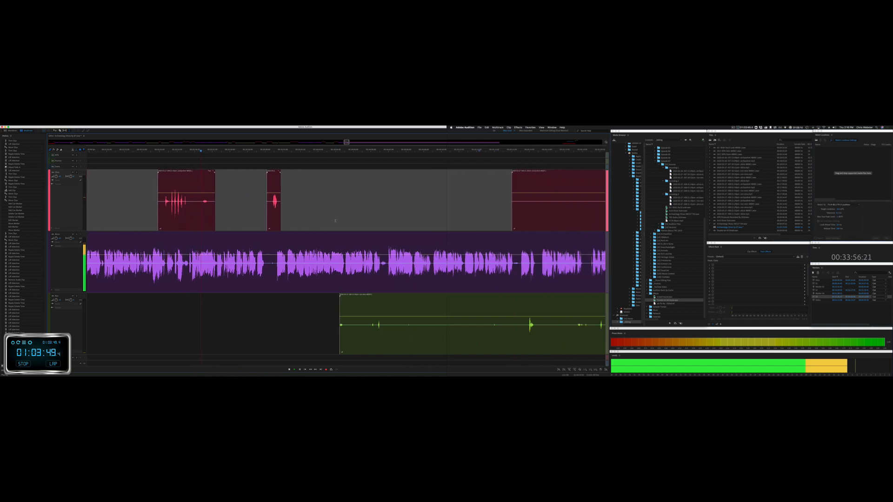
Step: Cut the trailing noise off the first red clip and shift the next small red sound slightly earlier into the purple pause
left_click_drag(202, 212, 177, 211)
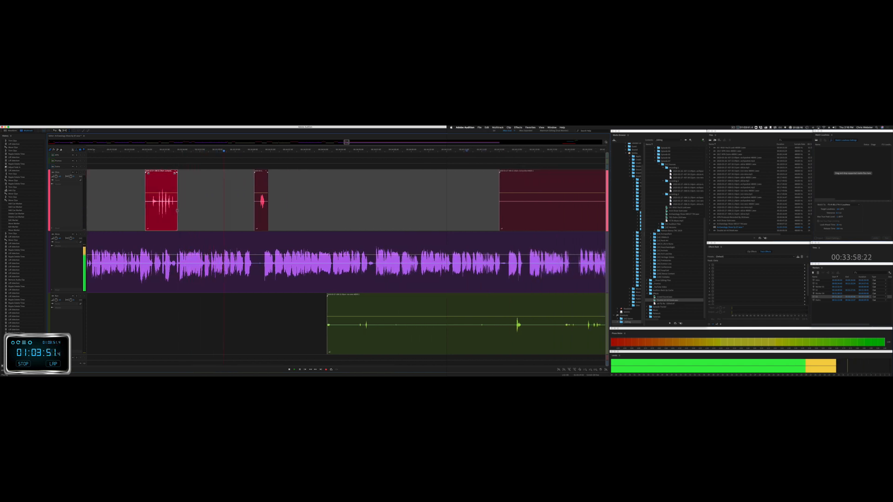
left_click_drag(260, 173, 255, 173)
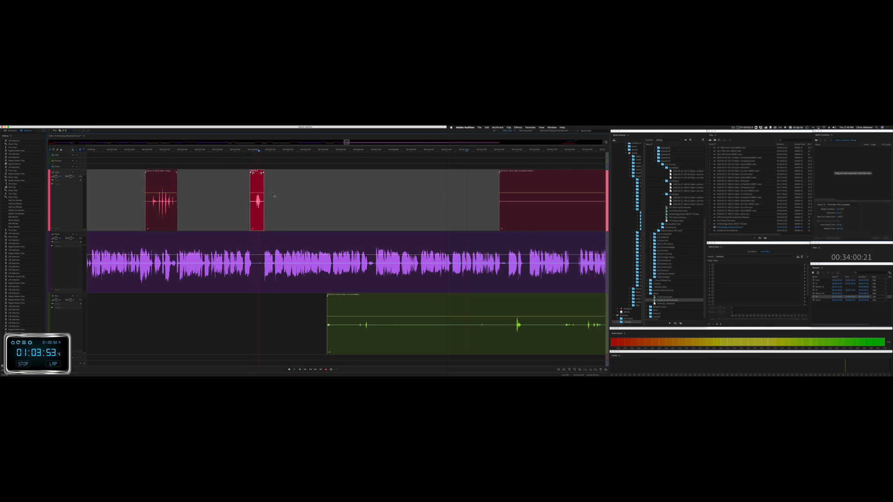
scroll(321, 226, "right", 4)
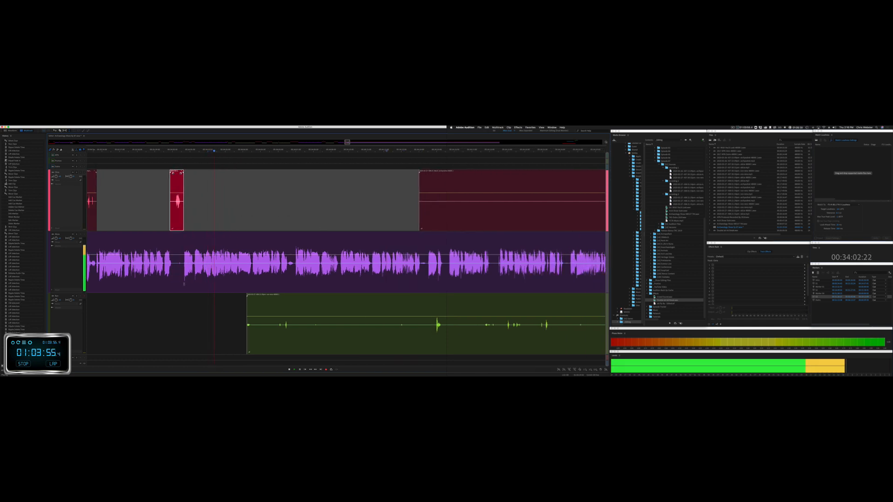
Step: Ripple-delete the filler and short pause in the purple speech right after the small red sound at about 34:00
key("space")
scroll(184, 274, "up", 5)
left_click_drag(180, 273, 251, 273)
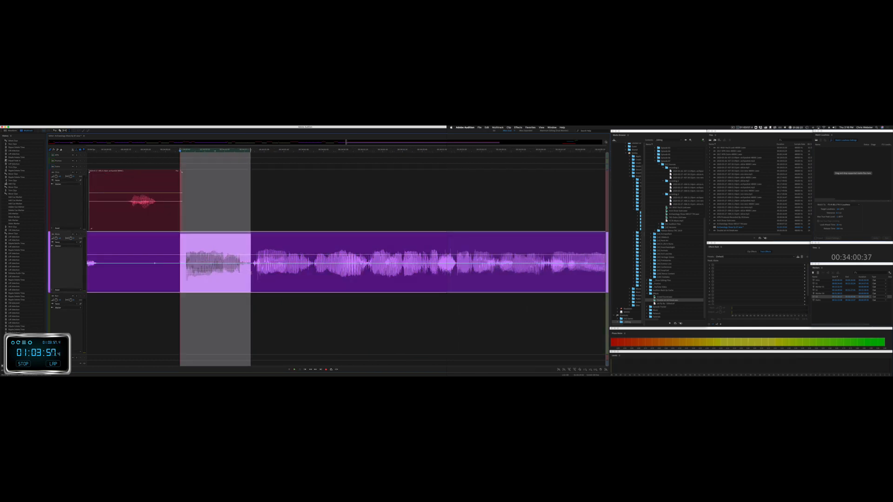
key("space")
key("super+shift+BackSpace")
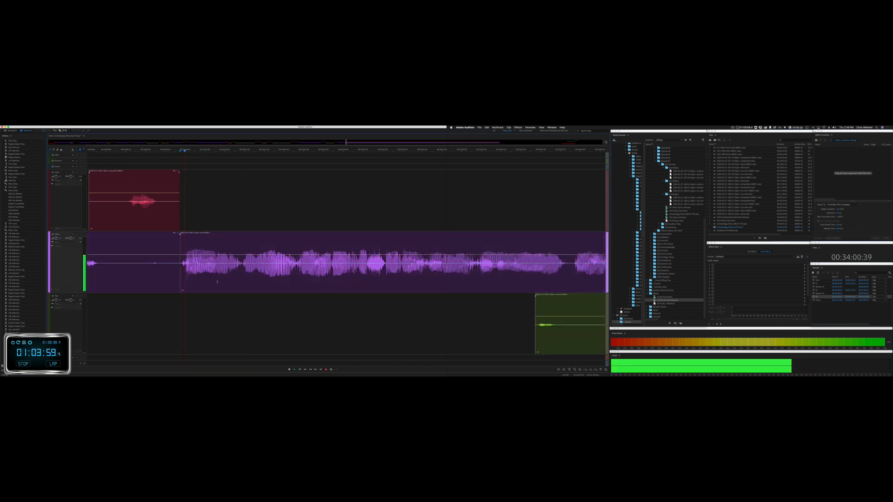
Step: Clear the green background up to the next larger green noise, and the red silence alongside the purple speech after the 34:00 cut
scroll(217, 282, "down", 3)
left_click_drag(285, 338, 595, 337)
key("Delete")
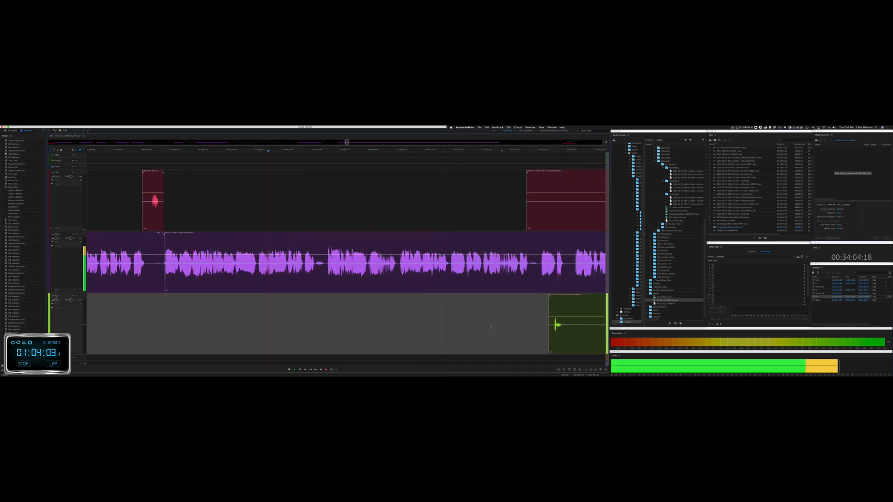
left_click_drag(387, 212, 592, 211)
key("Delete")
Step: Replay the purple speech around 34:03 and ripple-delete the unwanted bit at about 34:04 across all tracks
left_click(153, 215)
key("space")
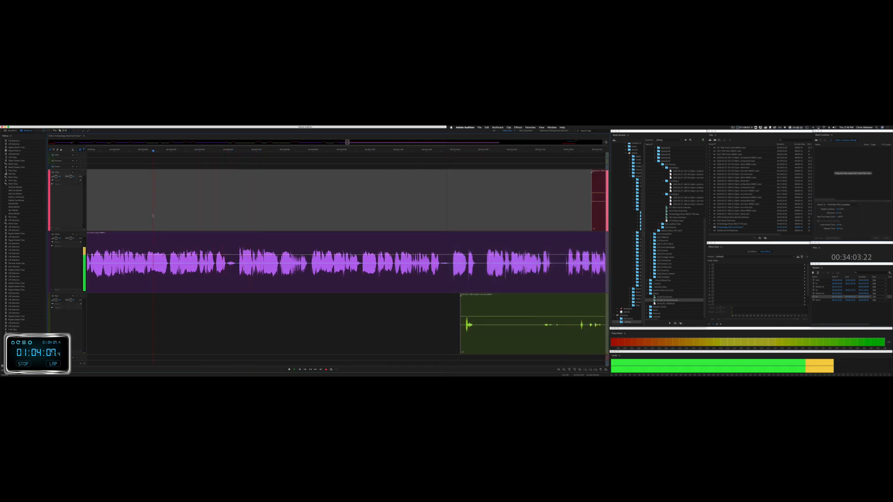
scroll(151, 216, "up", 4)
key("space")
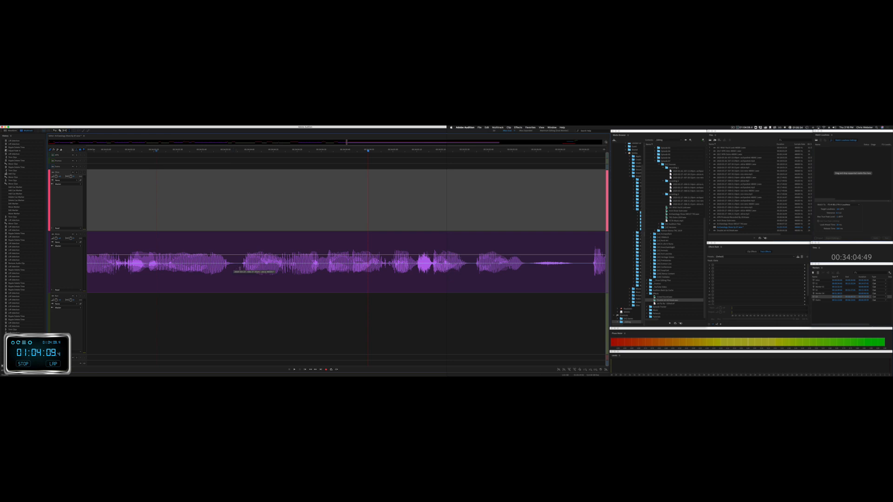
left_click_drag(235, 269, 286, 269)
key("shift+Delete")
key("space")
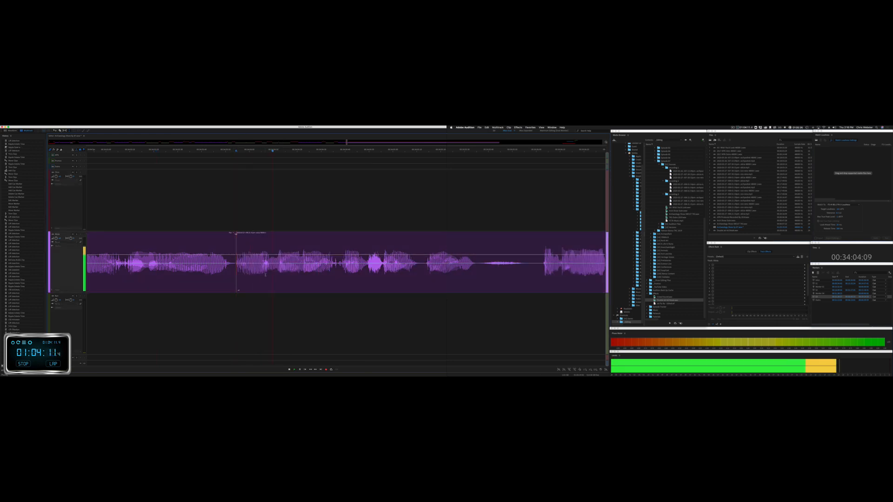
Step: Add a short fade-in to the purple clip after the 34:04 cut and play back the transition
key("space")
left_click(266, 275)
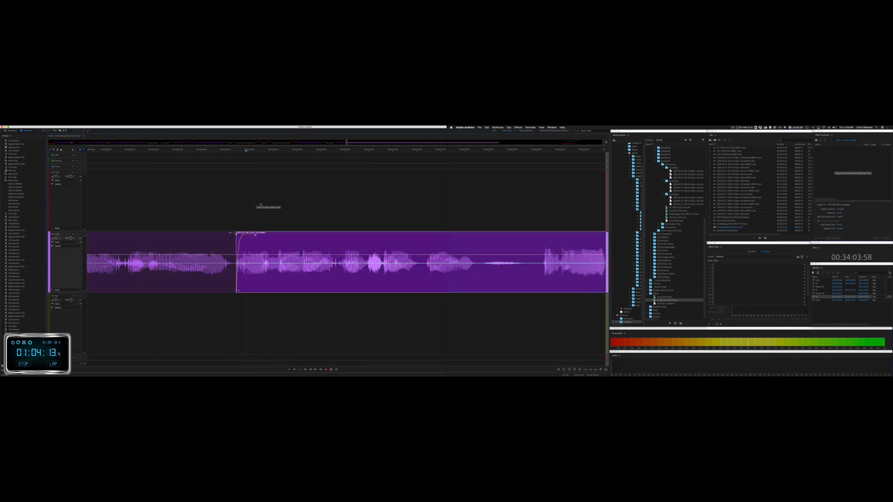
key("space")
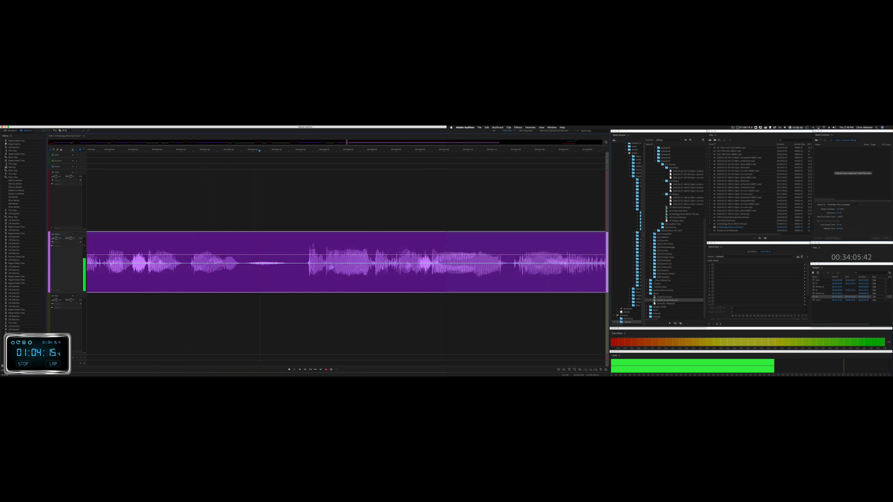
Step: Ripple-delete the filler in the purple speech at about 34:05 across all tracks and resume playback
key("space")
left_click_drag(185, 270, 247, 281)
key("super+shift+BackSpace")
key("space")
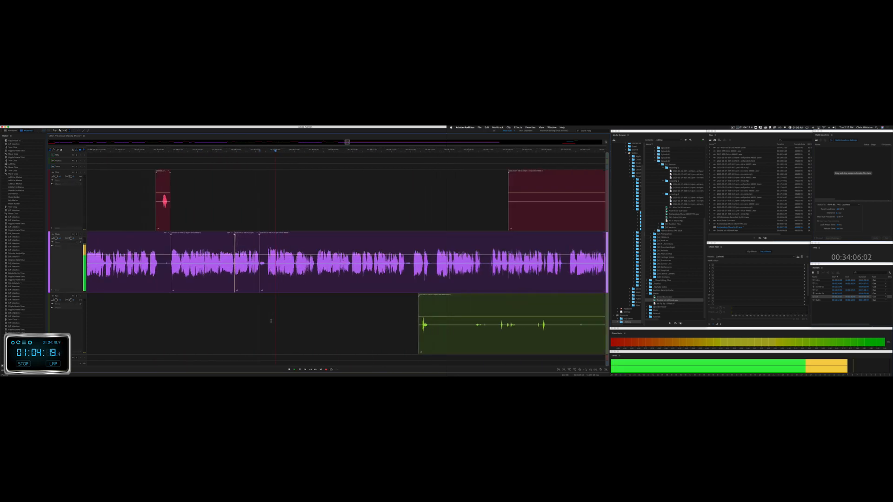
Step: Clear the run of green noises beneath the purple speech after the 34:05 cut
left_click_drag(203, 336, 548, 341)
key("Delete")
left_click(481, 342)
Step: Locate the filler in the purple speech at about 34:07 by playback and ripple-delete it across all tracks
key("space")
scroll(155, 265, "up", 8)
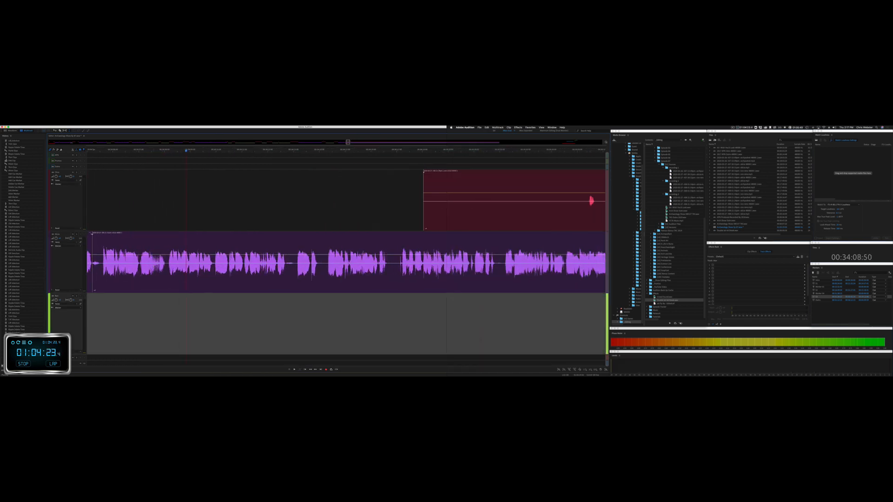
left_click(202, 270)
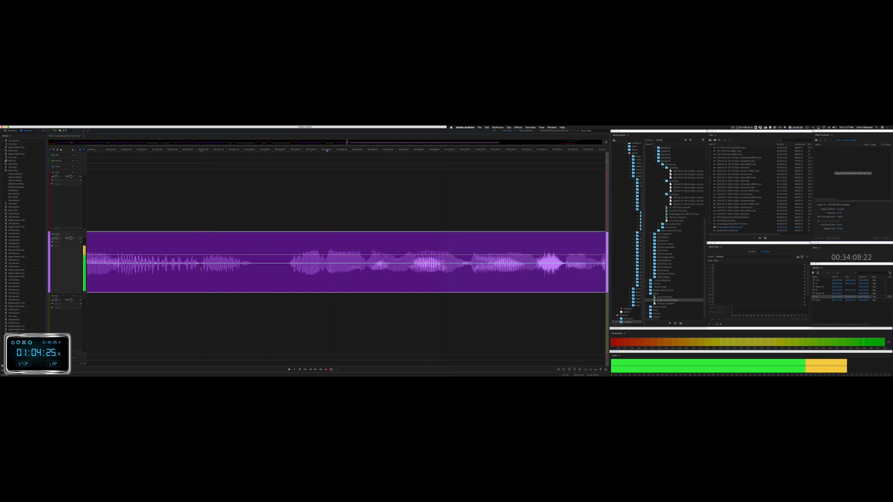
scroll(281, 271, "down", 5)
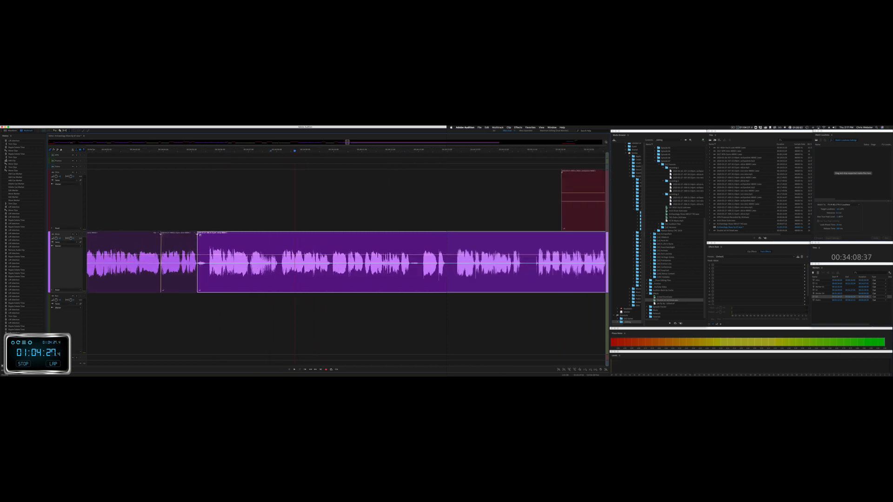
key("space")
left_click_drag(249, 270, 279, 269)
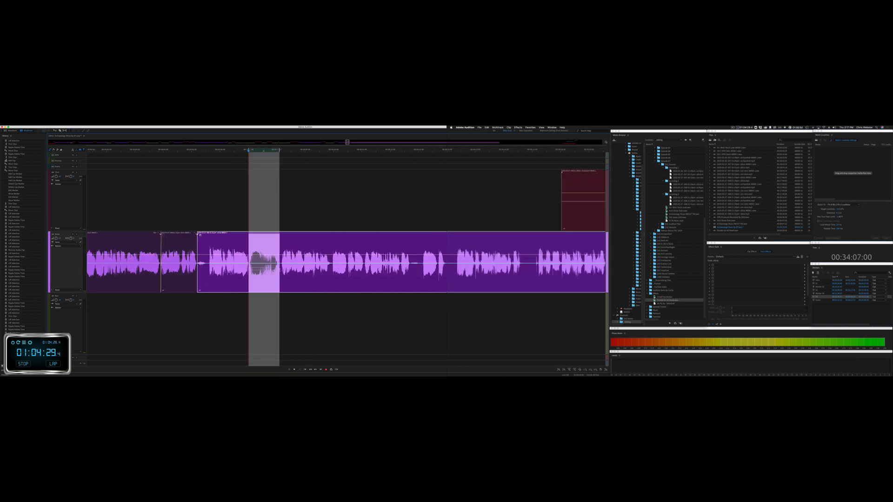
key("shift+Delete")
key("space")
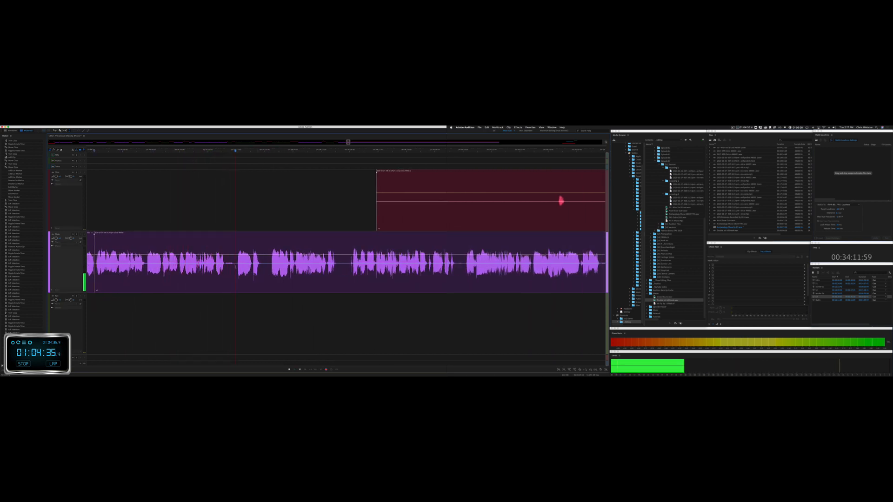
Step: Ripple-delete the short word and pause in the purple speech at about 34:12 across all tracks
key("space")
left_click_drag(236, 267, 267, 267)
key("super+shift+BackSpace")
key("space")
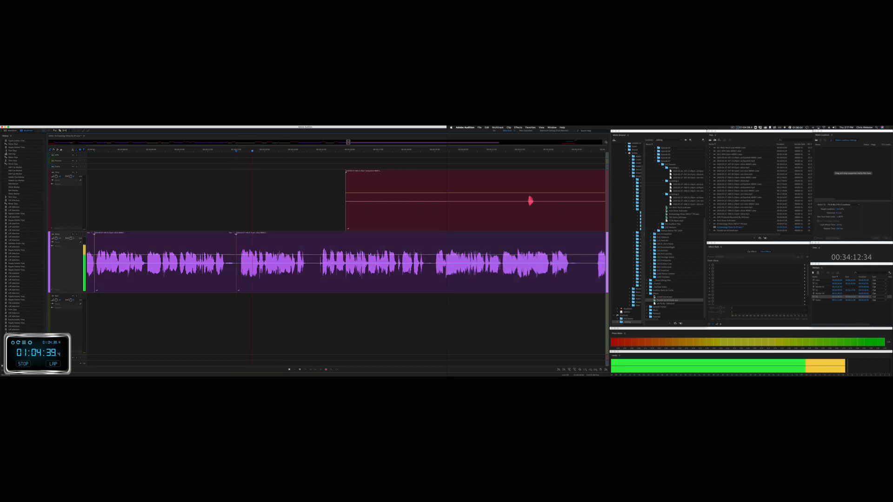
Step: Clear the red silence leading up to the small red sound at about 34:22
scroll(263, 276, "right", 5)
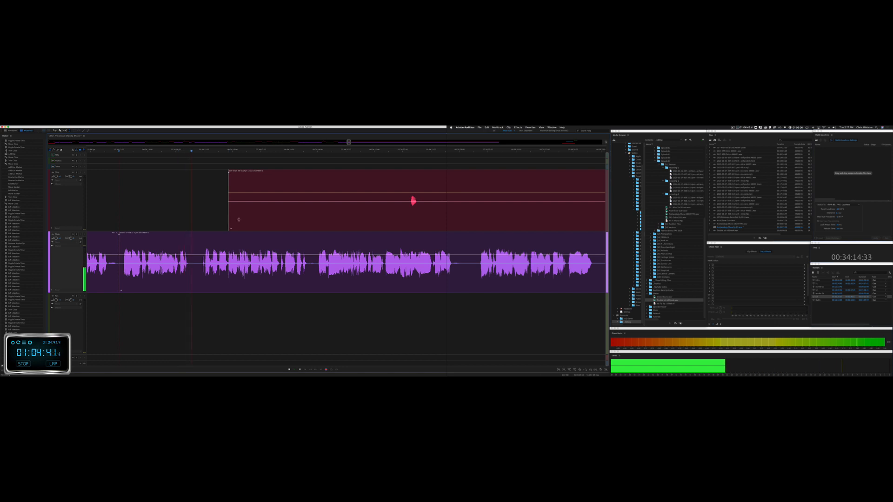
left_click_drag(229, 217, 596, 212)
left_click(550, 212)
scroll(373, 214, "right", 8)
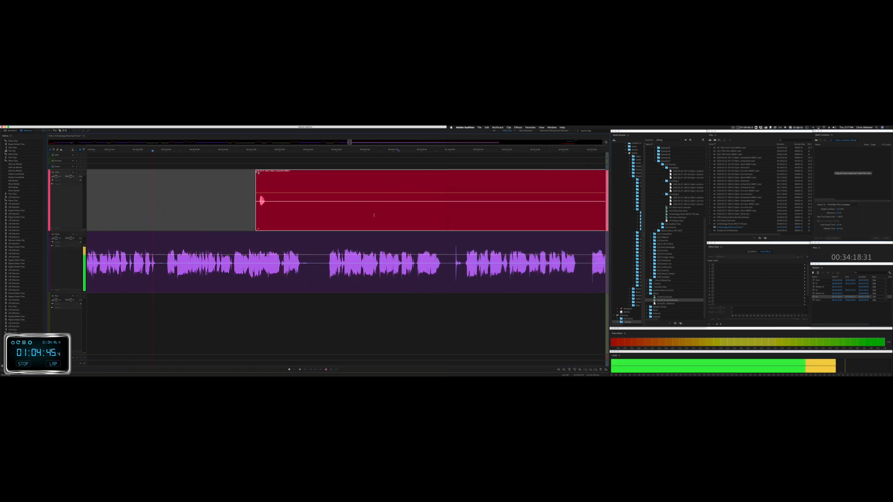
Step: Replay the purple speech at about 34:17 and ripple-delete the filler with its following pause across all tracks
scroll(57, 274, "left", 4)
key("space")
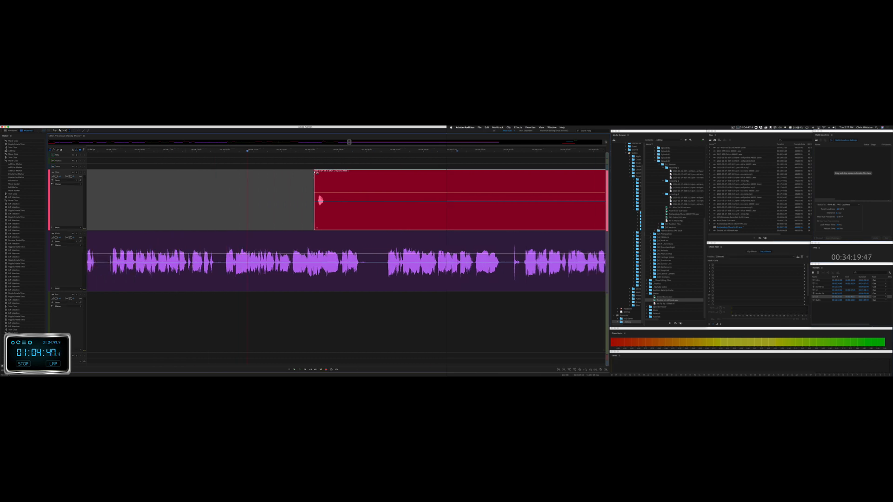
left_click(191, 271)
key("space")
key("space")
left_click(219, 268, "shift")
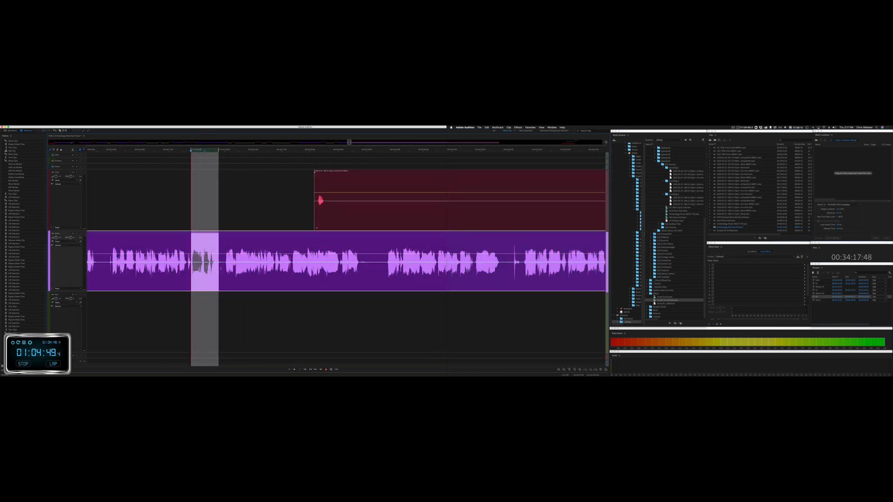
left_click_drag(221, 268, 225, 268)
key("super+shift+Delete")
key("space")
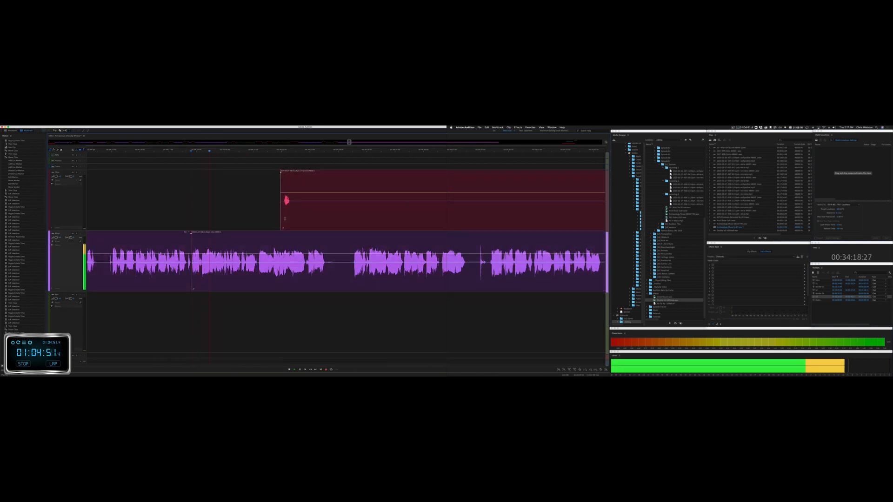
Step: Clear the silence after the small red sound and shorten the purple pause at about 34:23 by ripple-deleting part of it
left_click_drag(294, 208, 566, 207)
key("Delete")
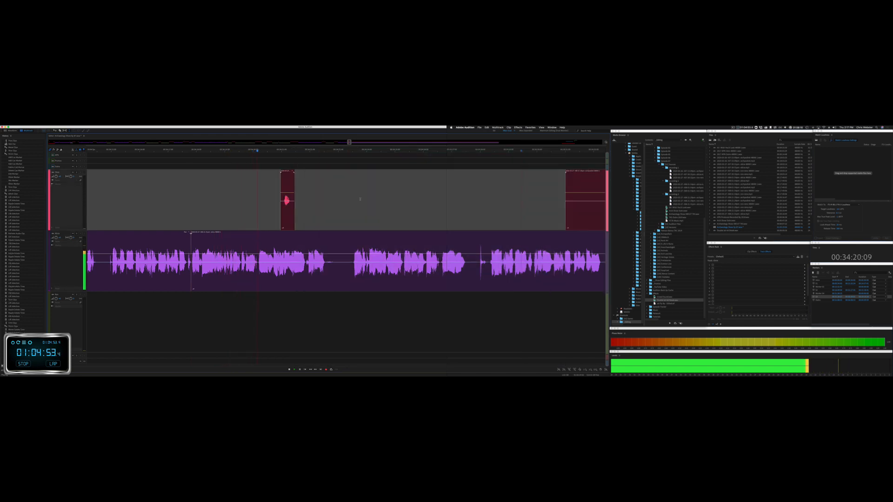
scroll(372, 202, "right", 5)
left_click_drag(214, 270, 228, 271)
key("super+shift+Delete")
key("space")
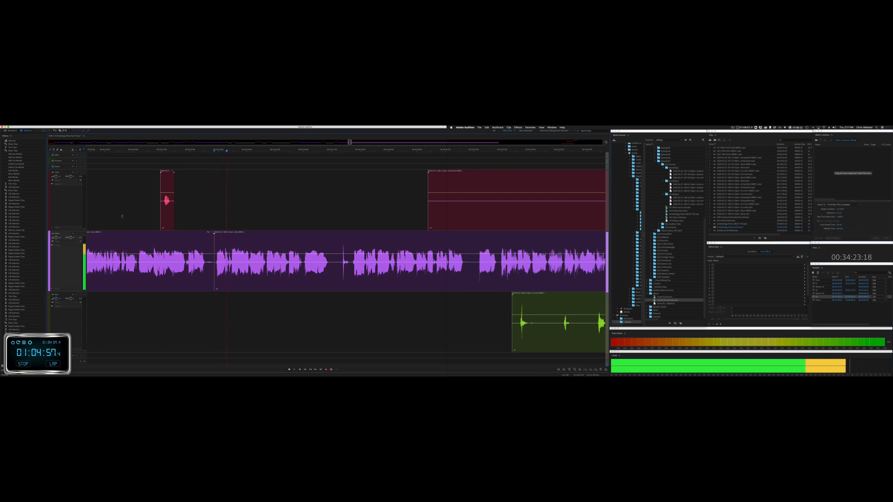
Step: Replay the purple speech from about 34:20 and ripple-delete the pause and short filler at about 34:22 across all tracks
key("space")
left_click(197, 218)
key("space")
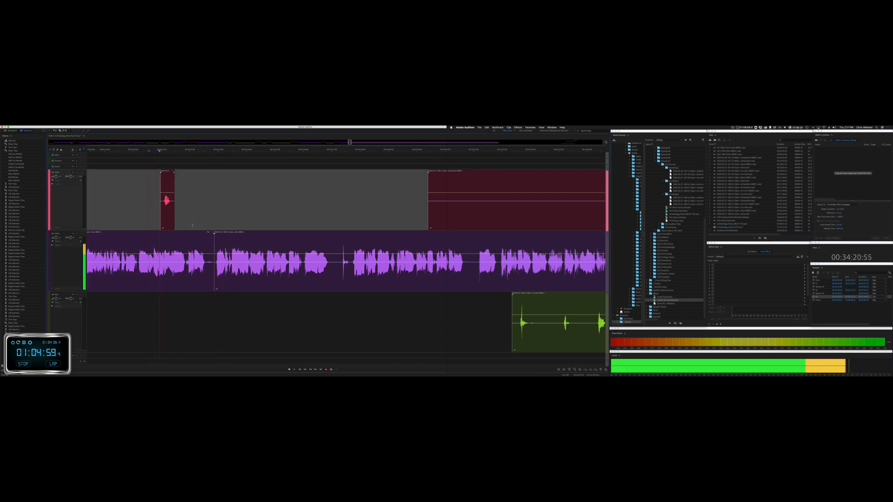
scroll(213, 236, "up", 4)
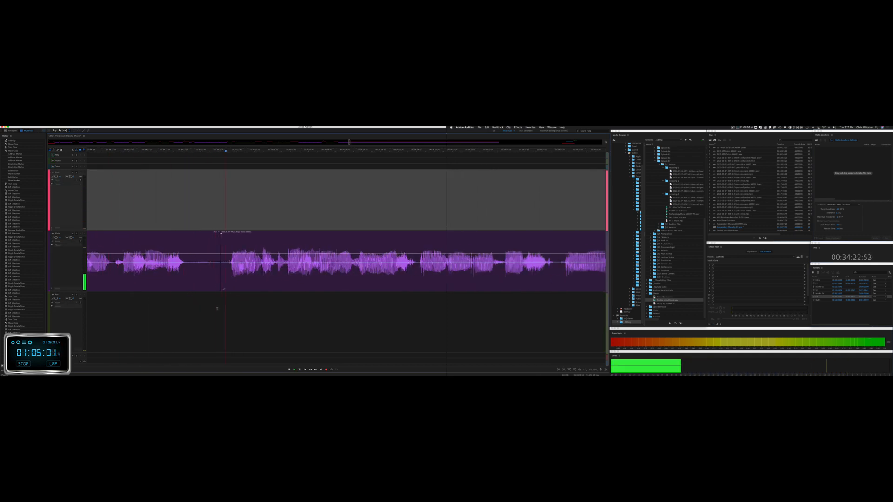
left_click_drag(217, 309, 258, 278)
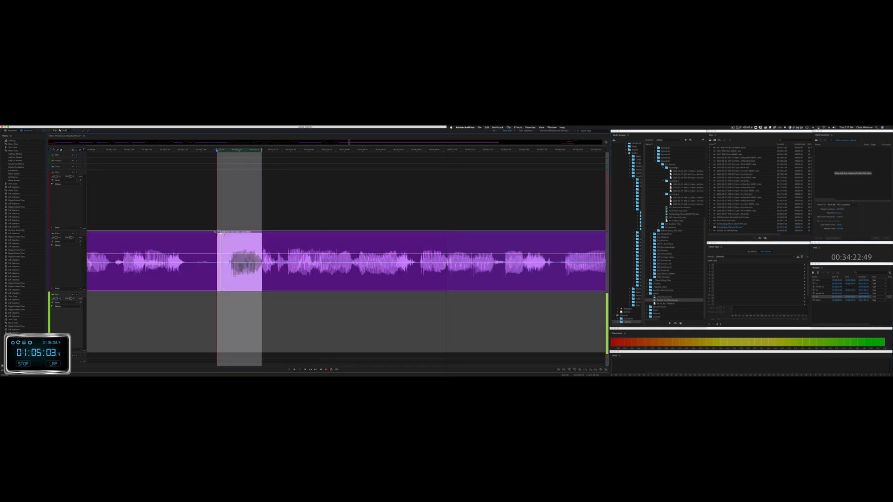
key("super+shift+BackSpace")
Step: Ripple-delete the purple pause containing a brief sound at about 34:25 across all tracks
key("space")
scroll(258, 279, "down", 5)
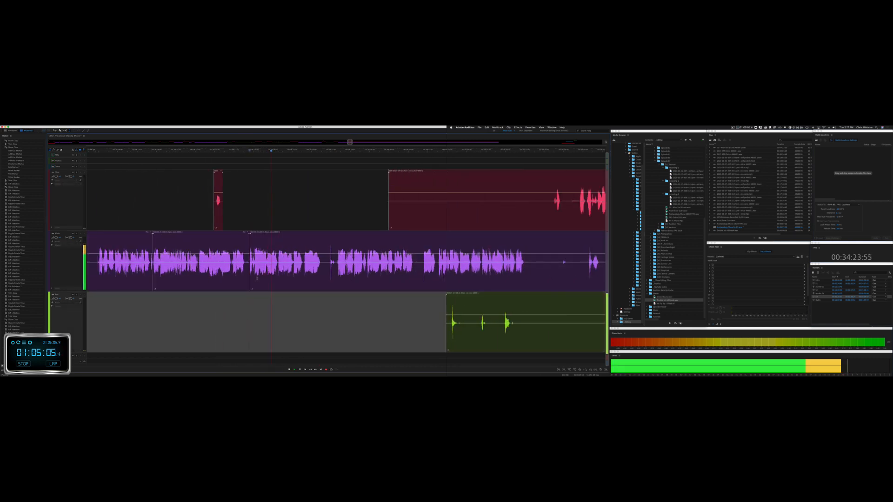
mouse_move(325, 264)
left_mouse_down()
mouse_move(337, 263)
mouse_move(326, 268)
left_mouse_up()
key("super+shift+BackSpace")
key("super+shift+BackSpace")
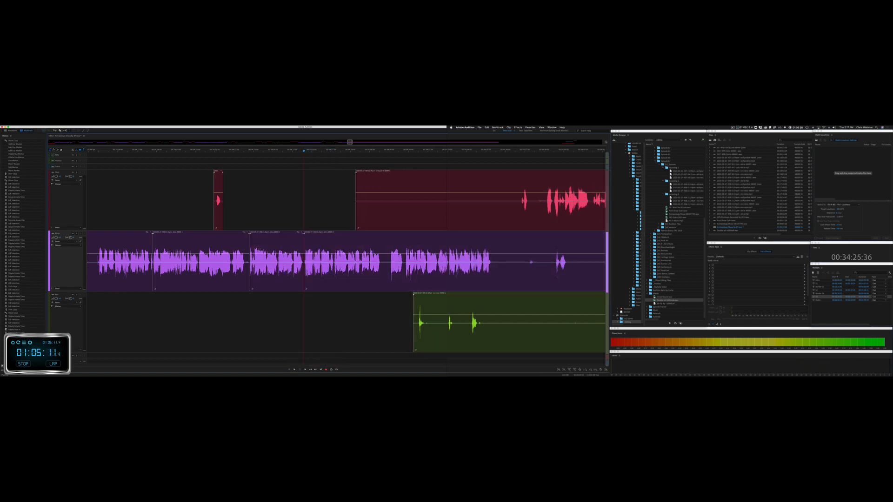
Step: Clear the red silence before the red speech at about 34:36 and the green noises from about 34:30 to 34:40
key("space")
left_click_drag(339, 208, 517, 210)
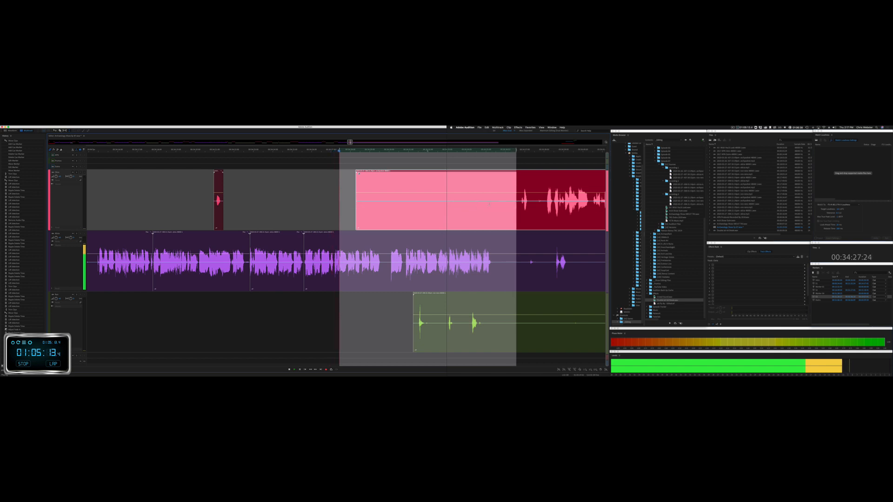
key("Delete")
left_click(477, 221)
left_click_drag(401, 325, 588, 325)
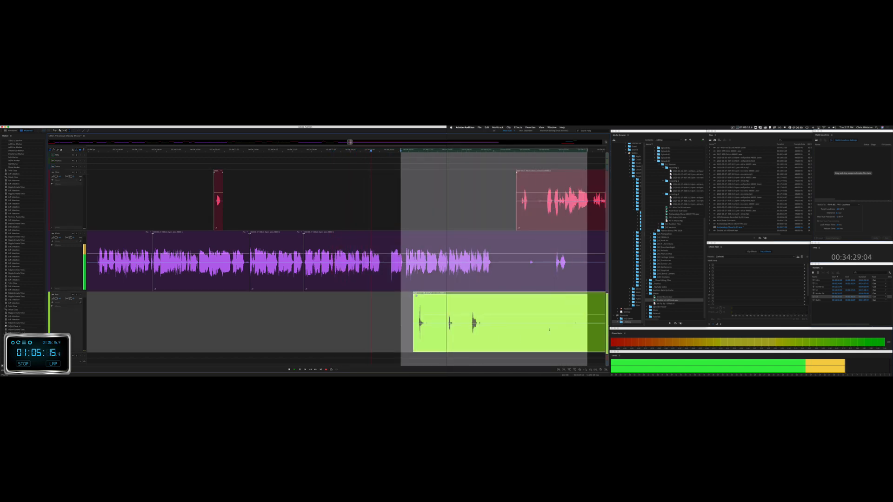
key("Delete")
Step: Ripple-delete the short purple word and part of the pause before it at about 34:29 across all tracks
key("space")
left_click_drag(385, 268, 404, 269)
key("Delete")
key("space")
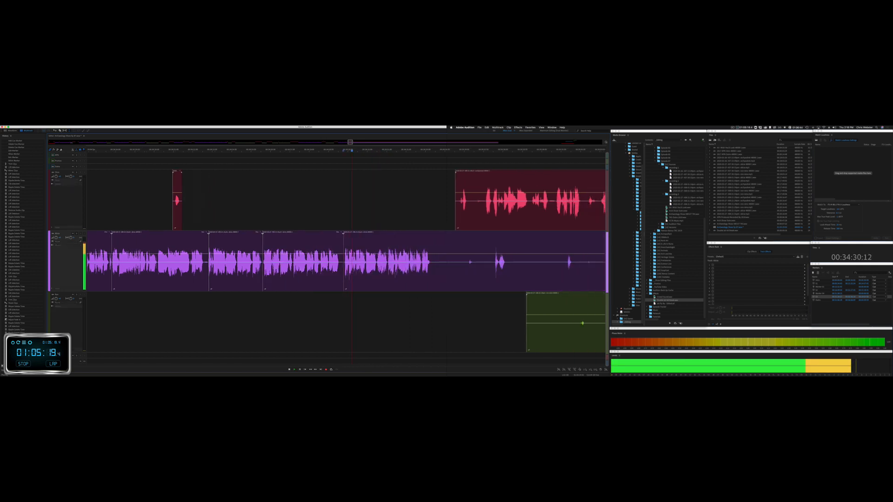
Step: Ripple-delete the gap between the purple and red speech at about 34:34, plus the short sound opening the red speech
left_click_drag(247, 263, 271, 263)
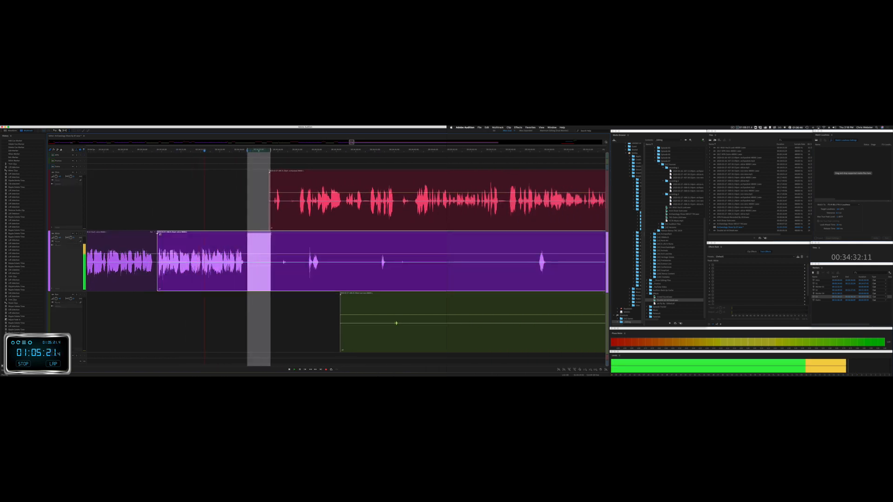
key("Delete")
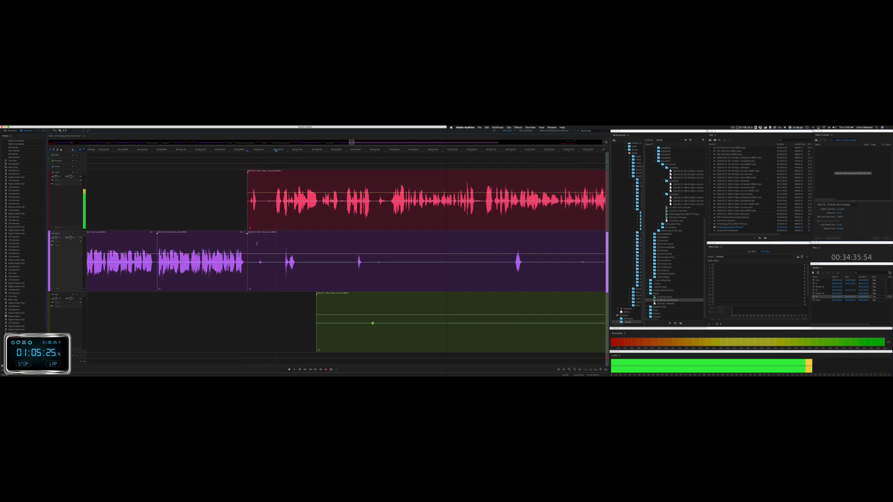
key("space")
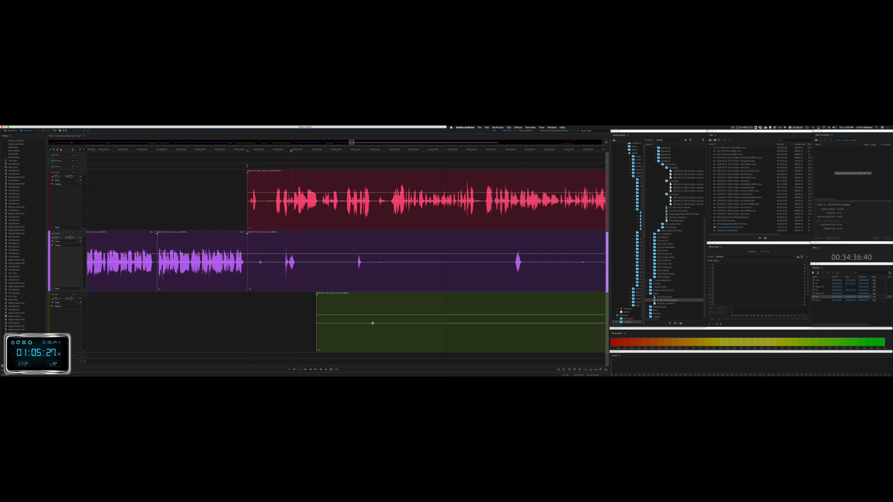
left_click_drag(247, 167, 272, 200)
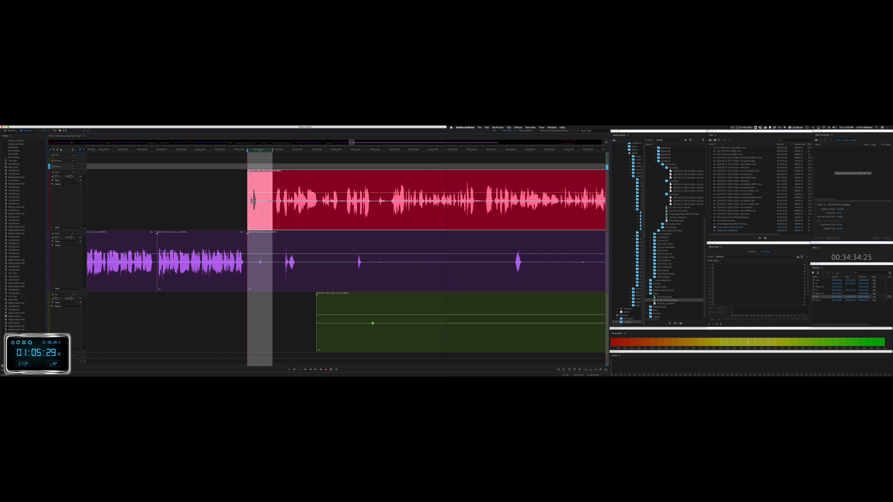
key("super+shift+BackSpace")
Step: Clear the purple noise from about 34:34 to 34:46 and the green noise from about 34:35 to 34:51
left_click_drag(247, 242, 481, 244)
left_click_drag(274, 322, 576, 321)
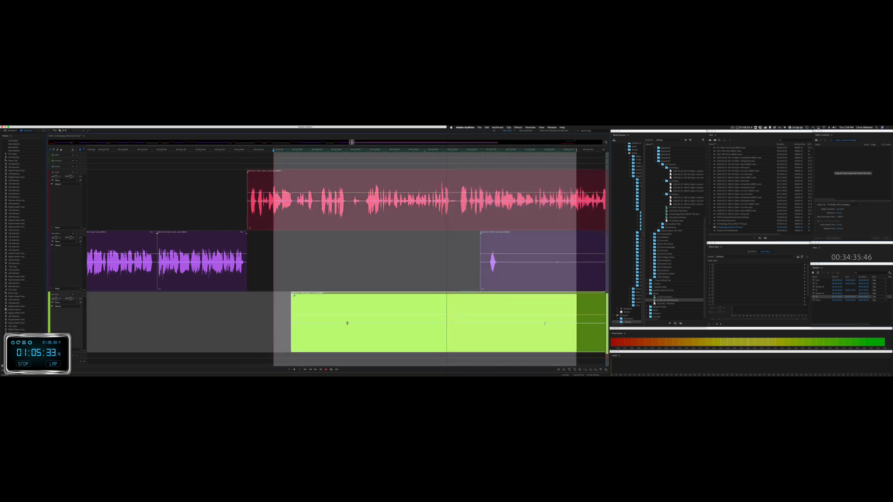
key("Delete")
left_click(545, 317)
left_click(285, 289)
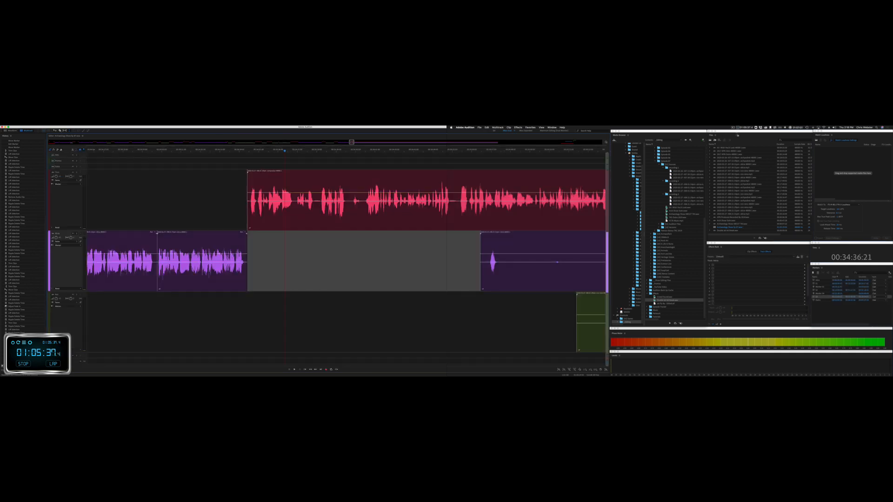
left_click(739, 128)
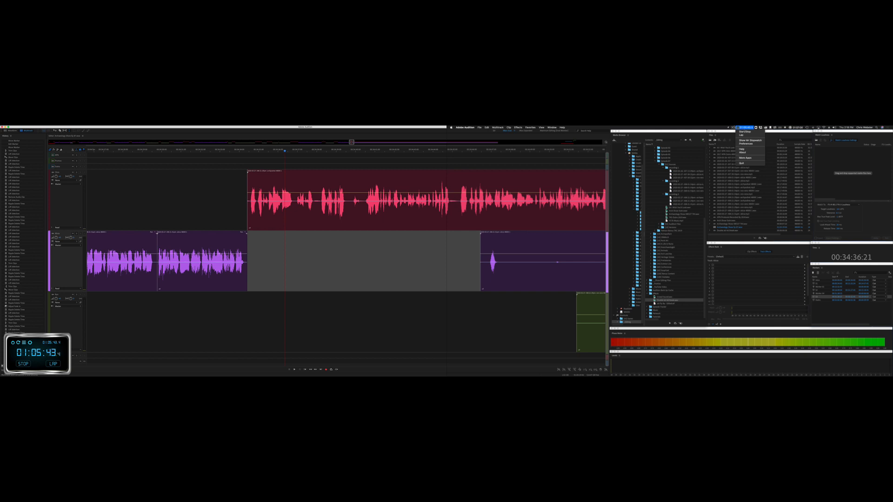
left_click(733, 127)
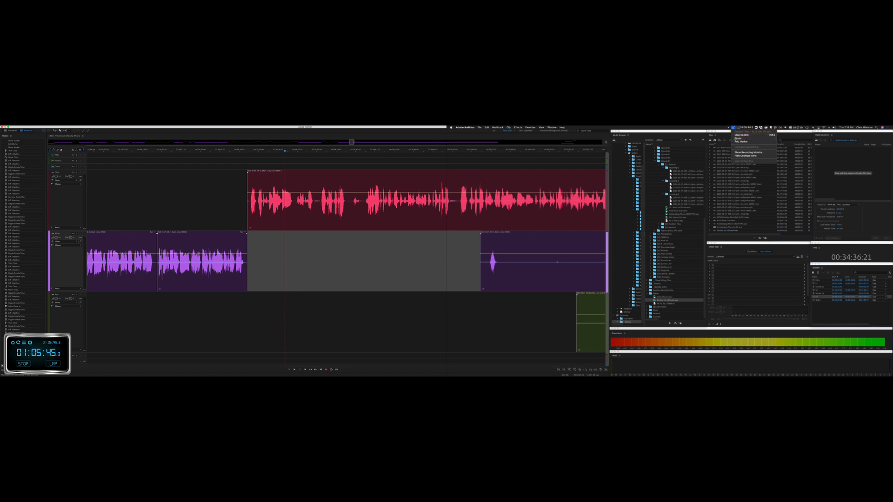
left_click(736, 138)
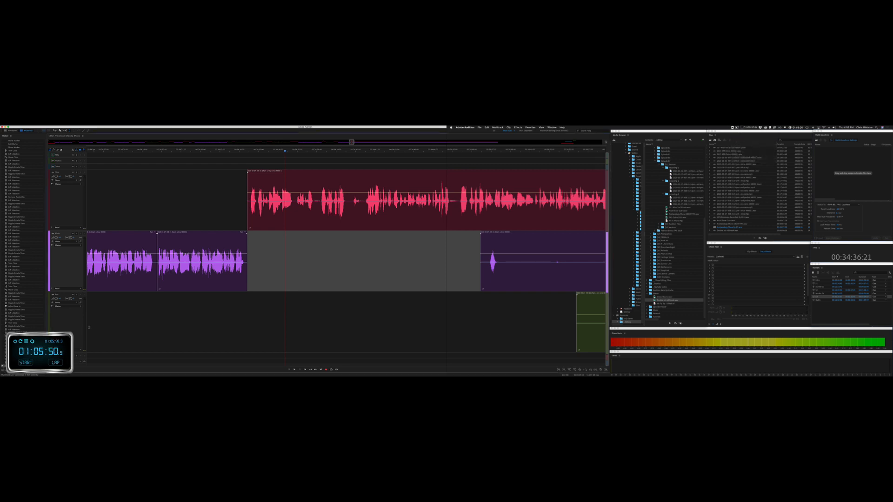
left_click(89, 328)
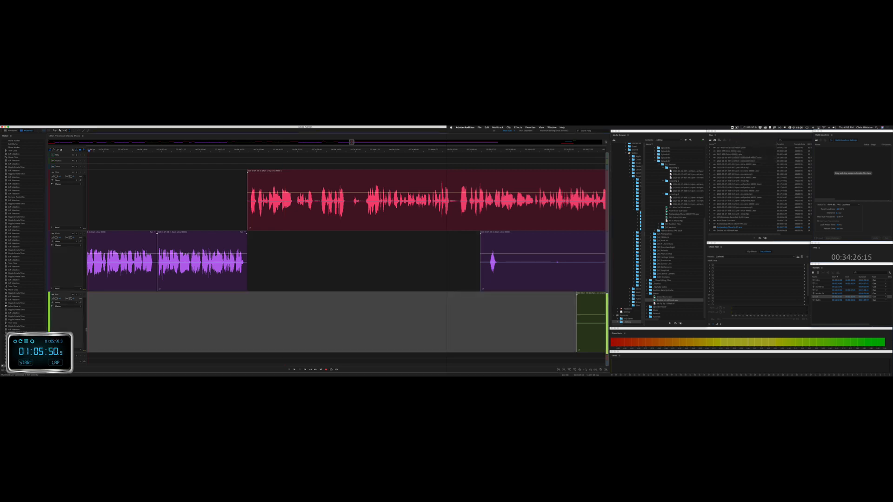
left_click(27, 364)
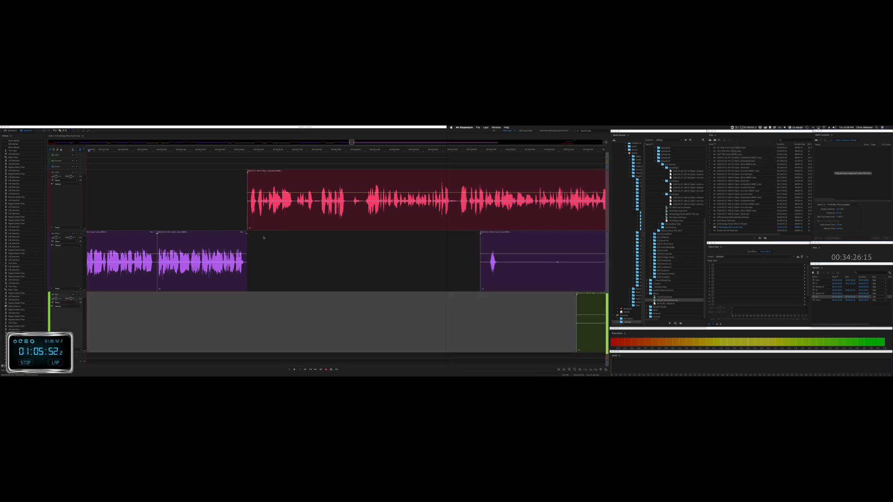
Step: Replay the start of the red speech at about 34:34 and switch the computer's sound output device
left_click(256, 253)
key("space")
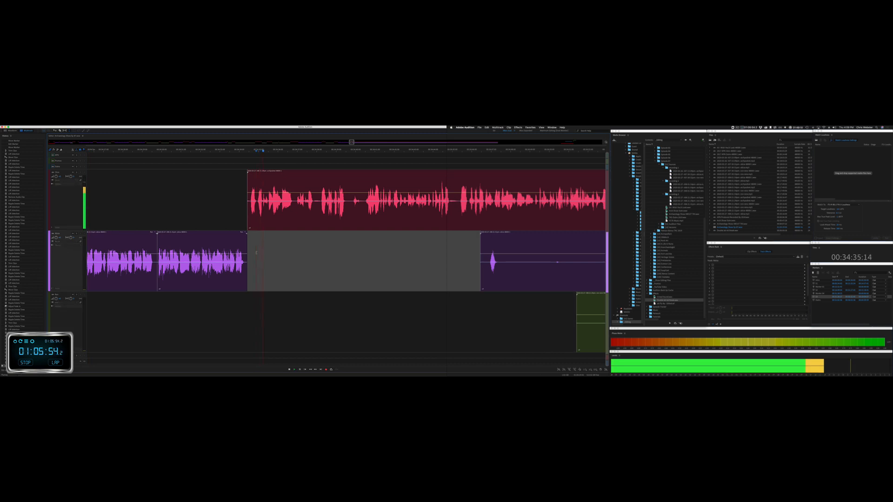
key("space")
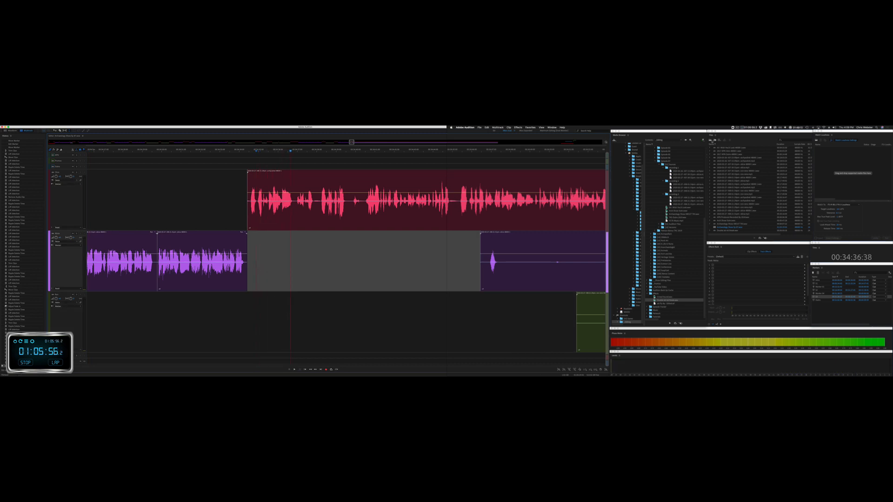
left_click(834, 127)
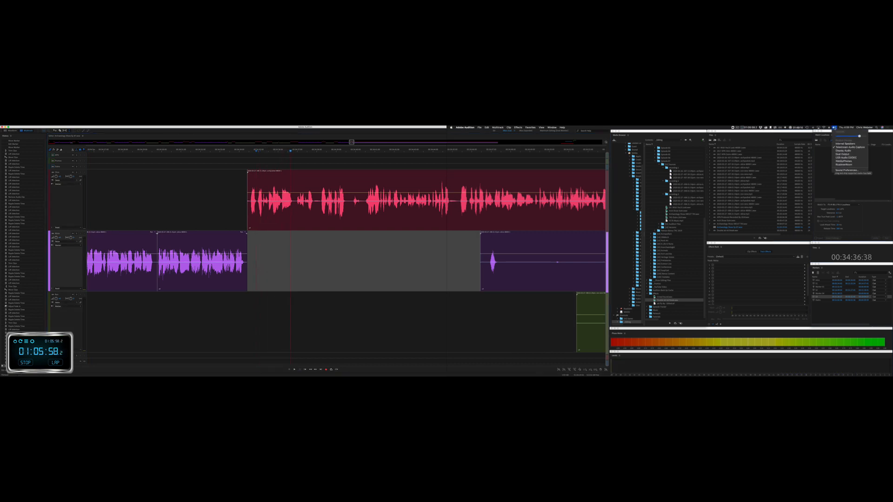
left_click(840, 162)
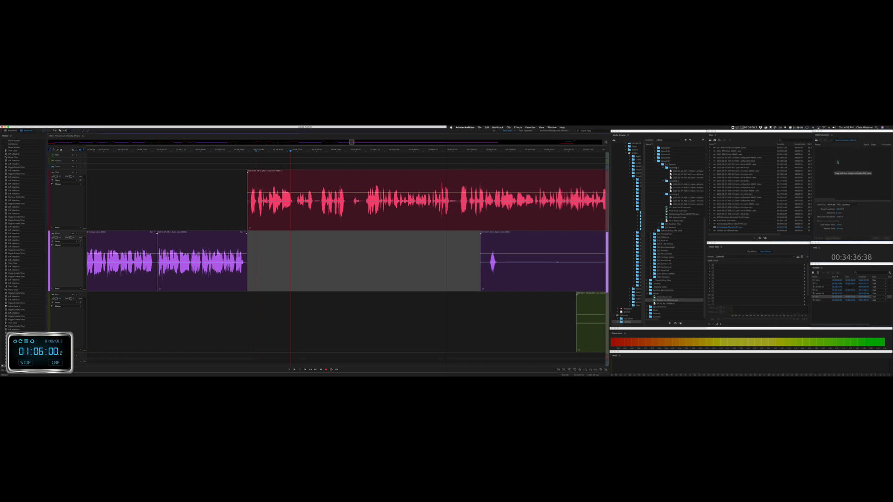
Step: Clear the purple and green noise beneath the red speech from about 34:47 to 34:57
key("space")
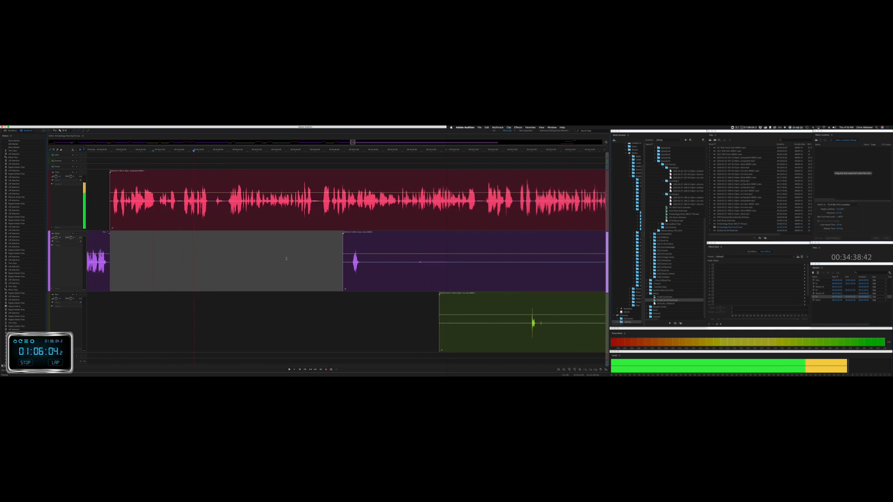
left_click_drag(333, 261, 534, 261)
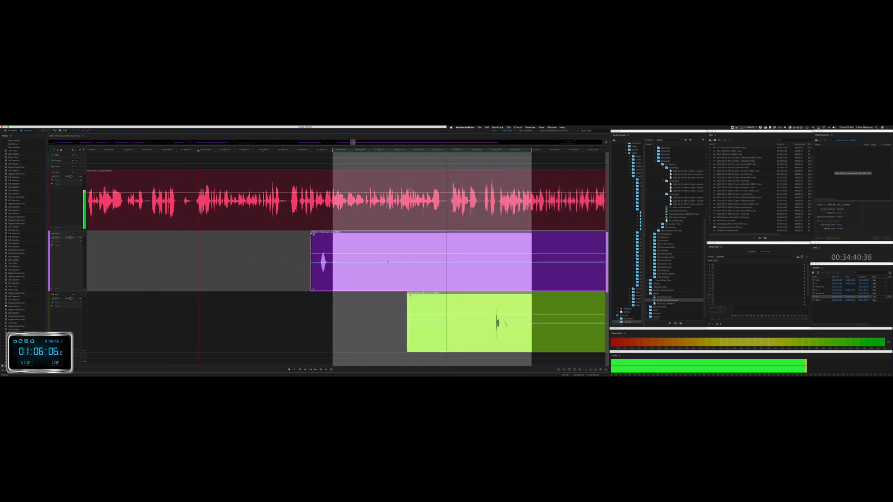
key("Delete")
Step: Ripple-delete the short red filler at about 34:45 across all tracks and delete the small isolated purple clip just after it
key("space")
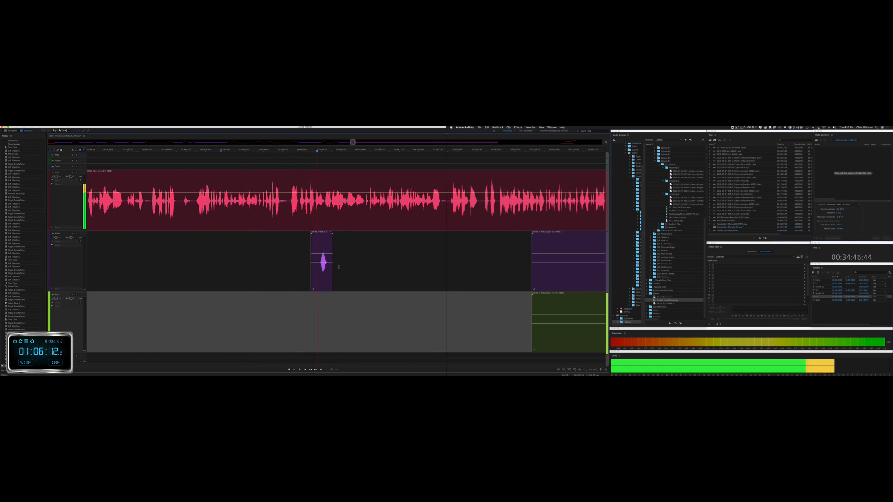
key("space")
left_click_drag(224, 208, 233, 208)
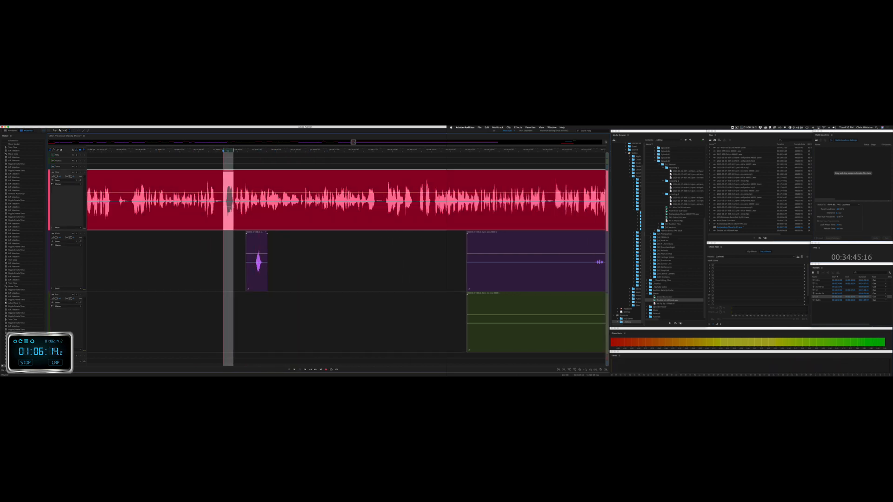
key("ctrl+shift+Delete")
left_click(243, 233)
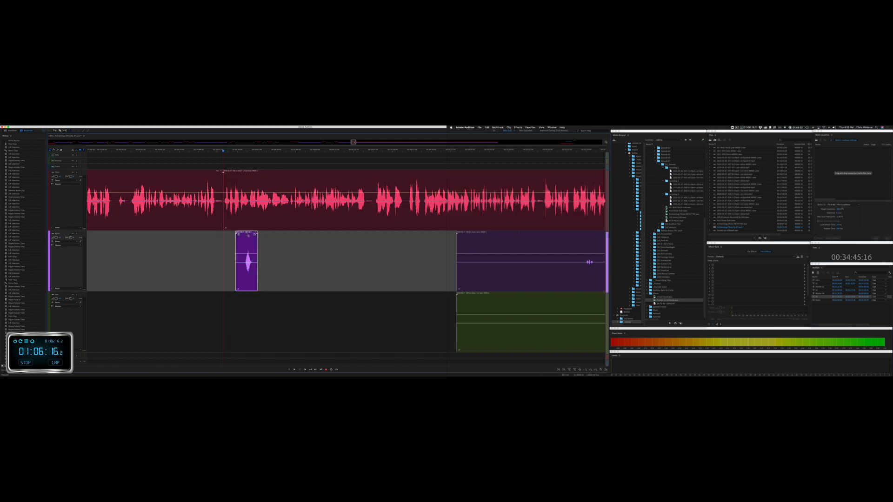
key("Delete")
Step: Clear the purple and green background noise beneath the red speech from about 34:57 to 35:21
key("space")
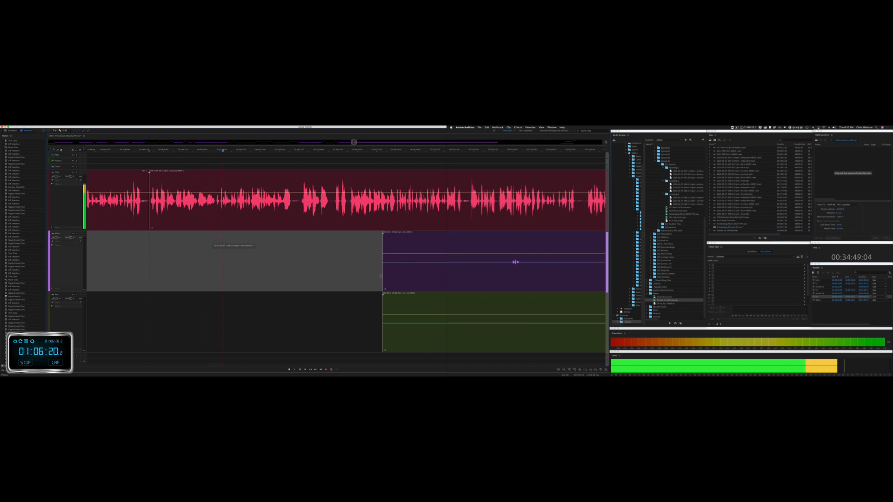
left_click_drag(377, 278, 599, 316)
key("Delete")
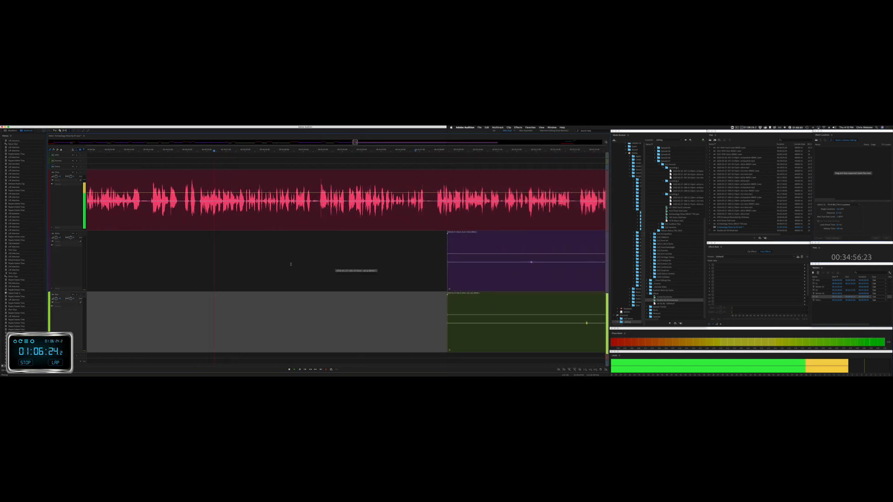
scroll(291, 264, "right", 5)
left_click_drag(318, 270, 579, 297)
key("Delete")
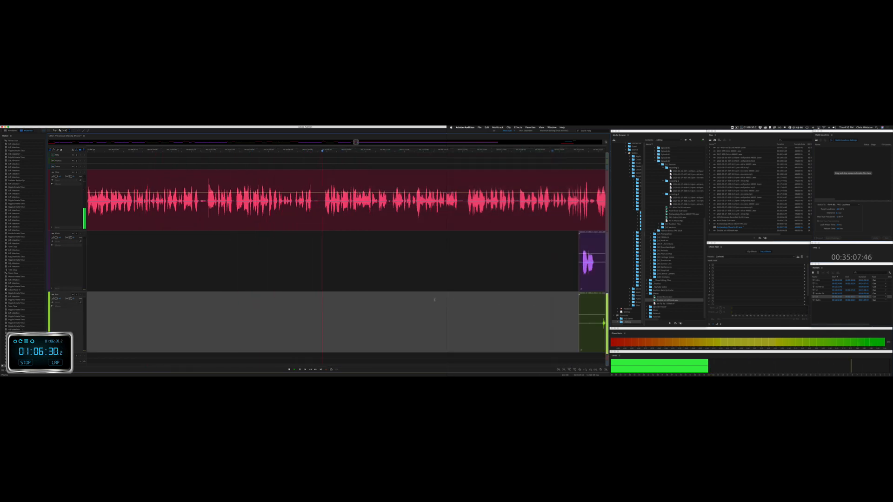
Step: Clear the green noise beneath the red speech from about 35:20 to 35:32
scroll(435, 300, "right", 8)
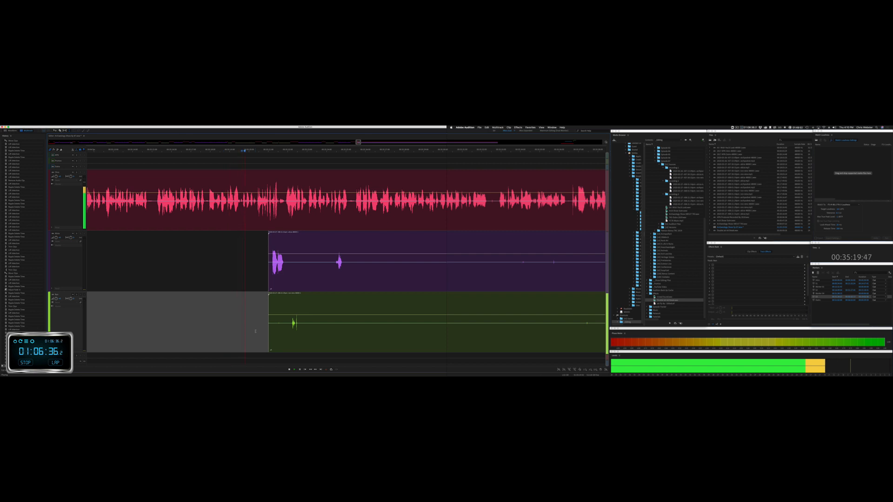
left_click_drag(255, 331, 497, 326)
key("Delete")
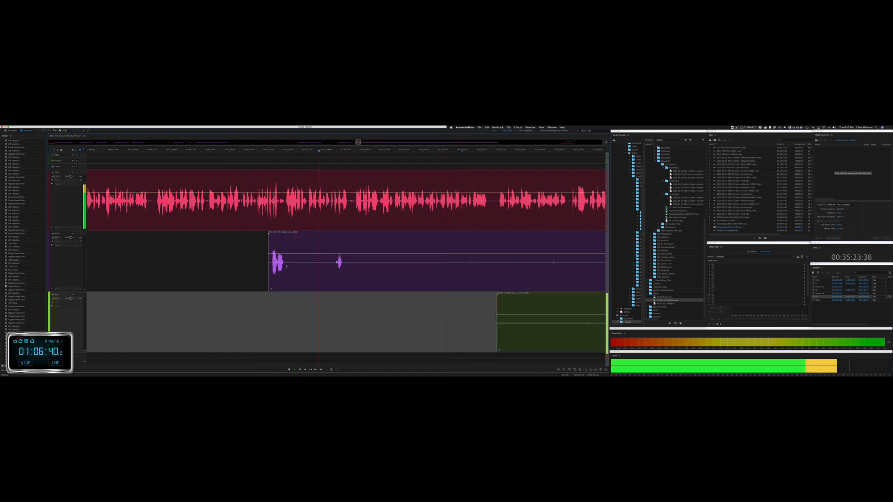
Step: Clear the purple and green tracks after the small purple sound, from about 35:22 to 35:38
left_click_drag(287, 266, 605, 266)
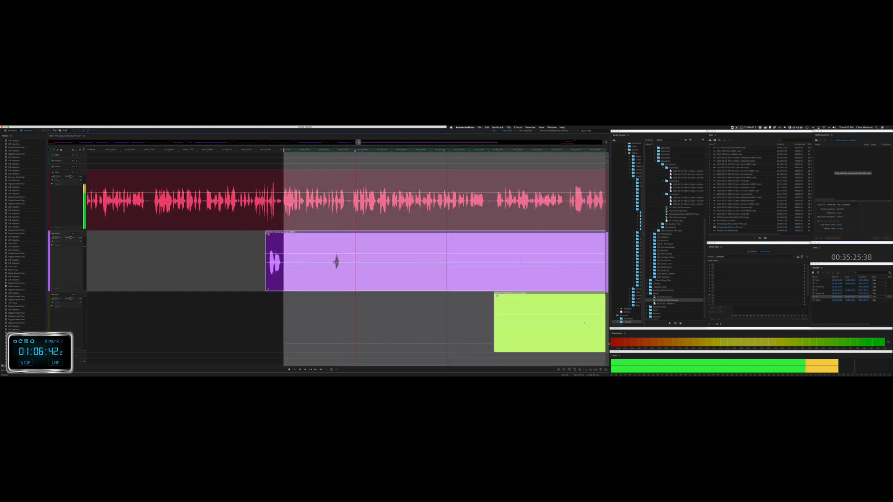
key("Delete")
left_click(414, 293)
scroll(414, 293, "right", 5)
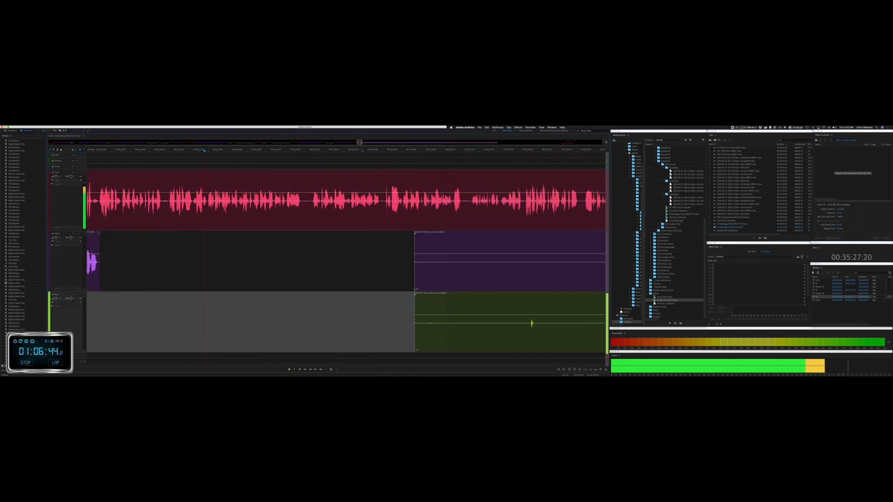
Step: Clear the purple and green tracks beneath the end of the red speech, from about 35:34 to 35:49
scroll(415, 298, "down", 4)
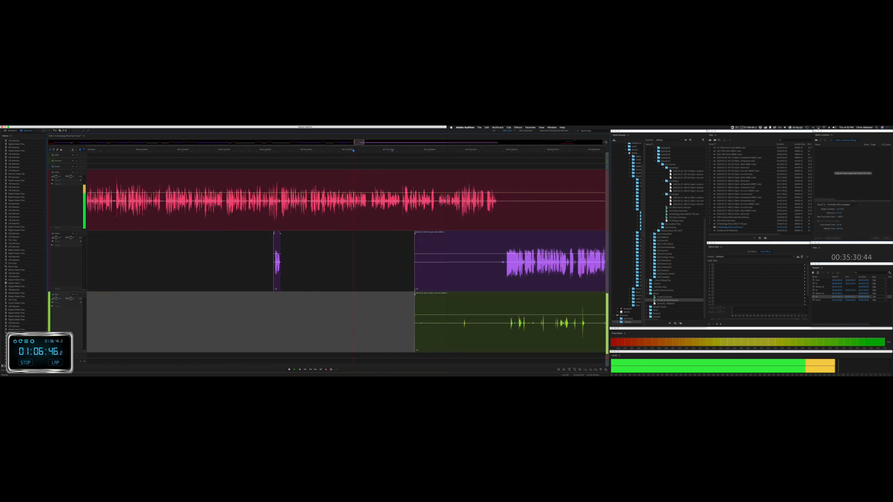
scroll(377, 235, "right", 6)
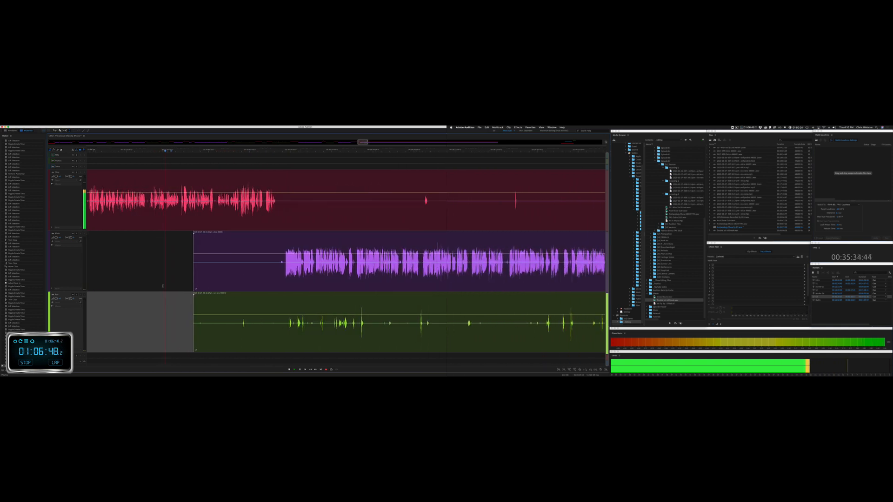
left_click_drag(163, 285, 284, 324)
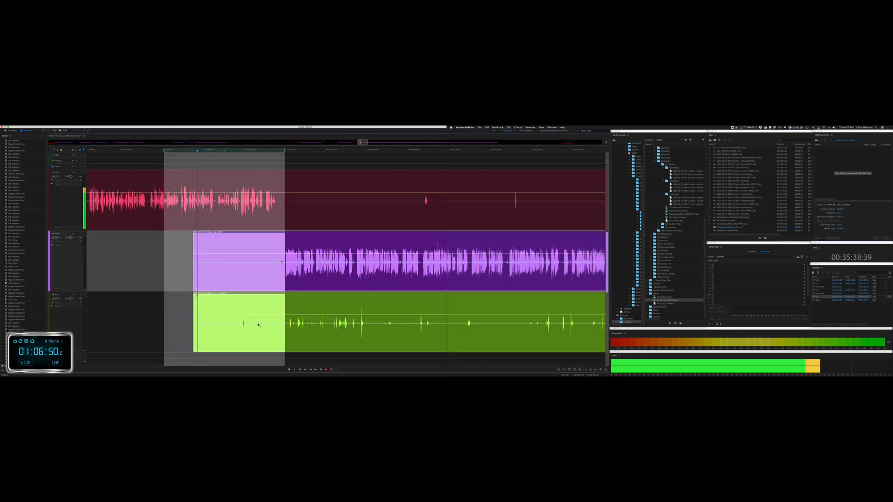
key("Delete")
Step: Clear the silence on the red track after its speech ends, from about 35:48 to 36:06
left_click_drag(278, 212, 422, 217)
key("Delete")
key("space")
left_click(205, 212)
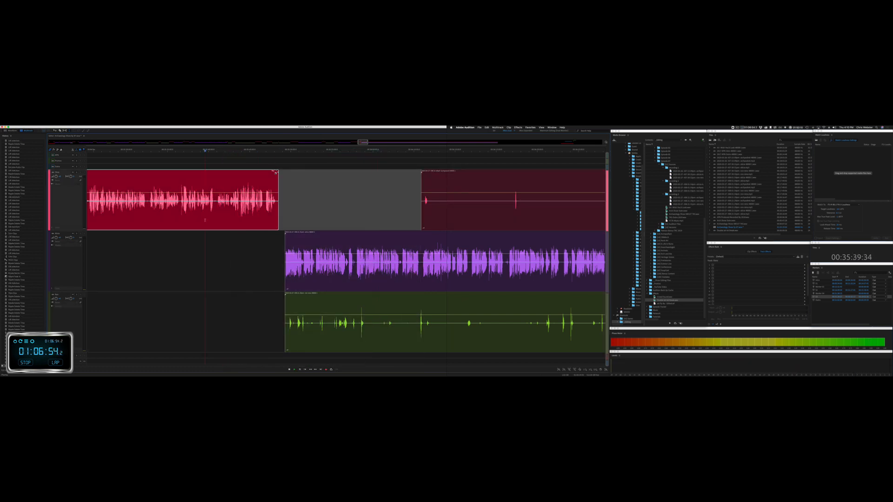
Step: Clear the green background noise beneath the purple speech from about 35:49 to 36:10
key("space")
scroll(206, 211, "up", 4)
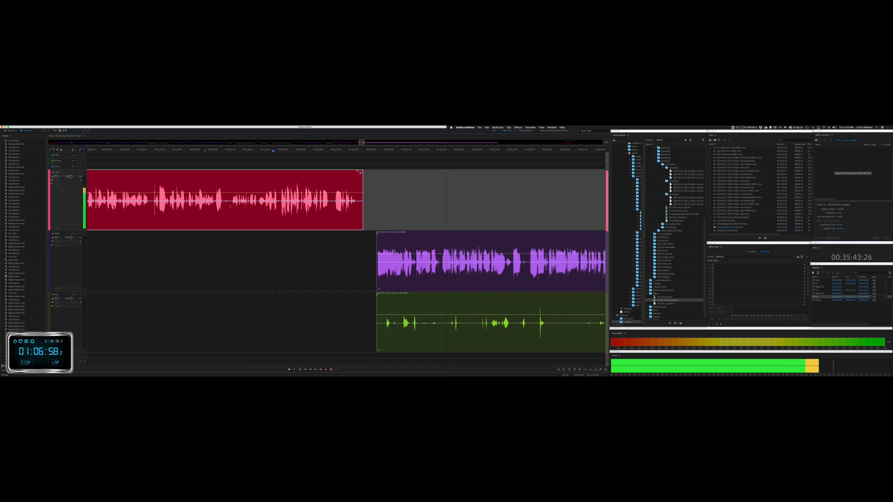
scroll(261, 206, "right", 8)
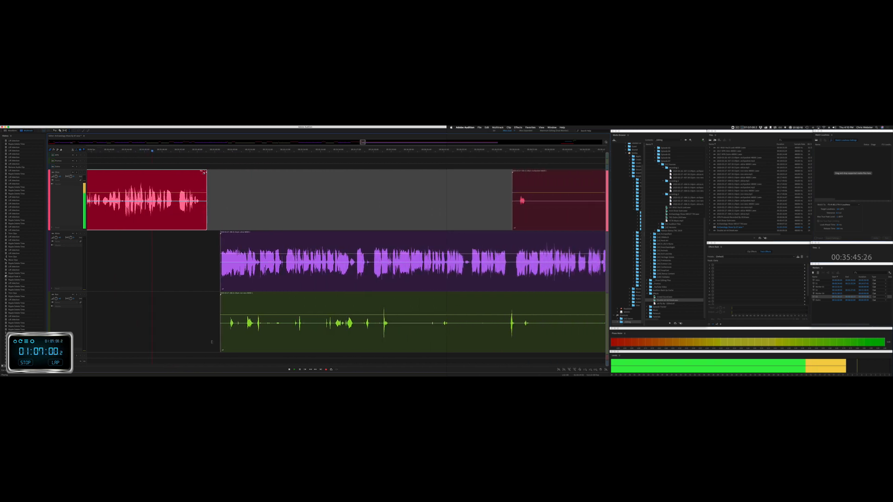
left_click(218, 341)
left_click_drag(218, 341, 577, 333)
key("Delete")
left_click(543, 331)
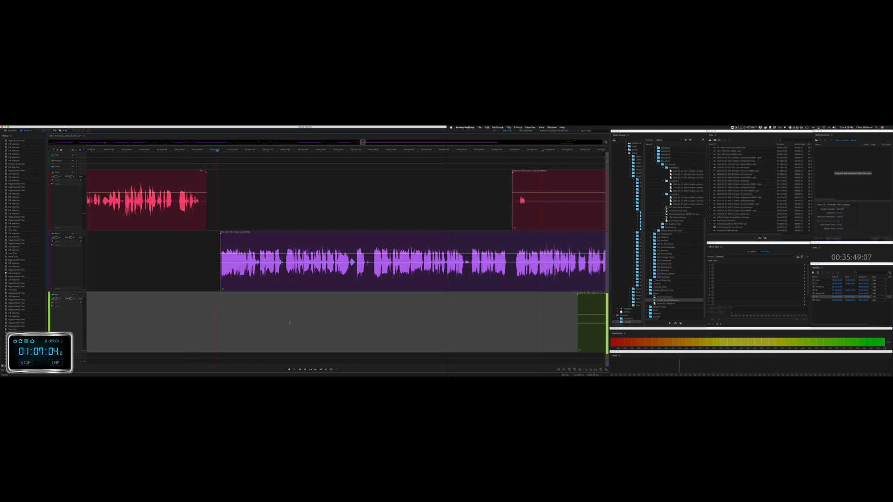
Step: Ripple-delete most of the gap between the end of the red speech and the start of the purple speech across all tracks, at about 35:48
scroll(289, 322, "right", 3)
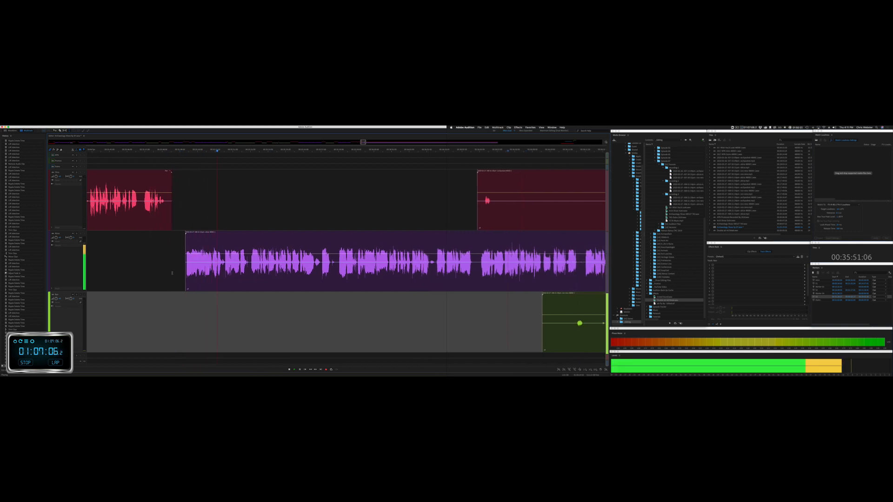
key("space")
left_click_drag(170, 237, 182, 238)
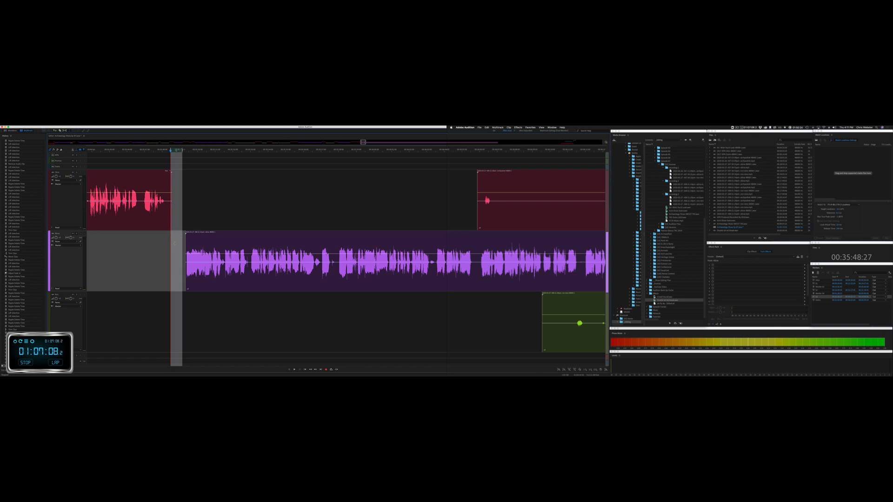
key("super+shift+Delete")
key("space")
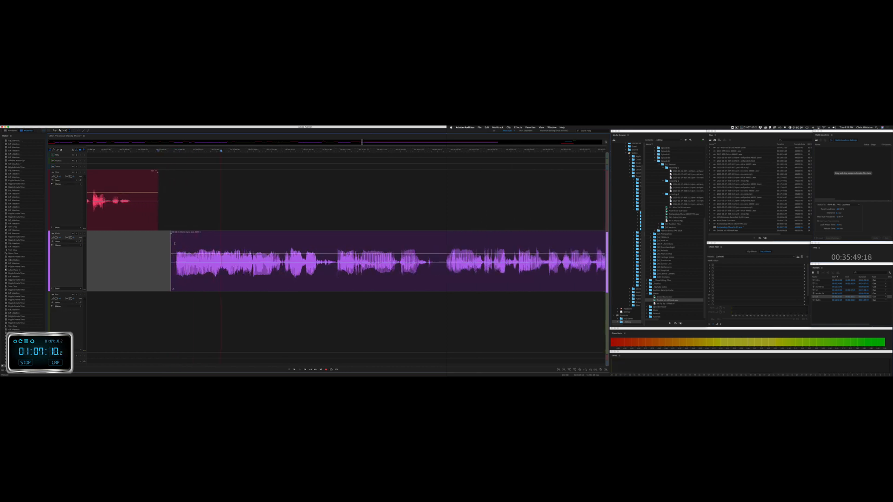
Step: Delete the short silence at the head of the purple clip so that it begins directly on the speech
scroll(180, 273, "up", 5)
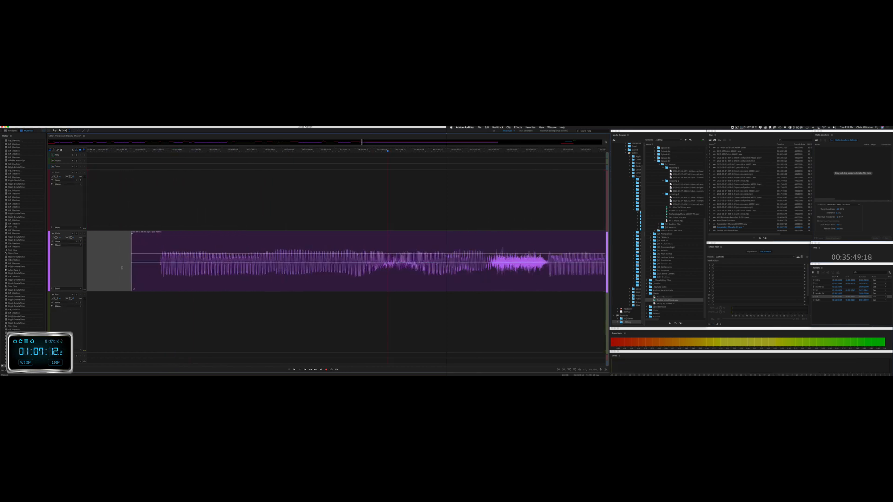
left_click_drag(122, 268, 269, 268)
key("Delete")
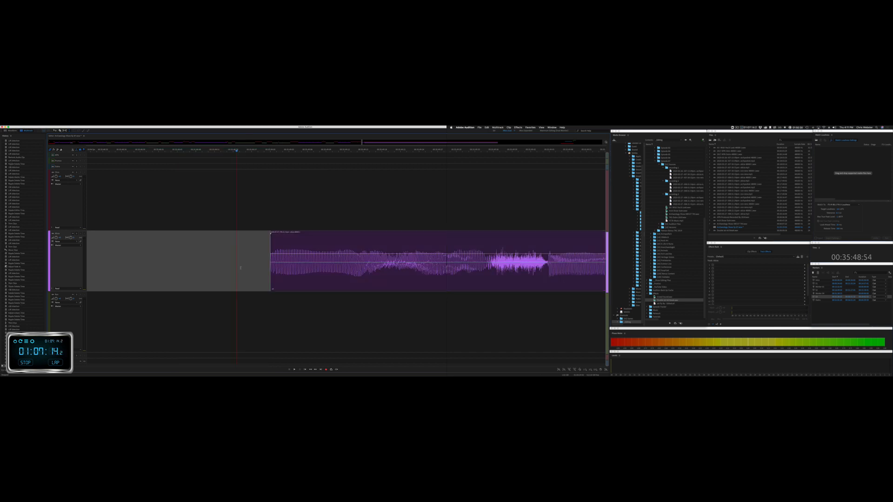
key("space")
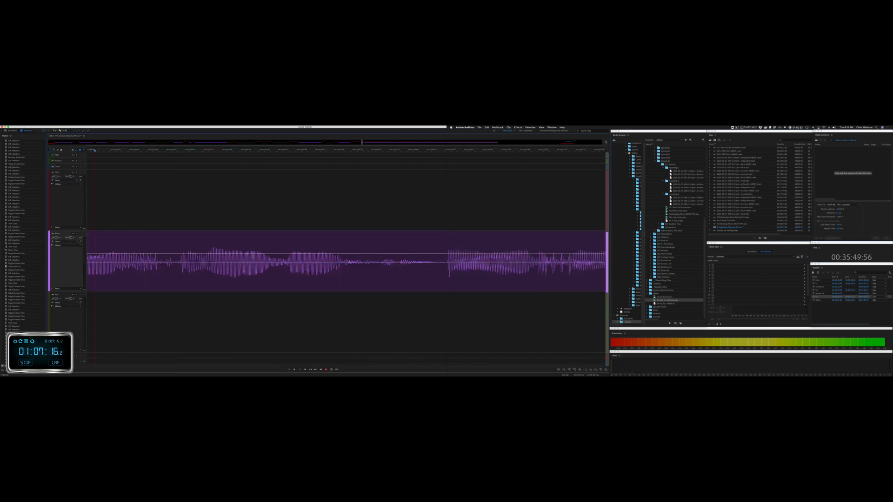
Step: Trim the opening sound off the purple clip, about one second long, and ripple-delete the gap back to the end of the red speech
scroll(253, 257, "down", 10)
scroll(229, 254, "up", 4)
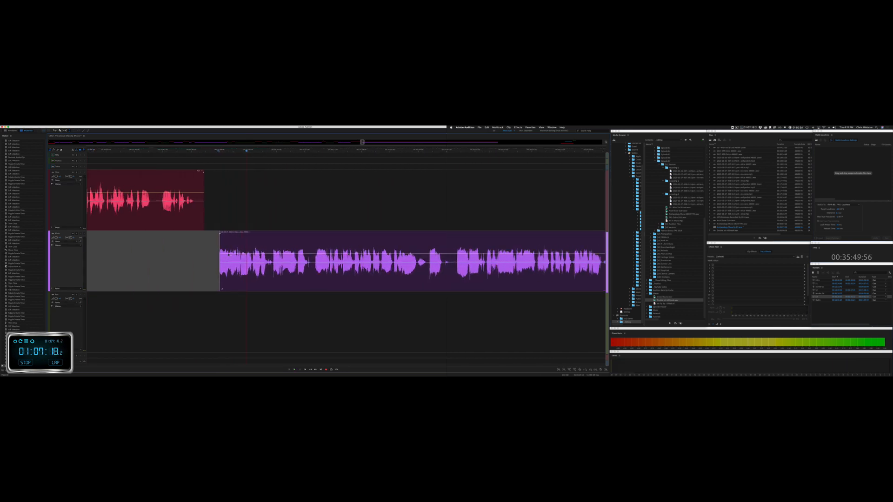
key("space")
key("space")
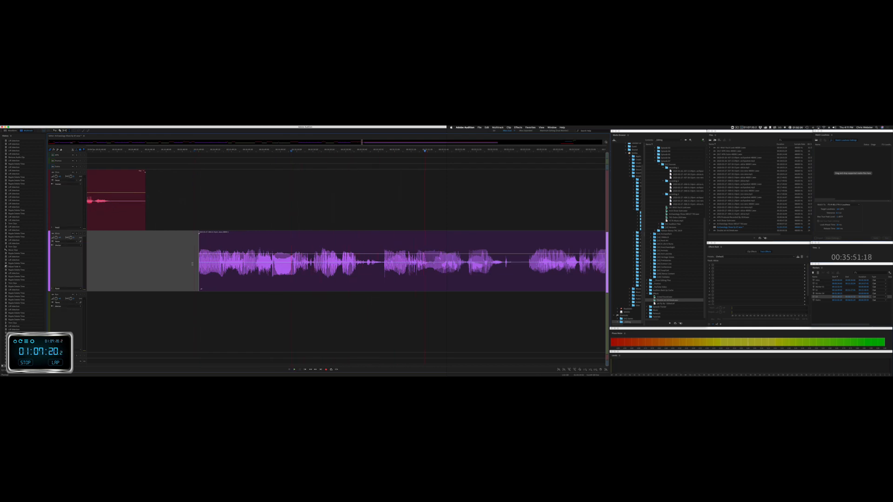
left_click_drag(200, 279, 311, 280)
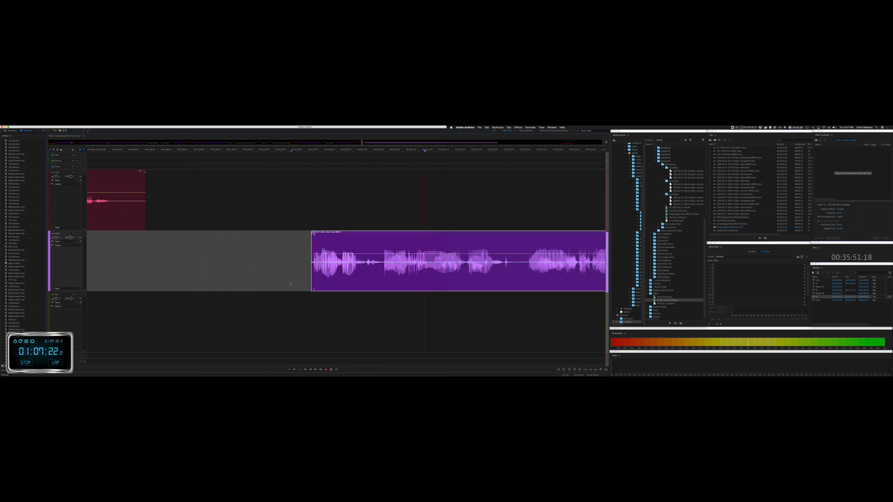
key("space")
key("space")
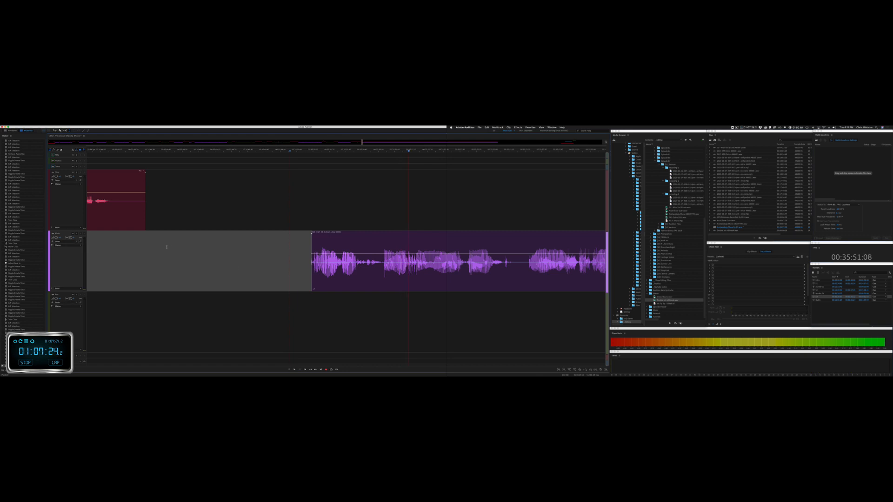
left_click_drag(148, 242, 311, 243)
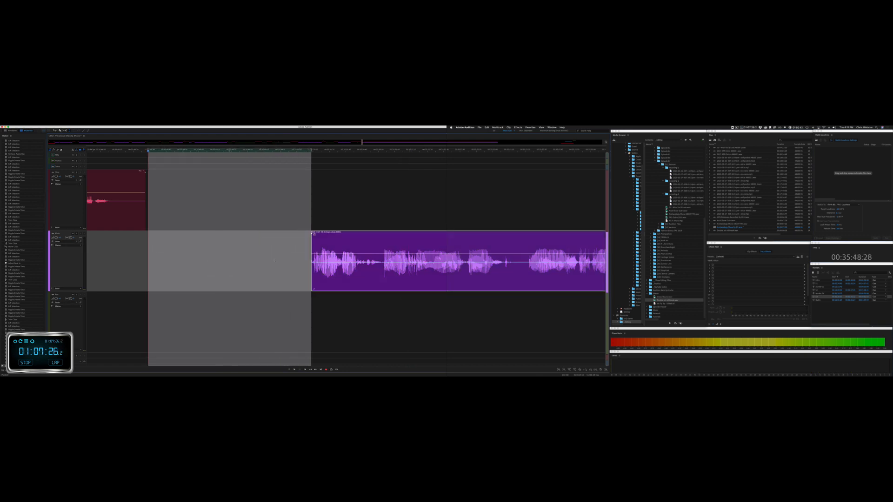
key("shift+Delete")
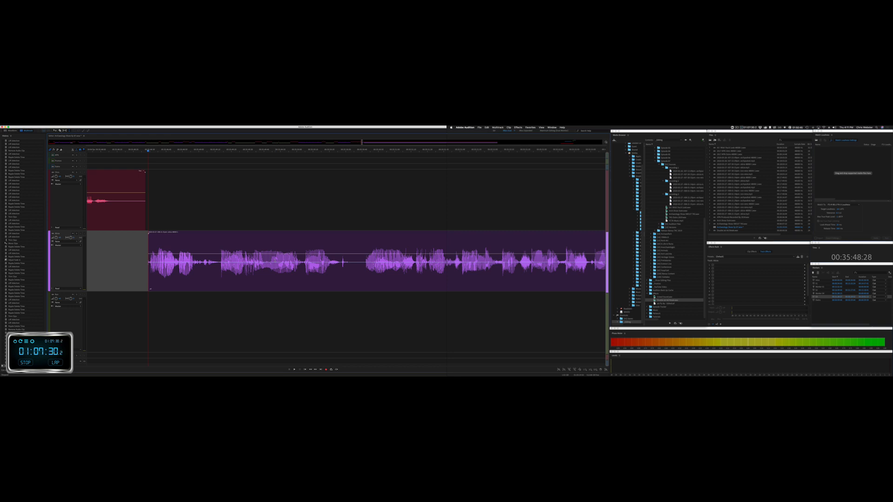
Step: Play through the purple speech and ripple-delete the filler sound and the pause before it at about 35:55
key("space")
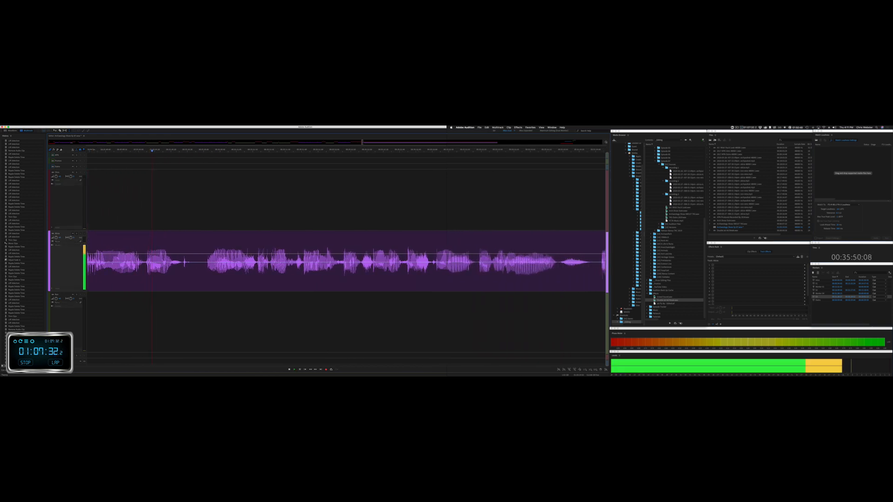
key("space")
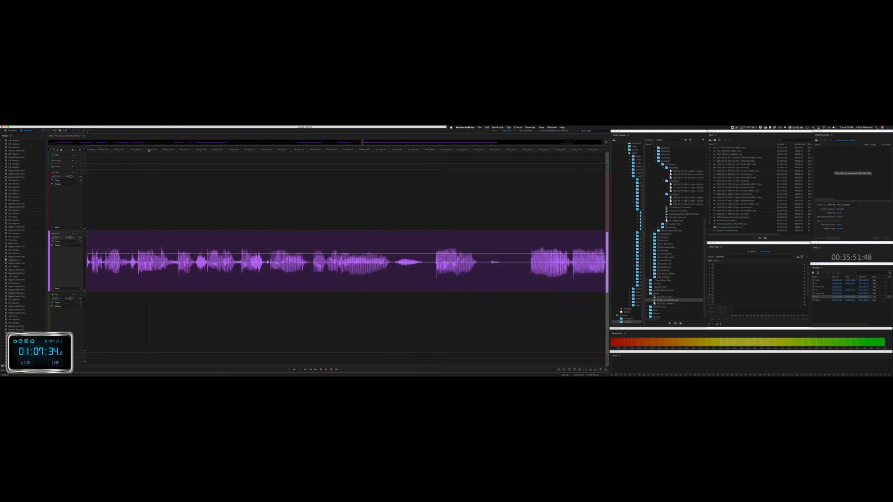
key("space")
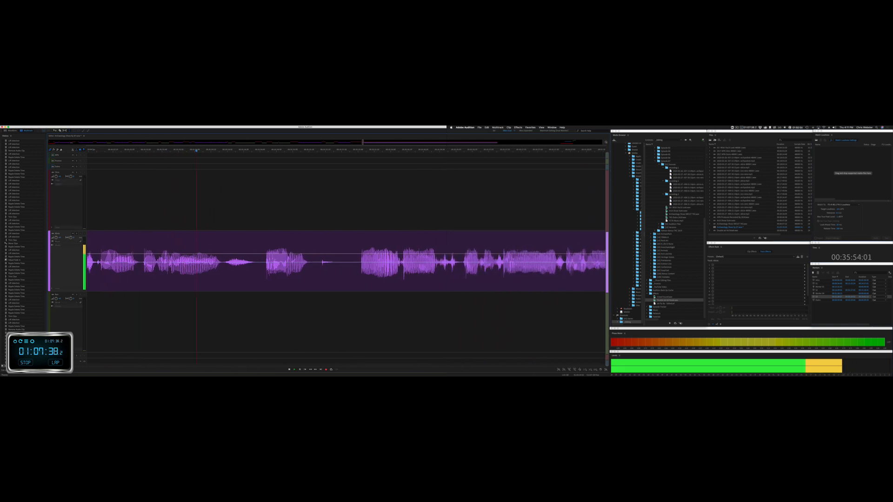
key("space")
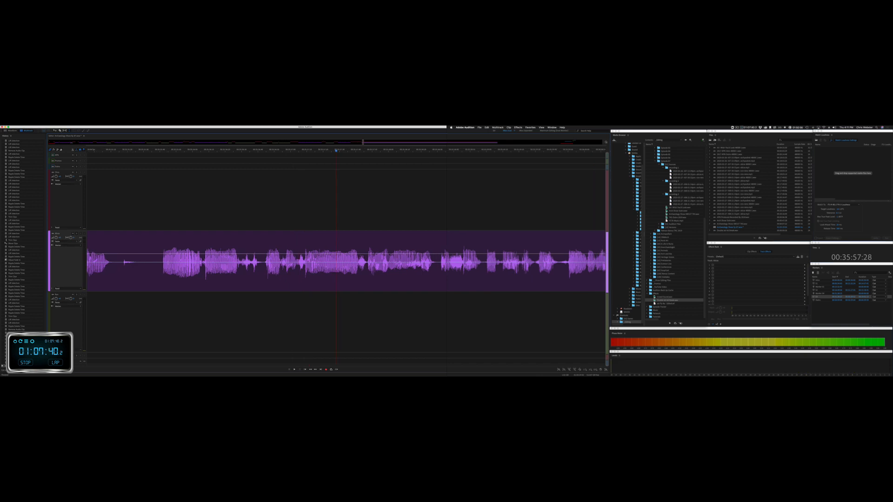
left_click_drag(147, 268, 202, 269)
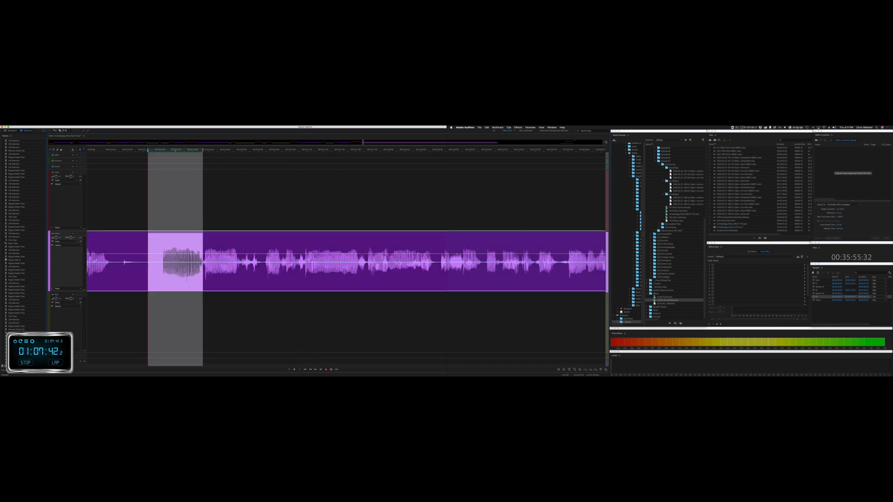
key("shift+BackSpace")
key("space")
Step: Clear the red track from about 36:04 to 36:15 and the green track from about 36:07 to 36:16 beneath the purple speech
scroll(186, 280, "down", 3)
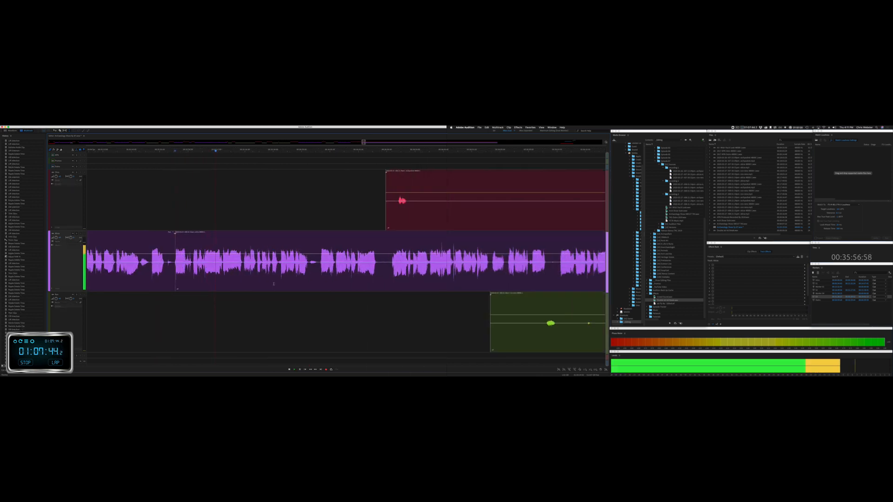
left_click_drag(415, 201, 553, 212)
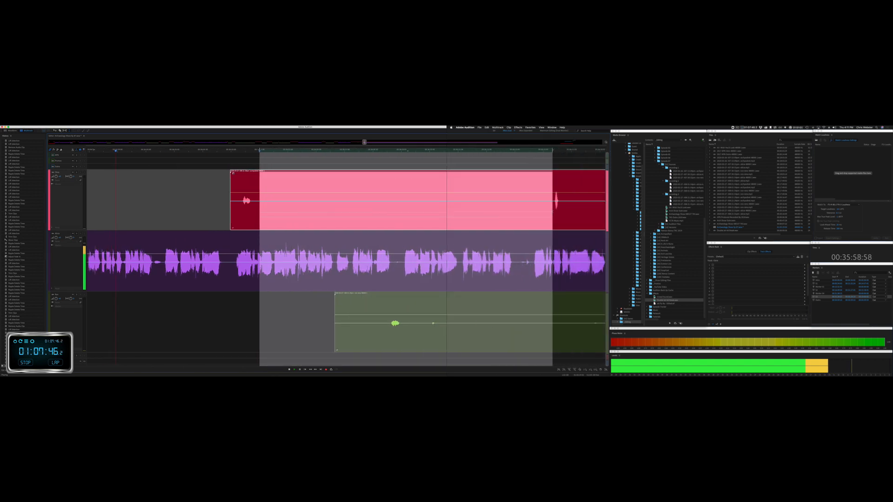
key("Delete")
left_click_drag(331, 329, 592, 335)
key("Delete")
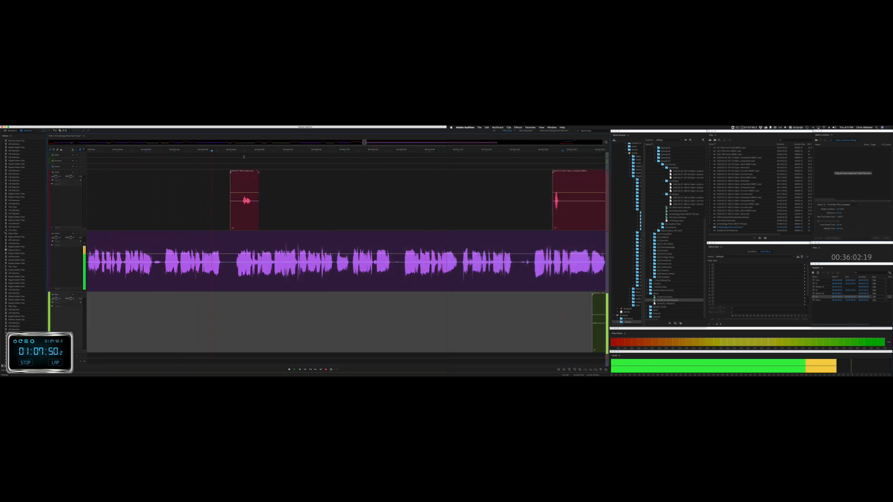
Step: Move the short red clip at about 36:03 roughly half a second earlier and clear the red silence from about 36:15 to 36:23
left_click_drag(244, 171, 230, 171)
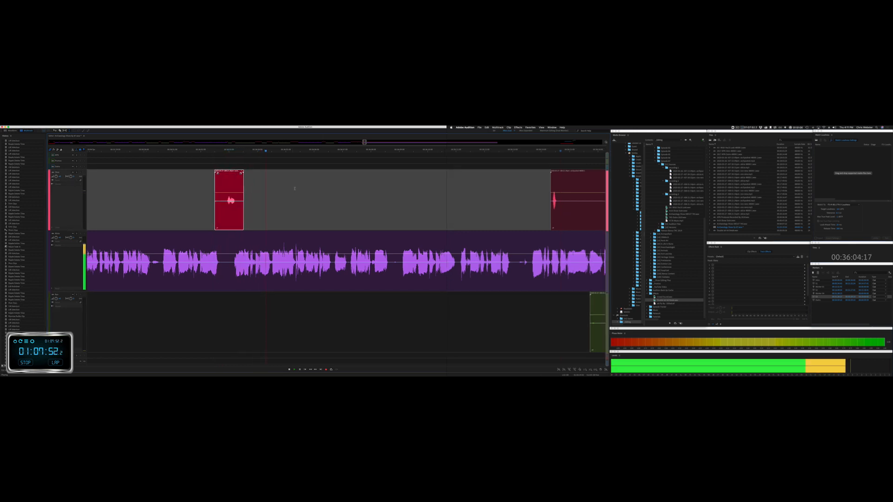
left_click_drag(350, 212, 590, 212)
key("Delete")
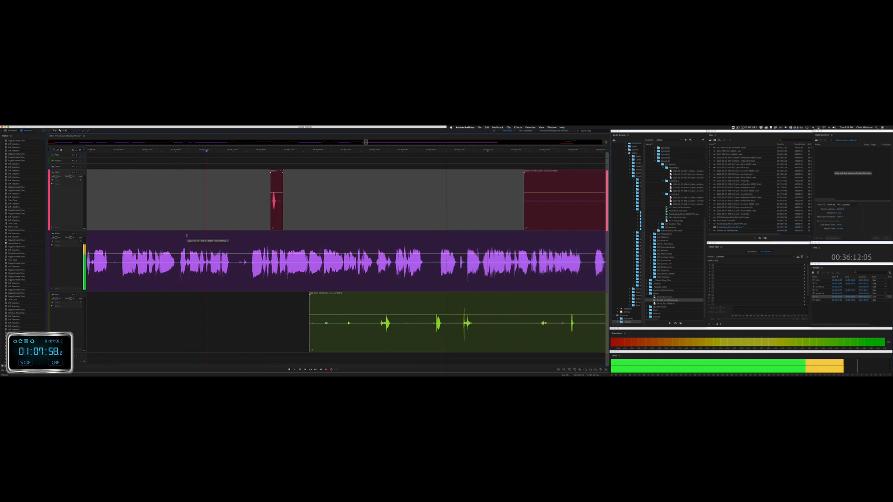
Step: Clear the green background noise beneath the purple speech from about 36:15 to 36:25
key("space")
key("space")
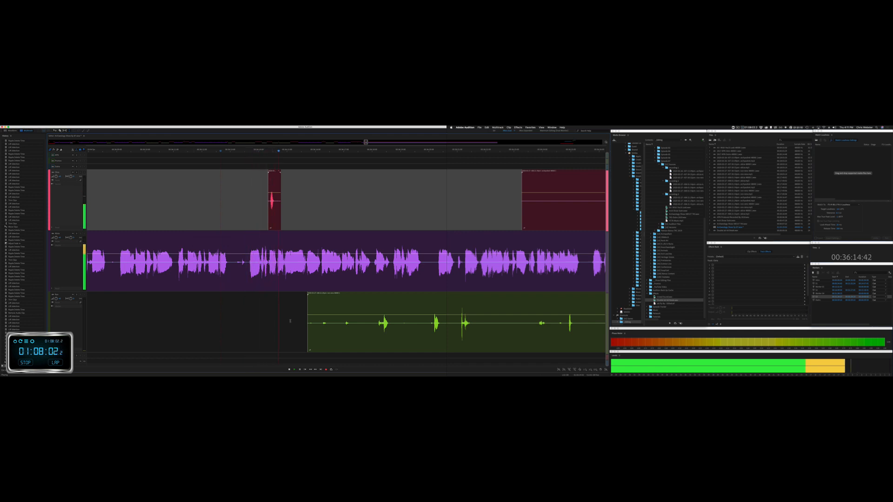
left_click_drag(290, 321, 574, 321)
key("Delete")
left_click(501, 318)
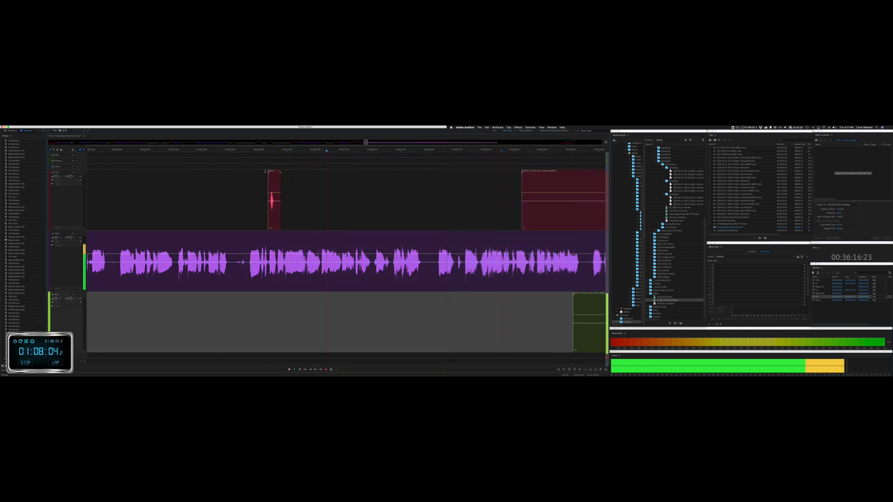
left_click(307, 196)
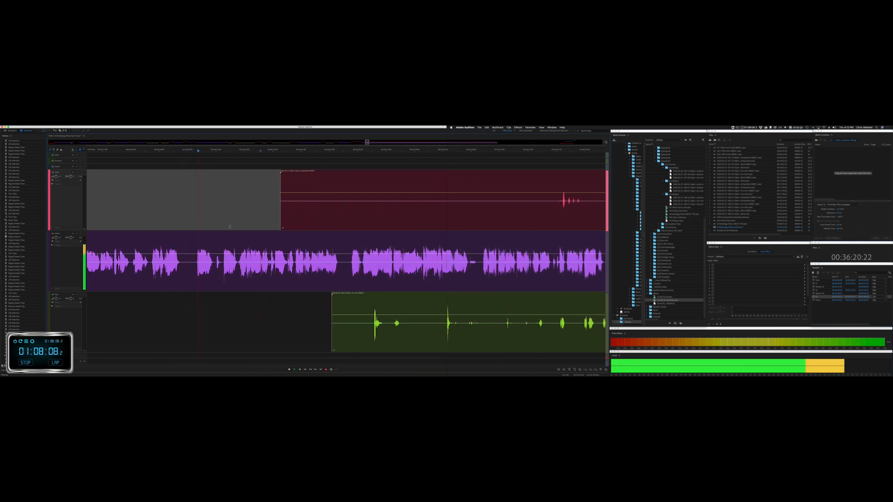
Step: Ripple-delete the short stretch of purple speech from about 36:20 to 36:21 across all tracks
key("space")
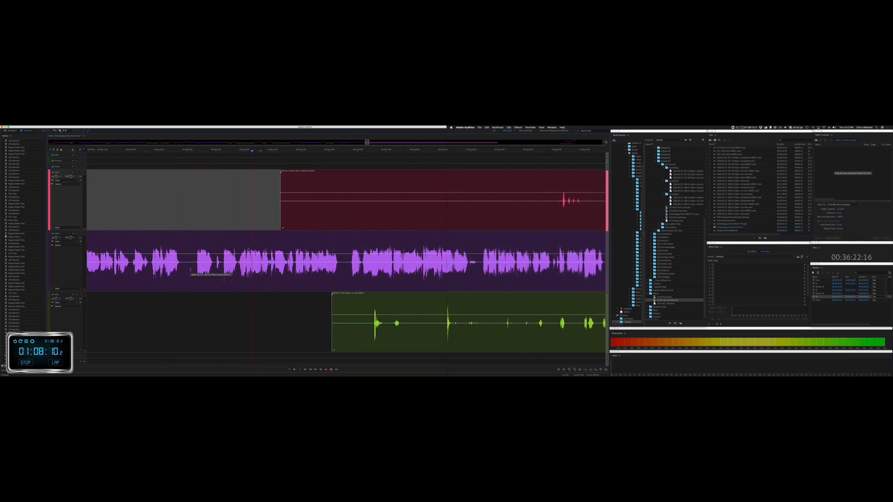
left_click_drag(190, 269, 222, 268)
key("super+shift+Delete")
key("space")
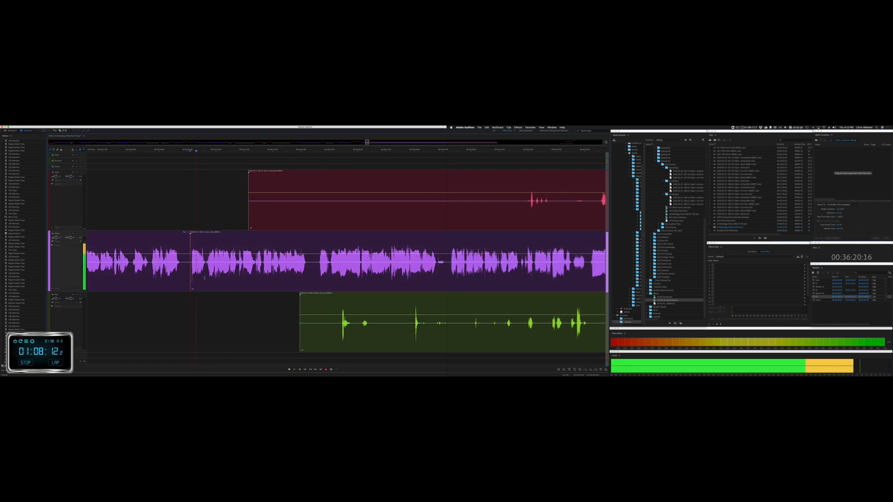
Step: Clear the red silence from about 36:22 to 36:32 and the green background noise from about 36:24 to 36:34
left_click_drag(235, 210, 524, 210)
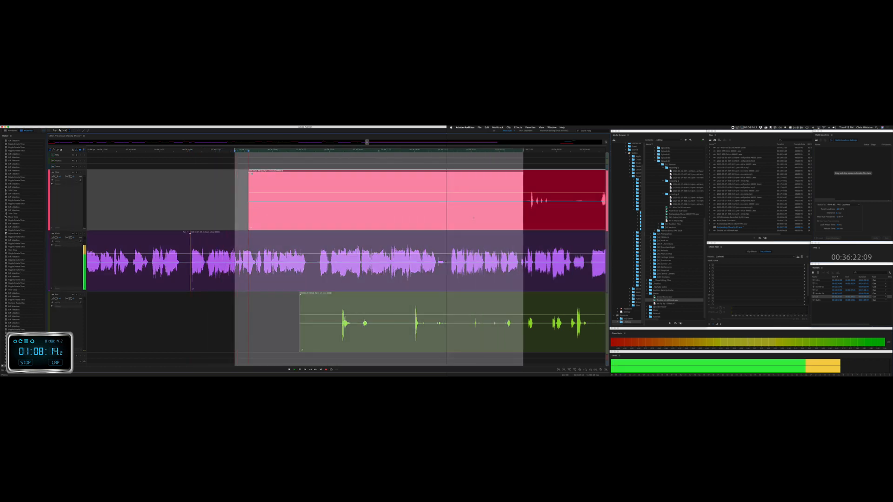
key("Delete")
left_click_drag(284, 333, 587, 334)
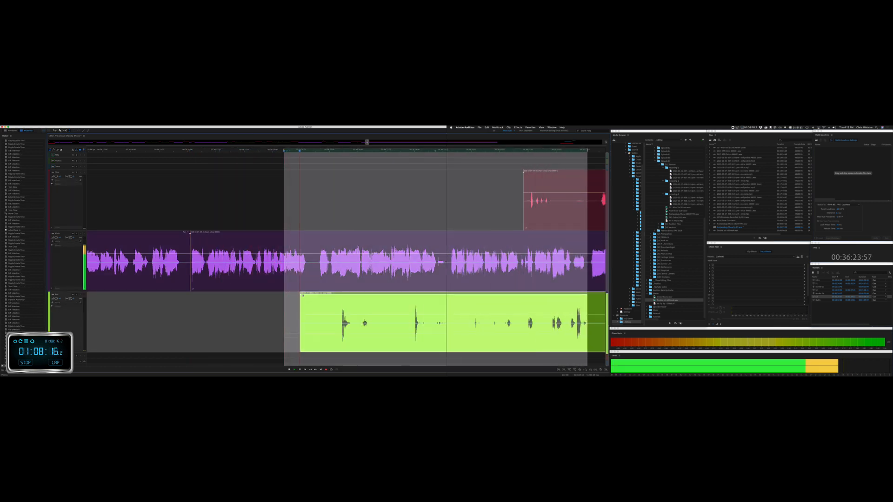
key("Delete")
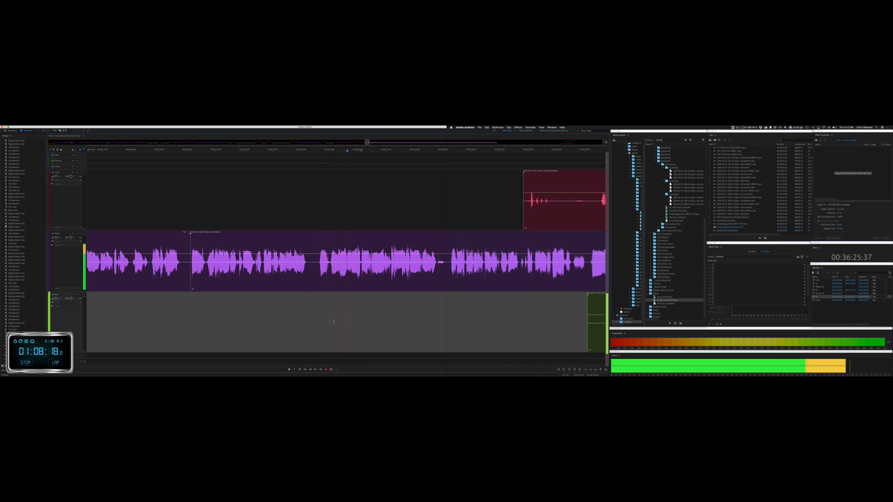
Step: Ripple-delete the short purple sound from about 36:24 to 36:25 across all tracks
key("space")
left_click_drag(329, 269, 310, 269)
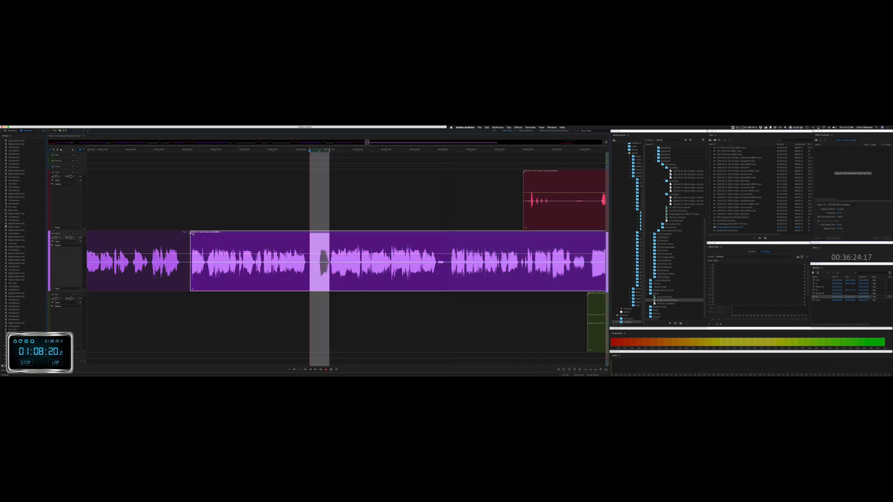
key("super+shift+Delete")
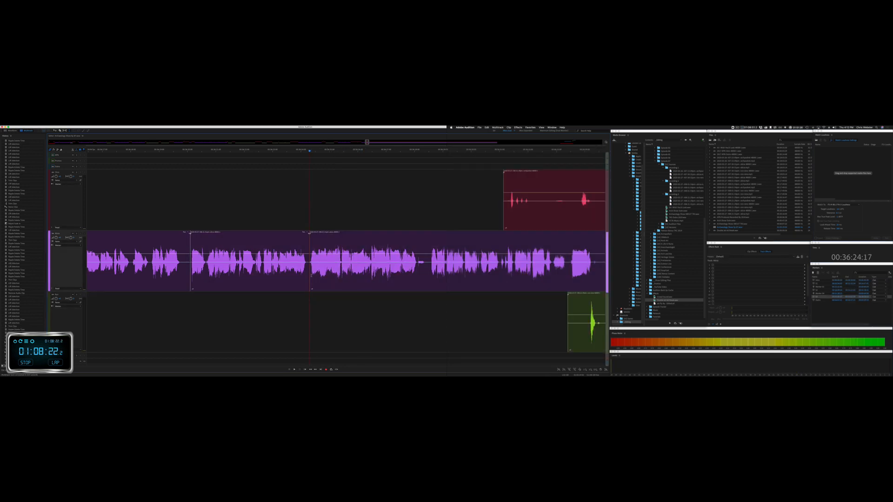
Step: Quit Audition and reopen the session file Archaeology Show Ep 87.sesx from Finder
key("super+q")
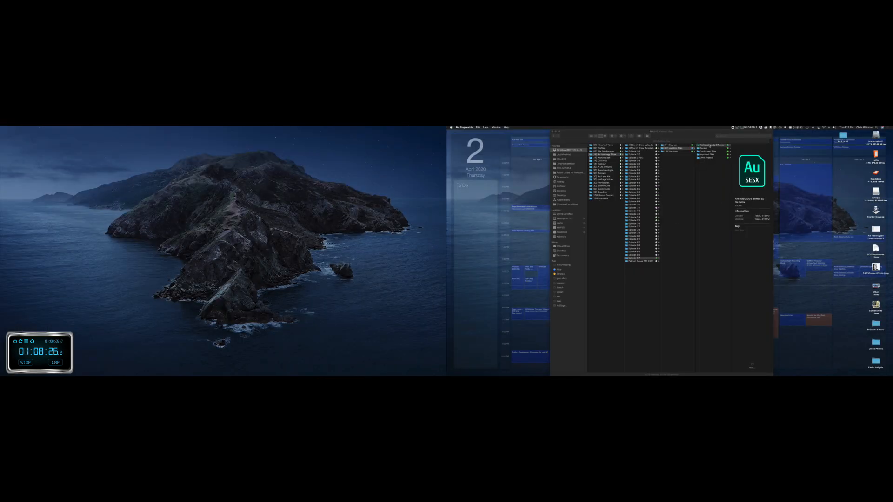
left_click(710, 148)
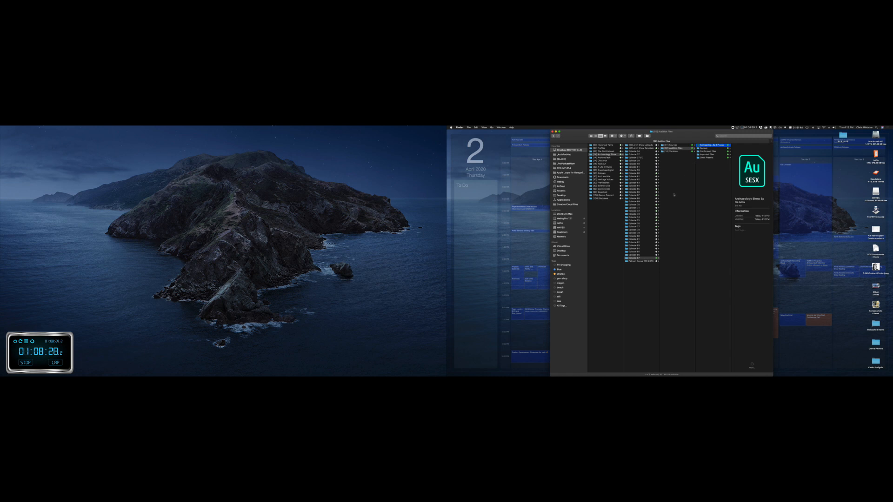
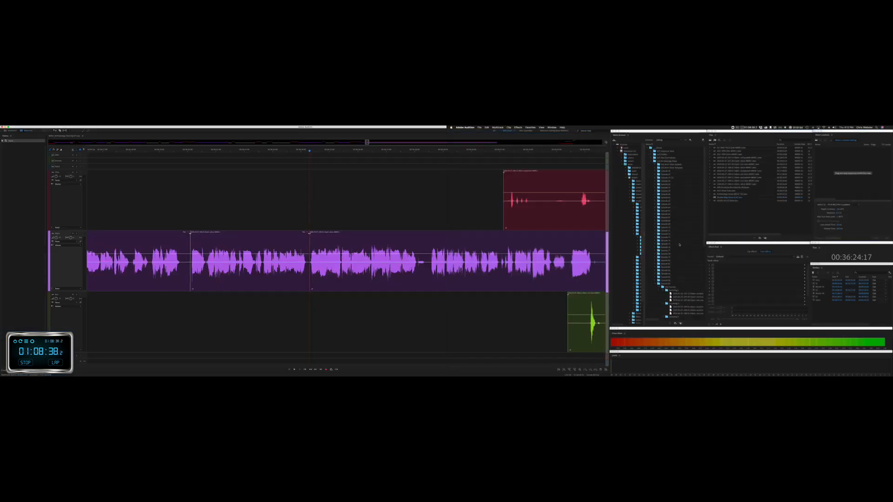
Step: Audition the purple speech and ripple-delete its drawn-out ending and pause from about 36:27.4 to 36:28.5 across all tracks
key("space")
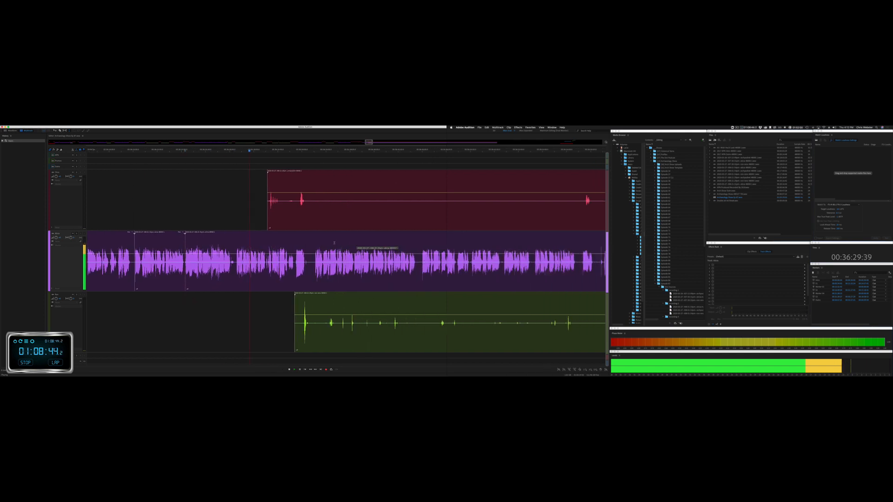
key("space")
scroll(219, 150, "up", 10)
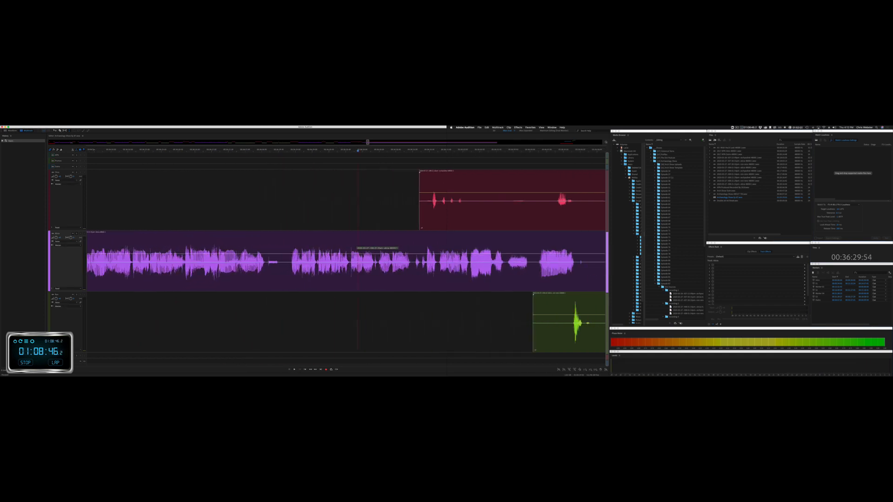
left_click(276, 269)
key("space")
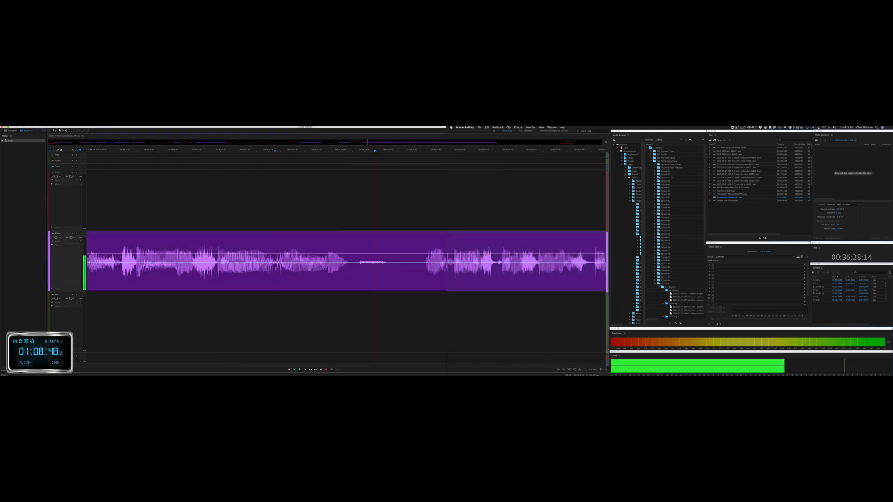
key("space")
left_click_drag(276, 268, 418, 265)
key("shift+super+BackSpace")
Step: Clear the red silence from about 36:34 to 36:42 and the green background noise from about 36:32 to 36:51
scroll(285, 289, "down", 8)
key("space")
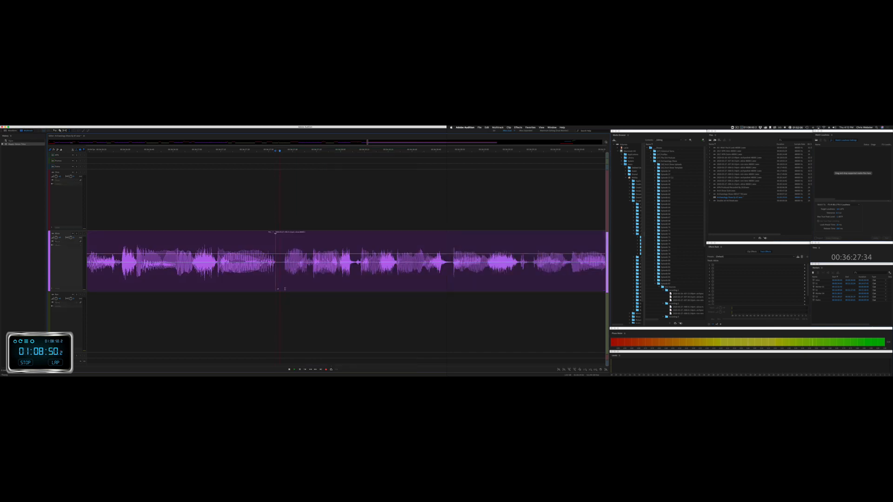
left_click_drag(406, 217, 573, 217)
key("Delete")
scroll(481, 213, "right", 4)
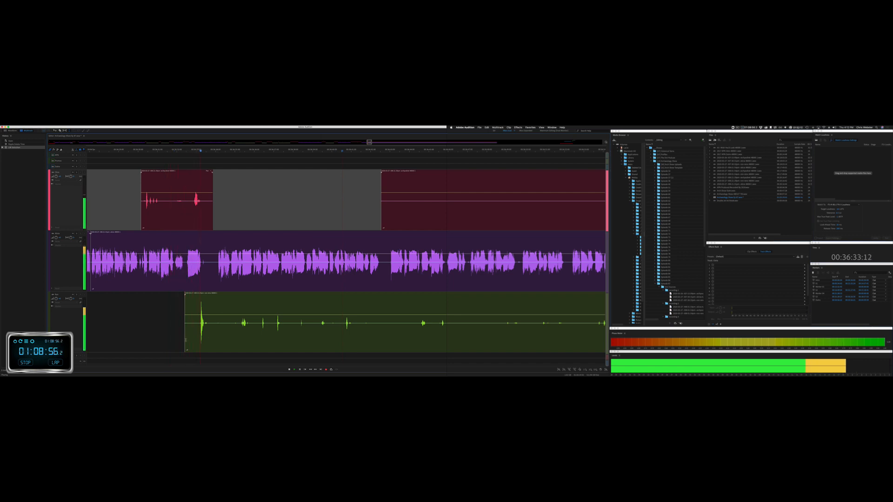
left_click_drag(185, 340, 541, 295)
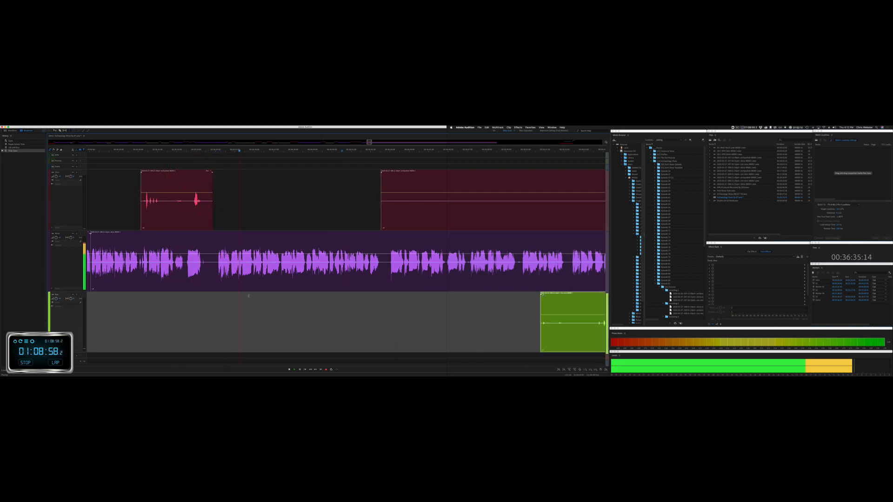
Step: Ripple-delete the isolated purple sound and following pause from about 36:32 to 36:34 across all tracks
key("space")
left_click_drag(185, 260, 216, 261)
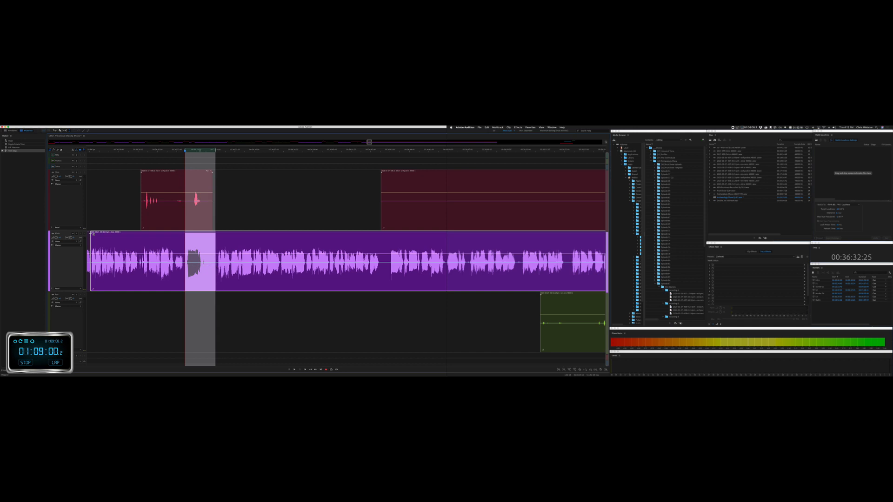
key("shift+super+BackSpace")
key("space")
Step: Clear the red silence from about 36:41 to 36:54 and the green background noise from about 36:49 to 36:58
scroll(205, 260, "right", 5)
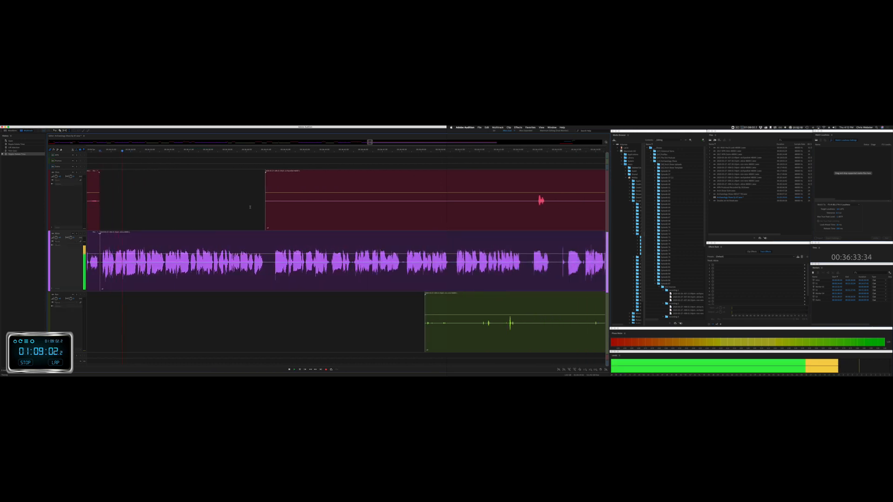
left_click_drag(251, 205, 532, 204)
key("Delete")
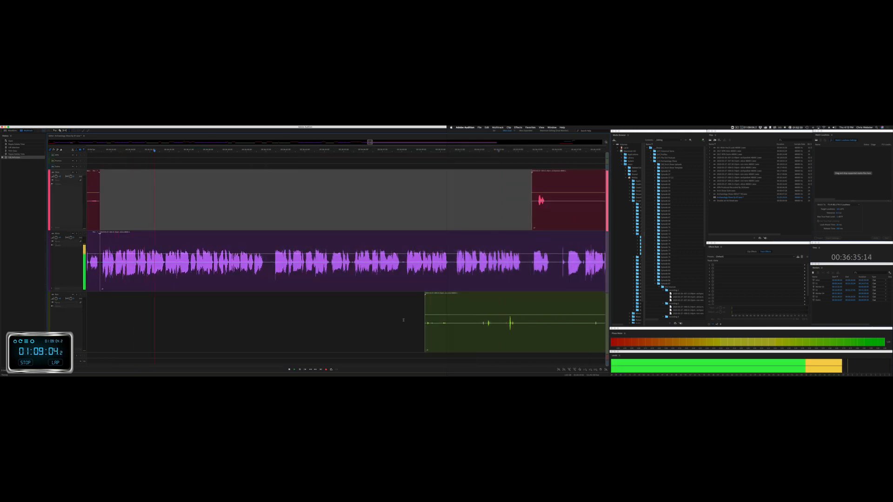
left_click_drag(404, 320, 602, 321)
key("Delete")
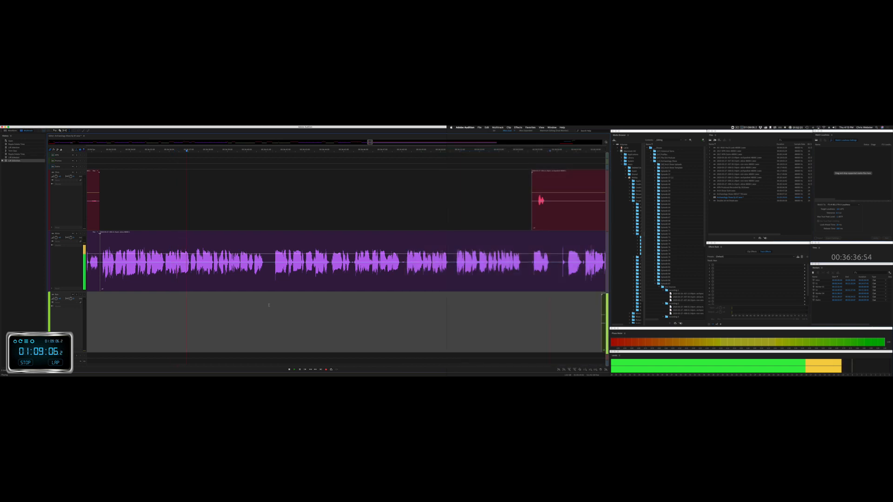
Step: Ripple-delete the brief purple sound of about 0.3 seconds at about 36:37 across all tracks
scroll(269, 305, "right", 3)
key("space")
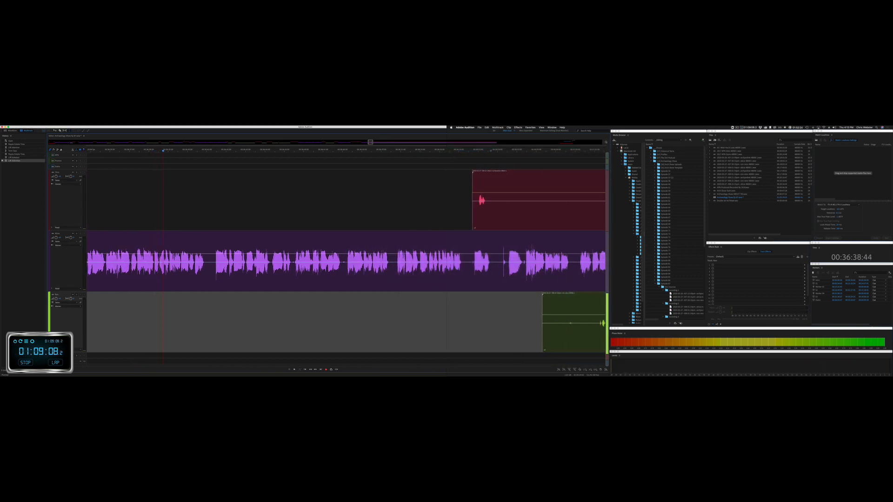
key("=")
key("=")
key("=")
scroll(135, 266, "up", 1)
left_click_drag(125, 265, 152, 266)
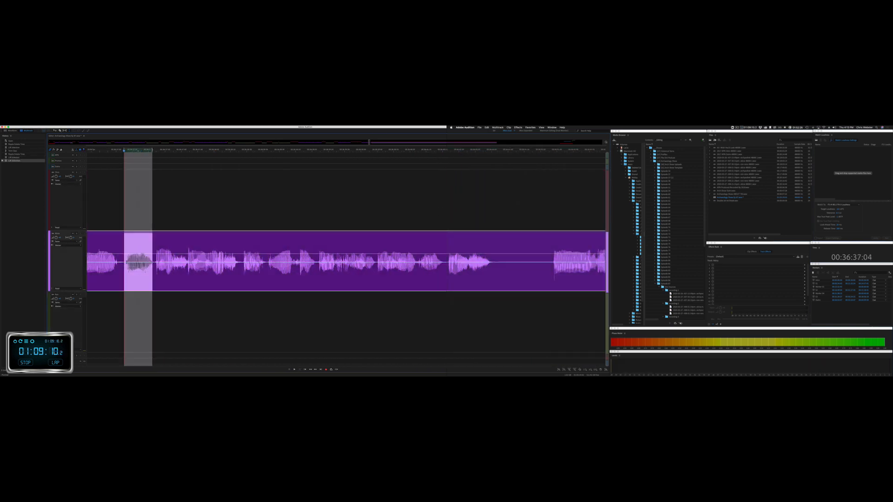
key("shift+Delete")
key("space")
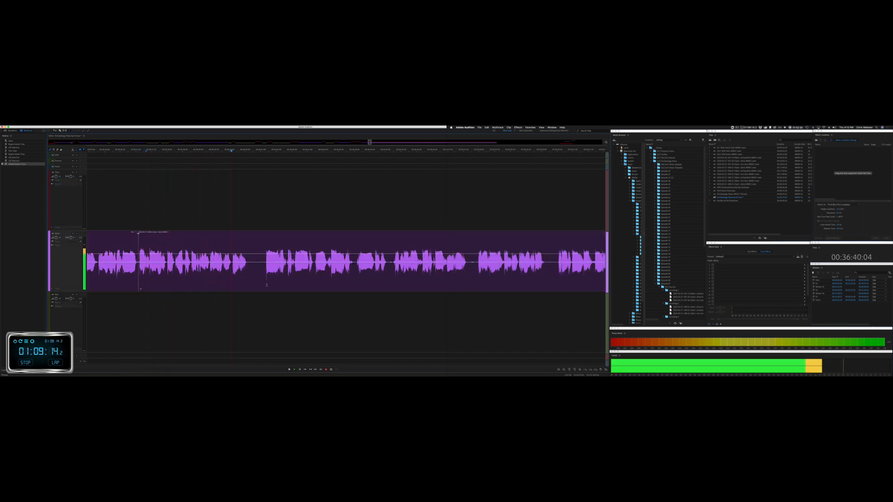
Step: Stop playback and set the audio hardware I/O buffer size to 1024 samples in the preferences
key("space")
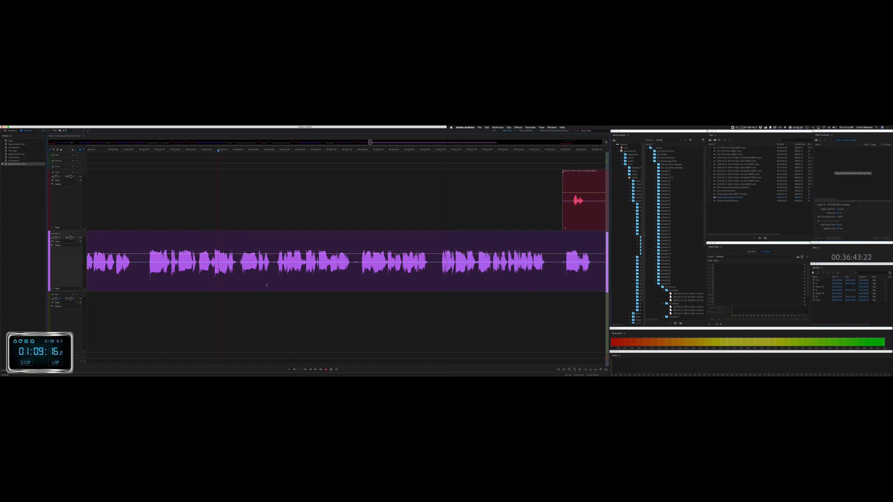
key("super+comma")
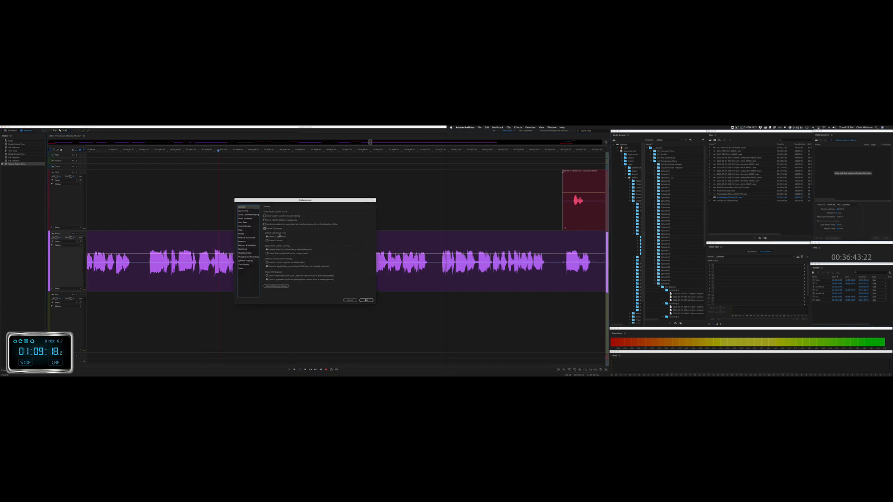
left_click(256, 219)
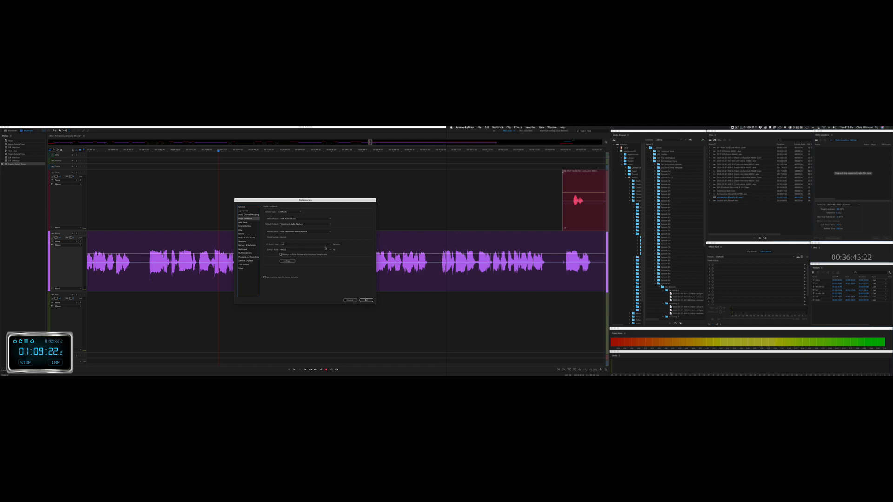
left_click(330, 244)
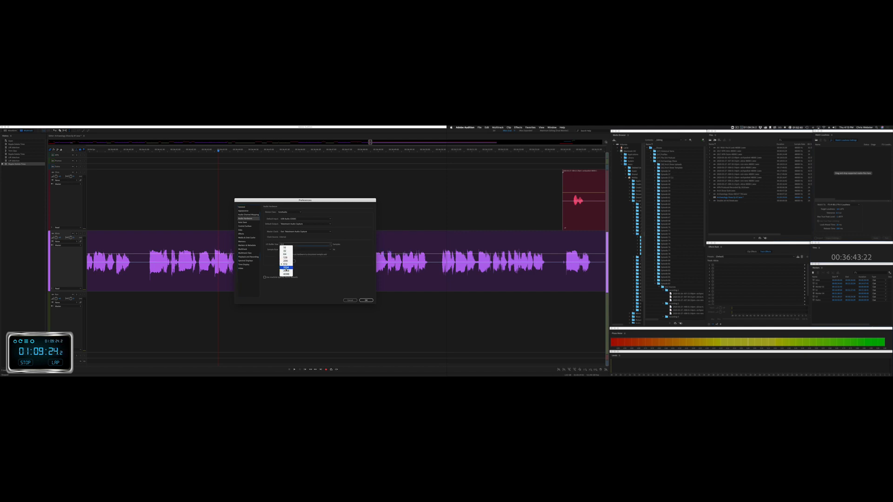
left_click(286, 268)
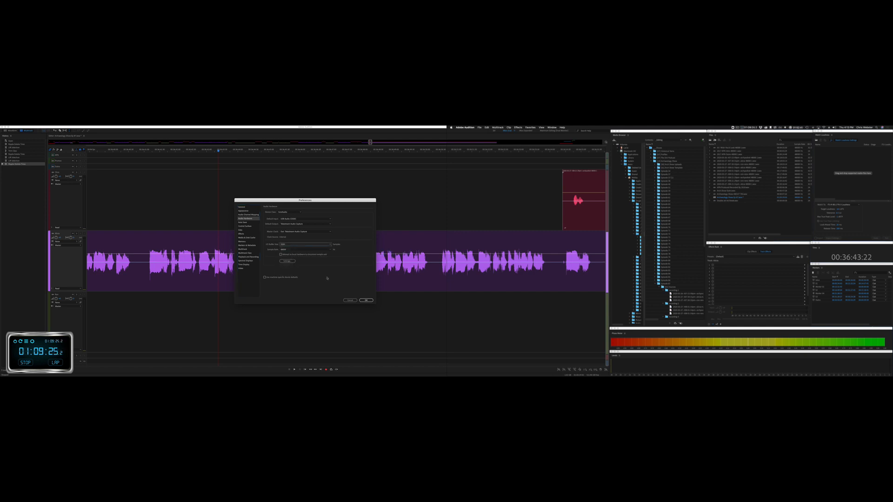
left_click(365, 301)
Step: Ripple-delete the short purple sound at about 36:44 across all tracks and add a brief fade-in to the purple clip after the cut
key("space")
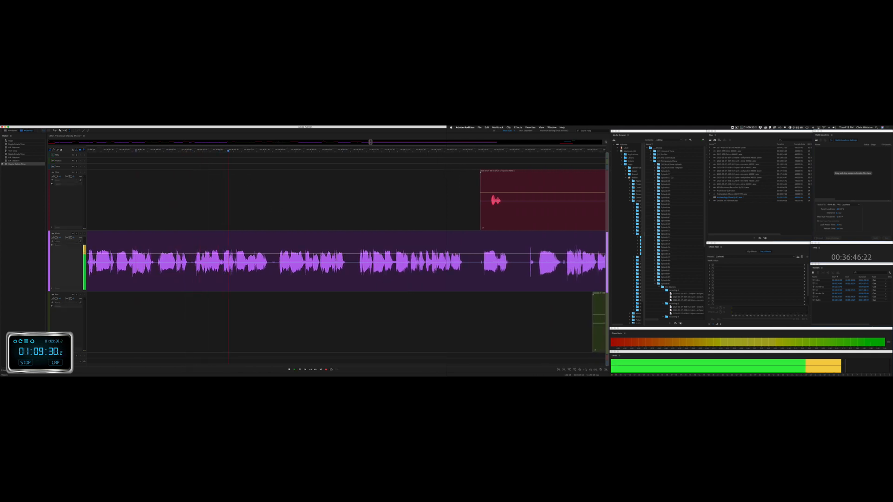
key("space")
left_click(156, 267)
key("space")
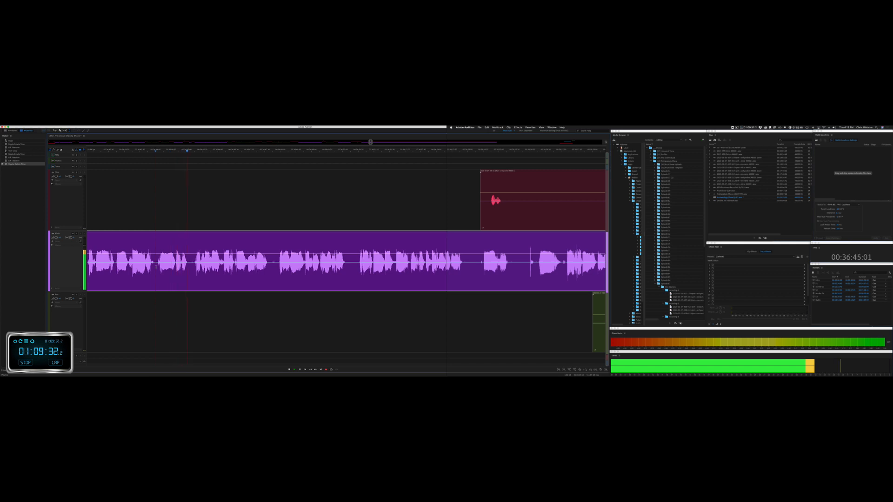
key("space")
left_click_drag(156, 267, 176, 267)
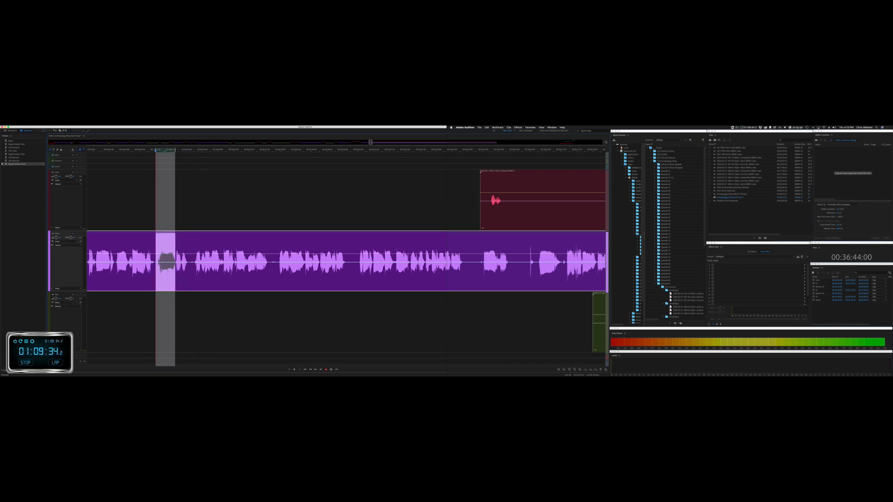
key("ctrl+shift+Delete")
key("space")
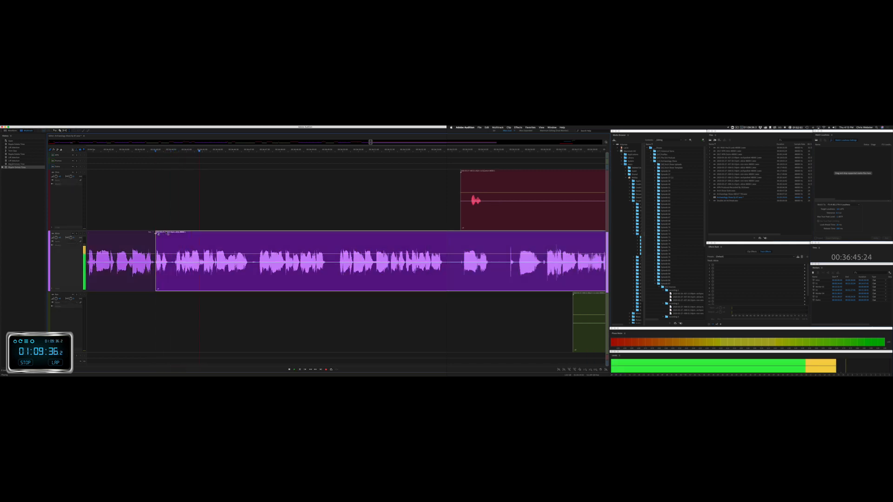
left_click_drag(158, 235, 163, 199)
Step: Clear the red silence from about 36:55 to 37:02 and the green background noise from about 36:57 to 37:03
scroll(223, 217, "right", 5)
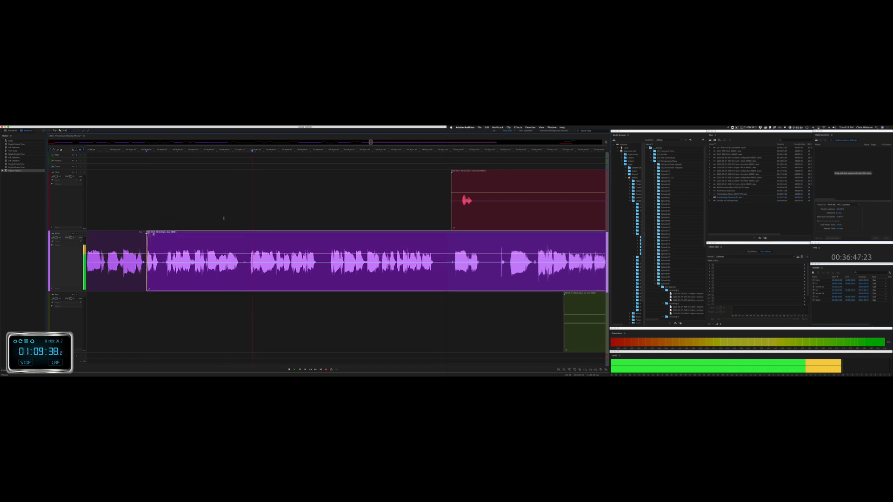
scroll(297, 210, "right", 3)
left_click_drag(324, 209, 552, 209)
key("Delete")
left_click(467, 344)
left_click_drag(467, 345, 593, 344)
key("Delete")
Step: Clear the purple click at about 36:55 and ripple-delete the stretch from about 36:53 to 36:55 across all tracks
left_click(567, 339)
left_click_drag(328, 272, 348, 274)
key("Delete")
left_click(338, 274)
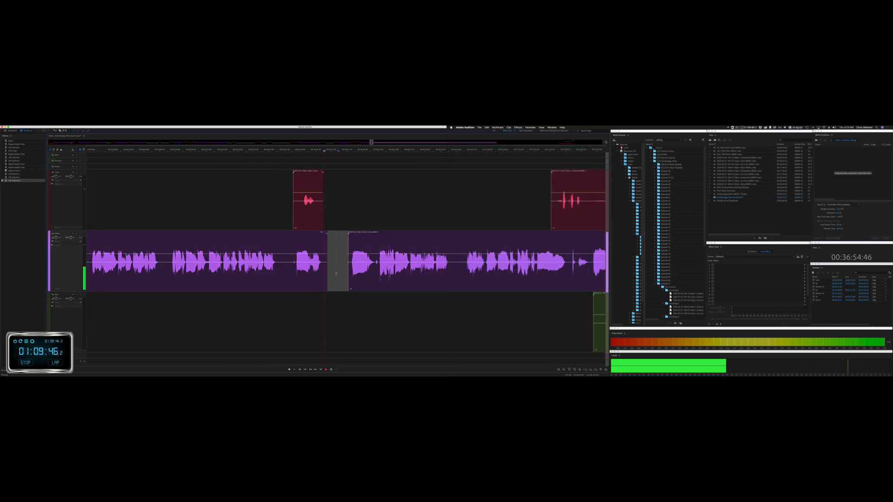
left_click_drag(281, 272, 348, 272)
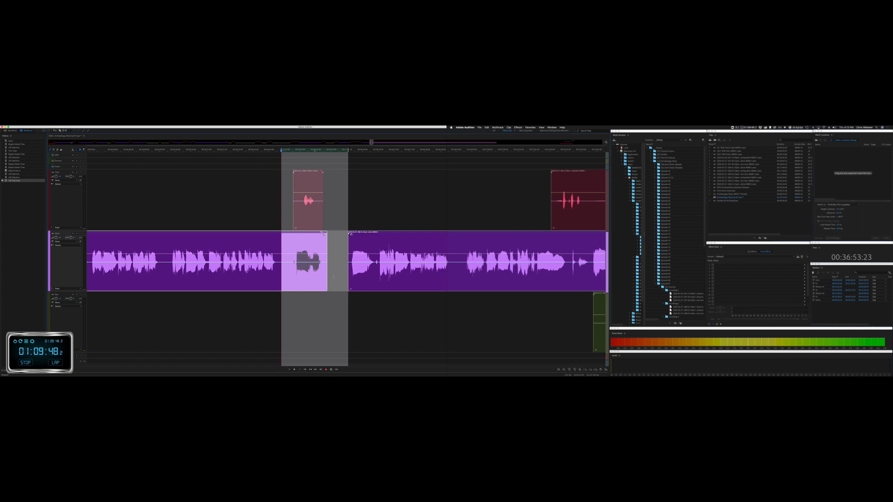
key("super+shift+Delete")
Step: Clear the red silence from about 37:01 to 37:08 and the green background noise from about 37:01 to 37:11
key("space")
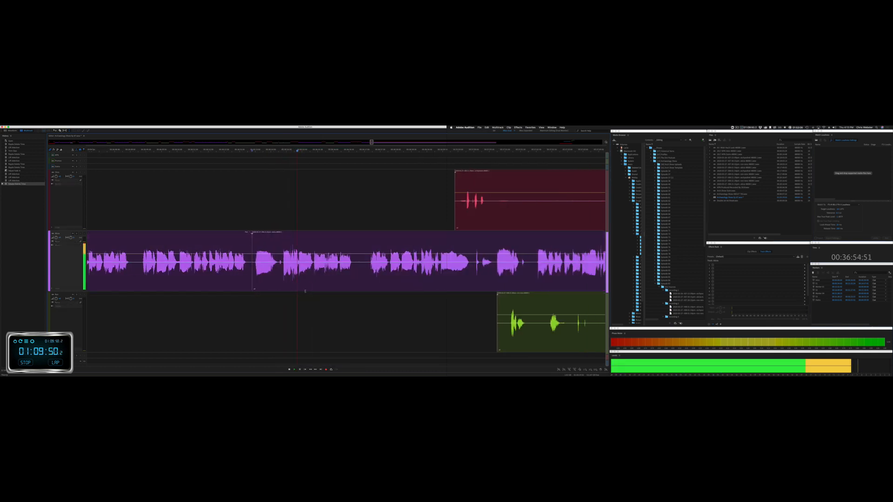
scroll(305, 291, "right", 5)
left_click_drag(283, 208, 501, 212)
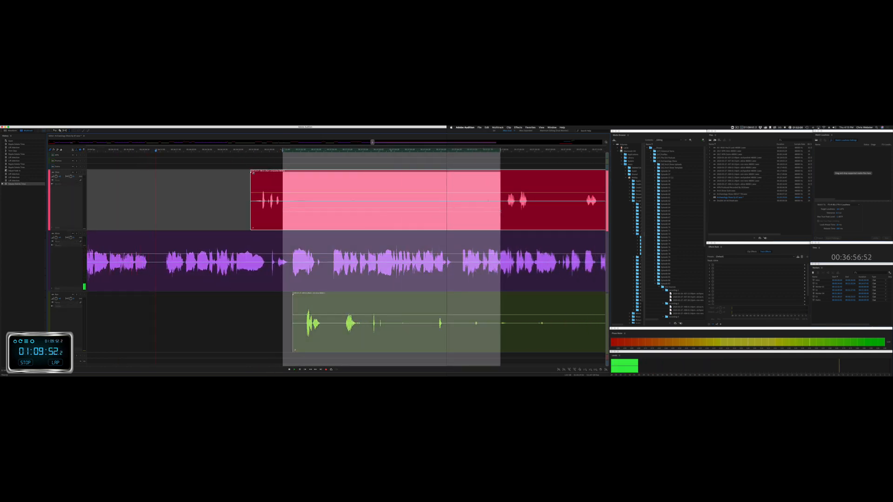
key("Delete")
left_click_drag(275, 326, 583, 326)
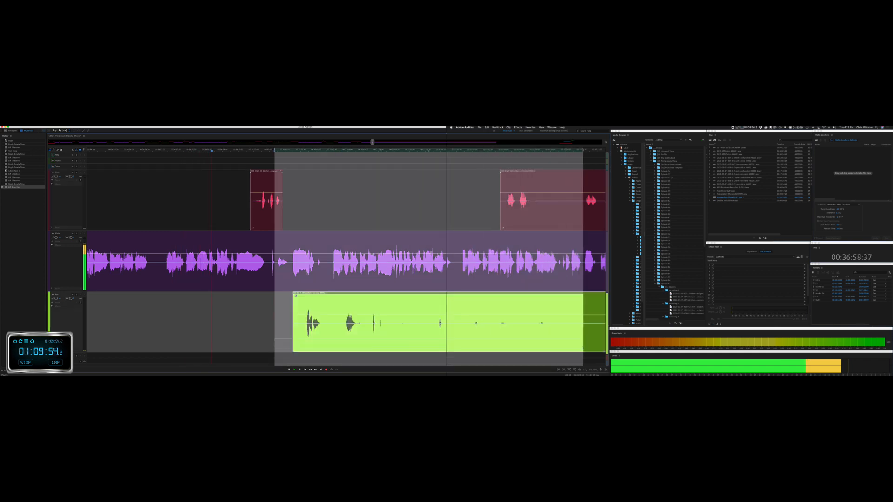
key("Delete")
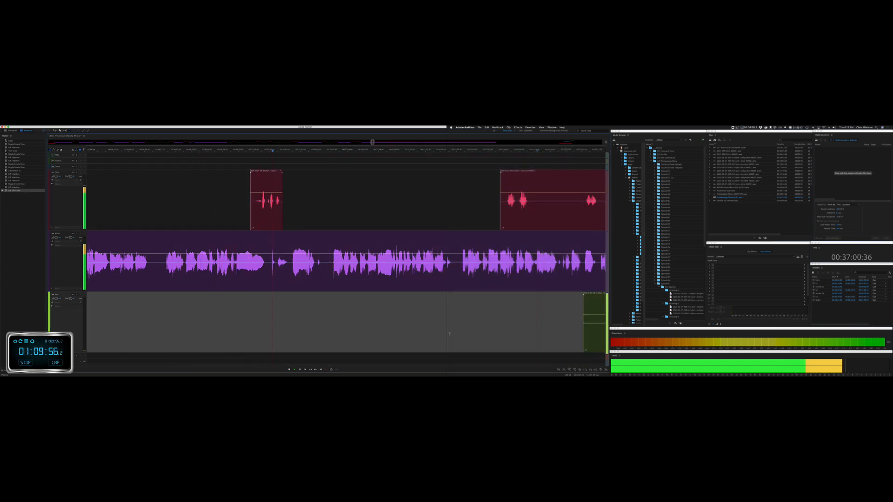
Step: Continue reviewing the dialogue and clear the green background noise from about 37:11 to 37:18
key("space")
key("space")
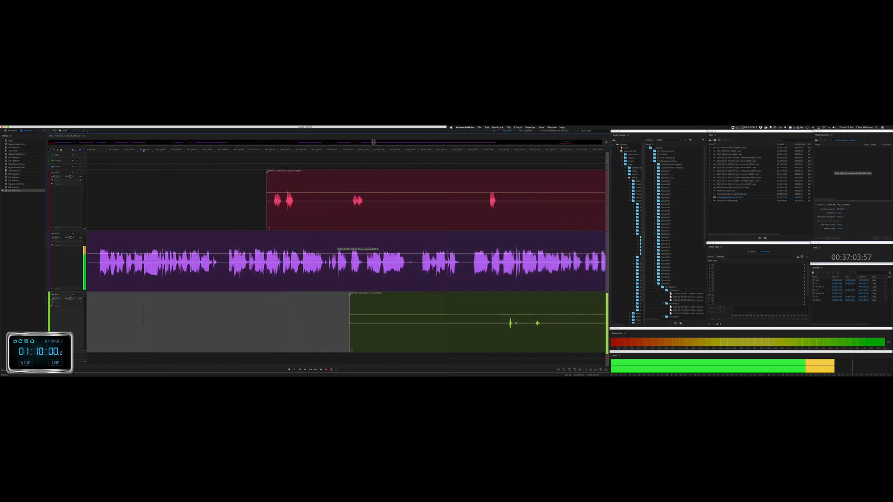
left_click_drag(329, 327, 592, 327)
key("Delete")
left_click(558, 327)
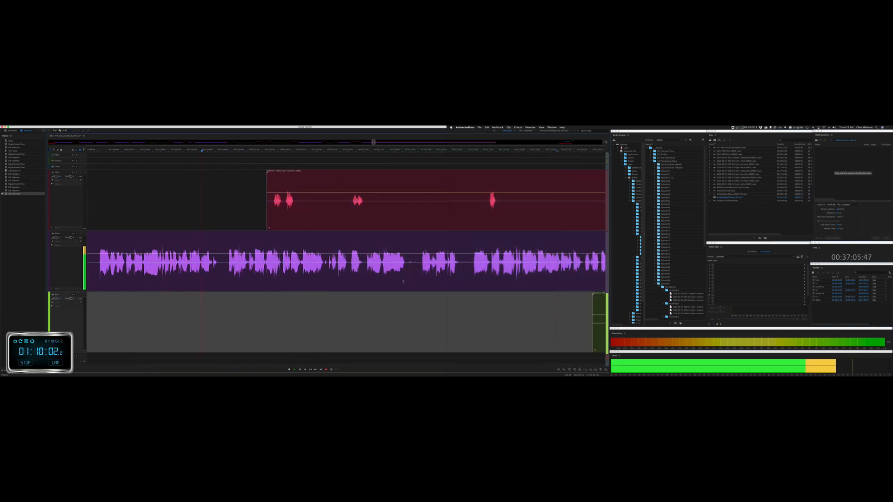
Step: Clear the red silence from about 37:11 to 37:15 and from about 37:09 to 37:10.5, keeping the short responses
left_click_drag(300, 208, 482, 207)
key("Delete")
left_click(367, 207)
key("Delete")
left_click(467, 216)
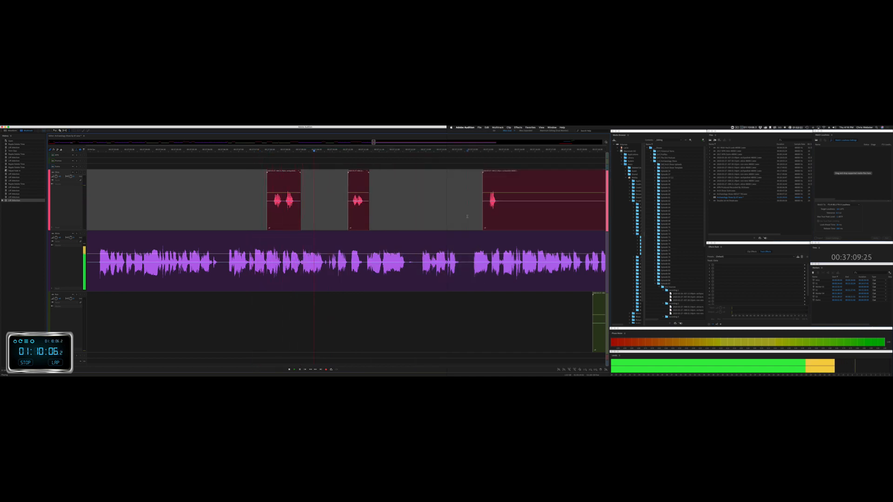
Step: Move the short red clip at about 37:08 roughly 1.5 seconds earlier and replay the passage
scroll(467, 216, "right", 2)
scroll(467, 216, "left", 5)
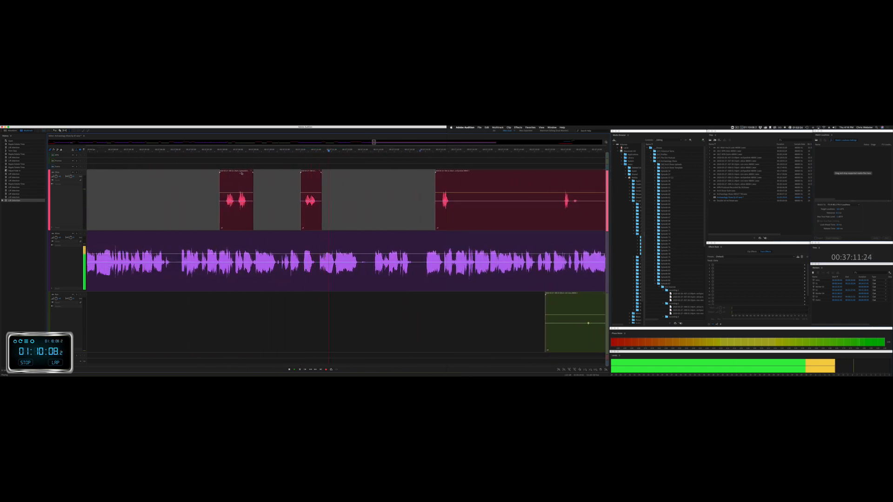
left_click_drag(230, 172, 183, 173)
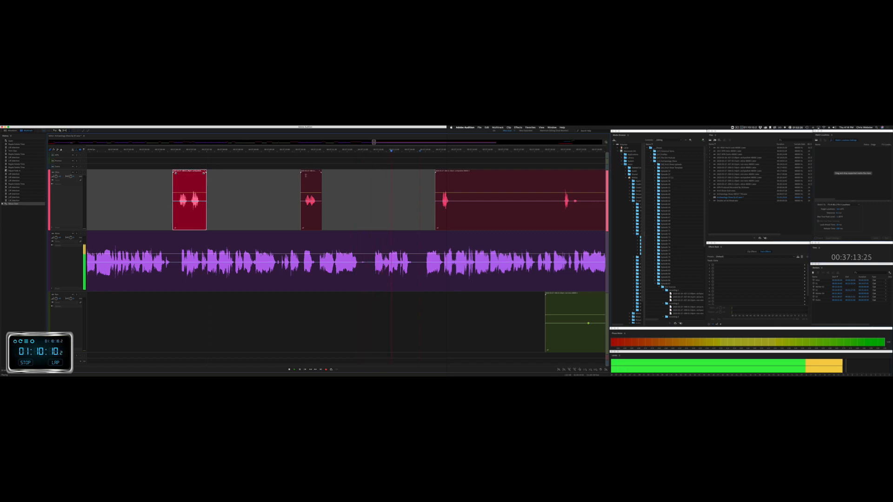
scroll(298, 195, "right", 5)
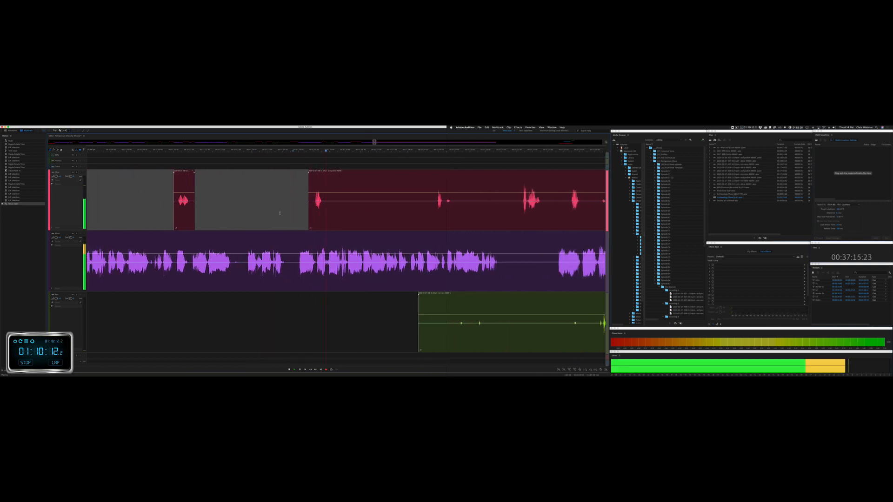
scroll(280, 213, "left", 4)
key("space")
left_click(107, 218)
key("space")
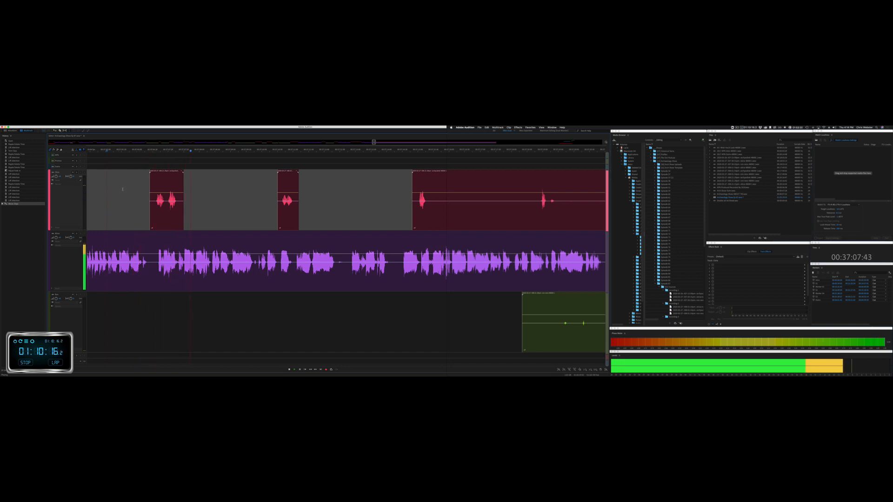
Step: Clear the red silence from about 37:16 to 37:19 and the green background noise from about 37:18 to 37:24
scroll(123, 189, "right", 4)
left_click_drag(329, 212, 430, 212)
key("Delete")
left_click(389, 213)
left_click_drag(388, 346, 583, 346)
key("Delete")
left_click(557, 343)
Step: Ripple-delete the purple sound from about 37:14.3 to 37:15 across all tracks and extend the short red clip's start slightly before the cut
scroll(477, 332, "right", 4)
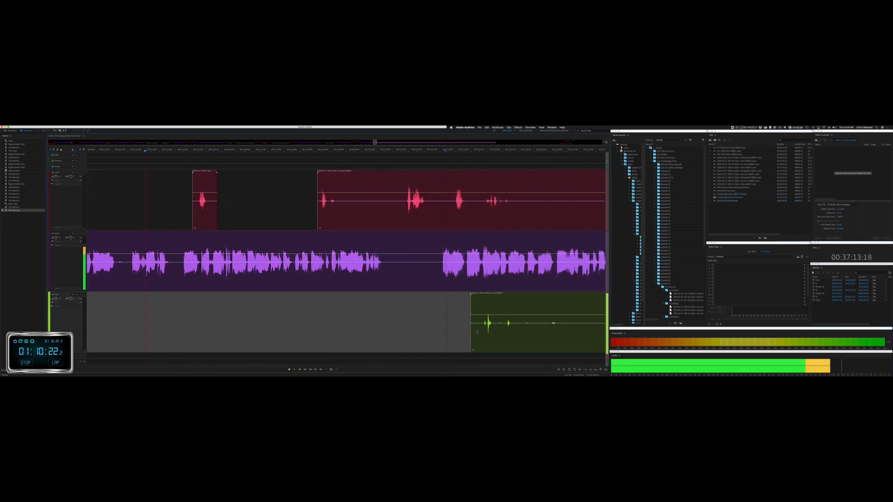
scroll(477, 332, "right", 2)
key("space")
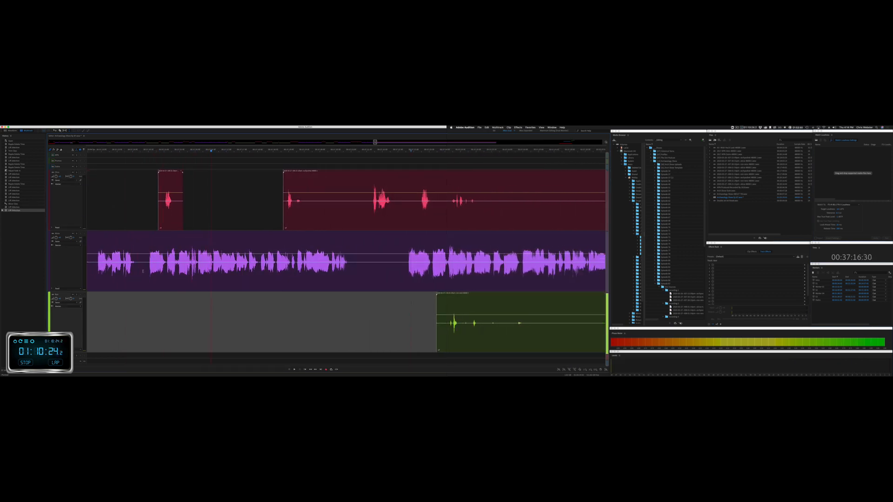
left_click_drag(143, 271, 165, 271)
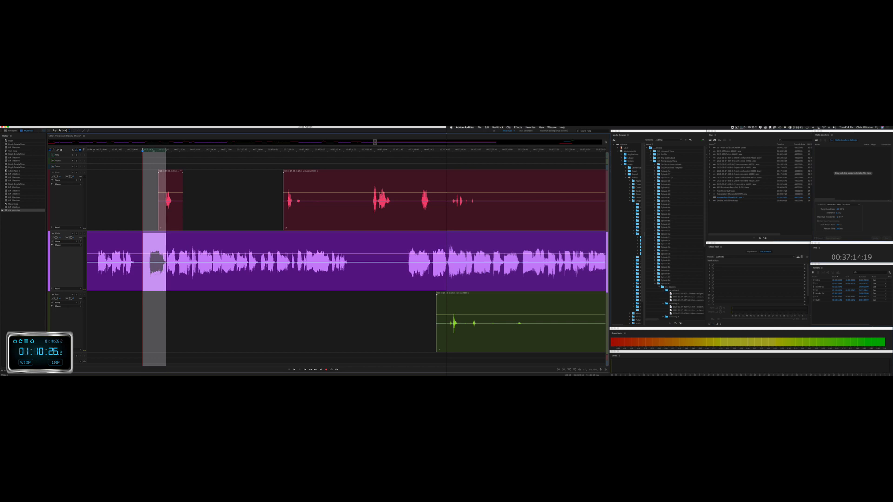
key("super+shift+Delete")
key("space")
left_click(151, 176)
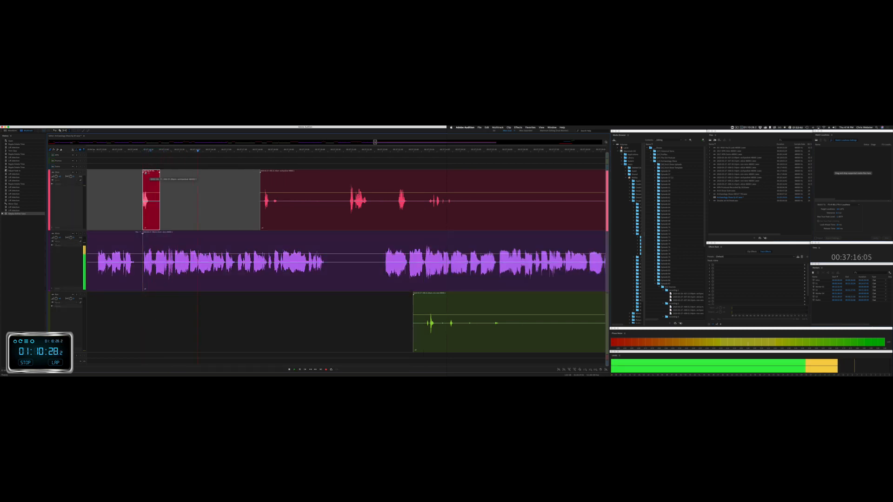
left_click_drag(142, 181, 136, 181)
Step: Trim the red clip's start to about 37:21 and ripple-delete the pause from about 37:20.2 to 37:20.8 across all tracks
scroll(176, 209, "right", 5)
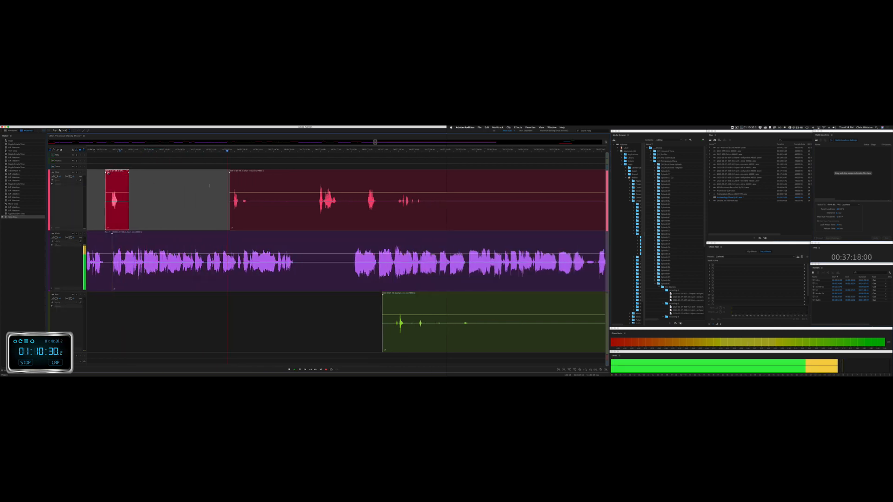
left_click_drag(249, 261, 300, 261)
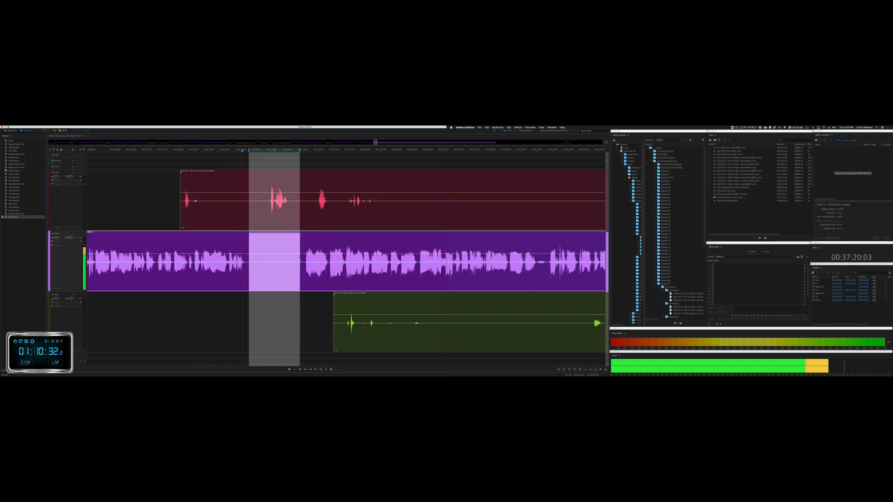
key("Delete")
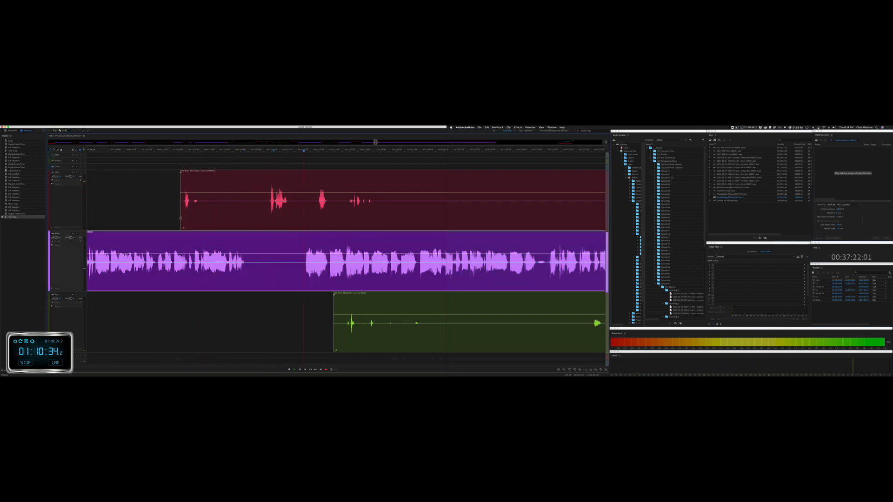
left_click_drag(180, 218, 267, 218)
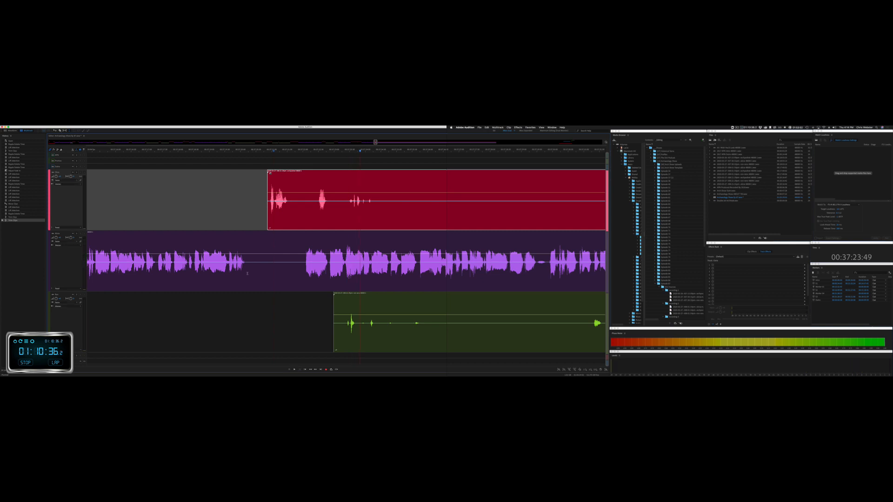
left_click_drag(248, 274, 268, 273)
key("shift+super+BackSpace")
key("space")
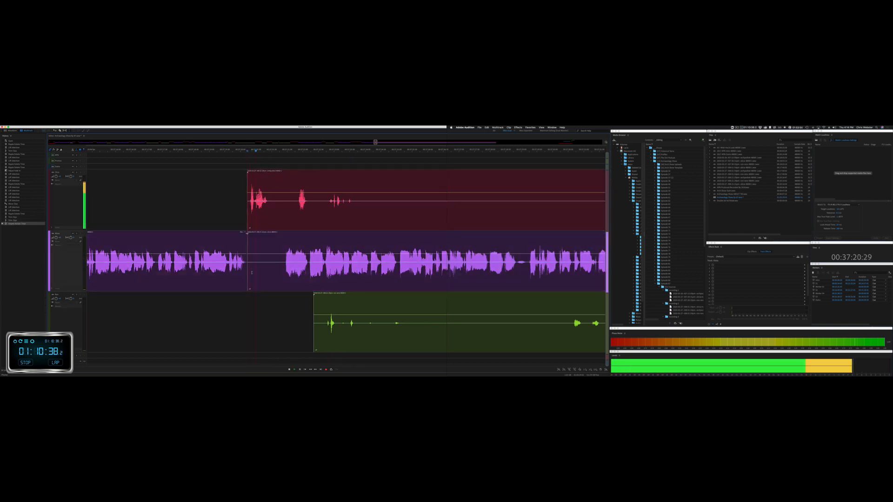
Step: Clear the green background noise from about 37:22 to 37:33 and the red silence from about 37:24 to 37:37
left_click_drag(303, 308, 585, 330)
key("shift+super+BackSpace")
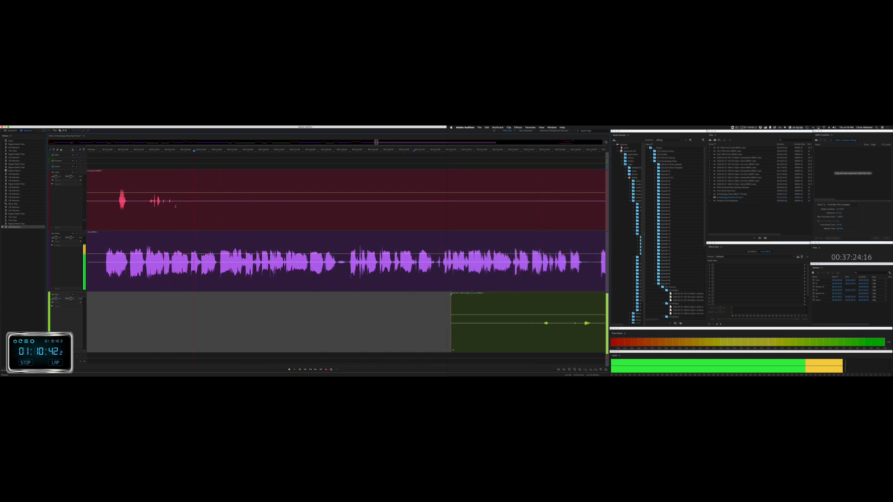
left_click_drag(175, 206, 586, 209)
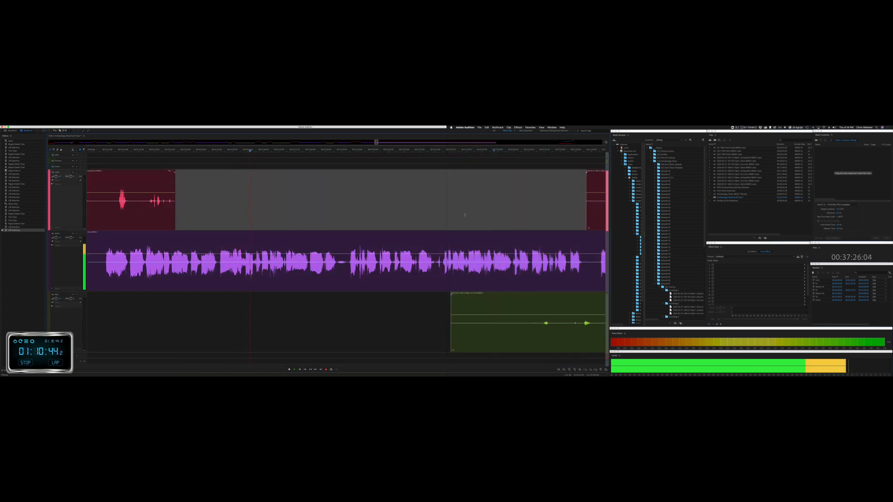
Step: Replay the purple speech near 37:25 and ripple-delete the short sound from about 37:25.1 to 37:25.4 across all tracks
key("space")
left_click(180, 270)
key("space")
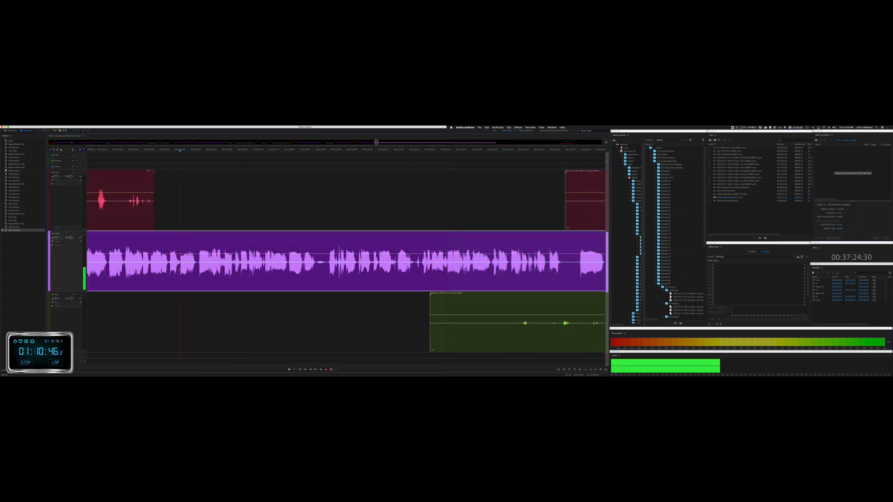
scroll(182, 269, "up", 5)
key("space")
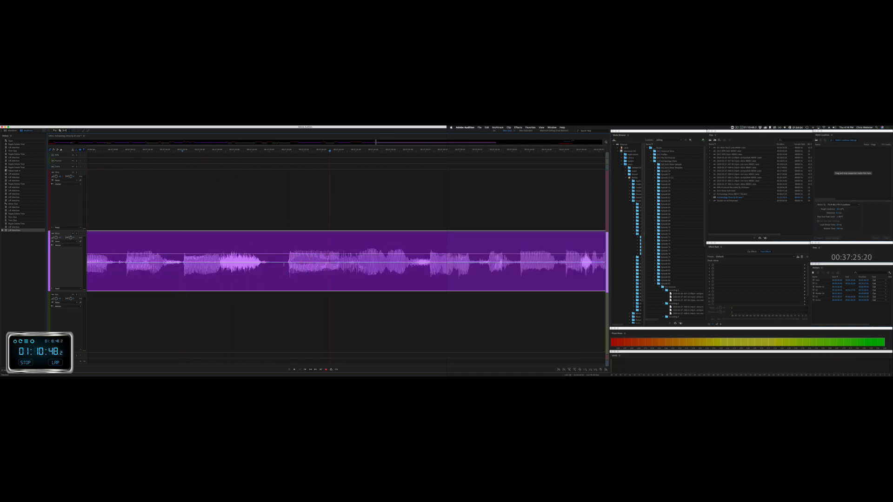
left_click_drag(283, 260, 345, 261)
key("shift+Delete")
key("space")
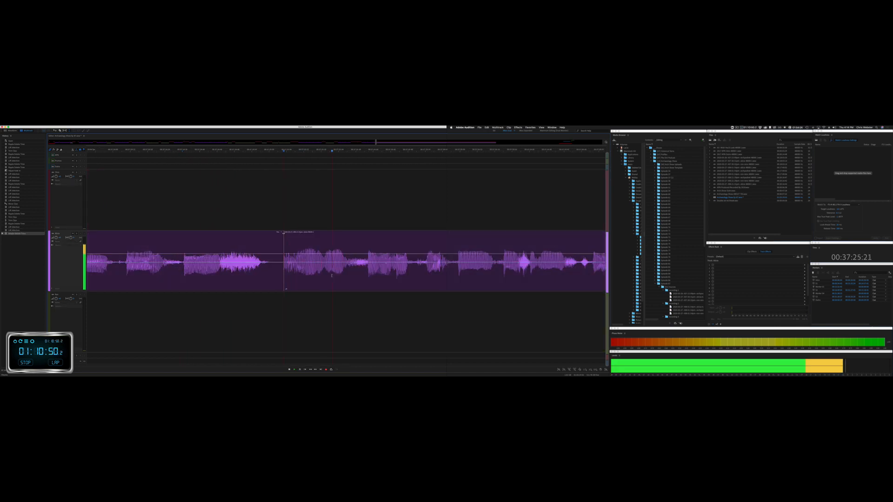
key("space")
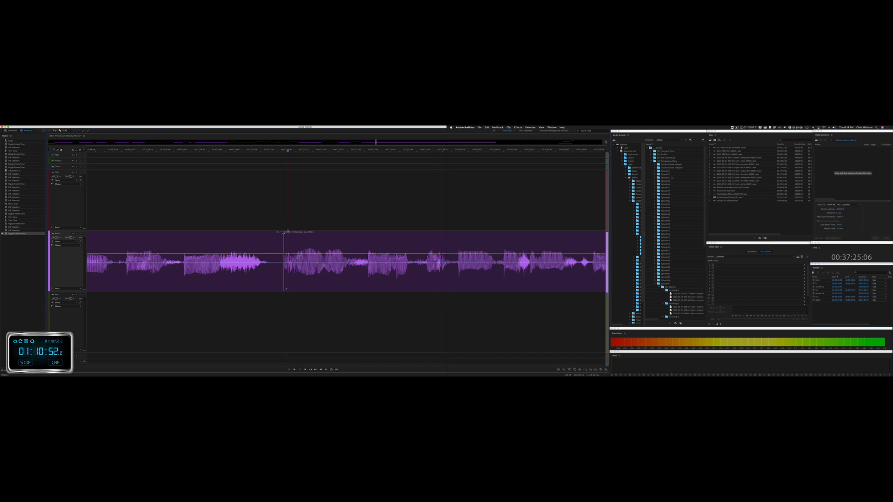
Step: Add a brief fade-in to the purple clip after the cut at about 37:25 and replay the edit
left_click(284, 234)
left_click_drag(286, 235, 305, 193)
left_click(190, 197)
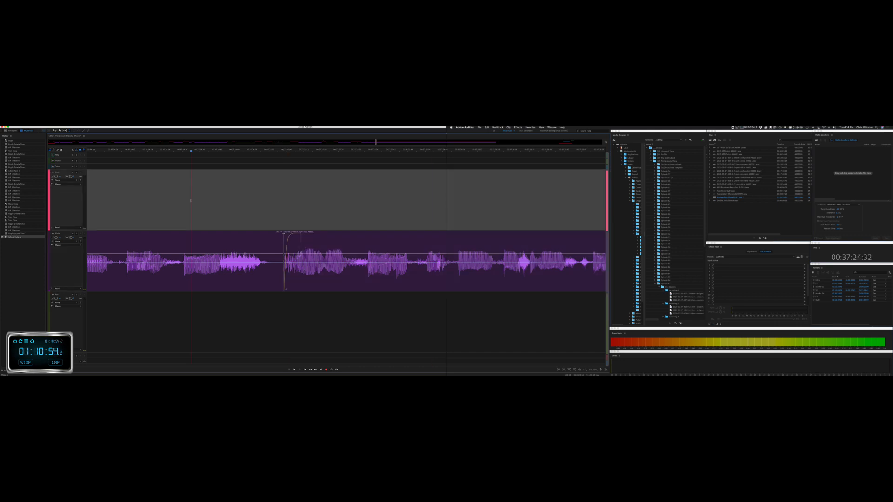
key("space")
Step: Clear the green background noise from about 37:32 to 37:47 and the red silence from about 37:36 to 37:47
scroll(190, 198, "down", 6)
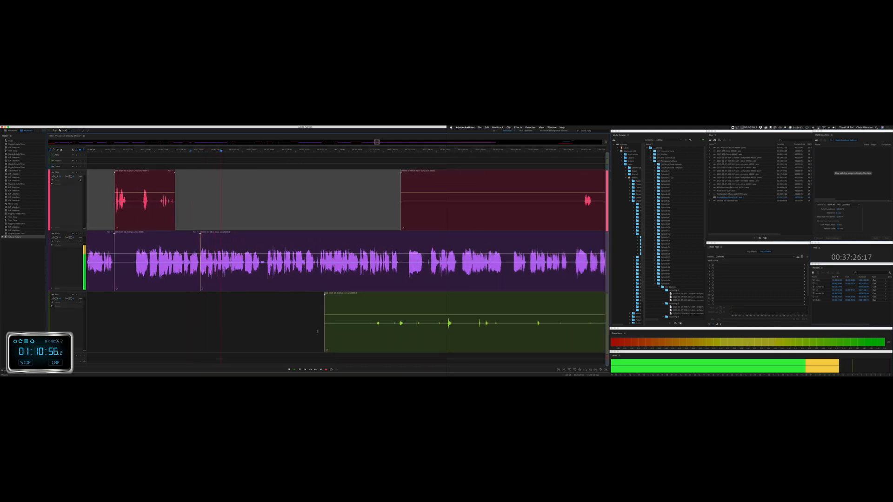
left_click_drag(318, 331, 583, 332)
key("Delete")
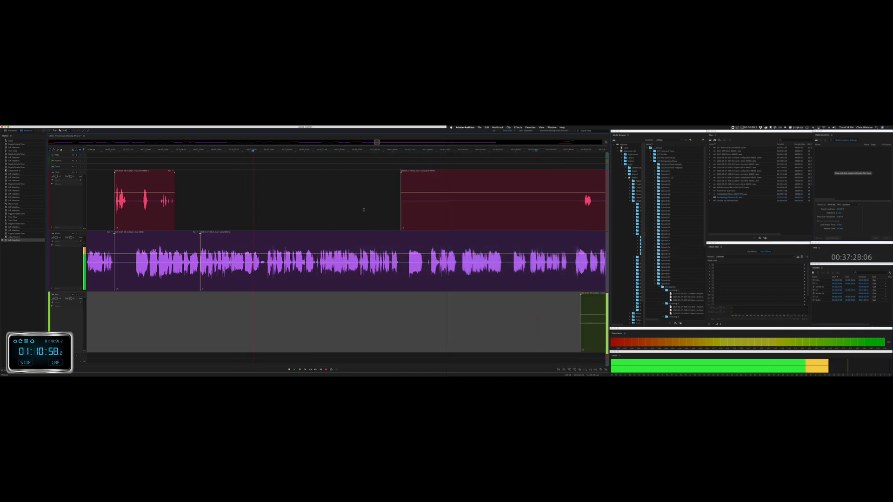
left_click_drag(364, 209, 582, 212)
key("Delete")
left_click(352, 216)
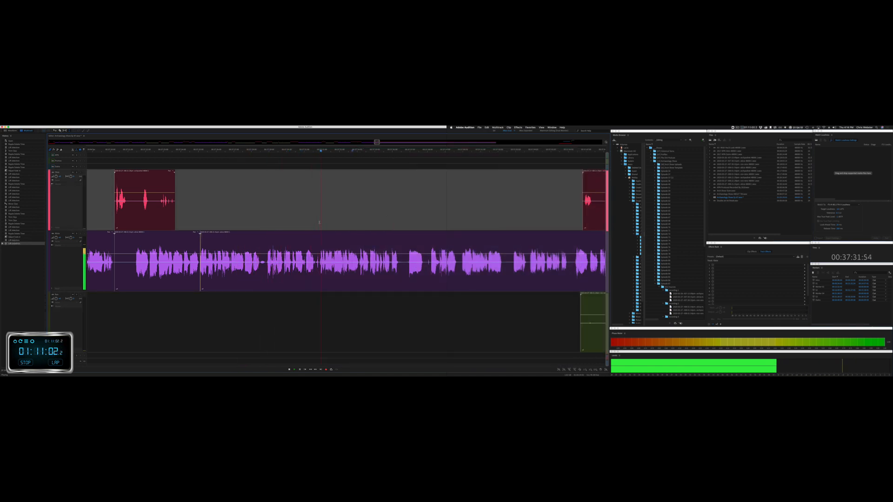
Step: Ripple-delete the purple sound from about 37:36.5 to 37:38 across all tracks and resume playback
scroll(319, 223, "right", 5)
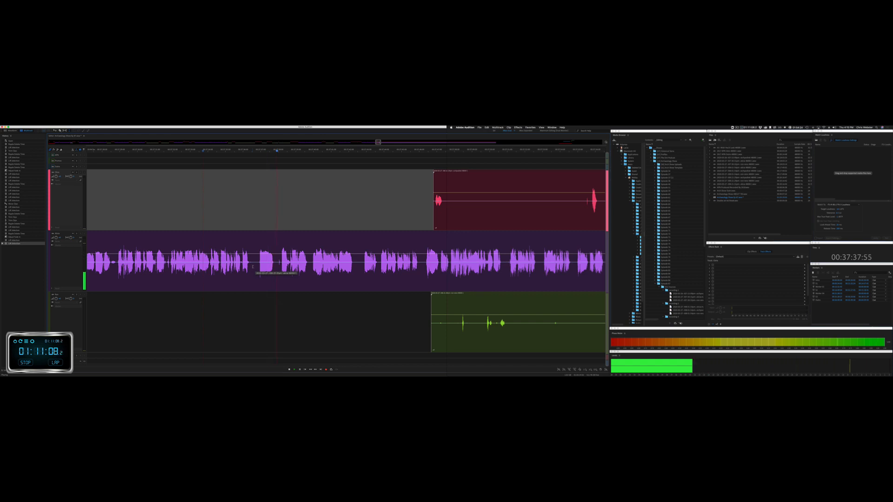
left_click_drag(252, 267, 280, 262)
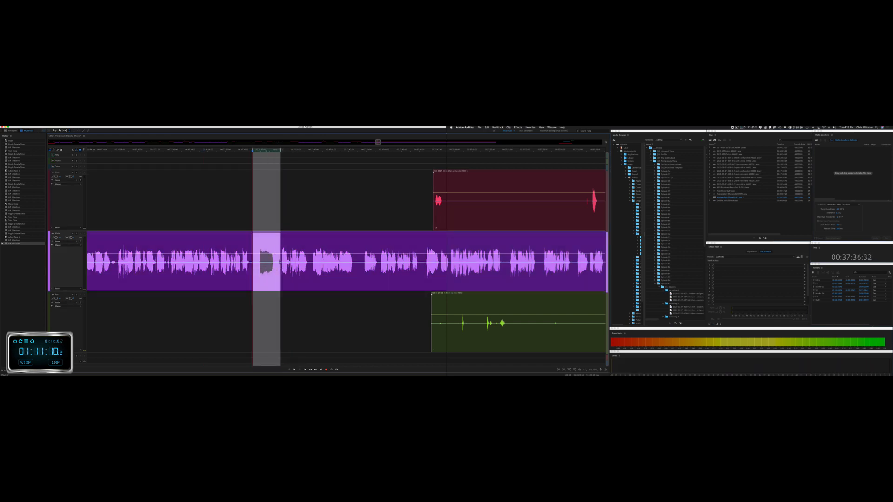
key("super+shift+BackSpace")
key("space")
Step: Clear the red silence from about 37:46 to 37:54 and the green background noise from about 37:45 to 38:32
scroll(276, 268, "down", 5)
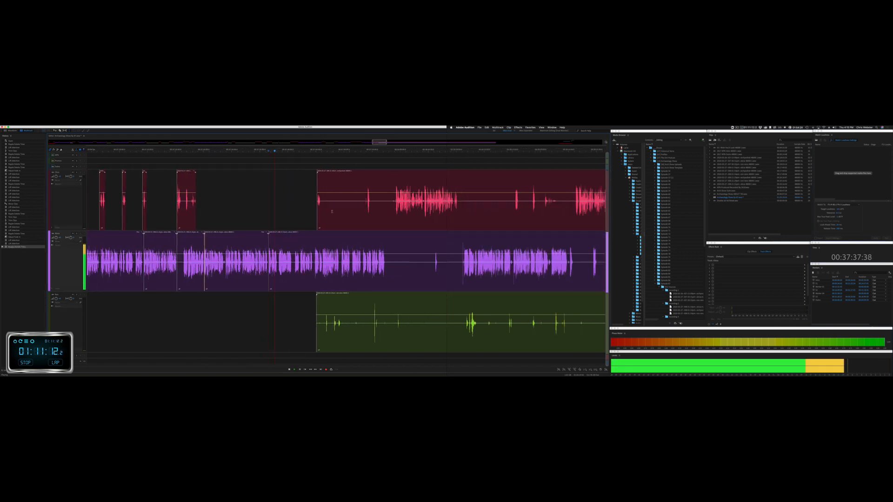
left_click_drag(325, 212, 363, 208)
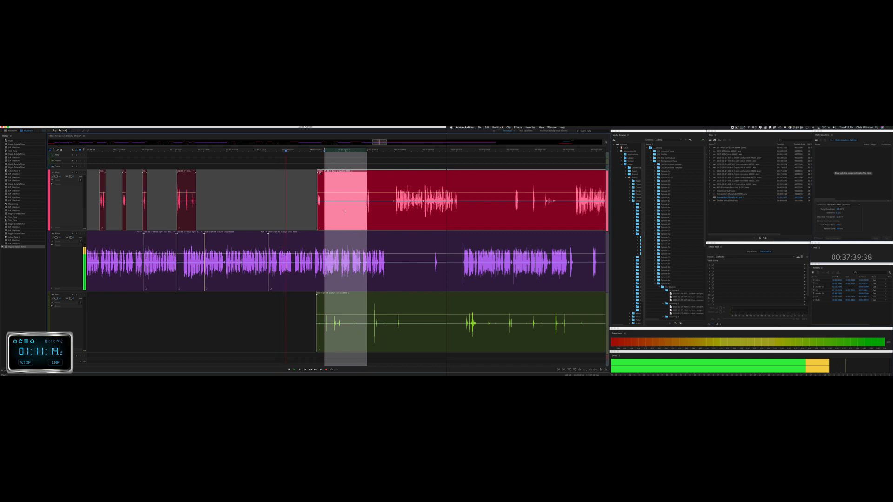
key("Delete")
left_click_drag(303, 331, 583, 332)
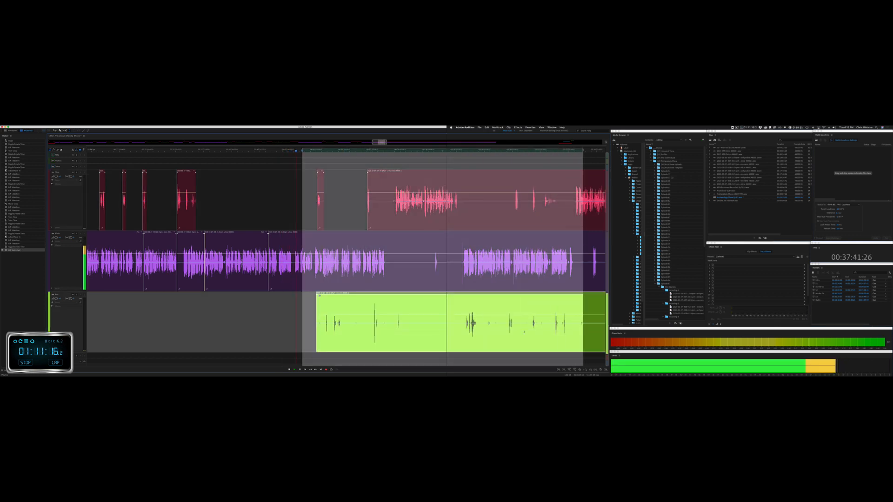
key("Delete")
left_click(524, 332)
scroll(525, 333, "right", 3)
Step: Stop playback, ripple-delete the purple filler sound from about 37:41 to 37:42 across all tracks, and resume playback
key("space")
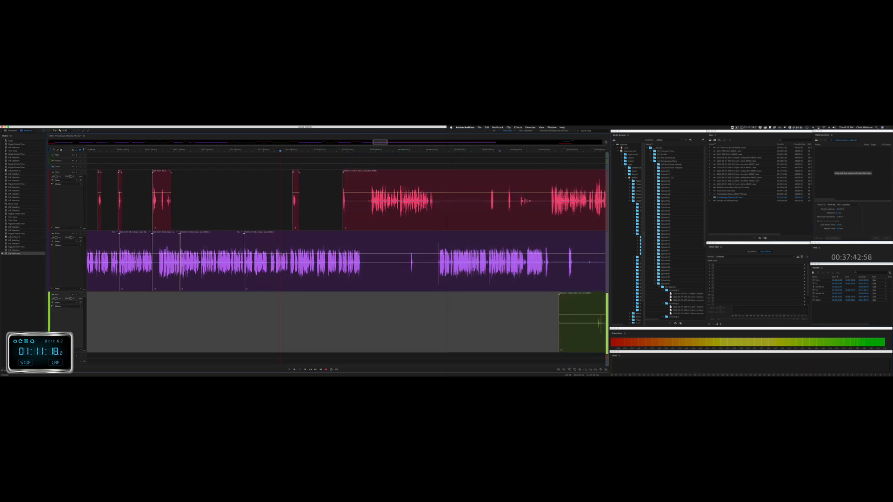
scroll(273, 150, "up", 4)
left_click_drag(251, 260, 284, 260)
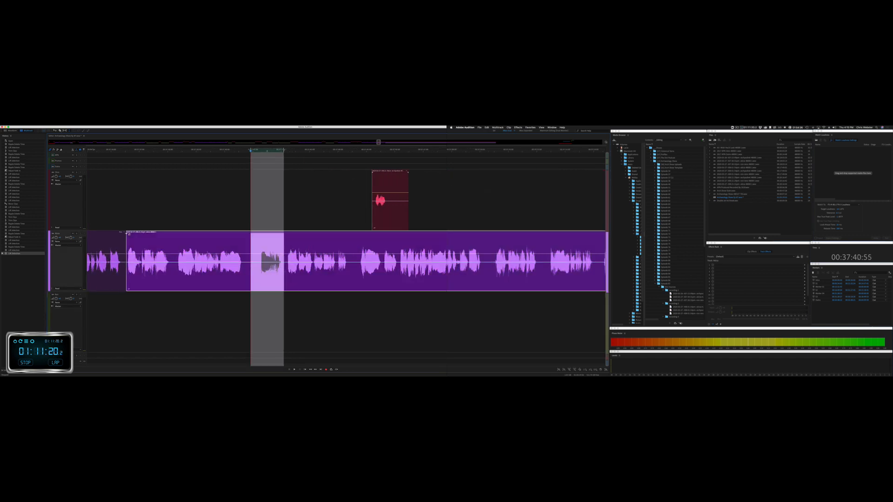
key("ctrl+shift+Delete")
key("space")
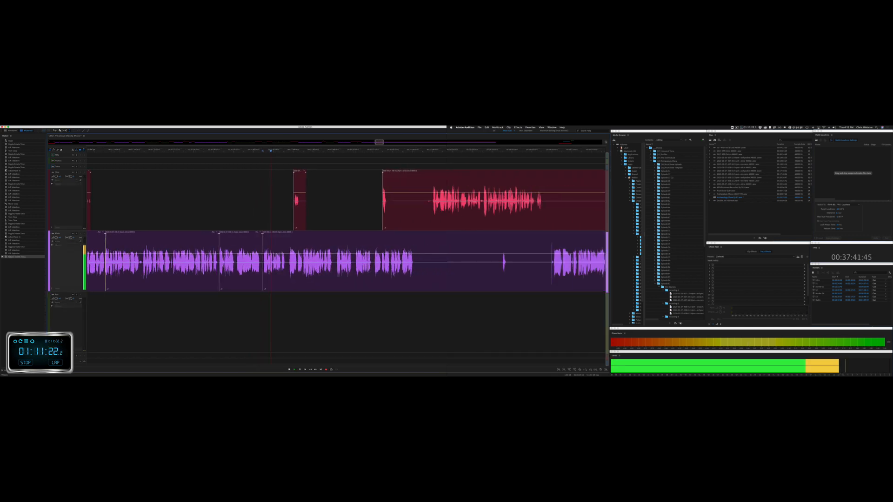
Step: Clear the red silence from about 37:53 to 37:57, just before the red speech starts
left_click_drag(387, 200, 428, 200)
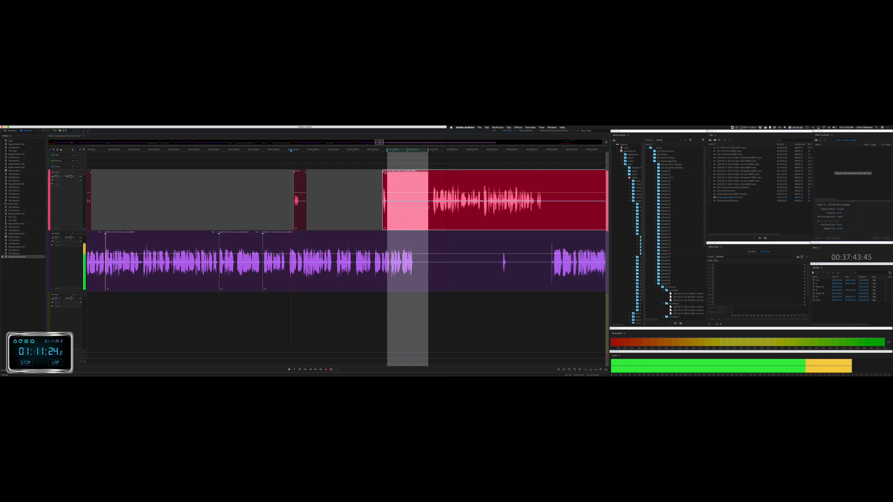
key("Delete")
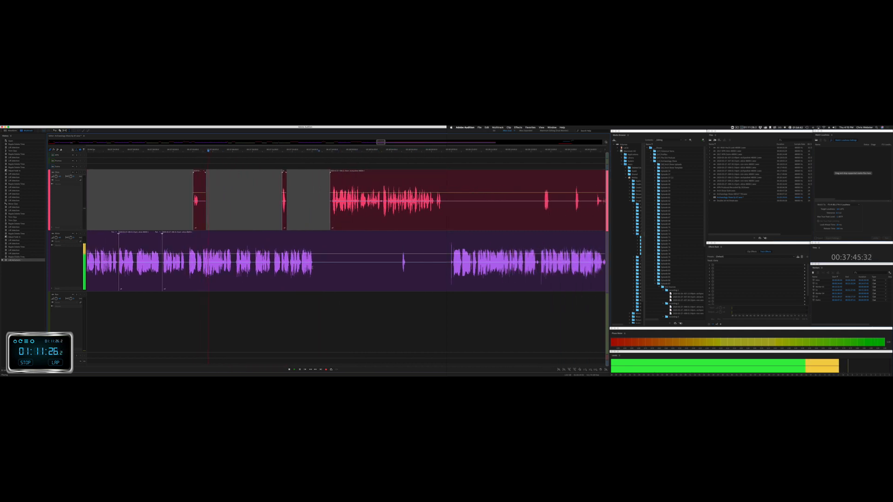
Step: Ripple-delete the pause after the purple speech from about 37:56.4 to 37:57.6, then clear the purple silence up to about 38:08.5
left_click_drag(319, 266, 330, 266)
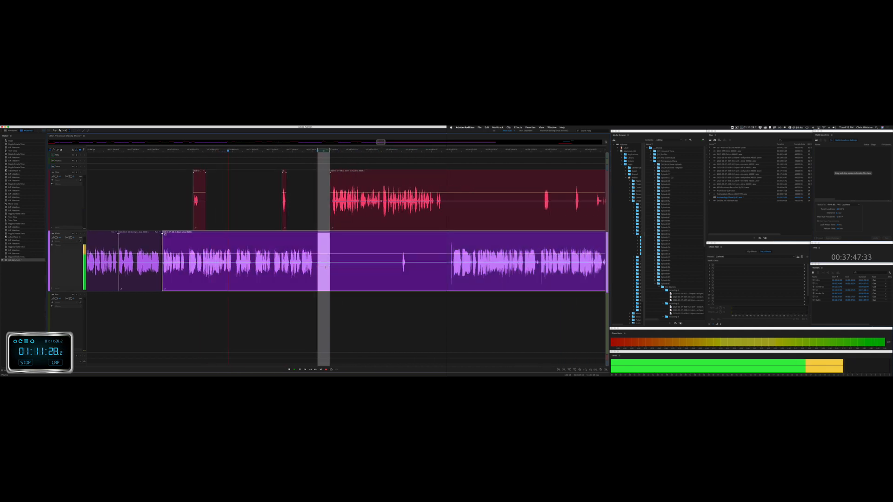
key("shift+super+BackSpace")
left_click_drag(319, 266, 440, 266)
Step: Ripple-delete the pause after the red speech from about 38:07.9 to 38:08.6 and clear the red silence up to about 38:17
scroll(344, 224, "right", 5)
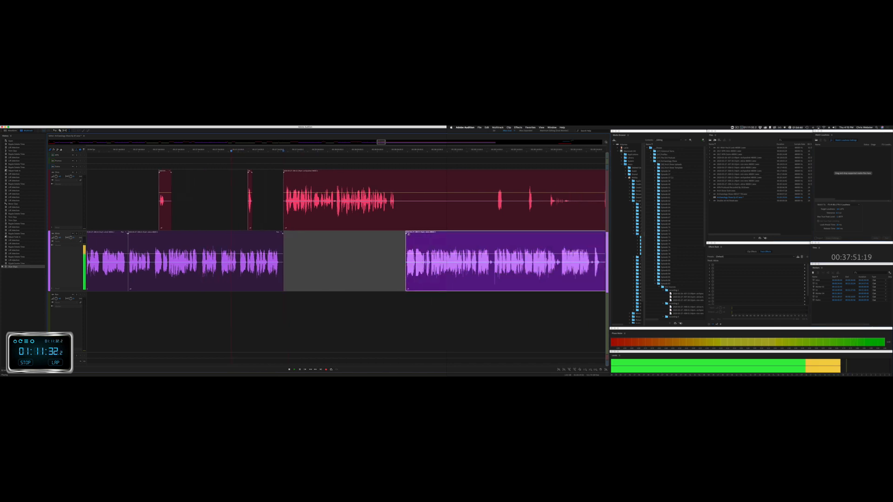
left_click_drag(304, 209, 309, 210)
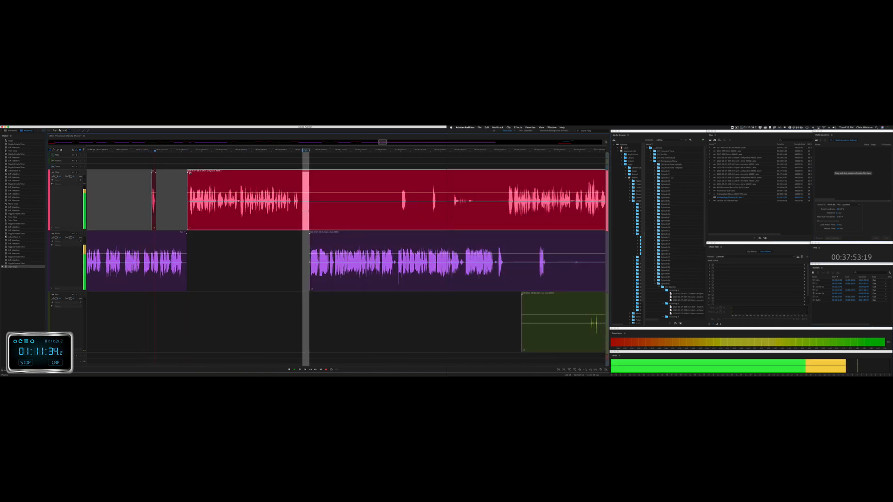
key("super+shift+BackSpace")
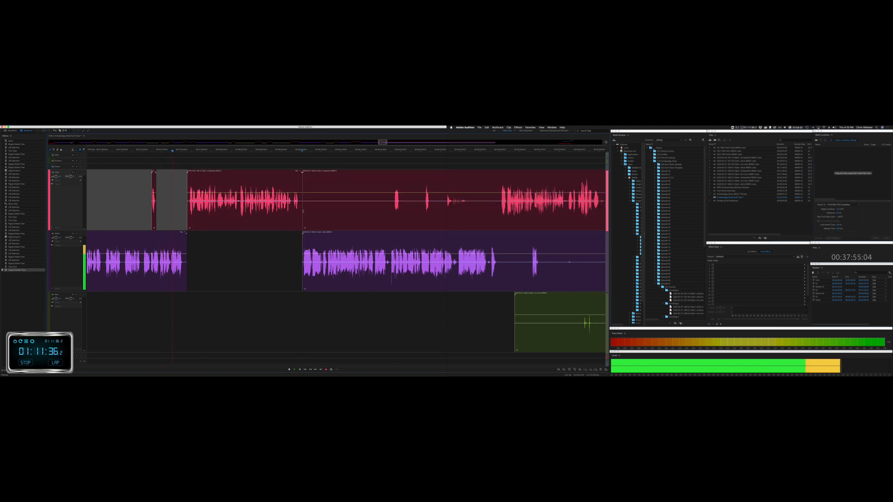
left_click_drag(303, 212, 391, 212)
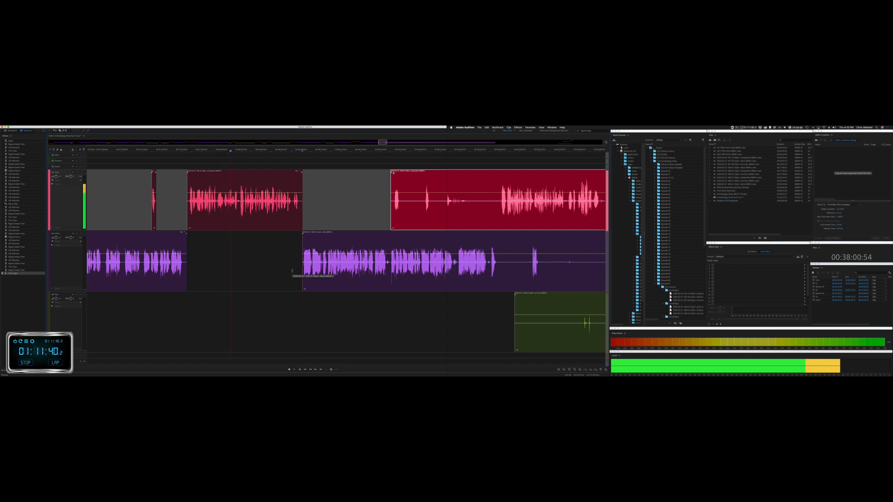
Step: Replay the red speech near 37:59 and ripple-delete the filler from about 37:59.6 to 38:00.6 across all tracks
key("space")
scroll(217, 207, "up", 5)
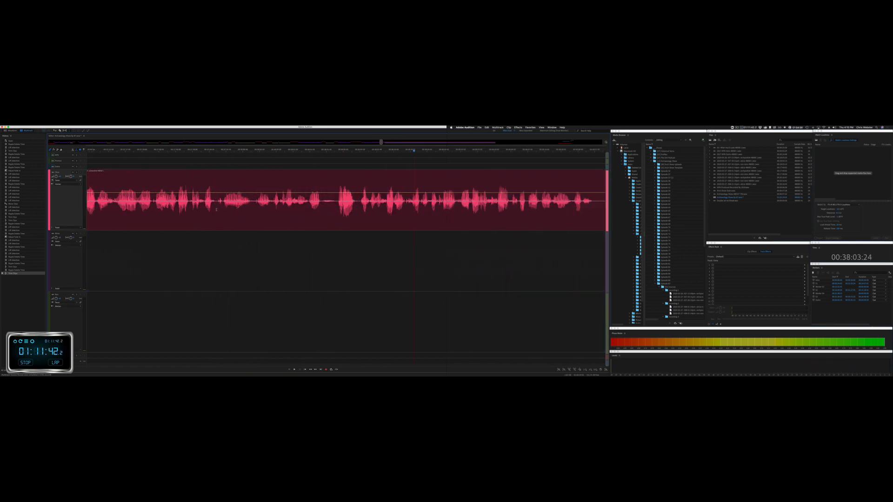
left_click(217, 207)
key("space")
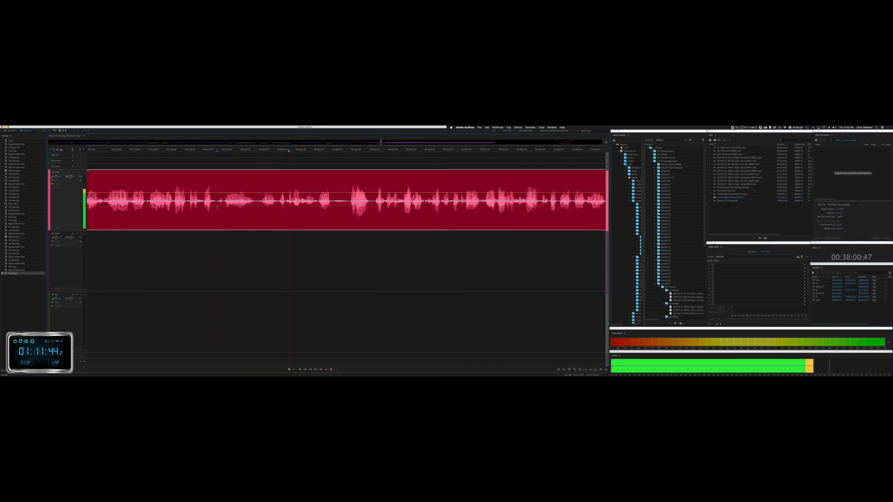
key("space")
left_click_drag(224, 207, 282, 207)
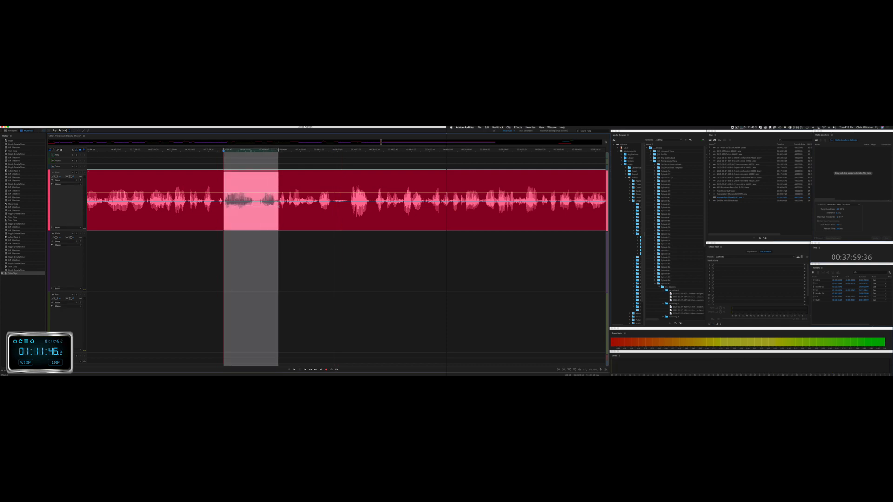
key("super+shift+BackSpace")
key("space")
Step: Ripple-delete the purple opening sound from about 38:07 to 38:08 across all tracks and move the following red clip about 0.7 seconds earlier
scroll(270, 210, "down", 5)
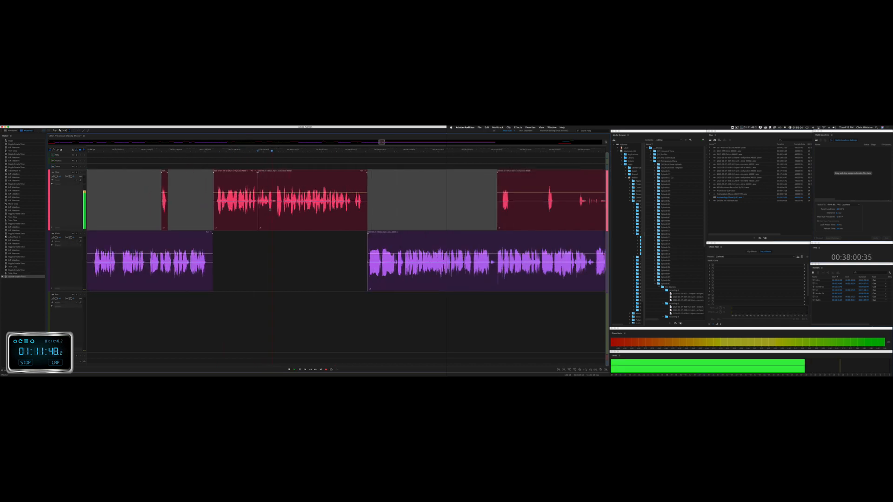
scroll(269, 209, "right", 5)
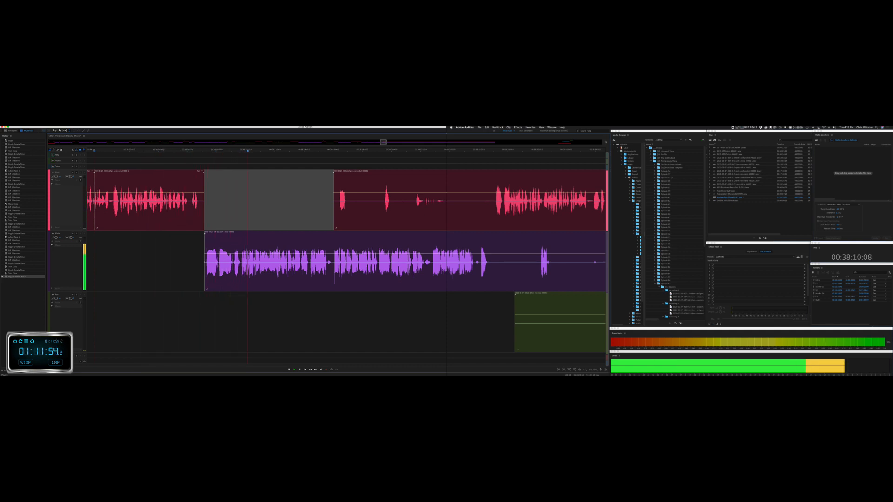
key("space")
left_click_drag(205, 294, 218, 285)
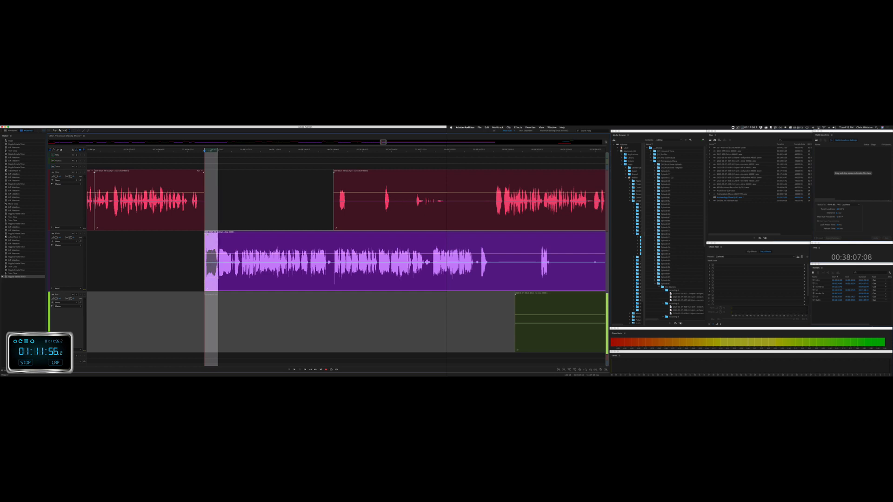
key("super+shift+BackSpace")
key("space")
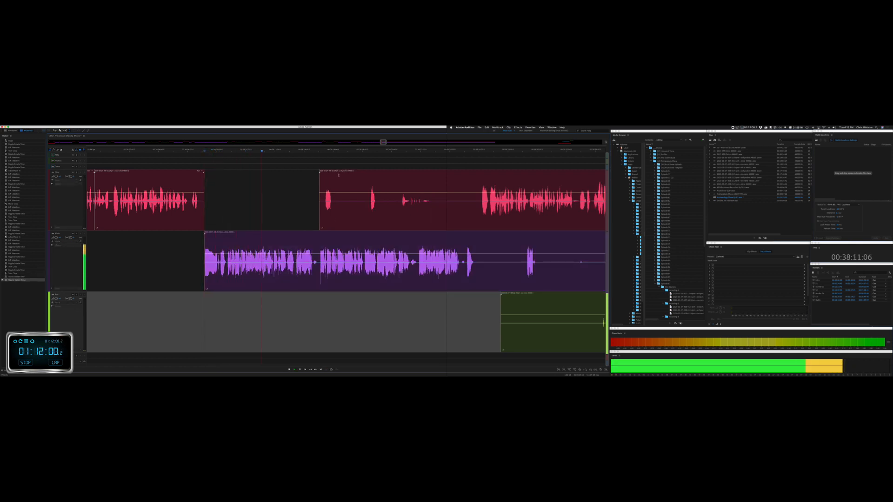
left_click_drag(343, 172, 332, 173)
scroll(328, 225, "right", 5)
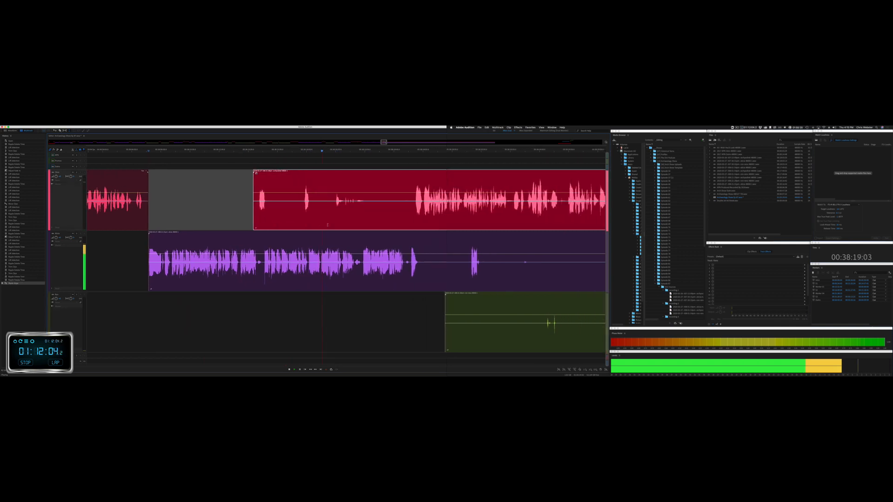
Step: Clear the red silence from about 38:22 to 38:25, the purple from 38:26 to 38:29, and the green from 38:27.5 to 38:41
left_click_drag(309, 207, 355, 208)
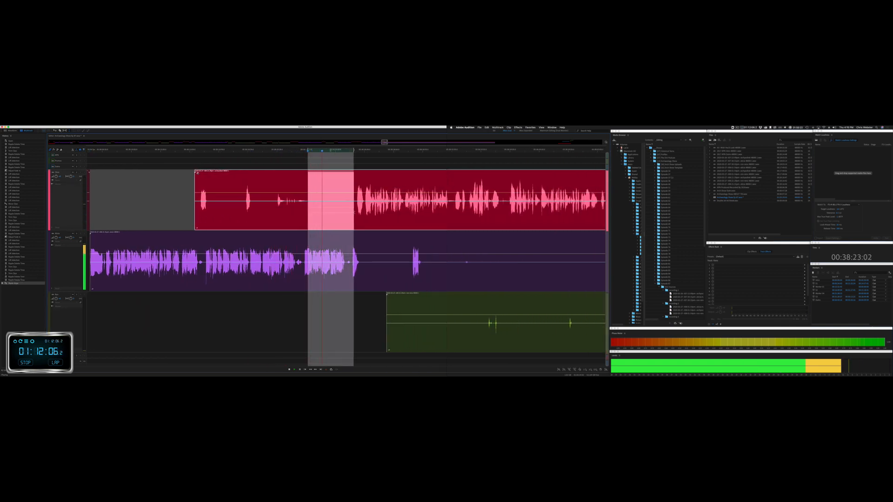
key("Delete")
left_click_drag(362, 281, 407, 281)
key("Delete")
left_click_drag(513, 317, 582, 318)
key("Delete")
Step: Clear the remaining purple and green background noise beneath the red speech from about 38:29 to 38:54
scroll(420, 284, "right", 5)
scroll(421, 284, "right", 3)
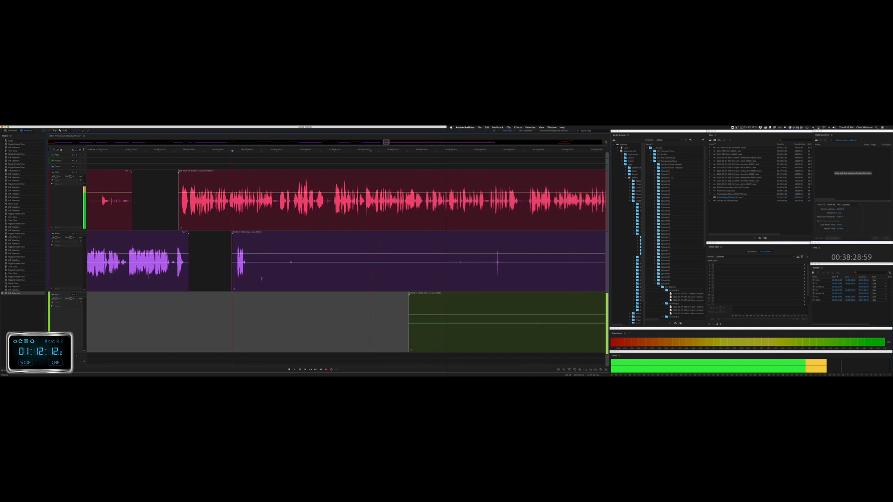
left_click_drag(219, 269, 604, 274)
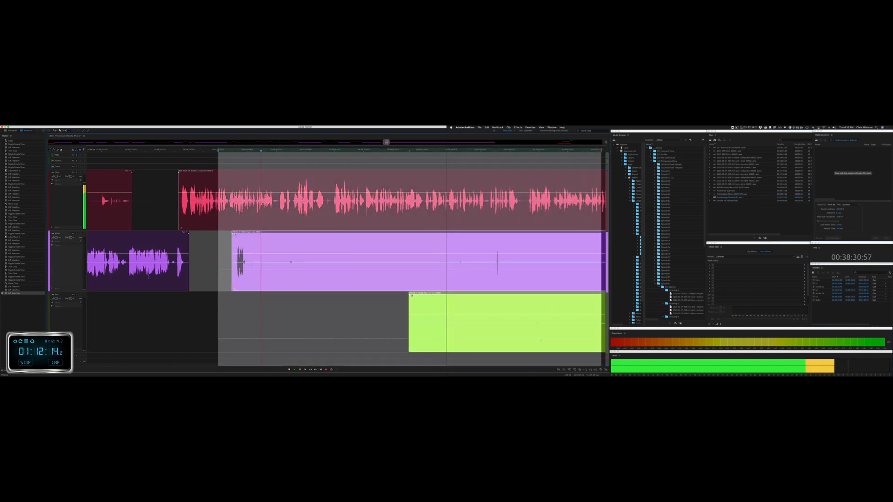
key("Delete")
Step: Ripple-delete the short red sound from about 38:32.2 to 38:32.7 across all tracks and resume playback
scroll(339, 284, "right", 4)
scroll(339, 285, "right", 3)
scroll(339, 284, "down", 4)
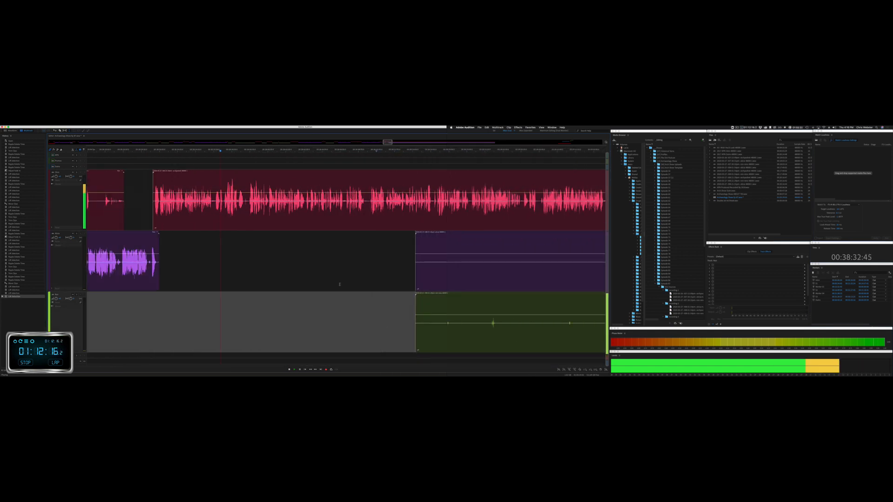
key("space")
scroll(243, 207, "up", 4)
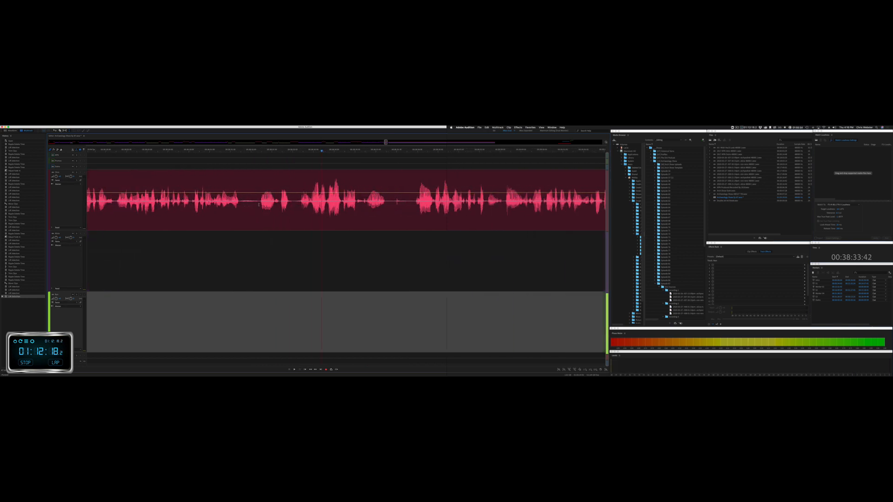
left_click_drag(259, 205, 279, 204)
key("super+shift+BackSpace")
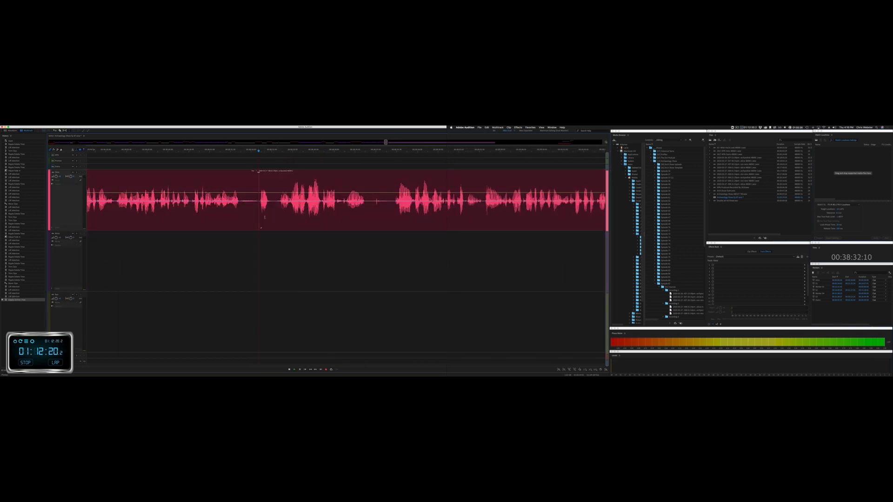
key("space")
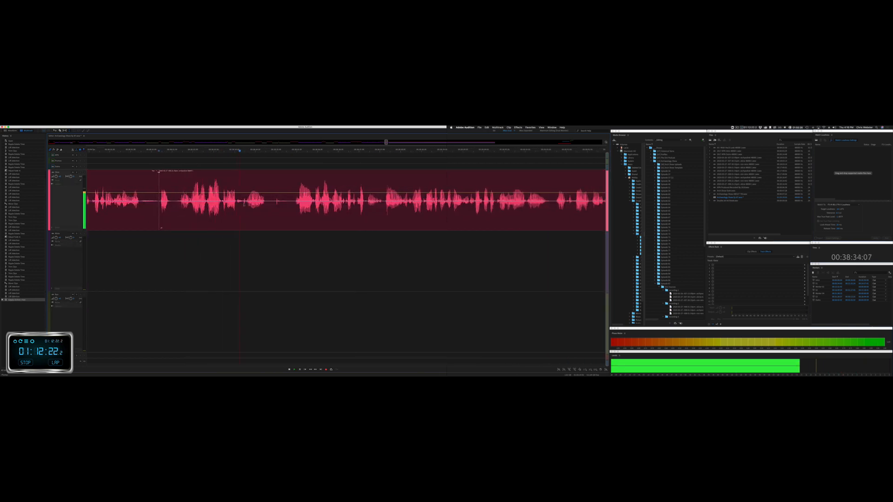
Step: Ripple-delete the red filler and pause from about 38:34.2 to 38:35.4 across all tracks and replay the cut
left_click_drag(244, 205, 292, 208)
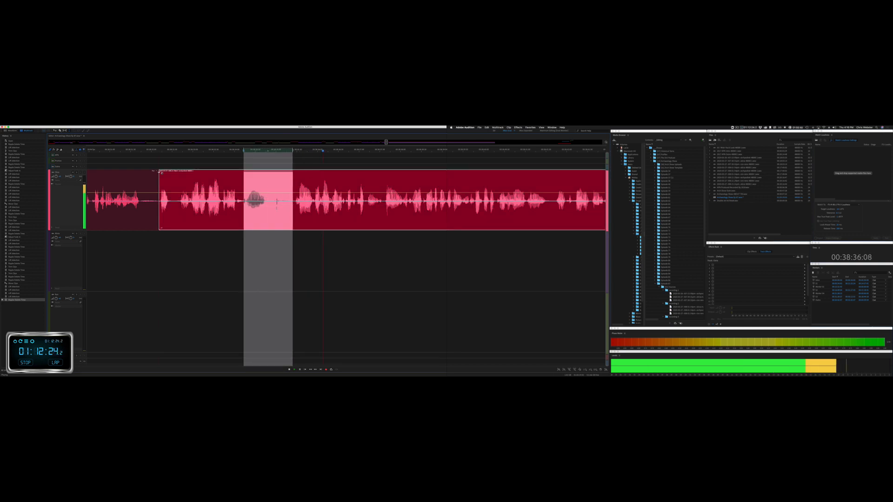
key("space")
key("BackSpace")
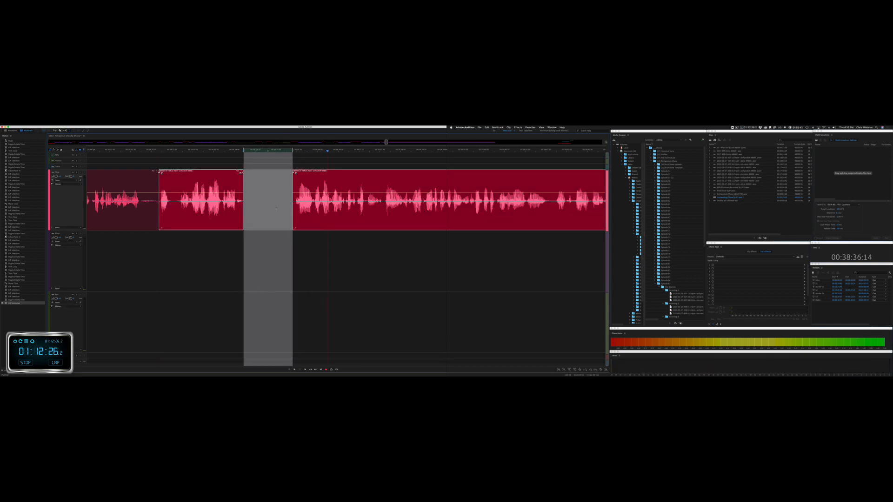
key("super+shift+BackSpace")
key("space")
Step: Clear the purple and green background noise from about 38:52 to 39:10 and continue listening to the red speech
scroll(277, 208, "down", 4)
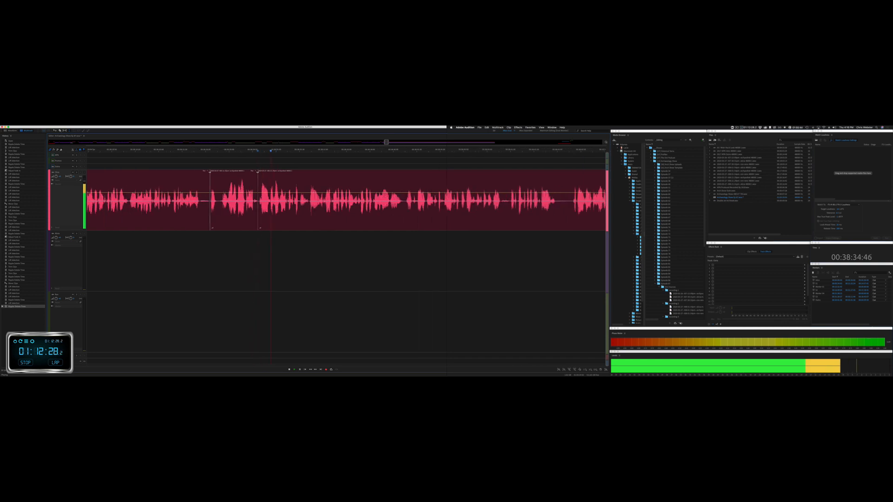
scroll(364, 267, "right", 5)
left_click_drag(345, 273, 570, 318)
key("BackSpace")
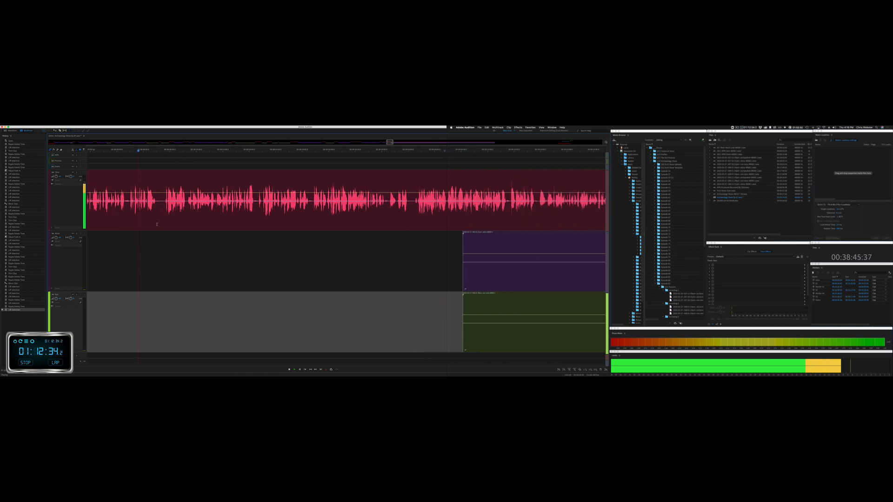
key("space")
key("space")
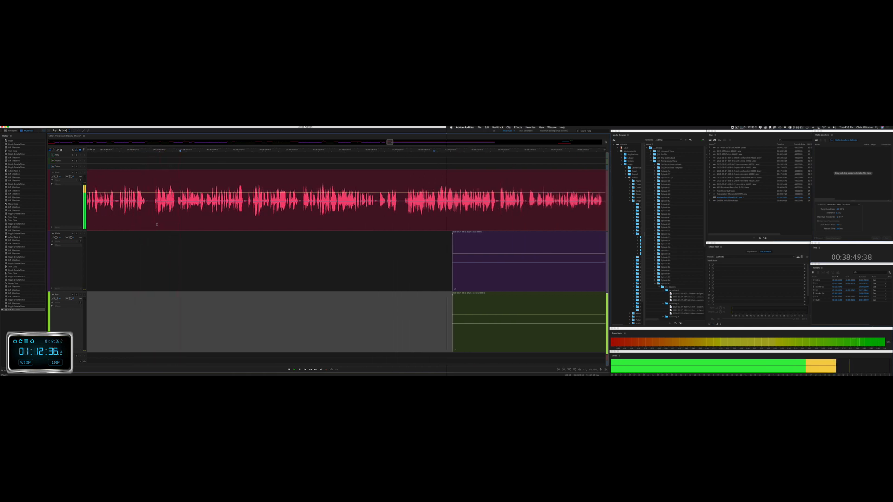
scroll(157, 225, "down", 11)
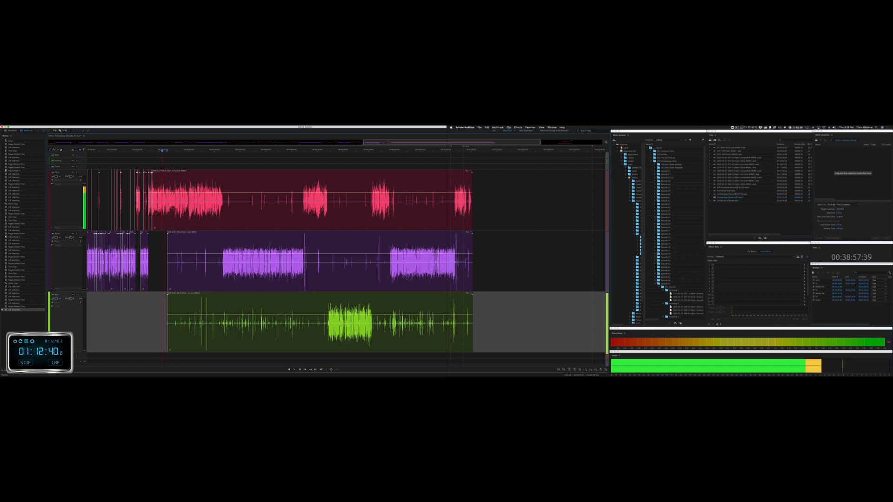
scroll(158, 207, "up", 10)
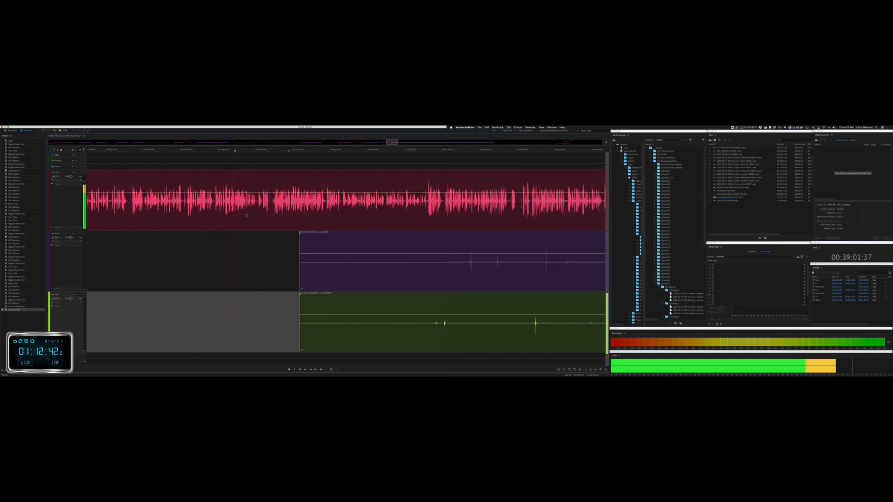
Step: Ripple-delete the short red filler sound at about 39:04.5 across all tracks and resume playback
scroll(246, 216, "up", 3)
scroll(235, 215, "right", 3)
scroll(222, 214, "up", 2)
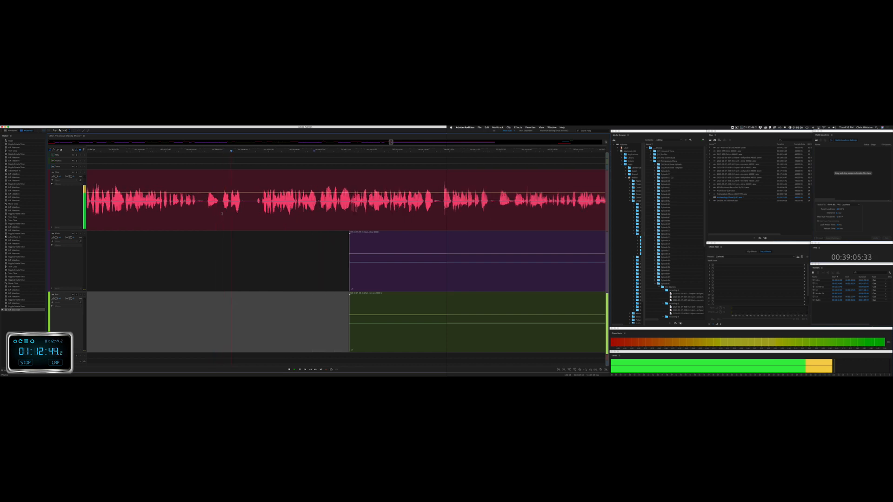
scroll(222, 214, "up", 1)
key("space")
left_click_drag(198, 213, 219, 212)
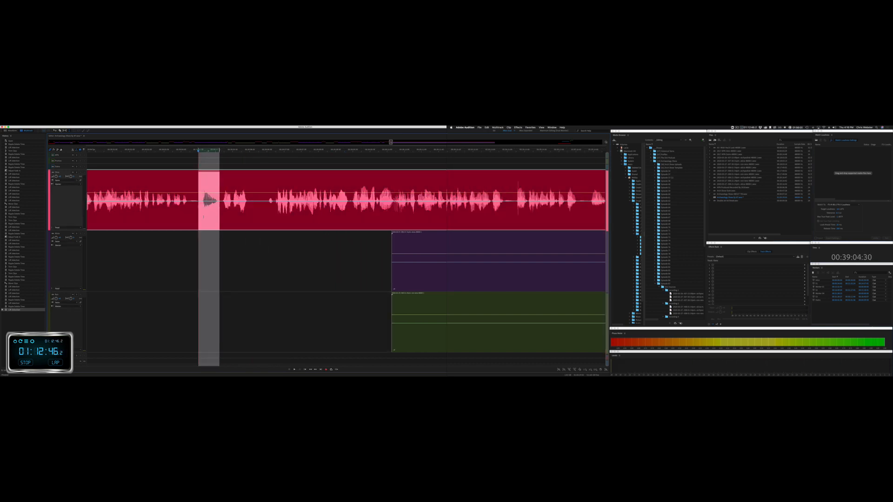
key("shift+super+BackSpace")
key("space")
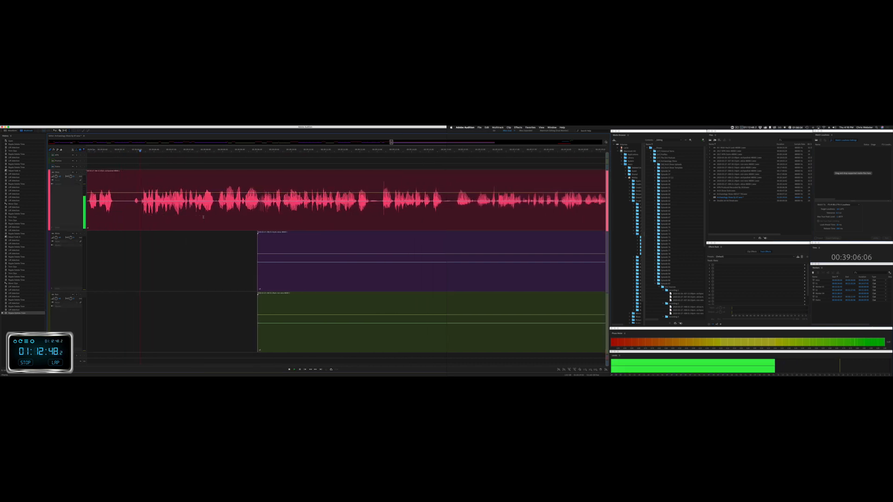
Step: Clear the purple and green background noise beneath the red speech from about 39:09 to 39:26
left_click_drag(241, 267, 586, 315)
key("BackSpace")
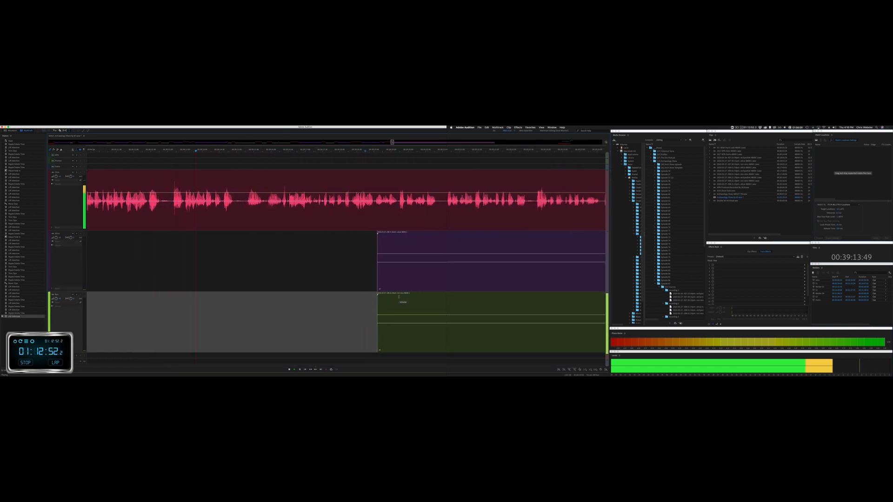
left_click_drag(316, 261, 577, 321)
key("BackSpace")
Step: Locate the short red filler at about 39:16 by listening, ripple-delete it across all tracks and resume playback
key("space")
left_click(235, 205)
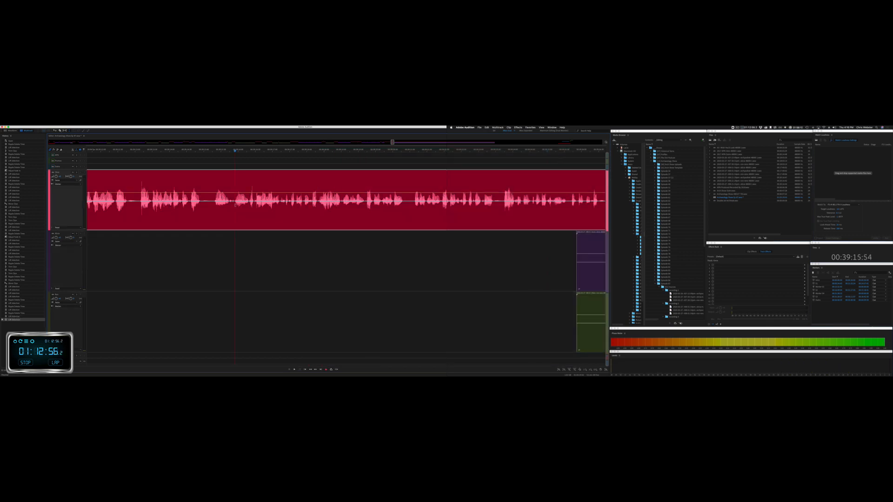
key("space")
key("space")
left_click_drag(236, 205, 249, 202)
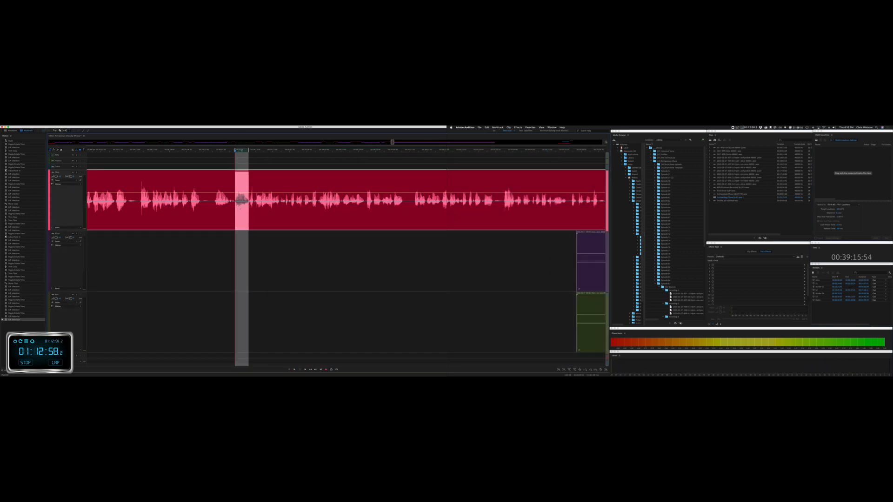
key("super+shift+BackSpace")
key("space")
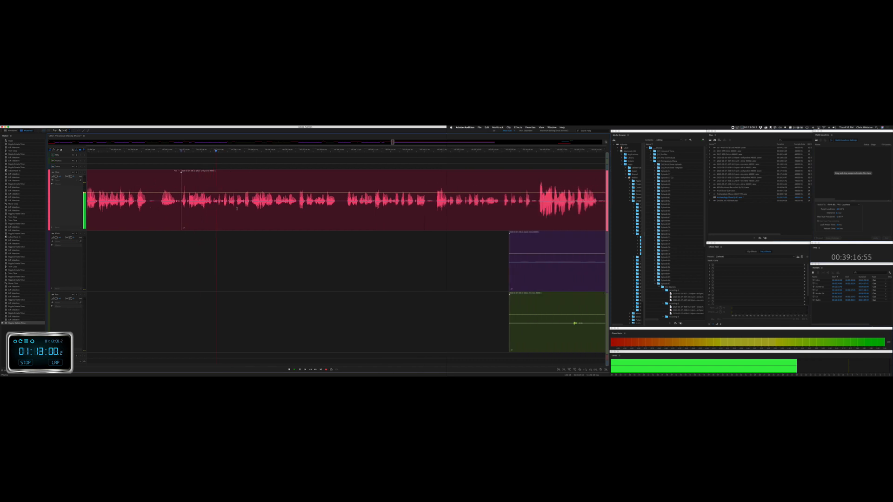
Step: Clear the purple and green background noise beneath the red speech from about 39:26 to 39:40
left_click_drag(329, 268, 597, 309)
key("Delete")
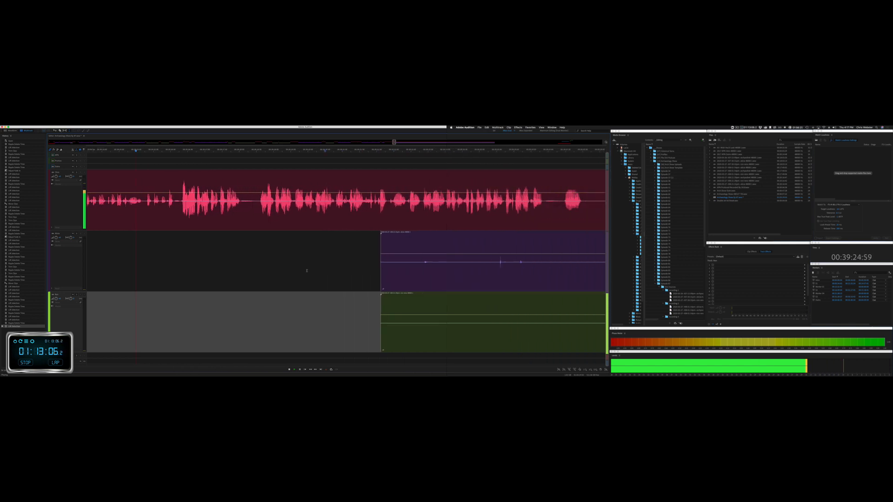
left_click_drag(307, 276, 595, 293)
key("Delete")
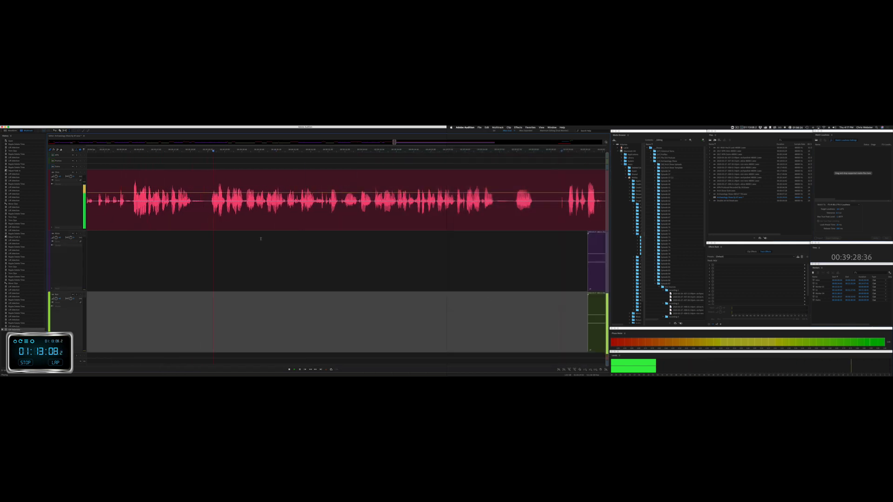
Step: Replay the red speech before 39:25, ripple-delete the short filler at about 39:24.7 across all tracks and resume playback
left_click(150, 216)
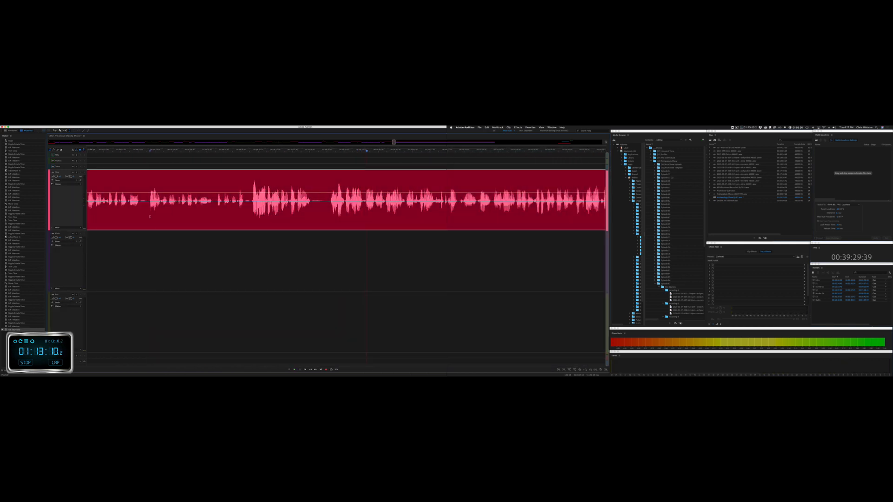
key("space")
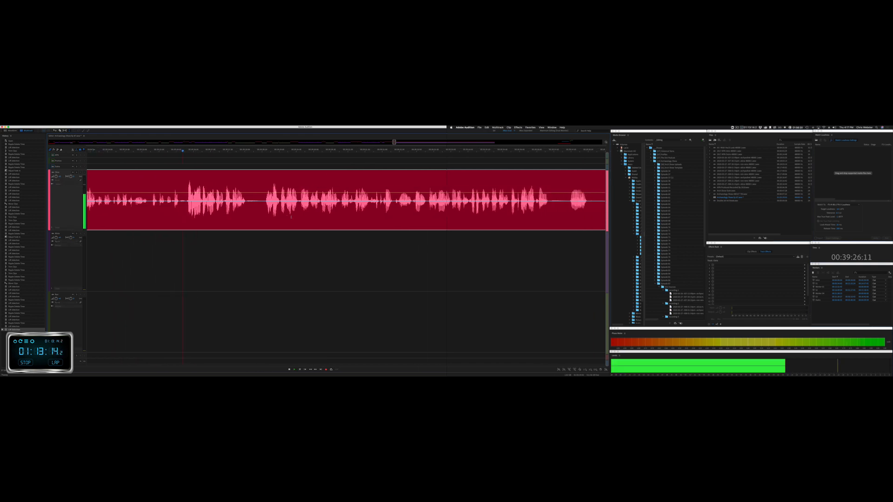
key("space")
left_click(209, 203)
key("space")
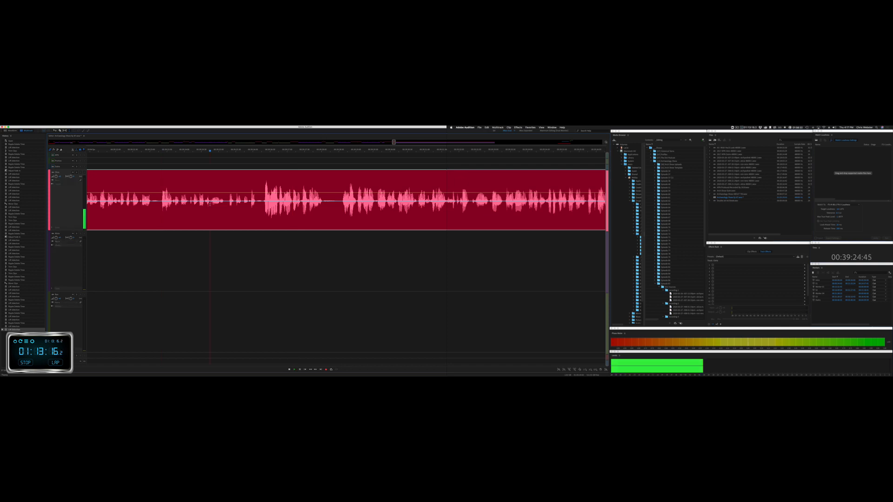
key("space")
left_click_drag(210, 203, 226, 203)
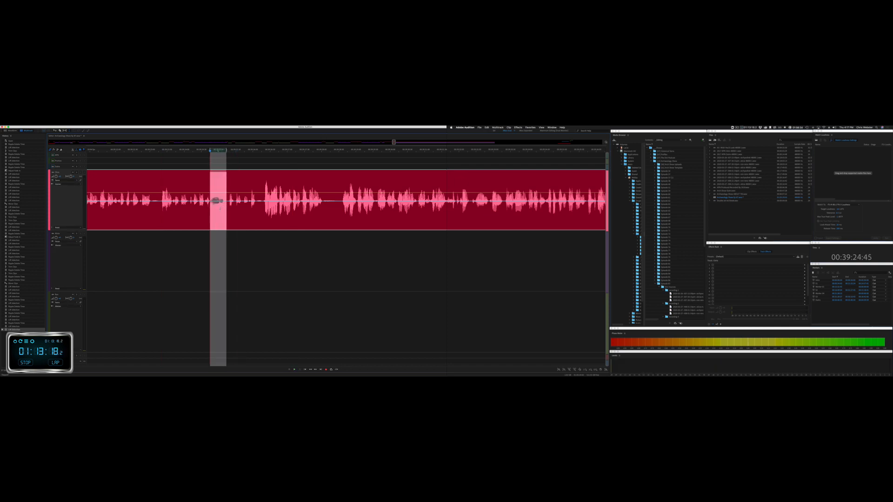
key("shift+Delete")
key("space")
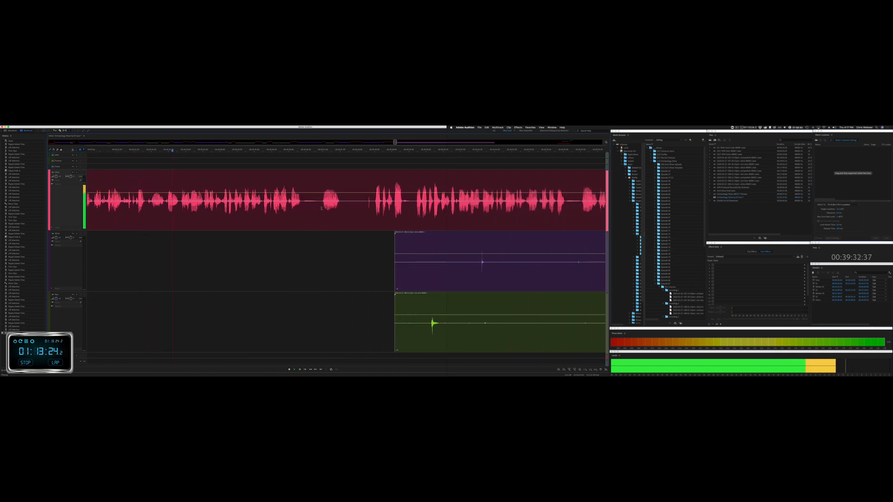
Step: Ripple-delete the red filler and pause from about 39:37 to 39:38.4, and clear the purple and green noise up to about 39:44
left_click_drag(321, 209, 371, 210)
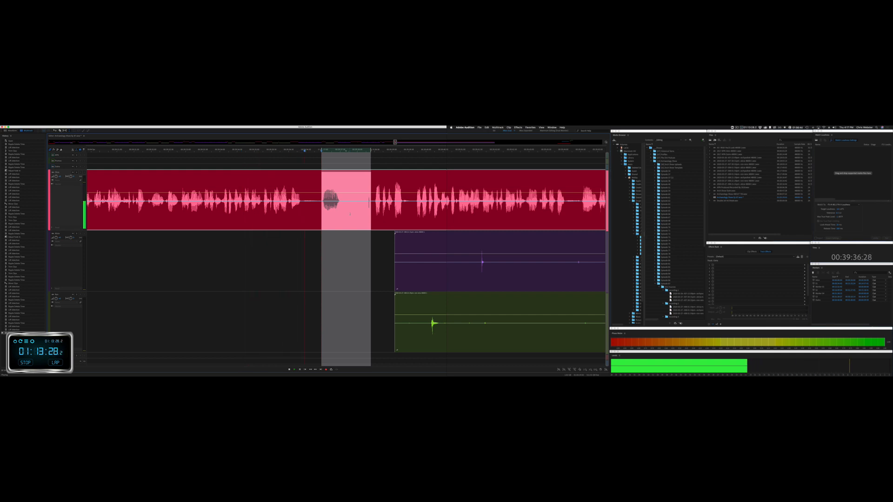
key("Delete")
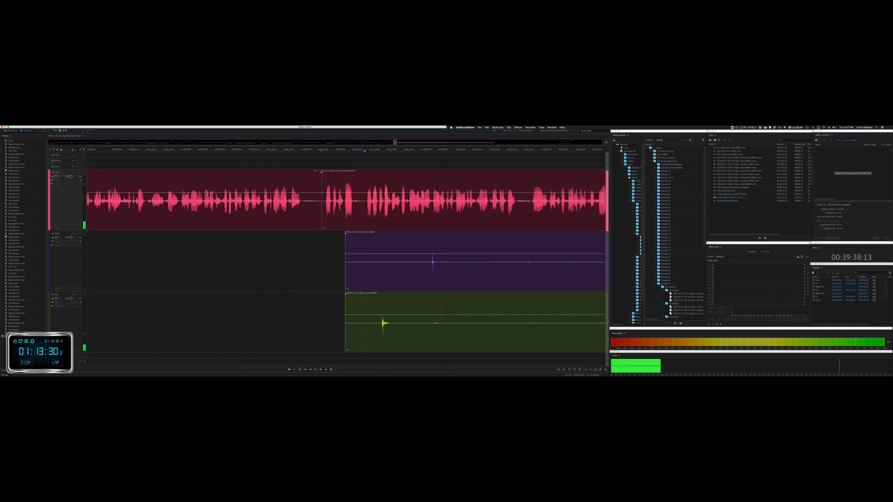
double_click(322, 270)
left_click_drag(321, 270, 574, 305)
key("Delete")
scroll(451, 280, "right", 5)
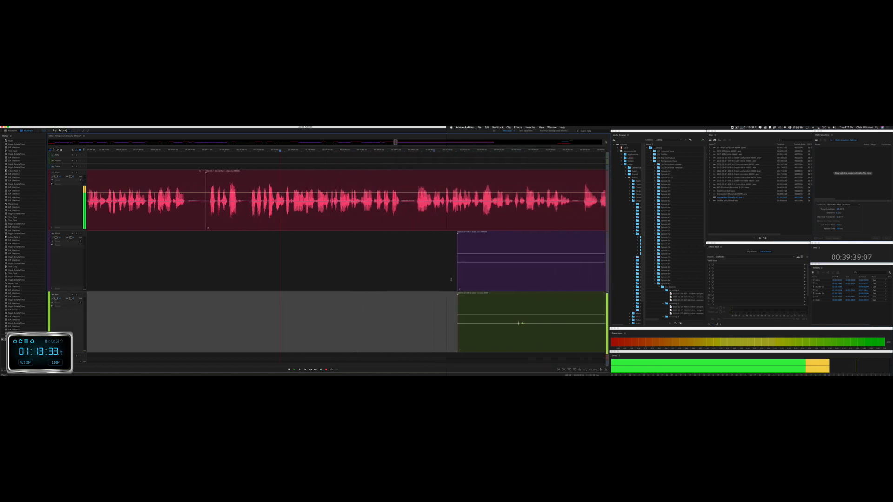
Step: Replay the cut at about 39:37, ripple-delete the red sounds from there to about 39:38.2 across all tracks and resume playback
scroll(307, 260, "left", 3)
double_click(164, 237)
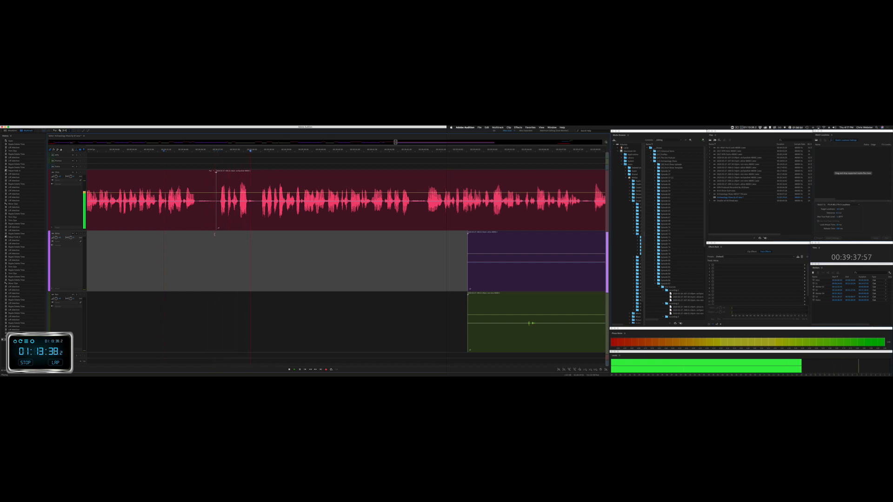
left_click_drag(215, 234, 259, 226)
key("super+shift+BackSpace")
key("space")
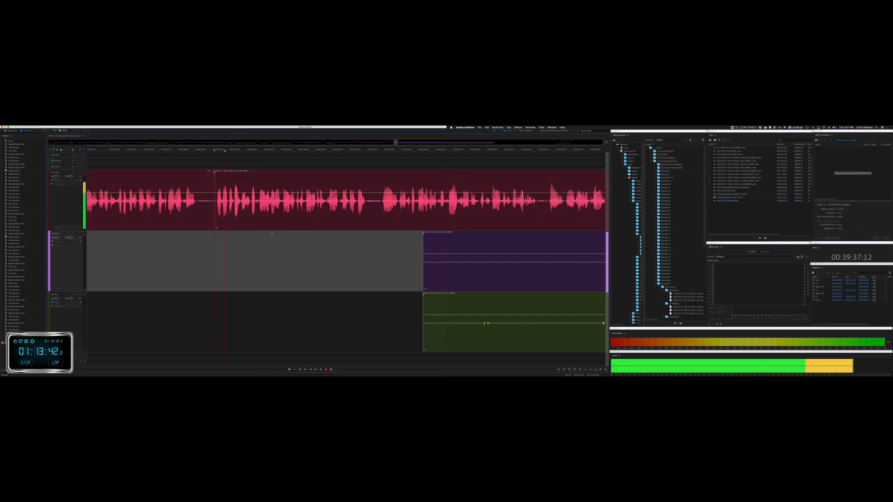
Step: Clear the purple and green background noise beneath the red speech from about 39:43 to 40:00
left_click_drag(424, 267, 607, 313)
key("Delete")
left_click(530, 310)
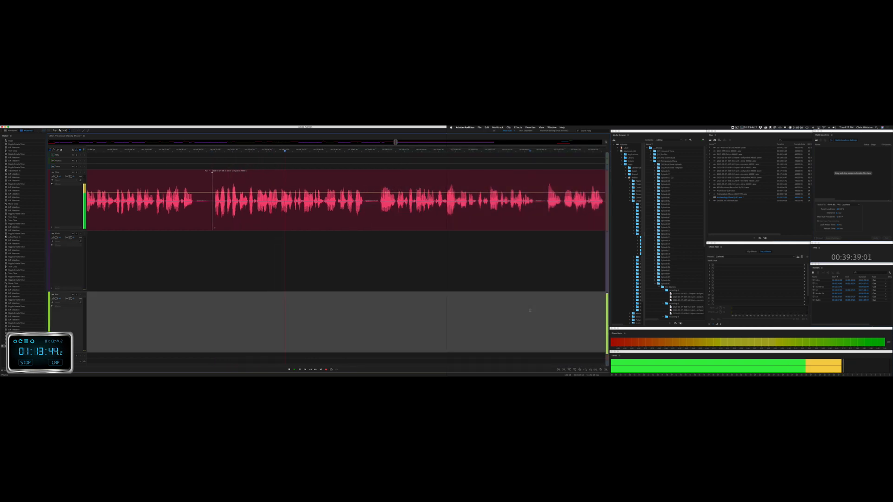
scroll(530, 310, "right", 5)
scroll(530, 311, "right", 3)
left_click_drag(385, 264, 604, 293)
key("Delete")
scroll(441, 292, "right", 5)
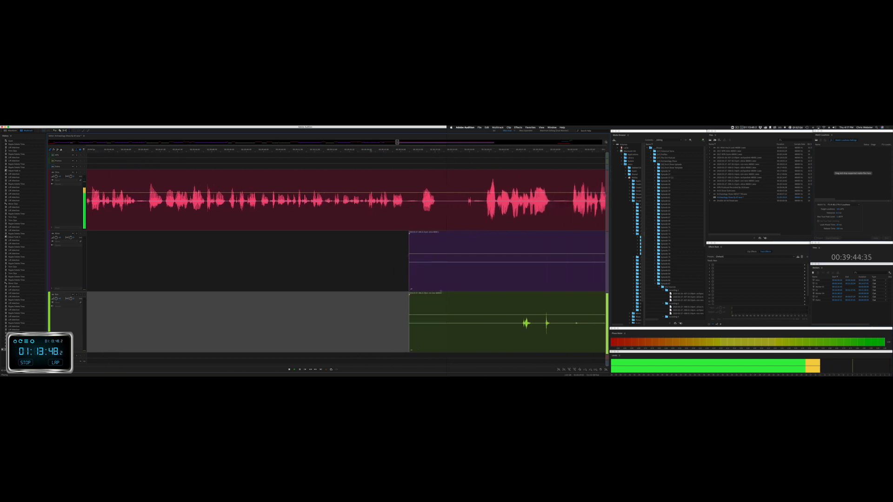
left_click_drag(355, 298, 603, 322)
key("Delete")
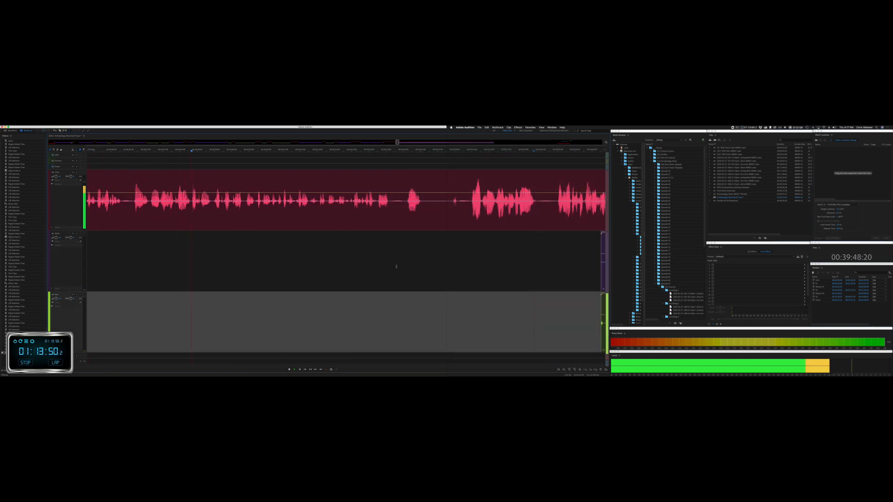
Step: Ripple-delete the red filler and pause from about 39:54.6 to 39:56.5 across all tracks
left_click_drag(297, 206, 361, 214)
key("space")
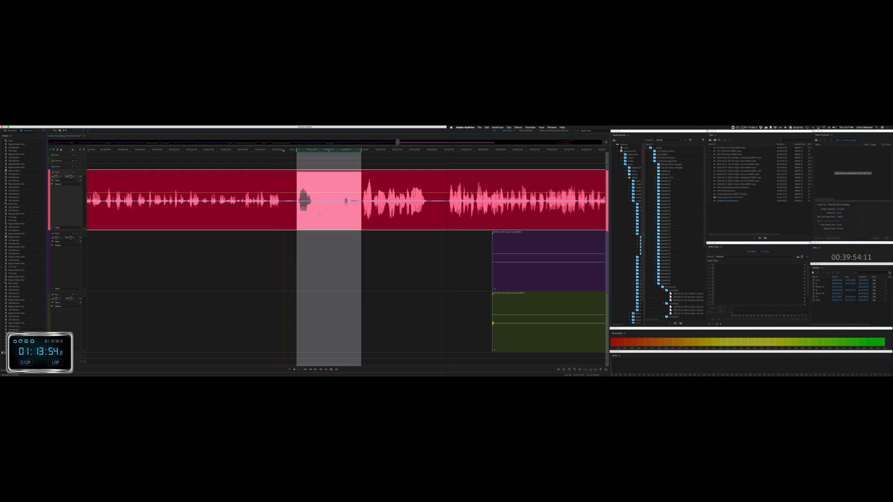
key("space")
key("Delete")
scroll(267, 216, "right", 5)
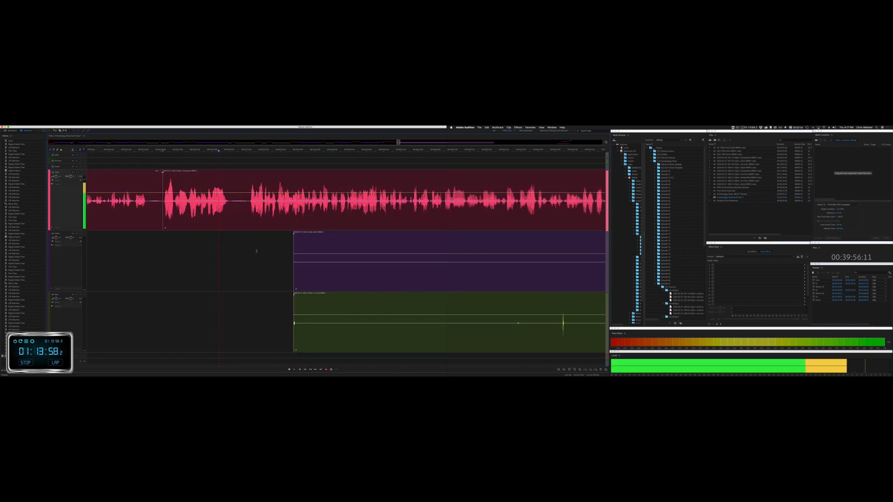
Step: Clear the purple and green background noise from about 39:58 to 40:11, stopping before the isolated purple sound
left_click_drag(280, 267, 583, 312)
key("Delete")
scroll(370, 279, "right", 6)
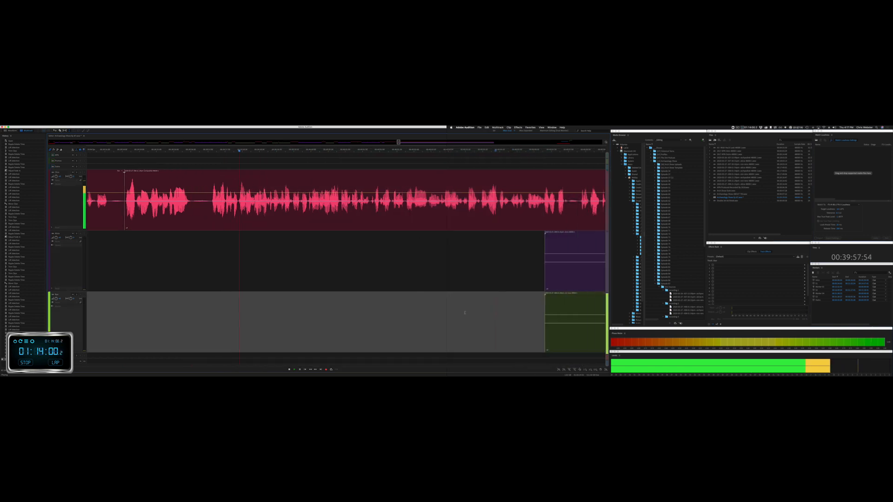
left_click_drag(371, 278, 539, 316)
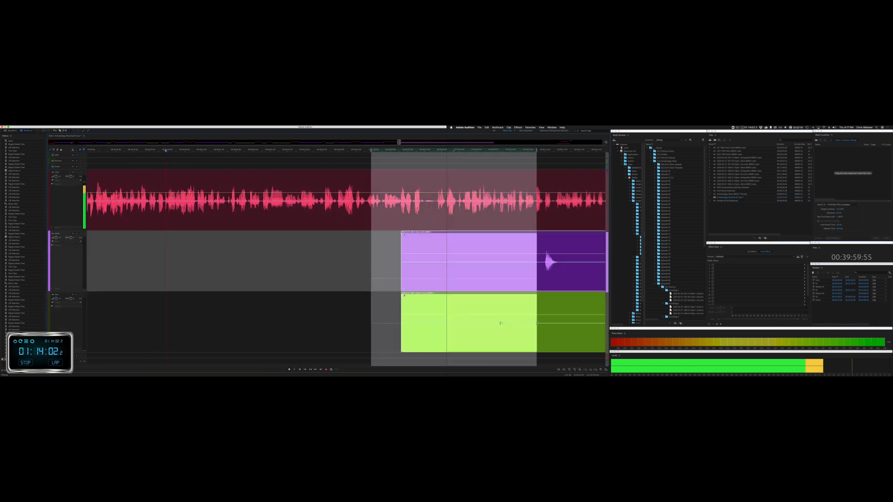
key("Delete")
Step: Clear the green background noise beneath the red speech up to about 40:15
scroll(438, 317, "right", 3)
left_click_drag(393, 325, 598, 328)
key("Delete")
left_click(522, 329)
scroll(472, 321, "down", 3)
scroll(473, 322, "right", 10)
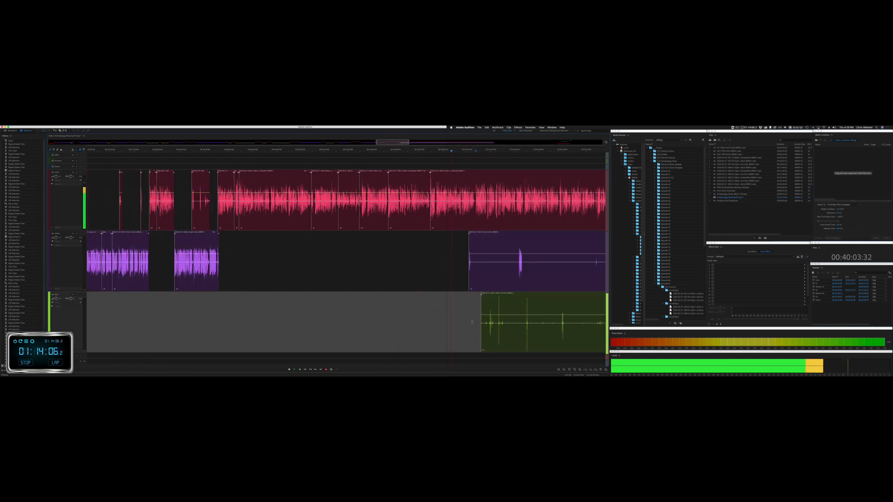
Step: Clear the purple noise around the isolated purple interjection before the long purple speech, and the green noise up to about 42:04
left_click(244, 276)
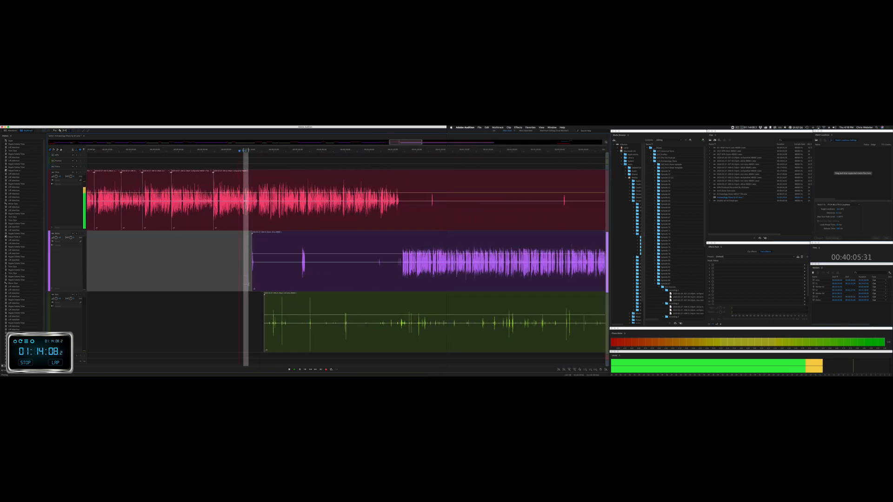
left_click_drag(255, 279, 400, 300)
key("Delete")
left_click(282, 303)
key("Delete")
left_click_drag(283, 317, 518, 326)
key("Delete")
left_click(500, 324)
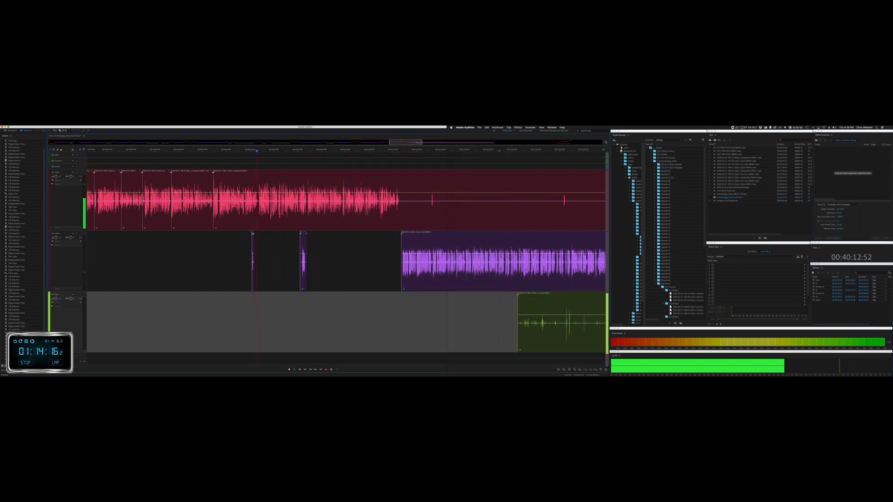
Step: Delete the tiny leftover purple clip at about 40:11, keeping the purple interjection that follows it
left_click(253, 258)
key("Delete")
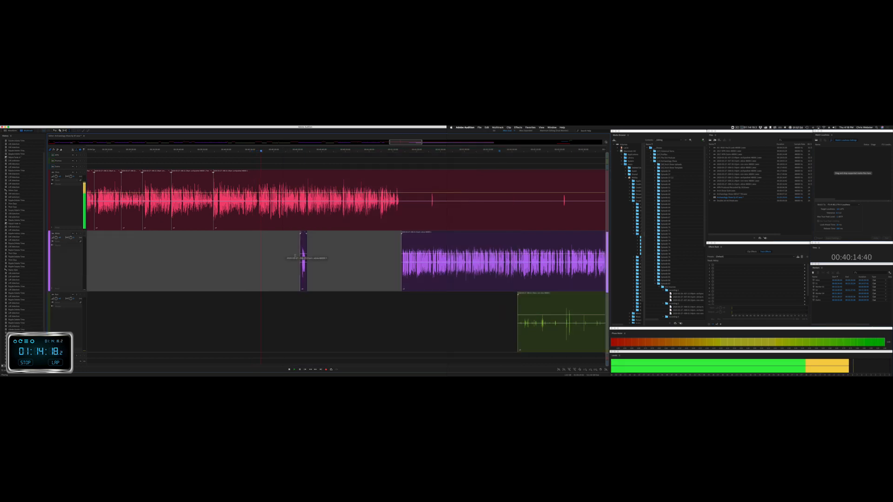
scroll(353, 278, "right", 5)
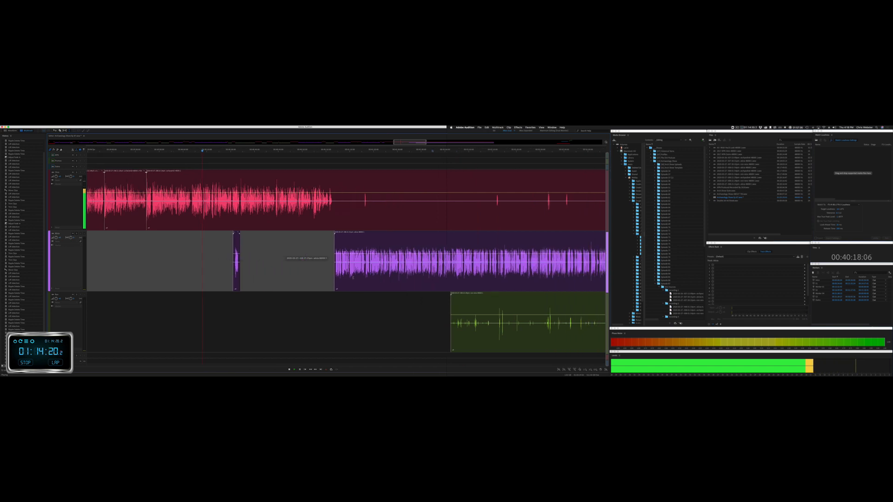
Step: Replay the red speech around 40:17 in close-up, ripple-delete the unwanted red sound there across all tracks and resume playback
key("space")
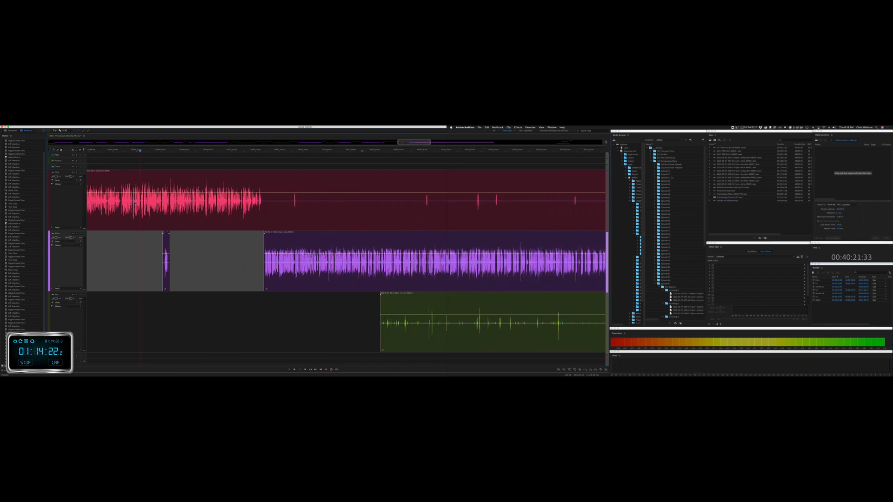
scroll(133, 219, "up", 10)
scroll(125, 217, "left", 3)
left_click(112, 233)
key("space")
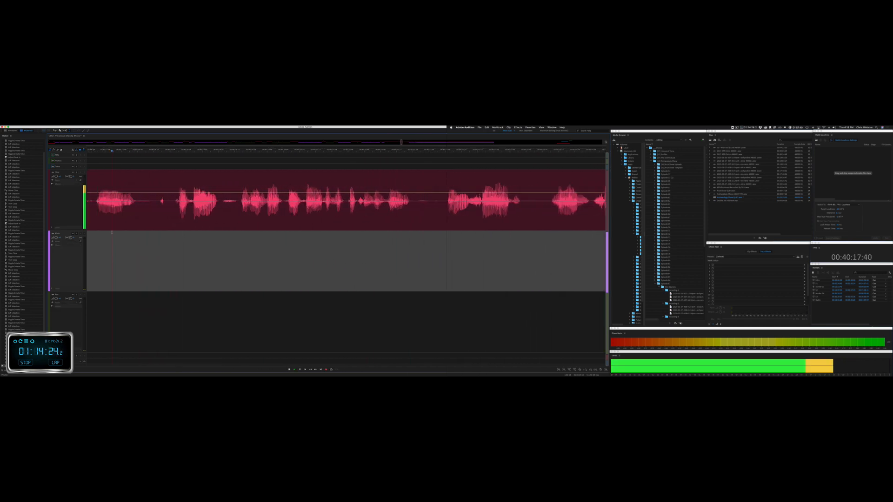
scroll(111, 233, "left", 4)
key("space")
left_click_drag(191, 206, 271, 213)
key("shift+super+BackSpace")
key("space")
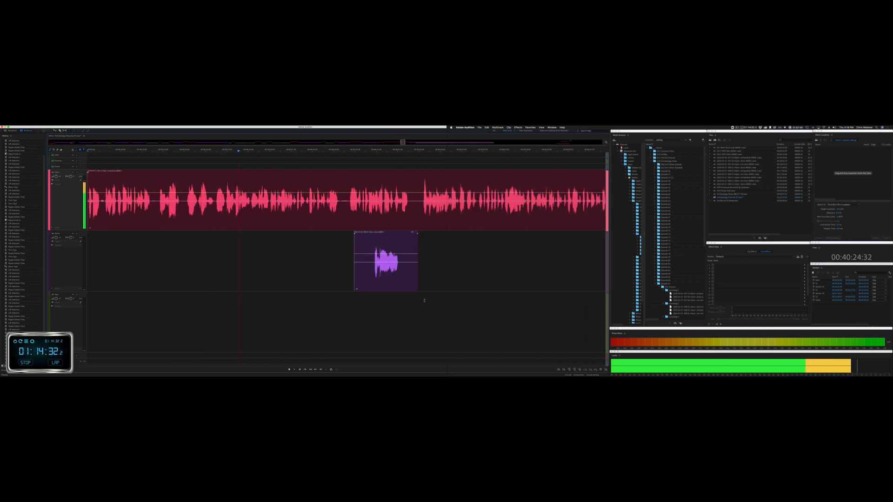
Step: Replay the red speech around 40:23, ripple-delete the unwanted red sound there across all tracks and resume playback
key("space")
left_click(166, 203)
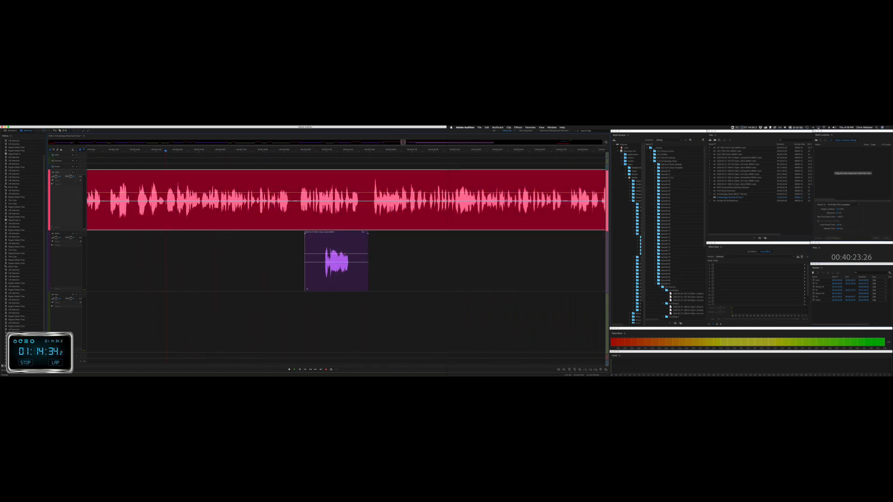
key("space")
key("space")
left_click_drag(165, 203, 176, 203)
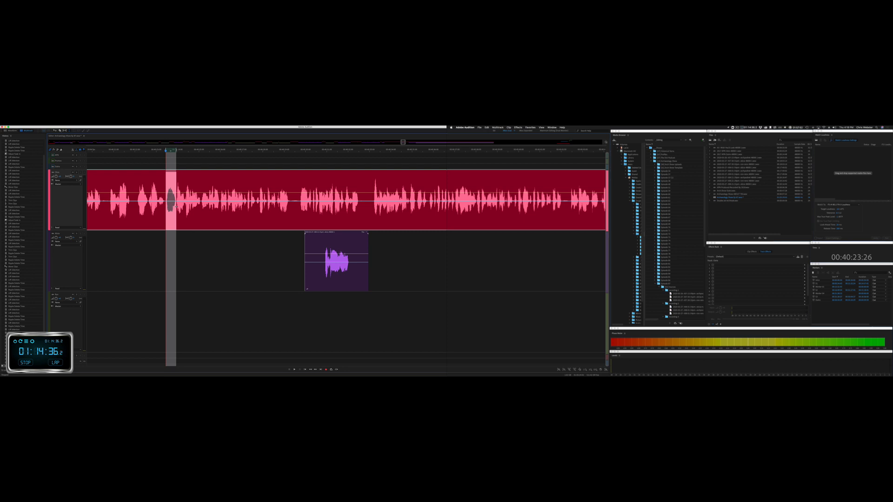
key("shift+super+BackSpace")
key("space")
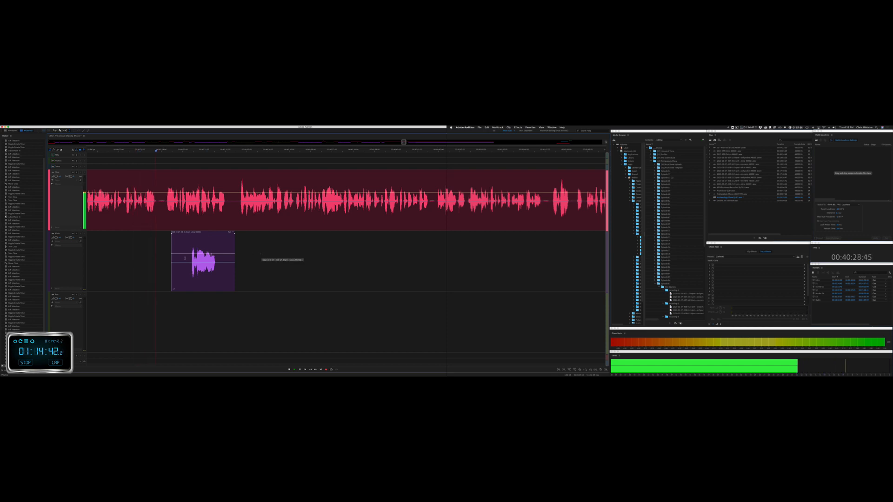
Step: Select the quiet lead-in of the purple interjection near 40:29, and ripple-delete the unwanted red sound at about 41:02 across all tracks
left_click_drag(172, 247, 187, 248)
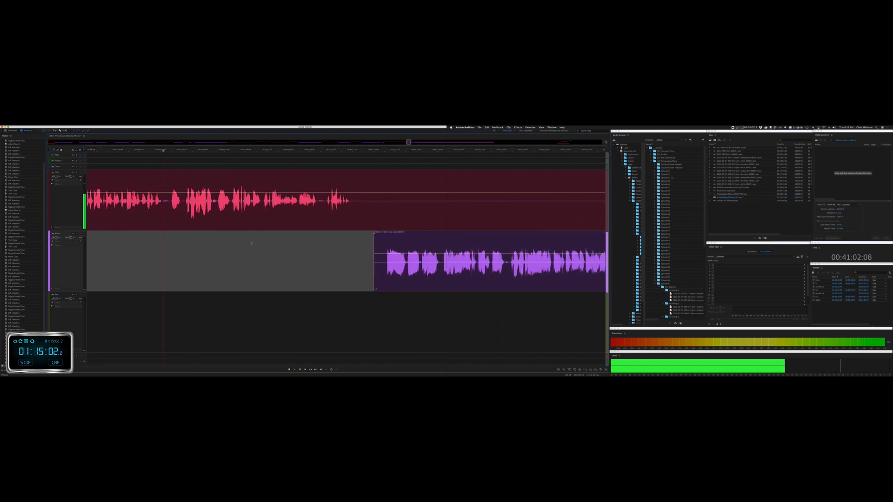
key("space")
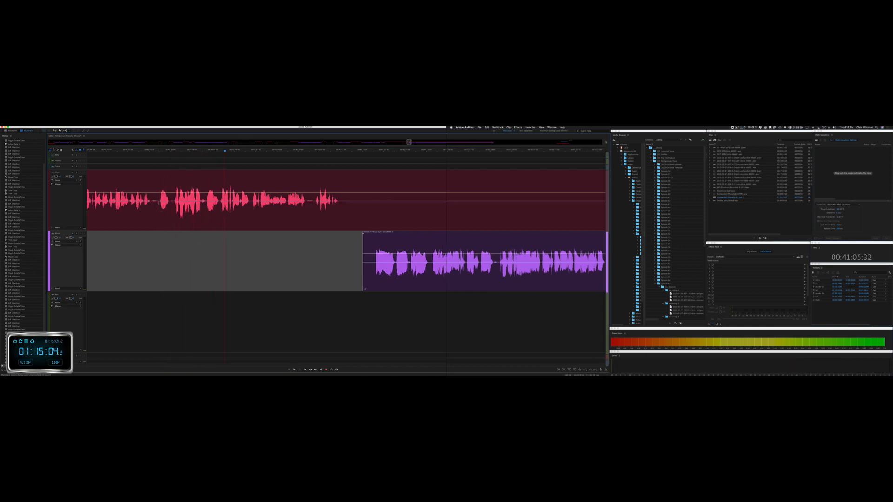
left_click_drag(175, 215, 159, 213)
key("shift+Delete")
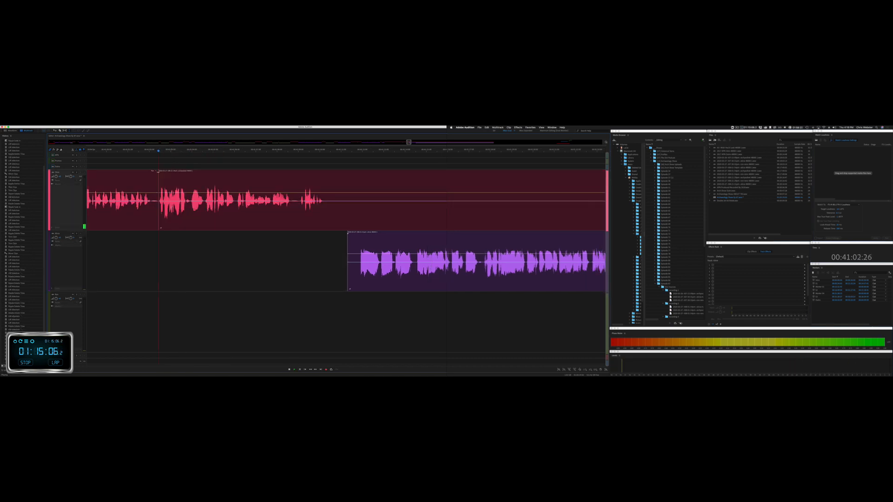
key("space")
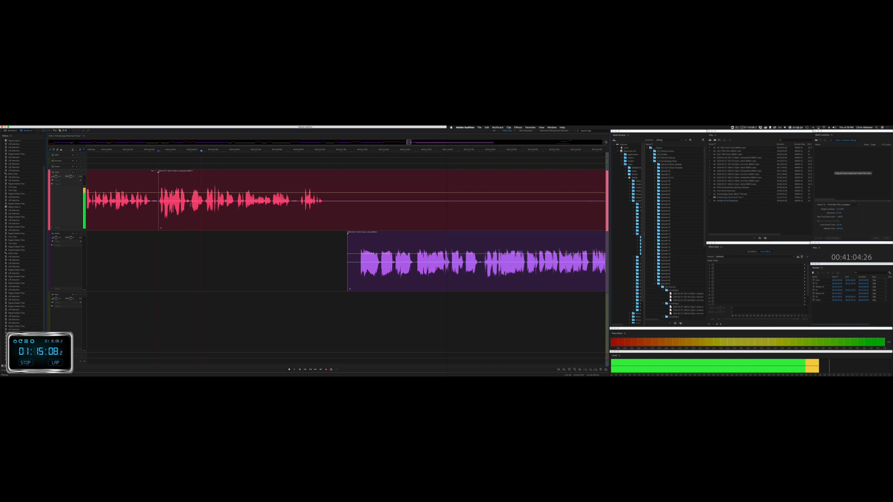
Step: Ripple-delete the unwanted red sound at about 41:03.5 and the gap before the long purple speech at about 41:09.5 across all tracks
key("space")
left_click_drag(191, 205, 203, 205)
key("shift+Delete")
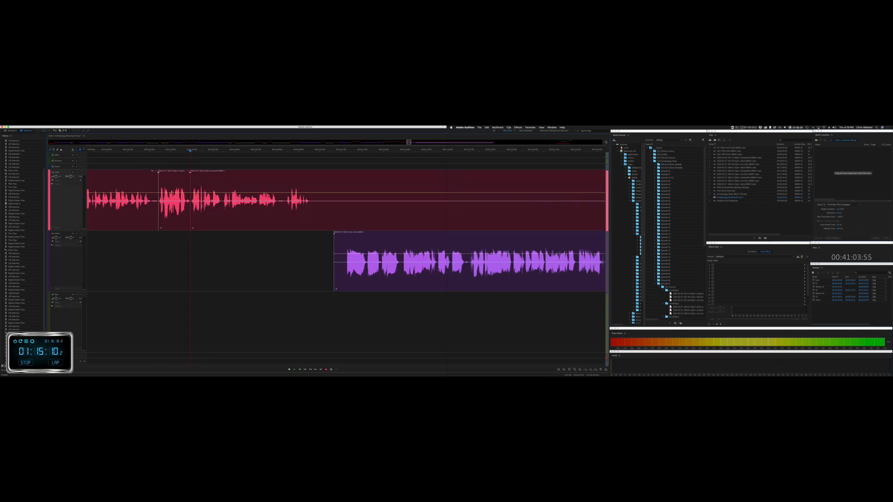
key("space")
left_click_drag(318, 209, 339, 208)
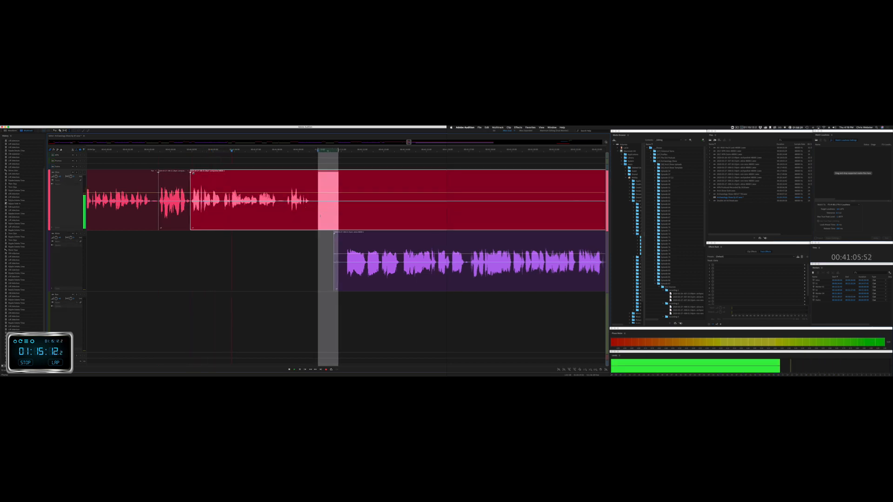
key("shift+Delete")
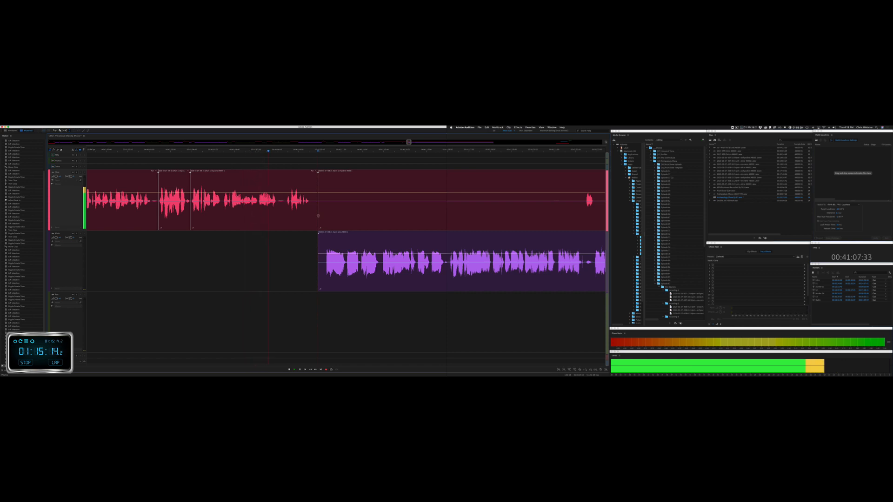
Step: Clear the red background noise on both sides of the isolated red interjection at about 41:22, above the long purple speech
left_click_drag(318, 215, 585, 215)
scroll(462, 214, "right", 10)
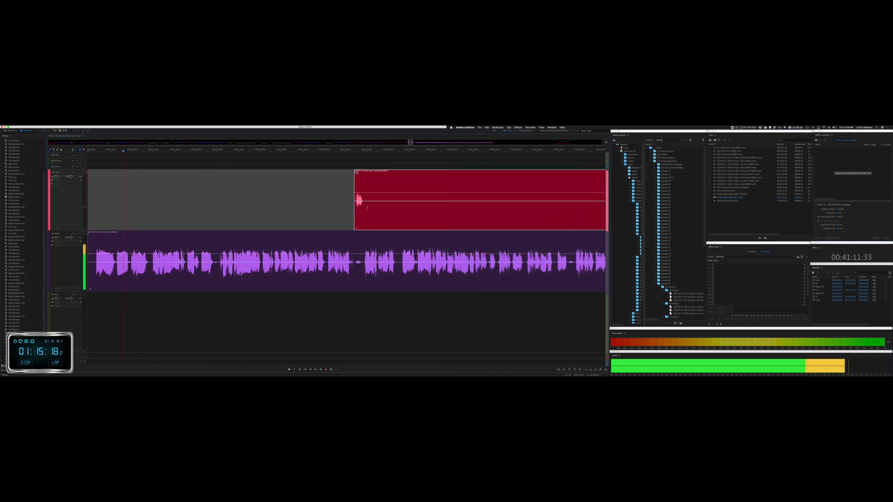
left_click_drag(367, 208, 602, 210)
key("Delete")
left_click(558, 221)
scroll(274, 240, "left", 2)
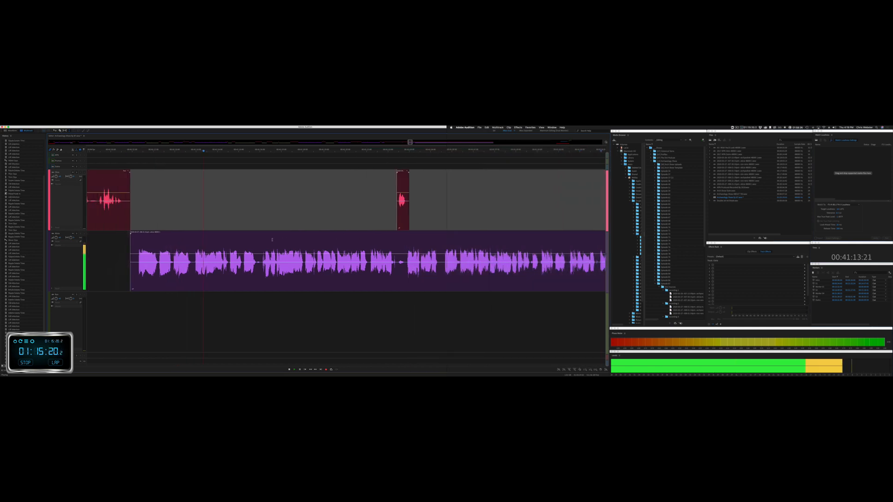
Step: Ripple-delete about the first 3 seconds of the purple speech starting at 41:09.5 across all tracks and resume playback
scroll(272, 239, "left", 2)
key("space")
left_click_drag(178, 299, 242, 297)
key("super+shift+Delete")
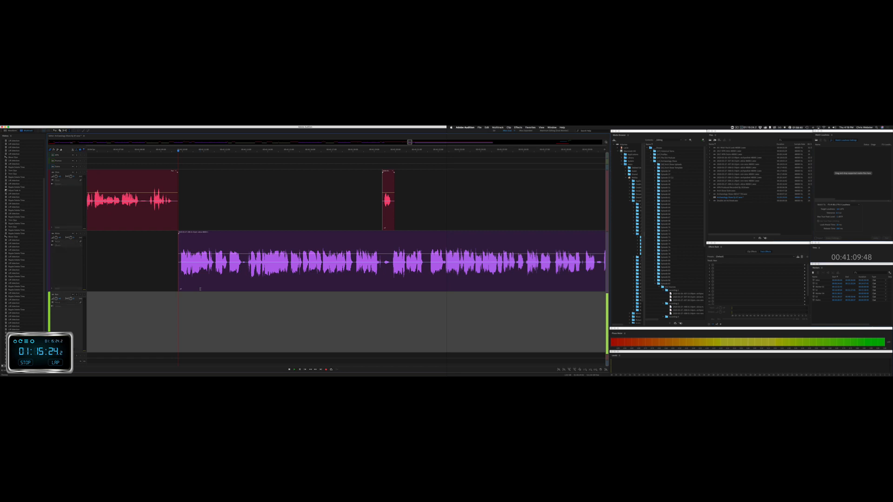
key("space")
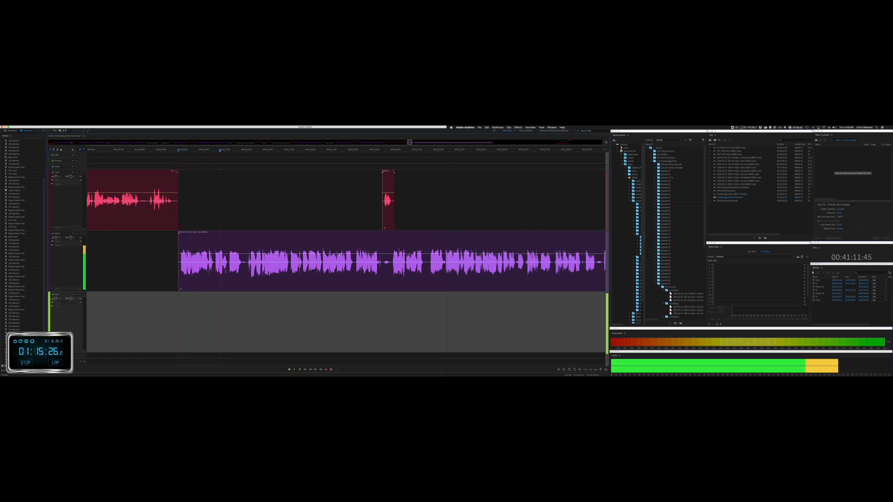
Step: Ripple-delete the unwanted purple sound at about 41:12 across all tracks and resume playback
left_click_drag(228, 265, 246, 263)
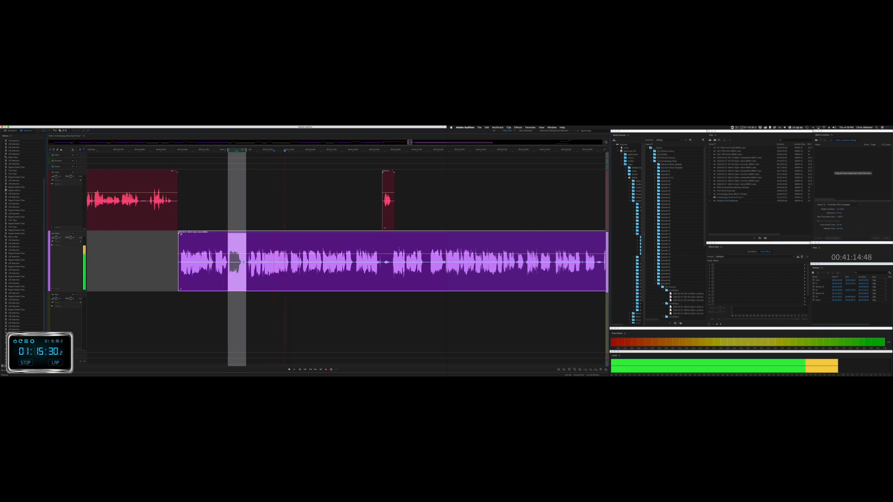
key("space")
key("super+shift+BackSpace")
key("space")
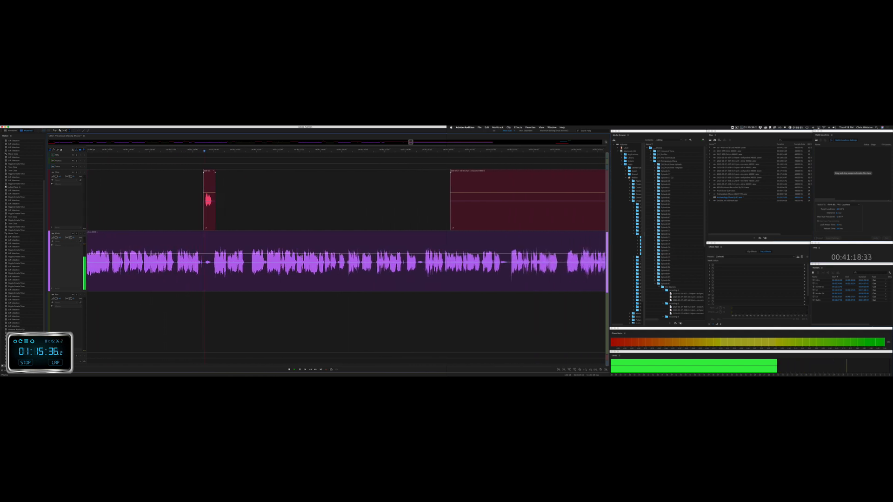
Step: Clear the red background noise above the purple speech from about 41:30 to about 41:42
scroll(323, 196, "right", 4)
left_click_drag(322, 196, 596, 213)
key("Delete")
left_click(572, 212)
scroll(503, 207, "right", 4)
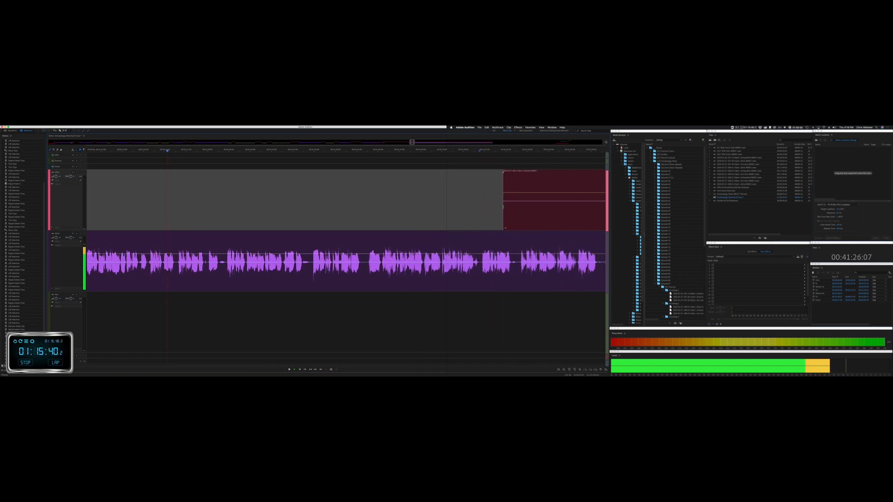
scroll(503, 206, "right", 3)
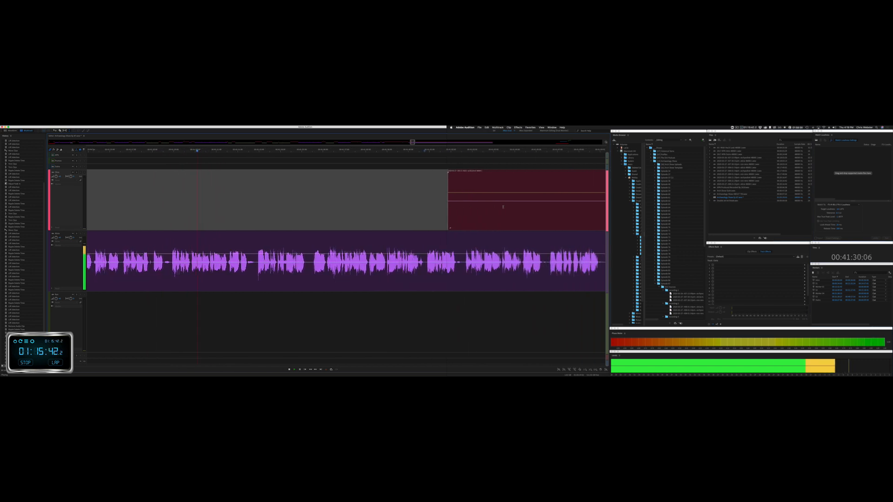
Step: Replay the purple voice track and ripple-delete the short sound and pause at about 41:28
scroll(502, 206, "left", 4)
key("space")
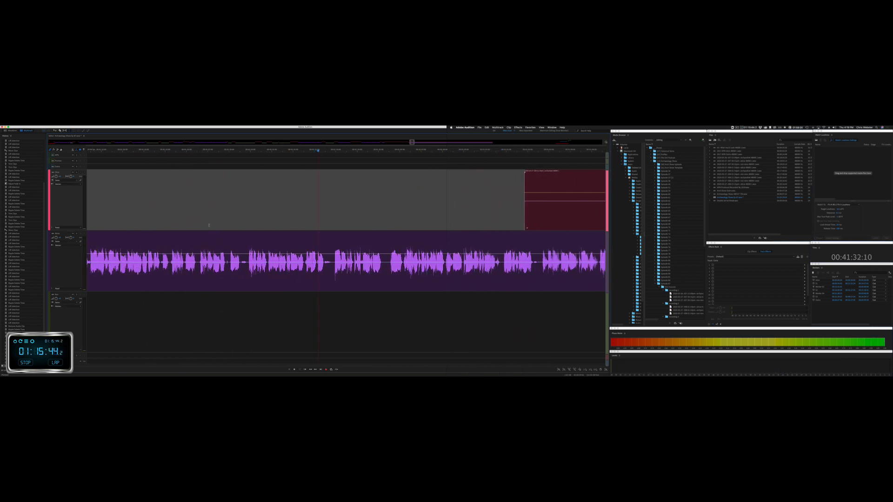
left_click(209, 226)
key("space")
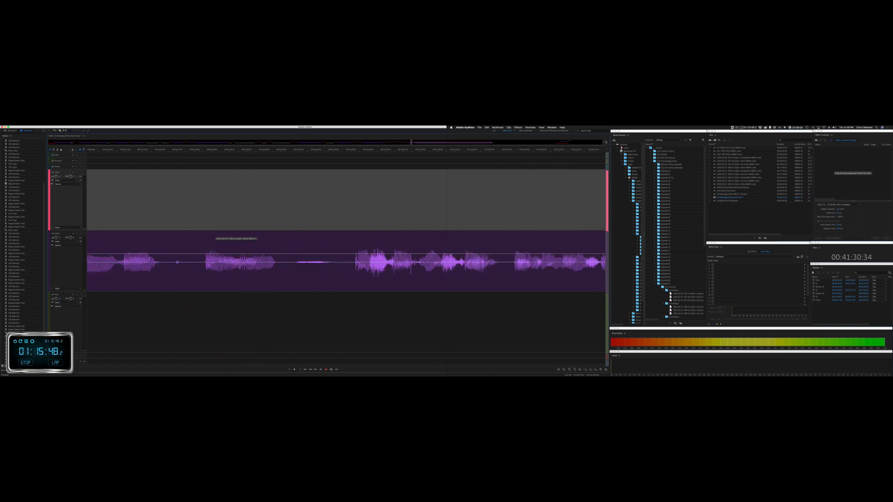
left_click(199, 275)
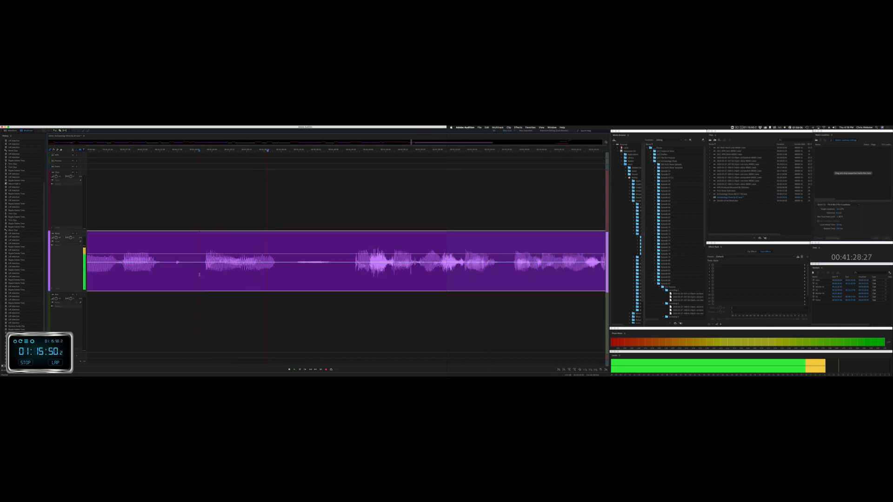
left_click_drag(199, 275, 342, 278)
key("Delete")
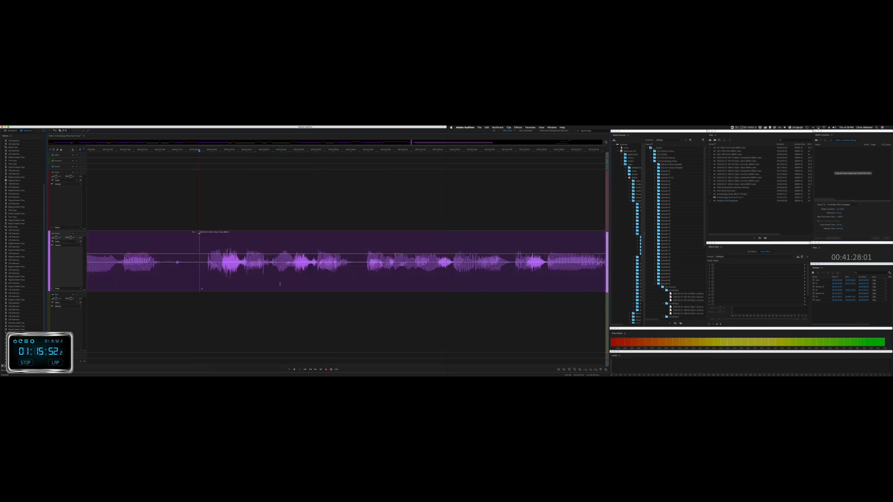
Step: Resume playback and delete the silent opening stretch of the red track's clip without shifting the other tracks
key("space")
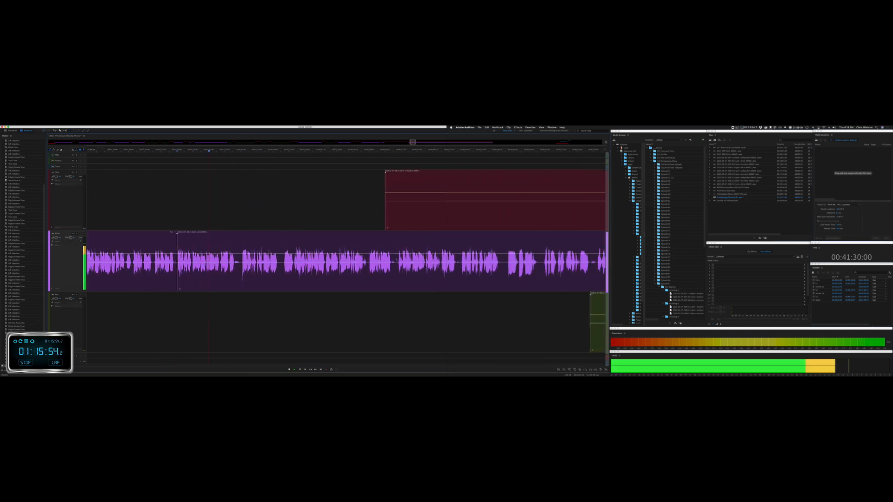
left_click(511, 208)
left_click_drag(512, 208, 585, 209)
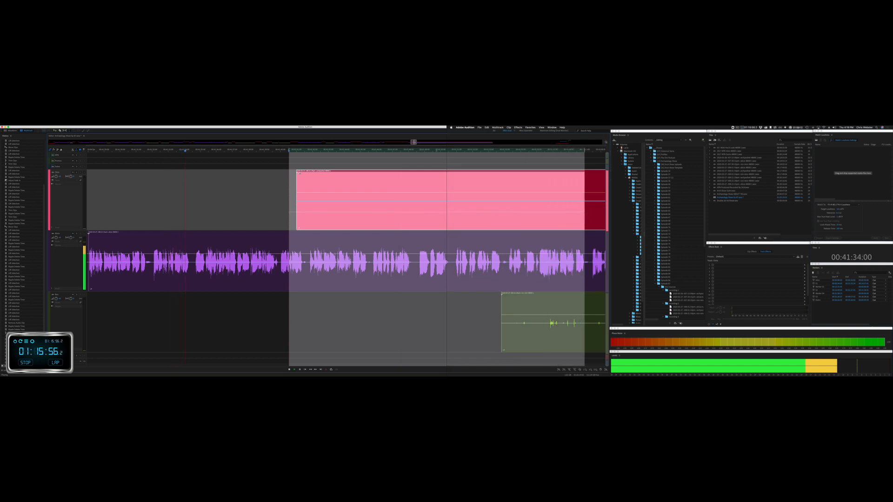
key("Delete")
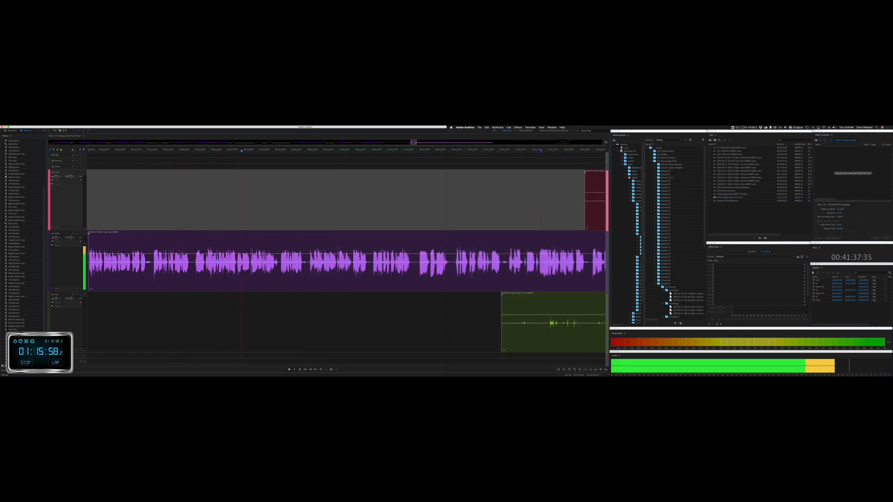
Step: Replay the purple voice track and ripple-delete the short utterance at about 41:34
key("space")
left_click(194, 274)
key("space")
key("space")
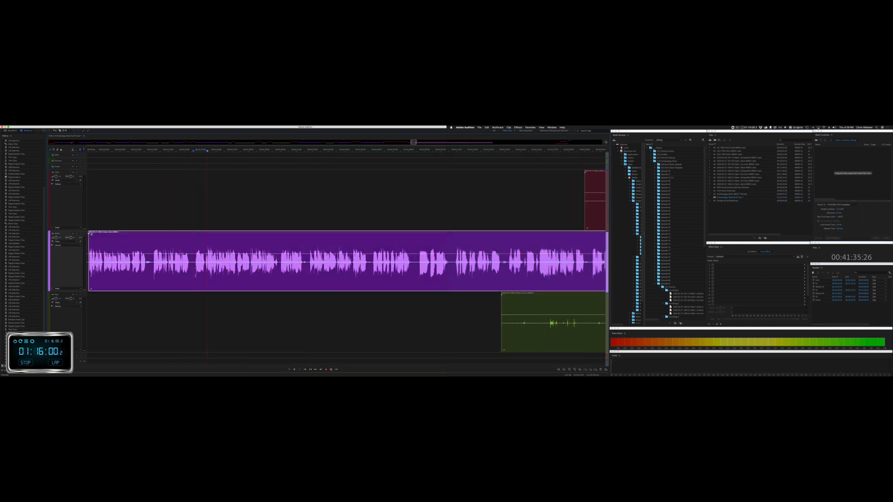
scroll(196, 276, "up", 3)
left_click_drag(191, 260, 217, 261)
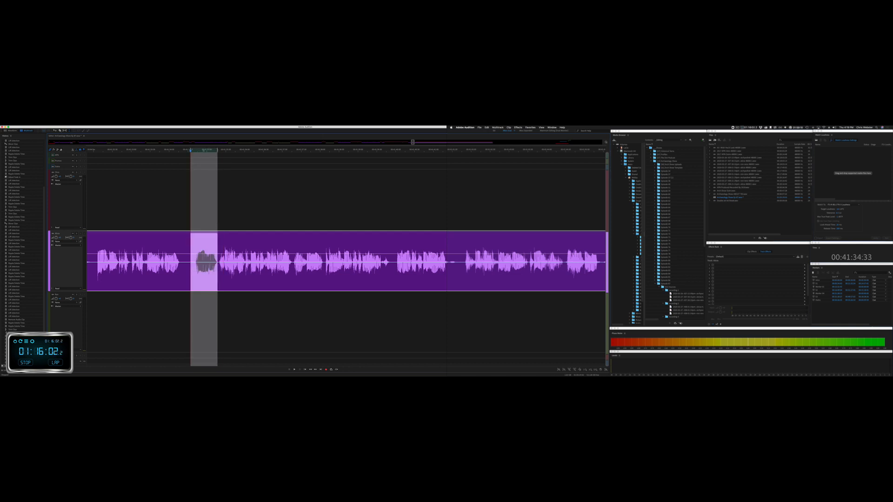
key("alt+BackSpace")
Step: Set the Audio Hardware I/O buffer size to 256 samples in the preferences and test playback
key("super+comma")
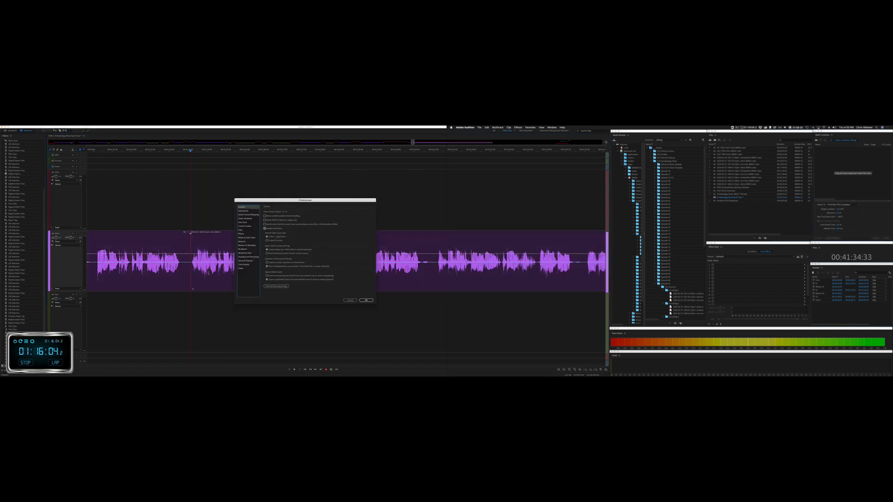
left_click(255, 218)
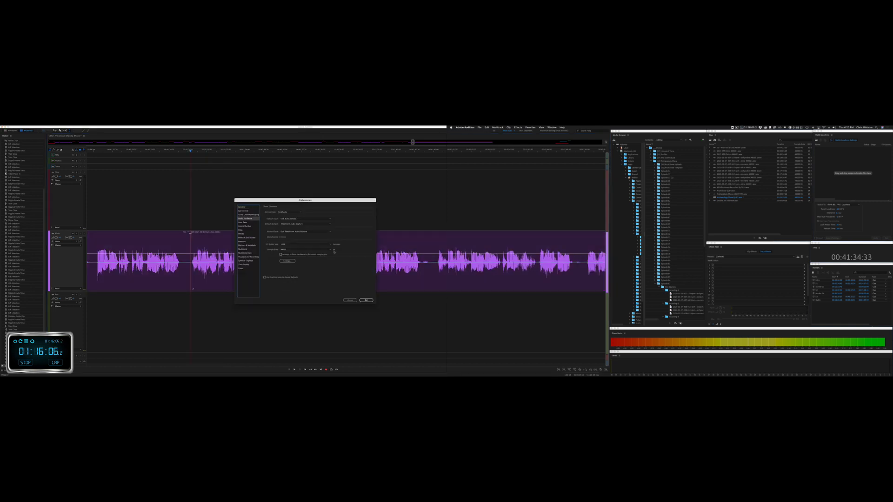
left_click(320, 245)
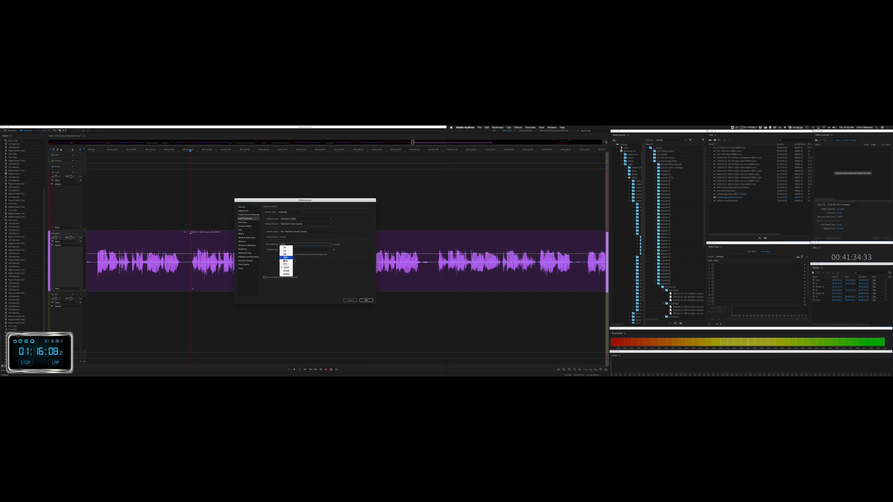
left_click(286, 271)
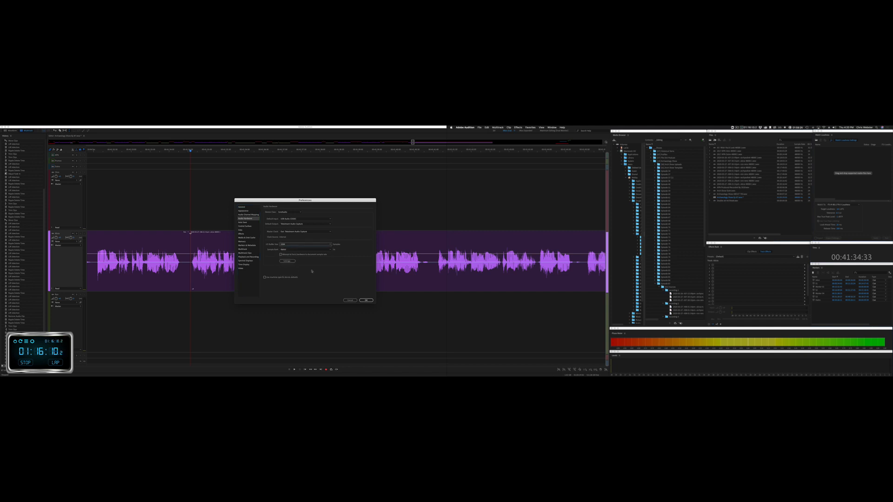
left_click(330, 245)
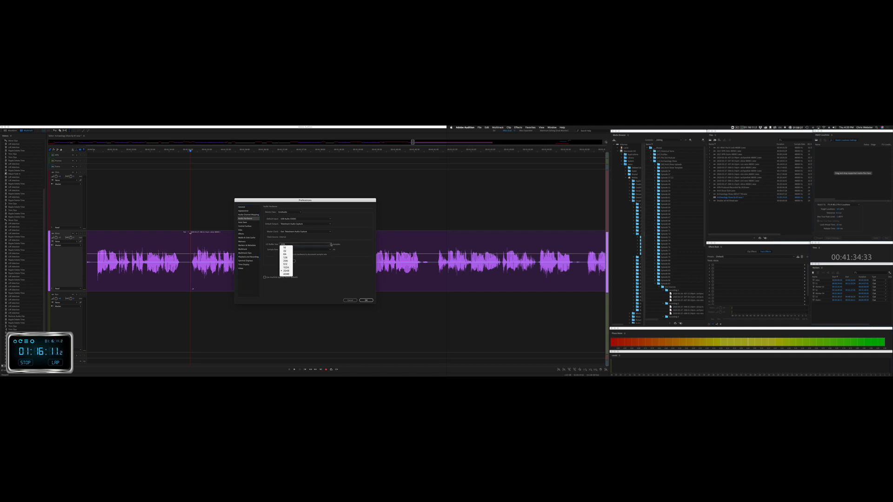
left_click(288, 259)
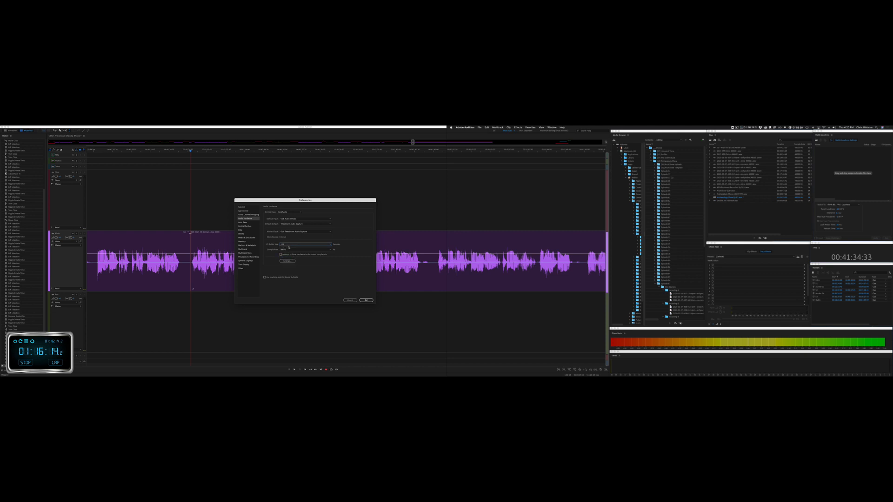
left_click(288, 246)
left_click(287, 258)
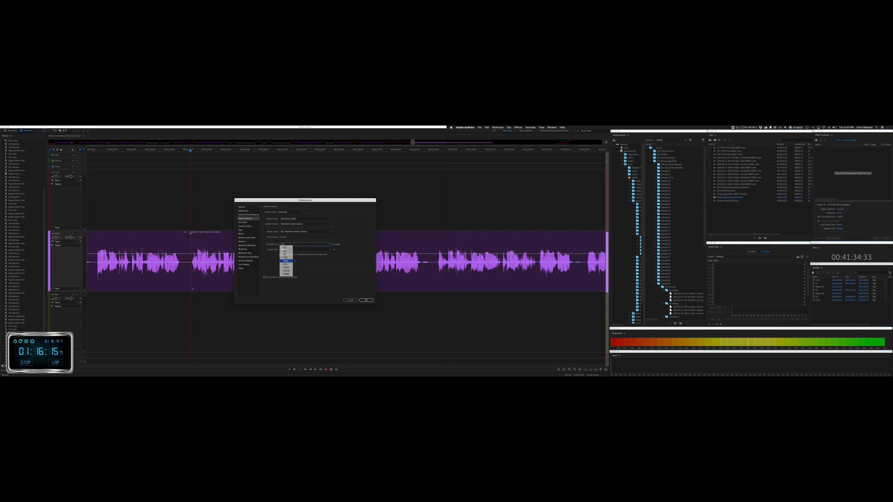
left_click(365, 301)
key("space")
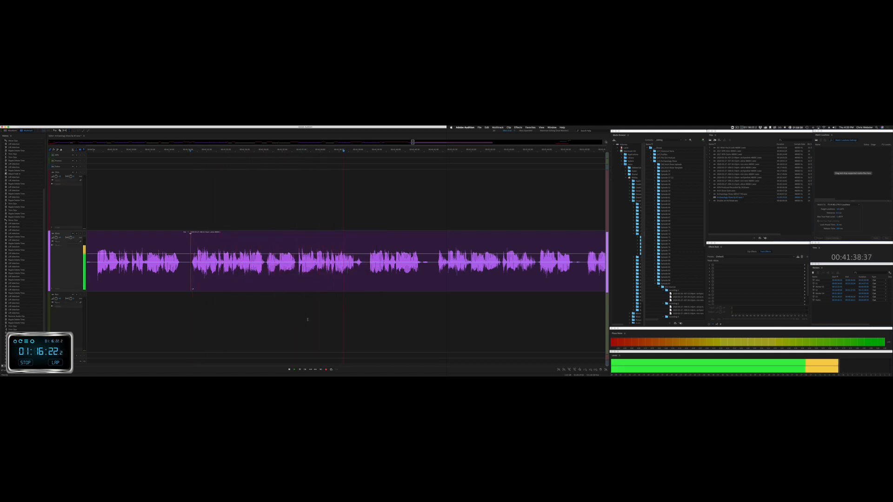
key("space")
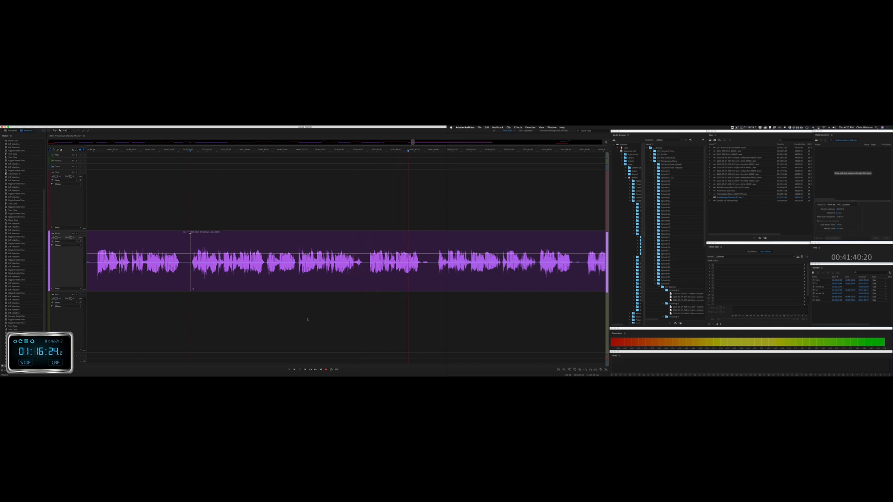
Step: Set the Audio Hardware I/O buffer size to 2048 samples in the preferences
key("super+comma")
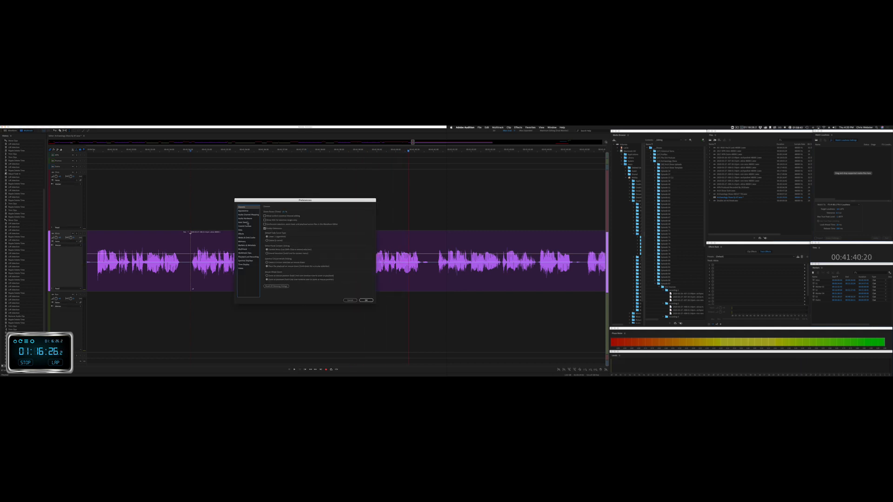
left_click(248, 219)
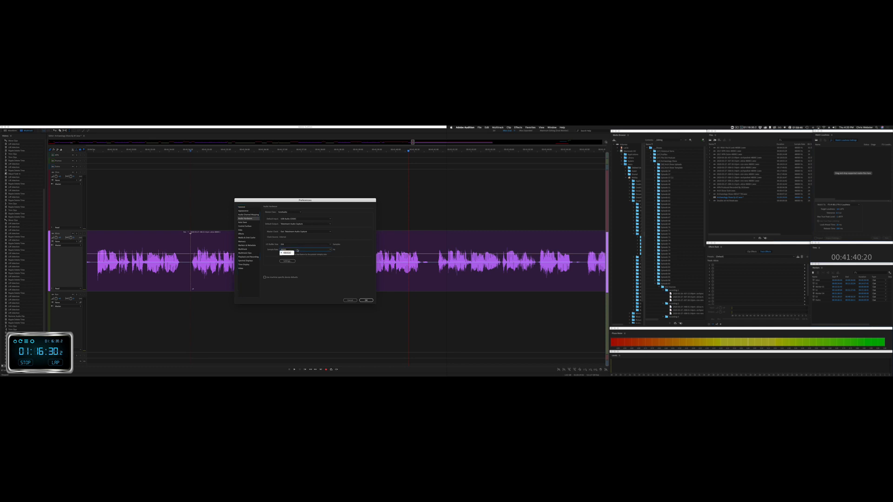
left_click(293, 245)
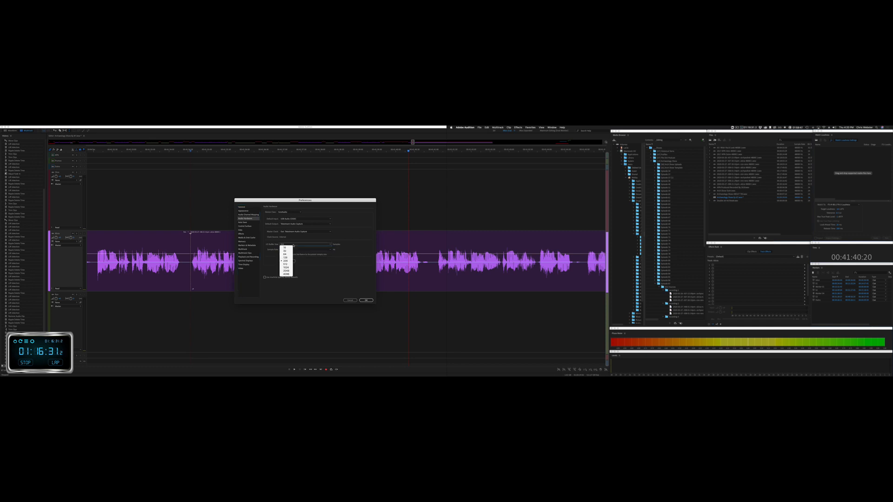
left_click(285, 270)
left_click(365, 300)
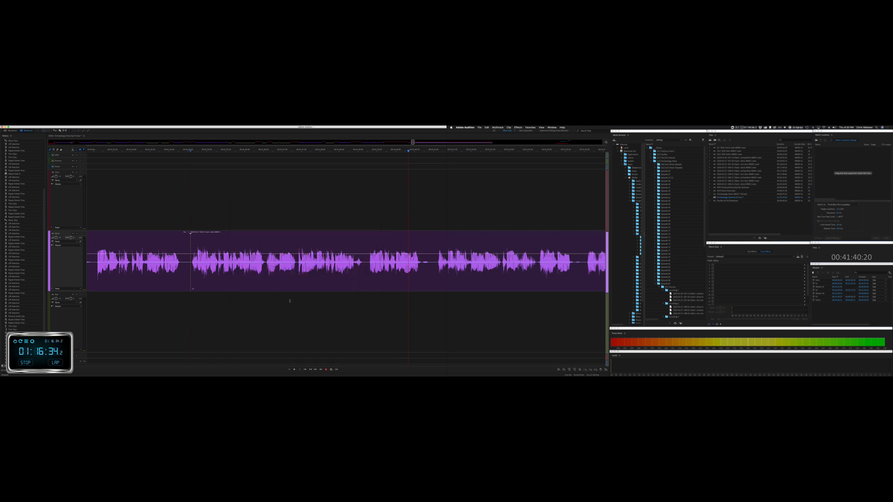
Step: Resume playback and delete the unneeded opening stretches of the green and red clips, leaving the purple voice track in place
key("space")
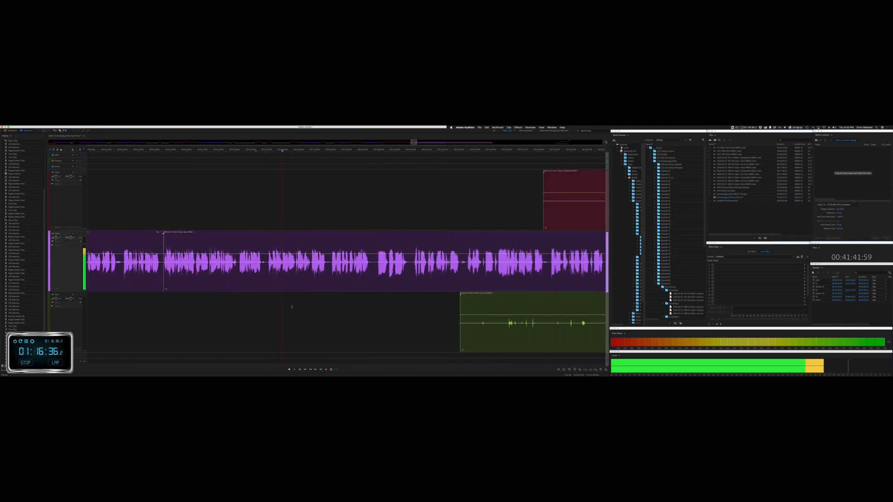
scroll(292, 307, "down", 1)
scroll(293, 307, "right", 5)
left_click_drag(308, 315, 578, 325)
key("Delete")
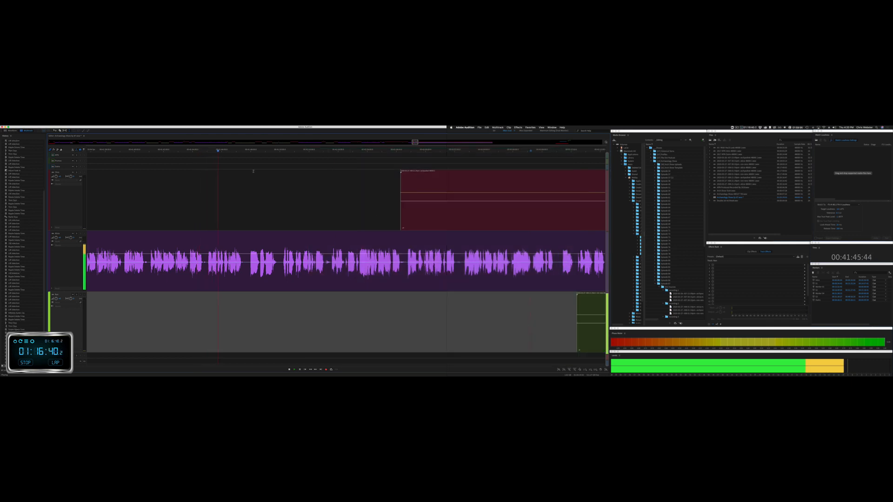
left_click_drag(365, 194, 596, 198)
key("Delete")
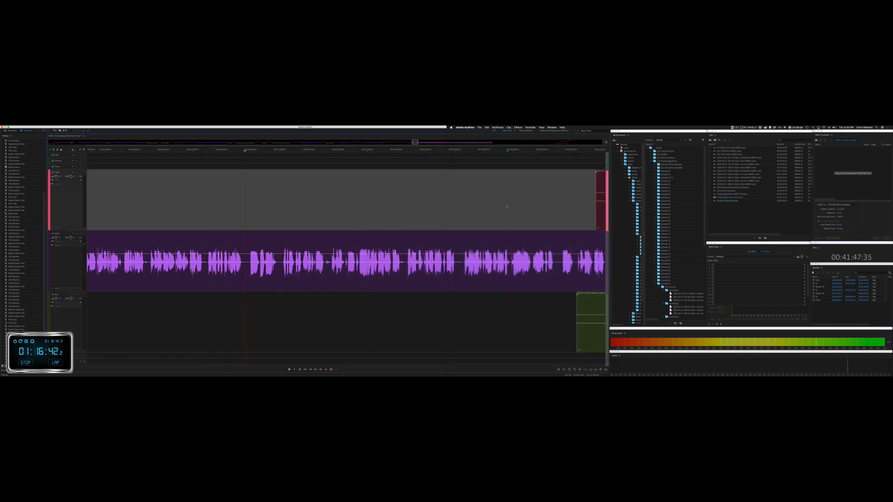
Step: Ripple-delete the short gap at about 41:47 in the purple voice track and resume playback
left_click_drag(245, 264, 259, 265)
key("Delete")
key("space")
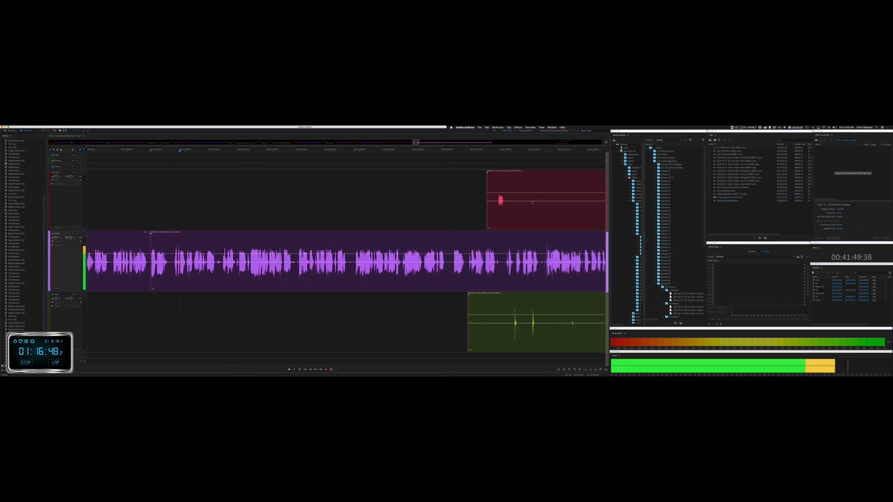
Step: Delete the red clip's stretch after its short burst of speech and the green clip's opening stretch with the stray noises
left_click_drag(507, 215, 594, 217)
key("Delete")
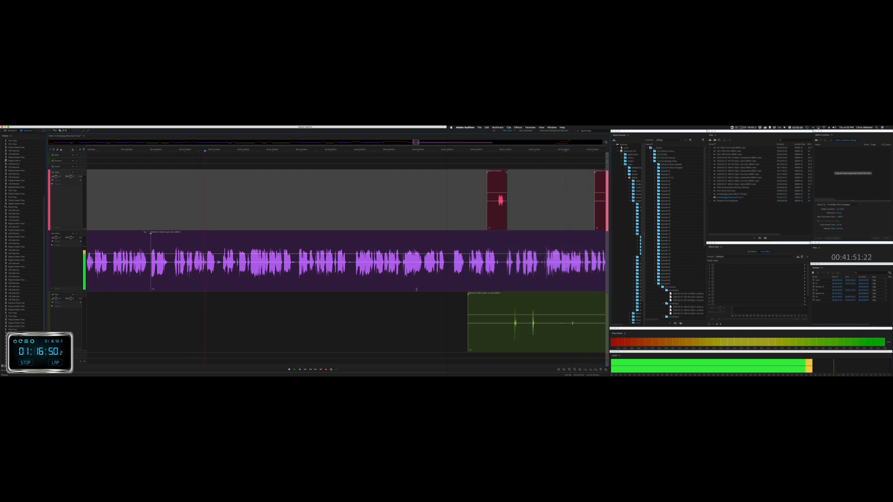
left_click_drag(443, 326, 606, 326)
key("Delete")
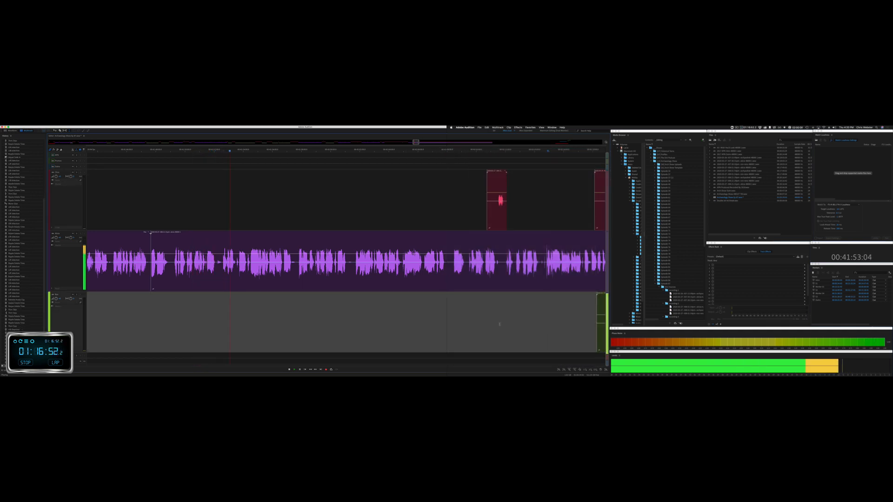
Step: Ripple-delete the sound and following pause at about 41:51 in the purple voice track and resume playback
scroll(202, 261, "up", 5)
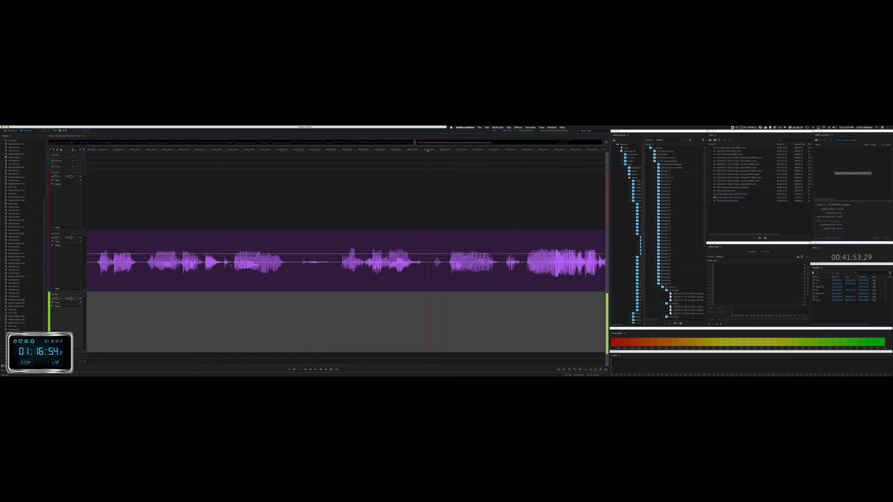
left_click_drag(231, 265, 334, 263)
key("super+shift+Delete")
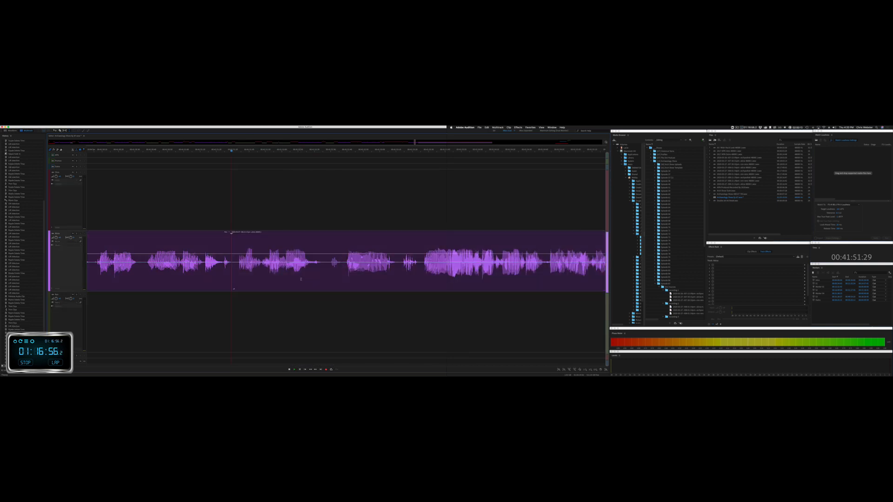
key("space")
scroll(301, 279, "down", 5)
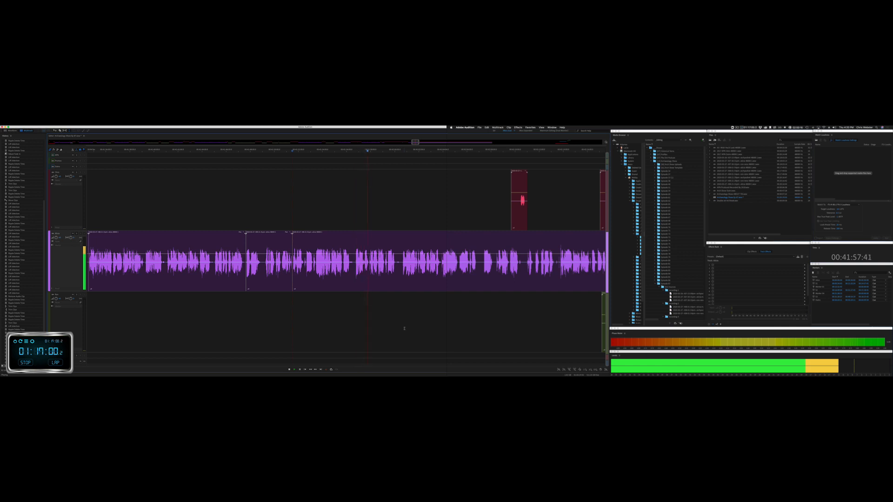
Step: Replay the purple voice track and ripple-delete the short utterance at about 41:52
key("space")
scroll(352, 282, "up", 5)
scroll(351, 282, "up", 2)
scroll(351, 282, "left", 5)
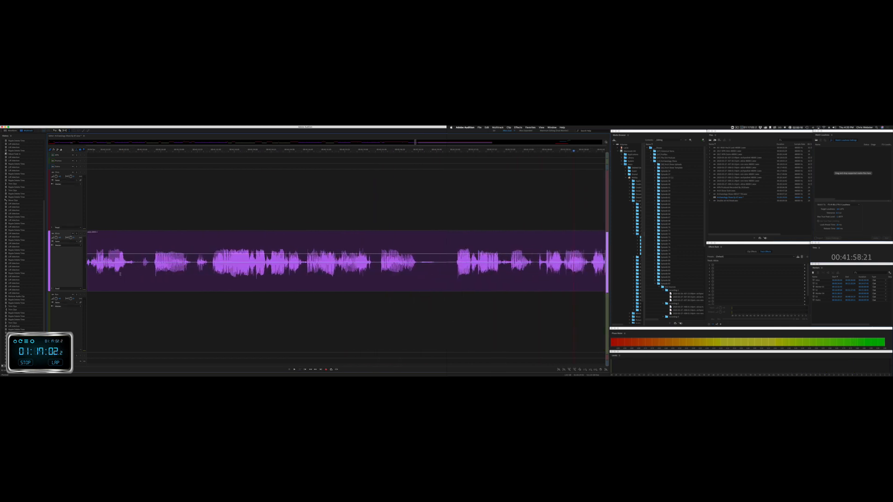
left_click(195, 268)
key("space")
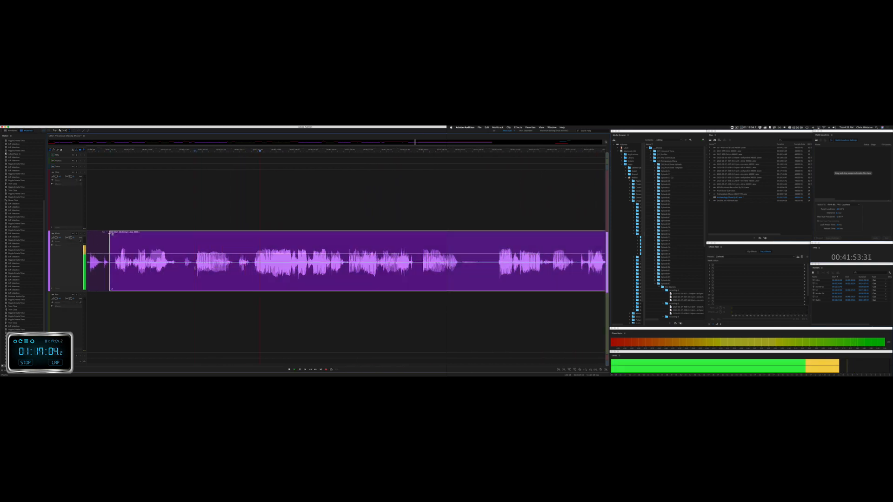
key("space")
left_click_drag(195, 269, 253, 269)
key("shift+Delete")
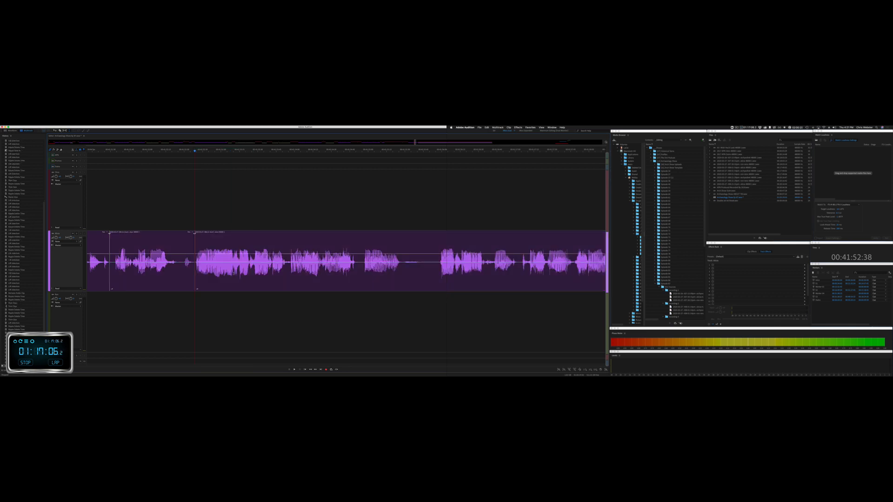
Step: Play the purple voice track, ripple-delete the utterance and trailing pause at about 41:54, and resume playback
key("space")
left_click_drag(361, 267, 434, 271)
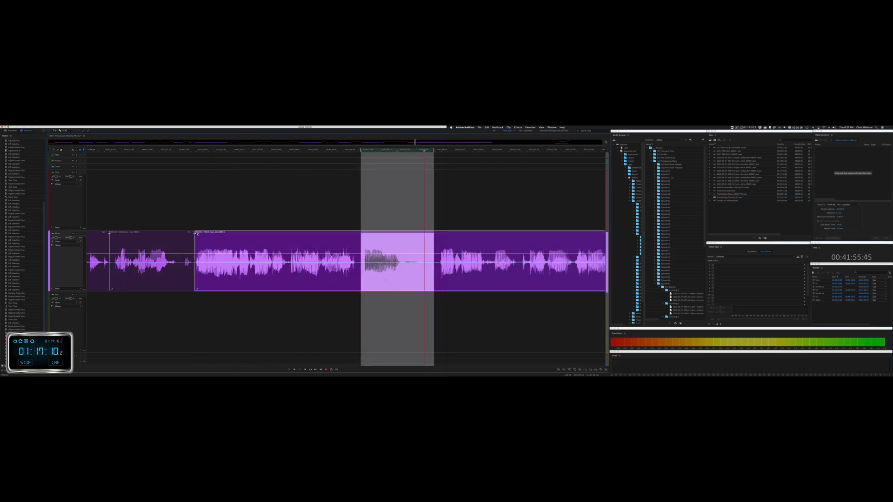
key("shift+Delete")
key("space")
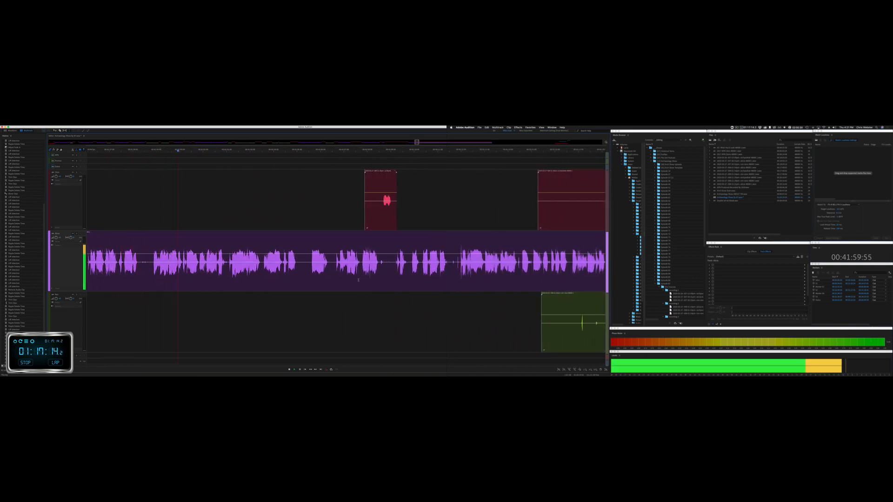
Step: Replay the purple voice track from about 41:57, ripple-delete the short utterance and pause there, and resume playback
key("space")
left_click(122, 267)
key("space")
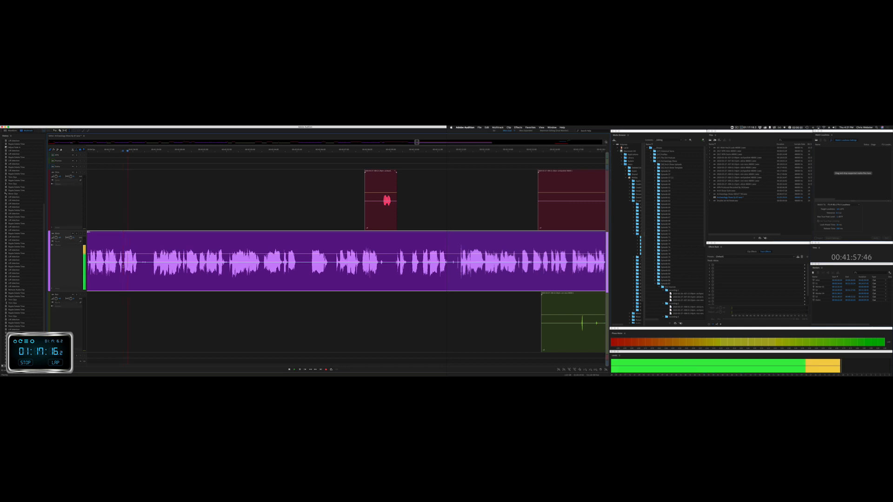
left_click_drag(123, 265, 149, 266)
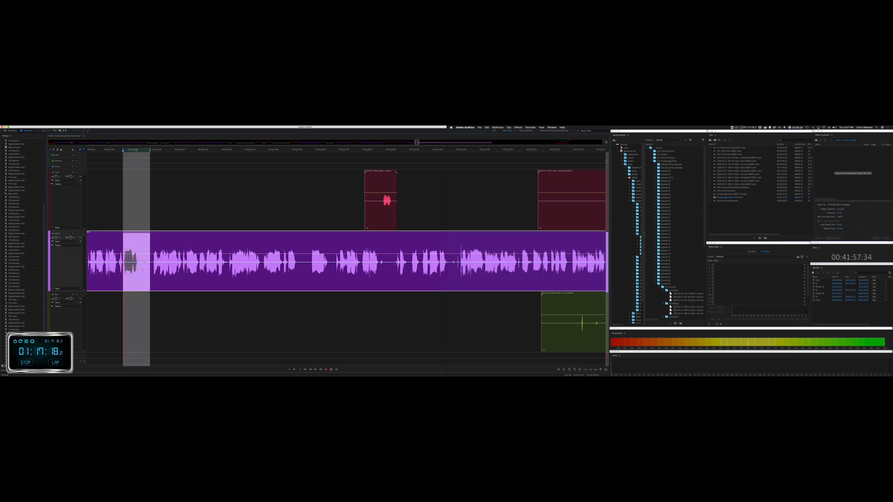
key("super+shift+BackSpace")
key("space")
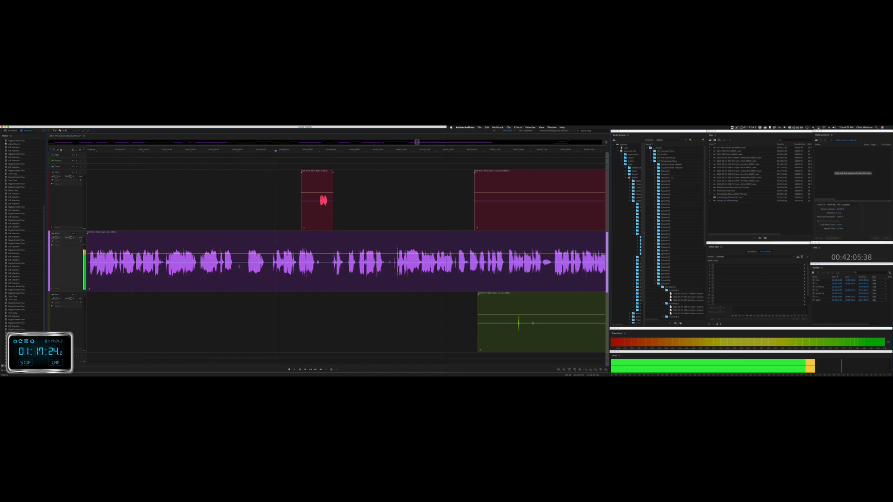
Step: Ripple-delete the short utterance and its surrounding pause at about 42:04 in the purple voice track and resume playback
left_click_drag(239, 261, 269, 260)
key("shift+super+BackSpace")
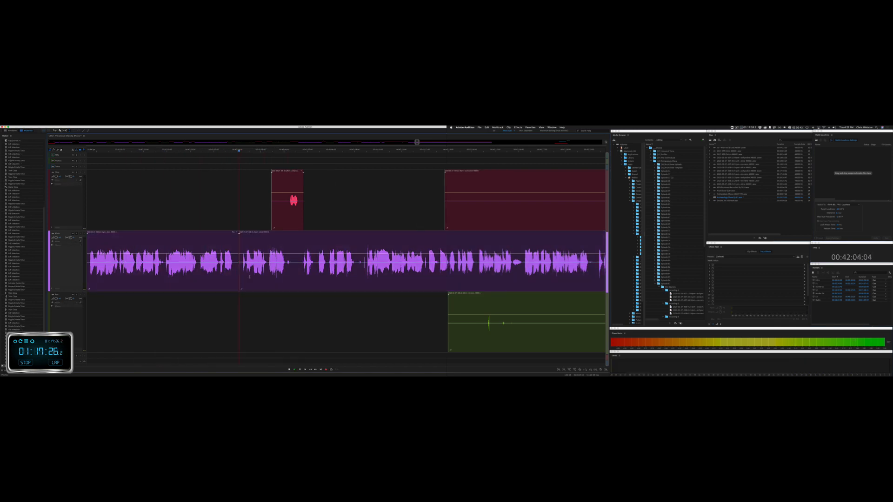
key("space")
Step: Delete the silent opening stretch of the second red clip and the green clip's opening stretch with its faint noises
scroll(249, 277, "right", 2)
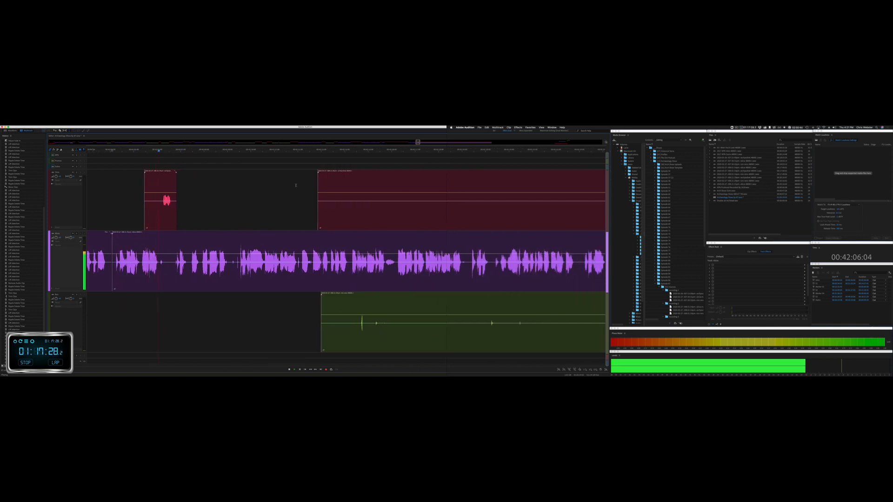
left_click_drag(295, 186, 580, 202)
key("Delete")
left_click(531, 209)
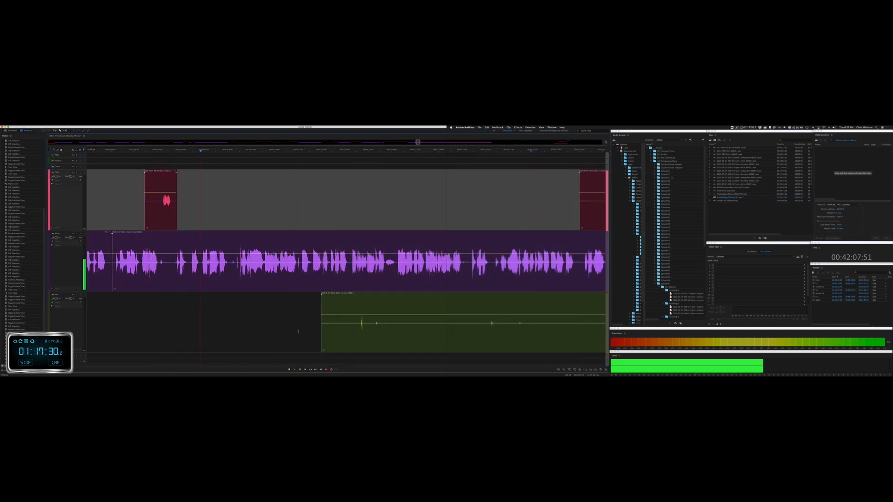
left_click_drag(297, 333, 590, 334)
key("Delete")
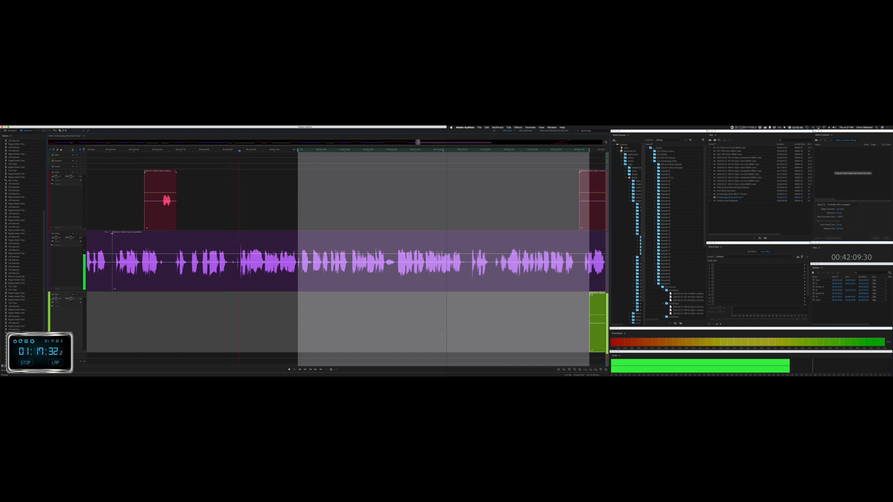
left_click(443, 334)
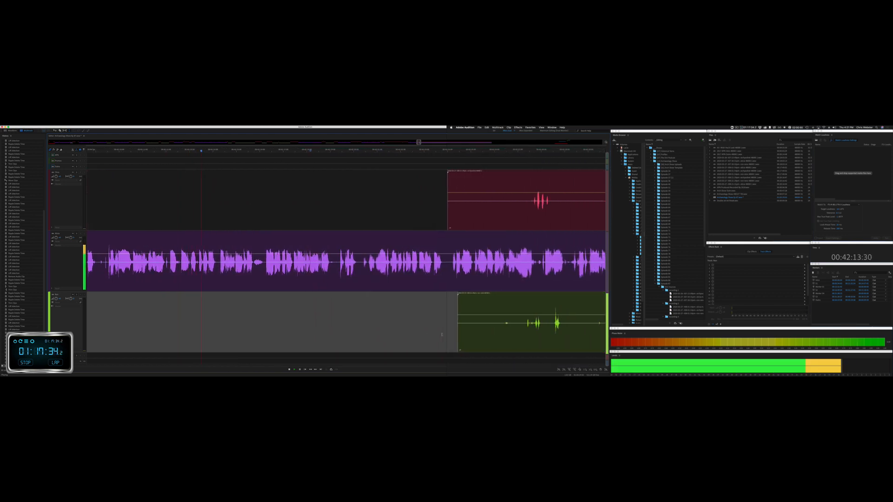
Step: Delete the red clip's silence before its triple burst and the green clip's opening stretch containing the cluster of noises
left_click_drag(438, 210, 524, 210)
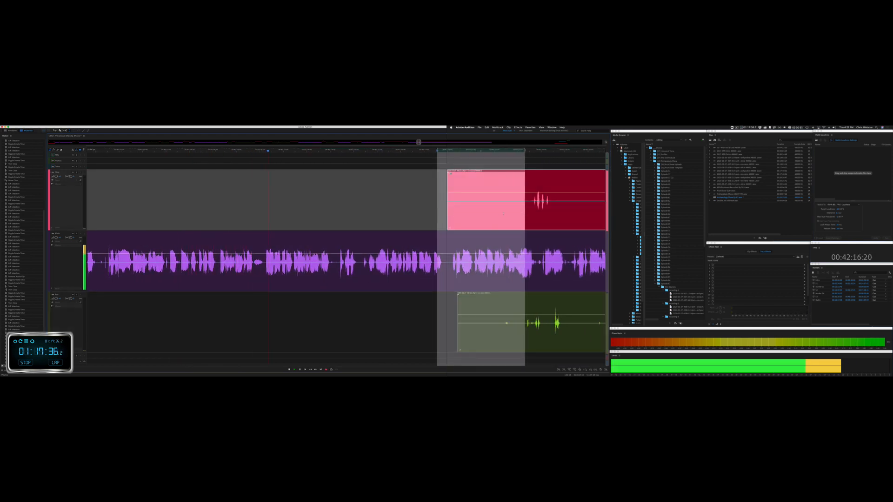
key("Delete")
left_click_drag(434, 325, 605, 325)
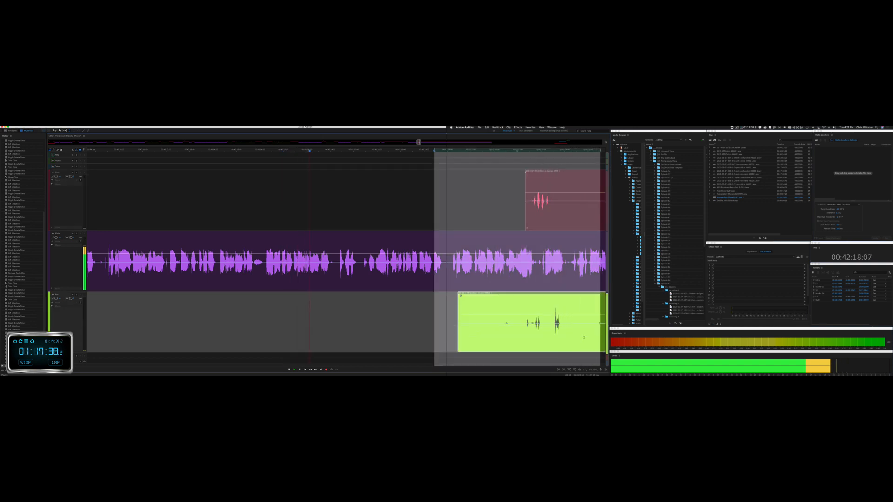
key("Delete")
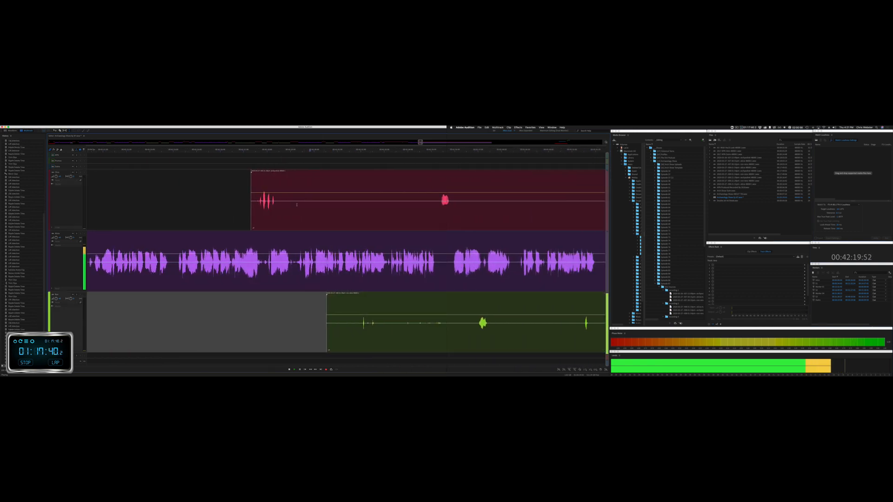
Step: Delete the red clip's silence between its triple burst and the following burst, plus the green clip's noisy opening stretch
left_click_drag(283, 210, 430, 213)
key("Delete")
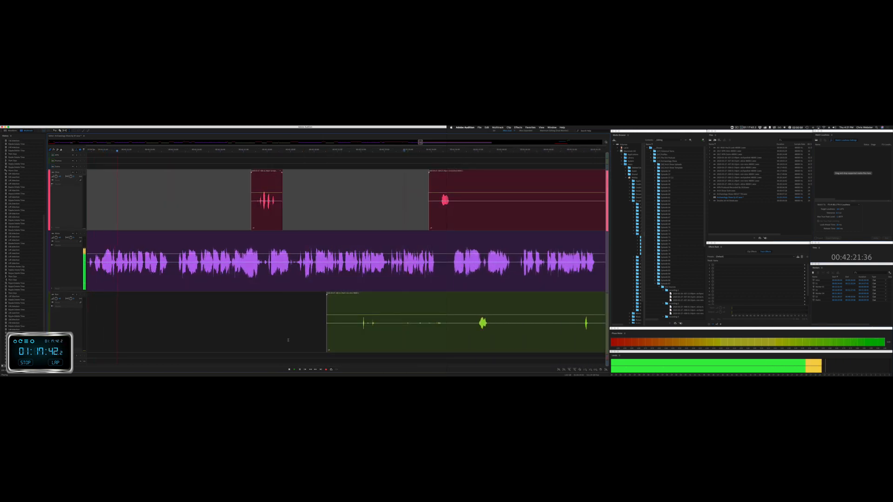
left_click_drag(288, 339, 601, 339)
key("Delete")
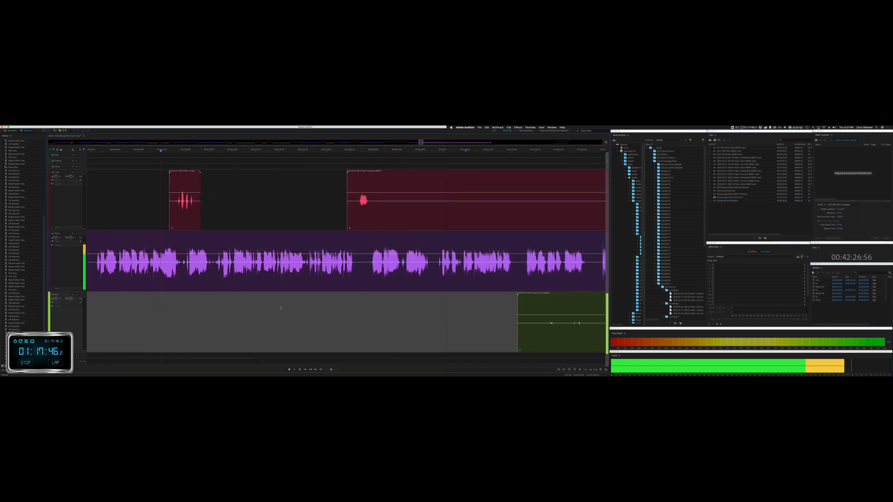
Step: Delete the red clip's stretch after its single burst and the green clip's opening stretch with the stray sounds
left_click_drag(347, 208, 494, 218)
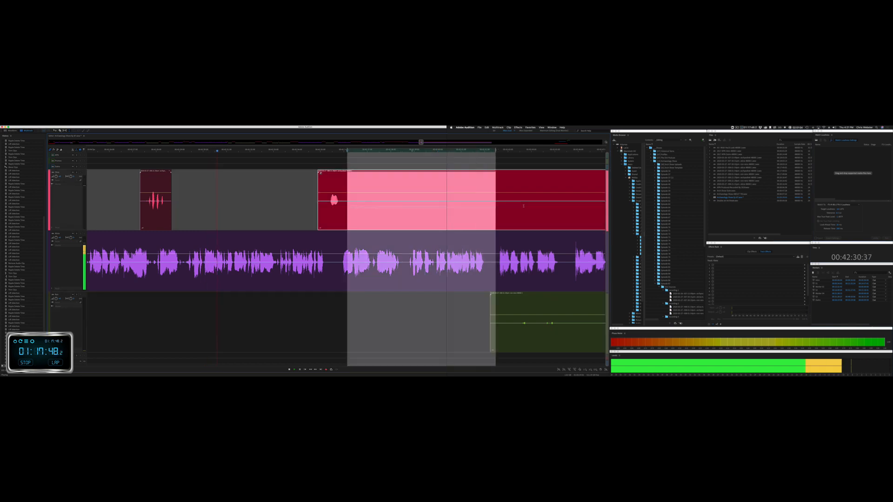
key("Delete")
scroll(475, 226, "right", 5)
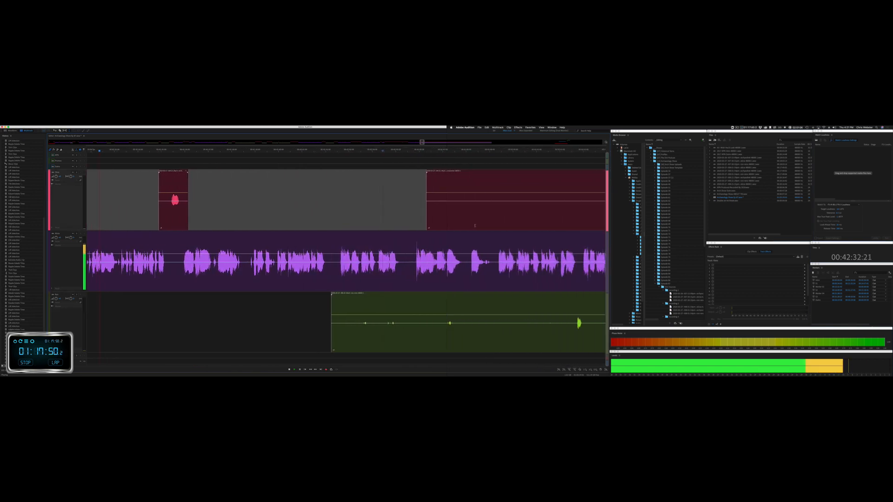
left_click_drag(292, 346, 586, 348)
key("Delete")
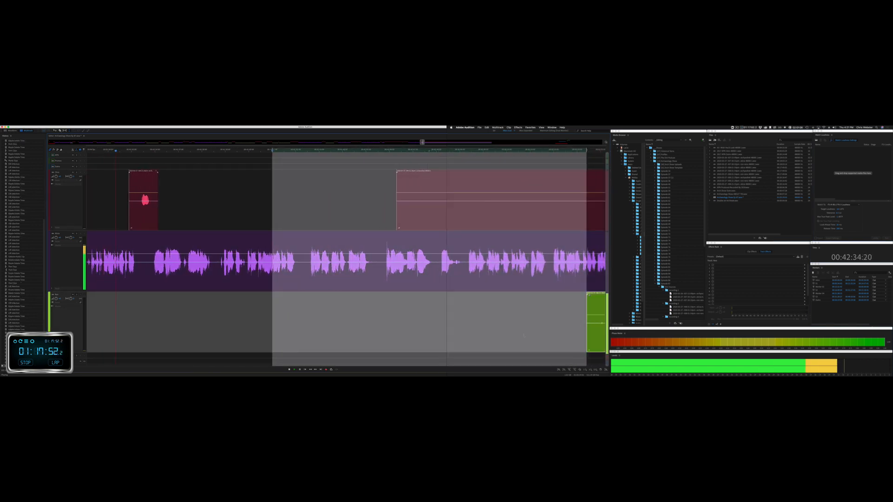
left_click(341, 299)
Step: Delete the silent opening stretch of the remaining red clip and the near-silent start of the green clip
left_click_drag(355, 205, 599, 205)
key("Delete")
scroll(485, 334, "right", 5)
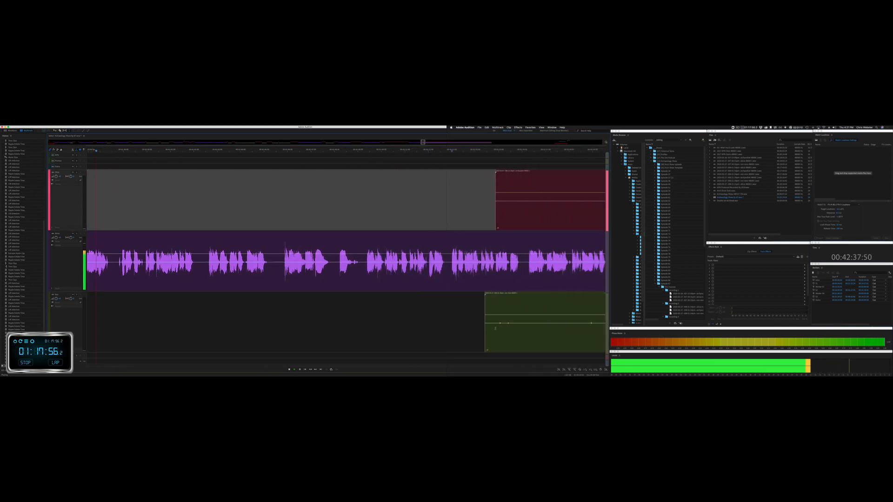
left_click_drag(469, 332, 603, 332)
key("Delete")
left_click(477, 326)
scroll(363, 312, "right", 8)
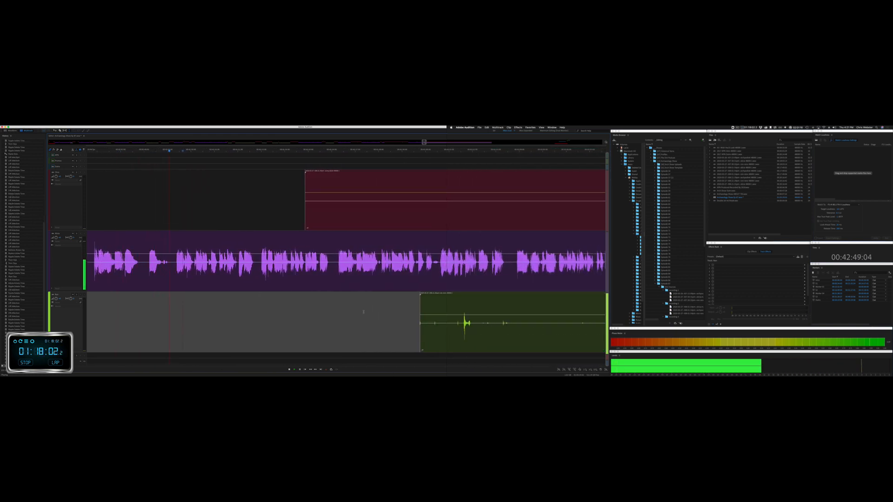
Step: Delete the red clip's silence up to its double burst and the green clip's opening stretch containing the sharp spike
scroll(258, 264, "right", 4)
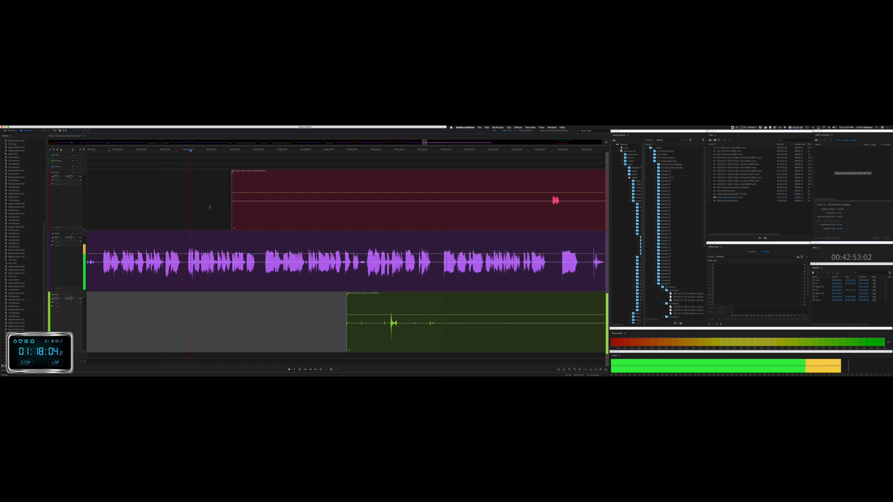
left_click_drag(207, 207, 544, 216)
key("Delete")
left_click(515, 219)
scroll(416, 223, "right", 4)
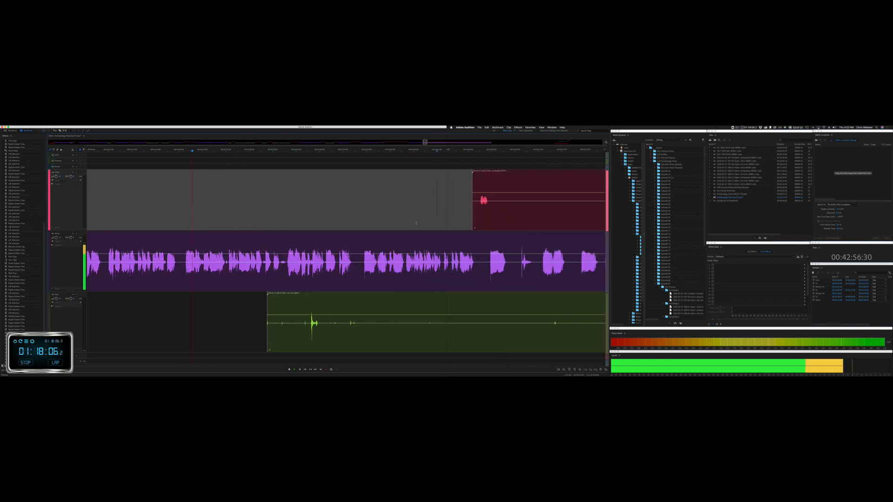
scroll(416, 223, "right", 4)
left_click_drag(174, 334, 579, 325)
key("Delete")
left_click(450, 320)
scroll(451, 320, "right", 7)
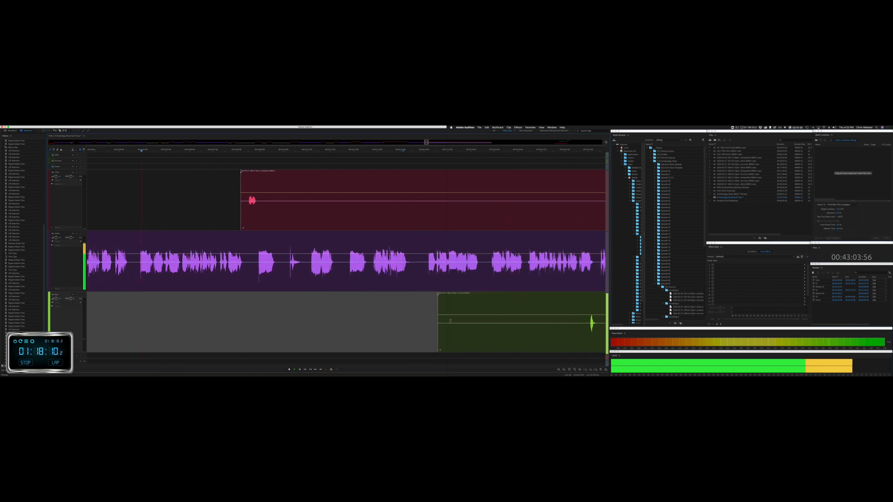
Step: Replay the purple voice track from about 43:03 and ripple-delete the short utterance there
key("space")
left_click(118, 269)
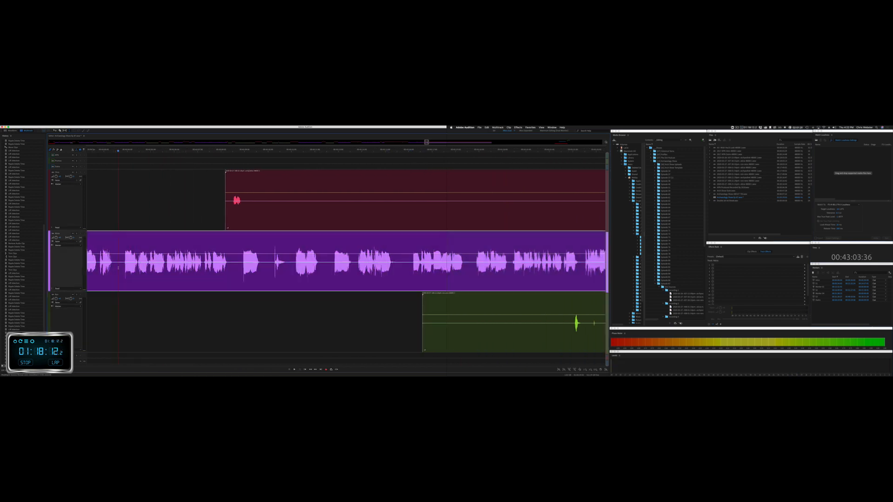
key("space")
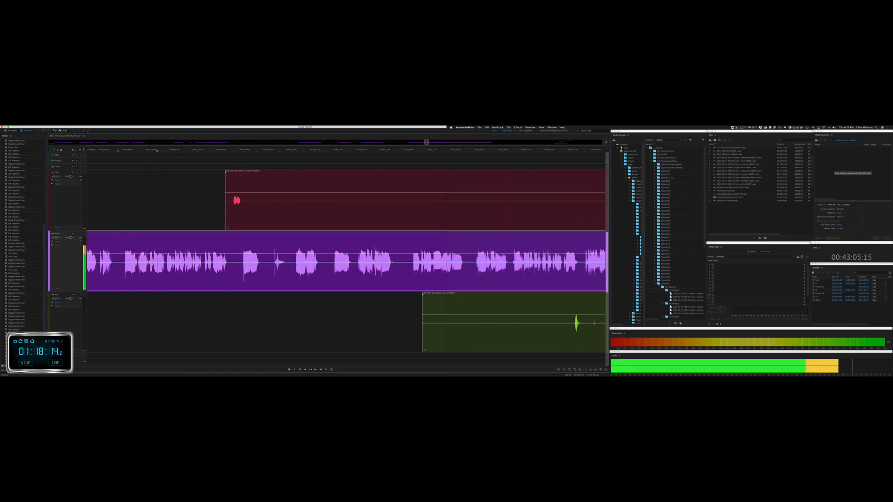
key("space")
left_click_drag(118, 269, 148, 273)
key("super+shift+BackSpace")
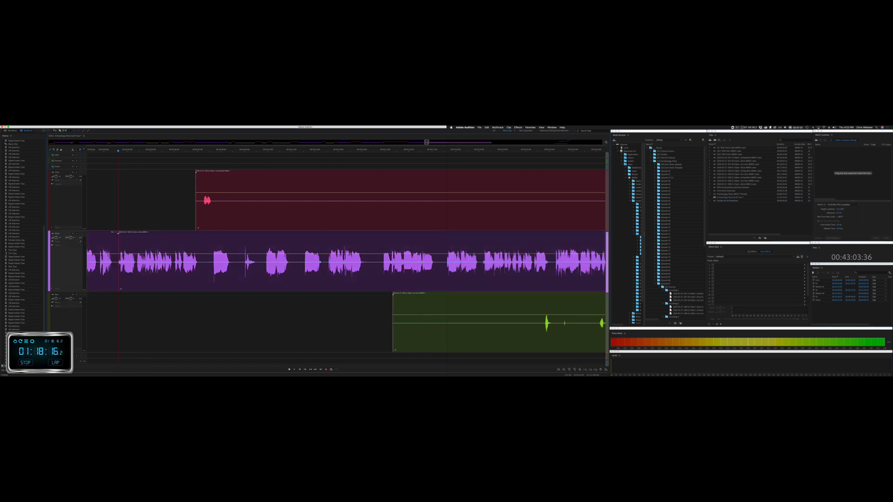
Step: Resume playback and delete the red clip's silent stretch following its double burst
key("space")
left_click_drag(217, 206, 525, 206)
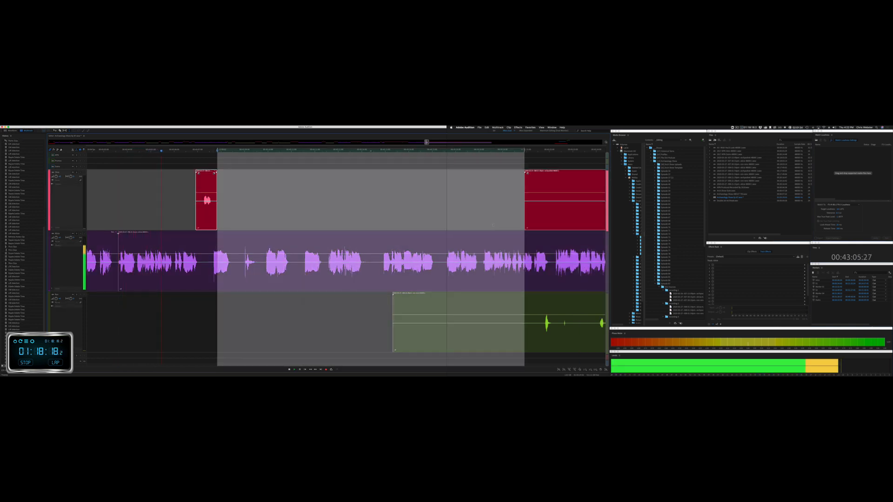
key("Delete")
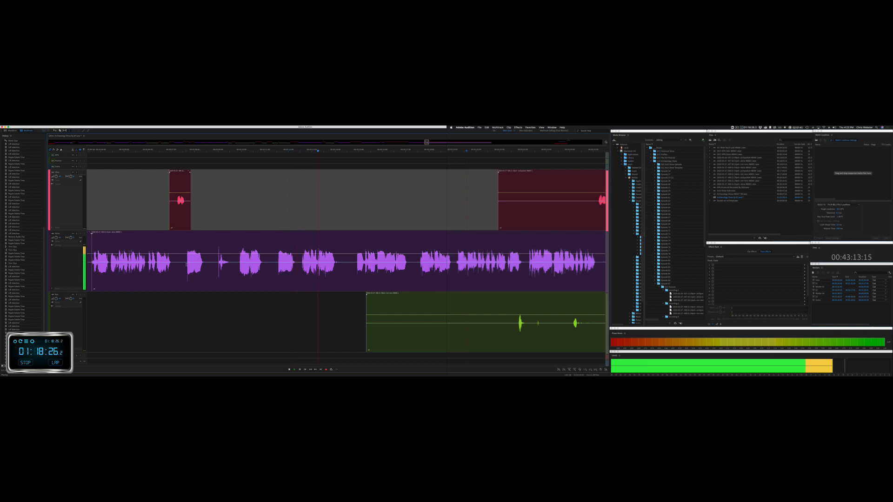
Step: Ripple-delete the run of short, broken utterances starting at about 43:07 in the purple voice track and resume playback
left_click_drag(187, 264, 297, 263)
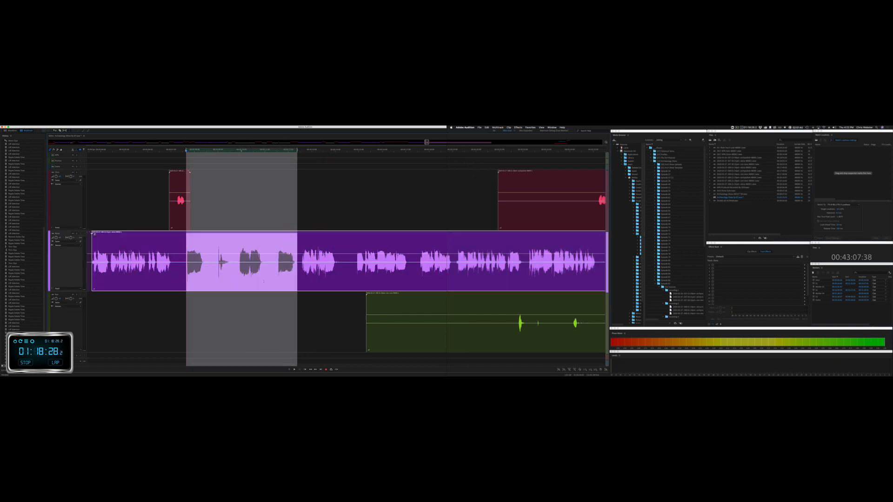
key("super+shift+BackSpace")
key("space")
Step: Delete the green clip's opening stretch with its two spikes and the red clip's silence on both sides of its short burst
left_click_drag(238, 338, 575, 335)
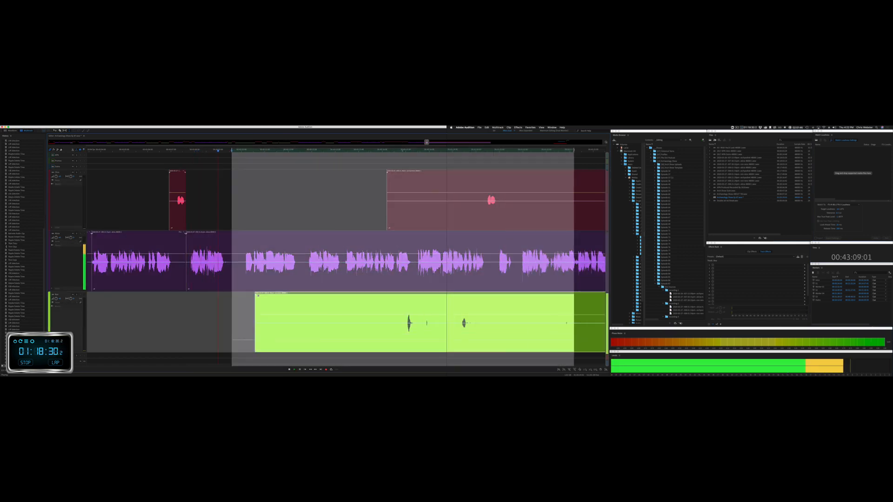
key("Delete")
left_click_drag(371, 200, 589, 217)
key("Delete")
key("Delete")
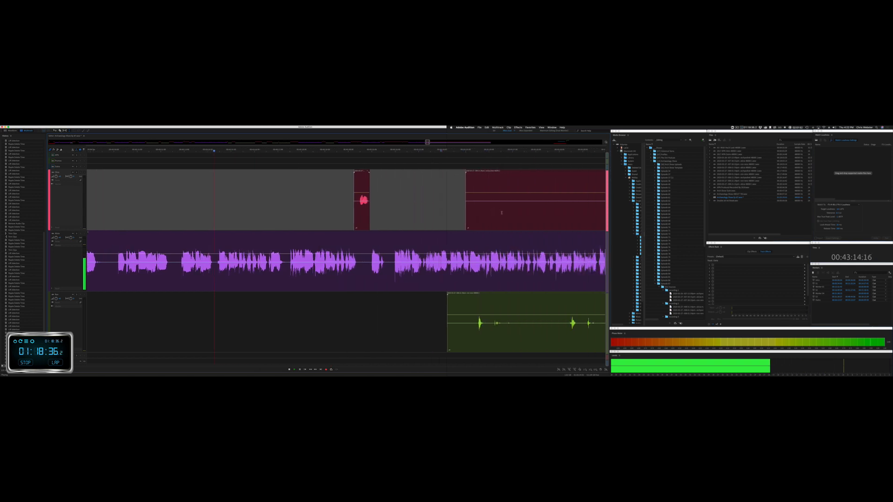
Step: Delete the silent start of the red clip after the short burst and the green clip's opening stretch of stray noises
left_click_drag(348, 219, 508, 219)
left_click(416, 334)
left_click_drag(307, 333, 574, 328)
key("Delete")
left_click(564, 326)
scroll(405, 298, "right", 4)
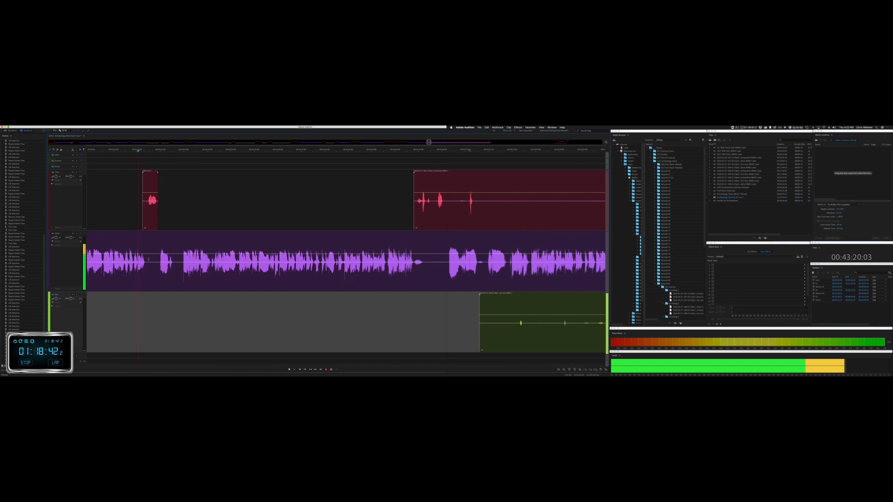
Step: Delete the red clip's silent stretch following its group of short bursts
left_click_drag(159, 265, 181, 263)
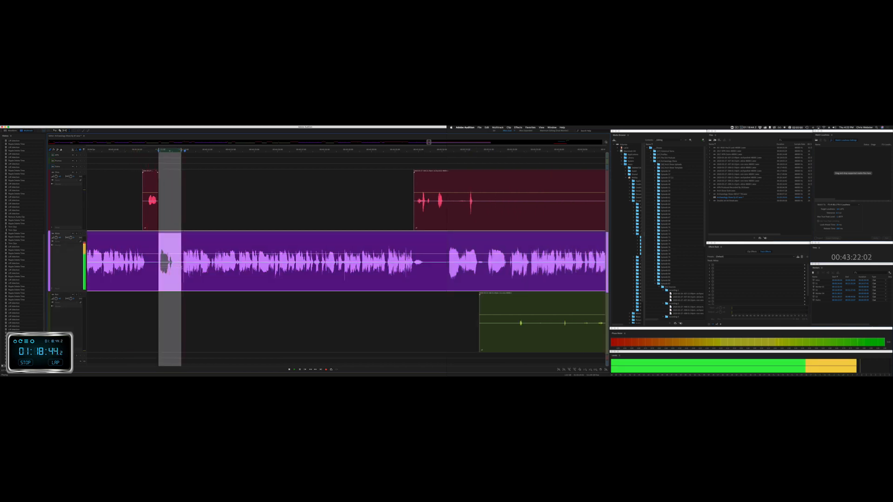
left_click(216, 224)
scroll(250, 221, "right", 4)
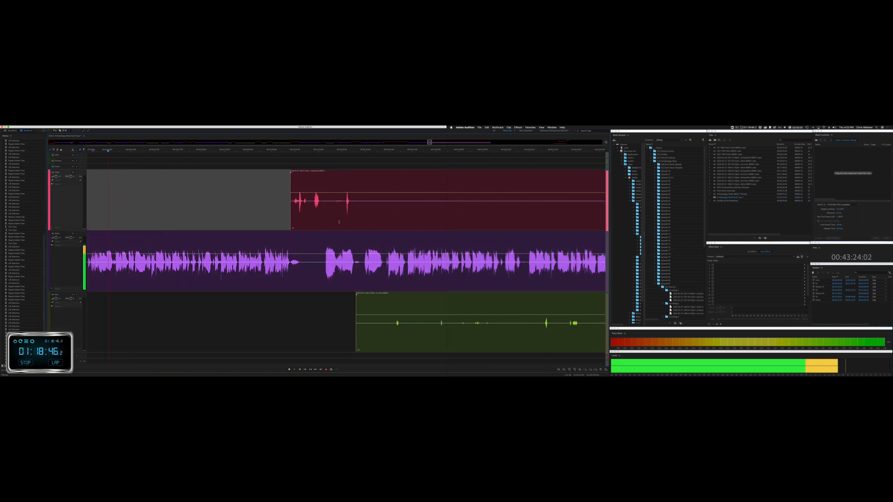
left_click_drag(352, 213, 585, 215)
key("Delete")
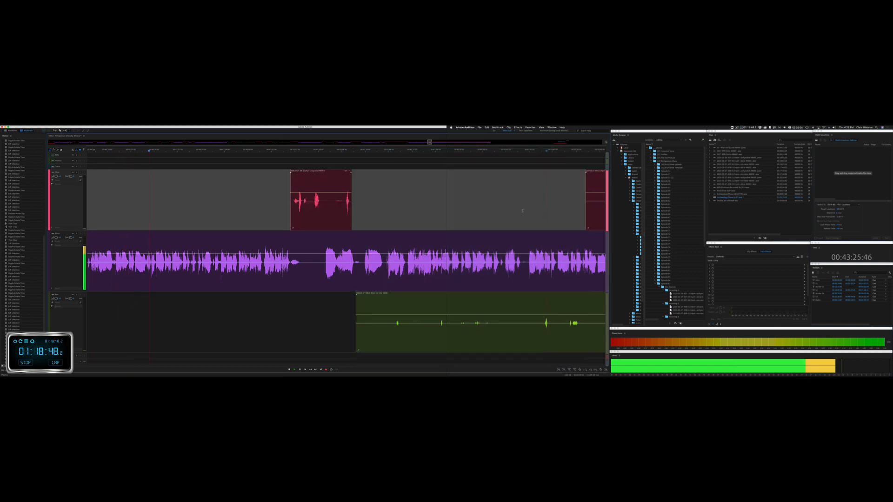
Step: Delete the green clip's opening stretch of stray noises and the red clip's silent start after its short group of bursts
left_click_drag(335, 318, 588, 321)
key("Delete")
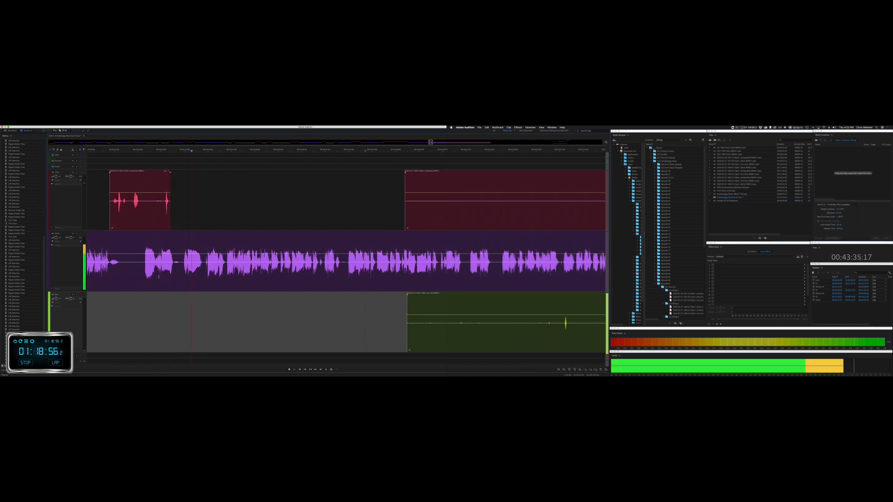
left_click_drag(170, 221, 138, 216)
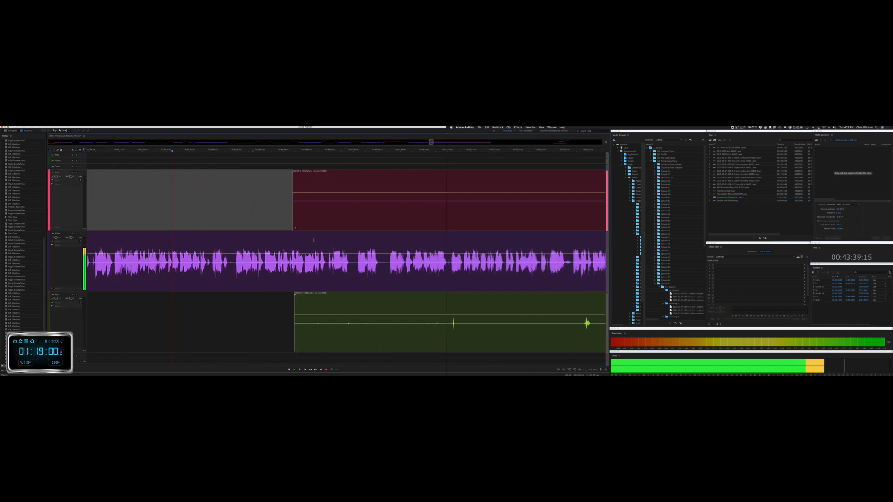
left_click_drag(267, 218, 586, 218)
key("Delete")
left_click(541, 221)
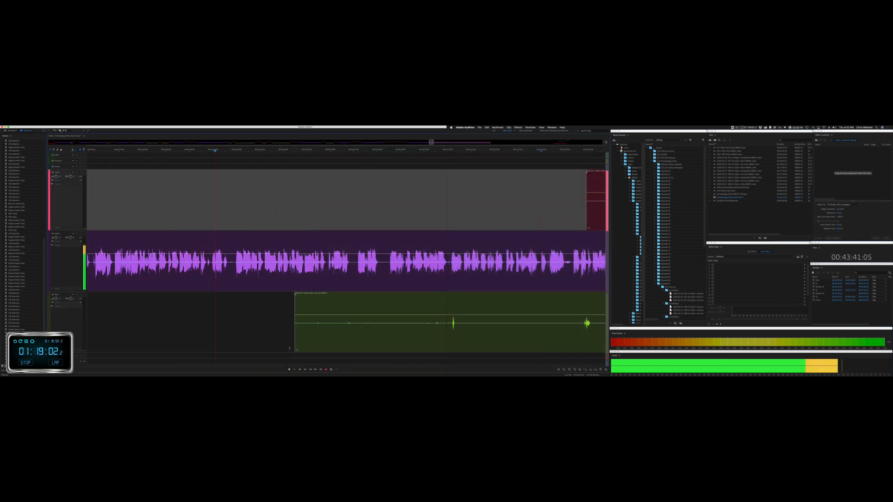
Step: Delete the green clip's opening stretches of stray noise and the red clip's silence up to its first speech burst
left_click_drag(283, 328, 605, 325)
key("Delete")
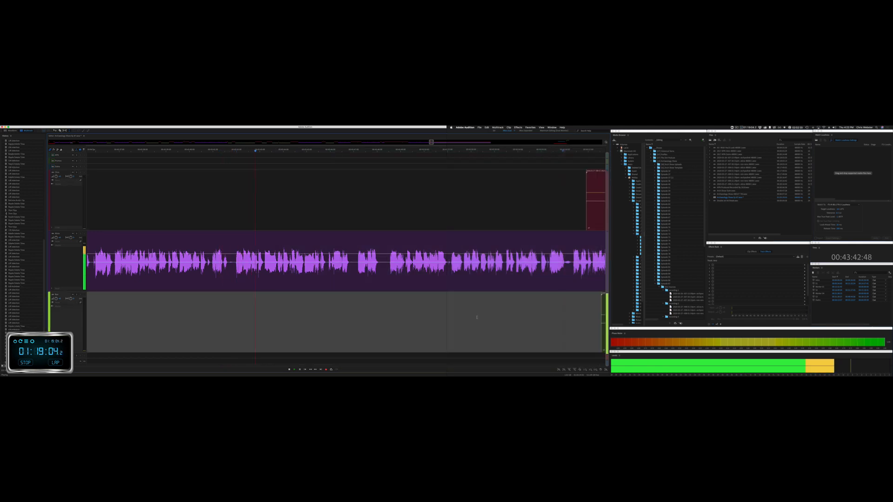
left_click_drag(422, 225, 478, 224)
left_click_drag(398, 329, 590, 328)
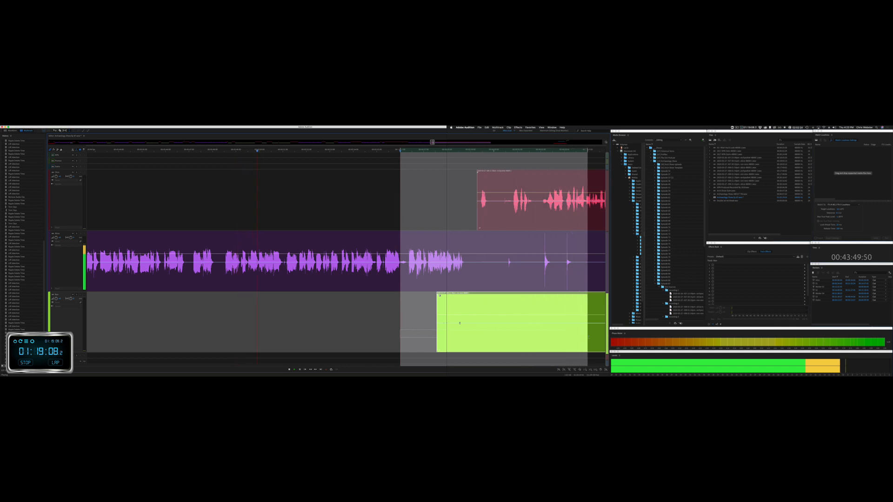
key("Delete")
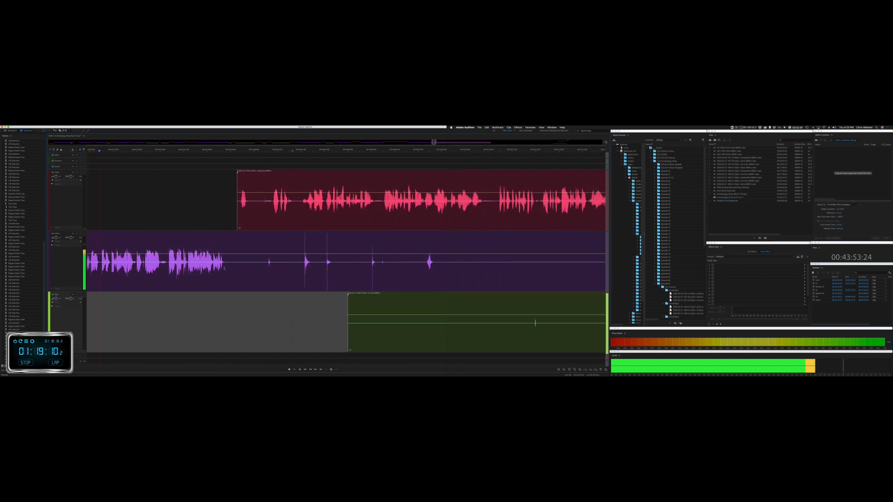
Step: Delete the purple track's quiet stretch right after its speech and ripple-delete the pause following the red clip's first burst
left_click_drag(226, 268, 299, 266)
key("Delete")
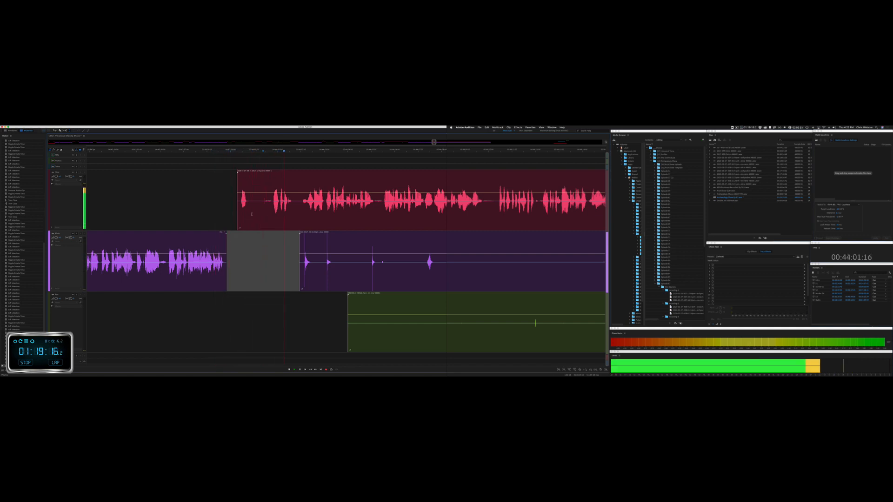
left_click_drag(248, 215, 269, 211)
key("space")
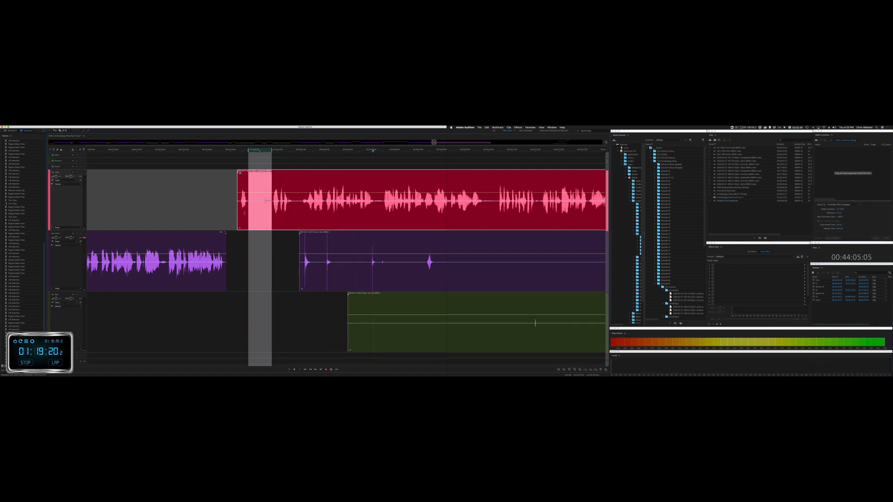
key("super+shift+BackSpace")
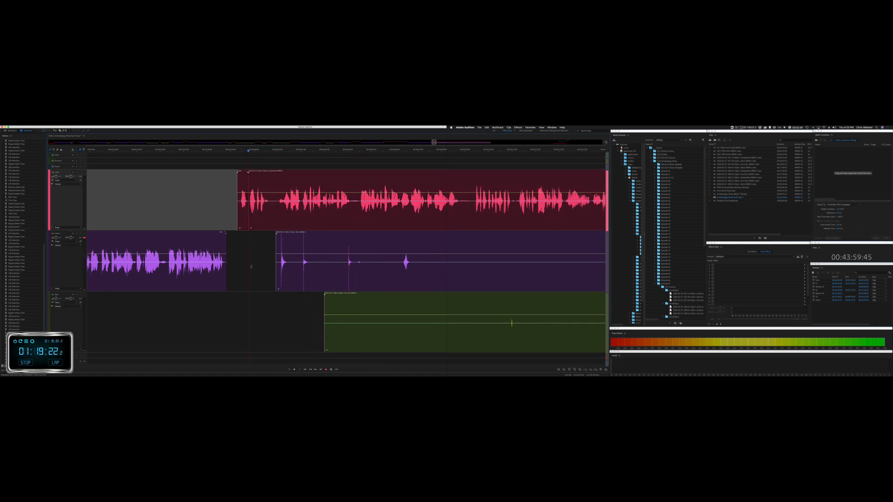
Step: Delete the purple clip's clicks and the green clip's quiet opening beneath the red speech, and replay from about 43:59
left_click_drag(252, 267, 561, 331)
key("Delete")
left_click(530, 330)
left_click(242, 254)
key("space")
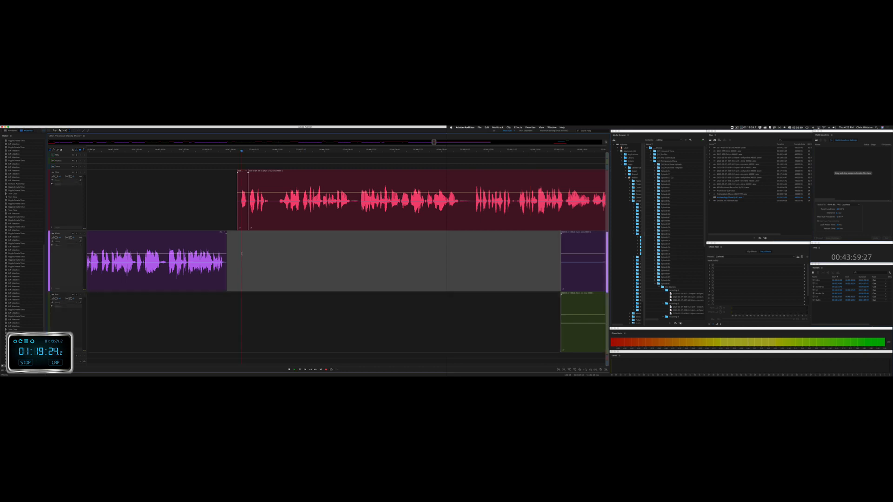
Step: Delete the silent openings of the purple and green clips beneath the continuing red speech, up to the purple clip's small noises
scroll(269, 256, "right", 5)
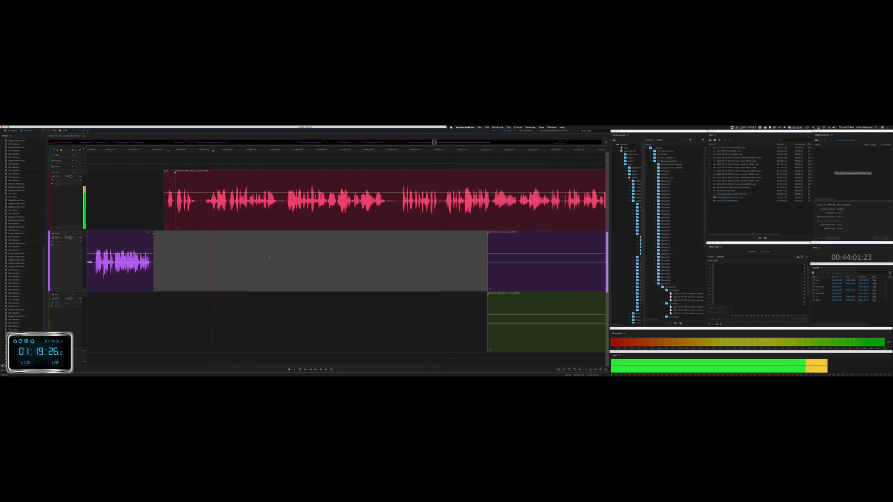
left_click_drag(375, 260, 600, 321)
key("Delete")
left_click(580, 315)
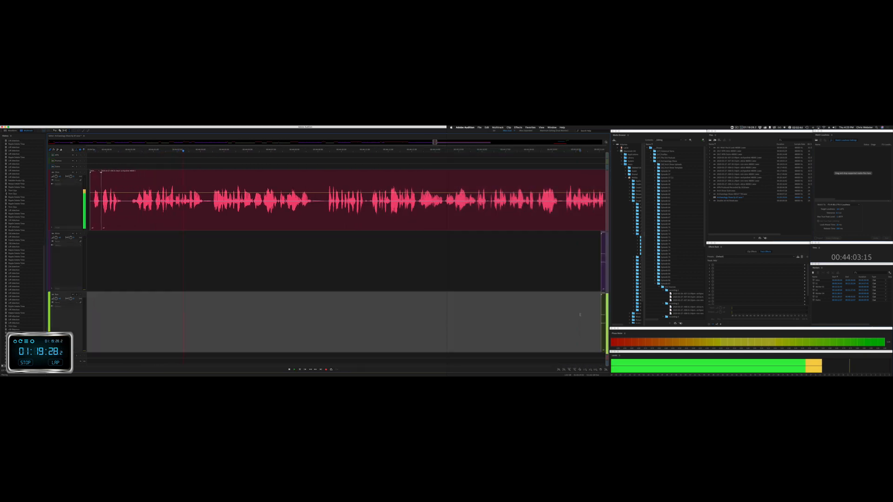
scroll(240, 268, "right", 5)
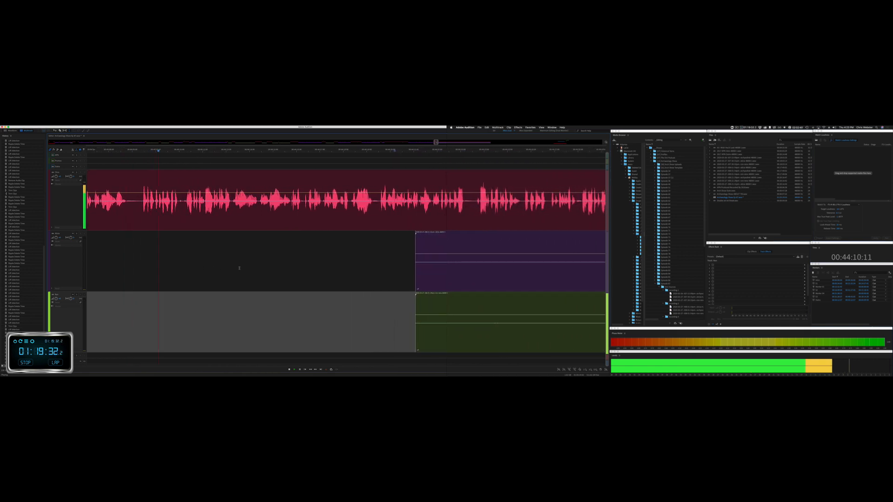
scroll(239, 269, "right", 5)
left_click_drag(271, 276, 571, 317)
key("Delete")
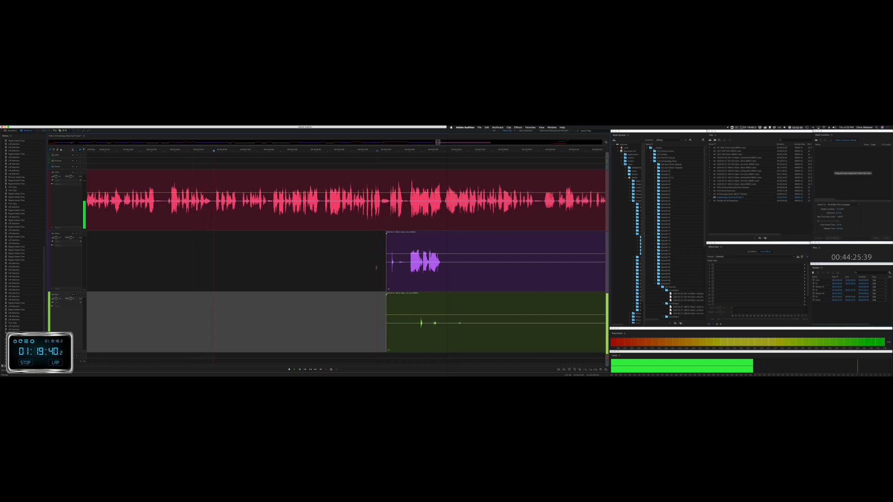
Step: Delete the small noises before the purple clip's short speech burst and the green clip's opening stretch of stray noises
left_click_drag(380, 277, 408, 279)
key("Delete")
left_click_drag(389, 328, 561, 337)
key("Delete")
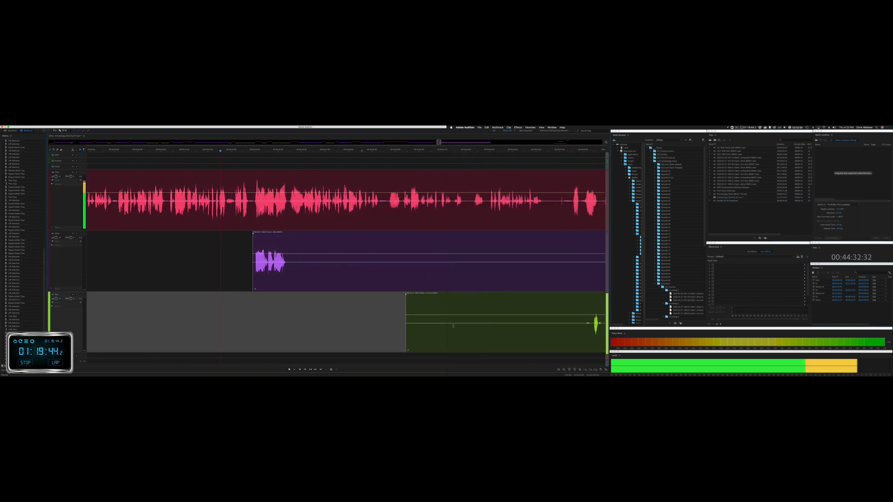
Step: Delete the purple clip's silence after its speech burst and the green clip's quiet stretches before and after its short burst
left_click_drag(214, 274, 508, 322)
key("Delete")
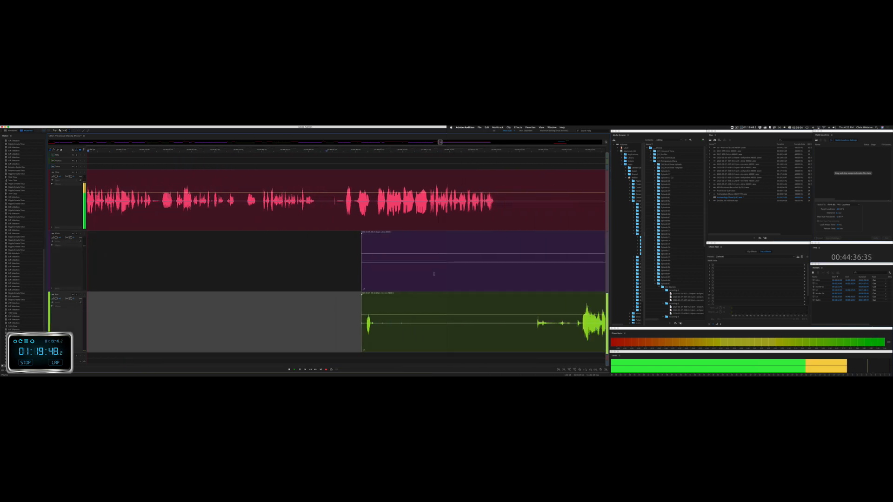
left_click_drag(332, 265, 583, 269)
key("Delete")
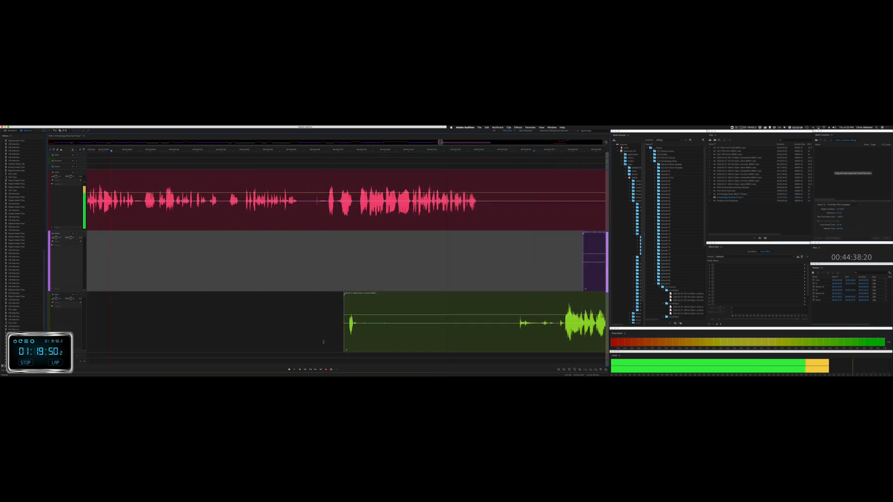
left_click_drag(357, 336, 564, 329)
key("Delete")
Step: Ripple-delete the short isolated utterance at about 44:39 in the red voice track and resume playback
key("space")
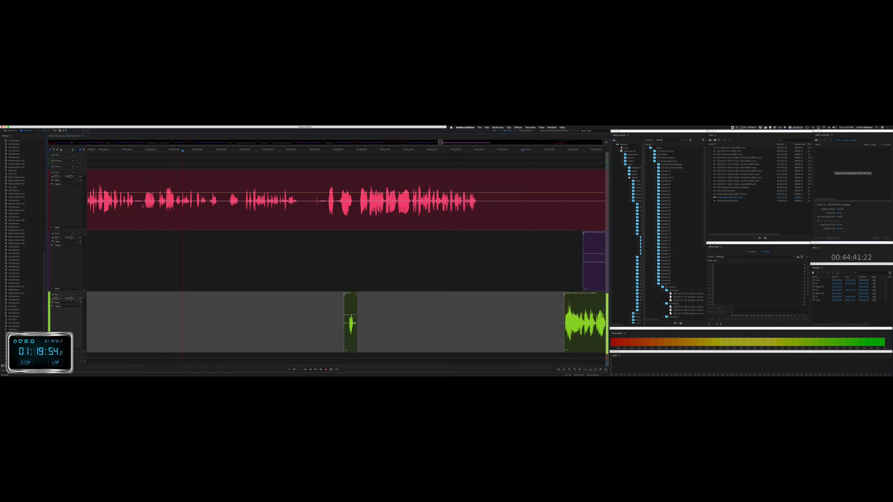
left_click_drag(142, 206, 152, 205)
key("shift+Delete")
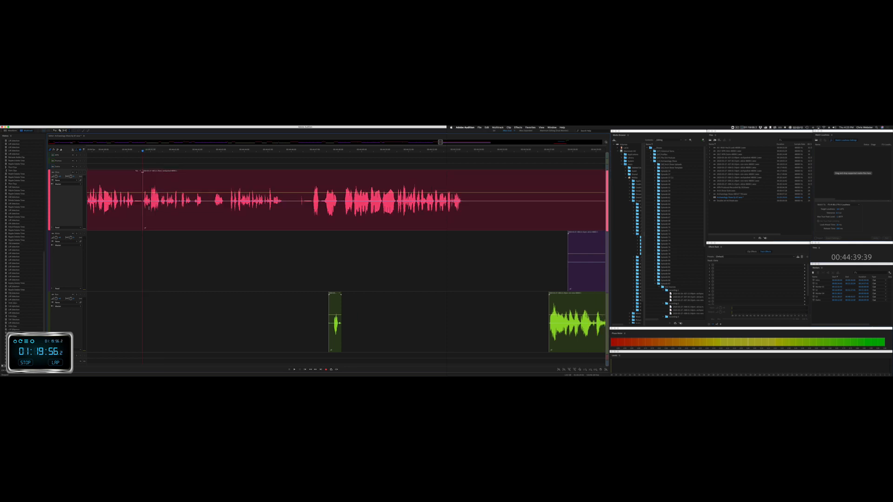
key("space")
Step: Ripple-delete the isolated utterance with its surrounding pause at about 44:42 in the red voice track
left_click_drag(210, 206, 227, 204)
key("space")
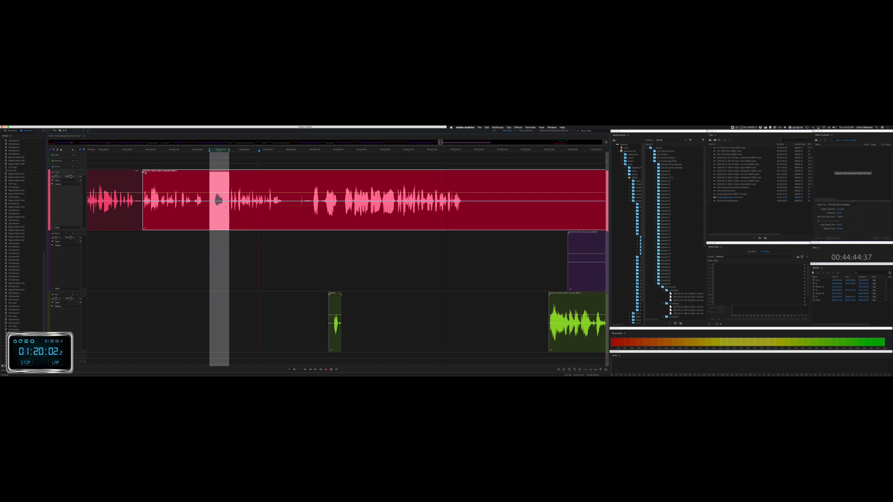
key("space")
key("ctrl+shift+Delete")
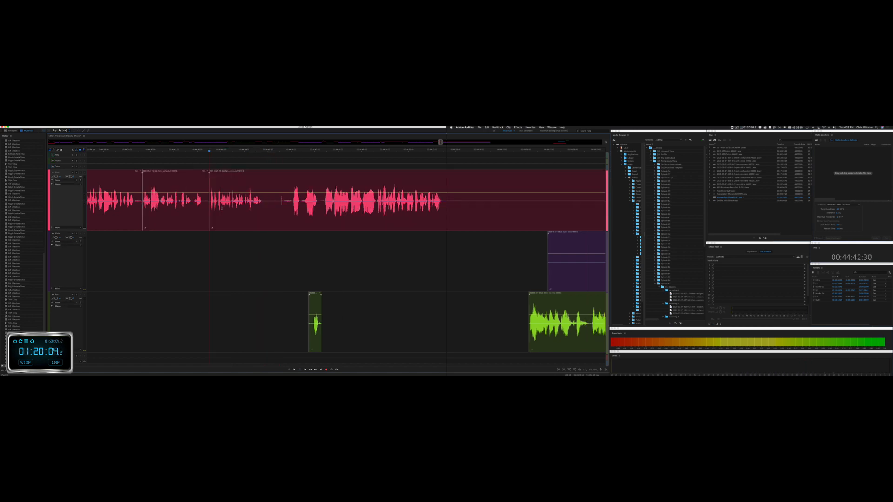
Step: Ripple-delete the near-silent pause before the louder bursts in the red voice track and resume playback
left_click_drag(269, 203, 287, 204)
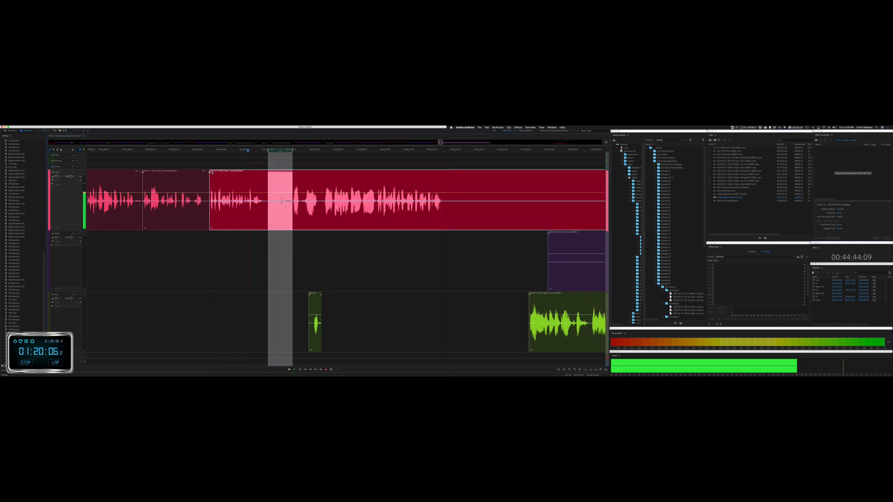
key("space")
key("ctrl+shift+Delete")
key("space")
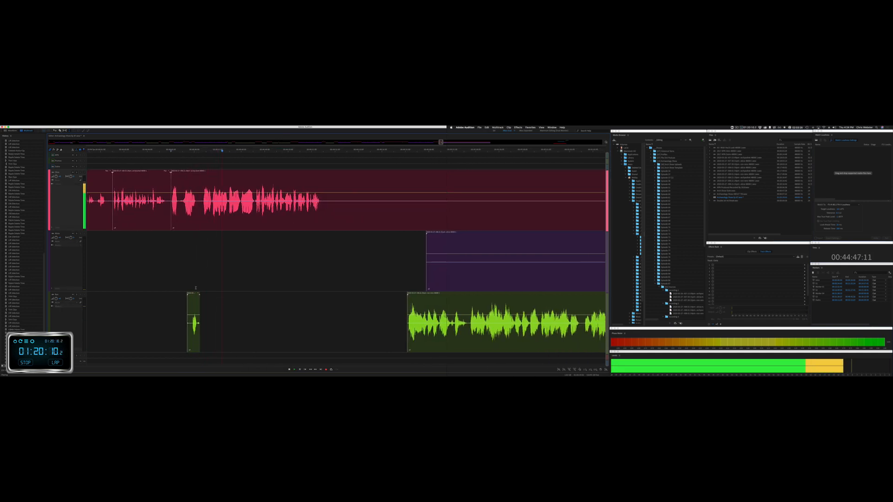
Step: Delete the tiny green clip beneath the red speech and ripple-delete the silence between the red speech and the green speech
left_click(194, 296)
left_click_drag(327, 208, 402, 217)
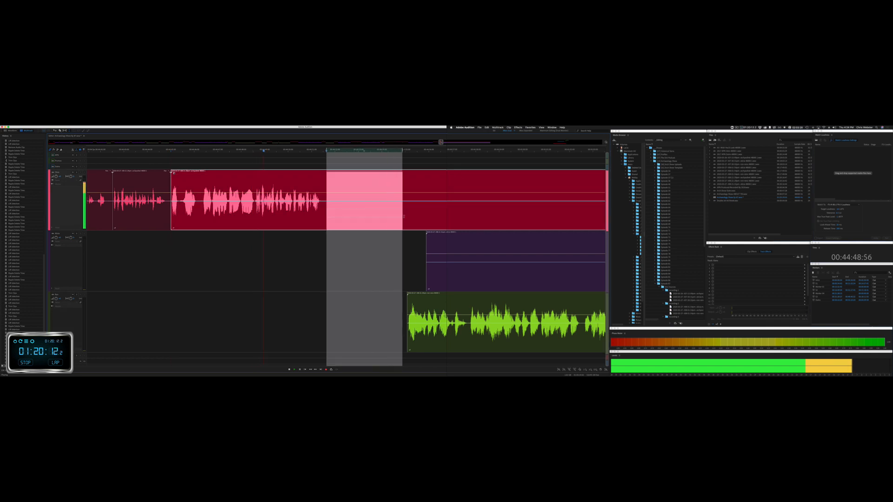
key("shift+super+BackSpace")
scroll(385, 223, "right", 5)
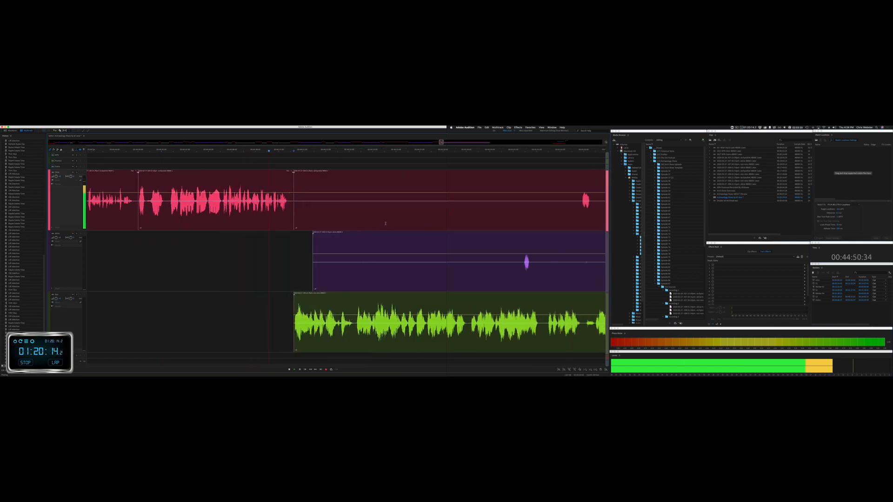
Step: Delete the silent openings of the red and purple clips beneath the green speech, up to each clip's next short burst
left_click_drag(144, 231, 374, 205)
key("shift+super+BackSpace")
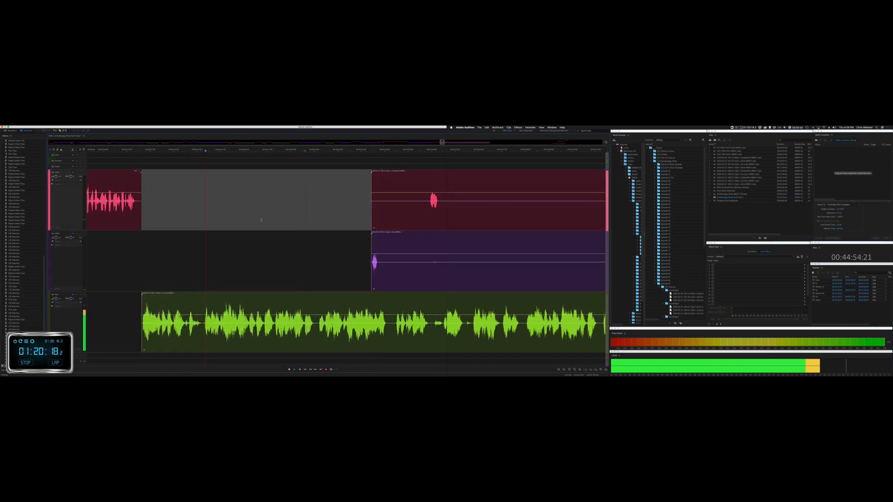
scroll(260, 218, "right", 4)
left_click_drag(241, 218, 297, 218)
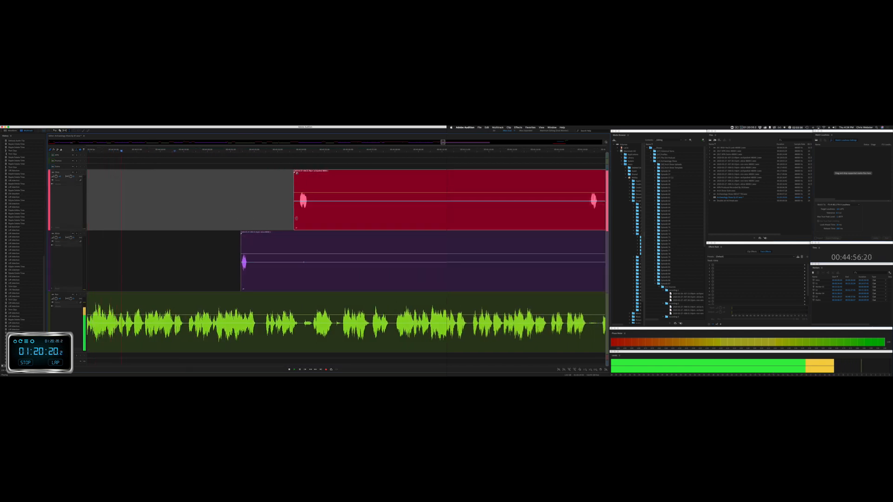
Step: Delete the purple clip's long silence after its short burst and the small leftover clip holding that burst
left_click_drag(252, 271, 596, 270)
key("Delete")
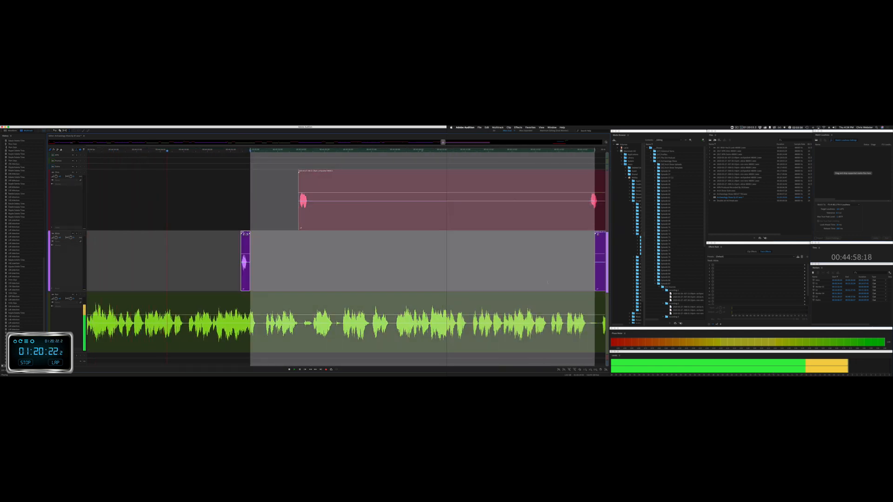
left_click(399, 270)
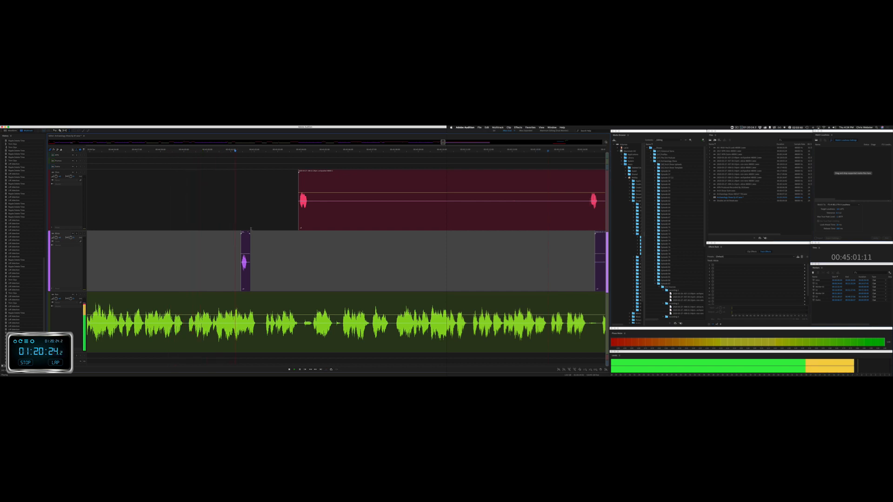
key("Delete")
Step: Delete the silent stretch between the red clip's two short bursts beneath the green speech
left_click_drag(315, 211, 584, 214)
left_click(543, 214)
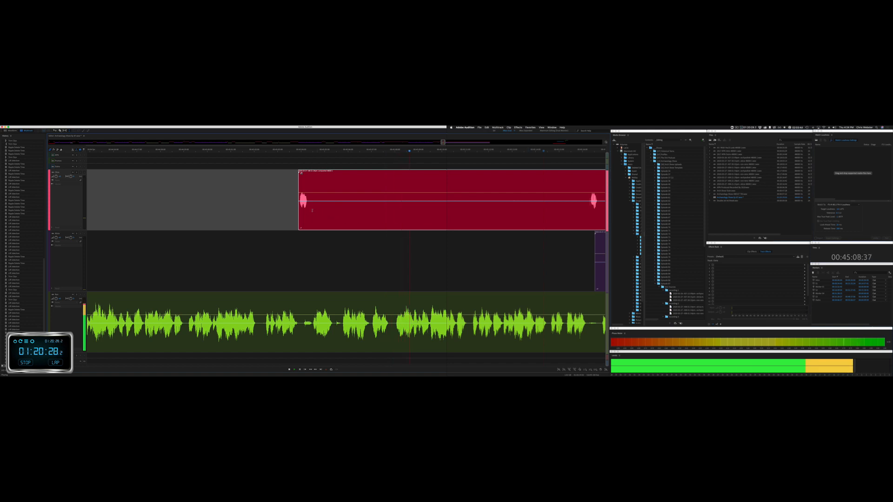
left_click_drag(312, 211, 589, 213)
key("Delete")
left_click(524, 212)
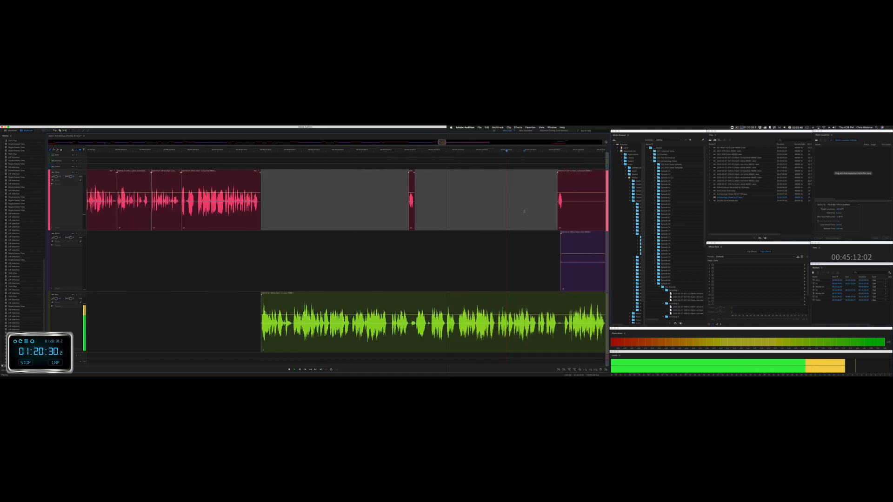
Step: Delete the purple clip's long opening stretch of clicks and silence up to where its speech starts
key("minus")
key("minus")
scroll(524, 211, "right", 10)
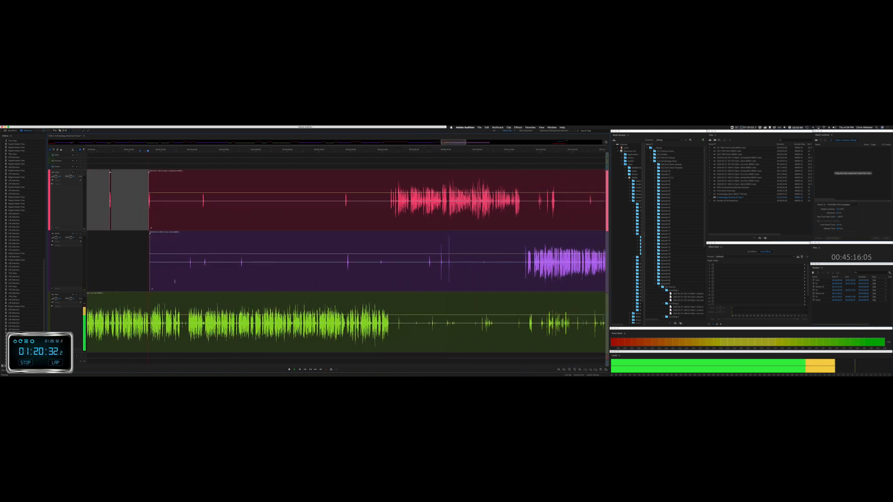
left_click_drag(140, 271, 527, 270)
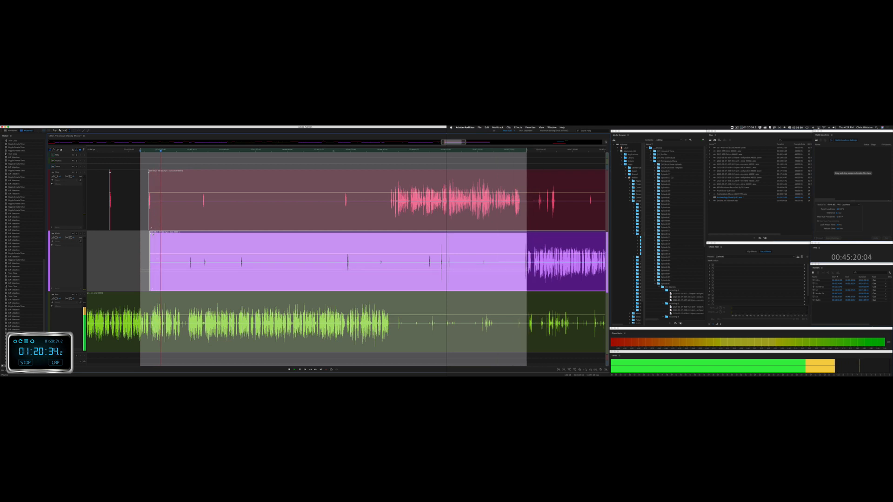
key("Delete")
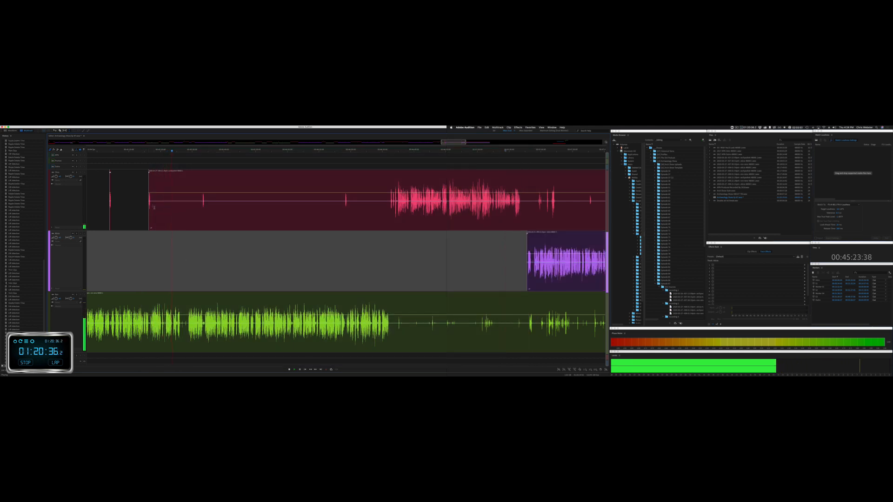
Step: Delete the red clip's silence on both sides of its isolated spike beneath the green speech
left_click_drag(154, 207, 329, 205)
key("Delete")
key("Delete")
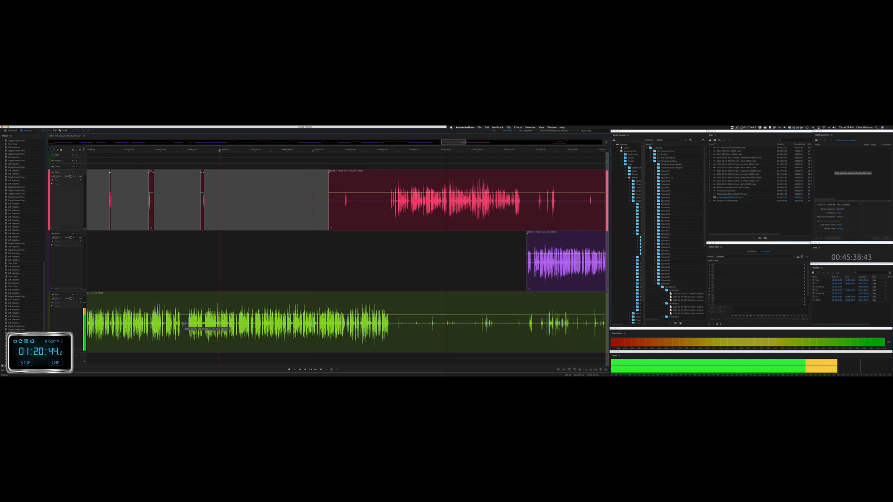
Step: Ripple-delete the short pause in the green speech, and delete the red clip's silence on both sides of its isolated spike before its speech
left_click_drag(183, 324, 187, 324)
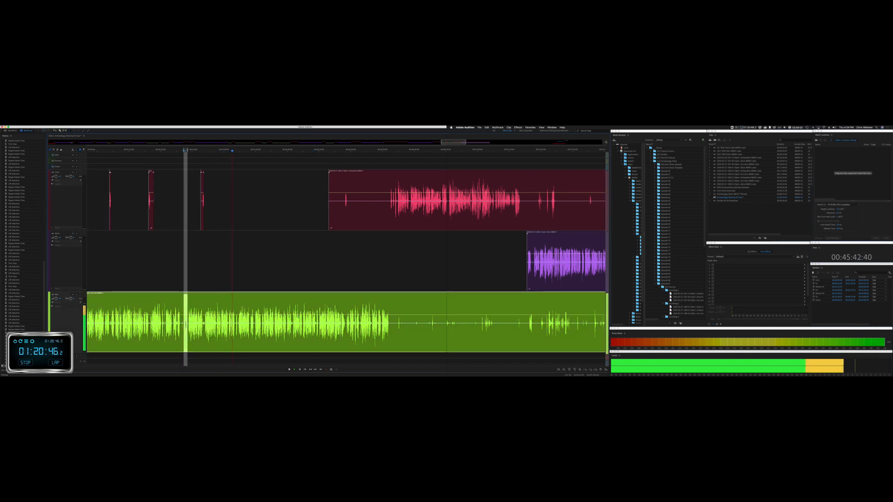
key("shift+super+BackSpace")
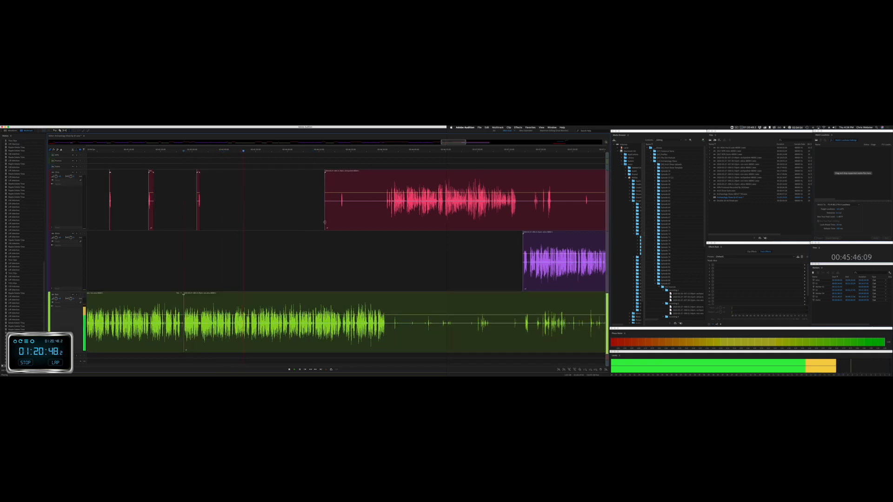
left_click_drag(325, 222, 386, 212)
key("Delete")
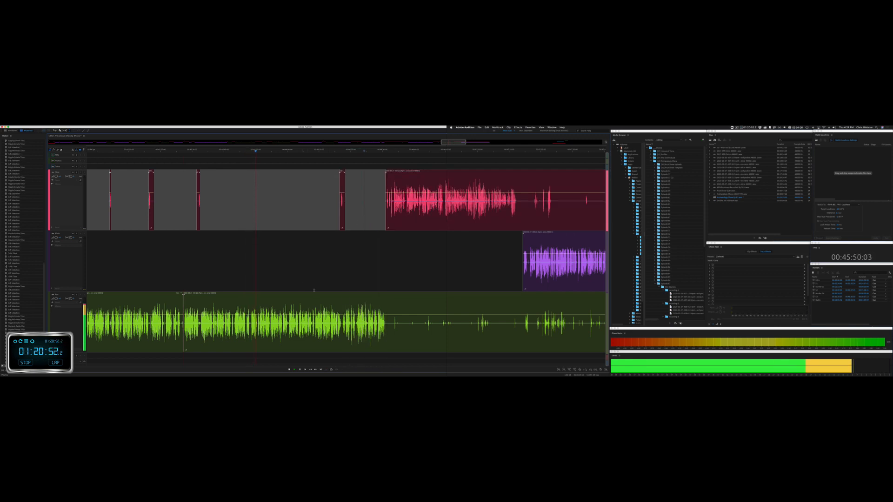
Step: Delete the green clip's low-level stretch beneath the red speech, from the green speech's end up to the purple clip's start
left_click_drag(388, 328, 522, 327)
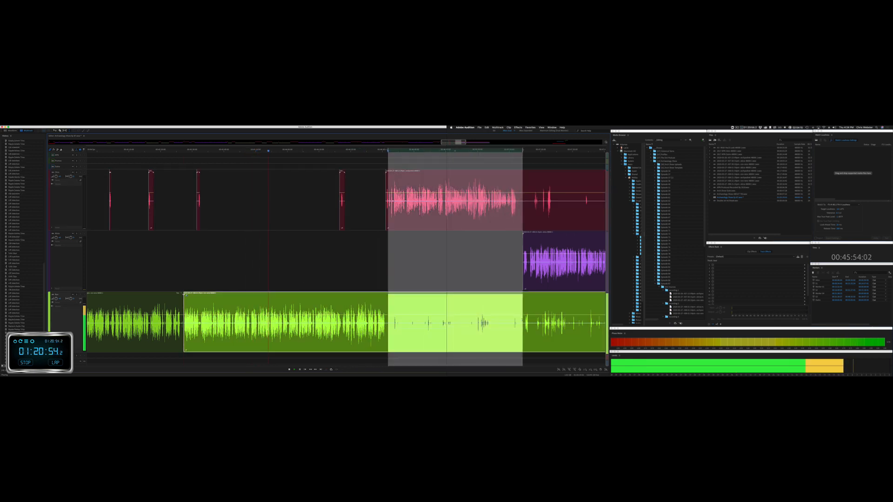
key("Delete")
scroll(438, 319, "right", 10)
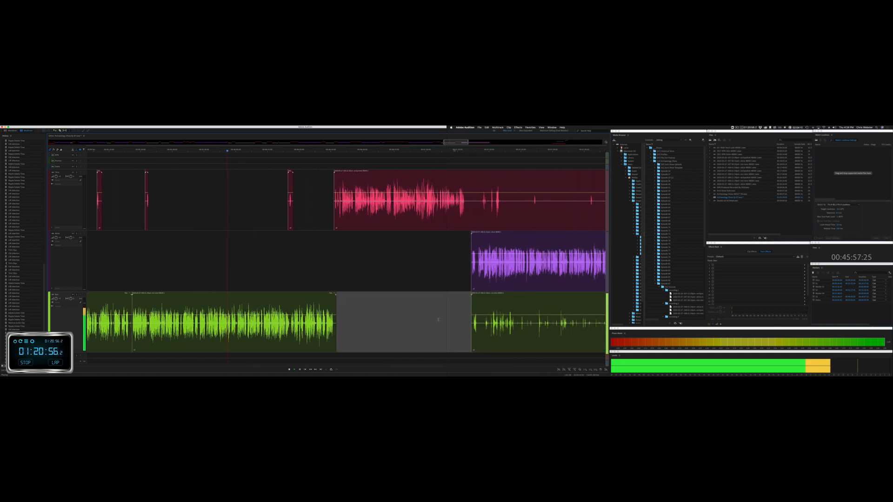
scroll(438, 320, "right", 10)
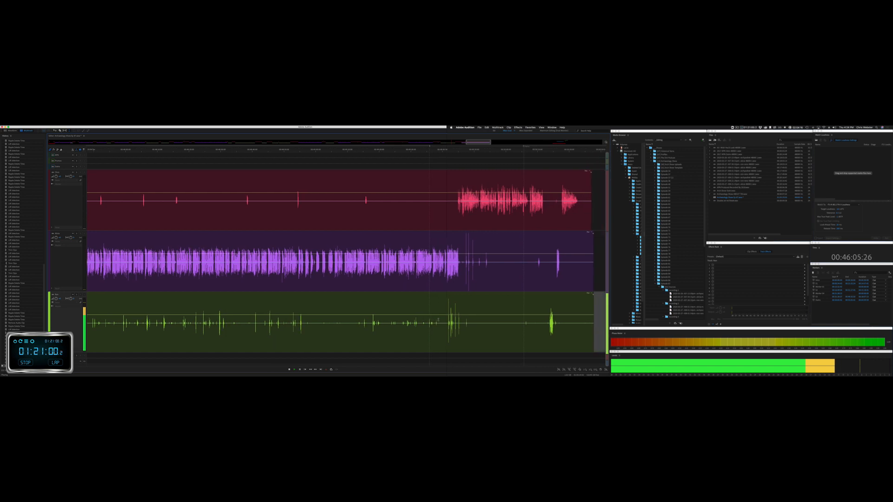
scroll(438, 320, "left", 10)
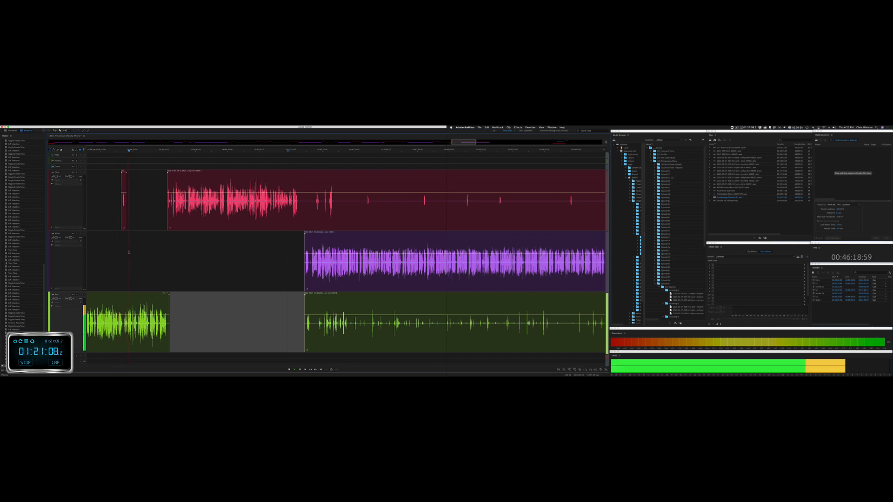
Step: Ripple-delete the gap where the green speech hands over to the red, including the red clip's first short burst
scroll(160, 253, "up", 5)
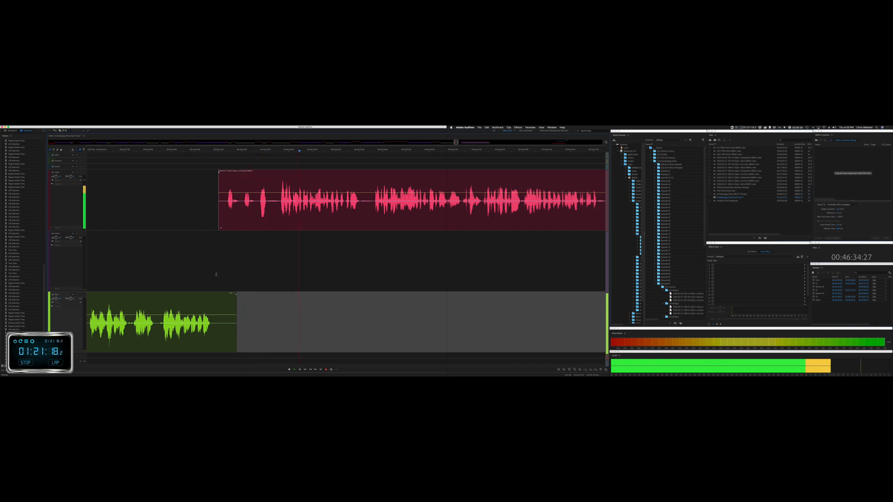
left_click_drag(215, 275, 242, 272)
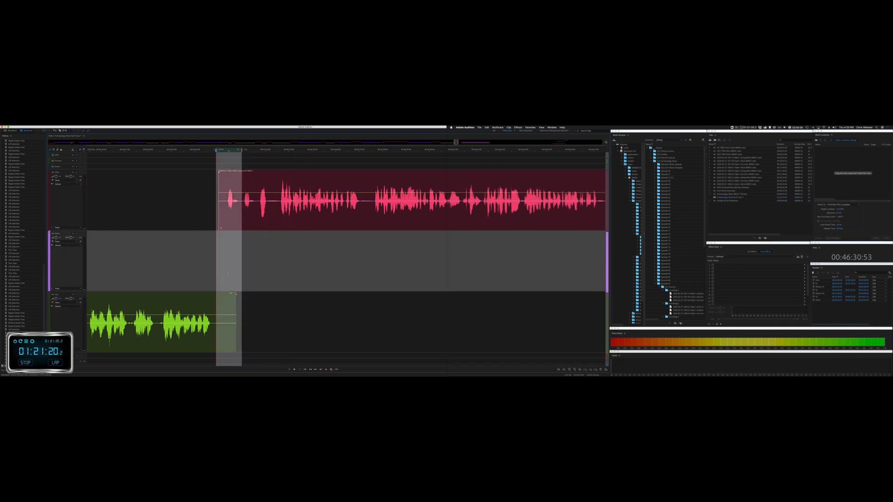
key("shift+super+BackSpace")
key("space")
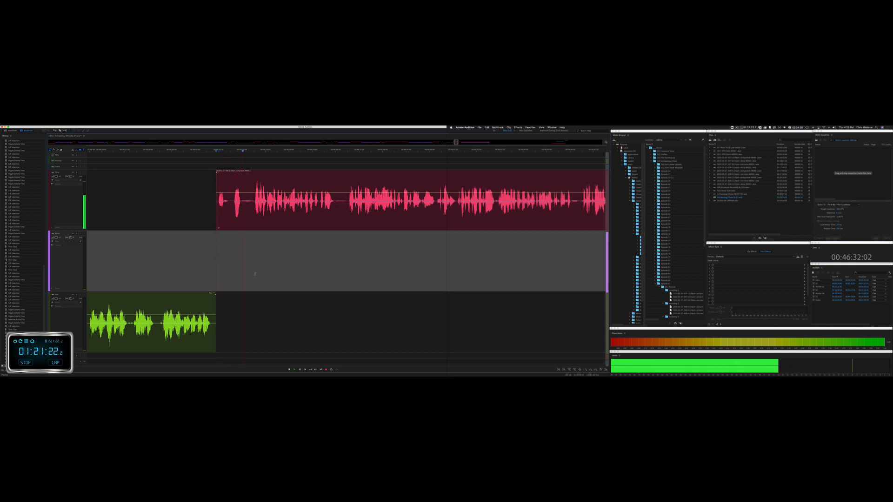
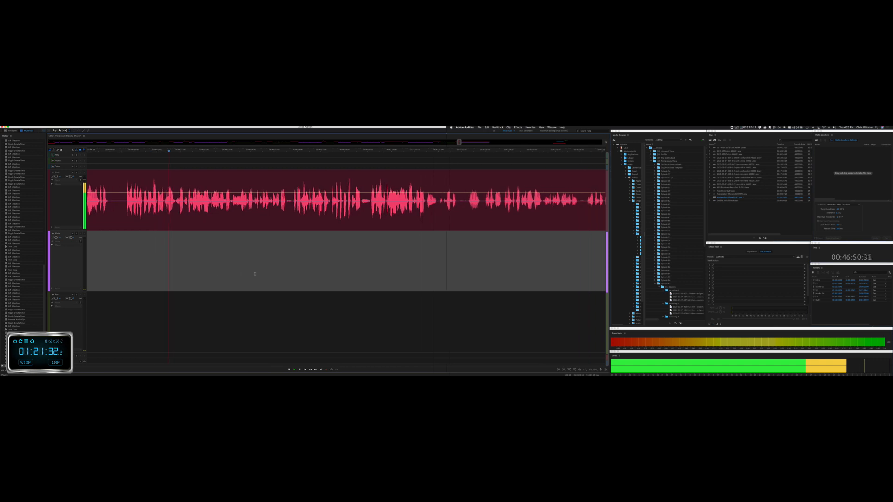
Step: Locate the red speech's short phrase before its noticeable pause and delete that phrase together with the pause
key("space")
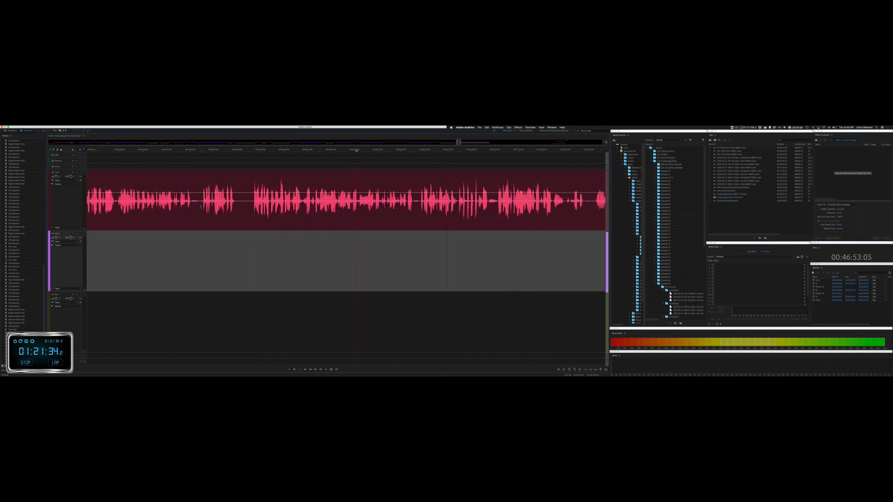
left_click(201, 207)
key("space")
key("equal")
key("equal")
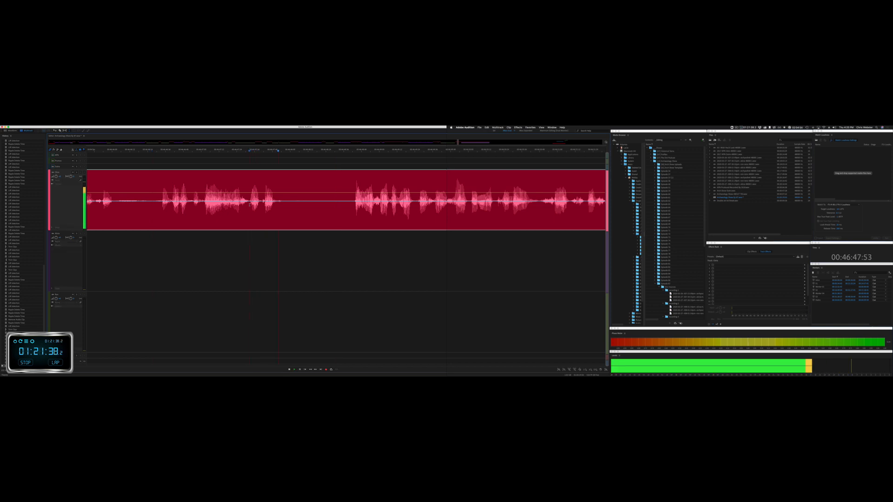
key("space")
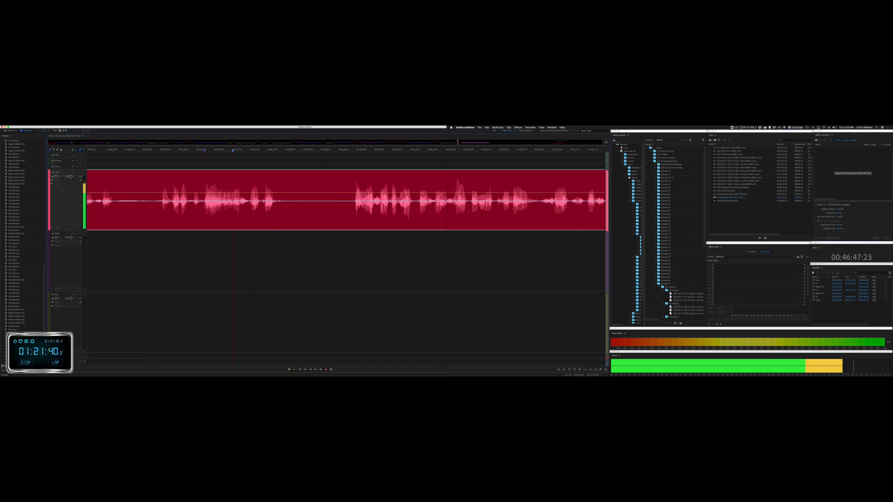
key("space")
left_click_drag(205, 209, 352, 211)
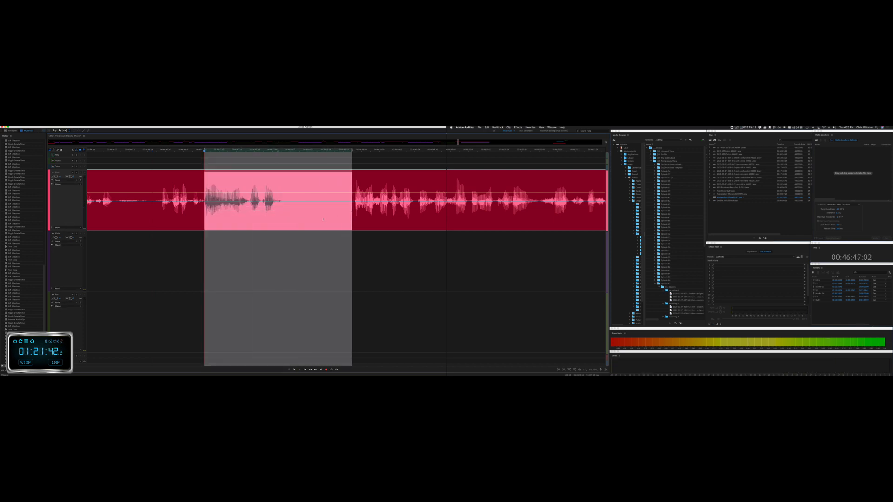
key("Delete")
key("space")
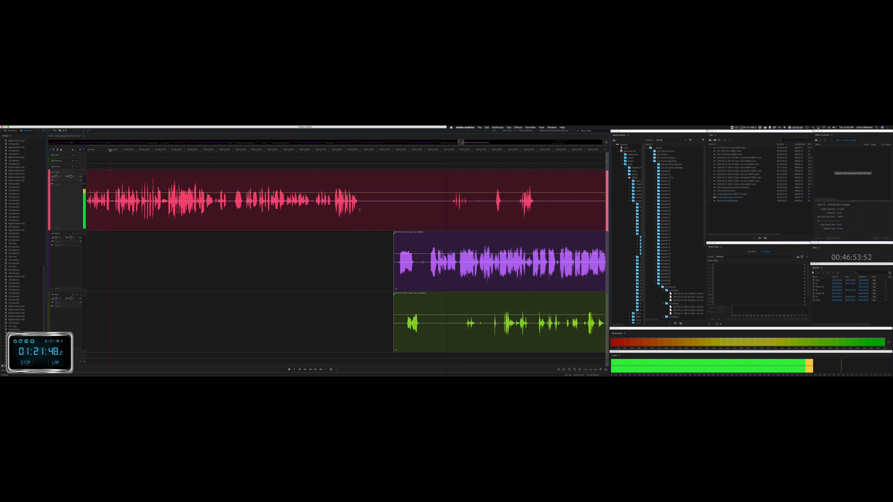
Step: Ripple-delete the red clip's silence before the purple and green clips start and the isolated burst midway through the red speech
left_click_drag(360, 210, 394, 217)
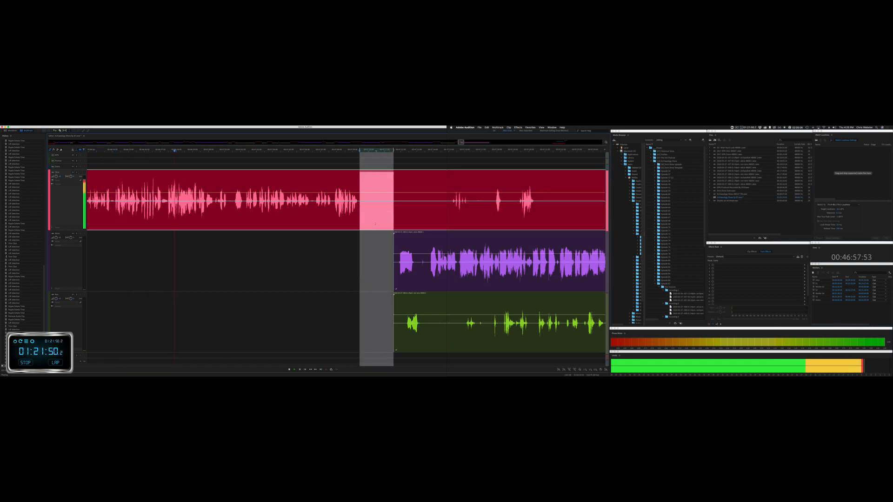
key("super+shift+Delete")
left_click_drag(234, 206, 245, 206)
key("space")
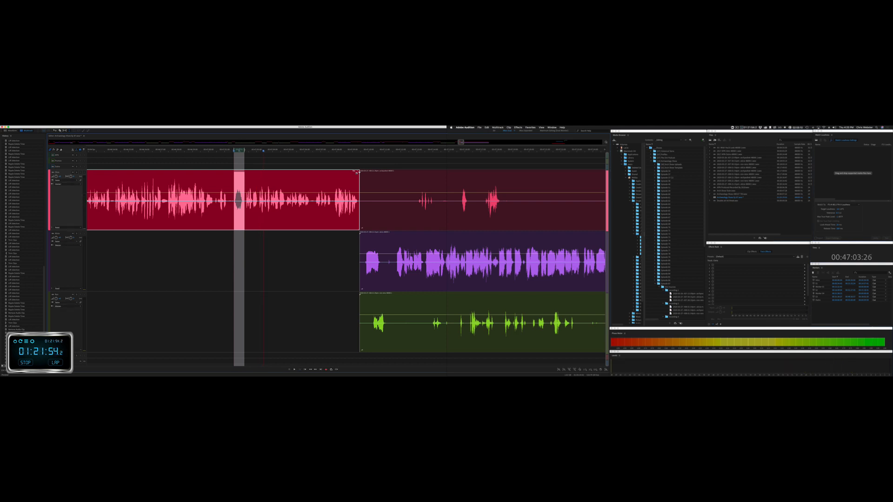
key("super+shift+Delete")
Step: Play back the red speech before the new cut and ripple-delete the filler burst a few words ahead of it
left_click(194, 222)
key("space")
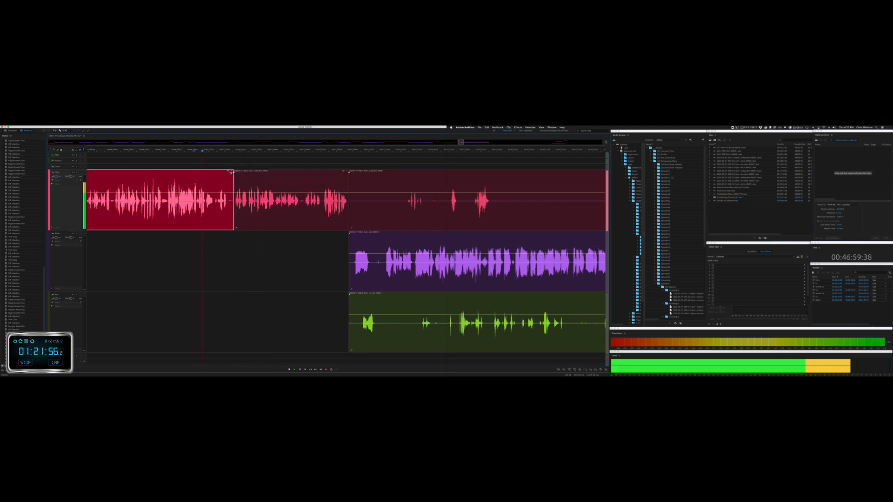
key("equal")
key("equal")
key("space")
left_click_drag(201, 214, 227, 214)
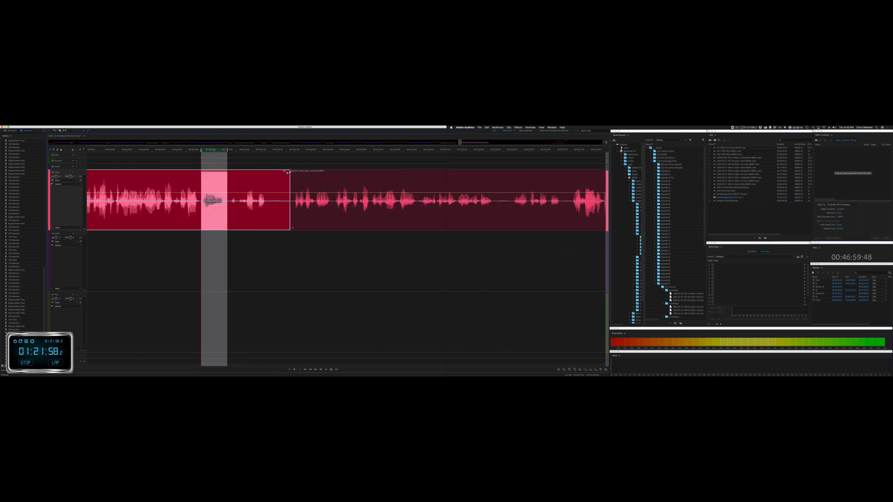
key("super+shift+Delete")
key("space")
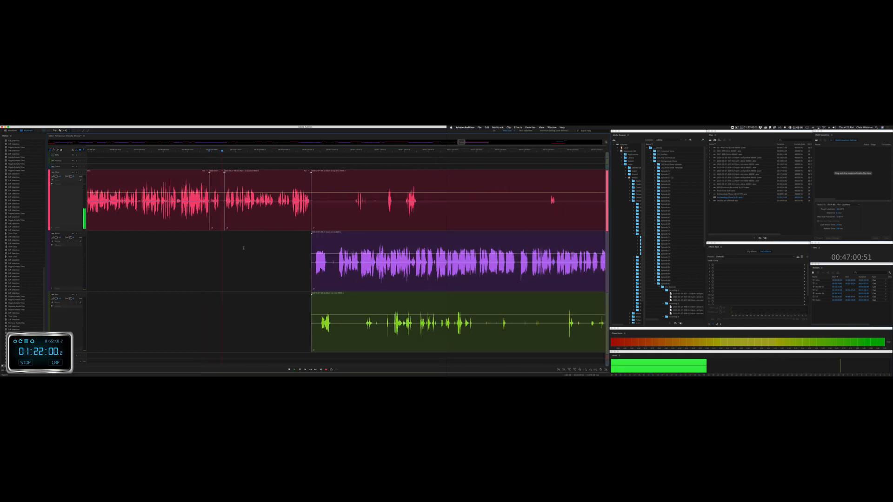
Step: Delete the red clip's silences before and after its group of short bursts above the purple speech
left_click_drag(312, 215, 352, 215)
key("Delete")
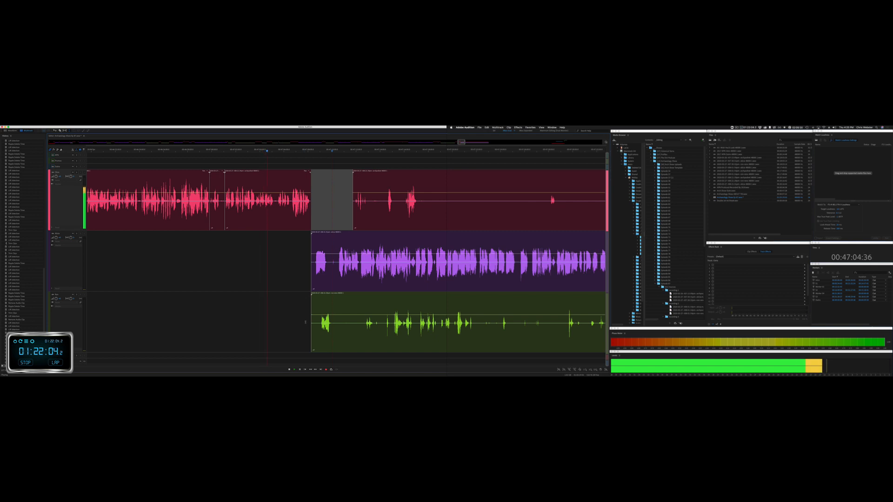
scroll(305, 279, "right", 5)
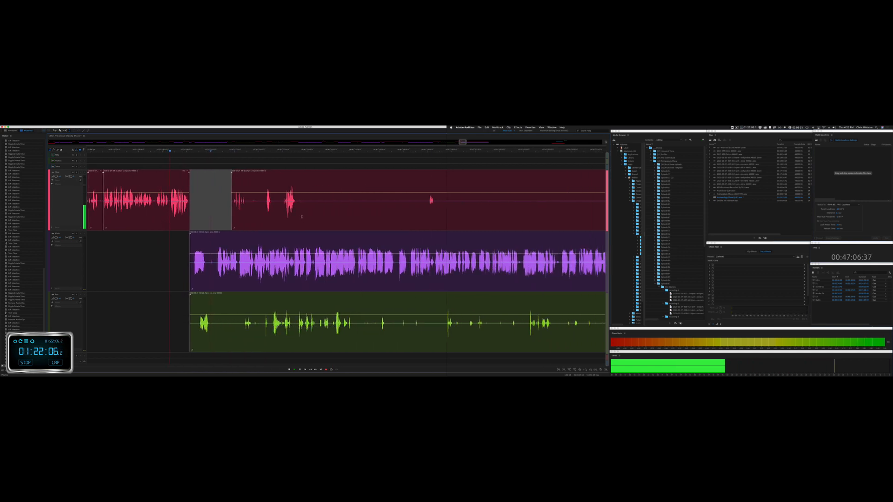
left_click_drag(300, 216, 425, 213)
key("Delete")
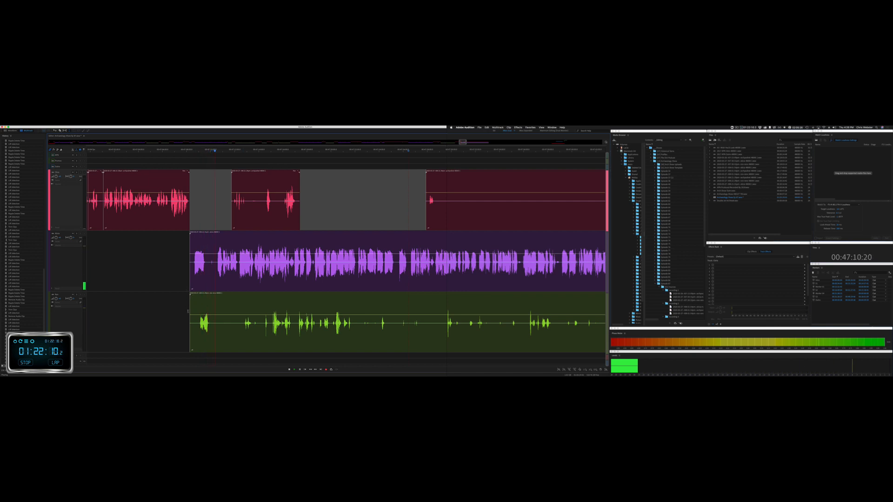
Step: Delete the green clip's opening low-level stretch beneath the purple speech and the purple clip's isolated first burst
left_click_drag(187, 325, 497, 326)
key("Delete")
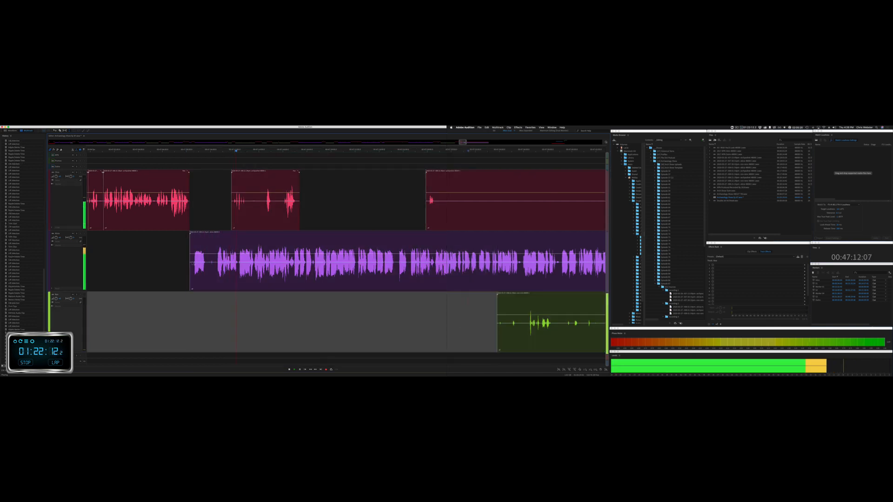
left_click_drag(190, 272, 216, 269)
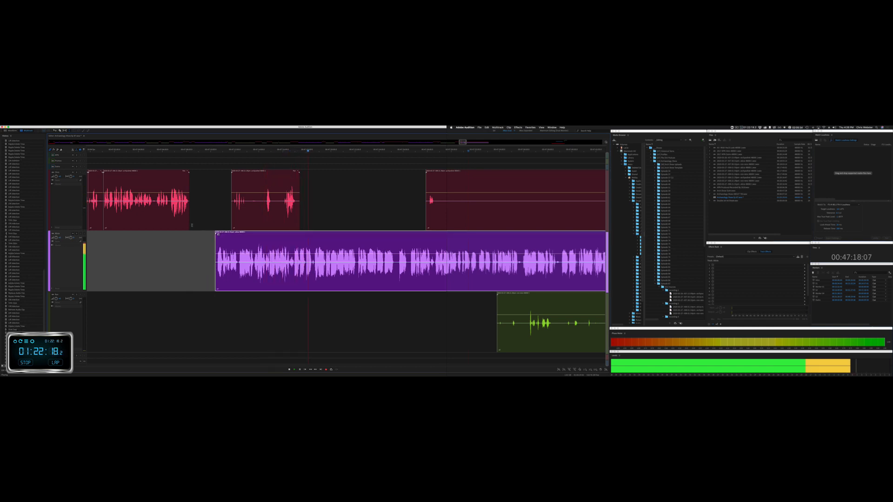
Step: Ripple-delete the stretch after the red speech across the tracks, covering the small red clip's bursts and the purple speech beneath, and play the join
left_click_drag(191, 225, 326, 228)
key("shift+super+Delete")
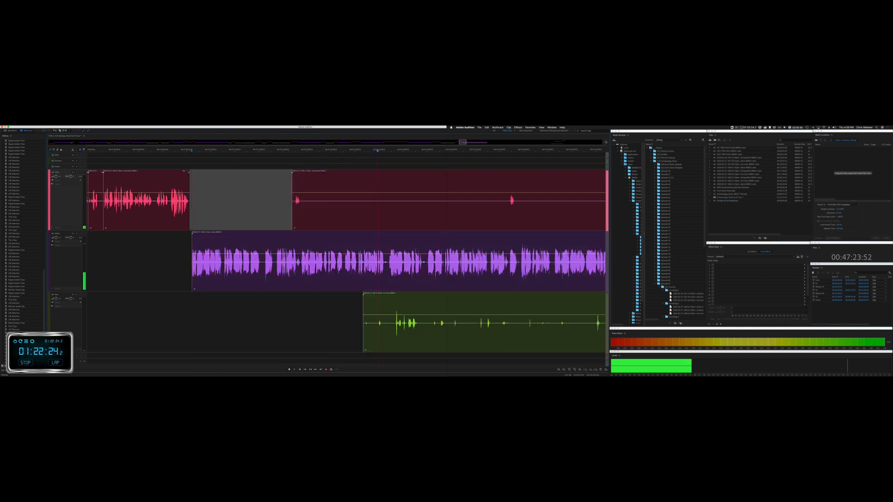
double_click(183, 261)
key("space")
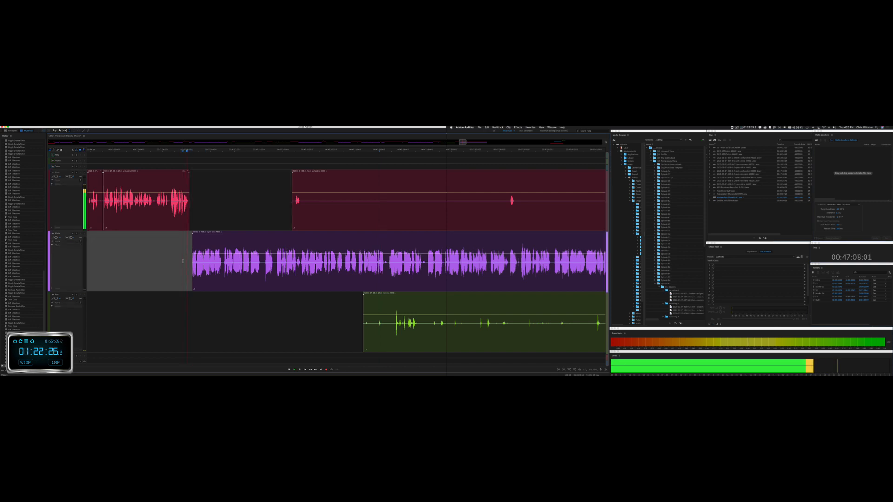
Step: Delete the red clip's long silence between its two short bursts above the purple speech
scroll(194, 251, "up", 4)
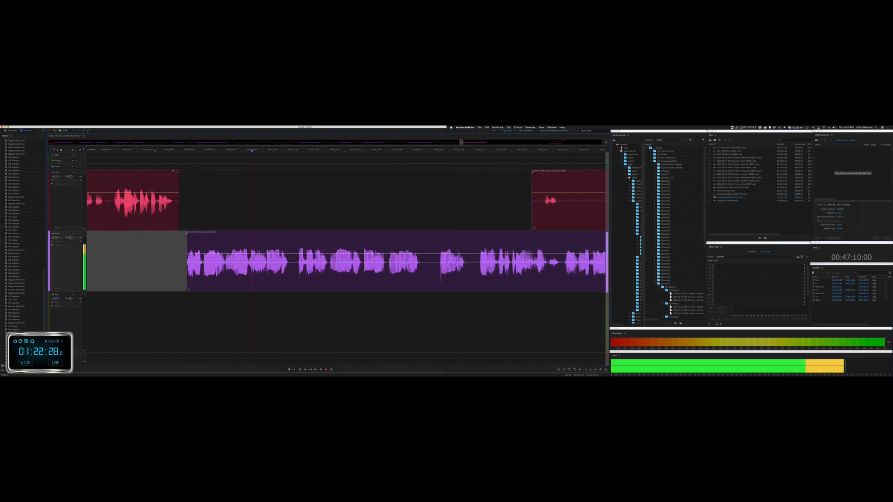
scroll(204, 252, "right", 2)
scroll(206, 251, "down", 3)
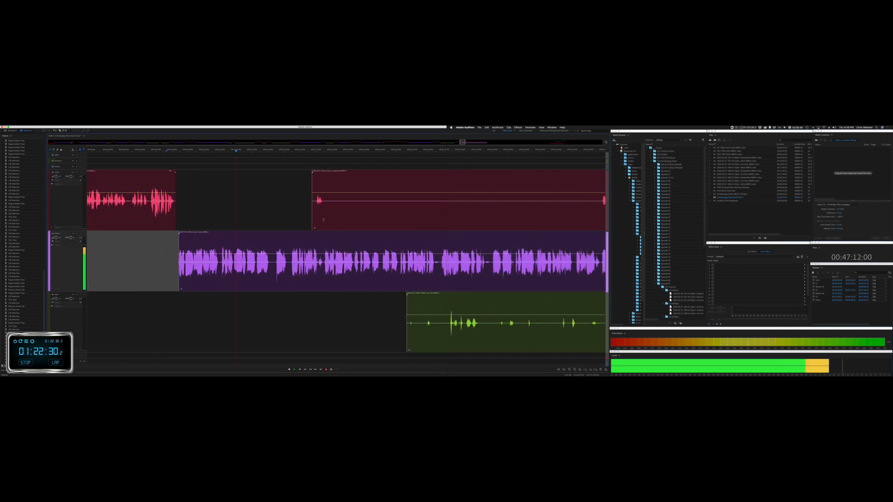
left_click_drag(333, 218, 596, 214)
key("Delete")
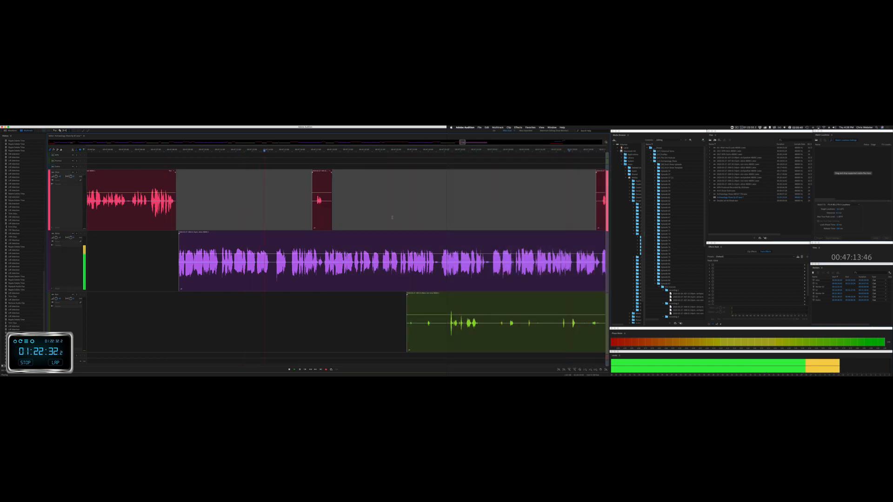
Step: Ripple-delete the isolated short burst and its surrounding pauses near the start of the purple speech
key("space")
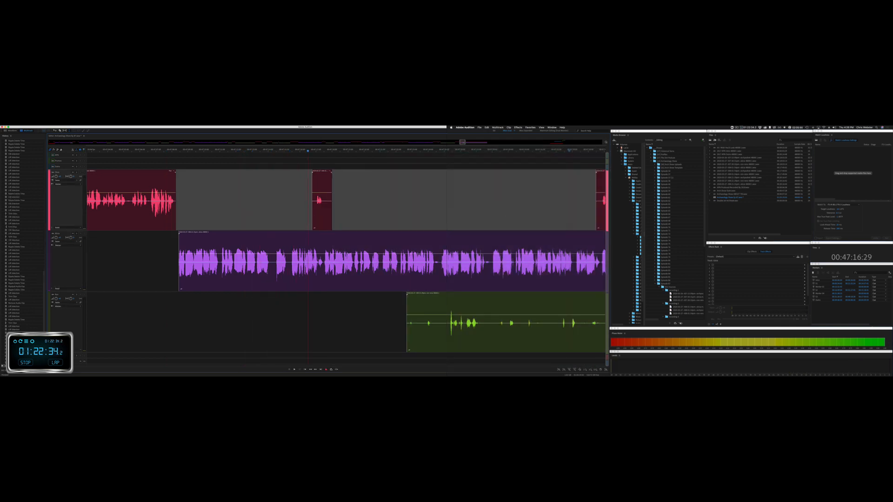
left_click_drag(273, 272, 289, 271)
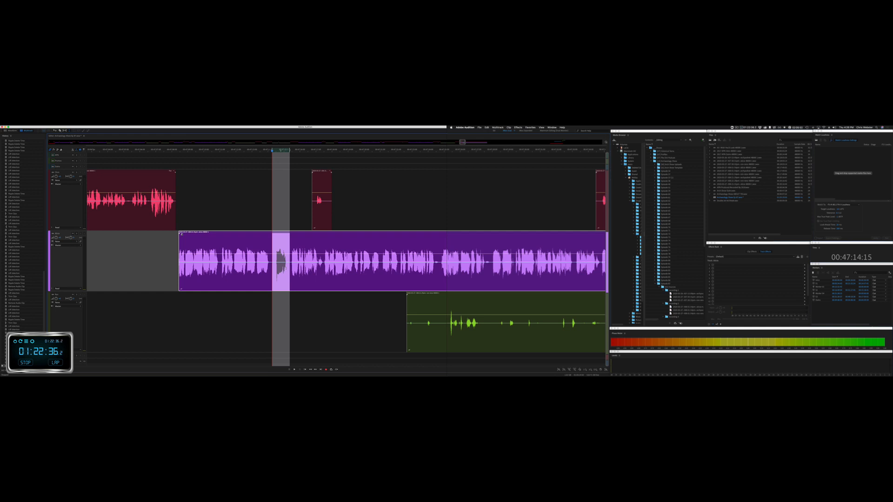
key("super+shift+BackSpace")
key("space")
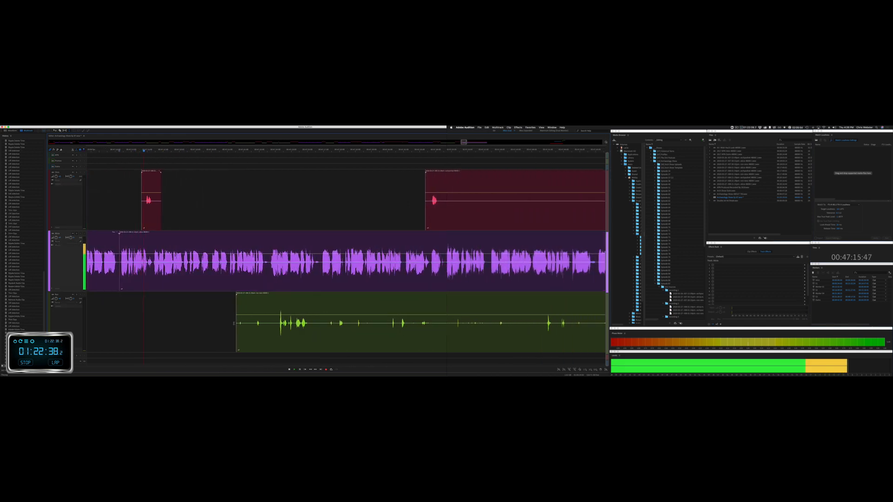
Step: Delete the green clip's long opening stretch of clicks and low-level noise beneath the continuing purple speech
left_click_drag(223, 324, 580, 321)
key("Delete")
left_click(531, 321)
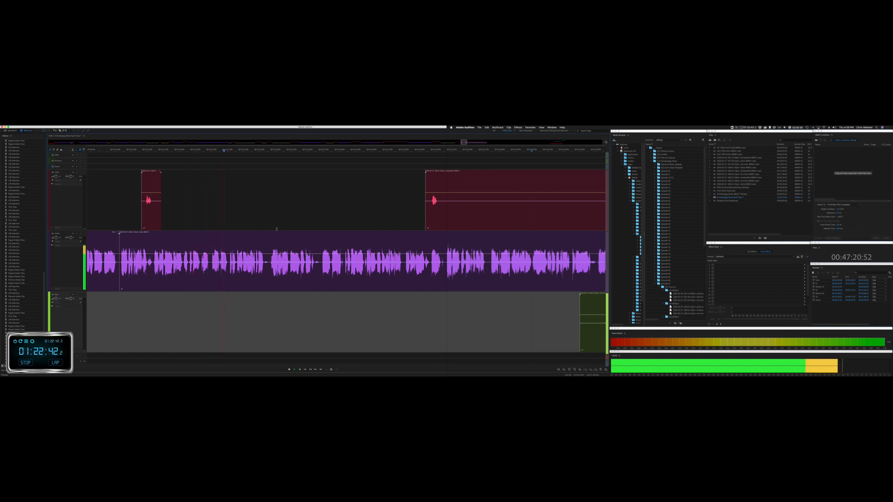
Step: Delete the red clip's long silence between its two short bursts above the continuing purple speech
scroll(240, 238, "right", 8)
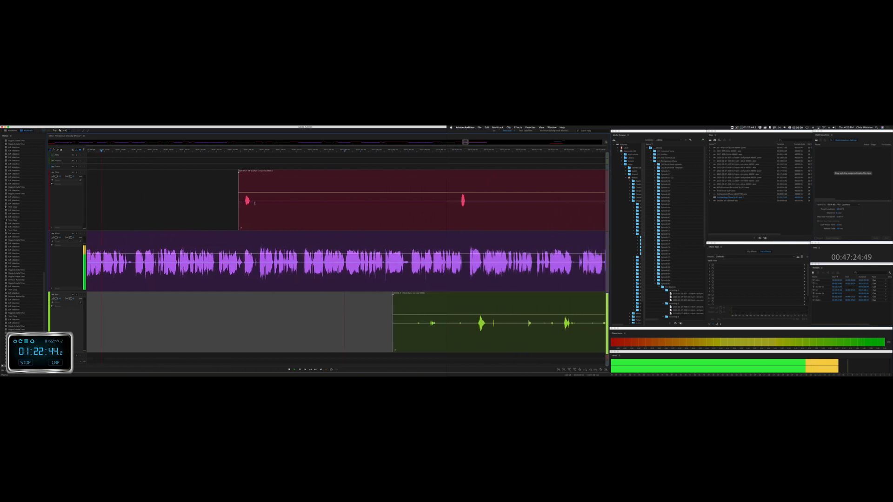
left_click_drag(254, 218, 456, 217)
key("Delete")
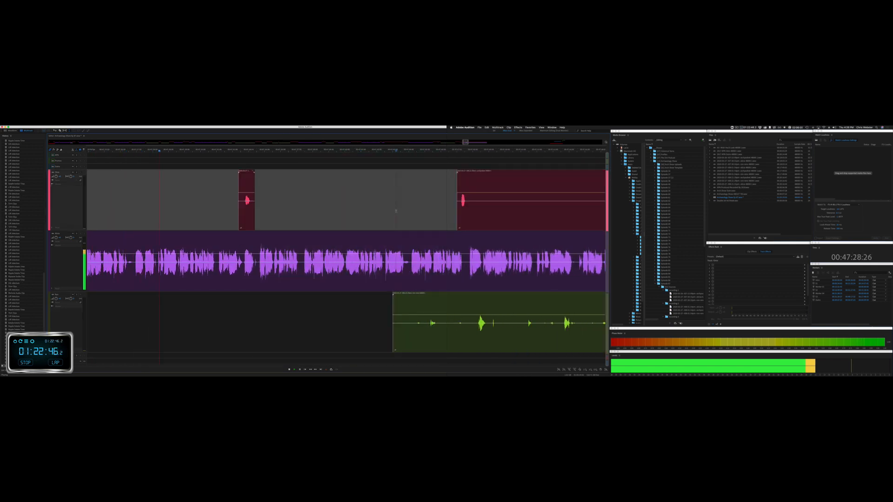
Step: Ripple-delete the short filler burst in the purple speech well ahead of the small red clip
key("space")
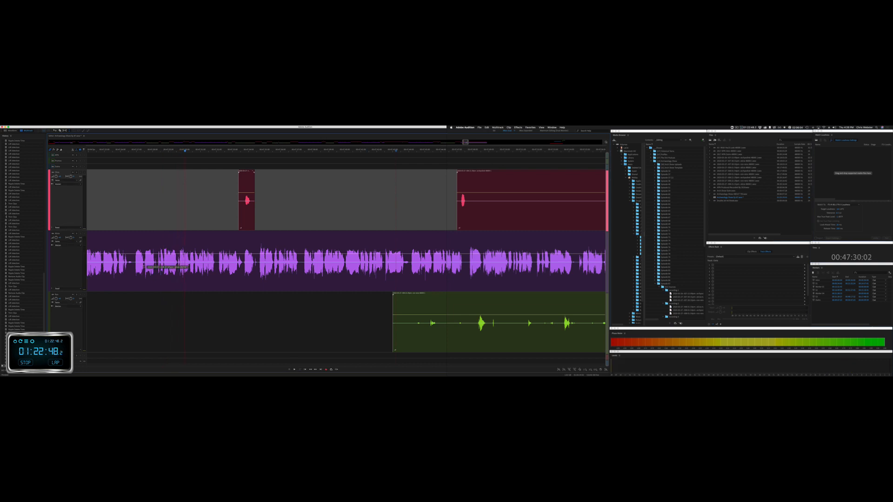
left_click_drag(144, 267, 156, 266)
key("space")
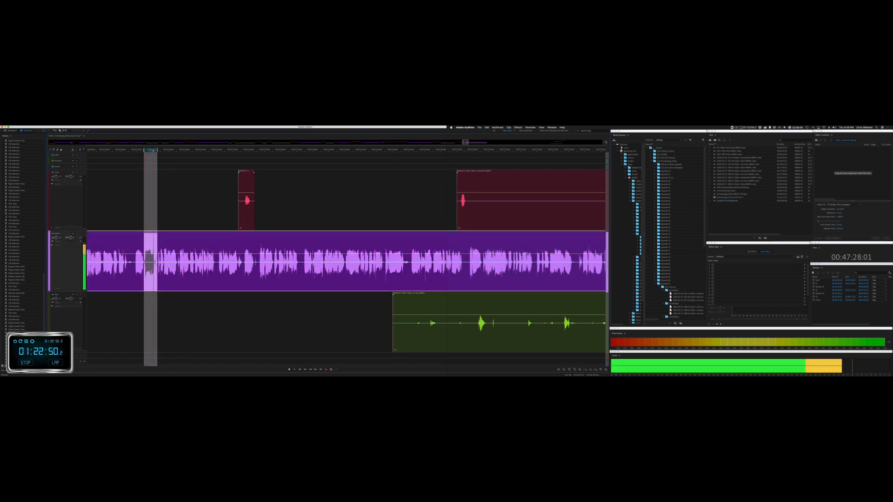
key("super+shift+BackSpace")
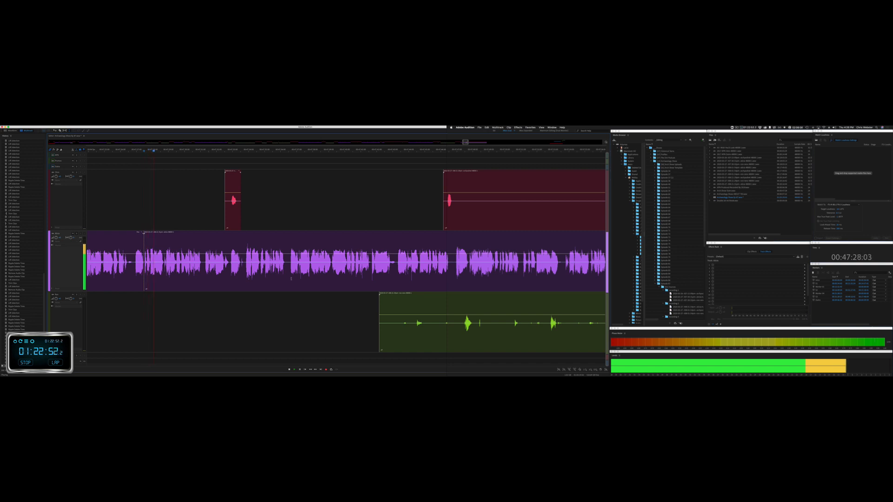
Step: Delete the green clip's opening stretch of clicks and the red clip's silence up to its next short burst
left_click_drag(352, 333, 582, 332)
key("Delete")
scroll(482, 319, "right", 5)
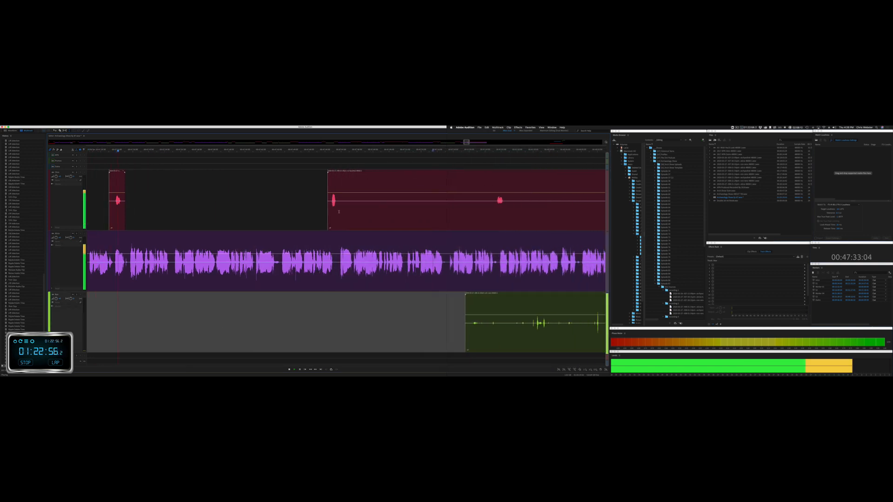
left_click_drag(339, 212, 492, 212)
key("Delete")
key("space")
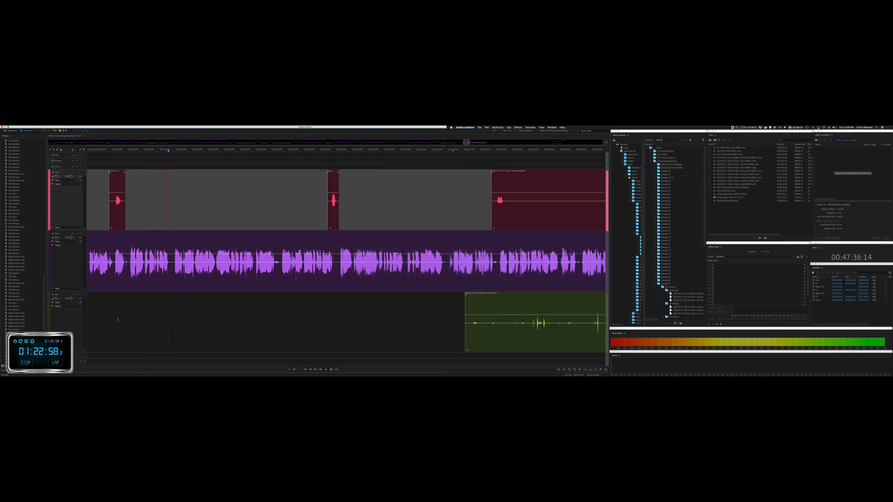
Step: Audition and ripple-delete the short purple burst and pause beneath the small red clip
left_click(111, 269)
key("space")
key("space")
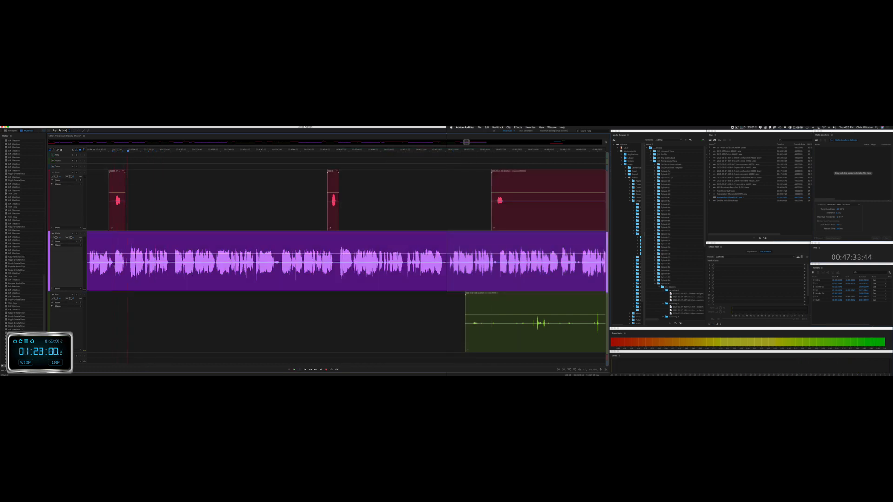
left_click_drag(112, 269, 129, 267)
key("shift+Delete")
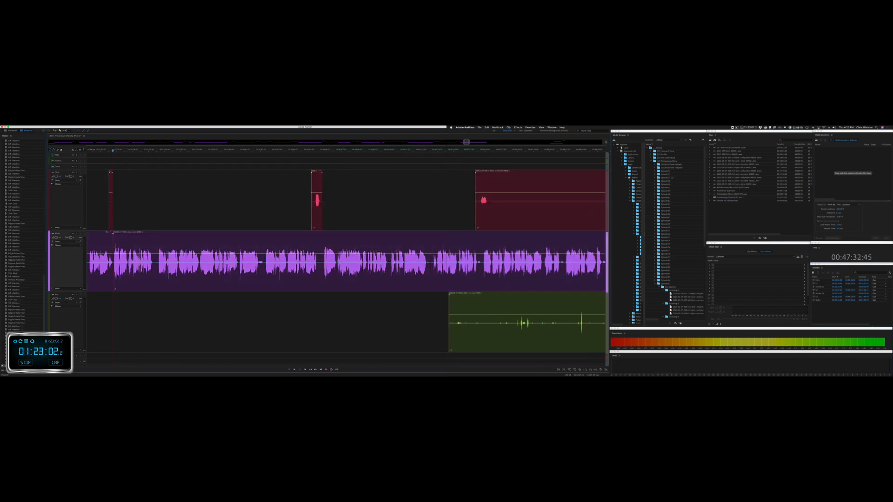
Step: Delete the thin leftover red sliver above the new purple join and play the passage from just before it
left_click_drag(100, 219, 125, 216)
key("Delete")
left_click(97, 212)
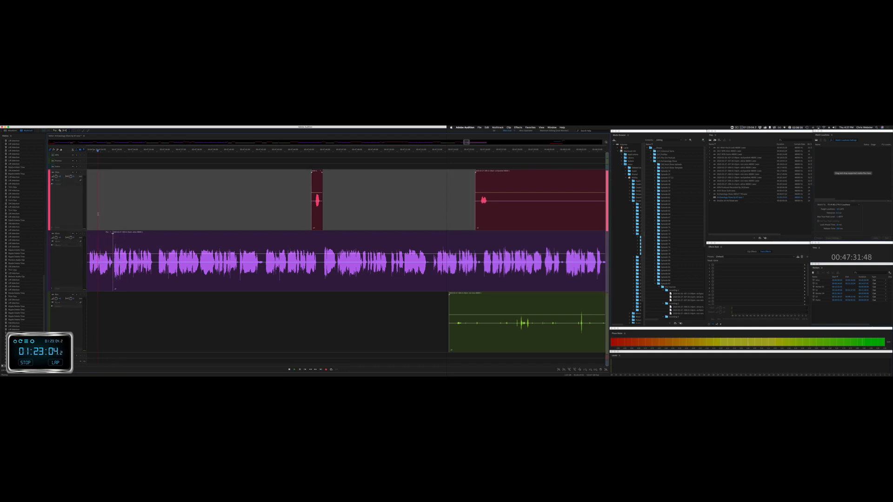
key("space")
Step: Delete the red clip's long silence after its last visible burst, staying in the multitrack session with playback running
left_click_drag(489, 216, 597, 216)
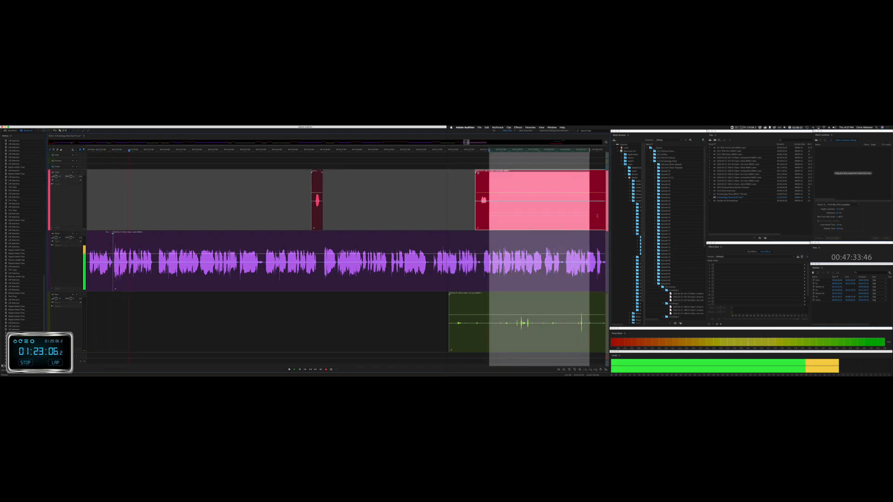
double_click(598, 216)
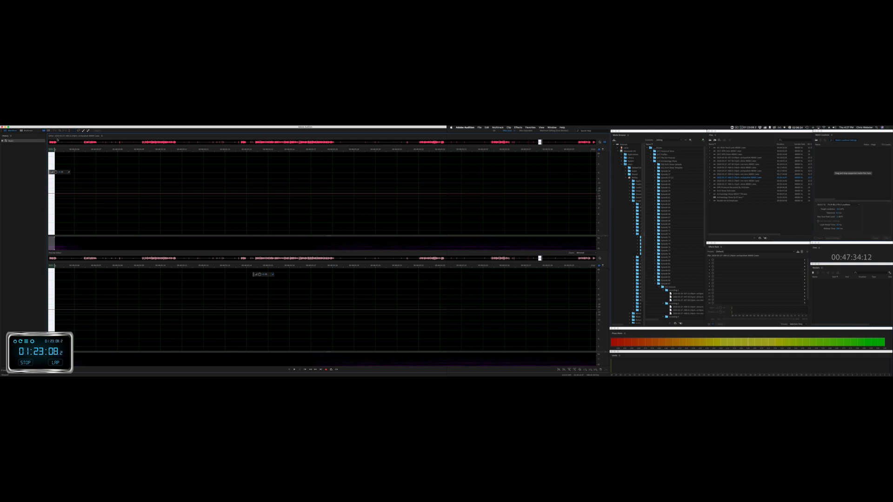
left_click(27, 131)
key("space")
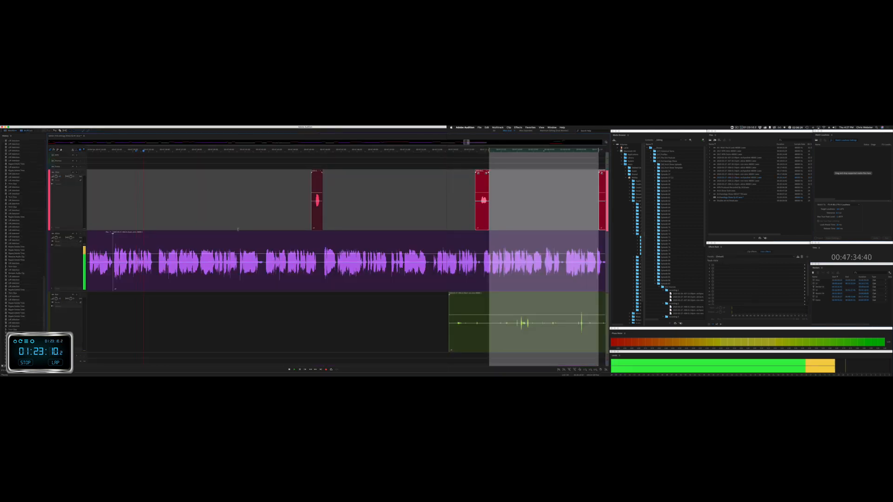
Step: Delete the green clip's opening low-level noise and the red clip's silent stretch leading up to its next short burst
scroll(238, 229, "right", 3)
left_click_drag(371, 324, 596, 322)
key("Delete")
left_click(567, 321)
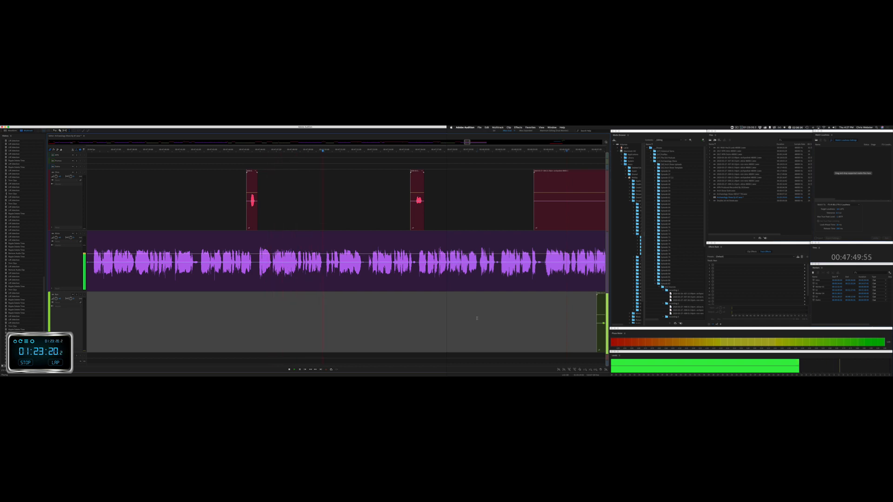
scroll(477, 319, "right", 12)
left_click_drag(241, 209, 495, 209)
key("Delete")
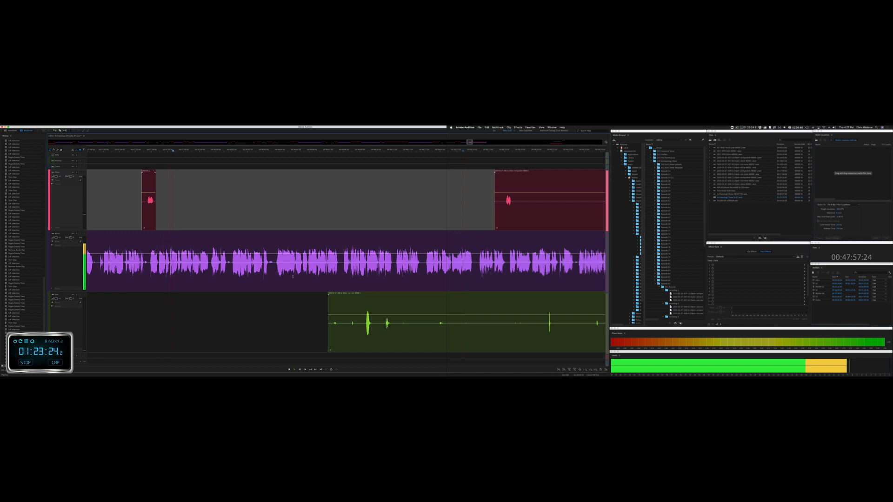
Step: Delete the green clip's next stretch of clicks and the red clip's silence between its following two bursts
left_click_drag(307, 328, 605, 325)
key("Delete")
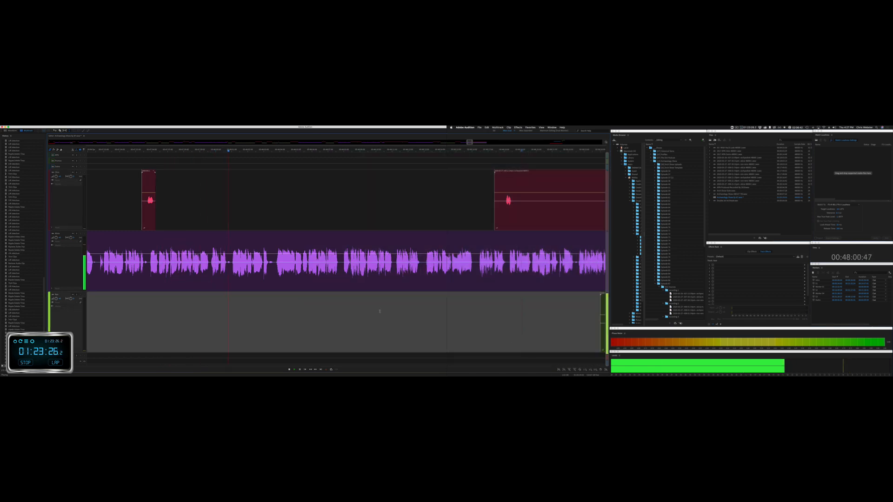
left_click_drag(317, 200, 566, 205)
key("Delete")
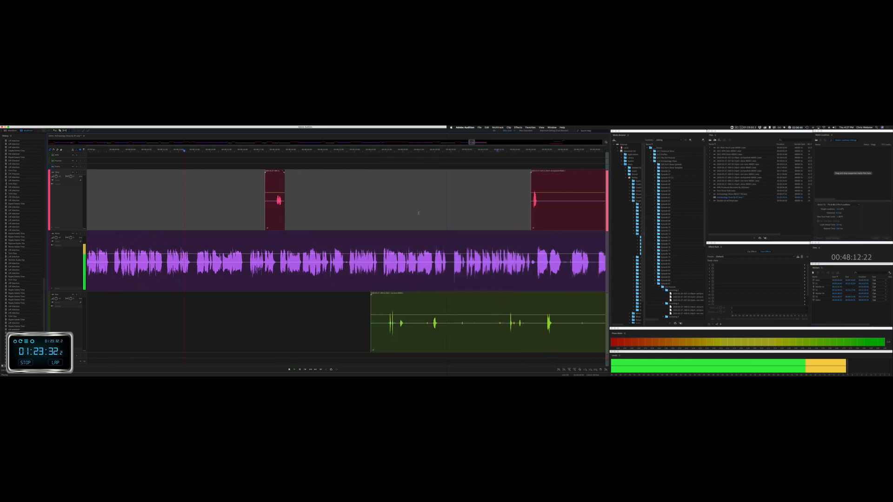
Step: Ripple-delete the pause and short filler utterance in the purple speech before the small red clip, and play the join
key("space")
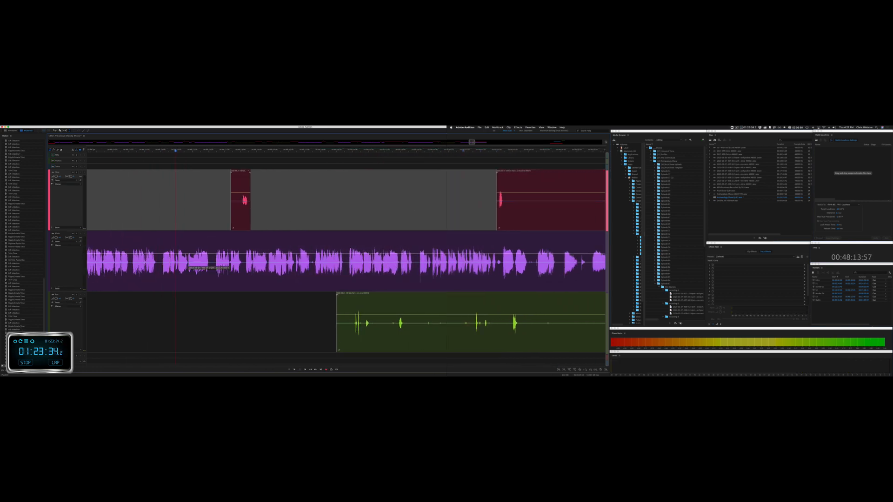
left_click(188, 266)
key("space")
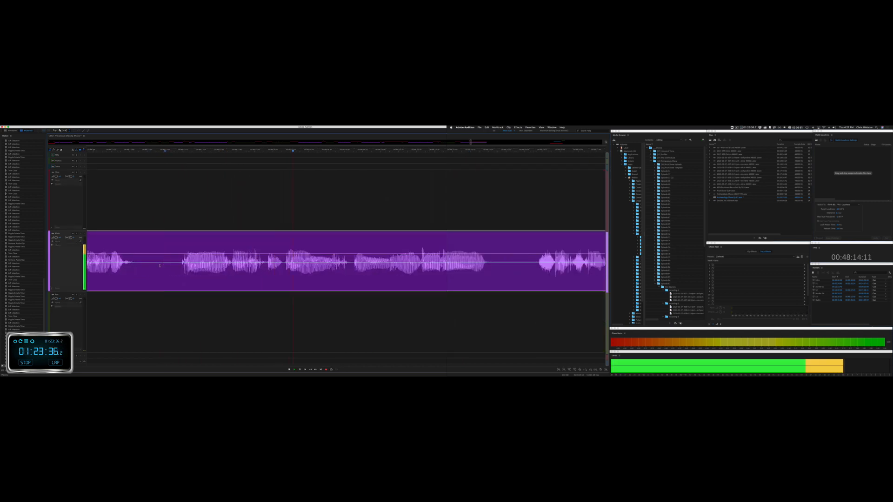
left_click_drag(160, 266, 262, 266)
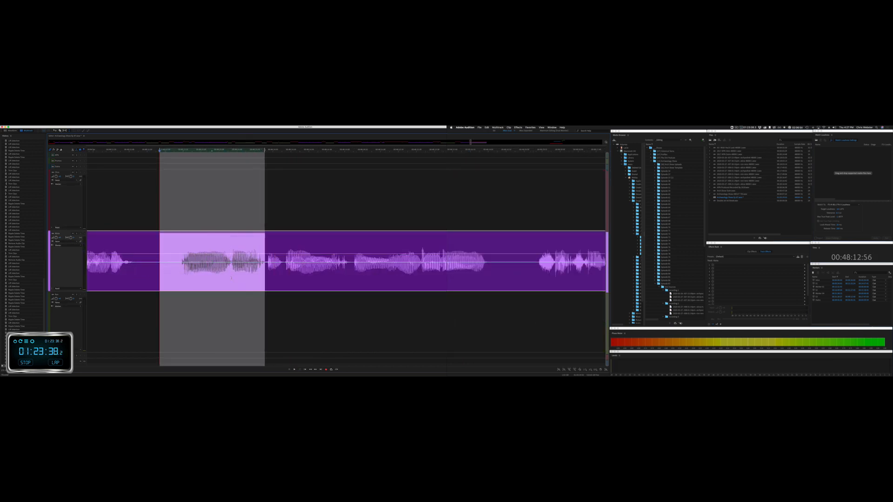
key("super+shift+BackSpace")
key("space")
scroll(231, 278, "down", 5)
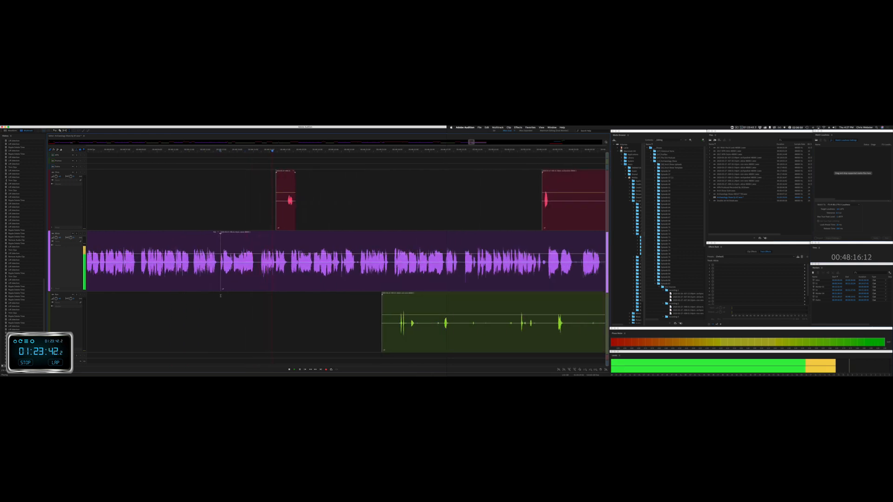
Step: Delete the green clip's opening run of sharp clicks and the red clip's long silence following its narrow burst
scroll(221, 296, "right", 5)
left_click_drag(220, 326, 558, 329)
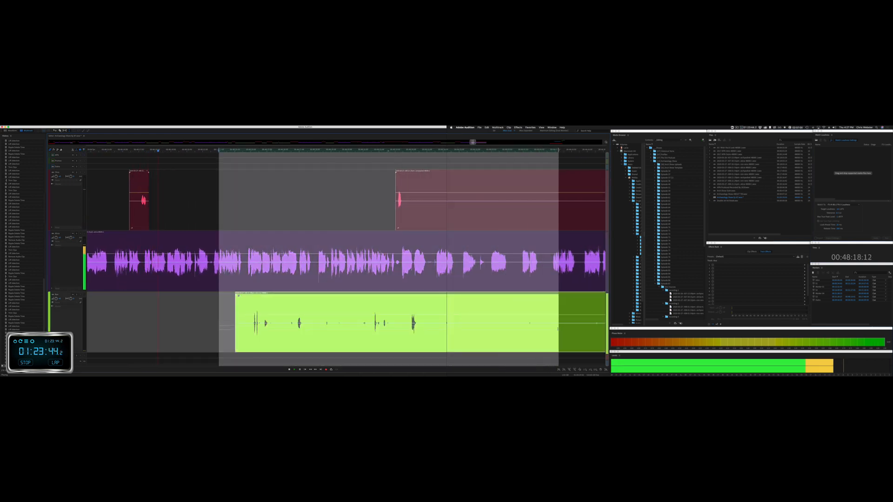
key("Delete")
left_click_drag(404, 207, 596, 210)
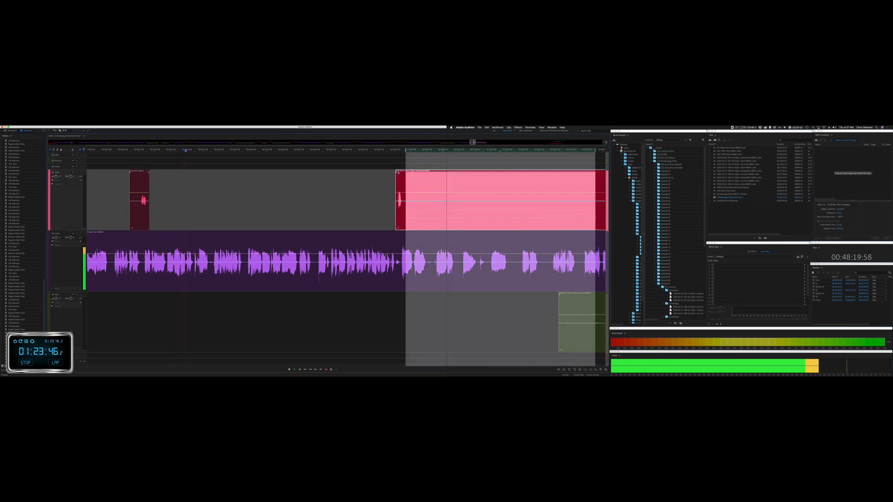
key("Delete")
Step: Ripple-delete the filler burst in the purple speech shortly before the narrow red clip, and play the join
scroll(263, 214, "right", 5)
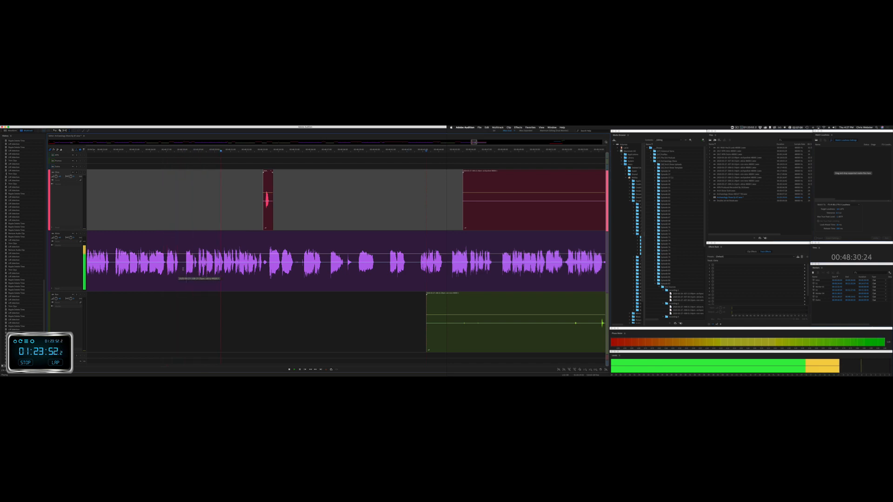
left_click_drag(183, 269, 198, 269)
key("super+shift+BackSpace")
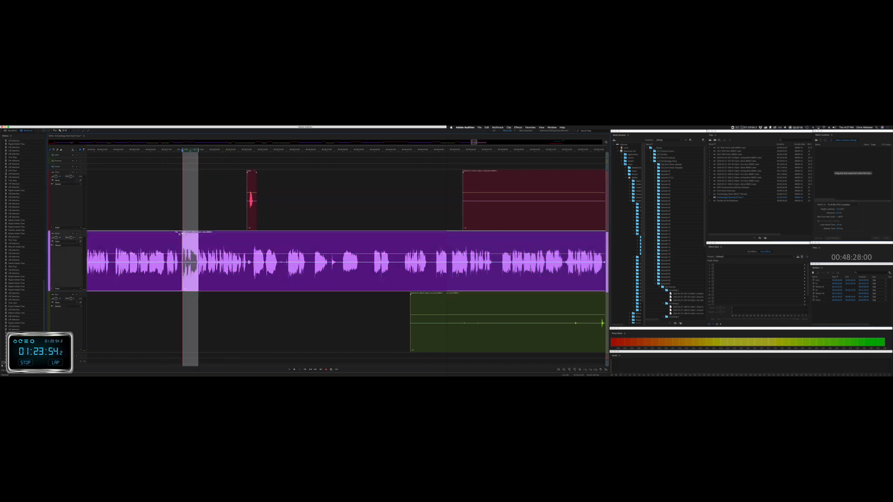
left_click(160, 217)
key("space")
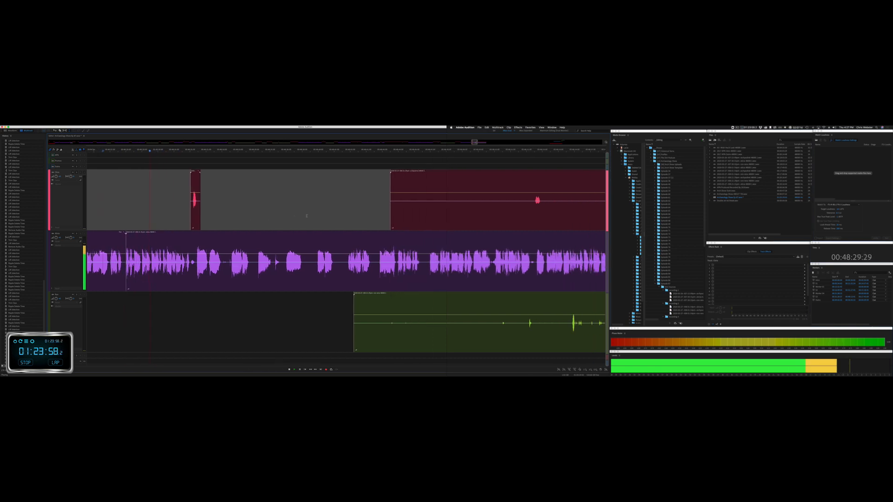
Step: Delete the red clip's remaining silence before its small burst and the green clip's opening low-level noise
left_click_drag(316, 215, 466, 211)
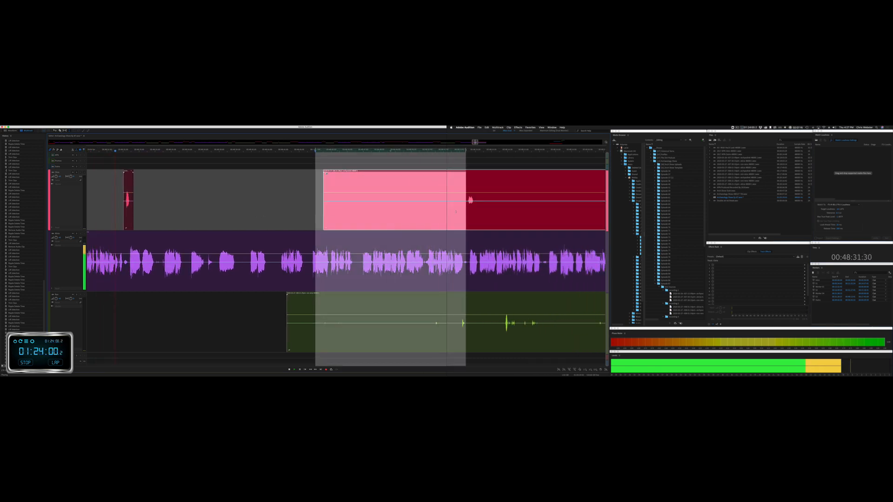
key("Delete")
left_click_drag(267, 321, 587, 321)
key("Delete")
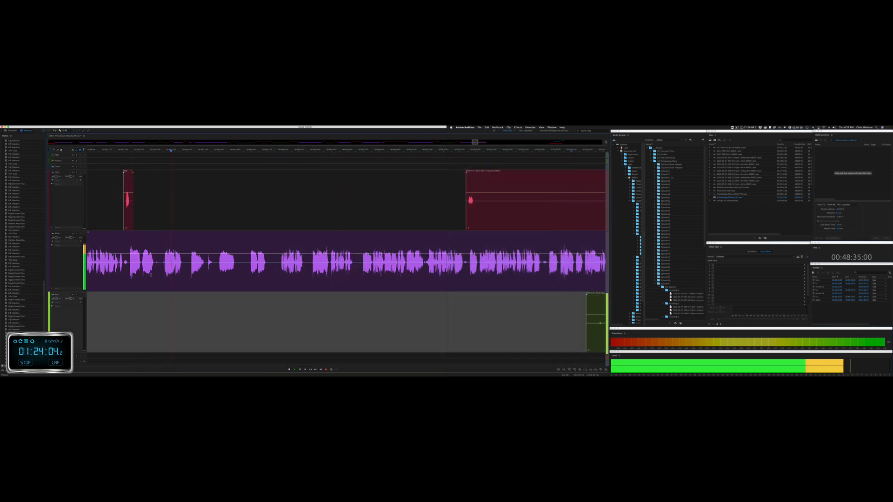
Step: Ripple-delete the short purple stretch just after the narrow red clip and resume playback
scroll(152, 279, "up", 3)
key("space")
left_click_drag(135, 267, 173, 266)
key("alt+Delete")
key("space")
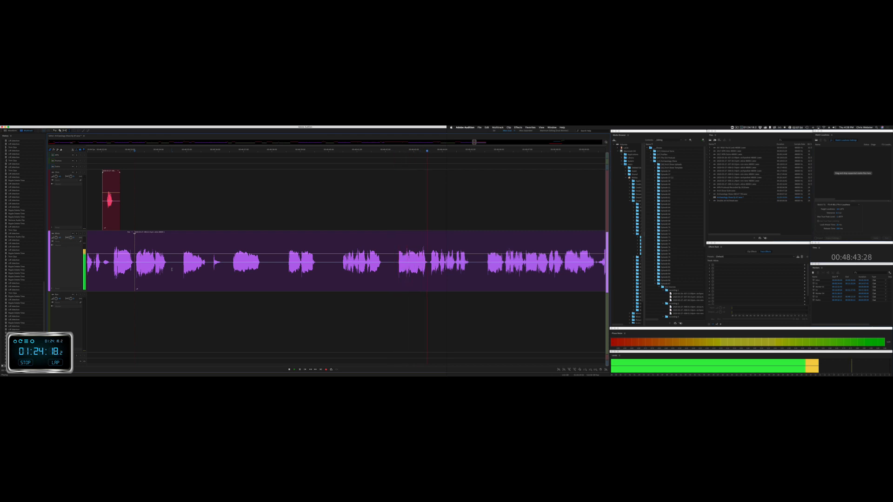
Step: Ripple-delete the isolated purple bursts and the long pauses around them, and play from before the join
left_click_drag(172, 270, 342, 271)
key("shift+Delete")
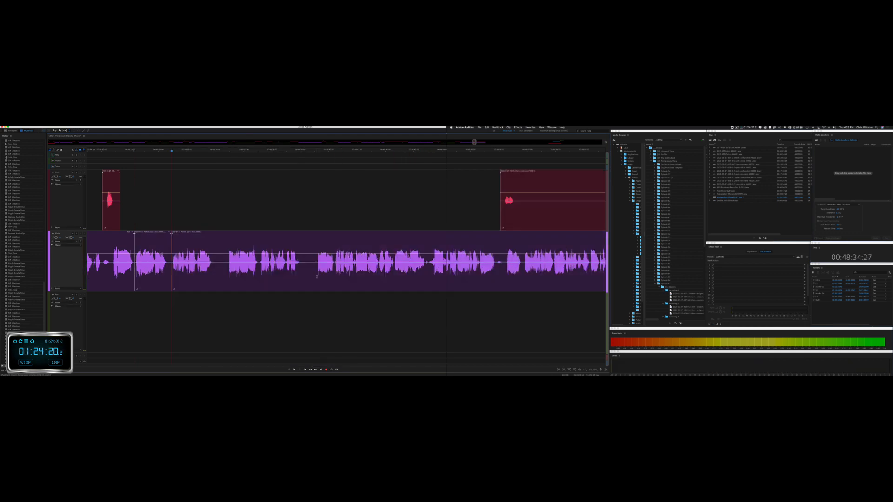
left_click(96, 303)
key("space")
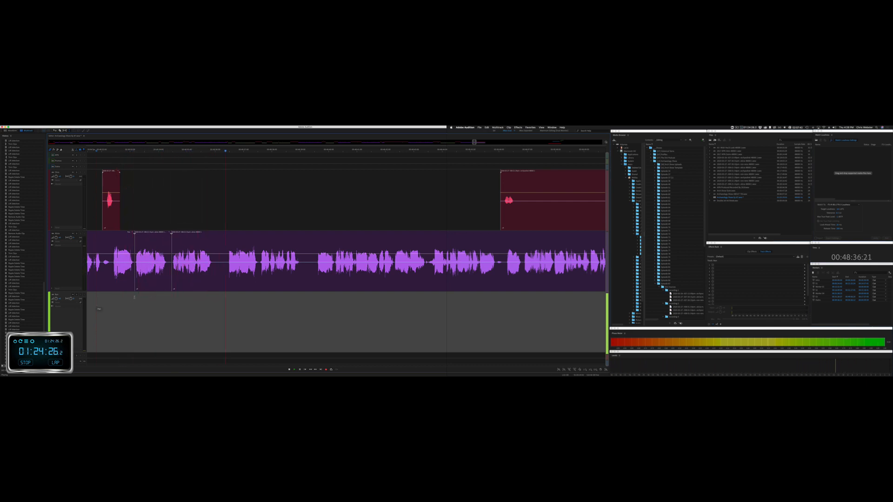
Step: Ripple-delete the short purple phrase left between the two recent joins
key("space")
left_click_drag(135, 284, 172, 282)
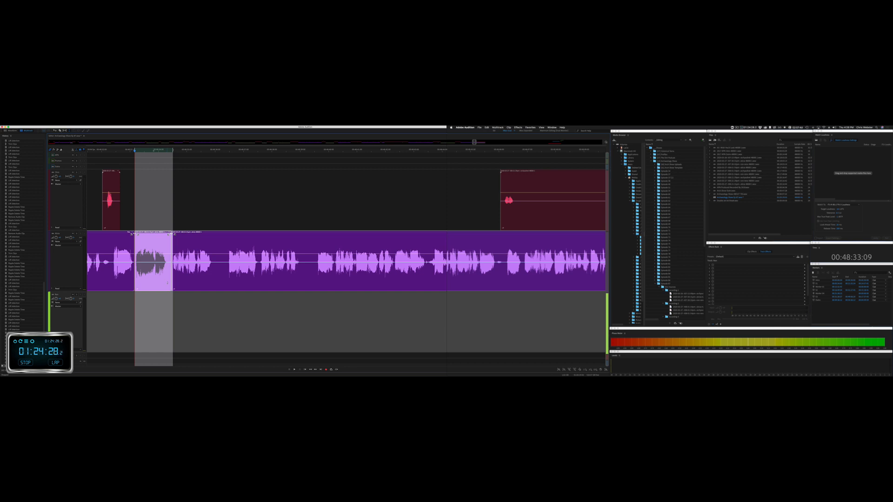
key("super+shift+BackSpace")
Step: Play on through the purple speech and ripple-delete the next pause with its short filler burst
key("space")
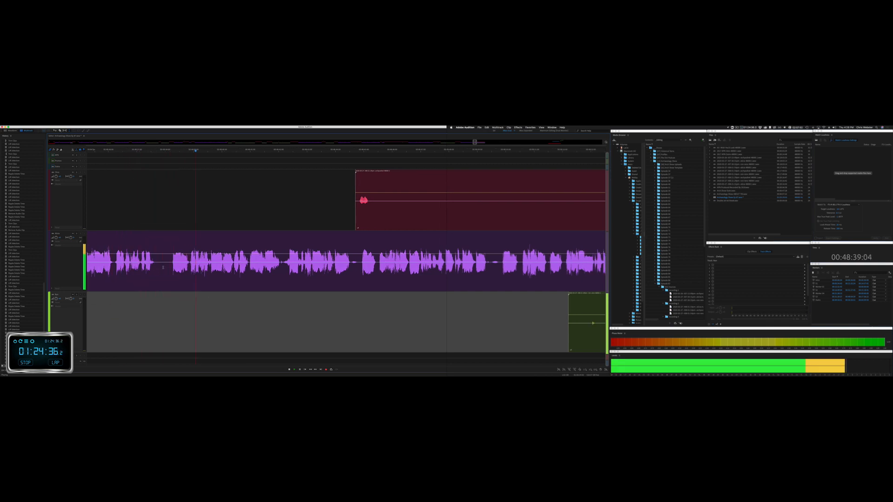
left_click_drag(163, 267, 189, 267)
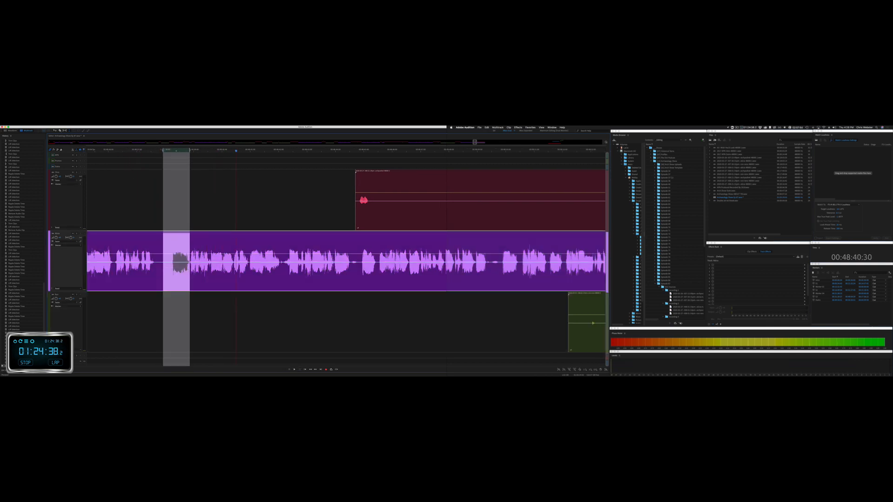
key("shift+Delete")
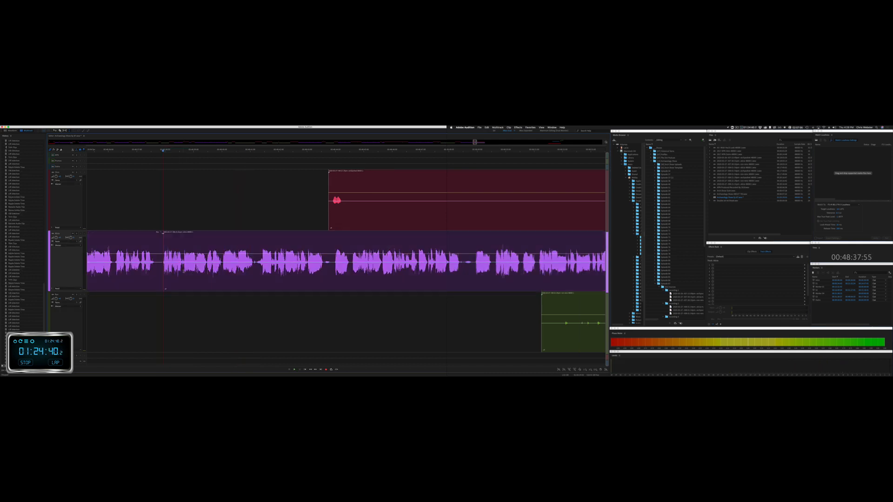
Step: Clear the silent stretch of the red track after its short burst and shift the remaining short red clip slightly earlier
key("space")
left_click_drag(356, 214, 592, 204)
key("Delete")
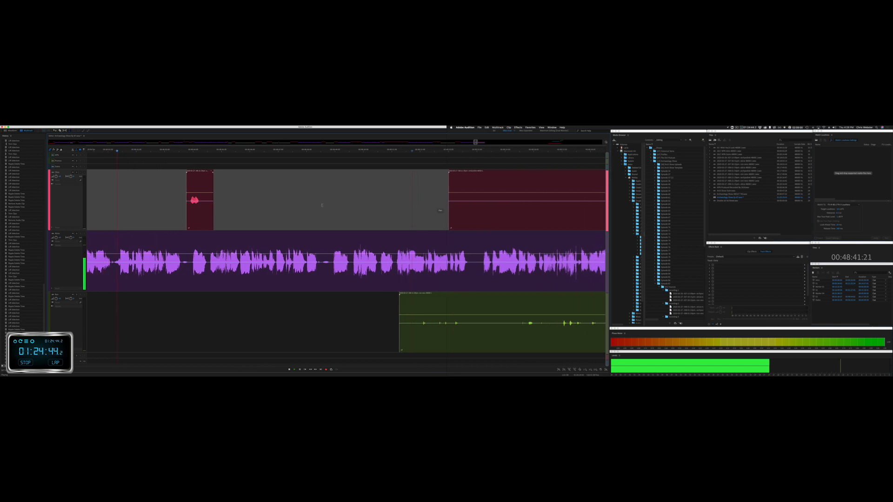
left_click_drag(199, 174, 190, 174)
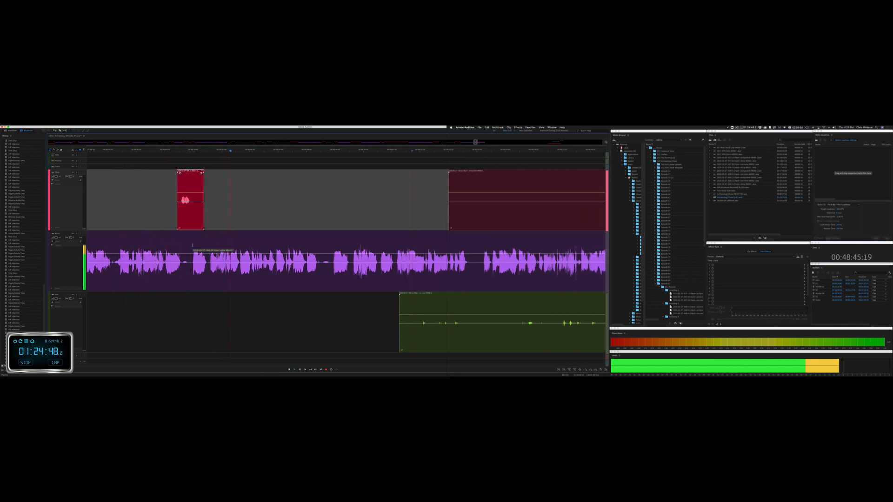
Step: Ripple-delete two filler bursts from the purple speech following the short red clip, one at a time, and resume playback
left_click_drag(210, 260, 230, 260)
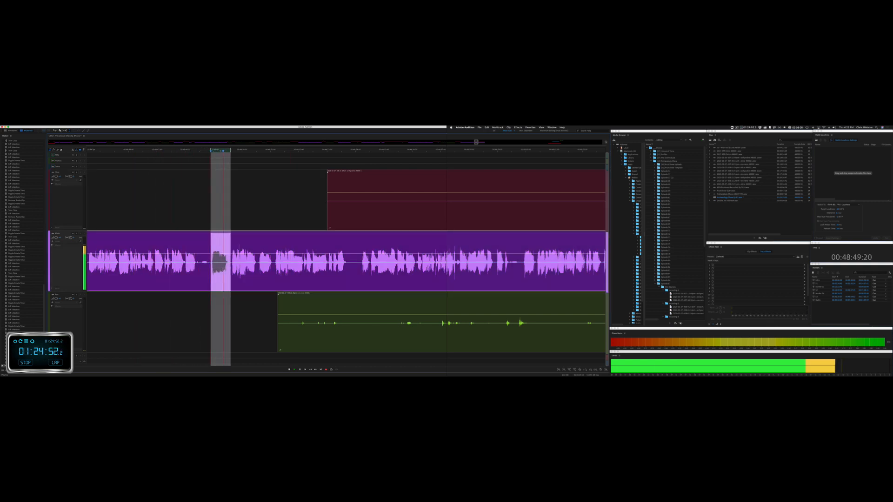
key("shift+super+BackSpace")
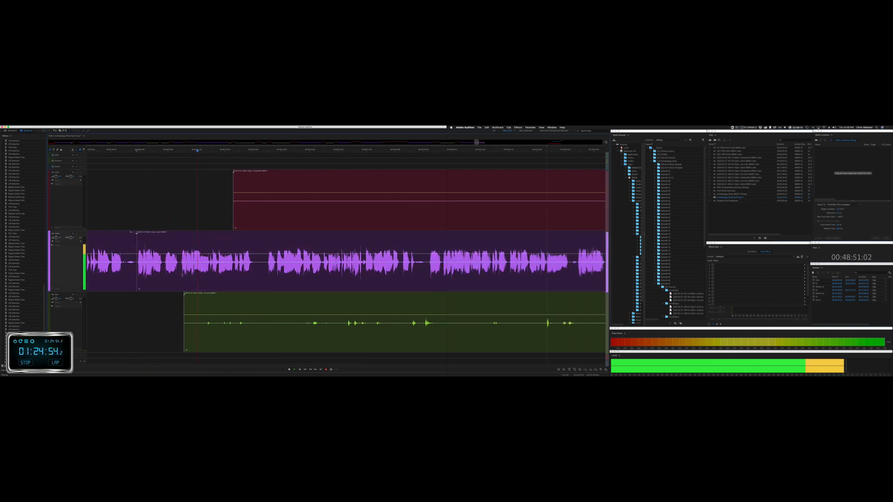
key("space")
left_click_drag(163, 261, 180, 261)
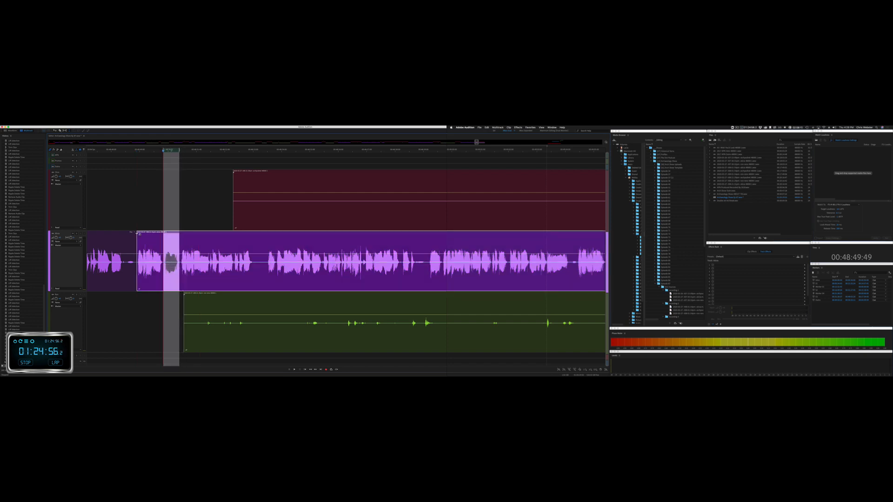
key("shift+super+BackSpace")
key("space")
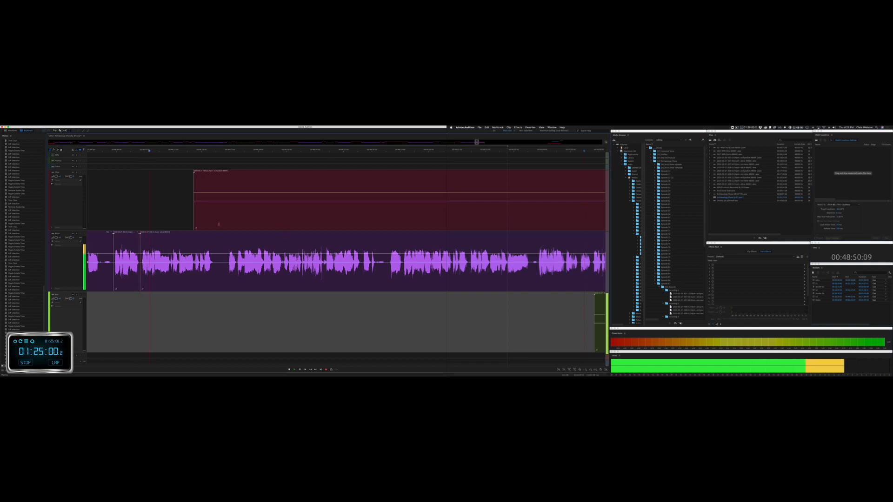
Step: Clear the silent opening of the next red clip and ripple-delete the purple pause together with the small burst after it
left_click_drag(176, 210, 555, 205)
key("Delete")
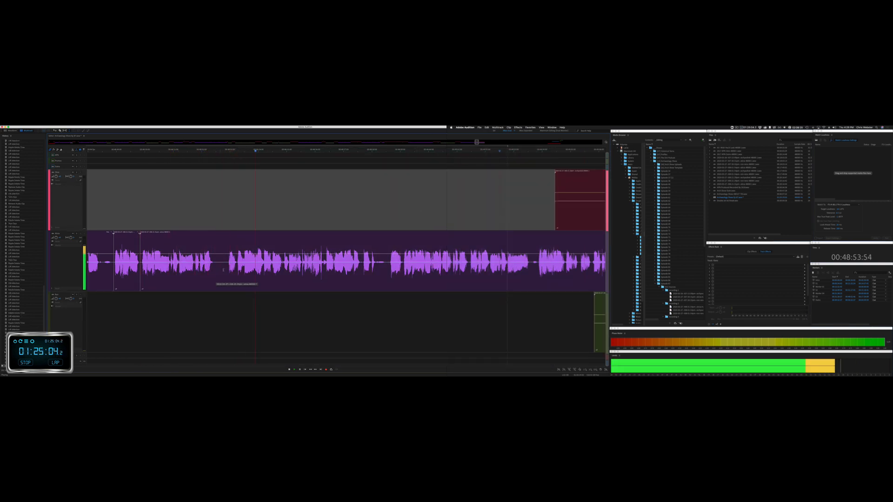
left_click_drag(221, 269, 236, 269)
key("Delete")
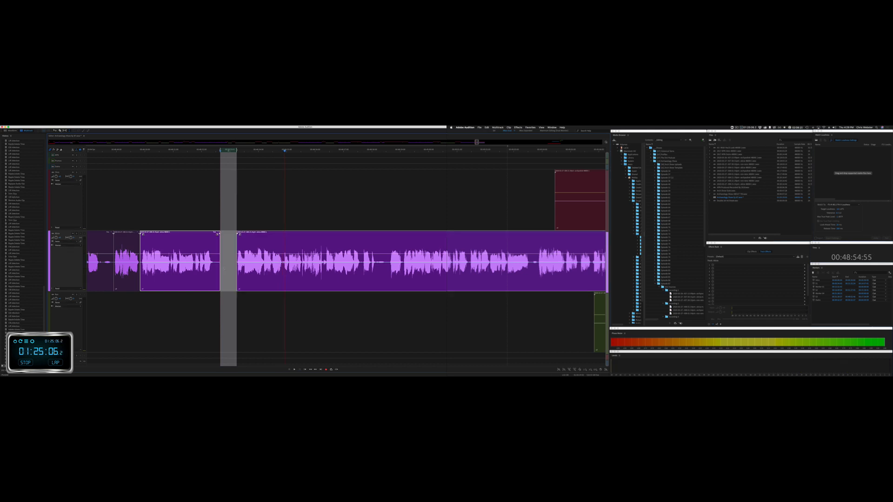
key("shift+super+BackSpace")
key("space")
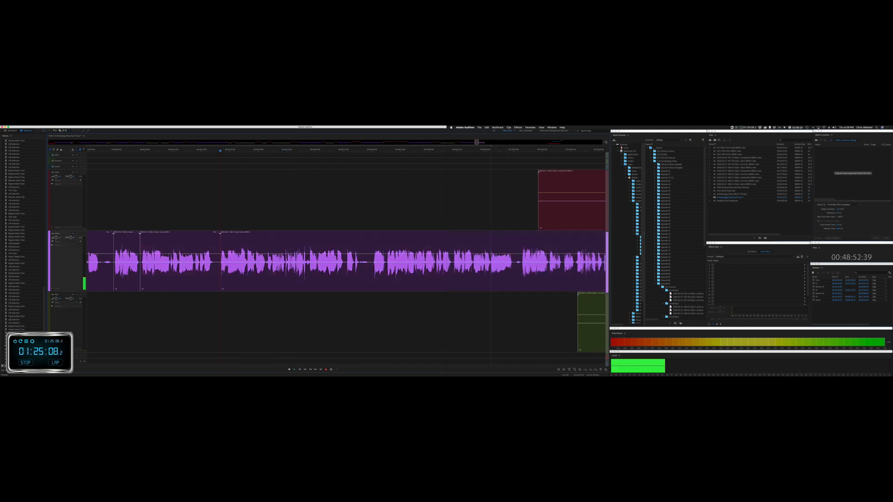
Step: Clear a further silent stretch of the red track ahead of where its speech begins
scroll(455, 191, "right", 3)
left_click_drag(453, 192, 601, 197)
key("Delete")
left_click(583, 198)
scroll(523, 198, "right", 3)
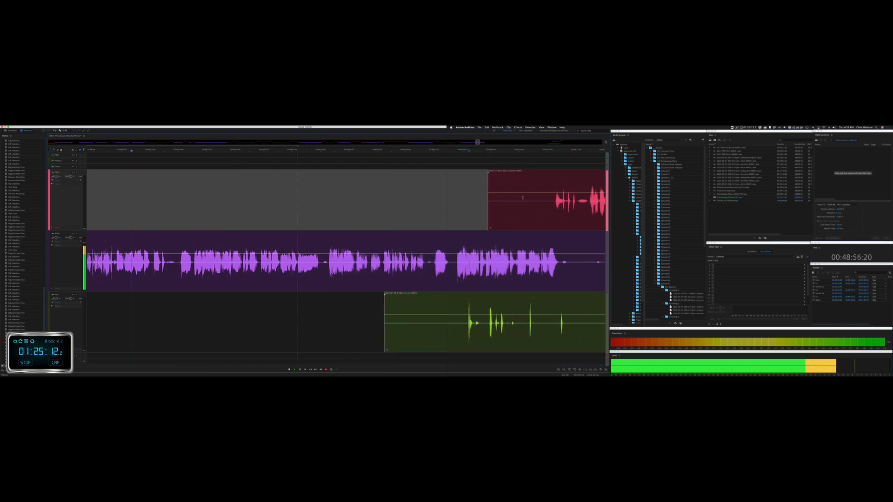
Step: Ripple-delete the short pause between the two purple phrases and resume playback
left_click_drag(169, 269, 183, 269)
key("space")
key("super+shift+Delete")
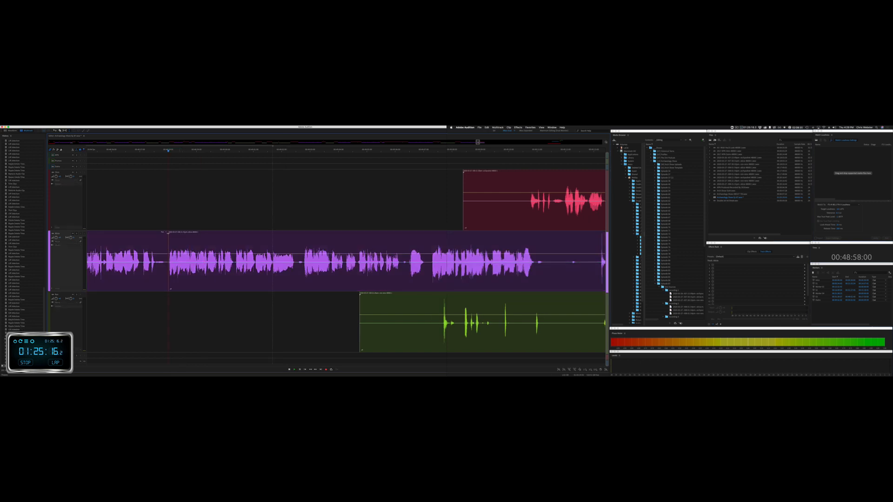
key("space")
Step: Clear the green track's noise around the end of the purple speech and trim the red clip's start to just before its speech
left_click_drag(310, 322, 582, 322)
key("Delete")
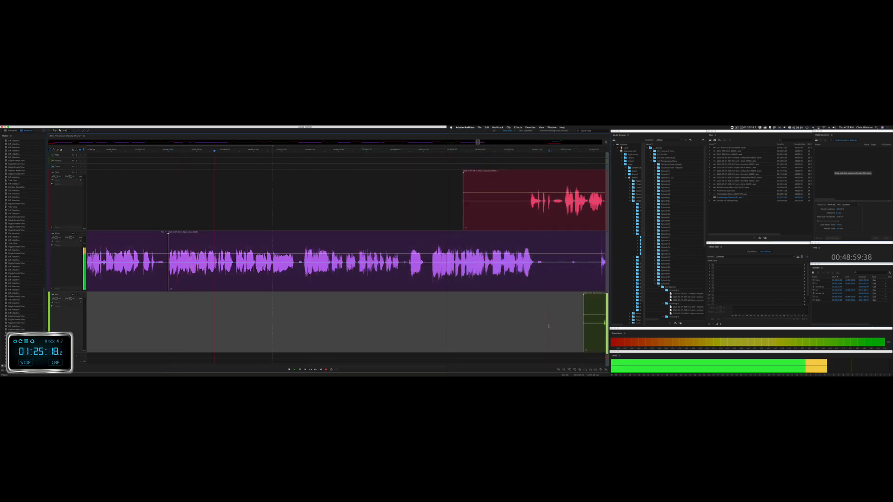
scroll(320, 194, "right", 4)
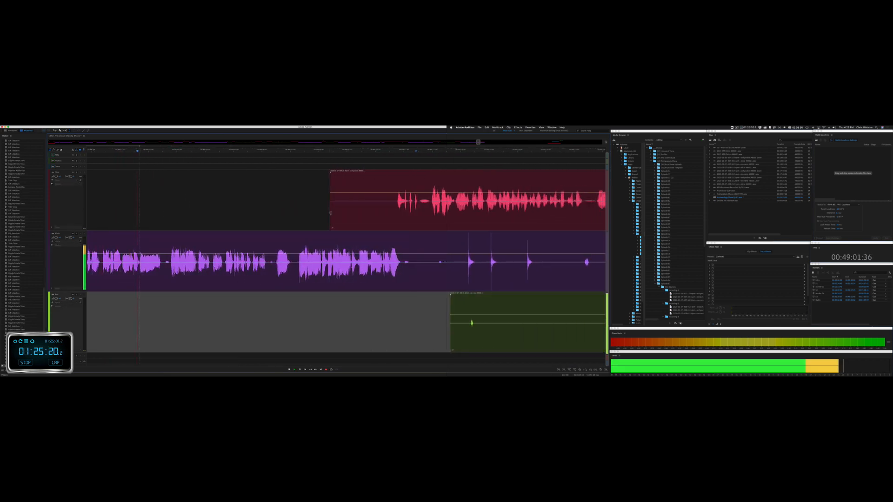
left_click_drag(330, 213, 392, 213)
Step: Clear the purple and green stretches after the purple speech ends, beneath the opening of the red speech
left_click_drag(414, 270, 591, 251)
key("Delete")
left_click_drag(414, 308, 586, 313)
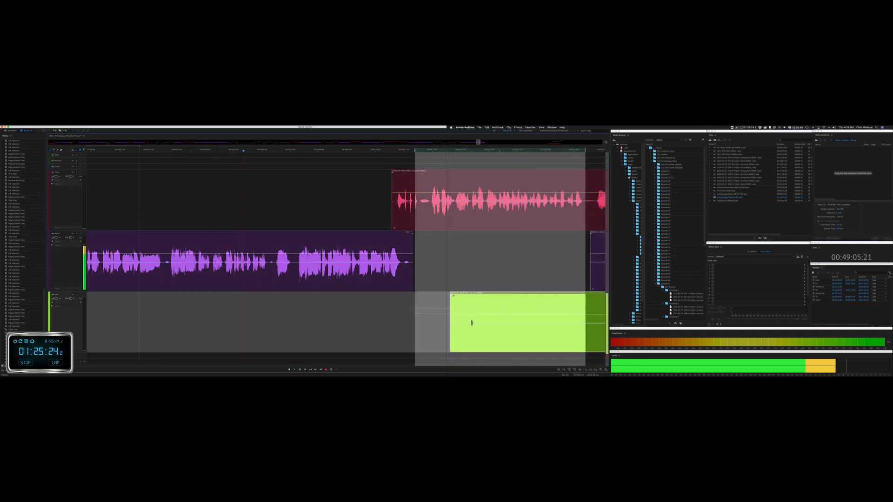
key("Delete")
Step: Replay the purple speech from slightly earlier and ripple-delete the short filler burst within it
key("space")
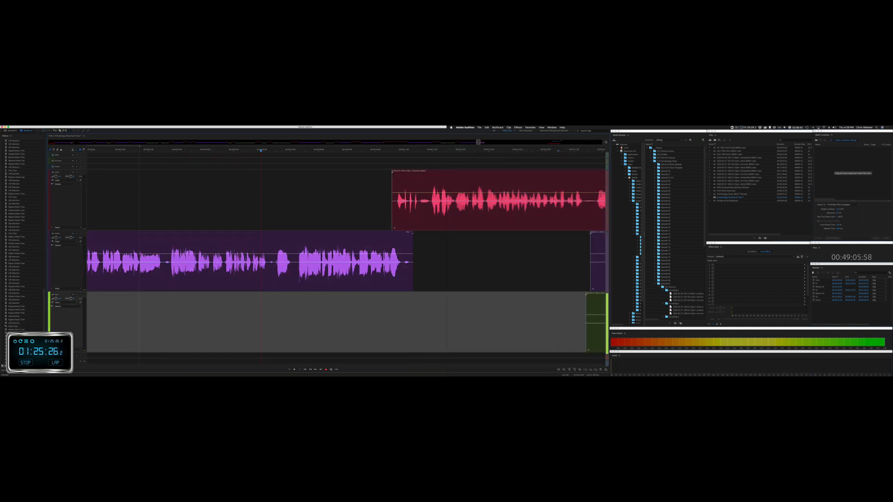
left_click(198, 265)
key("space")
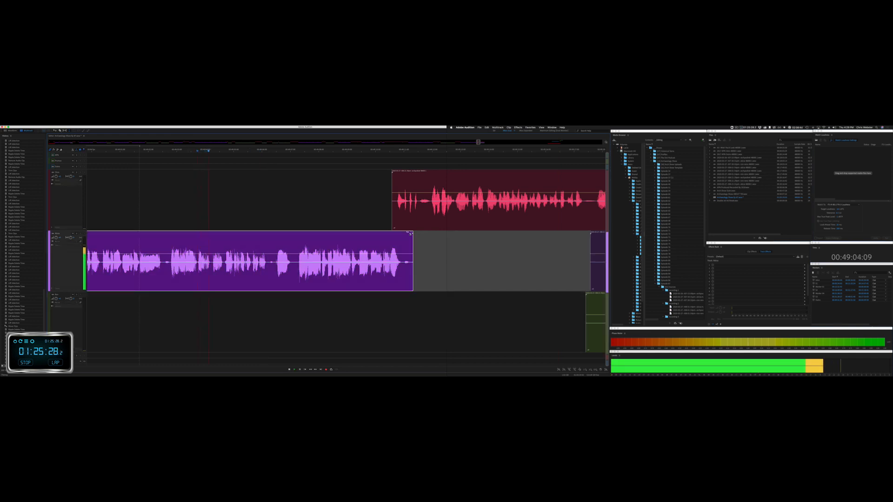
key("space")
left_click_drag(212, 266, 223, 267)
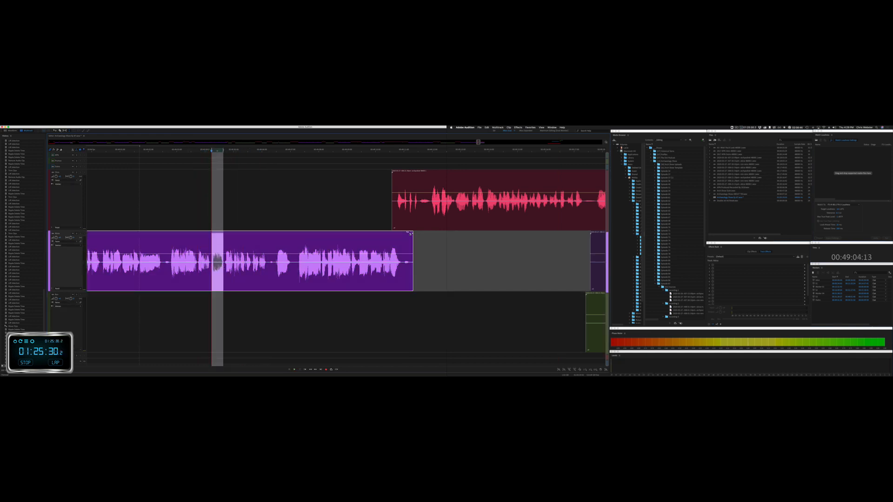
key("ctrl+shift+Delete")
key("space")
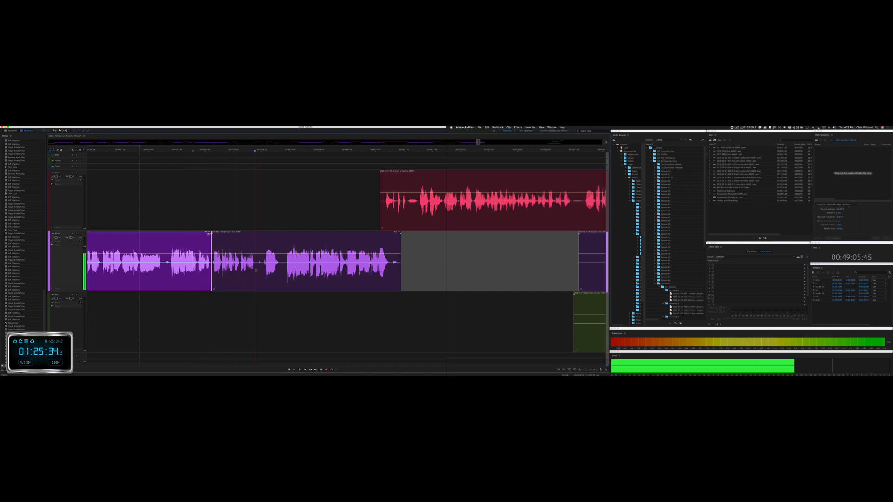
Step: Extend the cleared gap in the purple and green tracks further along beneath the continuing red speech
left_click_drag(262, 268, 286, 266)
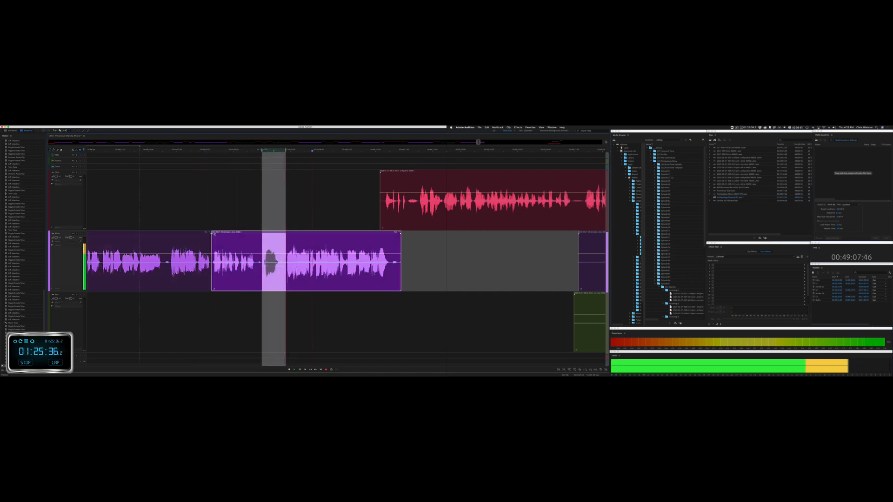
left_click(428, 272)
scroll(428, 273, "right", 6)
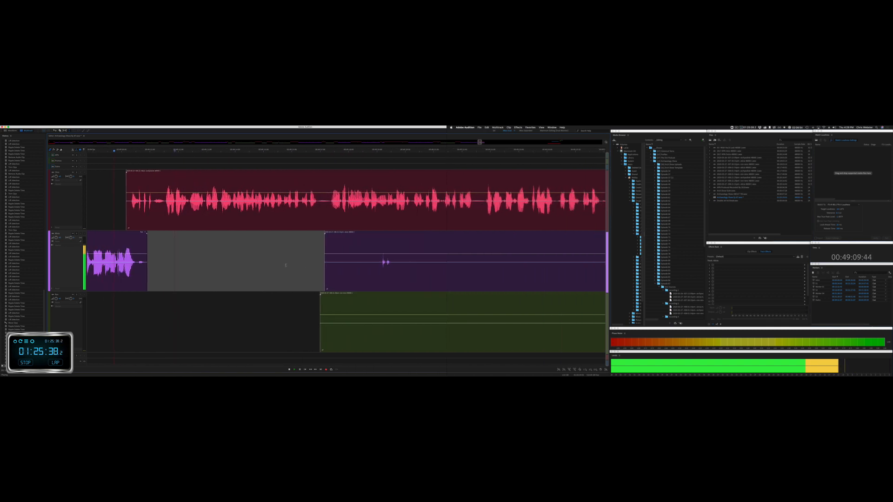
left_click_drag(293, 271, 550, 277)
key("Delete")
left_click(497, 322)
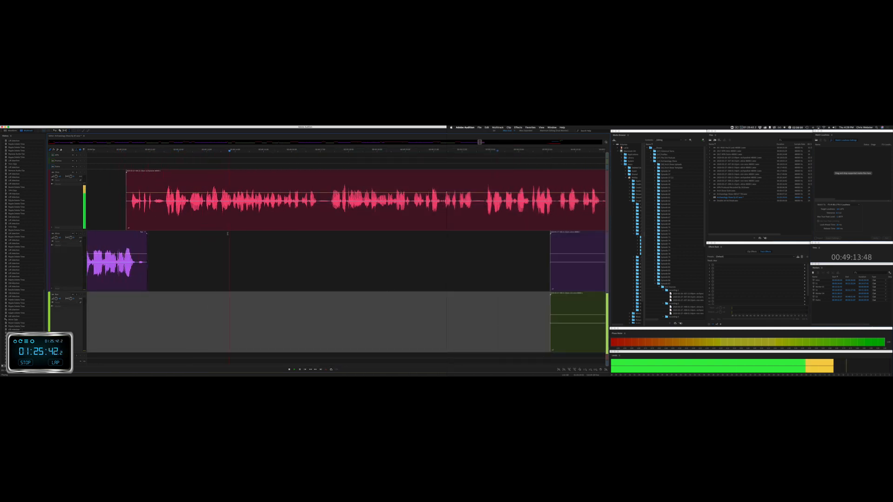
Step: Try to ripple-delete the filler burst near the beginning of the red speech
key("space")
left_click_drag(189, 201, 205, 200)
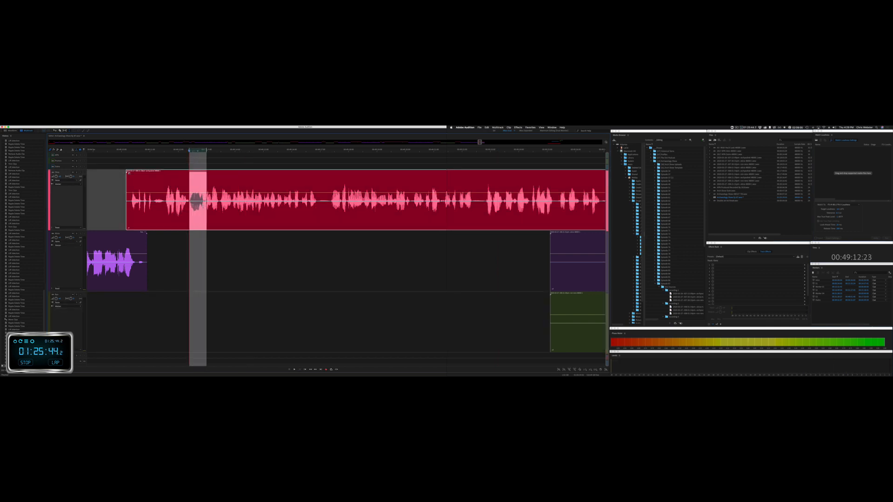
key("shift+super+BackSpace")
key("super+z")
Step: Try a more precise ripple-delete of the same red filler burst at close zoom and play from the join
left_click(186, 212)
key("=")
key("=")
key("=")
key("=")
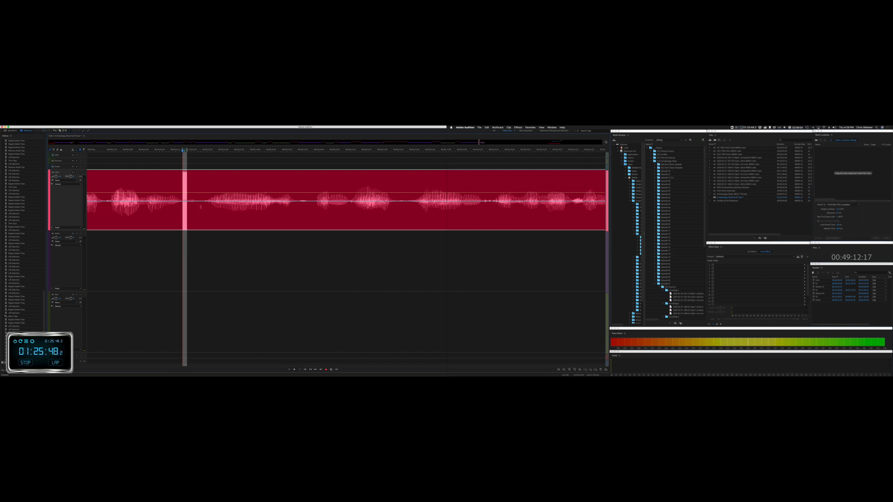
left_click_drag(201, 210, 307, 210)
key("shift+BackSpace")
key("space")
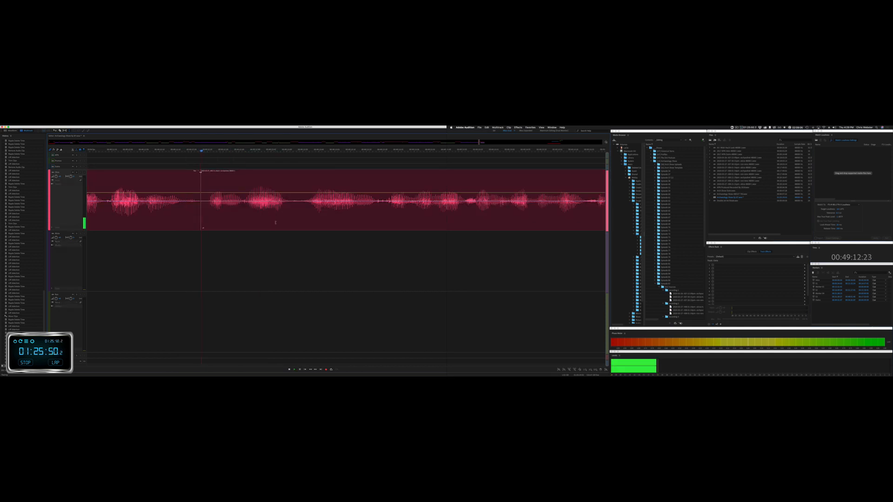
Step: Play across the new red join from slightly earlier and undo the ripple delete to hear the original
key("-")
key("-")
key("-")
key("-")
scroll(339, 239, "right", 3)
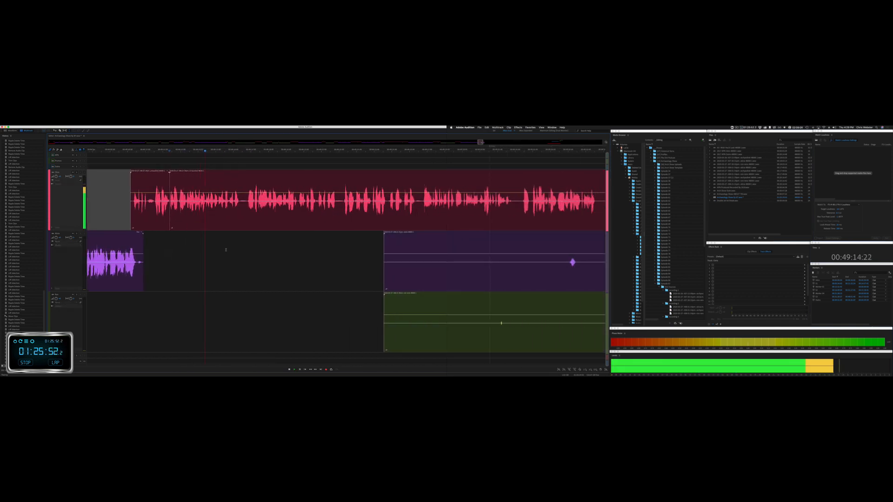
double_click(150, 237)
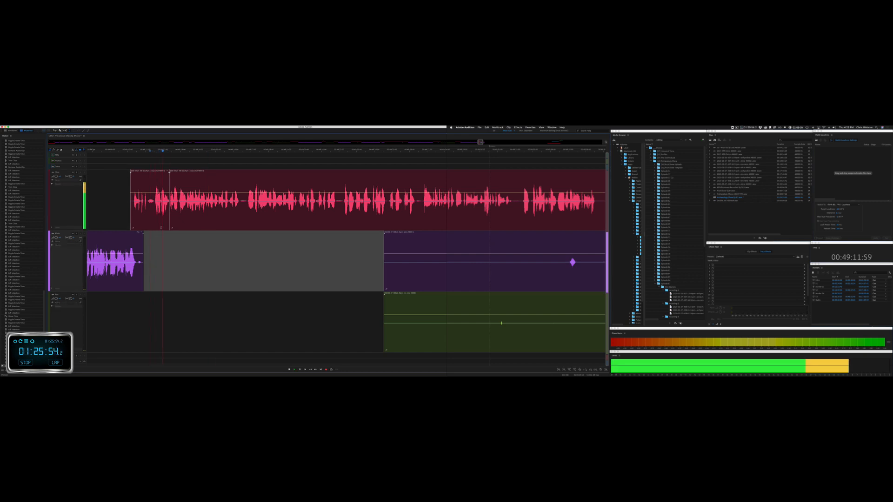
key("space")
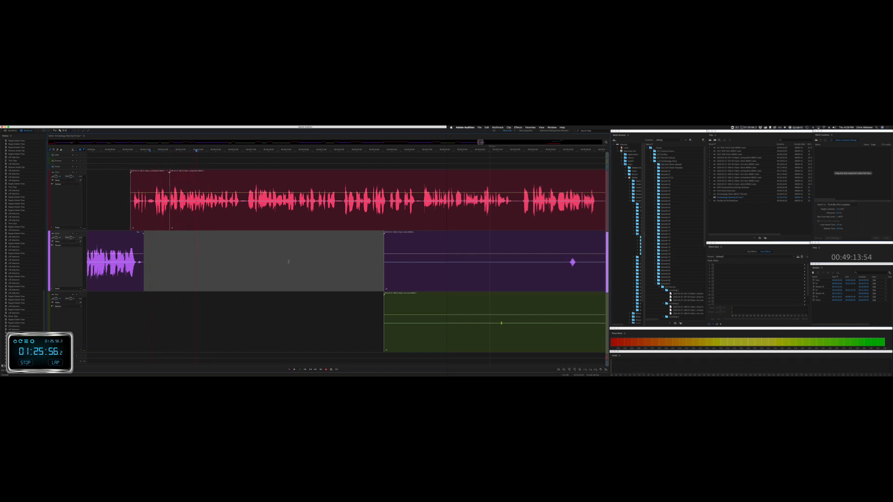
key("super+z")
key("space")
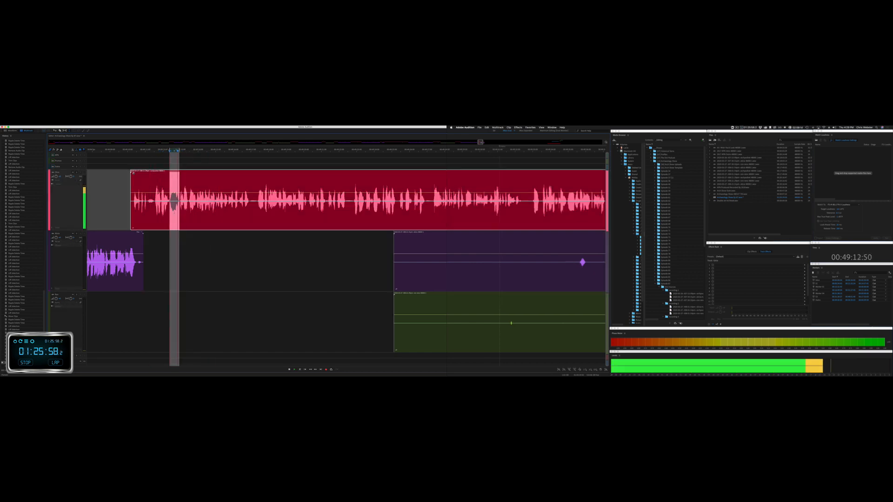
Step: Reselect the red filler burst more tightly at close zoom, ripple-delete it, and play on past the join
scroll(174, 211, "up", 5)
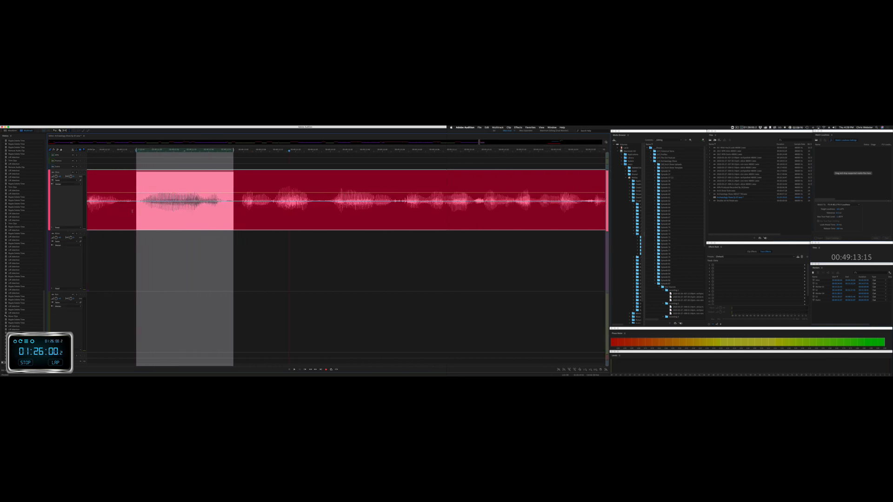
left_click(146, 216)
left_click_drag(138, 209, 201, 217)
key("space")
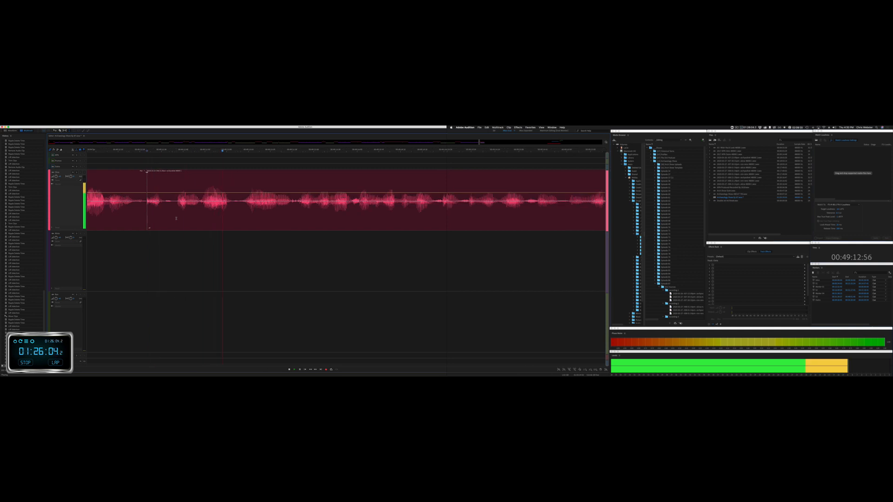
left_click(171, 172)
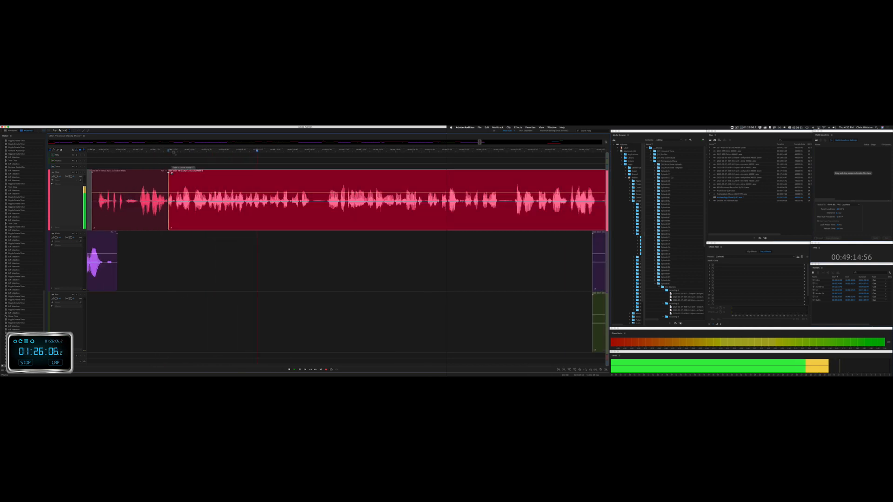
left_click_drag(188, 153, 189, 152)
scroll(392, 255, "right", 3)
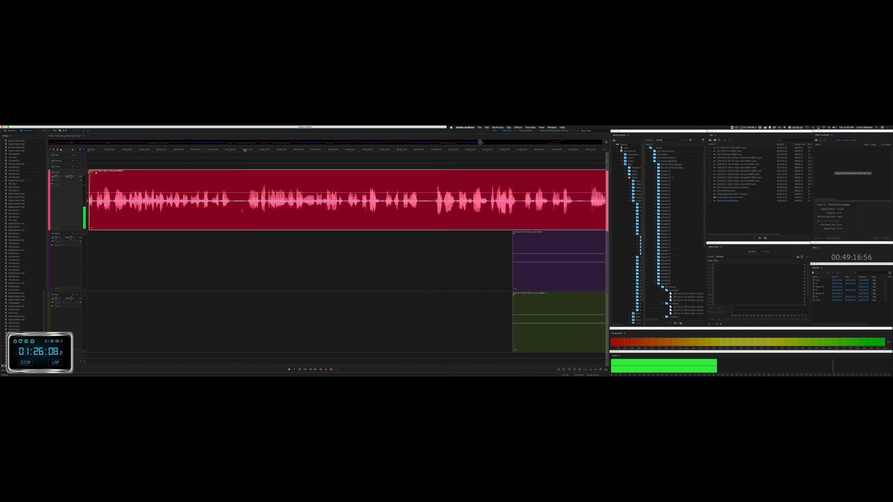
Step: Ripple-delete the filler burst after the next pause in the red speech and continue playback
left_click_drag(246, 205, 261, 204)
key("space")
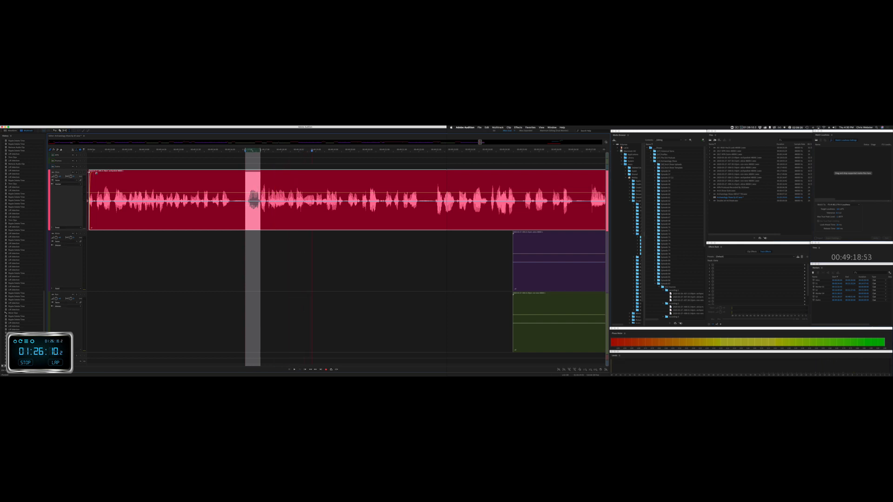
key("shift+super+BackSpace")
key("space")
scroll(346, 251, "right", 5)
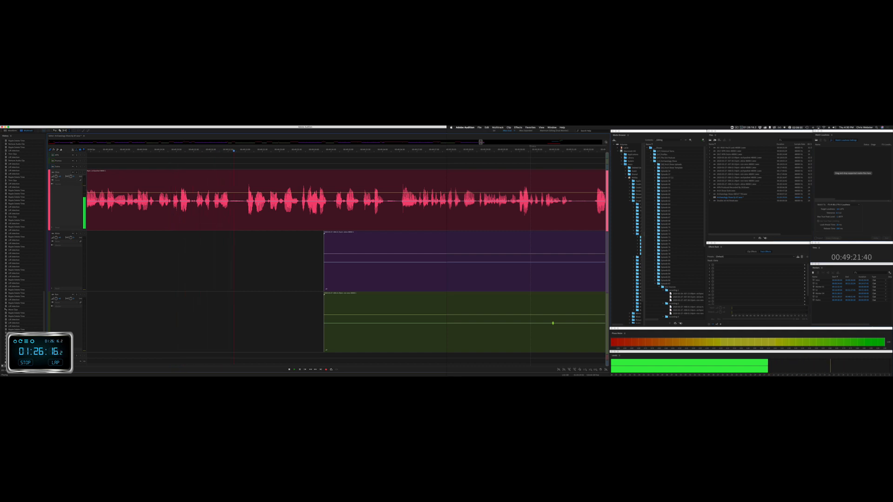
scroll(186, 271, "right", 4)
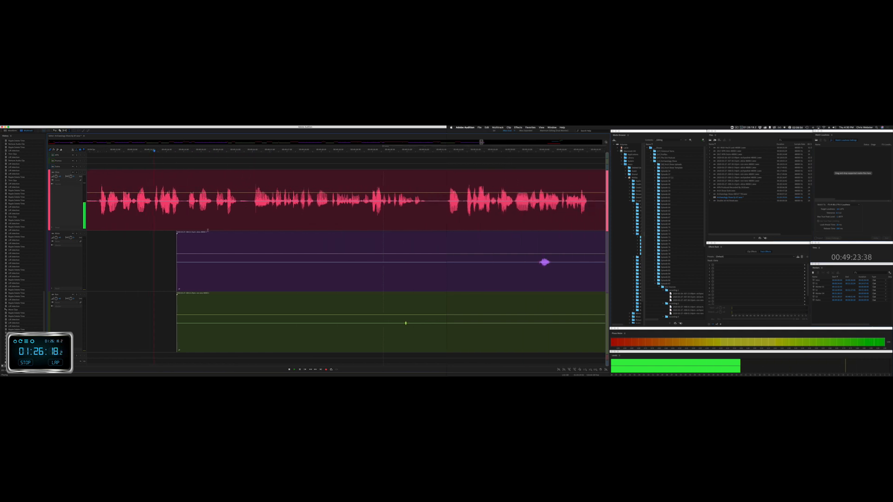
Step: Delete the unneeded purple and green stretches before and after their short bursts near the end of the conversation
scroll(186, 271, "down", 5)
left_click_drag(186, 271, 309, 274)
key("Delete")
left_click_drag(388, 285, 507, 309)
key("Delete")
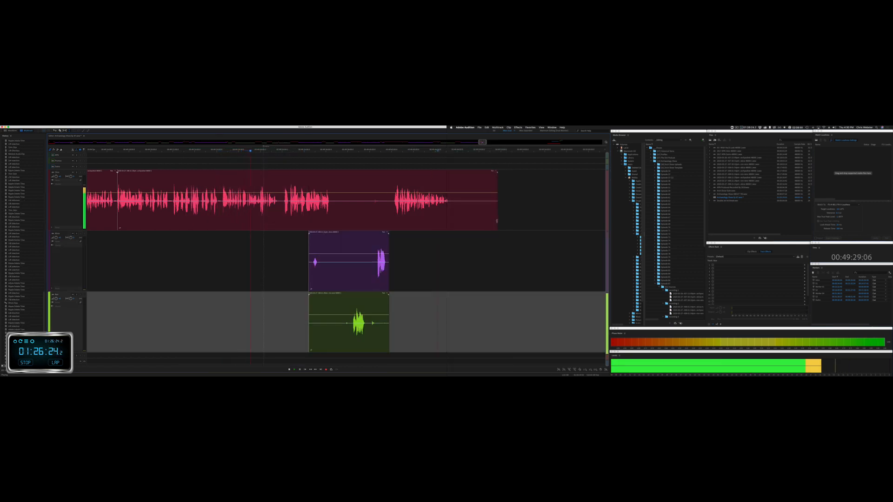
Step: Trim the silent tail of the last red clip and delete the silent stretch before its final phrase
left_click_drag(497, 222, 448, 218)
scroll(351, 209, "right", 3)
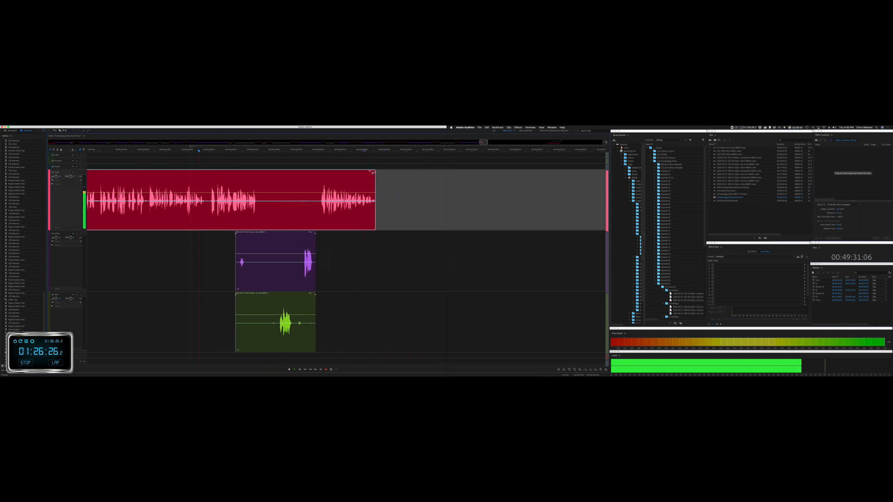
scroll(351, 209, "right", 3)
left_click_drag(182, 209, 240, 210)
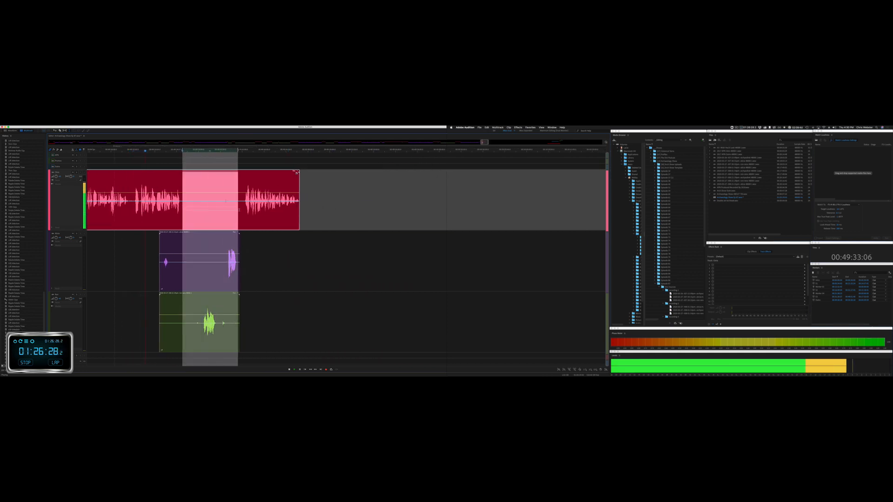
key("Delete")
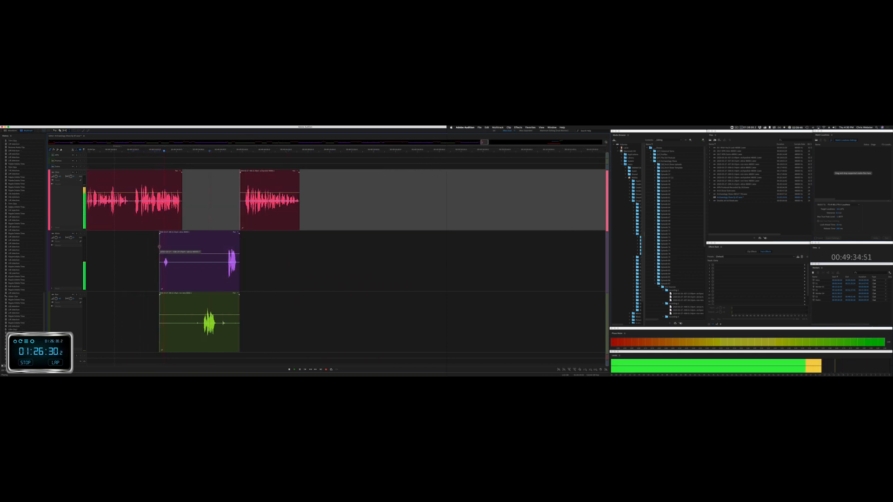
Step: Trim the final purple and green clips down to their short speech bursts and stop playback
left_click_drag(160, 248, 226, 247)
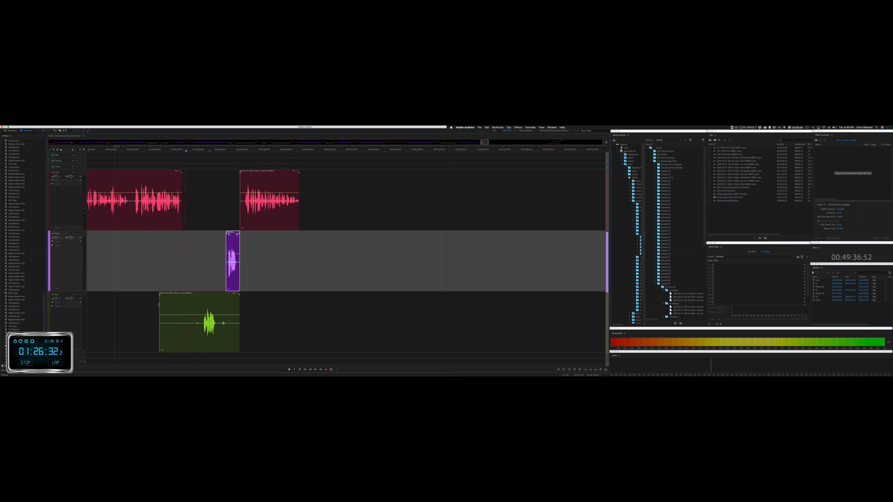
left_click_drag(159, 309, 192, 321)
key("space")
Step: Move the final green, purple and red clips so they follow closely one after another behind the preceding red speech
left_click_drag(232, 235, 206, 242)
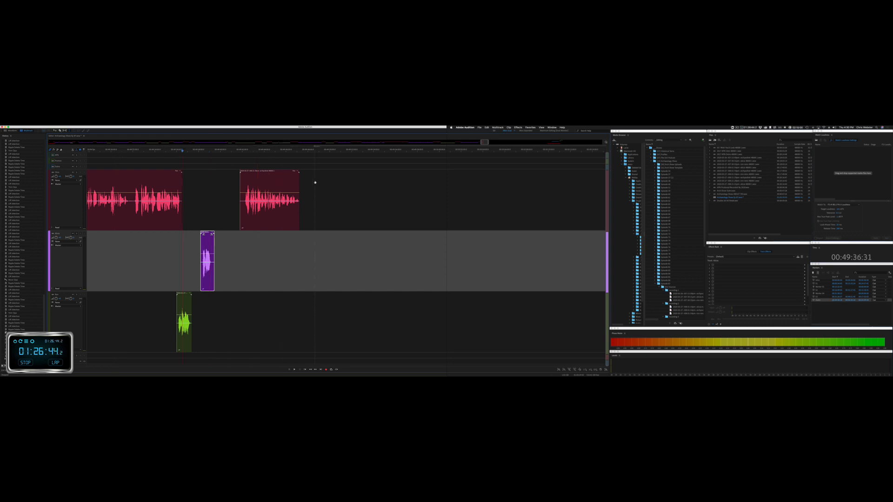
left_click_drag(184, 297, 190, 297)
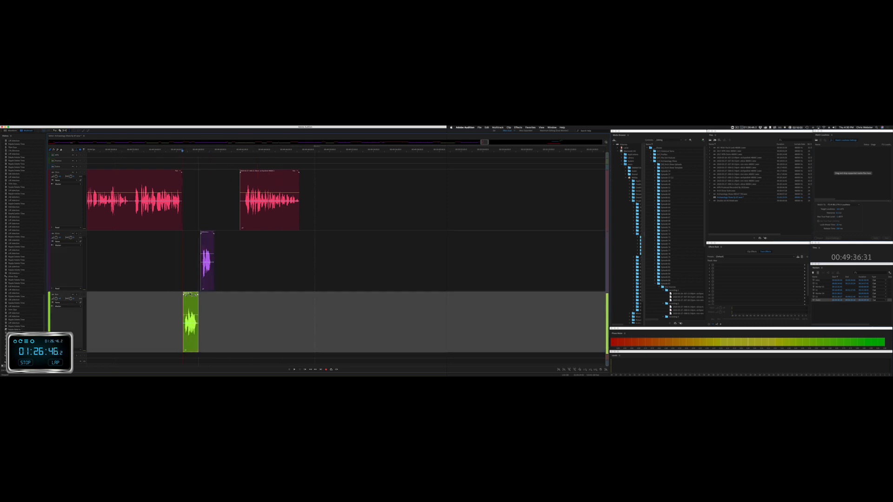
left_click_drag(208, 235, 206, 235)
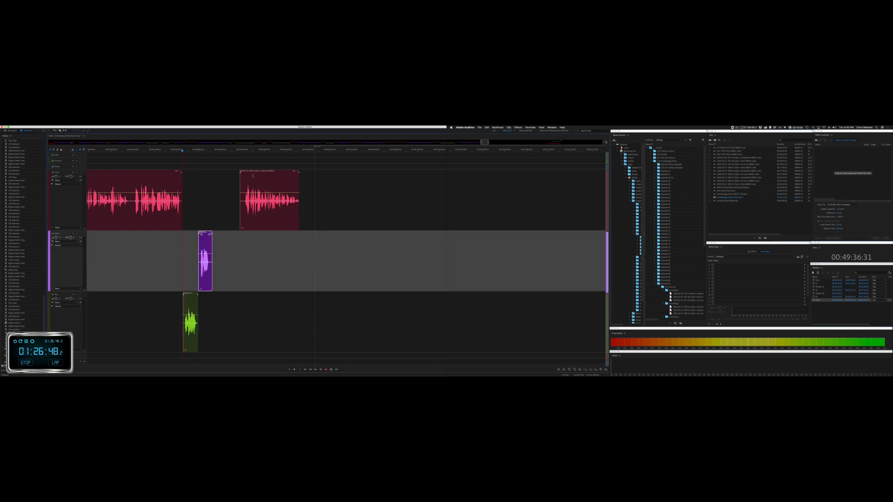
left_click_drag(256, 172, 226, 173)
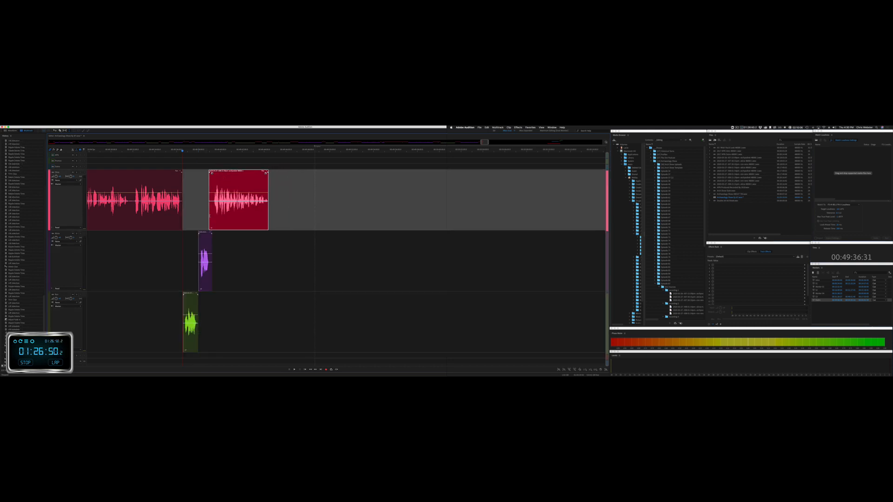
Step: Move the timeline marker to the end of the last red clip and play the closing exchange
scroll(210, 215, "down", 5)
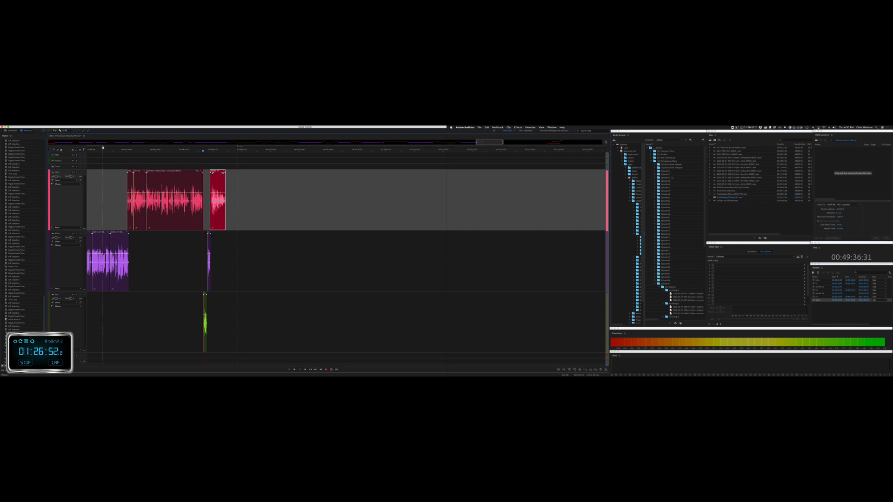
left_click_drag(102, 148, 226, 167)
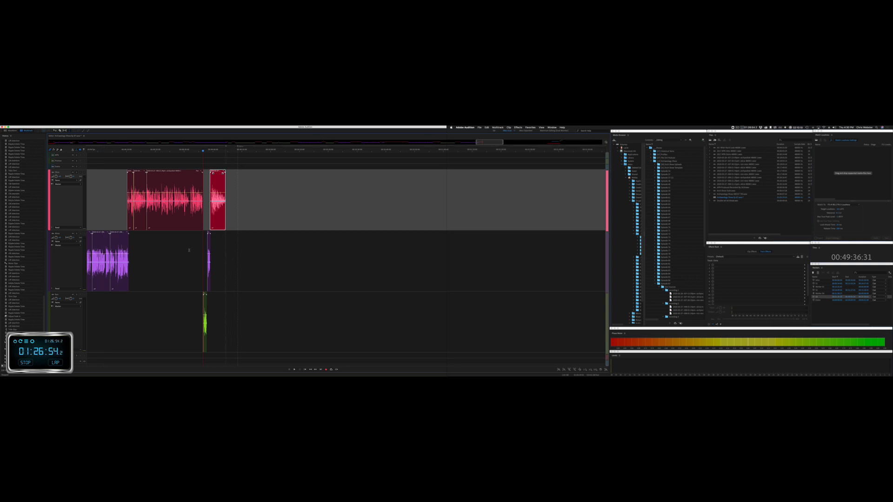
left_click(189, 251)
key("space")
Step: Move the closing music and outro clips together earlier so the music starts beneath the end of the conversation
scroll(325, 235, "down", 8)
scroll(334, 227, "right", 3)
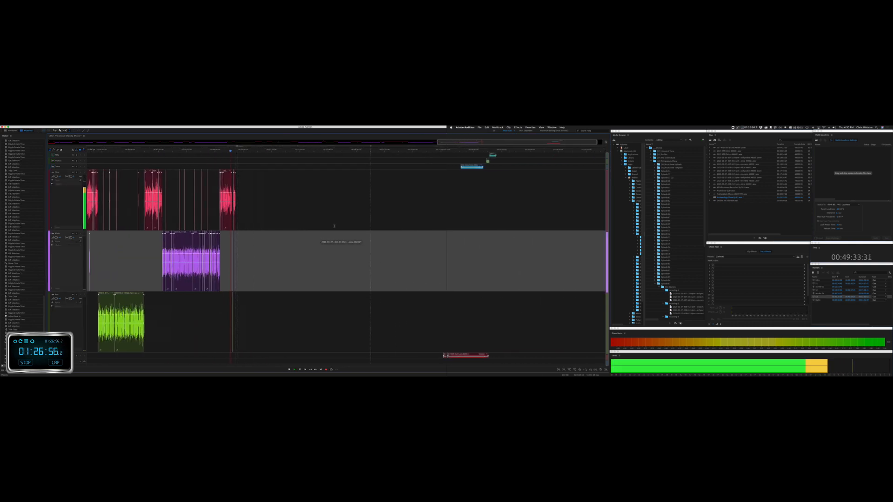
scroll(341, 168, "right", 1)
scroll(341, 168, "left", 4)
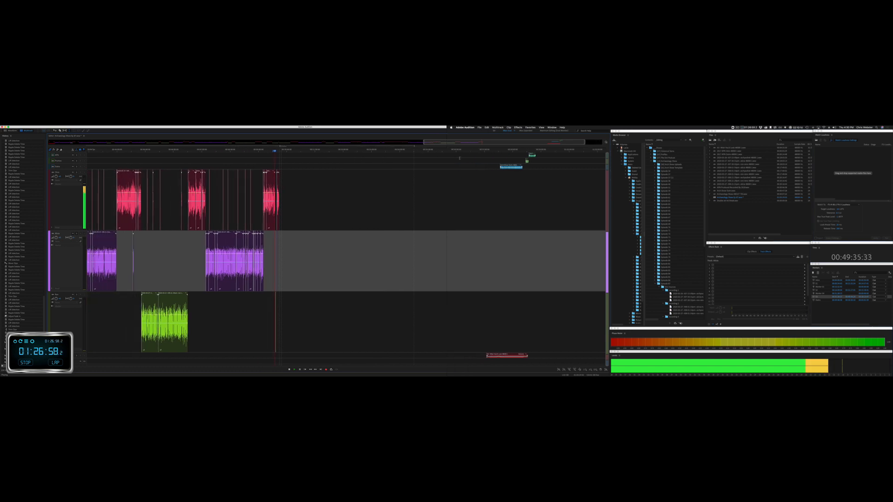
left_click_drag(458, 153, 571, 344)
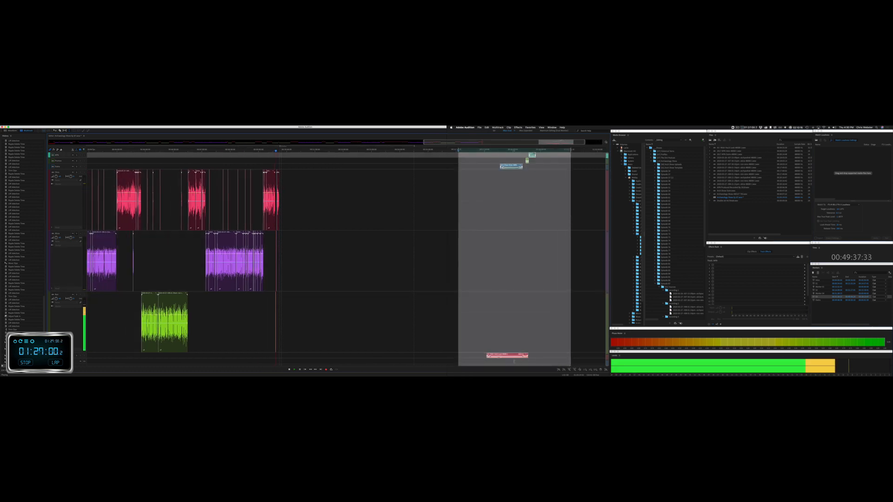
left_click_drag(512, 356, 294, 359)
scroll(278, 327, "up", 5)
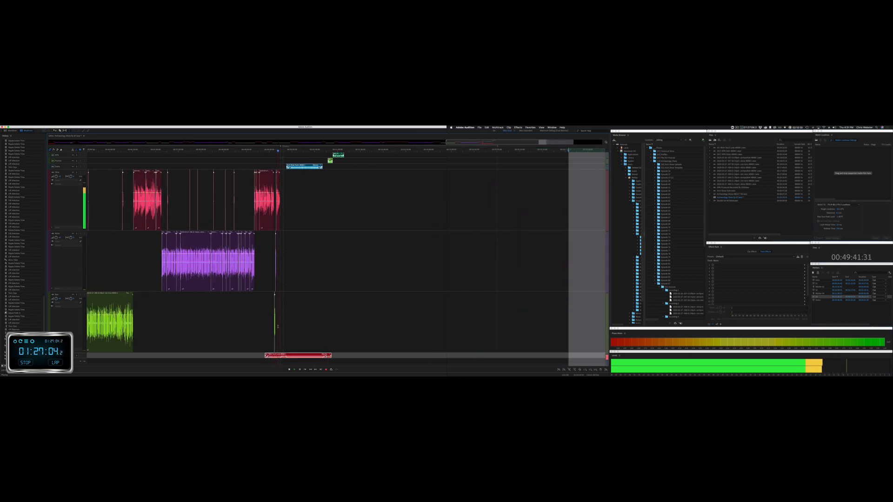
Step: Locate the short filler before the final green burst by ear, delete it from the red clip, and shift the following voice clips earlier to close the gap
scroll(278, 327, "up", 2)
key("space")
left_click(202, 223)
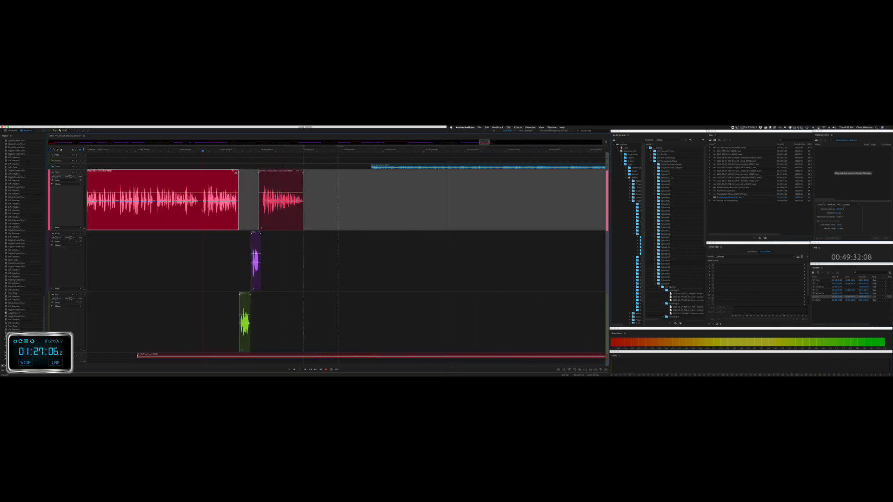
key("space")
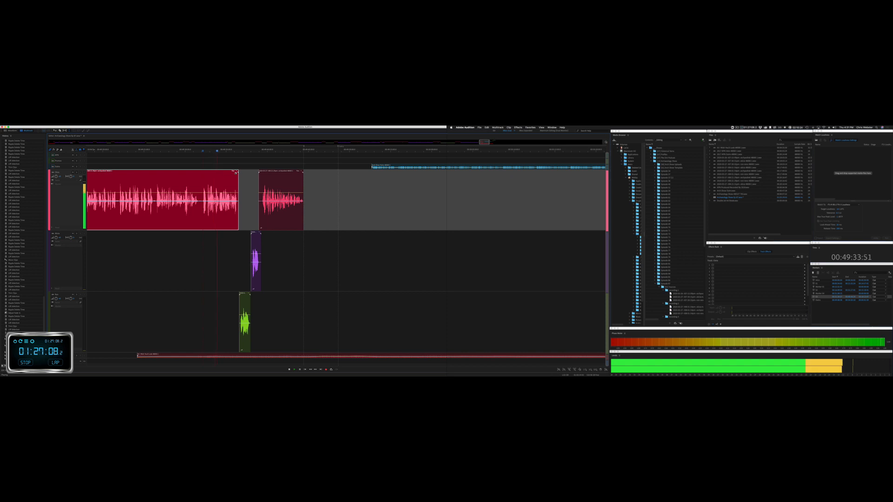
scroll(220, 211, "up", 4)
key("space")
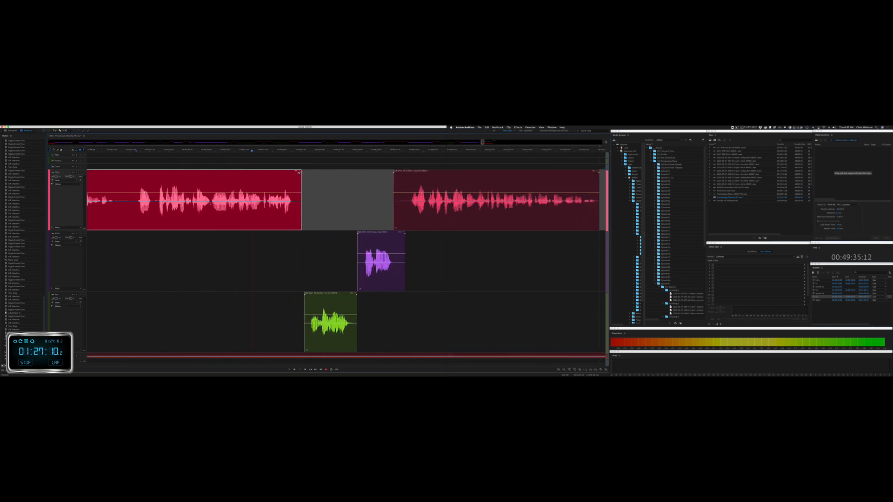
left_click_drag(210, 205, 226, 205)
key("Delete")
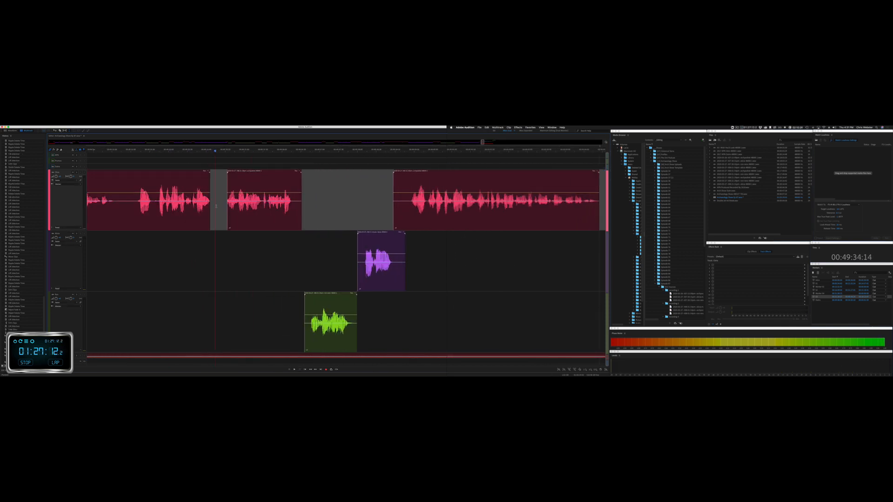
left_click_drag(232, 165, 432, 320)
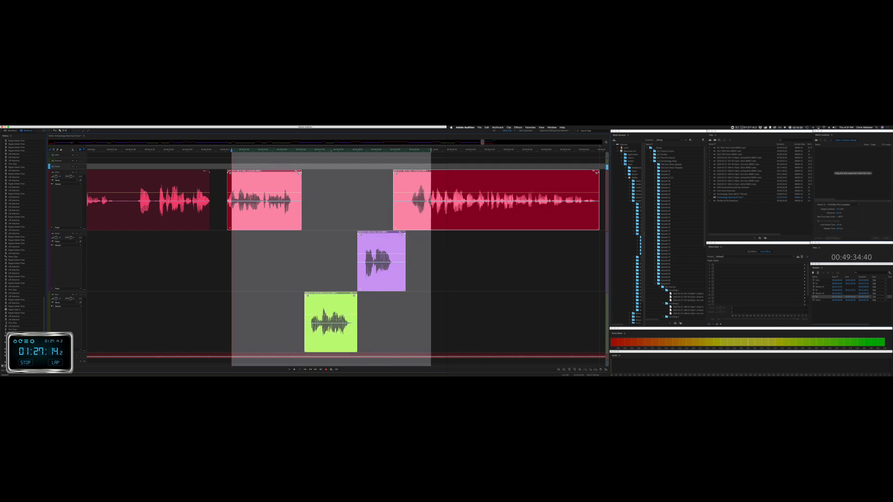
left_click_drag(256, 171, 237, 176)
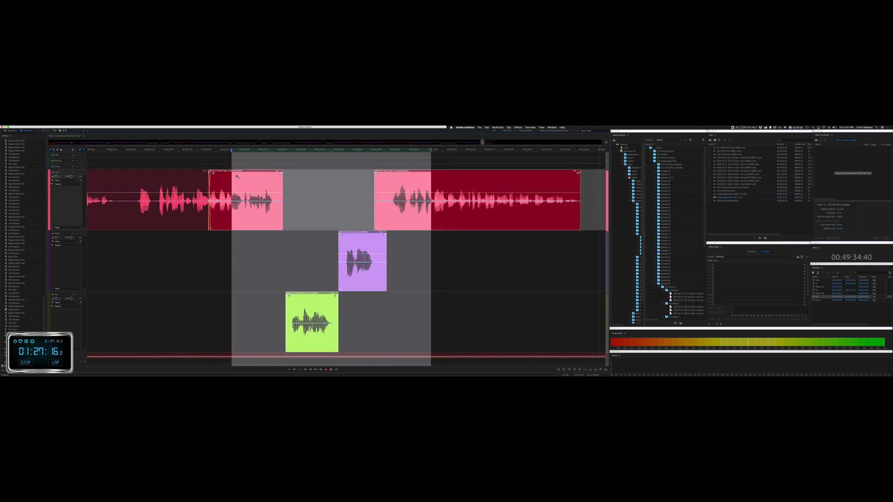
Step: Play across the closed red join and enlarge the closing music track to show its waveform and volume envelope
left_click(147, 166)
key("space")
scroll(214, 270, "down", 4)
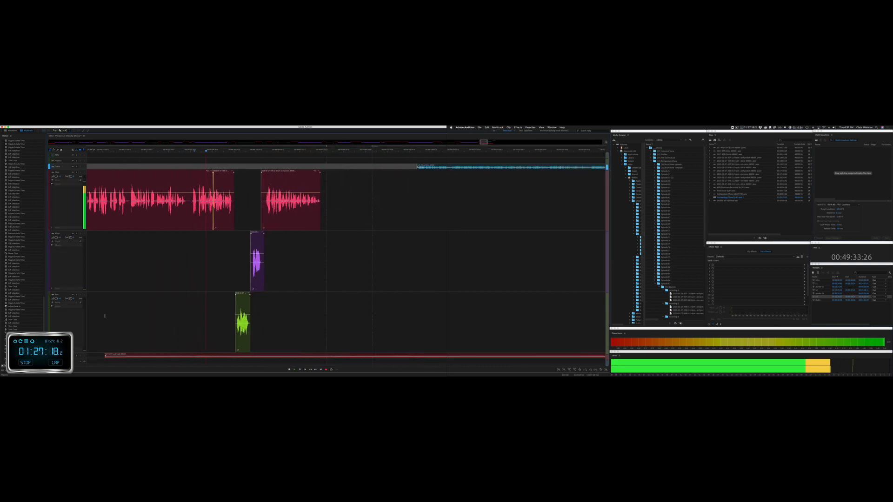
scroll(70, 315, "down", 3)
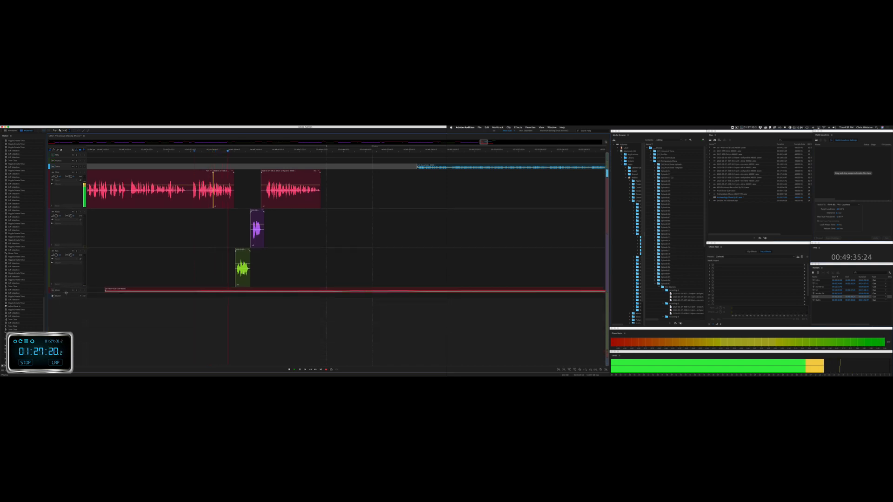
left_click_drag(66, 294, 67, 326)
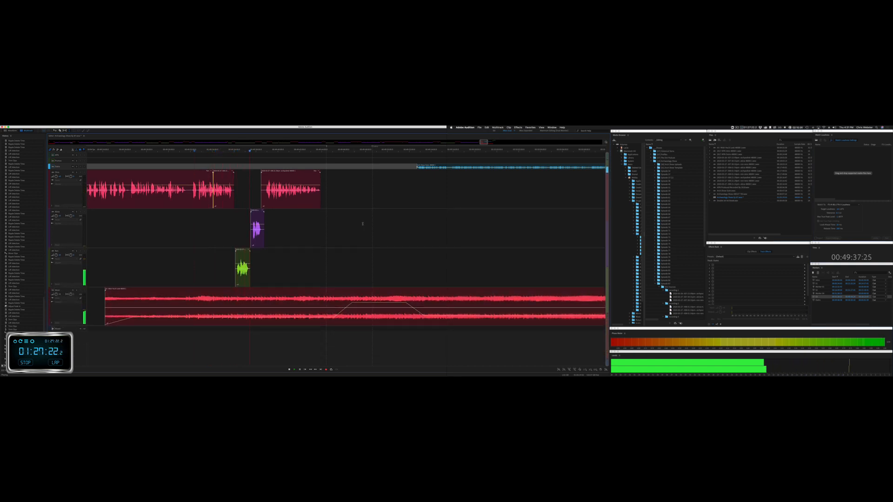
Step: Shift the closing music and outro clips slightly earlier together and play from the music's start
scroll(360, 201, "down", 2)
scroll(360, 200, "right", 1)
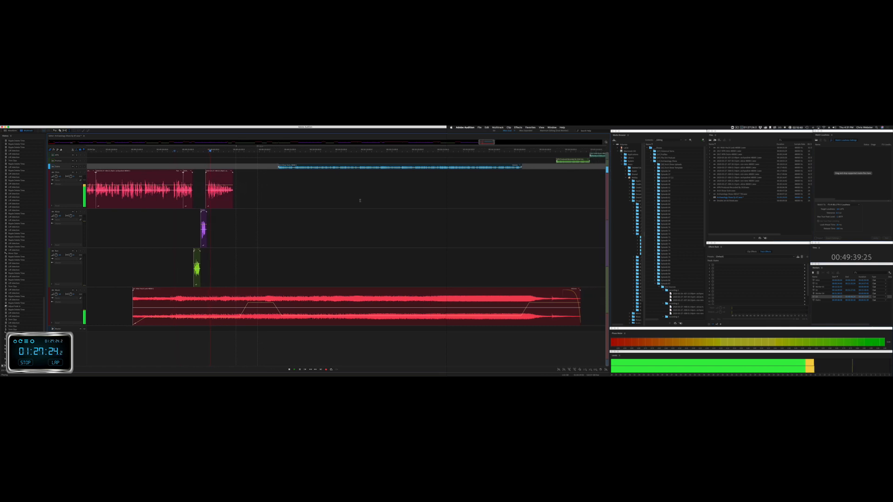
scroll(360, 201, "down", 2)
scroll(360, 201, "right", 1)
left_click_drag(272, 153, 512, 154)
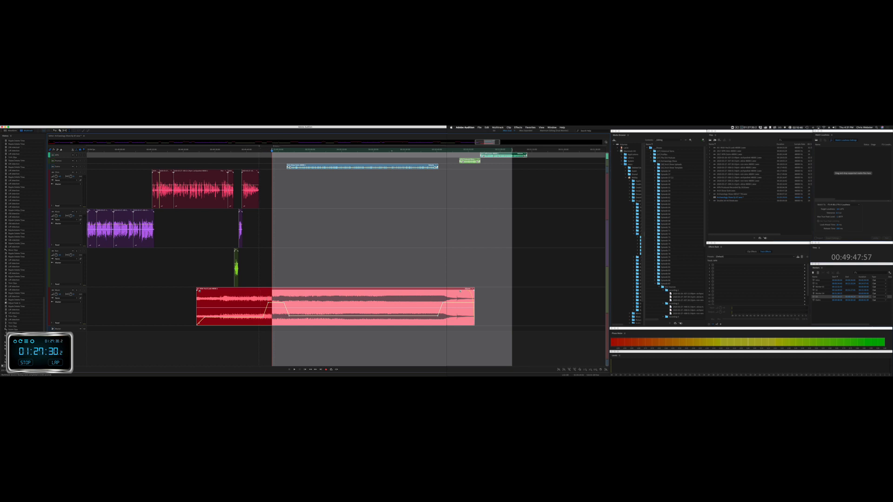
left_click_drag(263, 291, 259, 292)
left_click(193, 275)
key("space")
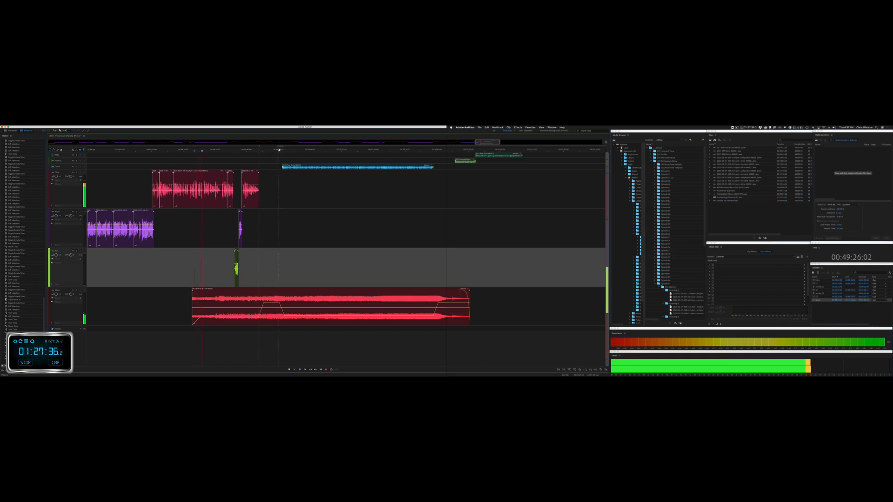
Step: Listen through the final voice exchange into the closing music, checking the session overview and the clip layout at close zoom
scroll(447, 229, "down", 5)
scroll(447, 229, "right", 3)
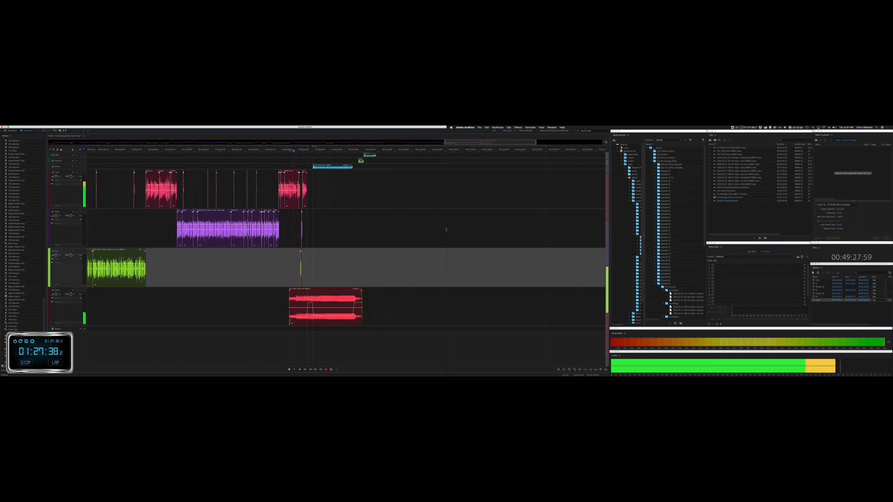
scroll(446, 229, "right", 5)
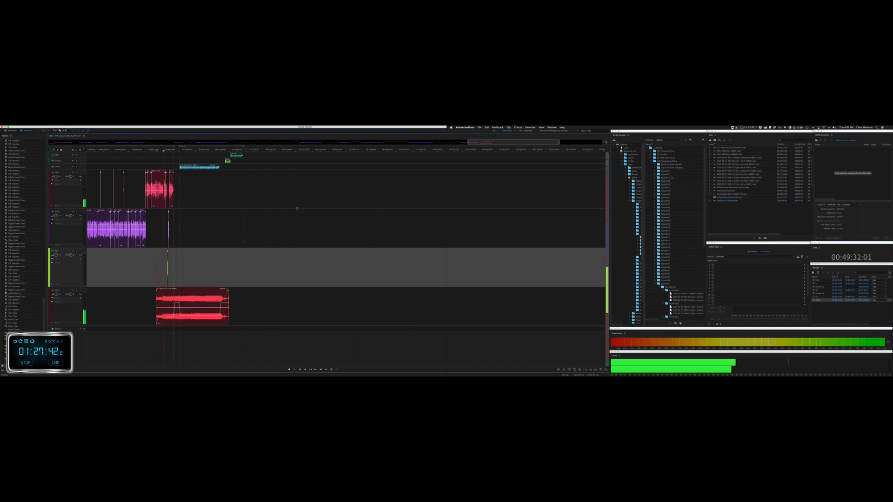
key("super+backslash")
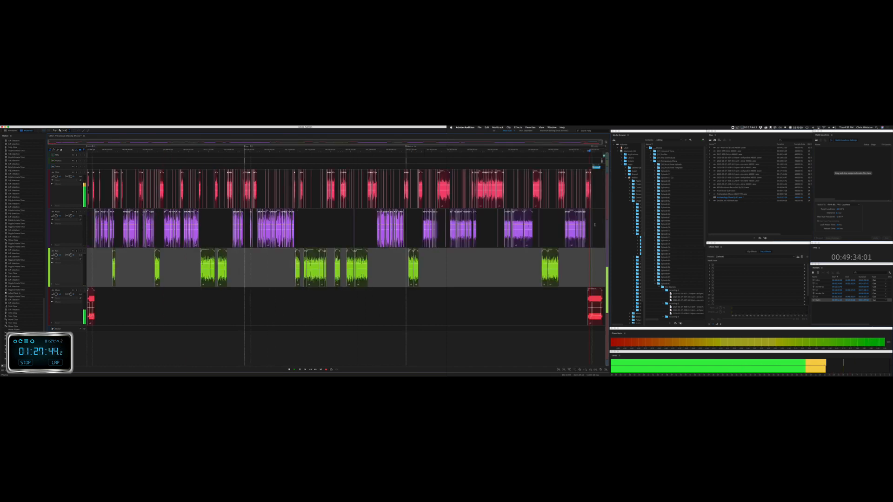
scroll(595, 225, "up", 10)
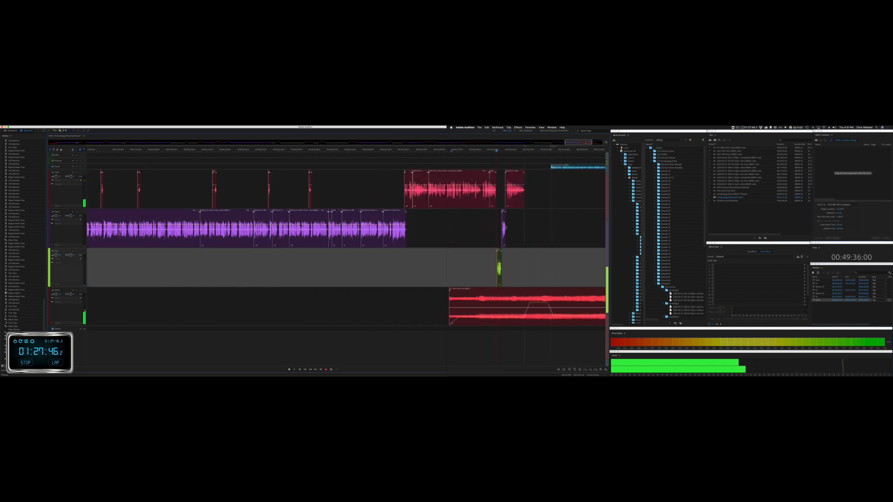
scroll(494, 228, "up", 7)
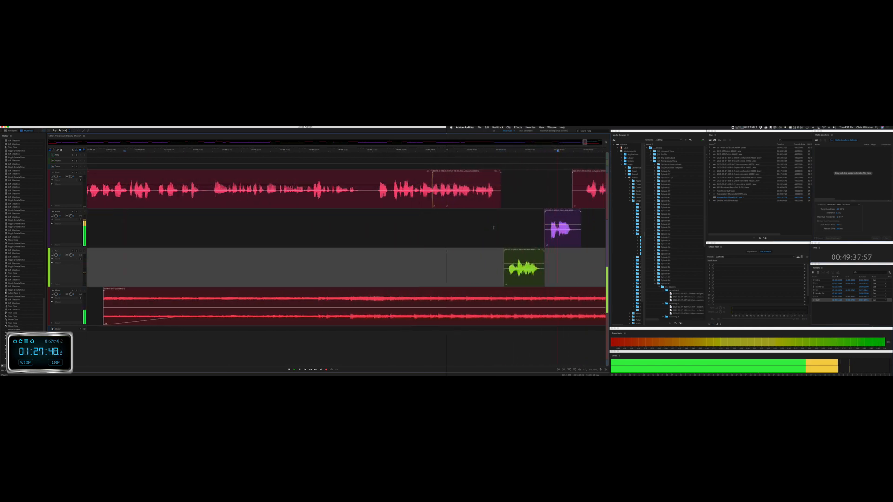
scroll(494, 227, "right", 10)
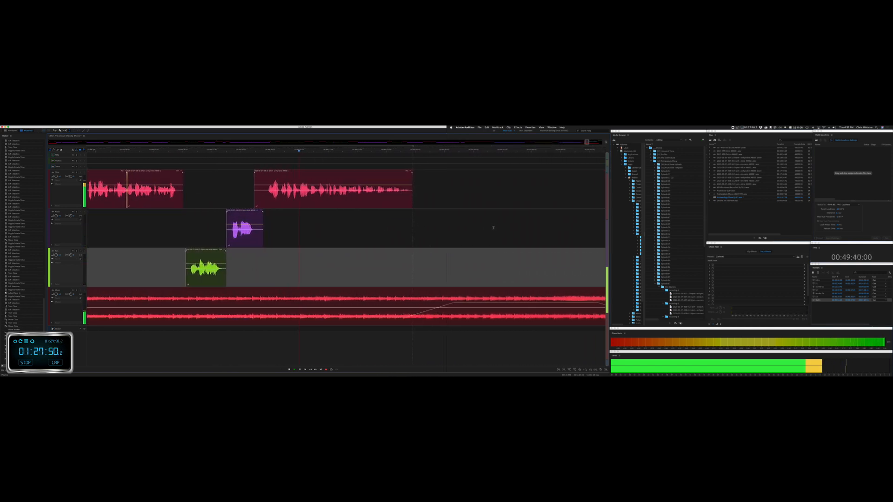
scroll(493, 228, "right", 2)
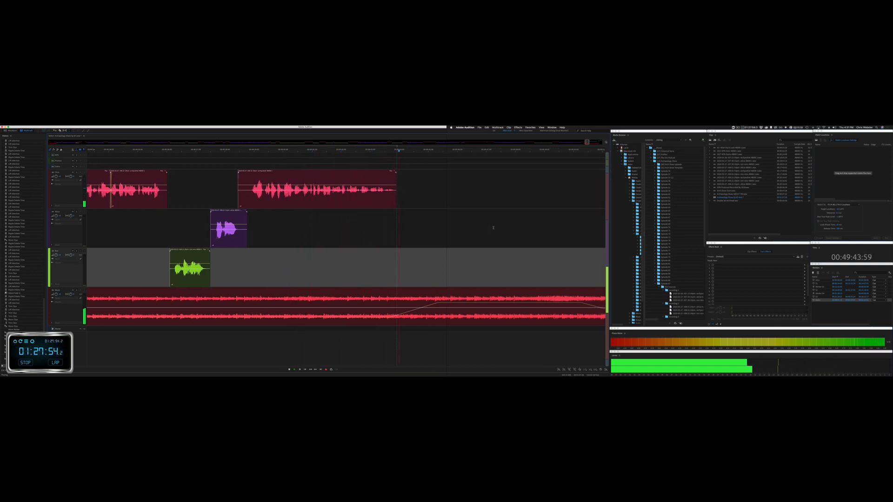
scroll(493, 228, "right", 12)
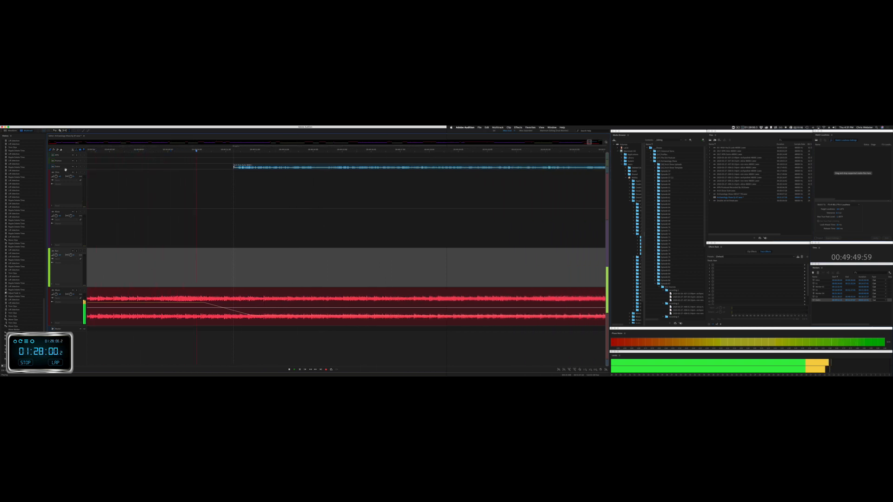
Step: Adjust the track heights so the blue outro voice waveform and the closing music with its envelope are both visible
left_click_drag(66, 170, 65, 192)
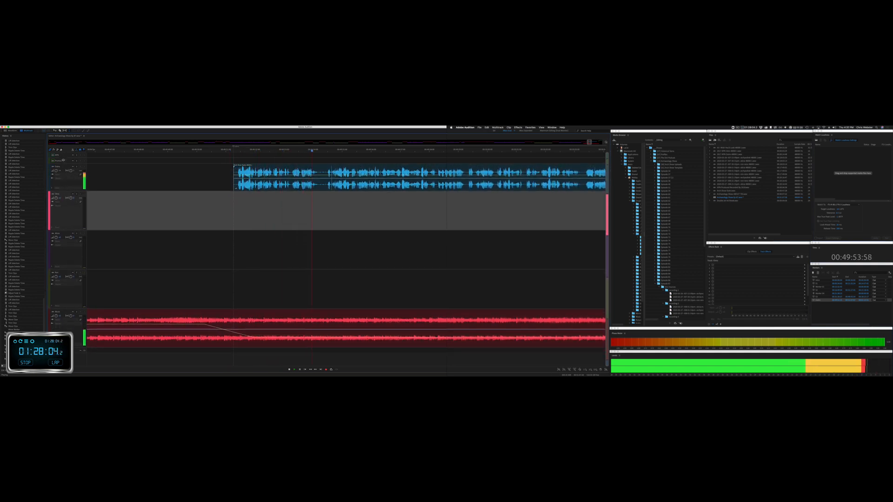
left_click_drag(64, 160, 66, 202)
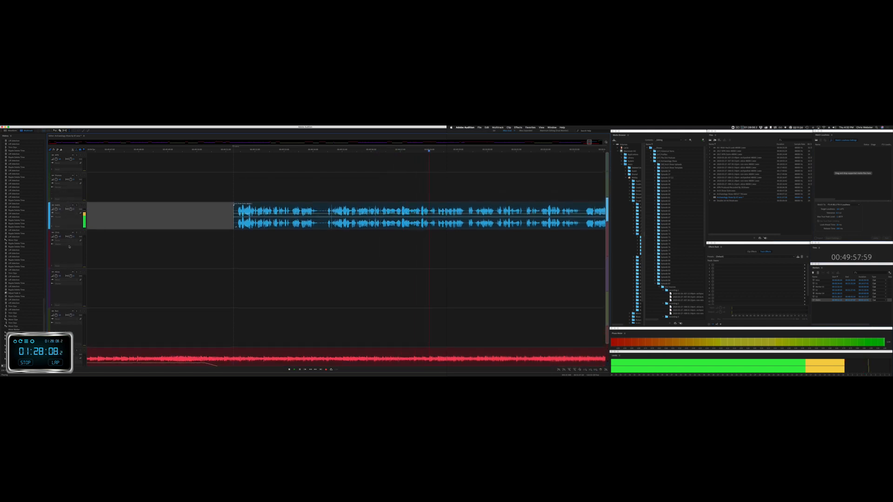
scroll(70, 252, "down", 3)
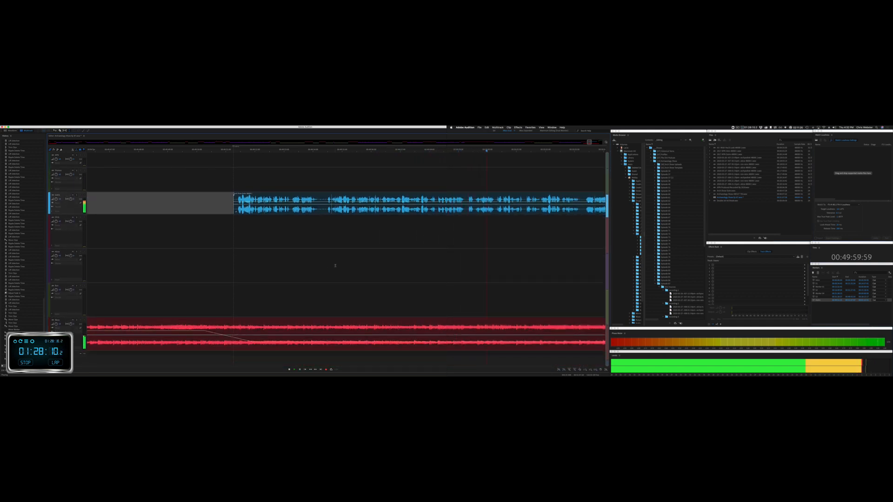
Step: Spot-check the blue outro voice clip over the closing music by playing from successively later points toward its end
scroll(336, 266, "right", 10)
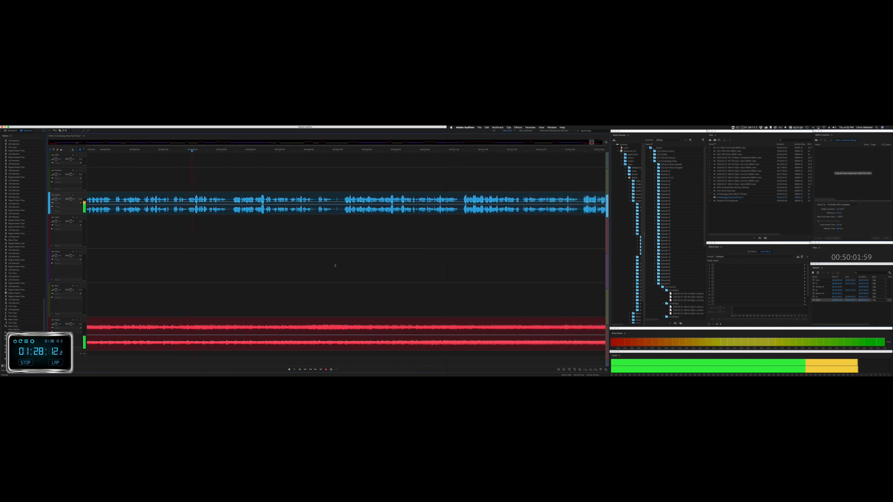
scroll(335, 265, "right", 6)
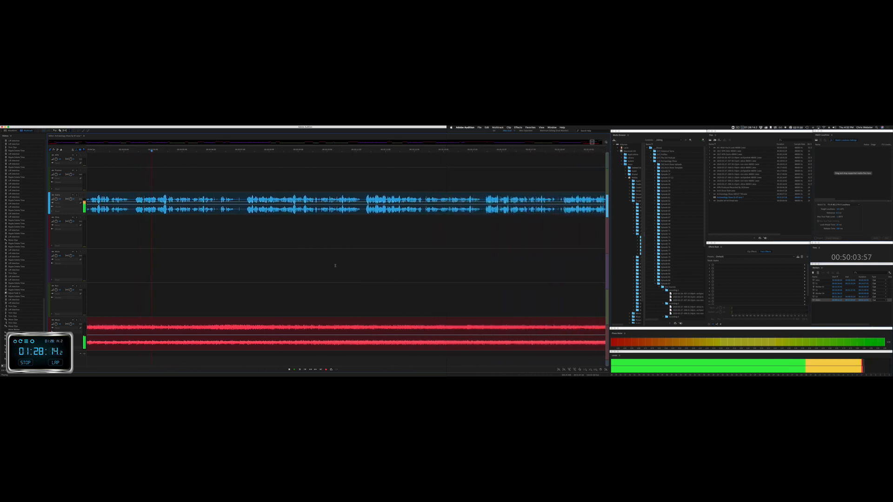
scroll(335, 266, "right", 5)
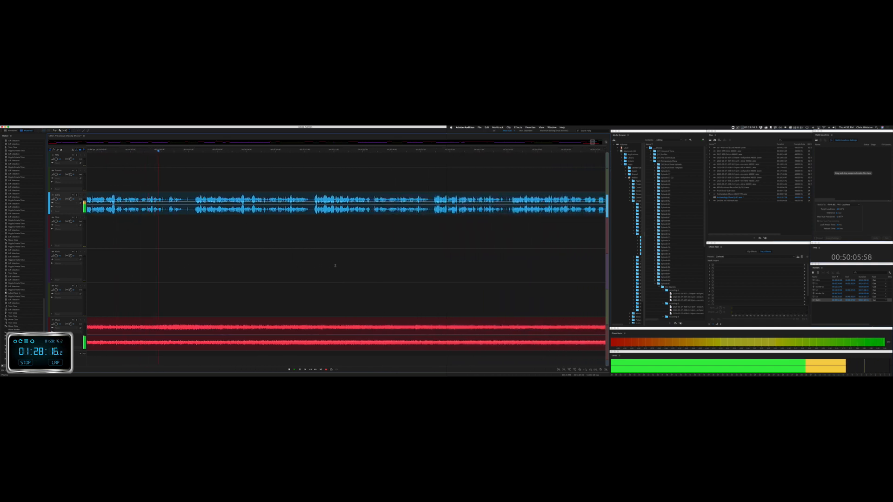
scroll(336, 266, "right", 3)
left_click(557, 150)
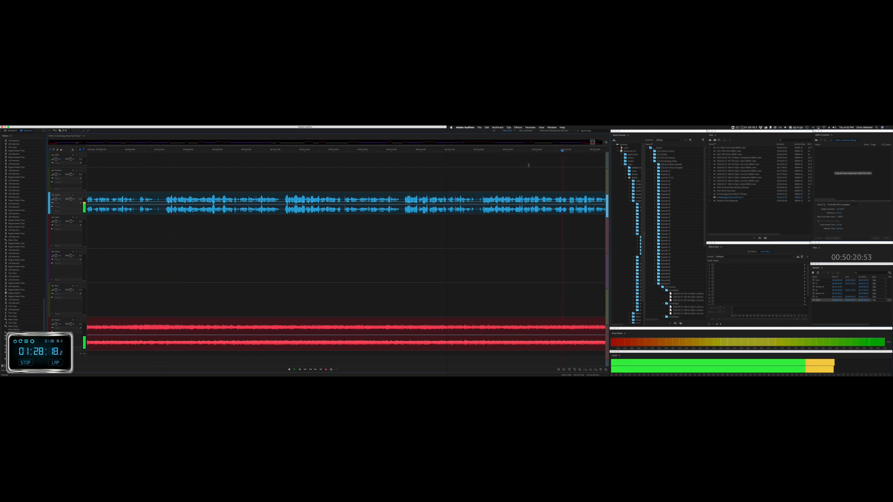
scroll(529, 166, "right", 20)
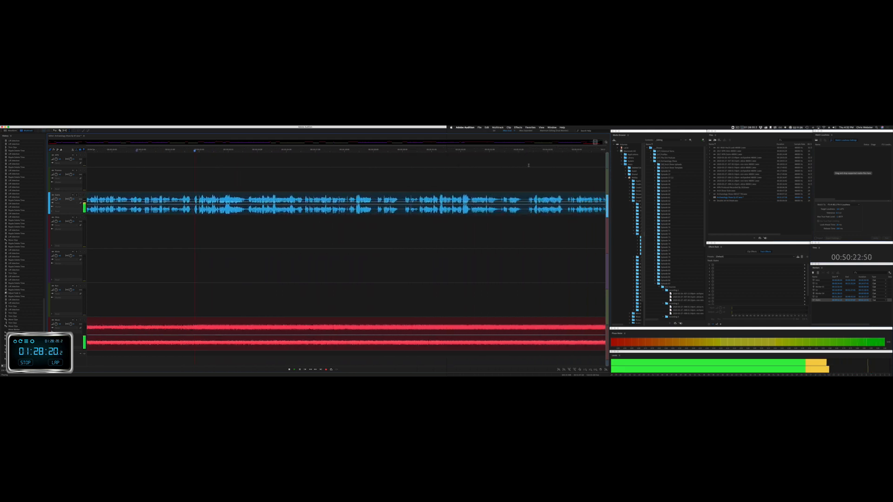
scroll(529, 166, "right", 6)
left_click(399, 151)
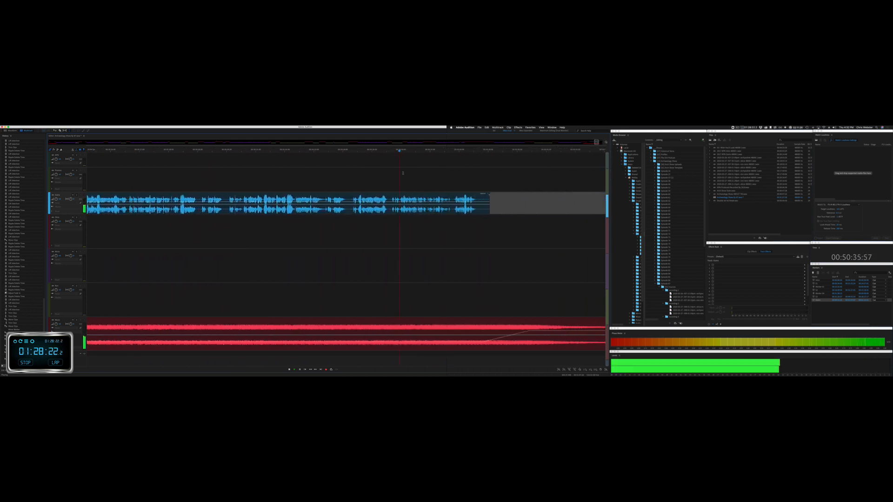
Step: Listen from the end of the blue voice clip through the music fade-out and the final green and teal clips
scroll(404, 178, "right", 9)
scroll(404, 178, "right", 2)
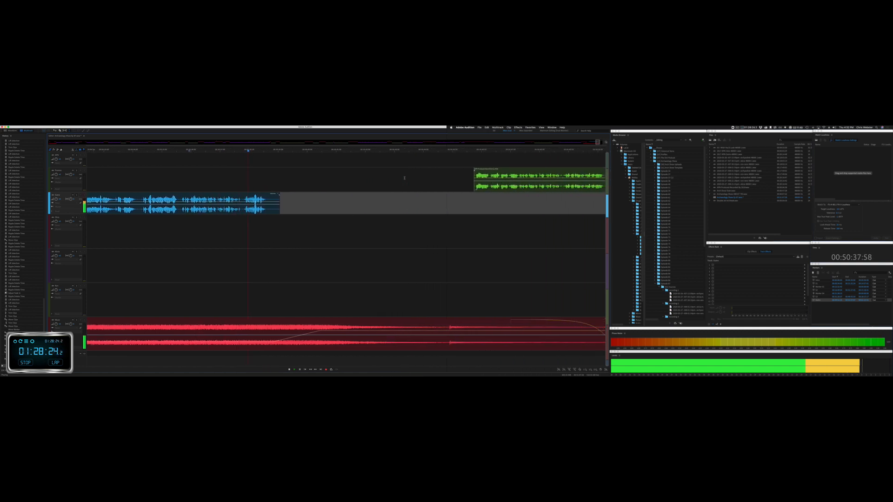
scroll(404, 178, "right", 6)
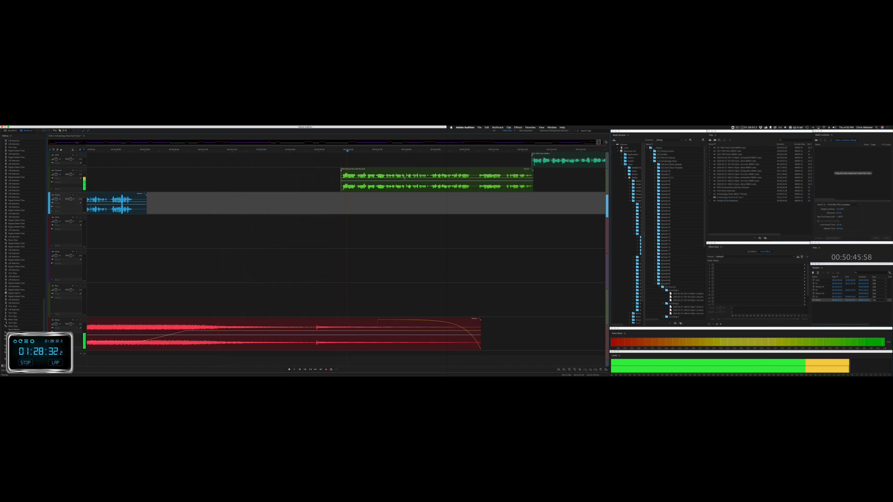
scroll(404, 178, "right", 10)
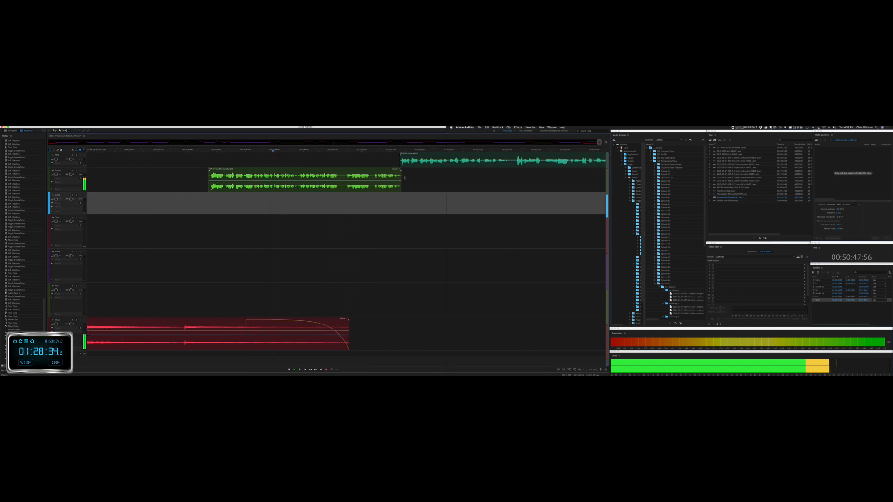
scroll(405, 179, "right", 3)
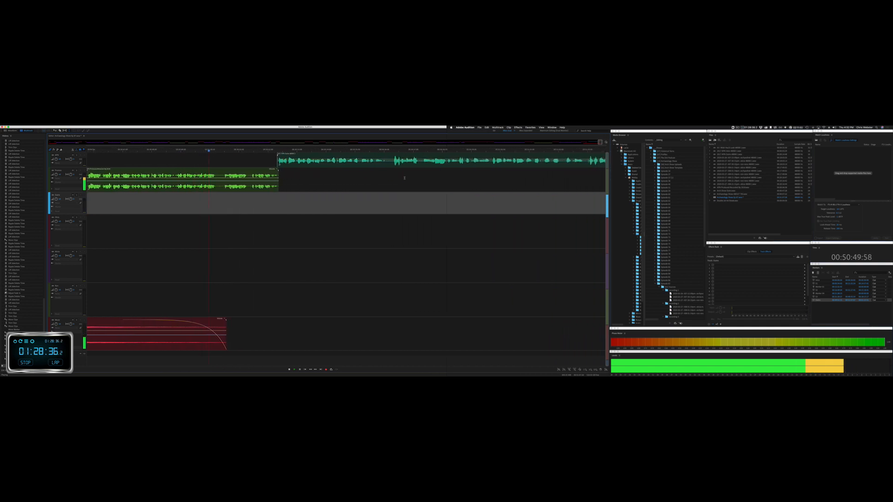
left_click(311, 155)
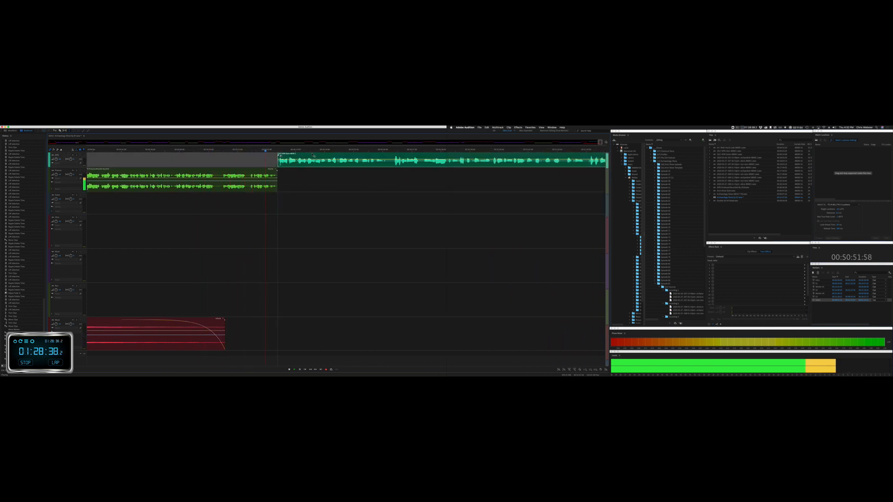
scroll(333, 172, "right", 5)
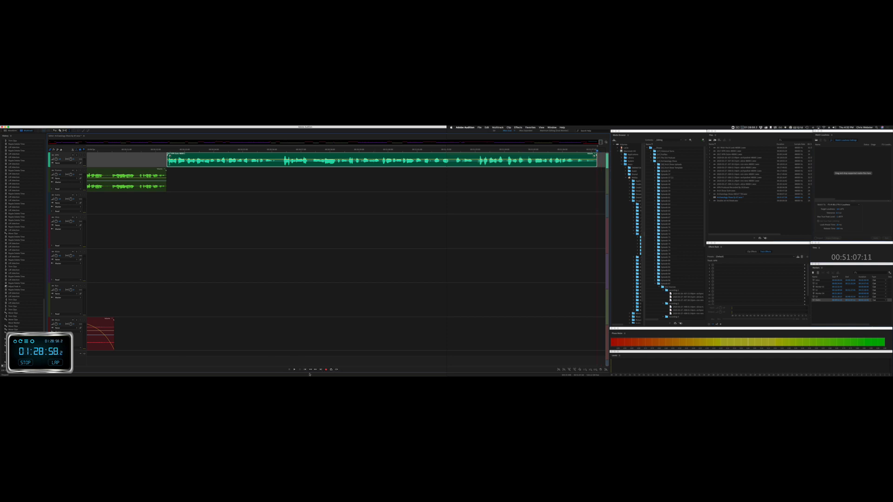
Step: Return to the session's opening, place the playhead at about 0:16 after the first red clip, and solo the red voice track
left_click(304, 370)
left_click(305, 370)
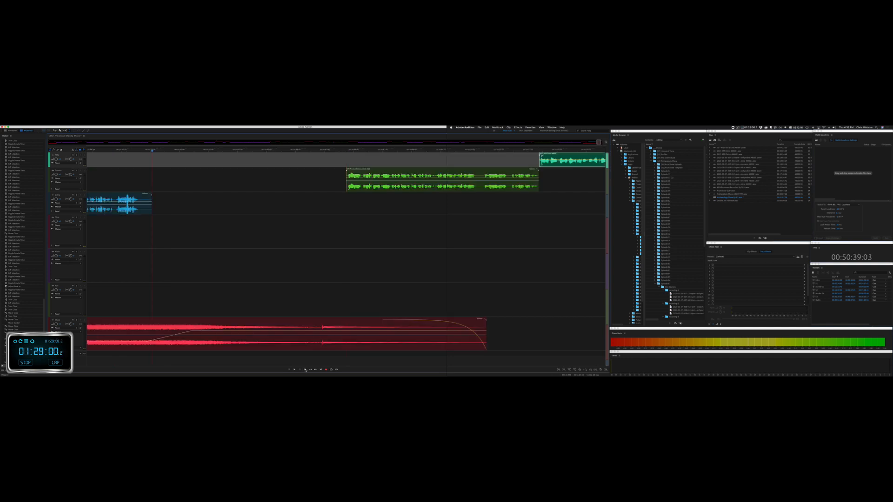
scroll(275, 308, "down", 5)
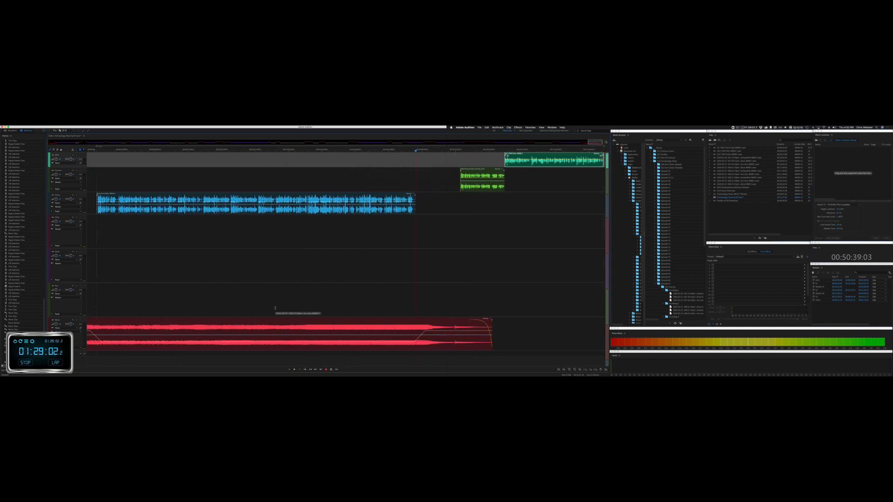
left_click_drag(594, 141, 58, 142)
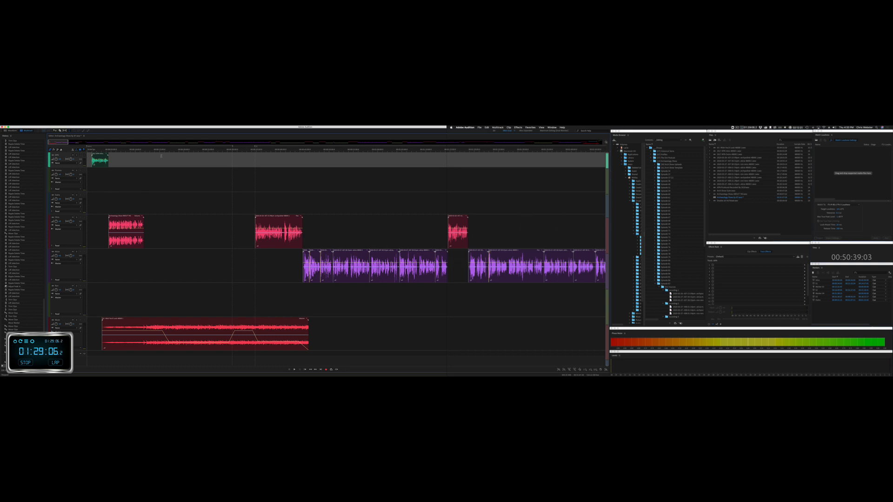
left_click(166, 150)
left_click(76, 218)
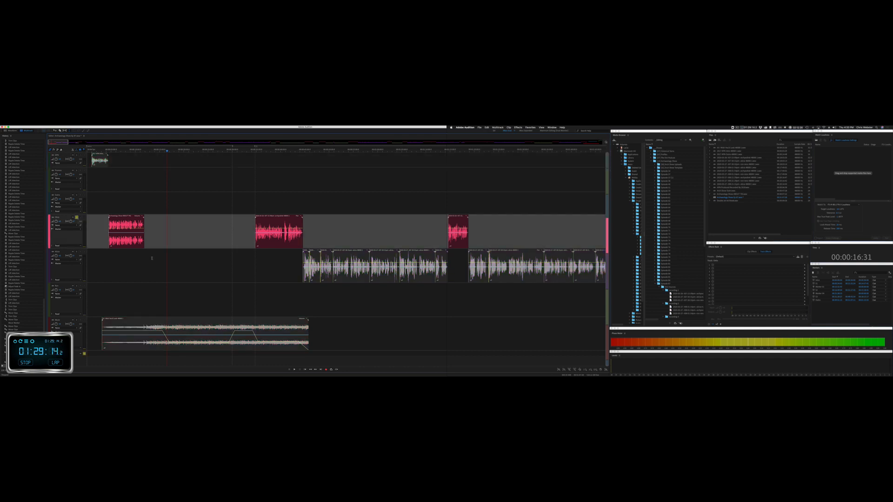
left_click(27, 363)
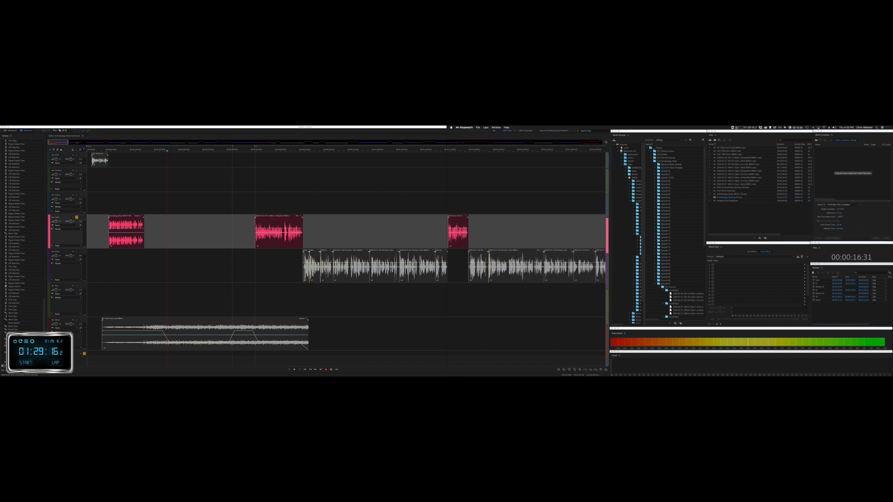
left_click(733, 127)
left_click(737, 128)
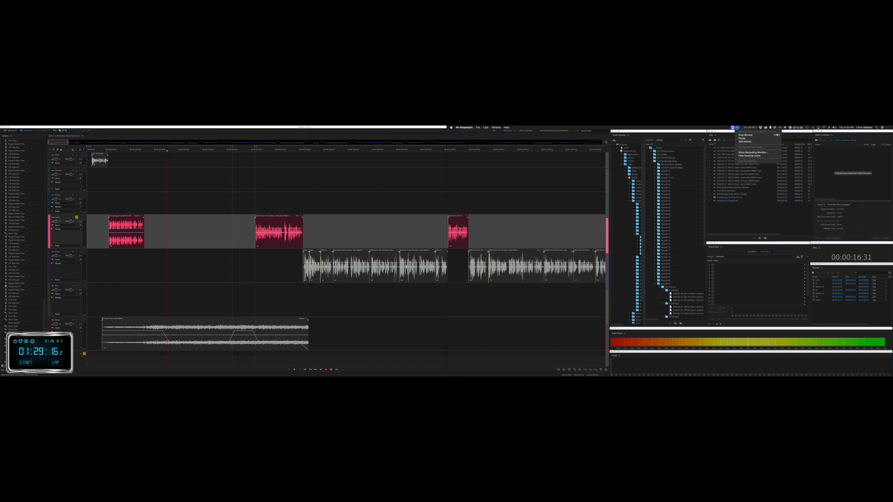
left_click(740, 136)
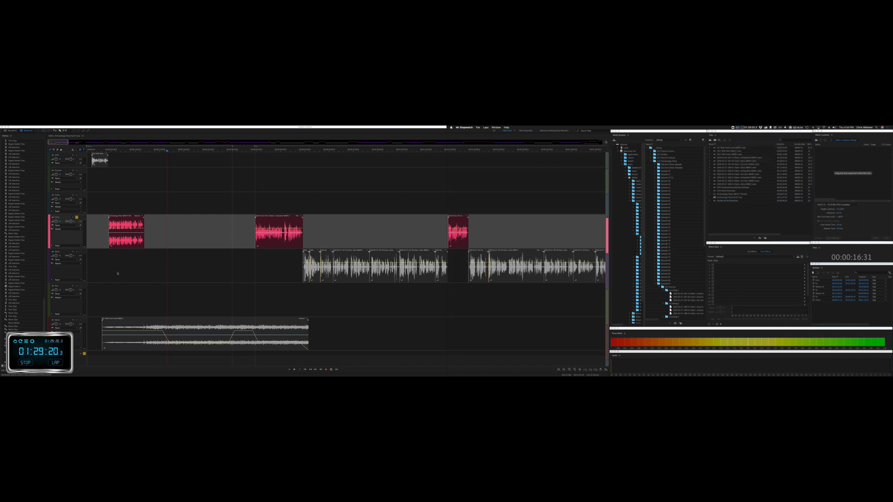
Step: Review the audio hardware preferences and accept them
left_click(155, 230)
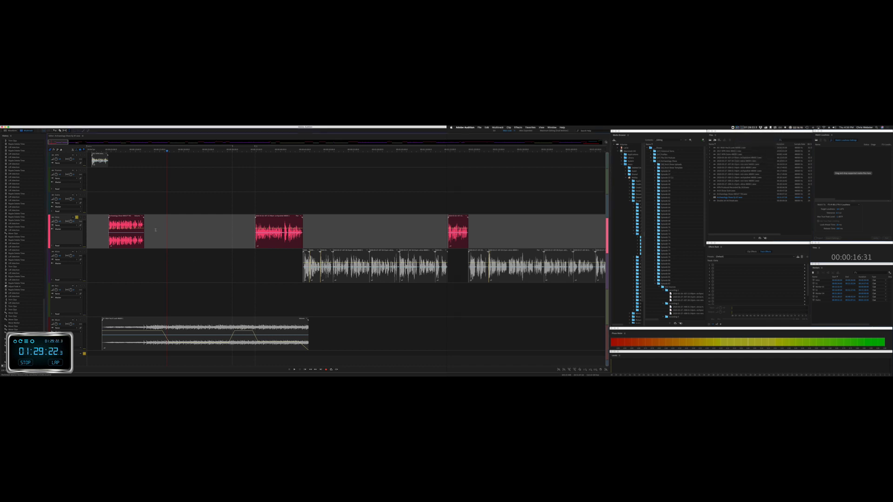
key("super+comma")
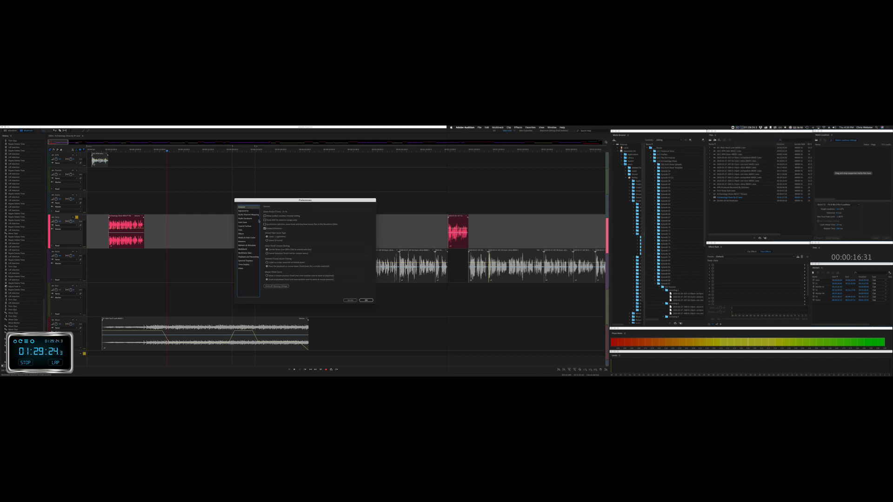
left_click(255, 218)
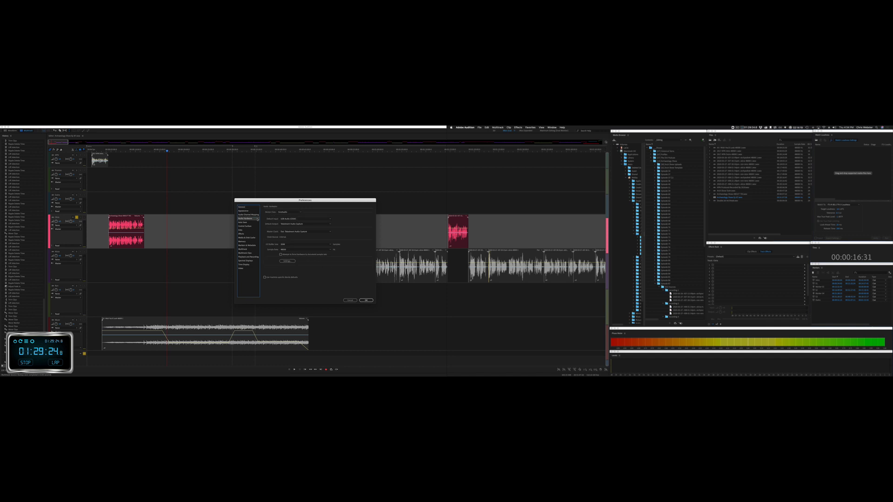
left_click(366, 301)
Step: Set the soloed red voice track's input to a mono USB Audio CODEC channel and arm the track for recording
left_click(62, 226)
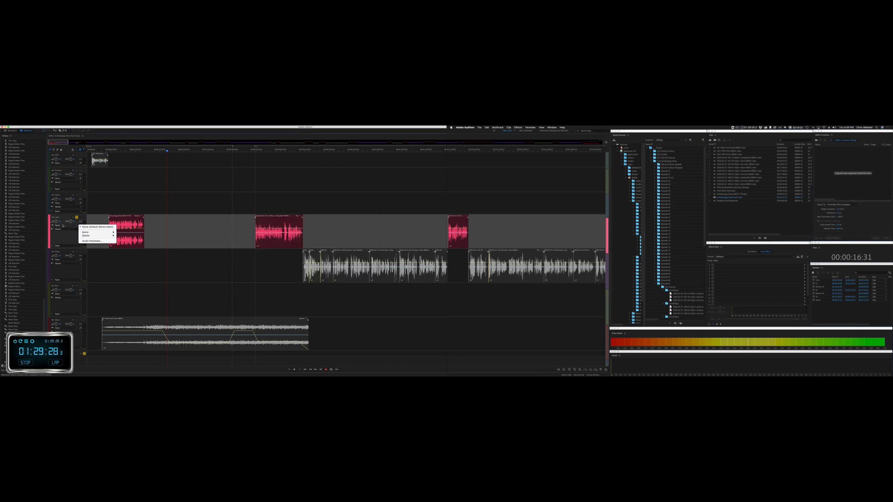
mouse_move(86, 232)
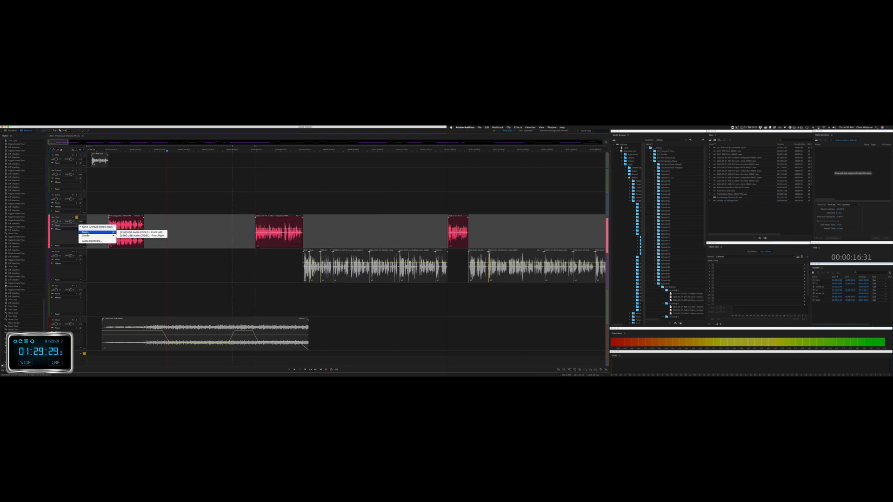
left_click(139, 235)
left_click(81, 218)
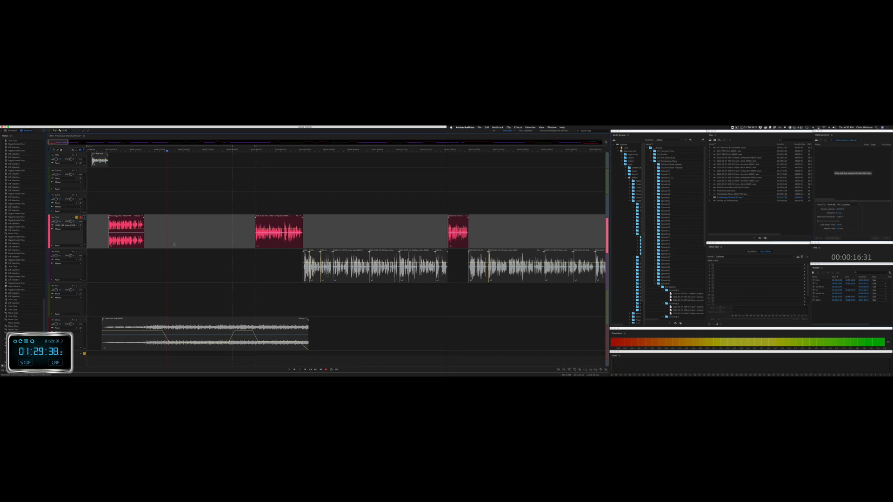
Step: Record a new voice clip on the armed track from about 0:13, filling the gap between the first two red clips
left_click(153, 160)
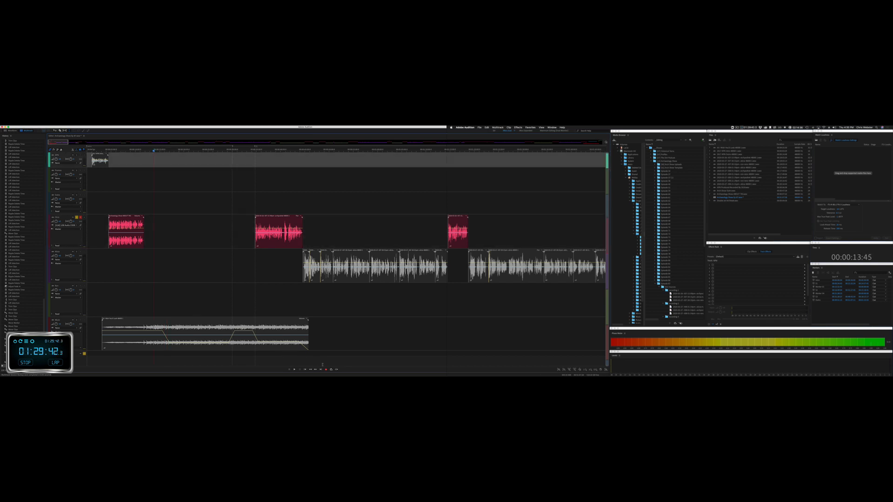
key("shift+space")
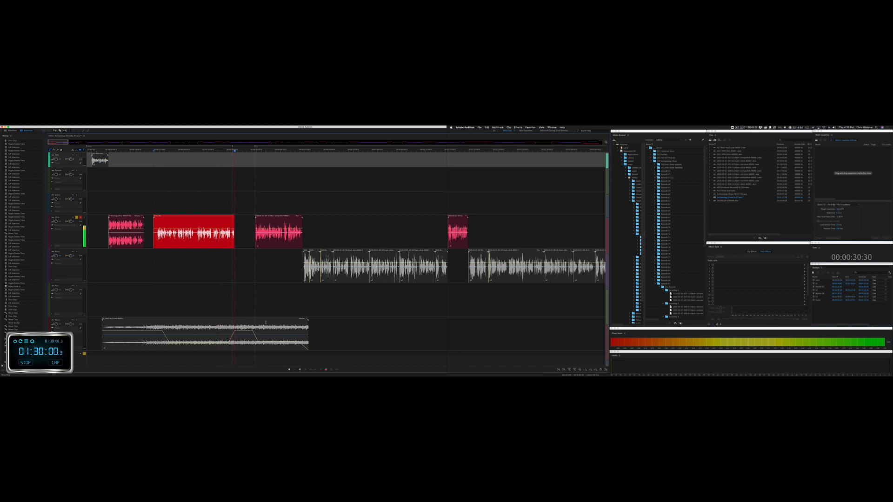
left_click(288, 369)
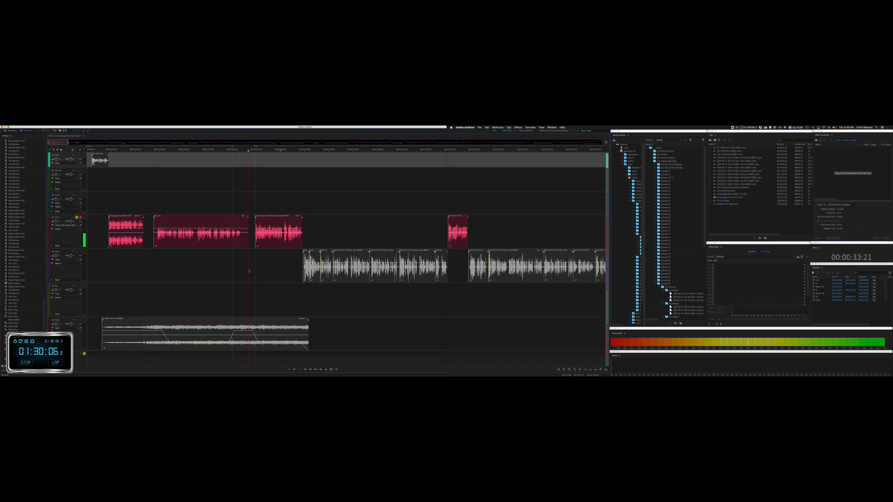
Step: Trim the silence before the new recording's first words and shift the clip slightly later, playing its start to check the timing
left_click(154, 206)
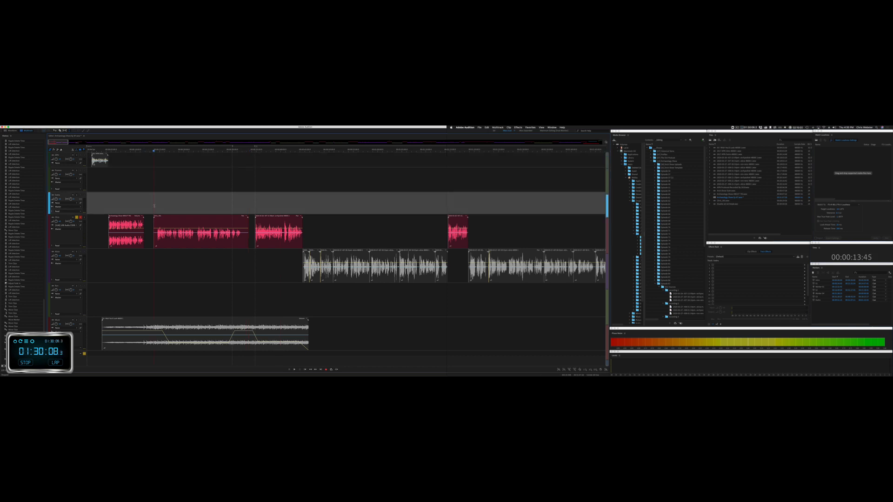
scroll(154, 206, "up", 5)
key("space")
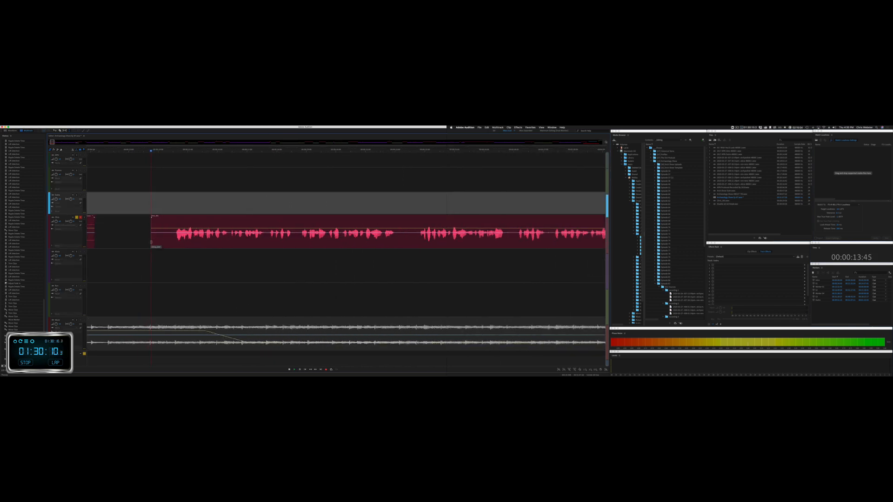
left_click_drag(151, 242, 234, 228)
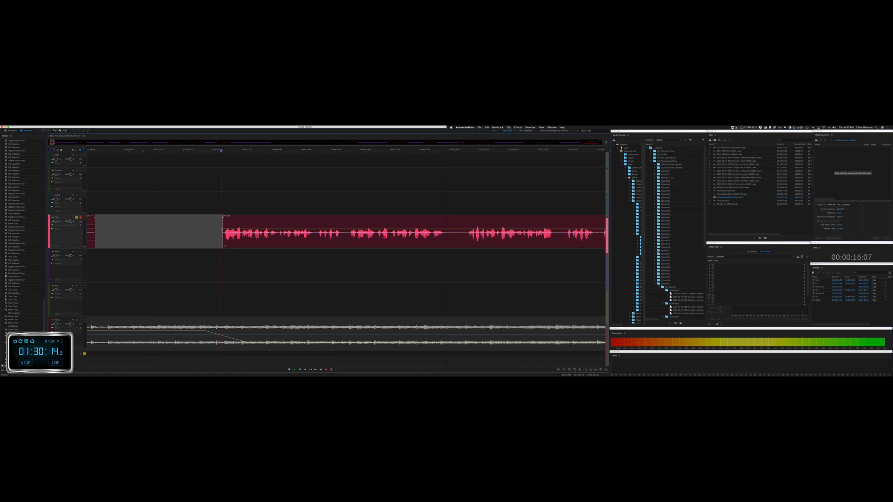
key("space")
left_click(234, 218)
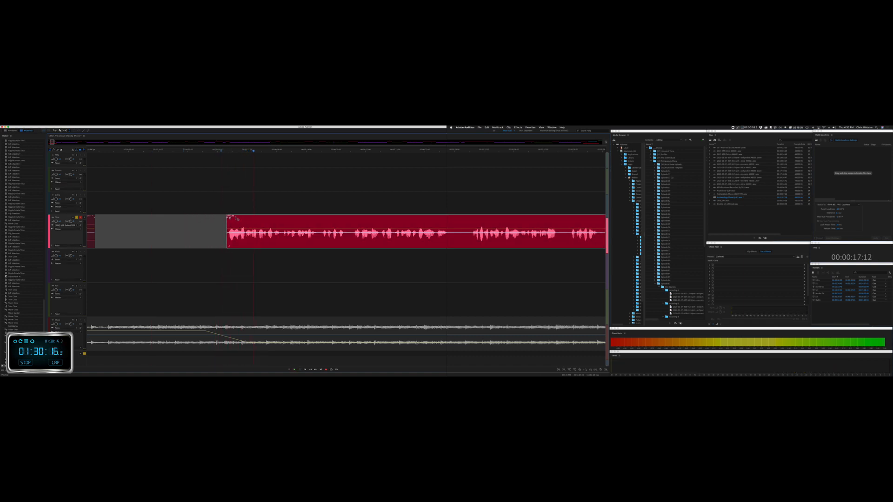
Step: Cut the unwanted section from the new voice recording, close the gap at about 0:24, and play across the join
scroll(346, 235, "right", 3)
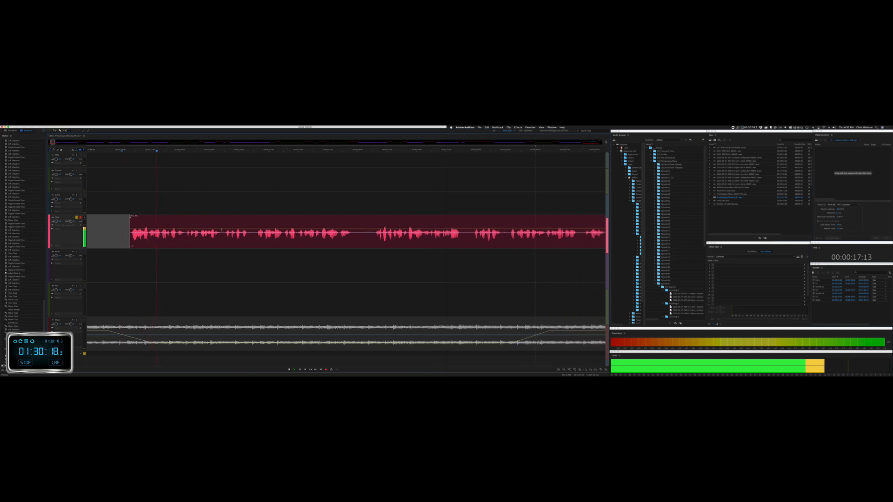
left_click_drag(349, 237, 359, 217)
key("Delete")
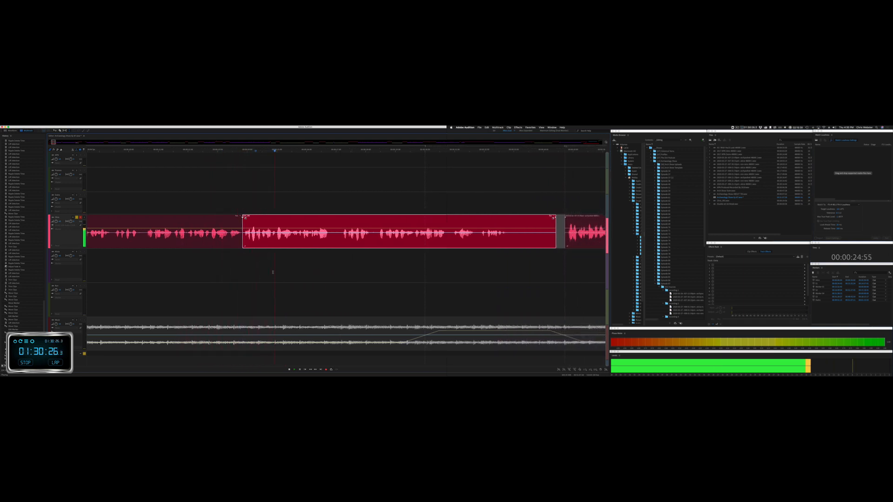
key("space")
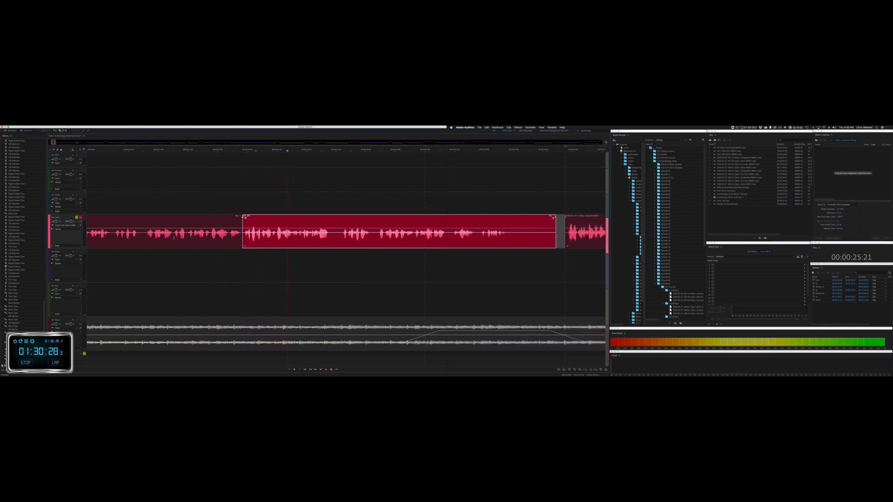
left_click(174, 238)
key("space")
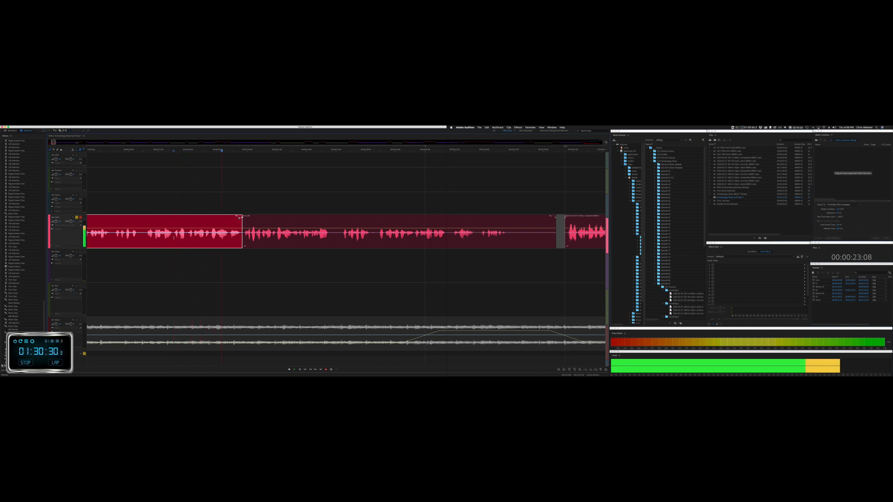
key("space")
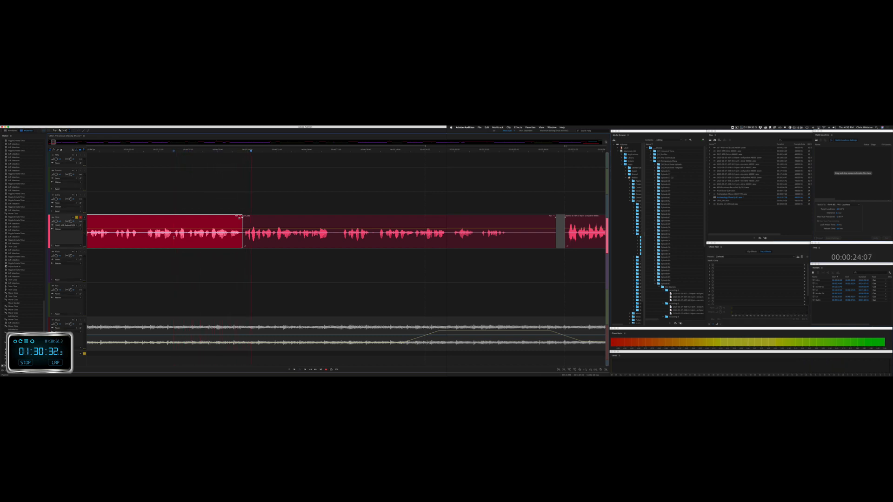
Step: Try removing the voice phrase from about 0:21 up to the join, closing the gap and playing the result
left_click_drag(174, 238, 188, 218)
key("Delete")
left_click(225, 232)
left_click(117, 194)
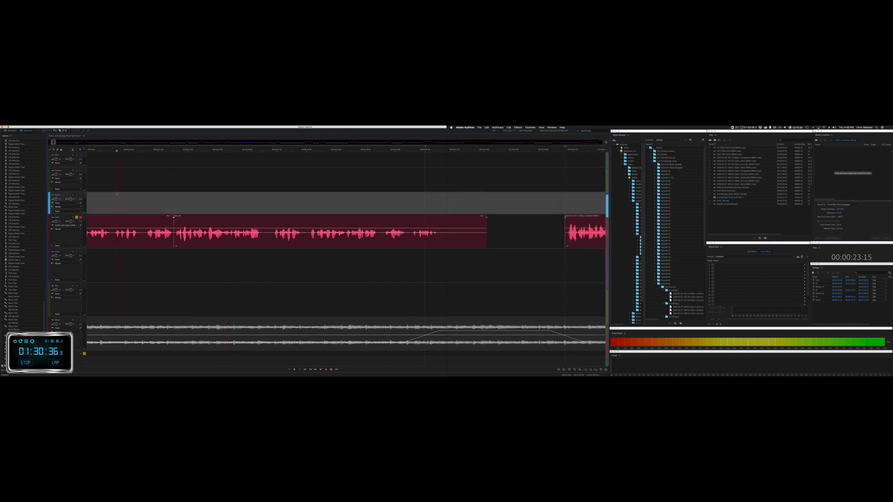
key("space")
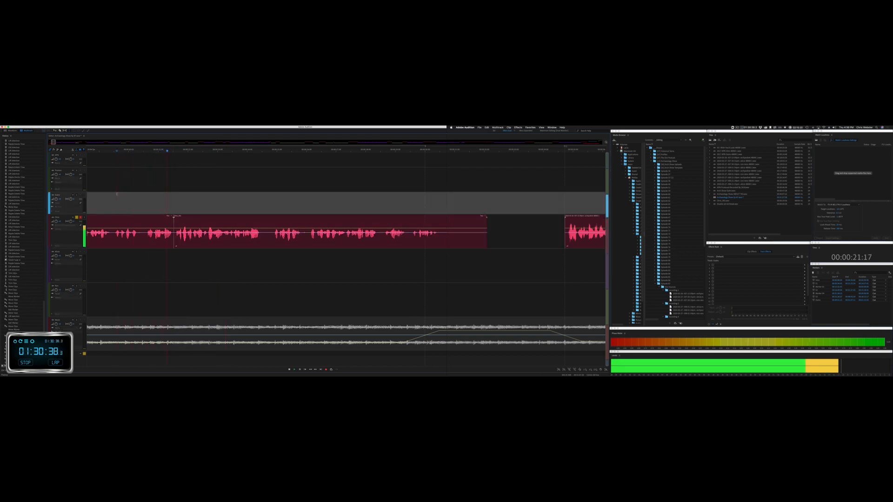
key("space")
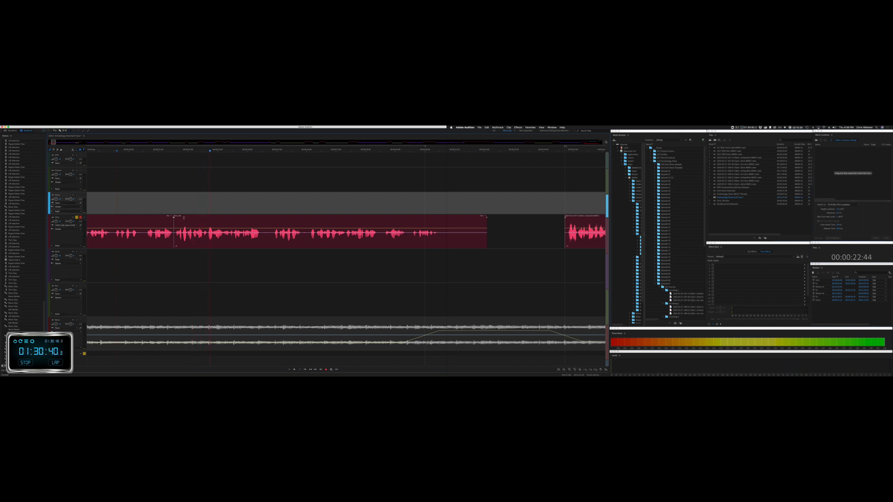
key("super+z")
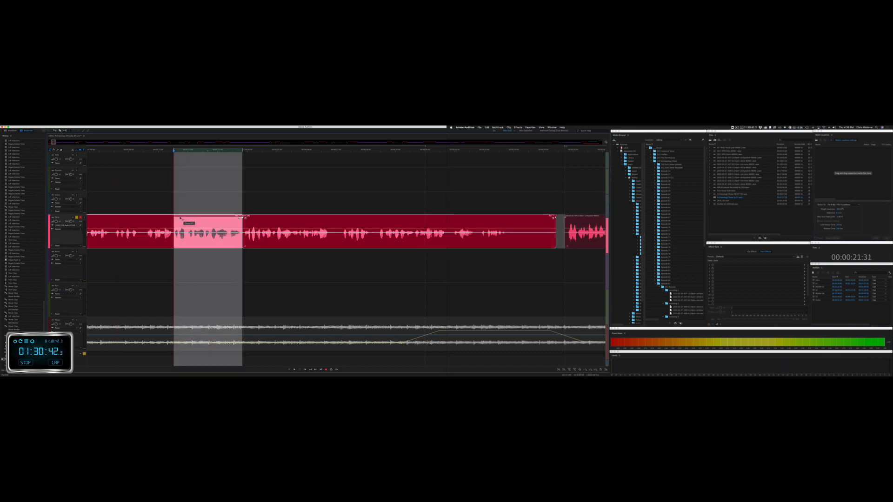
Step: Play the voice passage from about 0:19 and again from about 0:21 to judge where the cut belongs
left_click(111, 199)
key("space")
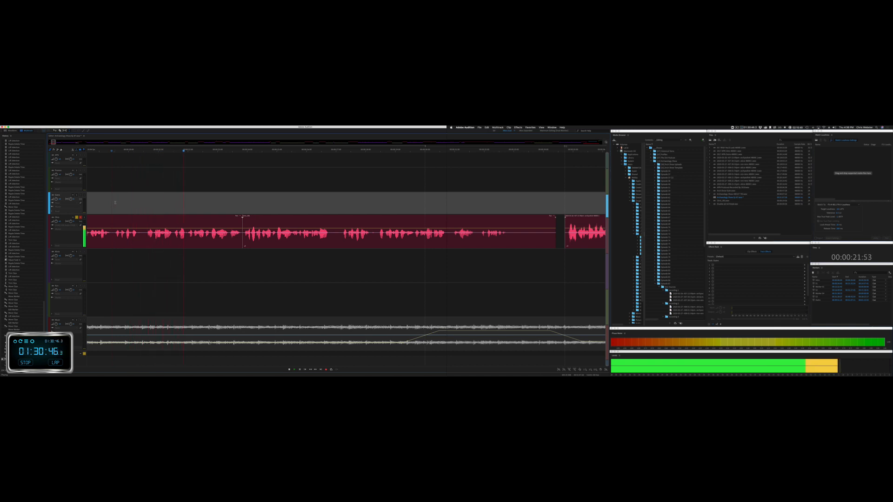
key("space")
left_click(176, 235)
key("space")
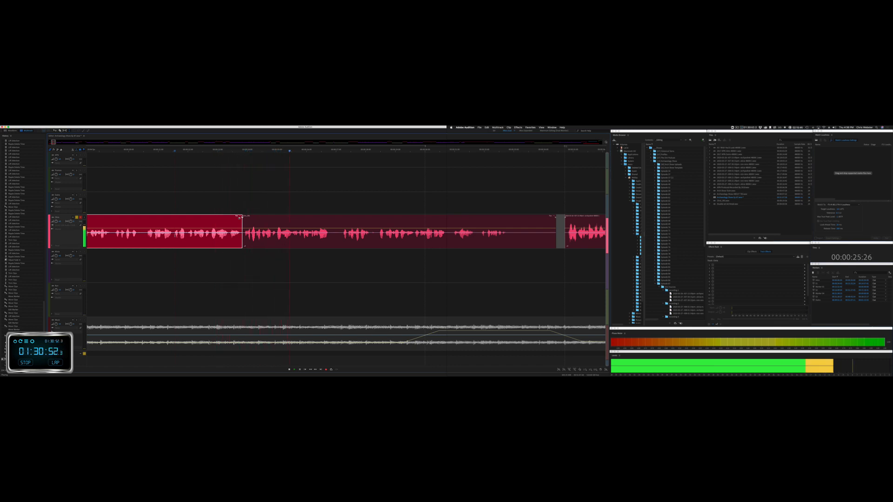
key("space")
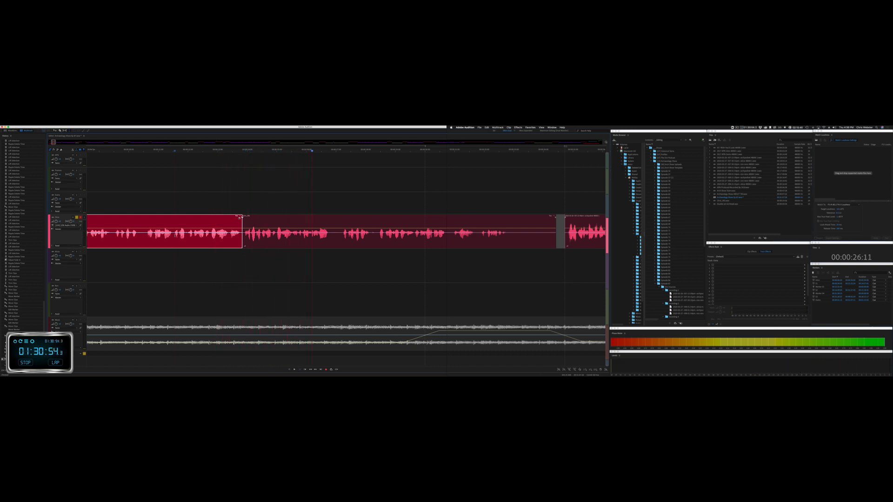
Step: Cut the voice section from about 0:21 to 0:24, across the join, and play the start of the remaining clip
left_click_drag(250, 232, 175, 231)
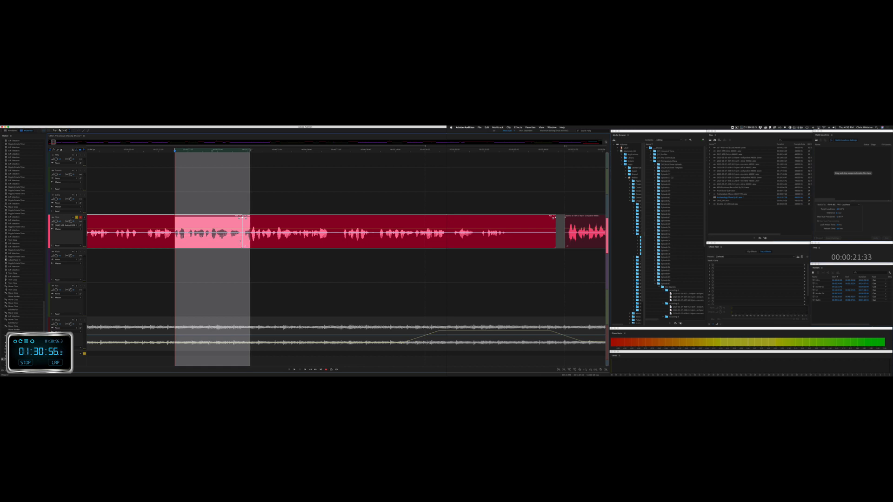
key("Delete")
left_click(240, 241)
left_click(249, 211)
key("space")
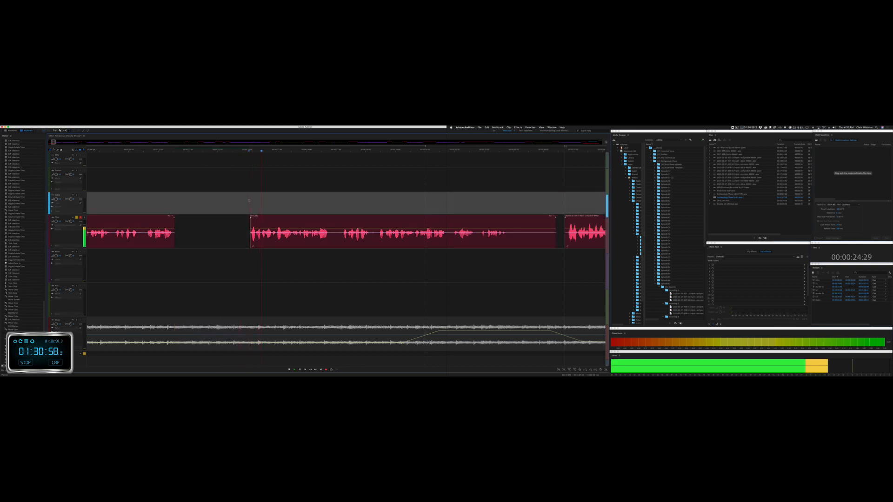
key("space")
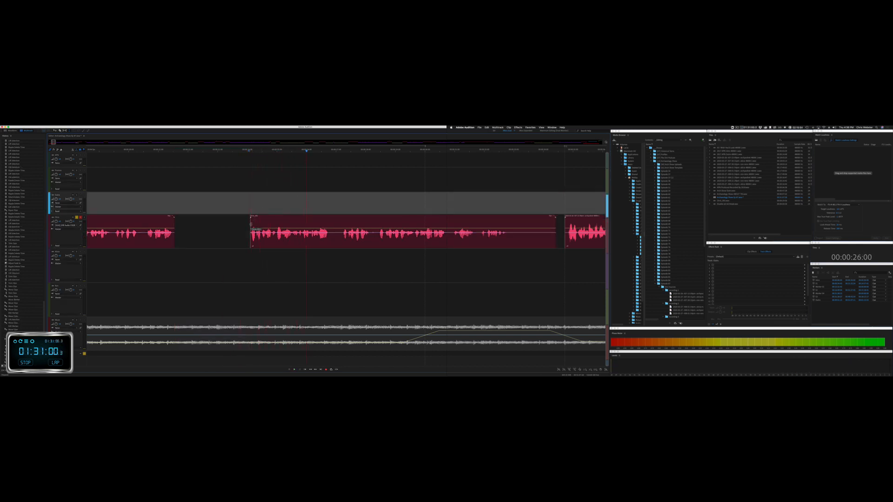
Step: Extend the later voice clip's start slightly, slide it against the preceding clip at about 0:21, and play across the join
left_click_drag(250, 225, 246, 225)
left_click(240, 205)
key("space")
key("space")
left_click_drag(258, 226, 185, 226)
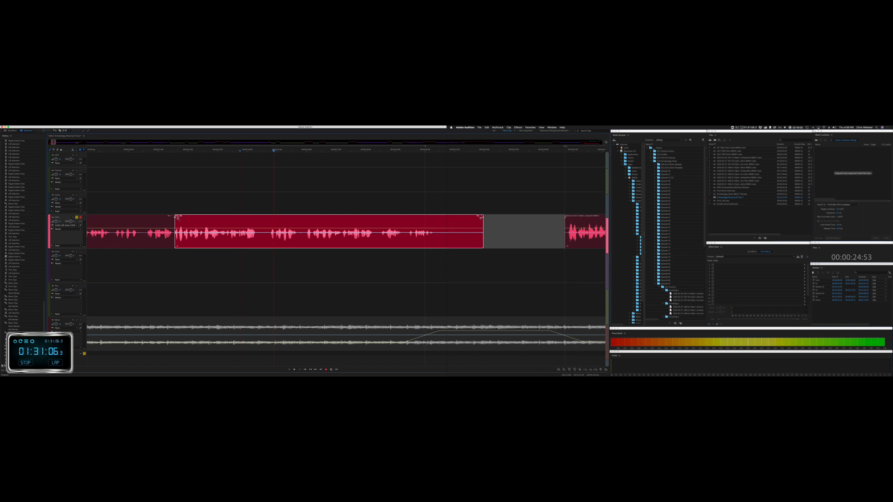
left_click(104, 200)
key("space")
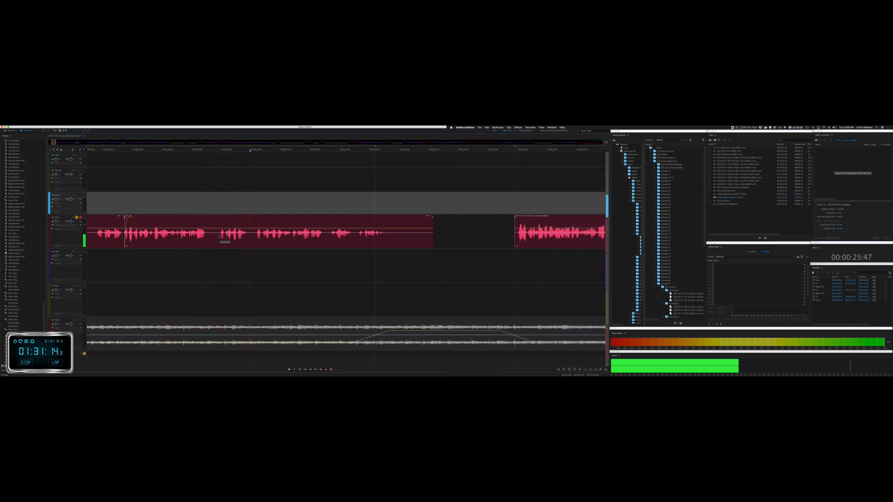
Step: Cut the short voice phrase at about 0:25, slide the remainder against the preceding clip, and play across the new join
key("space")
left_click_drag(219, 240, 234, 218)
key("Delete")
left_click(248, 238)
left_click(197, 208)
key("space")
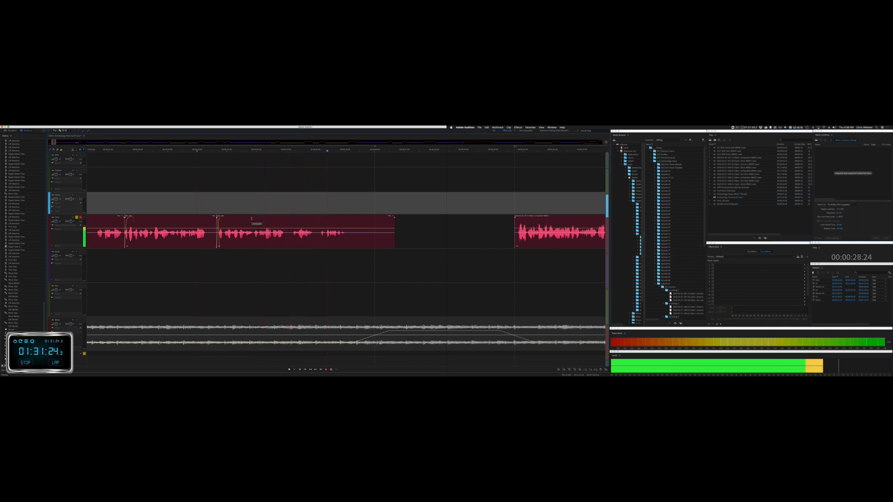
key("space")
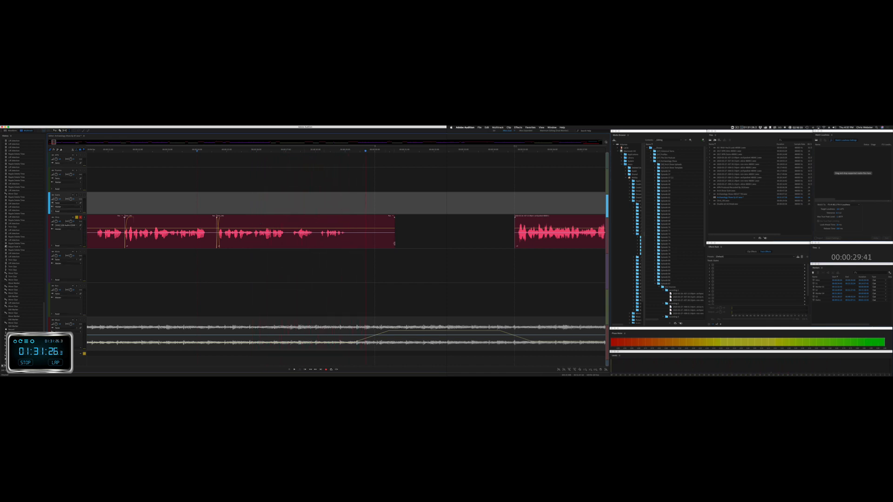
Step: Trim the trailing silence from the last two intro voice clips, shift both slightly later, and play the intro from its start
left_click_drag(395, 244, 342, 221)
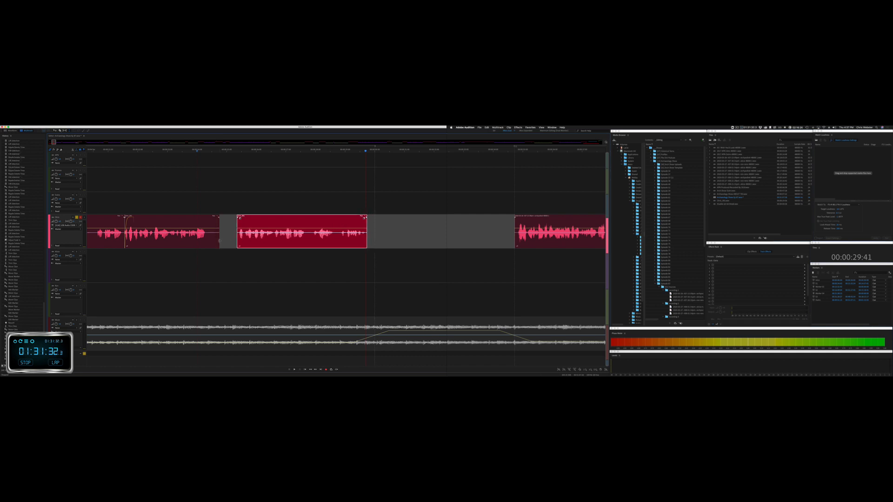
left_click_drag(219, 240, 189, 220)
scroll(190, 220, "left", 1)
scroll(346, 231, "left", 5)
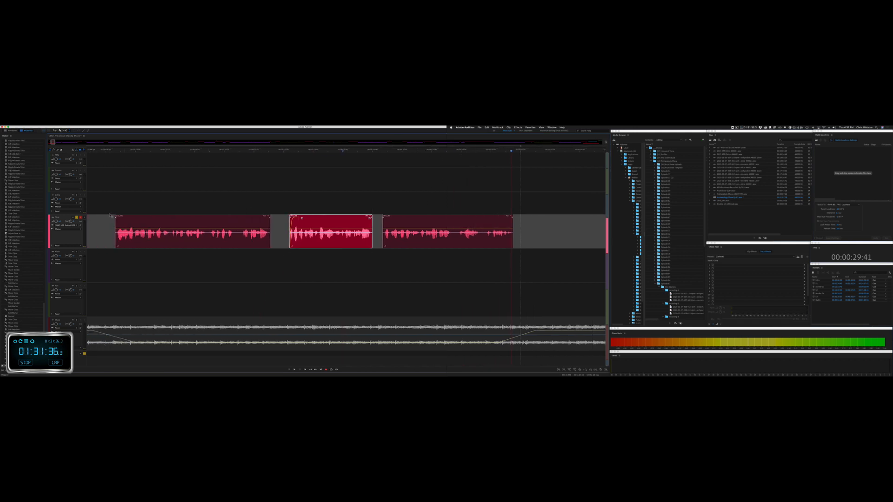
left_click(97, 201)
key("space")
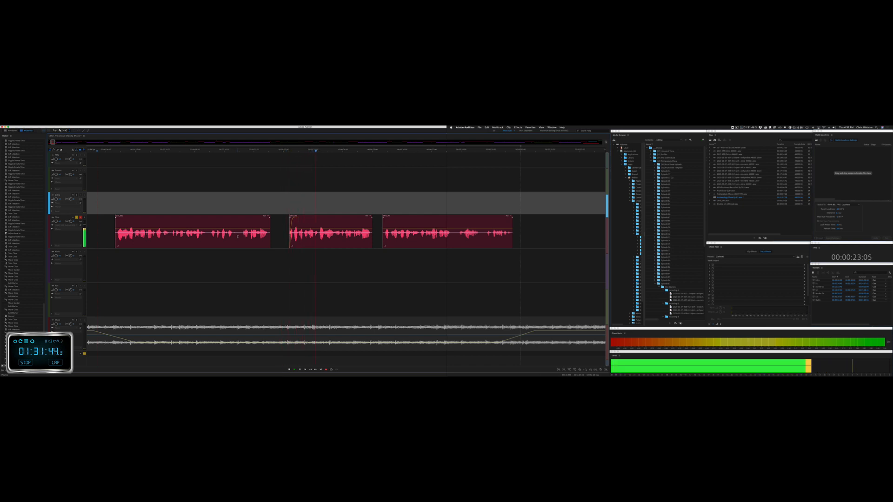
Step: Cut a short section from the first intro voice clip at about 0:20 and shift both resulting pieces slightly later
left_click(238, 236)
key("Delete")
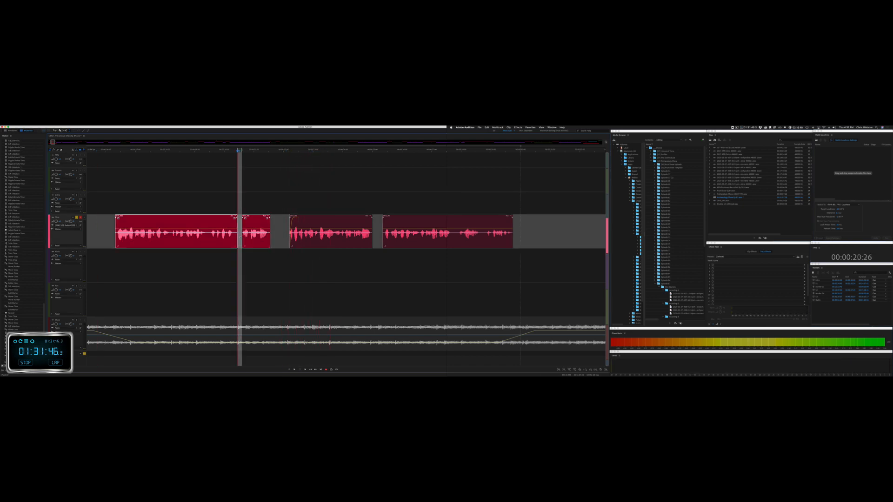
left_click_drag(253, 218, 266, 219)
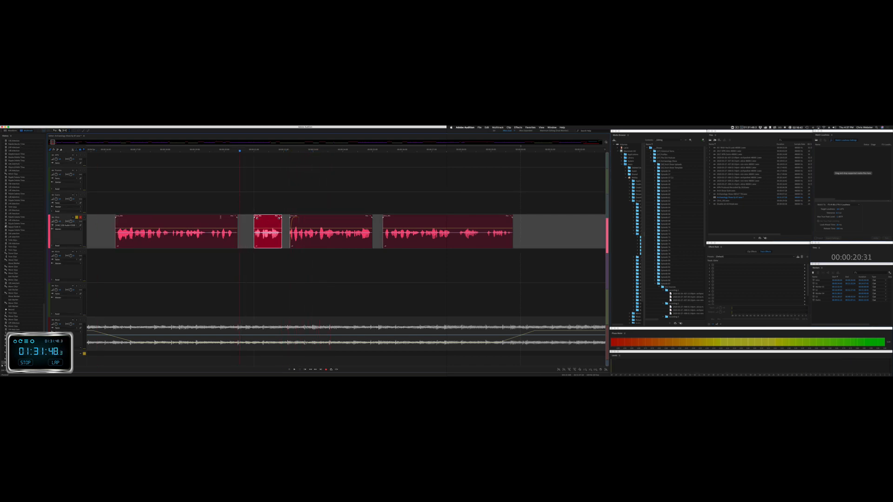
left_click_drag(201, 219, 213, 221)
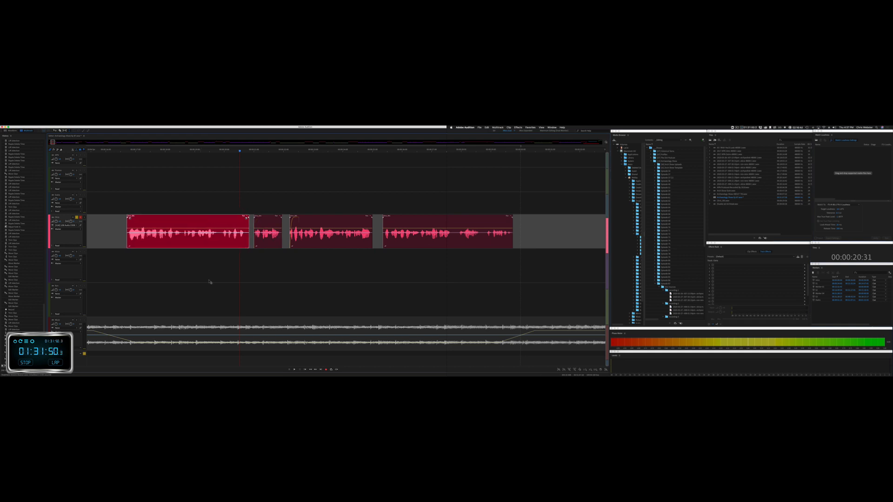
scroll(209, 281, "left", 5)
scroll(257, 260, "right", 4)
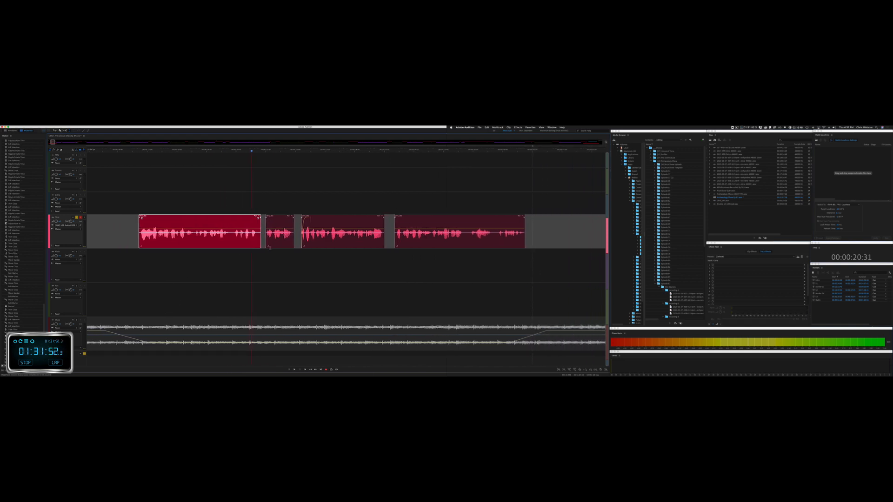
Step: Slide the intro voice clips together to close the remaining gaps, butting or slightly overlapping each with its neighbour
left_click_drag(334, 219, 327, 220)
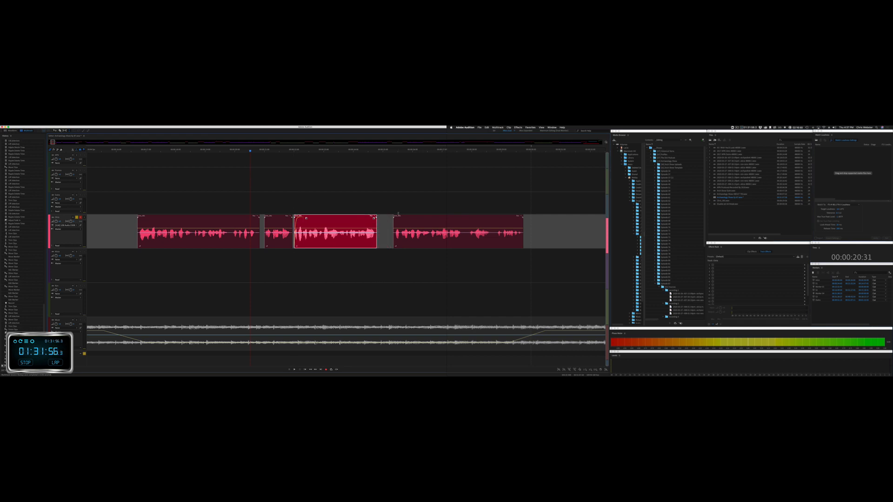
left_click_drag(393, 218, 378, 218)
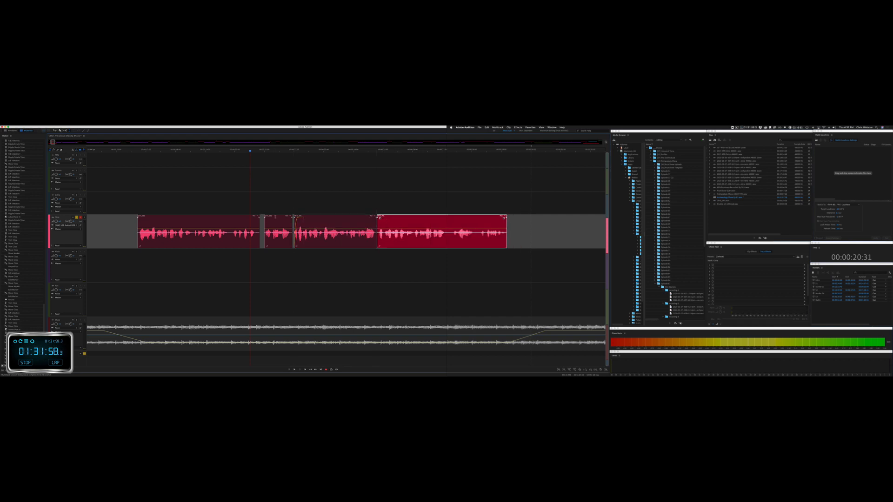
left_click(277, 232)
left_click(279, 207)
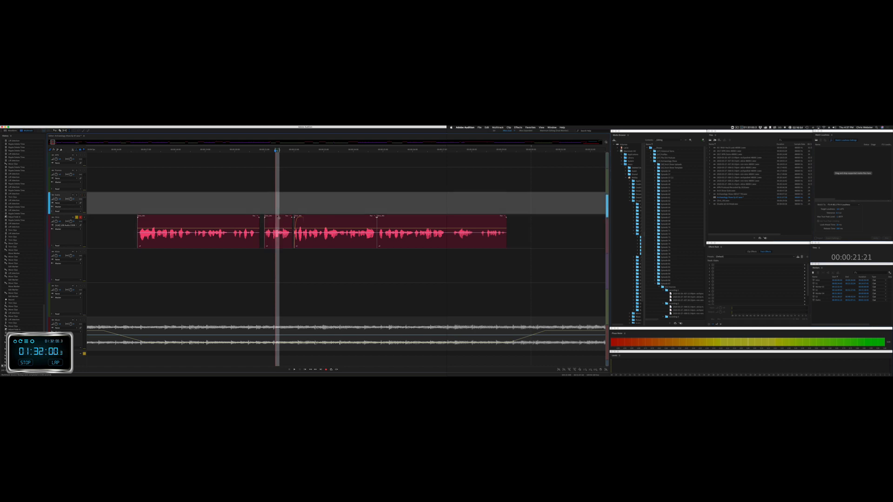
left_click_drag(282, 232, 258, 215)
left_click(267, 209)
Step: Play the assembled intro and shift the music's volume fade-down about half a second later to suit the voice entry
left_click(145, 208)
key("space")
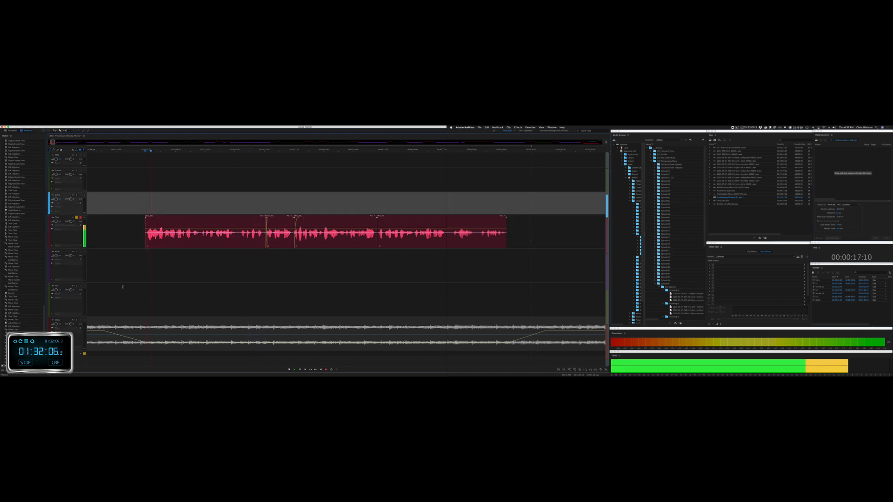
left_click(113, 322)
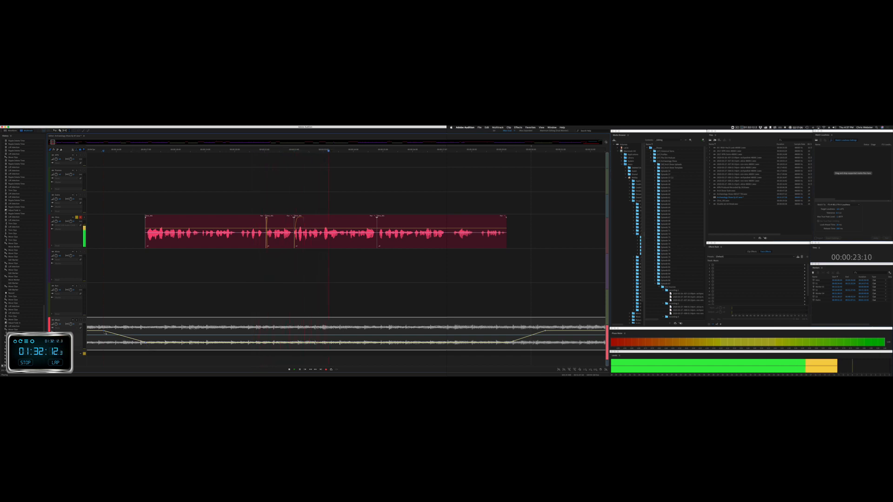
left_click_drag(105, 332, 123, 333)
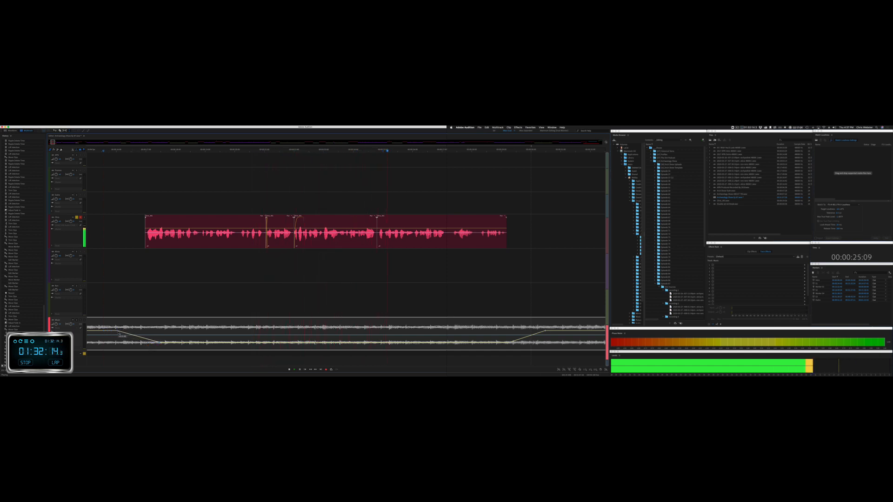
Step: Shift the music's volume fade-up slightly earlier and move the nearby timeline marker to the end of the voice intro
scroll(347, 272, "right", 5)
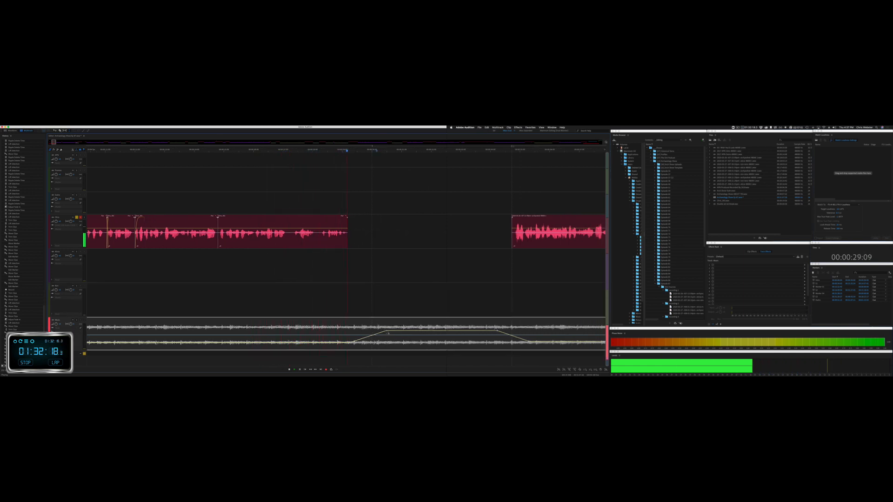
key("space")
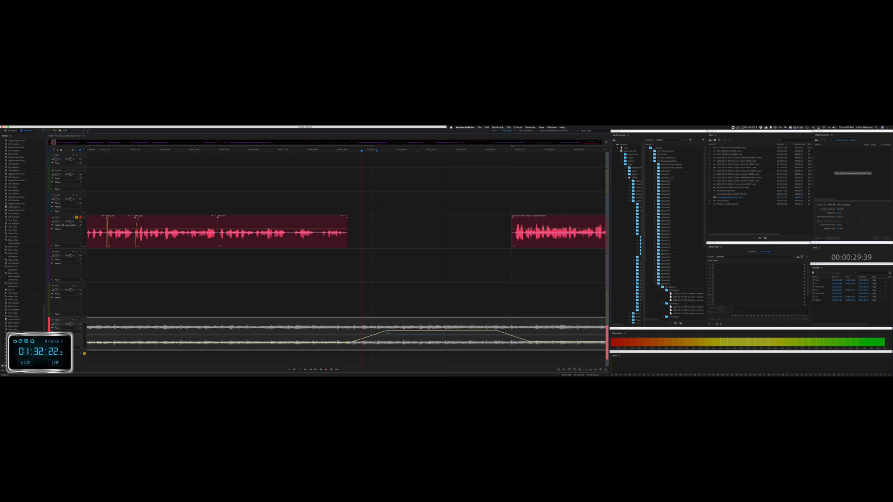
left_click_drag(387, 332, 363, 334)
left_click_drag(372, 147, 352, 151)
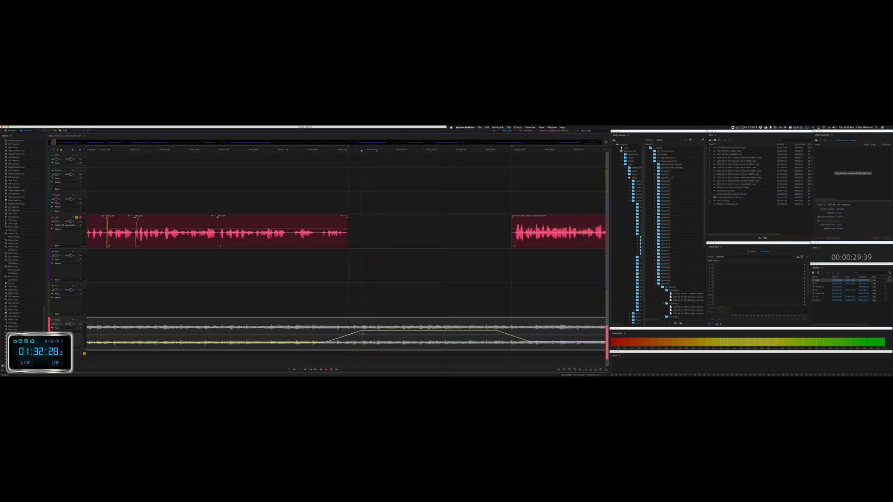
Step: Shift the opening music's volume fade-up slightly later, just after the voice intro ends
left_click_drag(362, 333, 369, 334)
left_click(342, 302)
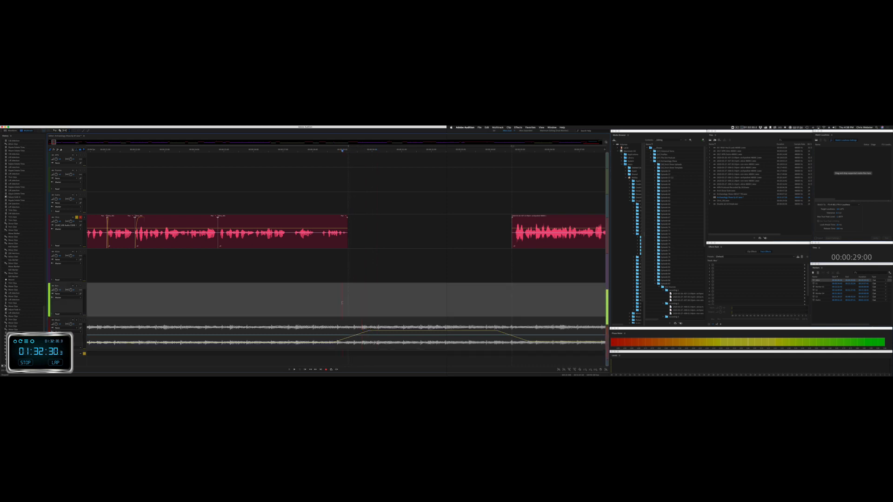
Step: Open the recorded intro voice clip in the waveform editor, show its full length, and open the VST channel-strip effect for it
scroll(236, 248, "left", 3)
double_click(259, 217)
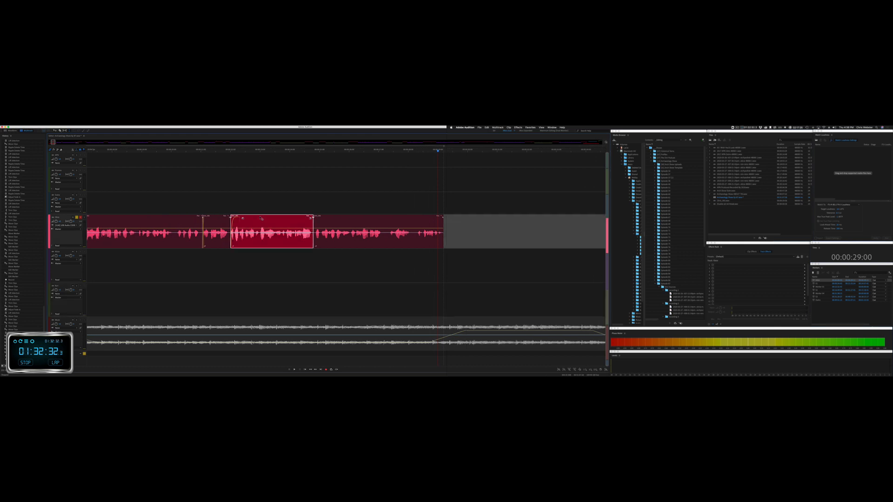
key("backslash")
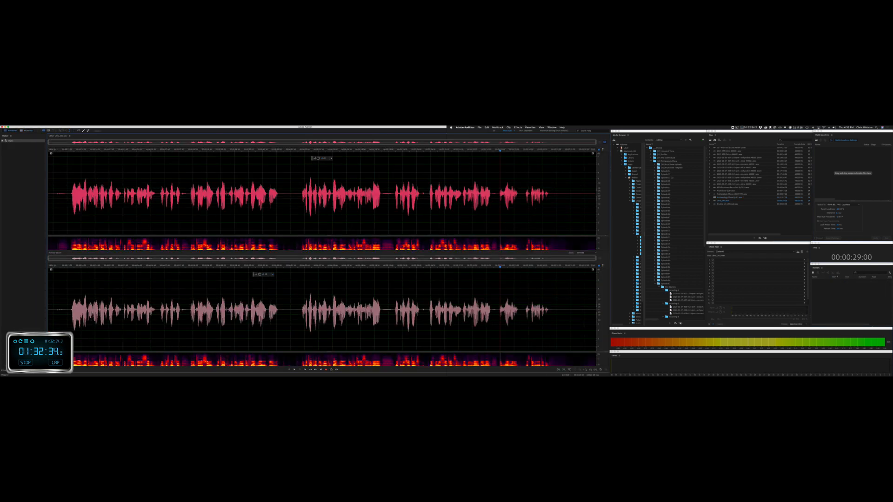
left_click(518, 128)
mouse_move(541, 203)
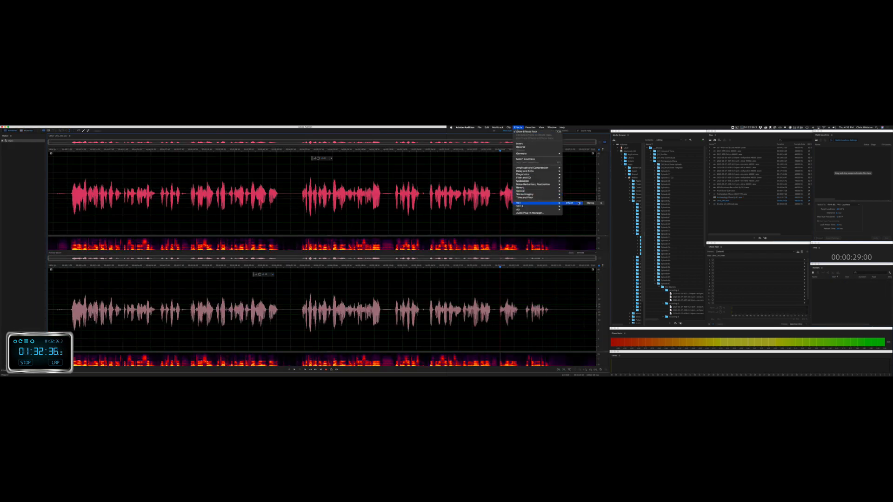
left_click(615, 204)
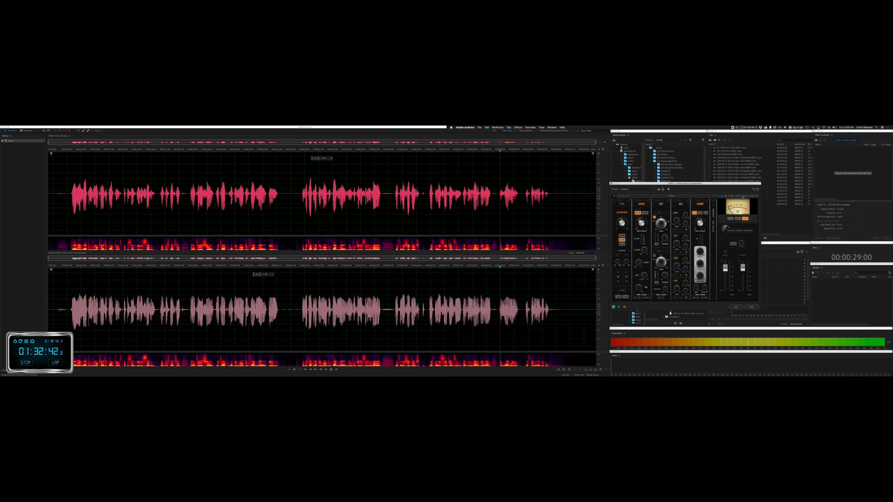
Step: Adjust the channel strip's processing, preview the voice recording from about 0:22, and apply the effect
left_click(745, 196)
left_click(756, 274)
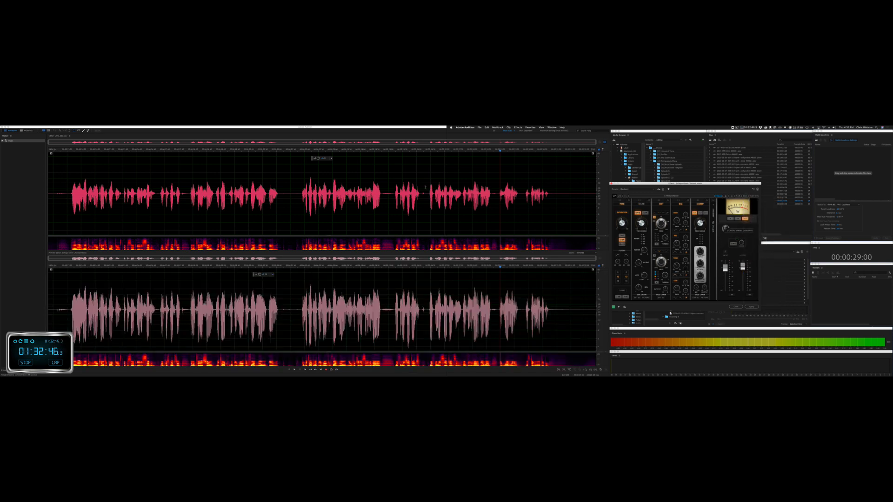
left_click(326, 151)
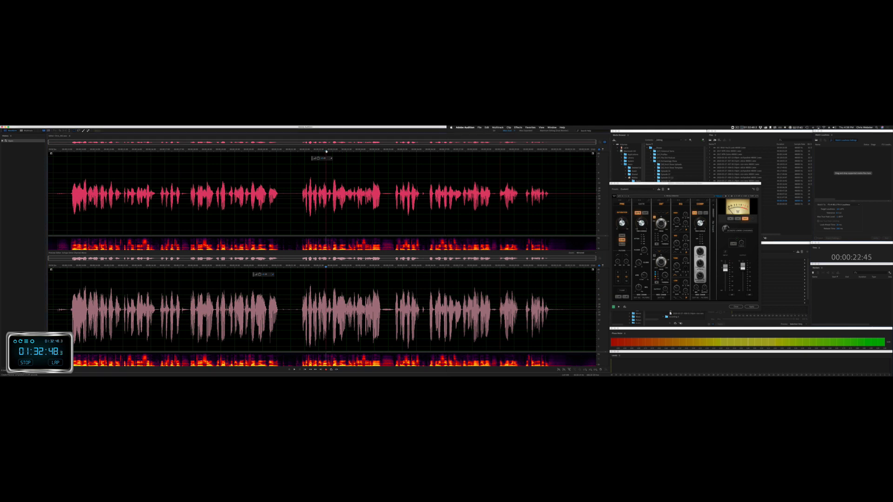
key("space")
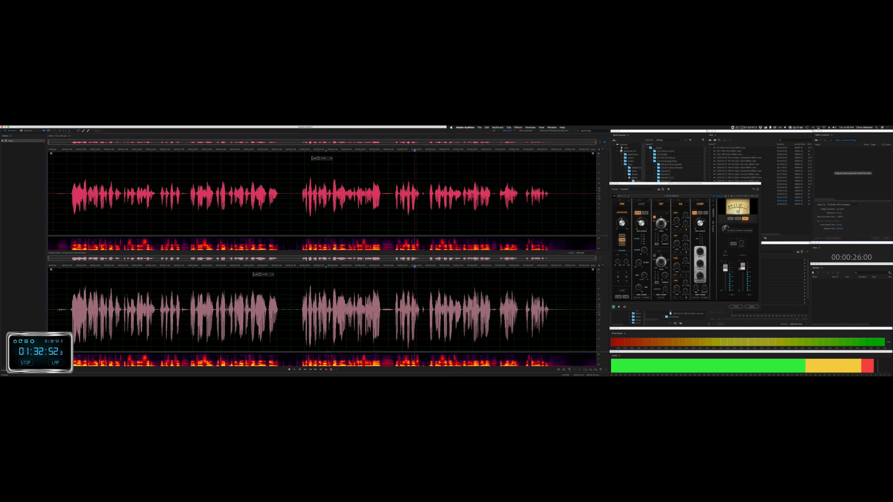
left_click(752, 308)
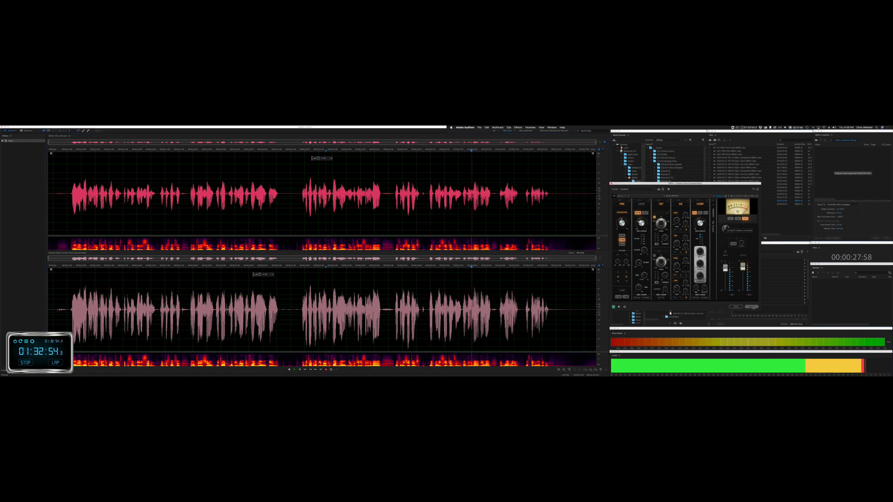
Step: Return to the multitrack session and turn off record arming and solo on the voice track
left_click(28, 130)
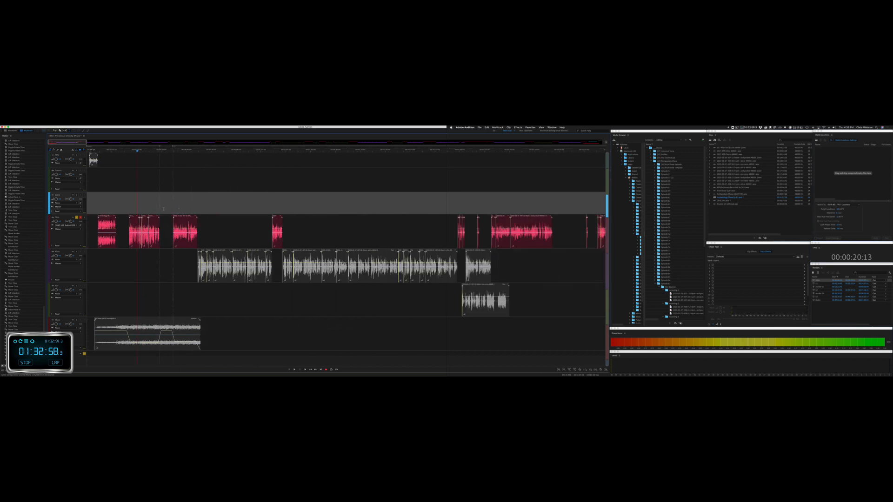
left_click(81, 218)
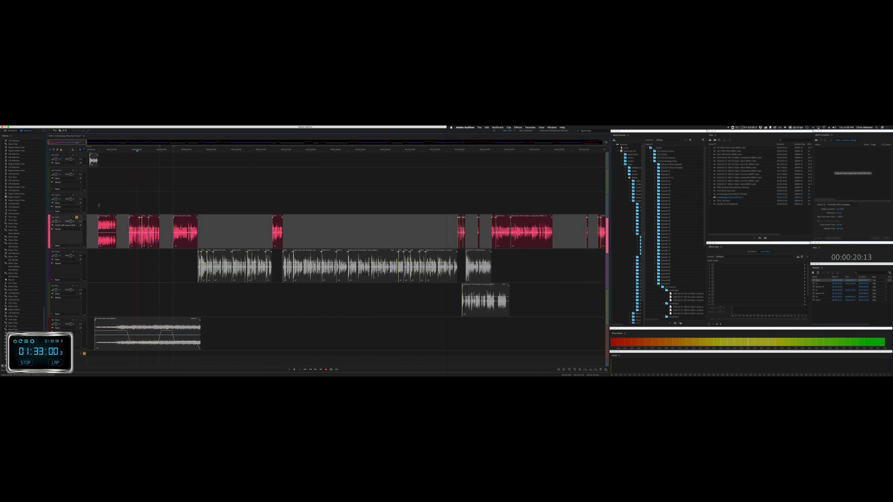
left_click(99, 205)
left_click(77, 217)
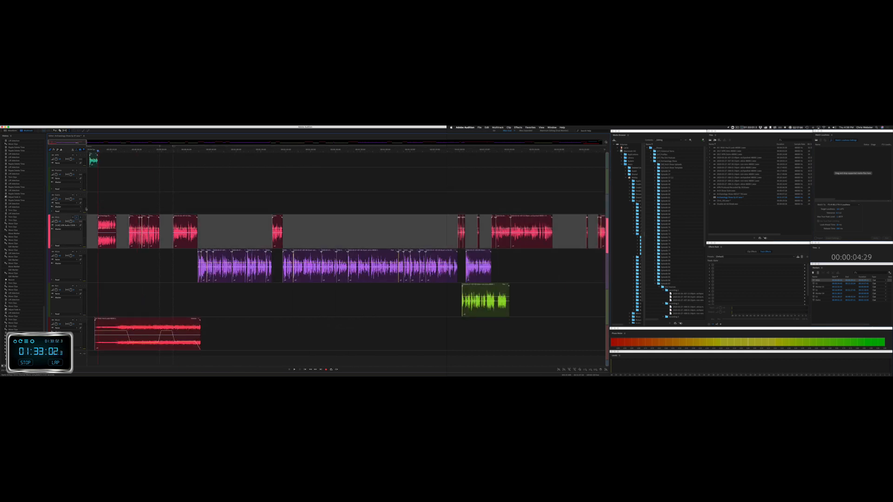
Step: Play the episode's opening to about 0:38 and save the session together with the changed audio files
left_click(86, 209)
key("space")
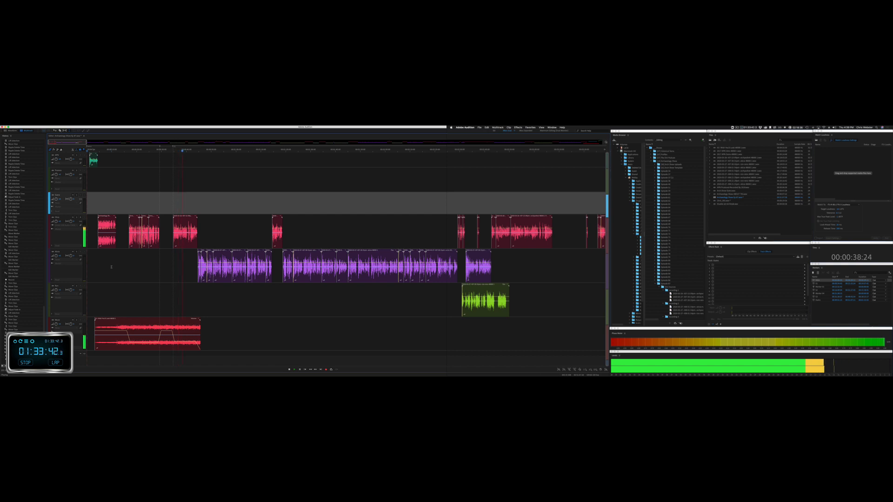
key("space")
key("super+s")
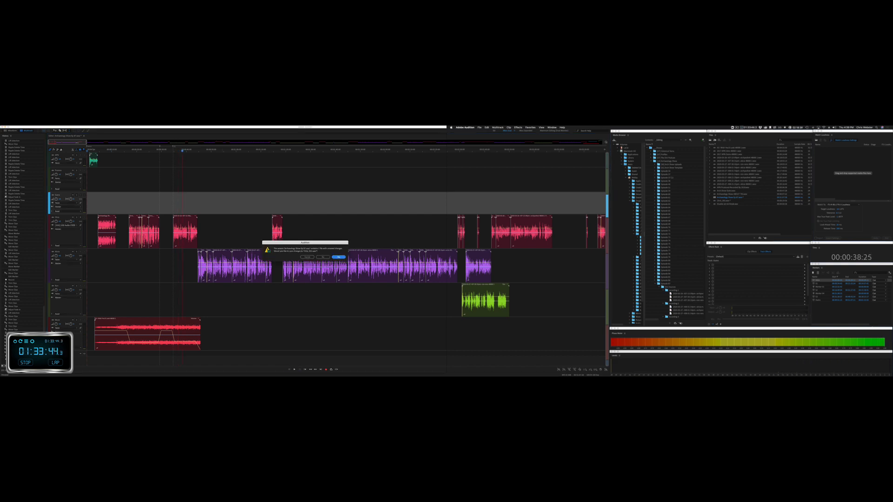
left_click(339, 258)
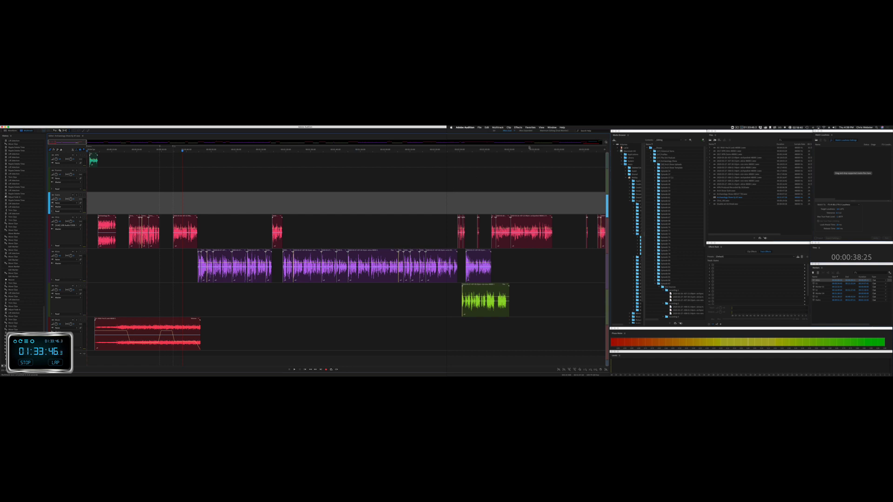
Step: Export a multitrack mixdown as a Wave PCM file to the Episode 87 Versions folder, adding MASTER to its file name
left_click(479, 127)
mouse_move(517, 190)
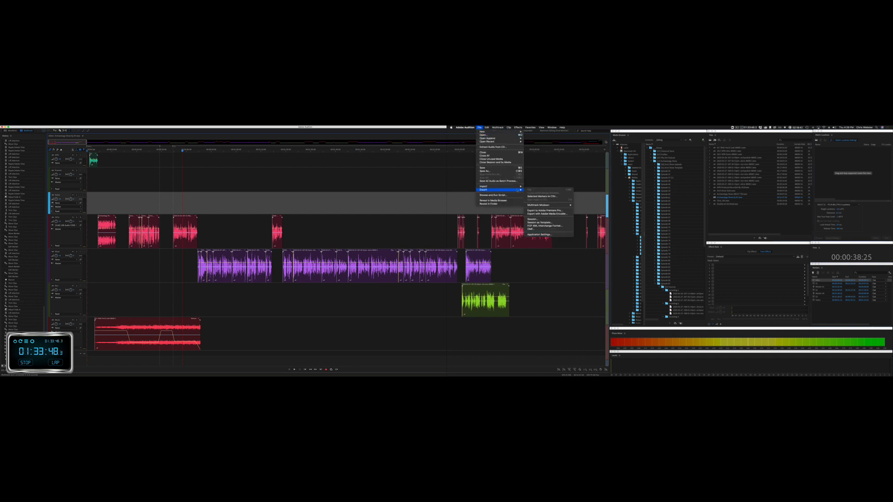
mouse_move(547, 206)
left_click(587, 207)
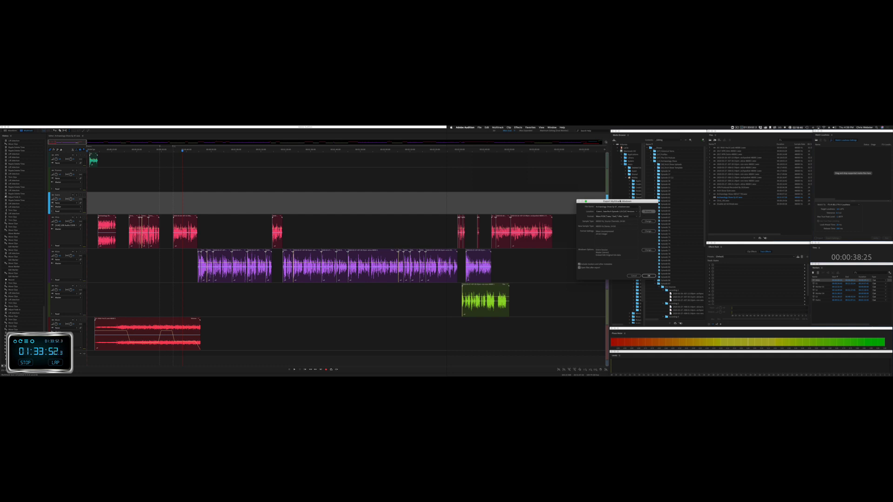
left_click(608, 166)
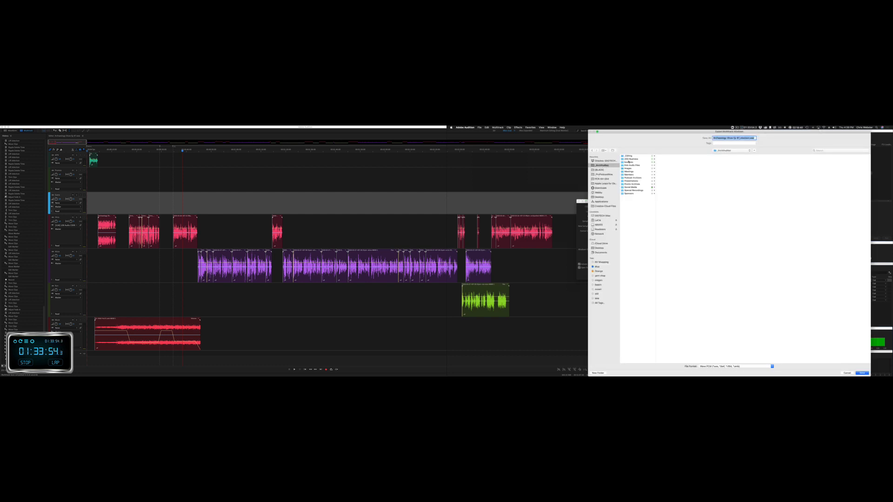
left_click(640, 156)
left_click(670, 156)
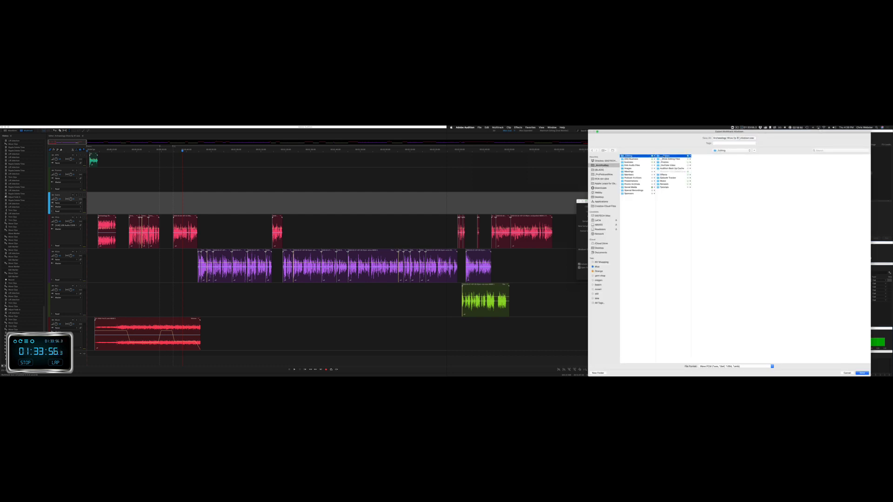
left_click(707, 166)
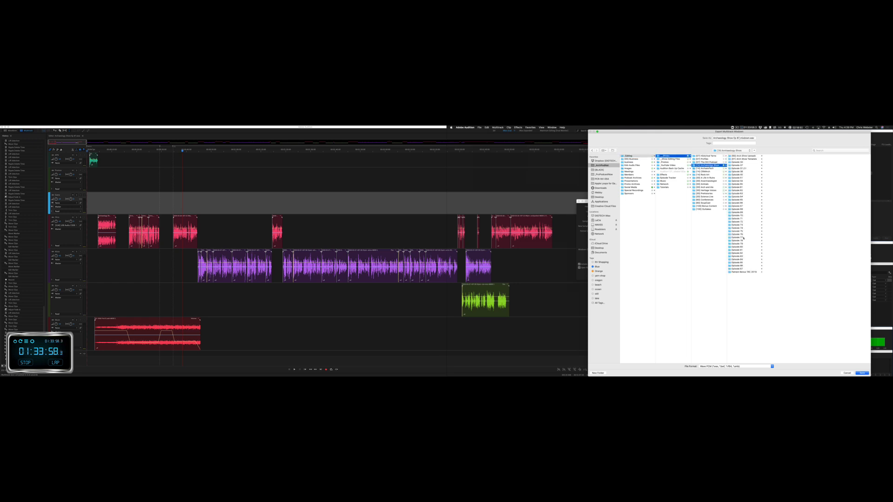
left_click(743, 268)
left_click(776, 163)
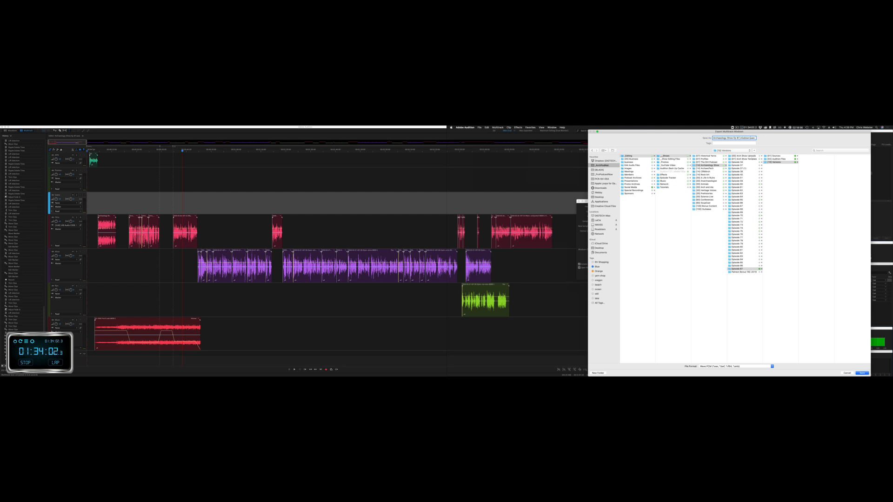
type("TER")
key("Return")
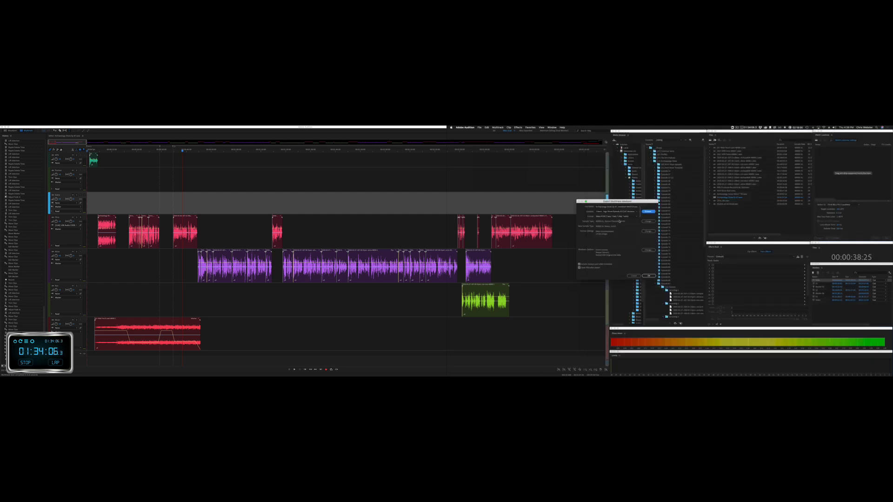
key("Return")
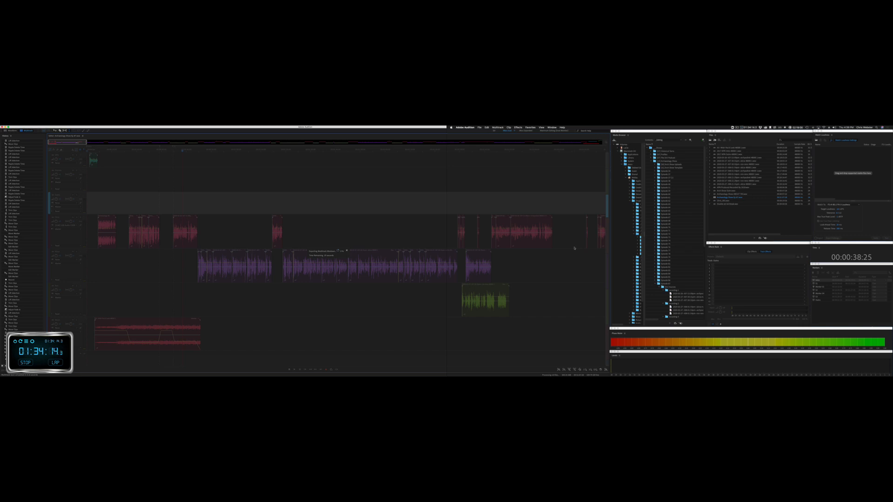
Step: Switch to Finder and open Episode 87's Versions folder while the mixdown is processing
key("super+Tab")
key("super+Tab")
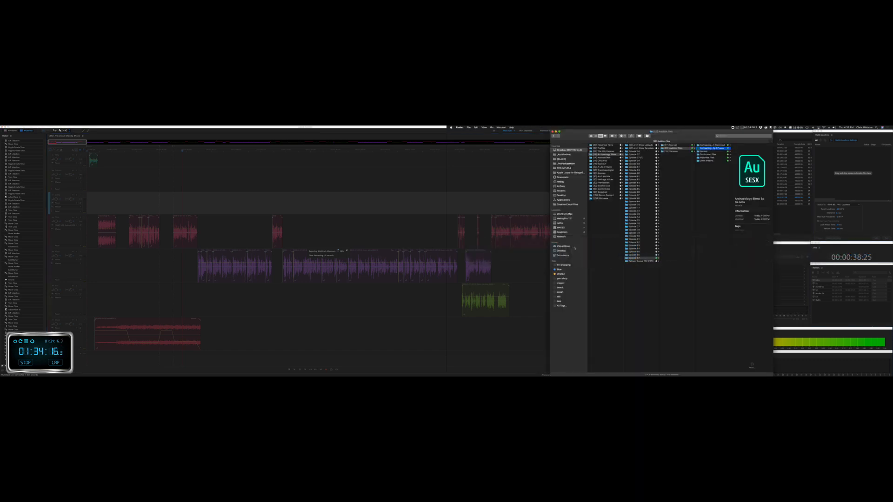
left_click(682, 152)
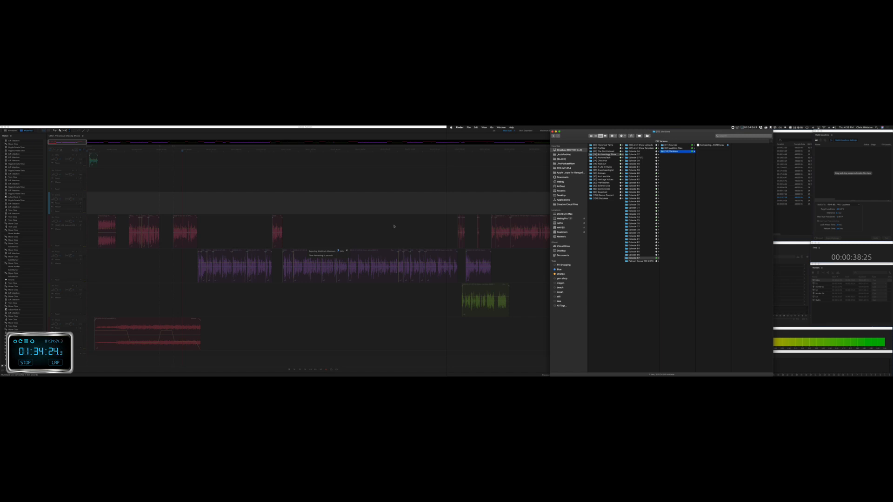
Step: Switch back to Adobe Audition, close all open files, and quit the program
left_click(342, 227)
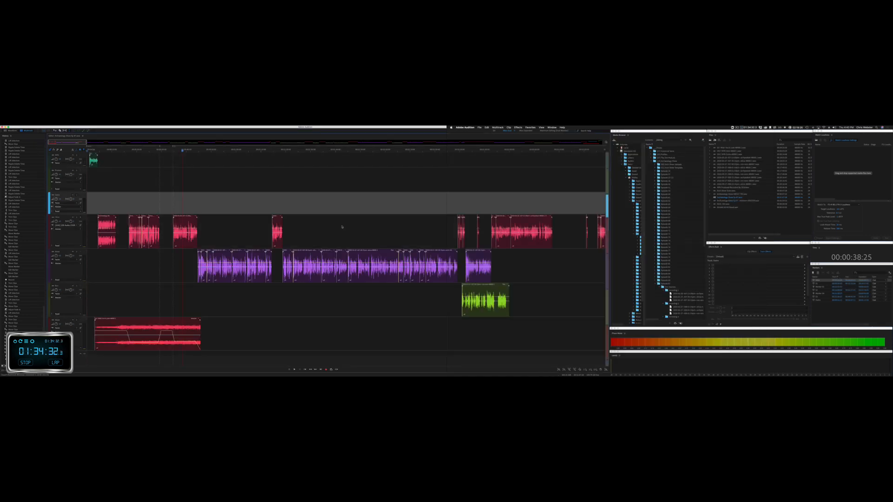
key("shift+super+w")
key("super+q")
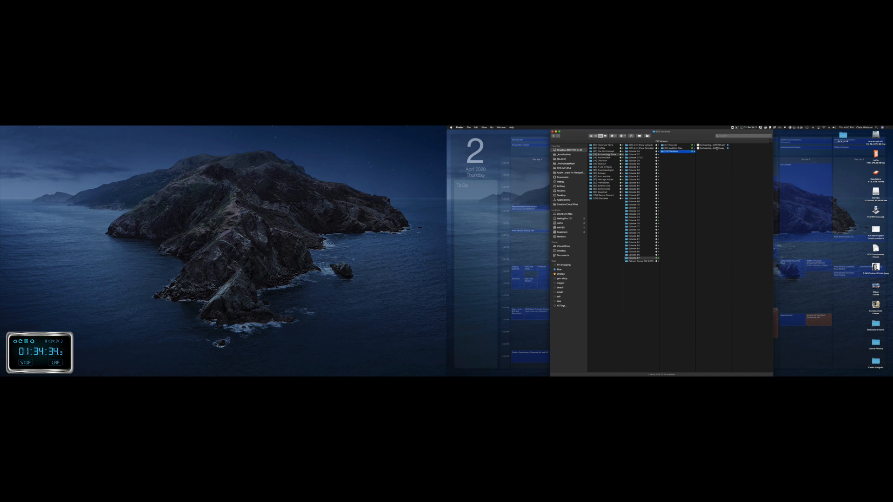
Step: Select the exported MASTER mixdown in Finder and open it in Adobe Audition
left_click(717, 148)
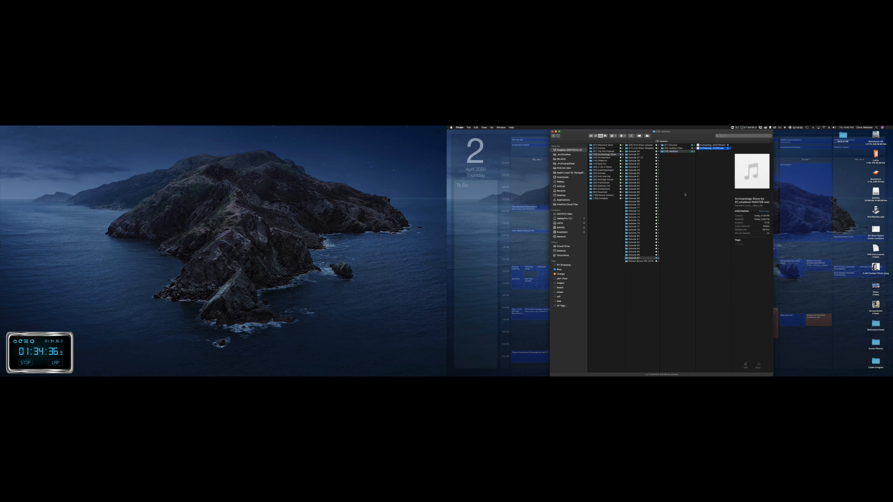
key("super+space")
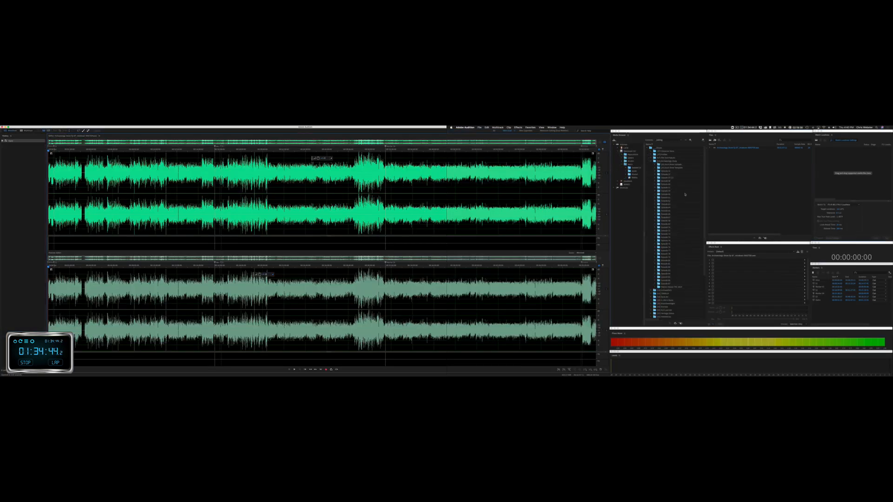
Step: Open the Mastering effect for the whole mixdown, preview it at about 27:13 and 32:40, and apply it
left_click(519, 128)
mouse_move(526, 191)
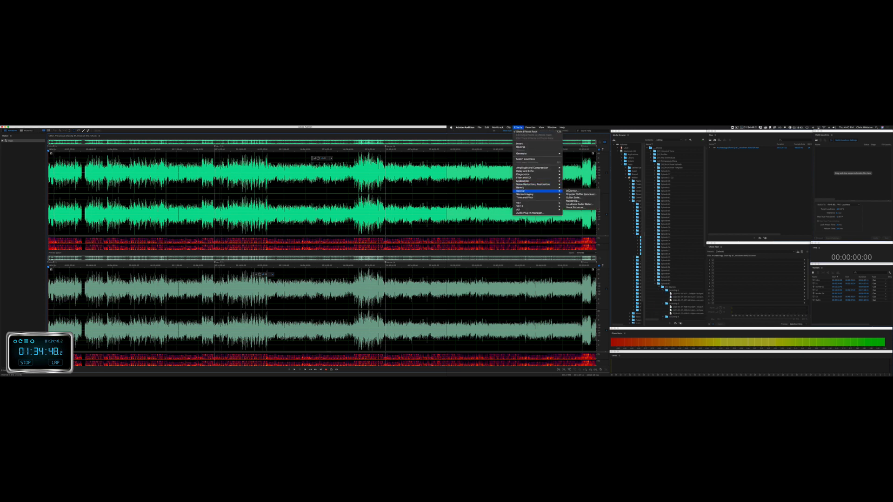
left_click(573, 201)
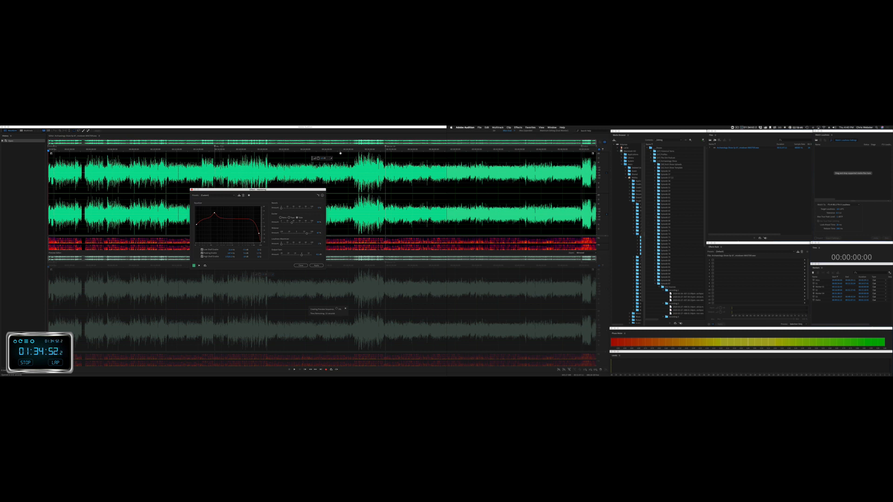
key("space")
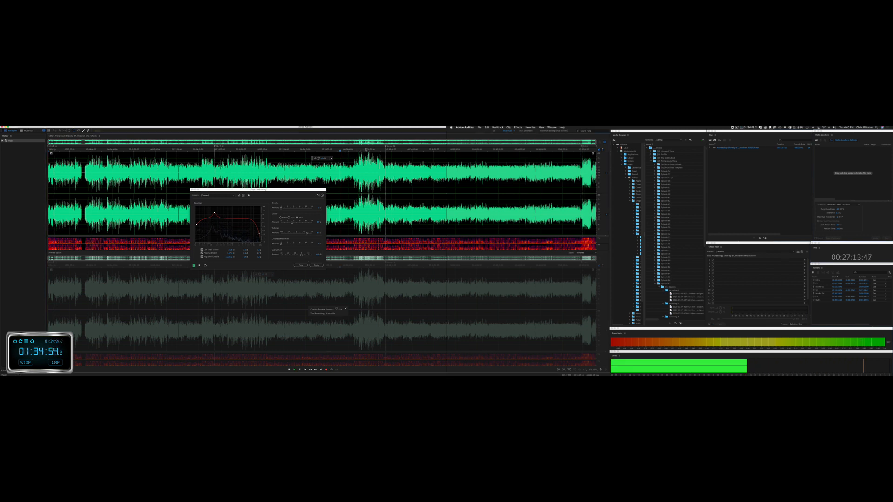
left_click(399, 151)
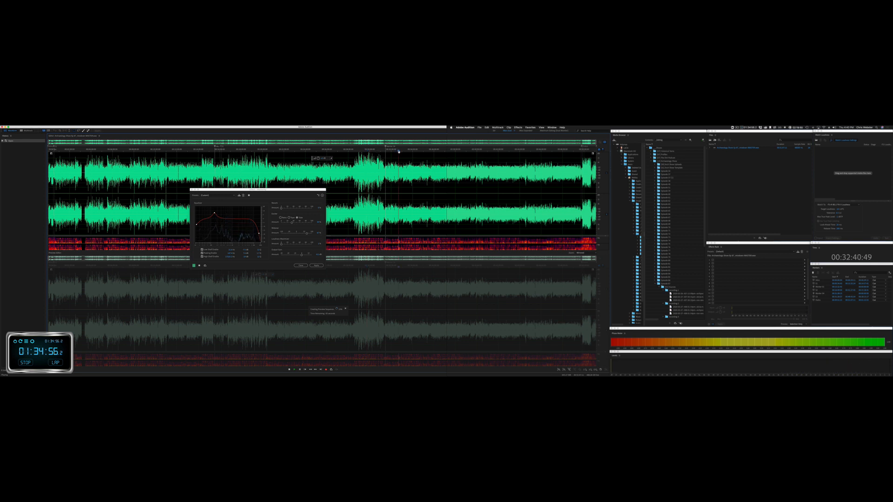
left_click(317, 266)
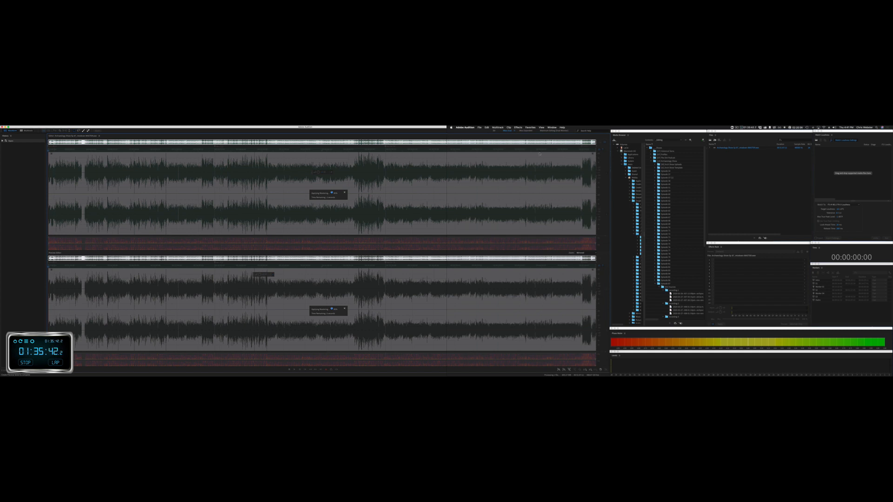
Step: Apply the Single-band Compressor effect to the whole MASTER mixdown
left_click(518, 127)
mouse_move(535, 167)
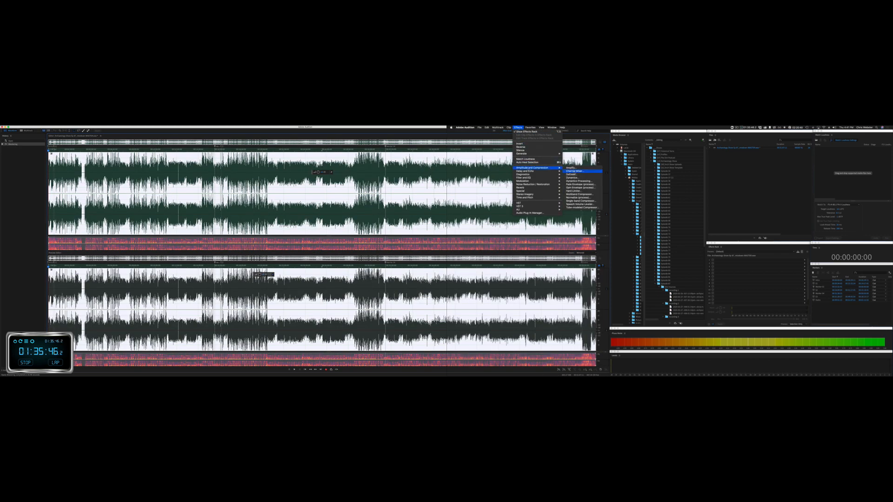
left_click(580, 200)
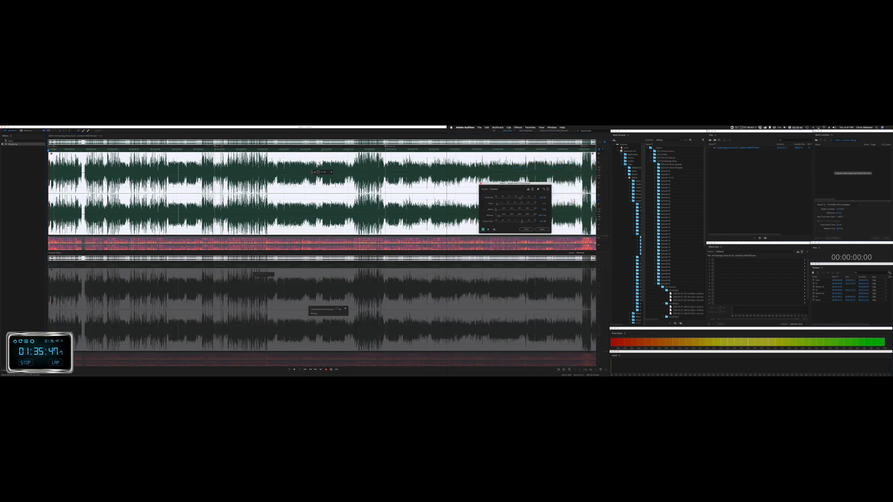
left_click(542, 230)
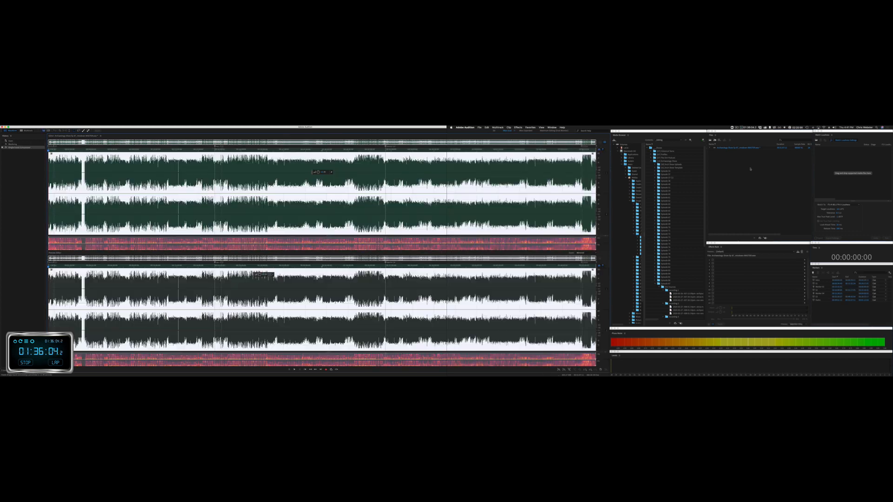
Step: Add the MASTER mixdown to Match Loudness, run the loudness matching, and save the file
left_click_drag(751, 148, 840, 183)
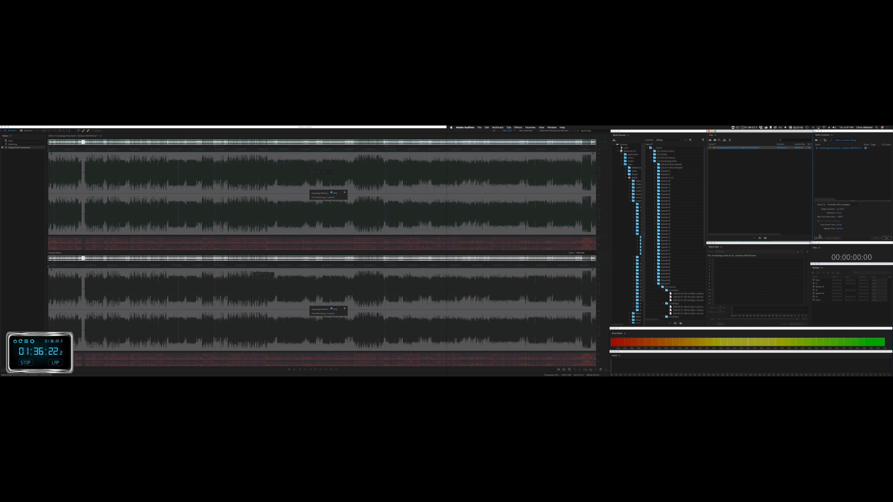
left_click(886, 238)
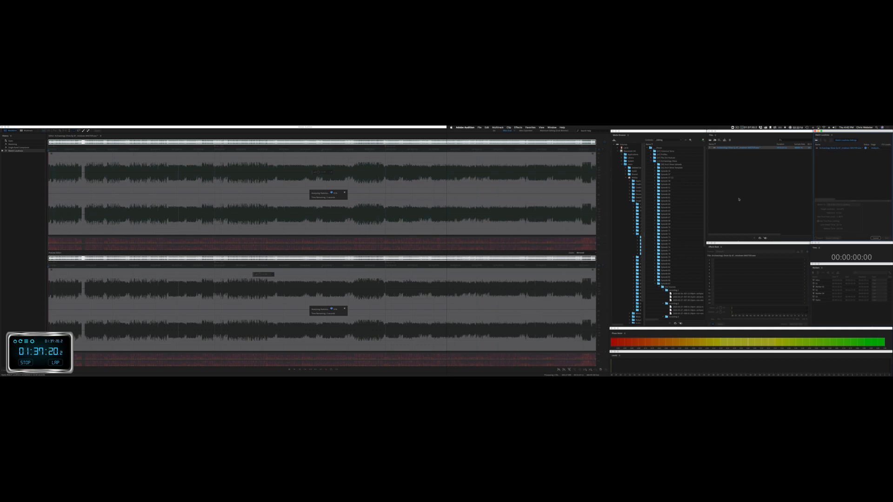
key("super+s")
Step: Start exporting the mastered file as MP3 Audio and set the destination to Episode 87's Versions folder
key("shift+super+e")
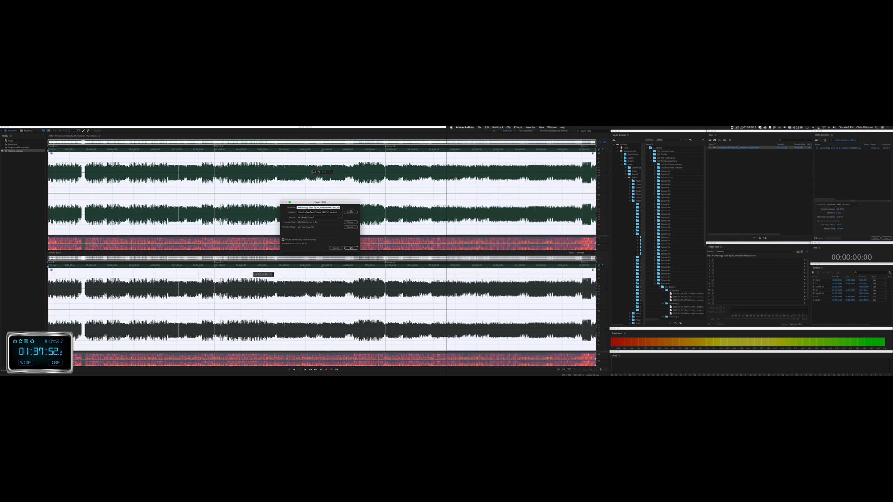
left_click(351, 212)
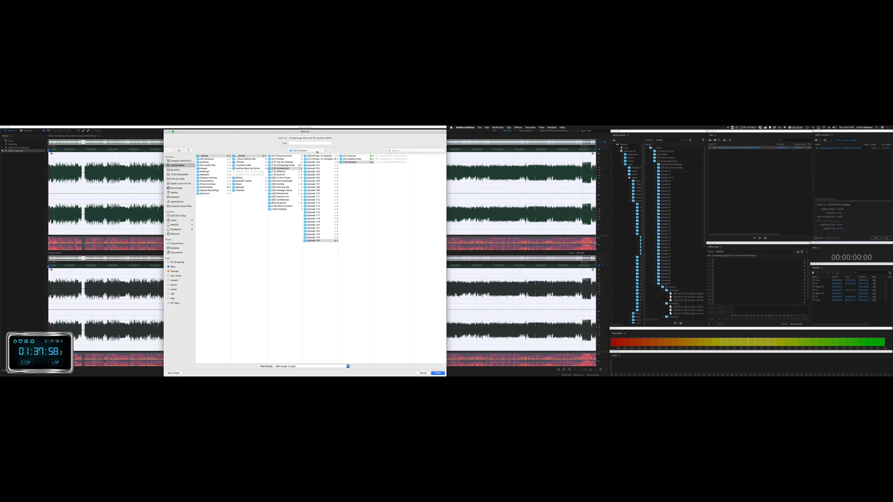
left_click(319, 151)
left_click(300, 192)
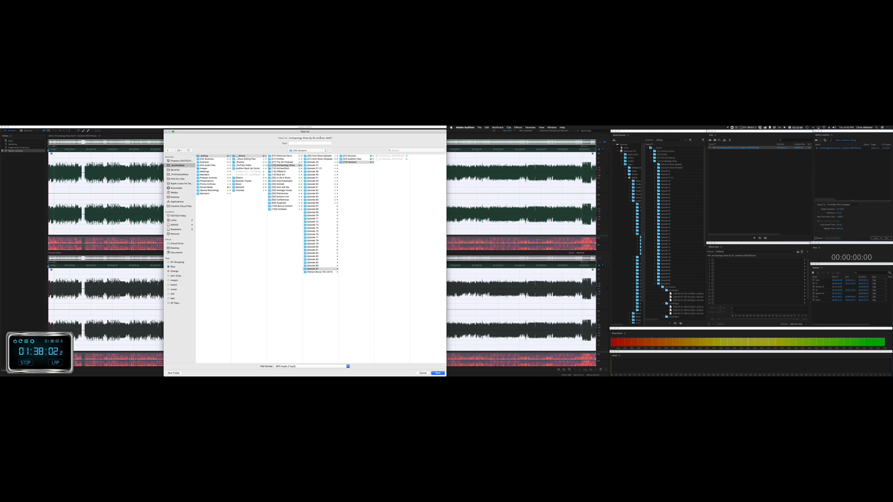
Step: Shorten the end of the export file name and export the MP3
left_click(327, 139)
key("BackSpace")
key("BackSpace")
key("BackSpace")
key("BackSpace")
key("BackSpace")
key("BackSpace")
key("BackSpace")
key("BackSpace")
key("BackSpace")
key("BackSpace")
key("BackSpace")
left_click(431, 373)
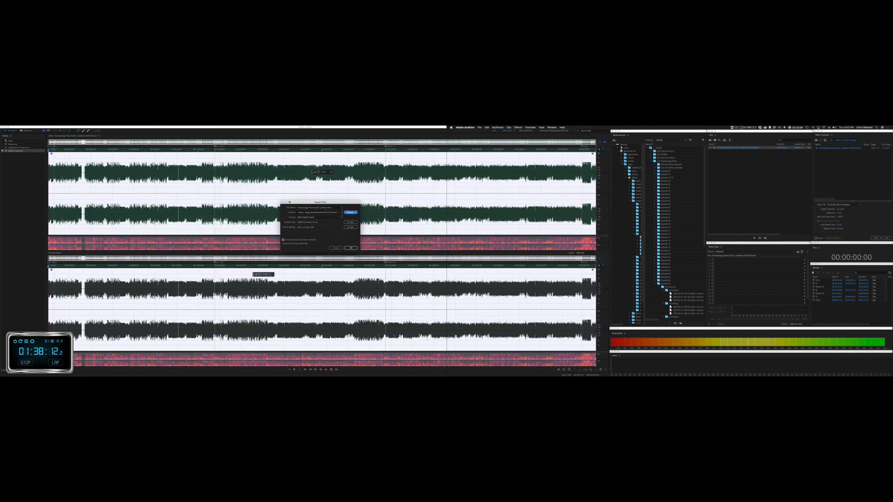
left_click(351, 248)
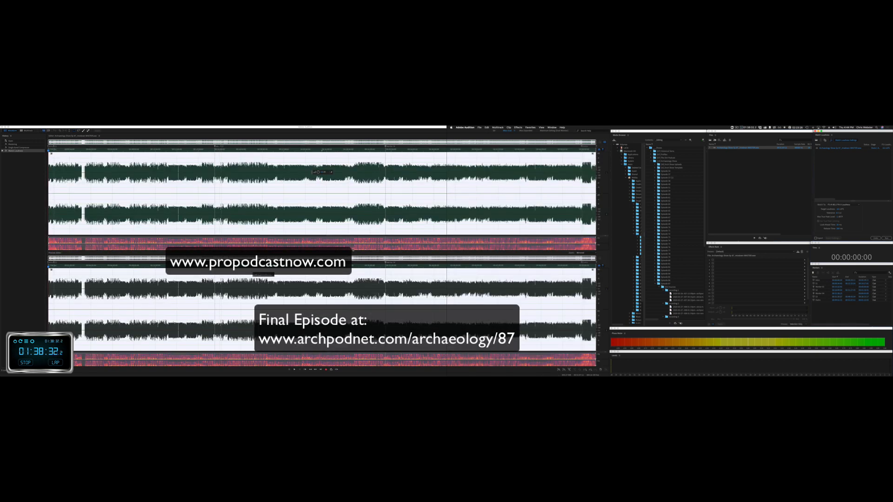
Step: Close the mastered file and quit Adobe Audition
key("super+w")
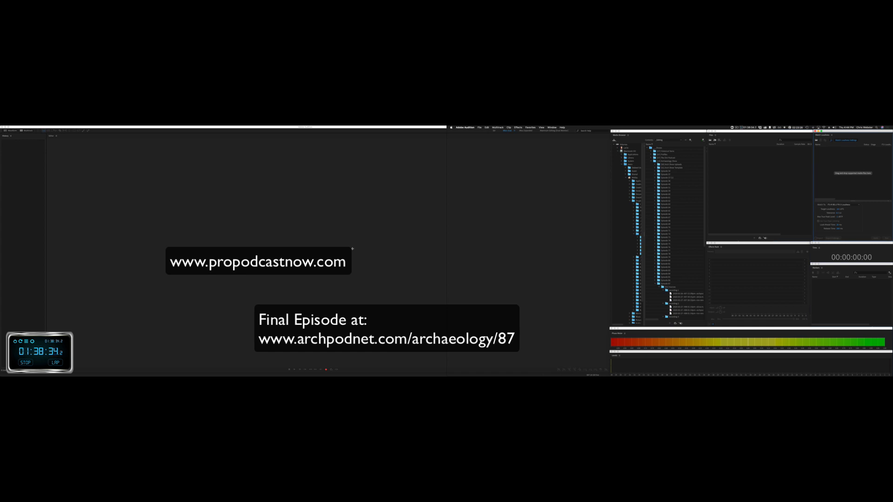
key("super+q")
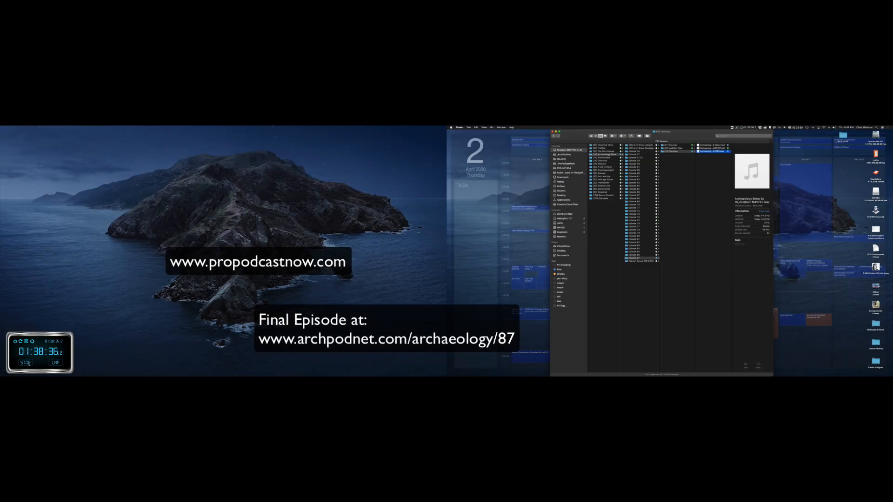
Step: Stop the running desktop stopwatch and open the screen recorder's options
left_click(26, 362)
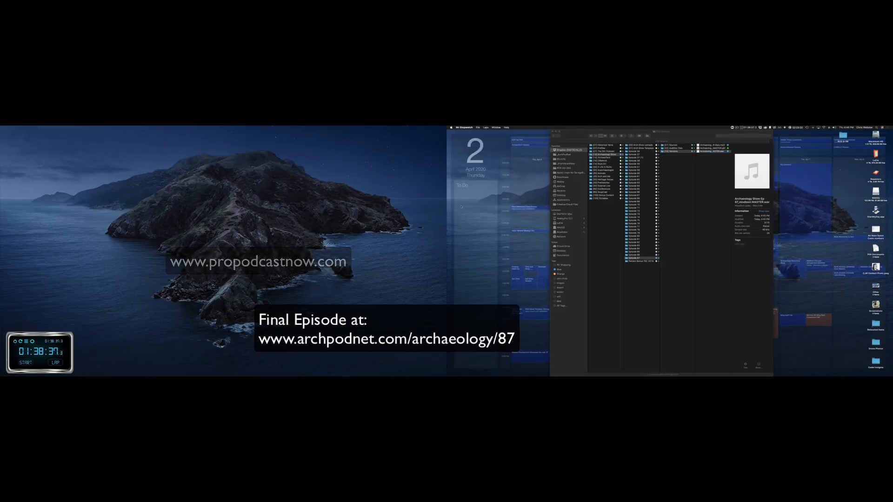
left_click(737, 127)
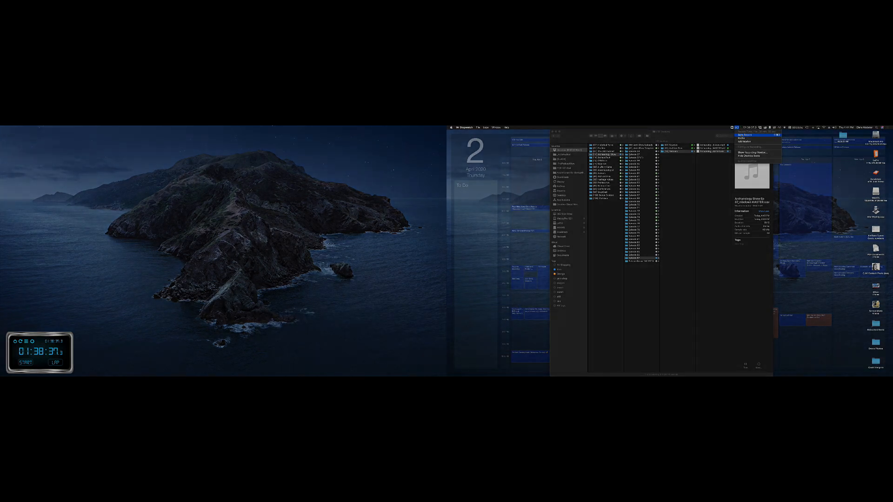